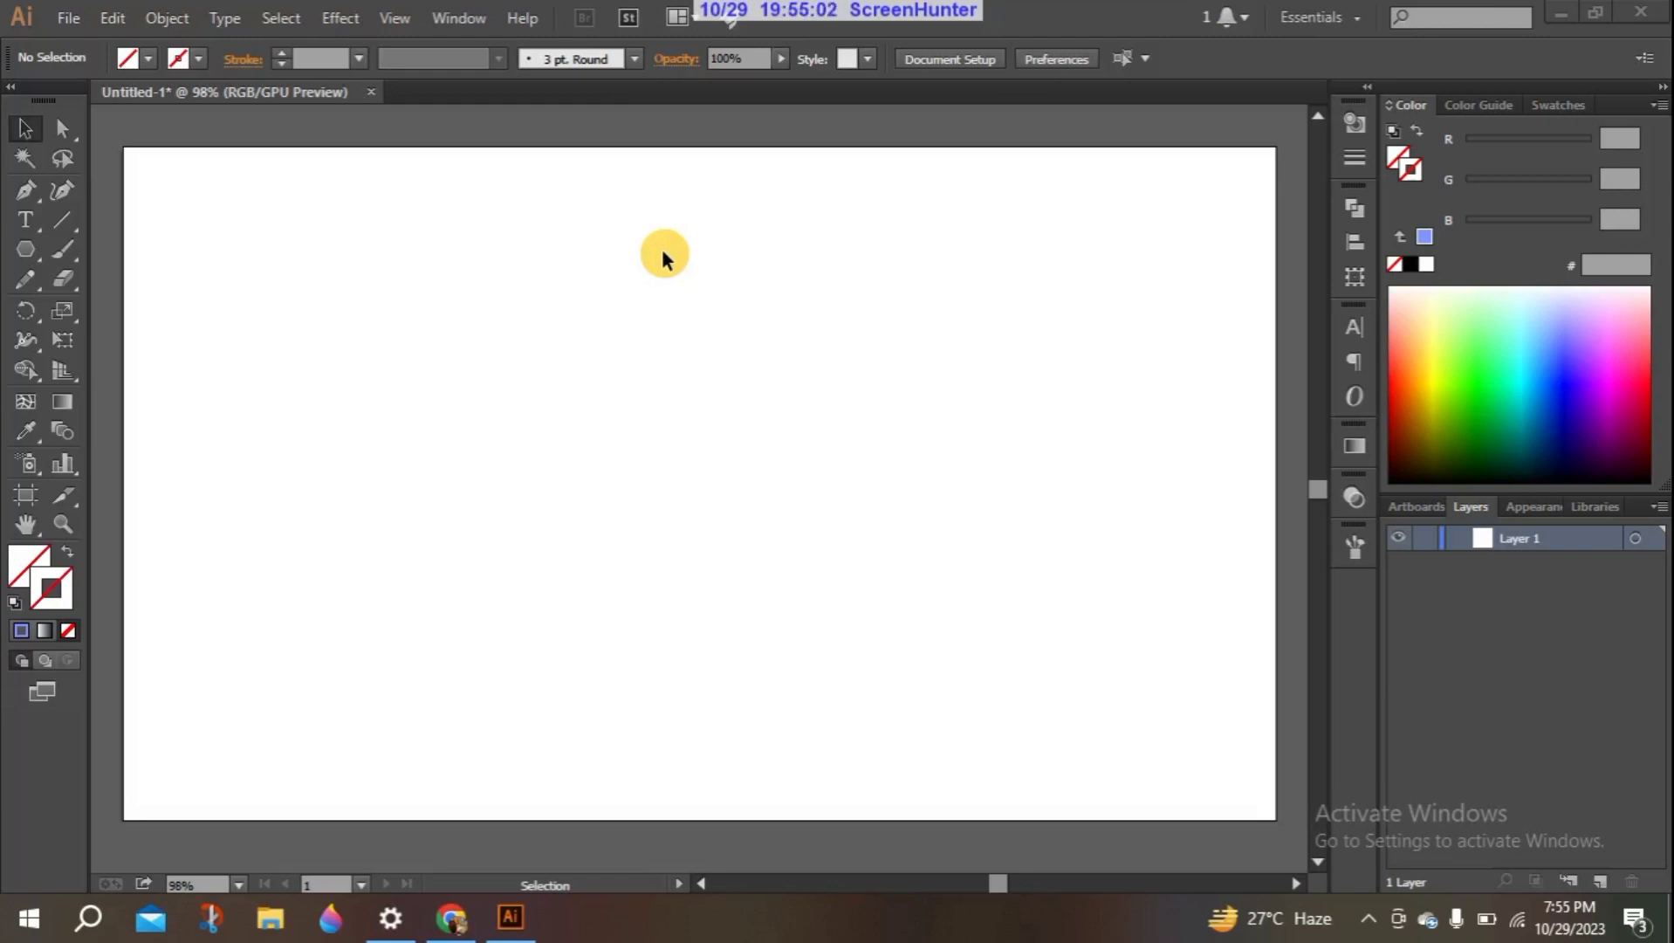
{"action": "left_click", "coordinate": [340, 20]}
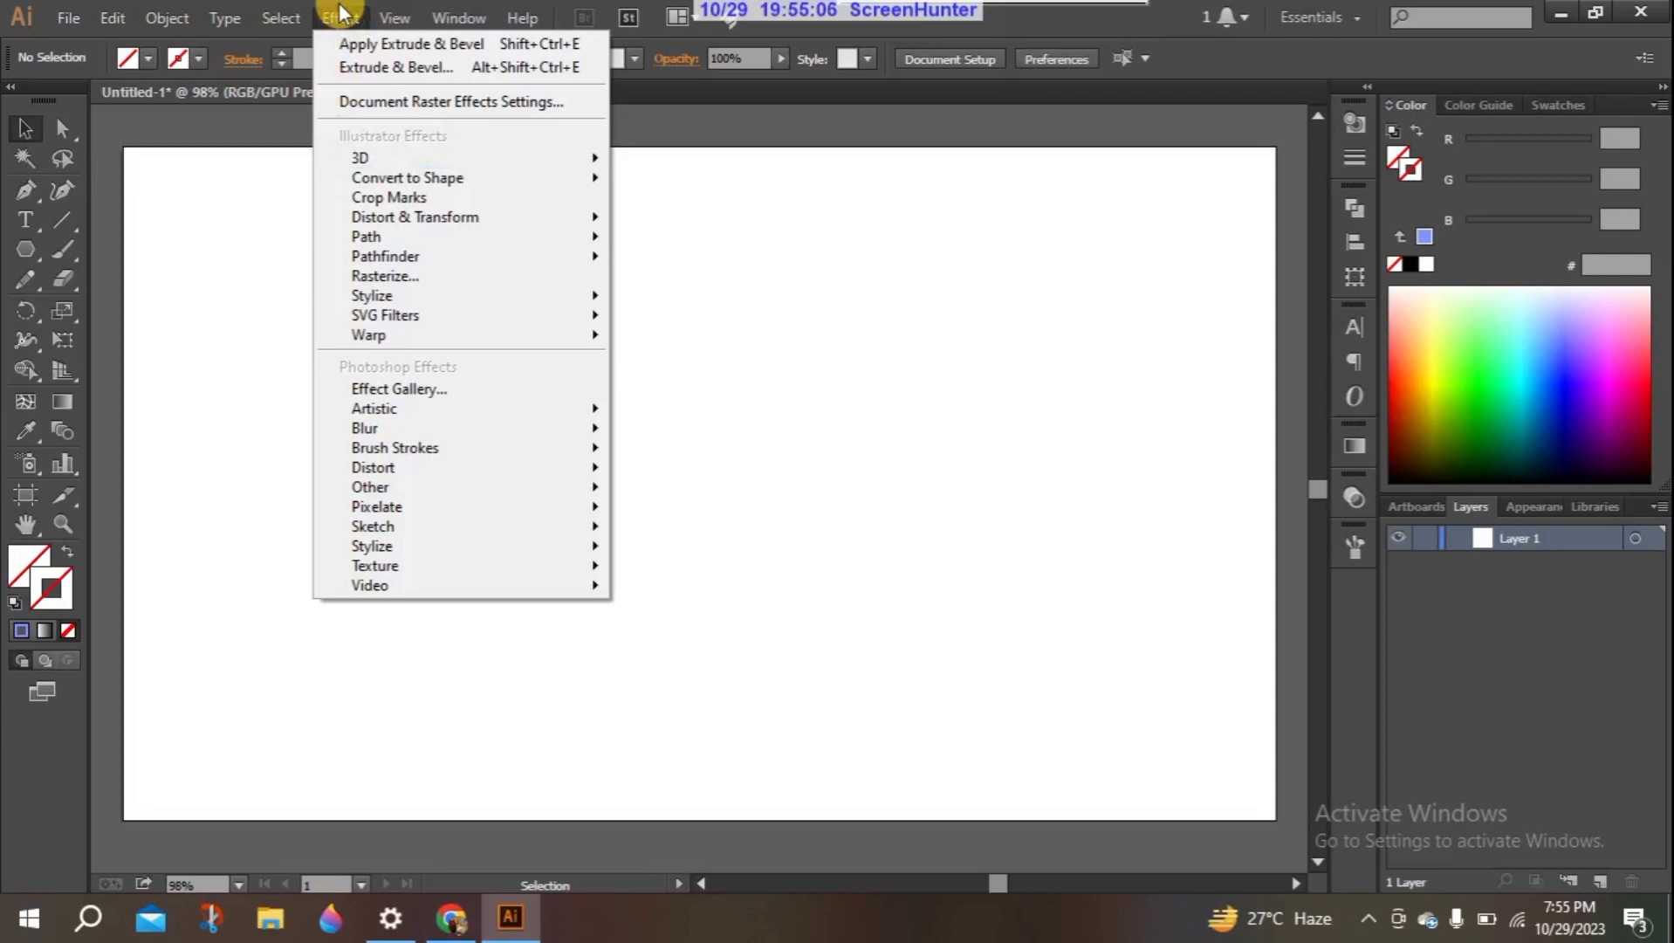
{"action": "left_click", "coordinate": [309, 230]}
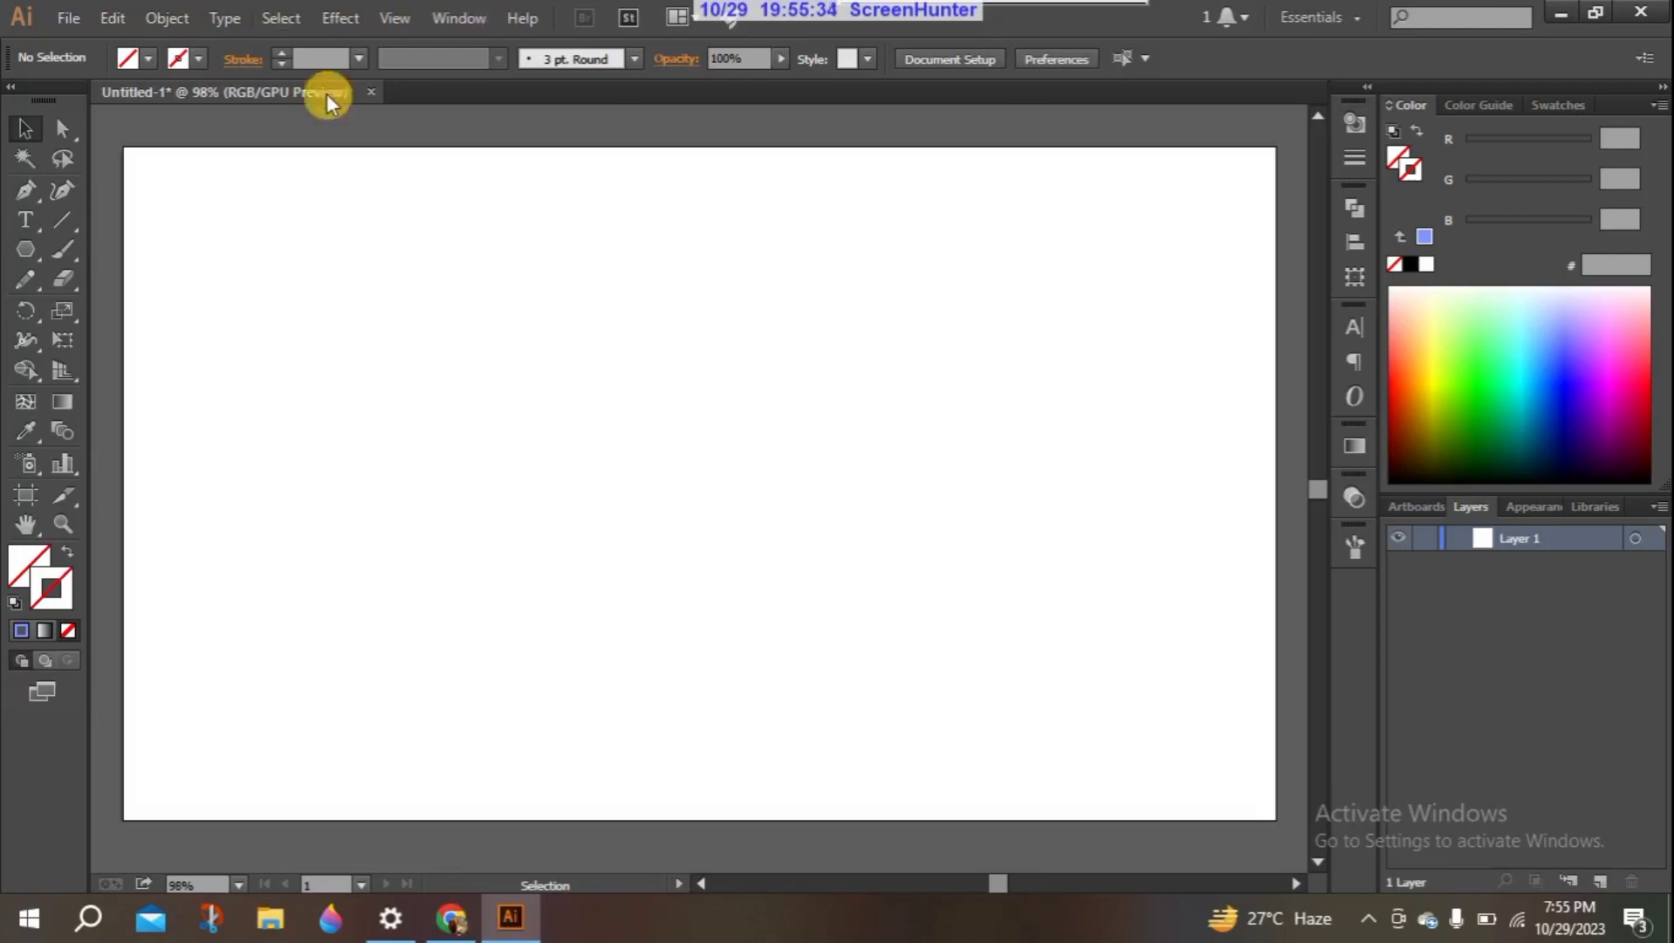
{"action": "left_click", "coordinate": [359, 16]}
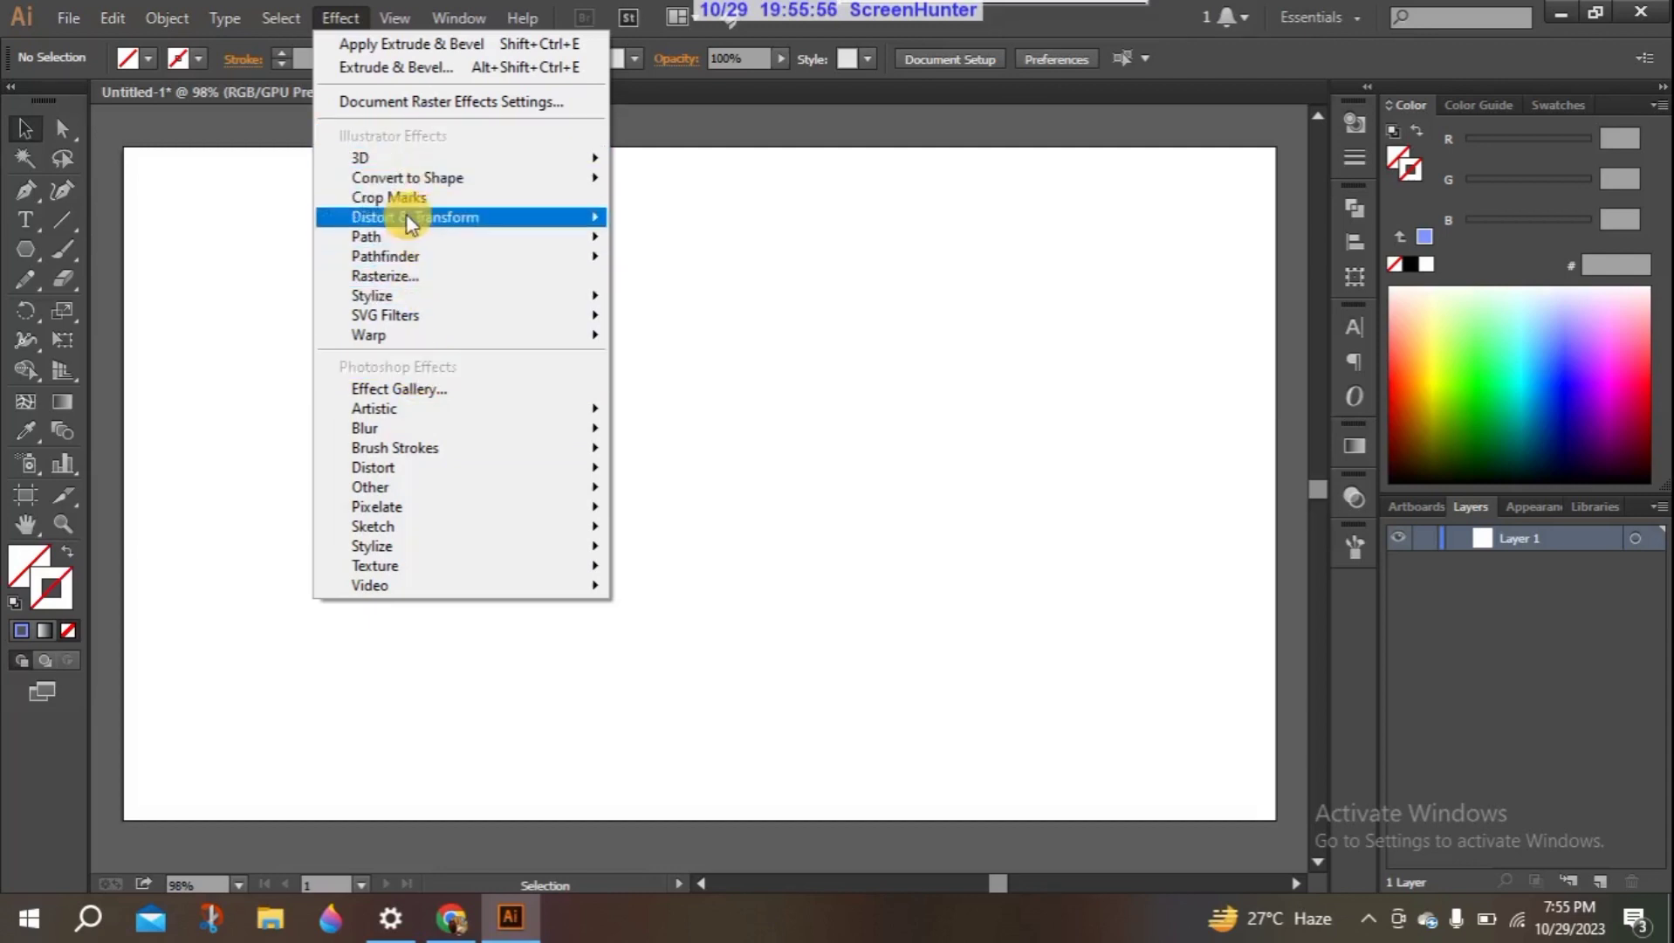
{"action": "mouse_move", "coordinate": [406, 218]}
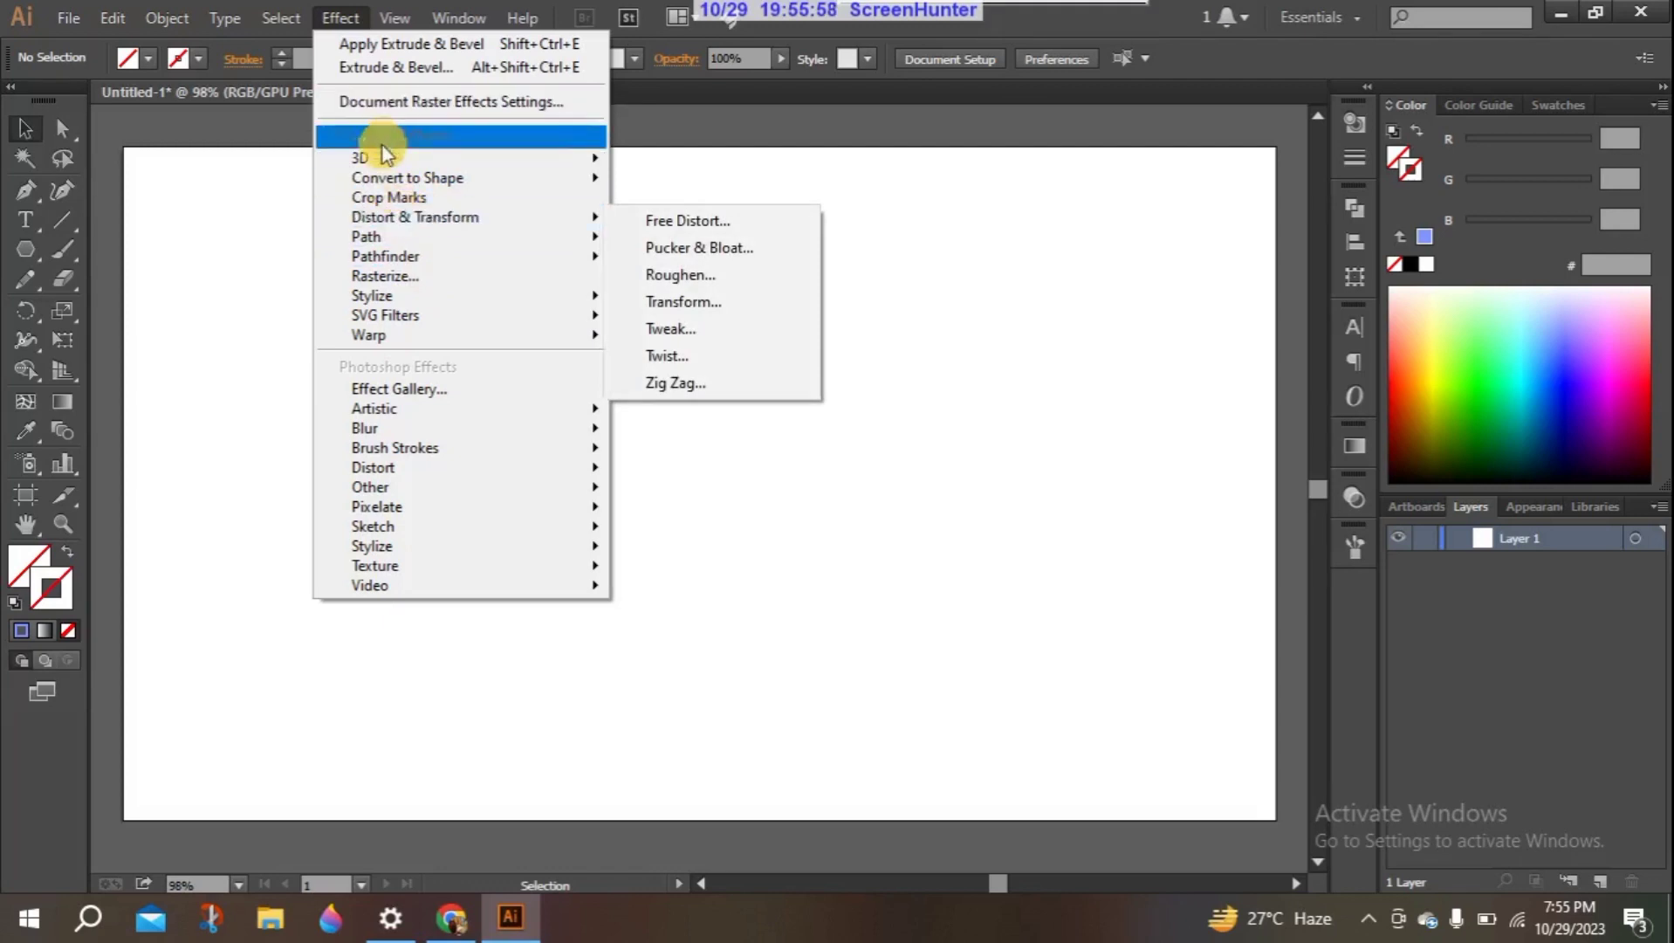
{"action": "mouse_move", "coordinate": [384, 161]}
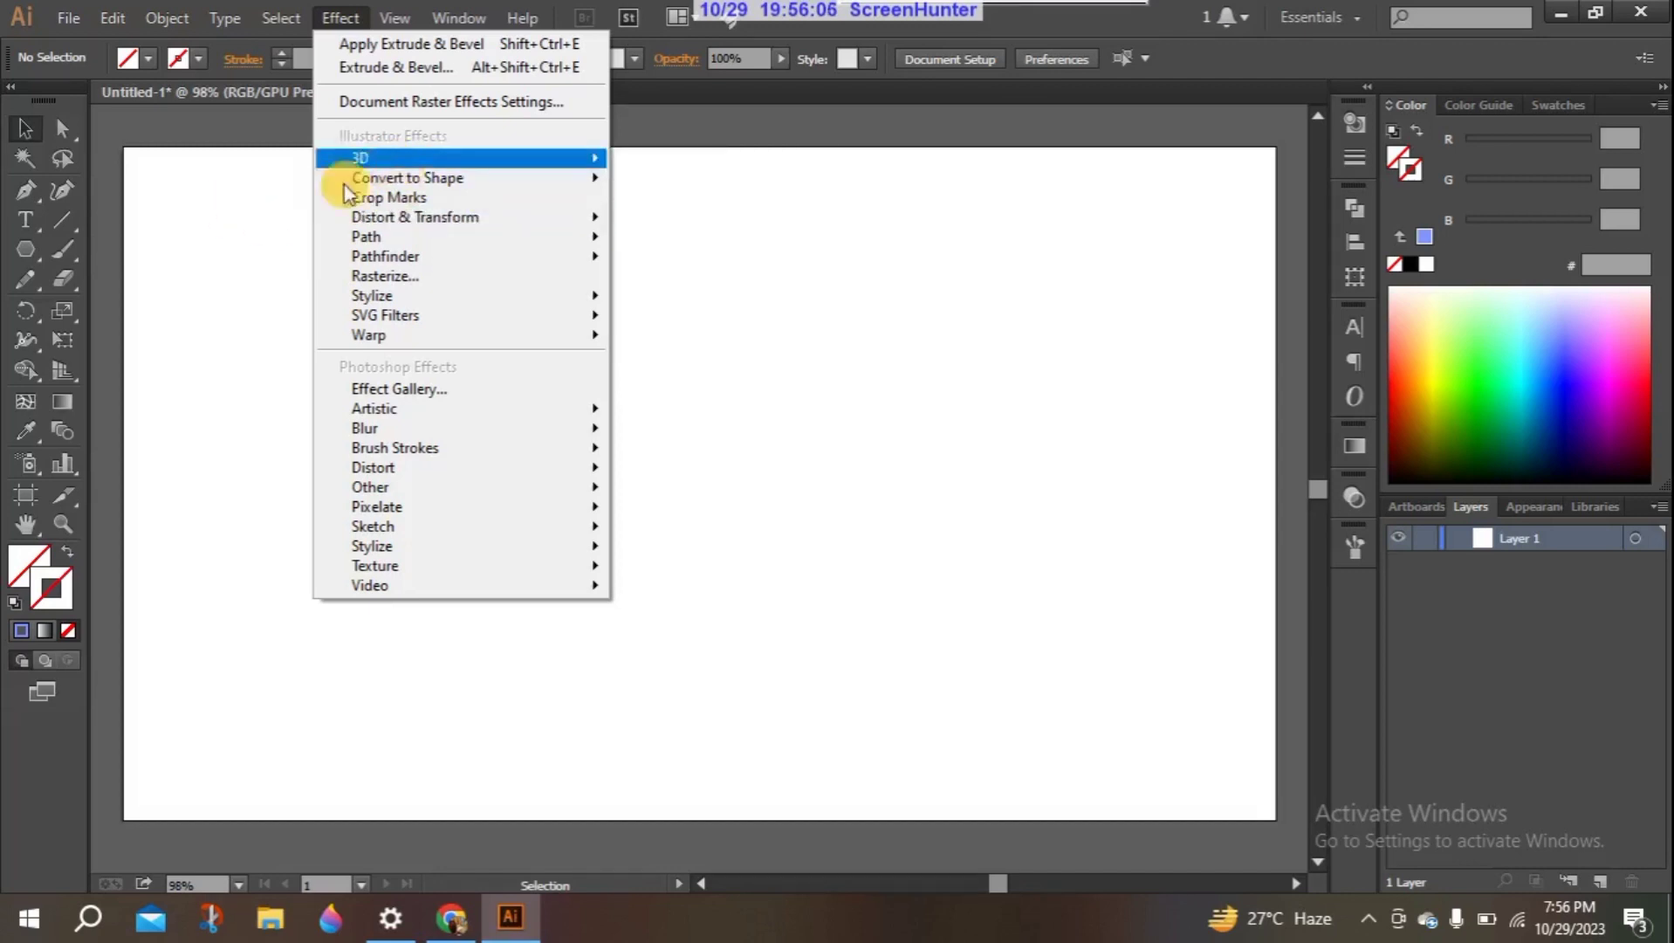
{"action": "left_click", "coordinate": [267, 218]}
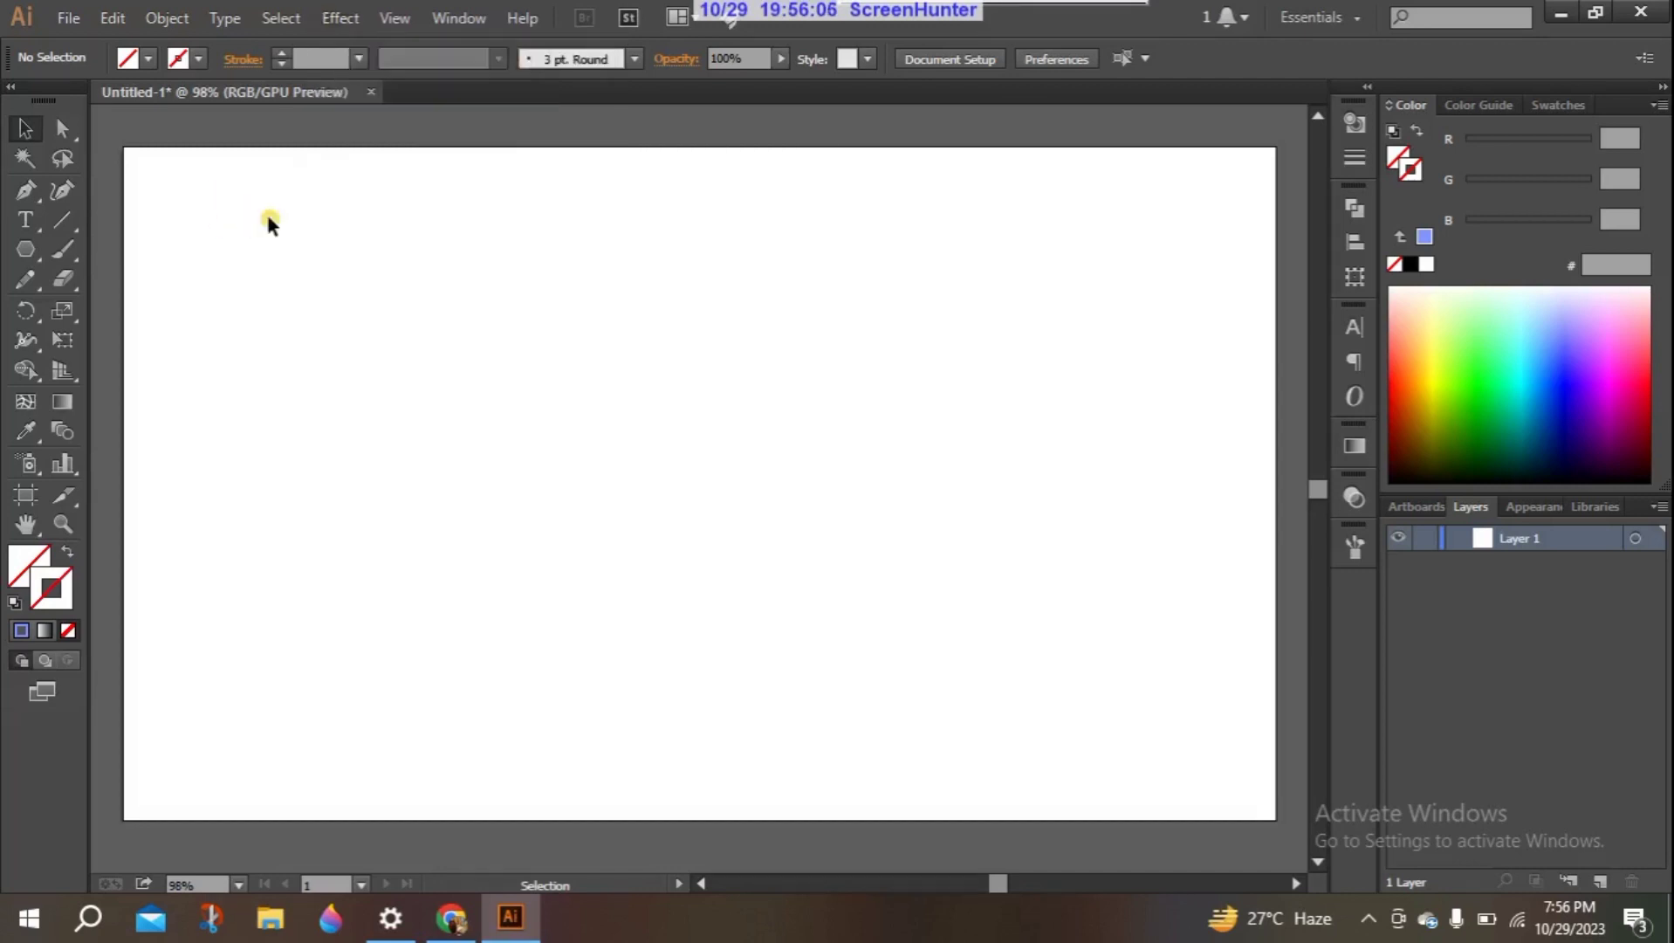
- Draw a three-sided polygon near the artboard's upper-left corner with the Polygon Tool
{"action": "left_click", "coordinate": [14, 256]}
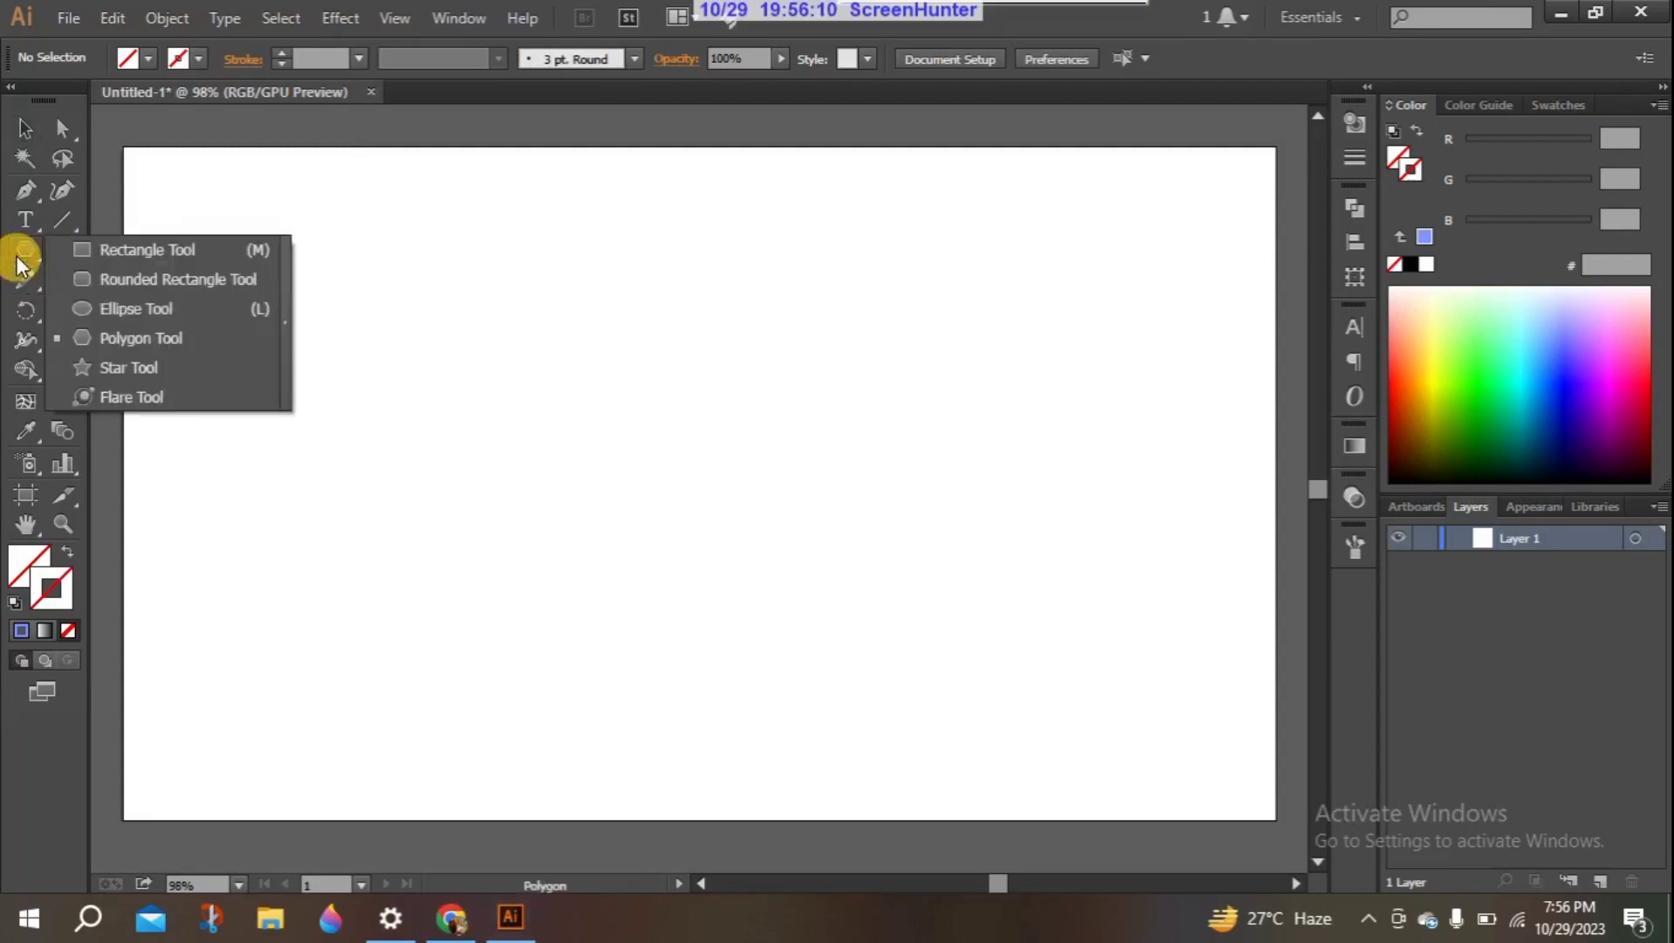
{"action": "left_click", "coordinate": [122, 340]}
{"action": "left_click_drag", "start_coordinate": [269, 294], "coordinate": [356, 346]}
{"action": "key", "text": "Up"}
{"action": "key", "text": "Down"}
{"action": "key", "text": "Up"}
{"action": "key", "text": "Up"}
{"action": "key", "text": "Up"}
{"action": "key", "text": "Up"}
{"action": "key", "text": "Up"}
{"action": "key", "text": "Up"}
{"action": "key", "text": "Up"}
{"action": "key", "text": "Up"}
{"action": "key", "text": "Up"}
{"action": "key", "text": "Down"}
{"action": "key", "text": "Down"}
{"action": "key", "text": "Down"}
{"action": "key", "text": "Down"}
{"action": "key", "text": "Down"}
{"action": "key", "text": "Down"}
{"action": "key", "text": "Down"}
{"action": "key", "text": "Down"}
{"action": "key", "text": "Down"}
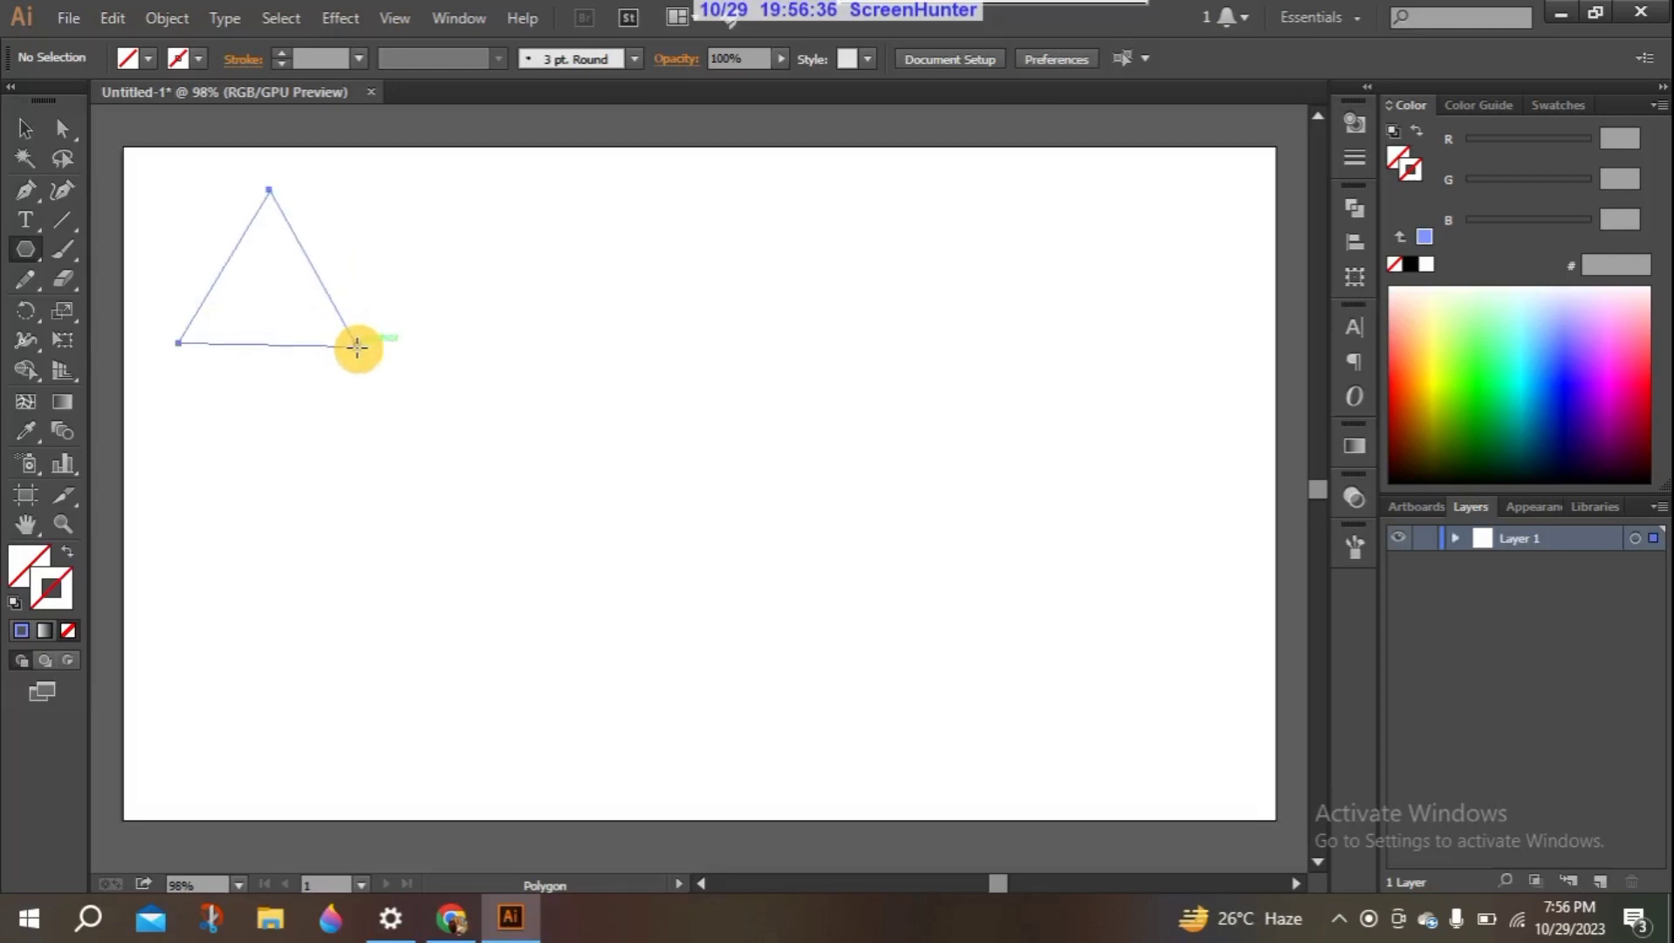
- Move the triangle slightly down and to the right and fill it with orange F8A000
{"action": "left_click", "coordinate": [28, 127]}
{"action": "left_click_drag", "start_coordinate": [296, 236], "coordinate": [432, 319]}
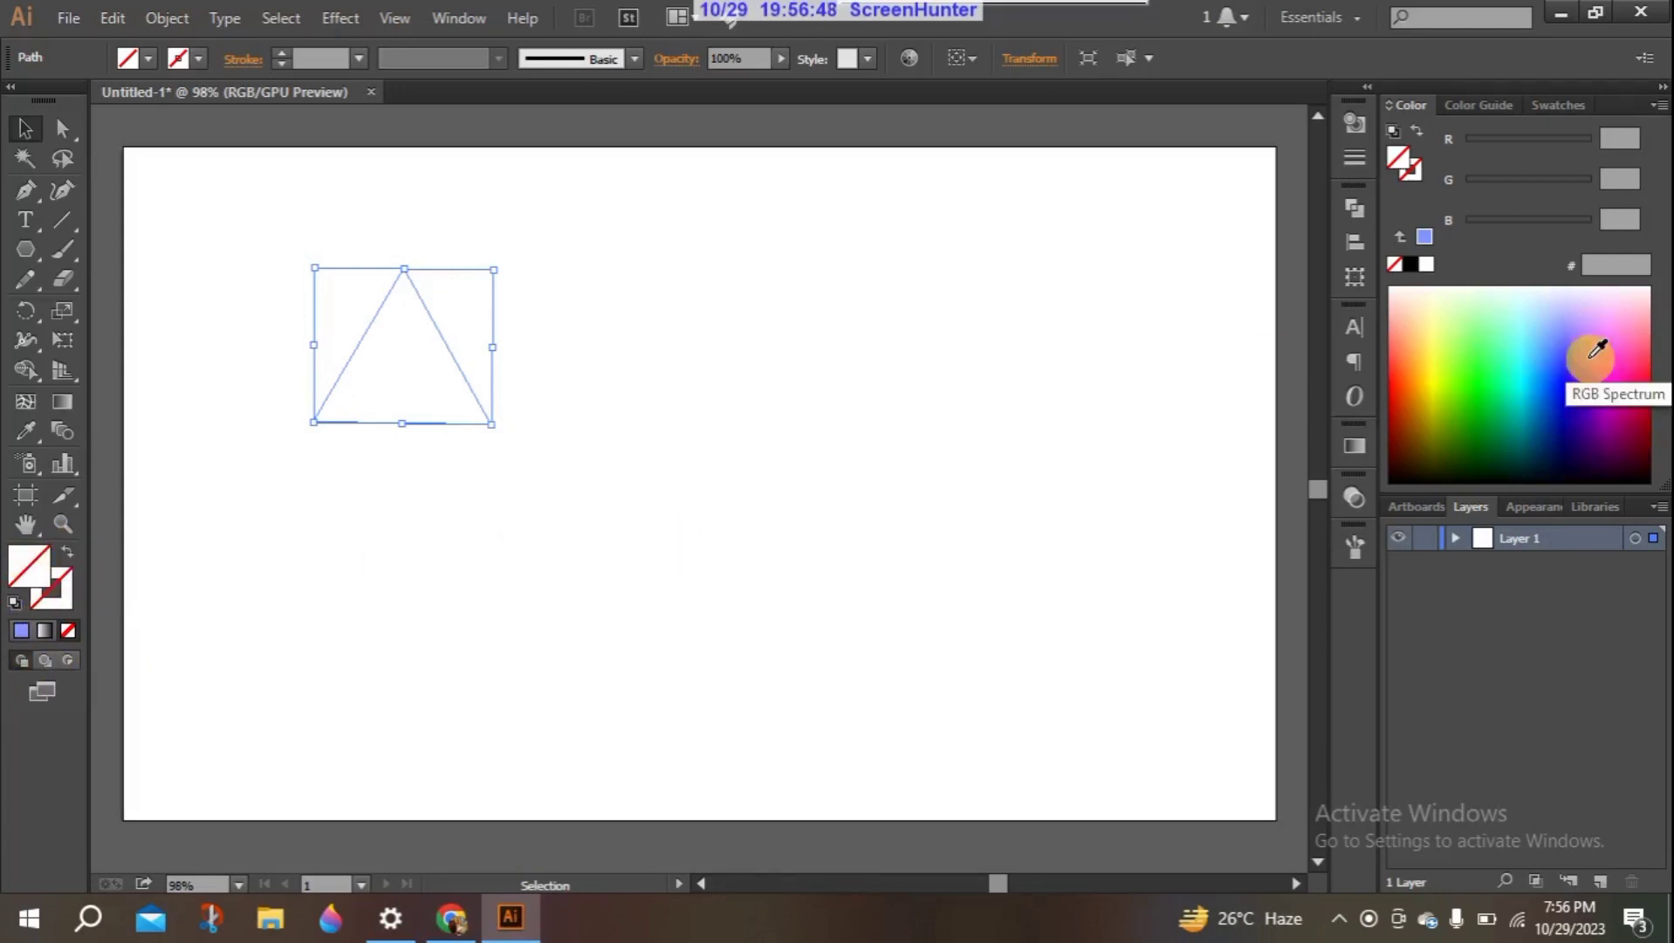
{"action": "left_click", "coordinate": [1423, 386]}
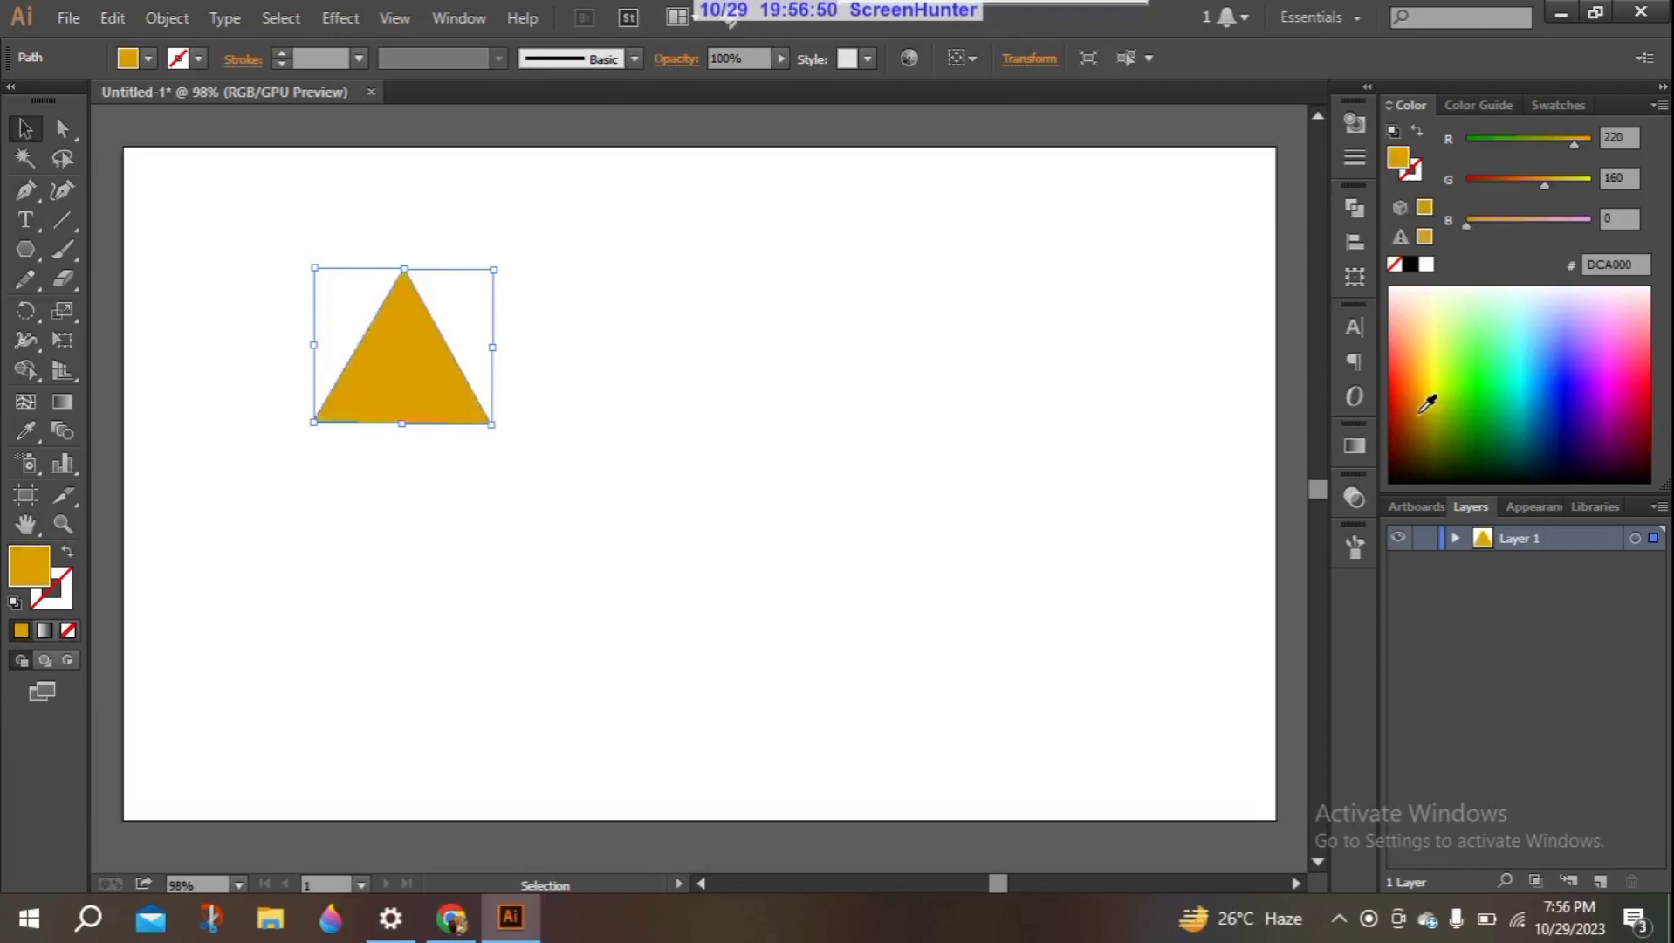
{"action": "left_click", "coordinate": [1422, 408]}
{"action": "left_click", "coordinate": [1421, 377]}
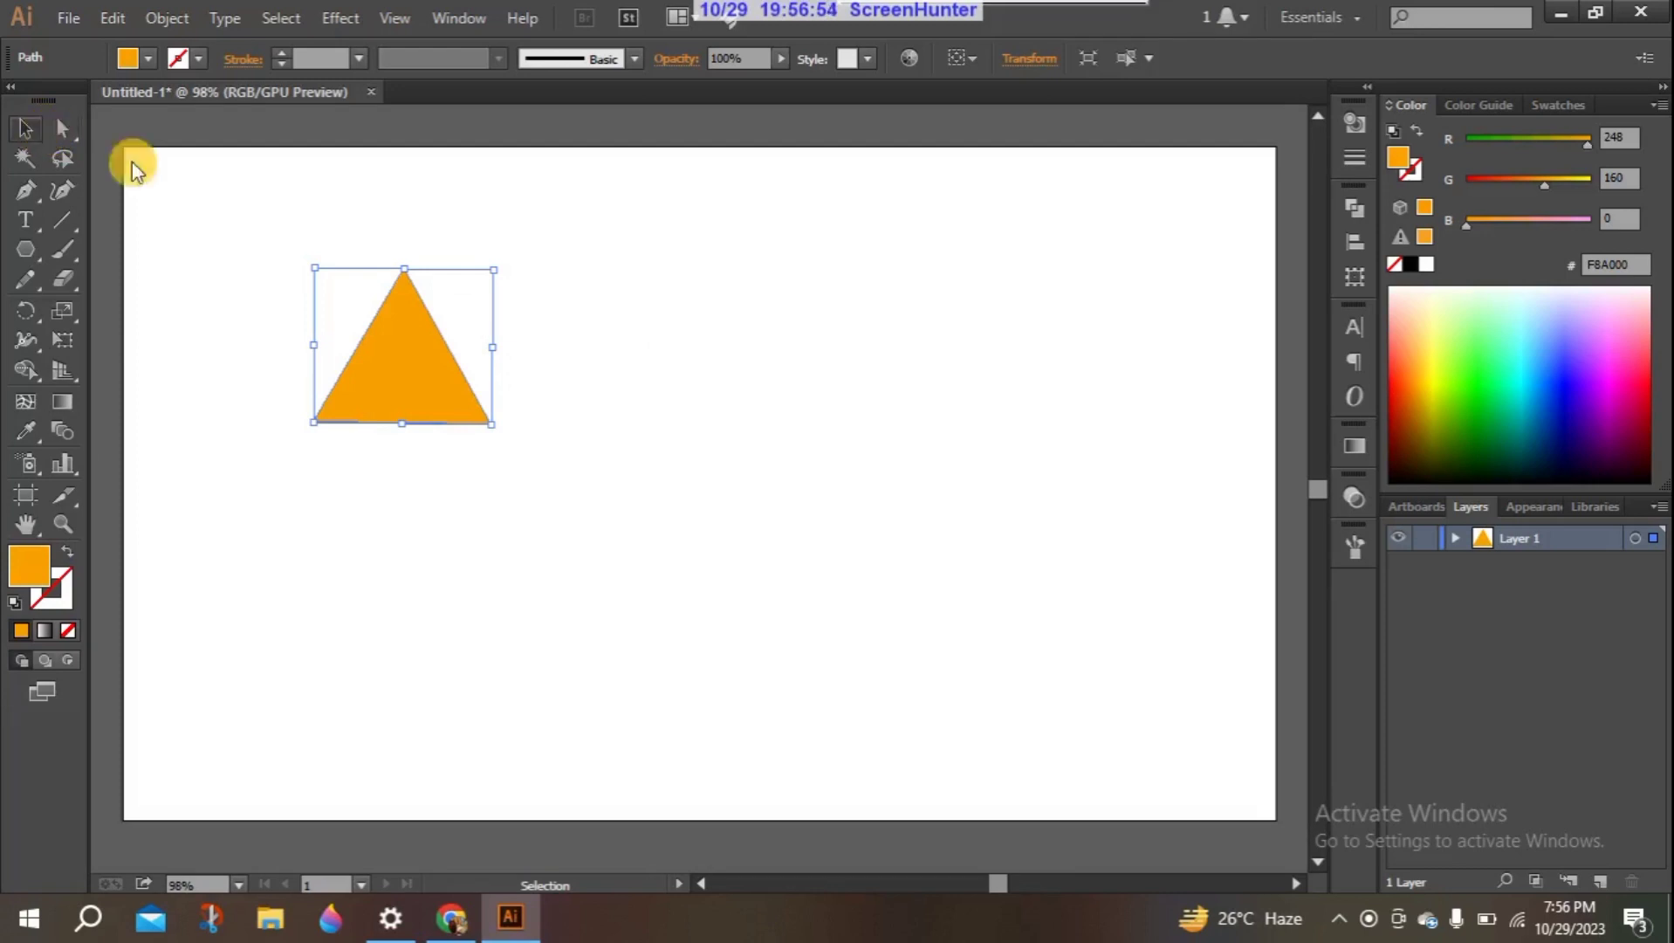
- Start a 3D Extrude & Bevel effect on the orange triangle with the Isometric Left position and turn on the preview
{"action": "left_click", "coordinate": [341, 17]}
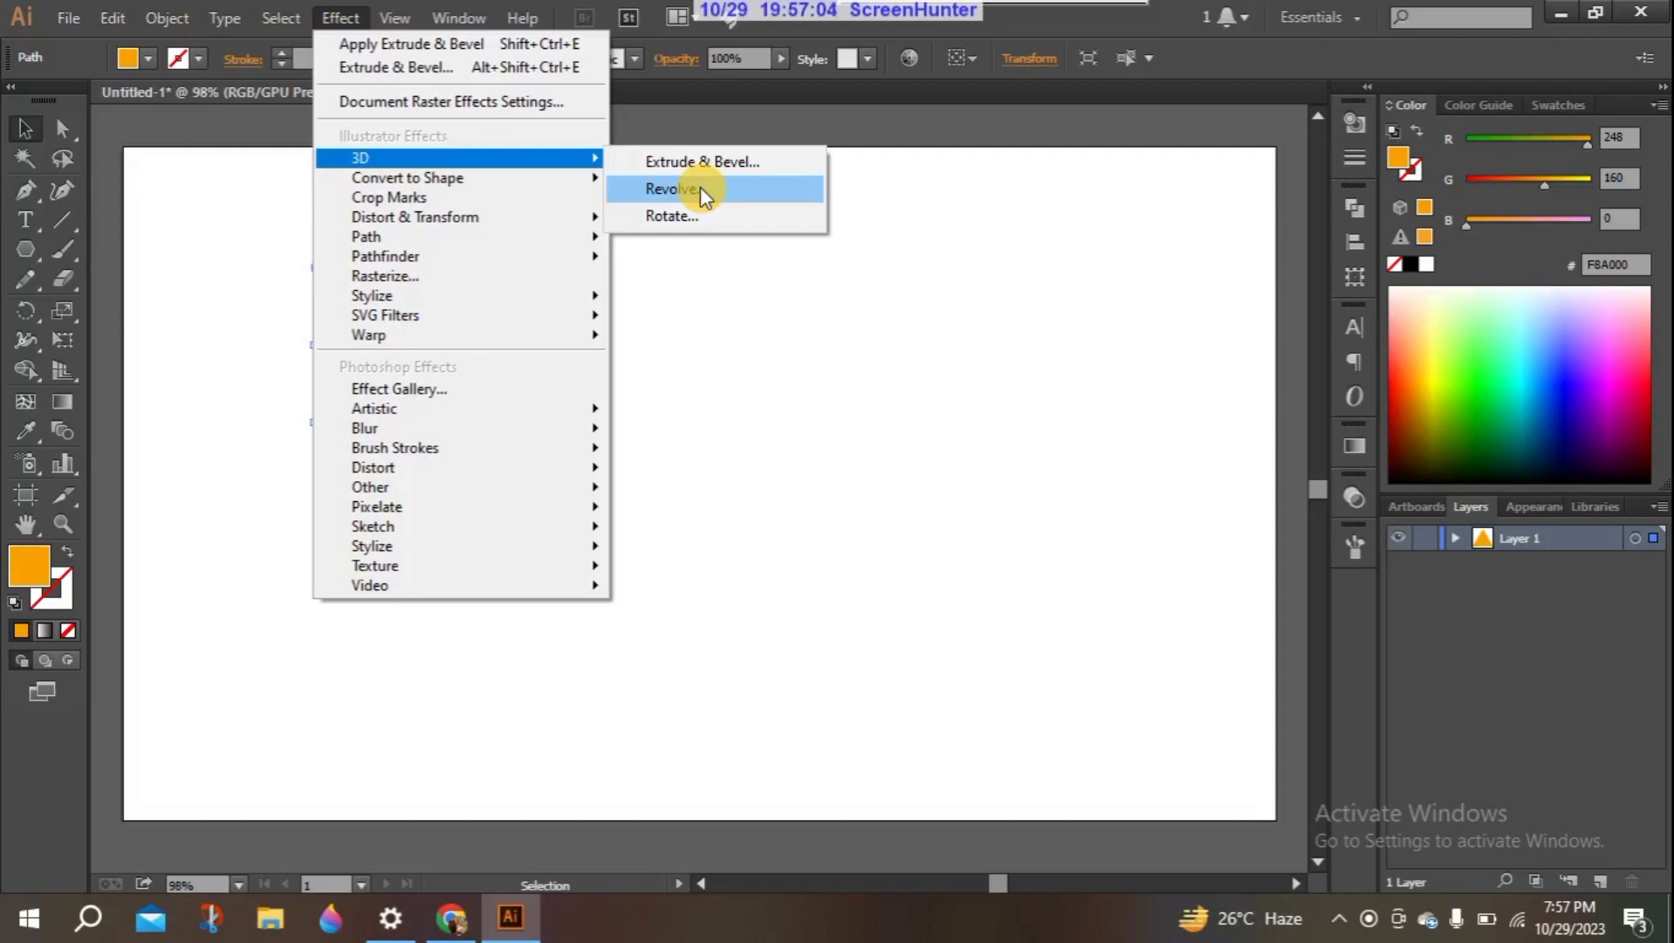
{"action": "left_click", "coordinate": [660, 163]}
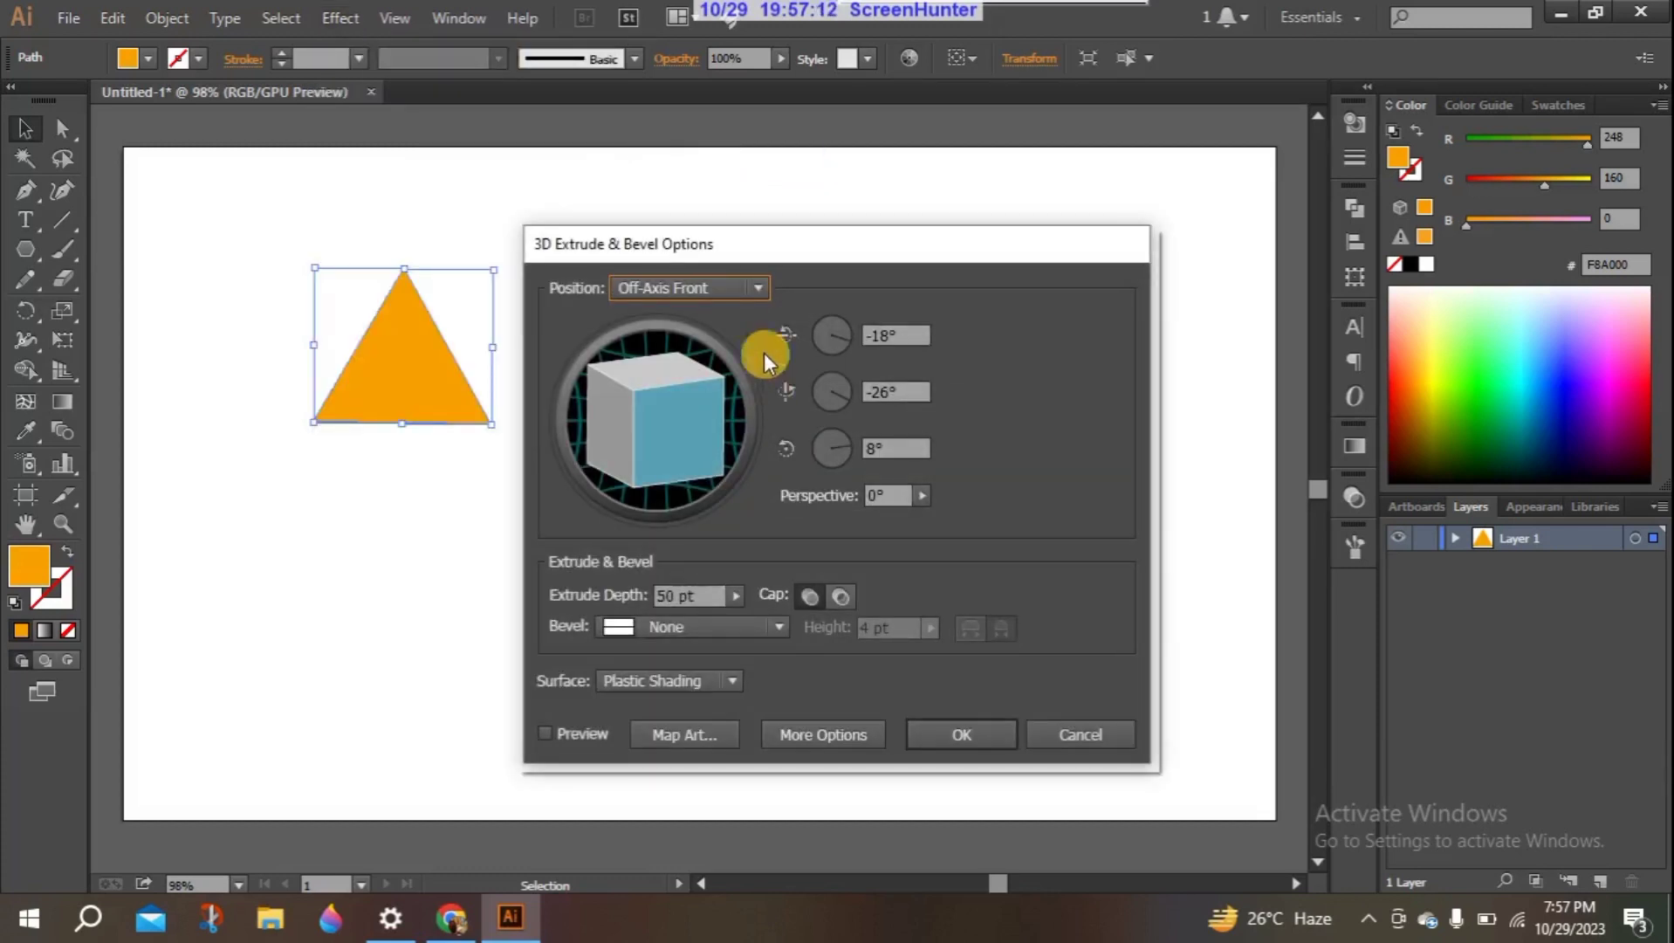
{"action": "left_click_drag", "start_coordinate": [787, 240], "coordinate": [890, 145]}
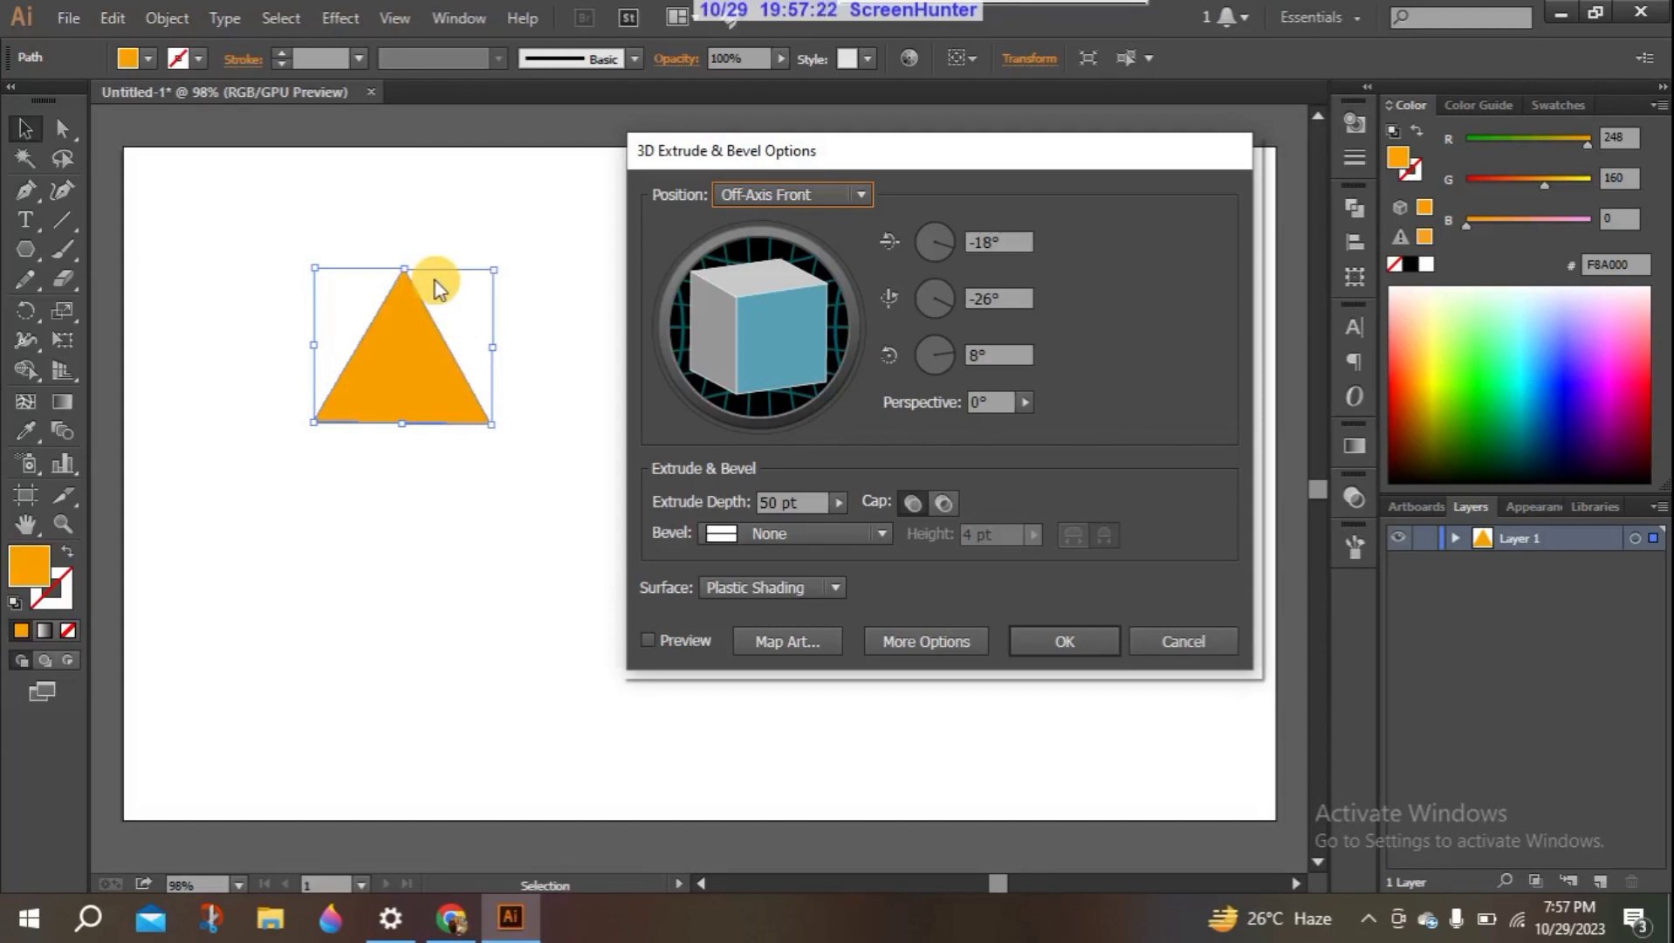
{"action": "left_click_drag", "start_coordinate": [953, 153], "coordinate": [965, 131]}
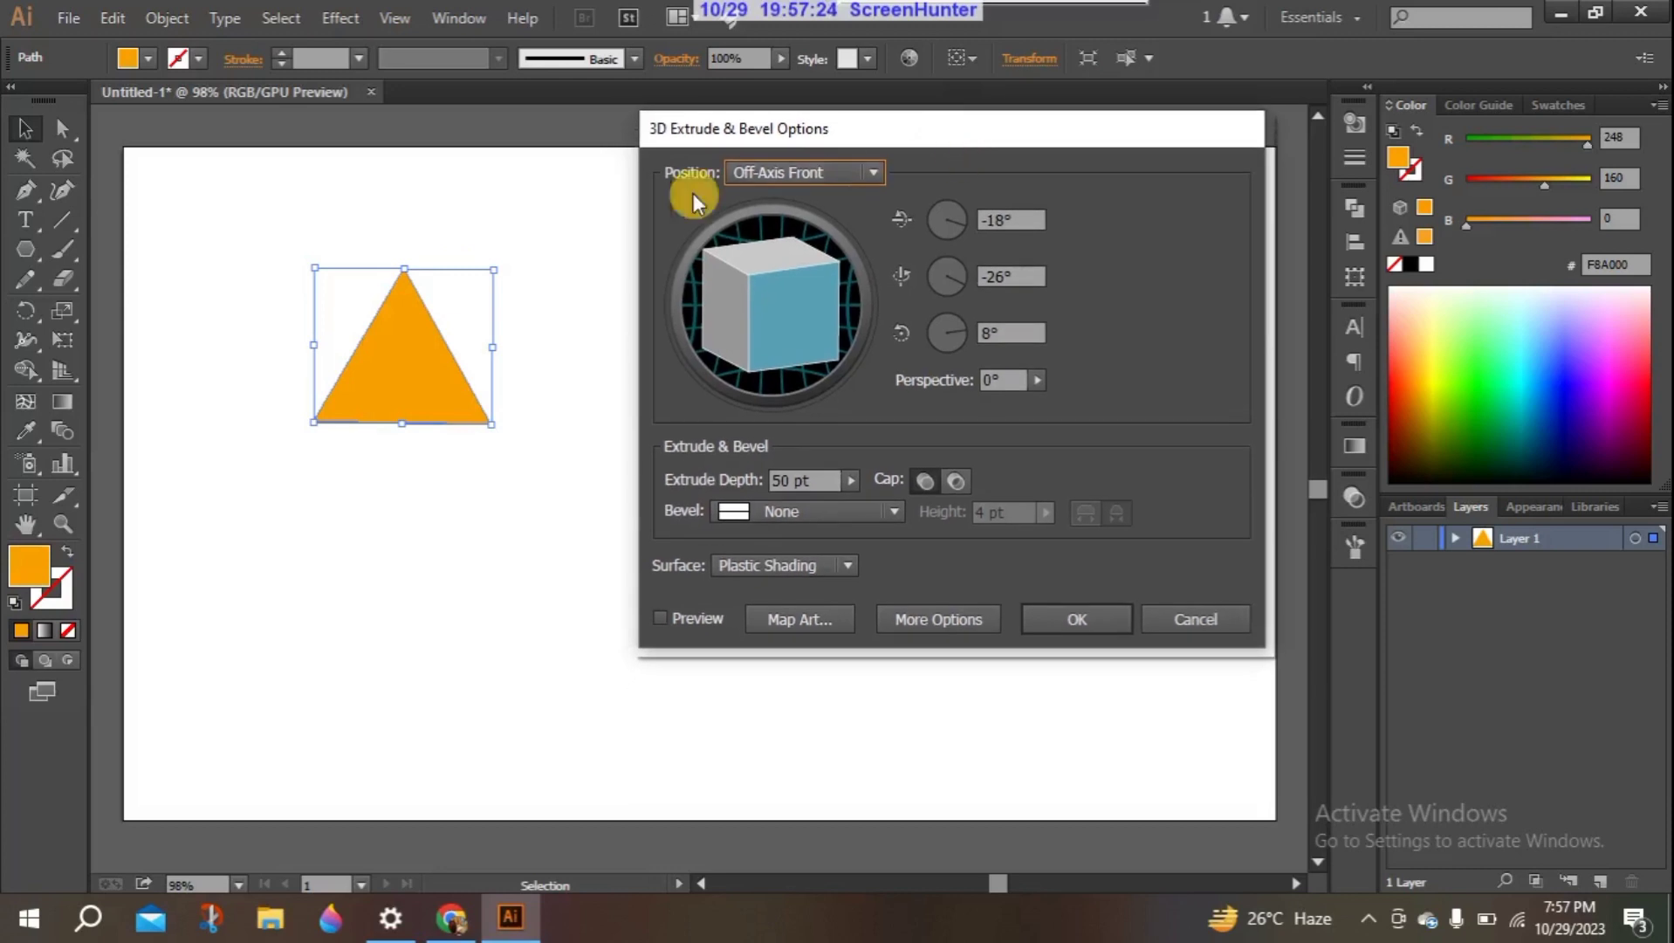
{"action": "left_click", "coordinate": [872, 169]}
{"action": "left_click", "coordinate": [871, 166]}
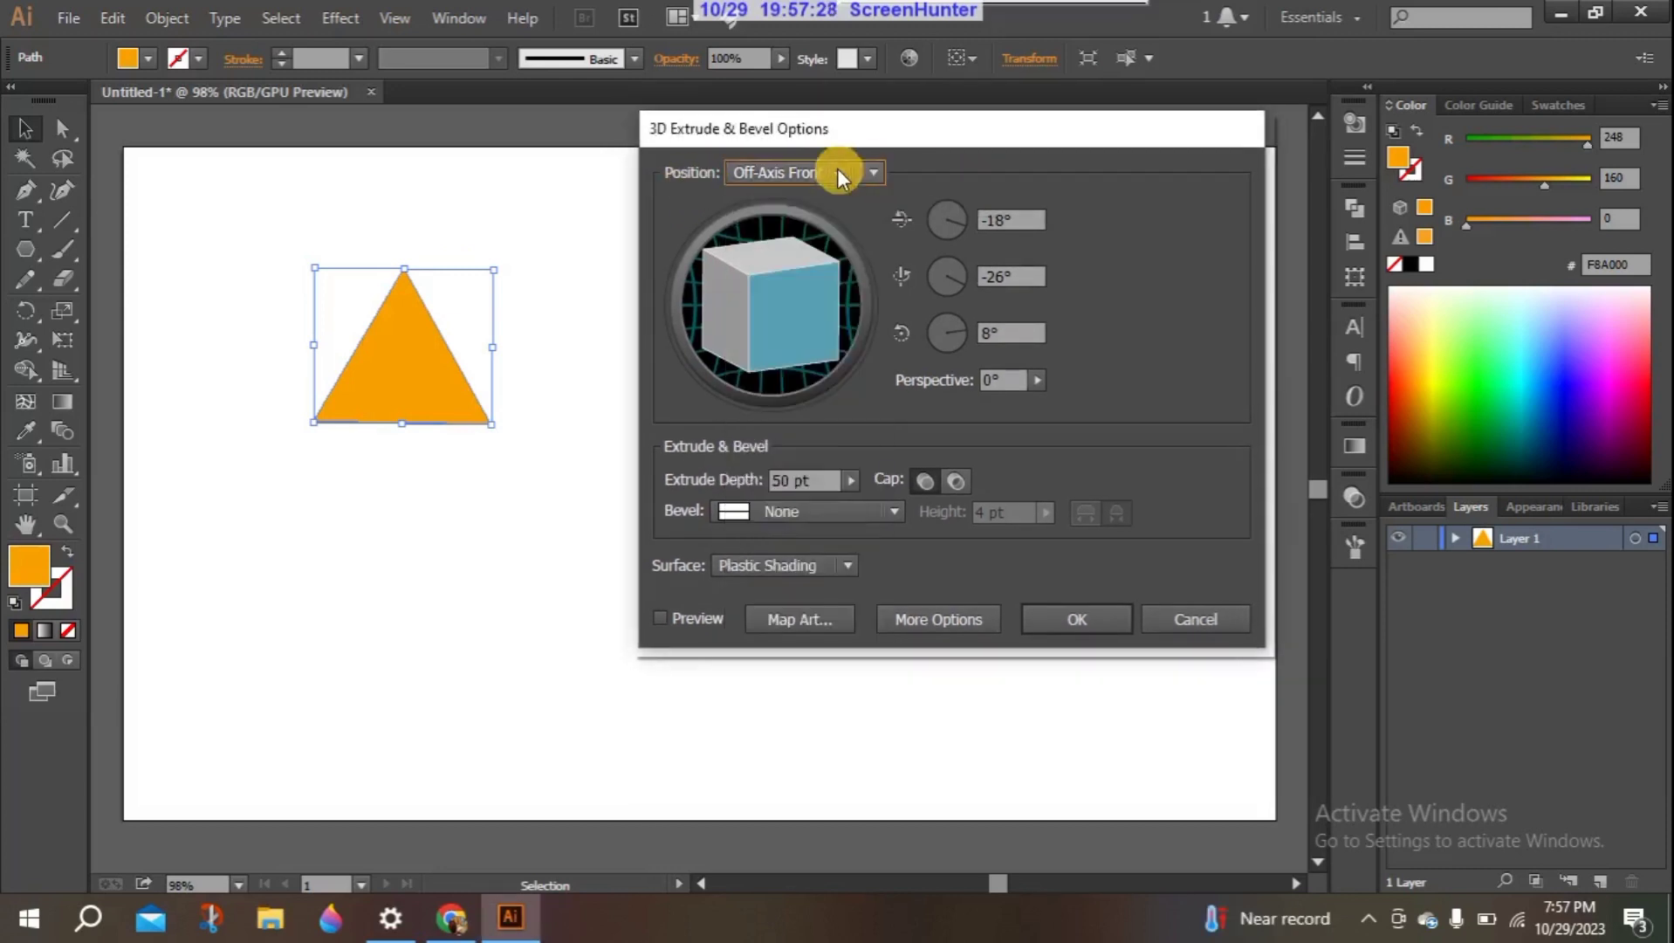
{"action": "left_click", "coordinate": [873, 169]}
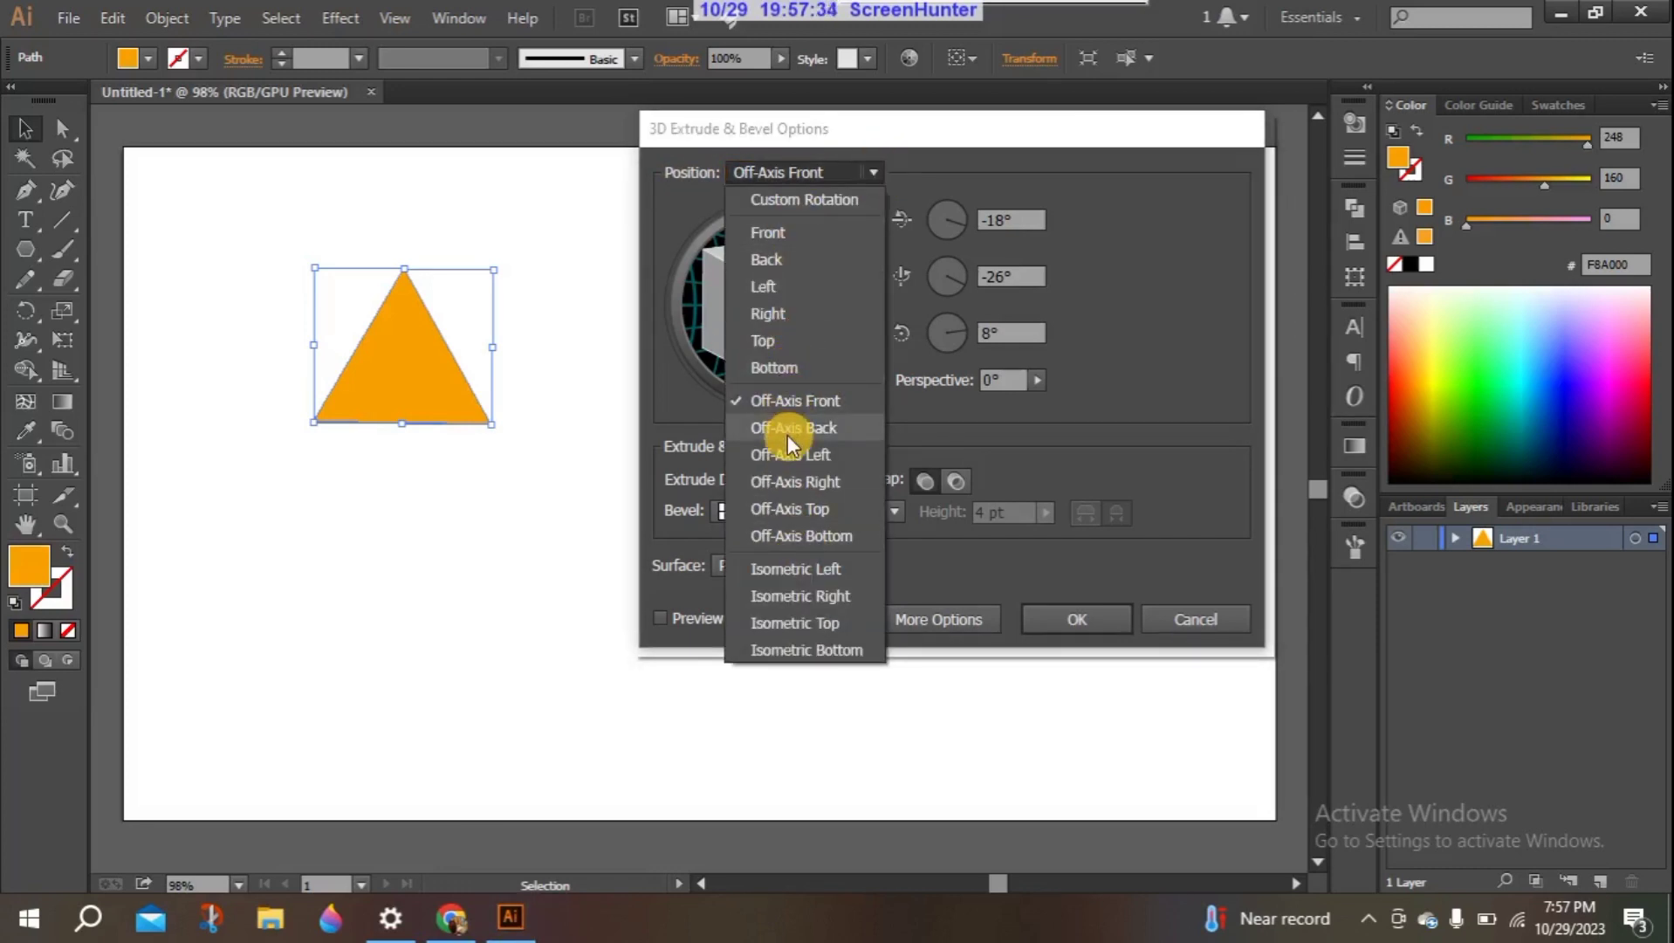
{"action": "left_click", "coordinate": [794, 571]}
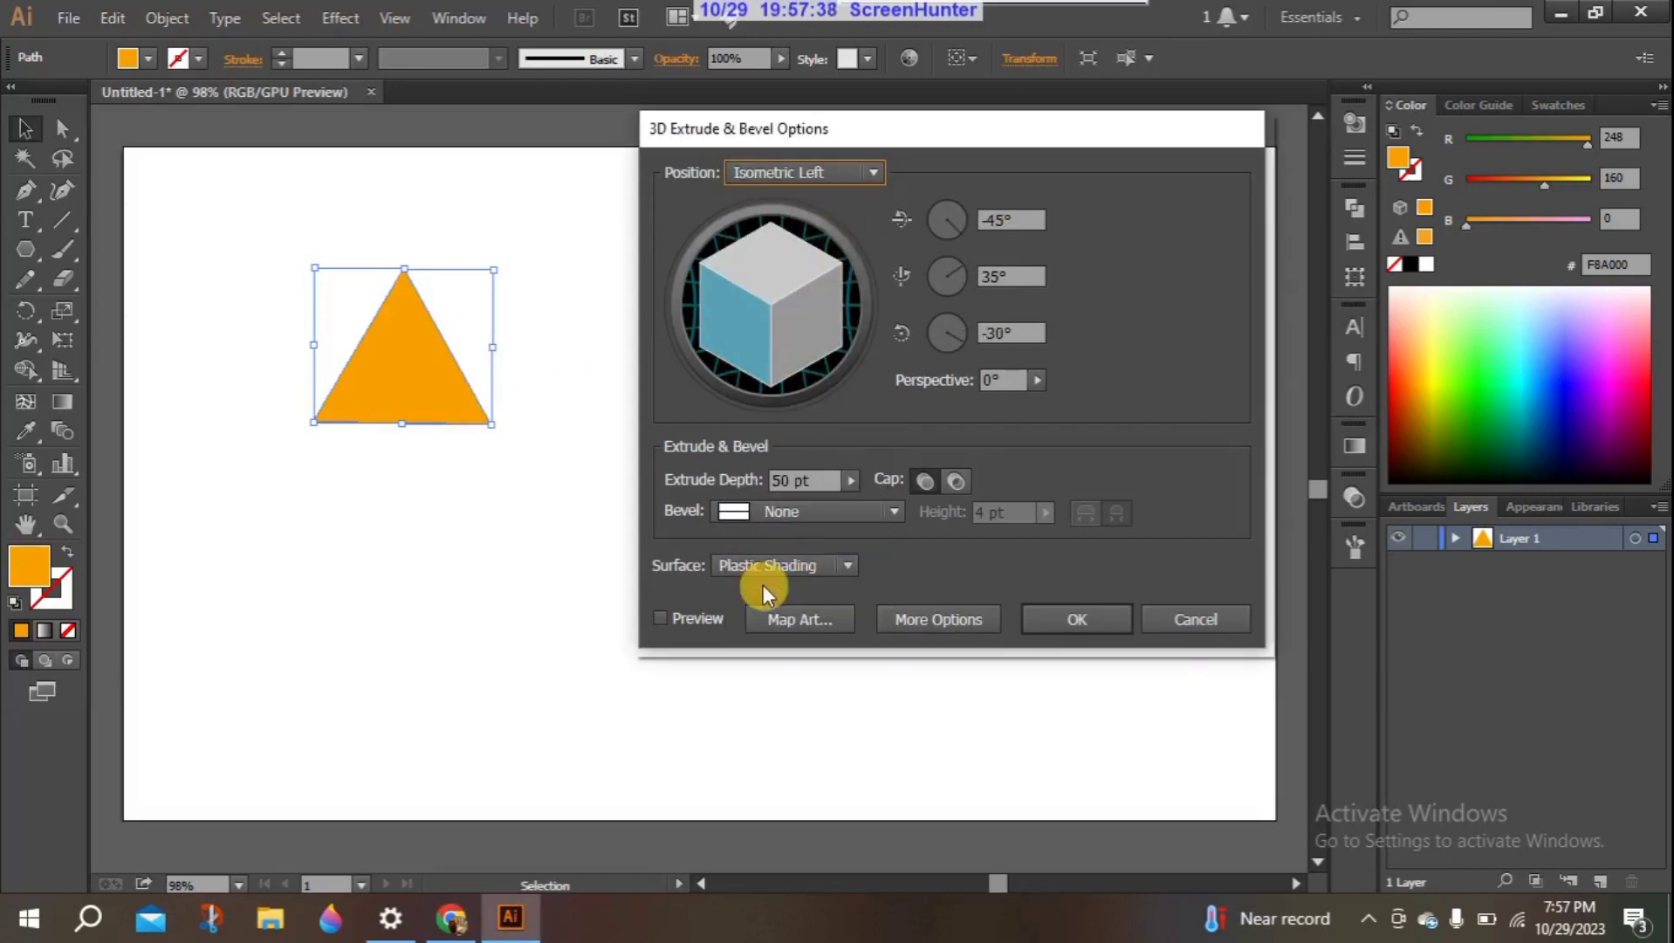
{"action": "left_click", "coordinate": [710, 619]}
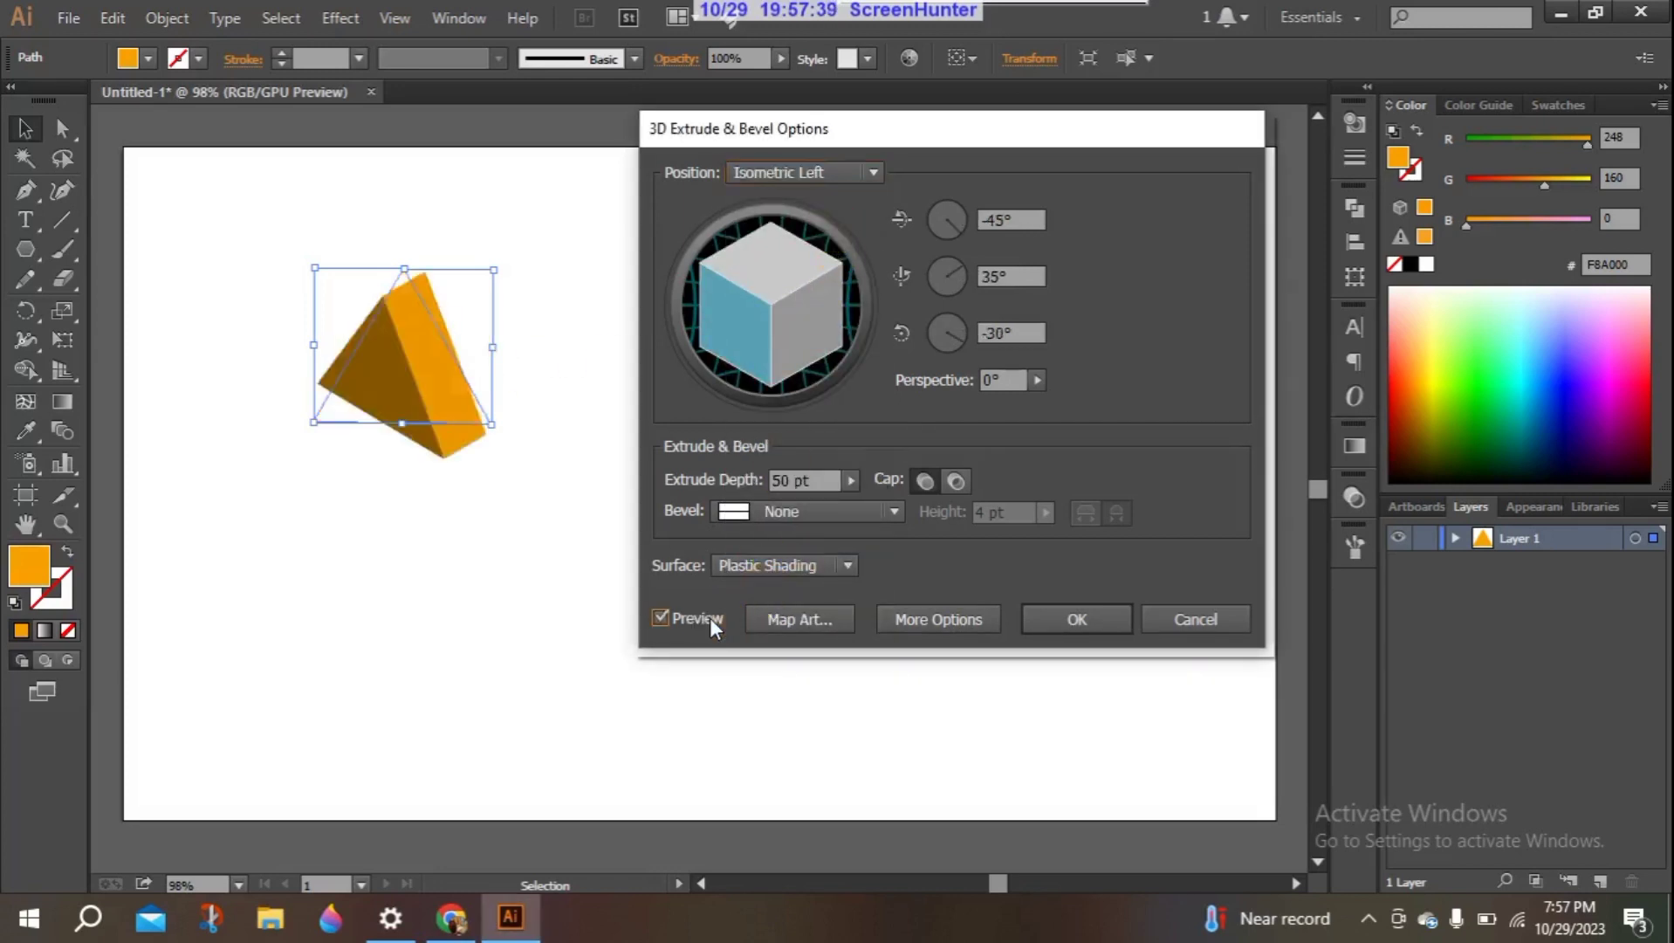
- Try the Isometric Right, Isometric Top and Off-Axis Right position presets and return to Isometric Left
{"action": "left_click", "coordinate": [867, 171]}
{"action": "left_click", "coordinate": [812, 591]}
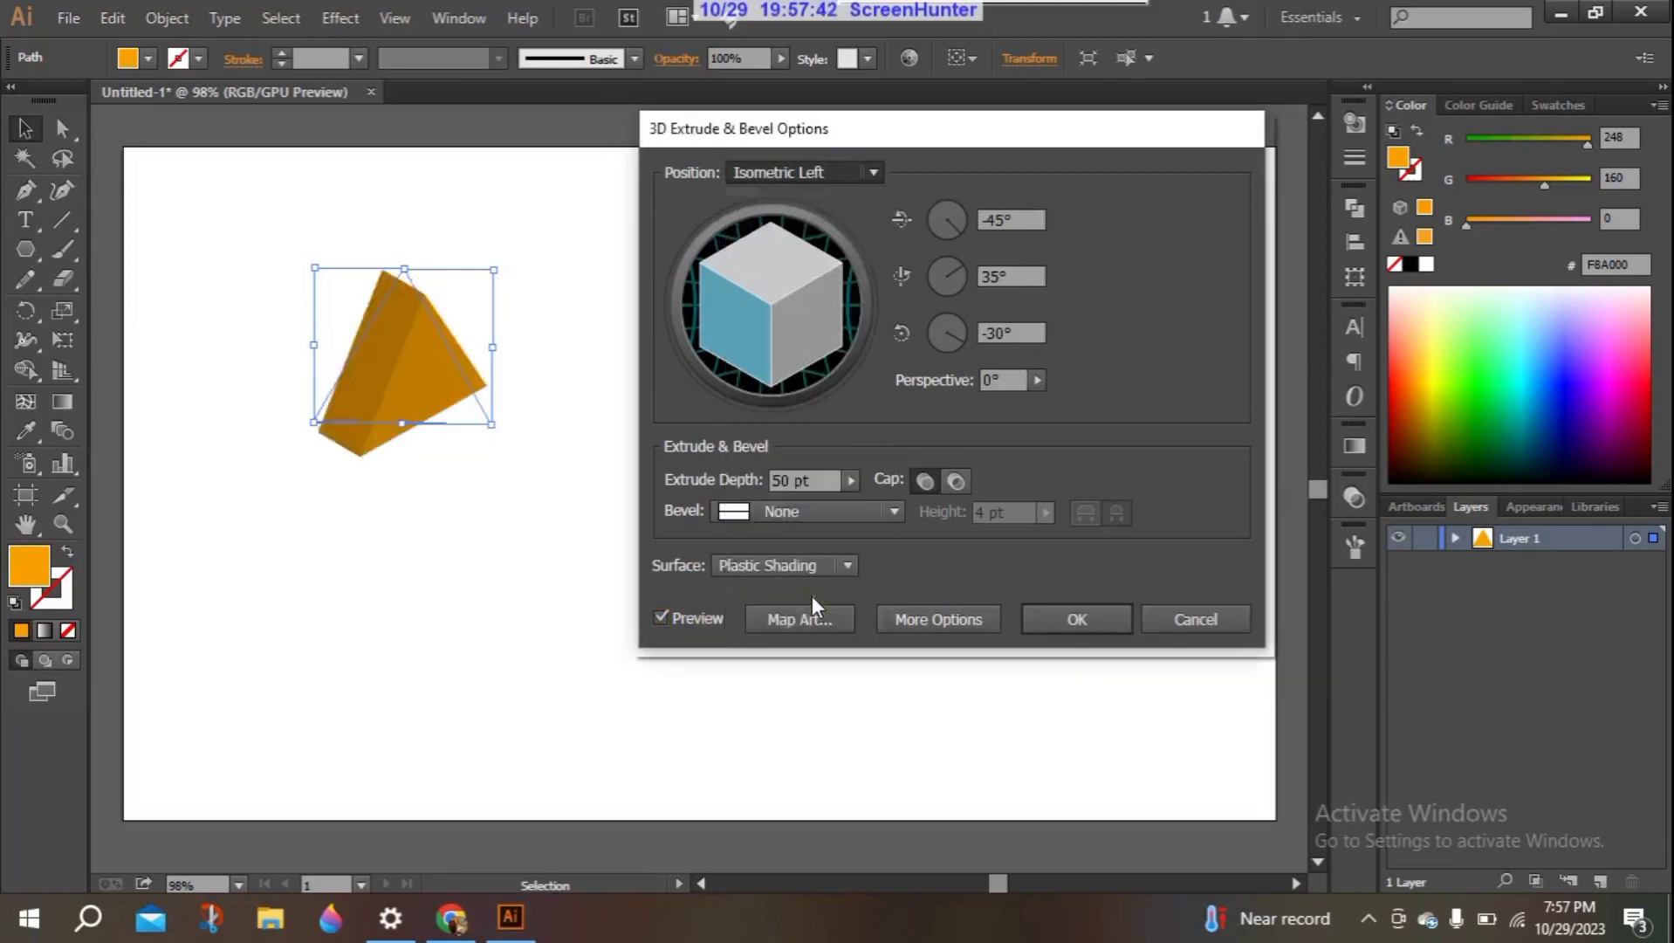
{"action": "left_click", "coordinate": [870, 173]}
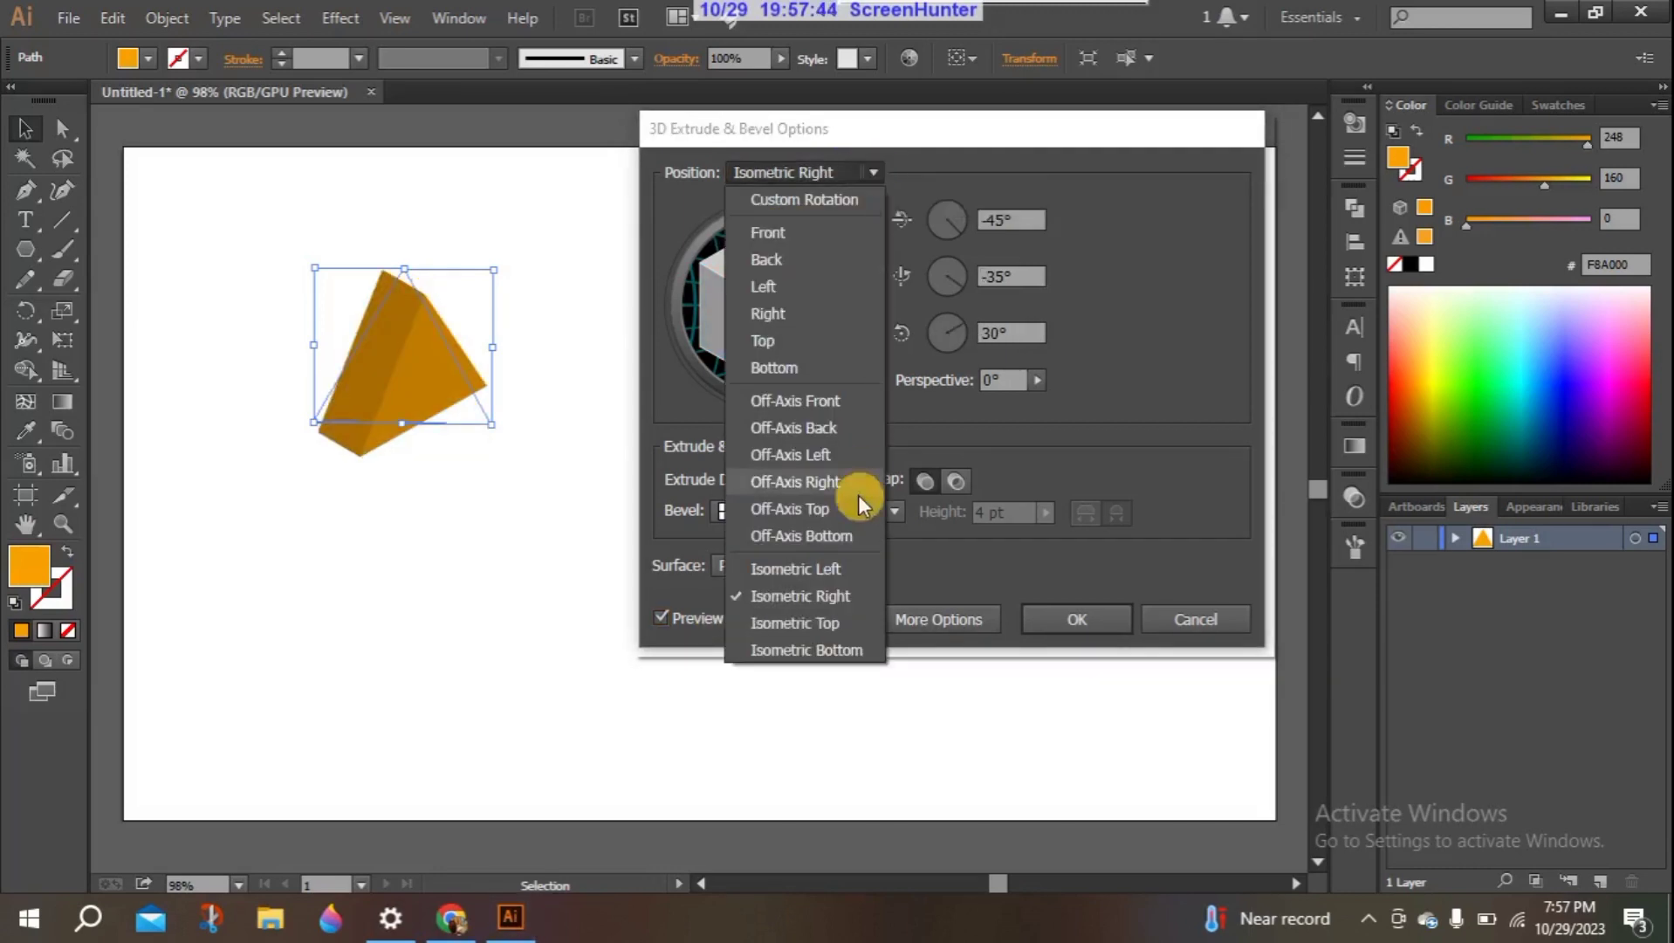
{"action": "left_click", "coordinate": [813, 622]}
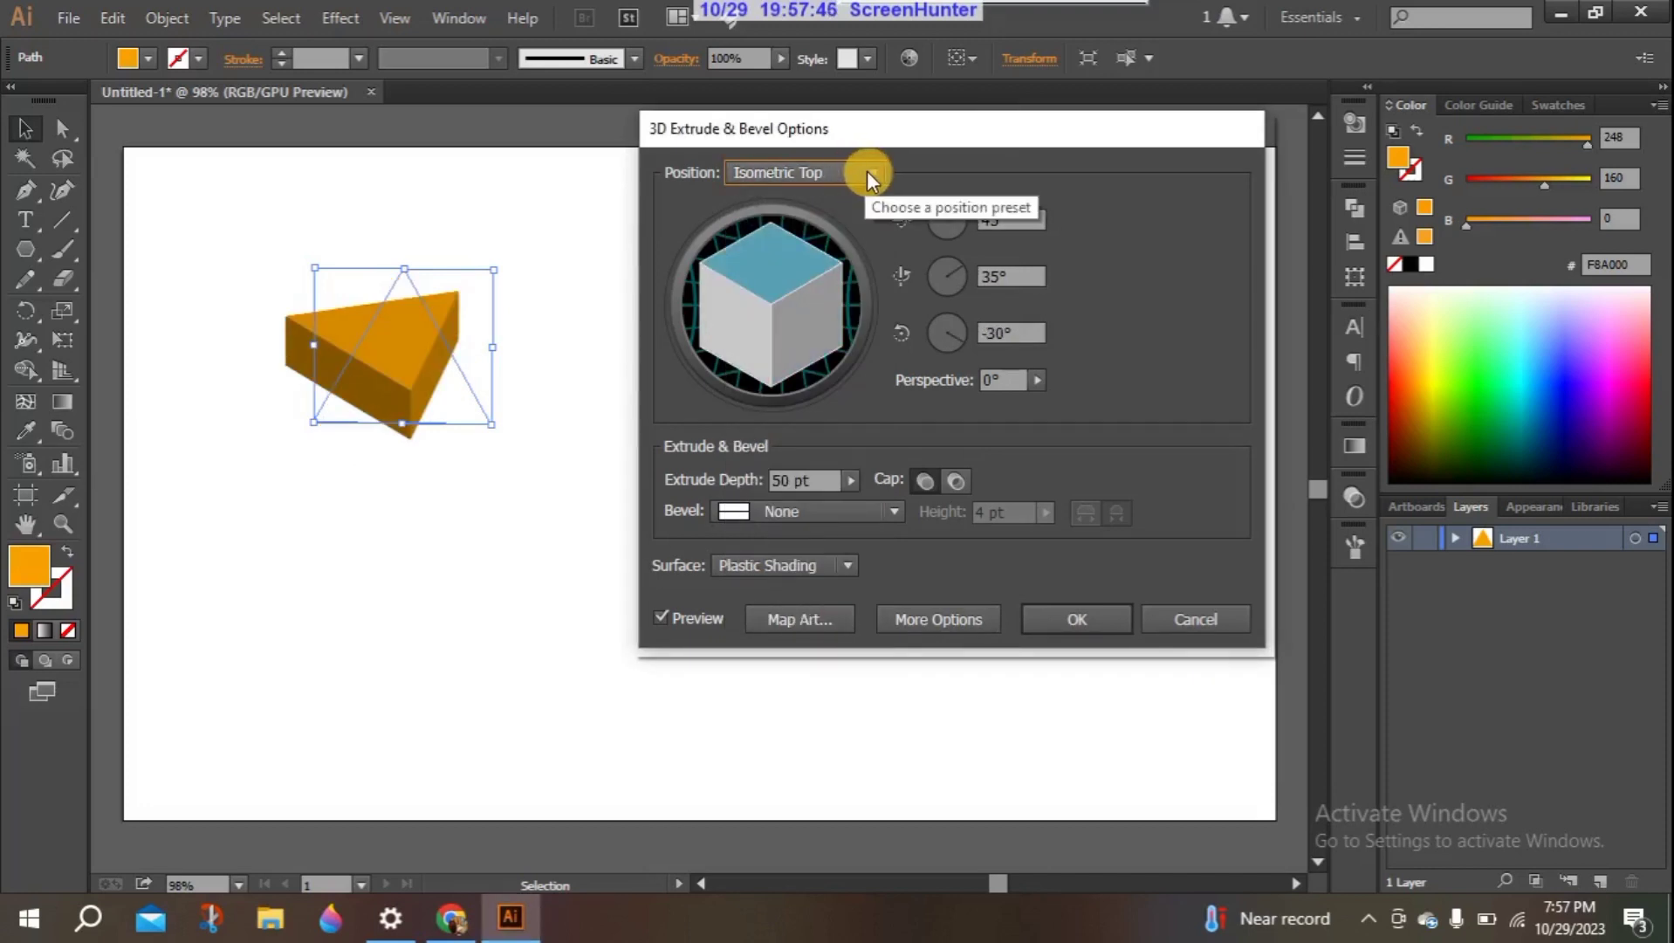
{"action": "left_click", "coordinate": [865, 172]}
{"action": "left_click", "coordinate": [828, 481]}
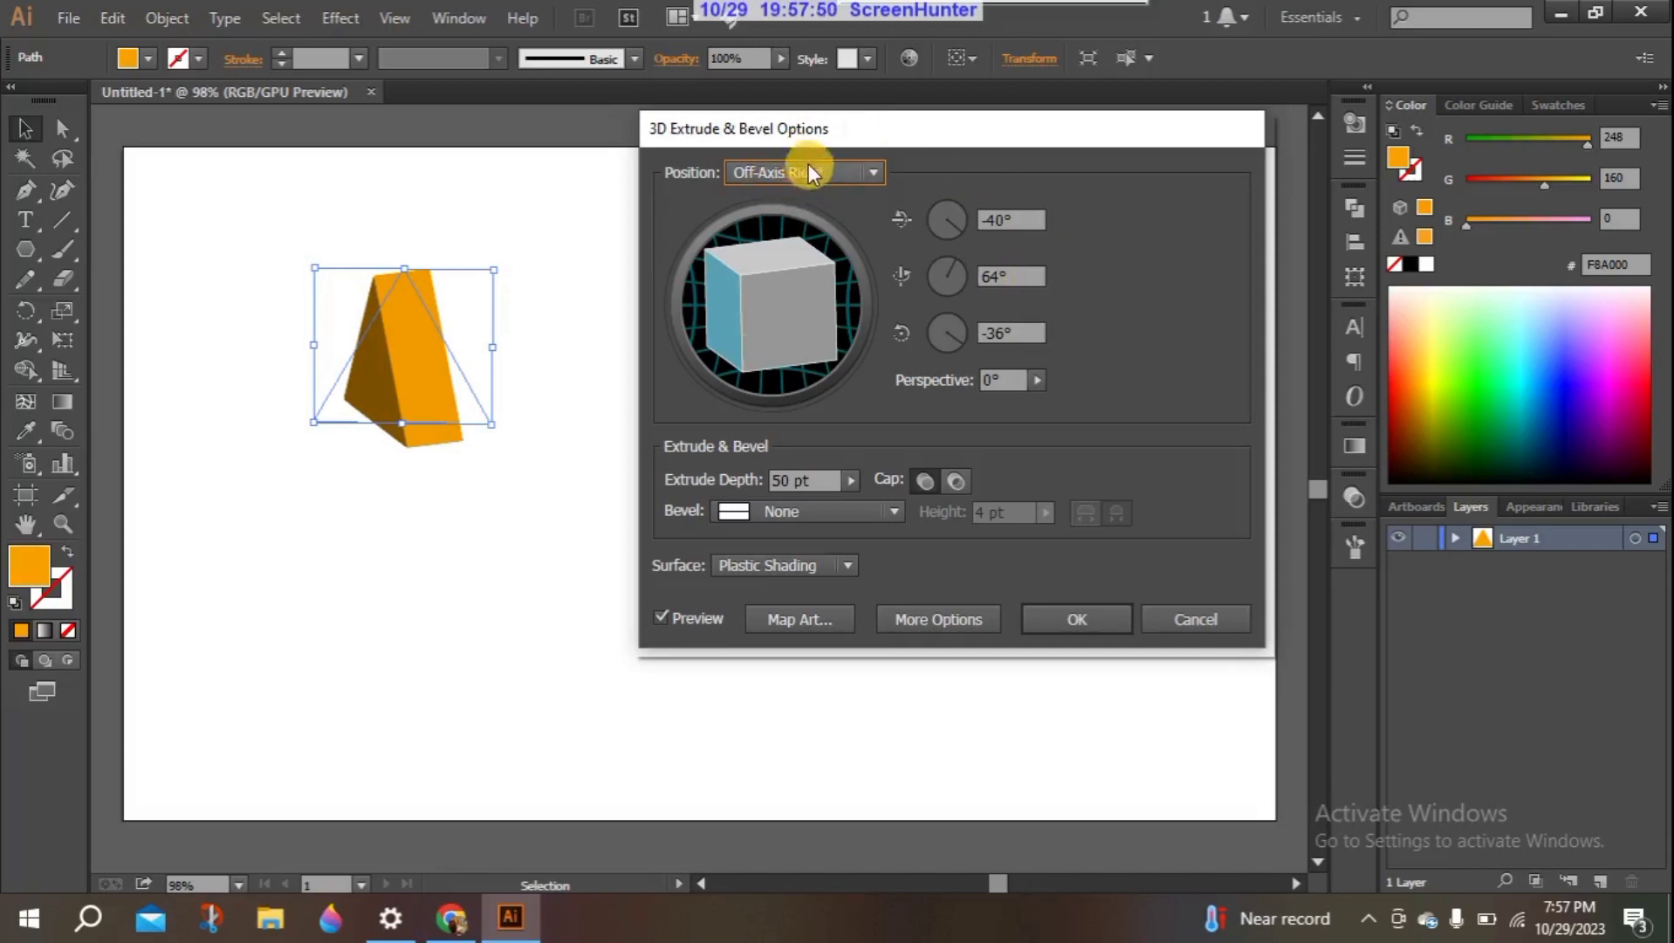
{"action": "left_click", "coordinate": [872, 172]}
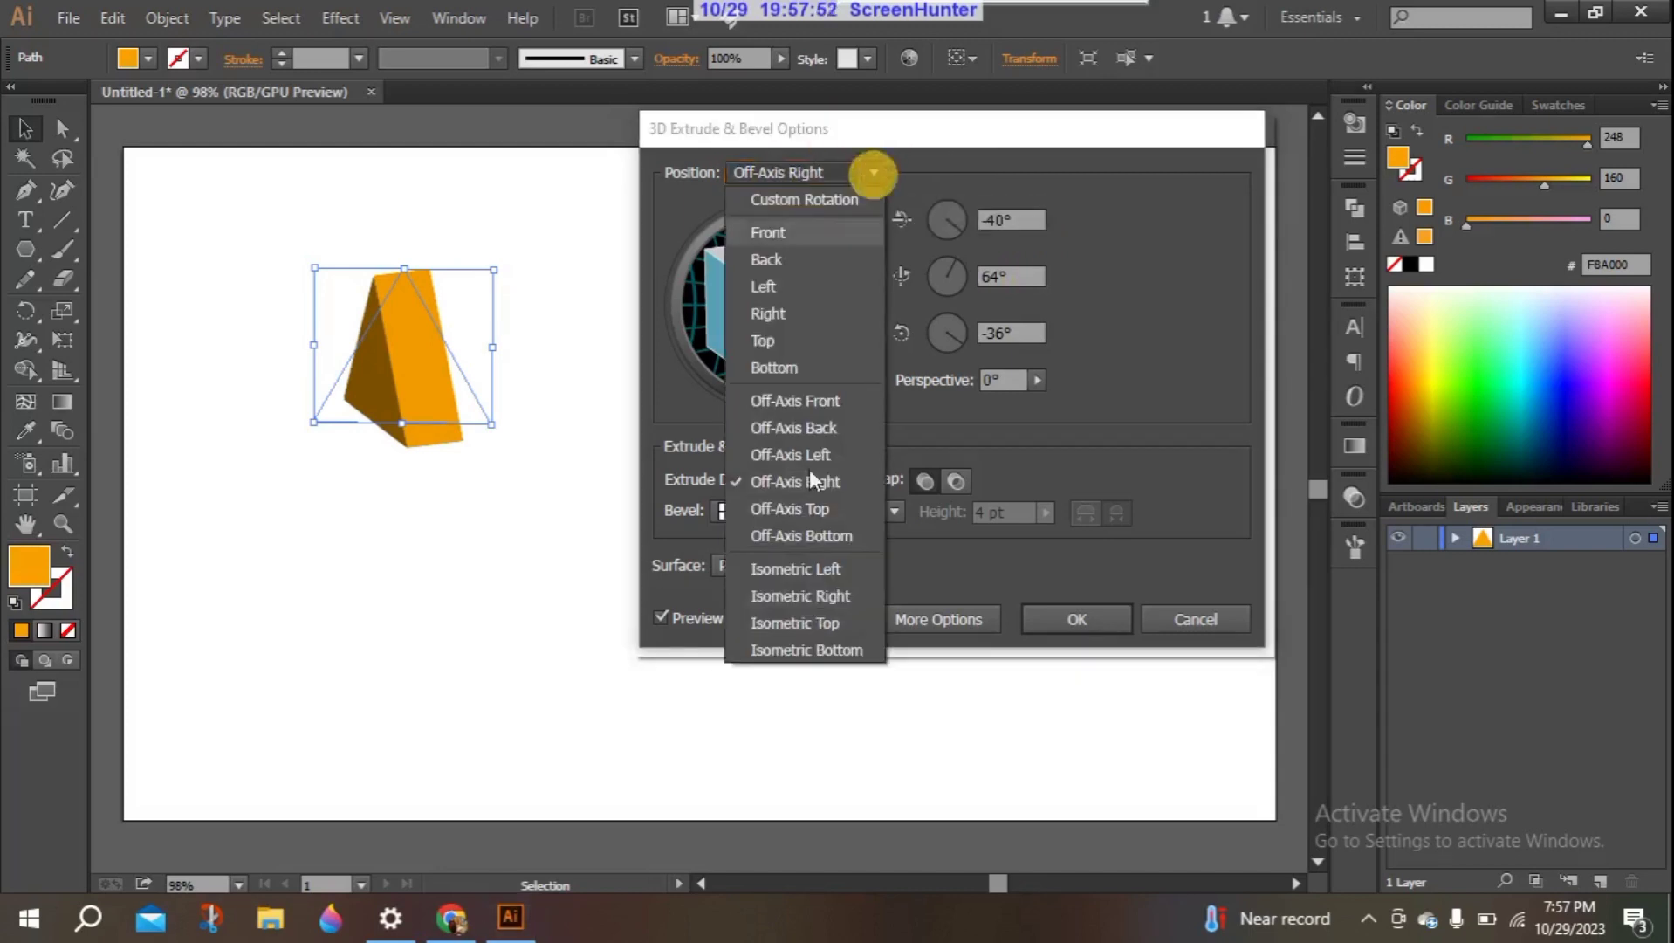
{"action": "left_click", "coordinate": [790, 570]}
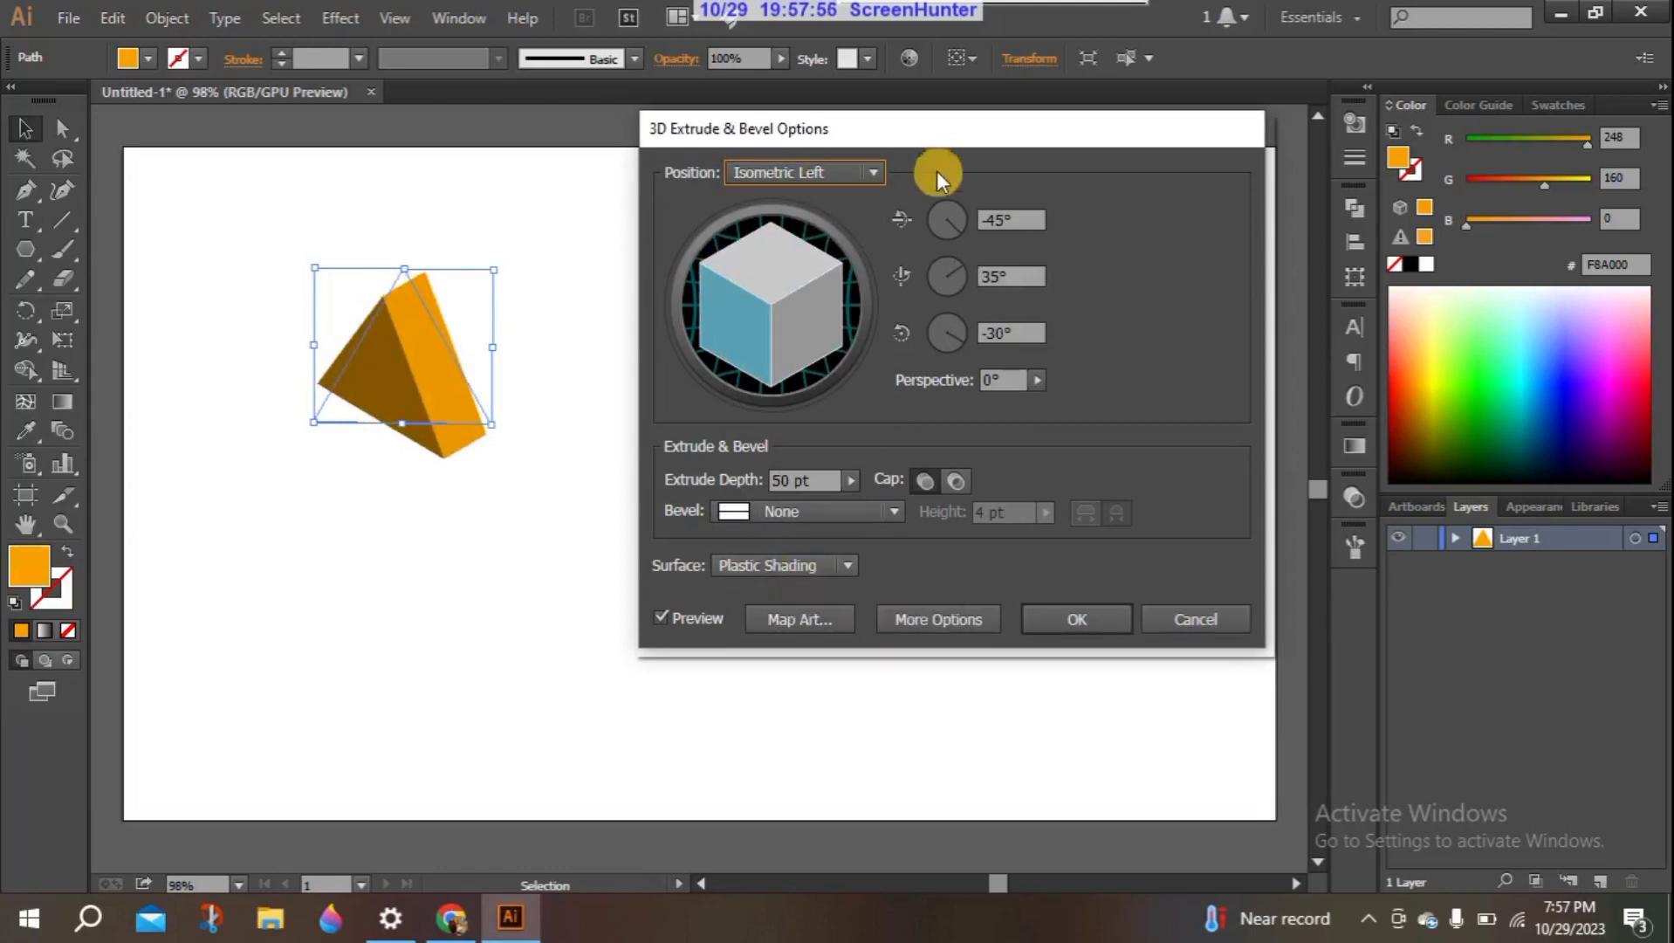
- Try custom rotation angles of -46° around the X axis and 30° around the Y axis for the extruded triangle
{"action": "double_click", "coordinate": [1014, 222]}
{"action": "key", "text": "Down"}
{"action": "key", "text": "Down"}
{"action": "key", "text": "Down"}
{"action": "key", "text": "Down"}
{"action": "key", "text": "Down"}
{"action": "key", "text": "Down"}
{"action": "key", "text": "Down"}
{"action": "key", "text": "Down"}
{"action": "key", "text": "Down"}
{"action": "key", "text": "Down"}
{"action": "key", "text": "Down"}
{"action": "key", "text": "Down"}
{"action": "key", "text": "Down"}
{"action": "key", "text": "Down"}
{"action": "key", "text": "Down"}
{"action": "key", "text": "Down"}
{"action": "key", "text": "Down"}
{"action": "key", "text": "Down"}
{"action": "key", "text": "Down"}
{"action": "key", "text": "Down"}
{"action": "key", "text": "Down"}
{"action": "key", "text": "Down"}
{"action": "key", "text": "Down"}
{"action": "key", "text": "Down"}
{"action": "key", "text": "Down"}
{"action": "key", "text": "Down"}
{"action": "key", "text": "Down"}
{"action": "key", "text": "Down"}
{"action": "key", "text": "Down"}
{"action": "key", "text": "Down"}
{"action": "key", "text": "Down"}
{"action": "key", "text": "Down"}
{"action": "key", "text": "Down"}
{"action": "key", "text": "Down"}
{"action": "key", "text": "Down"}
{"action": "key", "text": "Down"}
{"action": "key", "text": "Down"}
{"action": "key", "text": "Down"}
{"action": "key", "text": "Down"}
{"action": "key", "text": "Down"}
{"action": "key", "text": "Down"}
{"action": "key", "text": "Down"}
{"action": "key", "text": "Down"}
{"action": "key", "text": "Down"}
{"action": "key", "text": "Down"}
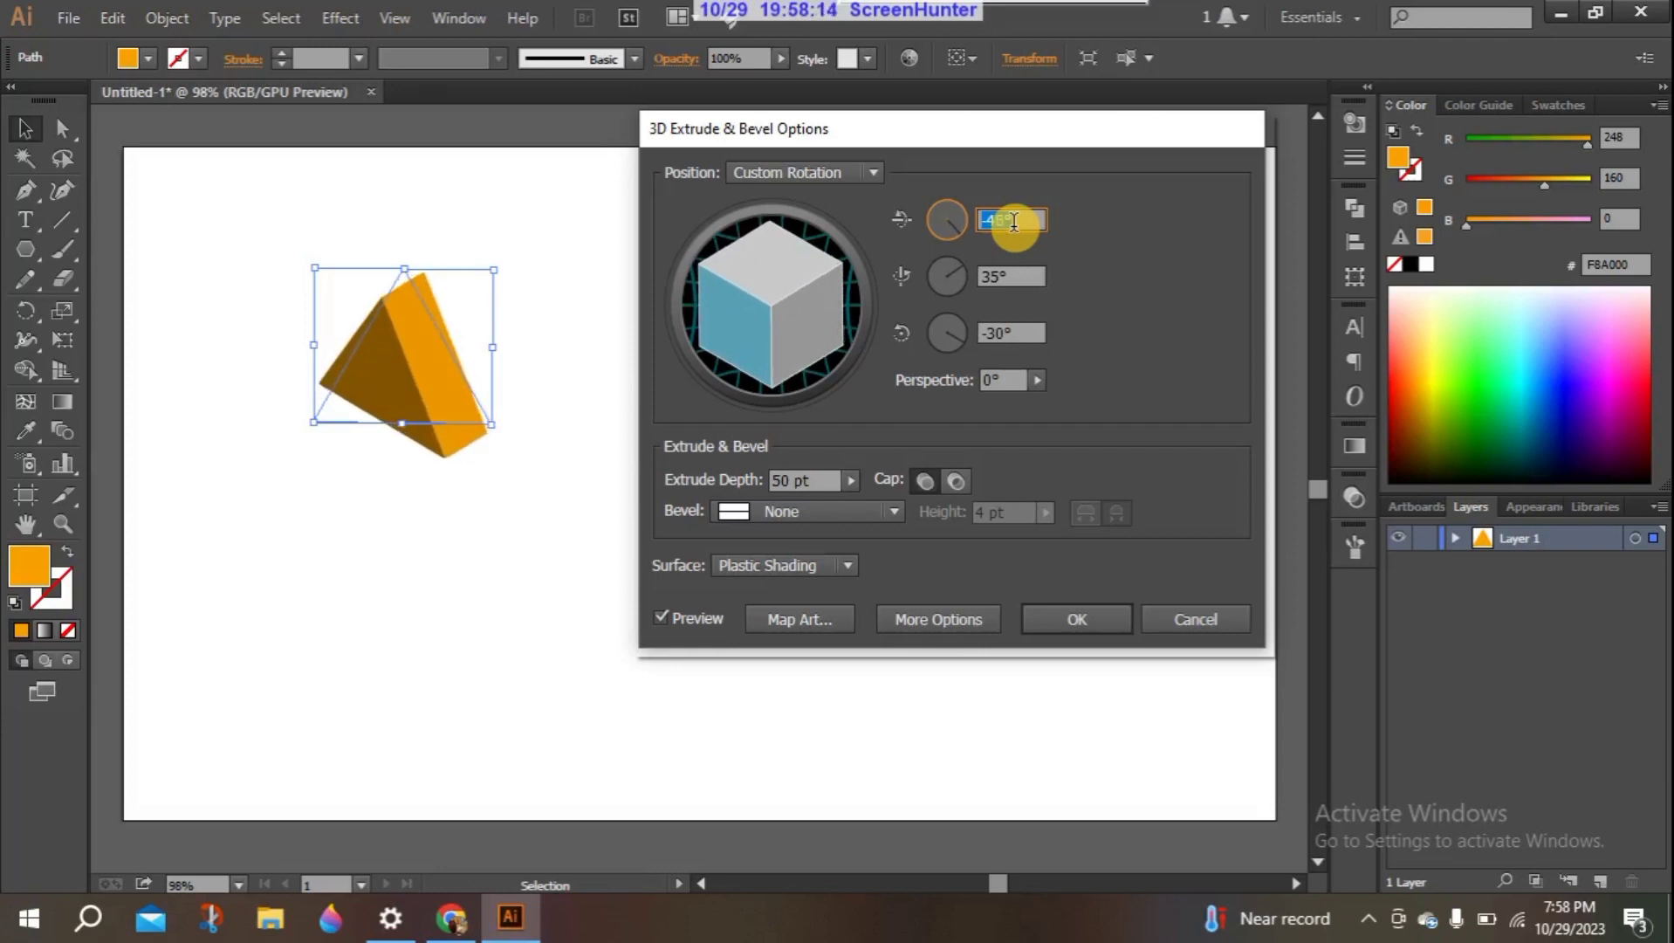
{"action": "key", "text": "Down"}
{"action": "scroll", "coordinate": [1015, 277], "scroll_direction": "down", "scroll_amount": 10}
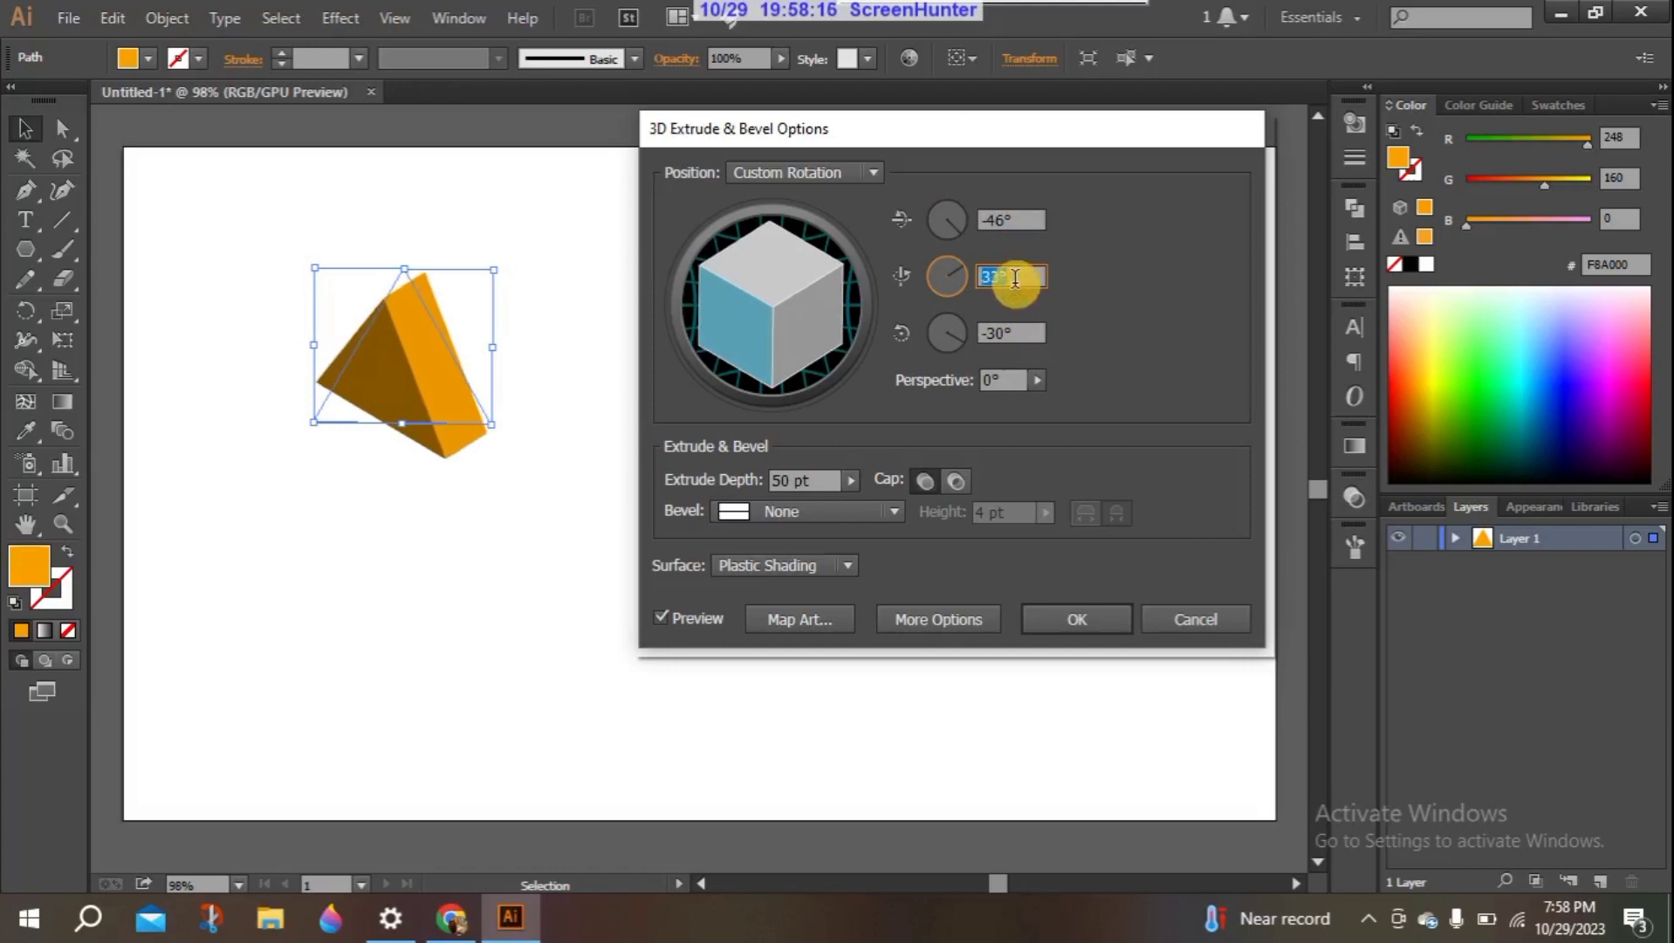
{"action": "scroll", "coordinate": [1015, 278], "scroll_direction": "down", "scroll_amount": 1}
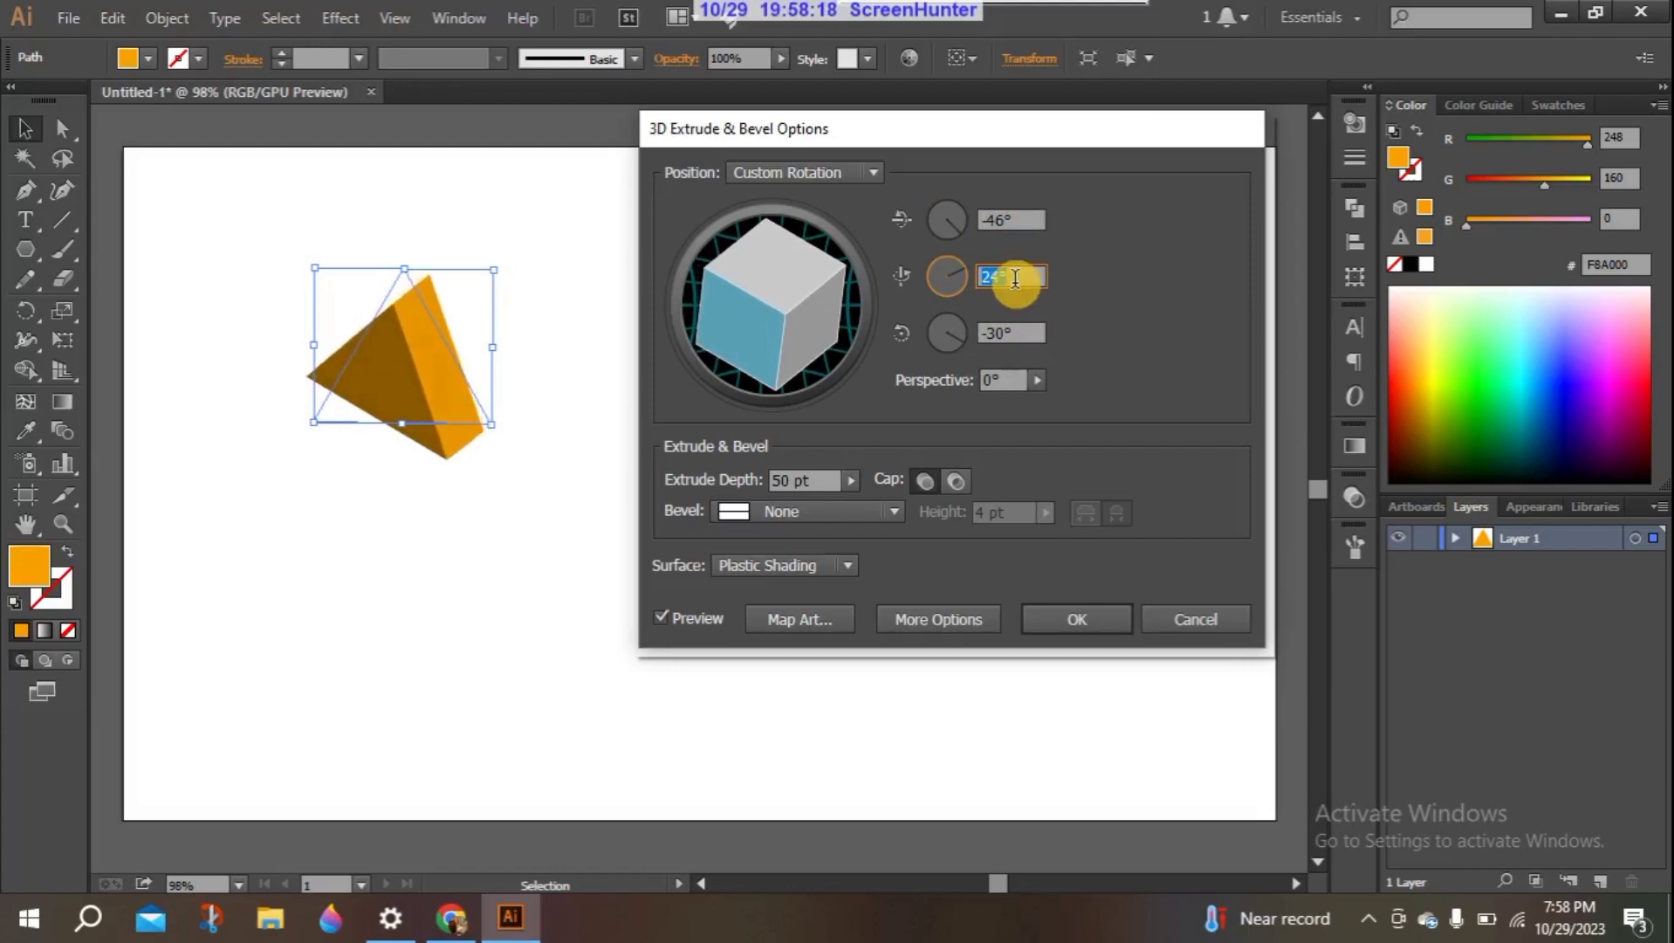
{"action": "scroll", "coordinate": [1014, 278], "scroll_direction": "up", "scroll_amount": 6}
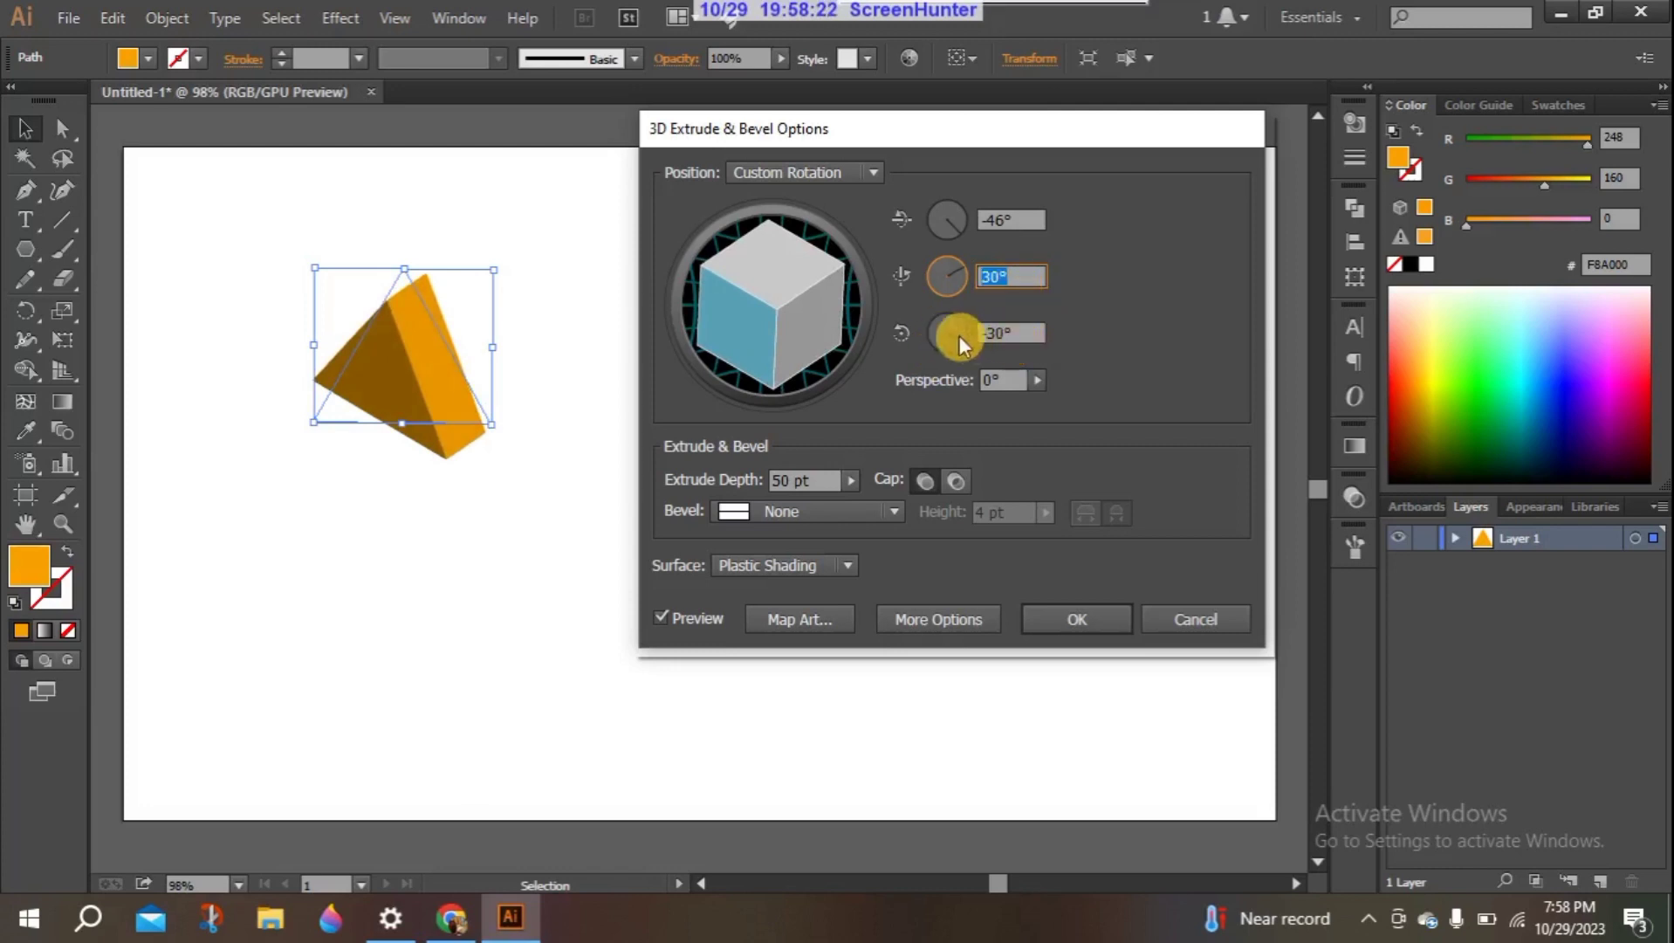
- Rotate the position cube freely to about -59°, -13° and 56°, and restore the Isometric Left preset
{"action": "left_click_drag", "start_coordinate": [716, 323], "coordinate": [833, 284]}
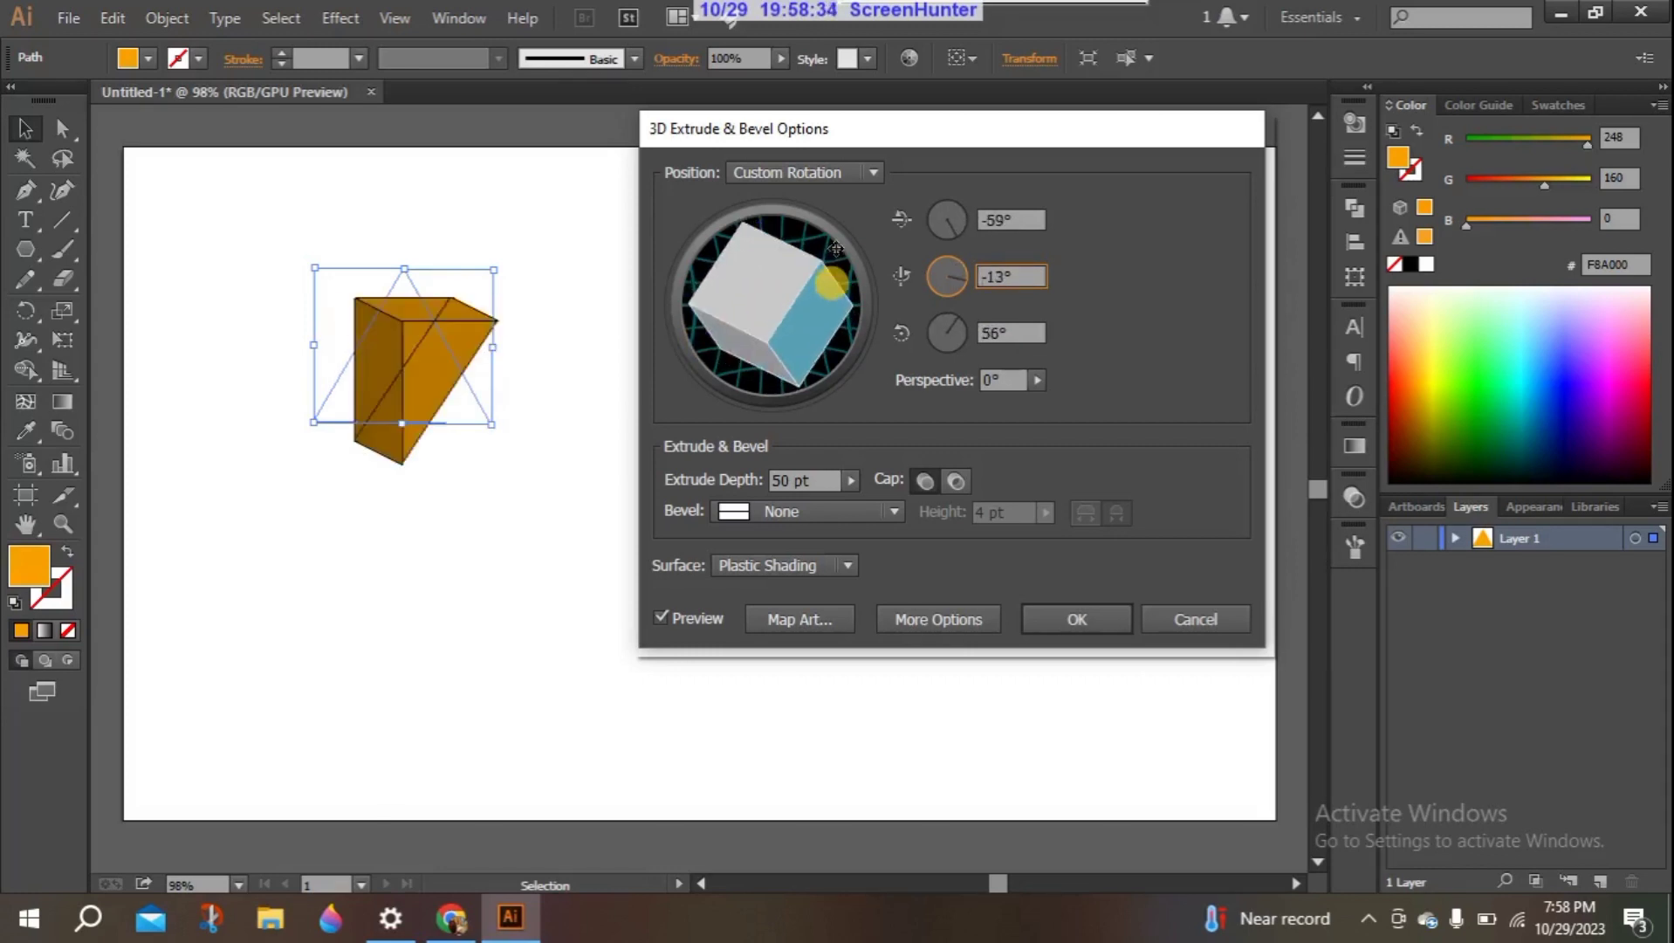
{"action": "left_click", "coordinate": [869, 170]}
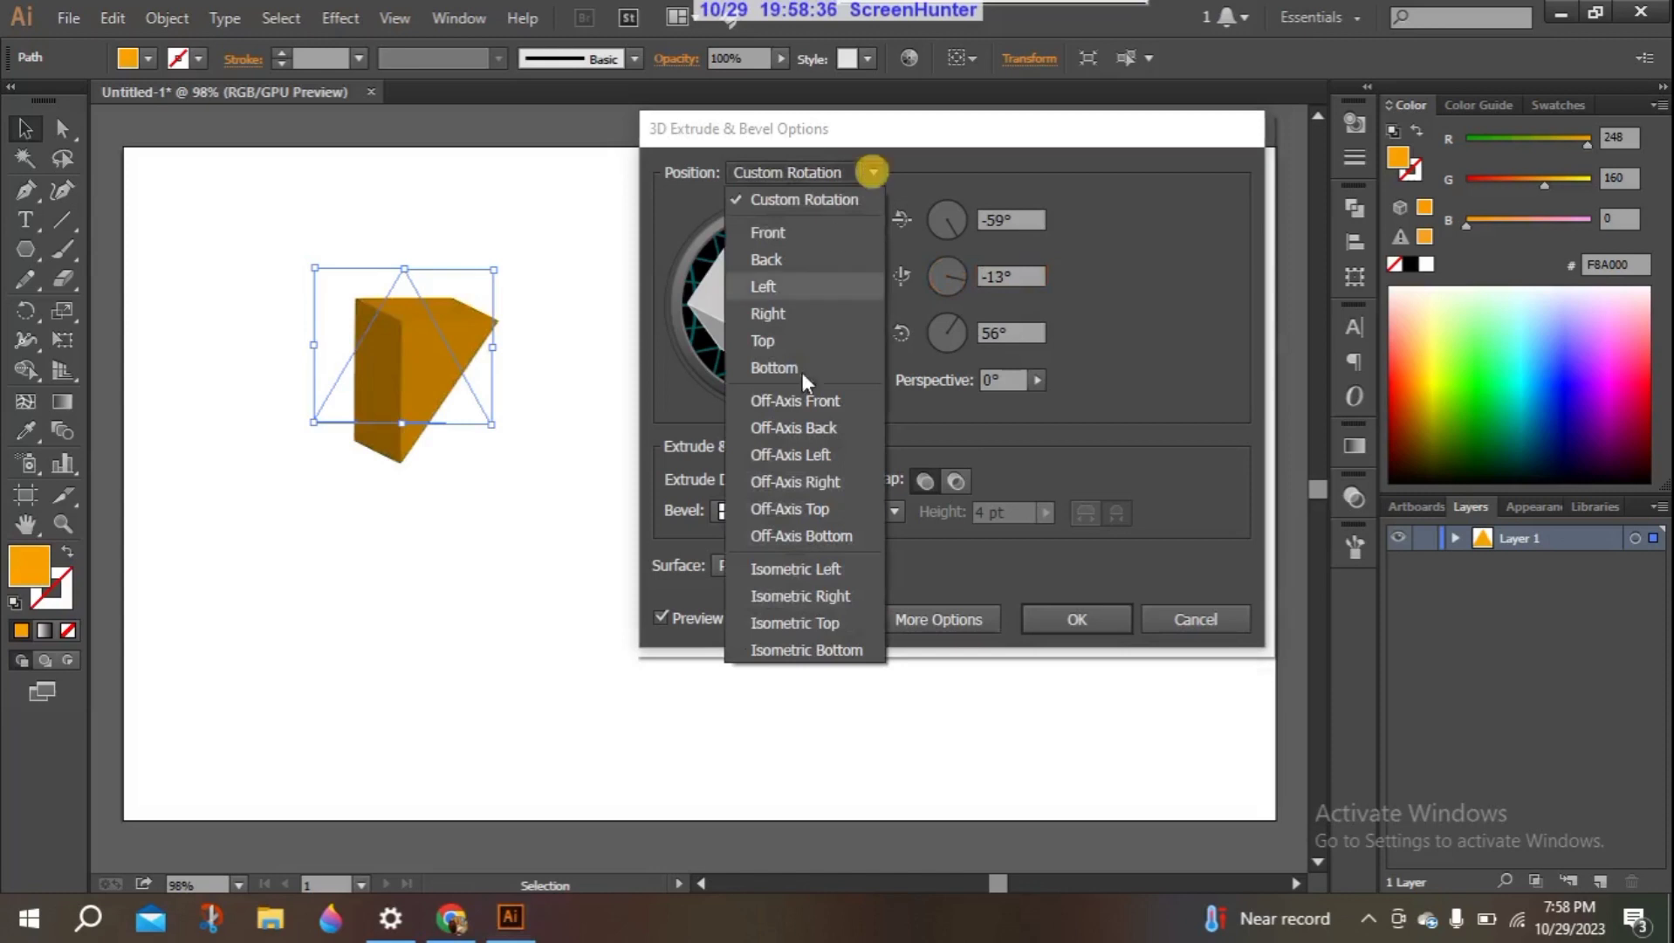
{"action": "left_click", "coordinate": [785, 567]}
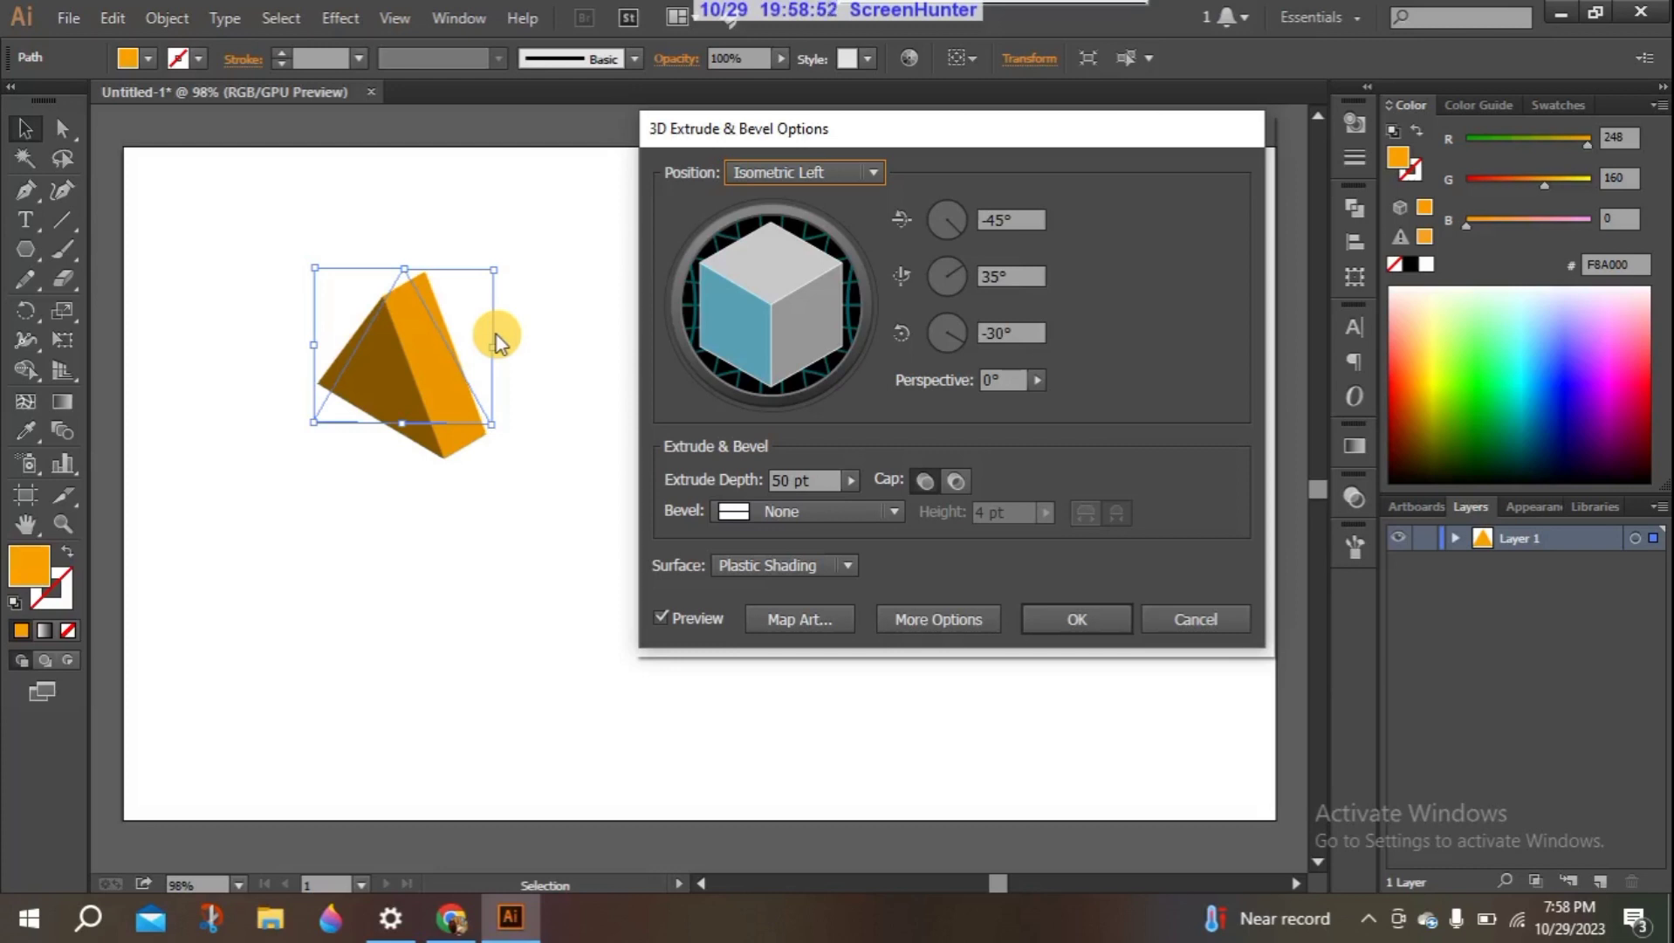
- Try different perspective amounts on the extruded triangle and bring the perspective back to 0°
{"action": "left_click", "coordinate": [1037, 379]}
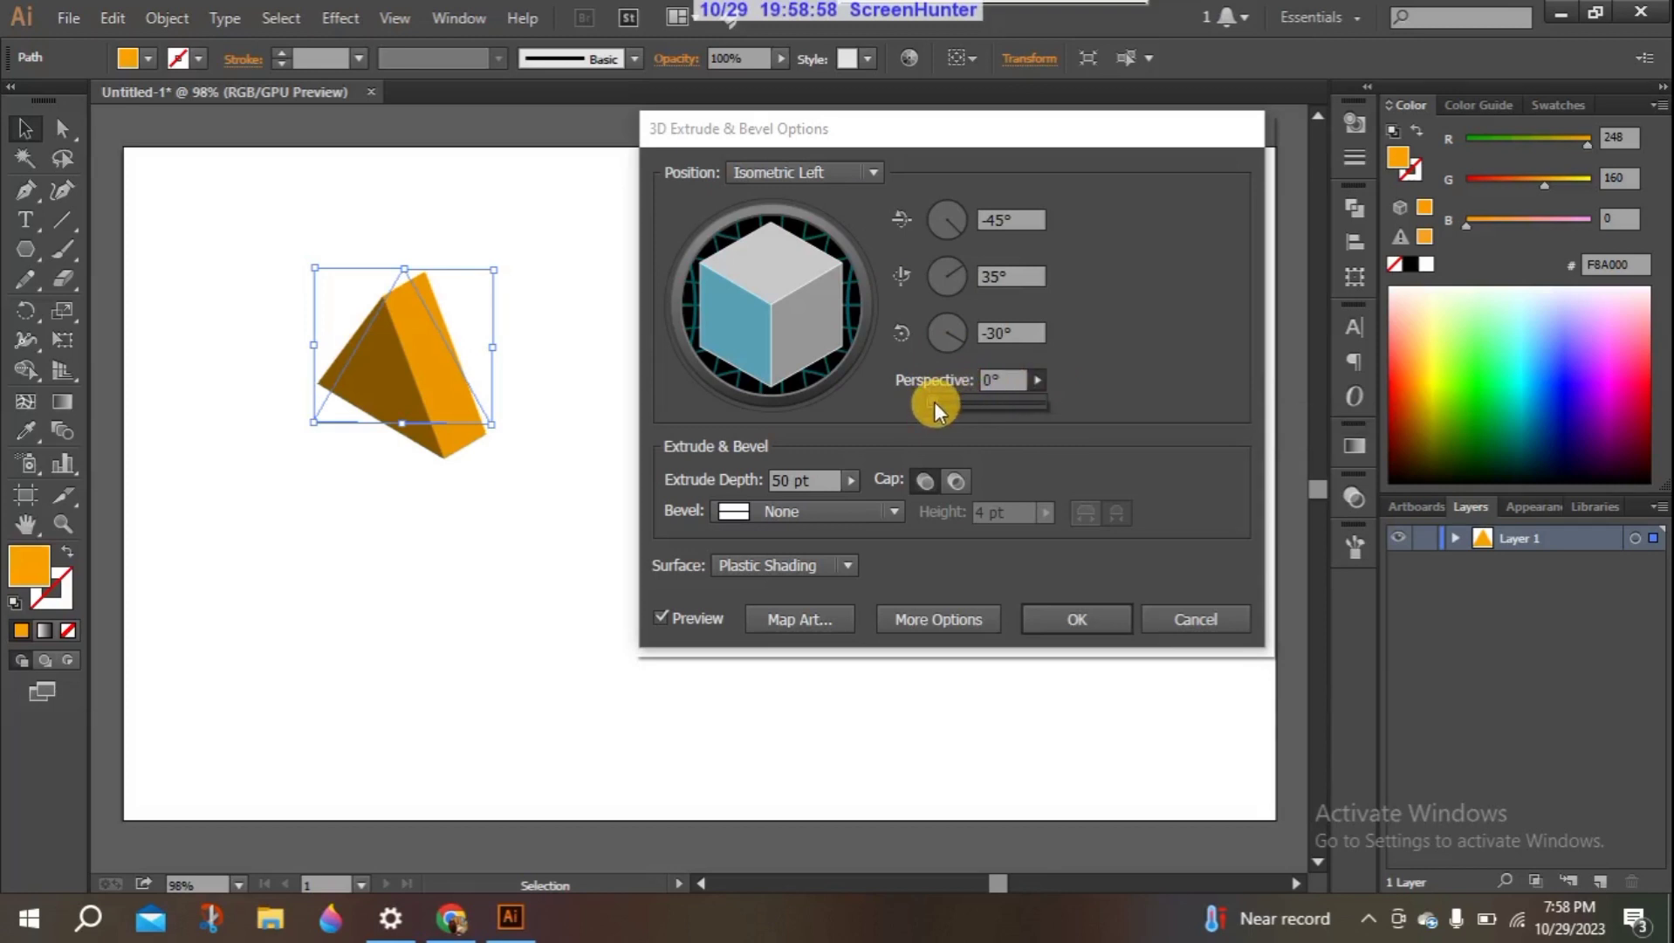
{"action": "left_click_drag", "start_coordinate": [991, 399], "coordinate": [911, 414]}
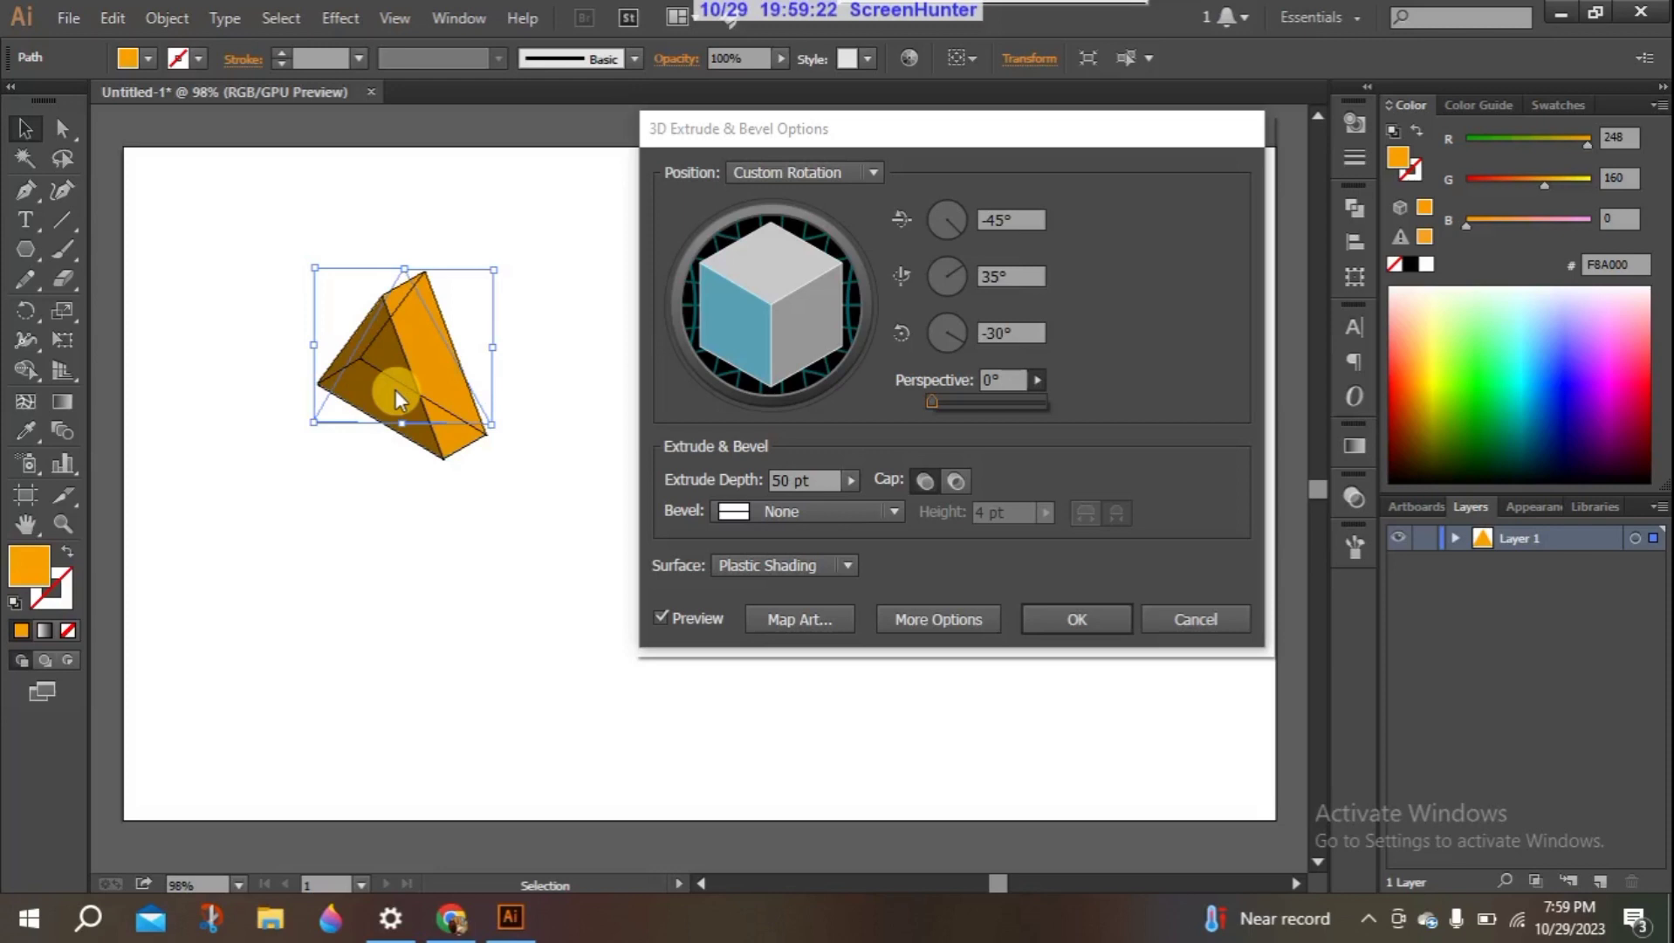
{"action": "left_click", "coordinate": [340, 512]}
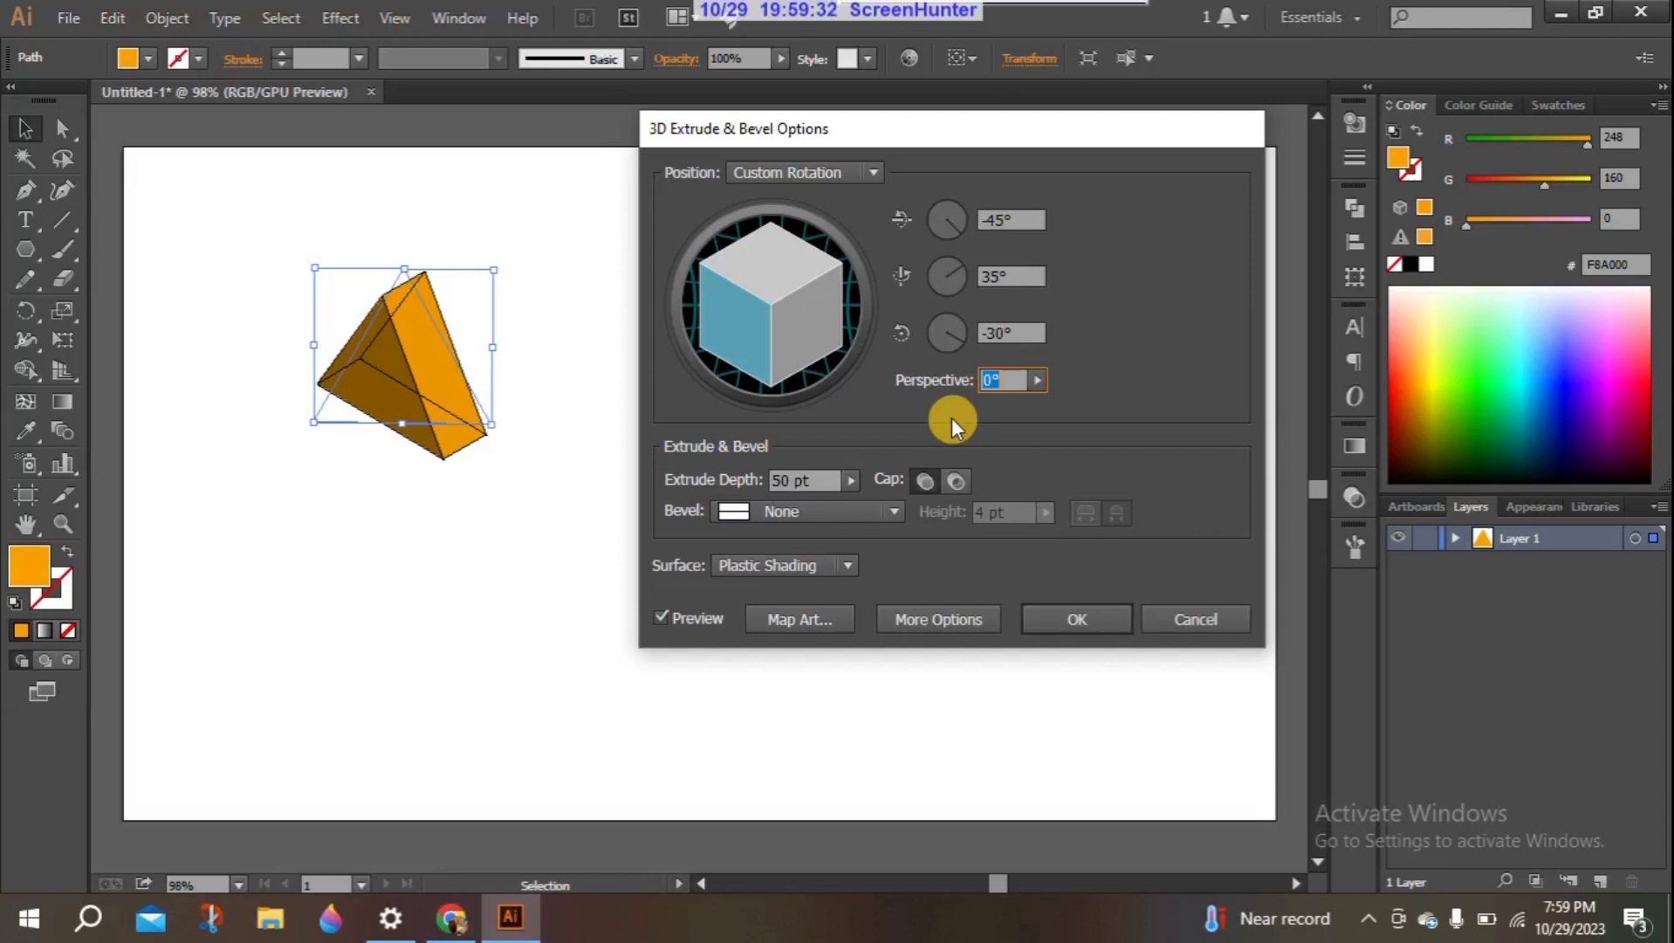
{"action": "left_click", "coordinate": [1033, 382]}
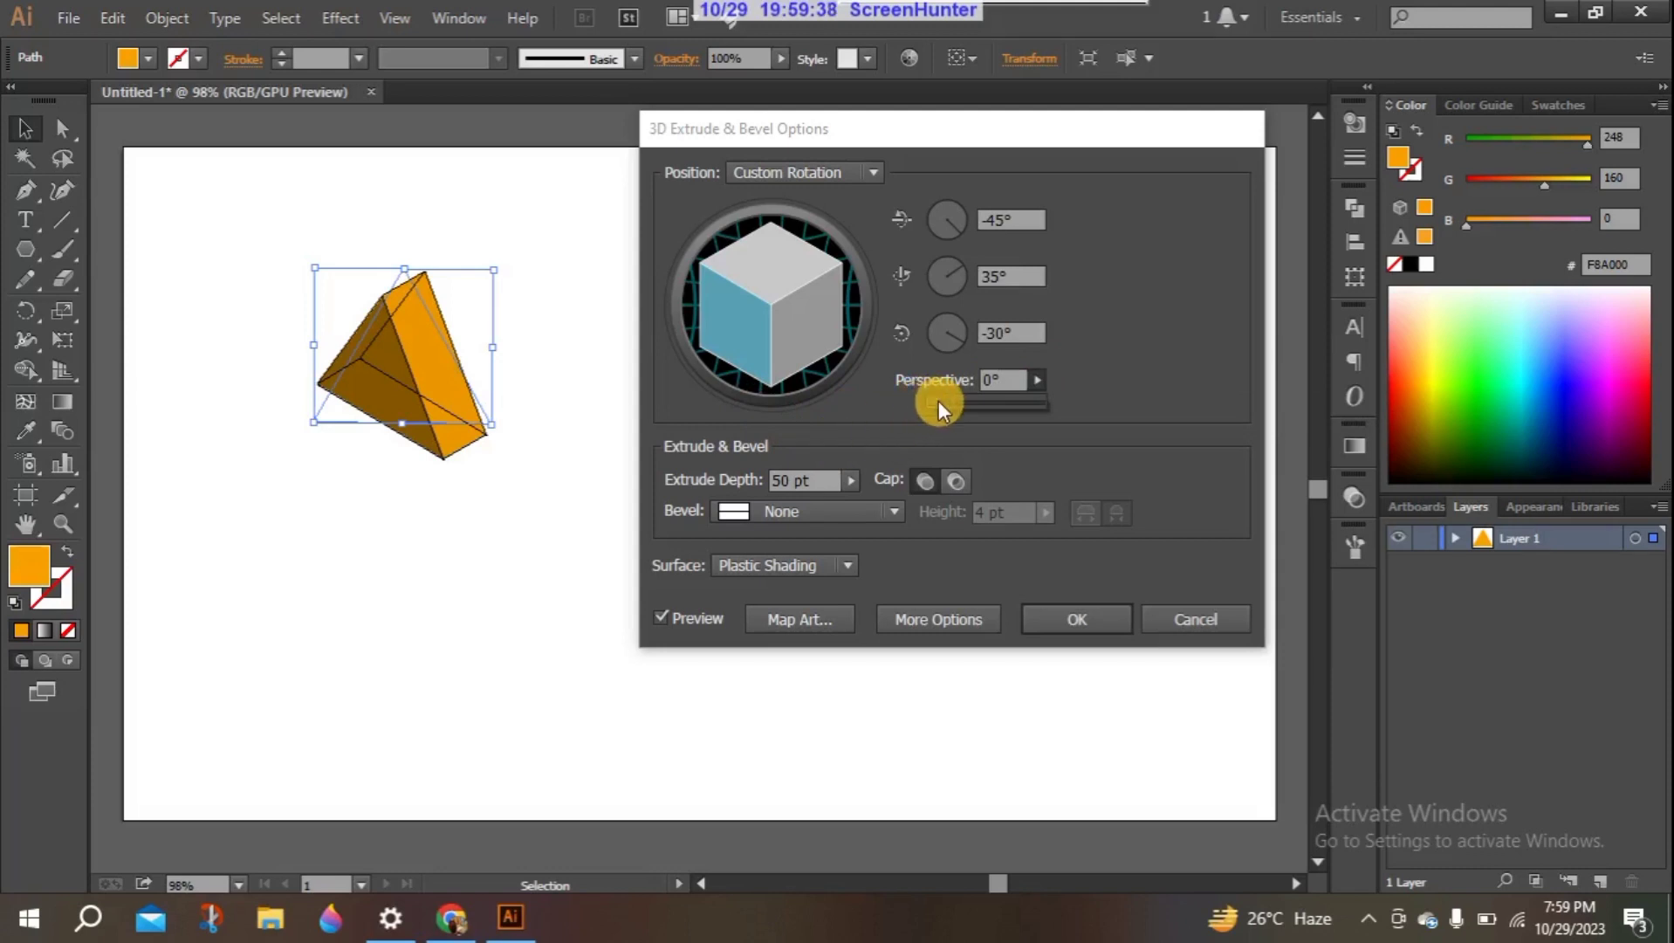
{"action": "left_click_drag", "start_coordinate": [937, 400], "coordinate": [911, 433]}
{"action": "left_click", "coordinate": [997, 377]}
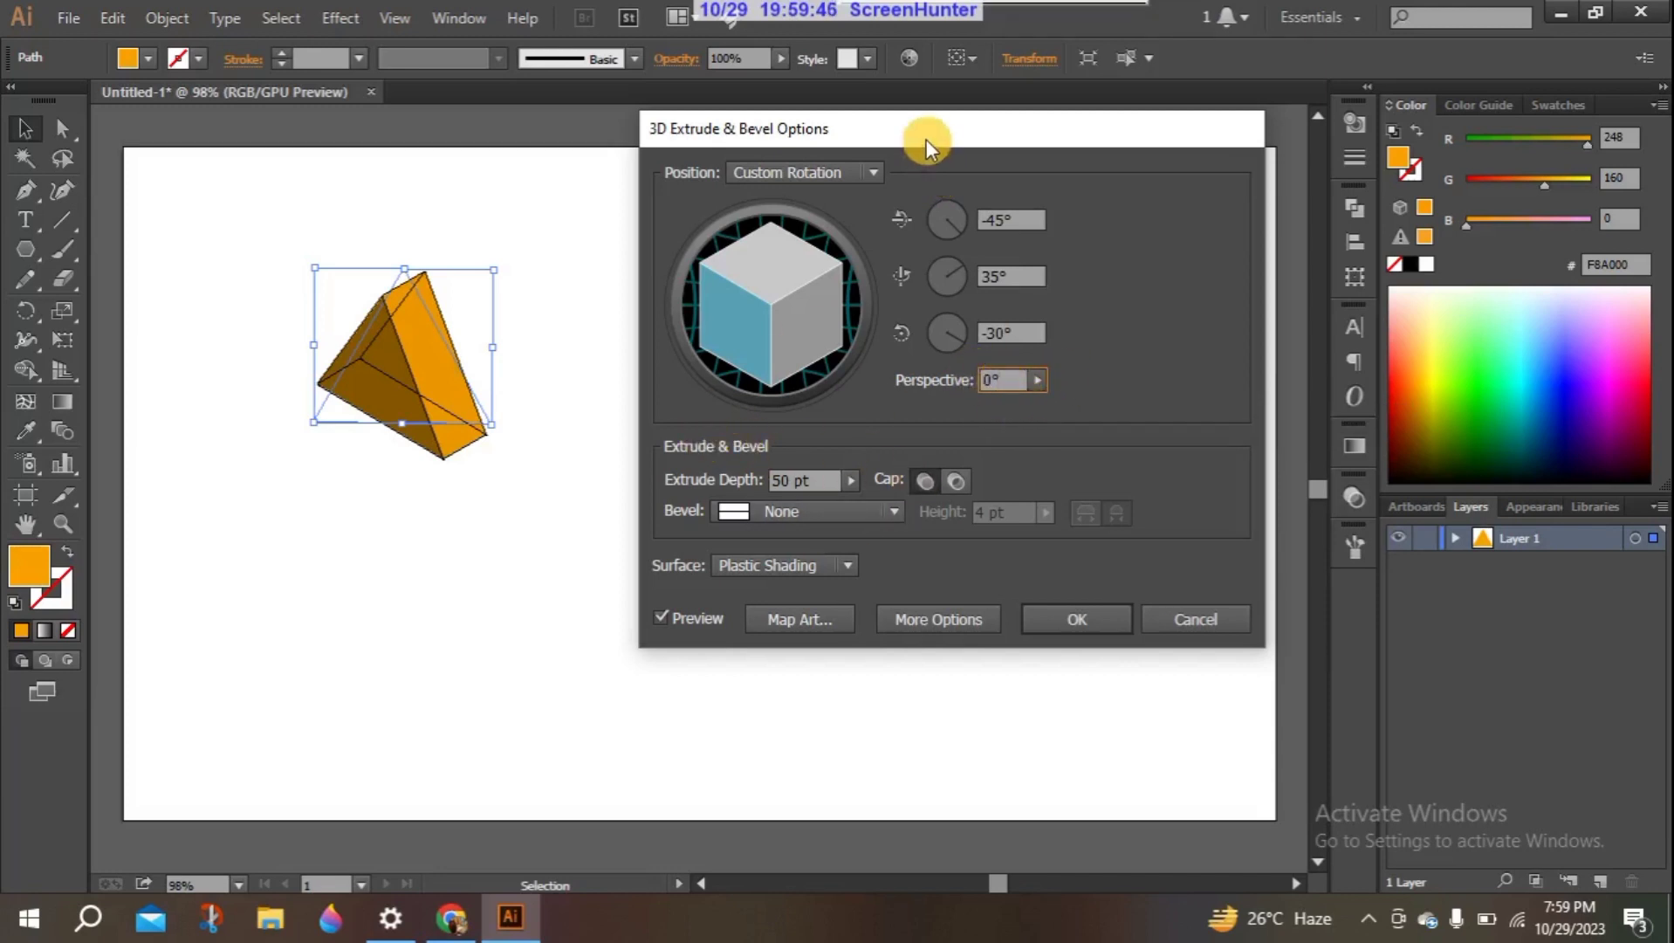
- Move the effect options dialog higher and increase the triangle's extrude depth to 106 pt
{"action": "left_click_drag", "start_coordinate": [924, 137], "coordinate": [921, 84]}
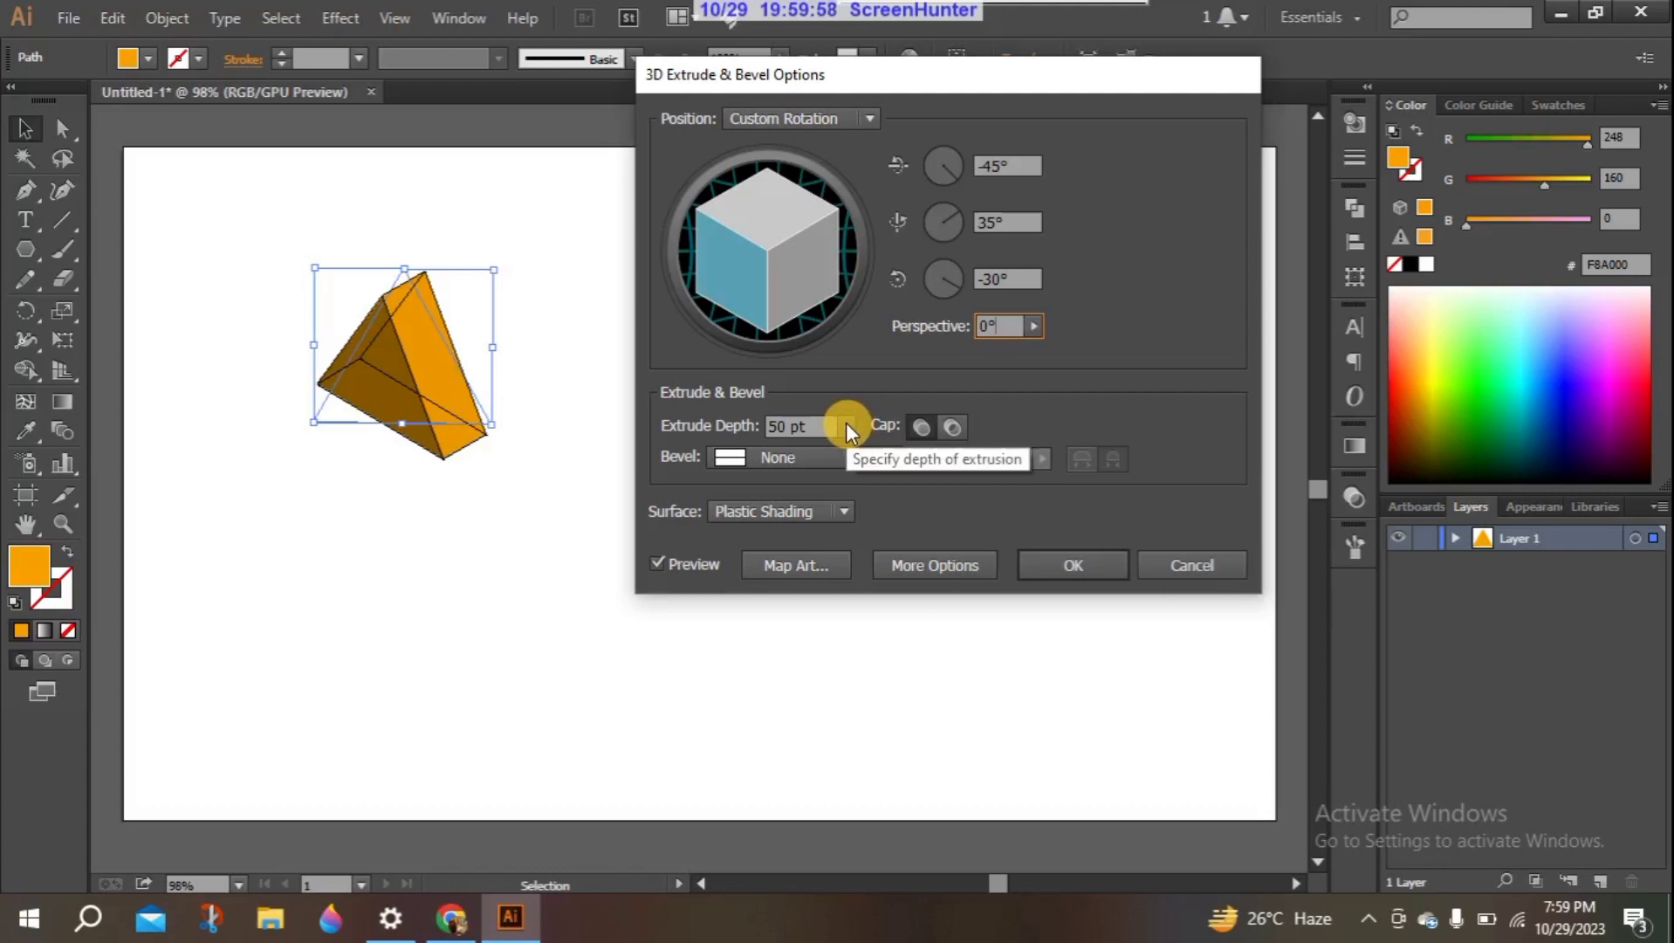
{"action": "double_click", "coordinate": [785, 425]}
{"action": "key", "text": "Up"}
{"action": "key", "text": "Up"}
{"action": "key", "text": "Up"}
{"action": "key", "text": "Up"}
{"action": "key", "text": "Up"}
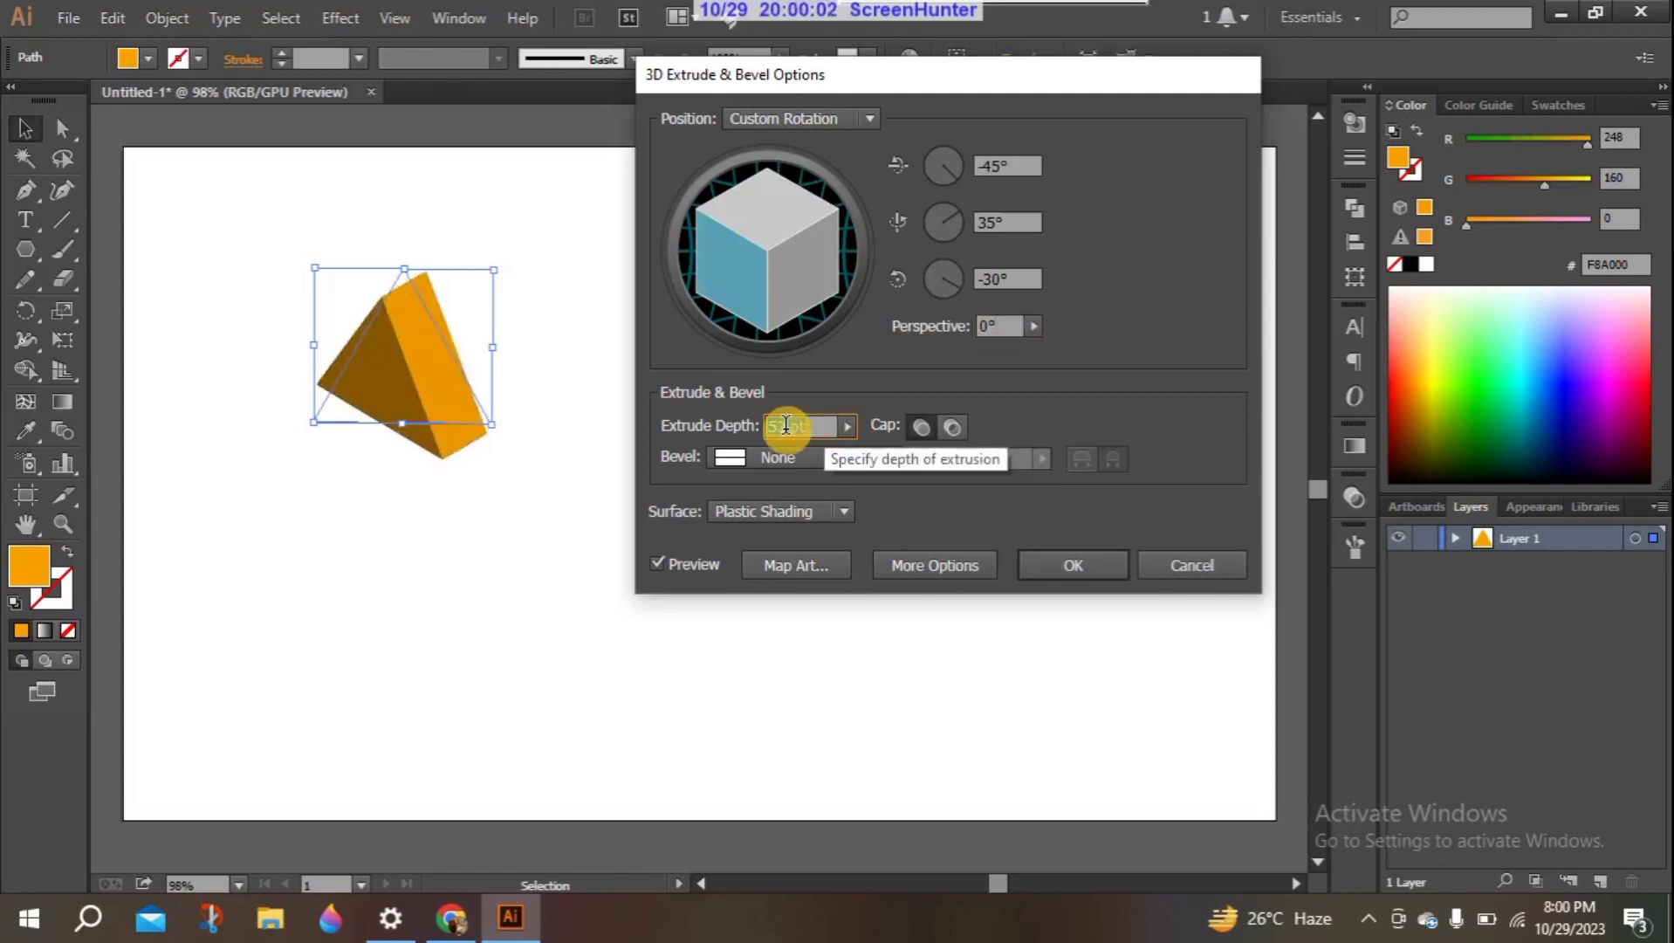
{"action": "key", "text": "Up"}
{"action": "key", "text": "Up"}
{"action": "key", "text": "Up"}
{"action": "key", "text": "Up"}
{"action": "key", "text": "Up"}
{"action": "key", "text": "Up"}
{"action": "key", "text": "Up"}
{"action": "key", "text": "Up"}
{"action": "key", "text": "Up"}
{"action": "key", "text": "Up"}
{"action": "key", "text": "Up"}
{"action": "key", "text": "Up"}
{"action": "key", "text": "Up"}
{"action": "key", "text": "Up"}
{"action": "key", "text": "Up"}
{"action": "key", "text": "Up"}
{"action": "key", "text": "Up"}
{"action": "key", "text": "Up"}
{"action": "key", "text": "Up"}
{"action": "key", "text": "Up"}
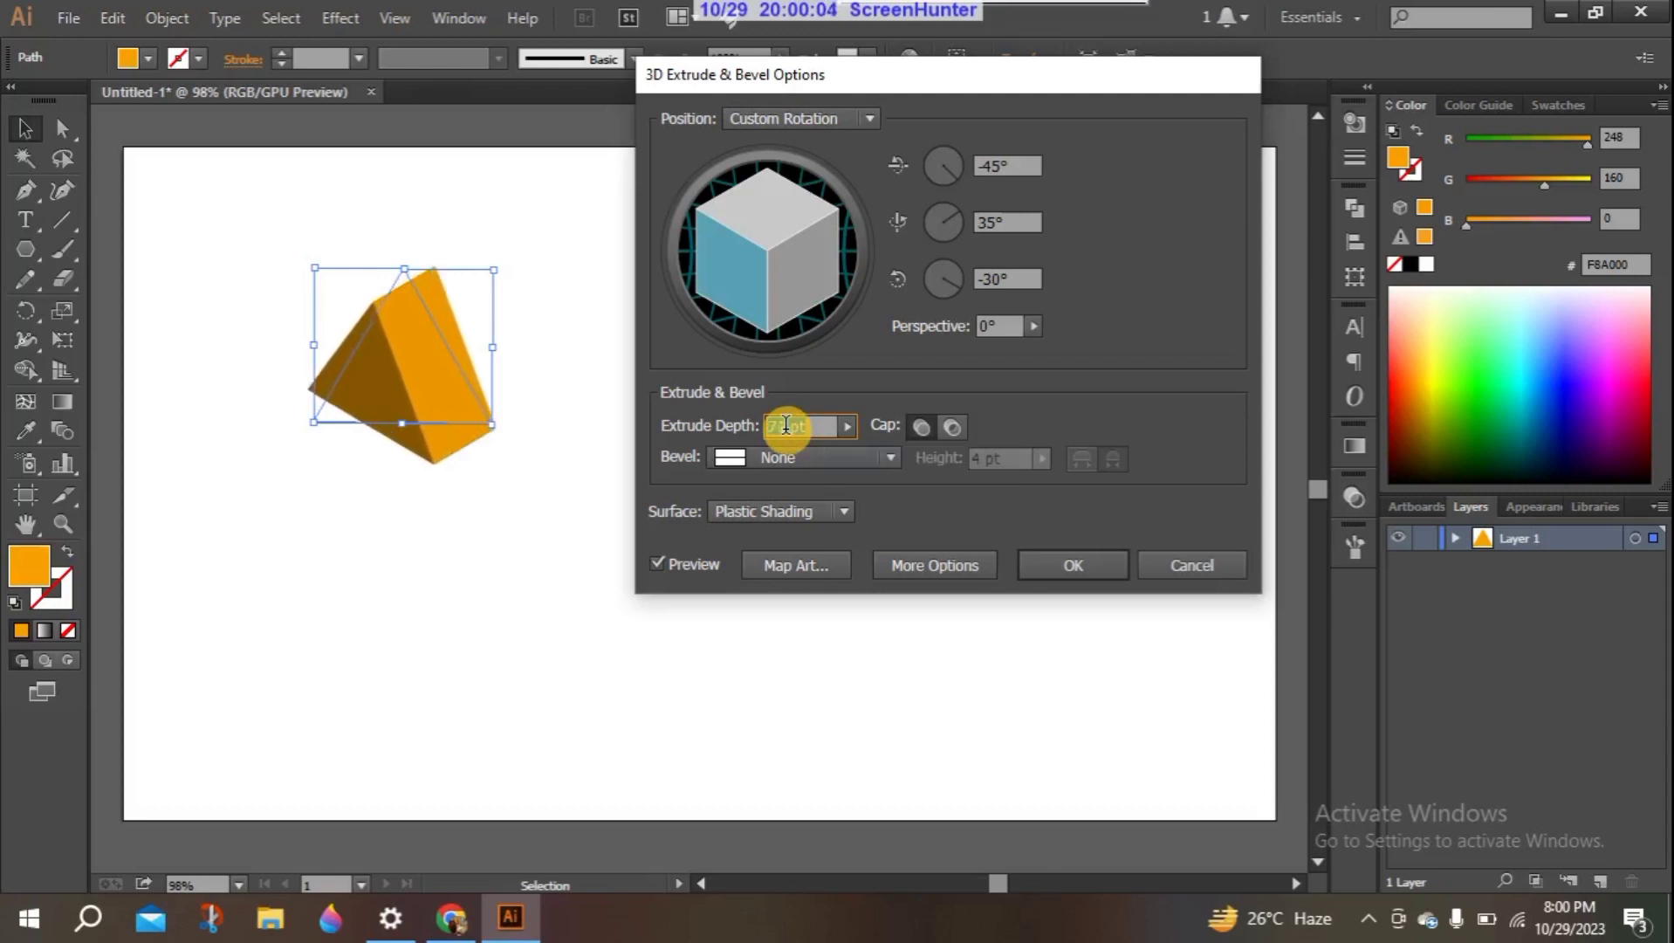
{"action": "key", "text": "Up"}
{"action": "key", "text": "Up"}
{"action": "key", "text": "Up"}
{"action": "key", "text": "Up"}
{"action": "key", "text": "Up"}
{"action": "key", "text": "Up"}
{"action": "key", "text": "Up"}
{"action": "key", "text": "Up"}
{"action": "key", "text": "Up"}
{"action": "key", "text": "Up"}
{"action": "key", "text": "Up"}
{"action": "key", "text": "Up"}
{"action": "key", "text": "Up"}
{"action": "key", "text": "Up"}
{"action": "key", "text": "Up"}
{"action": "key", "text": "Up"}
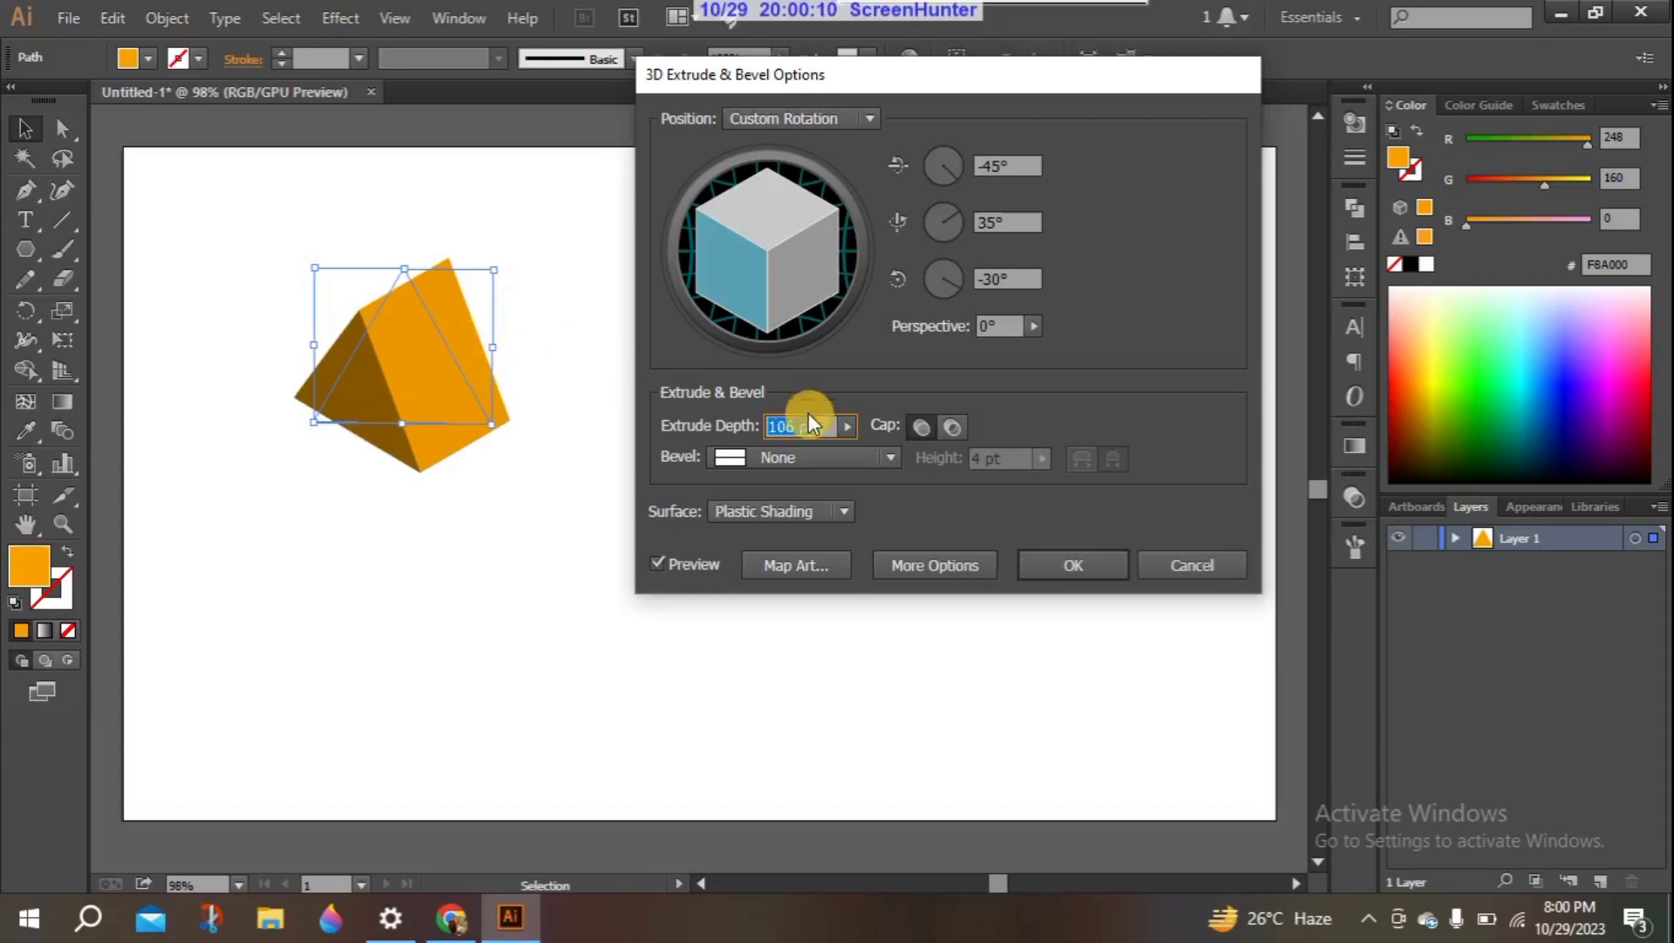
- Reduce the triangle's extrude depth to 33 pt
{"action": "key", "text": "Down"}
{"action": "key", "text": "Down"}
{"action": "key", "text": "Down"}
{"action": "key", "text": "Down"}
{"action": "key", "text": "Down"}
{"action": "key", "text": "Down"}
{"action": "key", "text": "Down"}
{"action": "key", "text": "Down"}
{"action": "key", "text": "Down"}
{"action": "key", "text": "Down"}
{"action": "key", "text": "Down"}
{"action": "key", "text": "Down"}
{"action": "key", "text": "Down"}
{"action": "key", "text": "Down"}
{"action": "key", "text": "Down"}
{"action": "key", "text": "Down"}
{"action": "key", "text": "Down"}
{"action": "key", "text": "Down"}
{"action": "key", "text": "Down"}
{"action": "key", "text": "Down"}
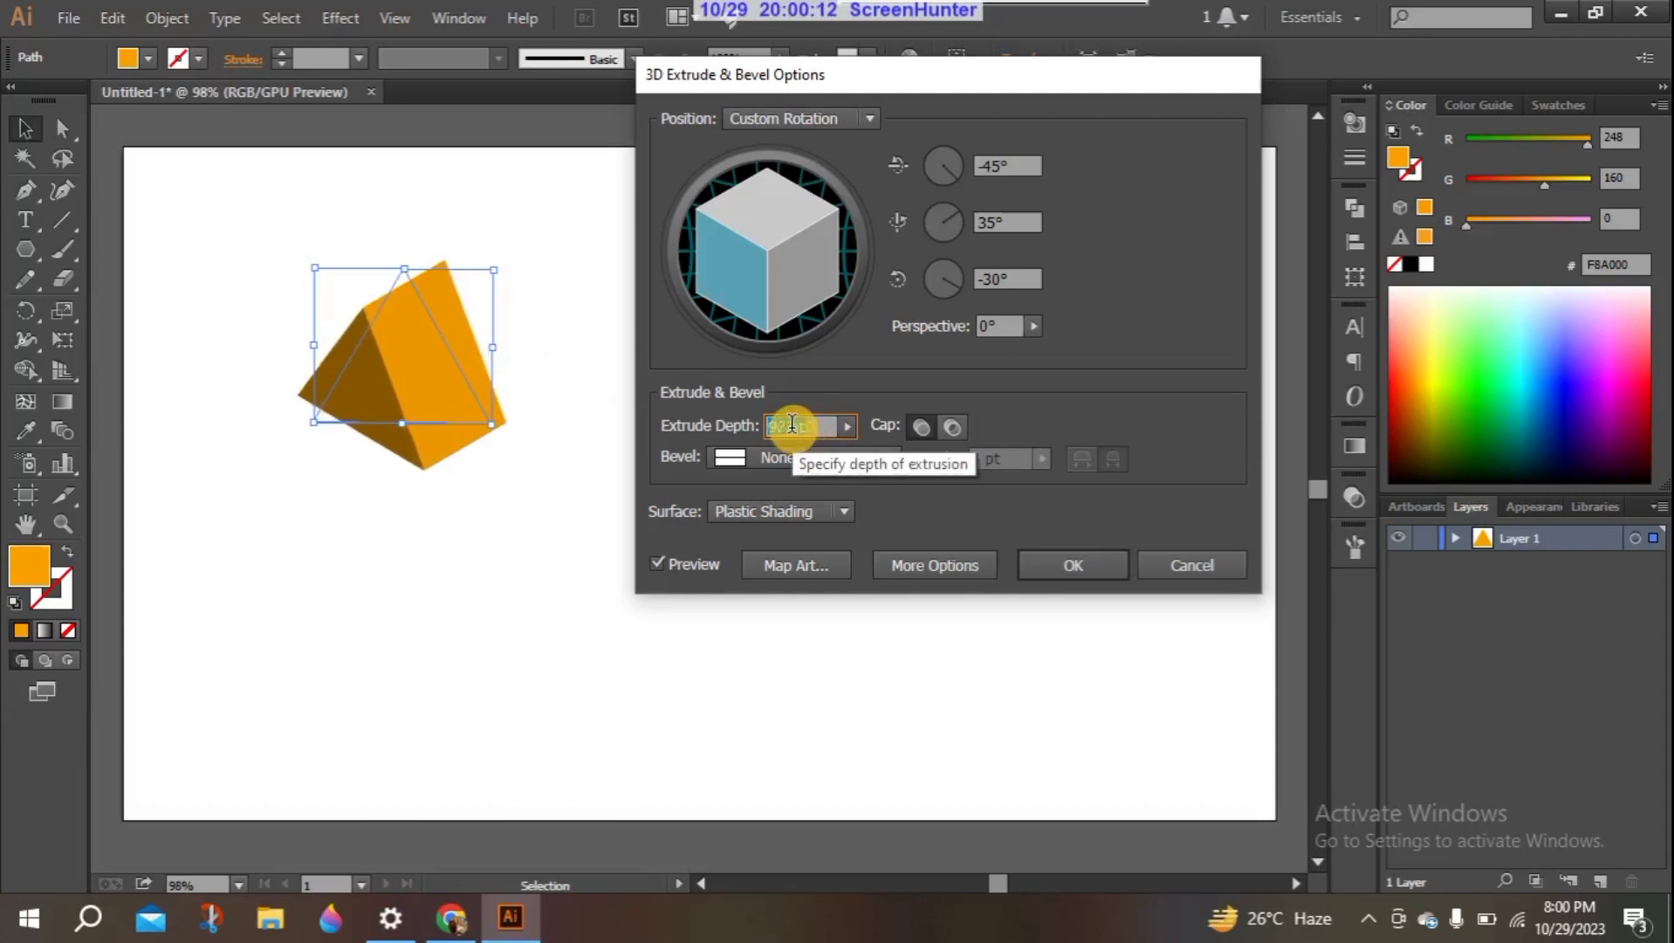
{"action": "key", "text": "Down"}
{"action": "key", "text": "Down"}
{"action": "key", "text": "Down"}
{"action": "key", "text": "Down"}
{"action": "key", "text": "Down"}
{"action": "key", "text": "Down"}
{"action": "key", "text": "Down"}
{"action": "key", "text": "Down"}
{"action": "key", "text": "Down"}
{"action": "key", "text": "Down"}
{"action": "key", "text": "Down"}
{"action": "key", "text": "Down"}
{"action": "key", "text": "Down"}
{"action": "key", "text": "Down"}
{"action": "key", "text": "Down"}
{"action": "key", "text": "Down"}
{"action": "key", "text": "Down"}
{"action": "key", "text": "Down"}
{"action": "key", "text": "Down"}
{"action": "key", "text": "Down"}
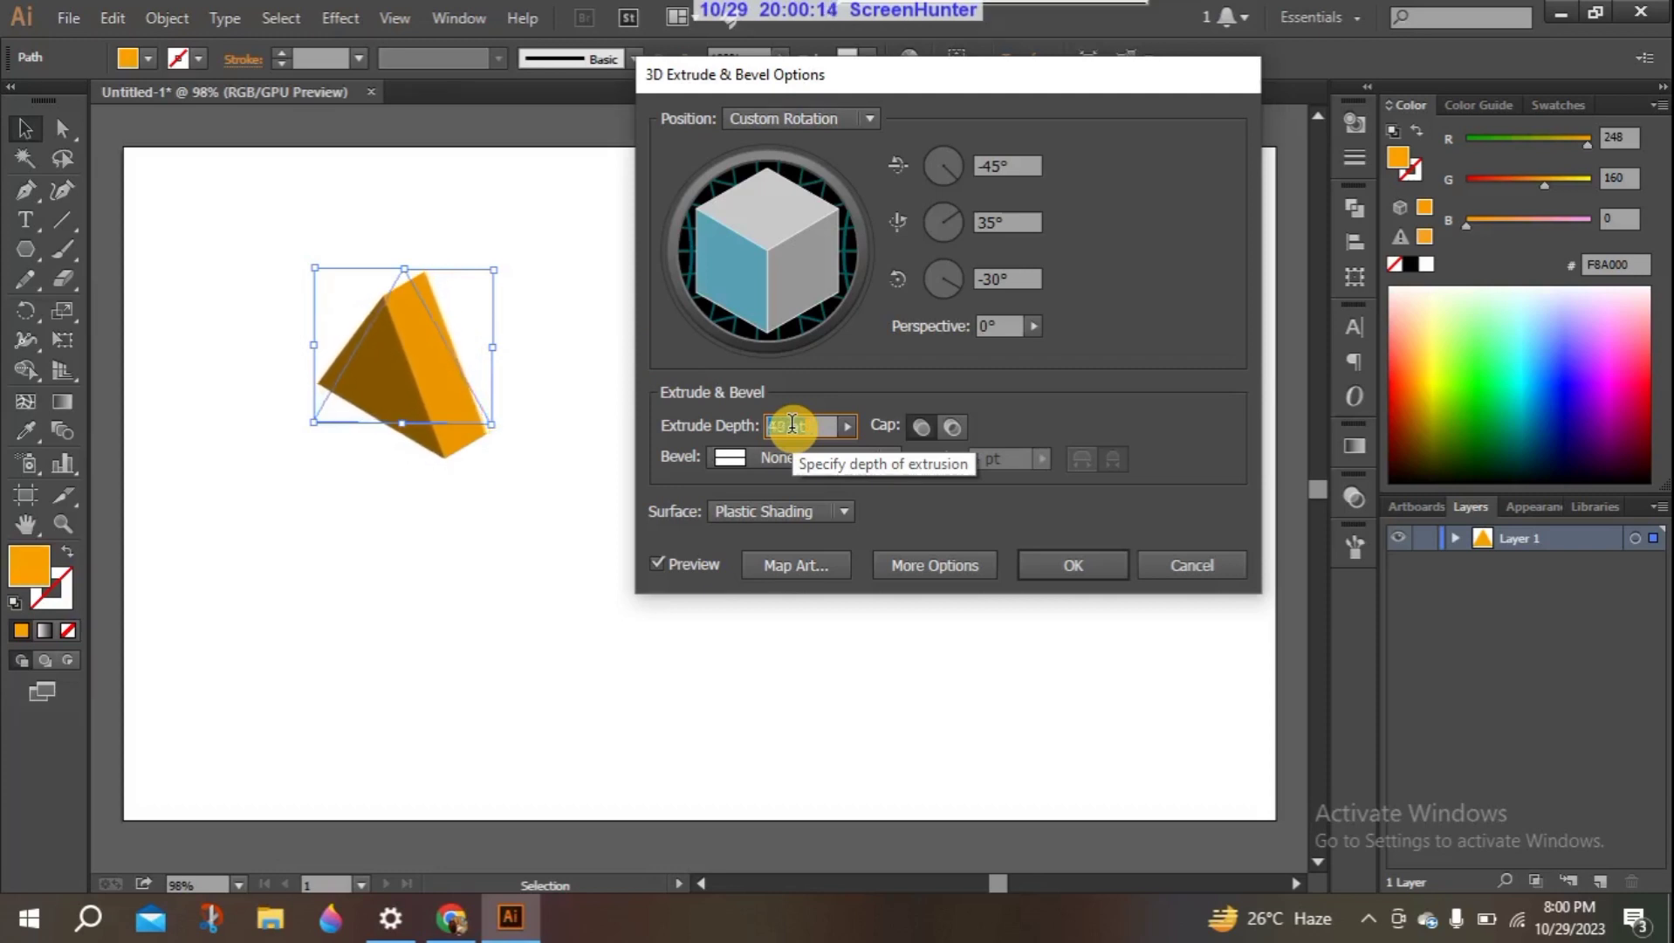
{"action": "key", "text": "Down"}
{"action": "key", "text": "Down"}
{"action": "key", "text": "Down"}
{"action": "key", "text": "Down"}
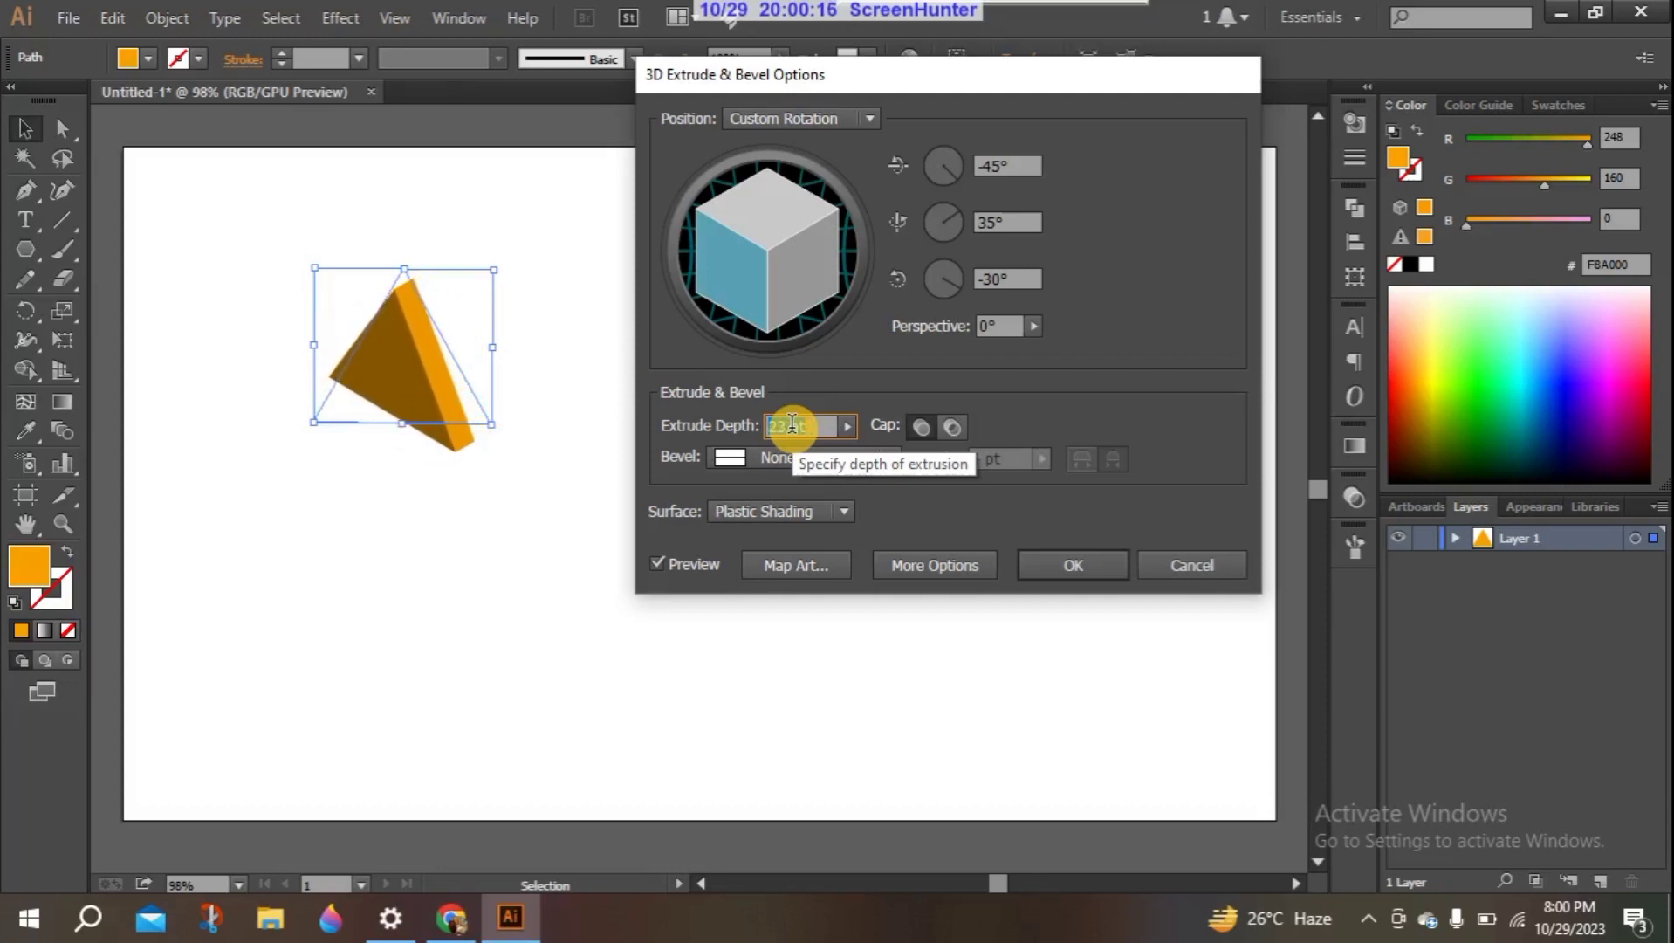
{"action": "key", "text": "Up"}
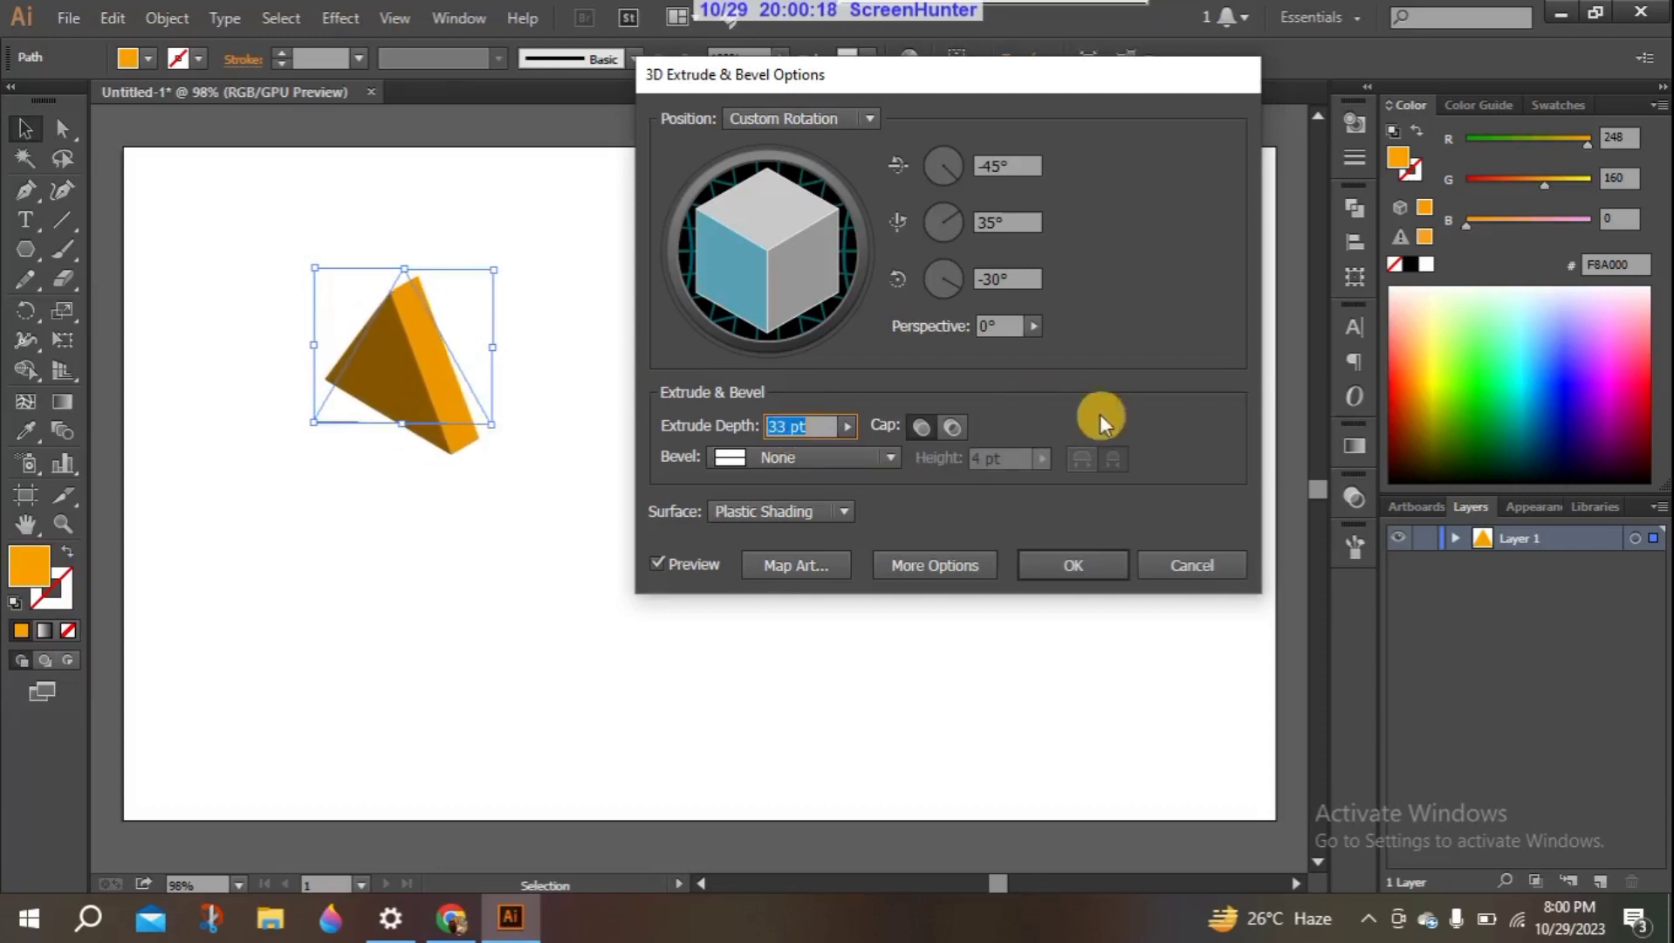
- Try the hollow appearance with the cap off on the extruded triangle and restore the solid cap
{"action": "left_click", "coordinate": [923, 429]}
{"action": "left_click", "coordinate": [948, 429]}
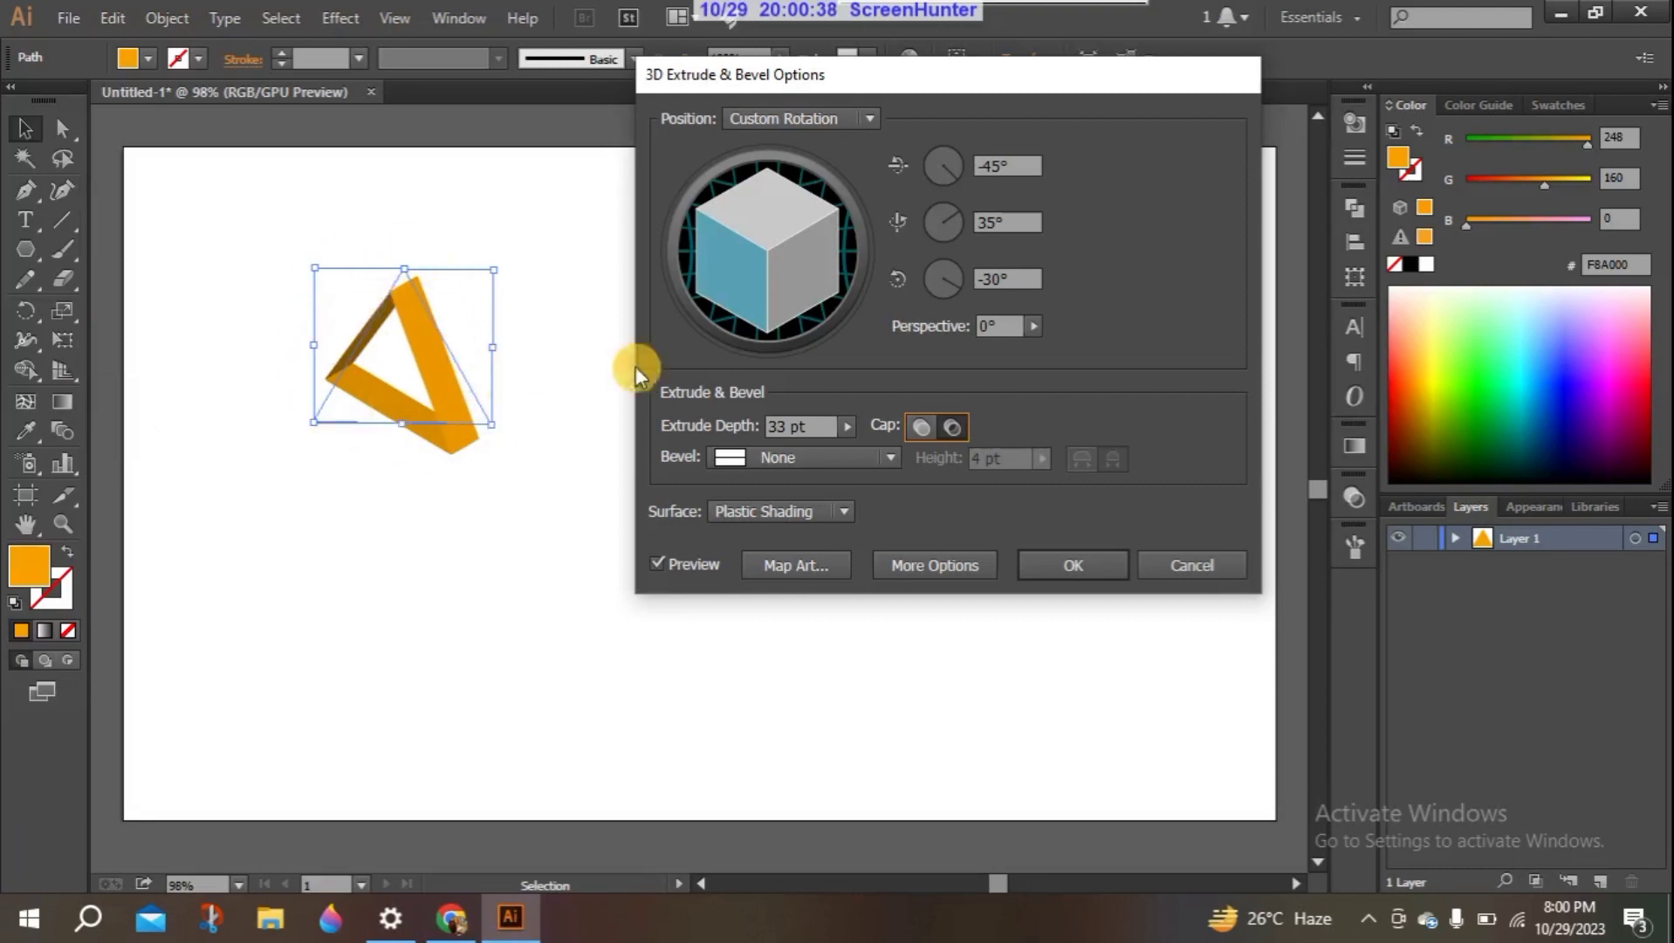
{"action": "left_click", "coordinate": [921, 426]}
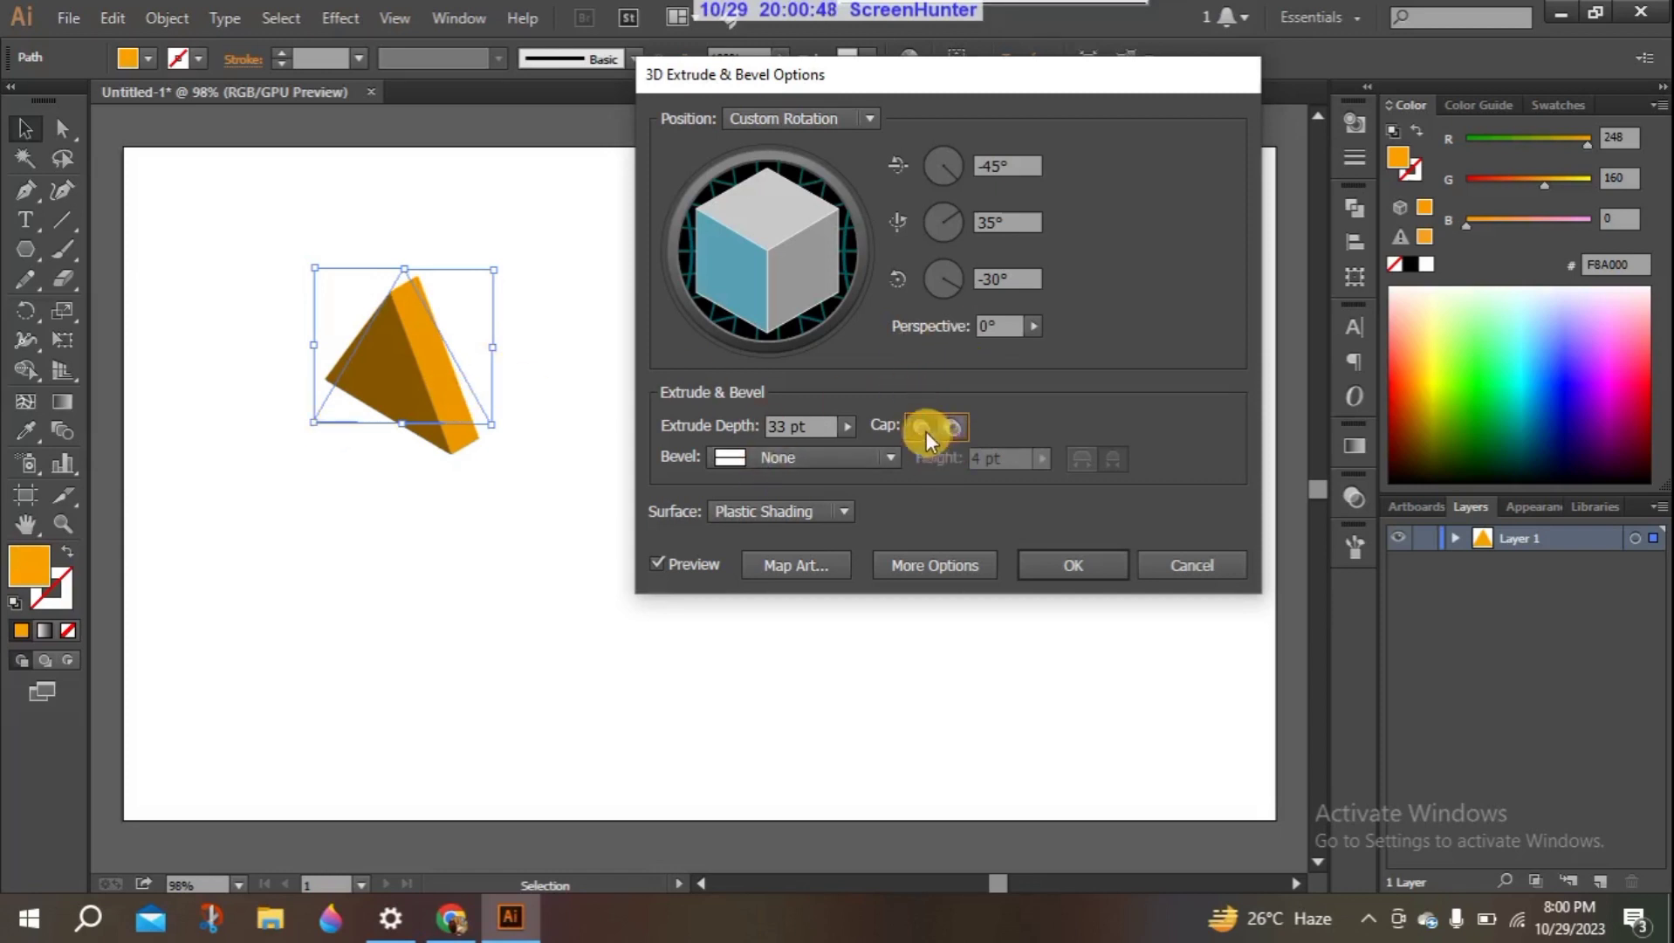
- Try the Complex 1, Complex 4, Jaggy and Rounded bevels on the triangle and settle on the Classic bevel
{"action": "left_click", "coordinate": [884, 457]}
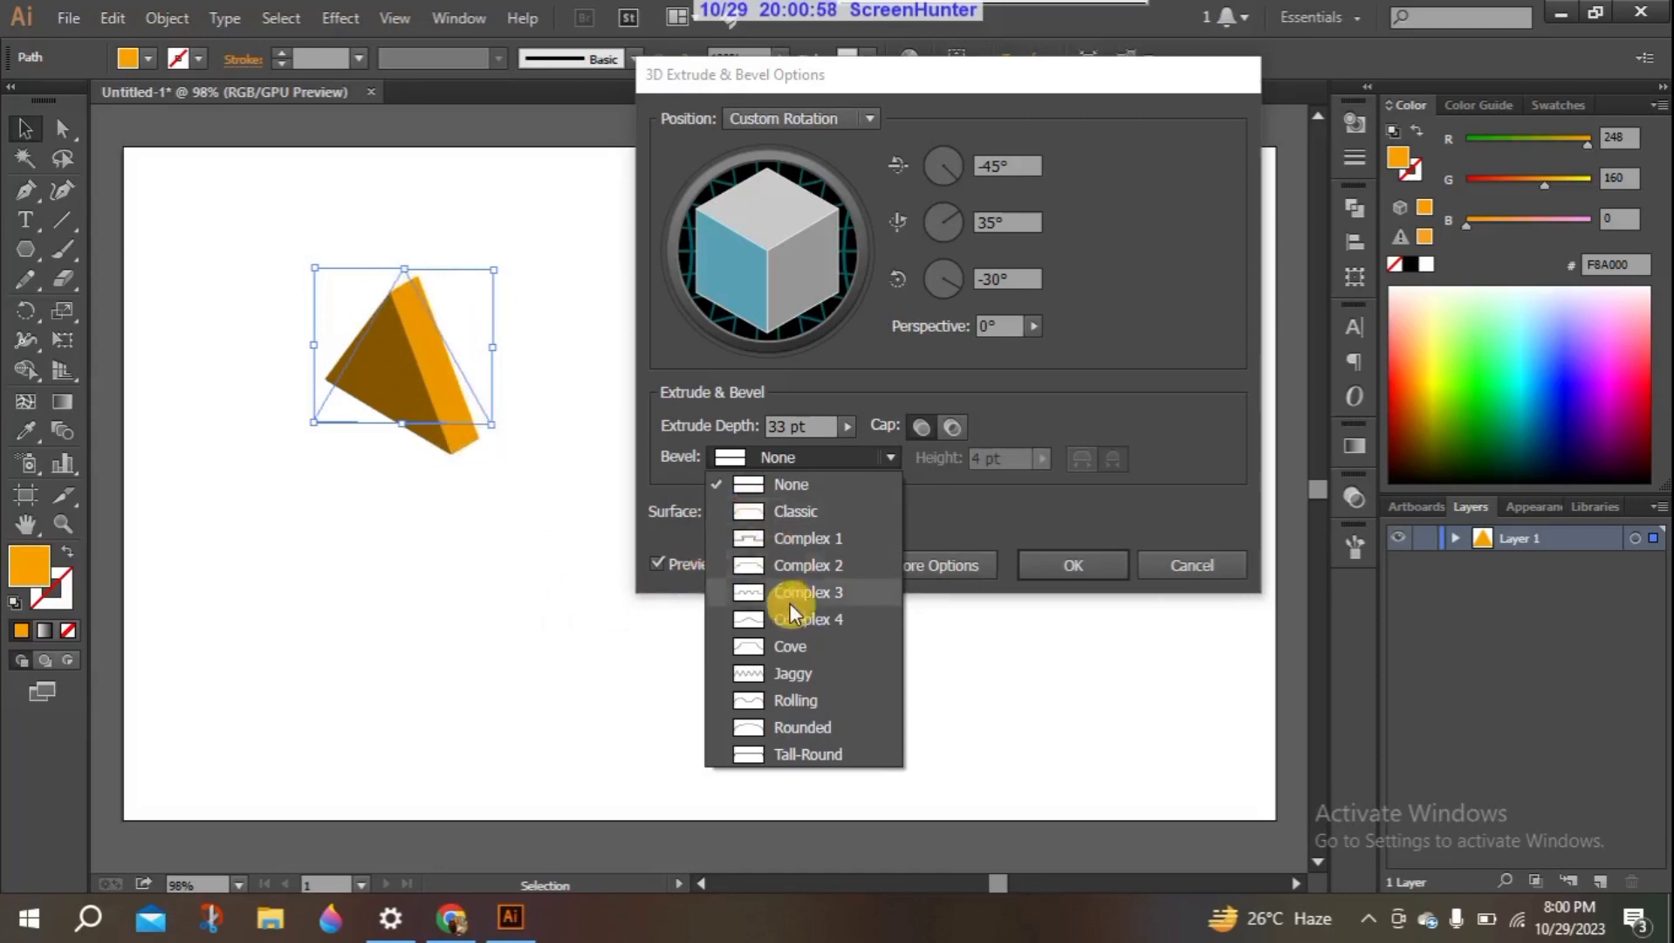
{"action": "left_click", "coordinate": [806, 537]}
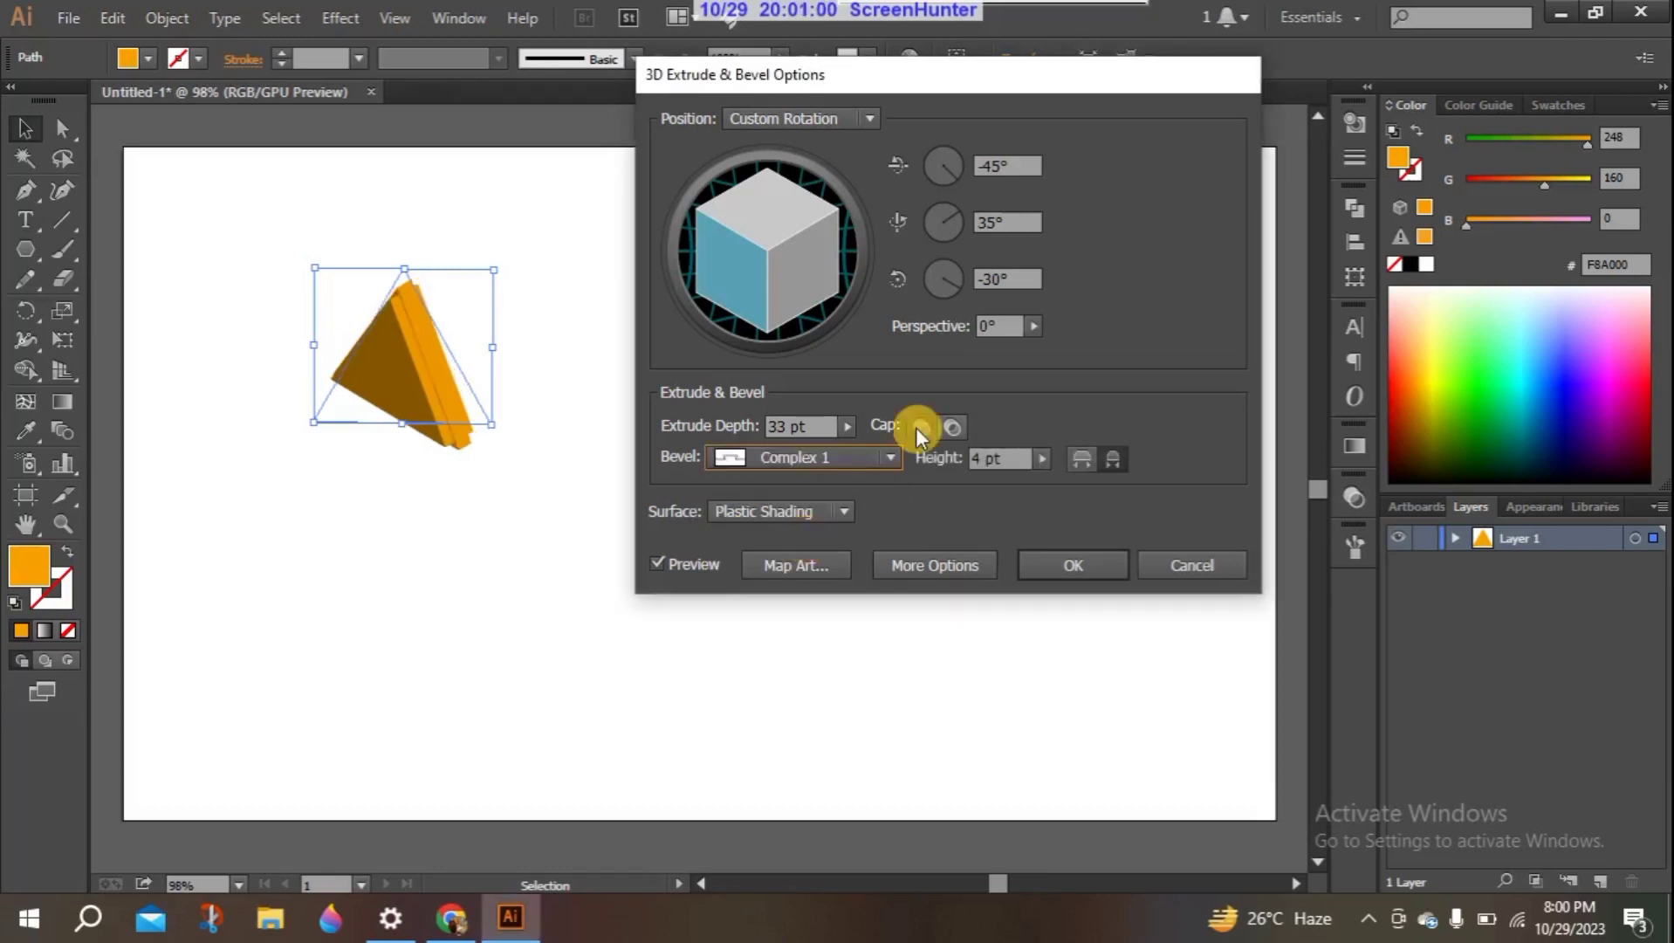
{"action": "left_click", "coordinate": [890, 459]}
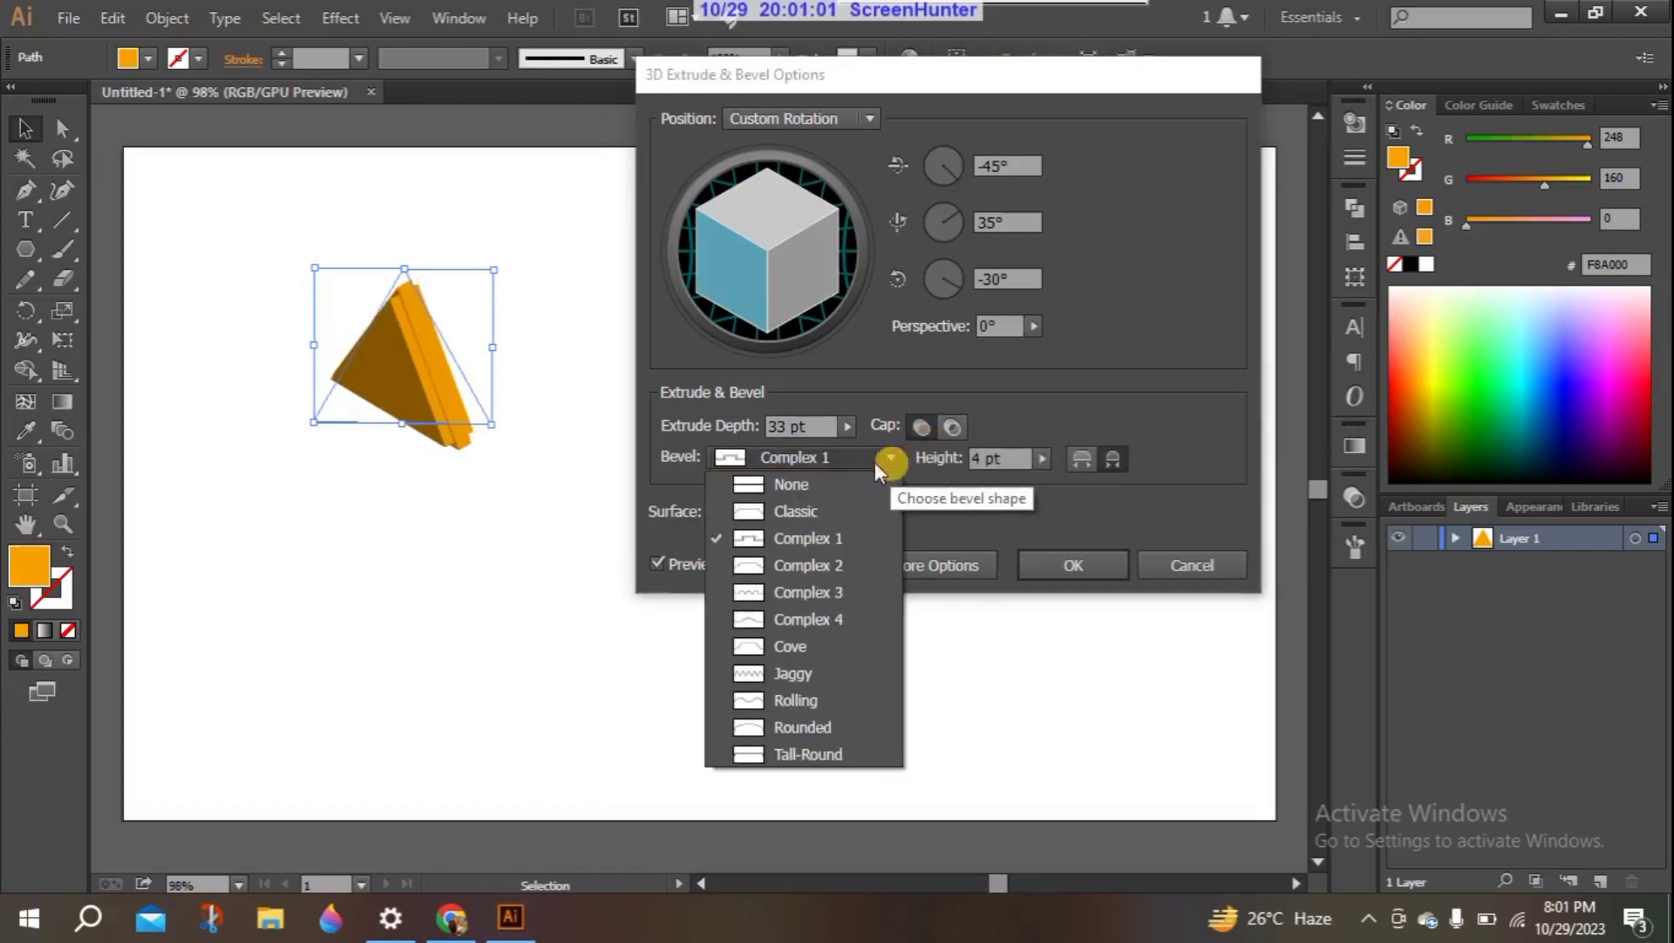
{"action": "left_click", "coordinate": [799, 619]}
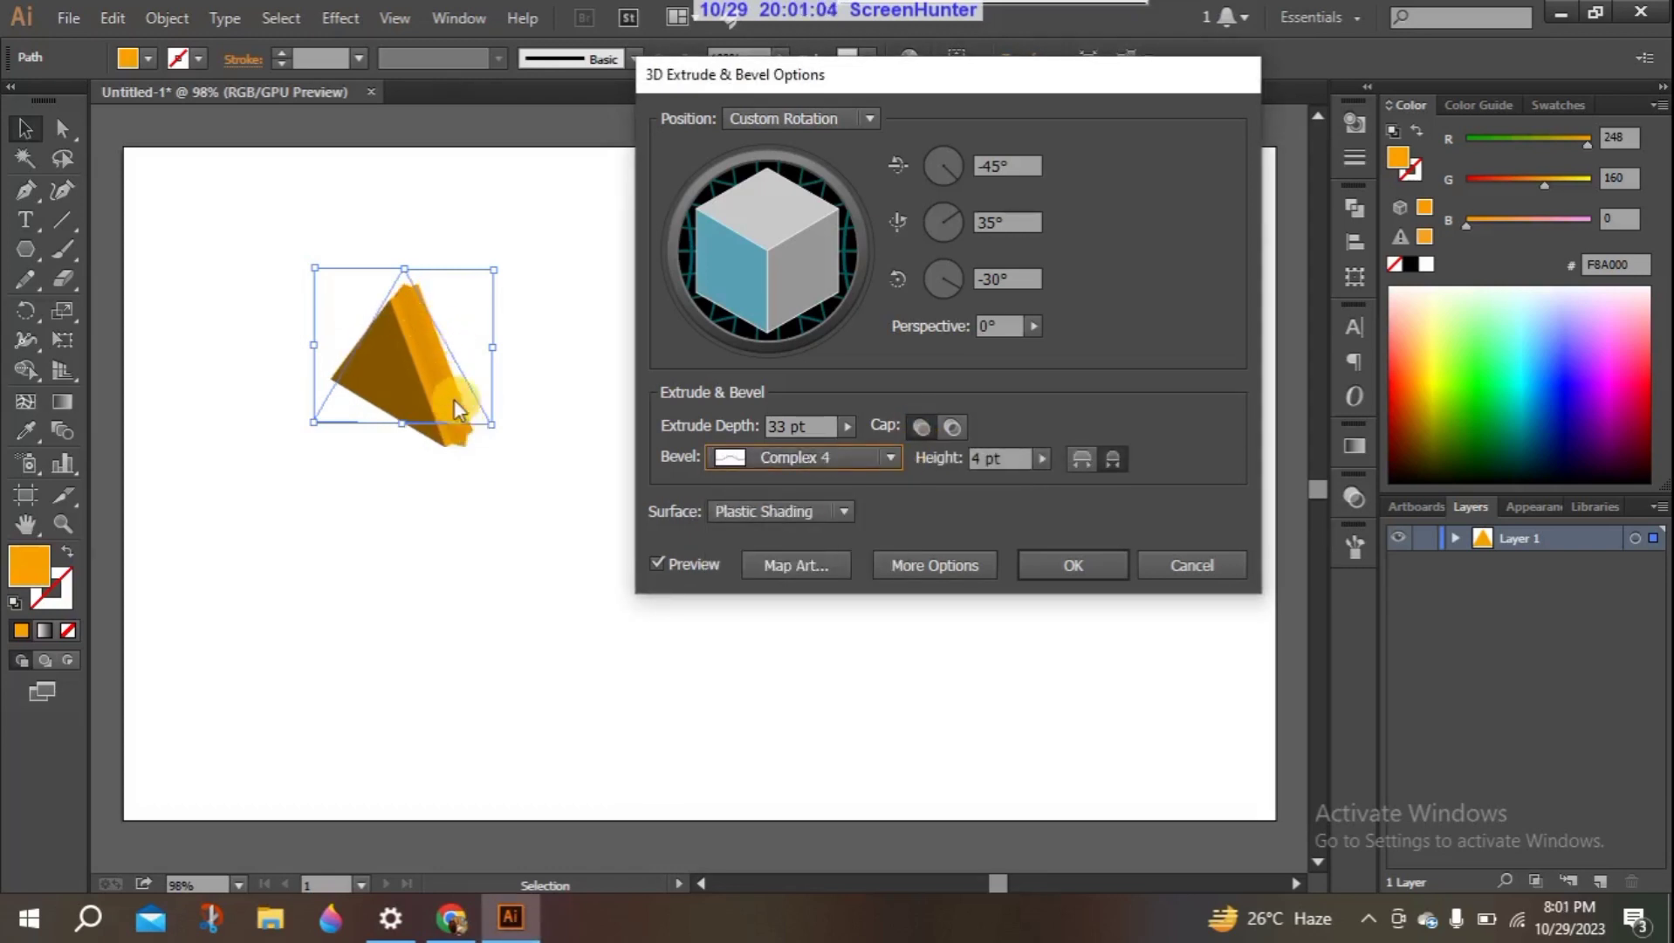
{"action": "left_click", "coordinate": [892, 459]}
{"action": "left_click", "coordinate": [792, 669]}
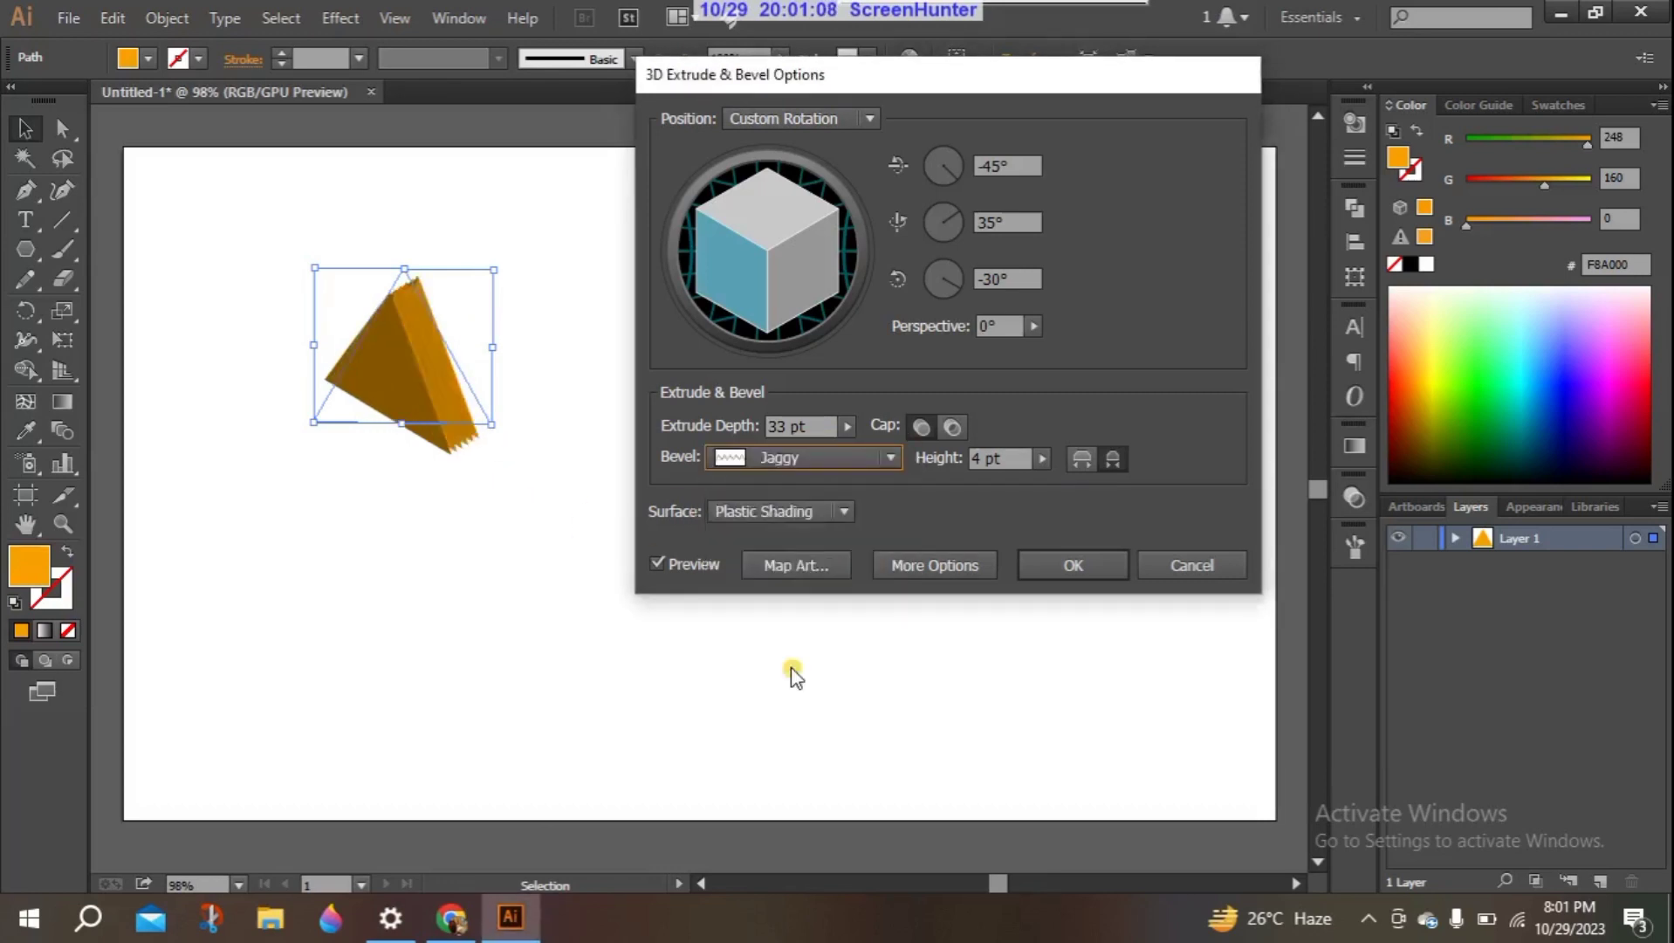
{"action": "left_click", "coordinate": [896, 459]}
{"action": "left_click", "coordinate": [817, 723]}
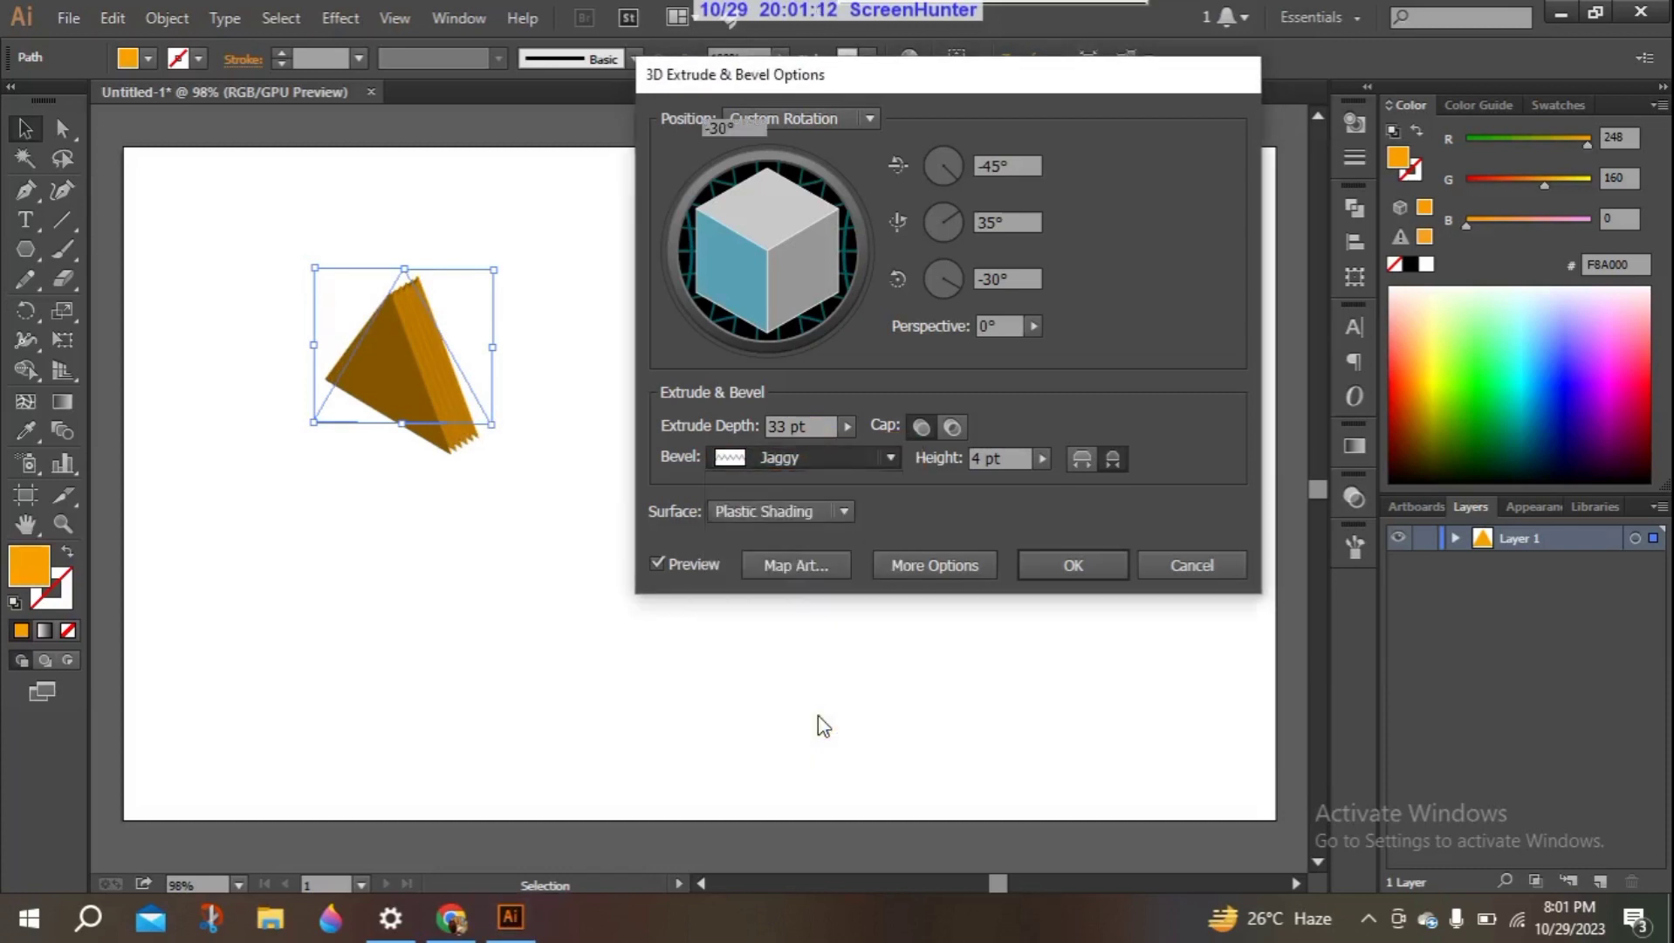
{"action": "left_click", "coordinate": [898, 457]}
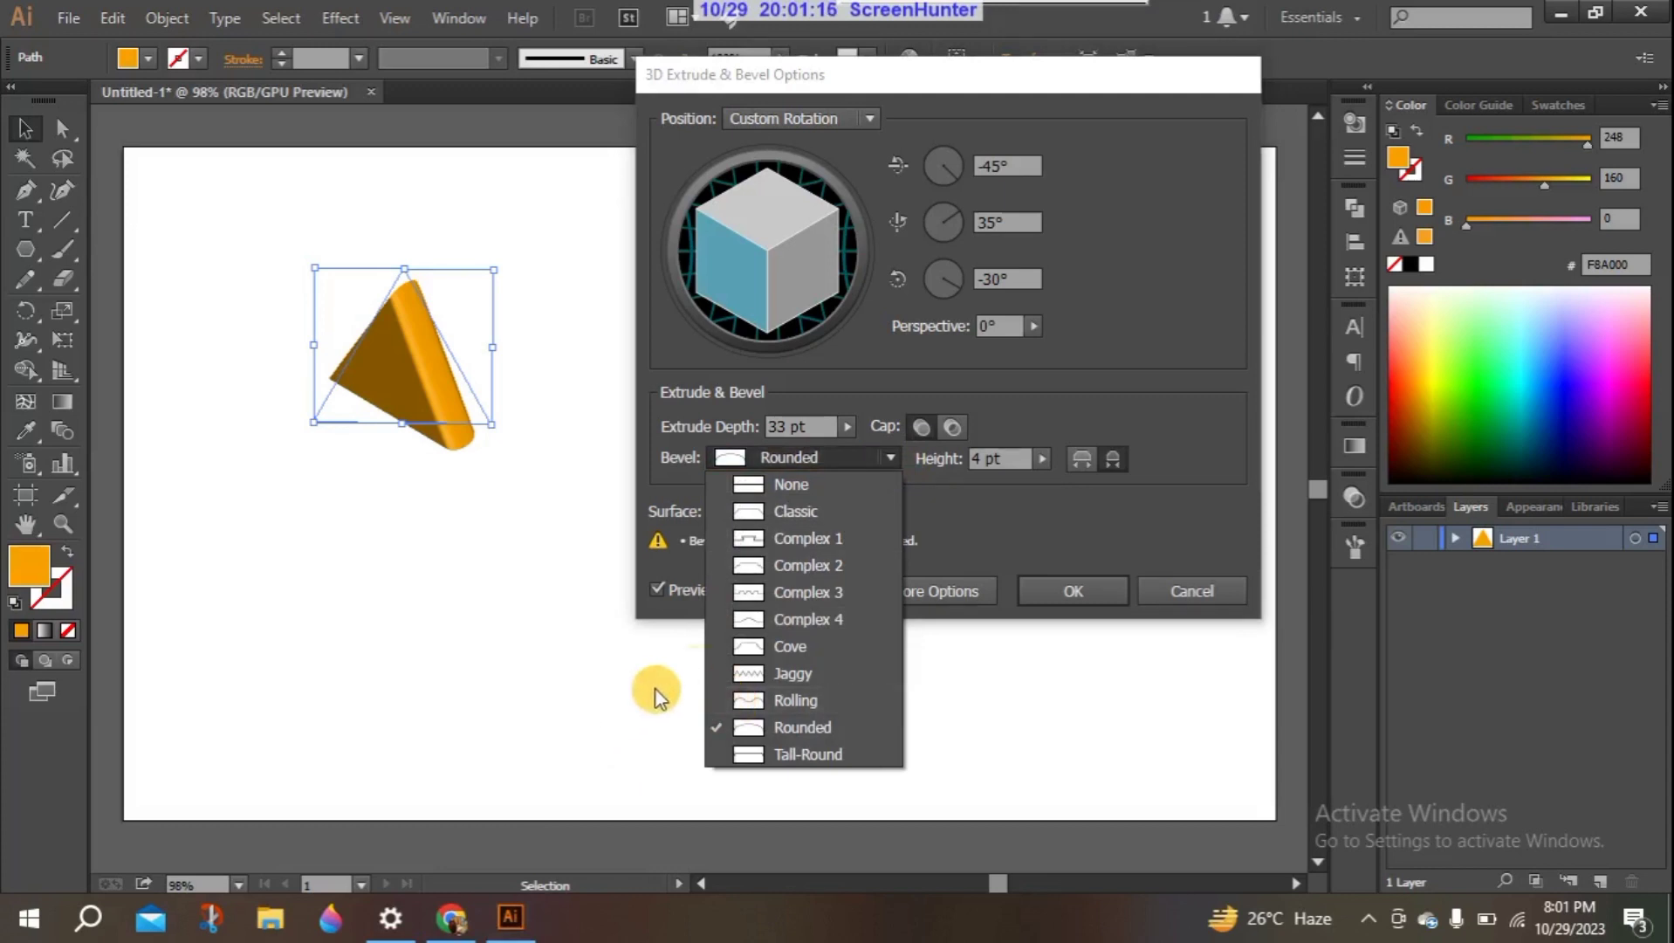
{"action": "left_click", "coordinate": [853, 510]}
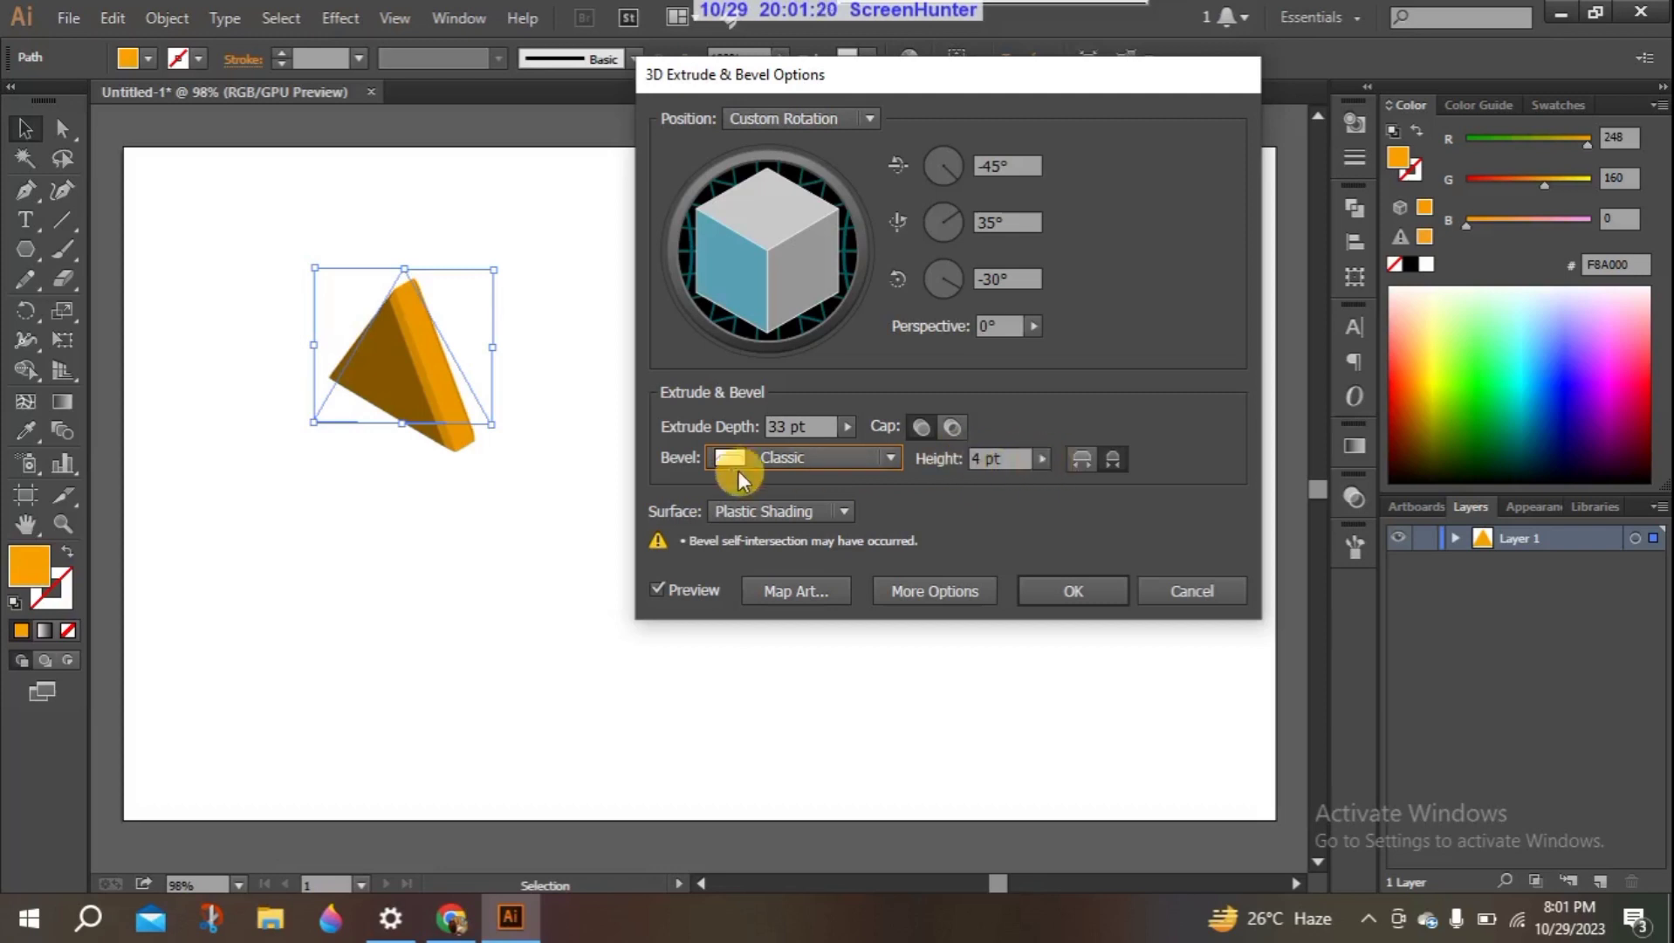
- Try a bevel height of 88 pt and reduce it to 1 pt
{"action": "left_click", "coordinate": [1039, 459]}
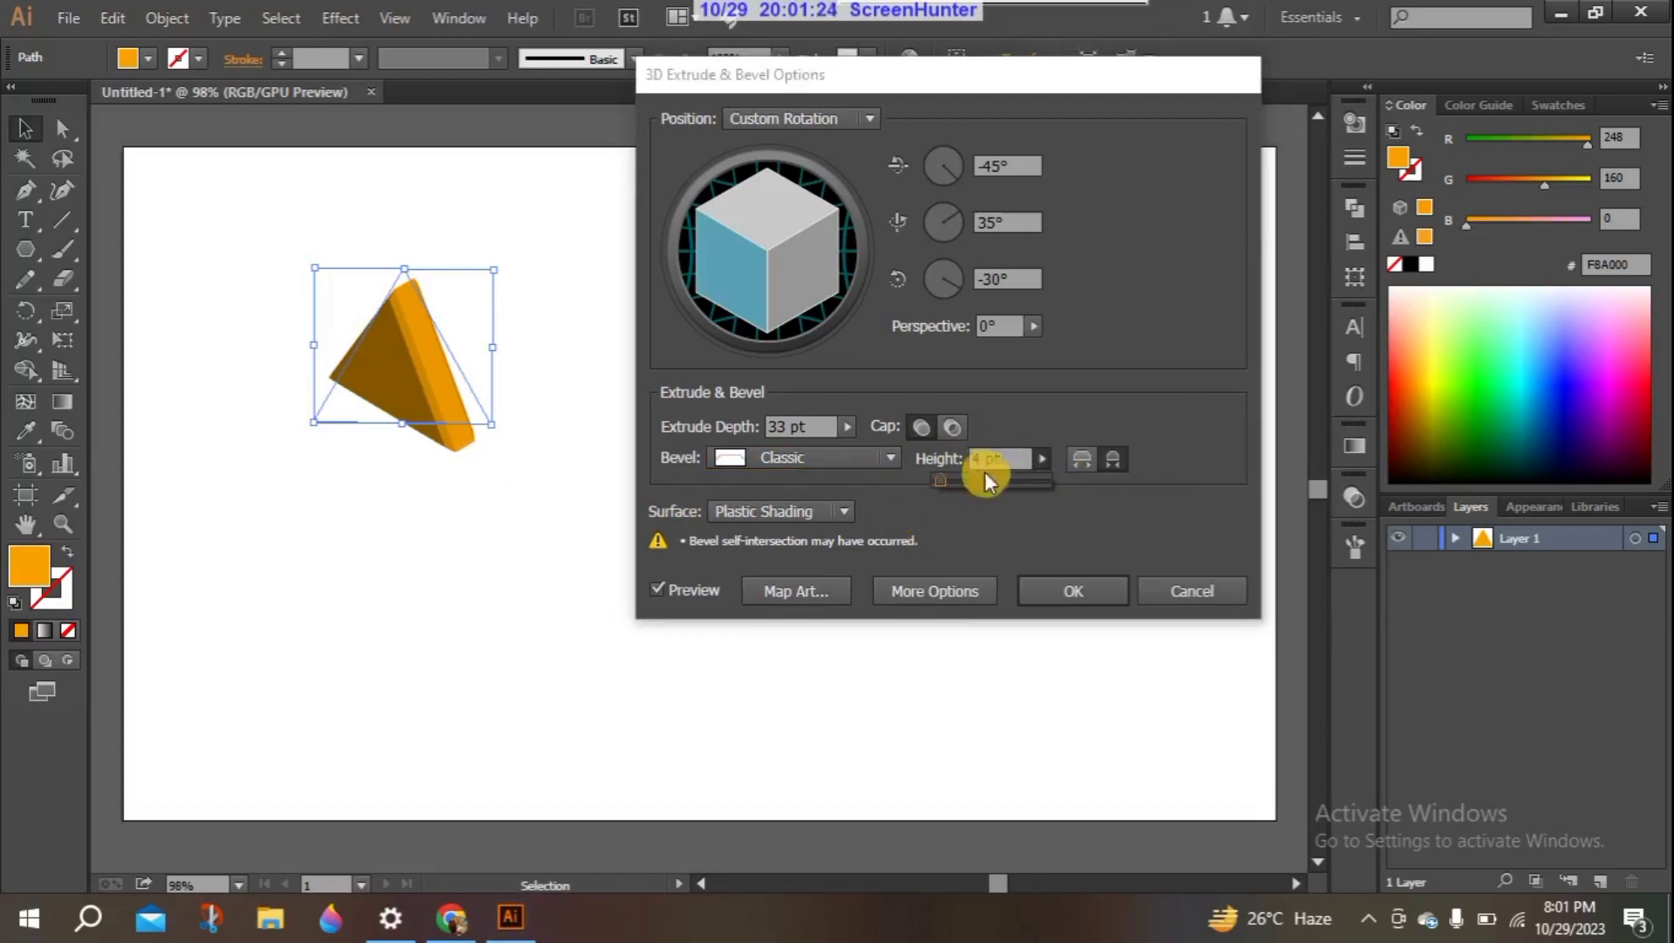
{"action": "left_click_drag", "start_coordinate": [944, 478], "coordinate": [1037, 481]}
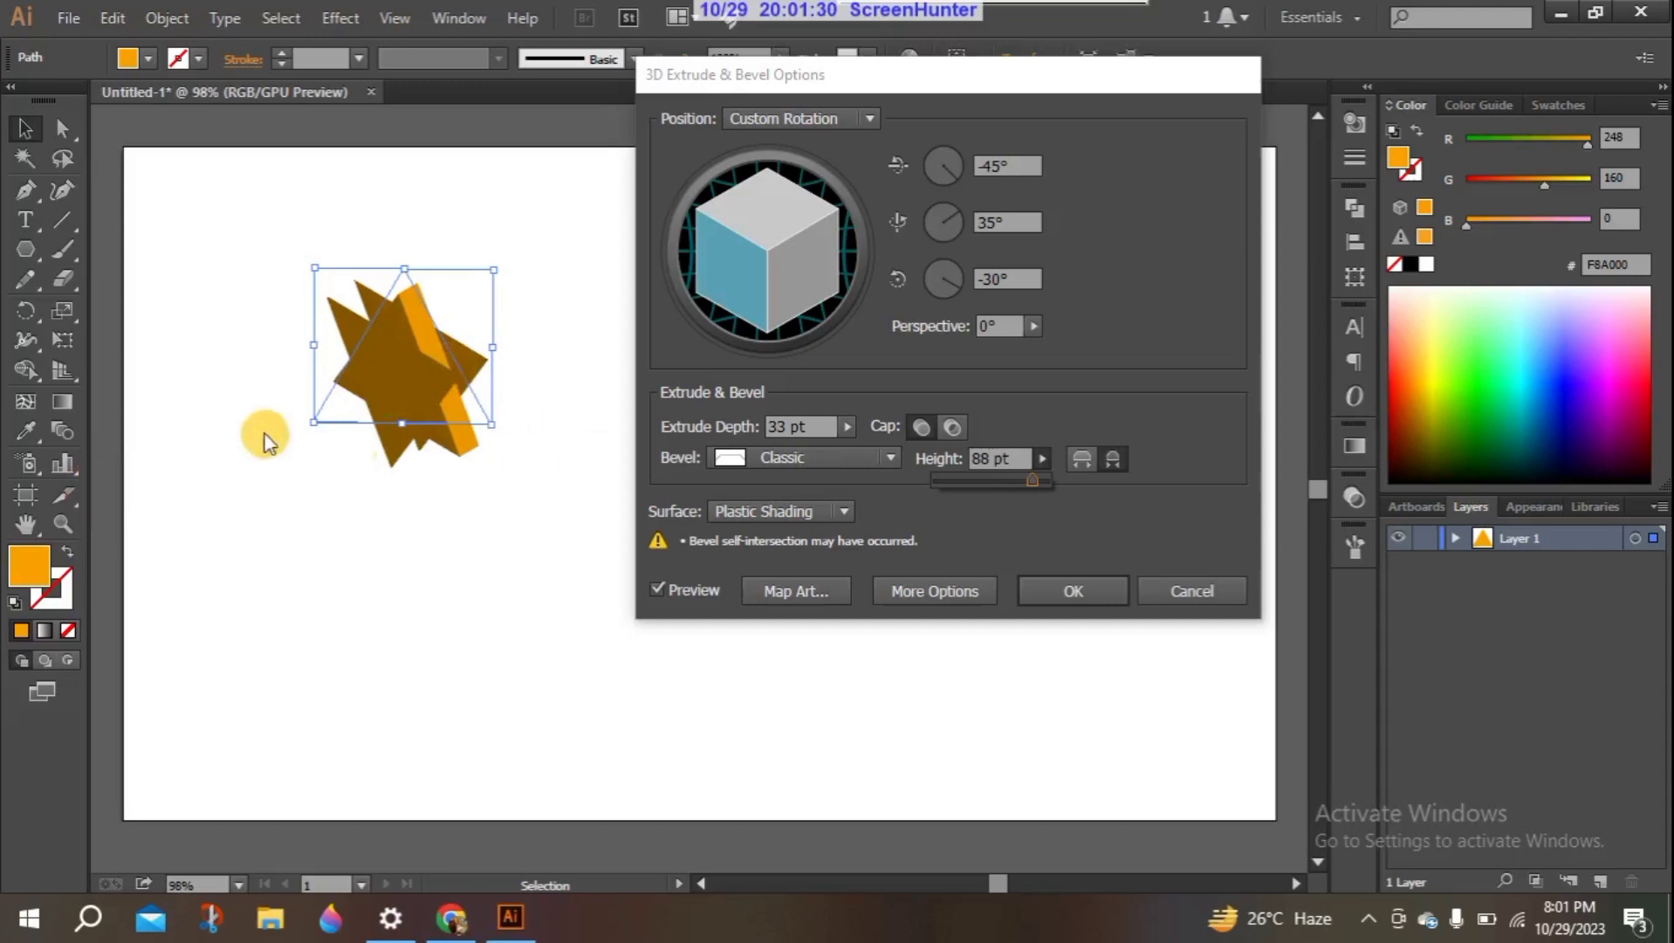
{"action": "left_click_drag", "start_coordinate": [1029, 477], "coordinate": [930, 481]}
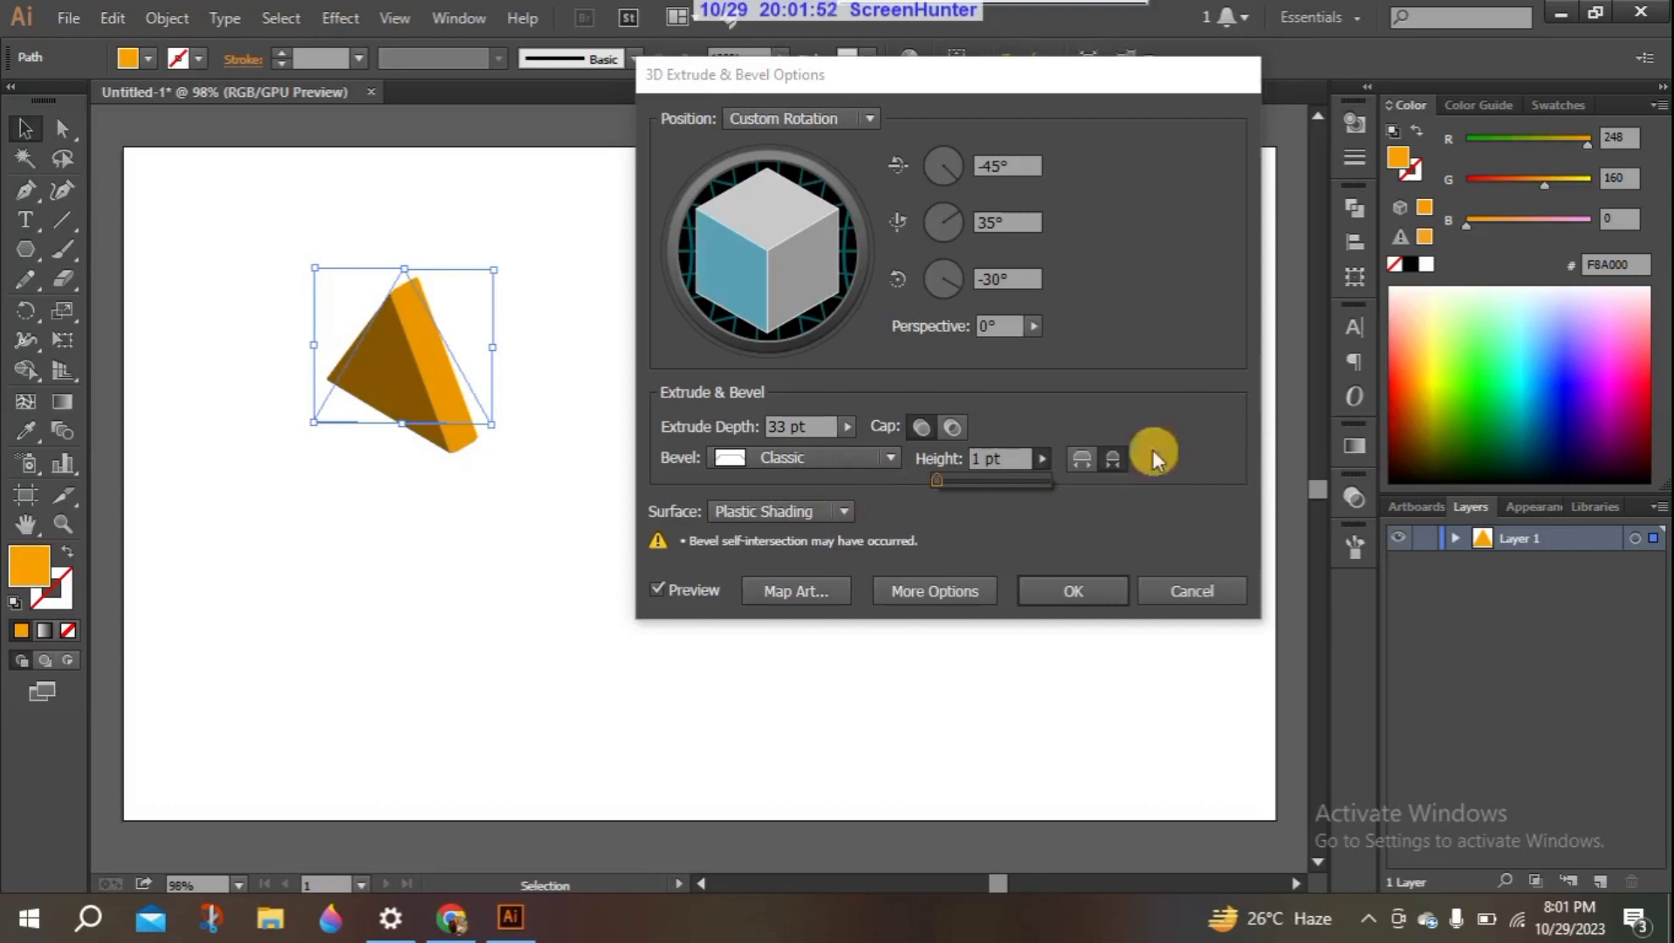
- Compare Bevel Extent Out and Bevel Extent In on the solid and hollow triangle, returning to Bevel Extent In with the cap on
{"action": "left_click", "coordinate": [1081, 455]}
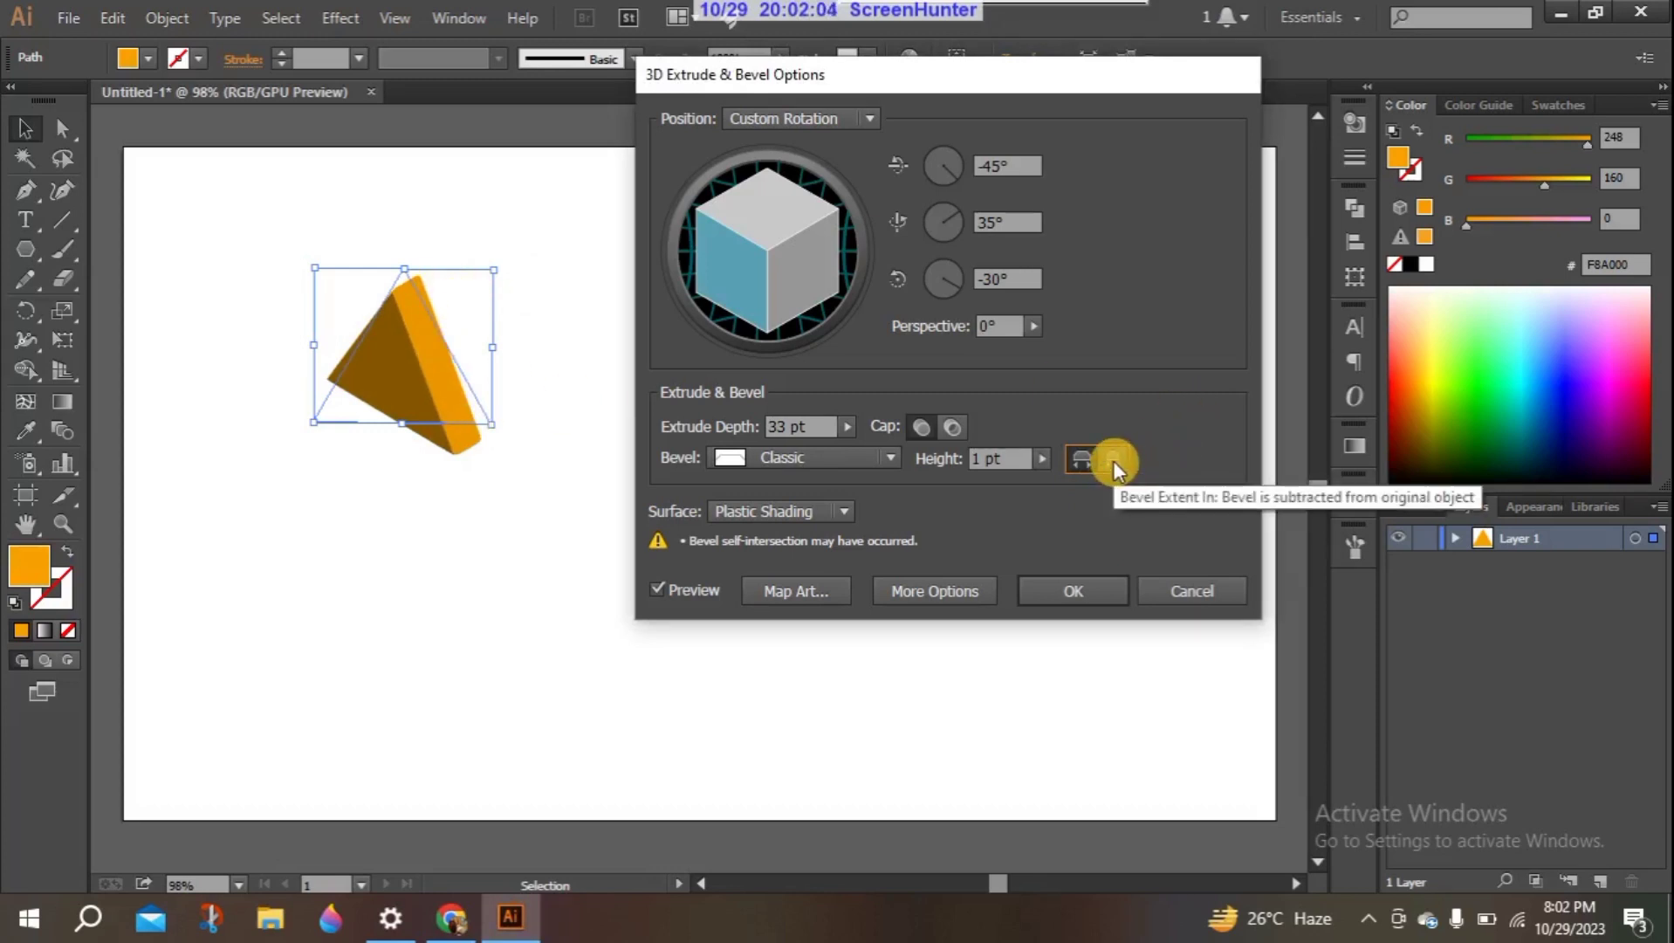
{"action": "left_click", "coordinate": [1112, 459]}
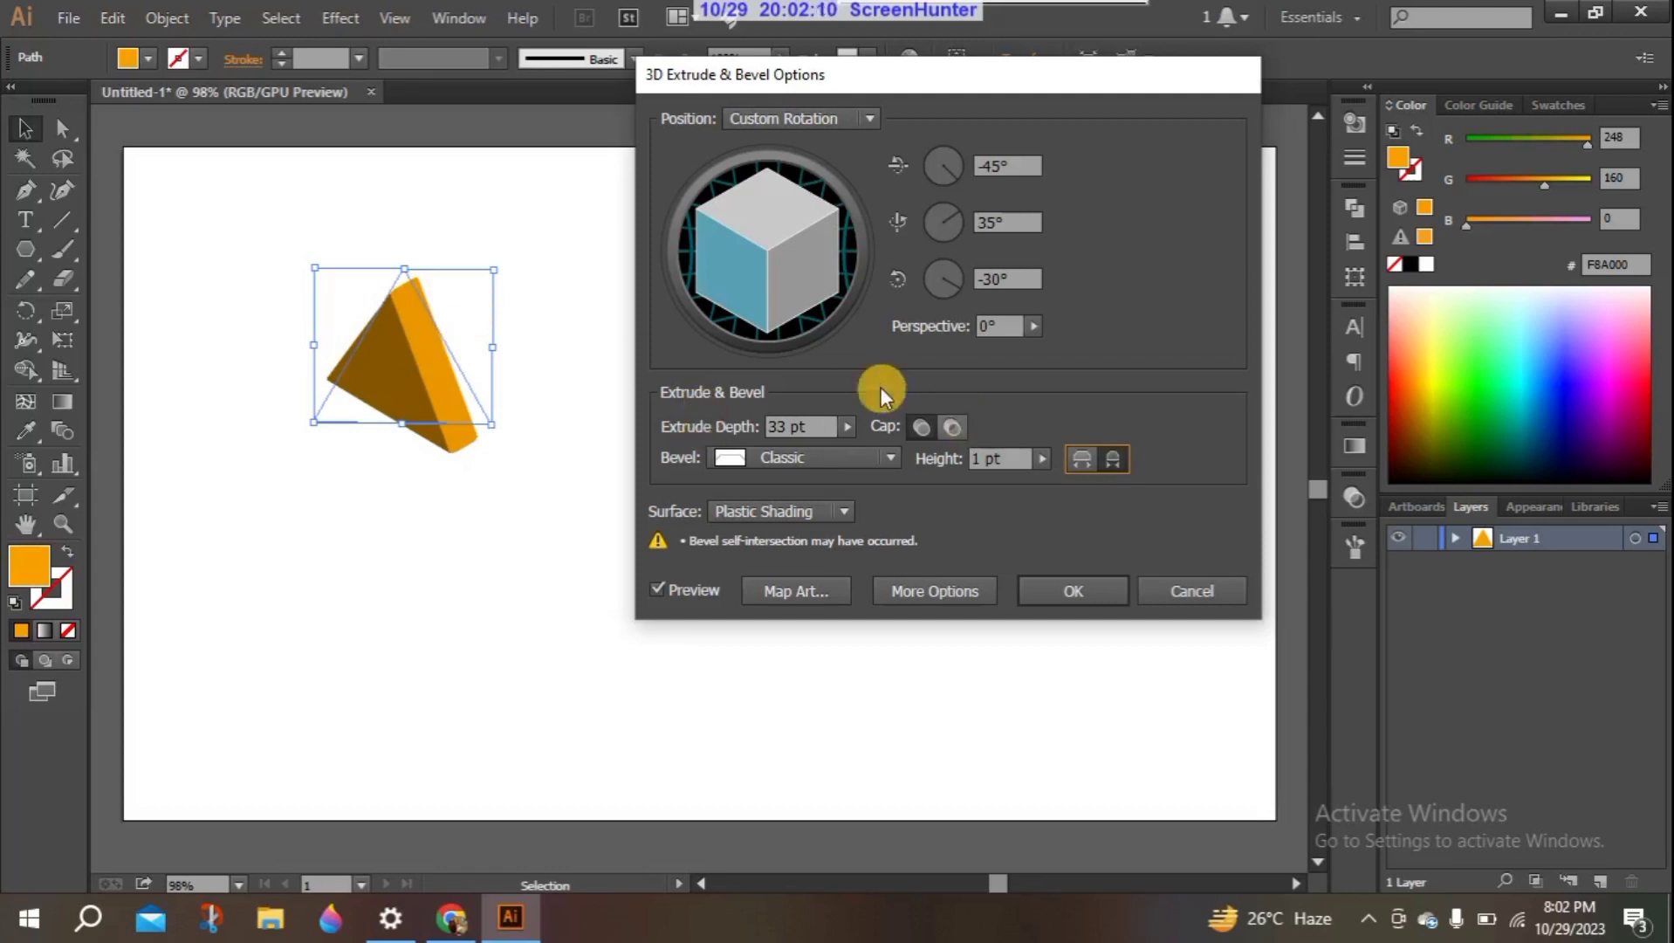
{"action": "left_click", "coordinate": [953, 427]}
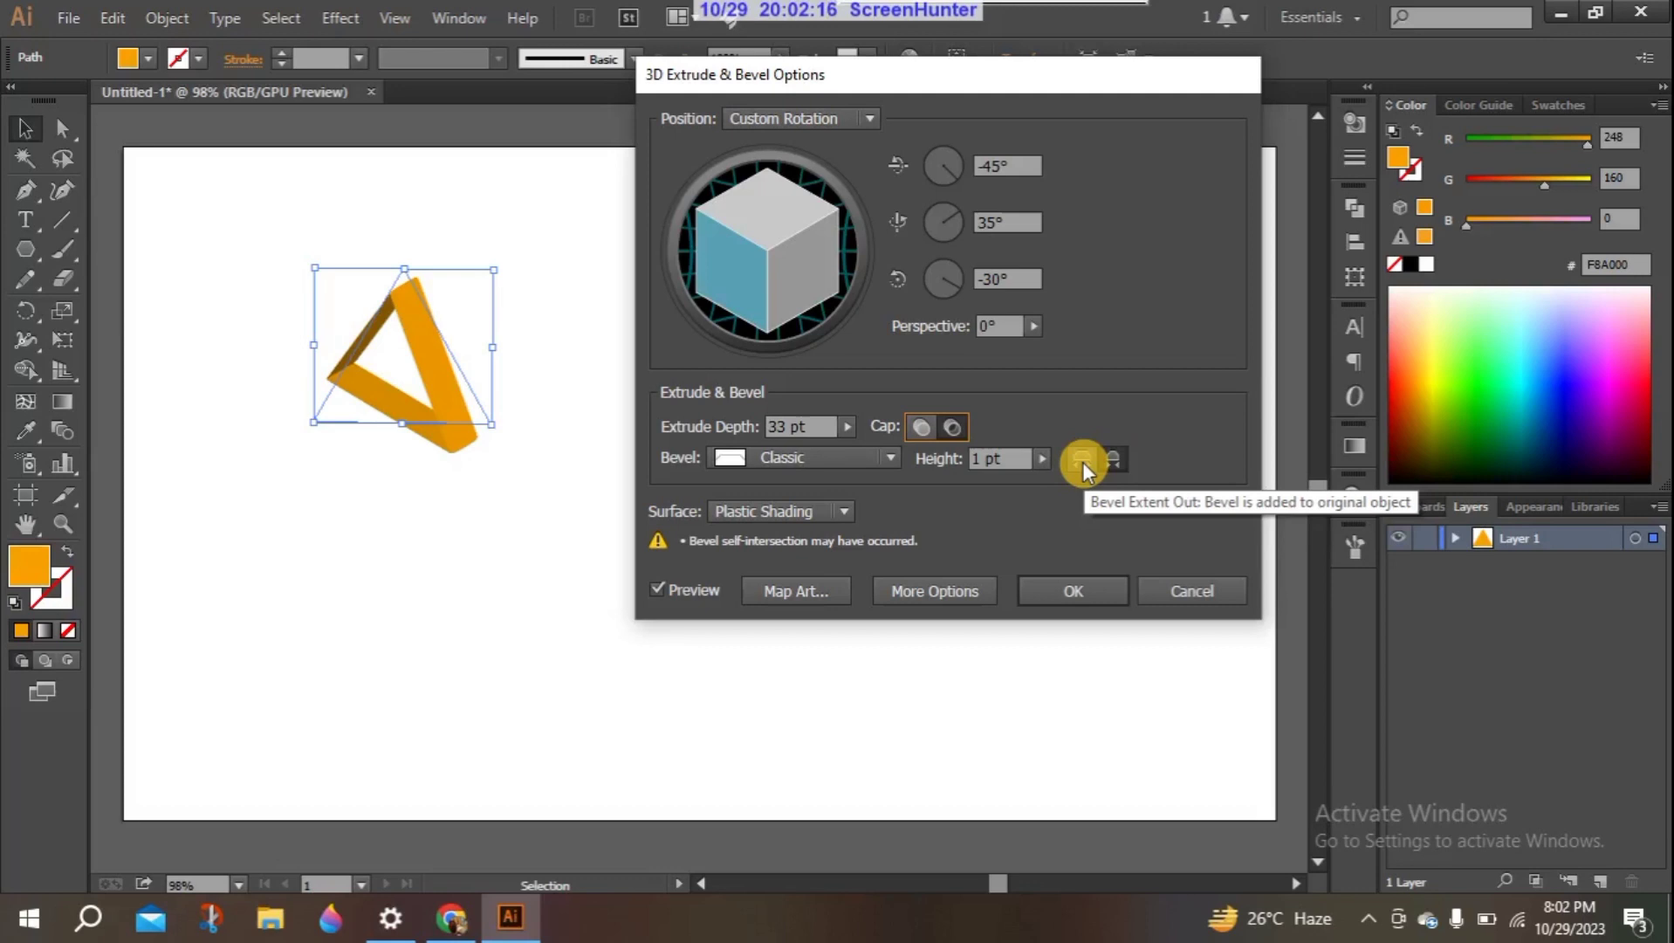
{"action": "left_click", "coordinate": [1083, 462]}
{"action": "left_click", "coordinate": [1120, 458]}
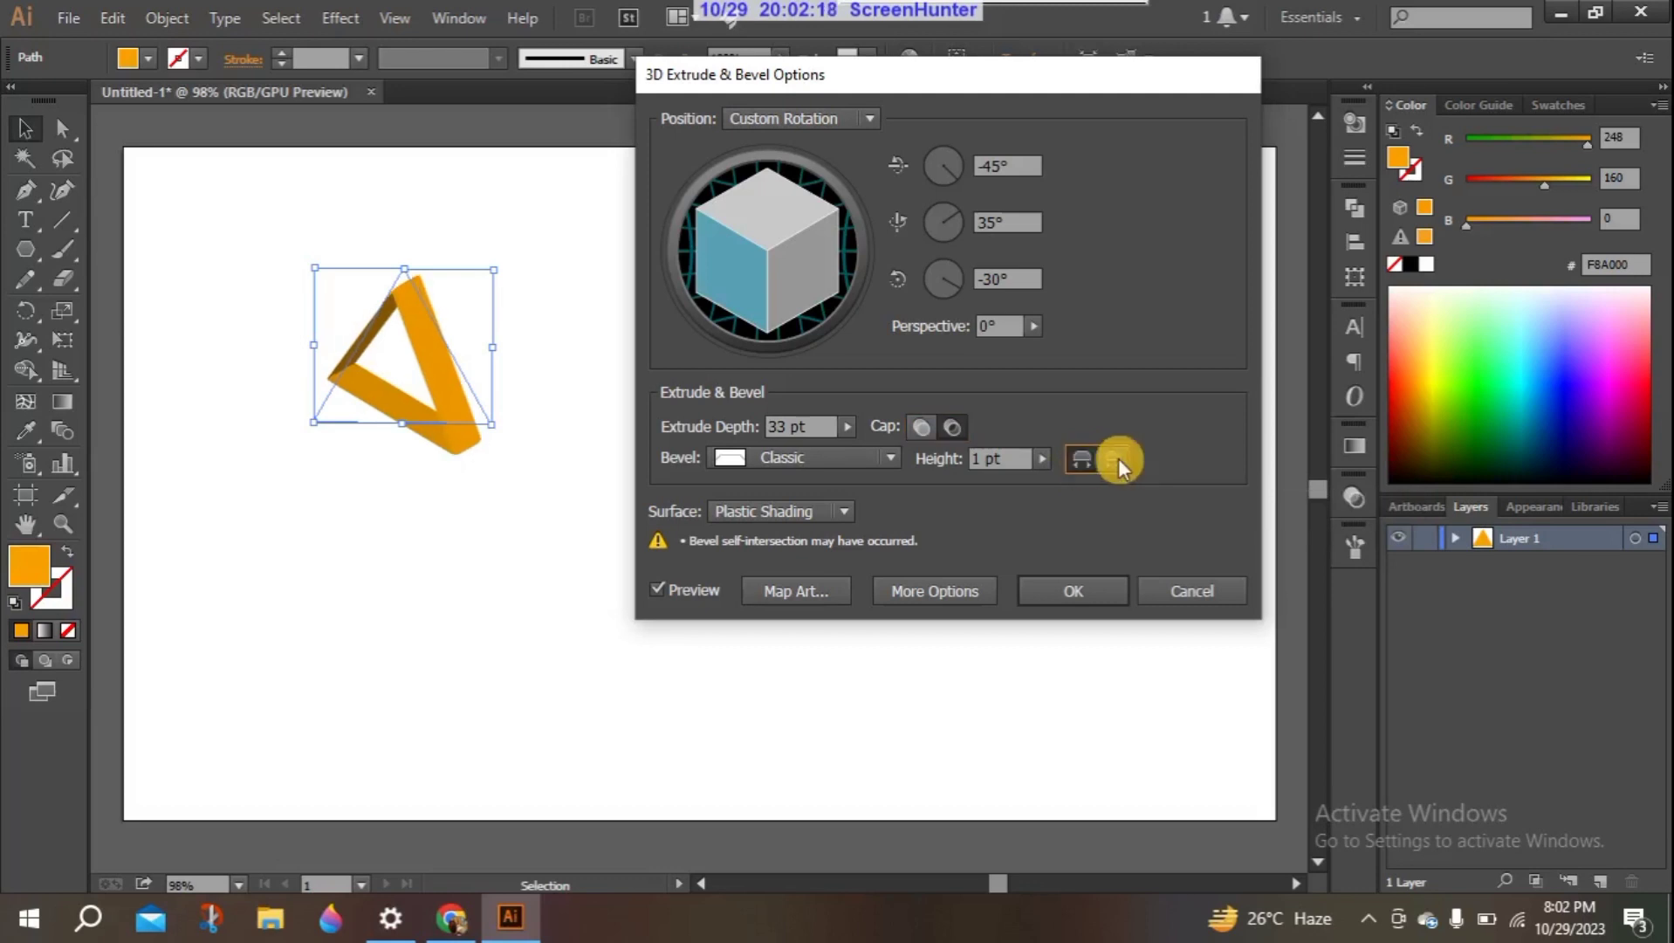
{"action": "left_click", "coordinate": [1094, 456]}
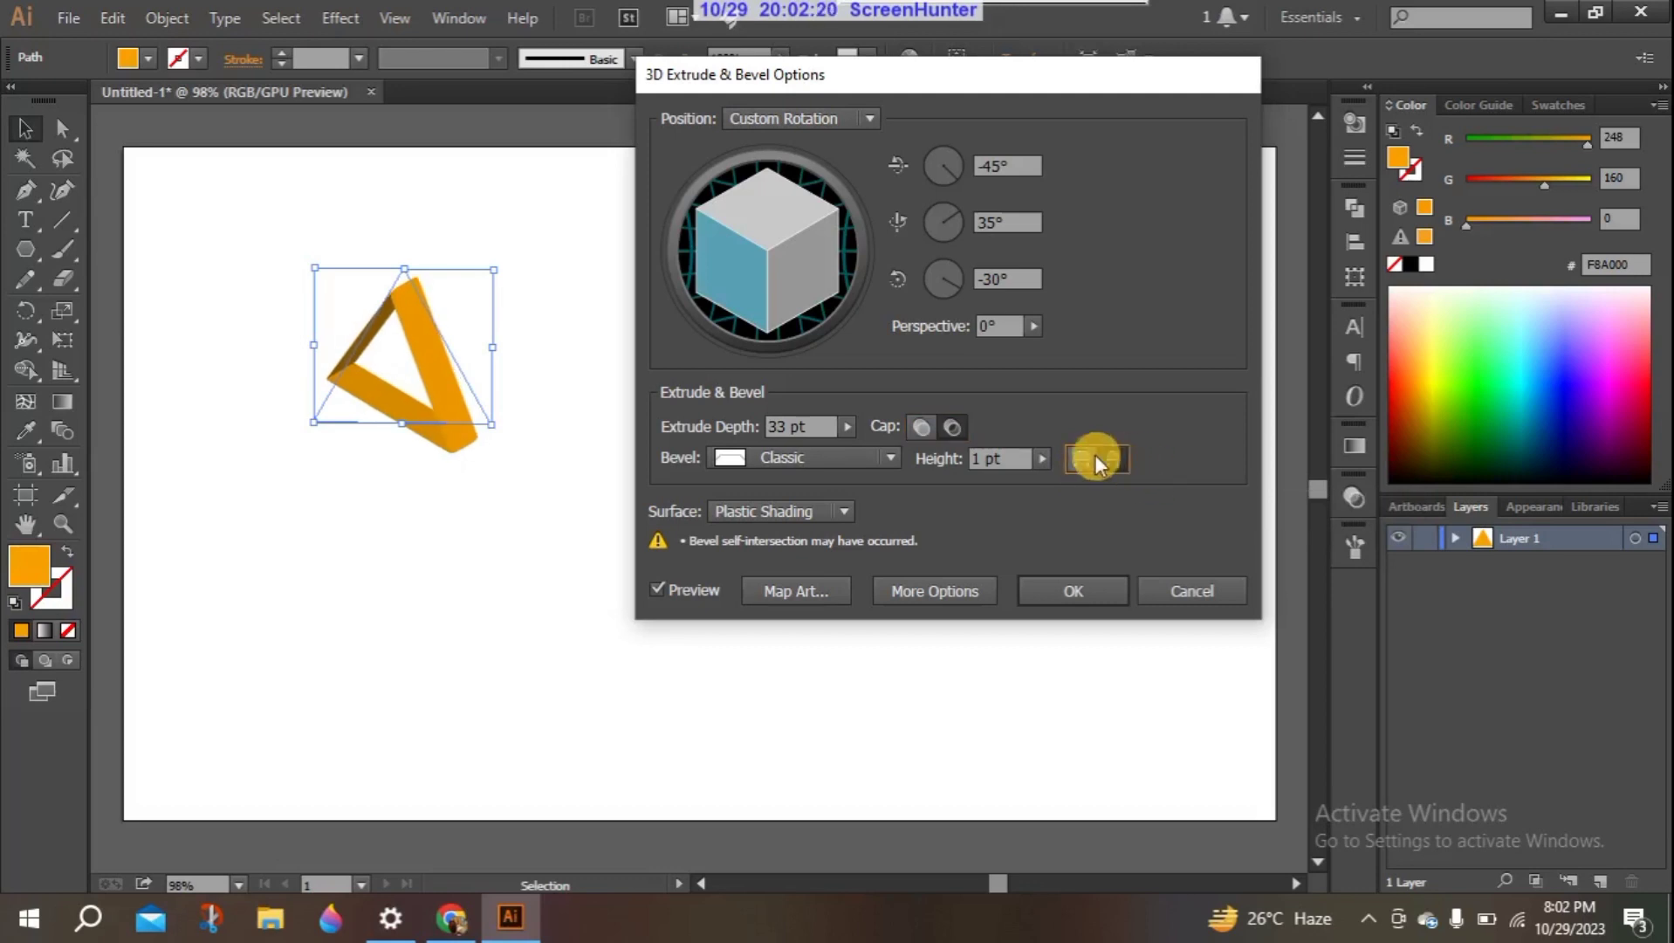
{"action": "left_click", "coordinate": [1120, 456]}
{"action": "left_click", "coordinate": [913, 424]}
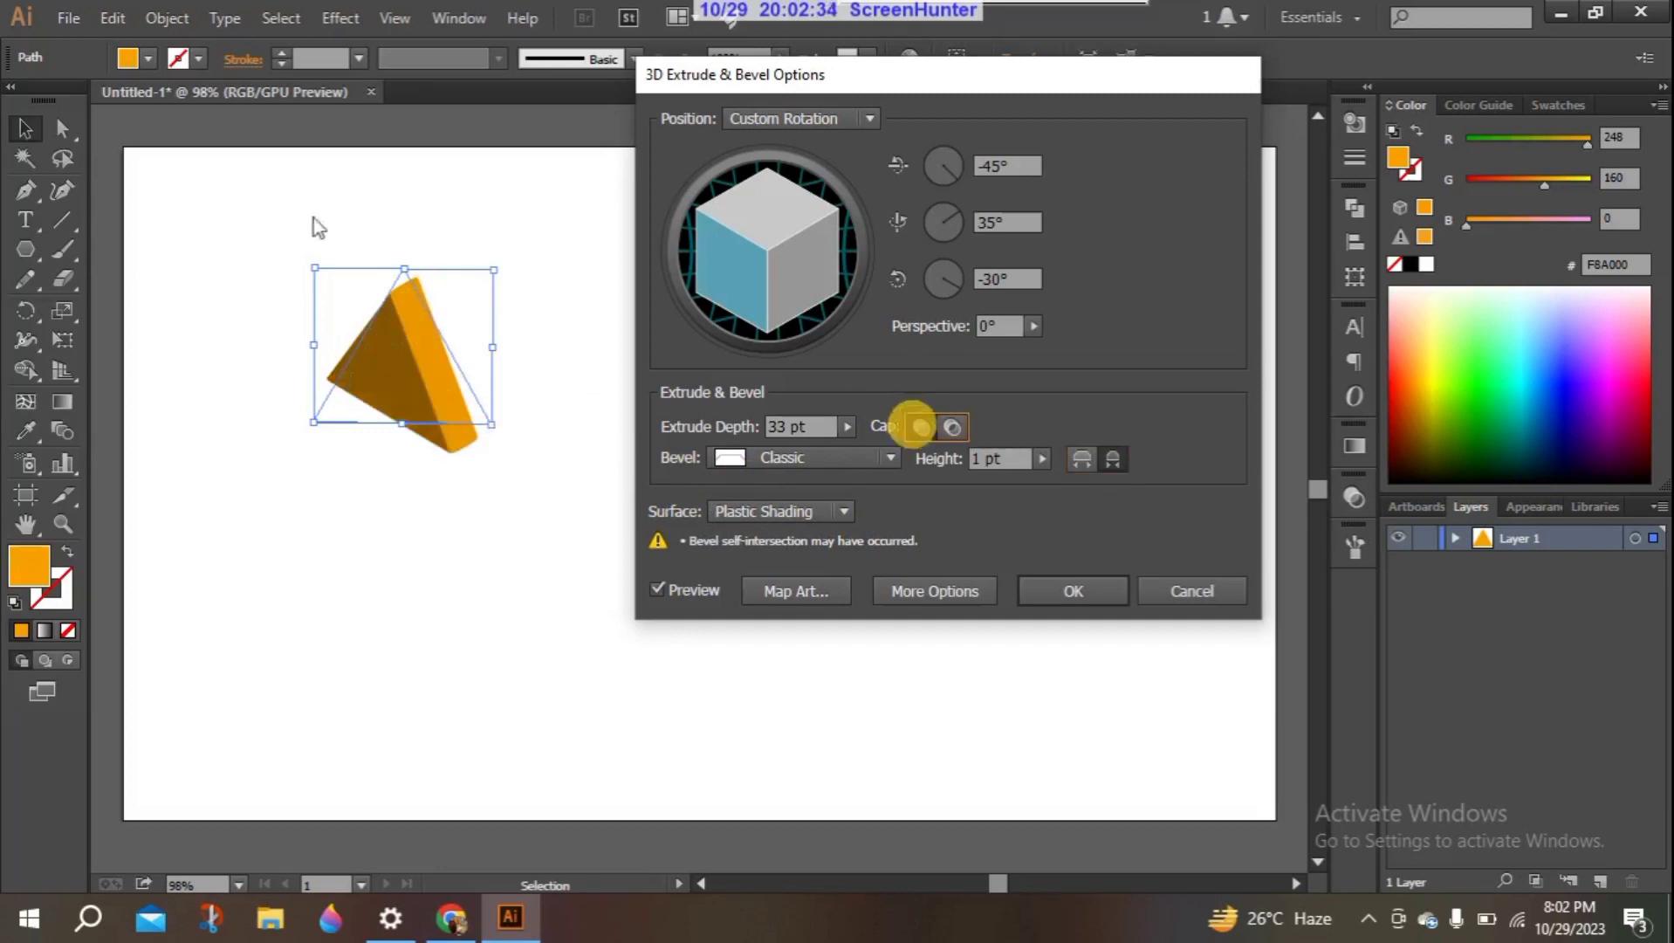
- Try the Wireframe and No Shading surfaces on the triangle and set the surface to Diffuse Shading
{"action": "left_click", "coordinate": [836, 517]}
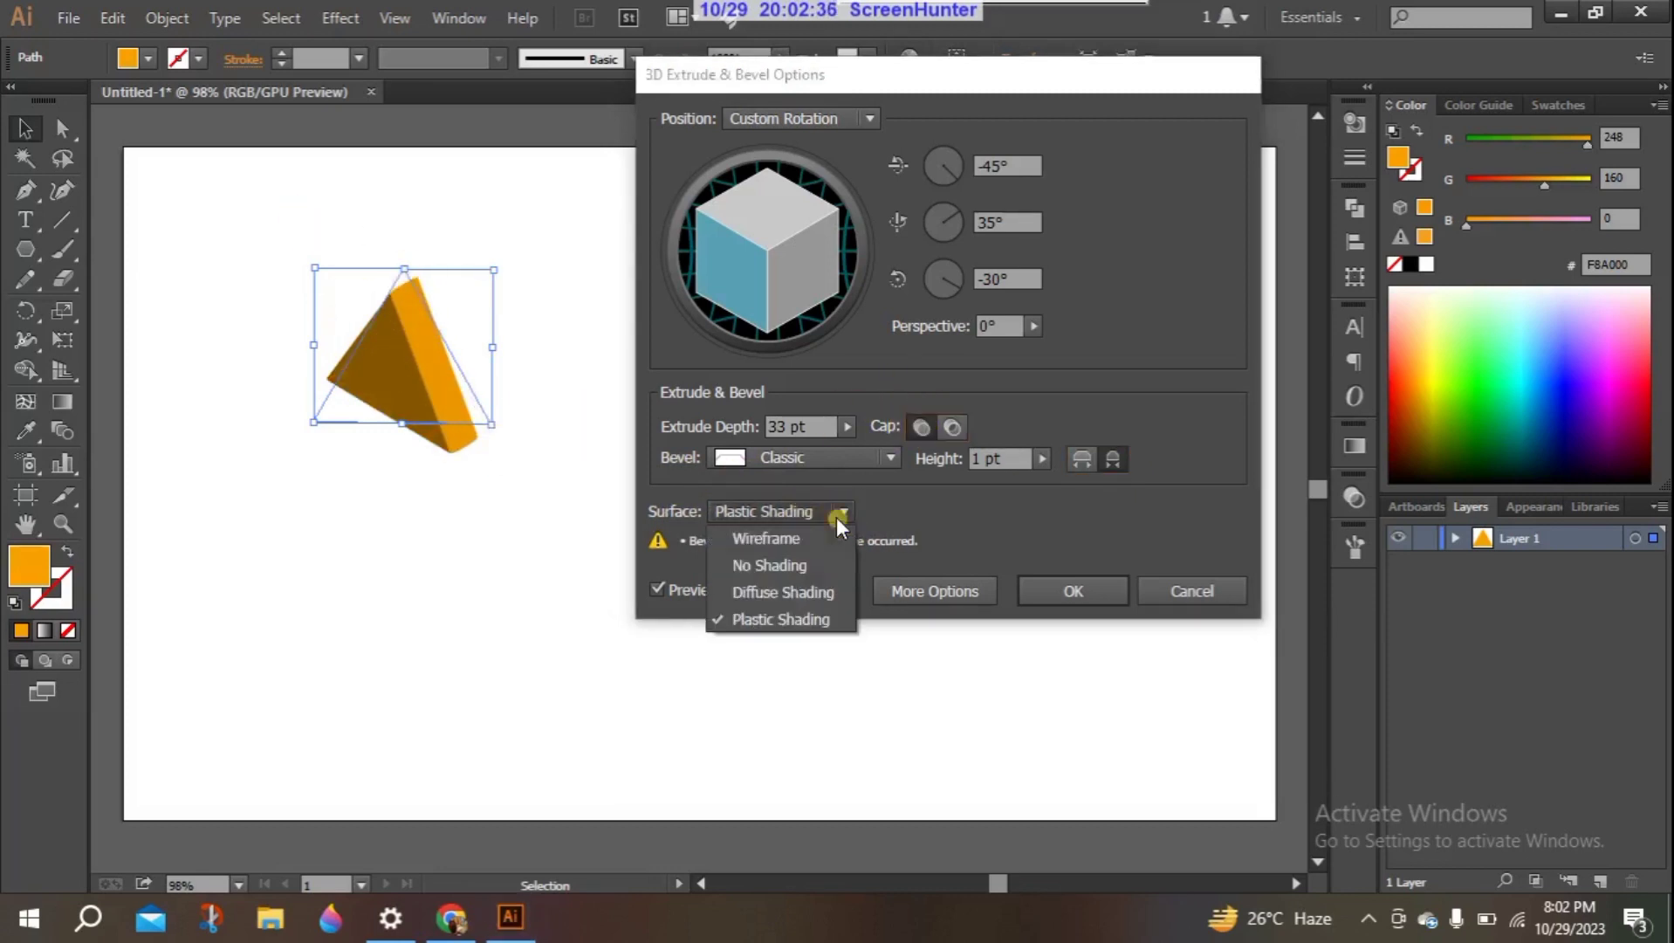
{"action": "left_click", "coordinate": [805, 537]}
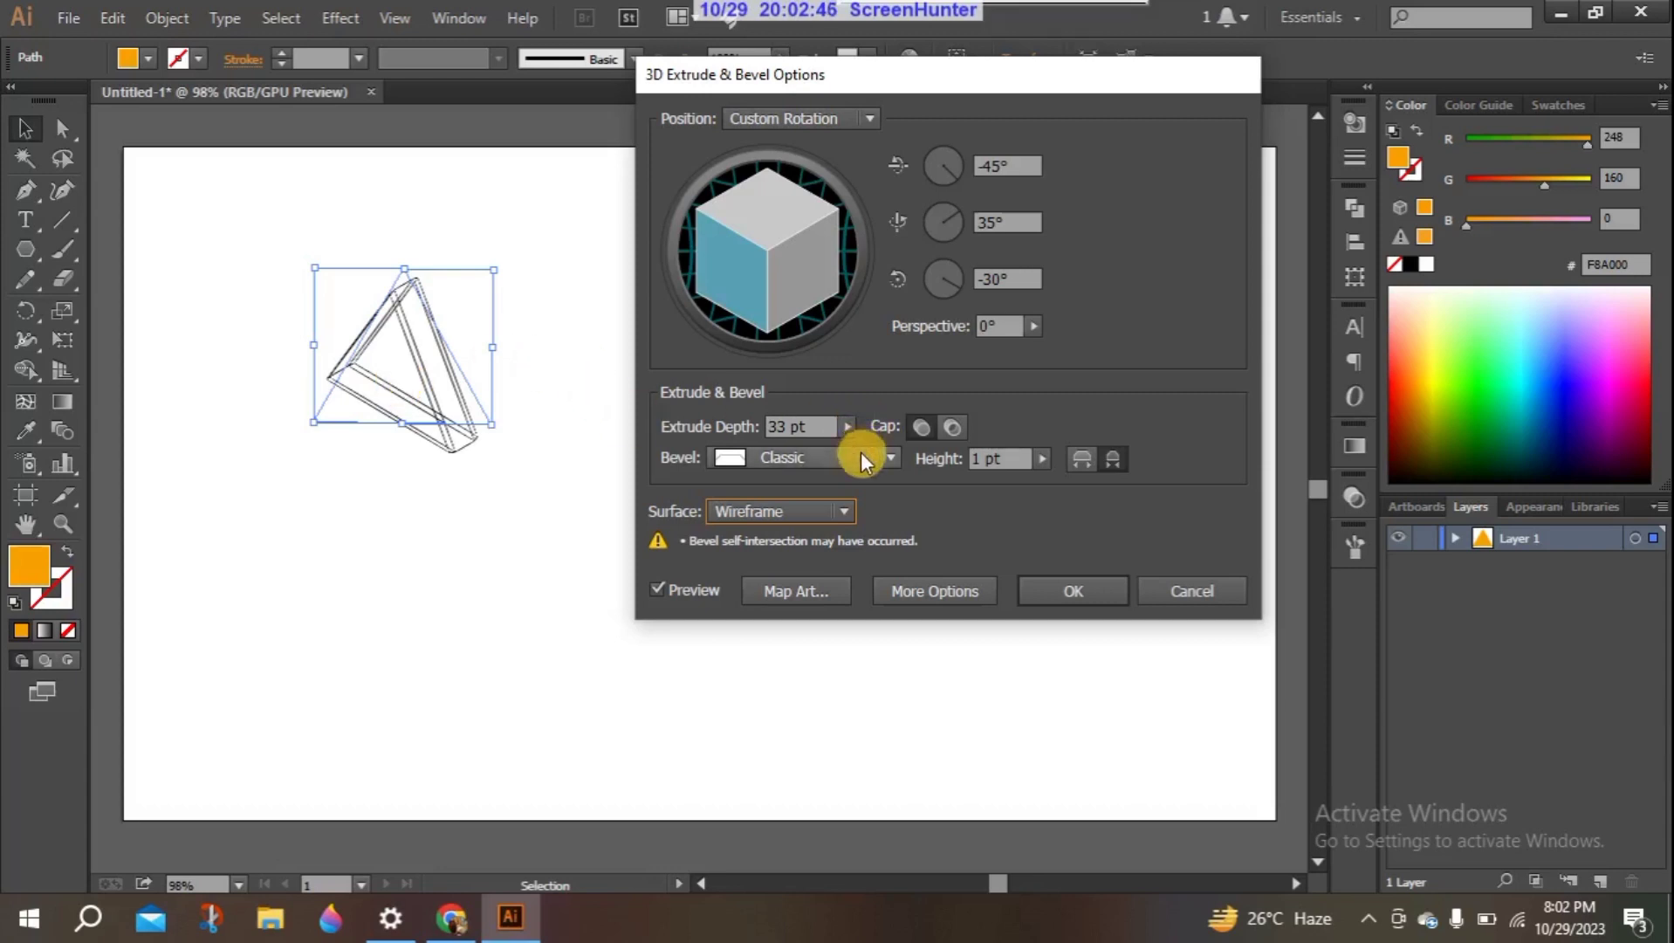
{"action": "left_click", "coordinate": [844, 506]}
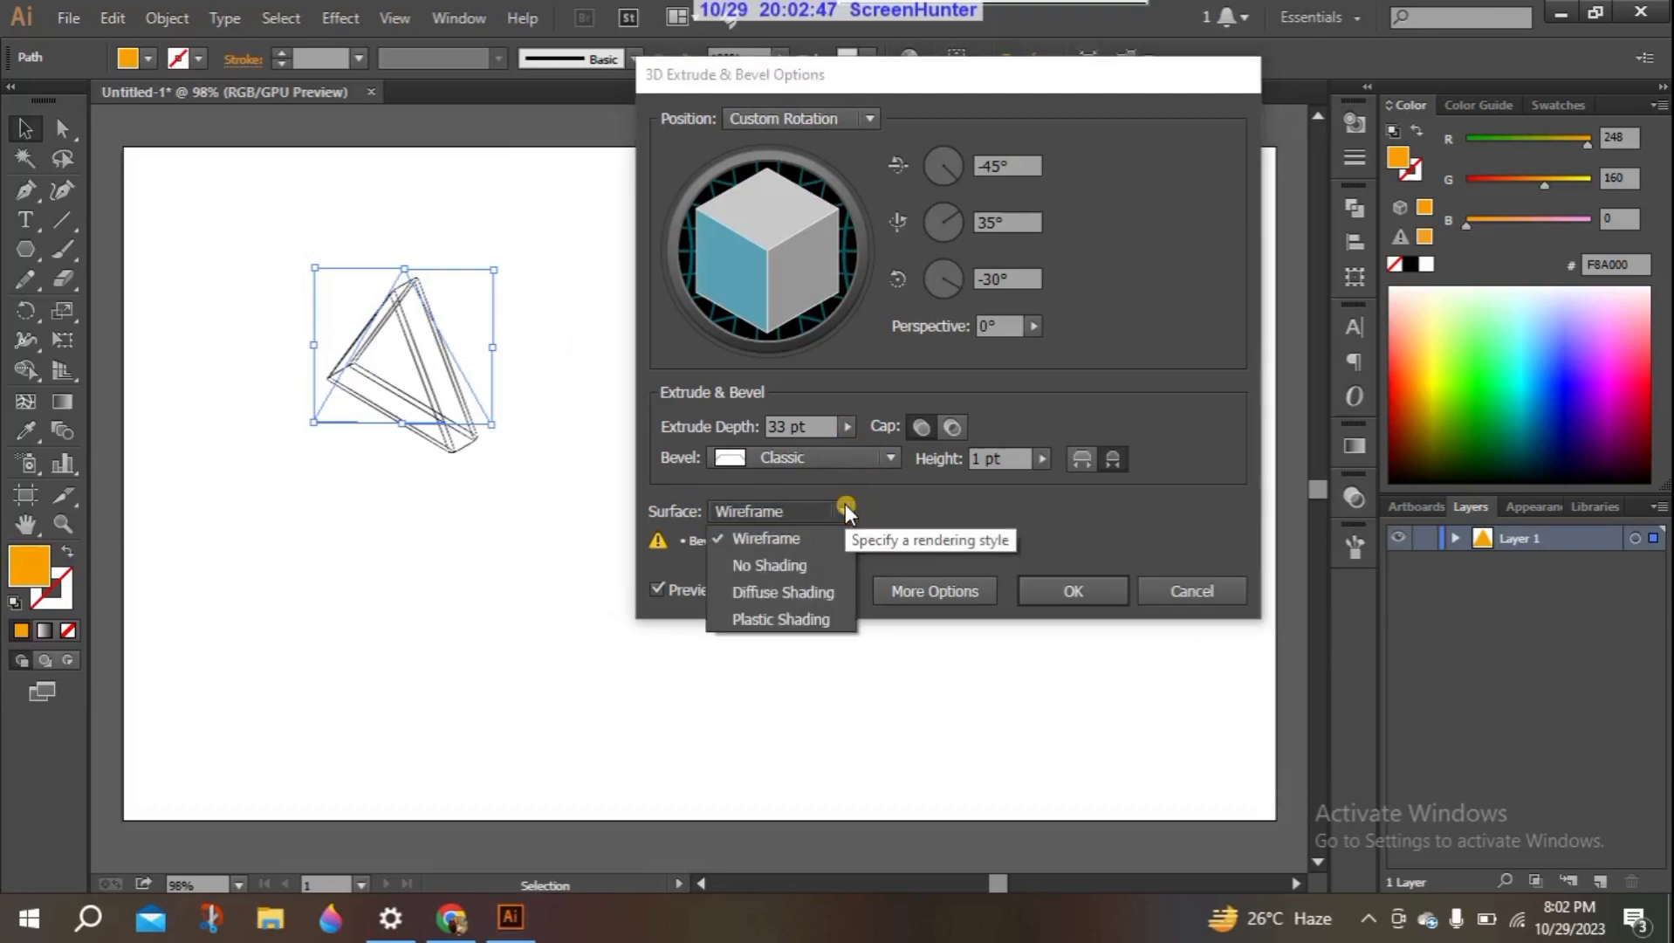
{"action": "left_click", "coordinate": [798, 568]}
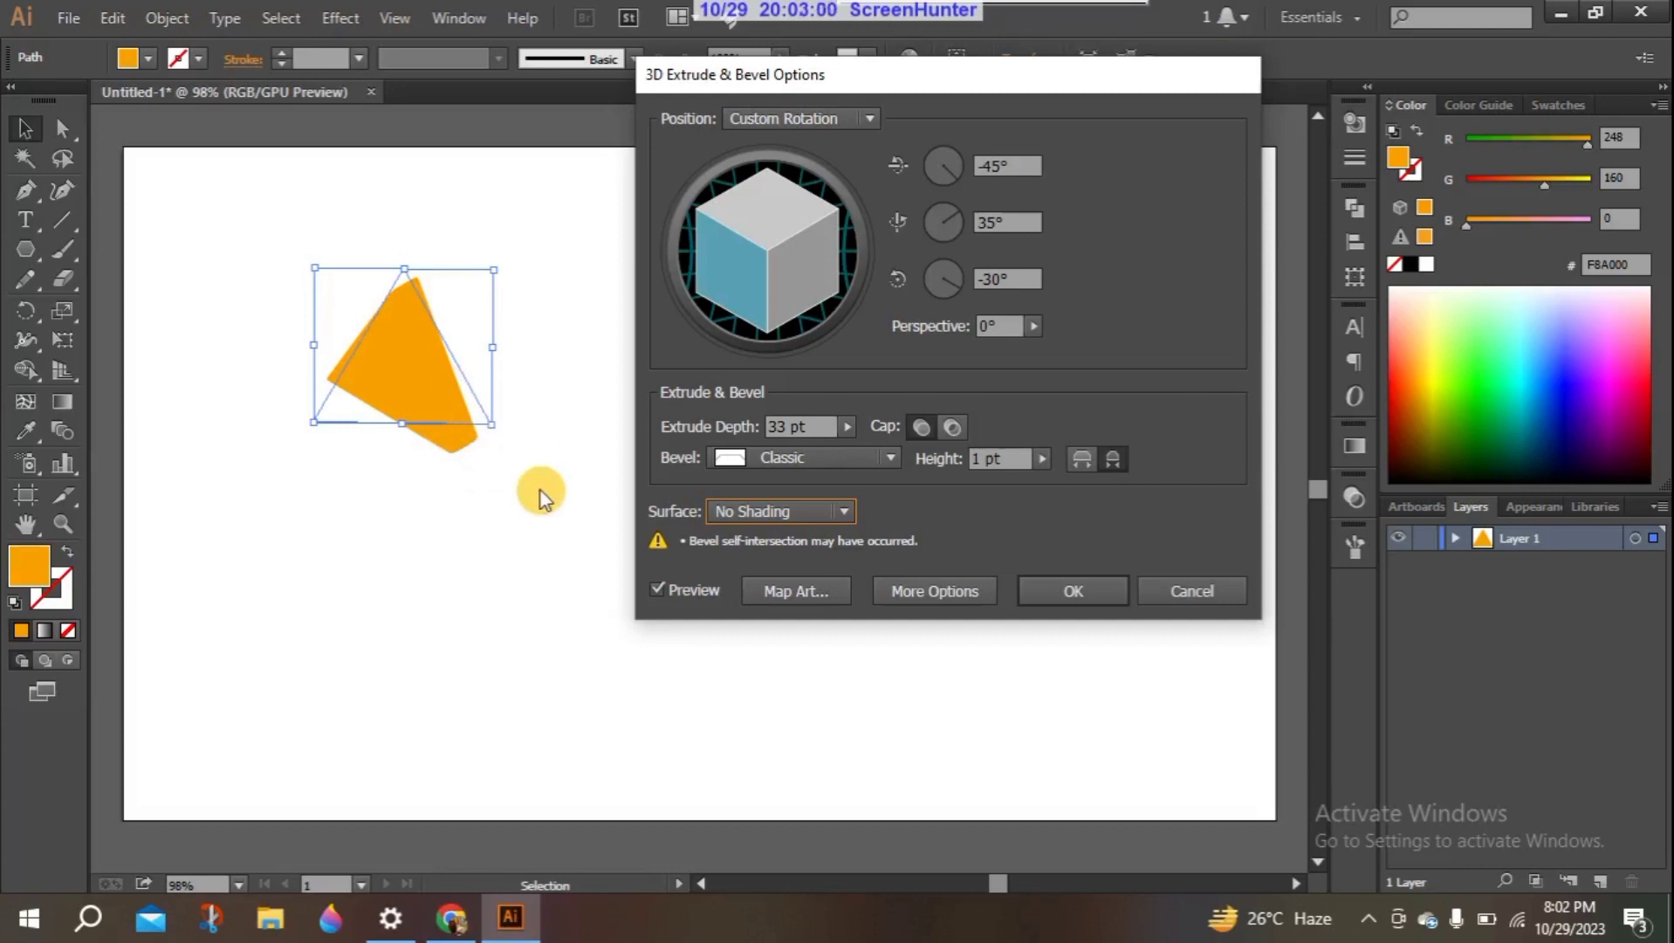
{"action": "left_click", "coordinate": [851, 514]}
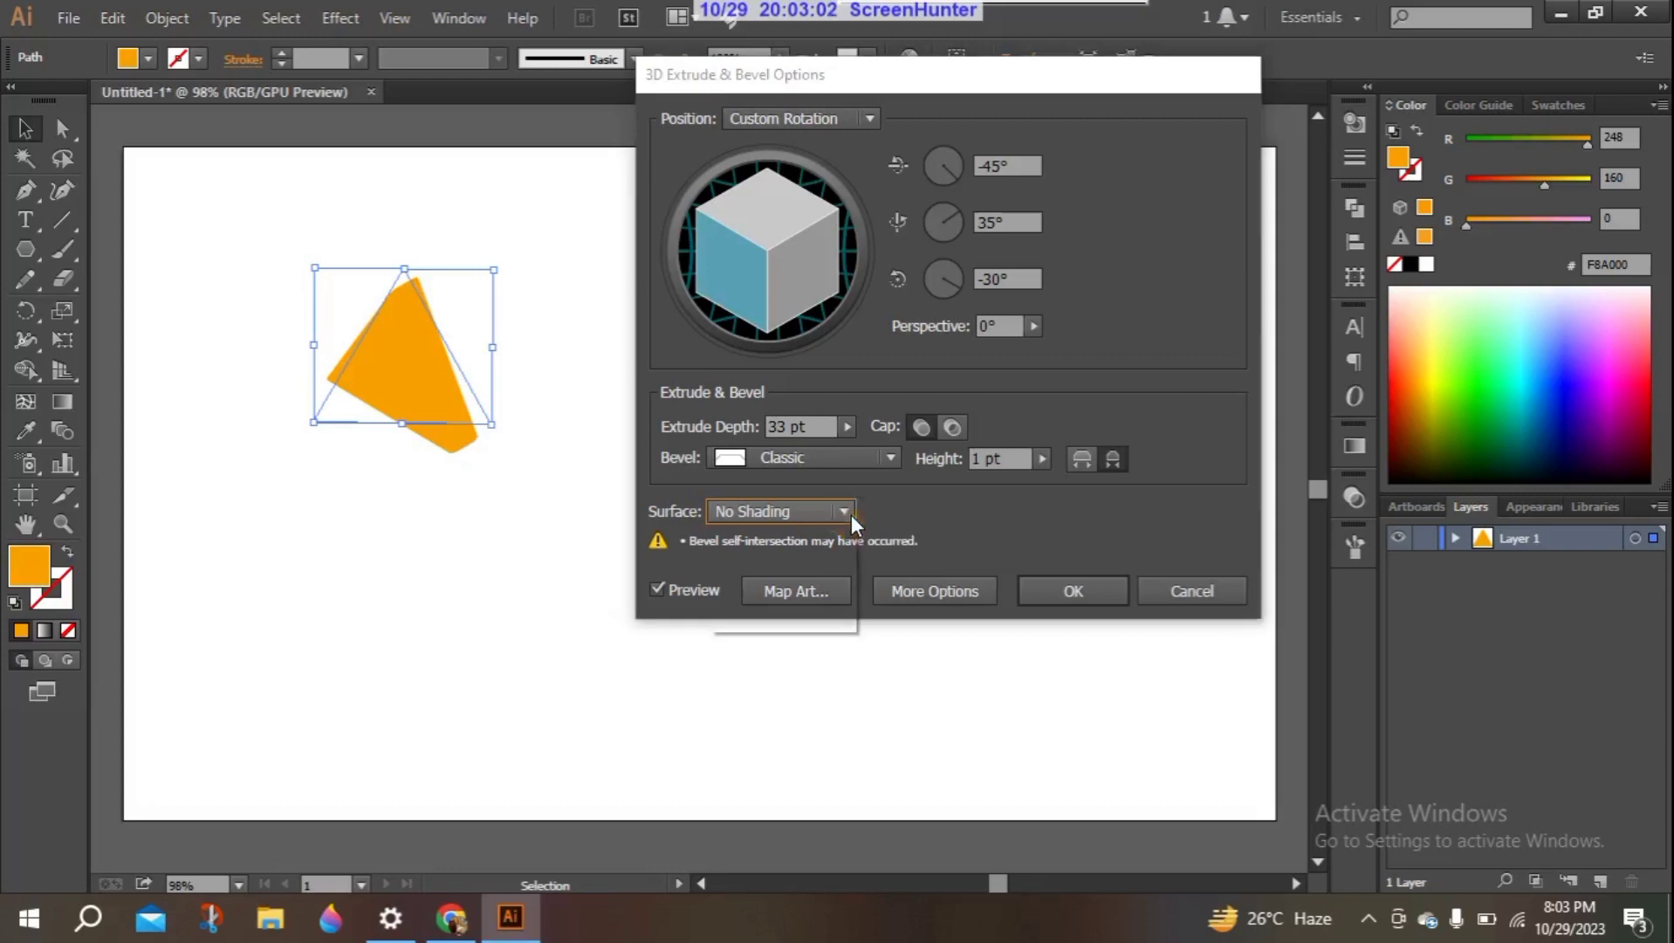
{"action": "left_click", "coordinate": [784, 599]}
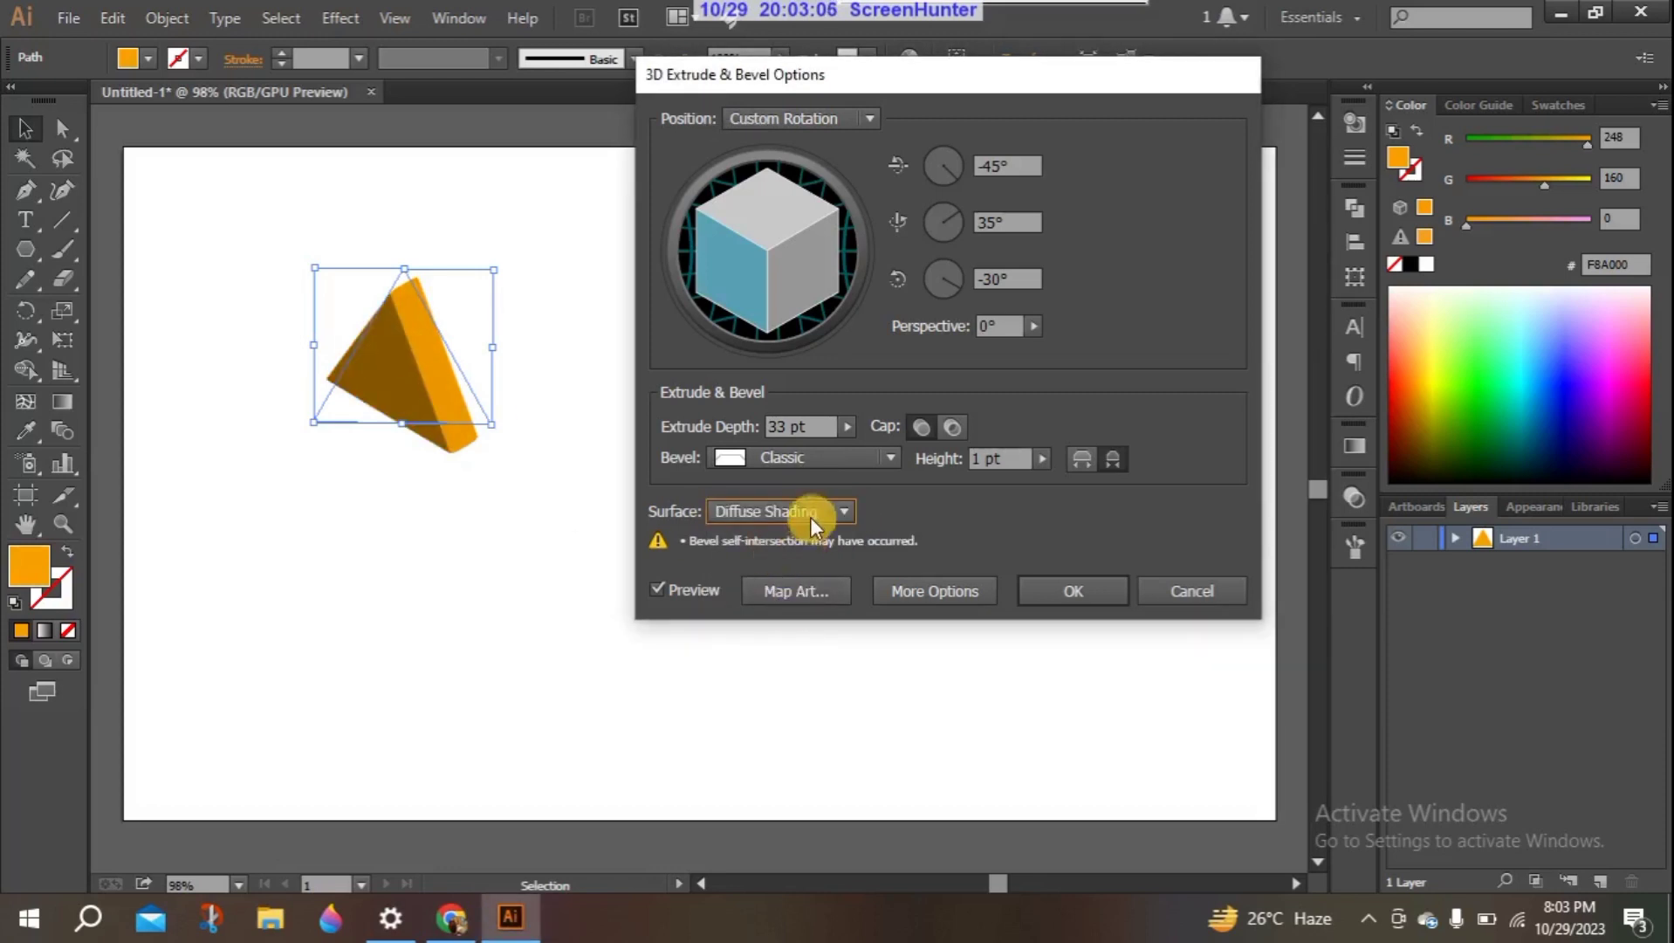
- Compare Plastic Shading with Diffuse Shading on the extruded triangle and settle on Plastic Shading for the surface
{"action": "left_click", "coordinate": [843, 511]}
{"action": "left_click", "coordinate": [784, 625]}
{"action": "left_click", "coordinate": [846, 510]}
{"action": "left_click", "coordinate": [758, 597]}
{"action": "left_click", "coordinate": [847, 507]}
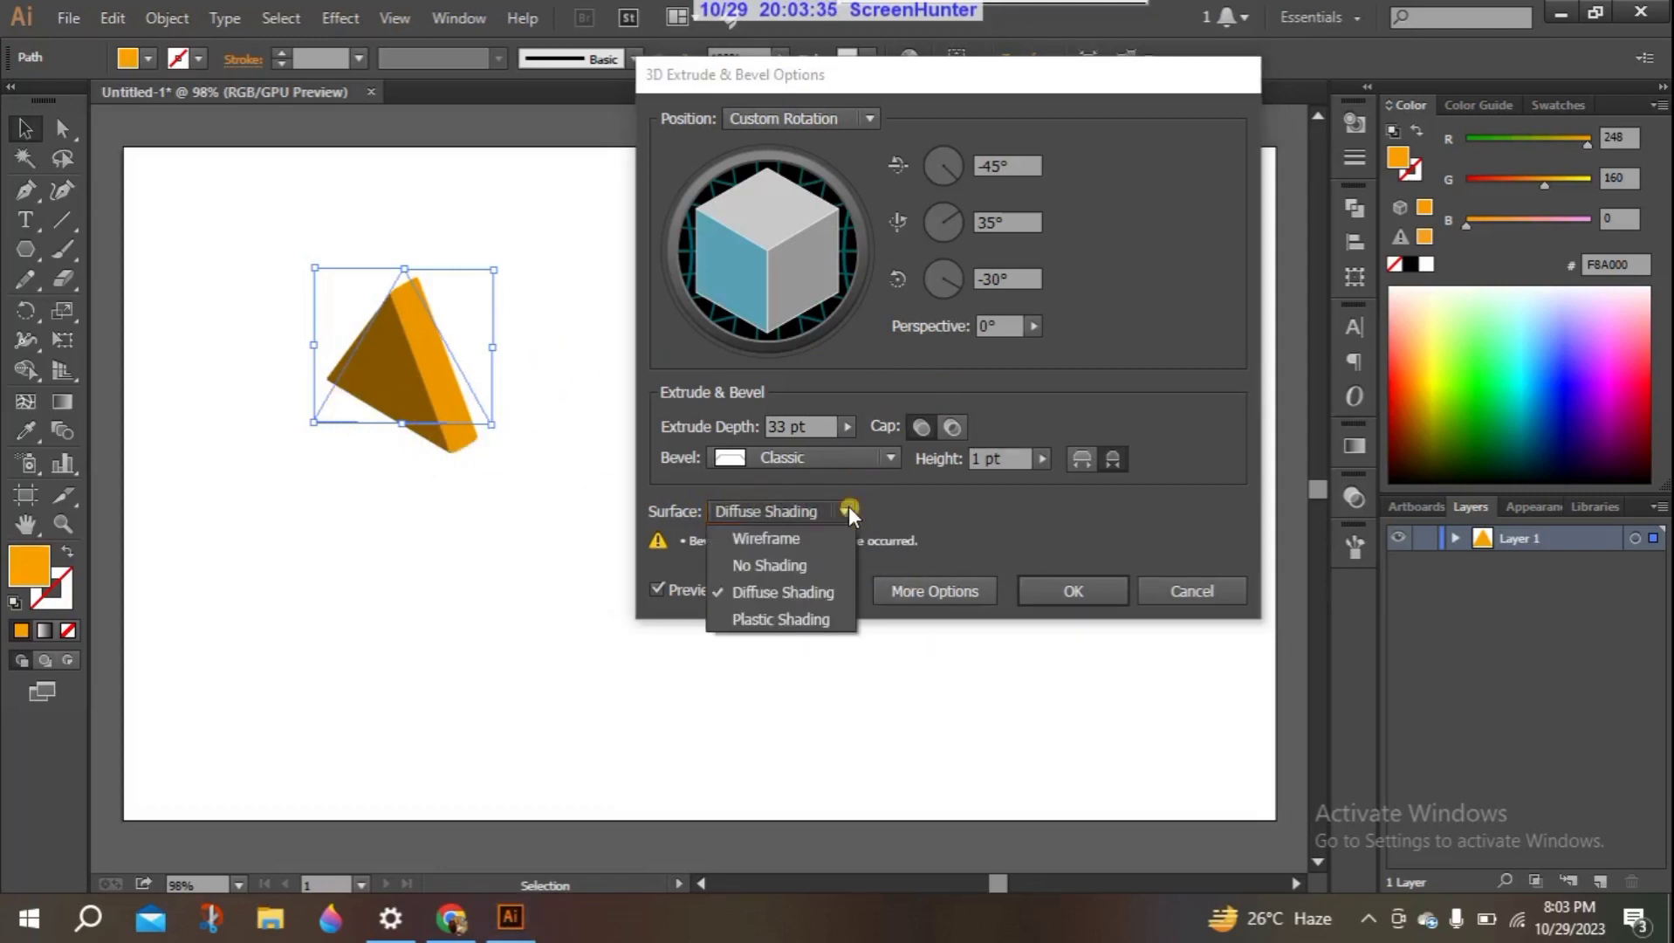
{"action": "left_click", "coordinate": [776, 621]}
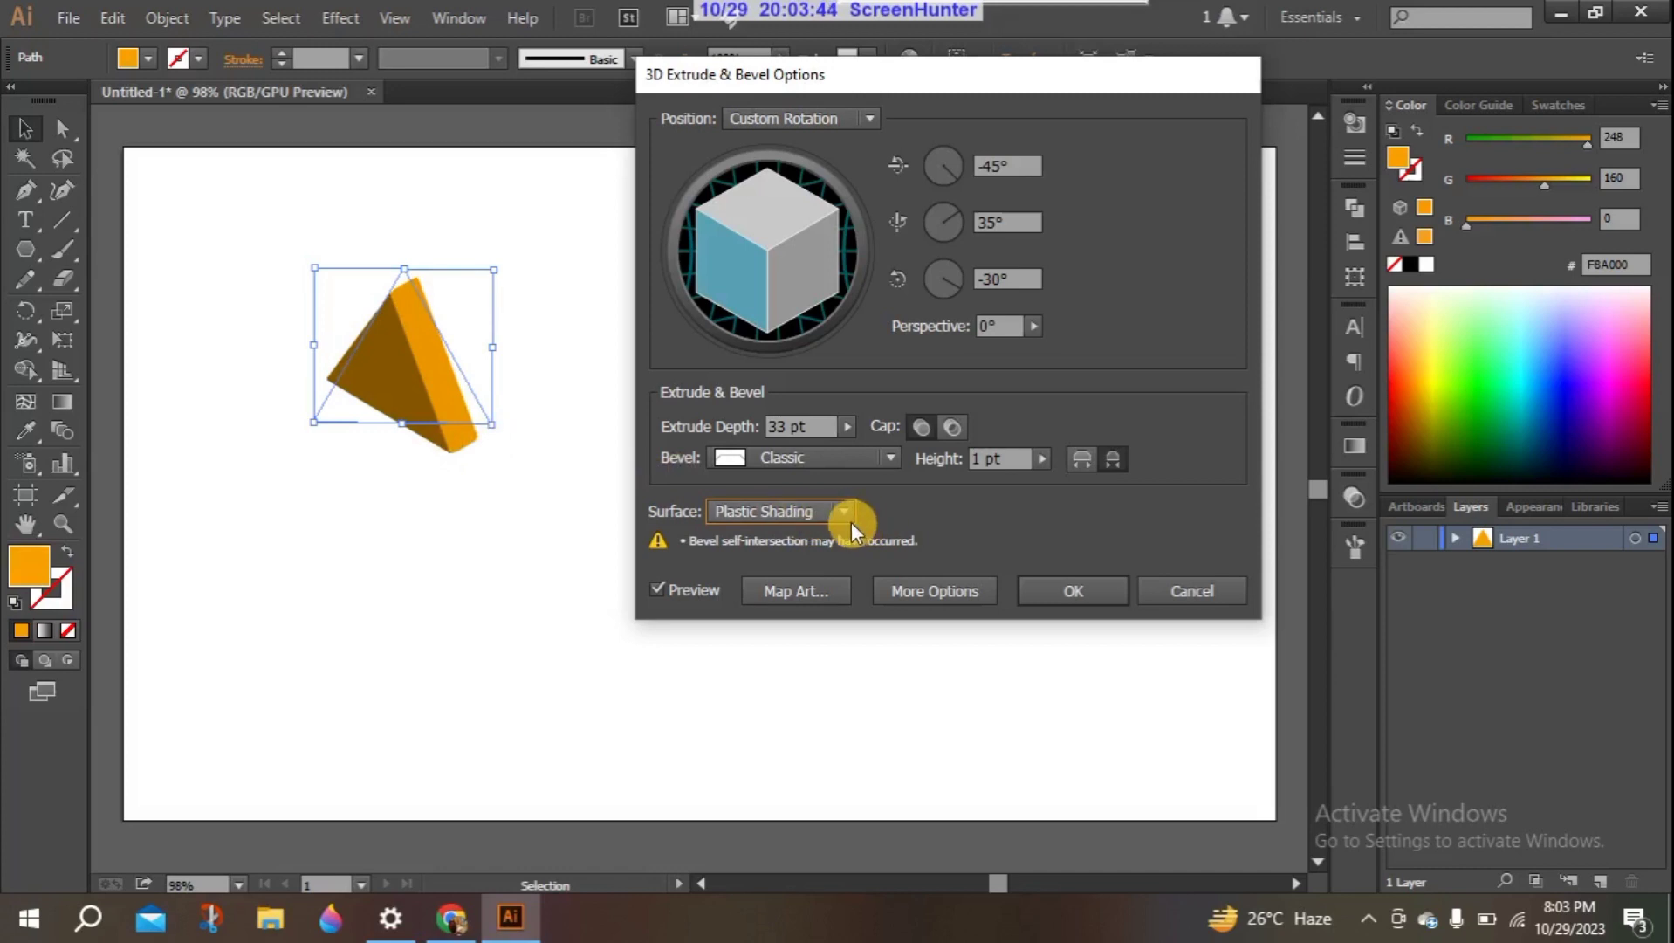
- Open the Map Art settings for the triangle and examine the list of available symbols without choosing one
{"action": "left_click_drag", "start_coordinate": [991, 71], "coordinate": [927, 15]}
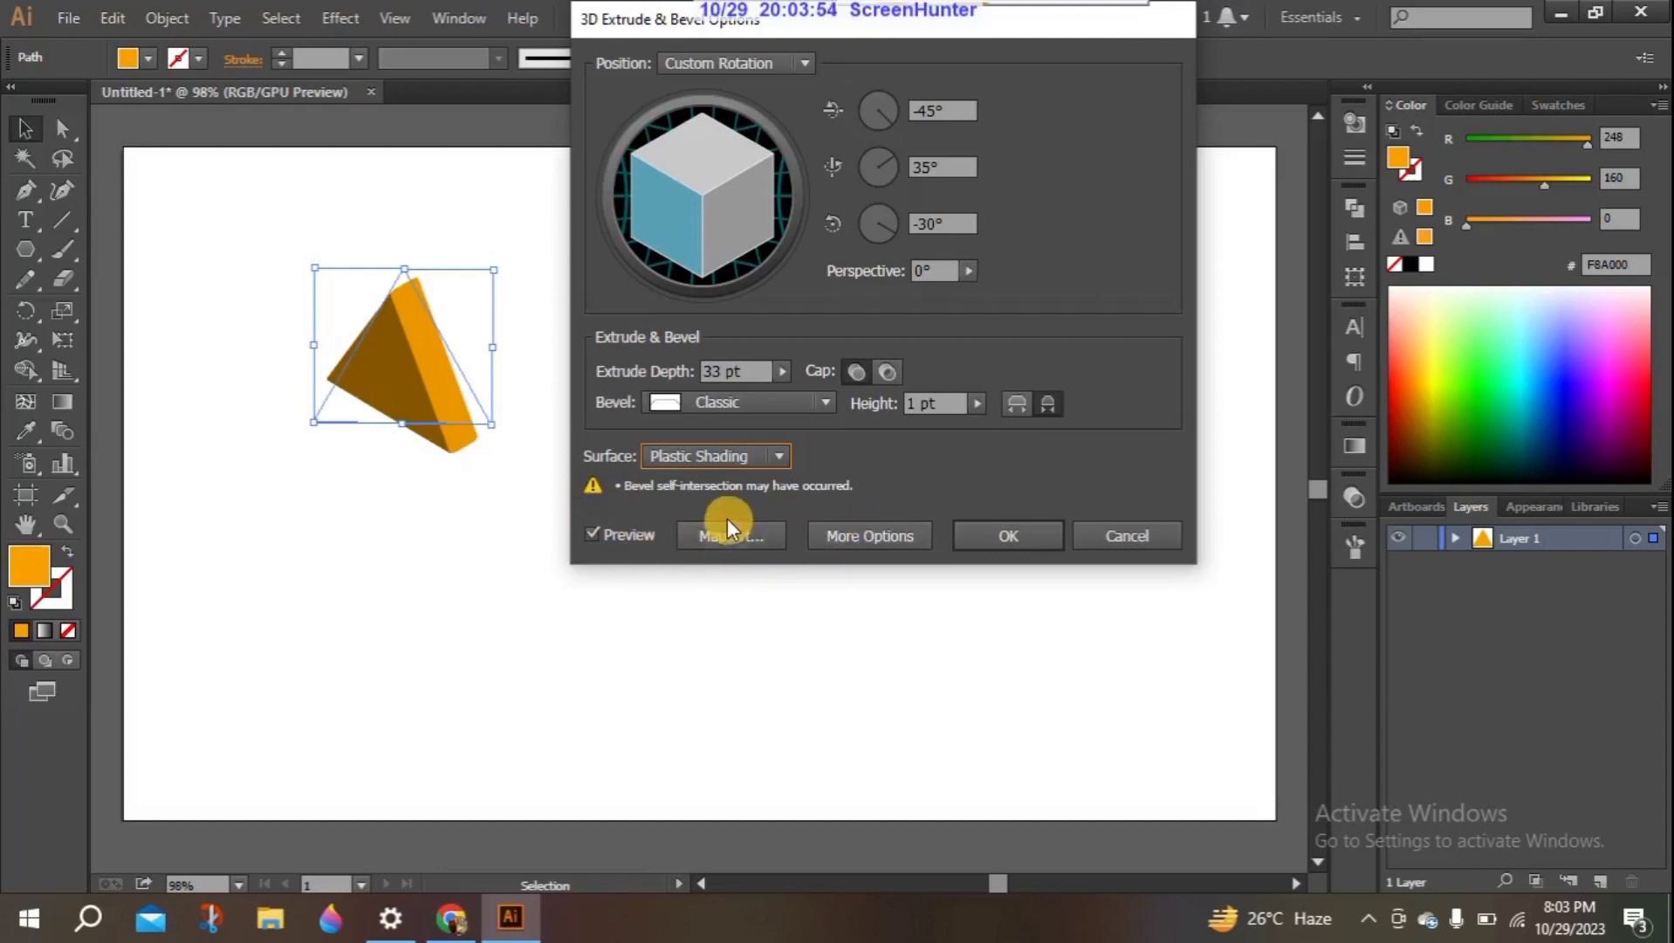
{"action": "left_click", "coordinate": [740, 540]}
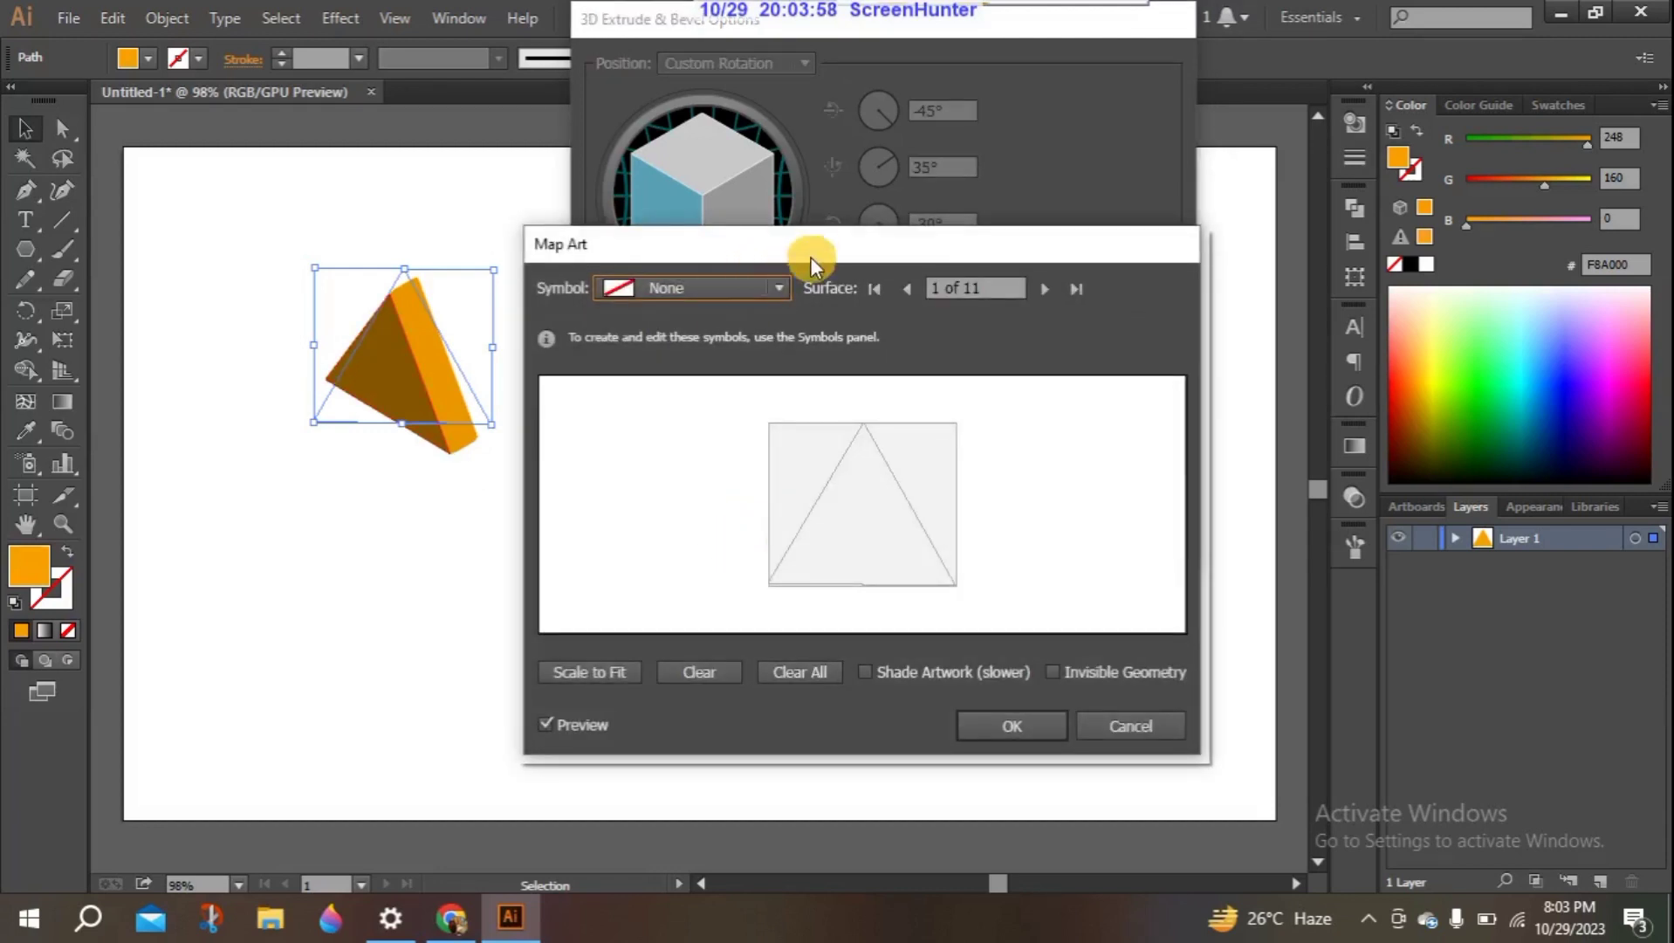
{"action": "left_click_drag", "start_coordinate": [813, 249], "coordinate": [980, 158]}
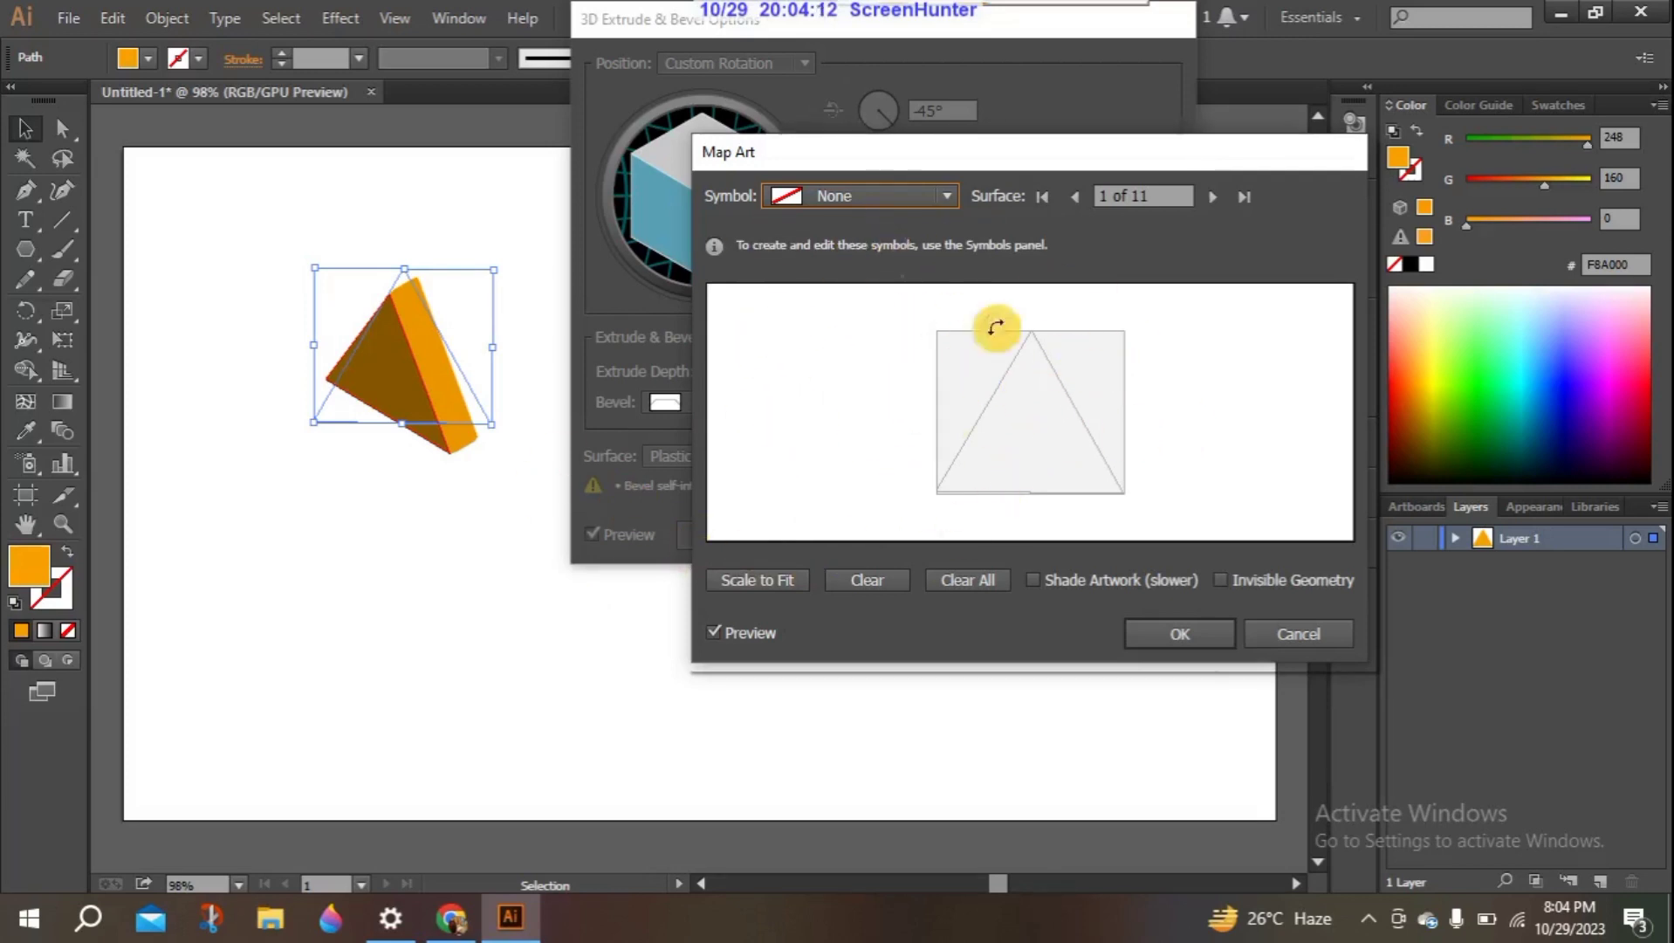
{"action": "left_click", "coordinate": [953, 193]}
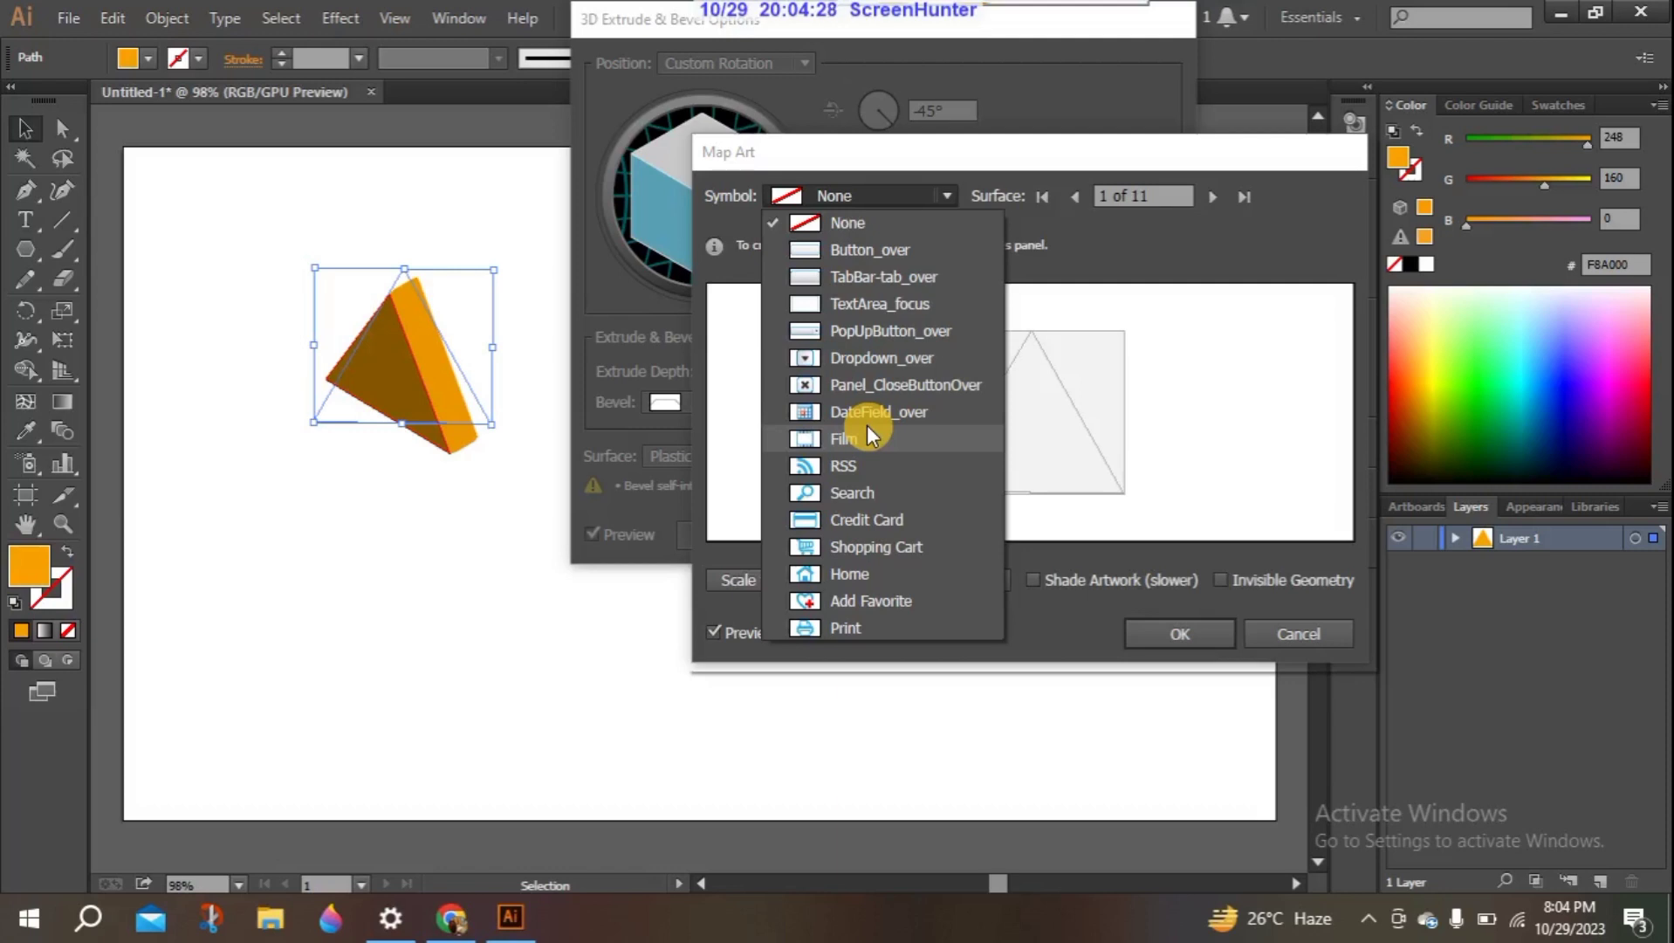
{"action": "left_click", "coordinate": [1241, 424]}
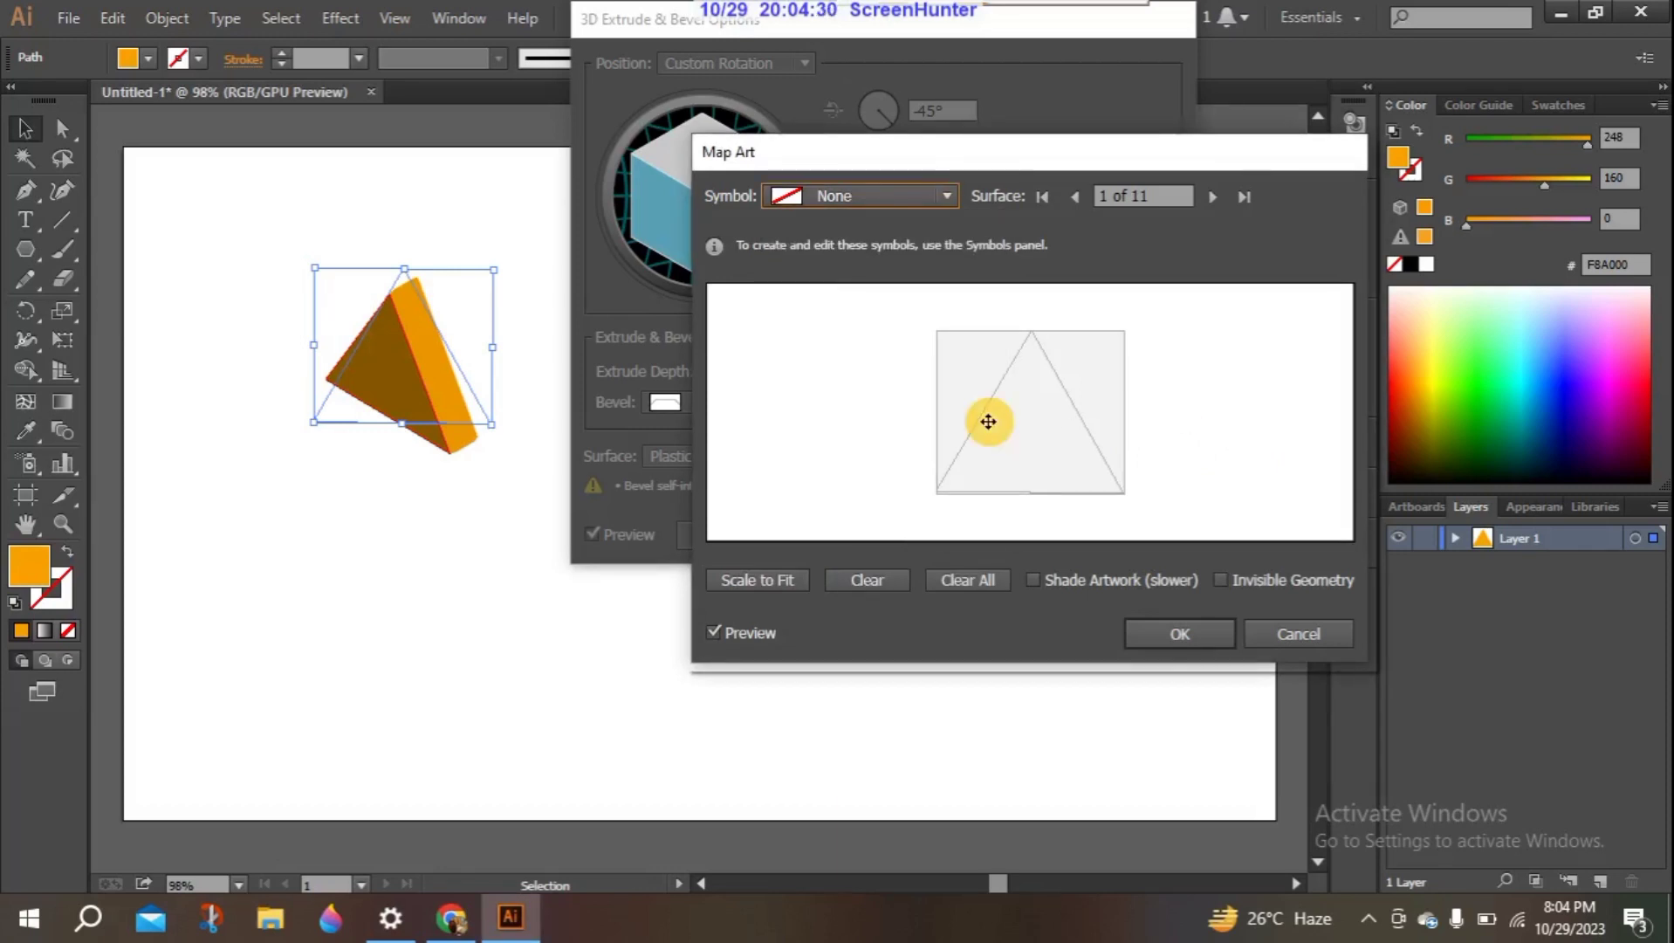
{"action": "left_click", "coordinate": [948, 198]}
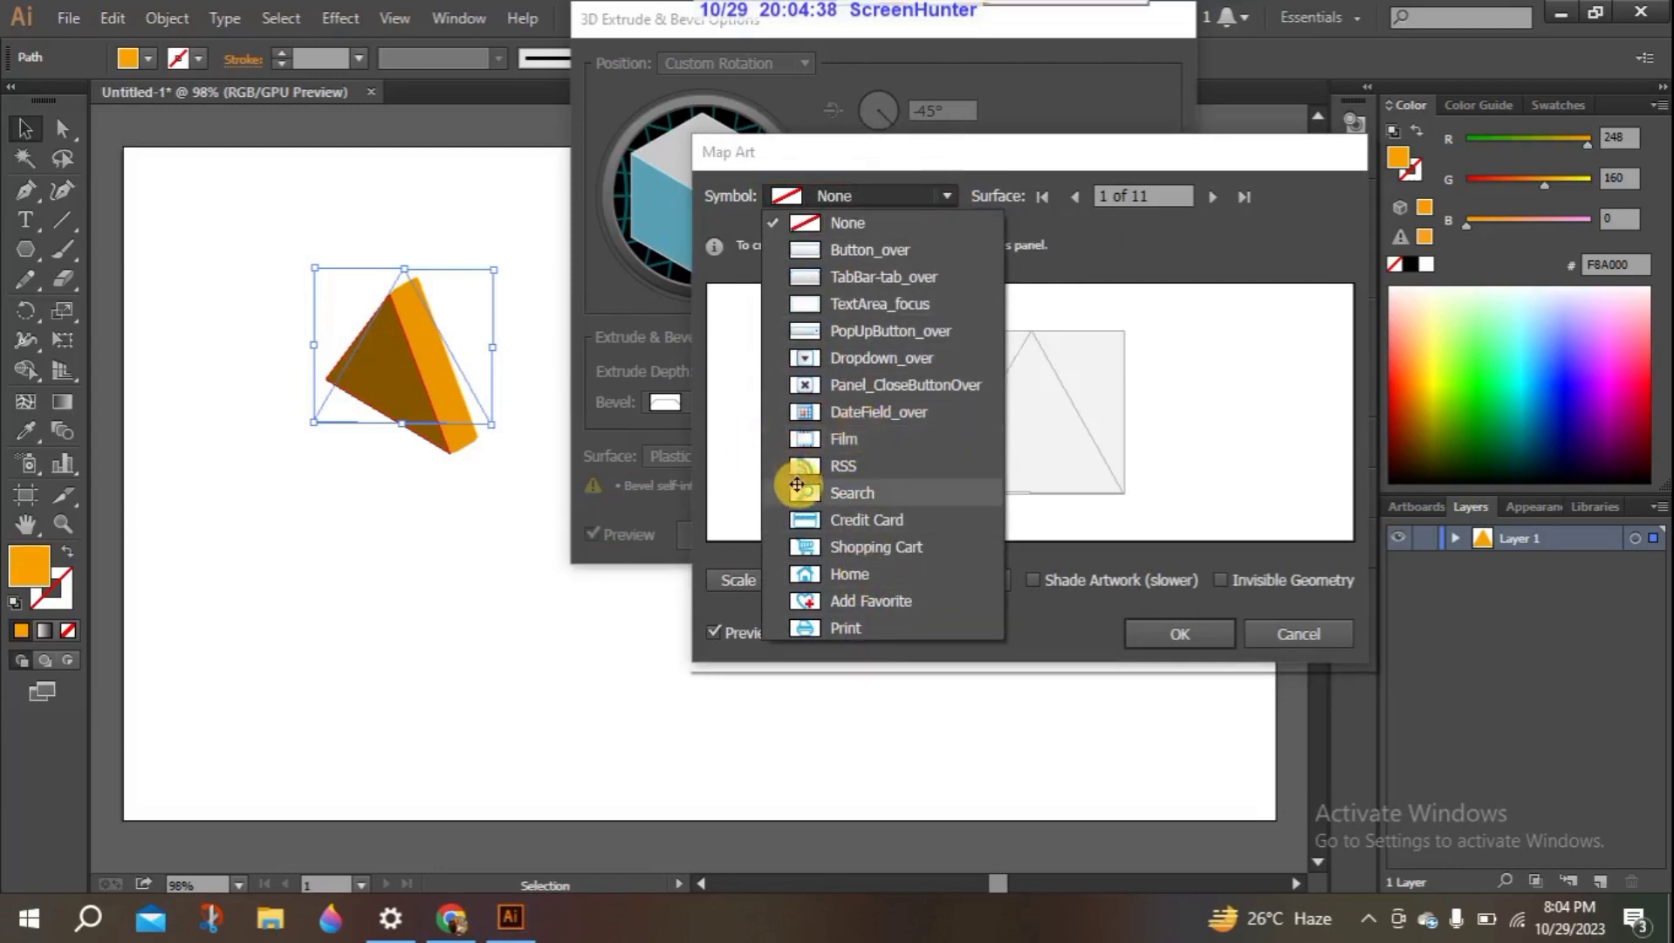
{"action": "left_click", "coordinate": [749, 405]}
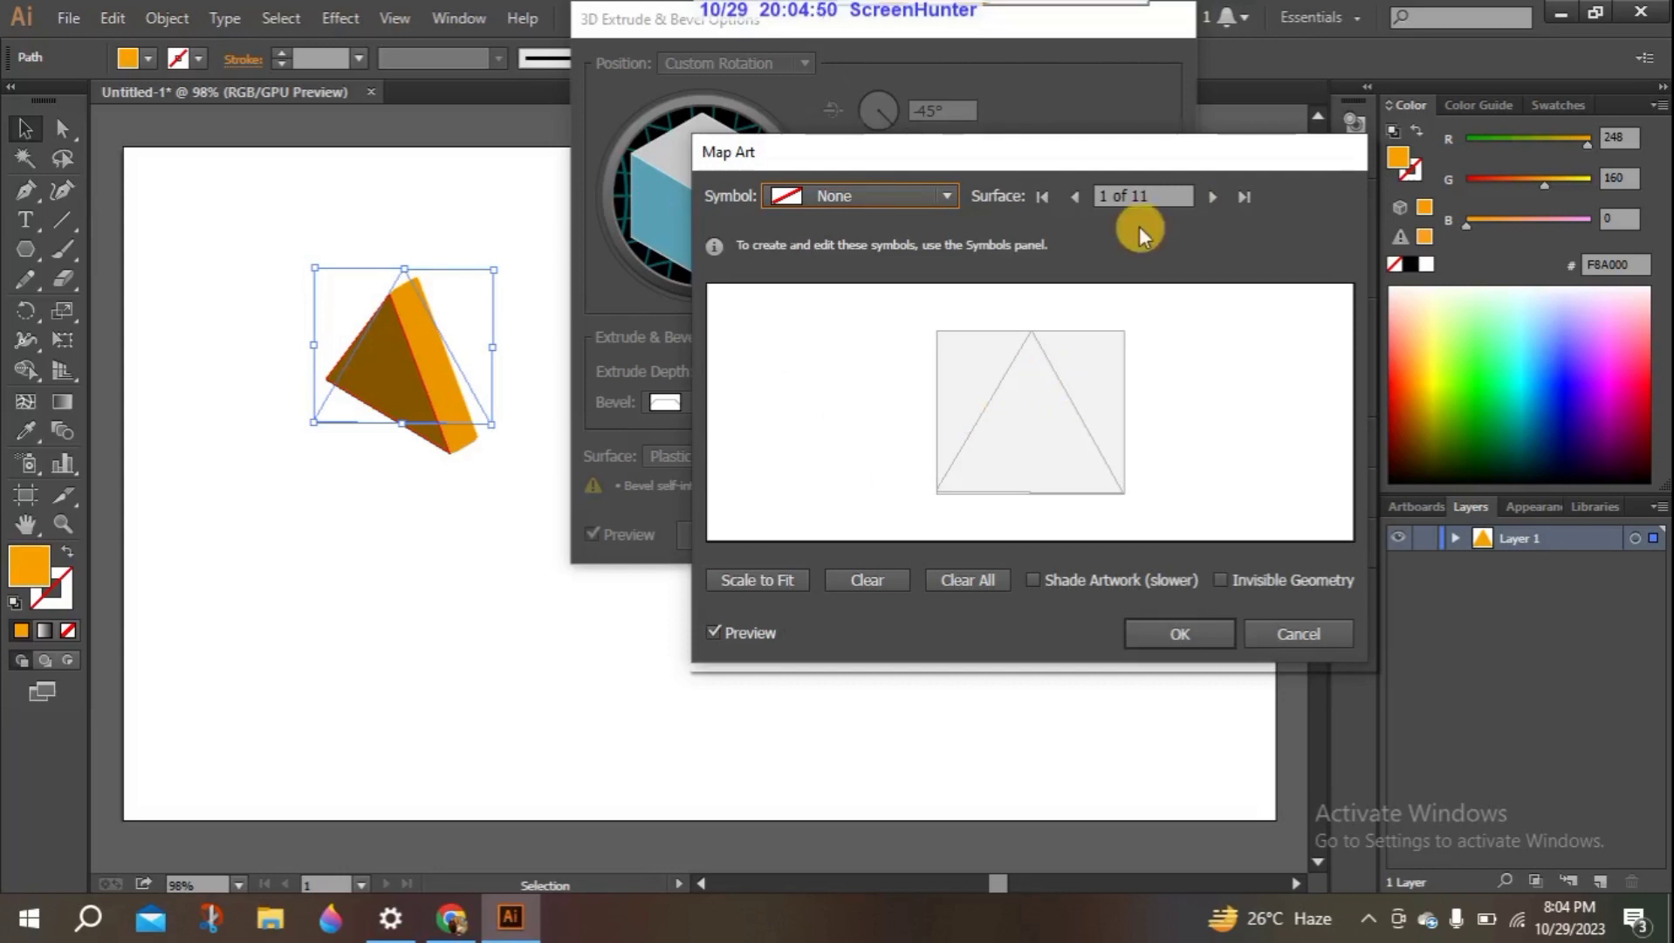
- Go through the triangle's mappable surfaces up to surface 9 and return to surface 6, the wide side face
{"action": "left_click", "coordinate": [1205, 204]}
{"action": "left_click", "coordinate": [1205, 204]}
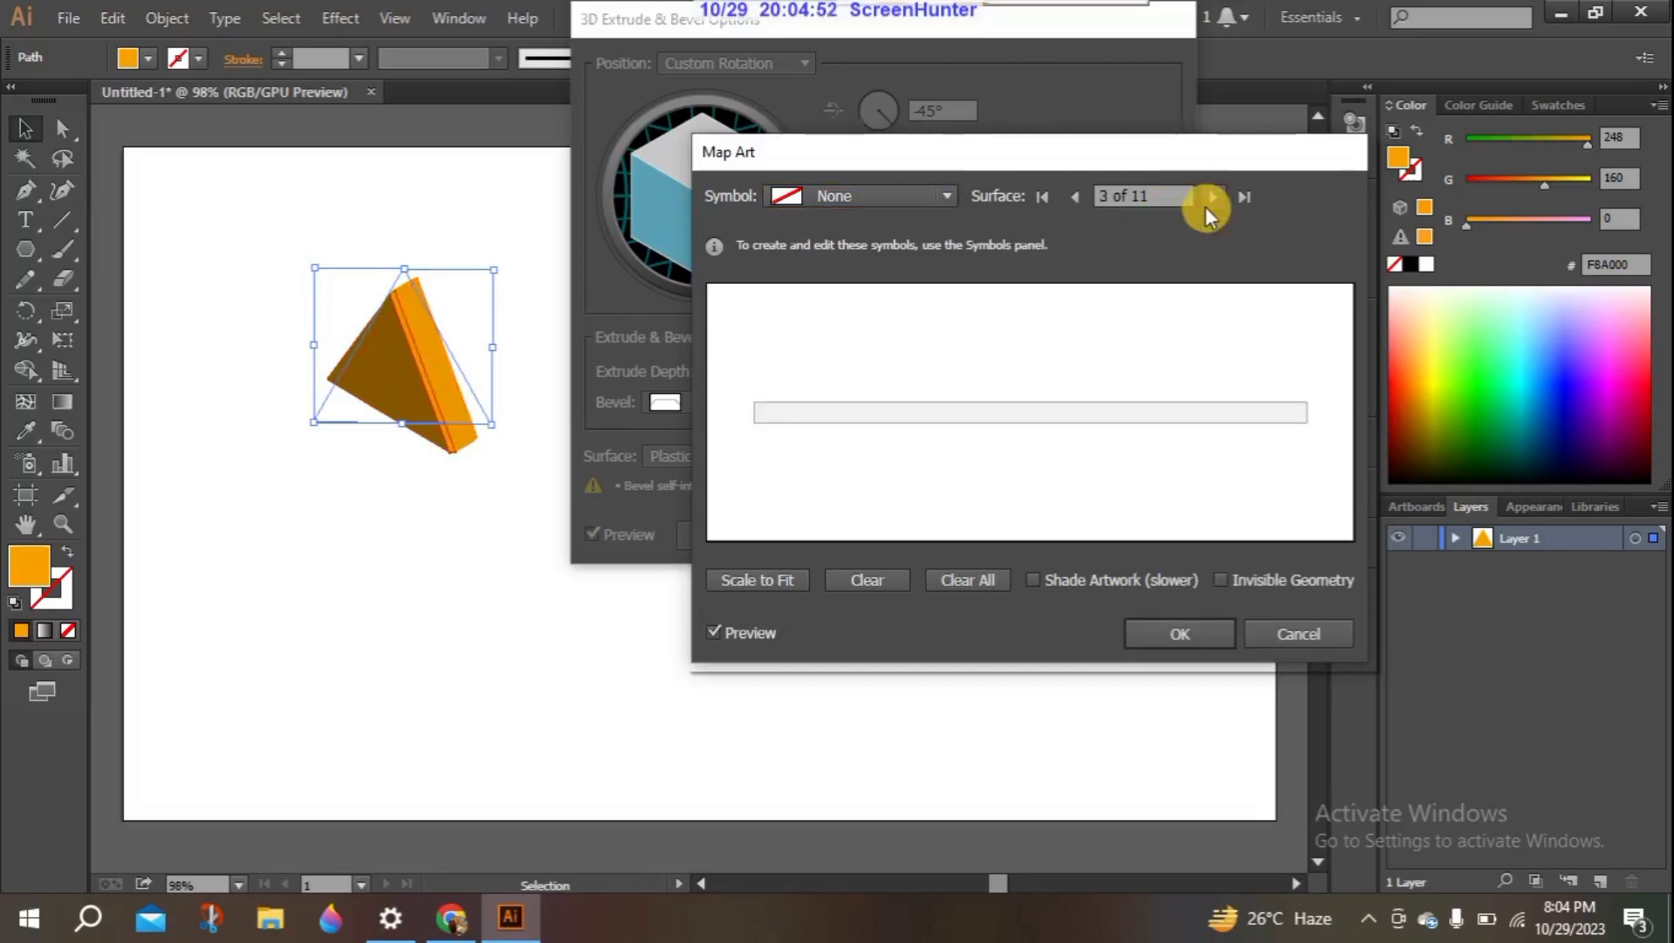
{"action": "left_click", "coordinate": [1205, 204]}
{"action": "left_click", "coordinate": [1206, 205]}
{"action": "left_click", "coordinate": [1206, 205]}
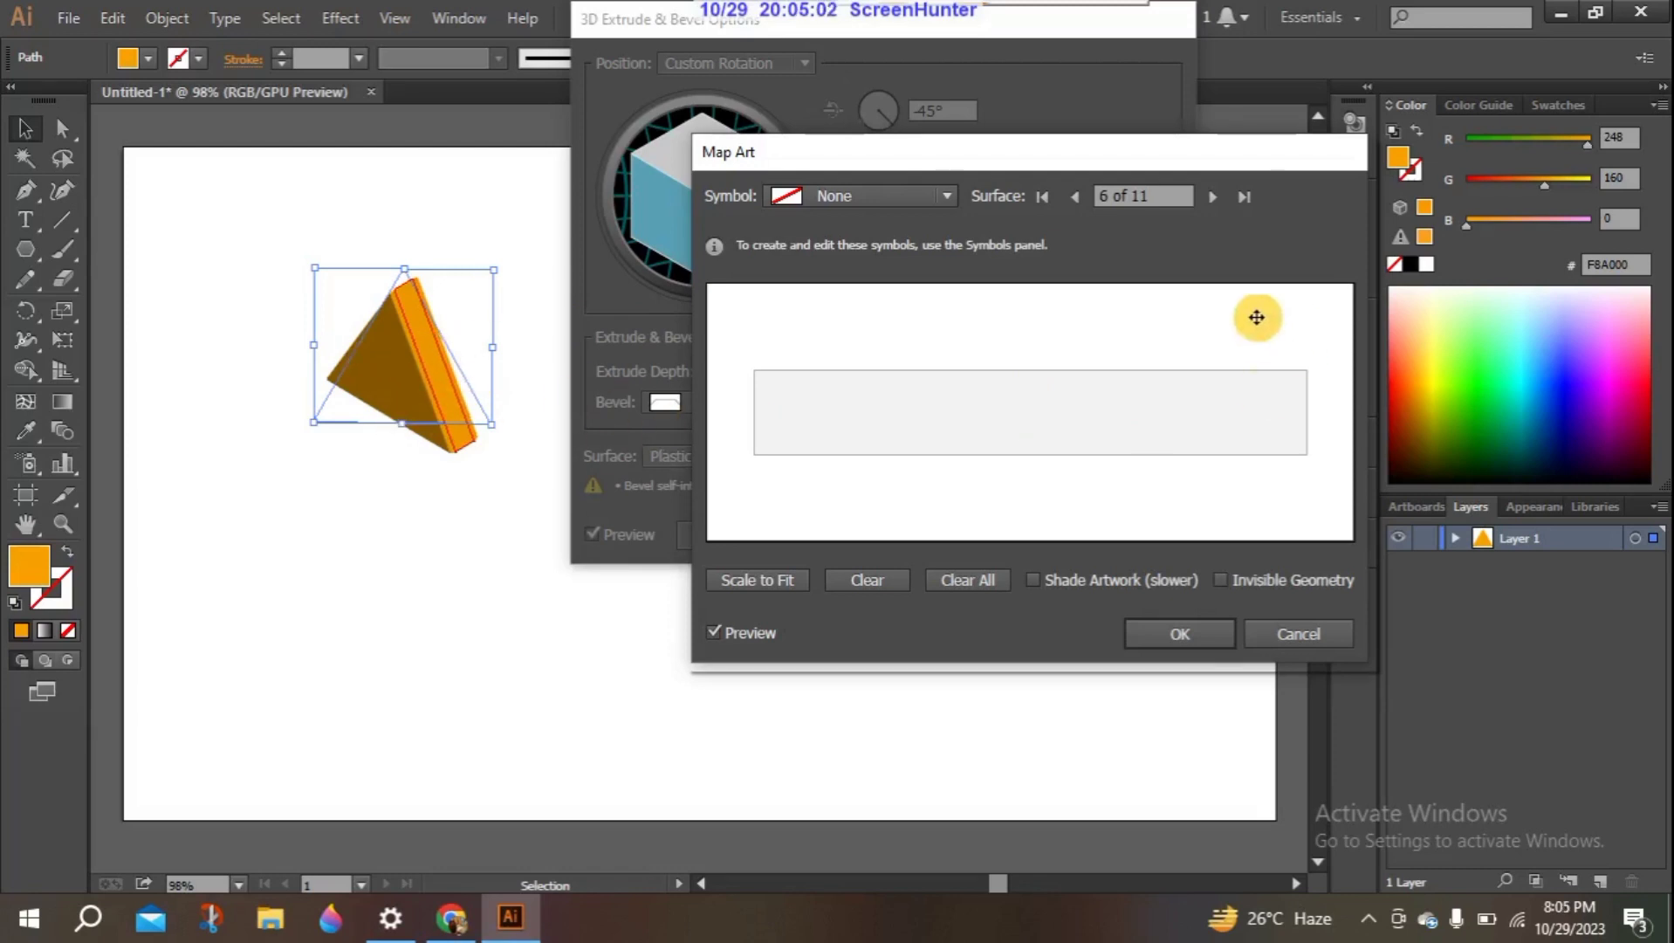
{"action": "left_click", "coordinate": [1212, 204]}
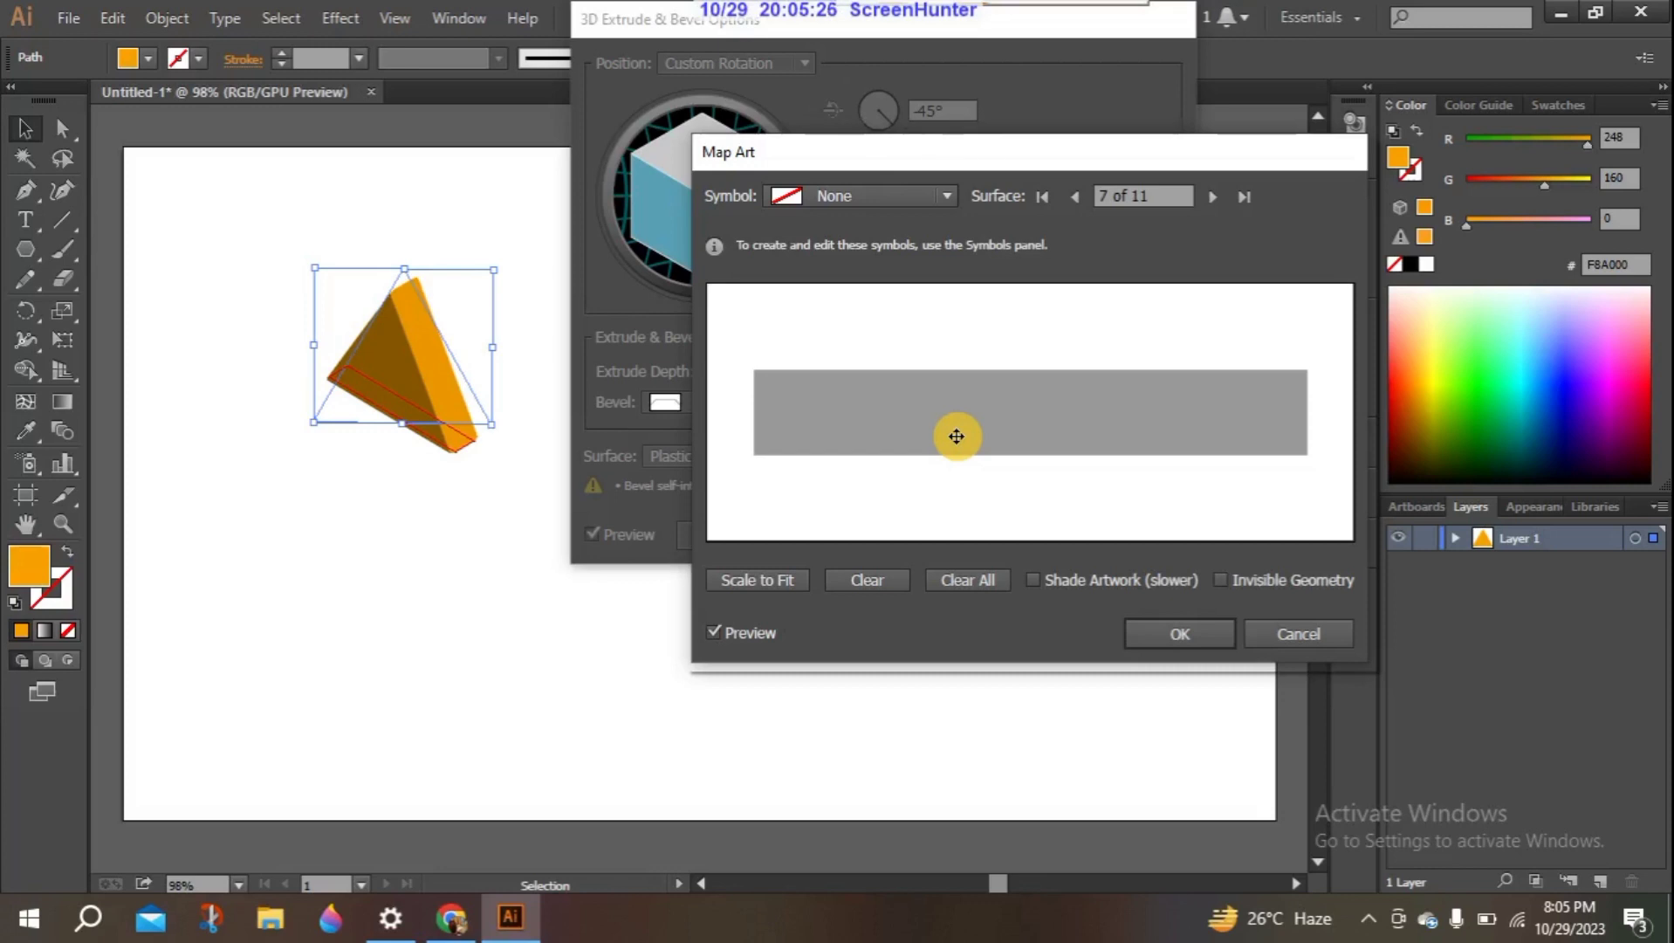
{"action": "left_click", "coordinate": [1212, 197]}
{"action": "left_click", "coordinate": [1212, 197]}
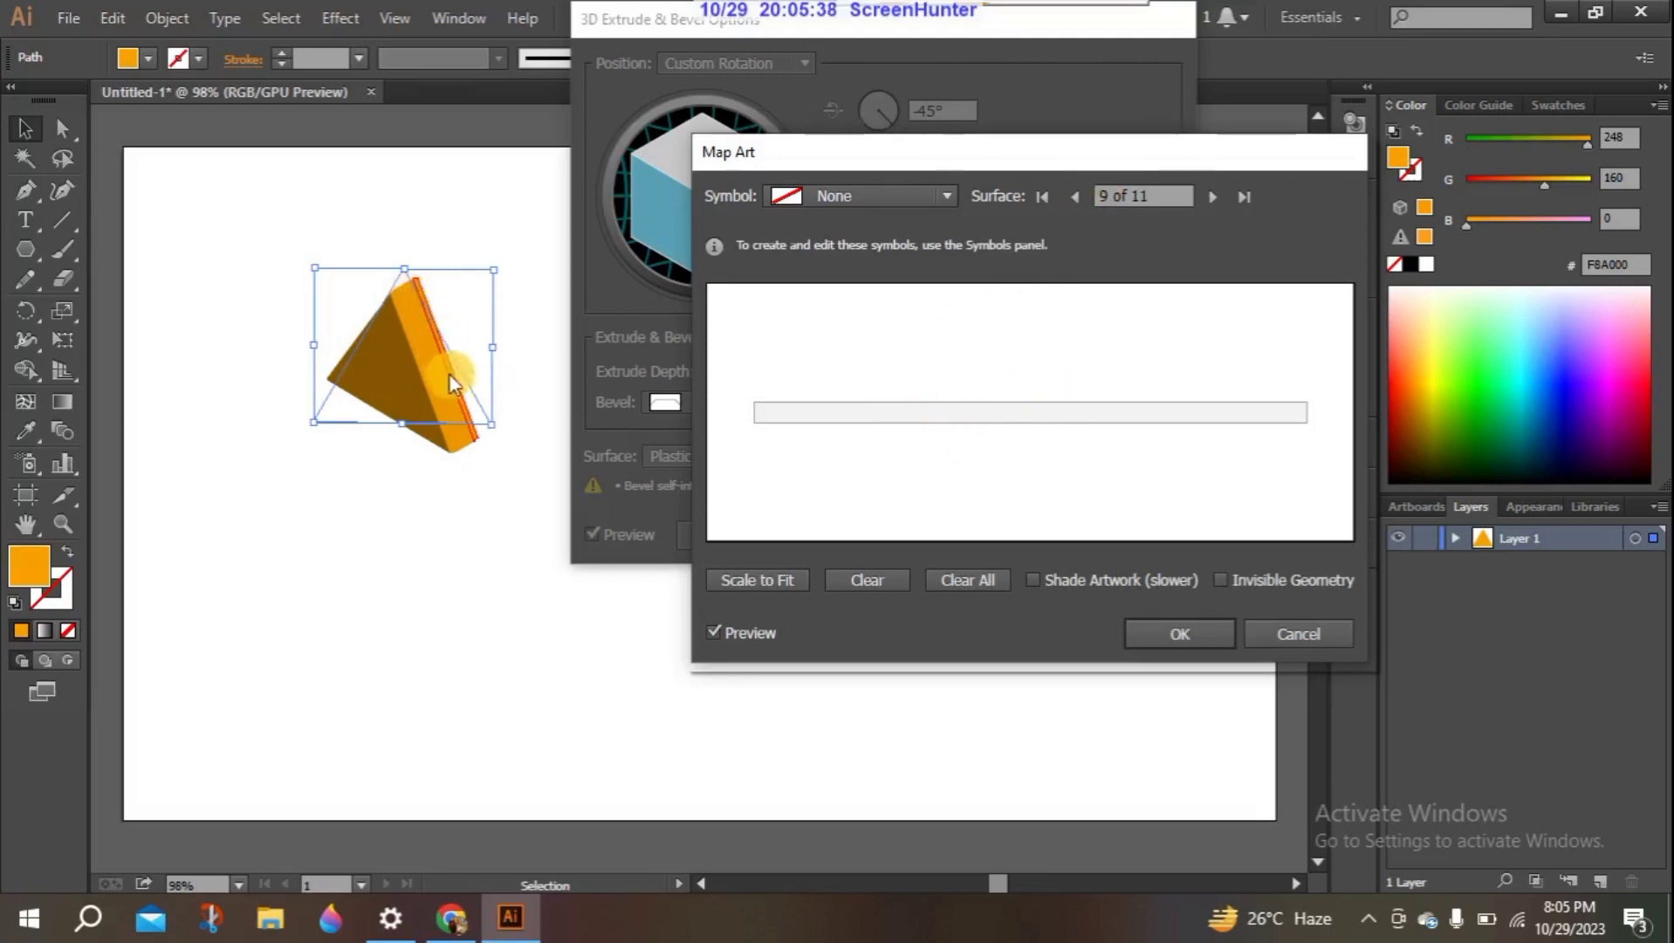
{"action": "left_click", "coordinate": [1075, 197]}
{"action": "left_click", "coordinate": [1075, 197]}
{"action": "left_click", "coordinate": [1075, 198]}
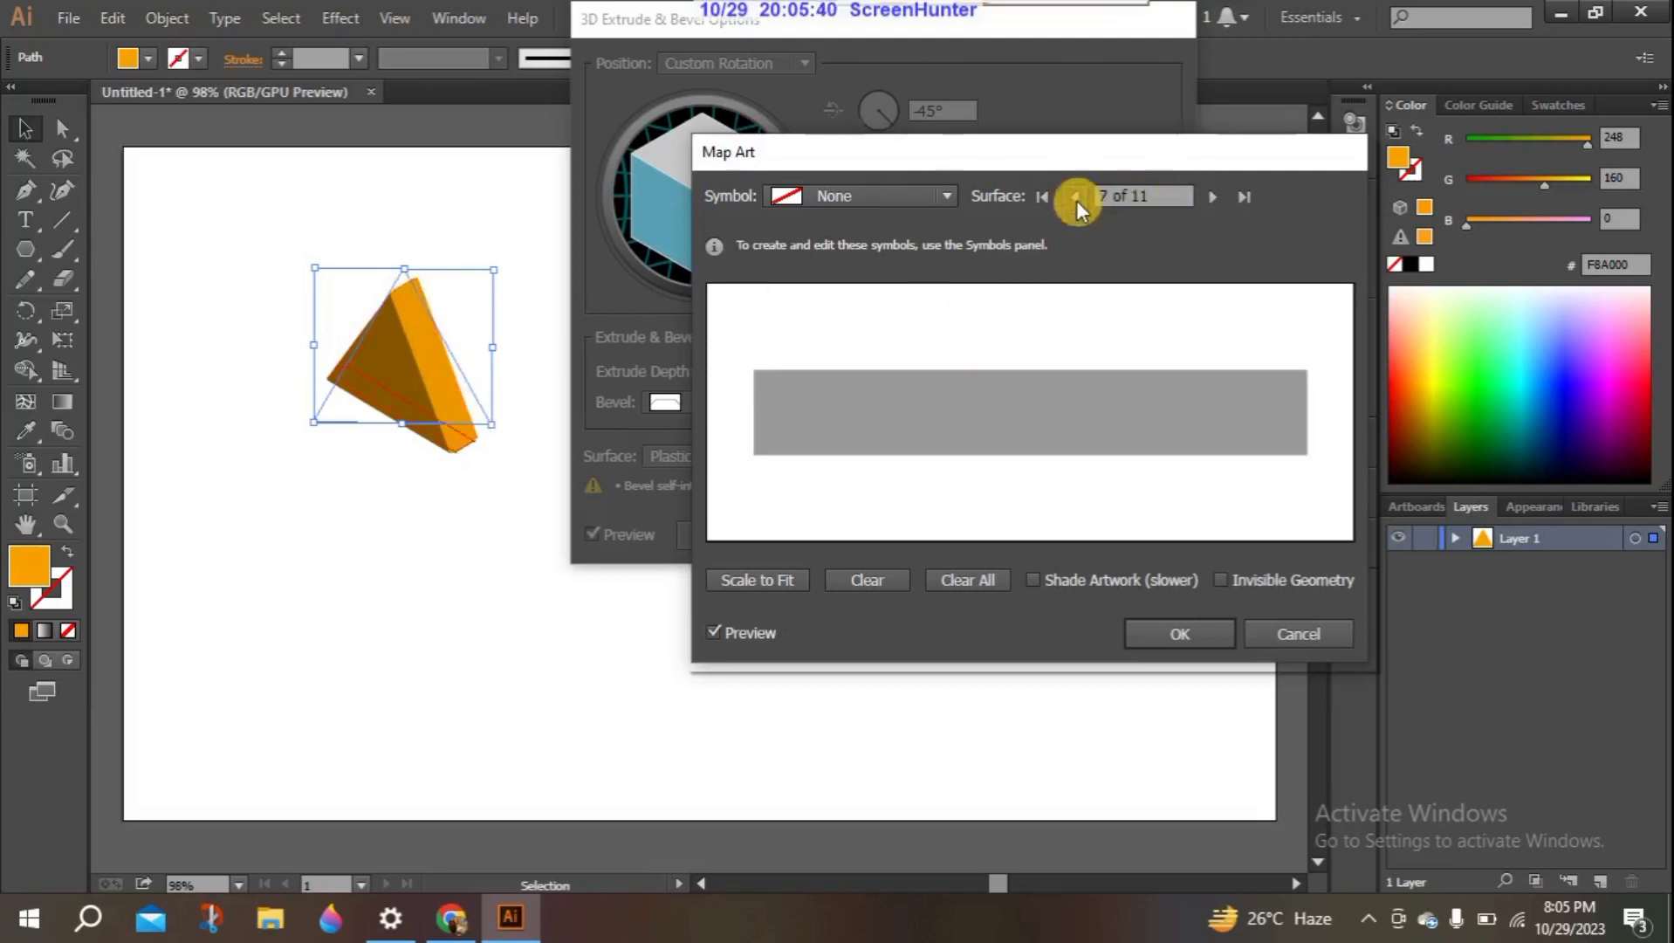
{"action": "left_click", "coordinate": [1075, 197]}
{"action": "left_click", "coordinate": [1203, 196]}
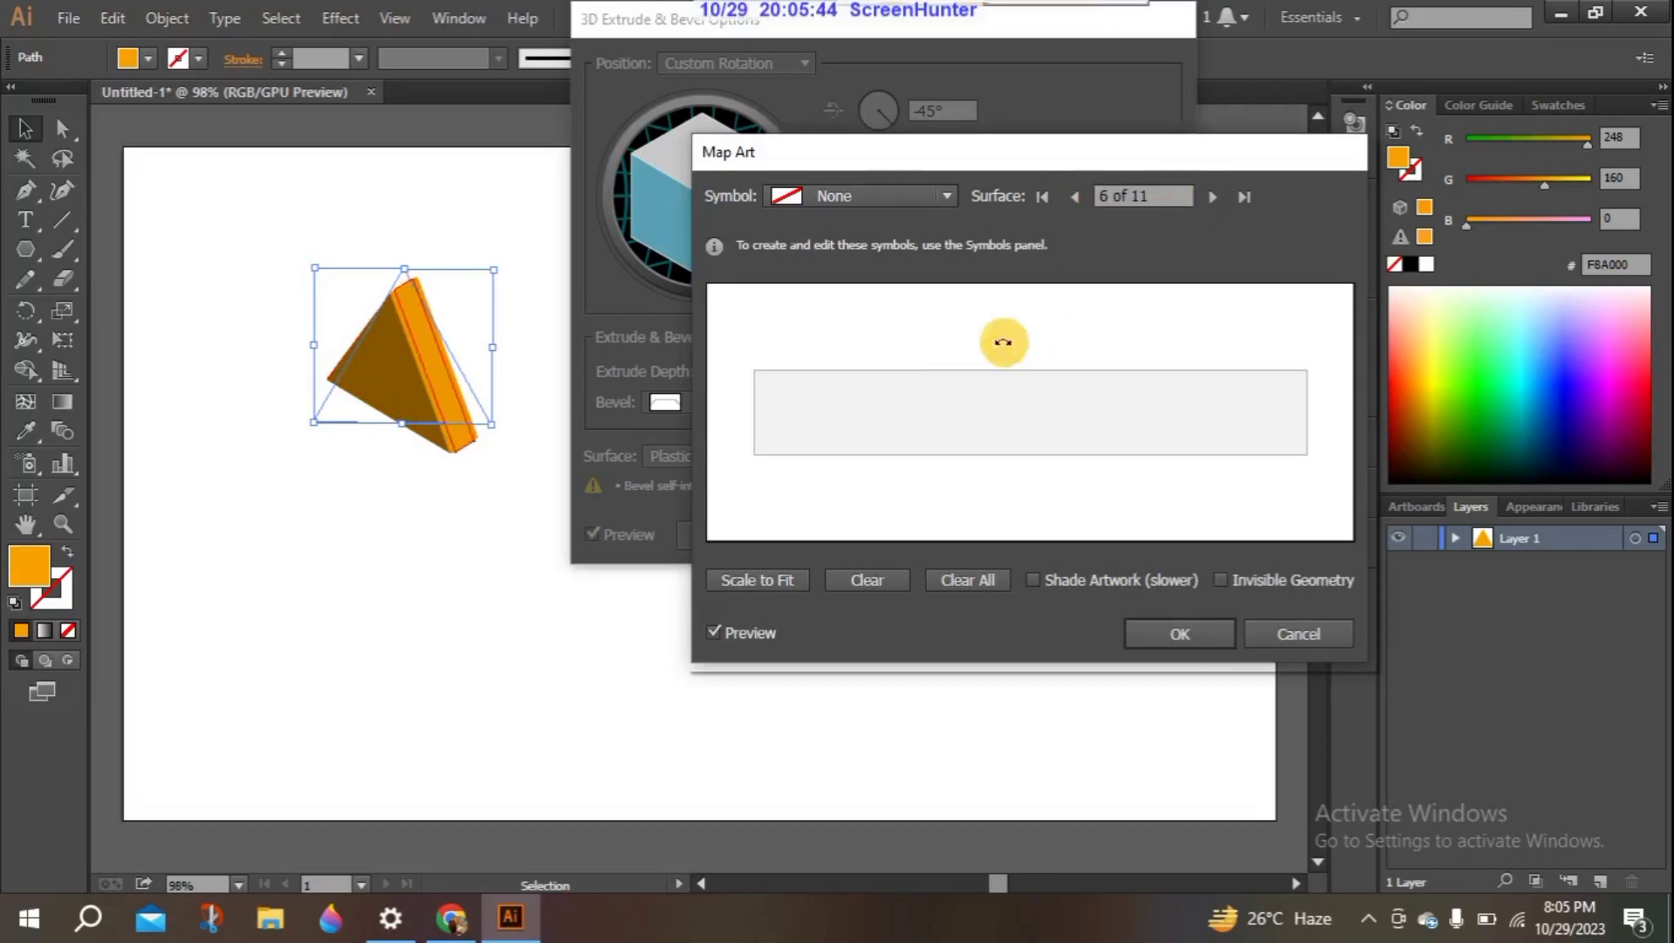
- Map the RSS symbol onto surface 6, rotate it slightly, scale it within the face near its left end, and accept the mapping
{"action": "left_click", "coordinate": [948, 193]}
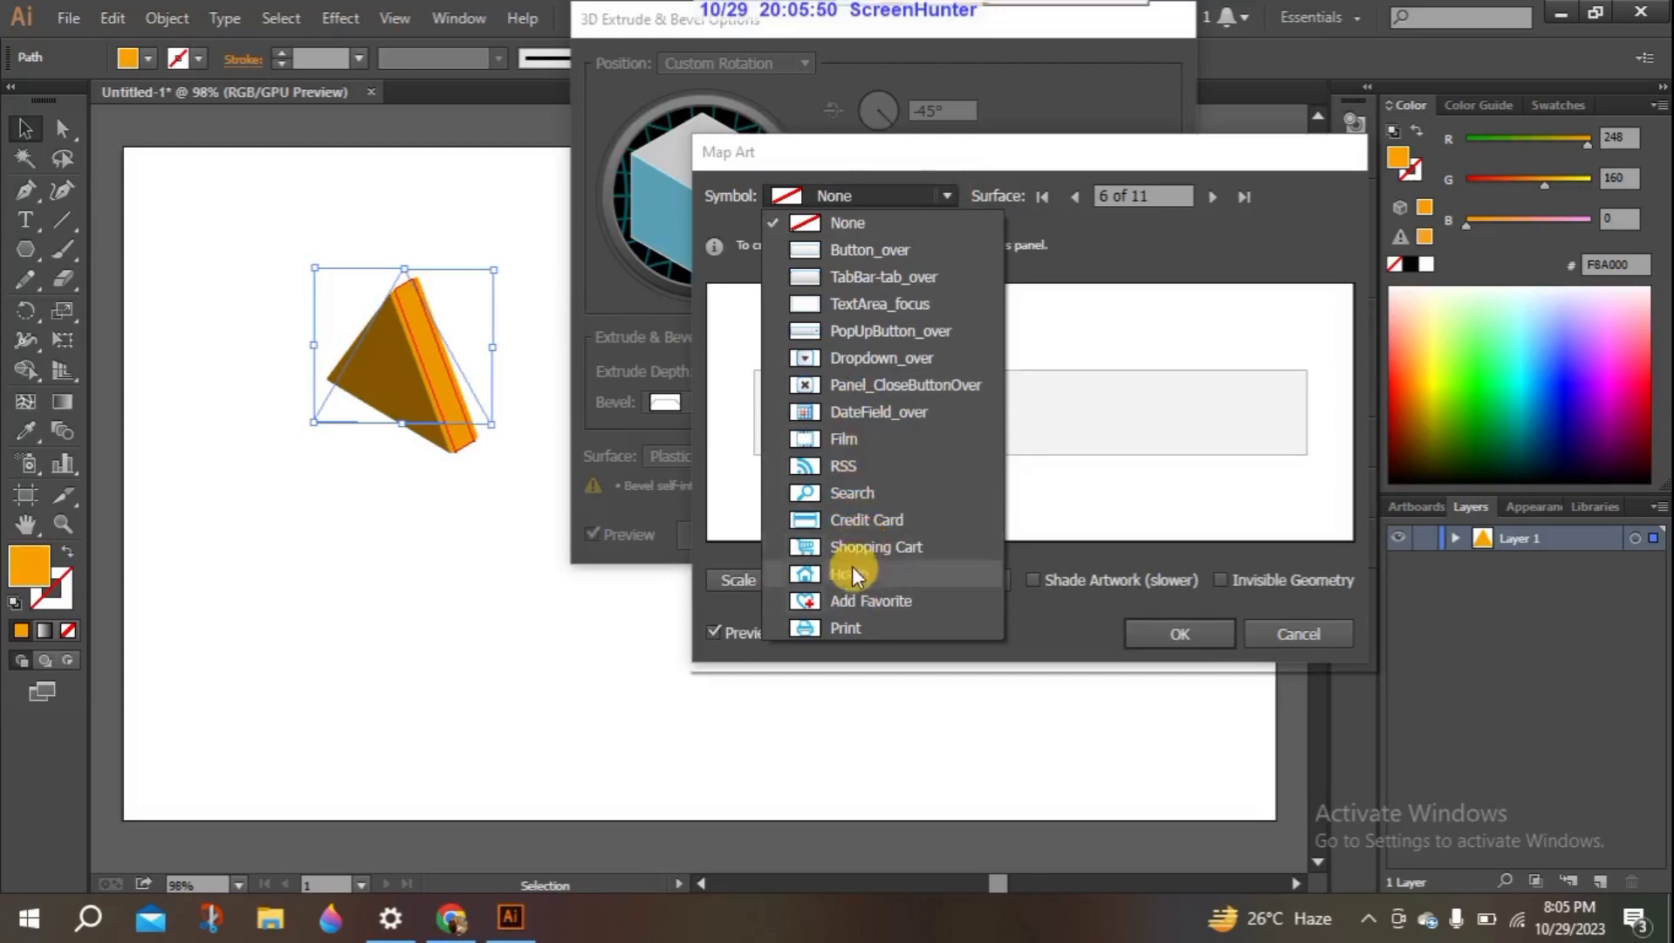
{"action": "left_click", "coordinate": [848, 467]}
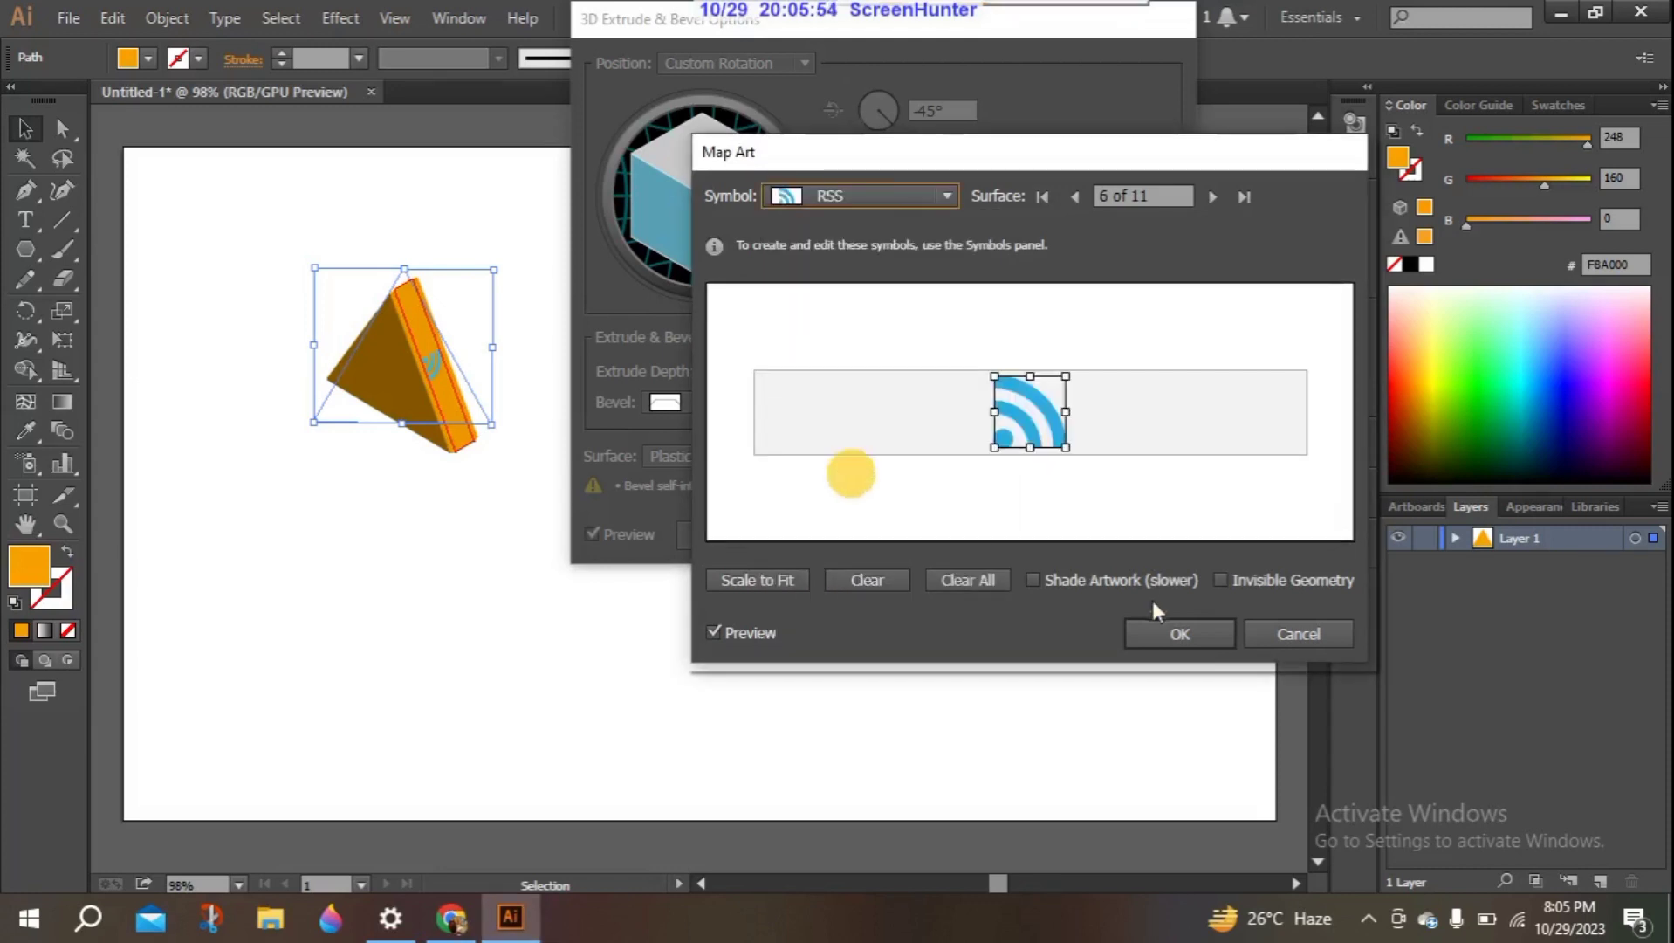
{"action": "left_click_drag", "start_coordinate": [1020, 418], "coordinate": [963, 463]}
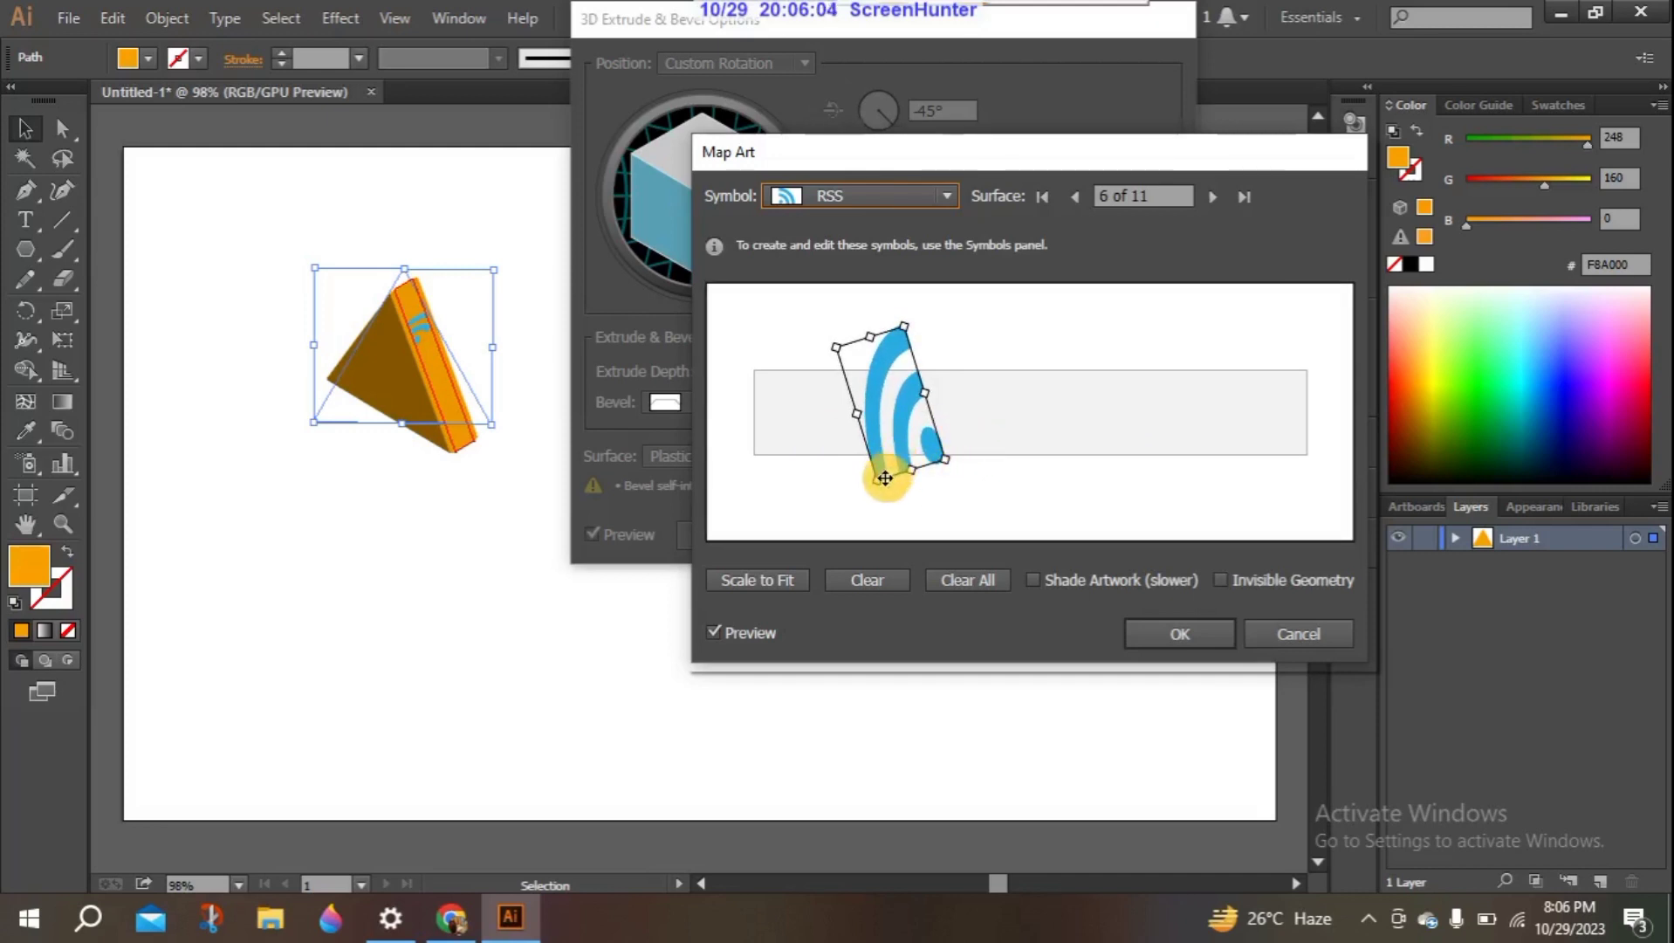
{"action": "left_click_drag", "start_coordinate": [879, 482], "coordinate": [783, 512]}
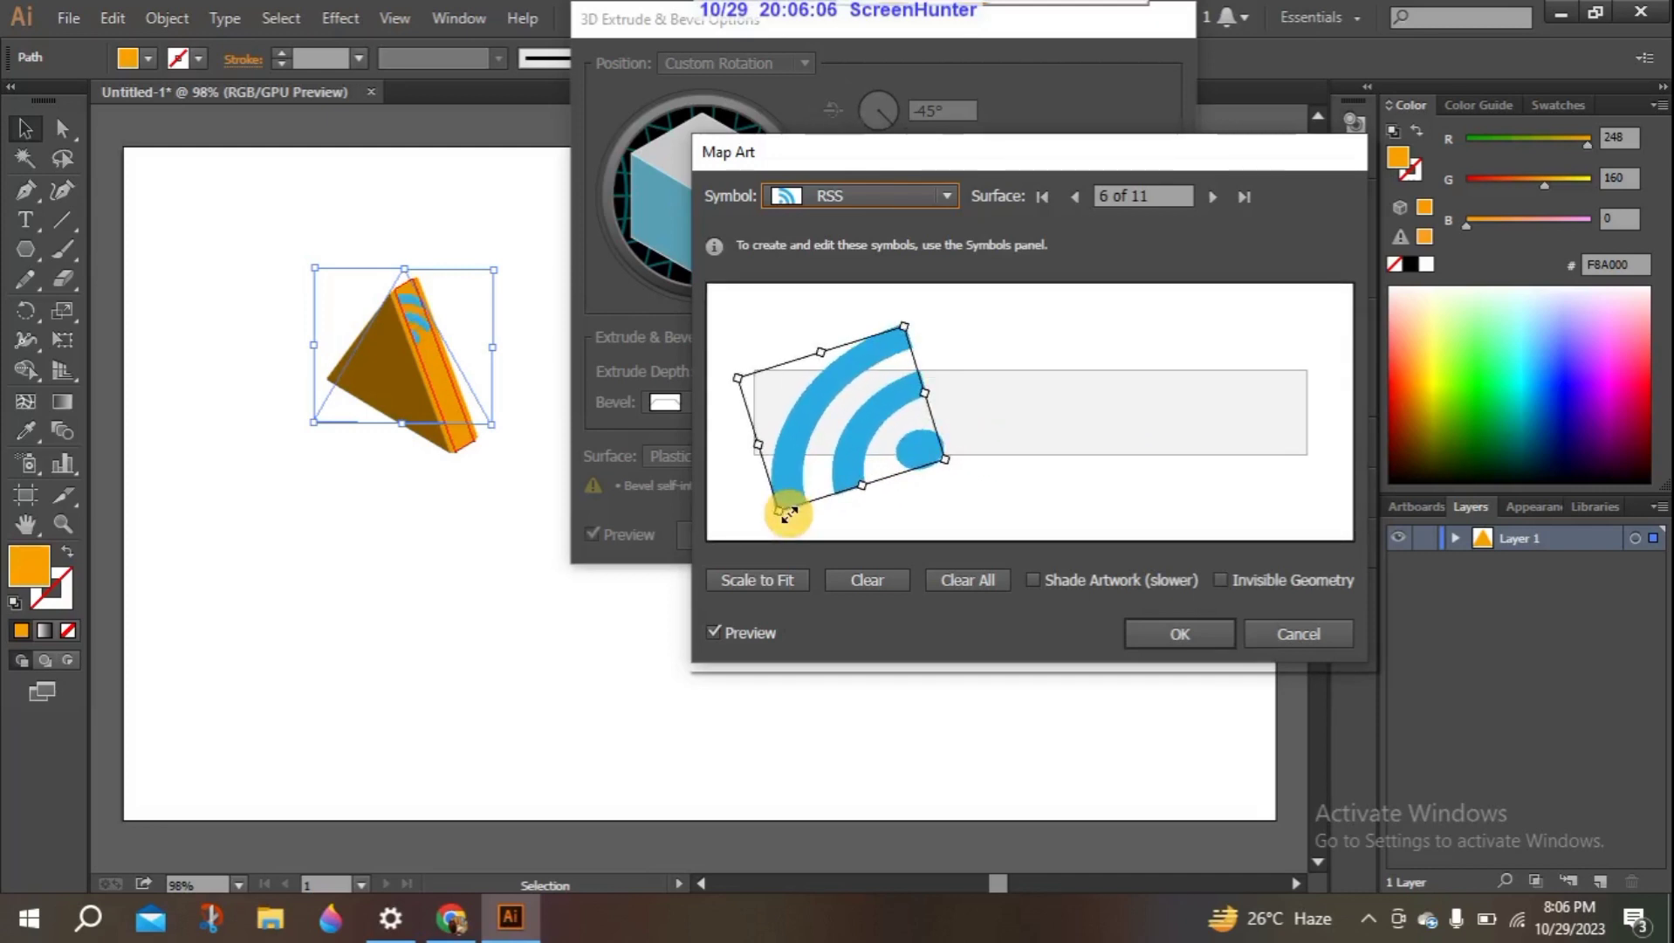
{"action": "left_click_drag", "start_coordinate": [871, 400], "coordinate": [814, 451]}
{"action": "left_click_drag", "start_coordinate": [745, 363], "coordinate": [890, 436]}
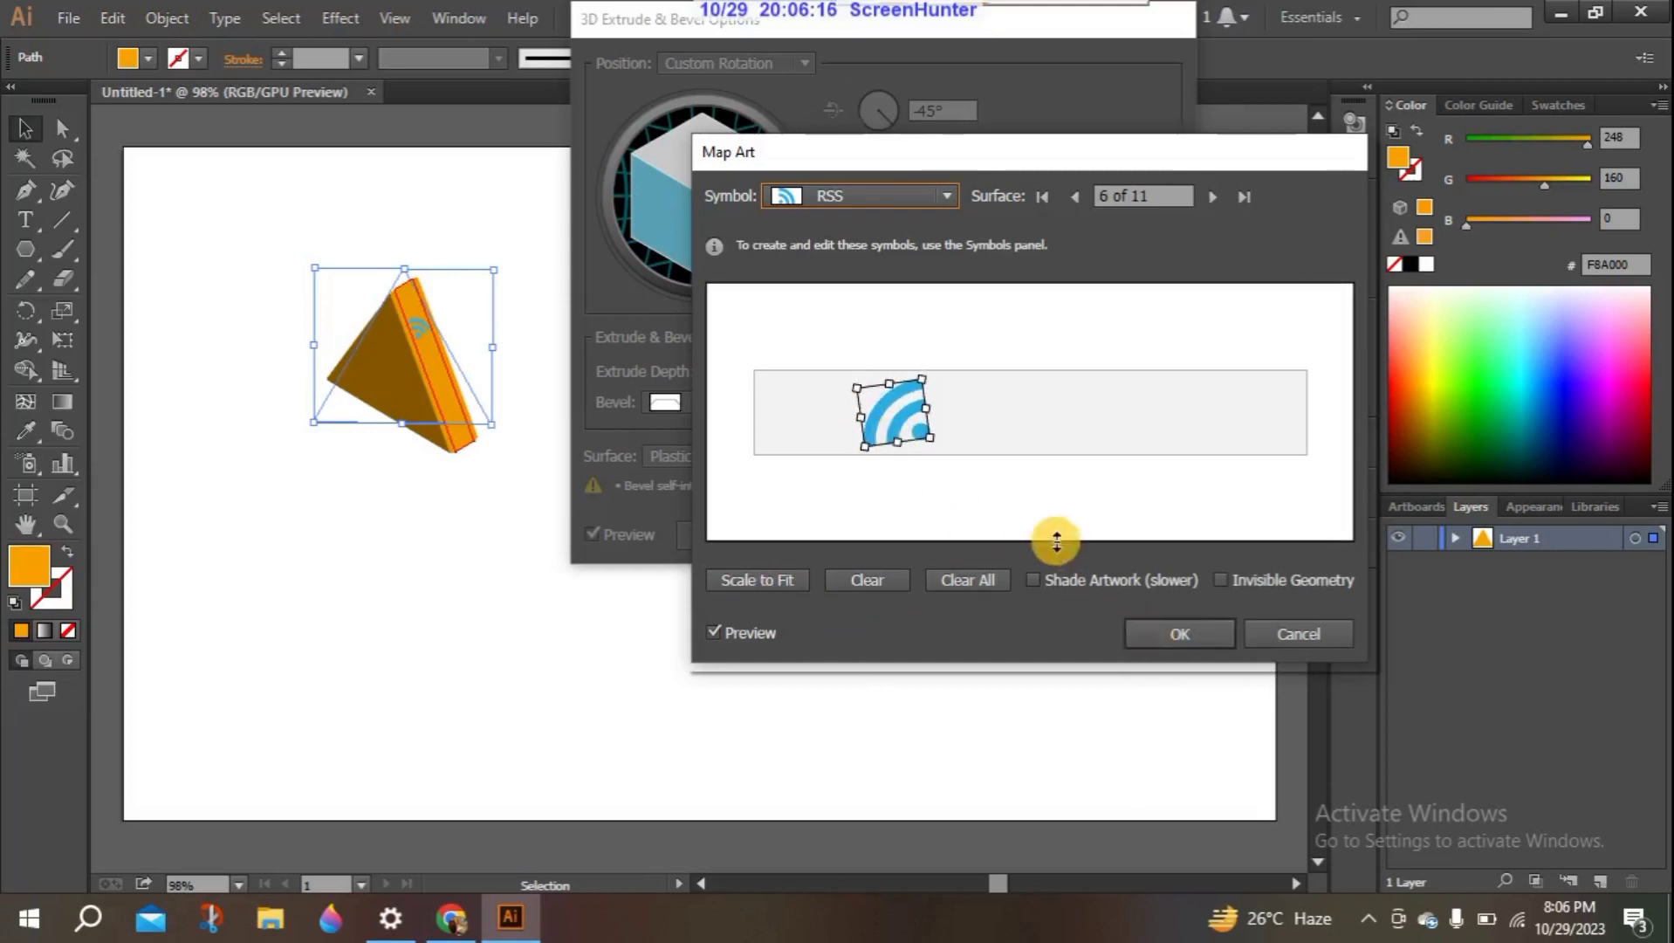
{"action": "left_click", "coordinate": [1162, 617]}
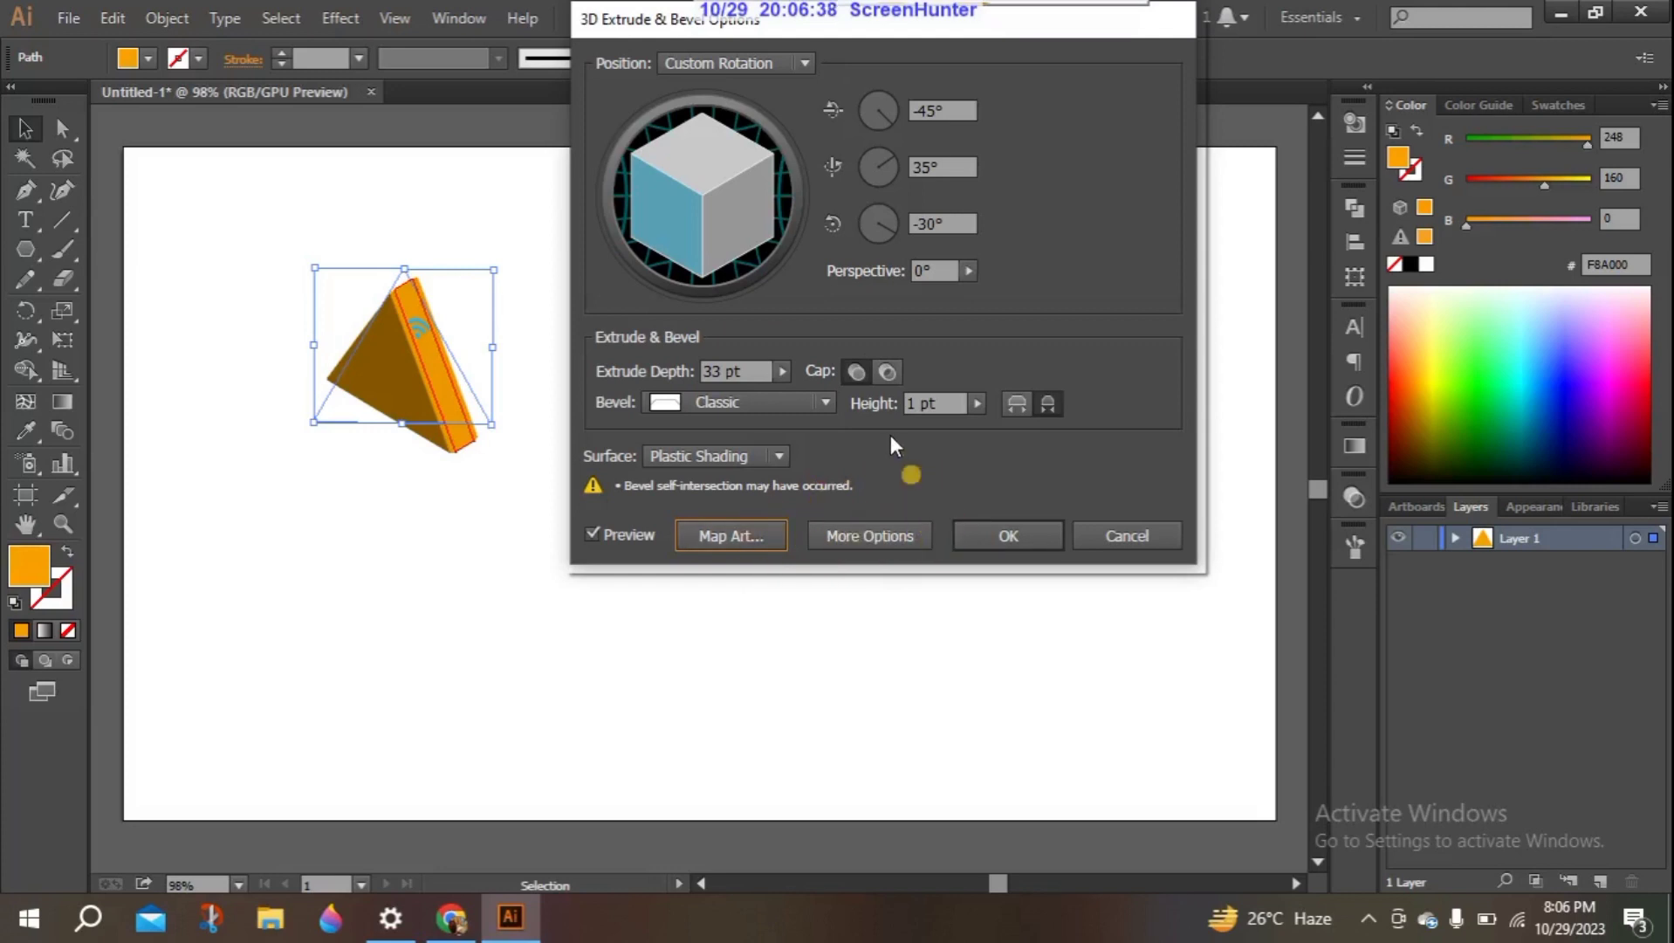
- Show the extended surface options and try the light at several points on the shading sphere, returning it to the sphere's upper right
{"action": "left_click", "coordinate": [851, 536]}
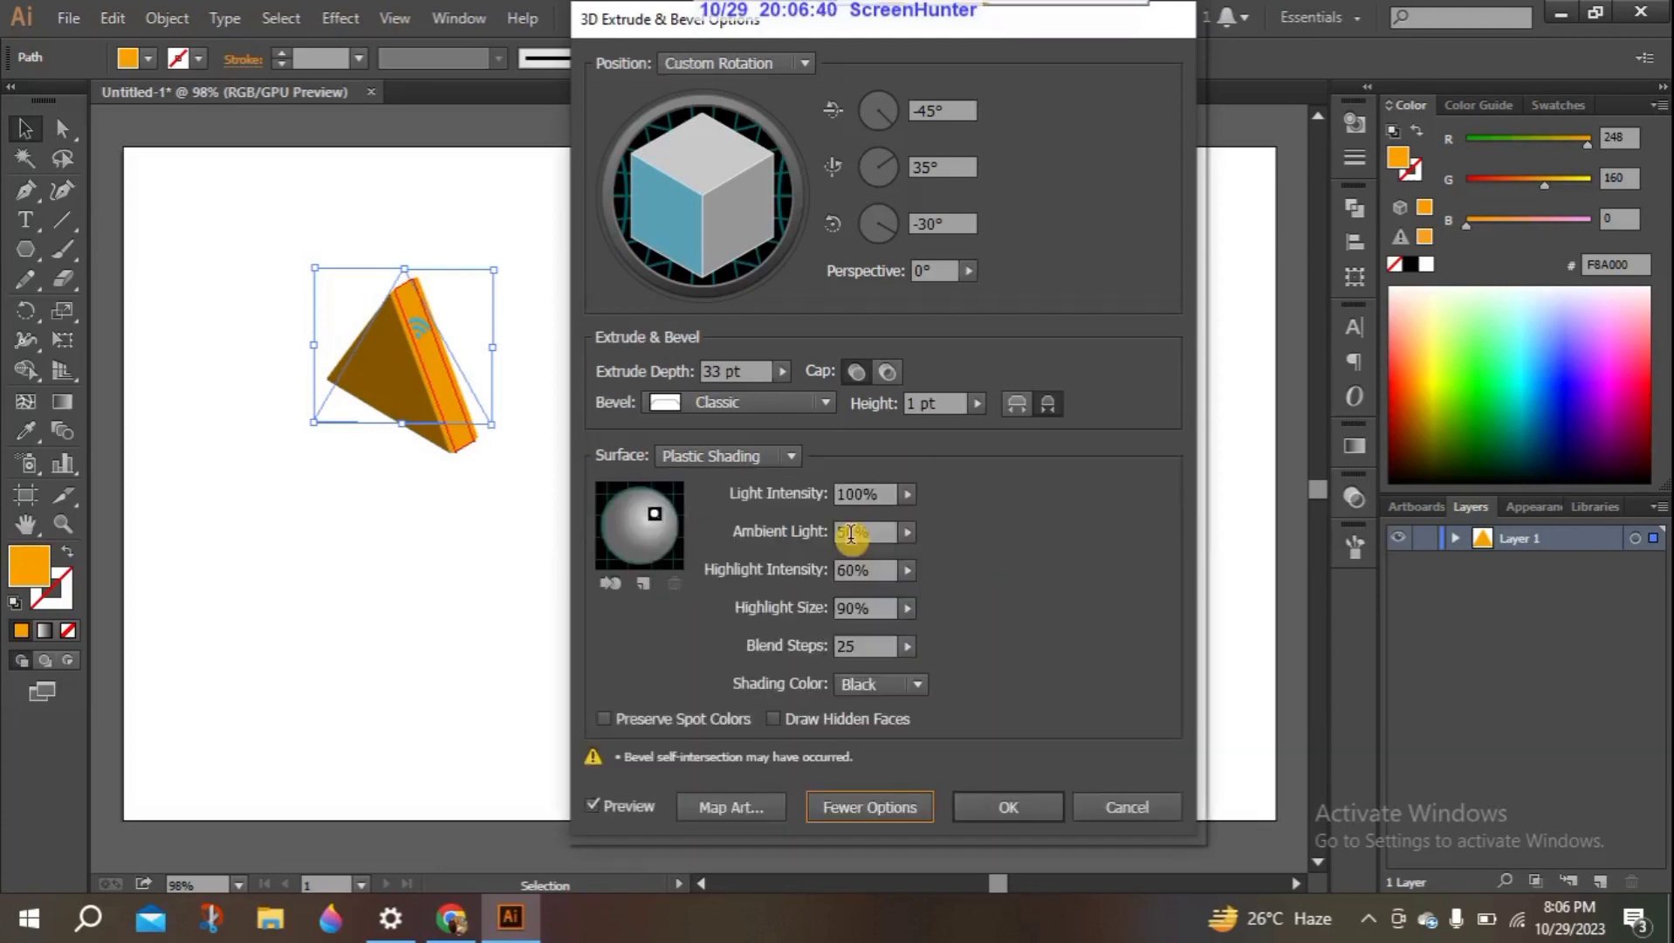
{"action": "left_click_drag", "start_coordinate": [764, 19], "coordinate": [1224, 18]}
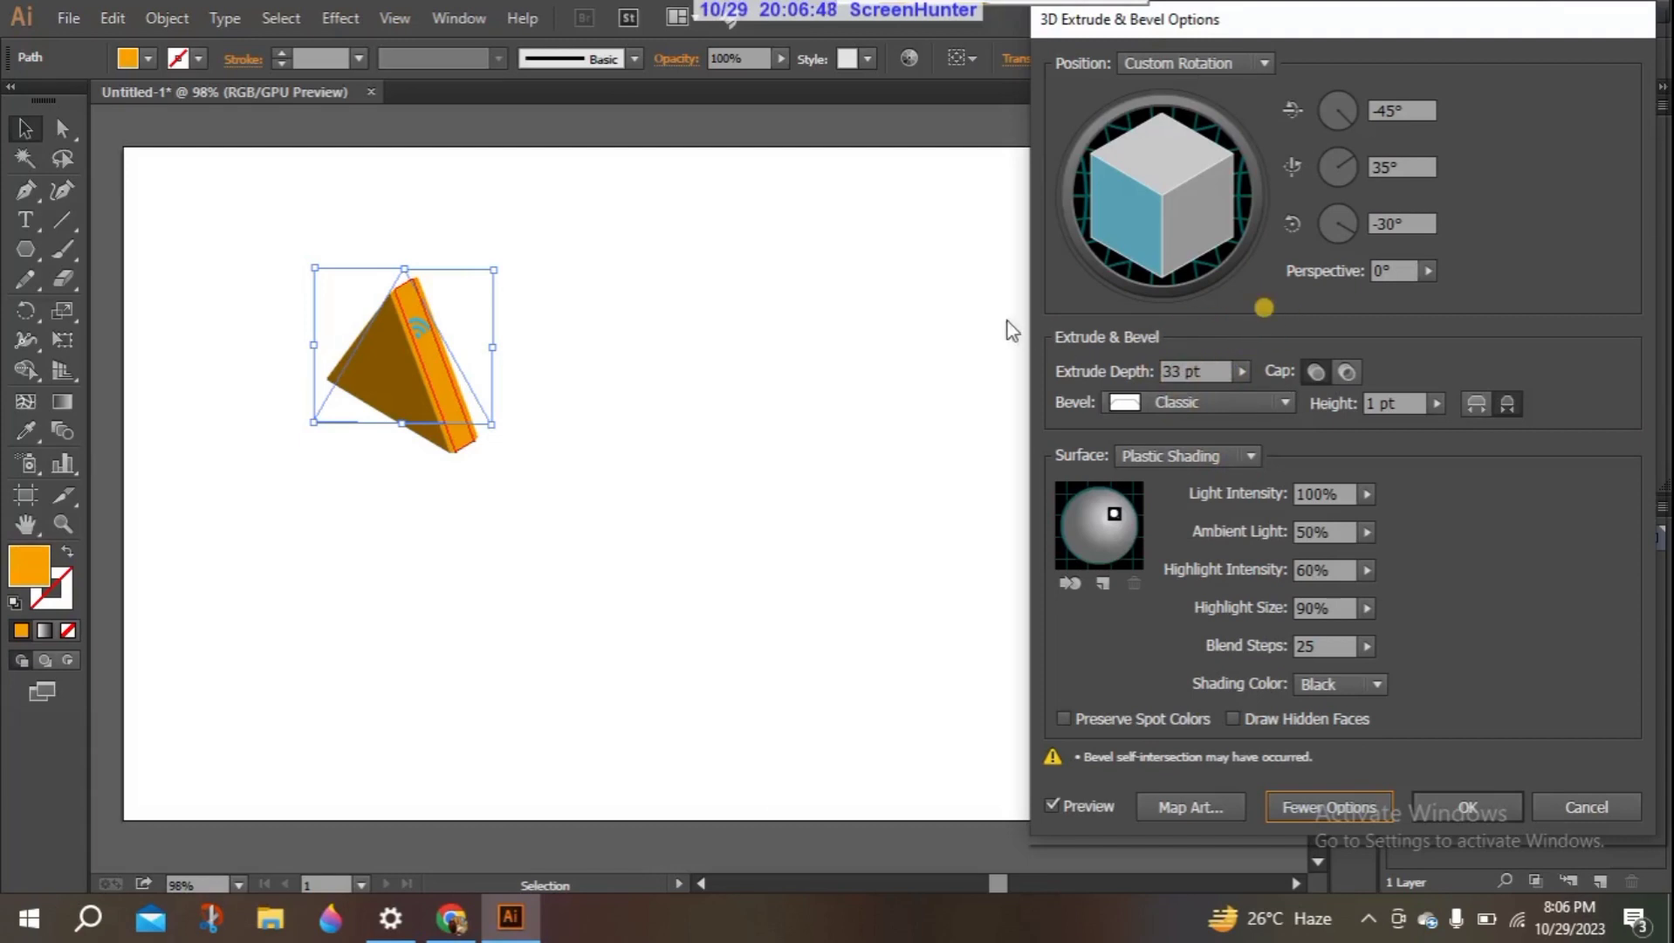
{"action": "left_click_drag", "start_coordinate": [1477, 32], "coordinate": [1073, 74]}
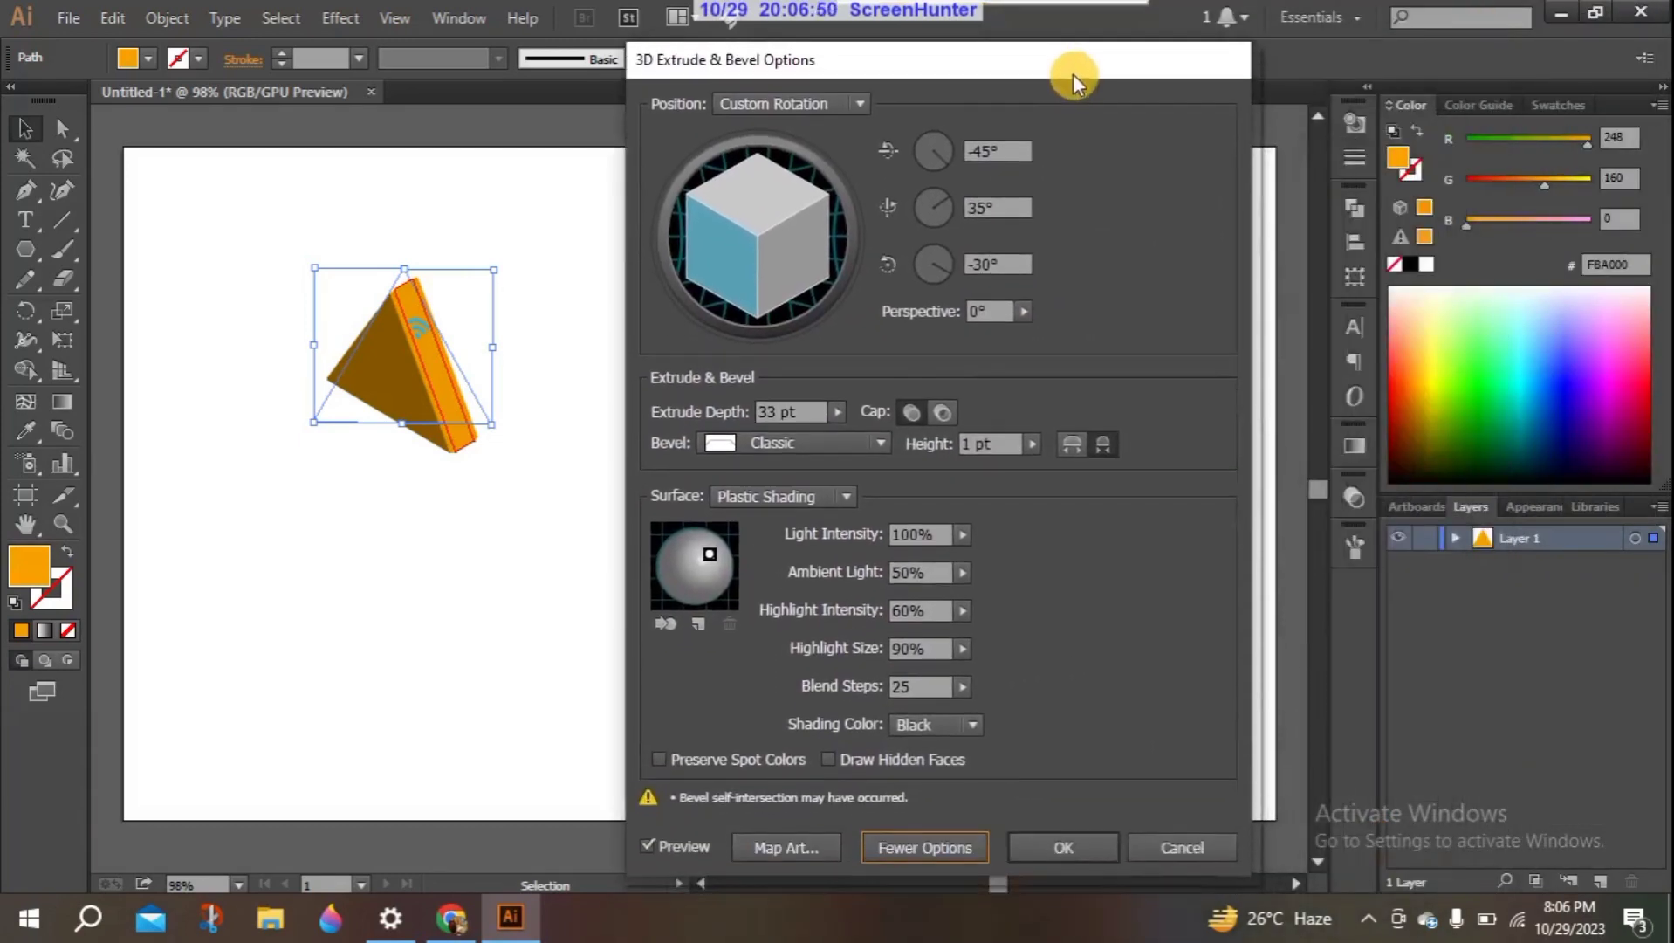
{"action": "left_click", "coordinate": [710, 552]}
{"action": "left_click_drag", "start_coordinate": [724, 562], "coordinate": [695, 564]}
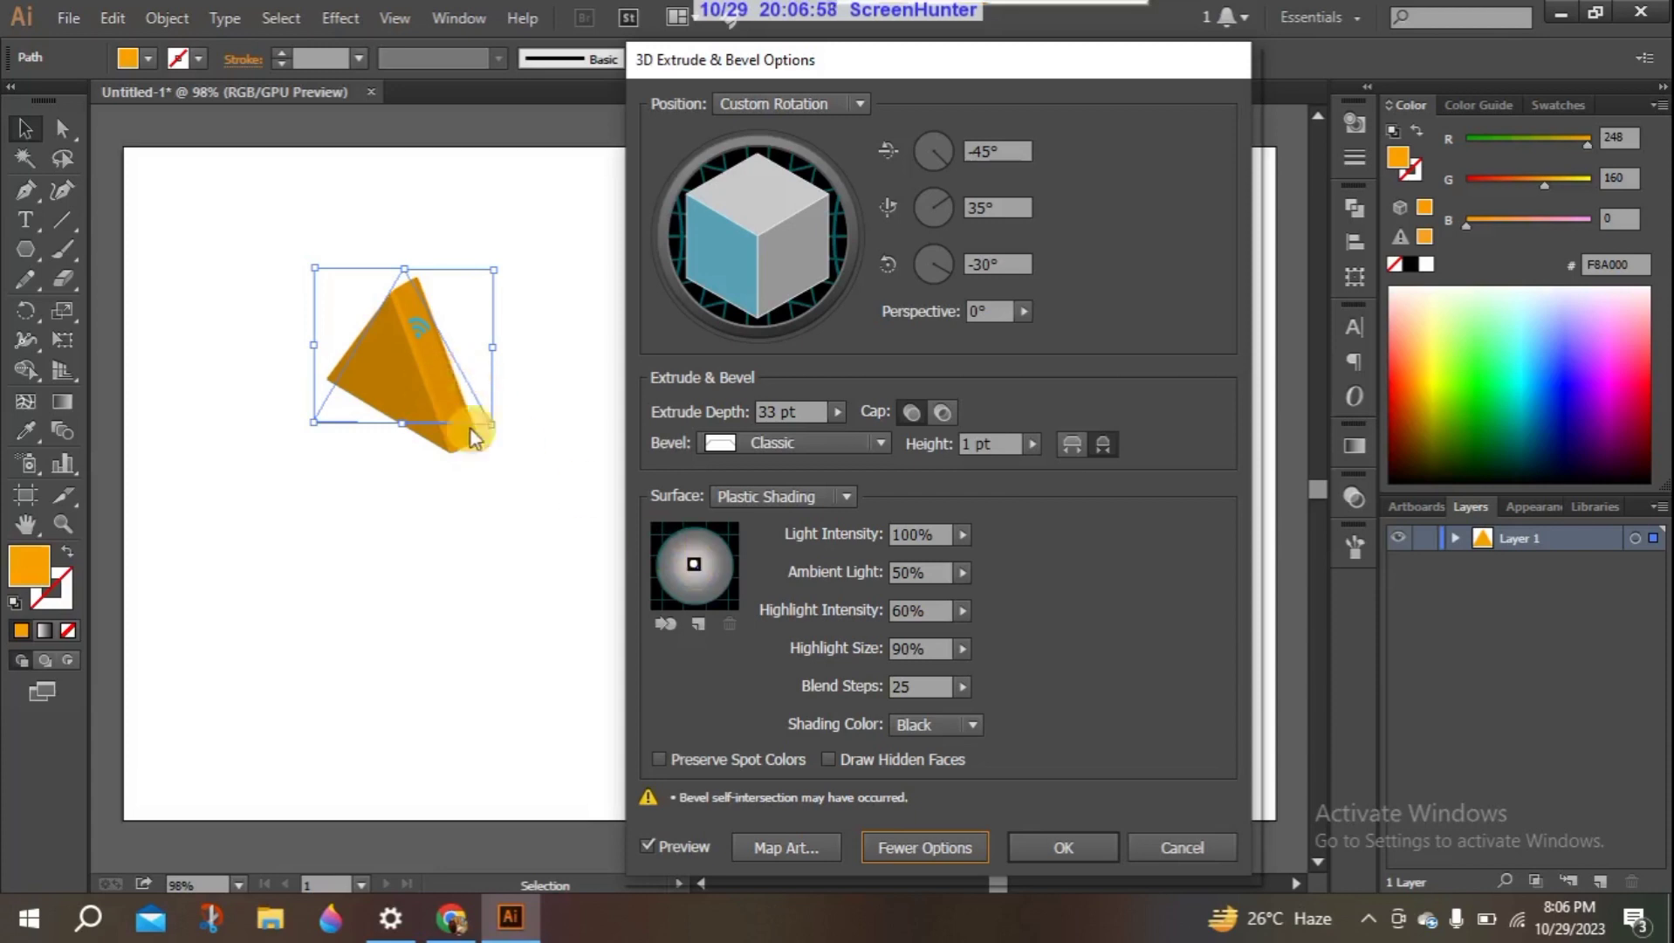
{"action": "mouse_move", "coordinate": [710, 540]}
{"action": "left_mouse_down"}
{"action": "mouse_move", "coordinate": [721, 565]}
{"action": "mouse_move", "coordinate": [661, 574]}
{"action": "mouse_move", "coordinate": [671, 601]}
{"action": "mouse_move", "coordinate": [687, 595]}
{"action": "left_mouse_up"}
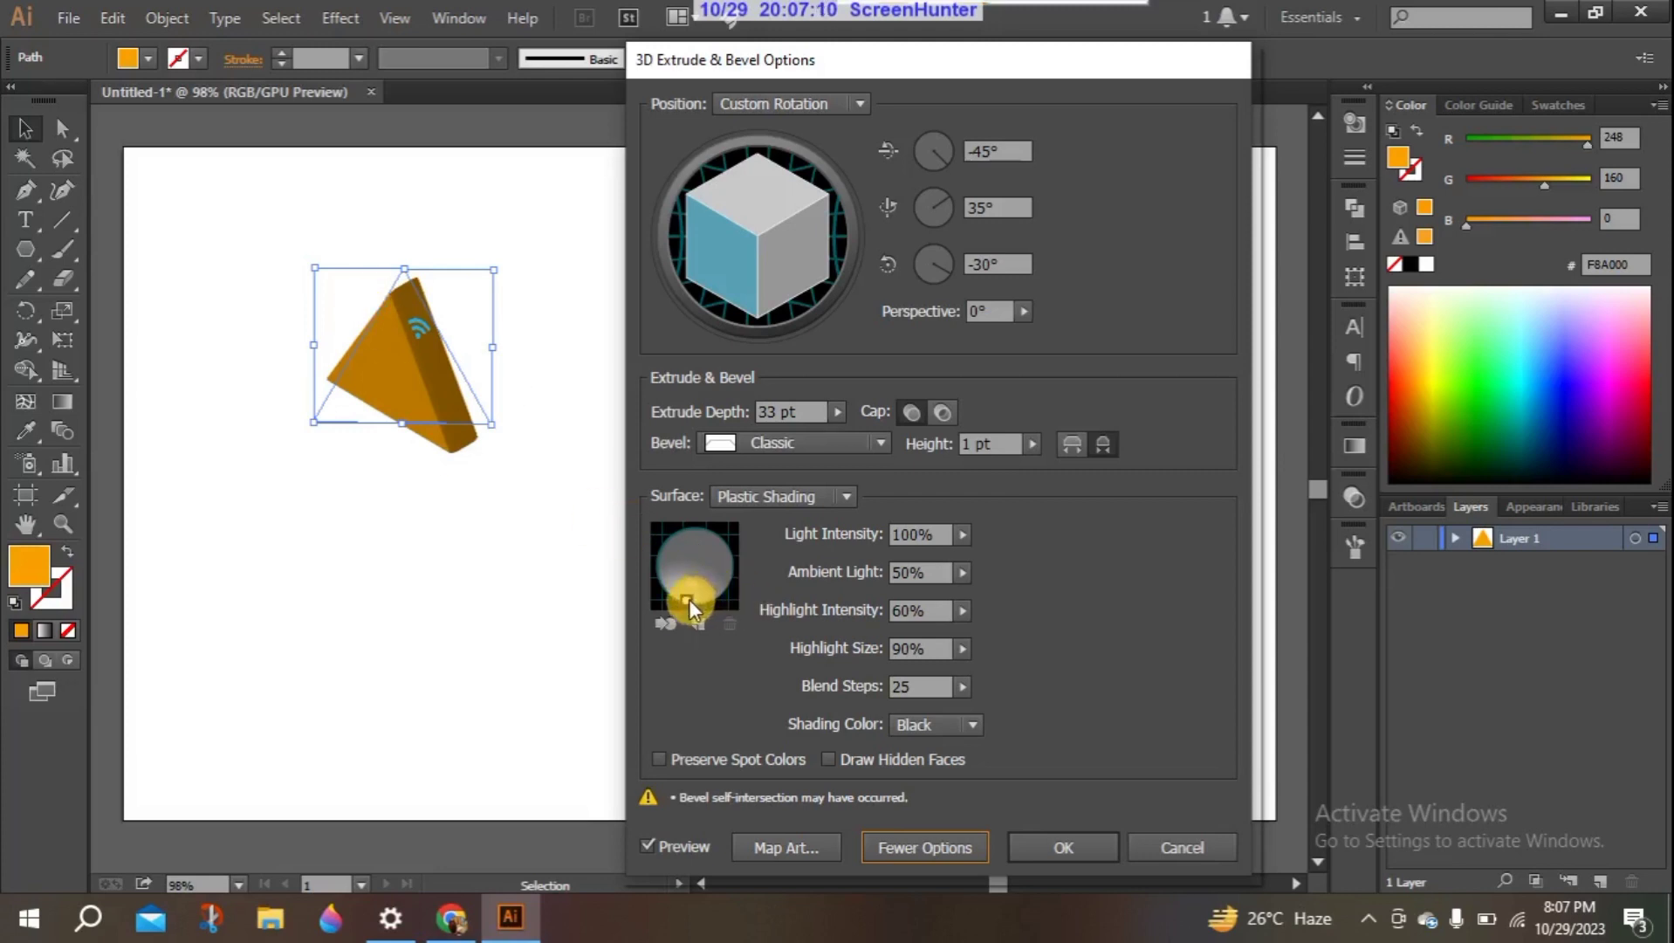
{"action": "left_click_drag", "start_coordinate": [689, 599], "coordinate": [705, 567]}
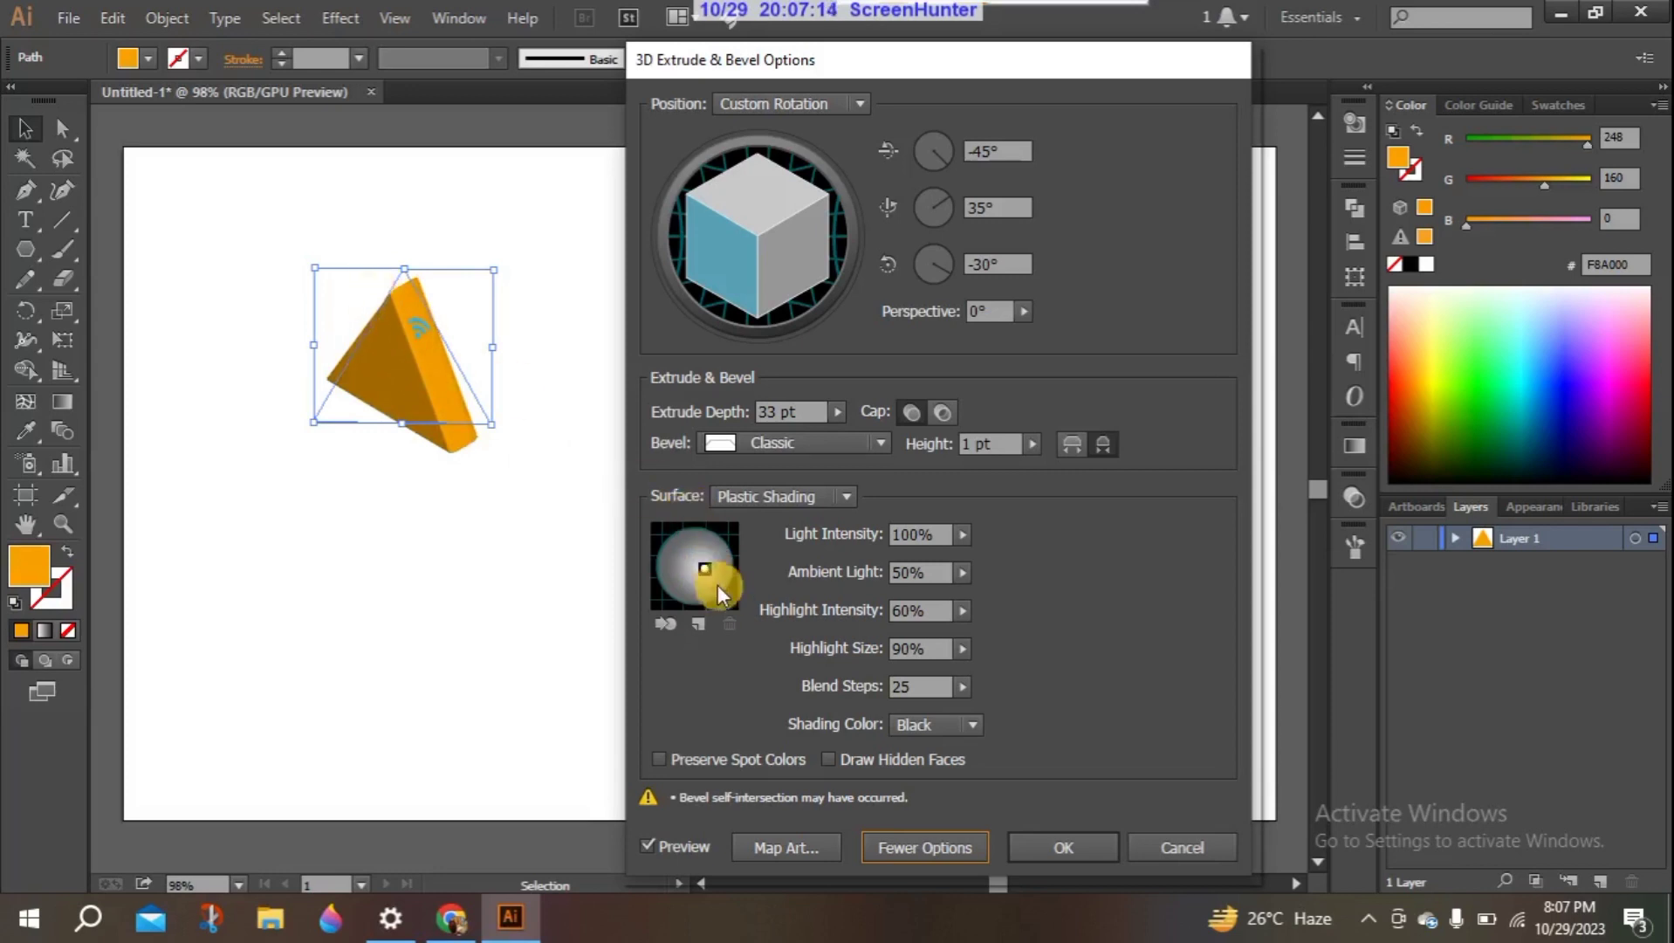
{"action": "left_click_drag", "start_coordinate": [700, 564], "coordinate": [672, 565]}
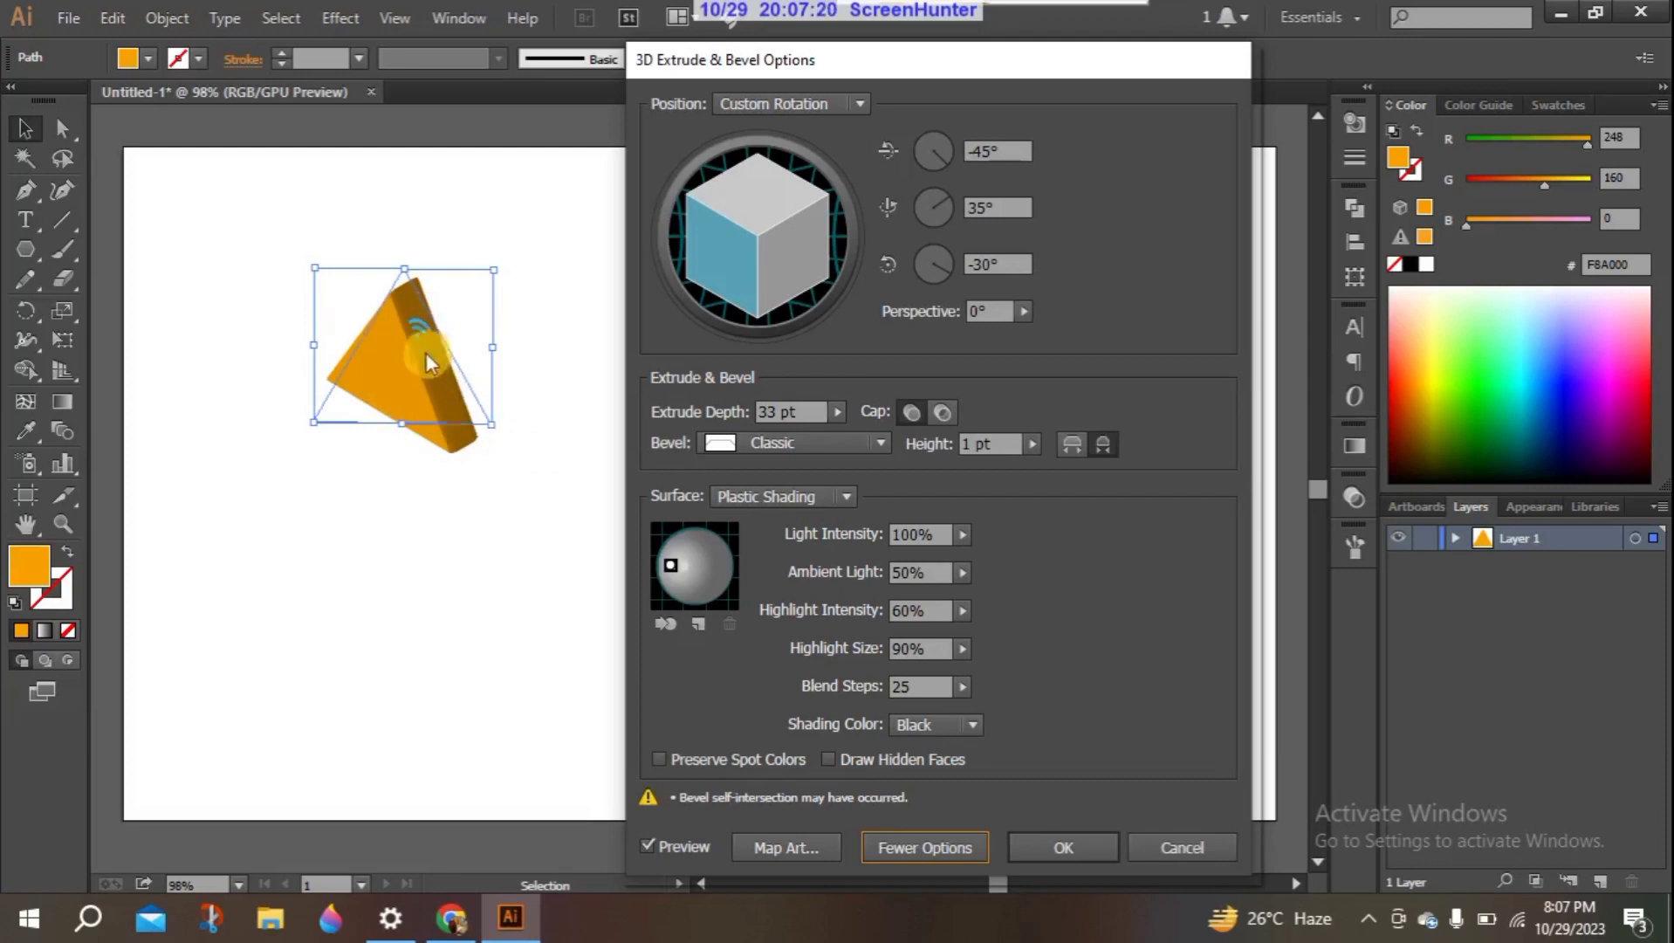
{"action": "left_click_drag", "start_coordinate": [669, 568], "coordinate": [684, 550]}
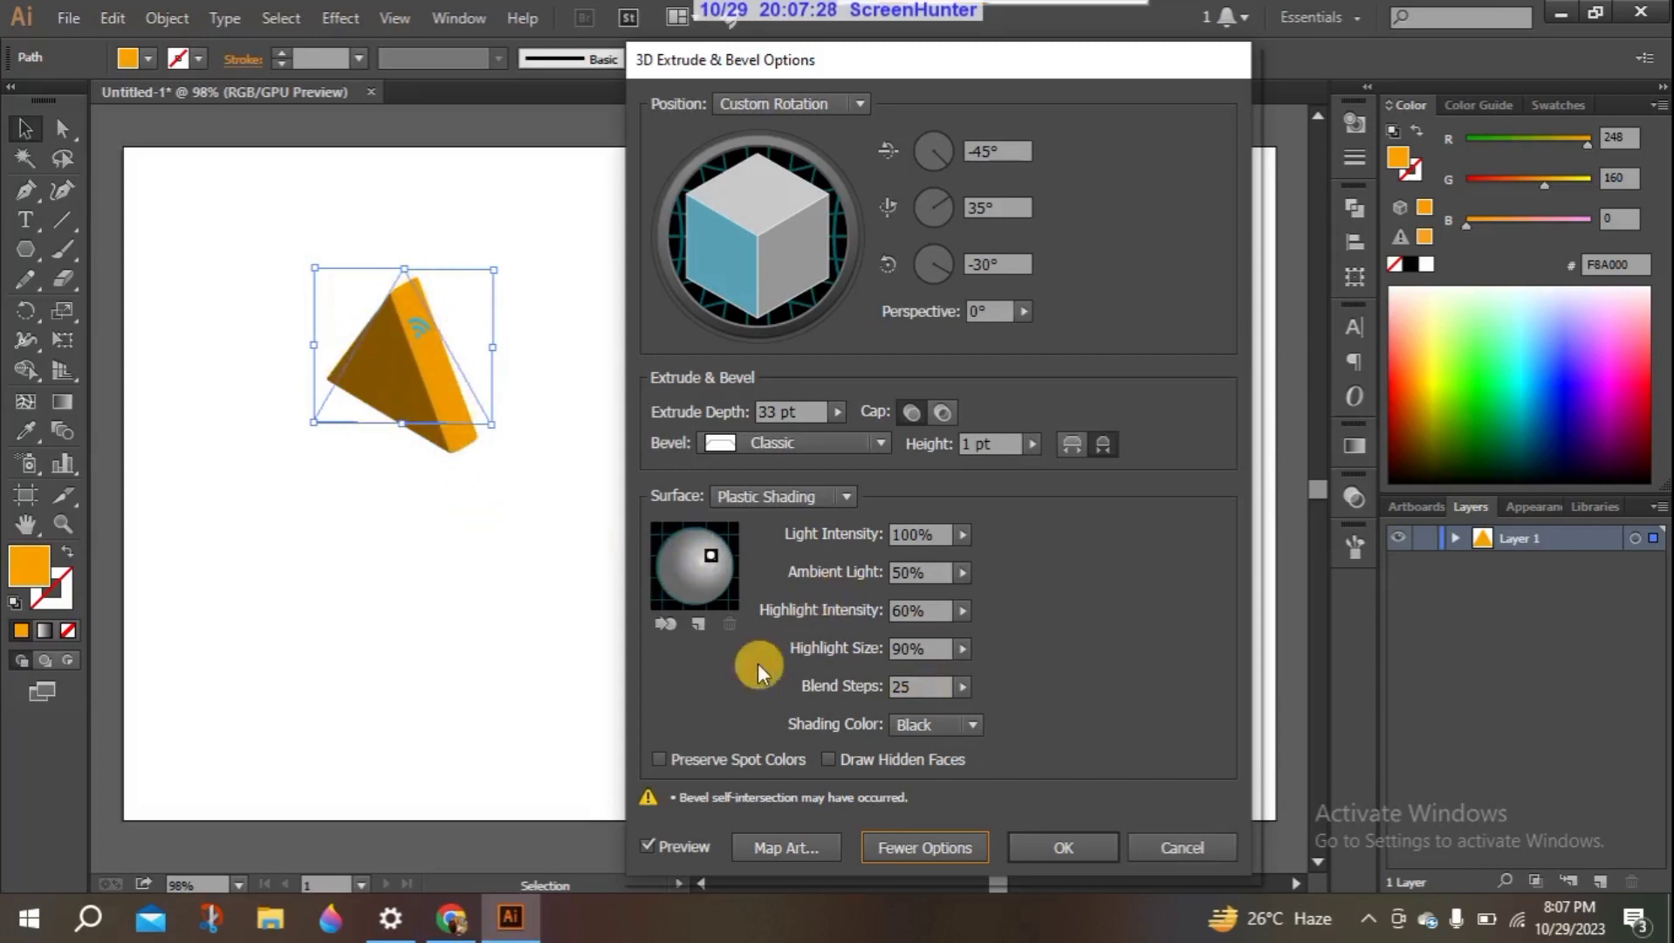
- Try the light behind the triangle, then bring it back to the front and place it at the sphere's upper right
{"action": "left_click", "coordinate": [661, 622]}
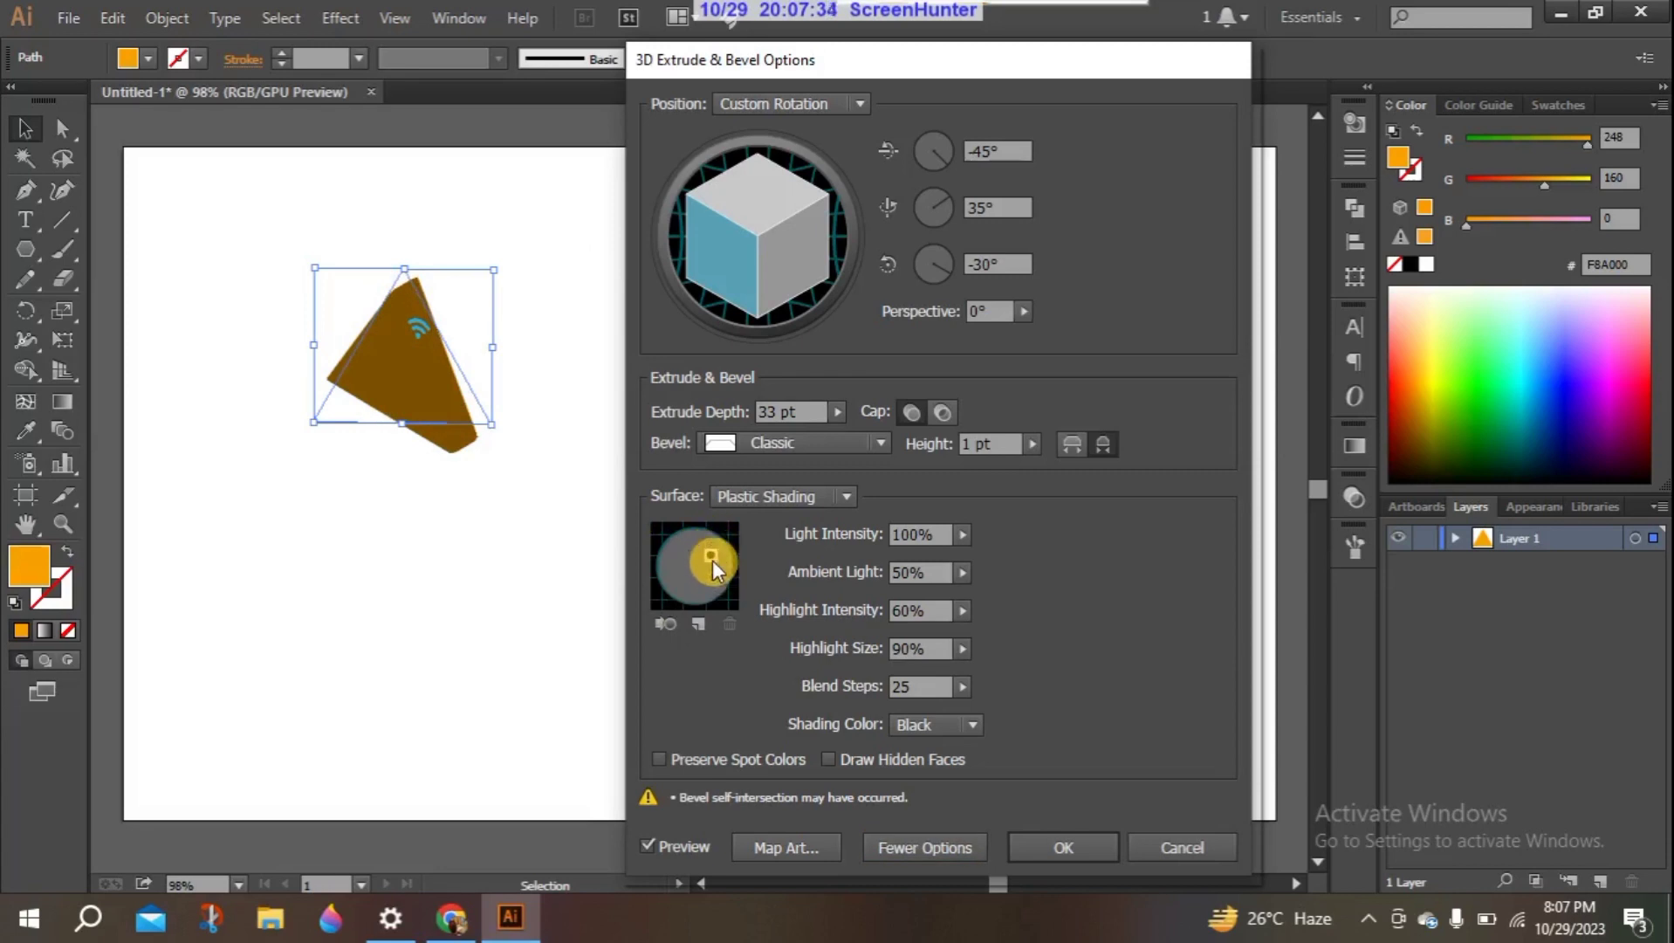
{"action": "left_click_drag", "start_coordinate": [687, 549], "coordinate": [686, 598]}
{"action": "left_click_drag", "start_coordinate": [685, 595], "coordinate": [694, 555]}
{"action": "left_click", "coordinate": [660, 621]}
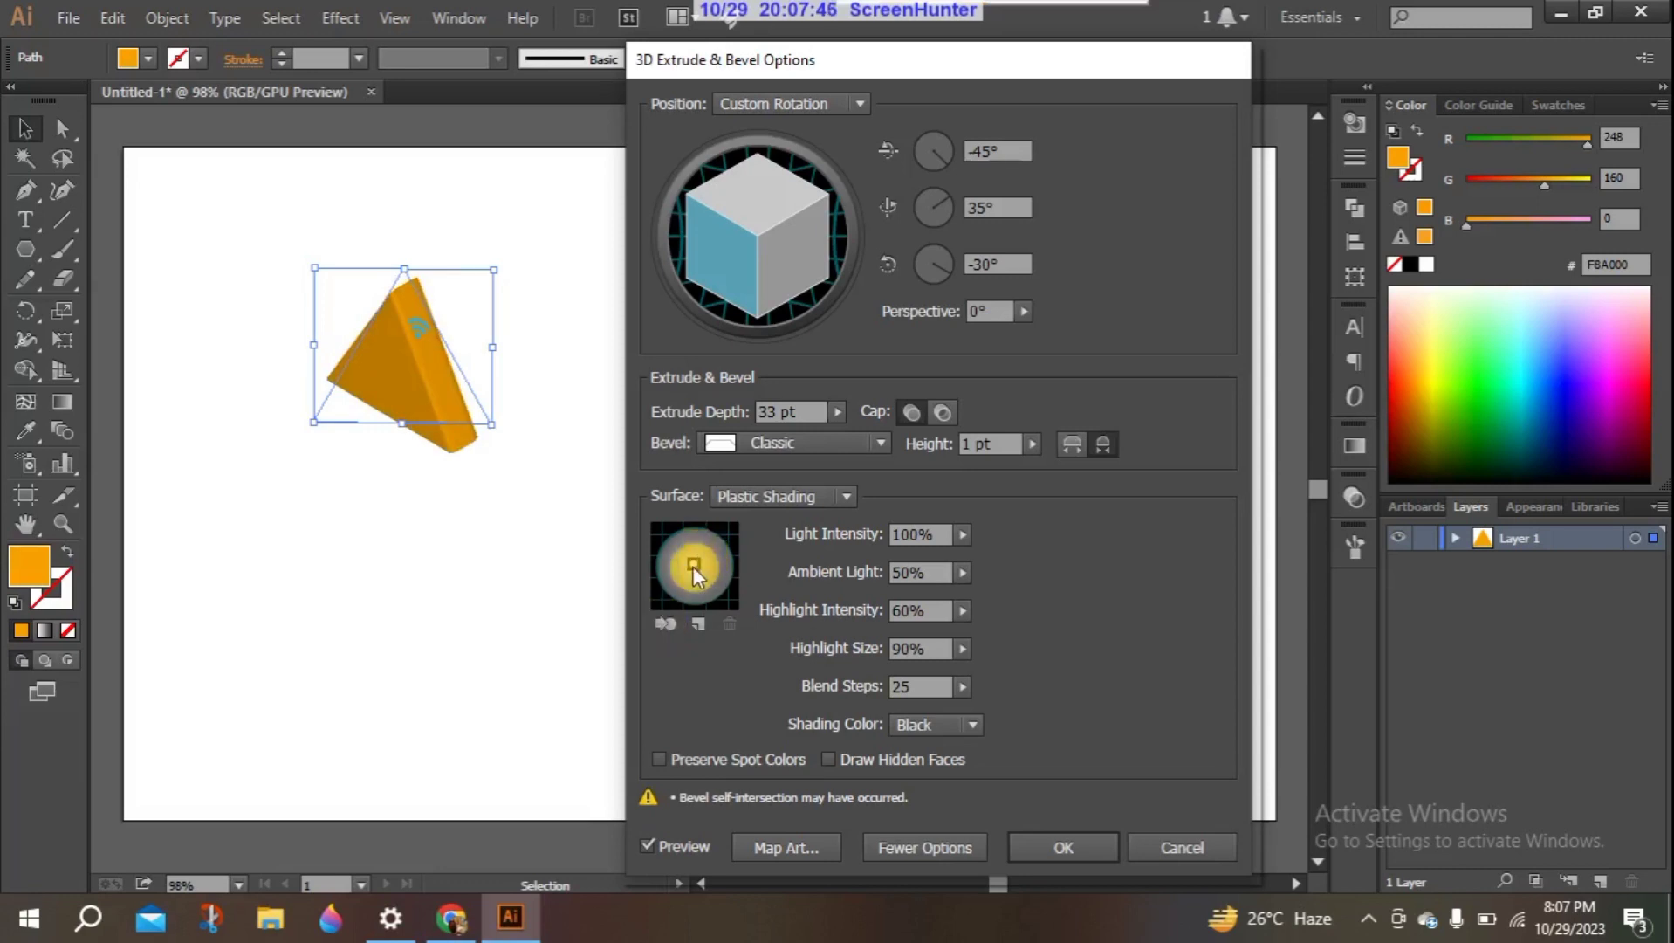
{"action": "left_click_drag", "start_coordinate": [710, 546], "coordinate": [713, 546]}
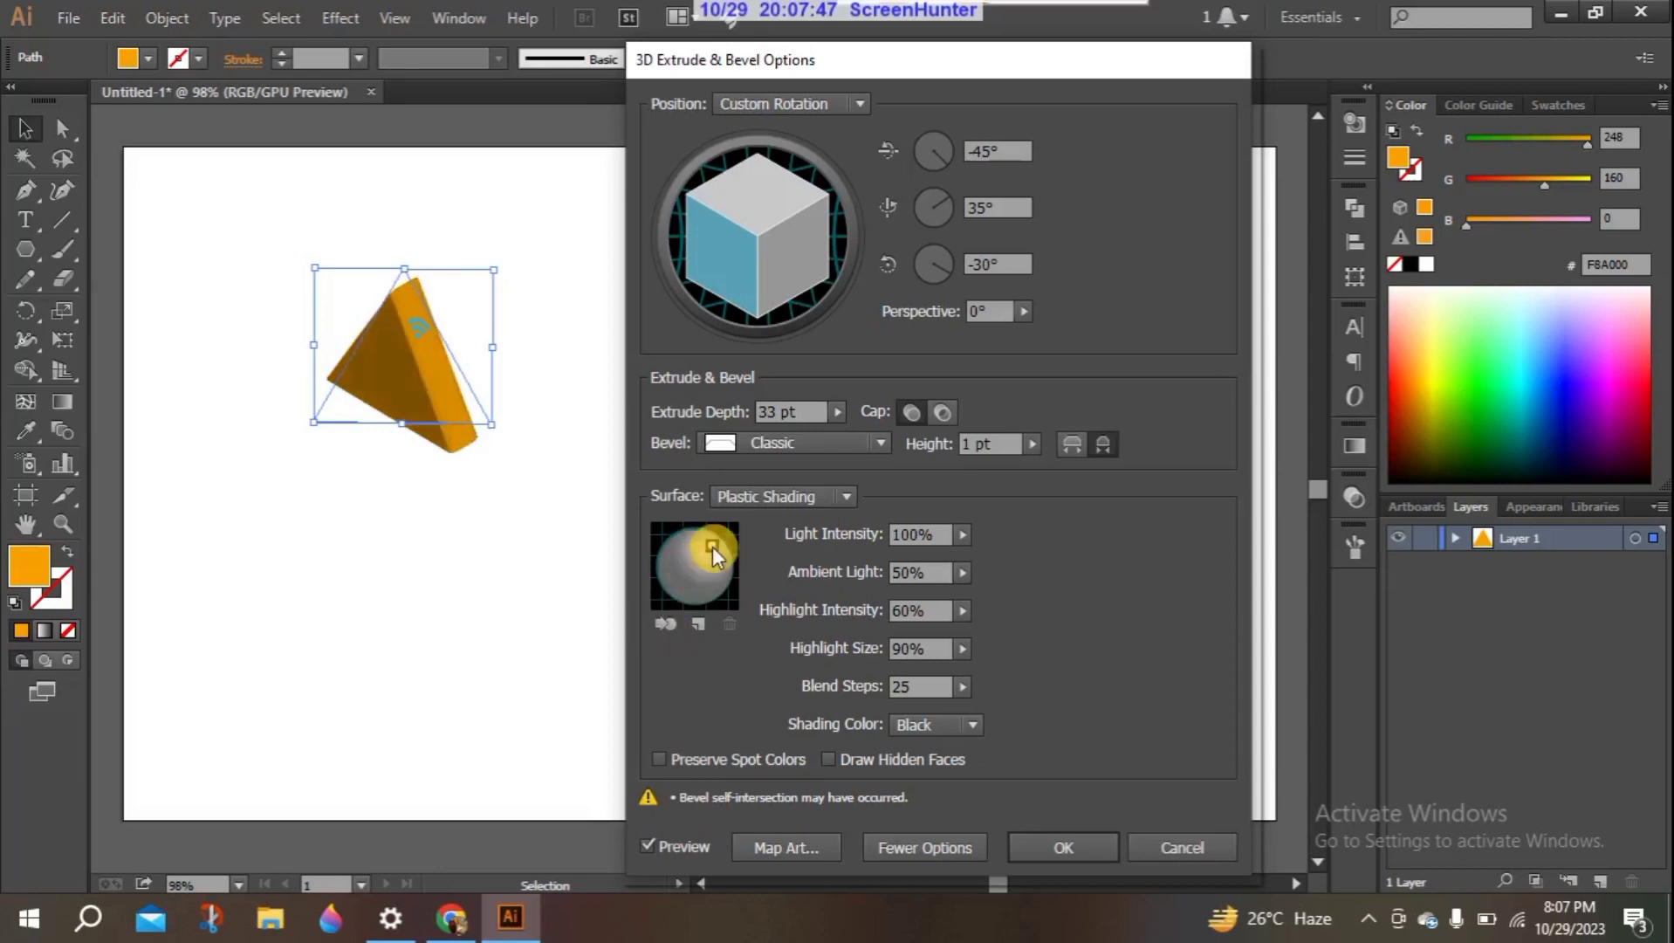
- Add a second light to the shading sphere and reposition both lights to vary the triangle's illumination
{"action": "left_click", "coordinate": [698, 620]}
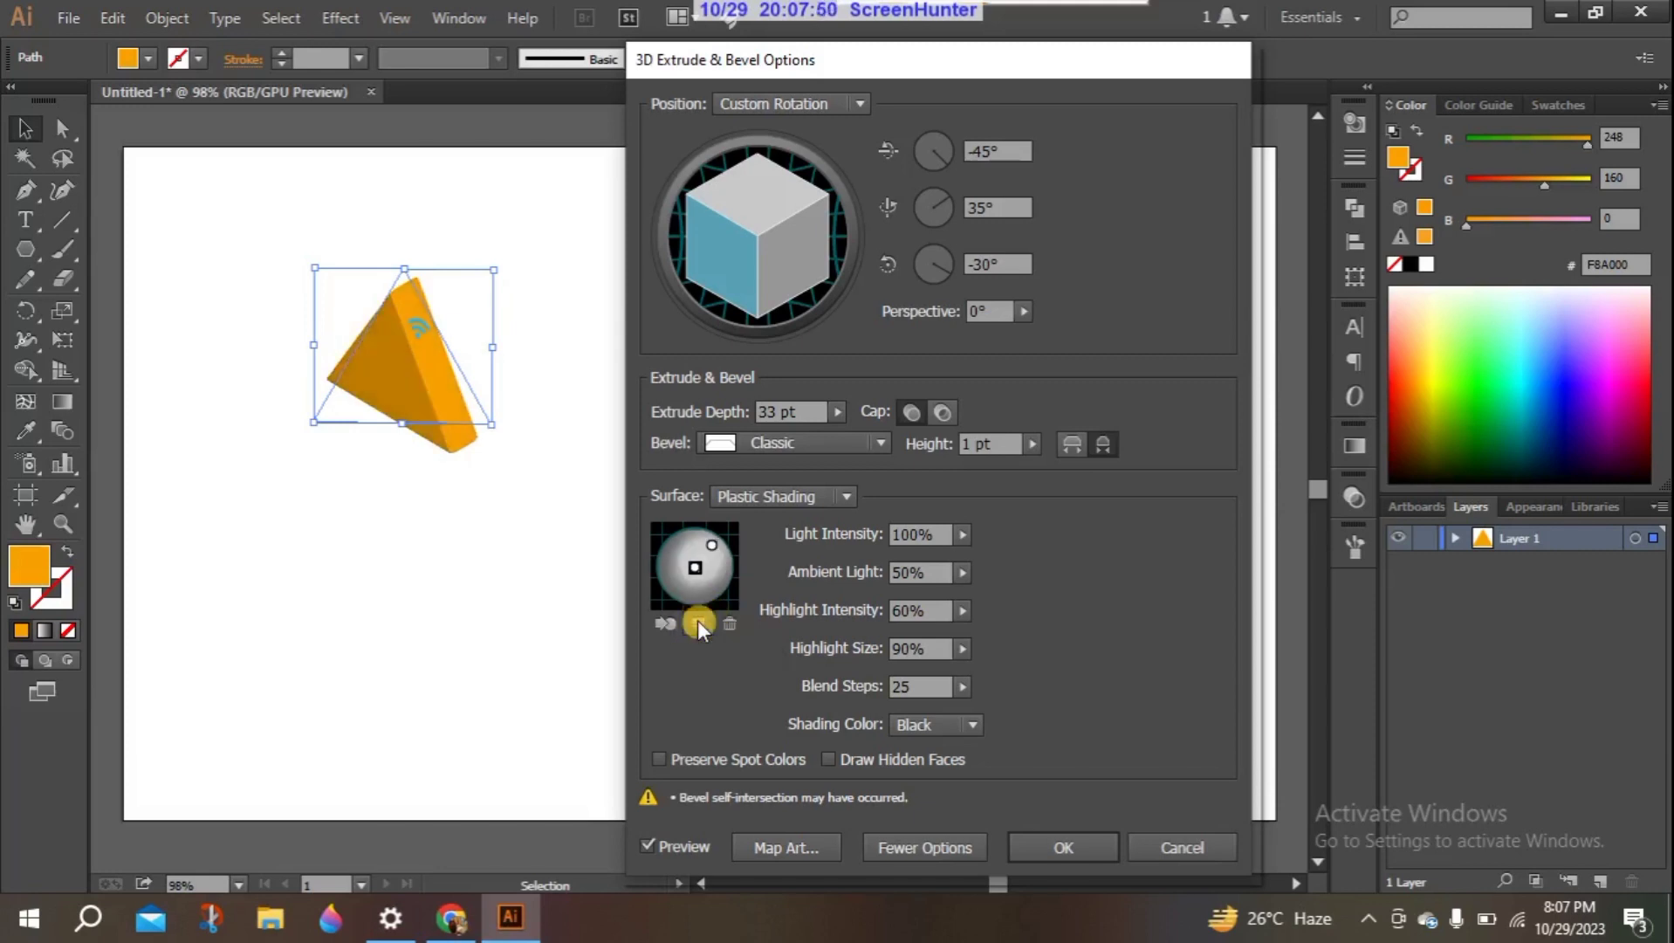
{"action": "left_click_drag", "start_coordinate": [694, 568], "coordinate": [679, 562]}
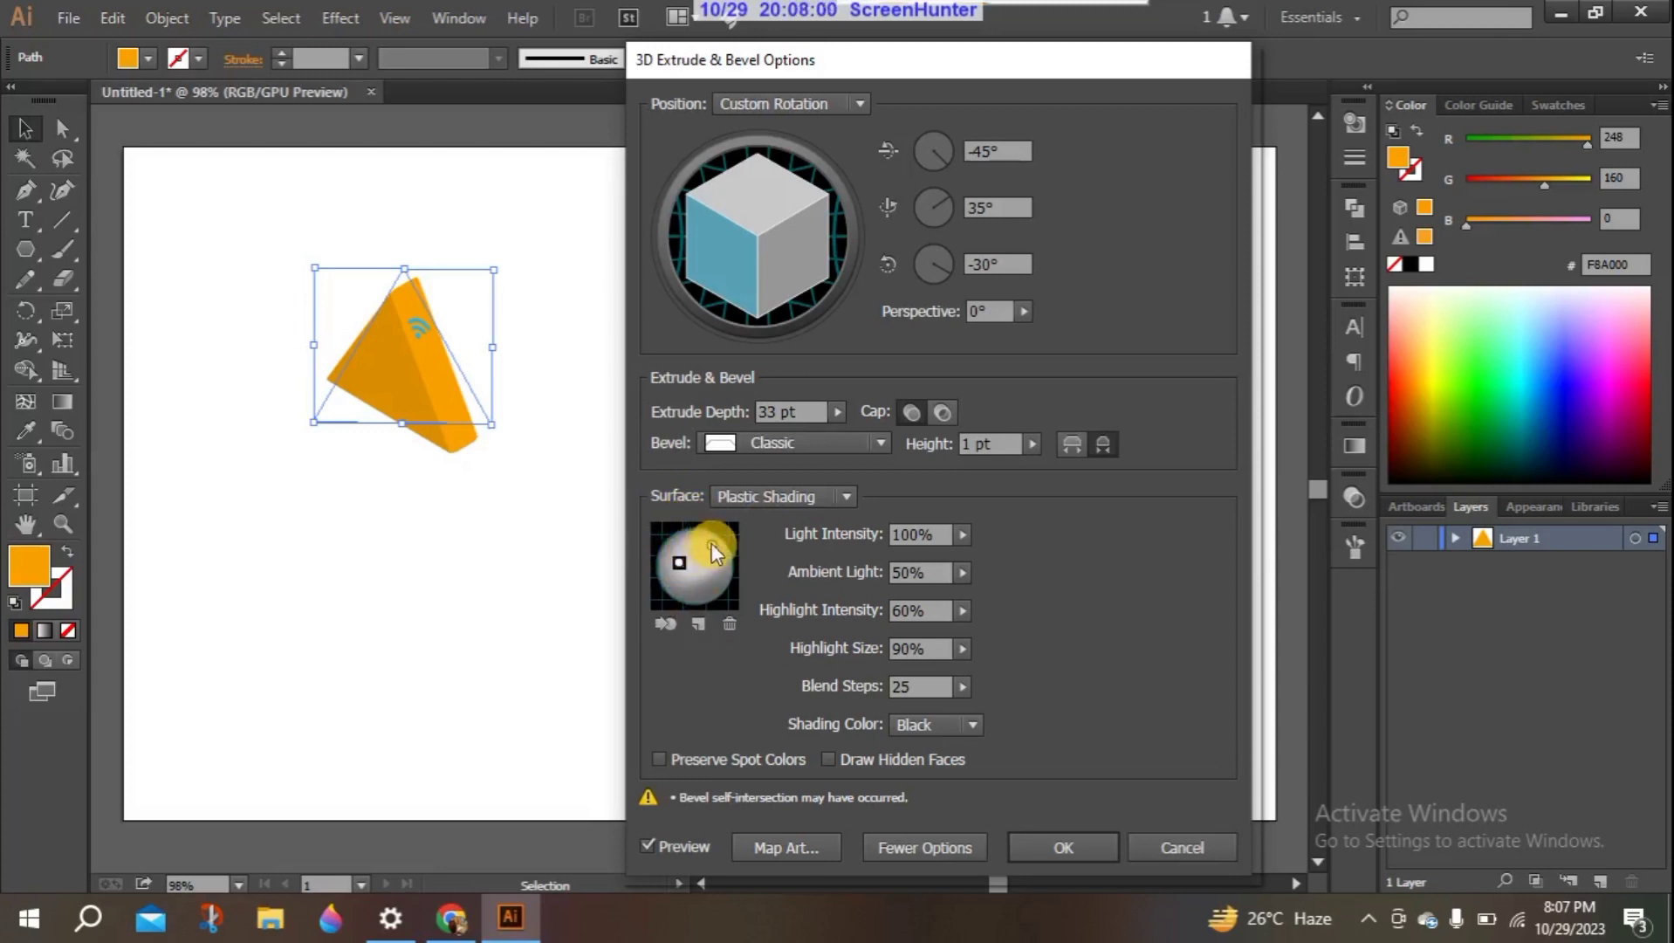
{"action": "left_click_drag", "start_coordinate": [718, 544], "coordinate": [682, 558]}
{"action": "left_click_drag", "start_coordinate": [692, 582], "coordinate": [665, 592]}
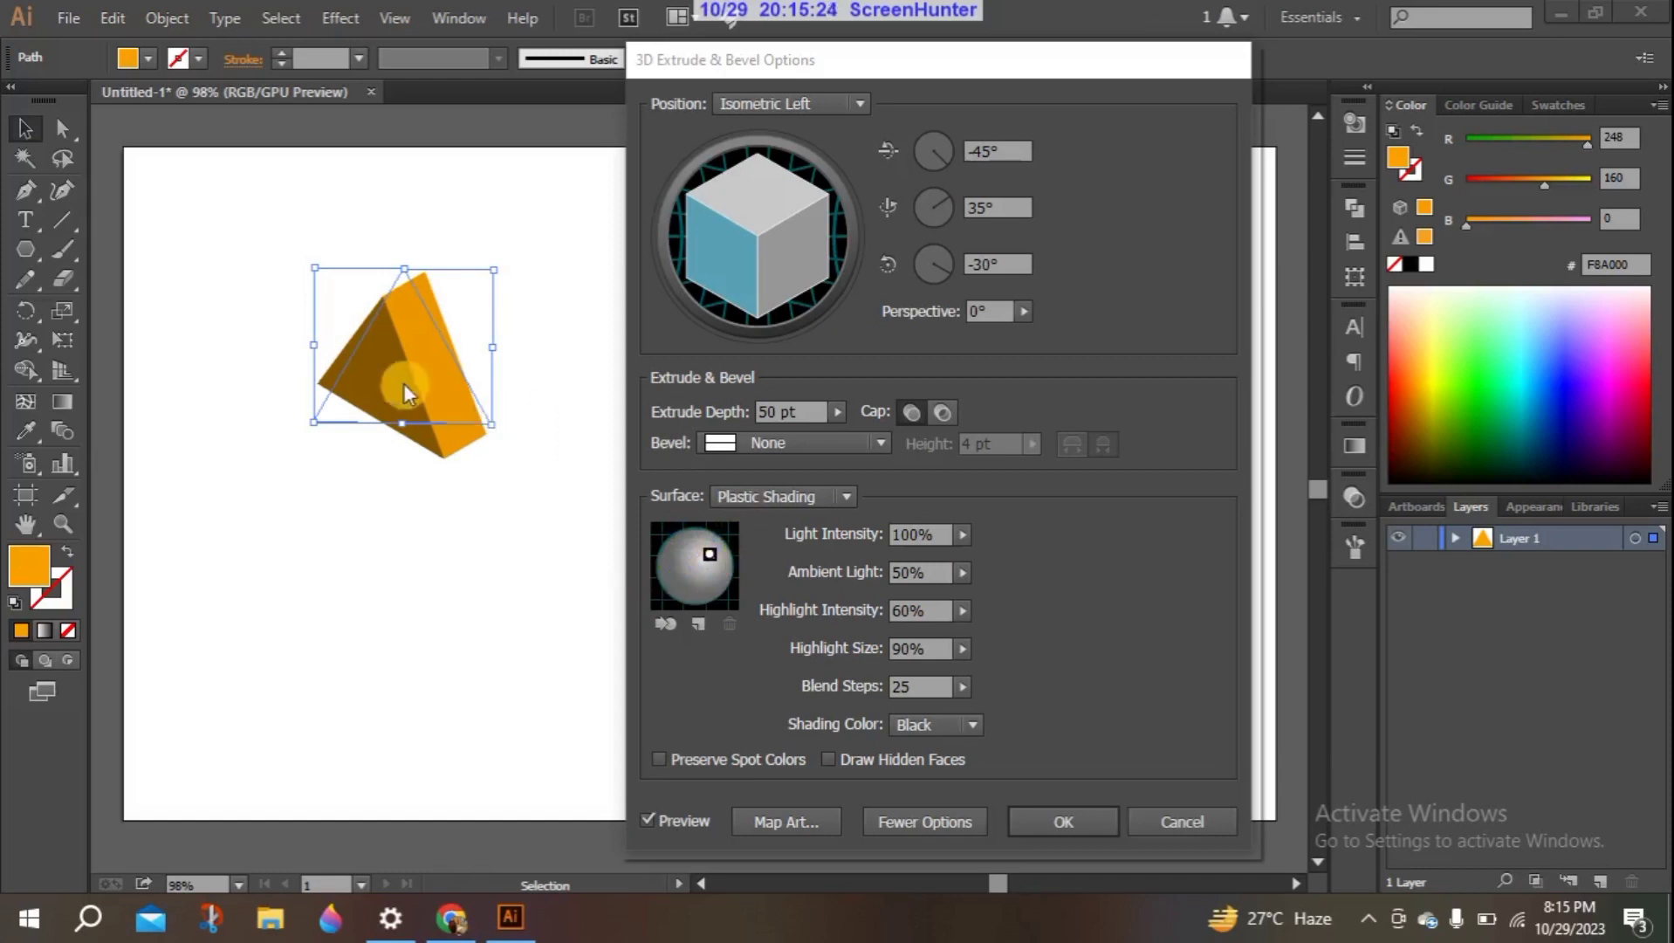
- Nudge the light toward the shading sphere's upper-right edge and vary the Light Intensity through 24% and 72%, ending at 98%
{"action": "mouse_move", "coordinate": [711, 551]}
{"action": "left_mouse_down"}
{"action": "mouse_move", "coordinate": [697, 532]}
{"action": "mouse_move", "coordinate": [719, 569]}
{"action": "mouse_move", "coordinate": [718, 544]}
{"action": "left_mouse_up"}
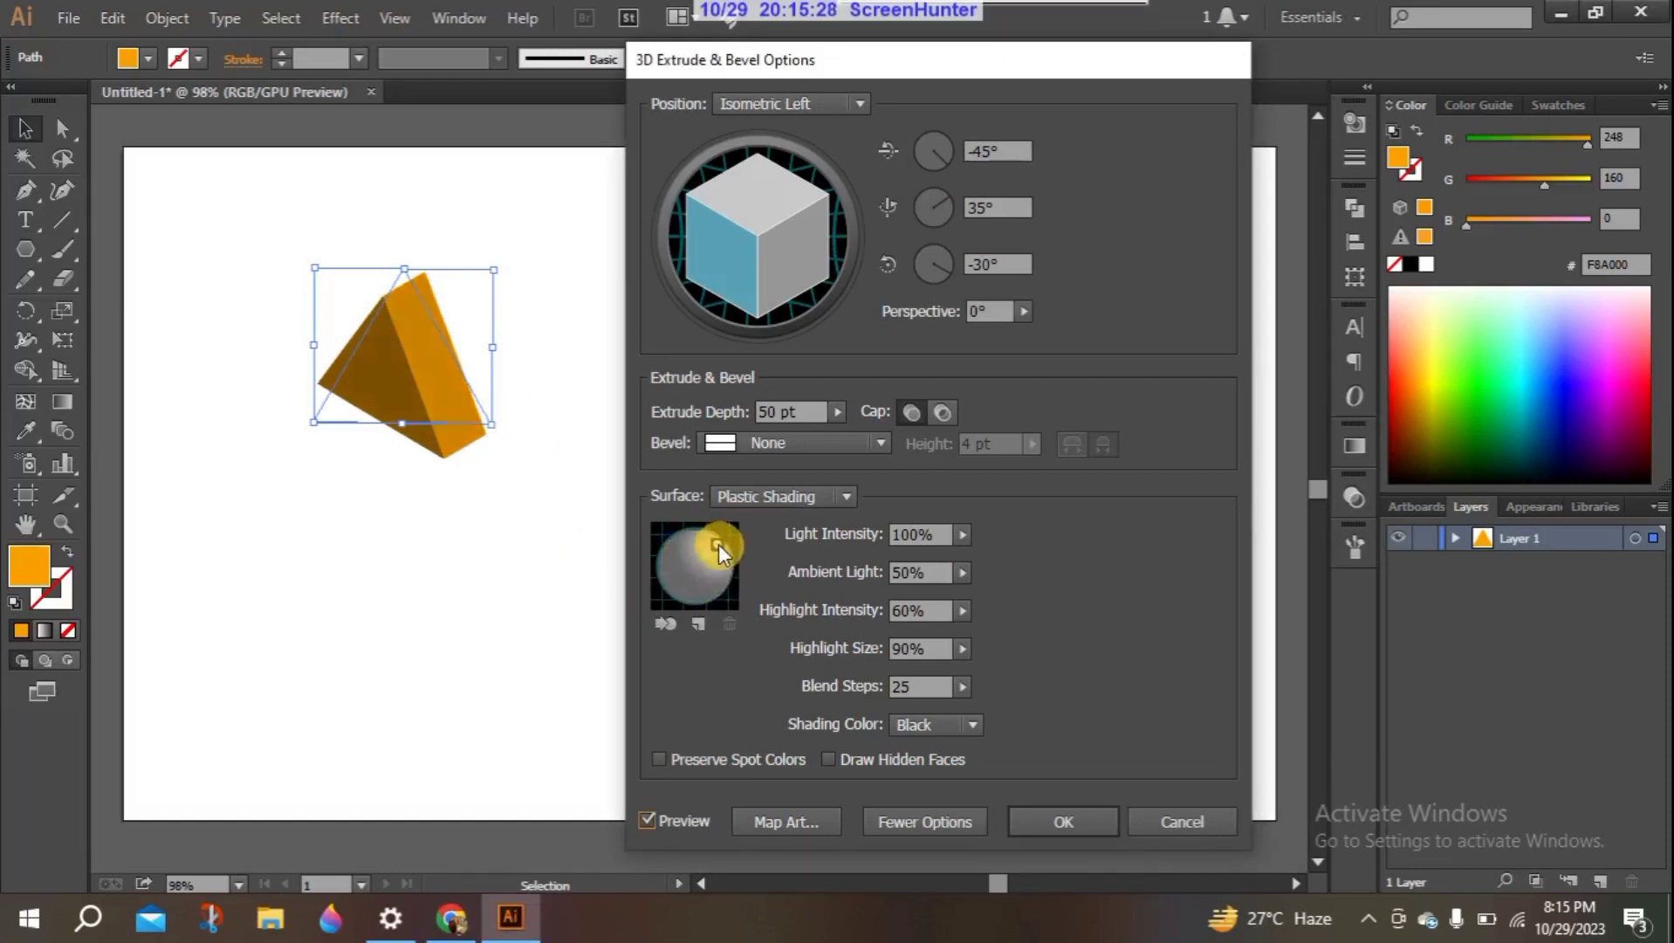
{"action": "left_click", "coordinate": [959, 532]}
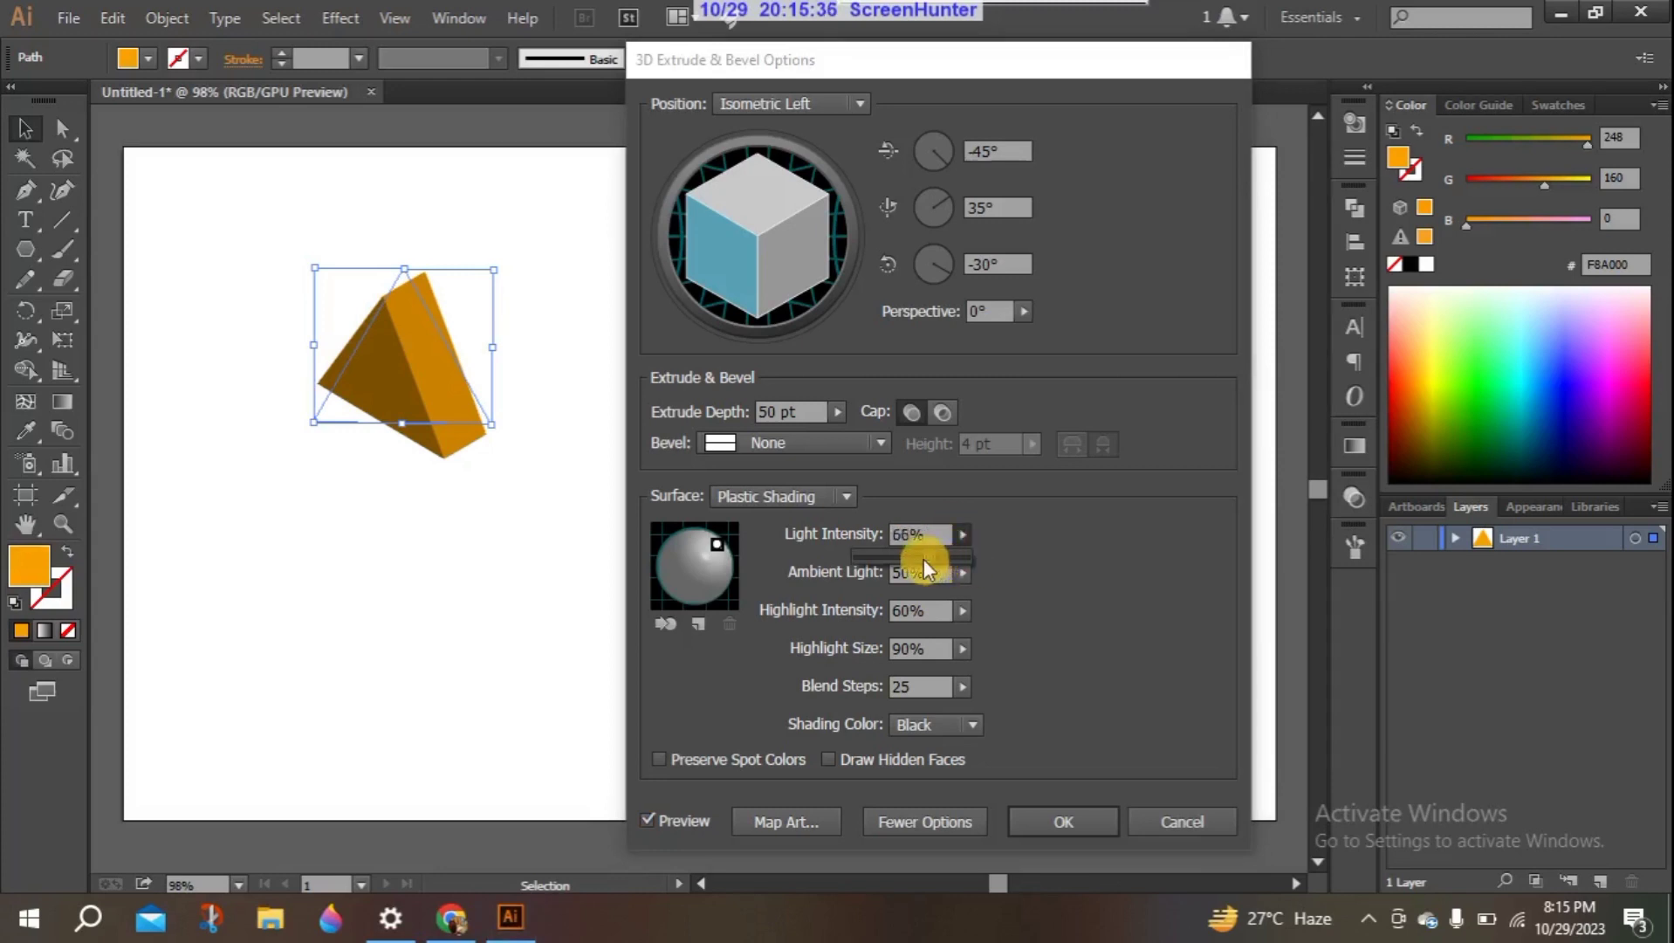
{"action": "left_click_drag", "start_coordinate": [879, 546], "coordinate": [881, 545]}
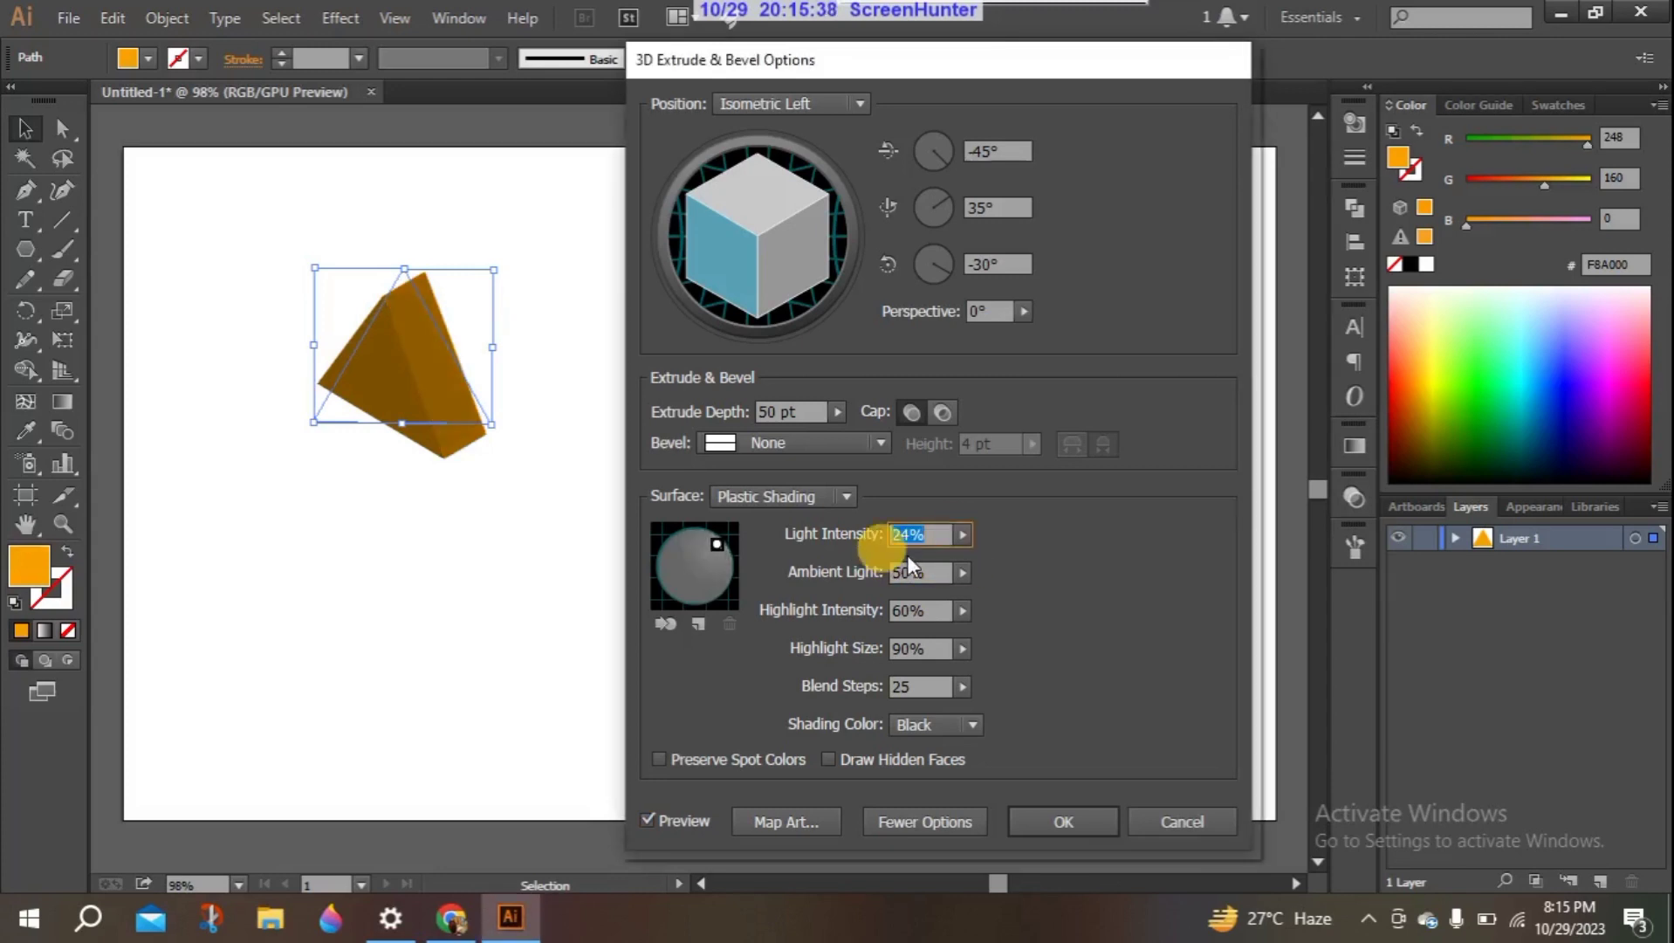
{"action": "left_click", "coordinate": [965, 533]}
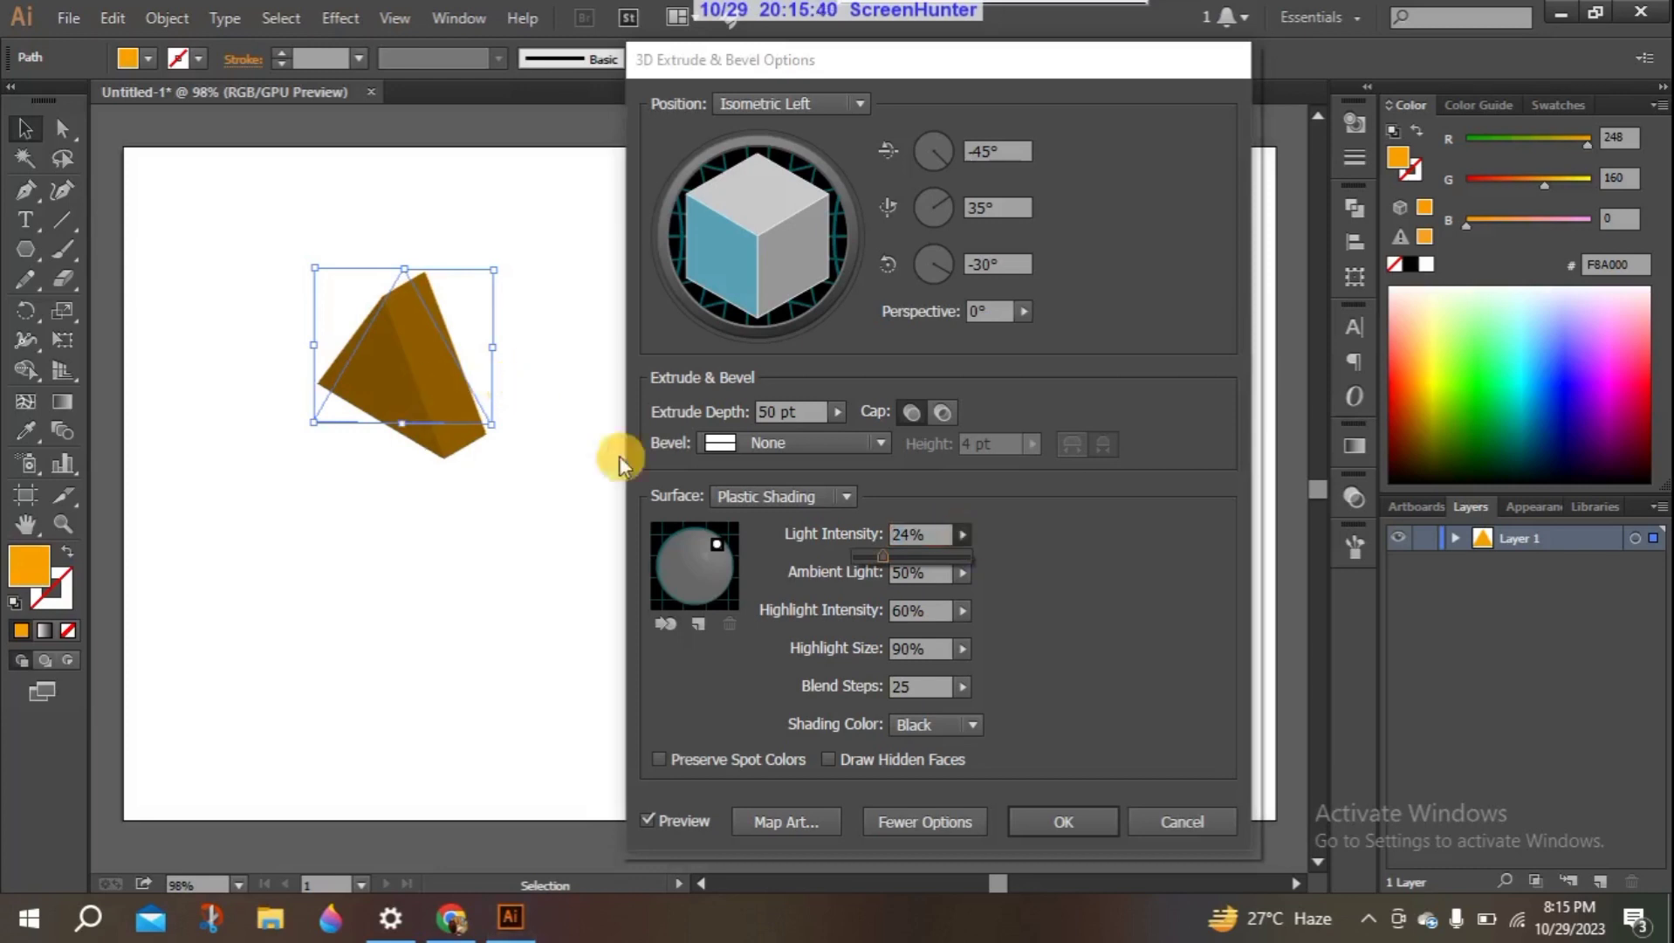
{"action": "left_click_drag", "start_coordinate": [882, 554], "coordinate": [934, 565]}
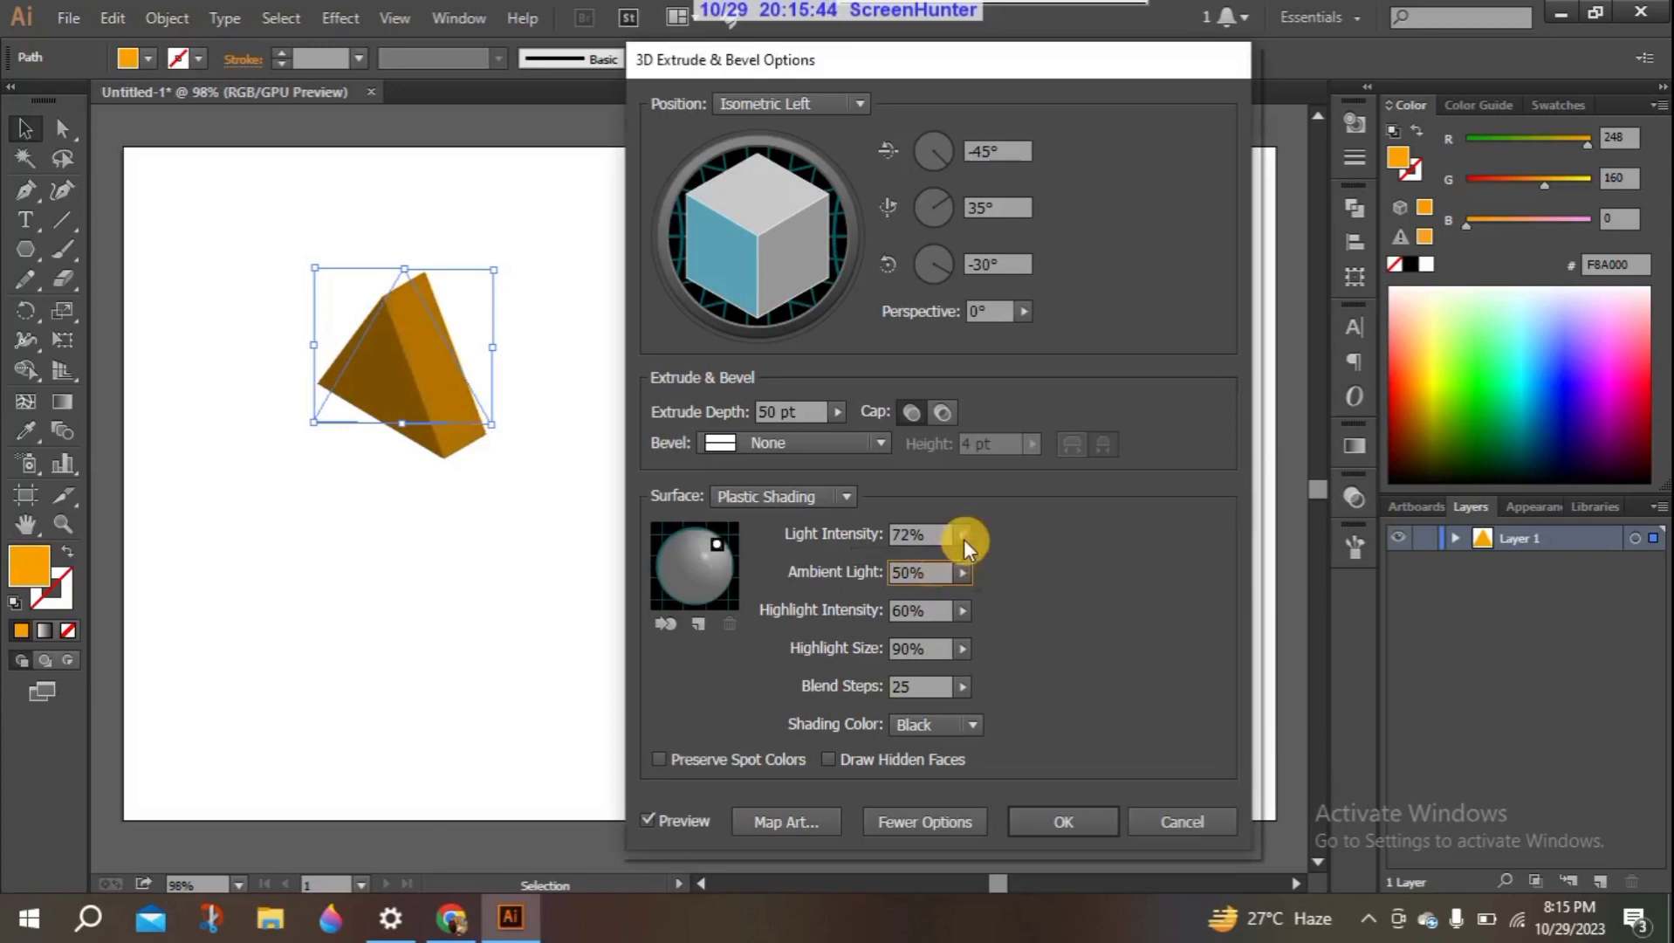
{"action": "left_click", "coordinate": [964, 539]}
{"action": "left_click_drag", "start_coordinate": [934, 554], "coordinate": [963, 556]}
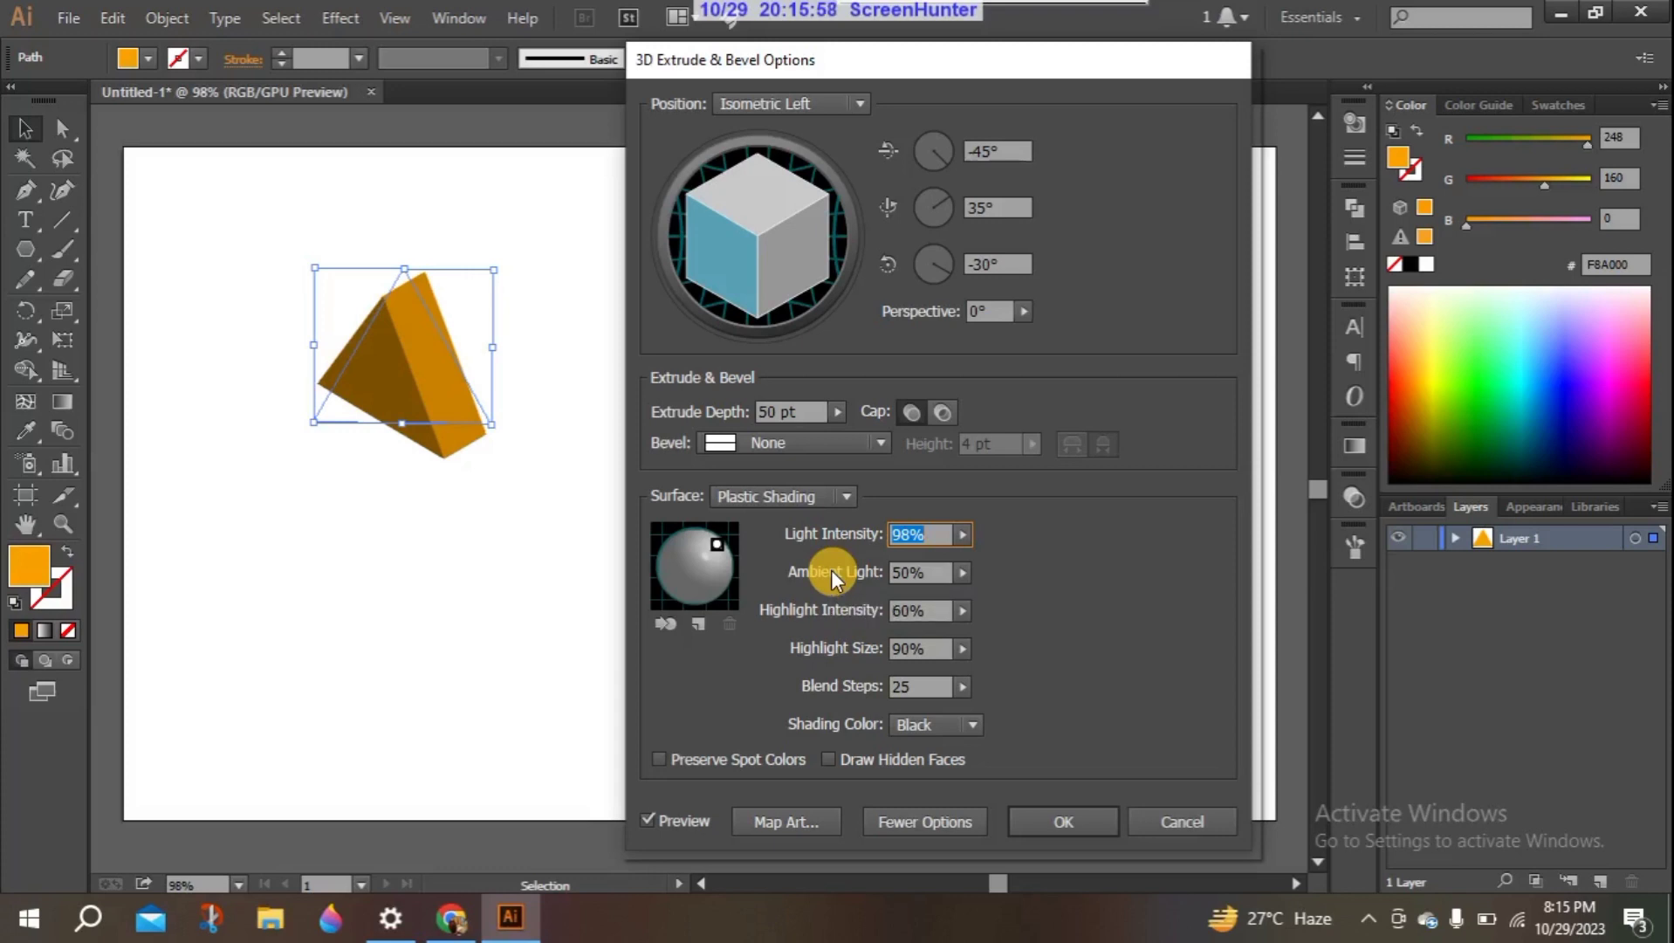
- Try the Ambient Light at 100%, then set it to 51%
{"action": "left_click", "coordinate": [961, 572]}
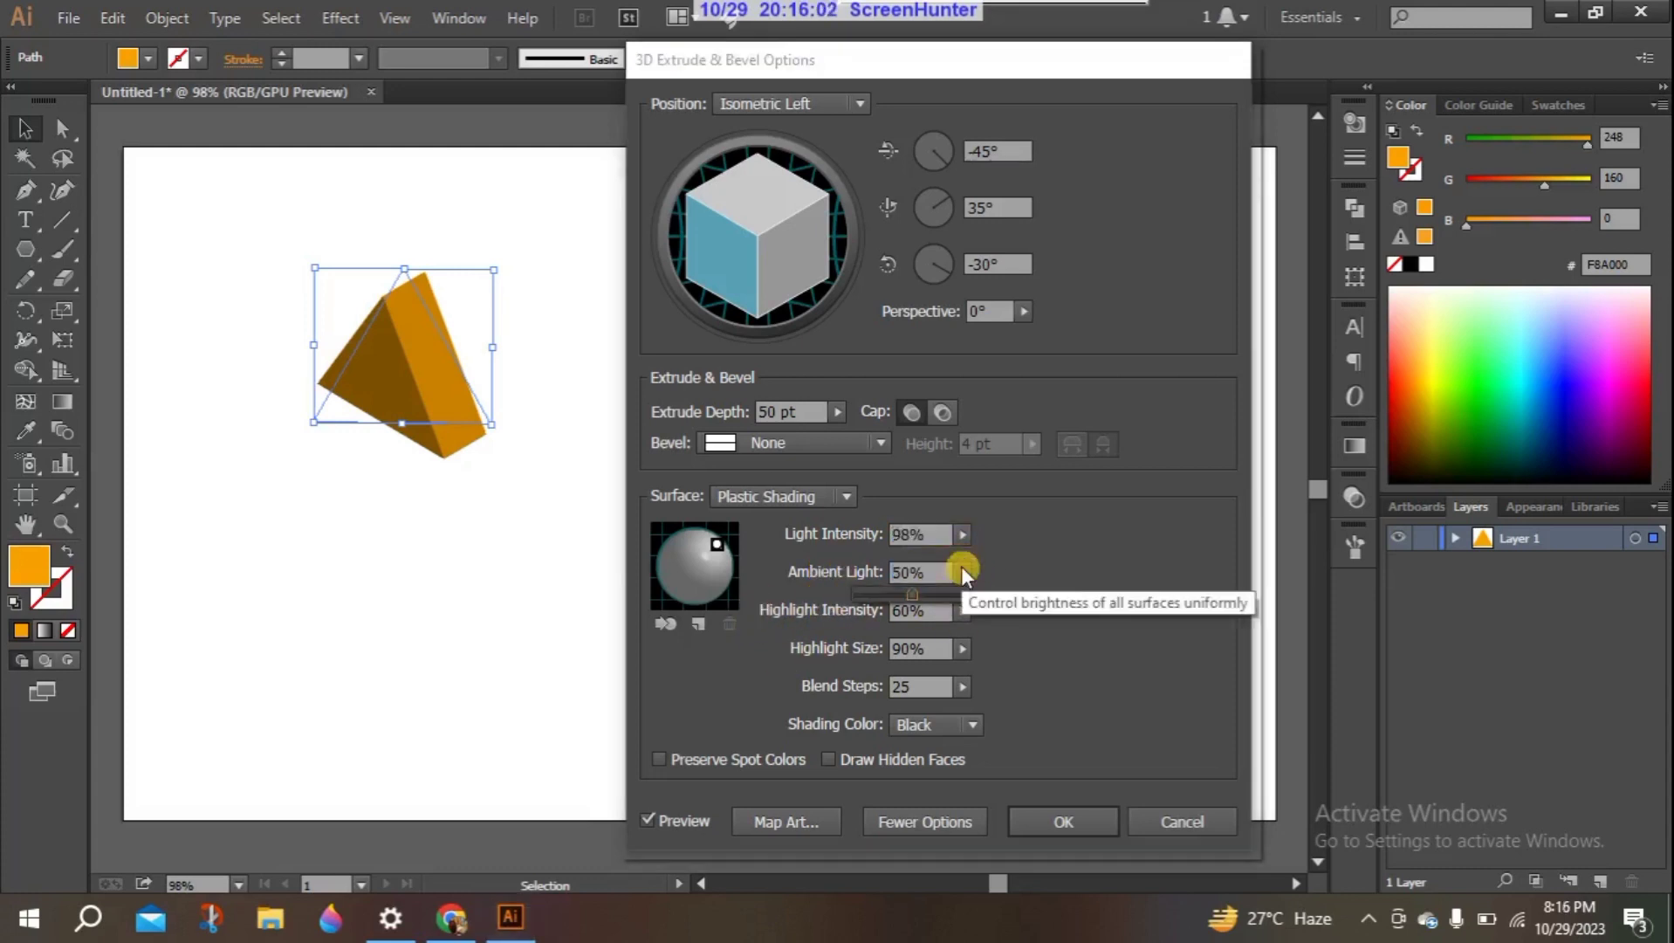
{"action": "mouse_move", "coordinate": [911, 590]}
{"action": "left_mouse_down"}
{"action": "mouse_move", "coordinate": [932, 590]}
{"action": "mouse_move", "coordinate": [885, 593]}
{"action": "mouse_move", "coordinate": [971, 603]}
{"action": "left_mouse_up"}
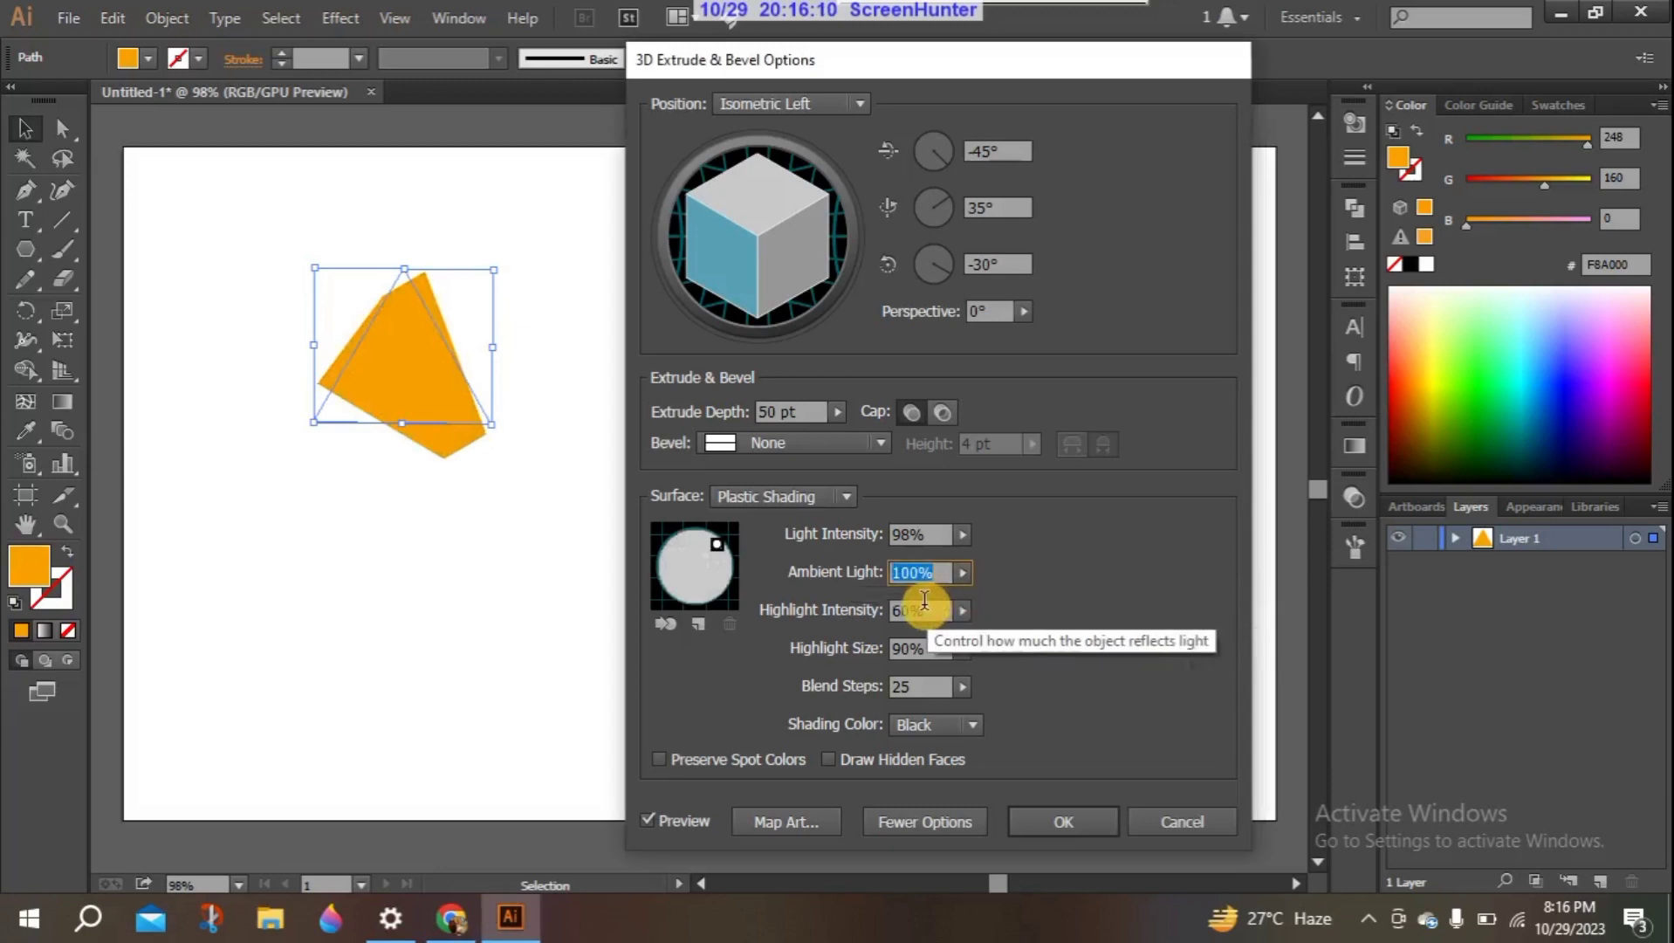
{"action": "left_click", "coordinate": [962, 571]}
{"action": "left_click_drag", "start_coordinate": [966, 598], "coordinate": [914, 601]}
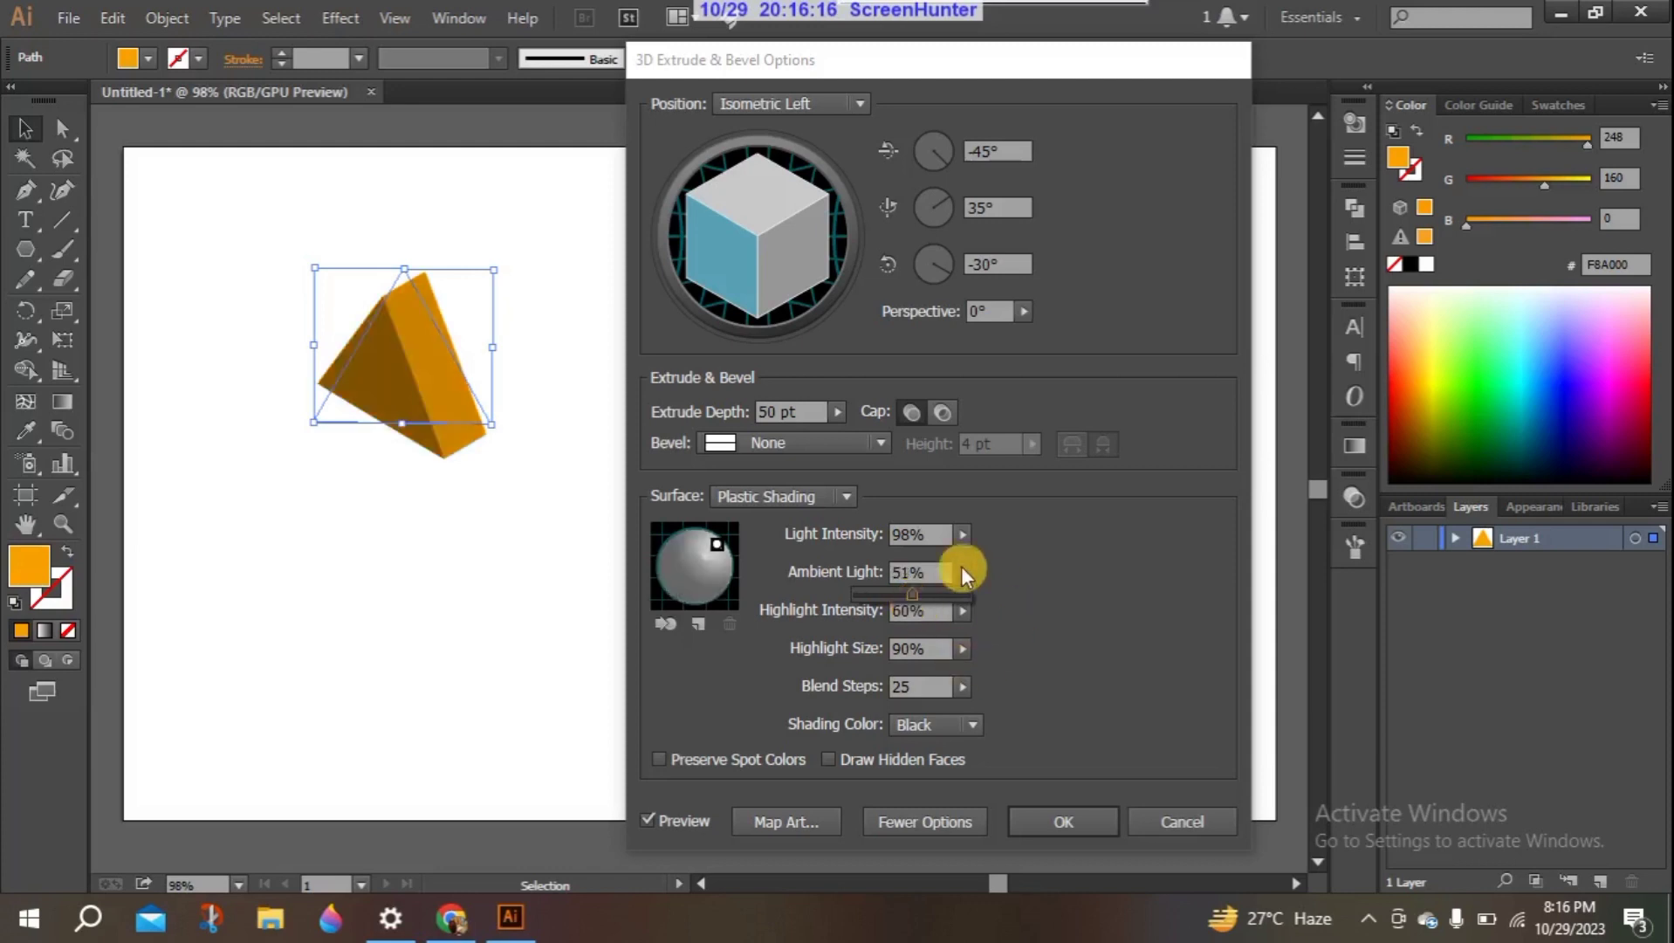
{"action": "left_click", "coordinate": [1027, 619]}
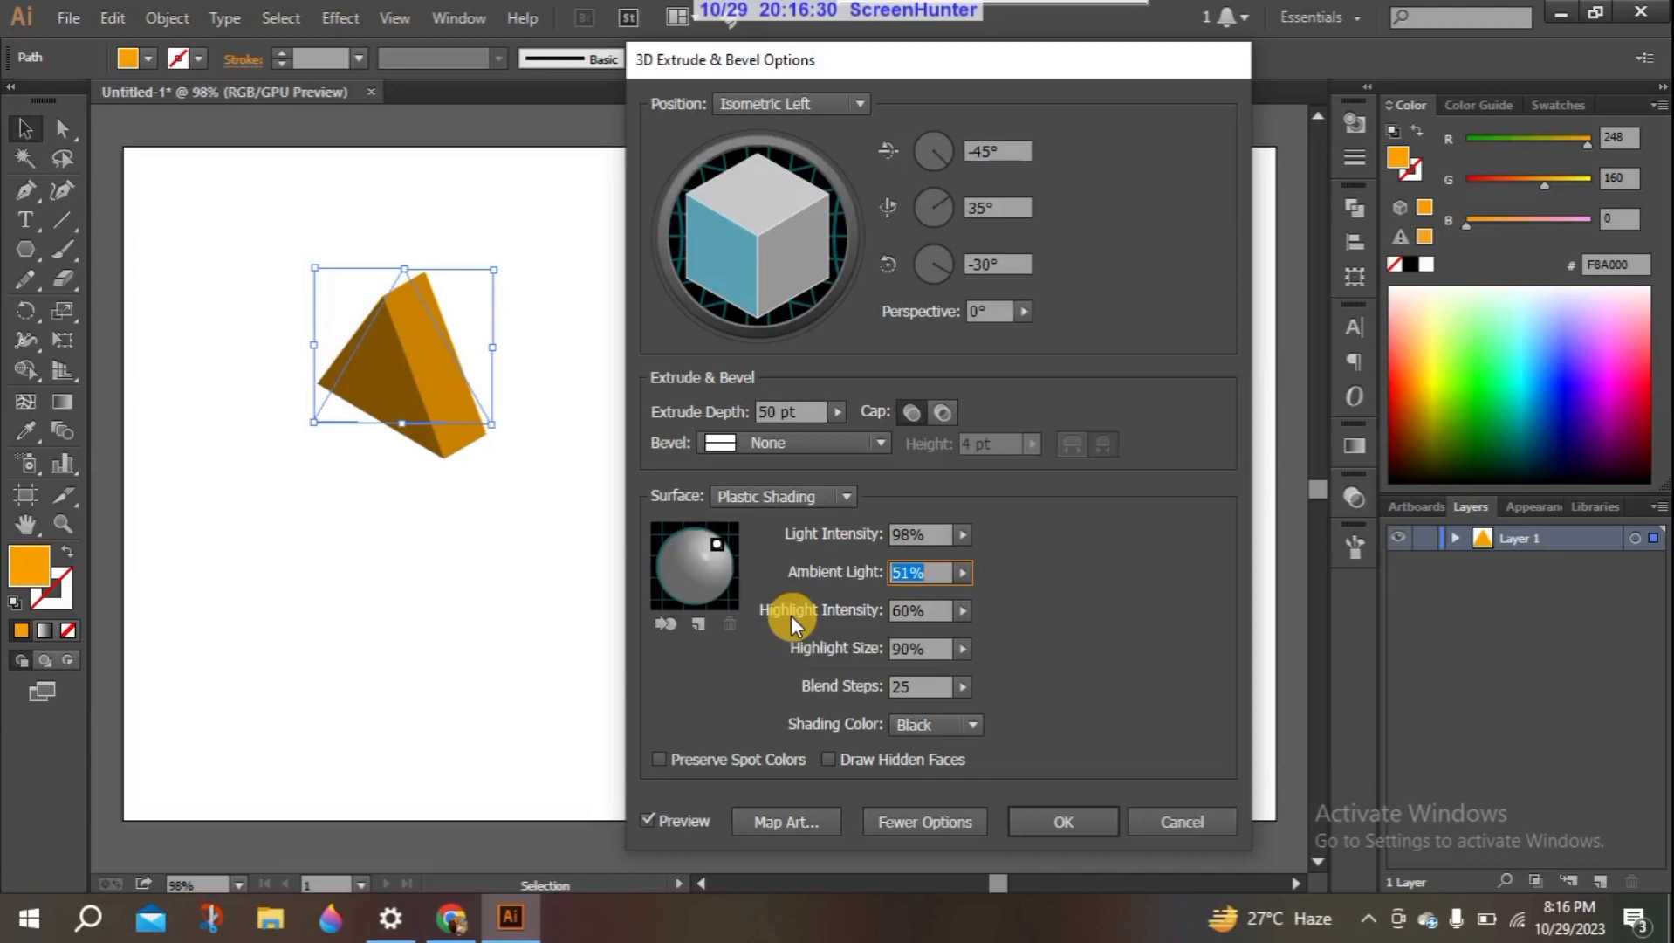
- Set the Highlight Intensity of the plastic shading to 64%
{"action": "left_click", "coordinate": [960, 612]}
{"action": "mouse_move", "coordinate": [934, 632]}
{"action": "left_mouse_down"}
{"action": "mouse_move", "coordinate": [875, 632]}
{"action": "mouse_move", "coordinate": [926, 635]}
{"action": "left_mouse_up"}
{"action": "left_click", "coordinate": [958, 612]}
{"action": "left_click", "coordinate": [959, 613]}
{"action": "left_click", "coordinate": [922, 608]}
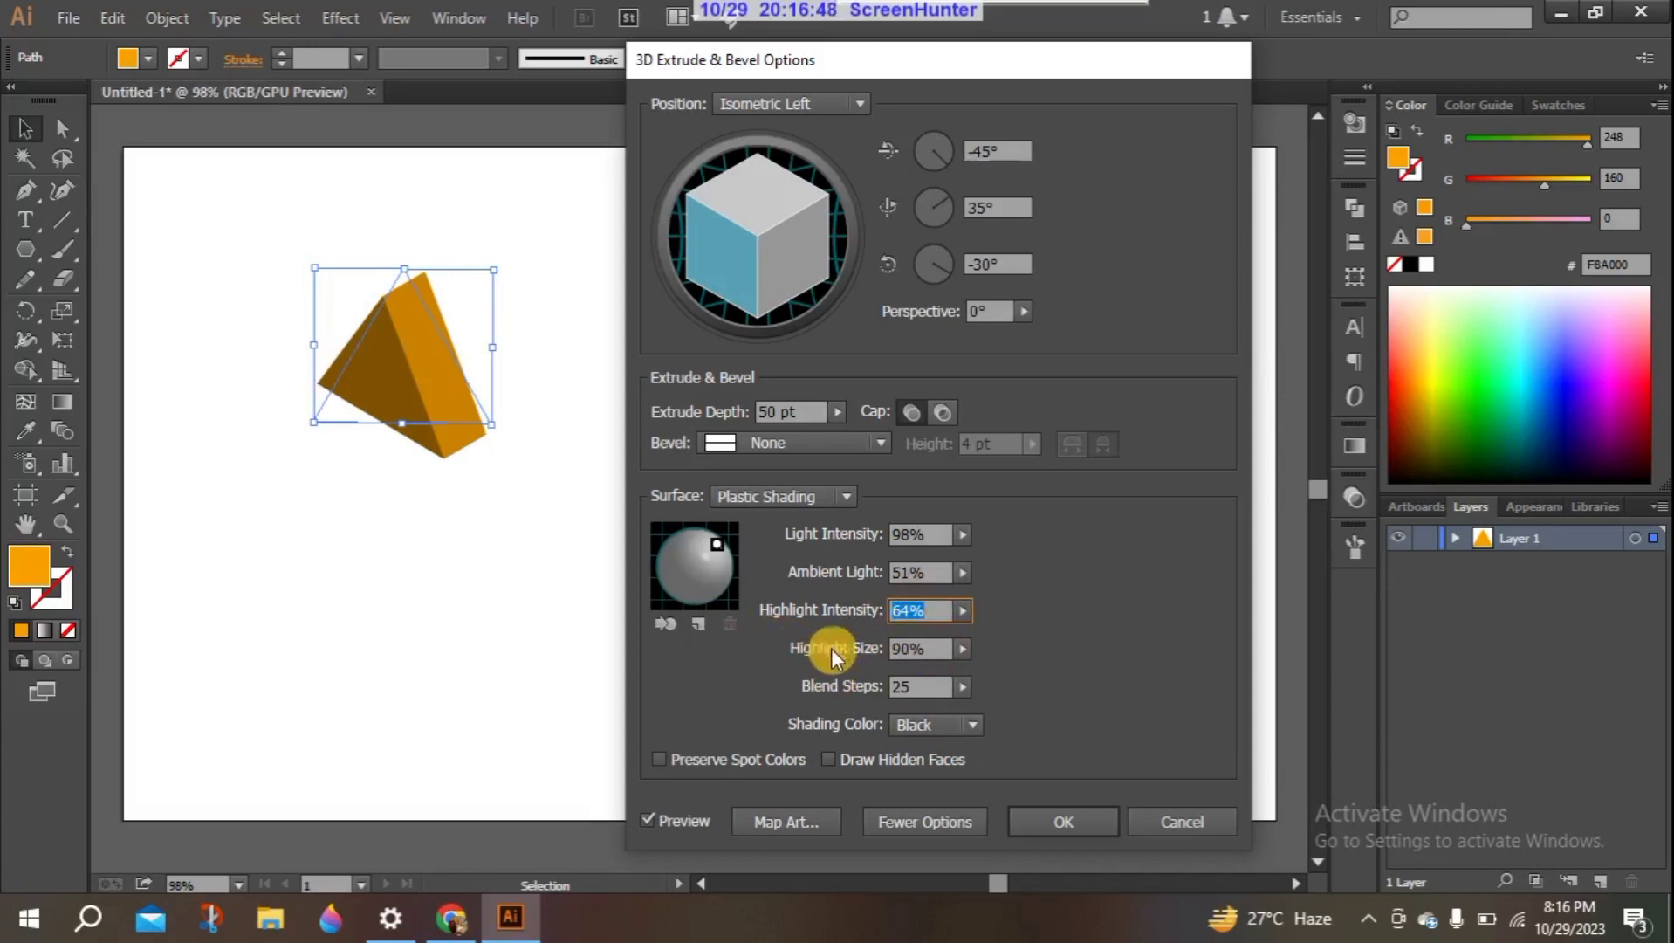
- Set the Highlight Size of the plastic shading to 100%
{"action": "left_click", "coordinate": [961, 649]}
{"action": "left_click_drag", "start_coordinate": [935, 671], "coordinate": [973, 675]}
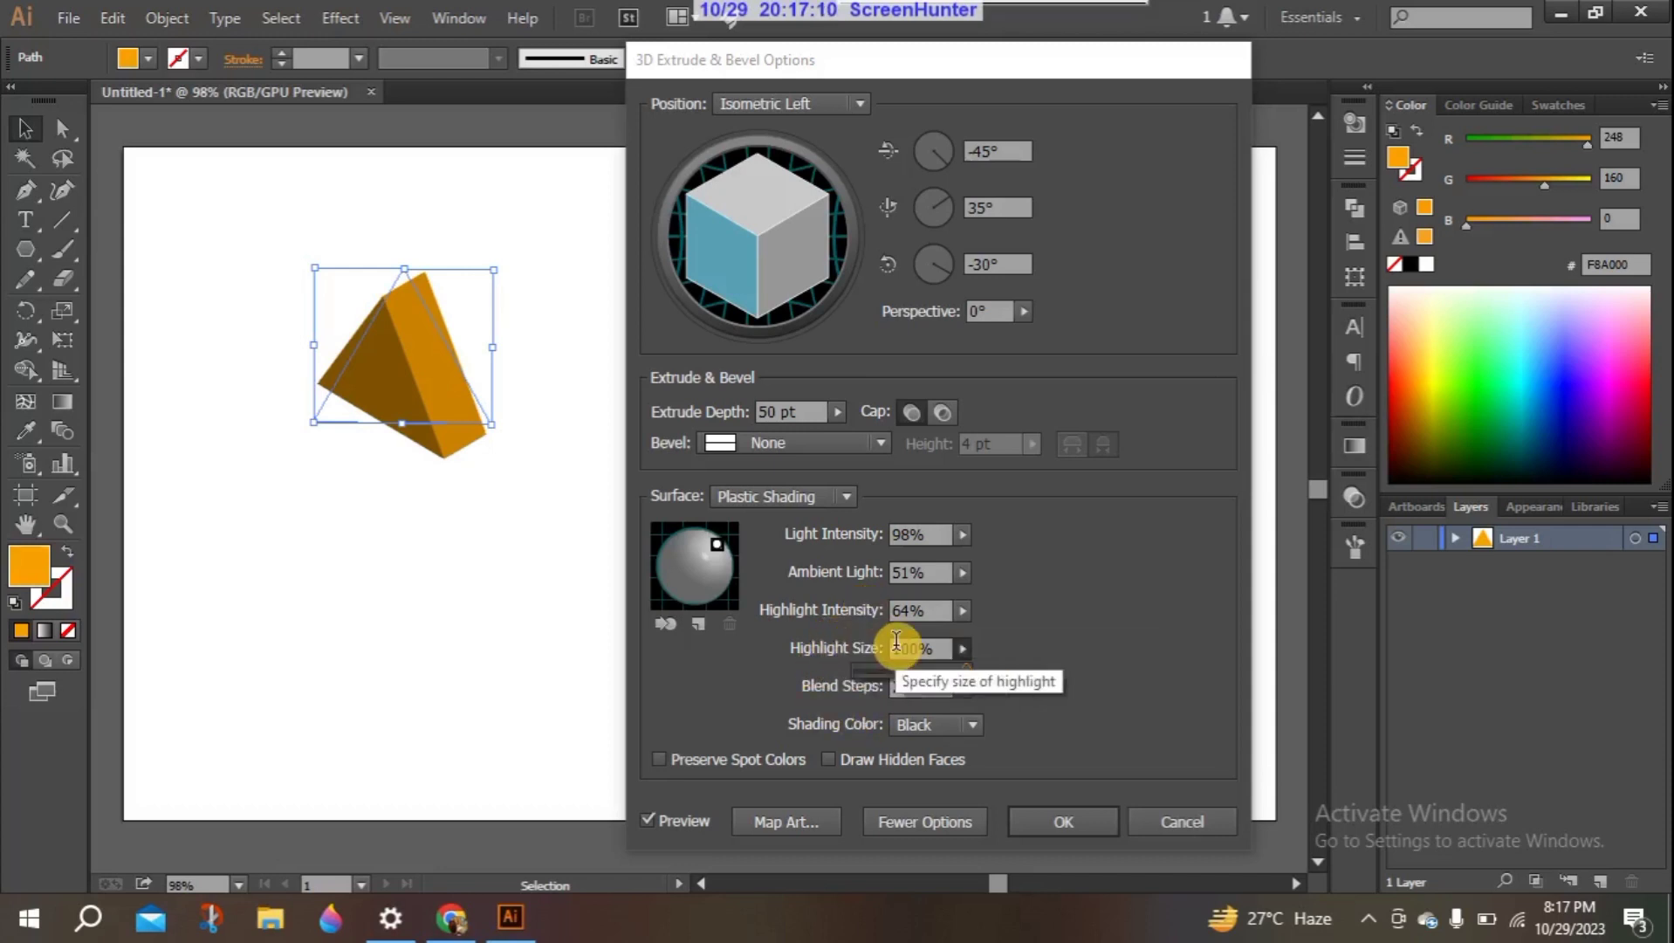
{"action": "left_click", "coordinate": [961, 648]}
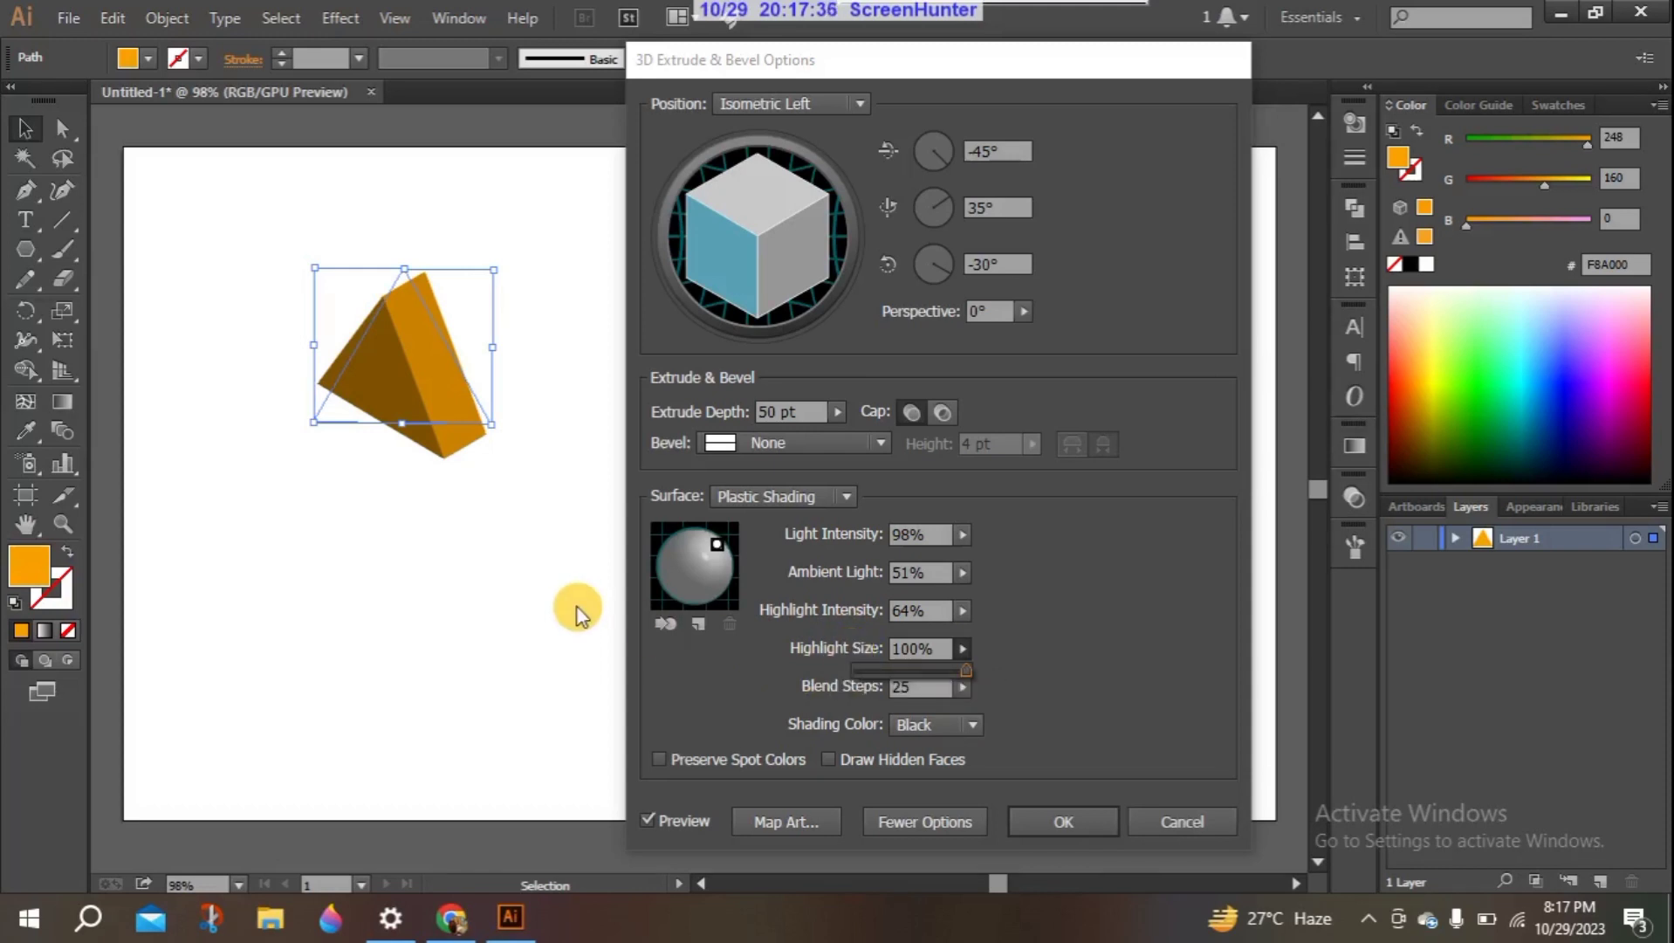
{"action": "left_click", "coordinate": [912, 648]}
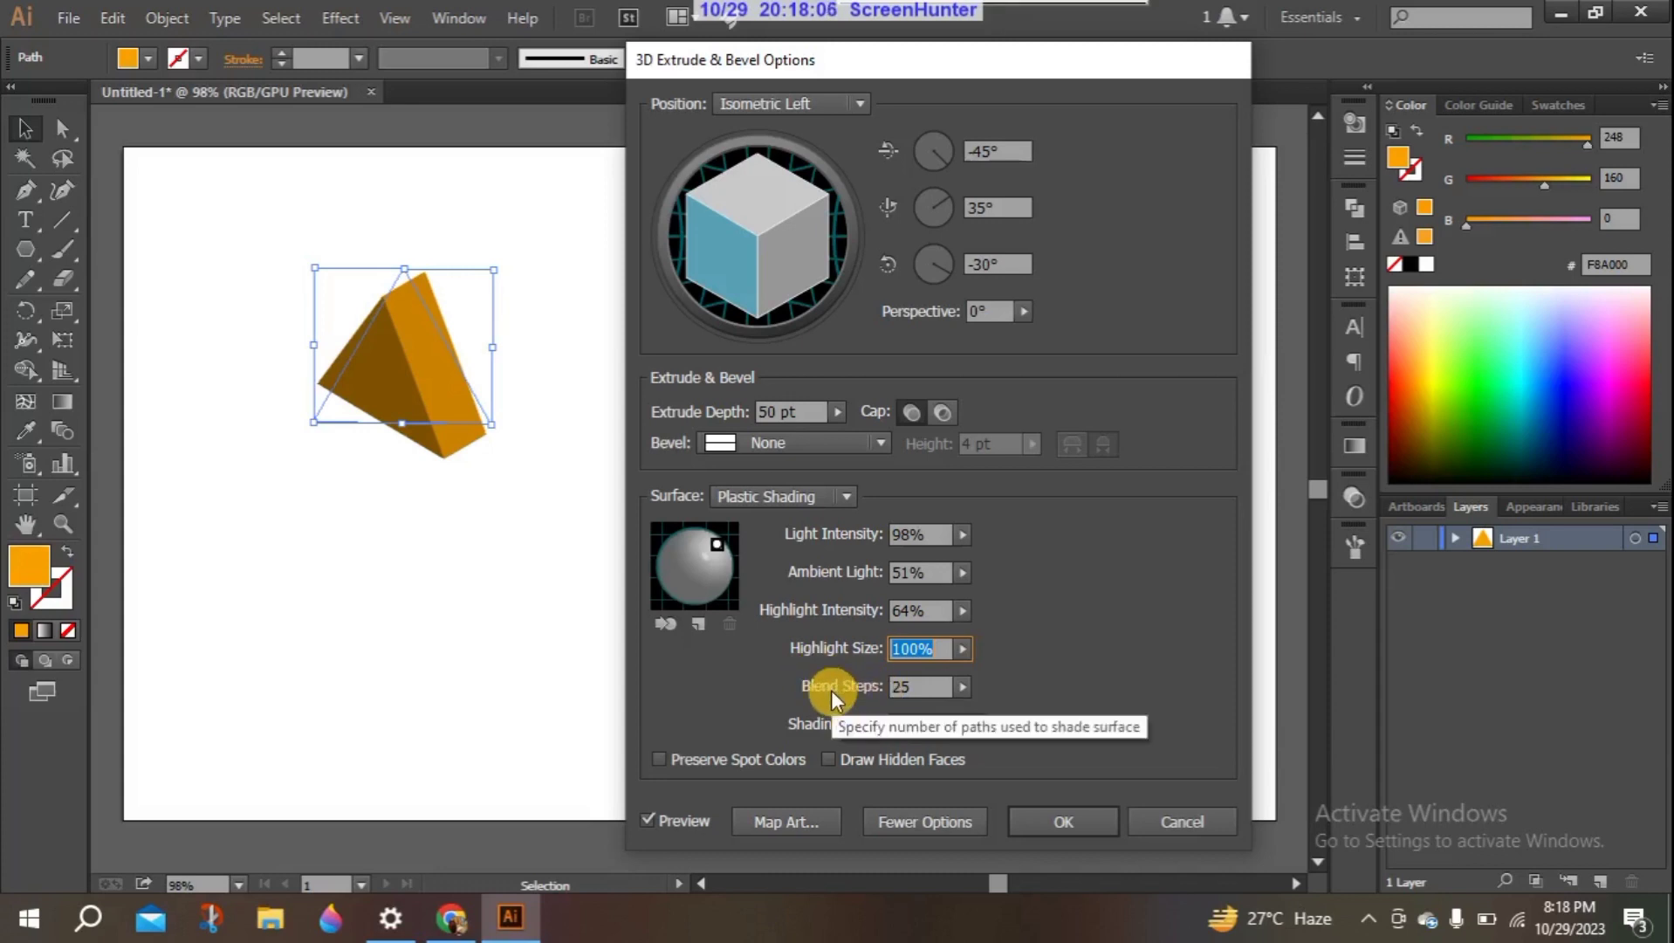
- Try 0 Blend Steps for the surface shading, then set the value to 22
{"action": "left_click", "coordinate": [961, 687]}
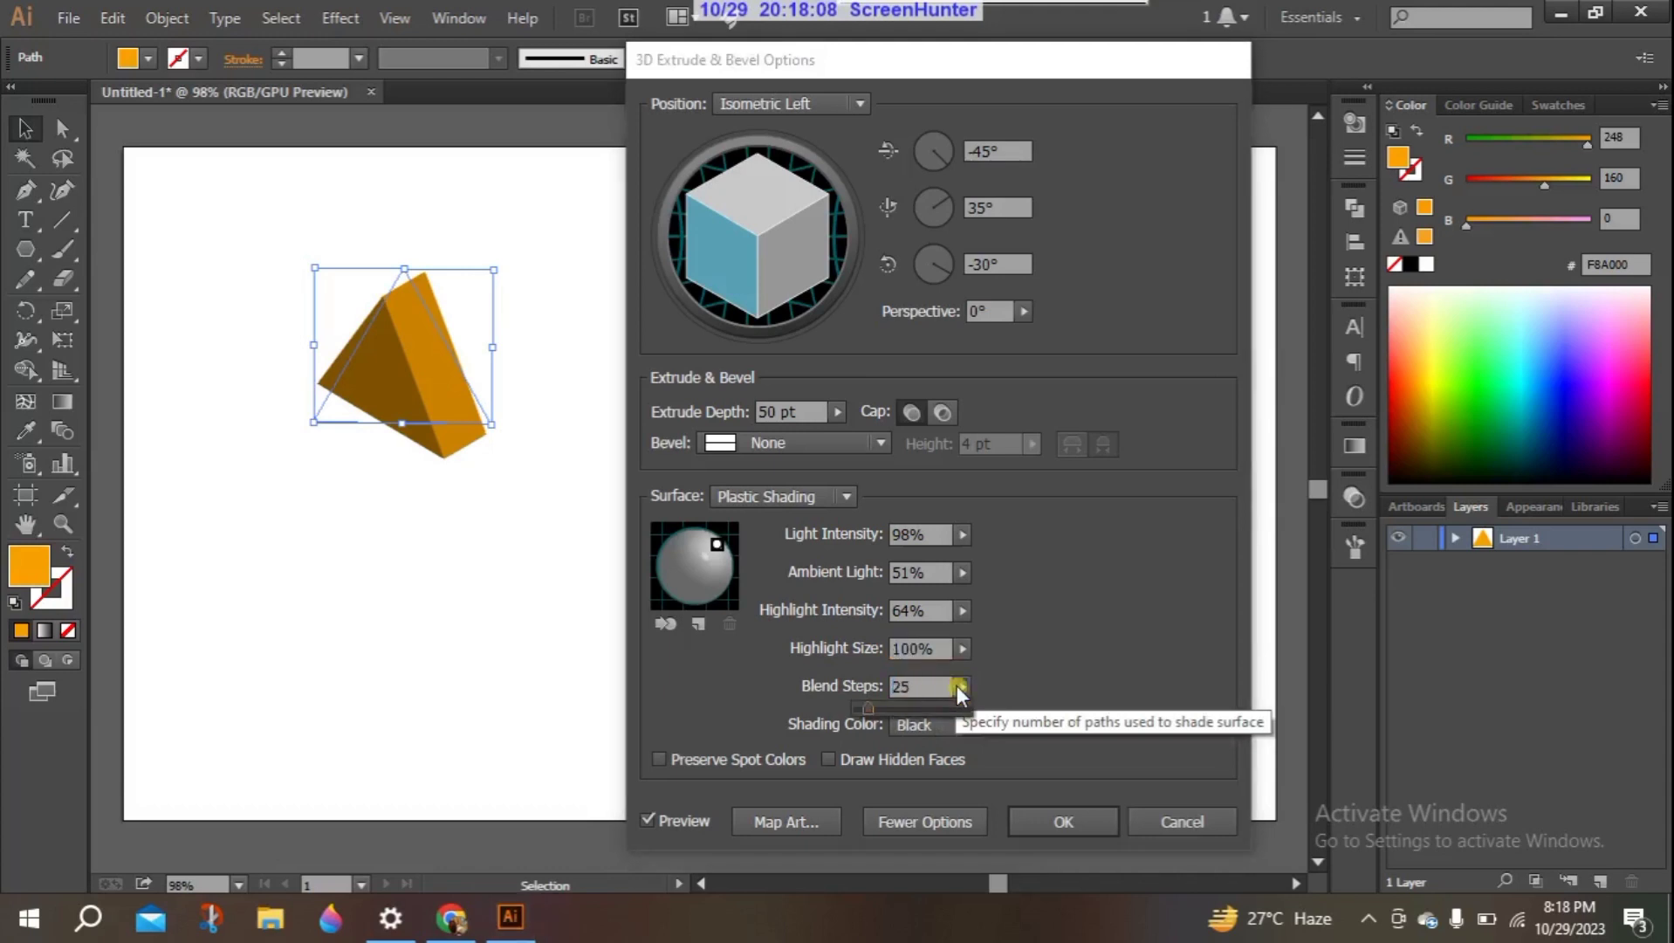
{"action": "left_click", "coordinate": [961, 686]}
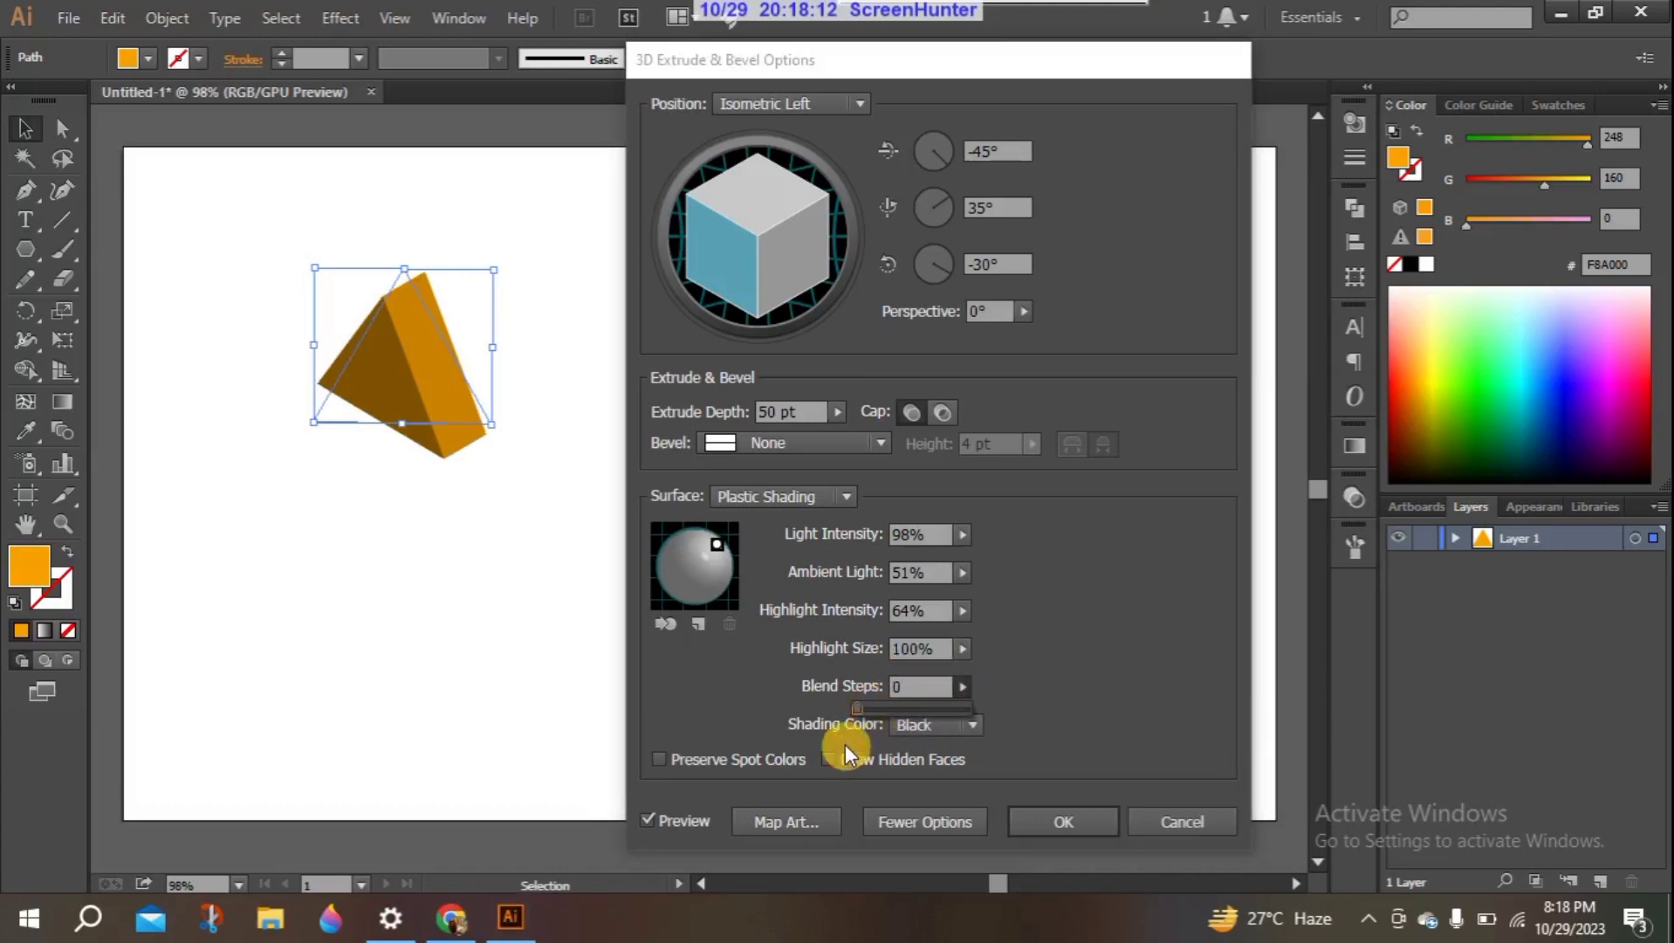
{"action": "left_click", "coordinate": [803, 705]}
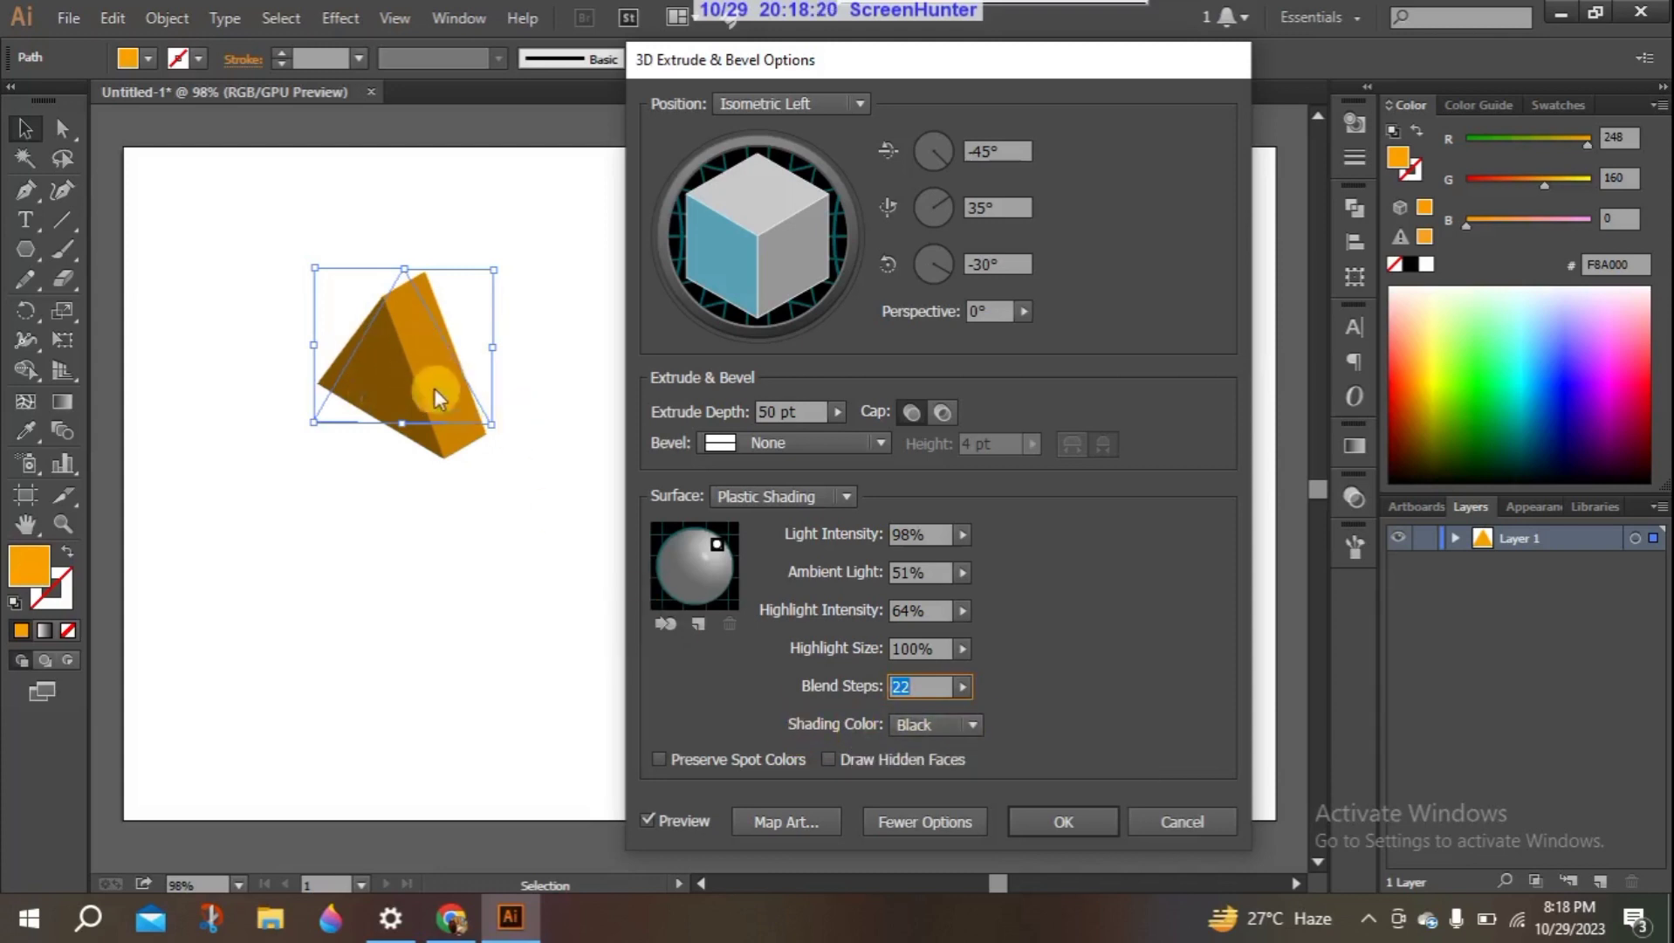
- Try None as the shading color, then switch the shading color to Custom
{"action": "left_click", "coordinate": [971, 723]}
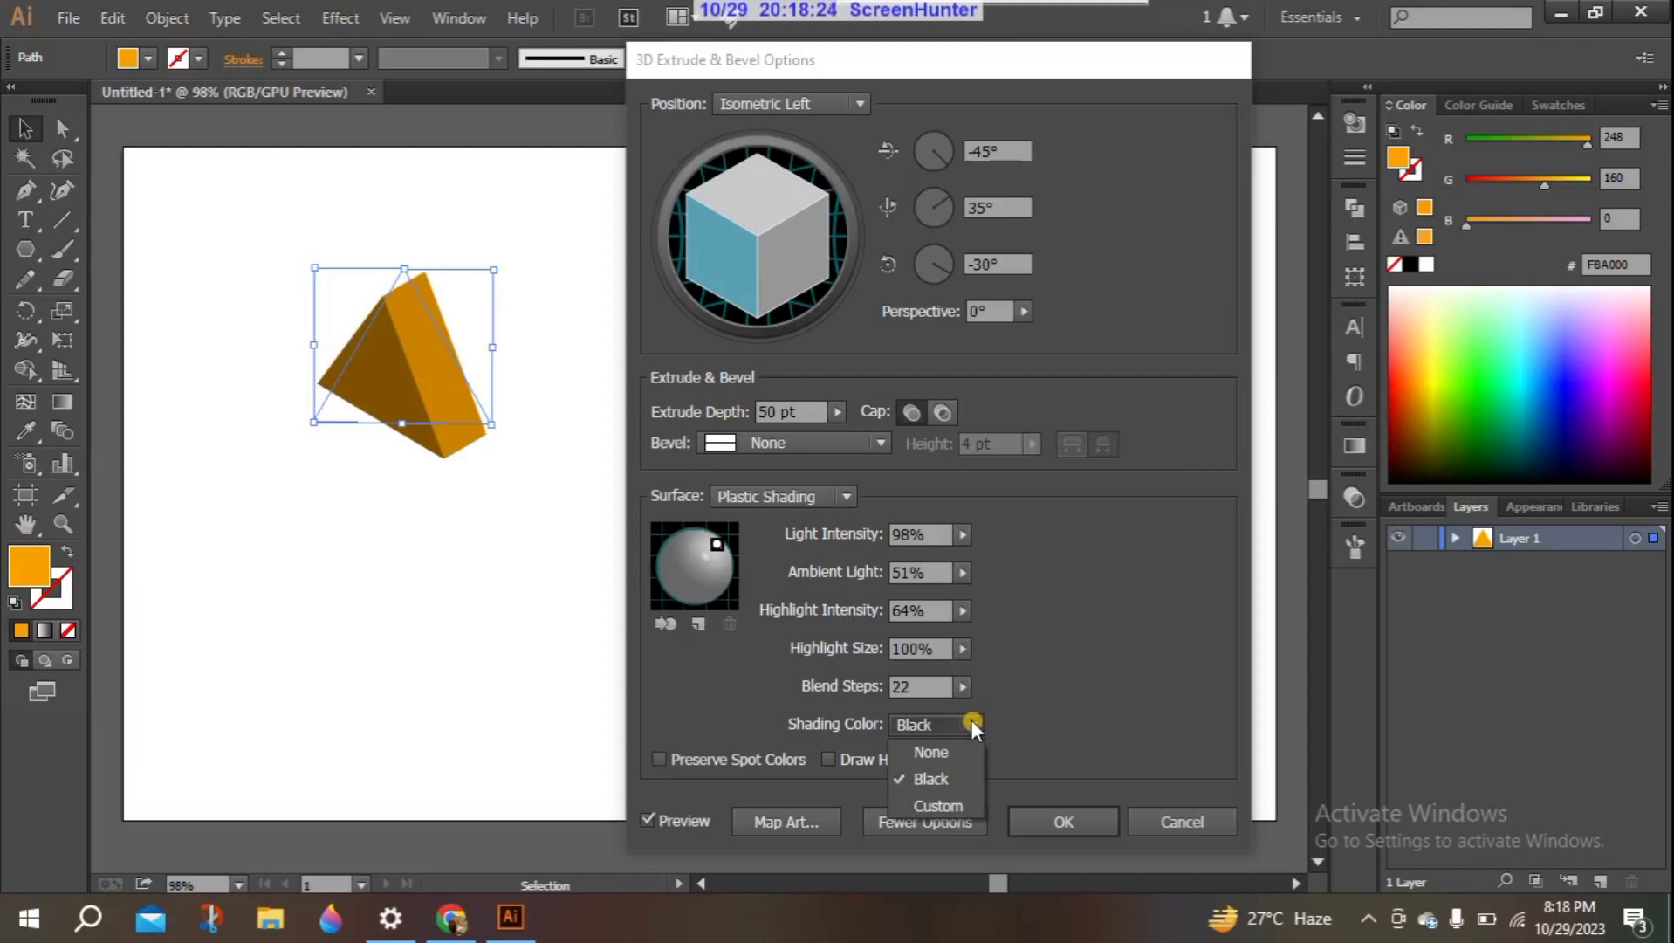
{"action": "left_click", "coordinate": [948, 752]}
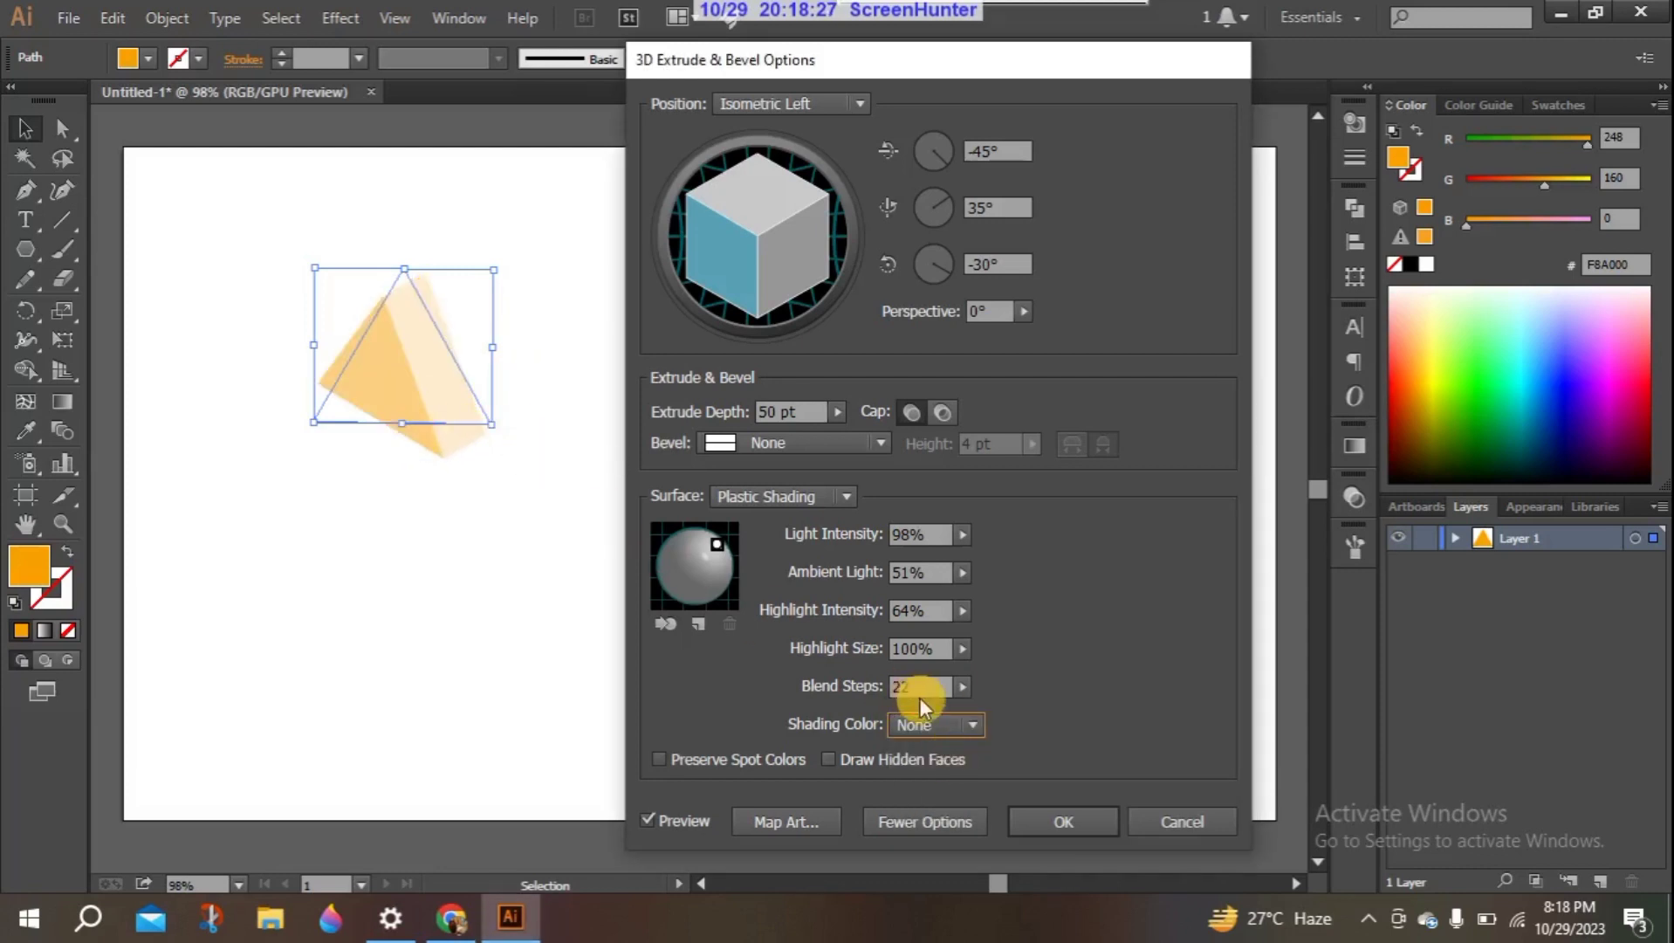
{"action": "left_click", "coordinate": [969, 723]}
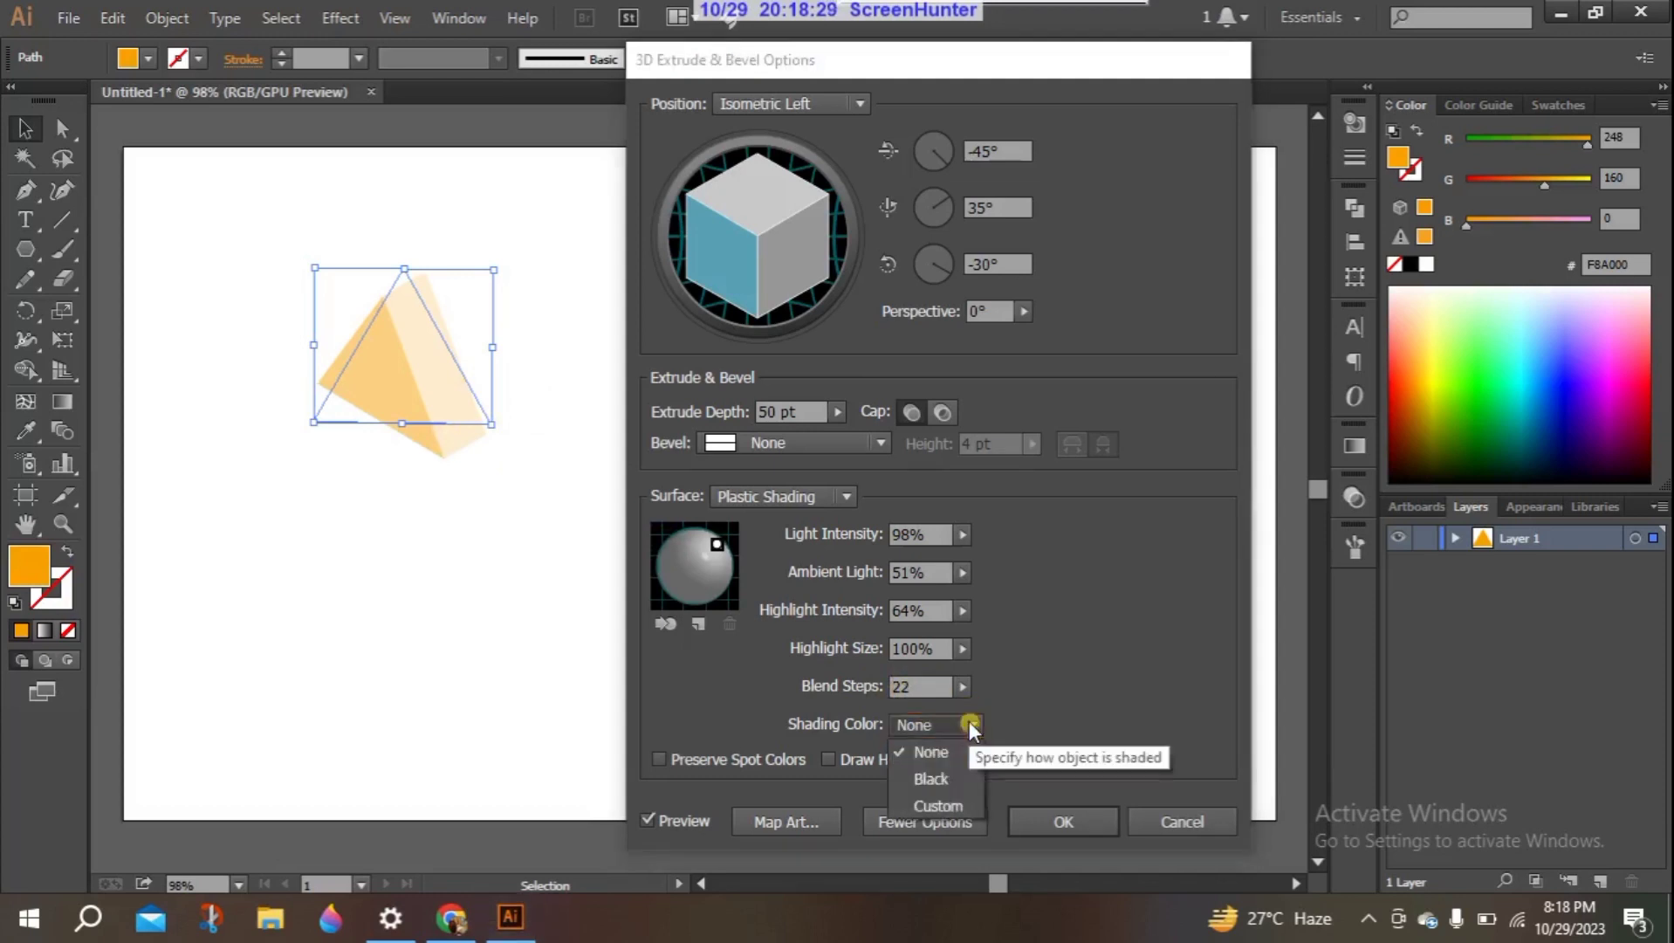
{"action": "left_click", "coordinate": [937, 800]}
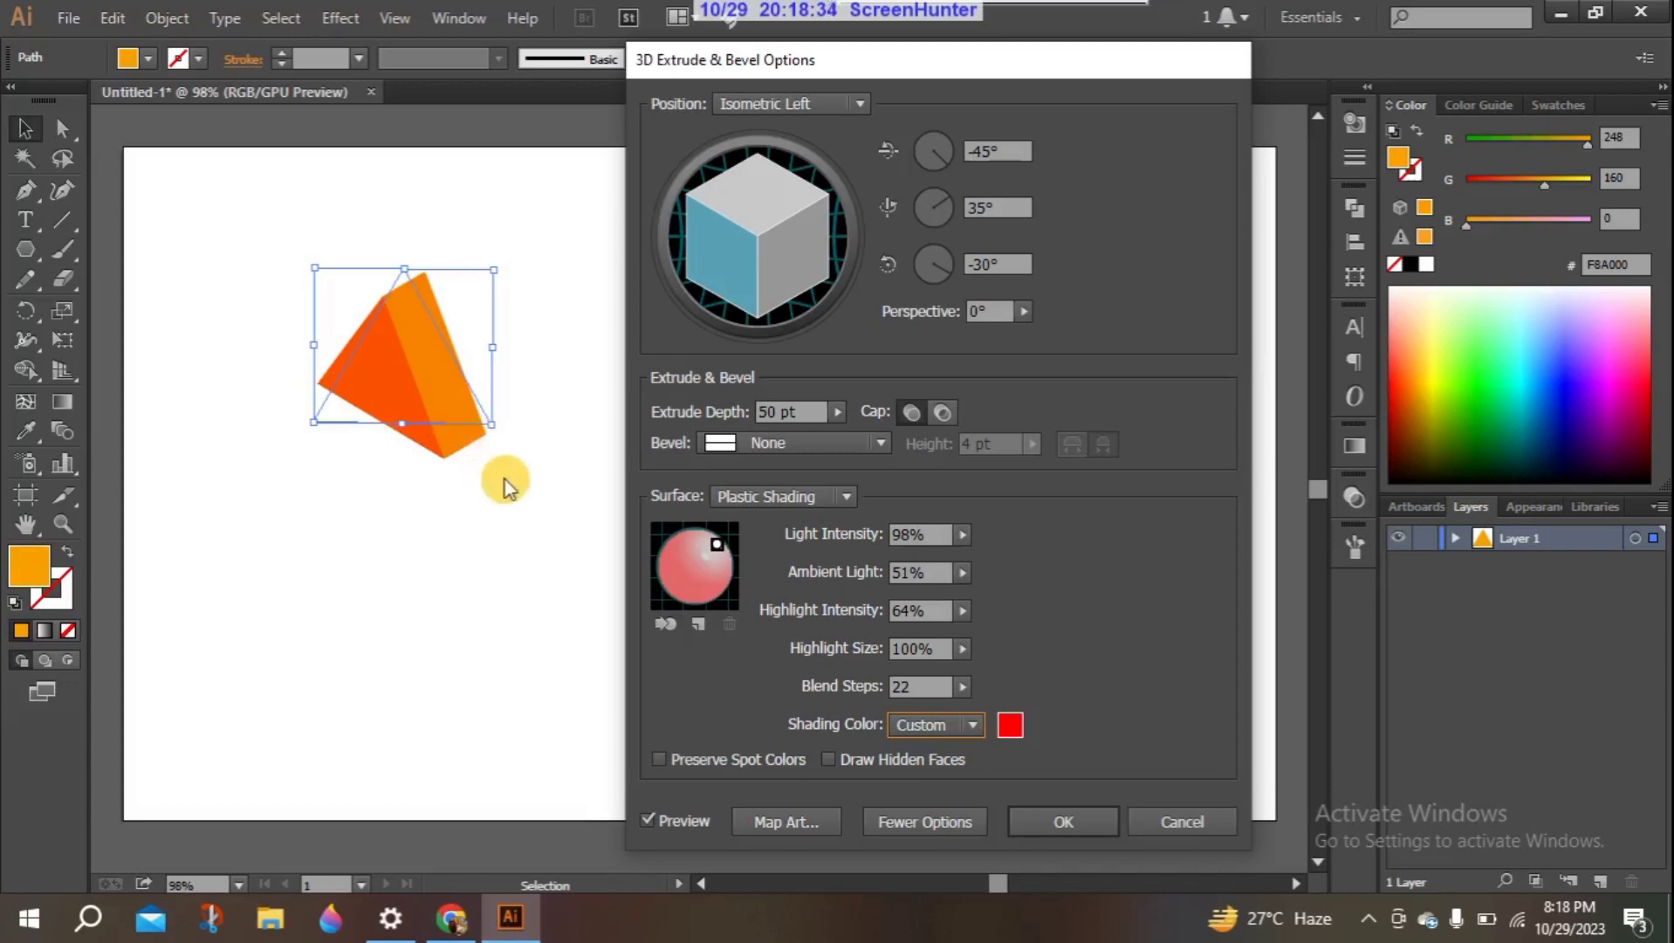
- Set the custom shading color to light blue 00C9FF and apply the Extrude & Bevel effect to the triangle
{"action": "left_click", "coordinate": [1010, 724]}
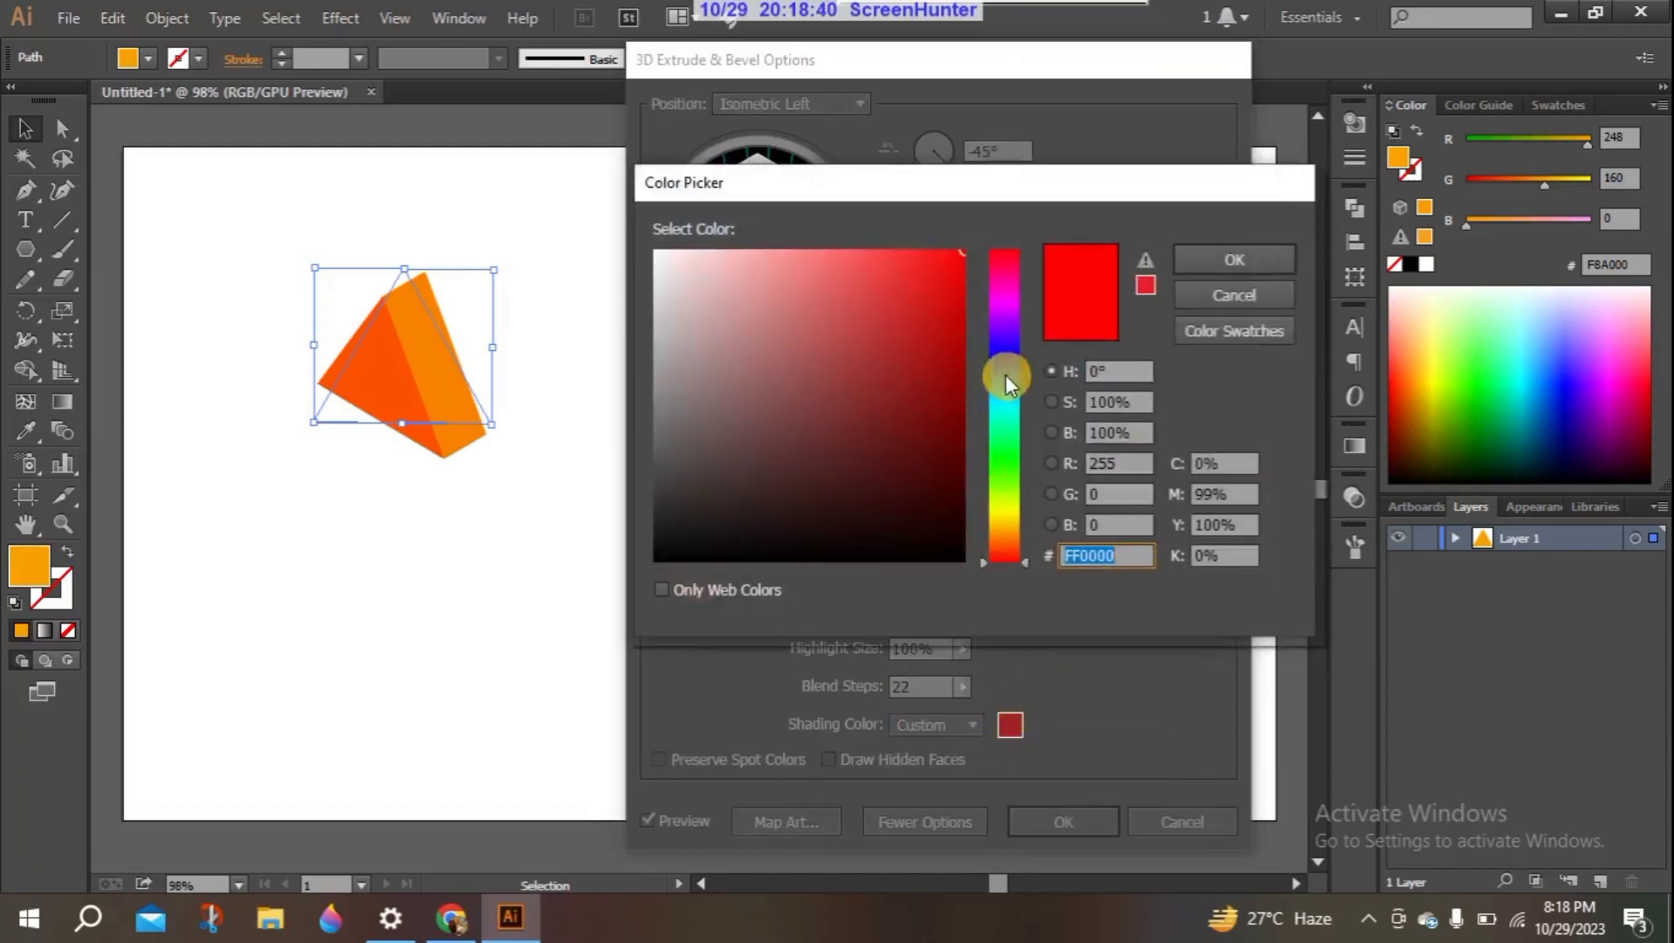
{"action": "left_click", "coordinate": [999, 341]}
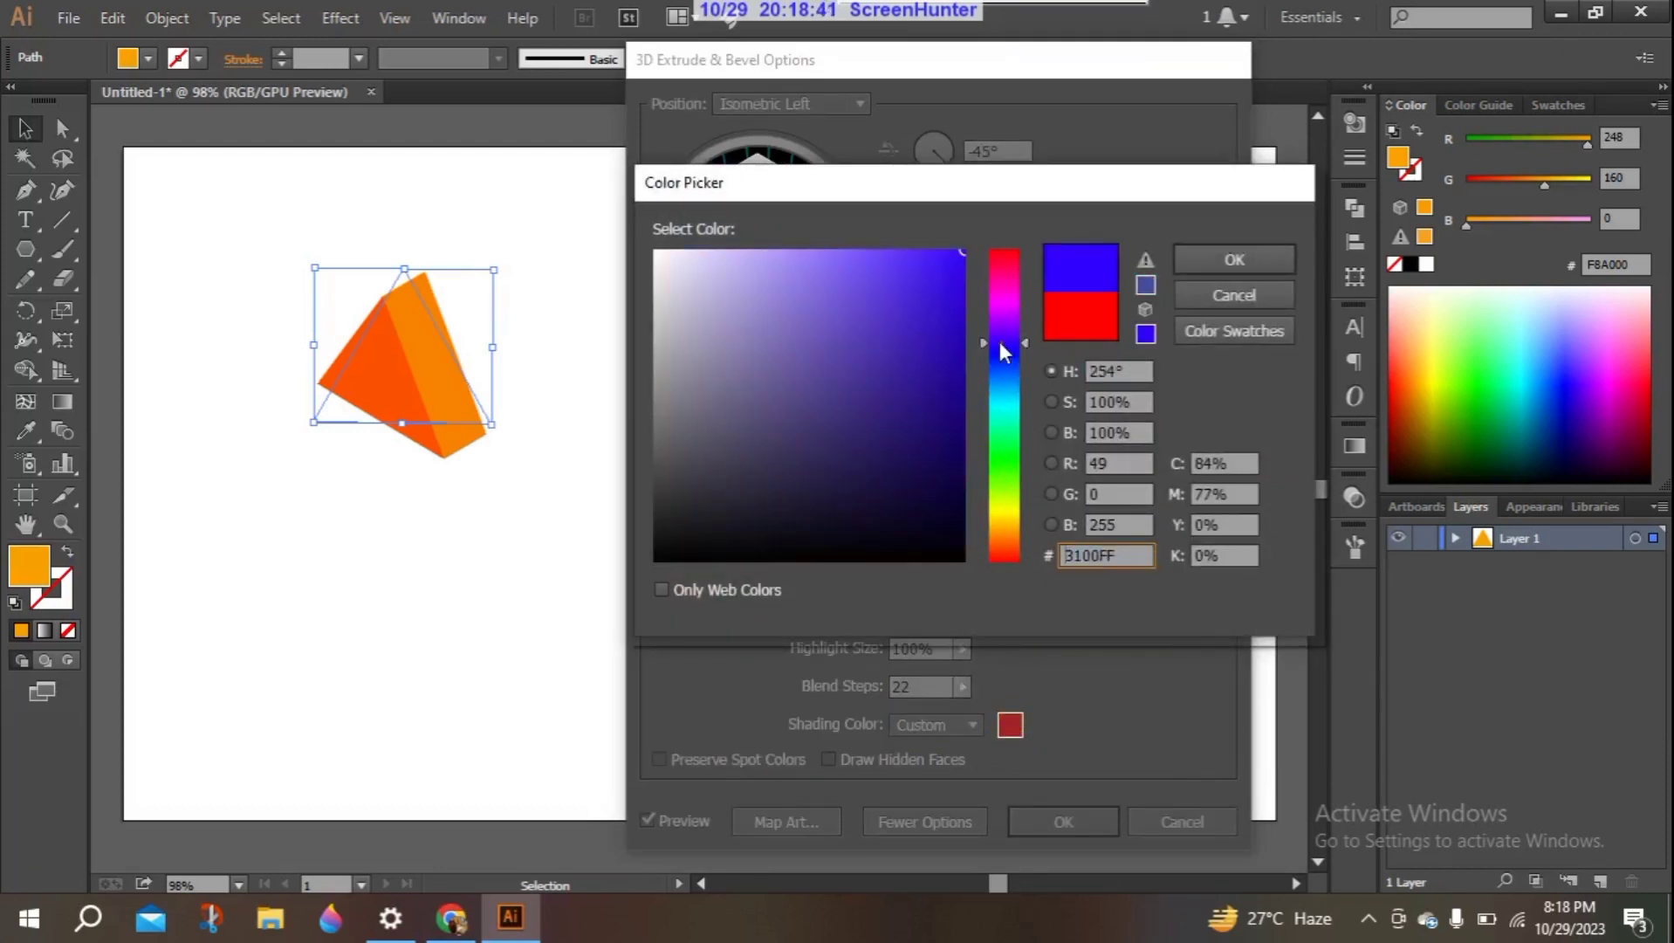
{"action": "left_click", "coordinate": [1016, 392]}
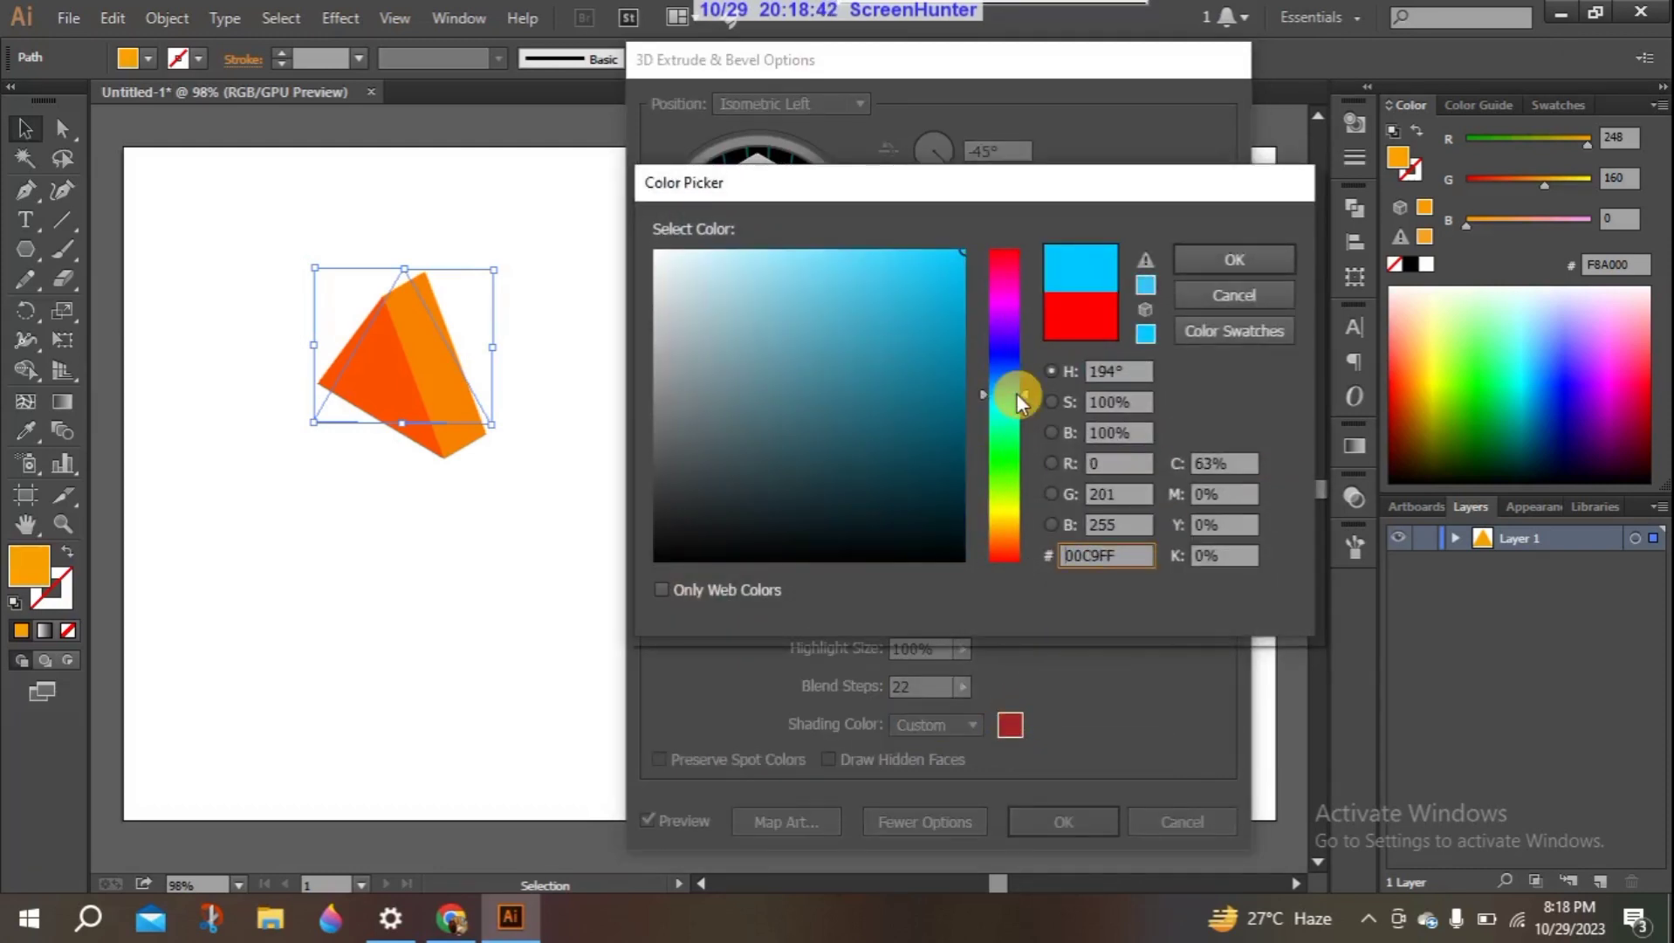
{"action": "left_click", "coordinate": [1228, 253]}
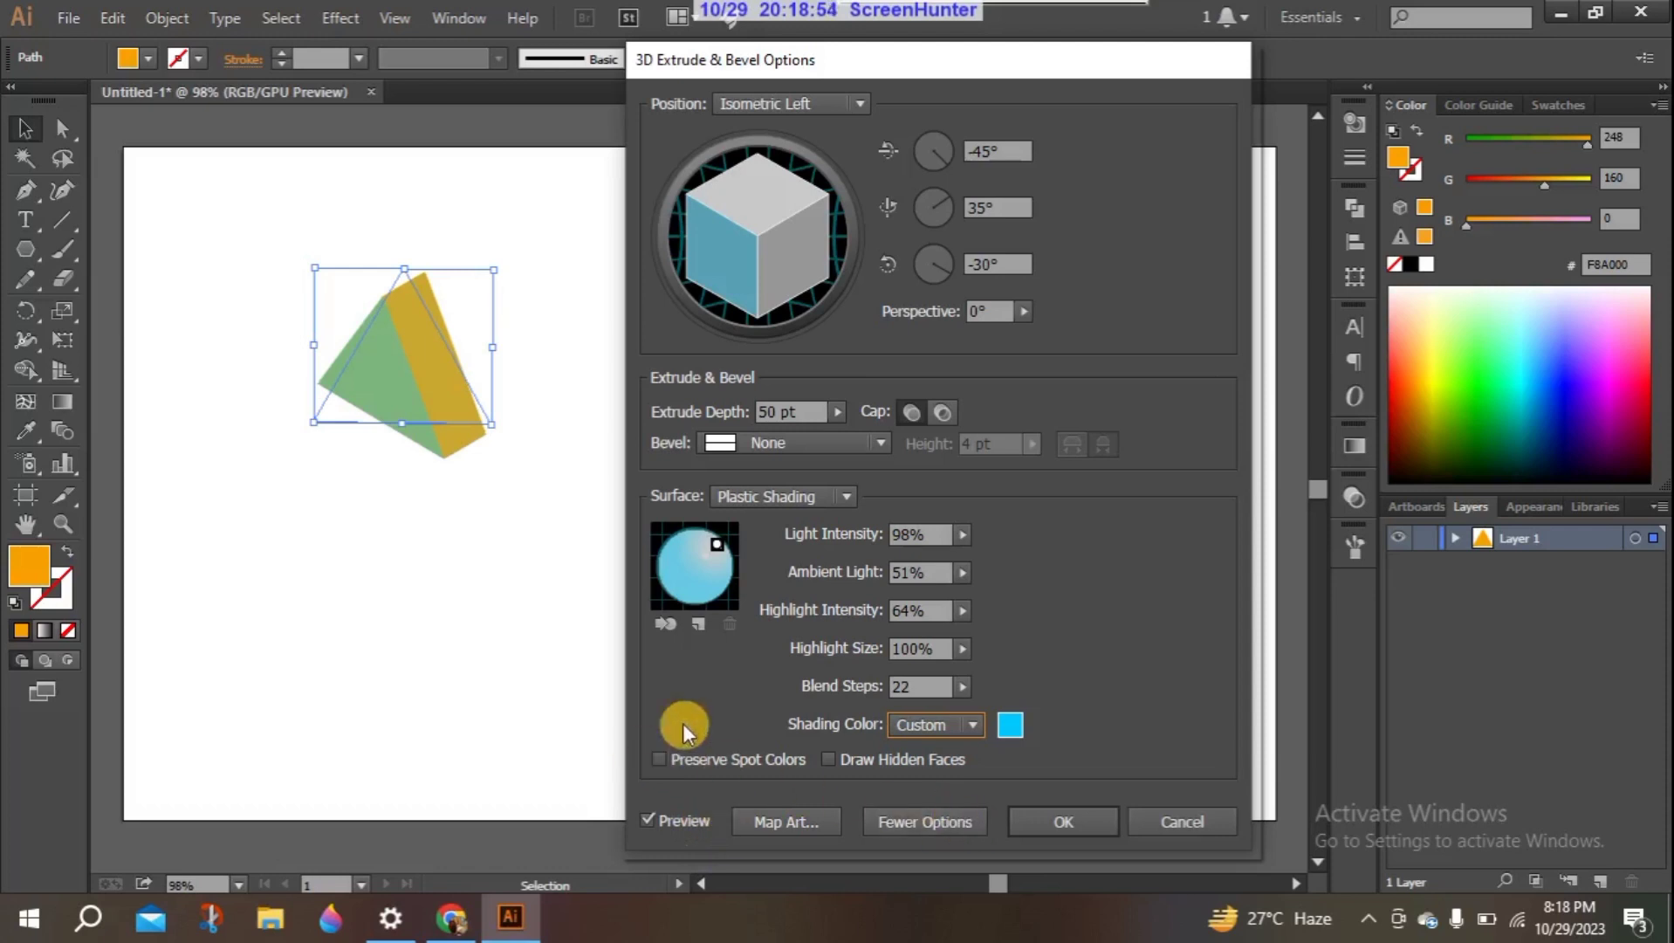
{"action": "left_click", "coordinate": [1018, 818]}
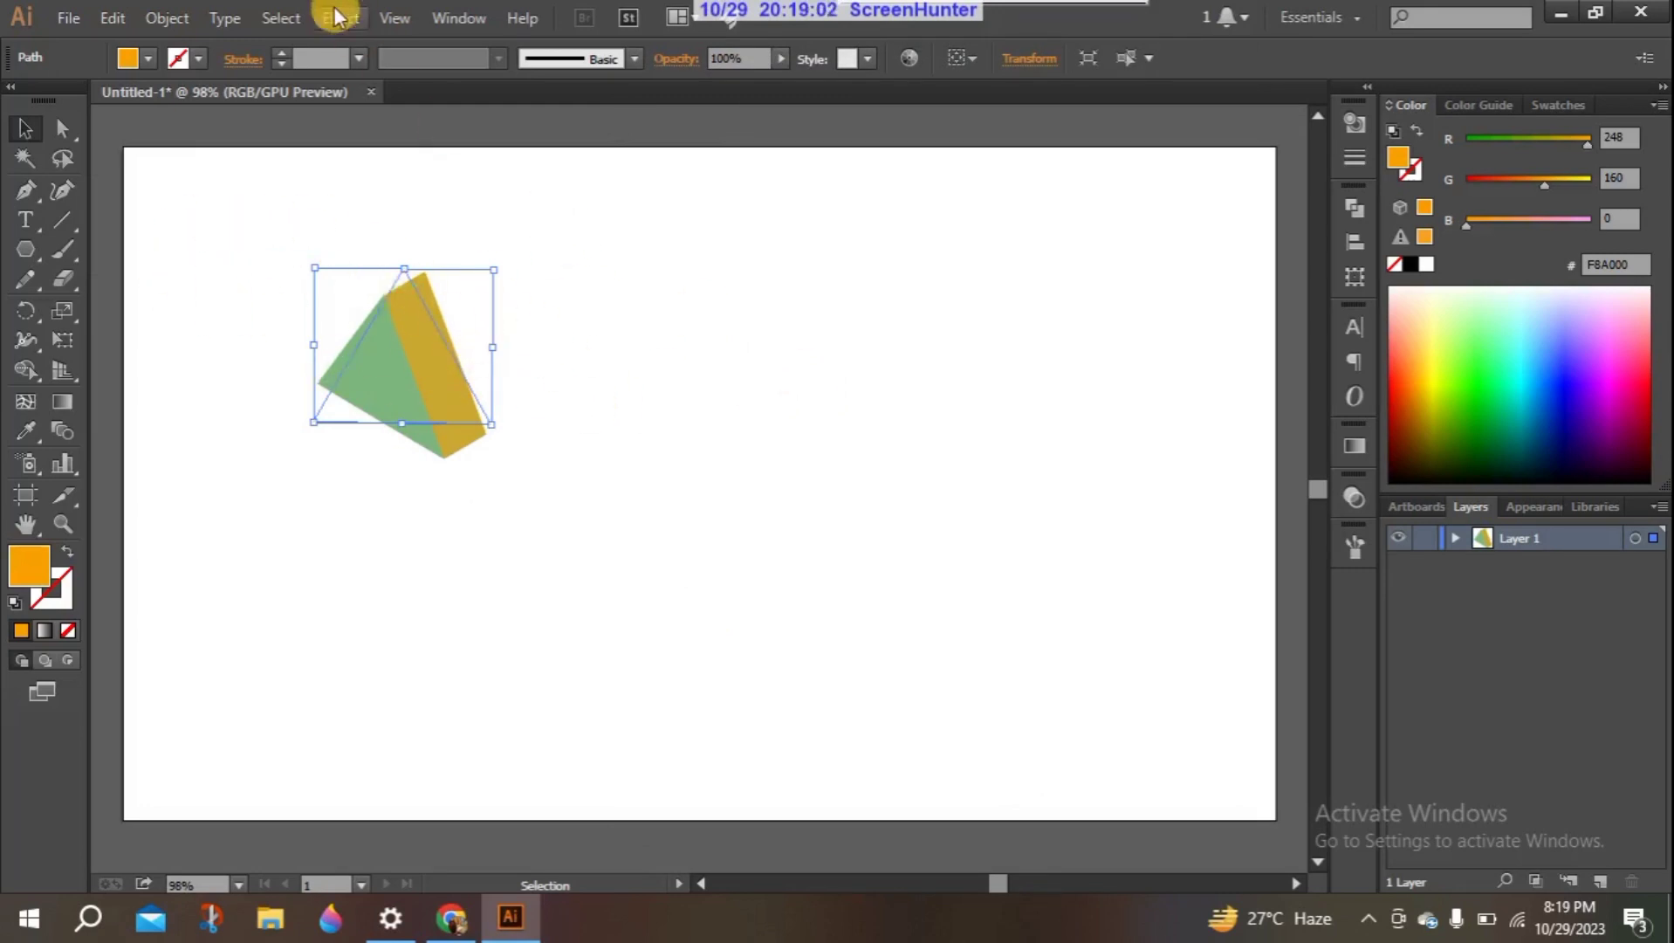
{"action": "left_click", "coordinate": [339, 17]}
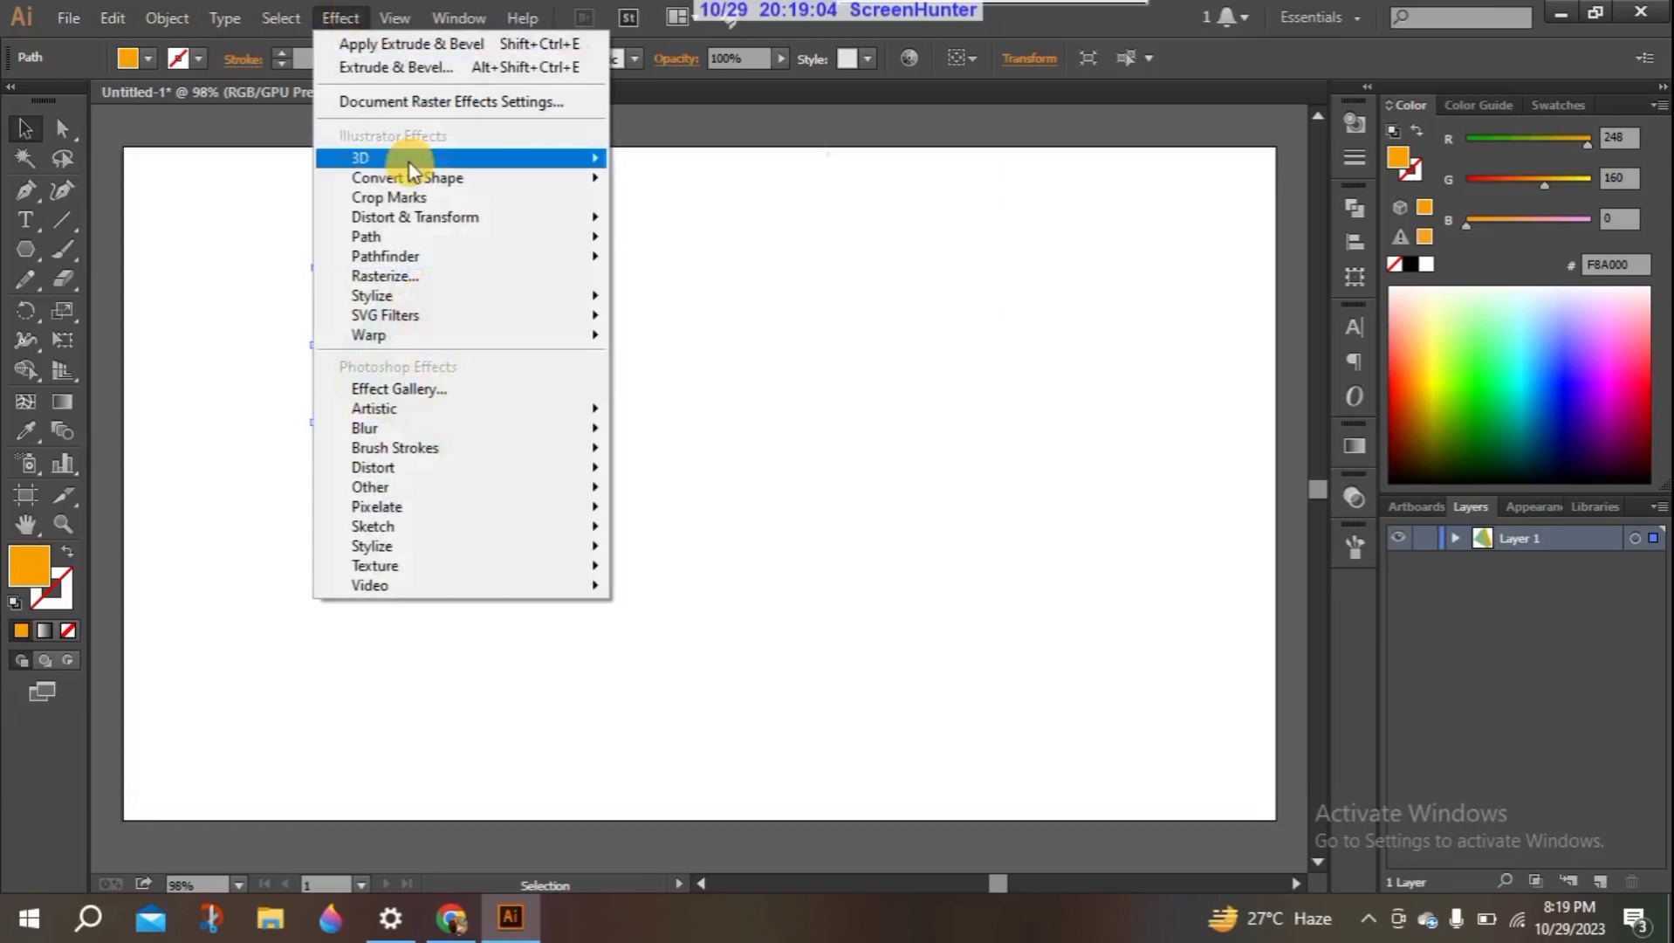
{"action": "mouse_move", "coordinate": [410, 163]}
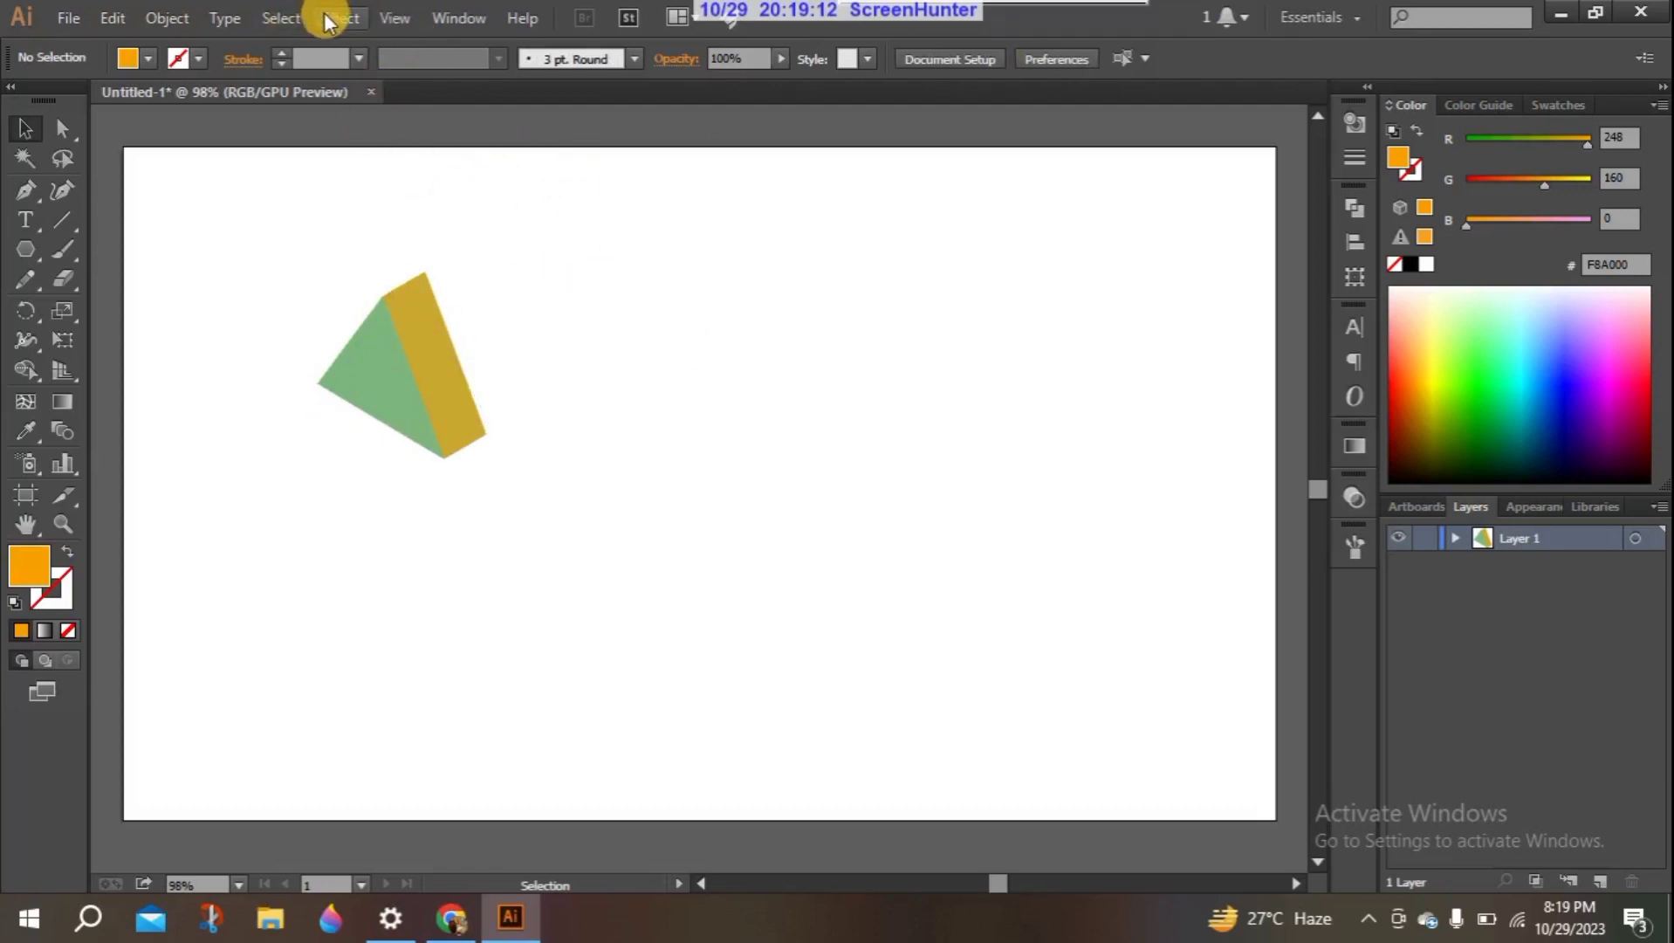
{"action": "left_click", "coordinate": [327, 21]}
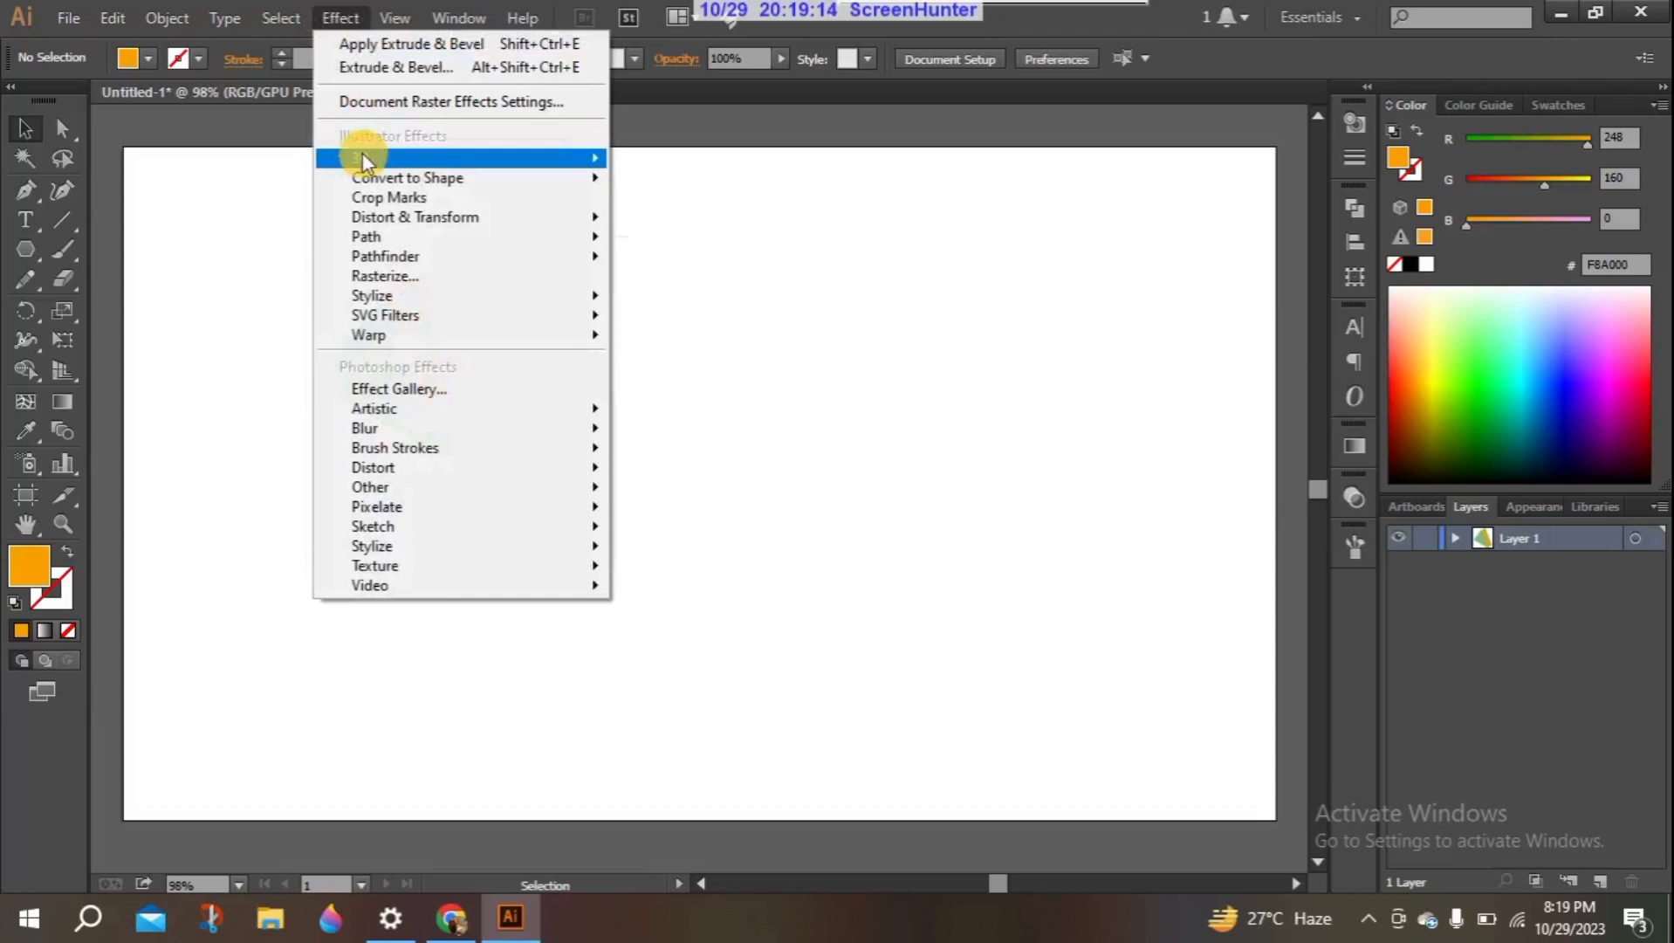
{"action": "mouse_move", "coordinate": [370, 158]}
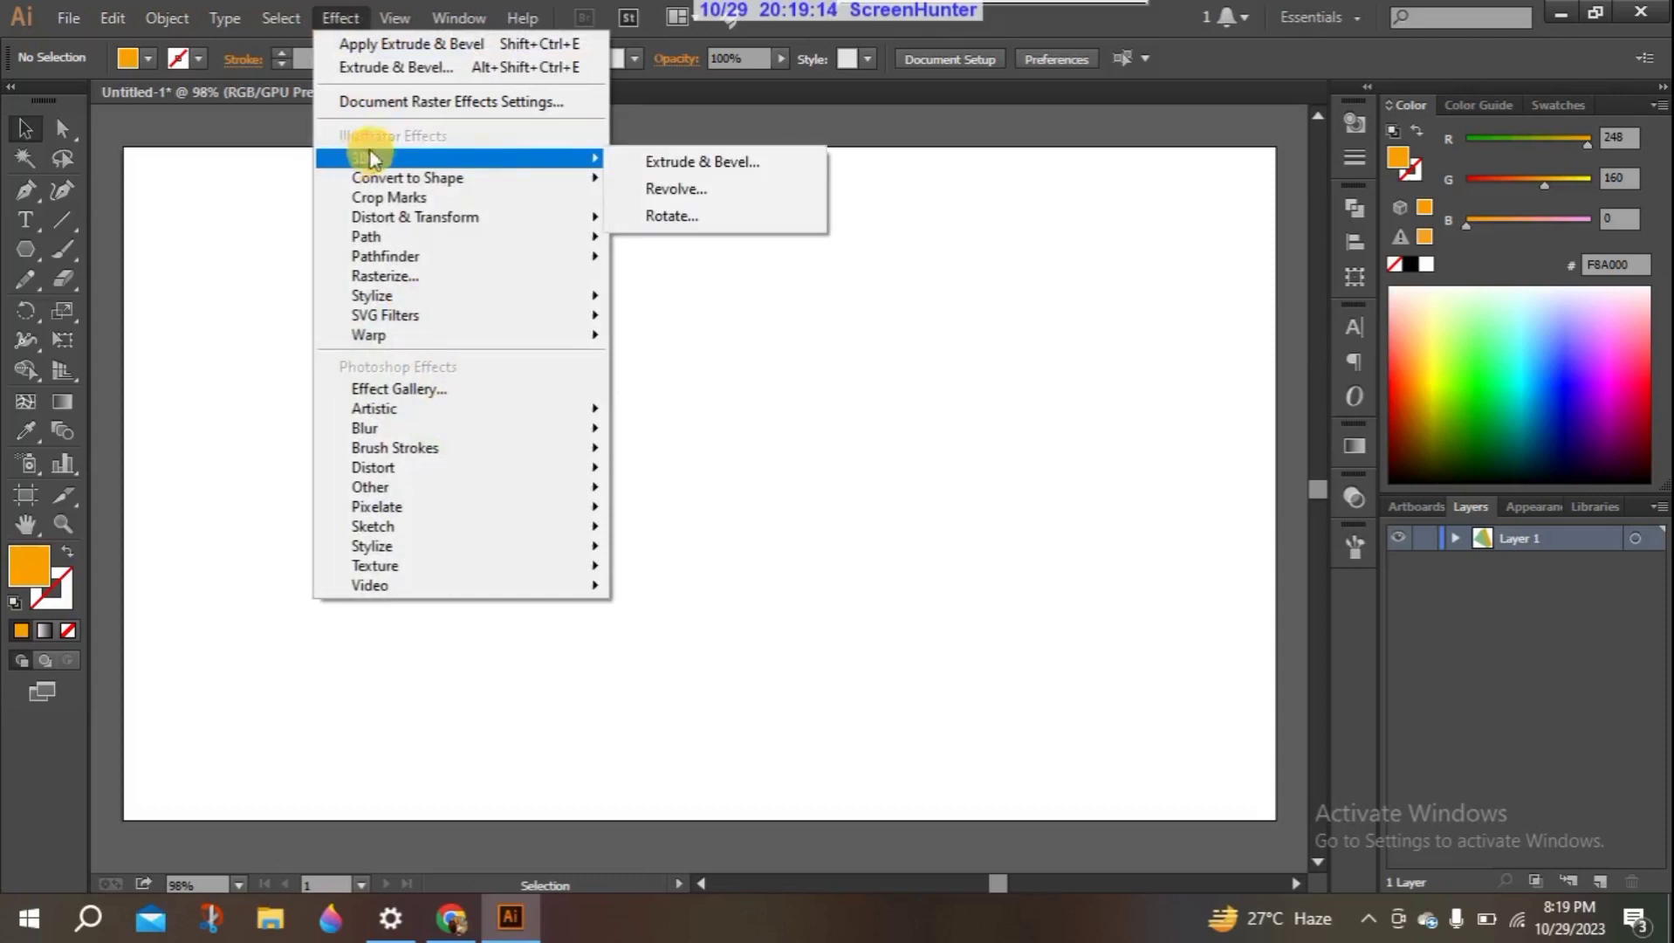
{"action": "left_click", "coordinate": [679, 191]}
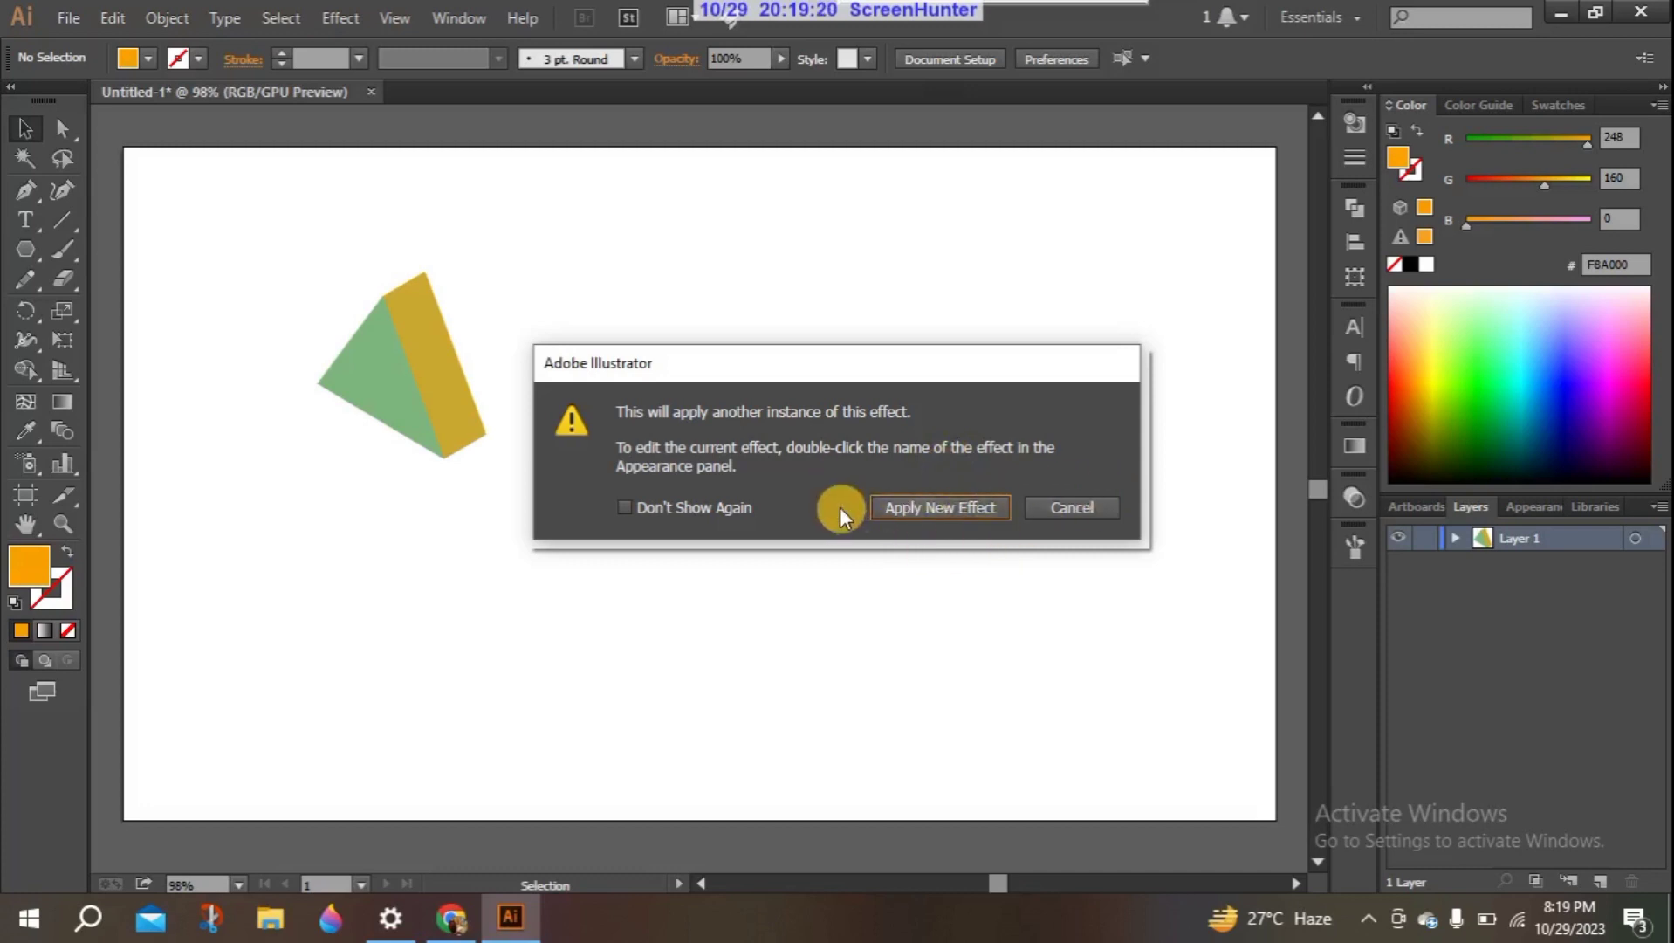
{"action": "left_click", "coordinate": [1073, 502]}
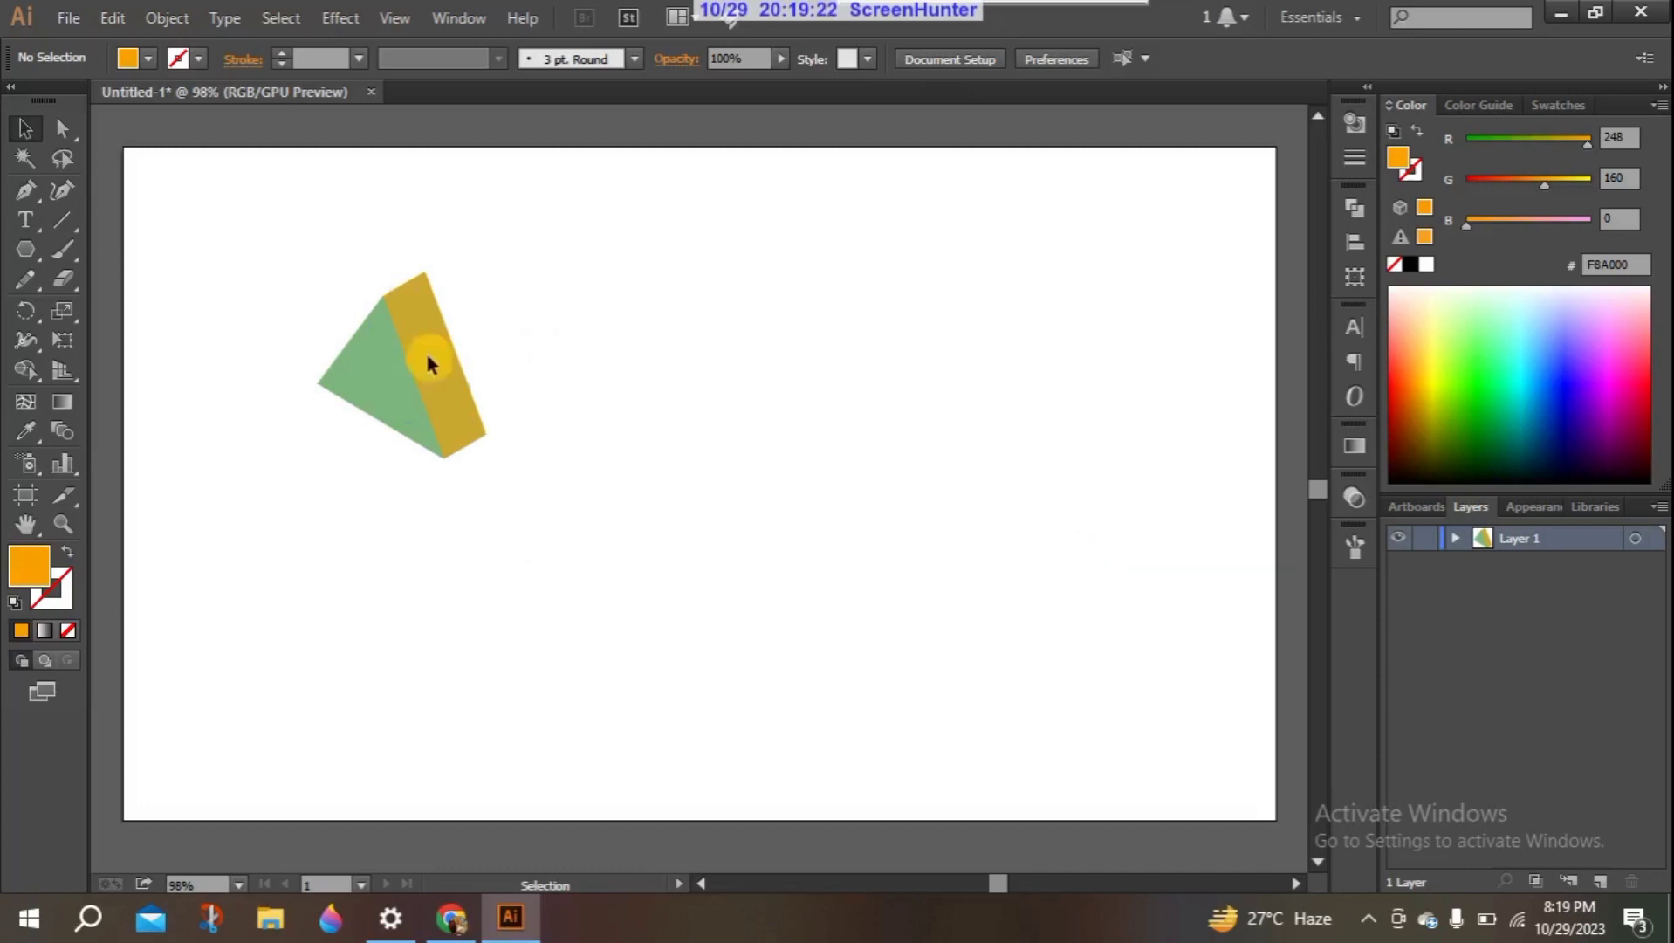
- Select the extruded triangle and delete it from the artboard
{"action": "left_click", "coordinate": [27, 133]}
{"action": "left_click_drag", "start_coordinate": [265, 243], "coordinate": [583, 527]}
{"action": "key", "text": "Delete"}
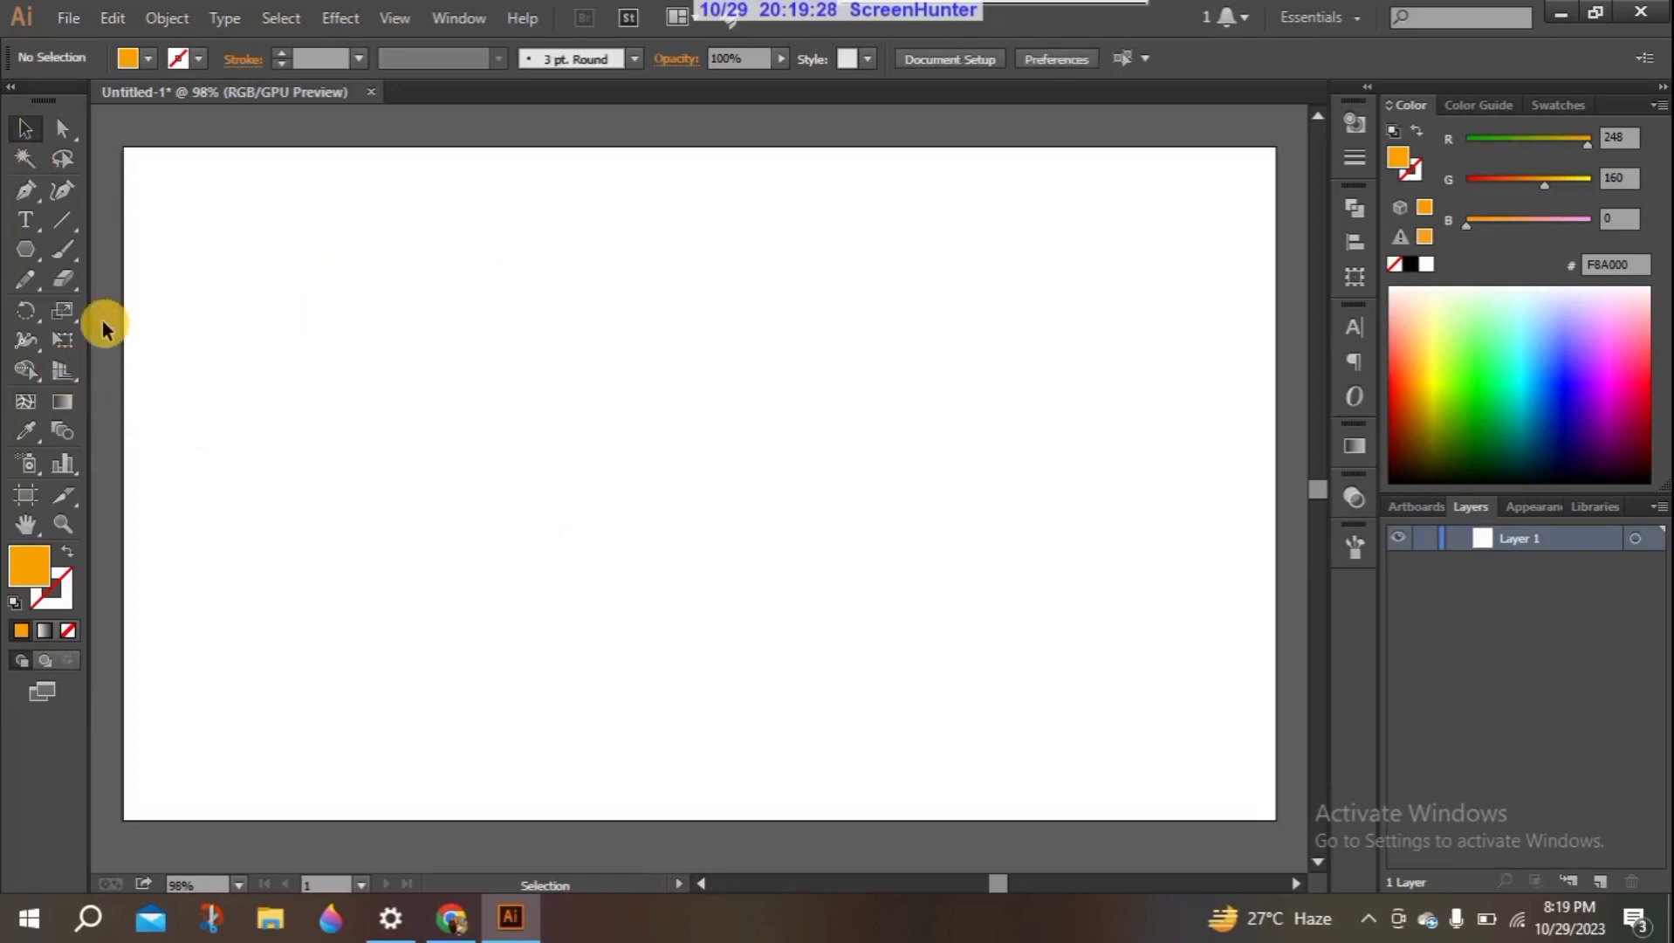
- Draw the upper part of a half-goblet outline with the Pen tool: a curved bowl side running into a long, narrow stem
{"action": "left_click", "coordinate": [30, 188]}
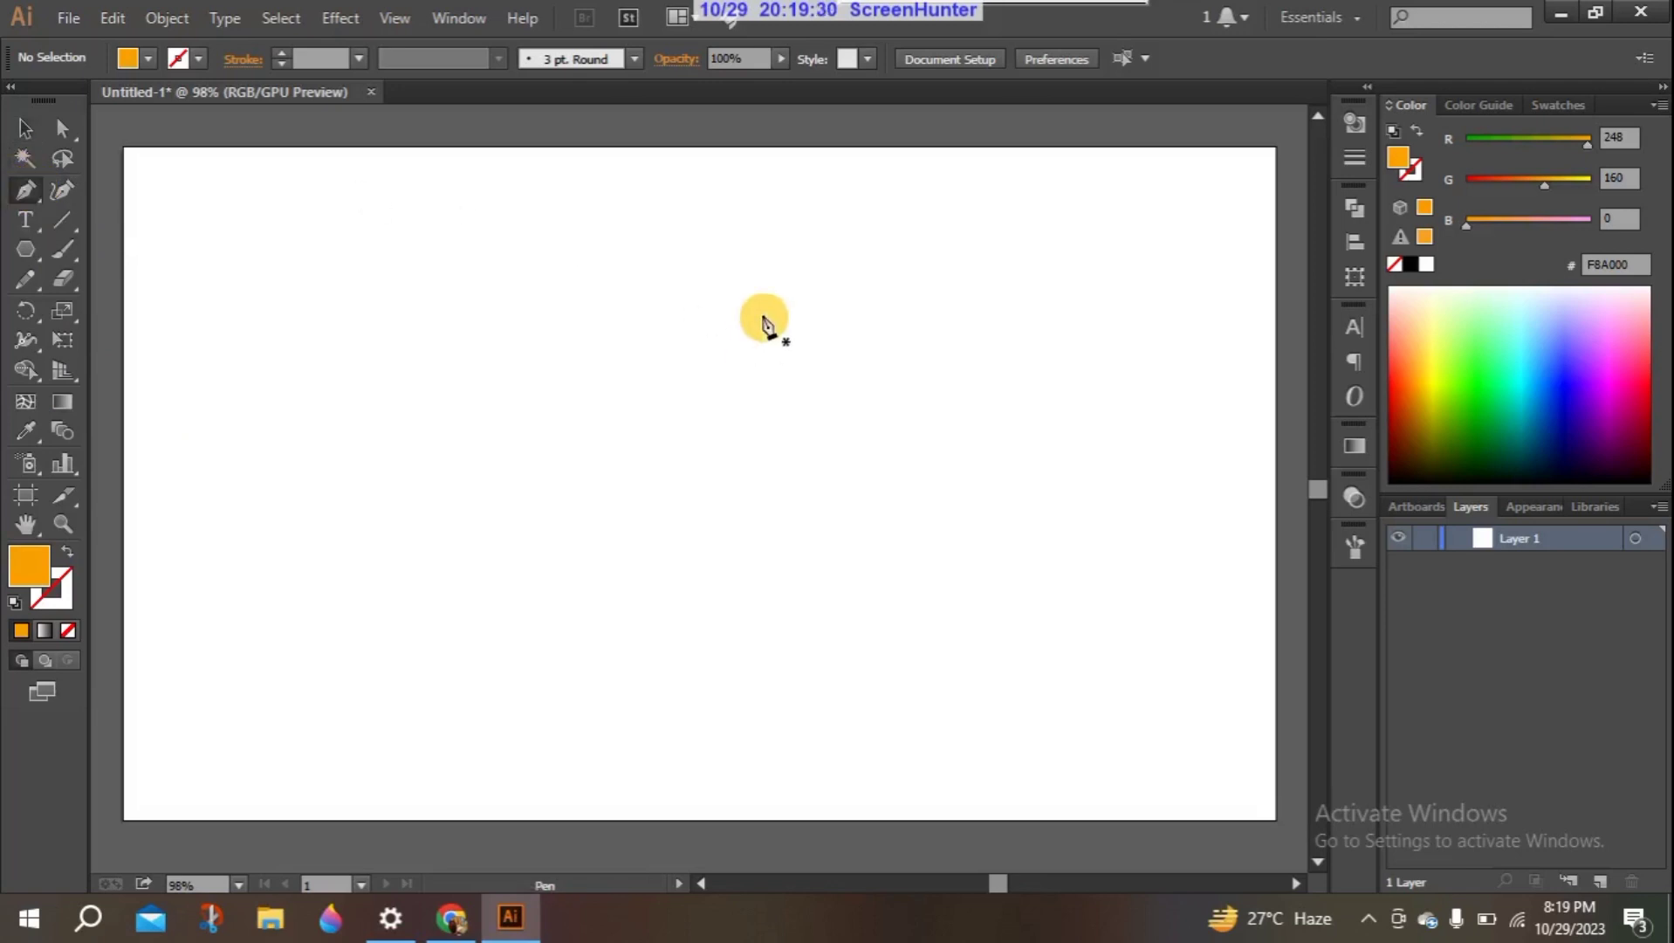
{"action": "left_click", "coordinate": [829, 218]}
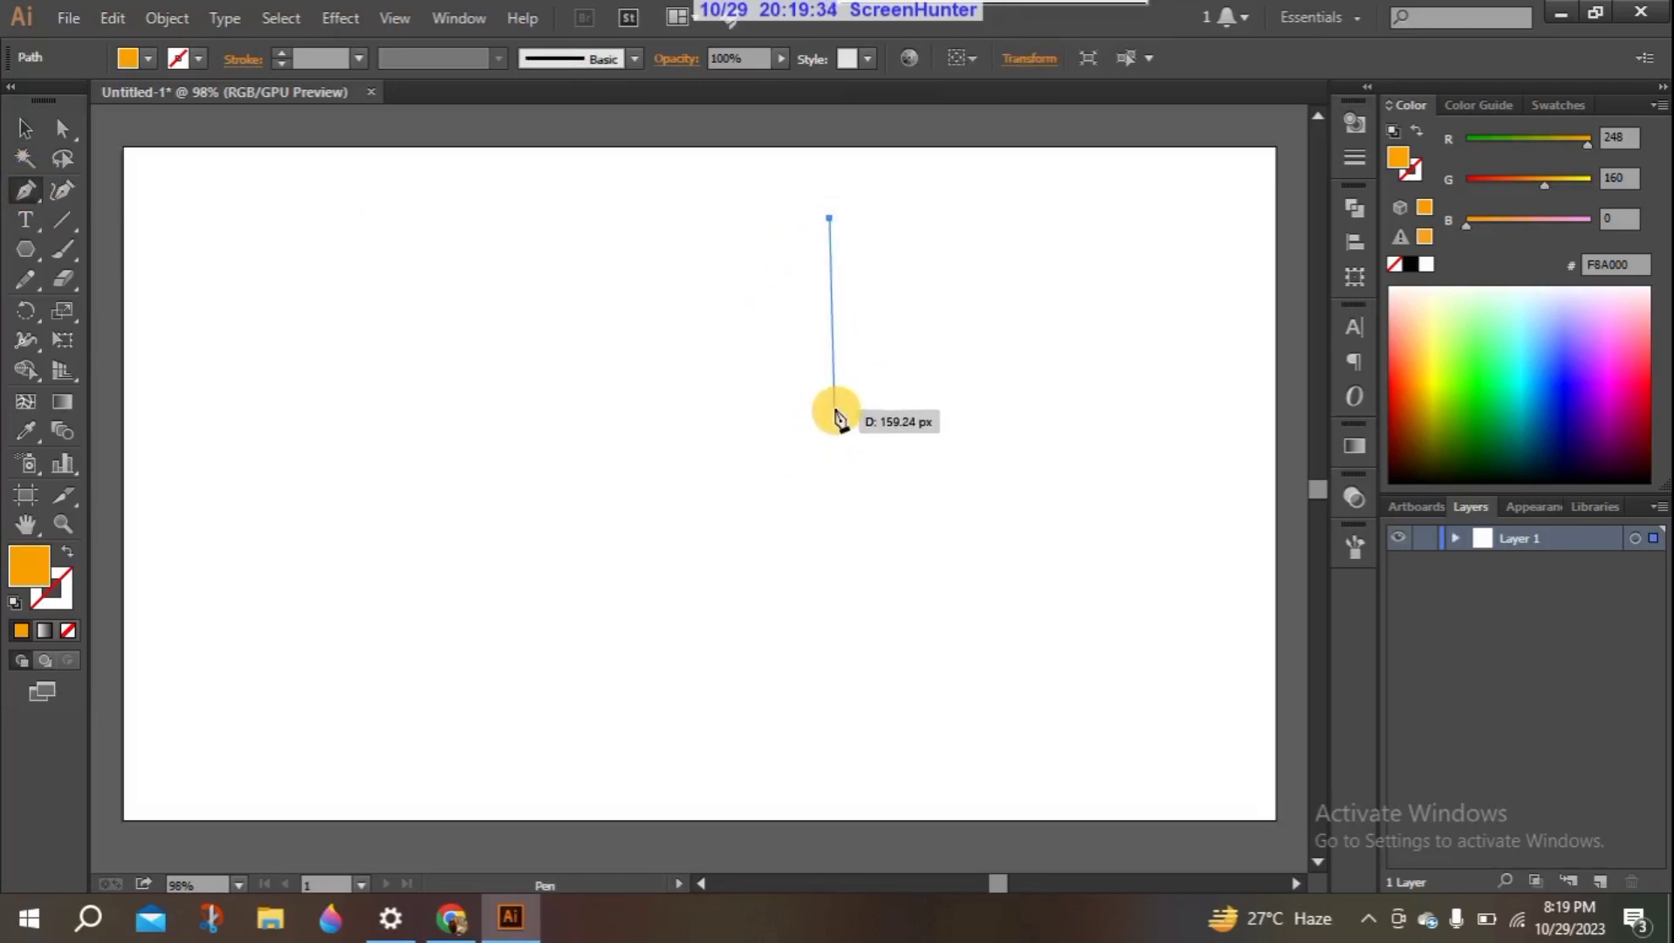
{"action": "left_click_drag", "start_coordinate": [840, 395], "coordinate": [795, 422]}
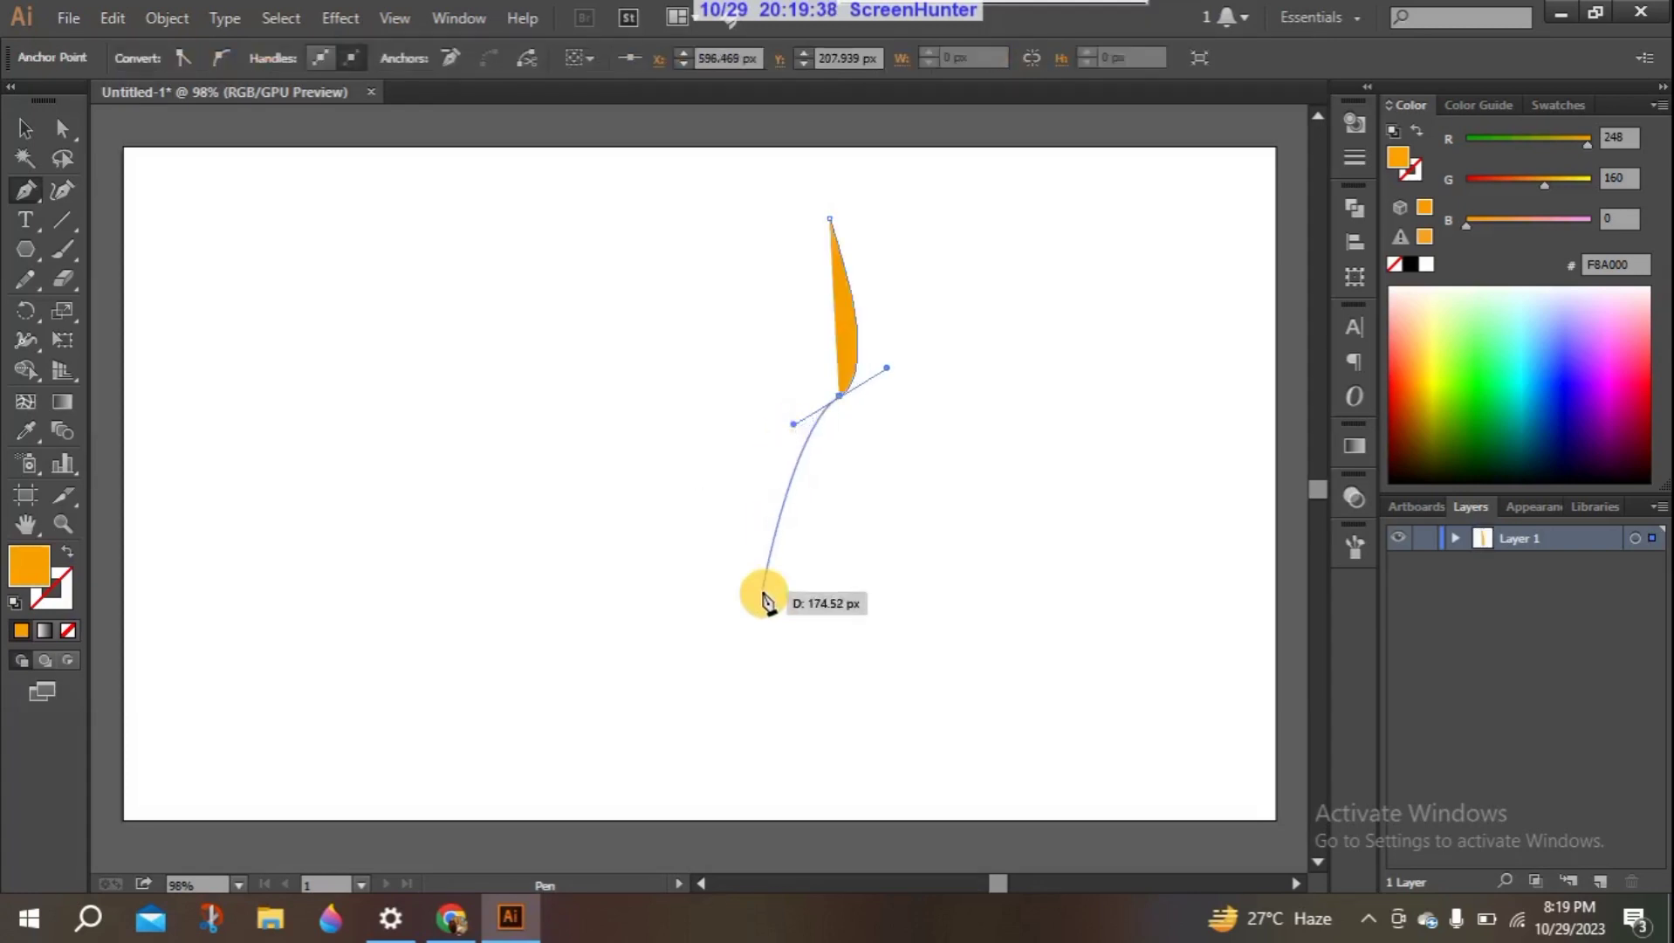
{"action": "left_click_drag", "start_coordinate": [794, 668], "coordinate": [798, 773]}
{"action": "left_click", "coordinate": [796, 668]}
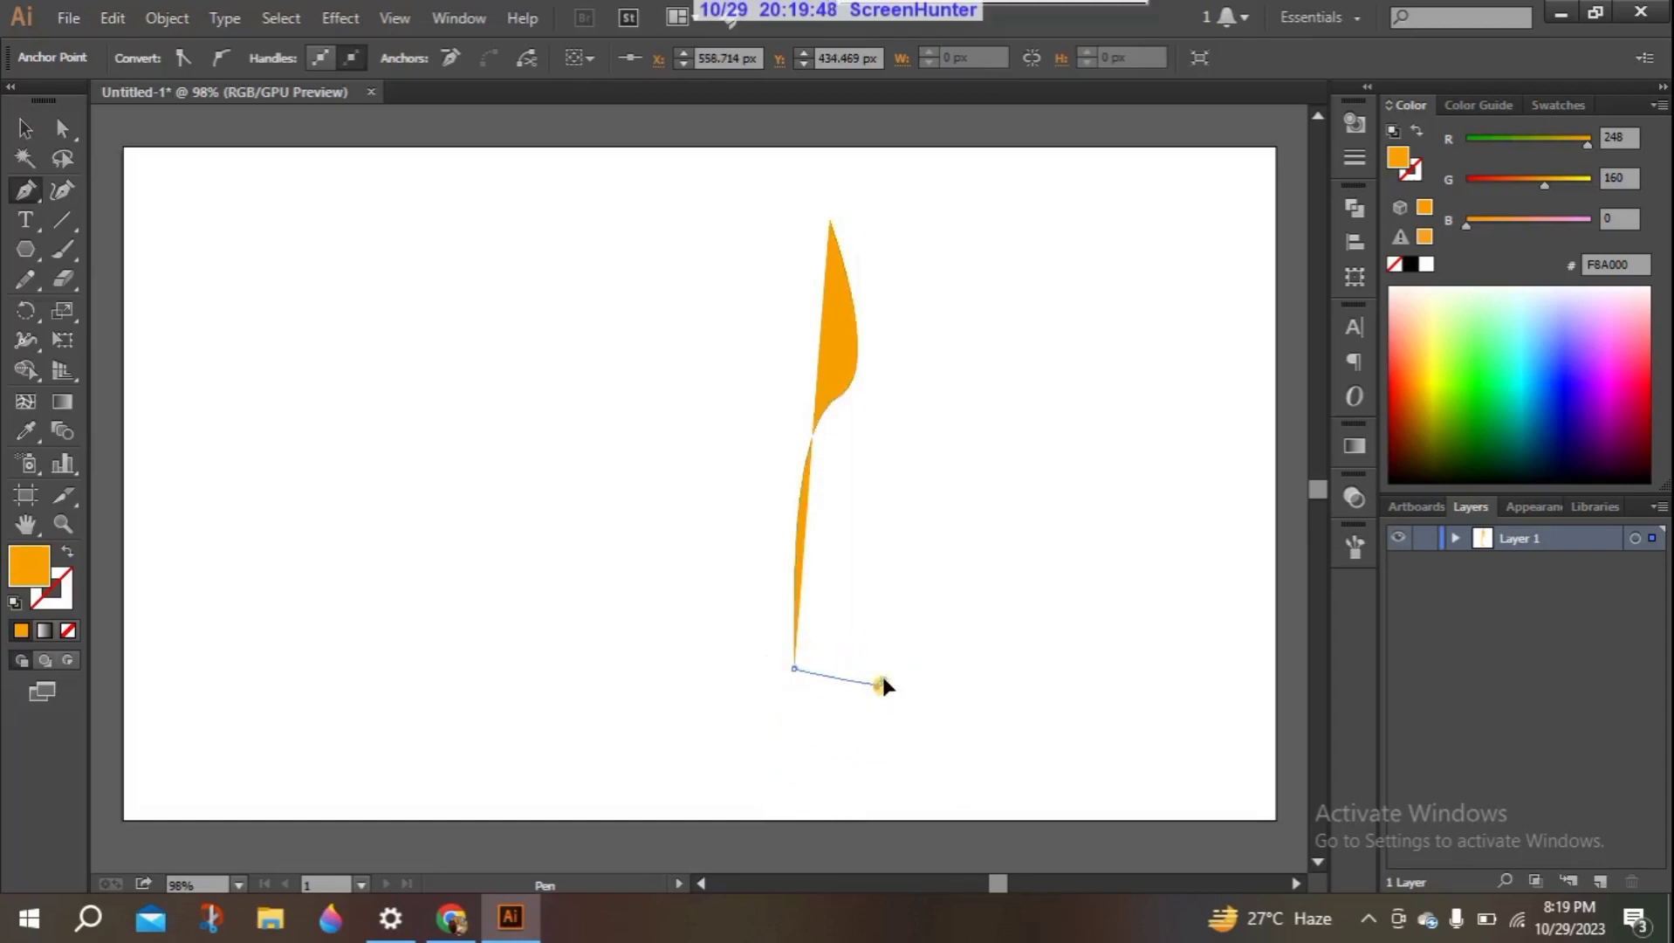
- Extend the half-goblet outline with a flared foot that curves back under the stem, leaving the path open and undoing the stray extra point
{"action": "mouse_move", "coordinate": [881, 683]}
{"action": "left_mouse_down"}
{"action": "mouse_move", "coordinate": [878, 698]}
{"action": "mouse_move", "coordinate": [891, 692]}
{"action": "left_mouse_up"}
{"action": "left_click", "coordinate": [881, 684]}
{"action": "left_click", "coordinate": [765, 699]}
{"action": "left_click_drag", "start_coordinate": [754, 686], "coordinate": [754, 680]}
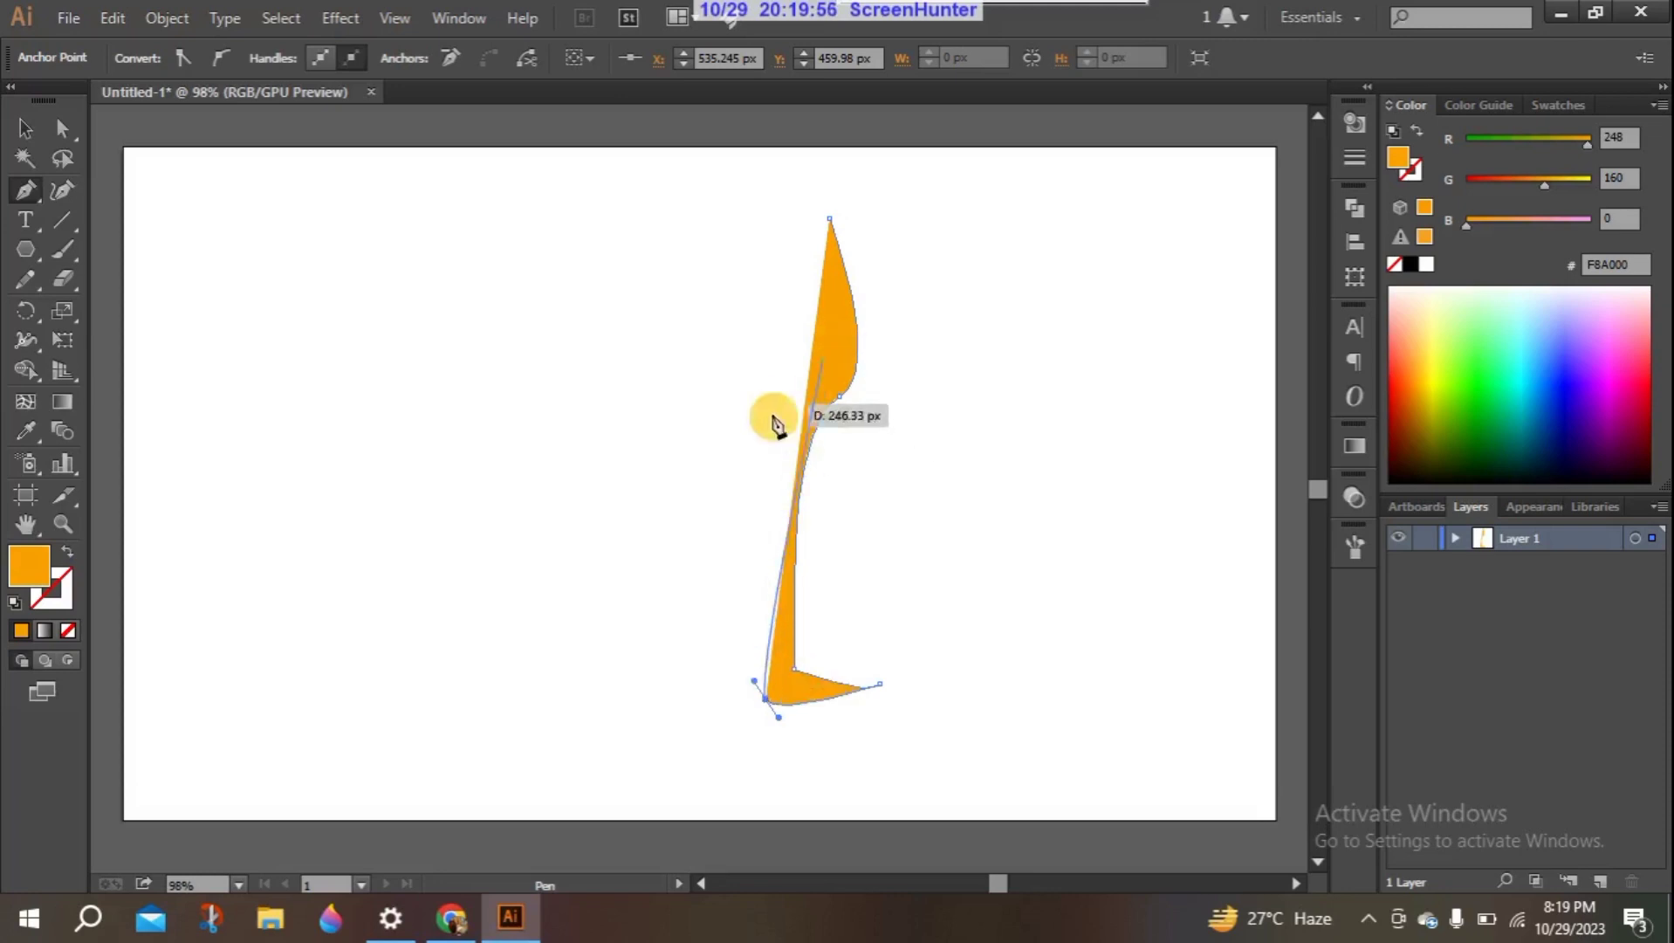
{"action": "left_click", "coordinate": [559, 478]}
{"action": "key", "text": "ctrl+z"}
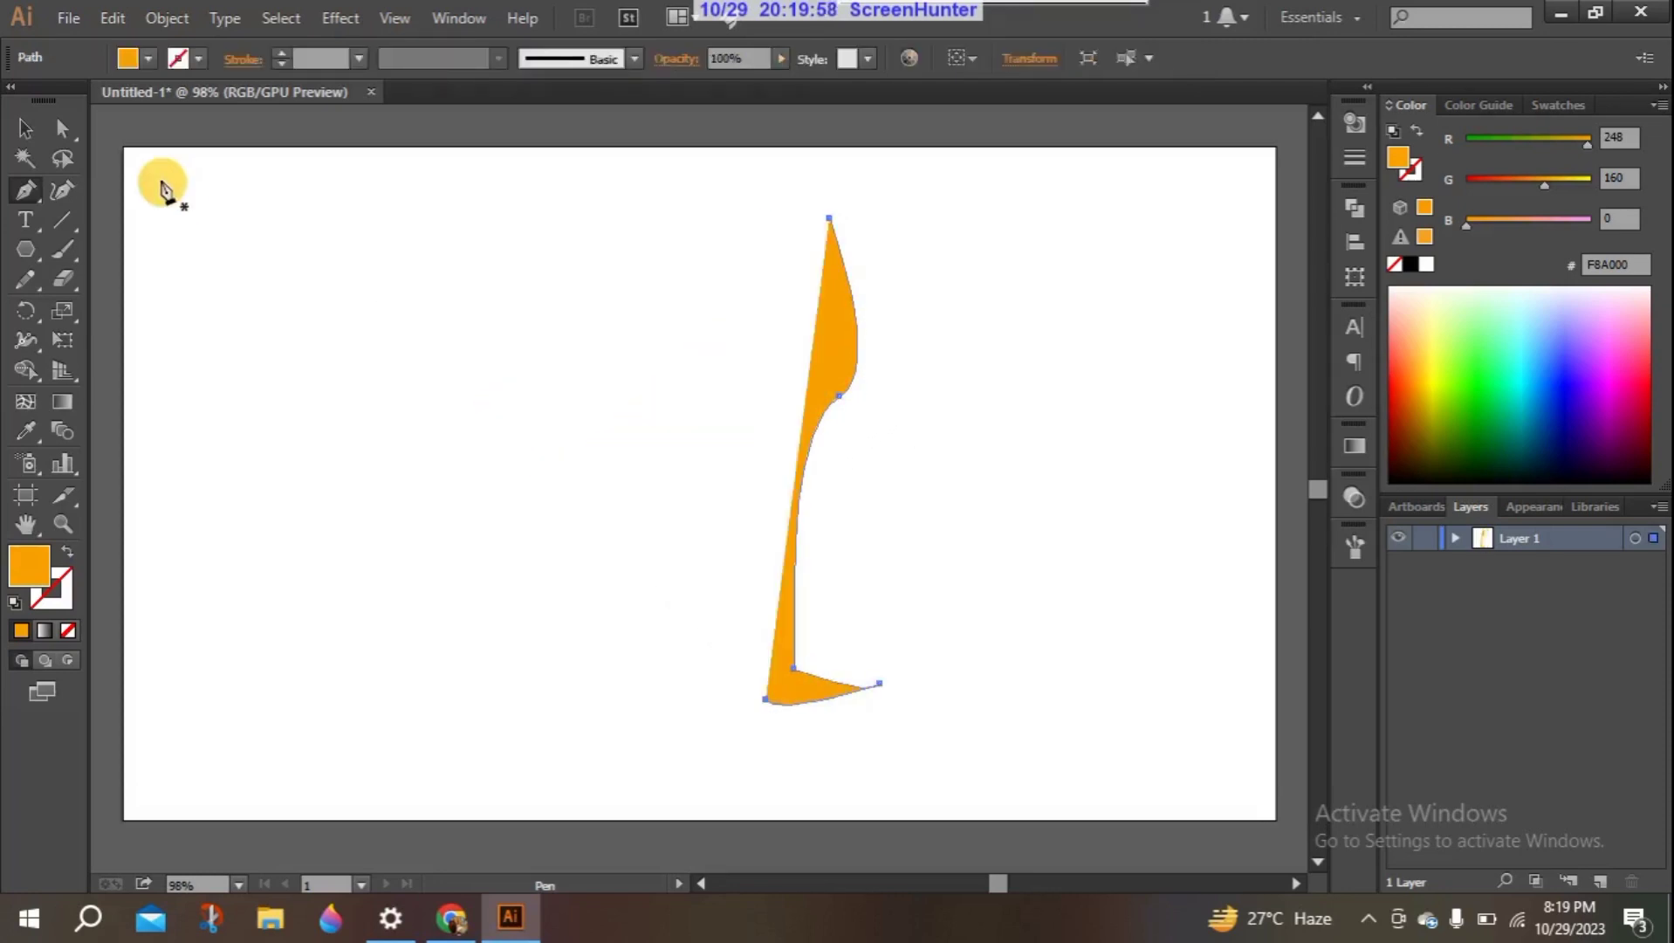
- Remove the fill from the goblet outline and make its stroke the active color attribute
{"action": "left_click", "coordinate": [44, 129]}
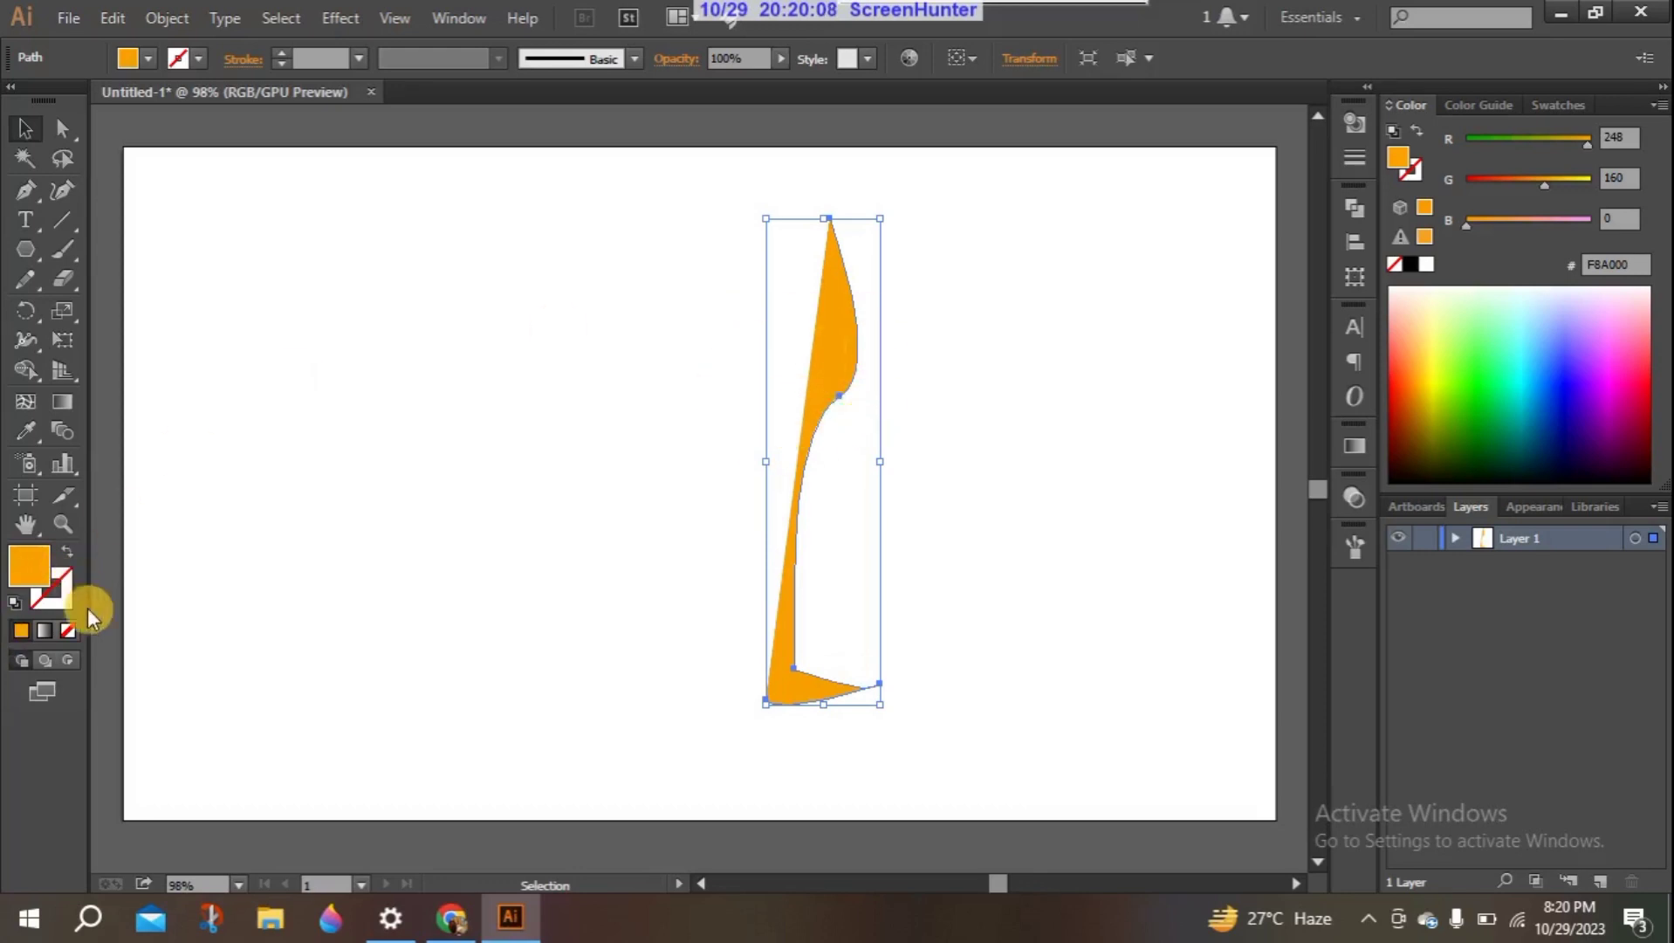
{"action": "left_click", "coordinate": [69, 629]}
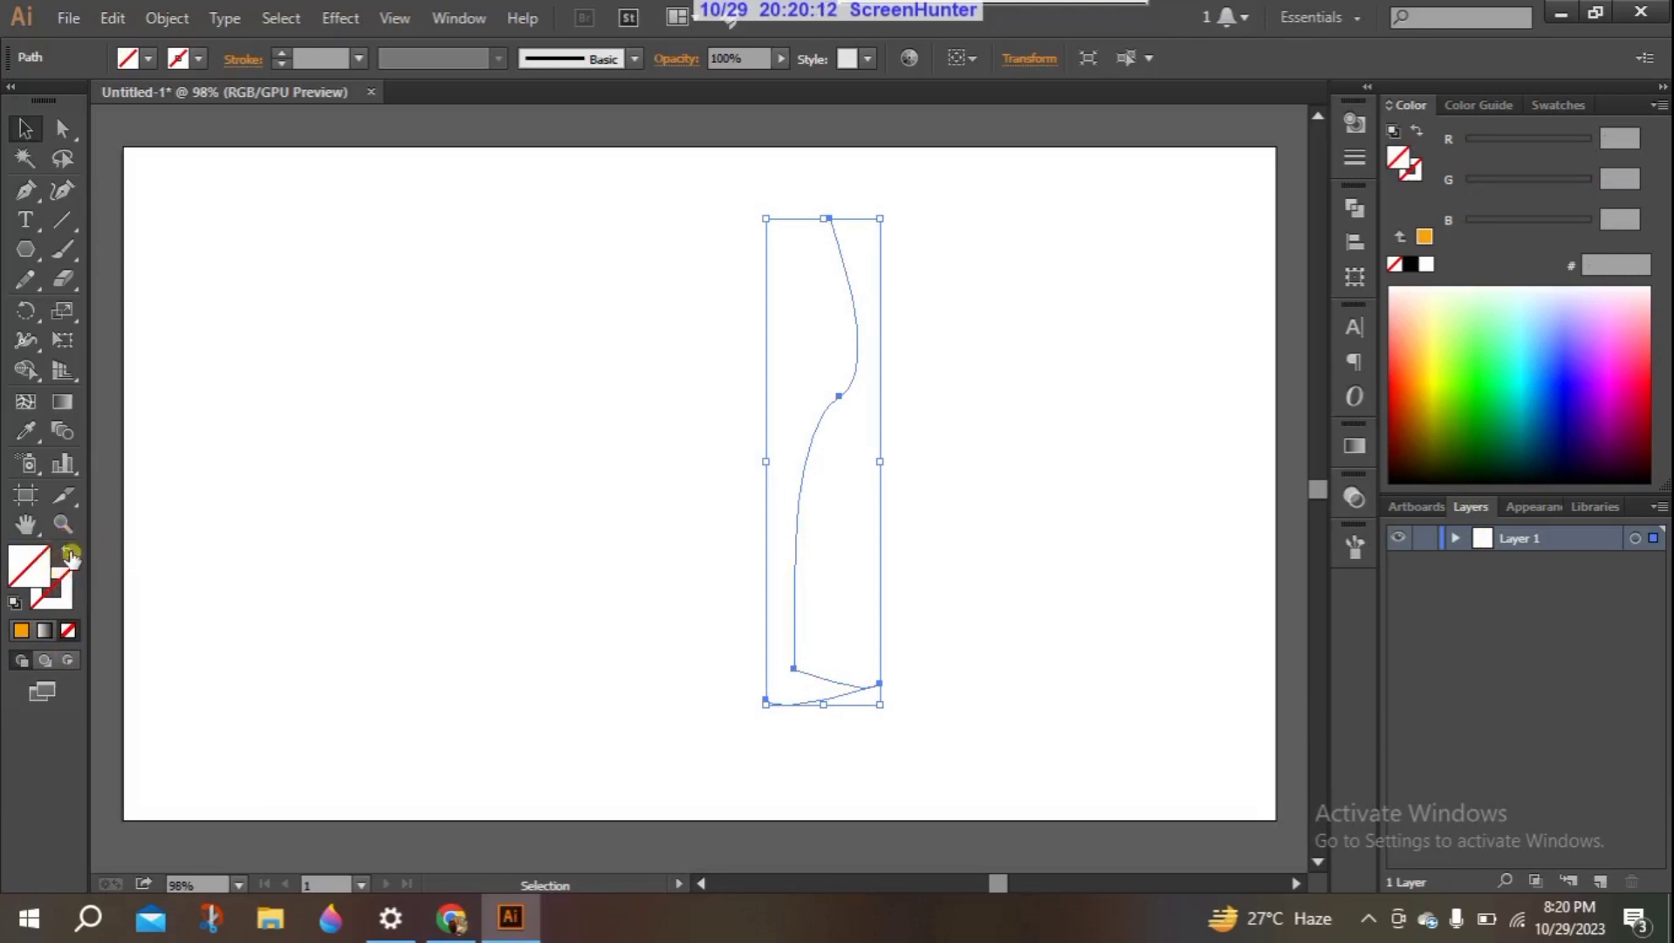
{"action": "left_click", "coordinate": [62, 597]}
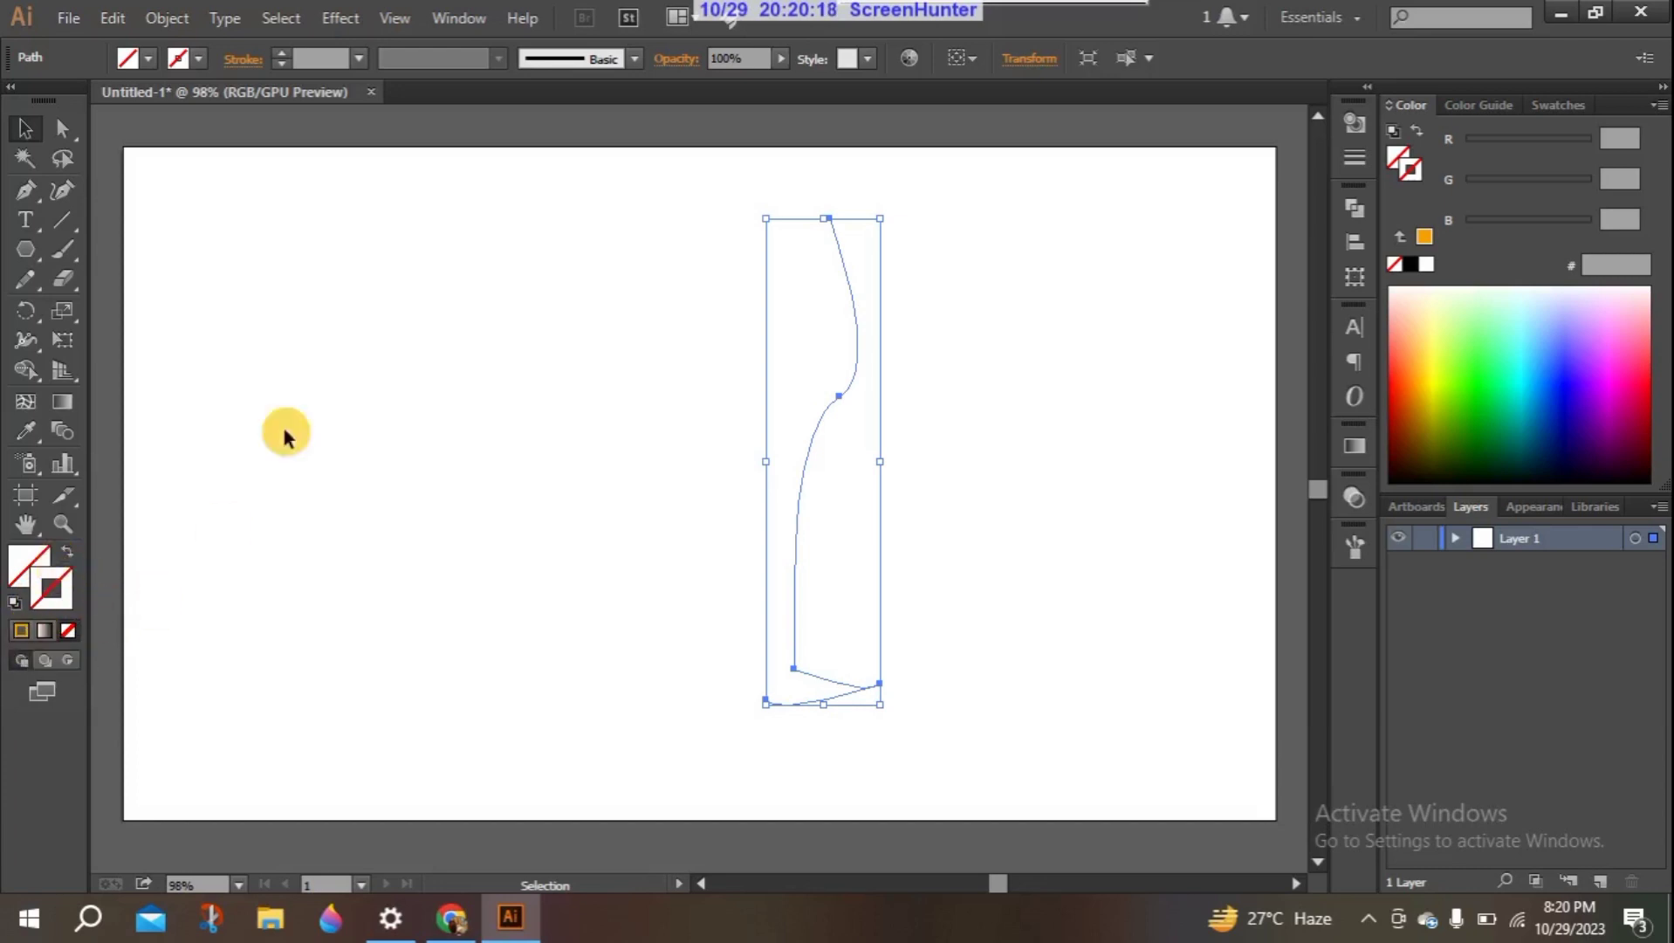
- Apply the 3D Revolve effect to the outline with Off-Axis Front position, a 360° angle and Left Edge offset
{"action": "left_click", "coordinate": [332, 21]}
{"action": "mouse_move", "coordinate": [455, 157]}
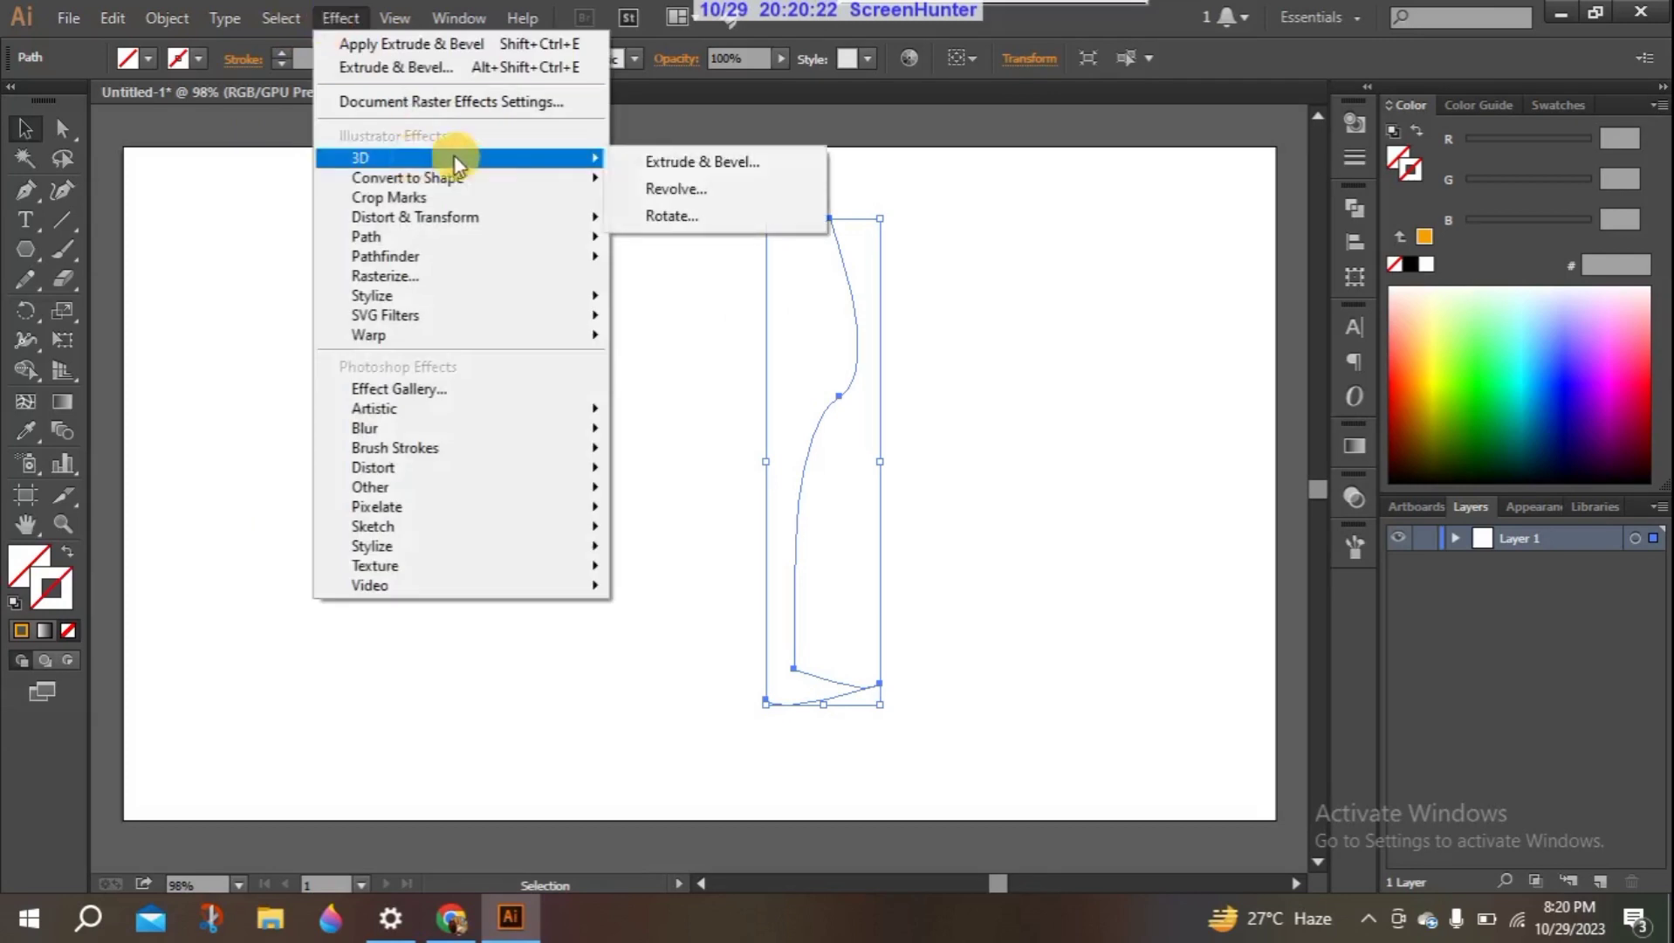
{"action": "left_click", "coordinate": [686, 187]}
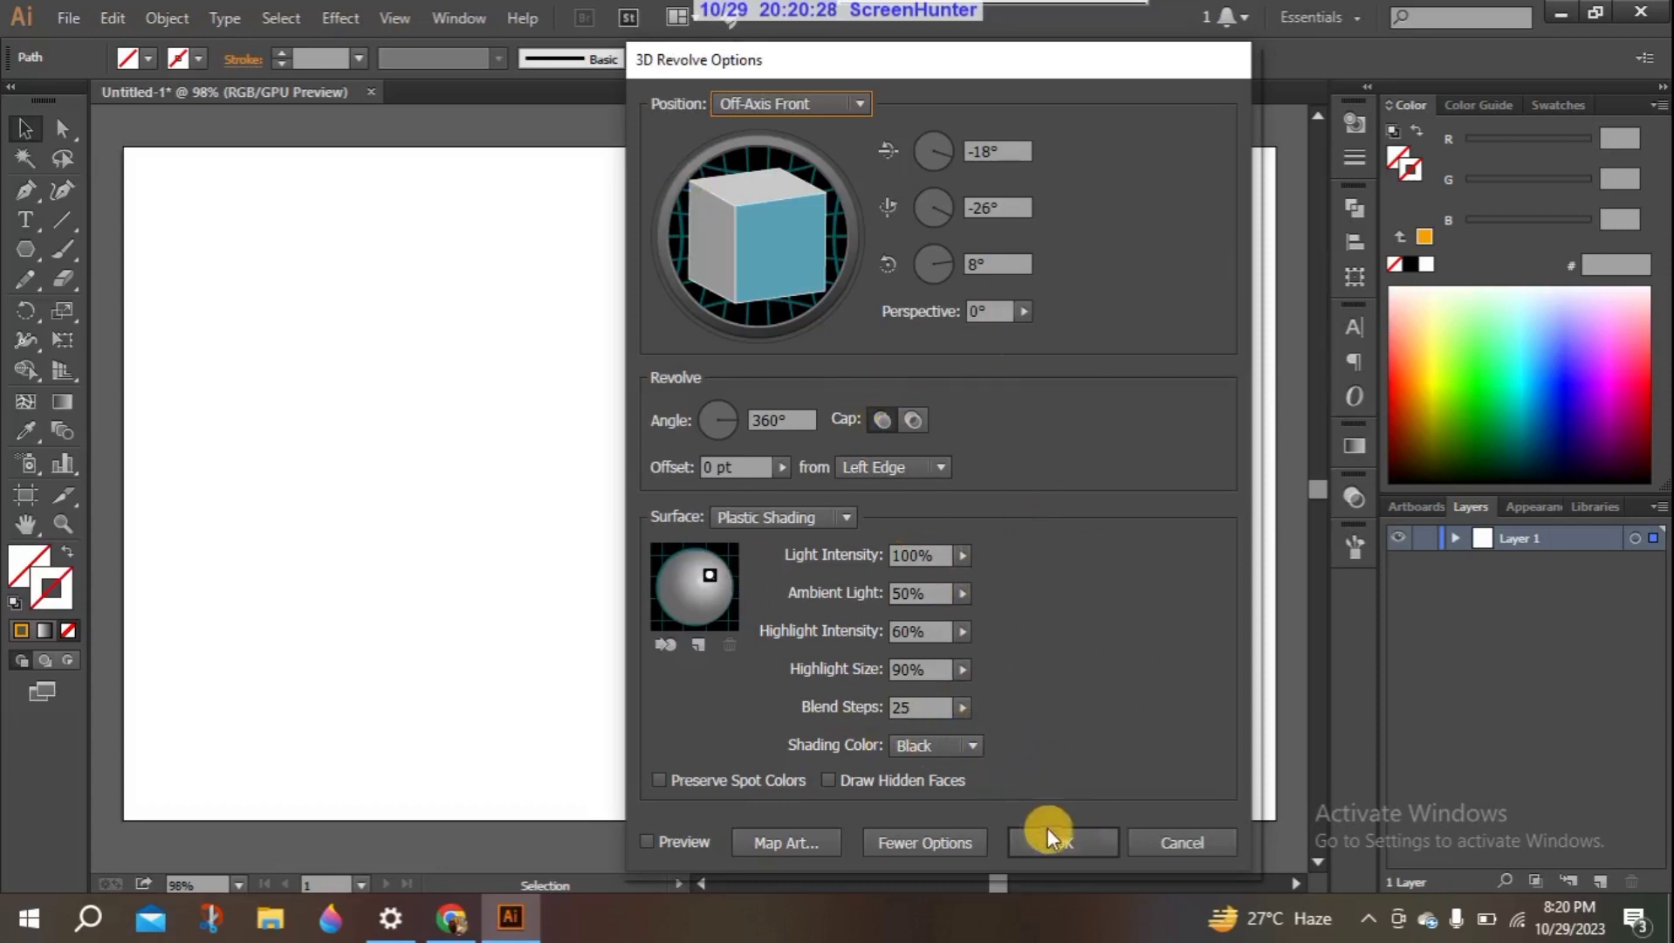
{"action": "left_click", "coordinate": [1049, 840]}
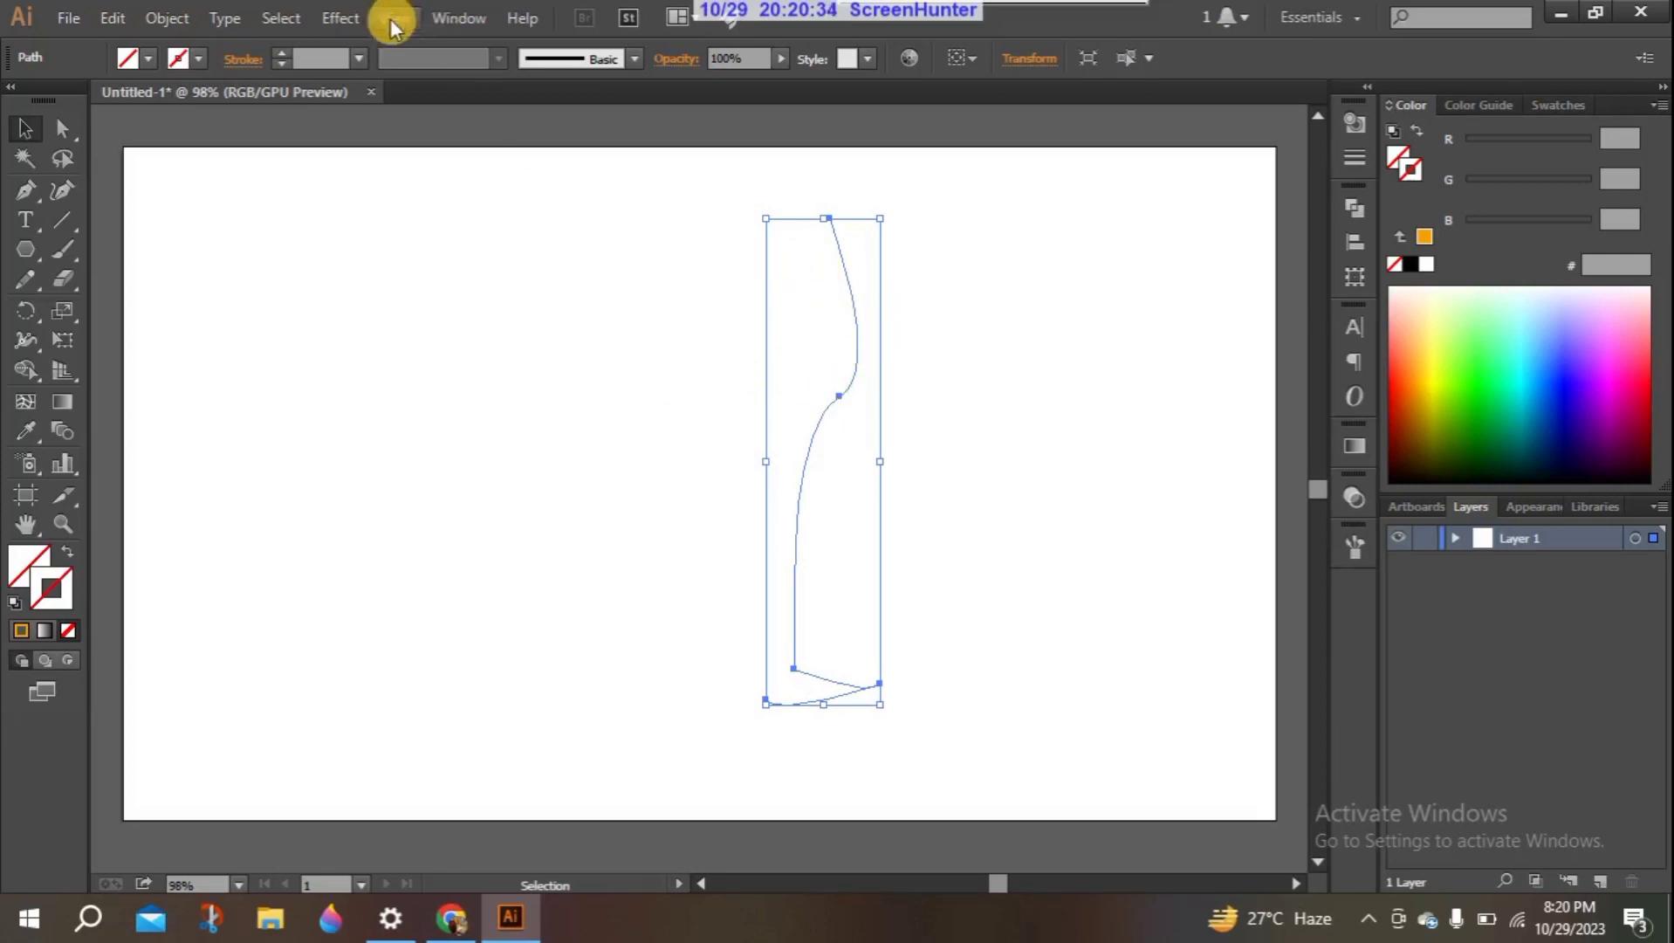
- Give the revolved outline the solid orange F8A000 stroke
{"action": "left_click", "coordinate": [337, 18]}
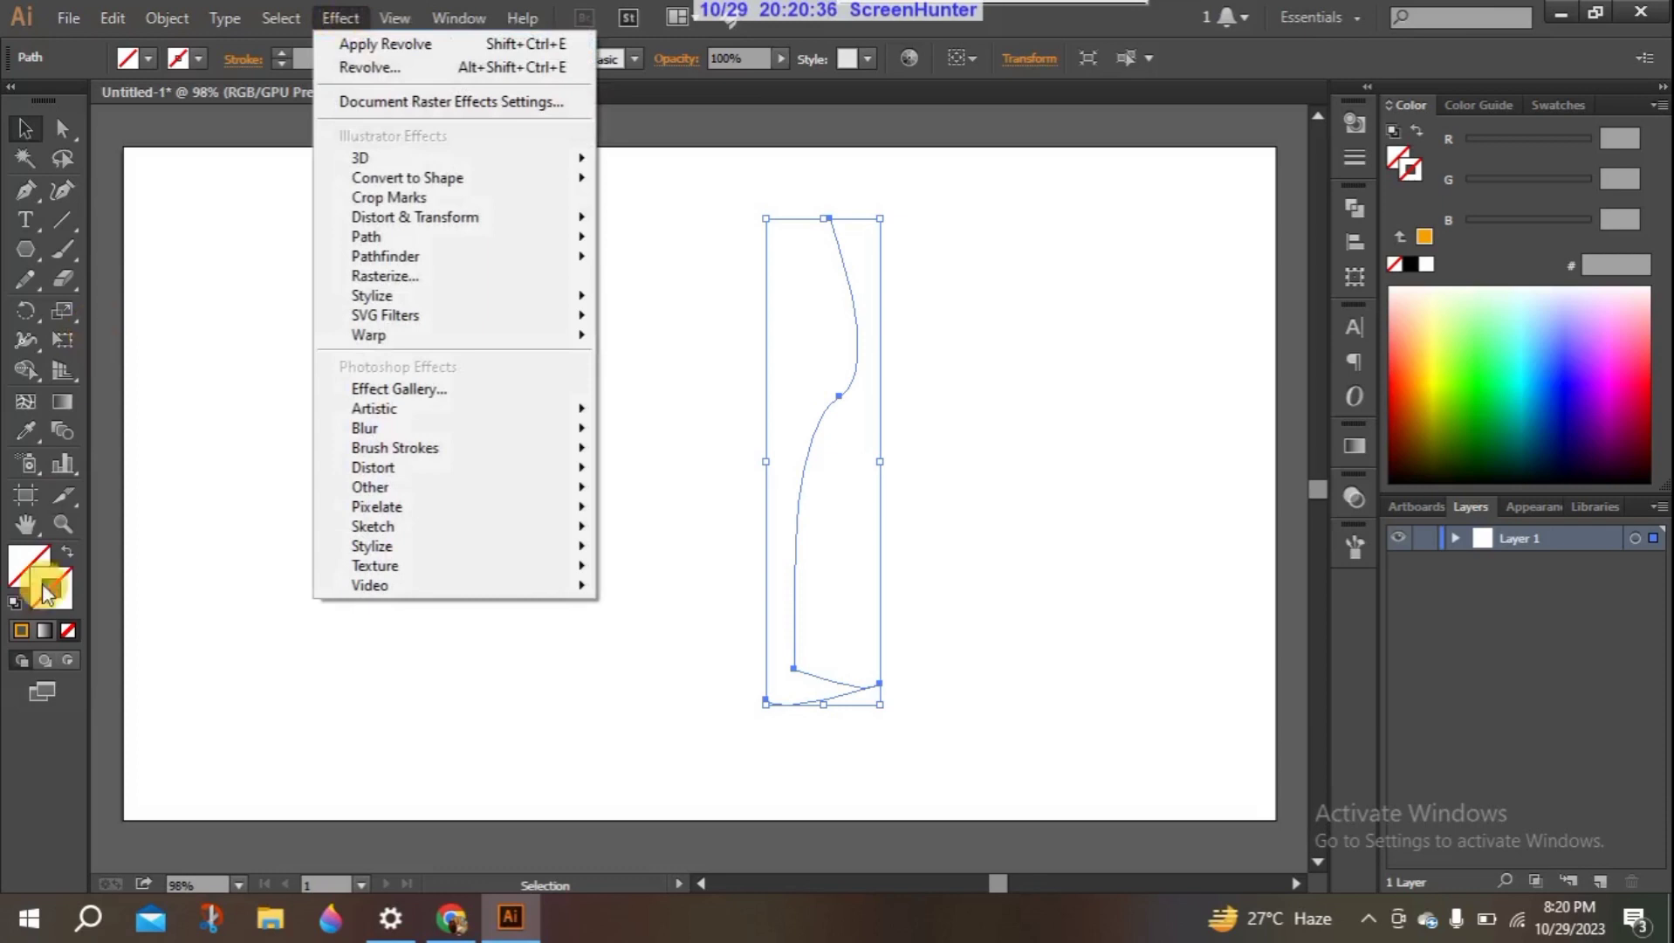
{"action": "left_click", "coordinate": [29, 624]}
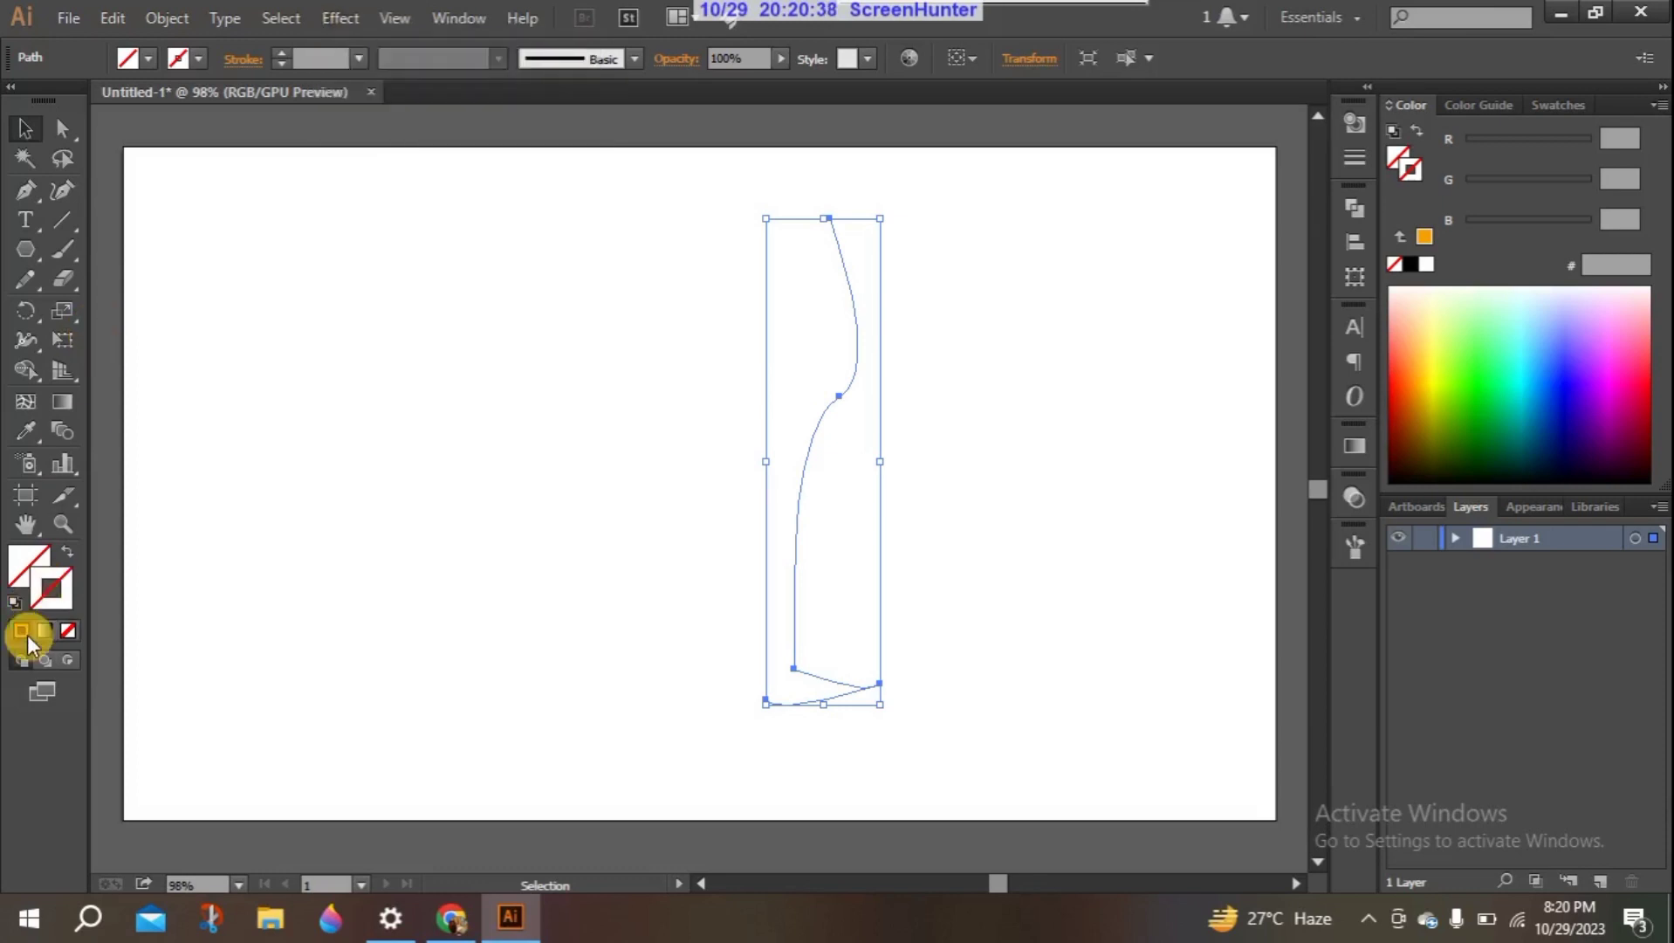
{"action": "left_click", "coordinate": [27, 634]}
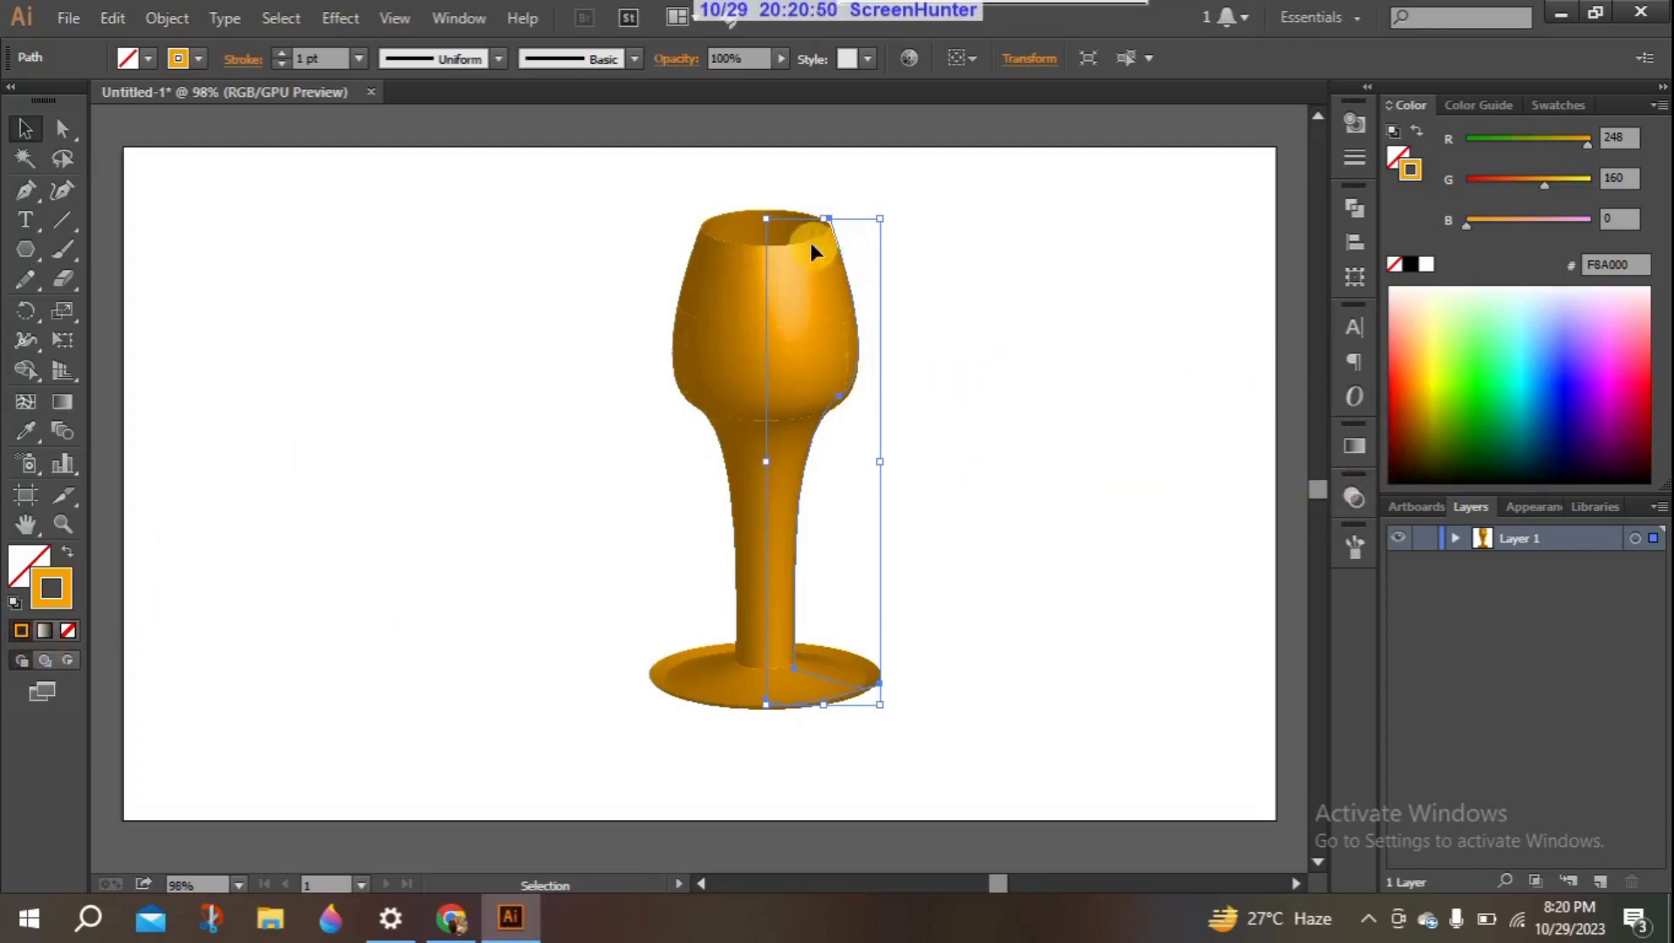
- Reshape the goblet's bowl by moving the rim anchor up and outward and the bowl's base anchor down and inward
{"action": "left_click", "coordinate": [62, 131]}
{"action": "left_click", "coordinate": [458, 263]}
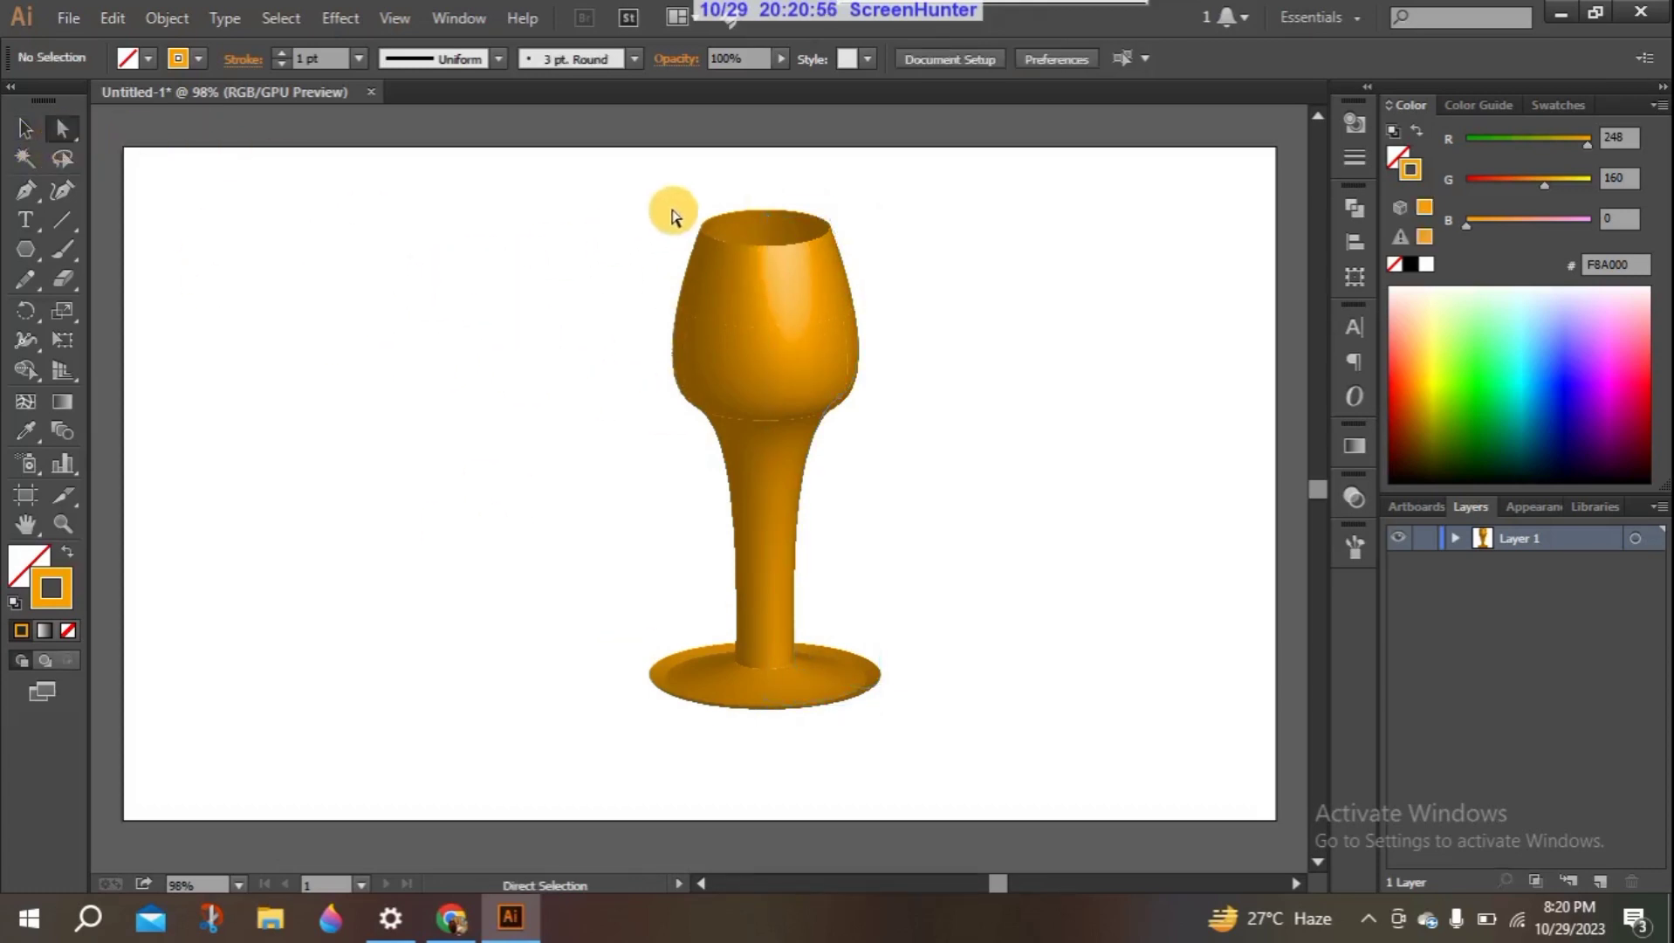
{"action": "left_click_drag", "start_coordinate": [829, 226], "coordinate": [854, 205]}
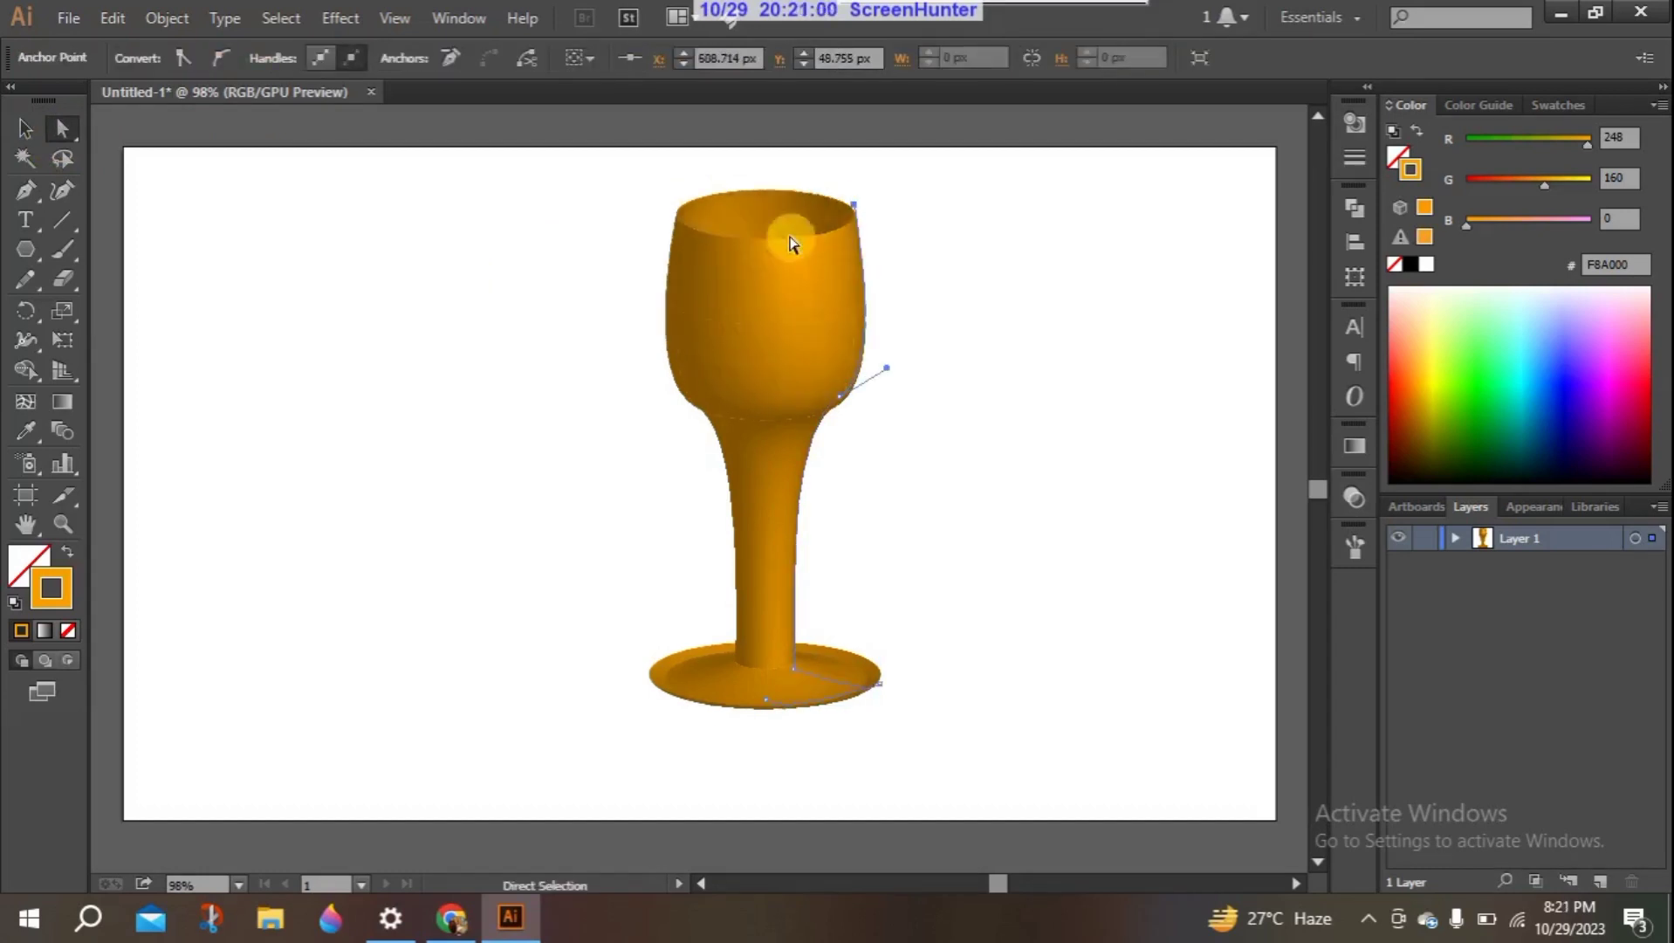
{"action": "left_click_drag", "start_coordinate": [836, 392], "coordinate": [822, 424]}
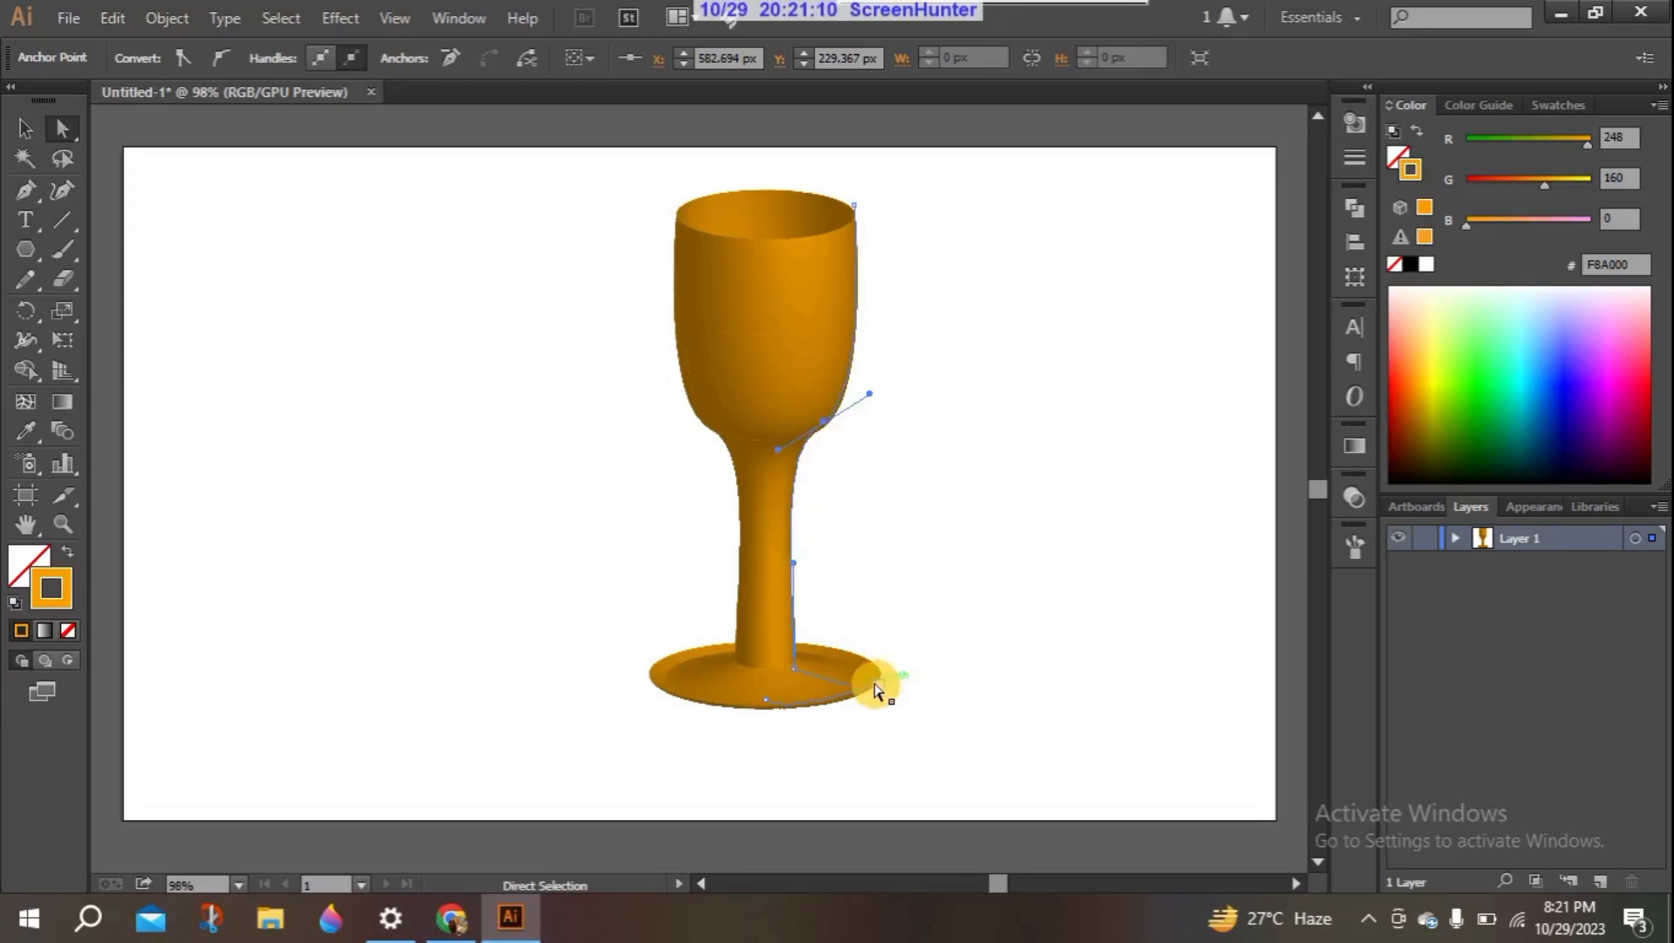
- Narrow the goblet's foot and adjust the bowl's base curve handle to make the bowl rounder
{"action": "left_click_drag", "start_coordinate": [875, 689], "coordinate": [851, 682]}
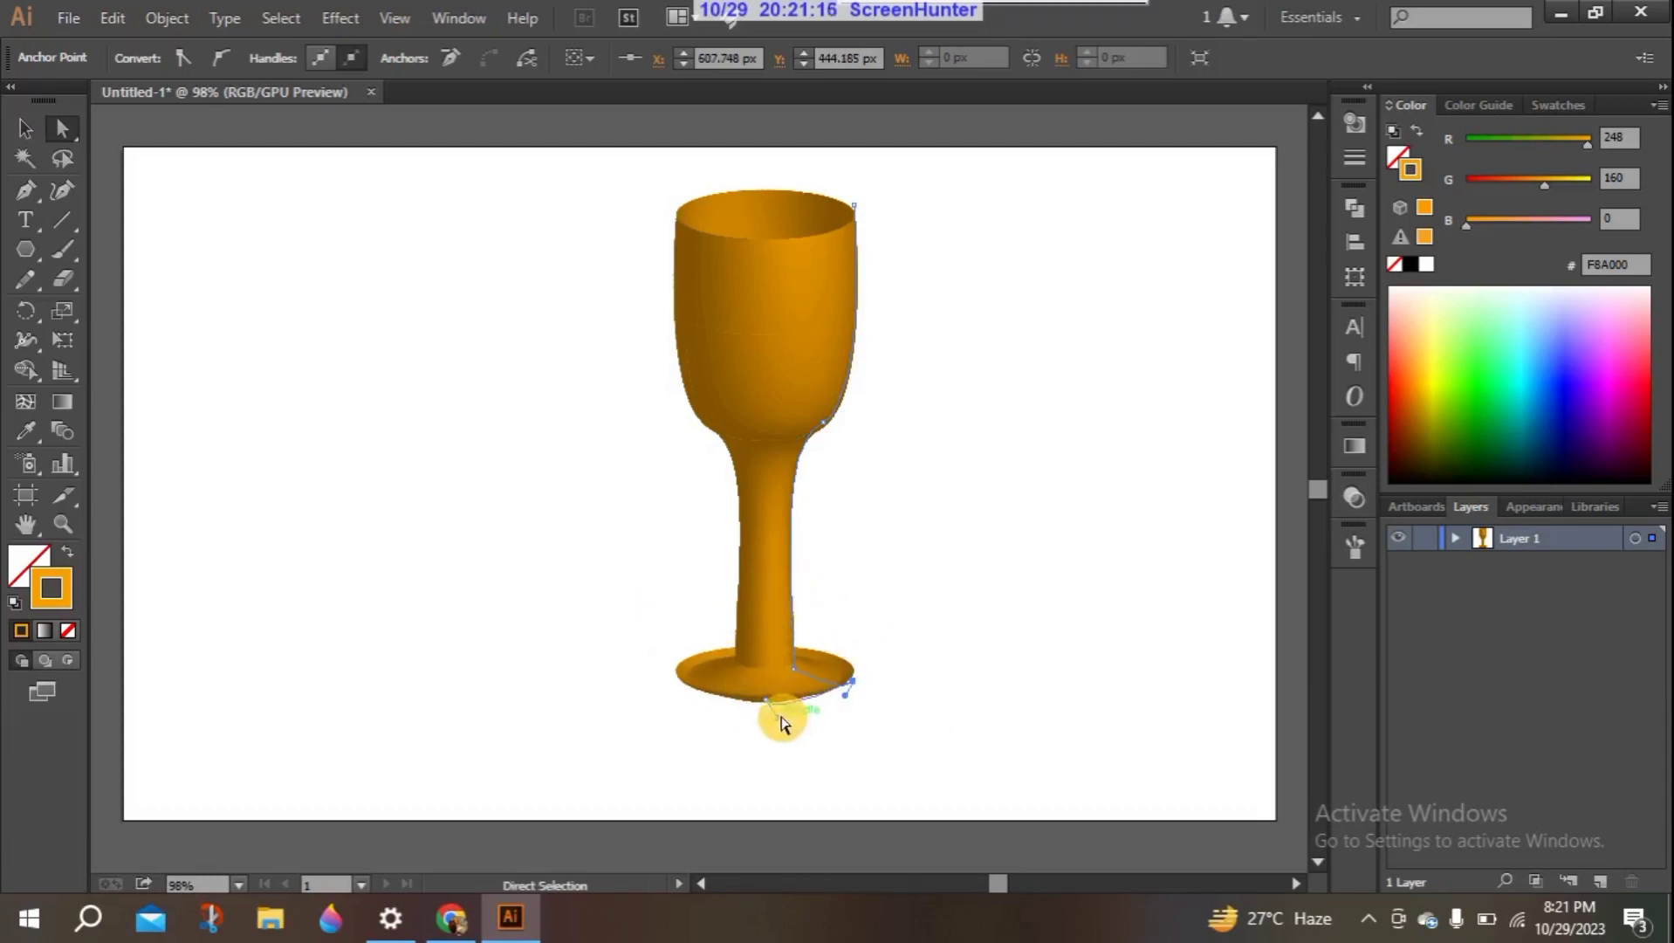
{"action": "left_click_drag", "start_coordinate": [771, 713], "coordinate": [767, 719]}
{"action": "left_click_drag", "start_coordinate": [795, 429], "coordinate": [898, 432]}
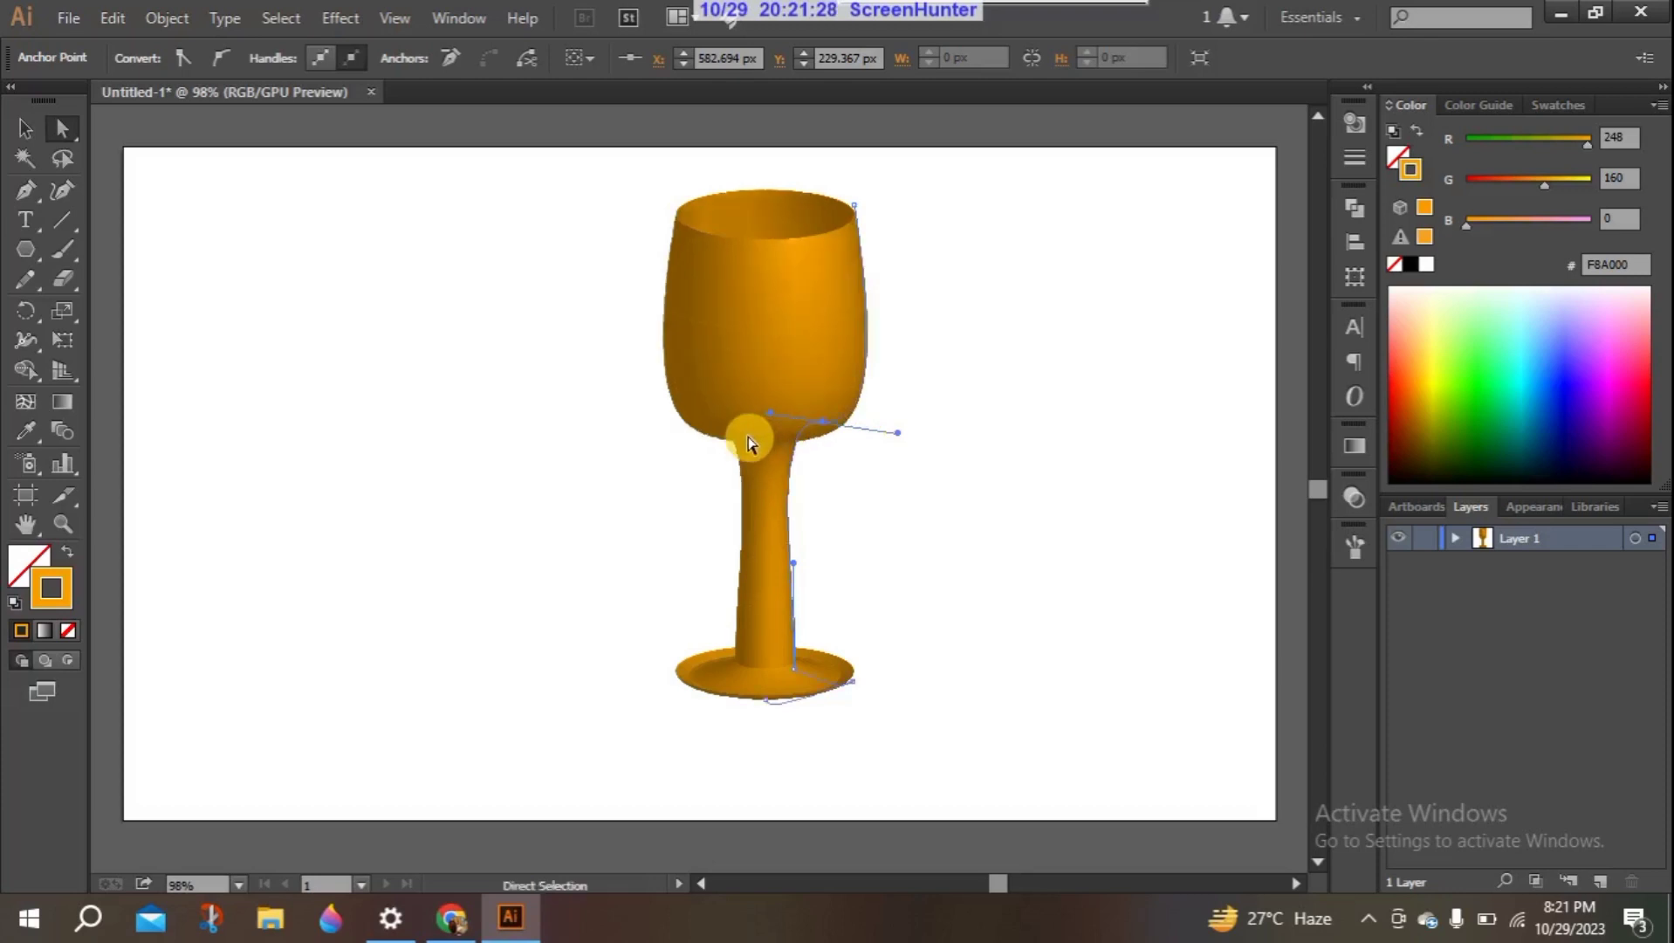
{"action": "left_click", "coordinate": [522, 423]}
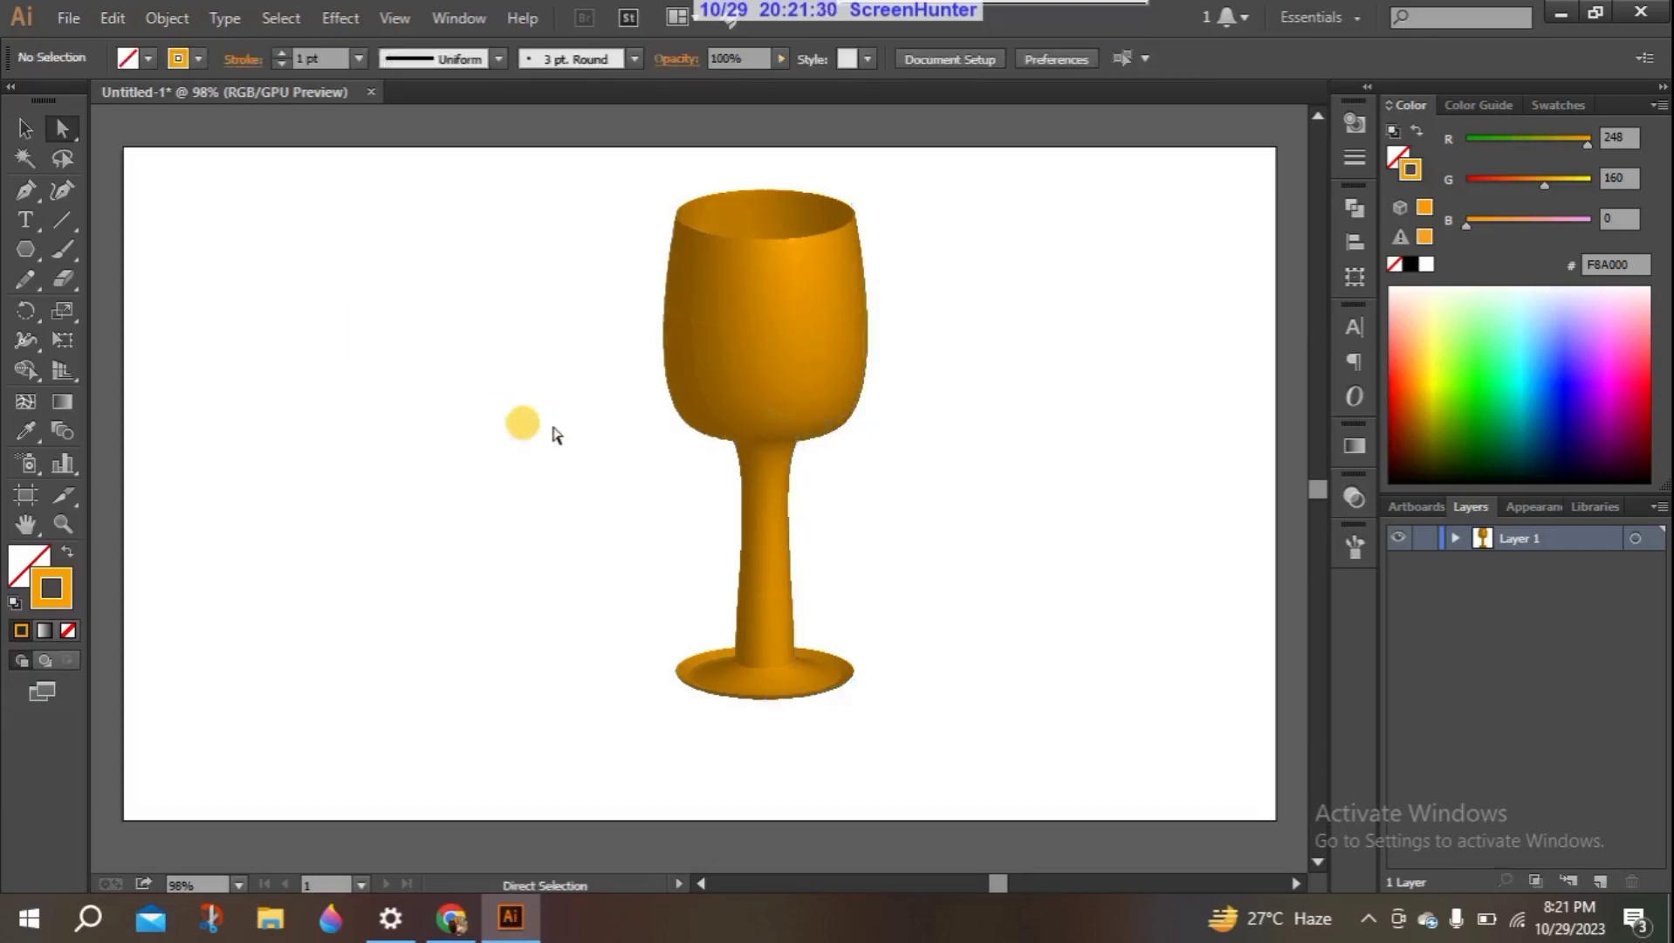
- Shift the whole goblet slightly up and left, and reselect it as a complete object
{"action": "left_click", "coordinate": [741, 575]}
{"action": "left_click", "coordinate": [796, 670]}
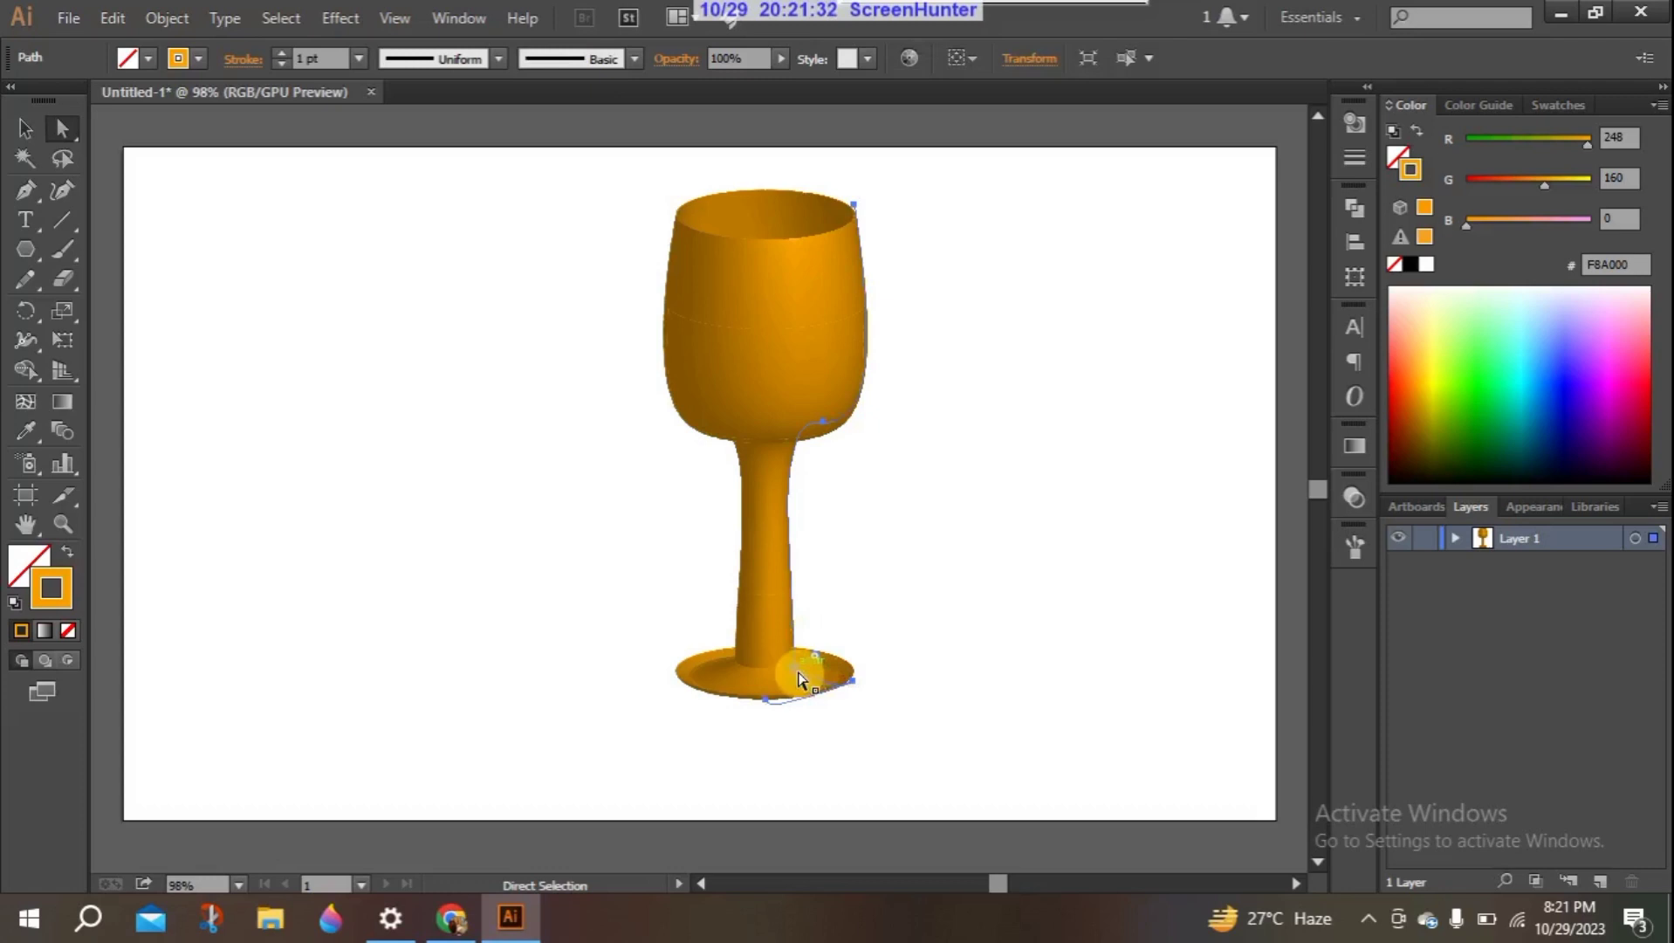
{"action": "left_click_drag", "start_coordinate": [786, 669], "coordinate": [698, 536]}
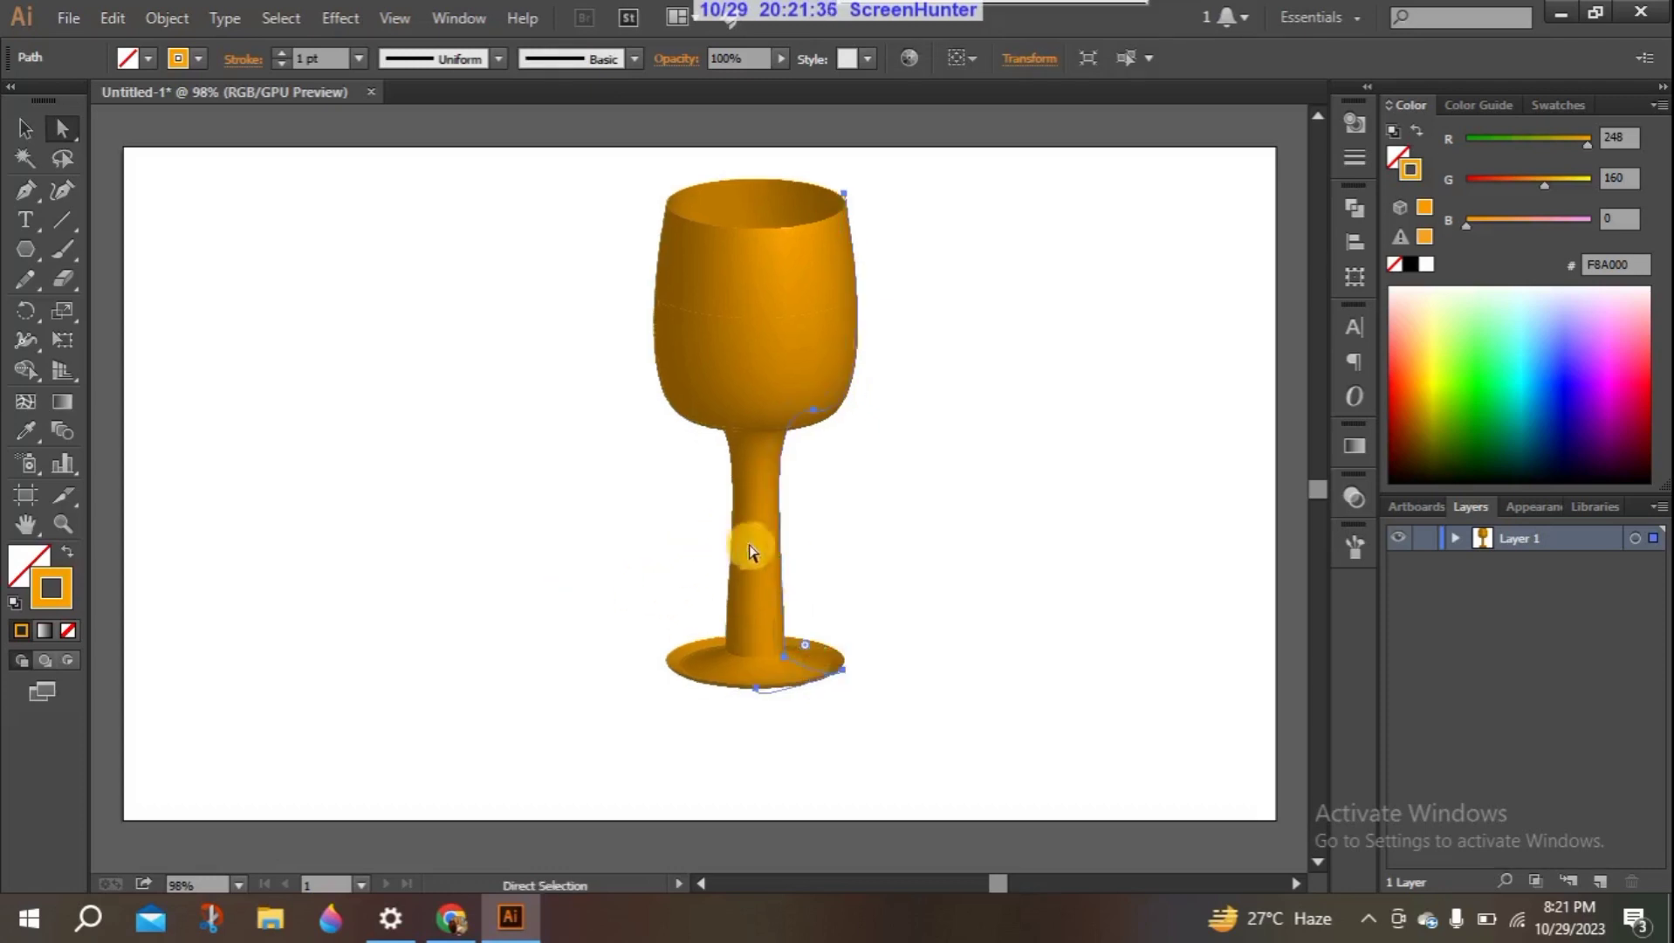
{"action": "left_click", "coordinate": [583, 532]}
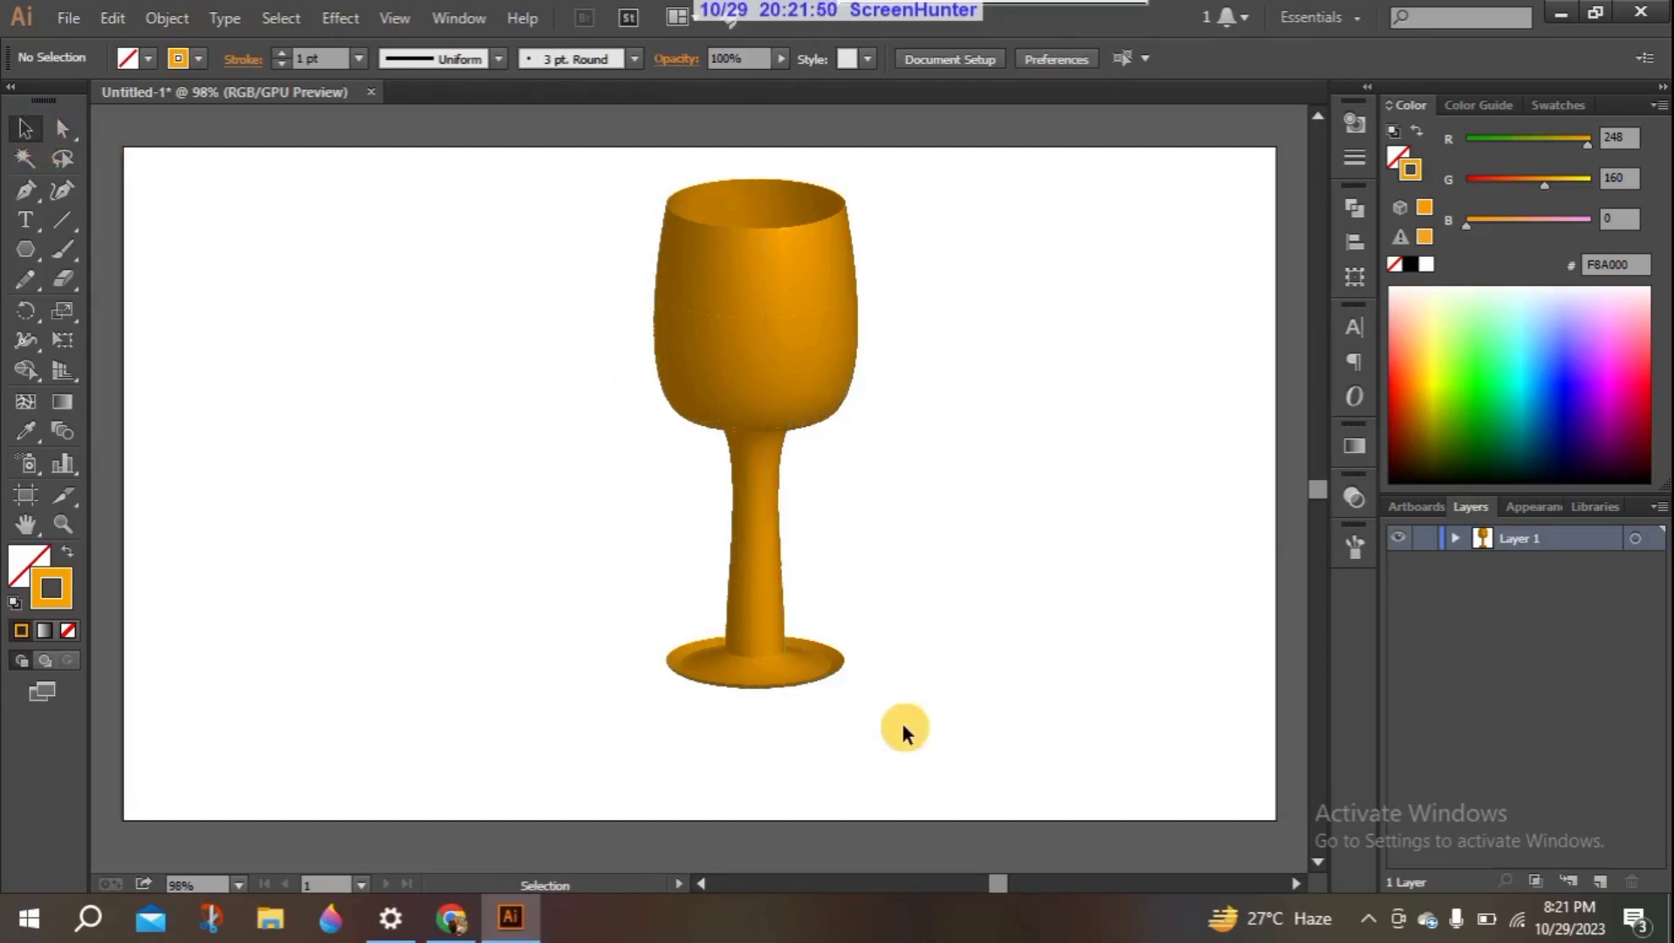
{"action": "left_click_drag", "start_coordinate": [840, 488], "coordinate": [689, 155]}
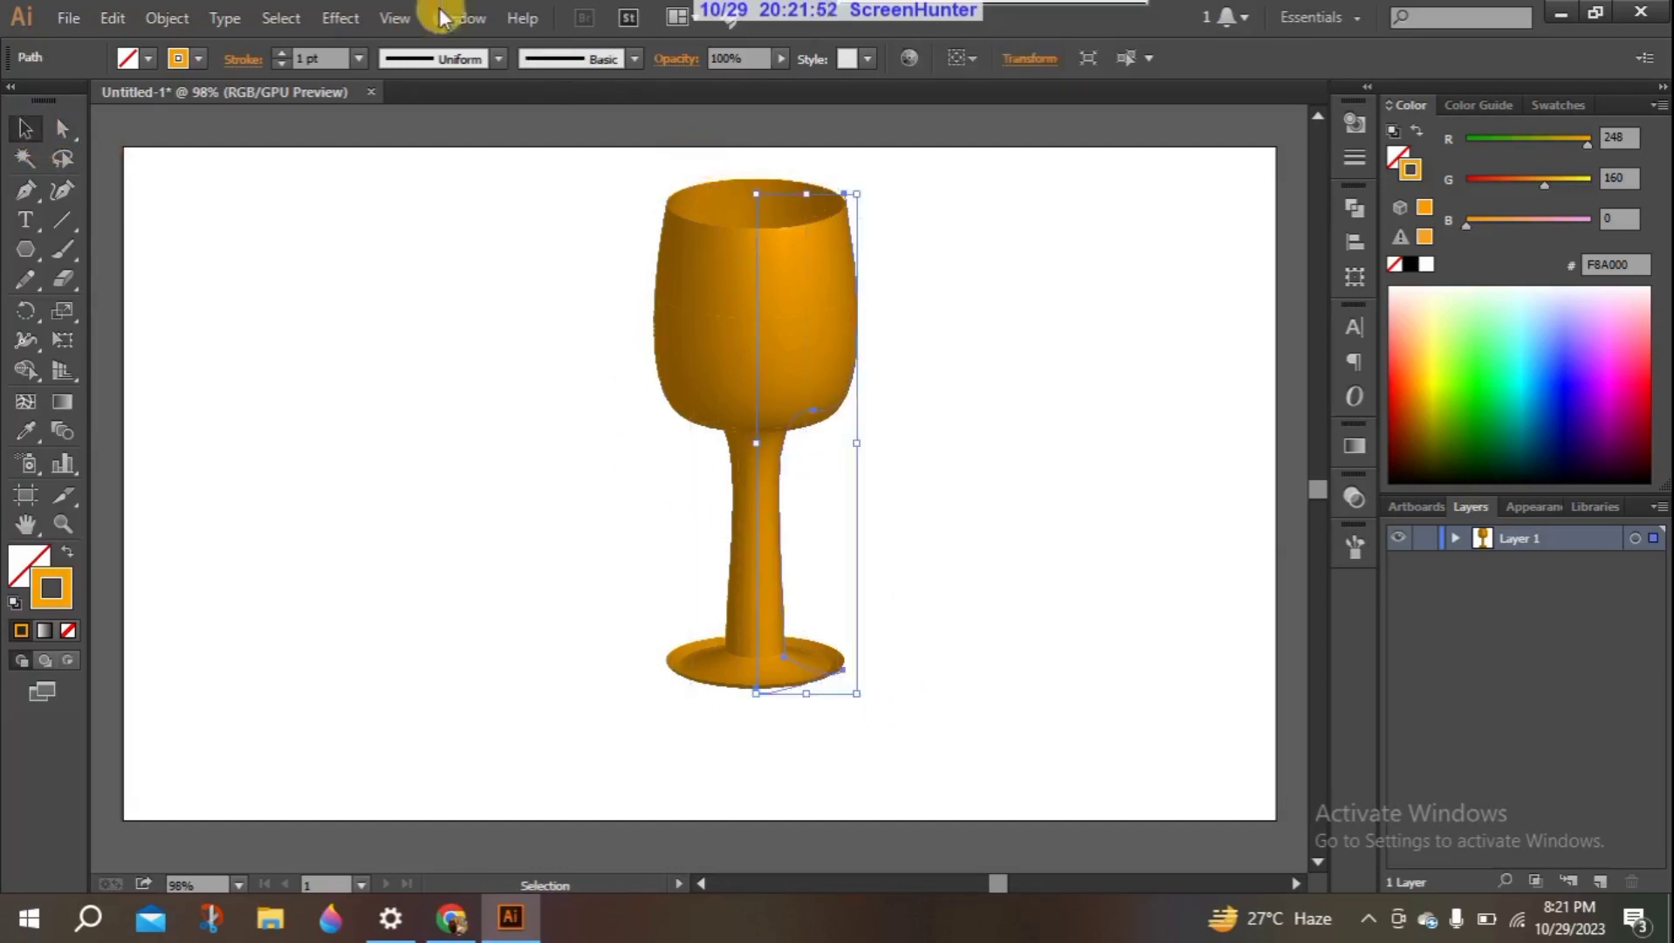
{"action": "left_click", "coordinate": [342, 18]}
{"action": "mouse_move", "coordinate": [430, 155]}
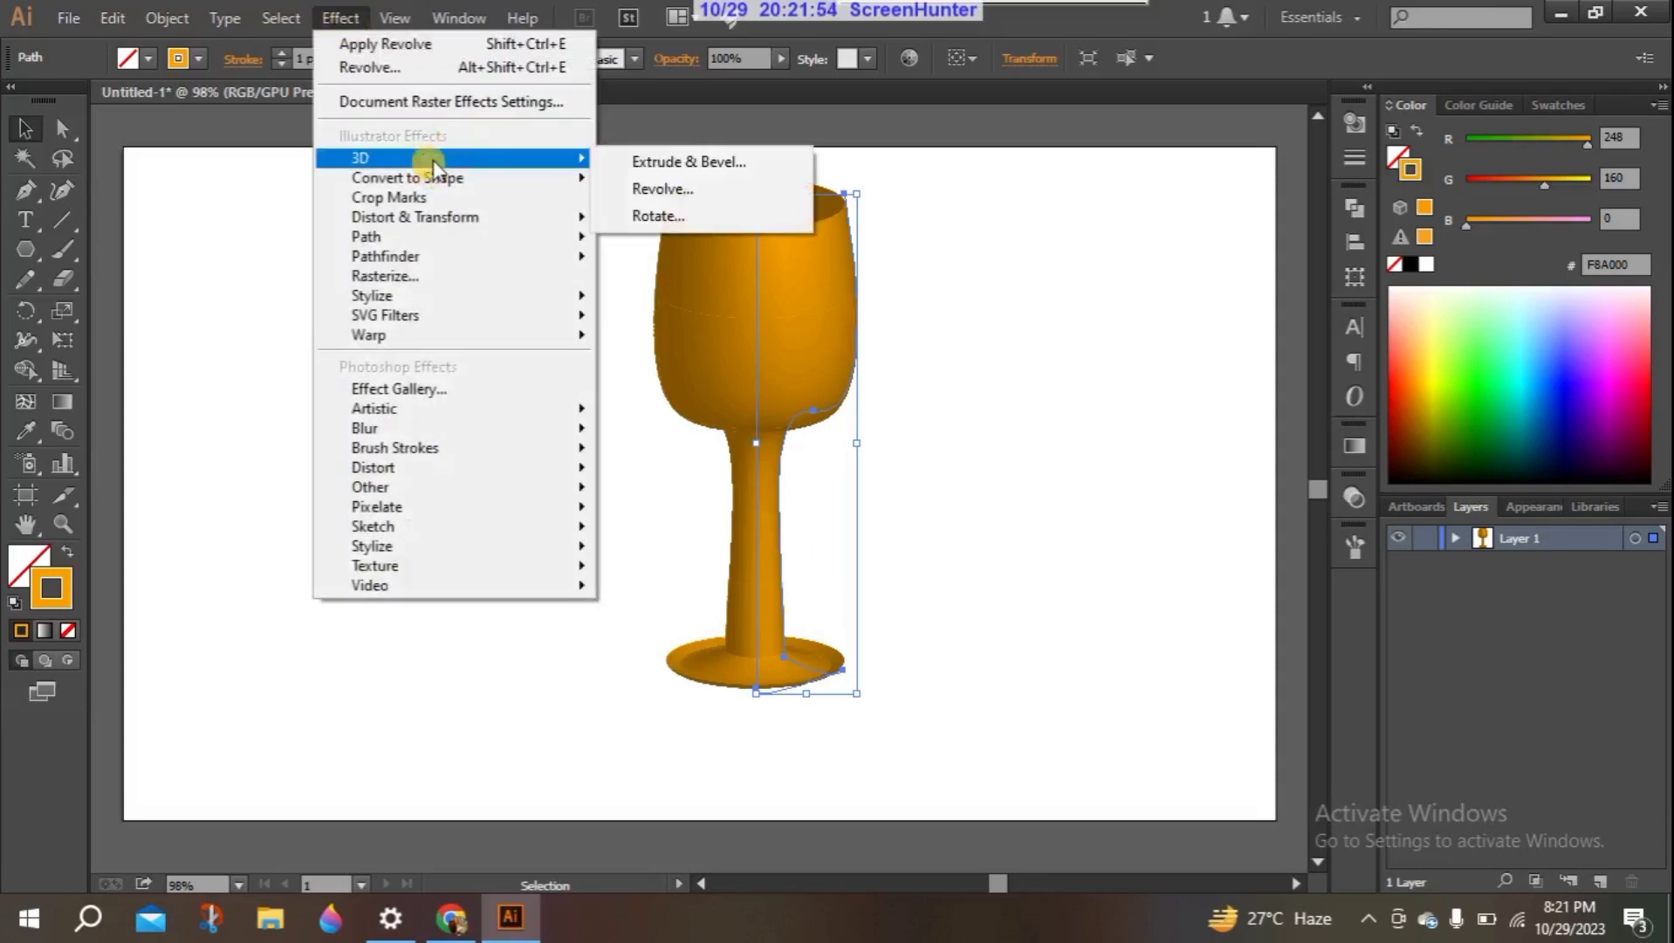
{"action": "left_click", "coordinate": [650, 191]}
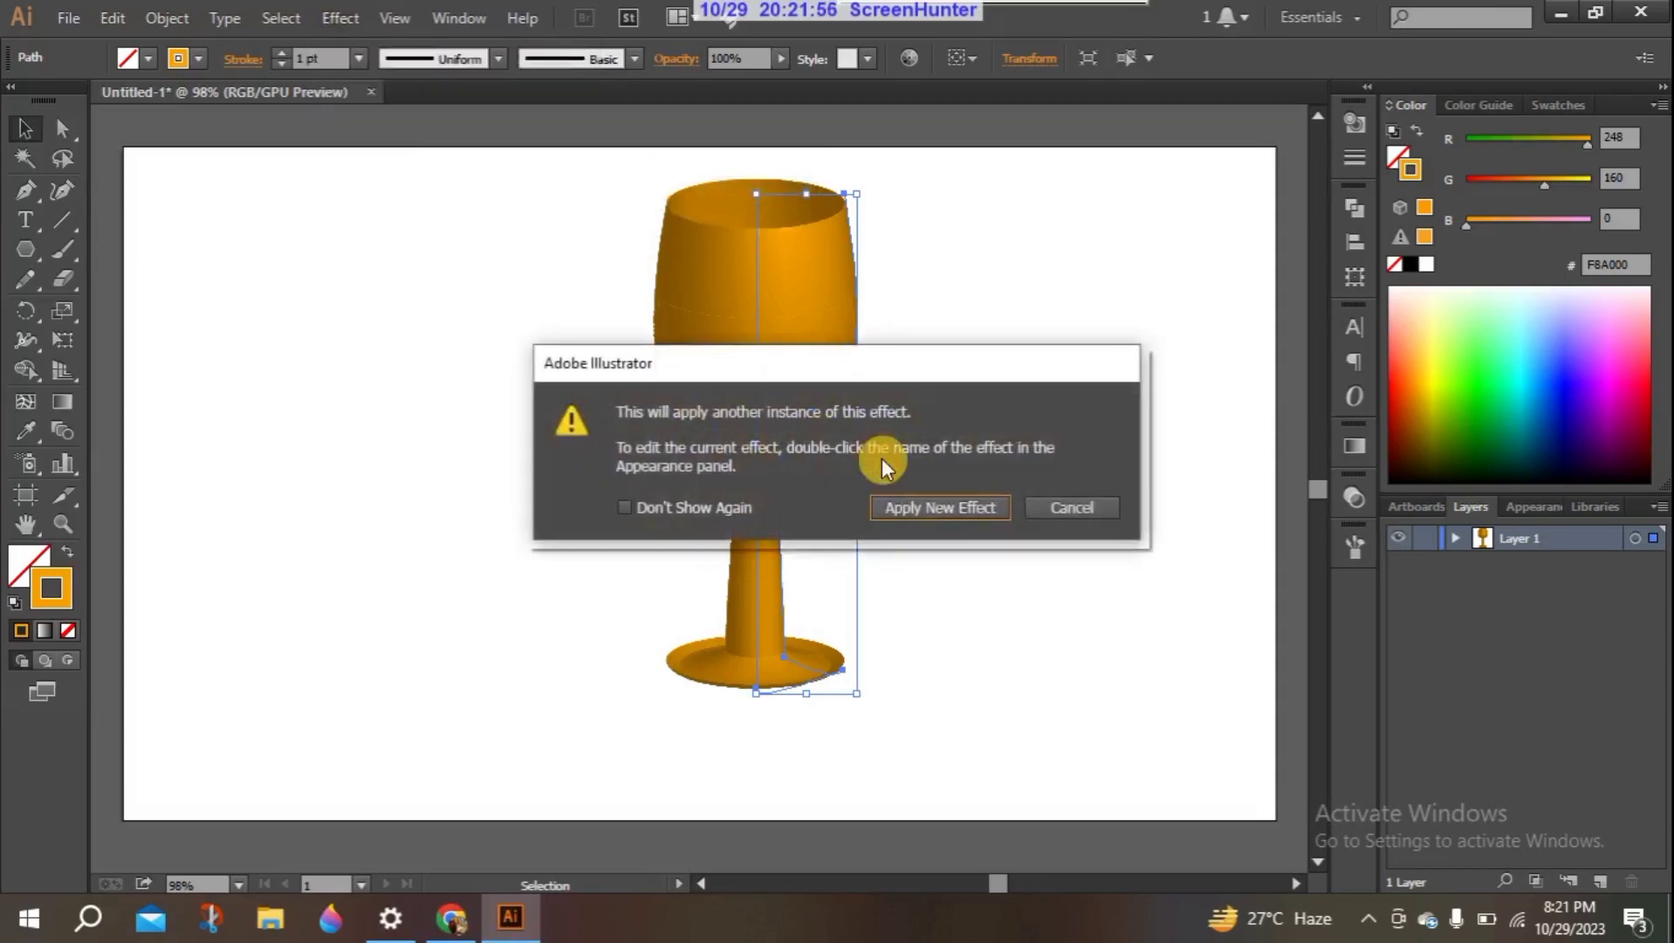
{"action": "left_click", "coordinate": [1071, 507]}
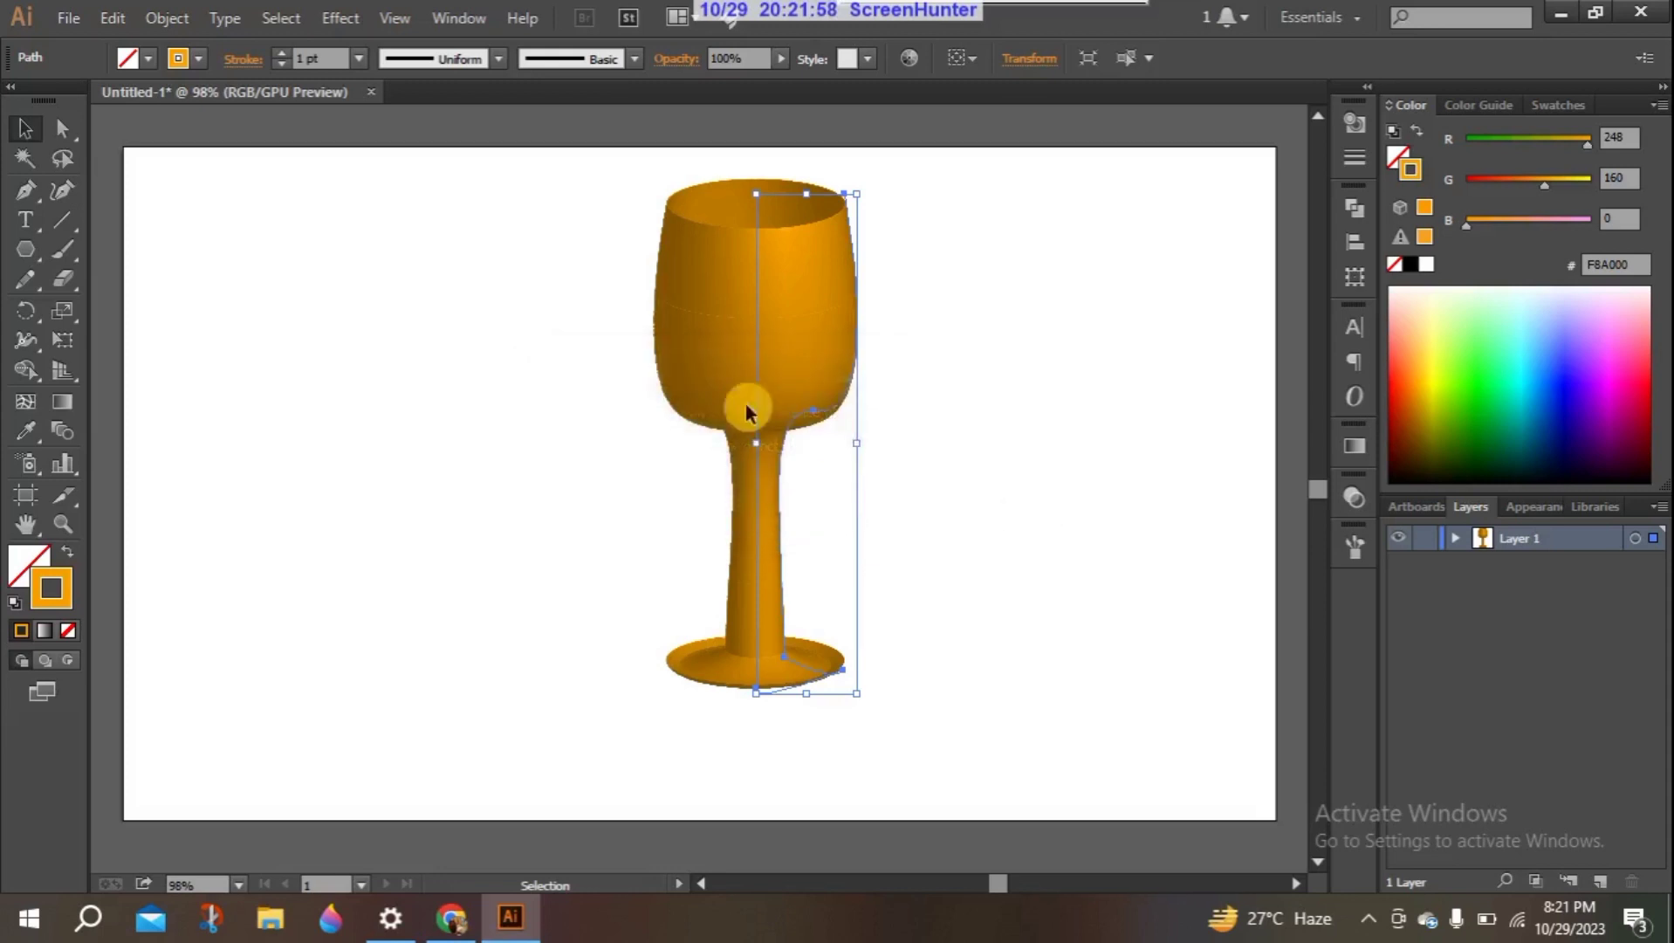
- Start a new instance of the 3D Revolve effect on the selected goblet
{"action": "left_click", "coordinate": [343, 19]}
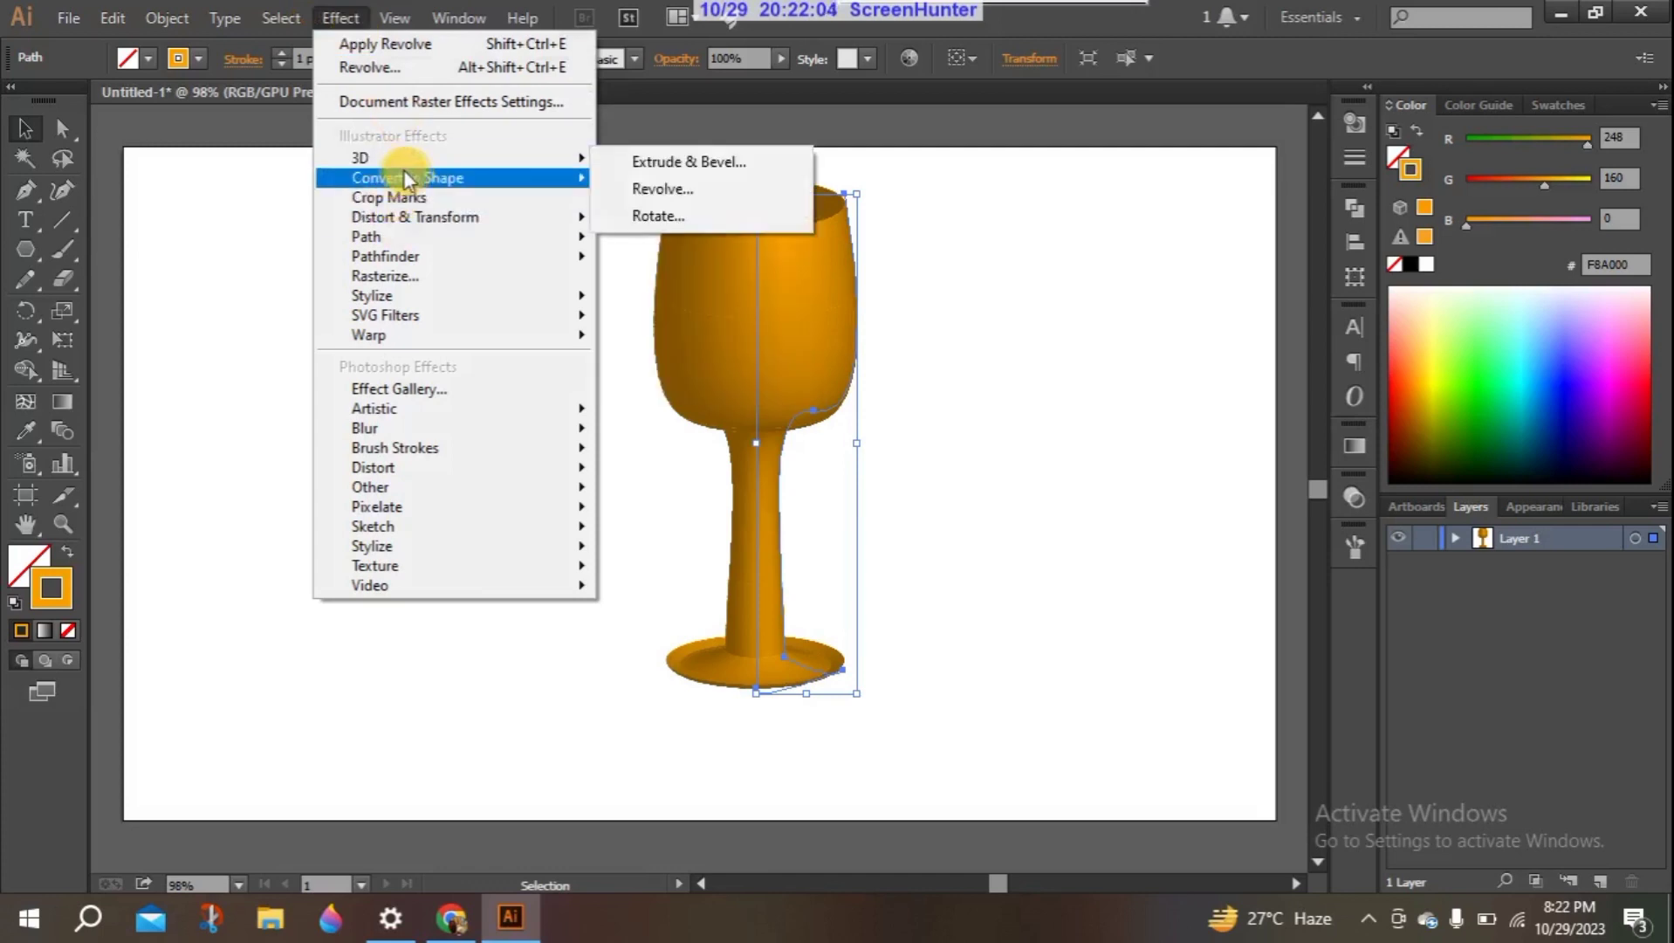
{"action": "mouse_move", "coordinate": [406, 167]}
{"action": "left_click", "coordinate": [690, 213]}
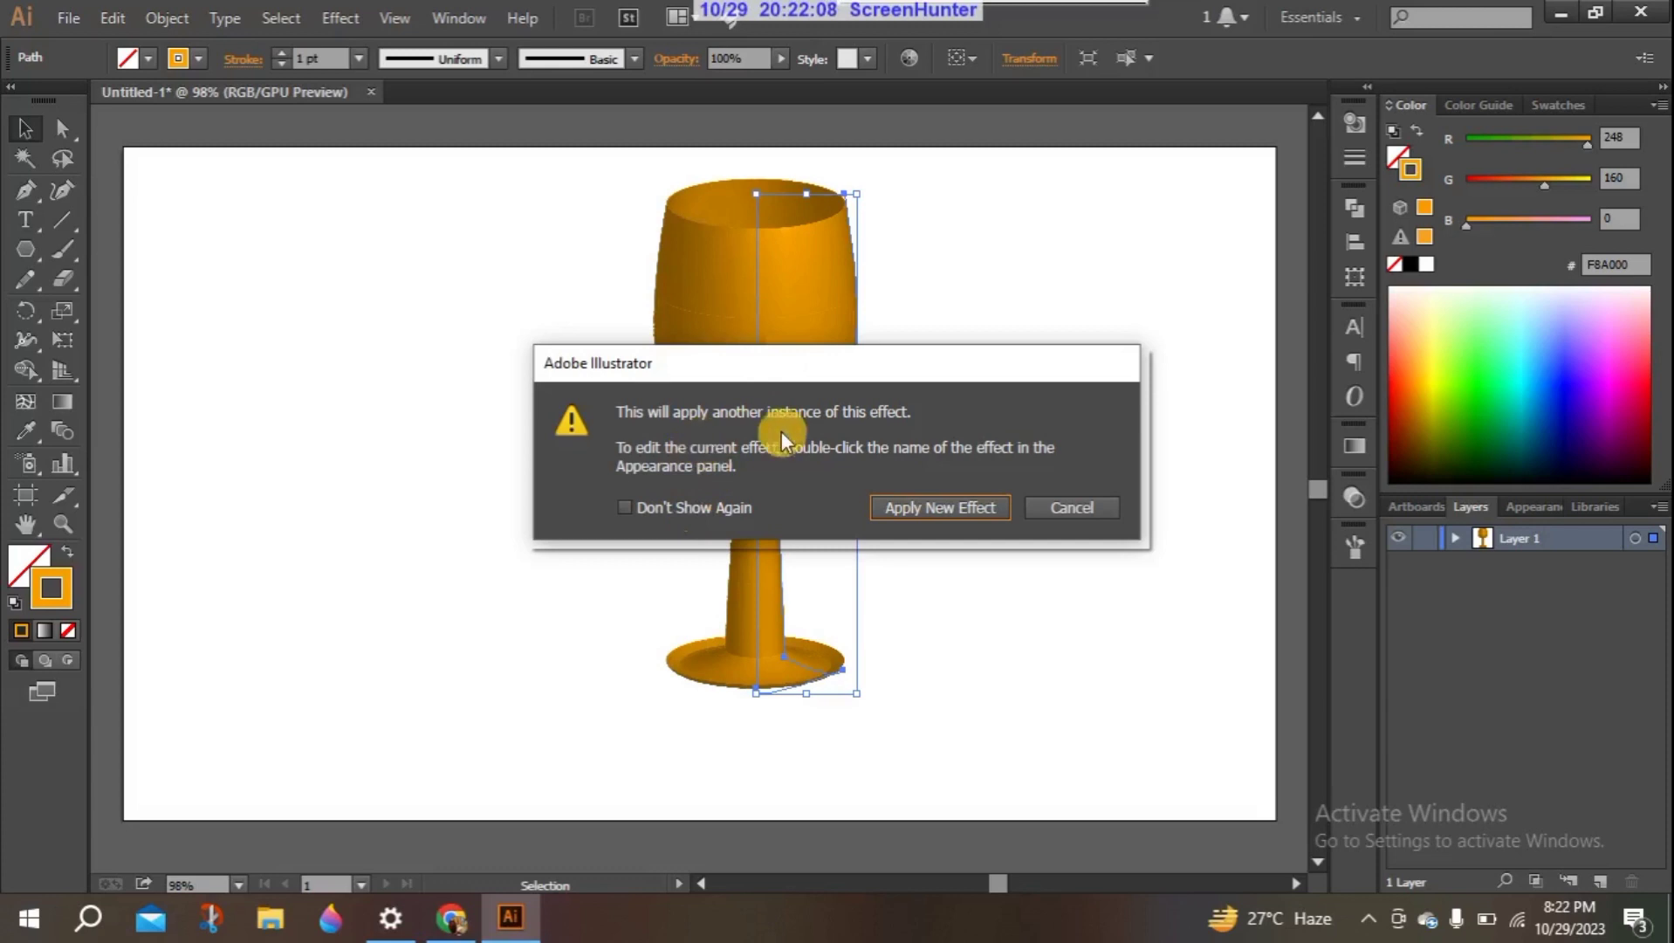
{"action": "left_click", "coordinate": [691, 511]}
{"action": "left_click", "coordinate": [926, 509]}
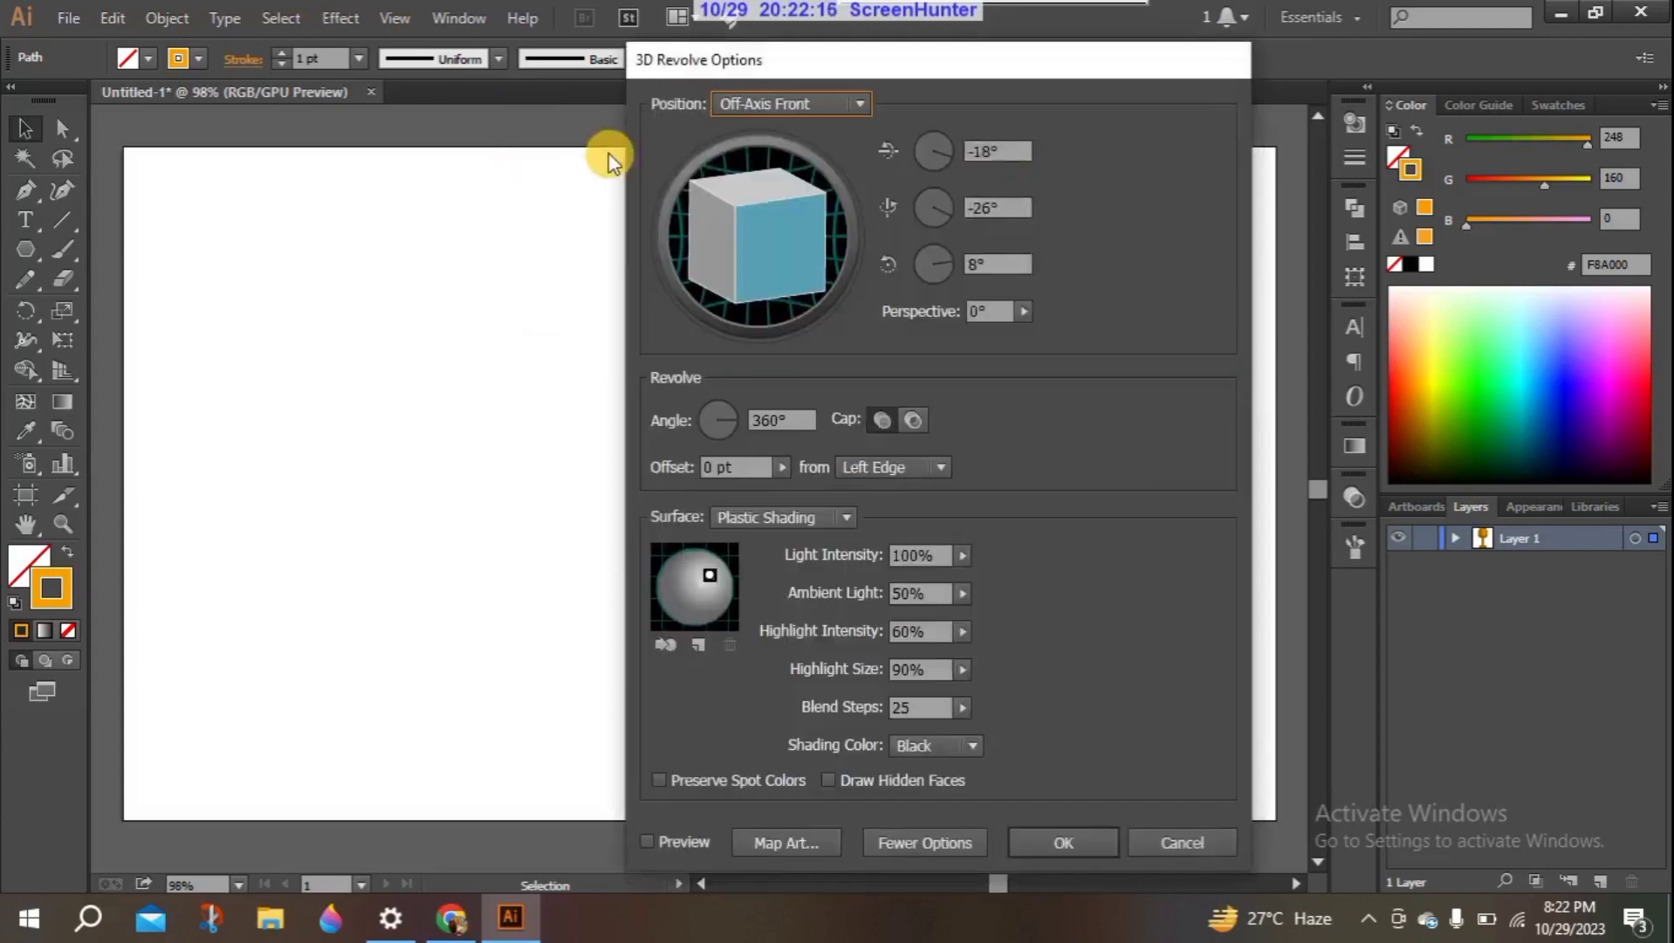
- Move the 3D Revolve options clear of the goblet and set the position to Off-Axis Back
{"action": "left_click_drag", "start_coordinate": [969, 63], "coordinate": [1212, 212]}
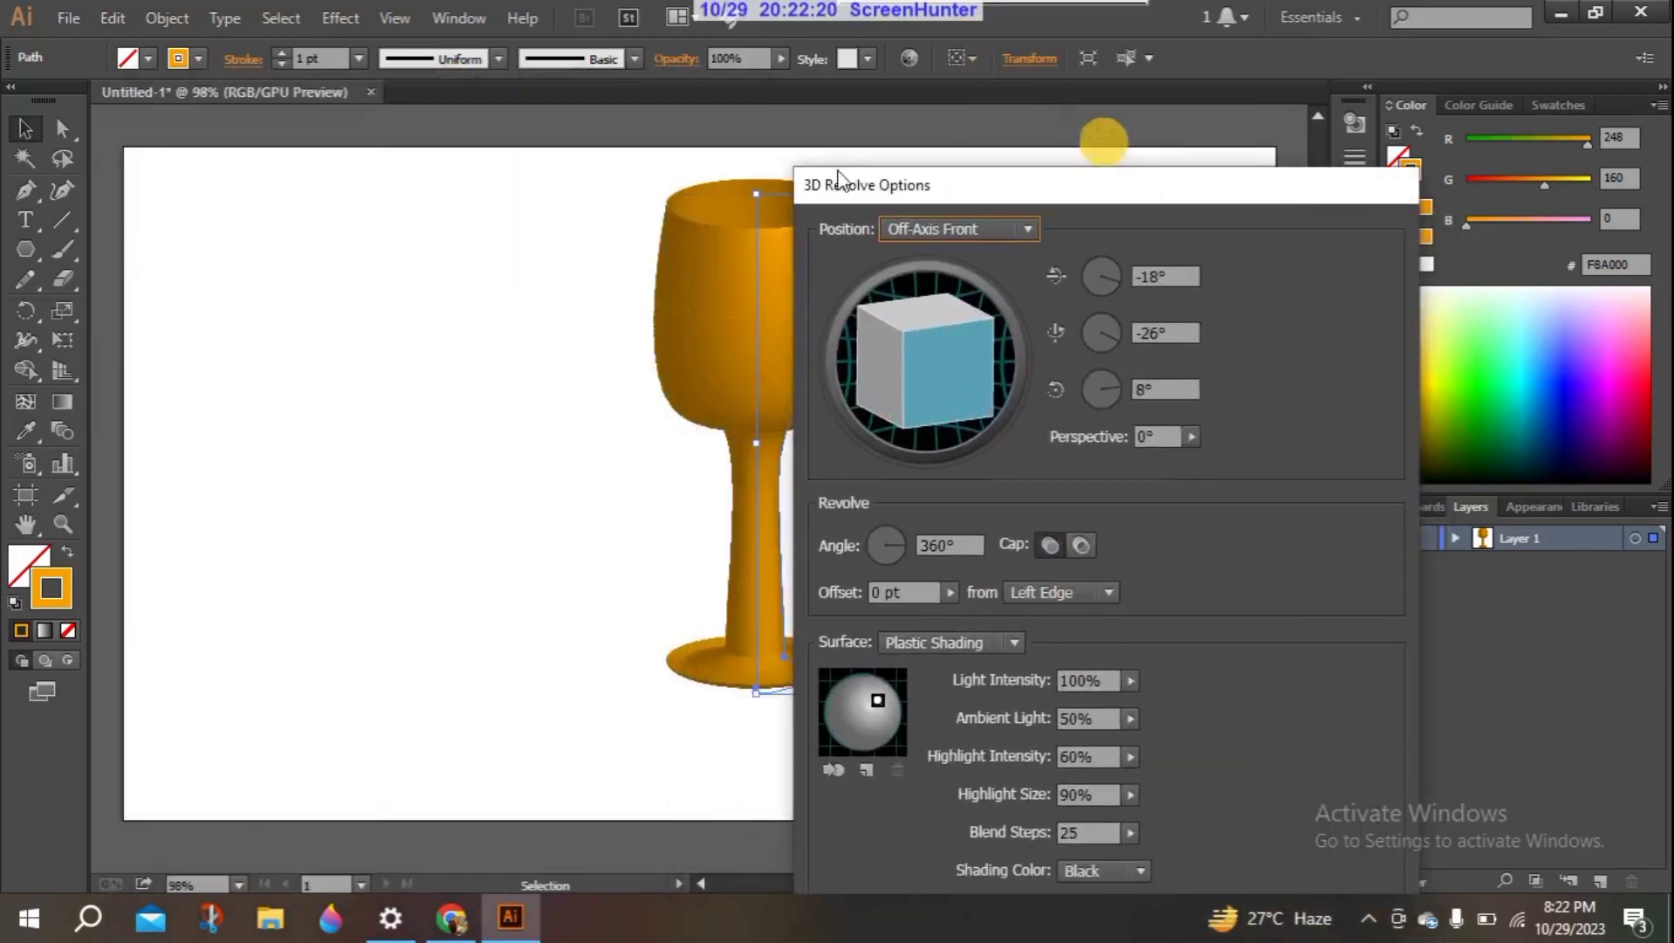
{"action": "left_click_drag", "start_coordinate": [1070, 195], "coordinate": [344, 42]}
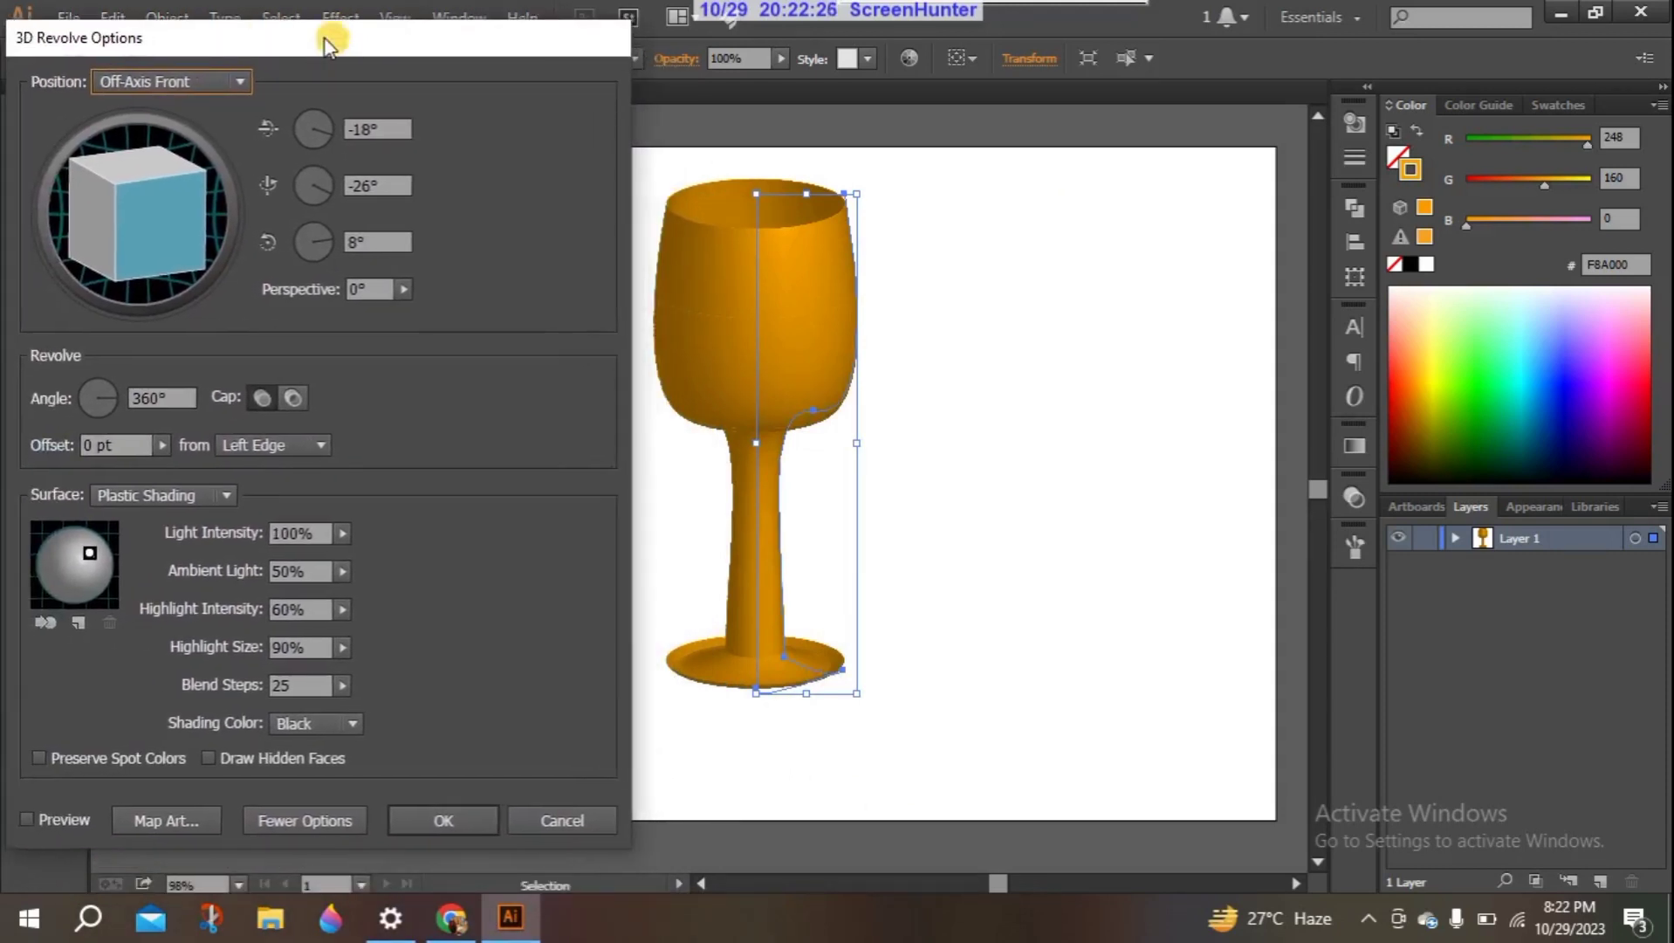
{"action": "left_click", "coordinate": [241, 80]}
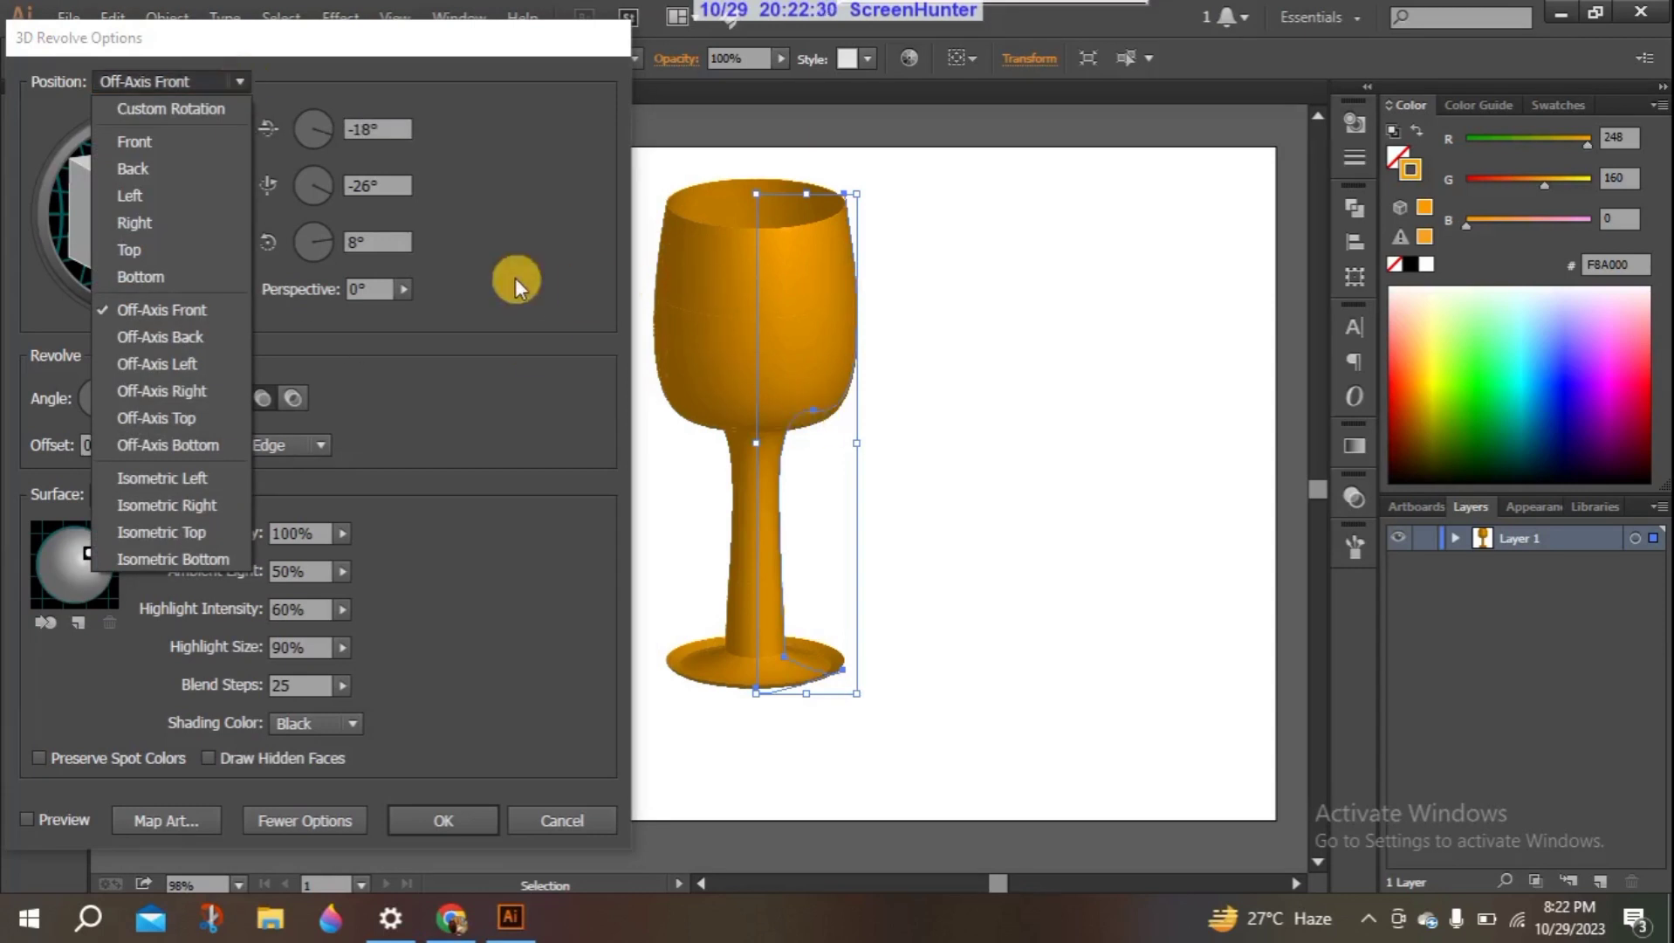
{"action": "left_click", "coordinate": [161, 340]}
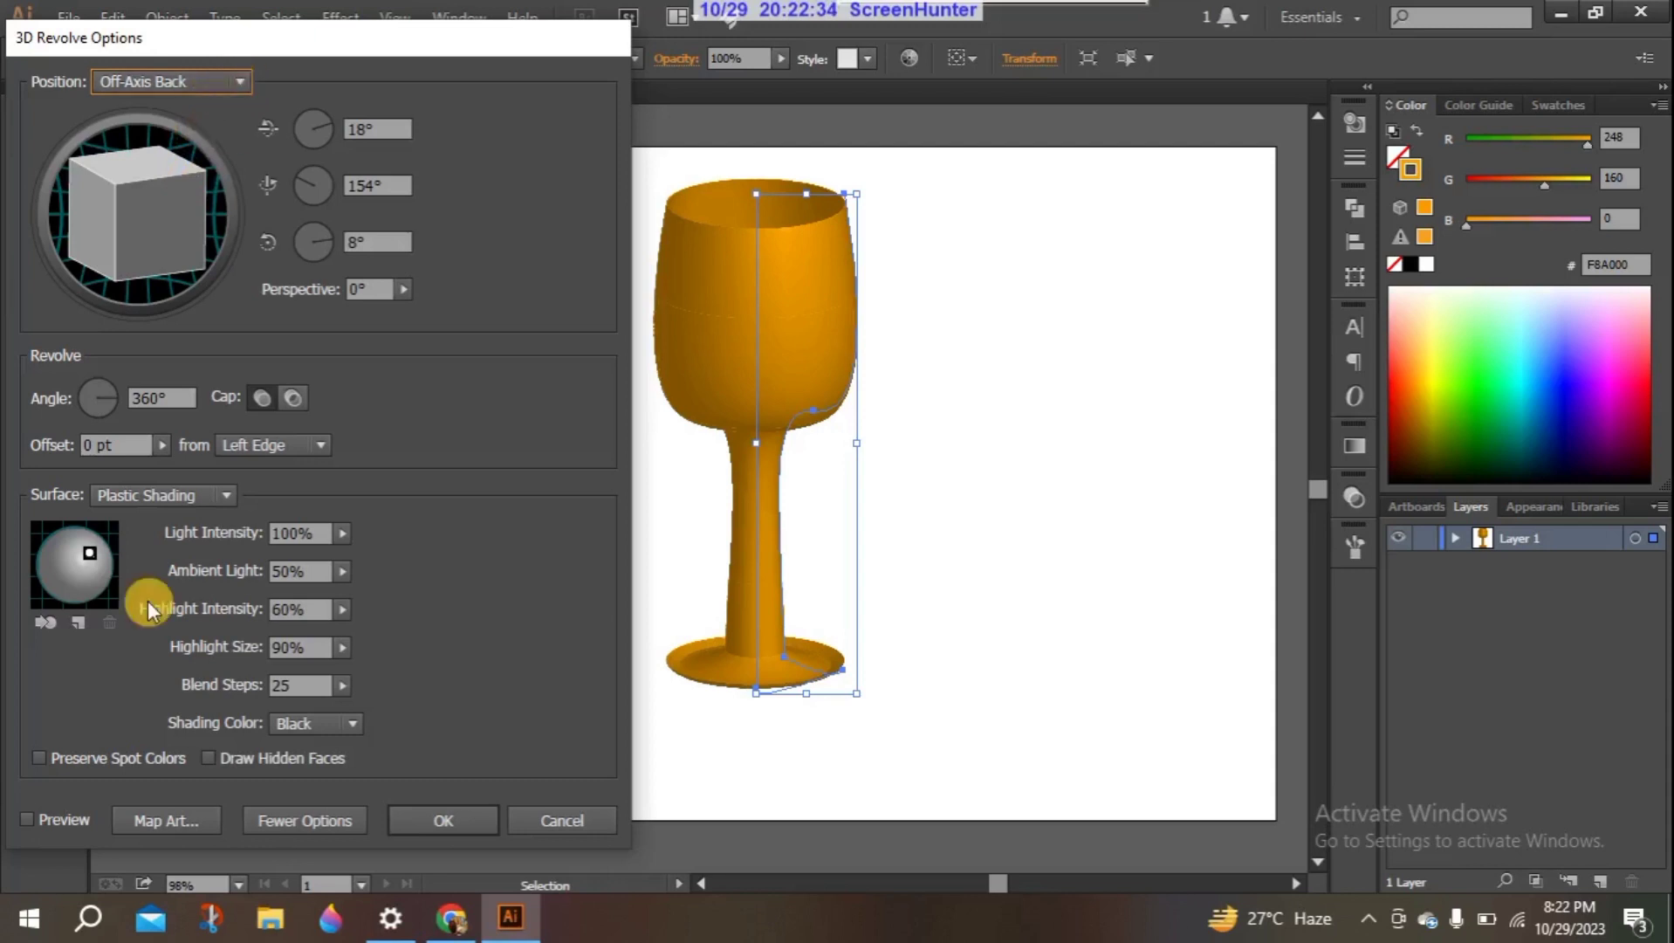
- Turn on the preview of the Revolve effect, interrupt its rendering, and shift the options dialog slightly
{"action": "left_click", "coordinate": [50, 810]}
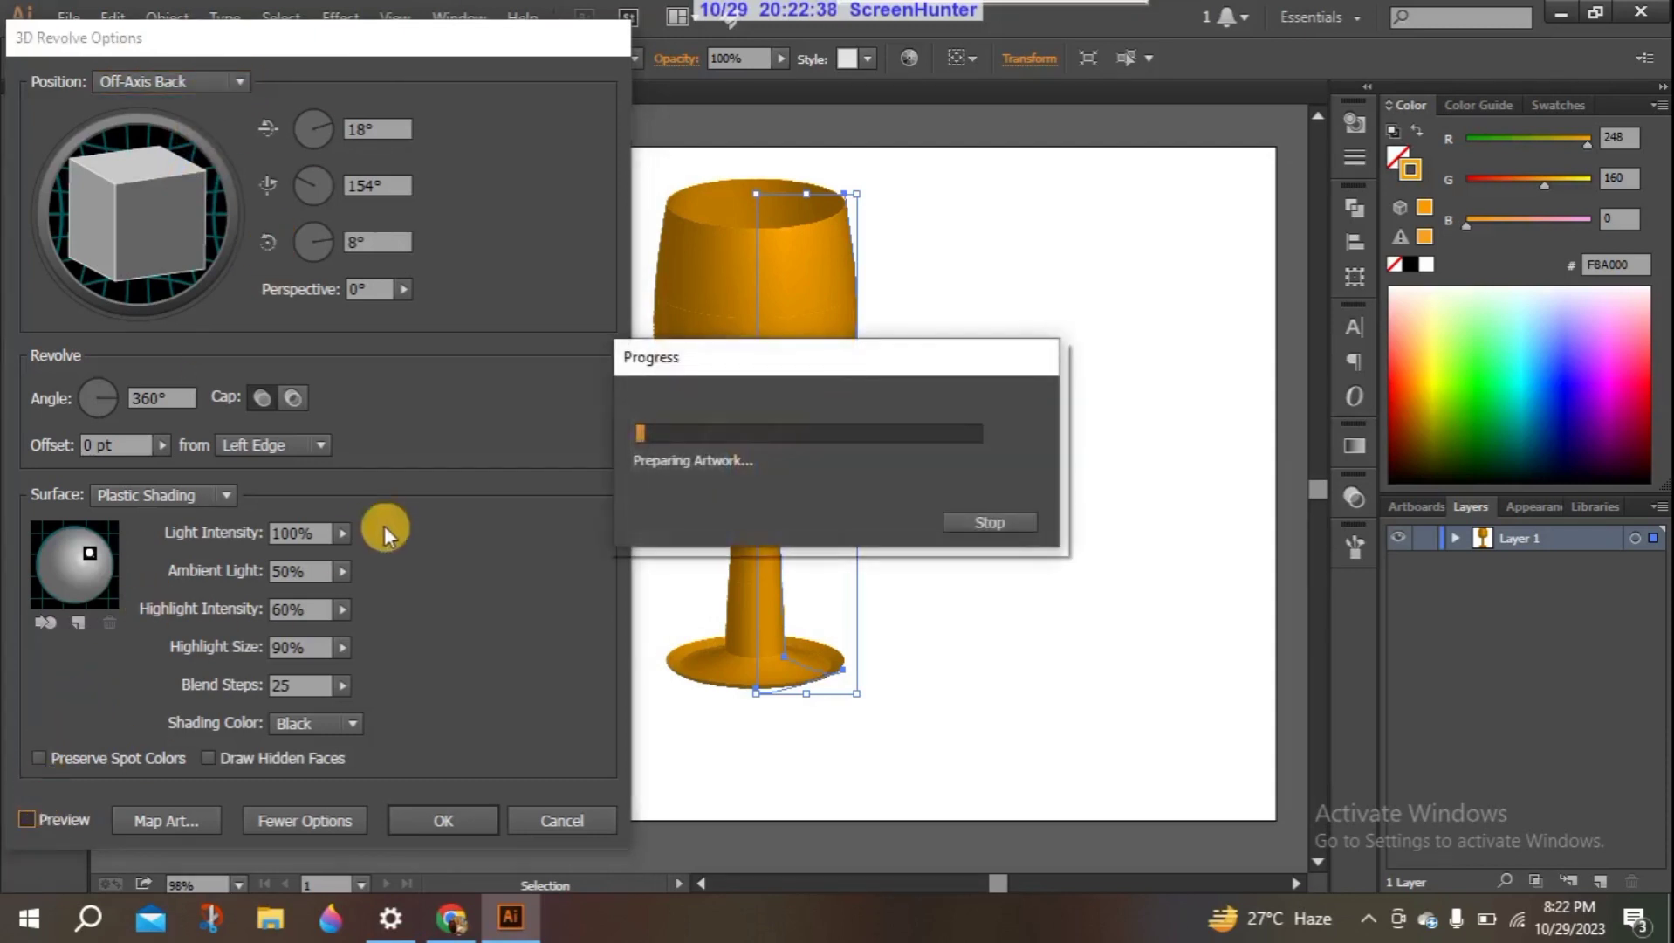
{"action": "left_click", "coordinate": [367, 183]}
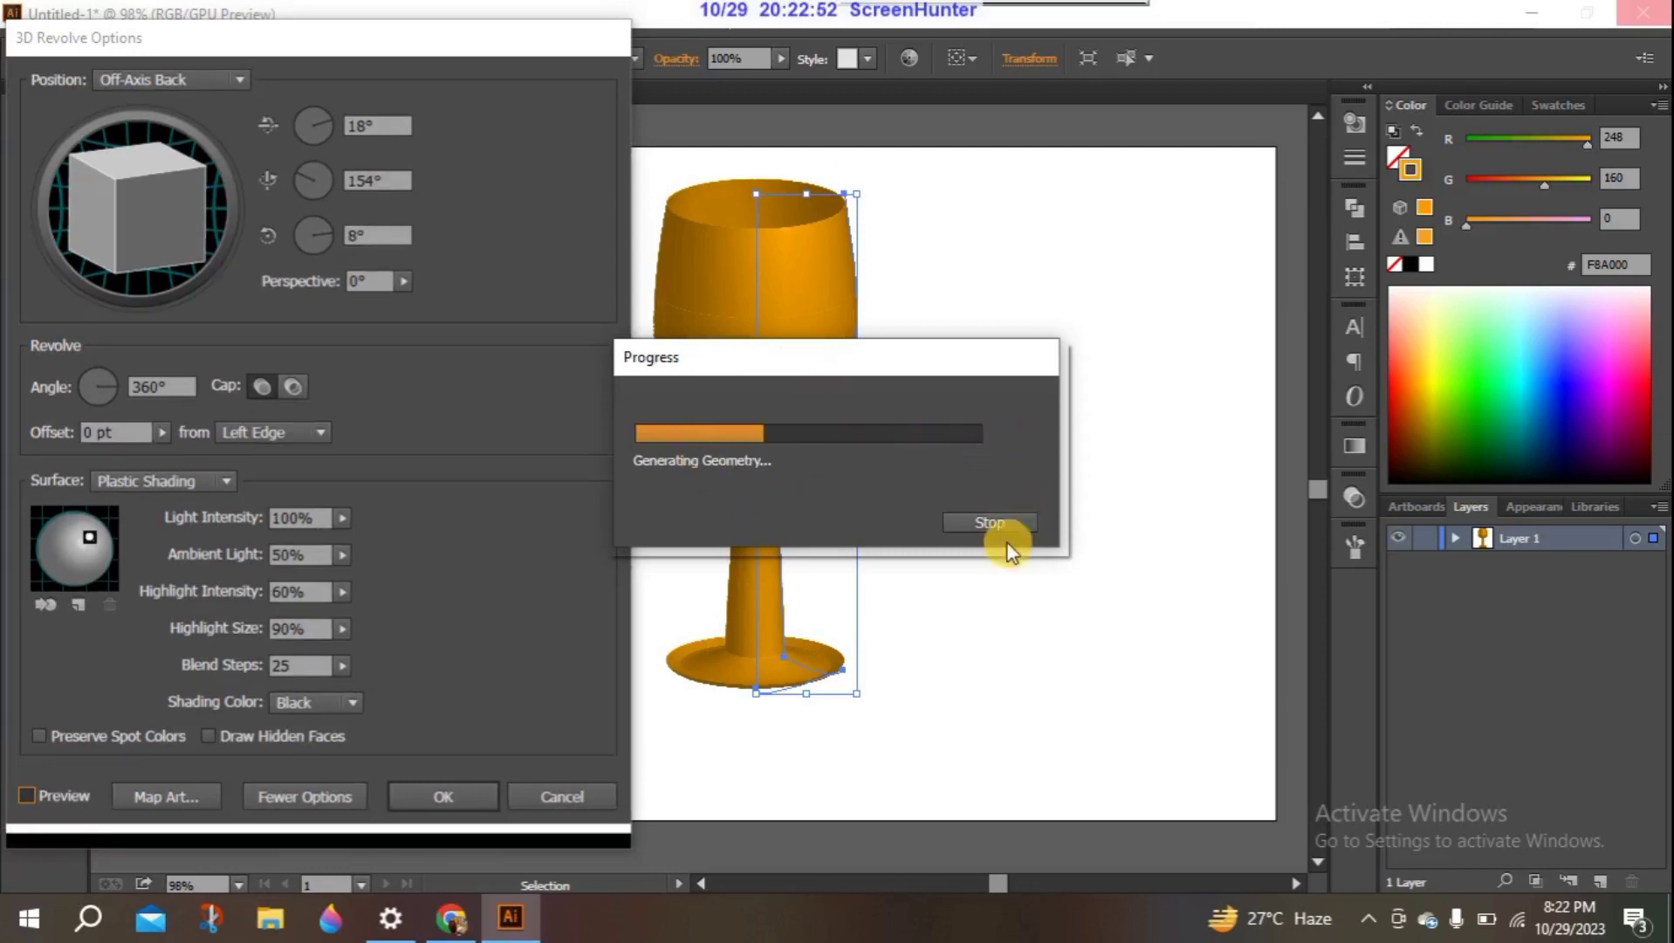
{"action": "left_click", "coordinate": [975, 513]}
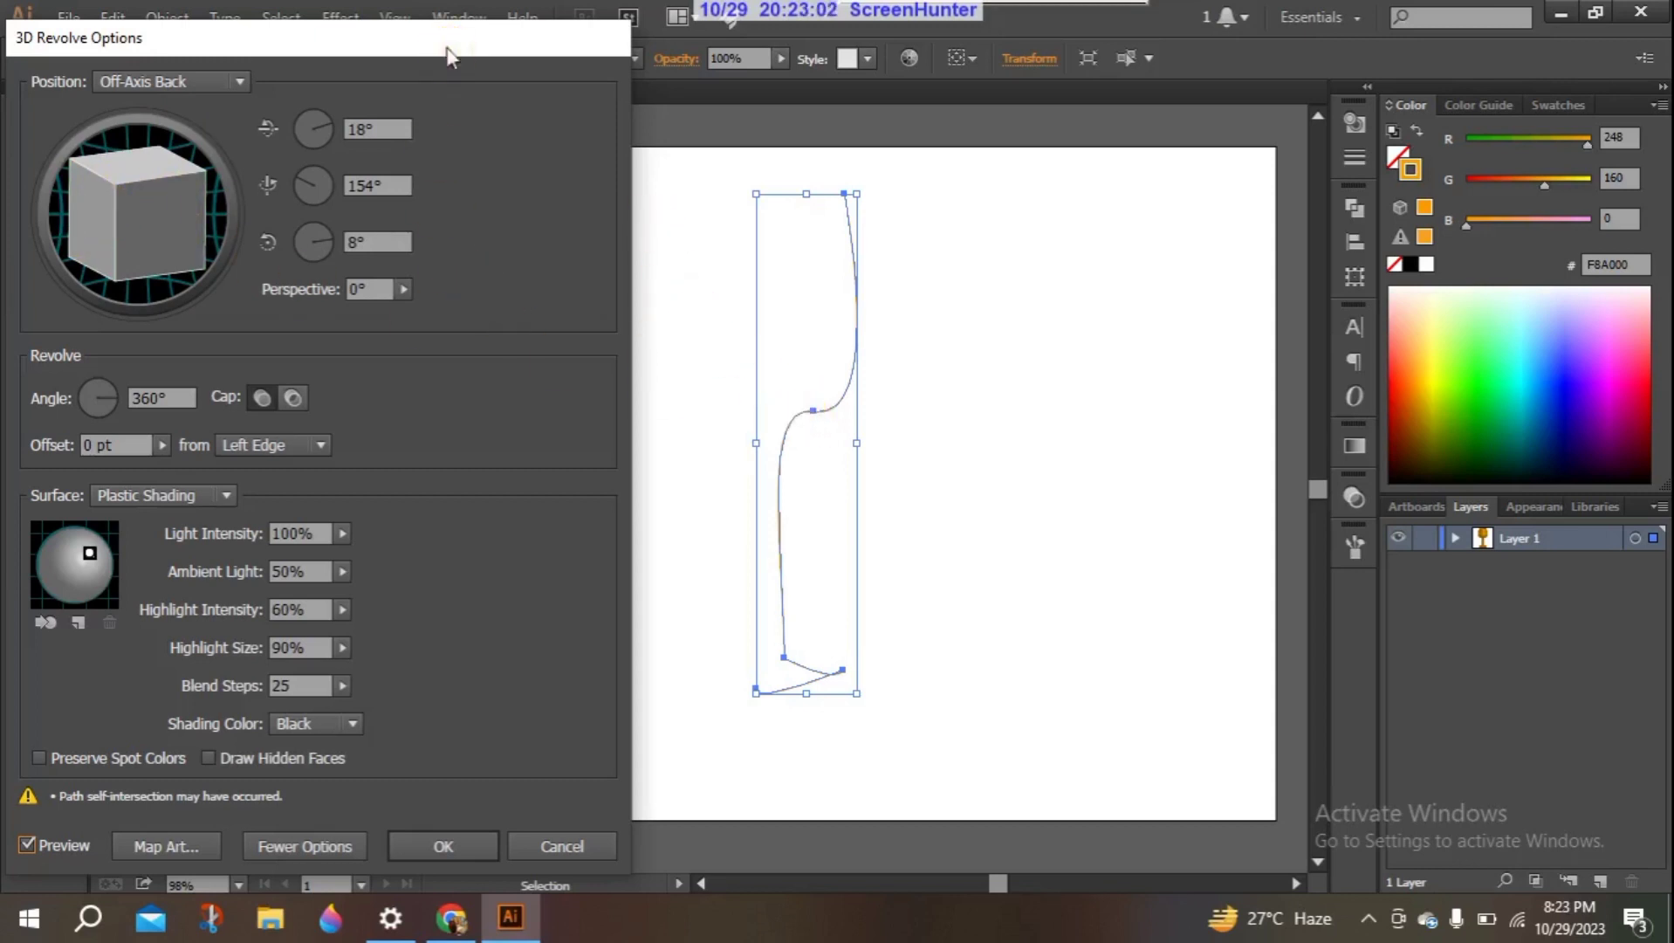
{"action": "left_click_drag", "start_coordinate": [448, 56], "coordinate": [503, 55]}
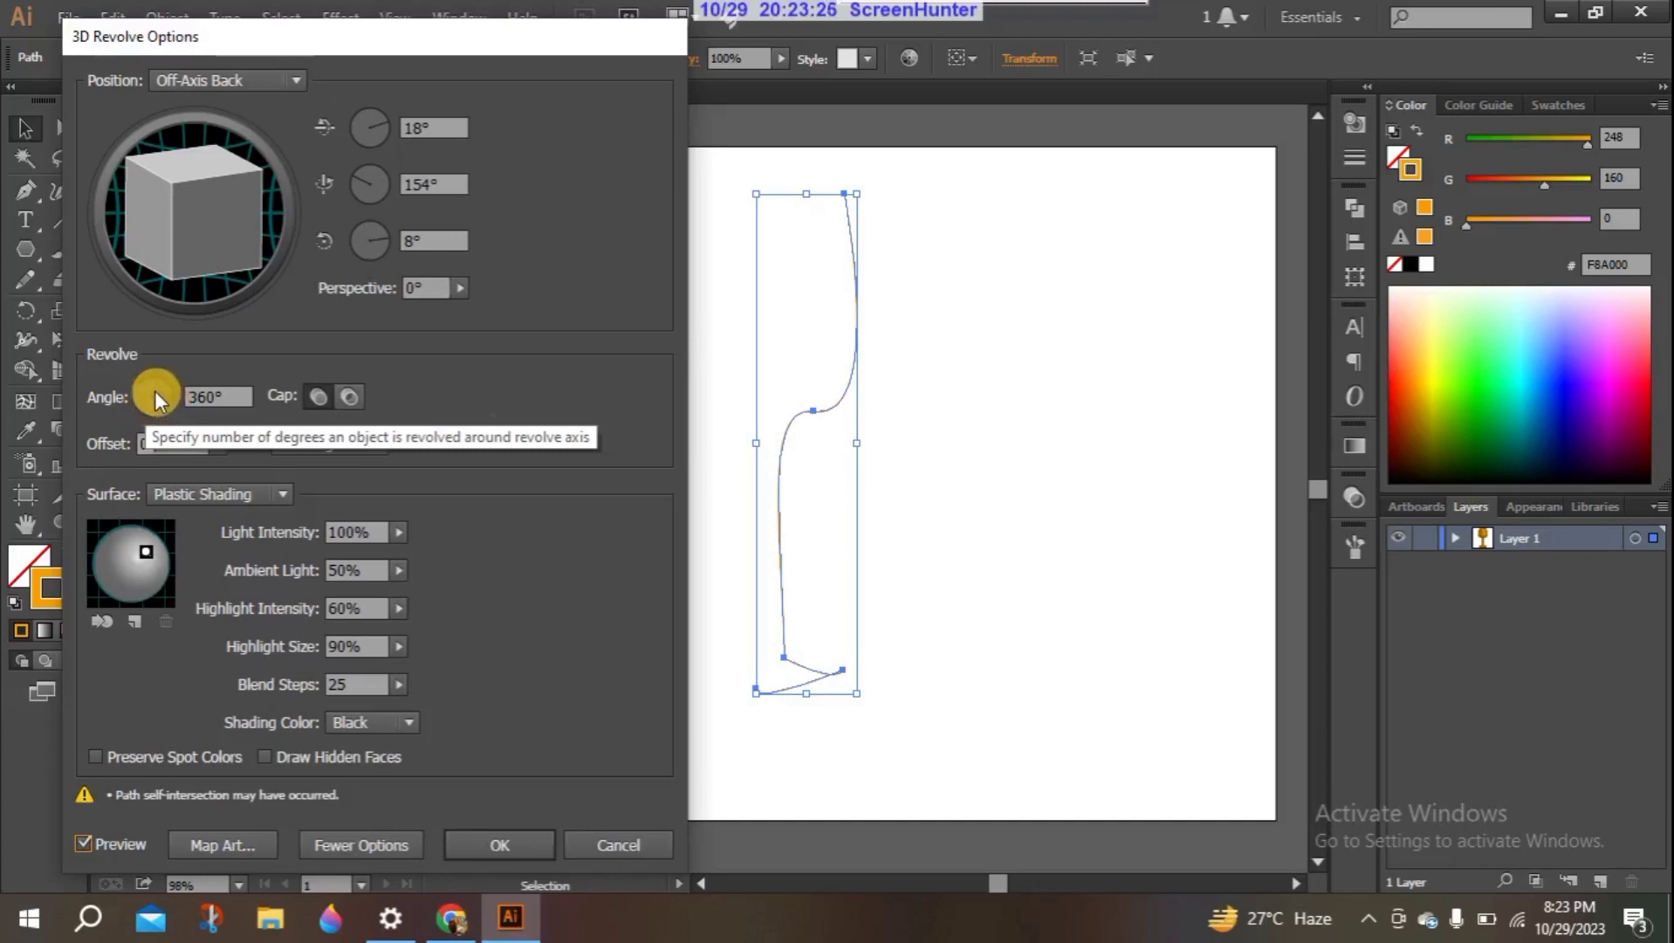
- Turn the Revolve cap off for a hollow appearance, keeping the 360° angle, and stop the preview rendering
{"action": "left_click", "coordinate": [206, 398]}
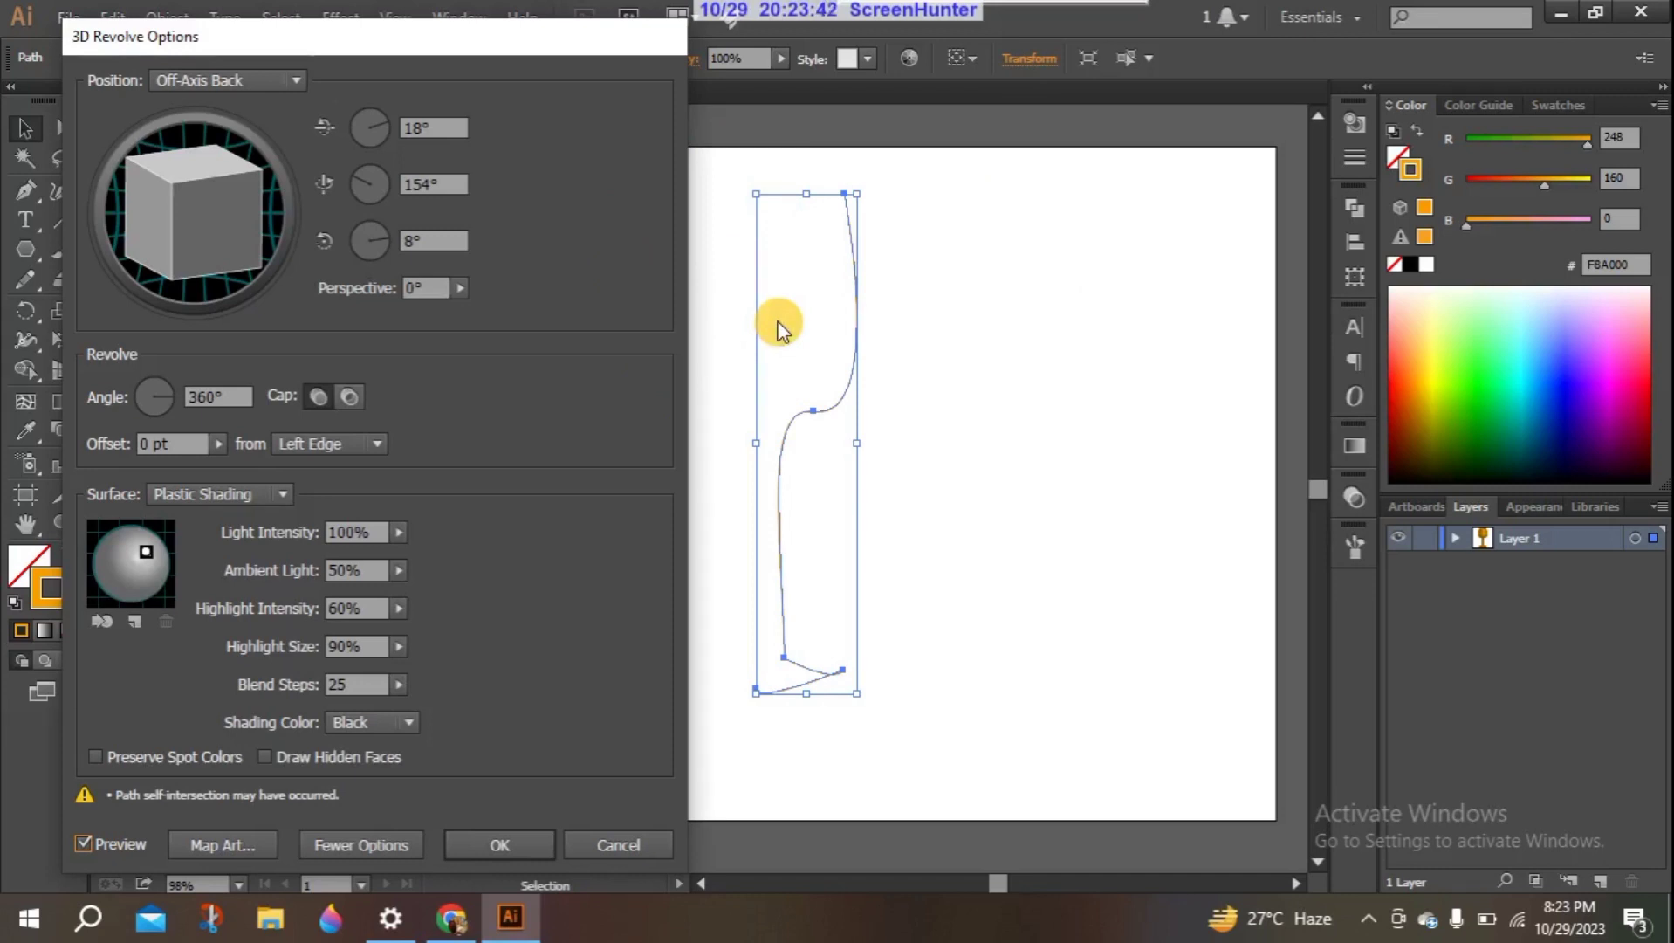
{"action": "left_click", "coordinate": [210, 397]}
{"action": "left_click", "coordinate": [315, 403]}
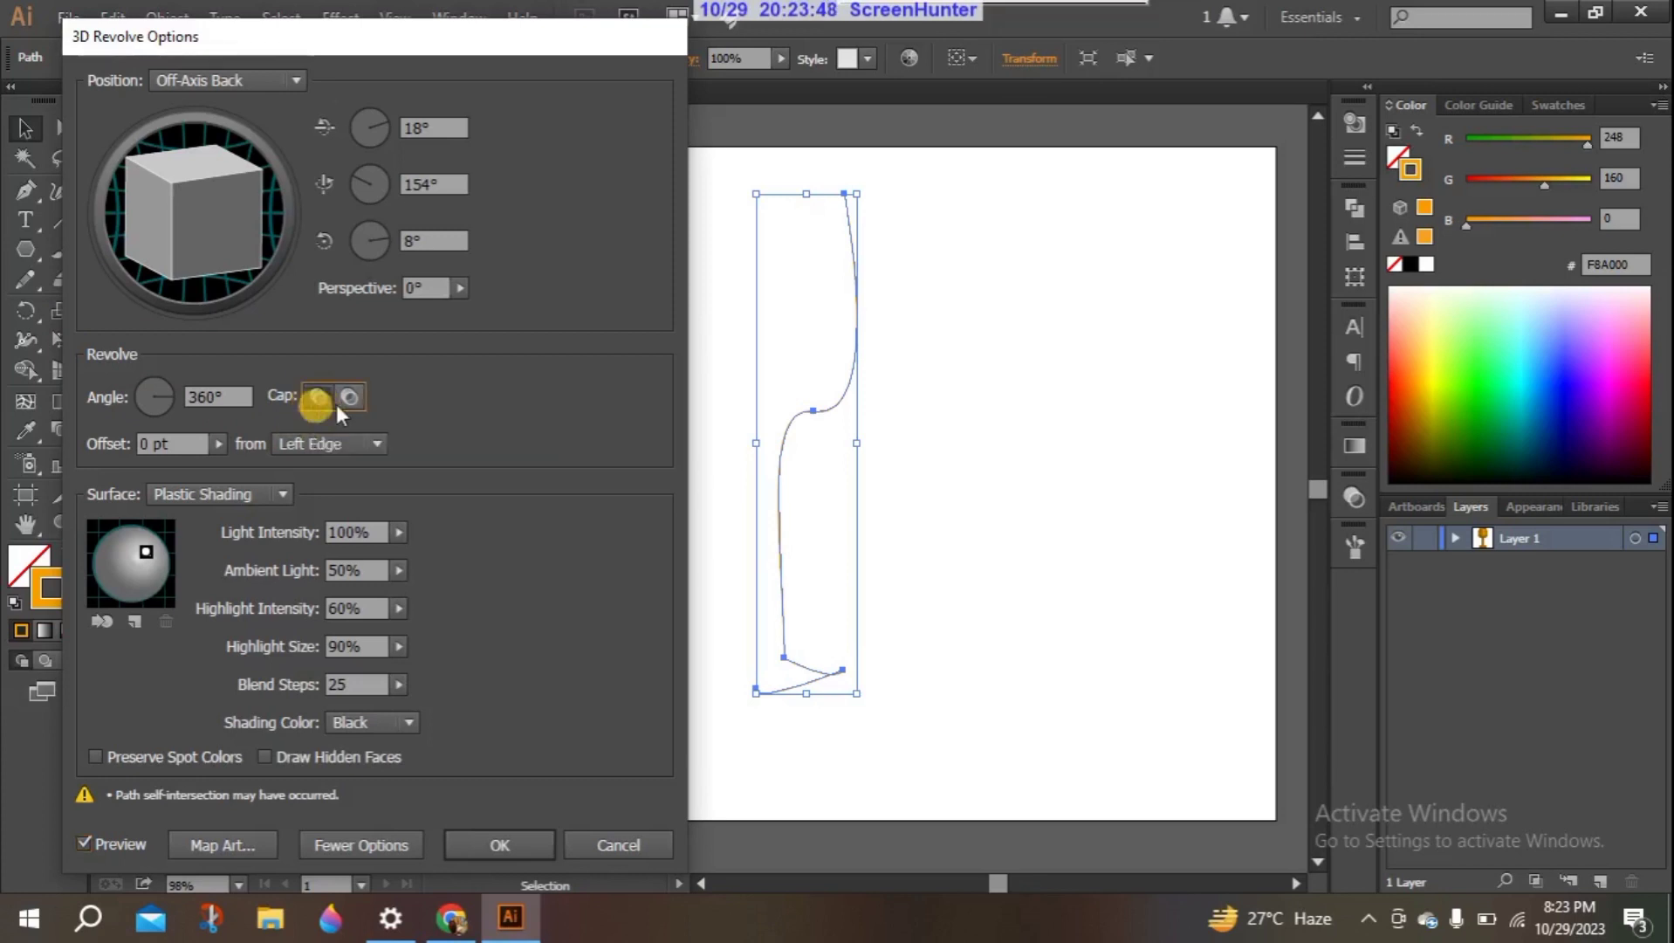
{"action": "left_click", "coordinate": [351, 400]}
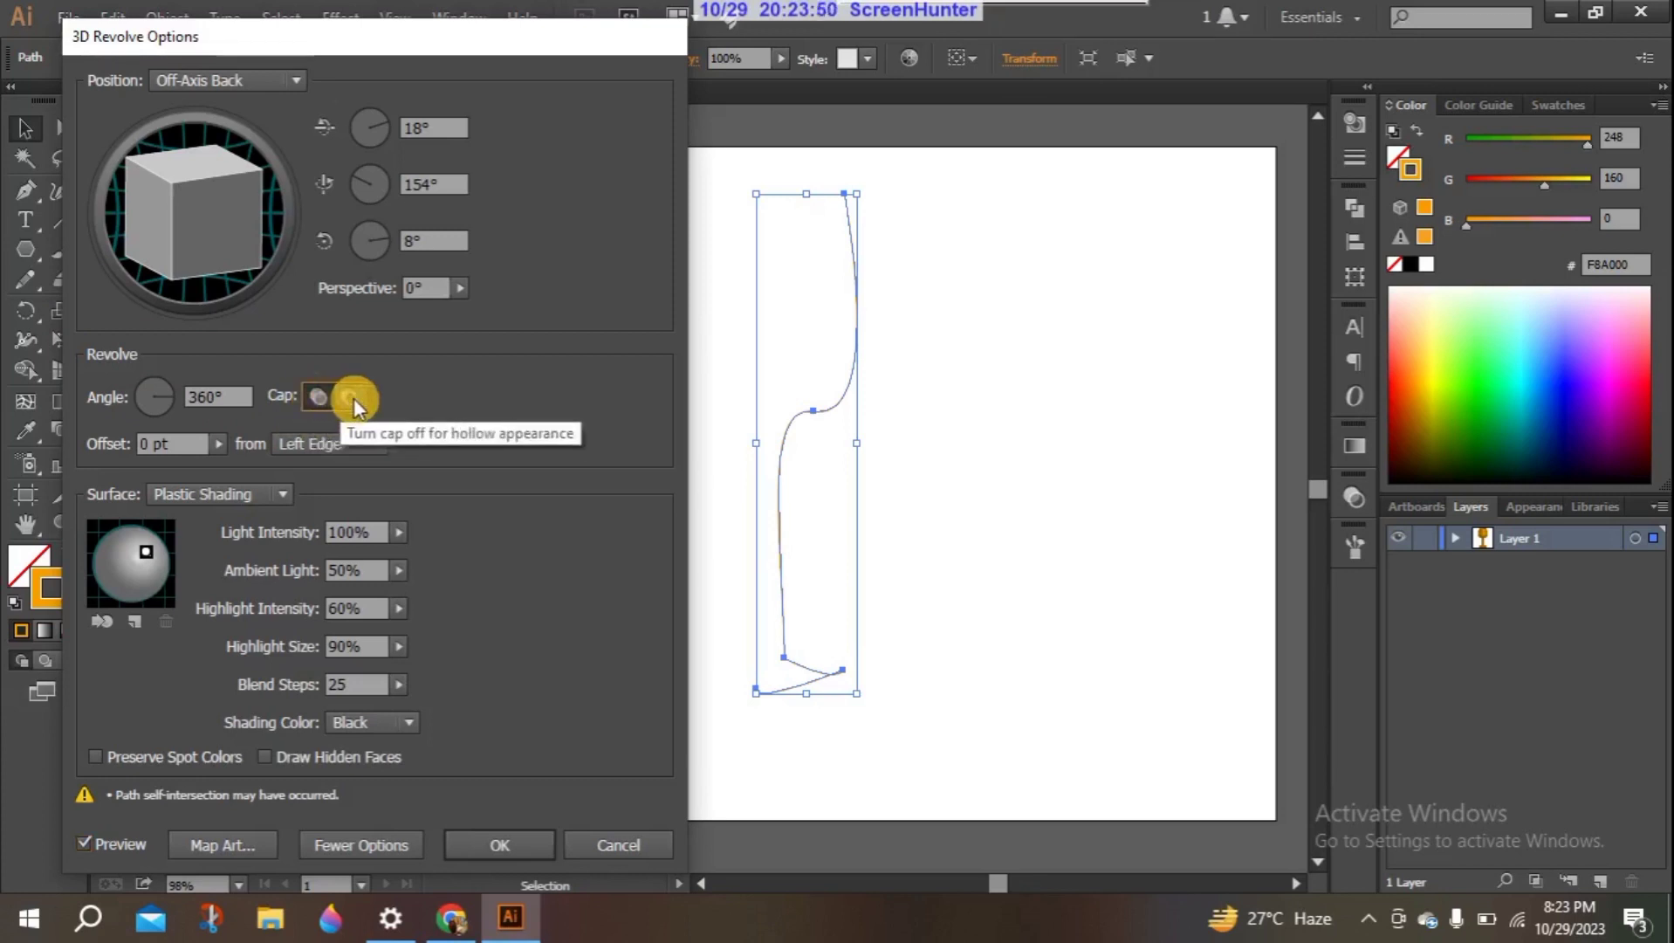
{"action": "left_click", "coordinate": [353, 398]}
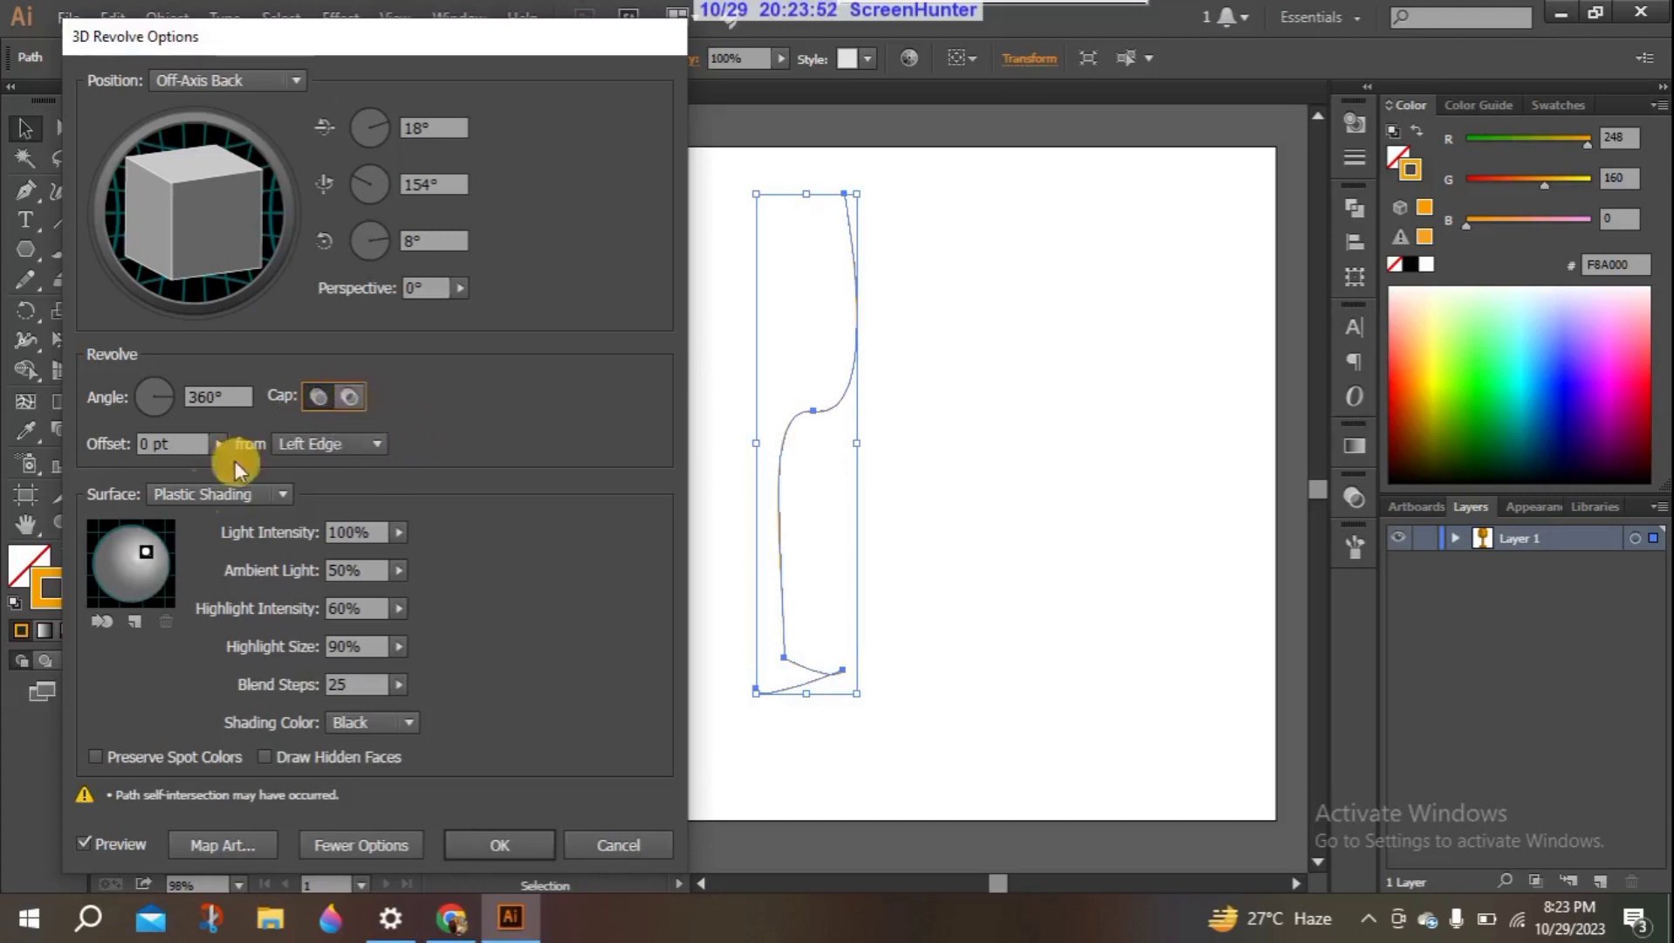
{"action": "left_click", "coordinate": [1015, 523]}
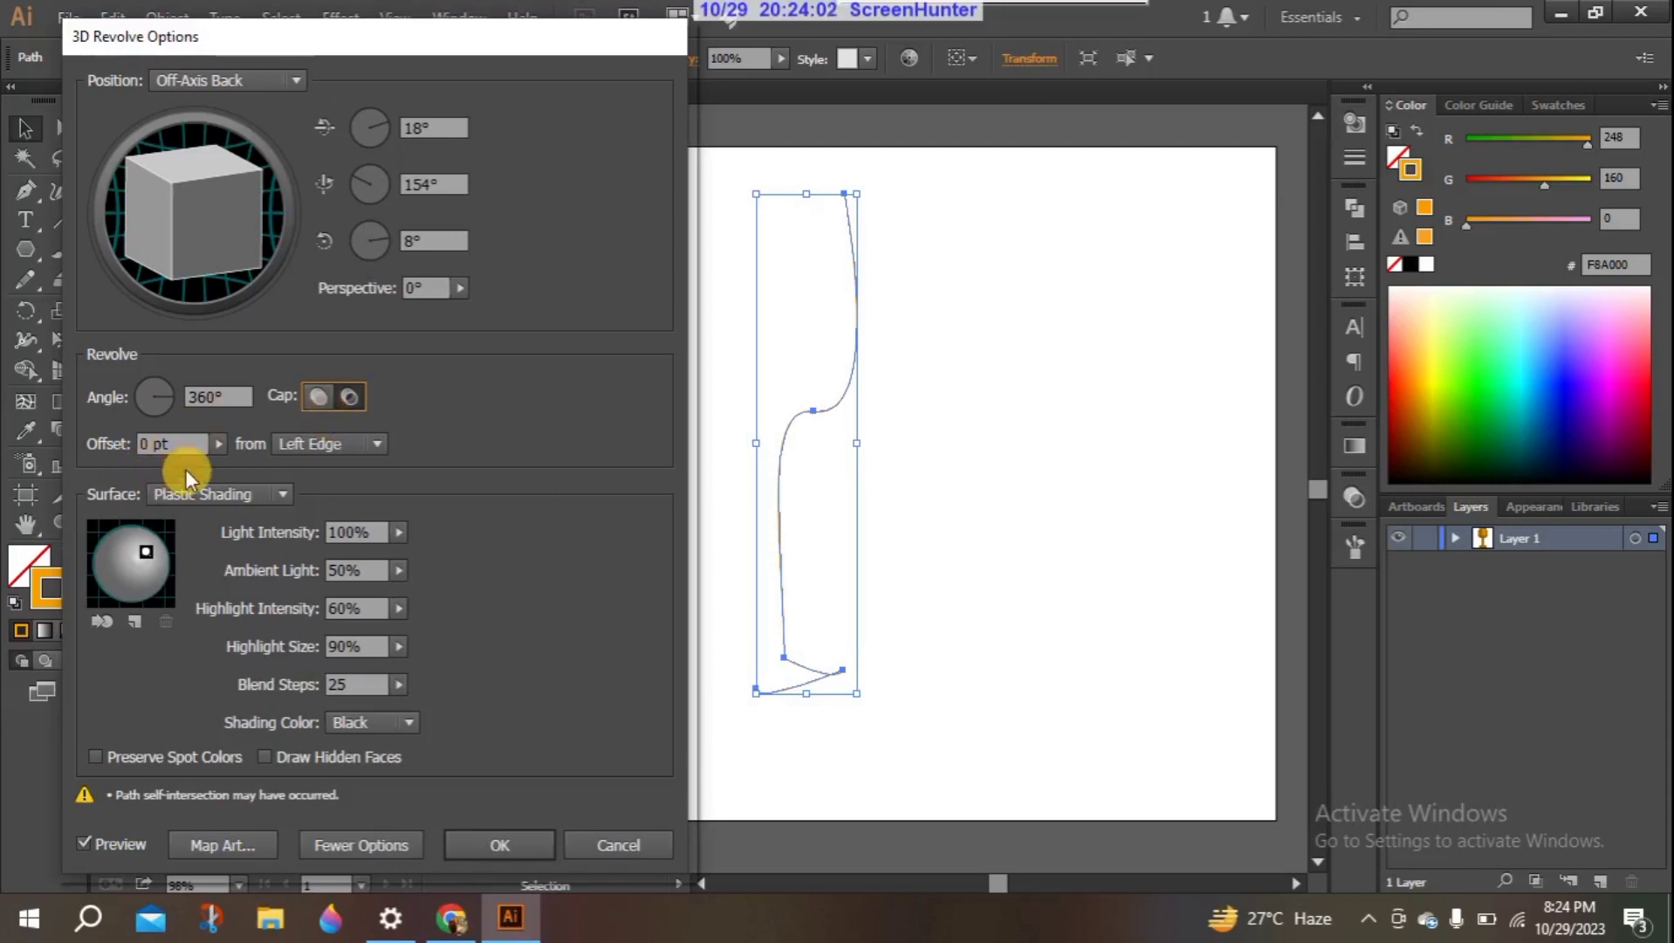
- Set the Revolve offset to 399 pt from the left edge
{"action": "left_click", "coordinate": [171, 443]}
{"action": "left_click", "coordinate": [219, 443]}
{"action": "left_click_drag", "start_coordinate": [153, 463], "coordinate": [157, 462]}
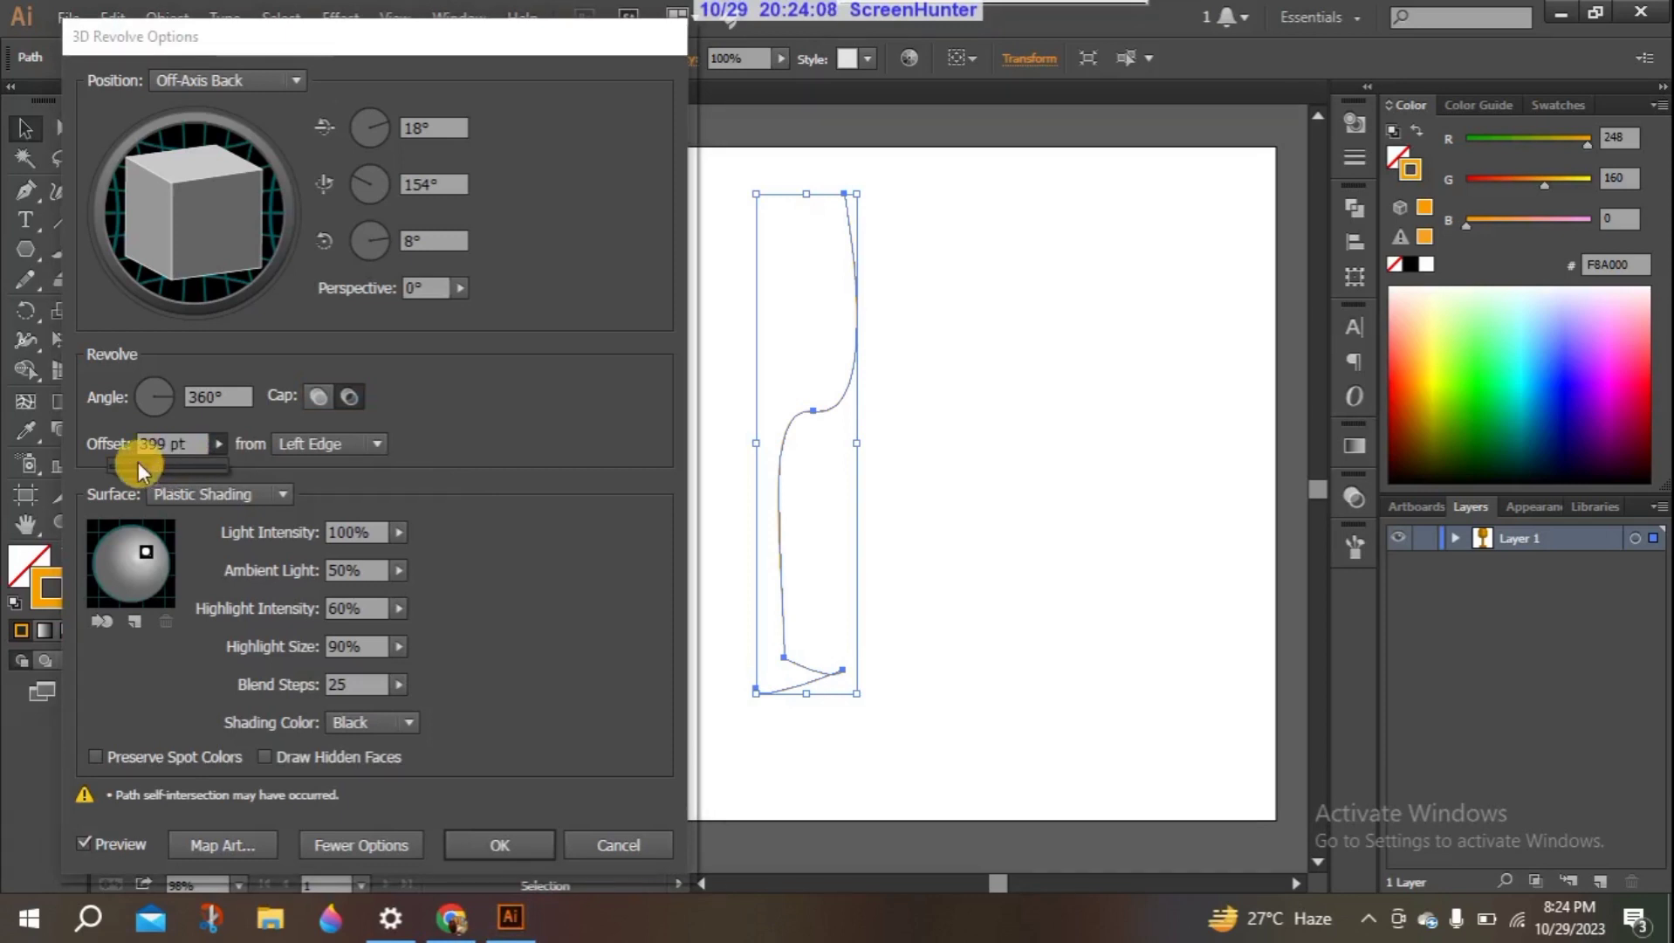
{"action": "left_click", "coordinate": [139, 463]}
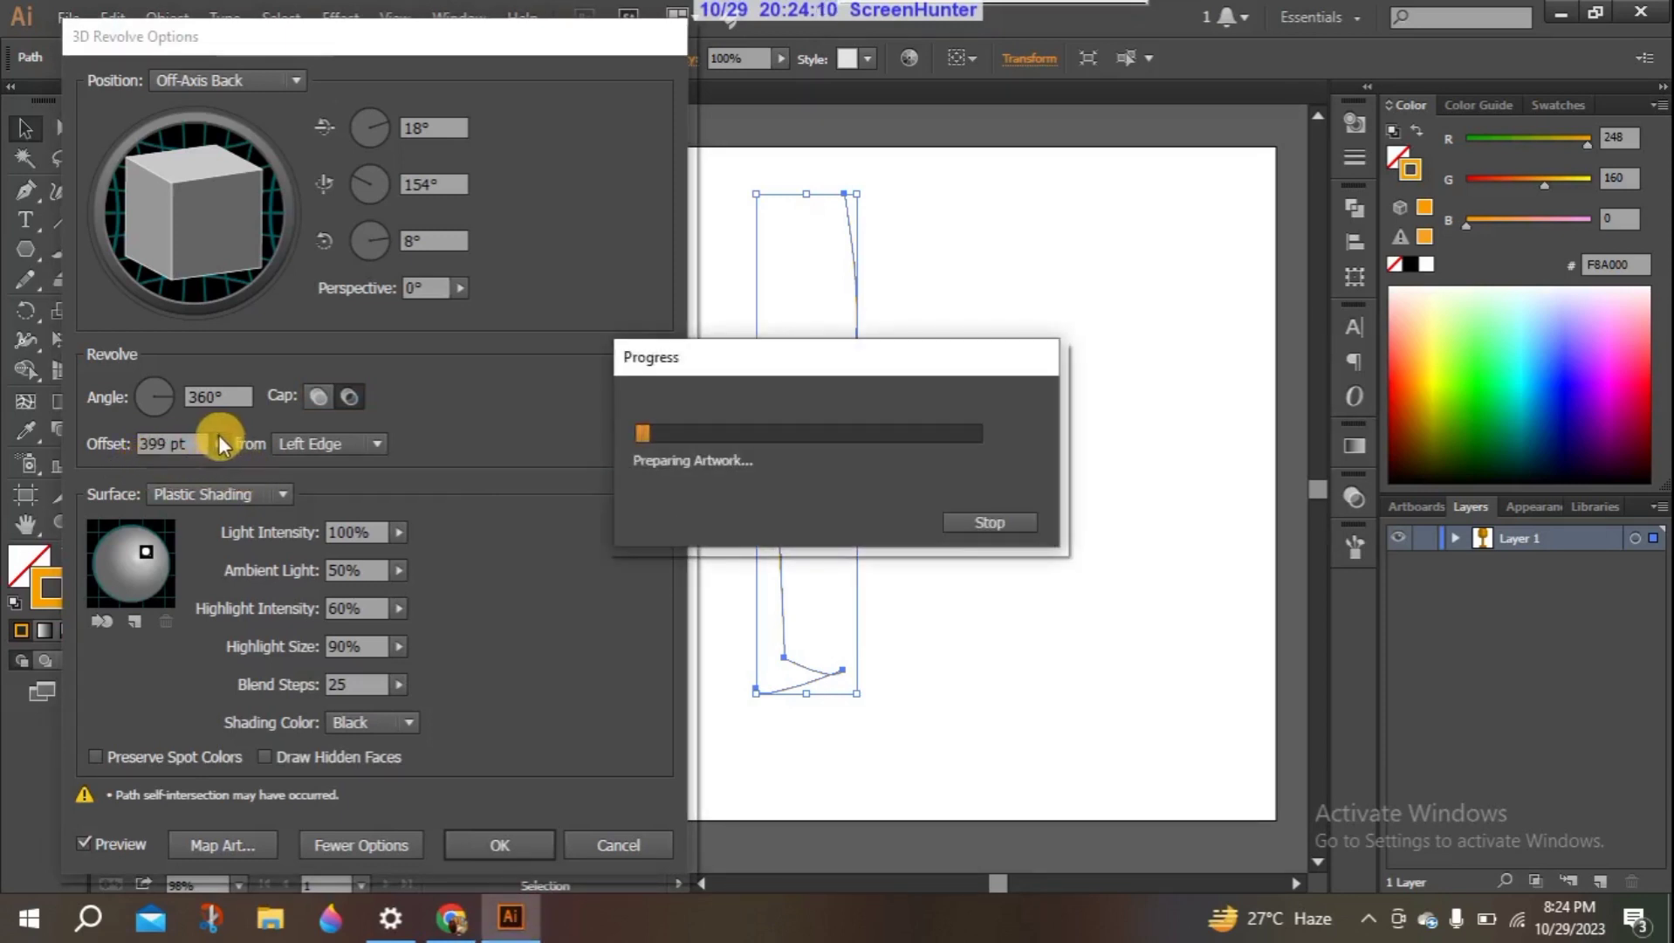
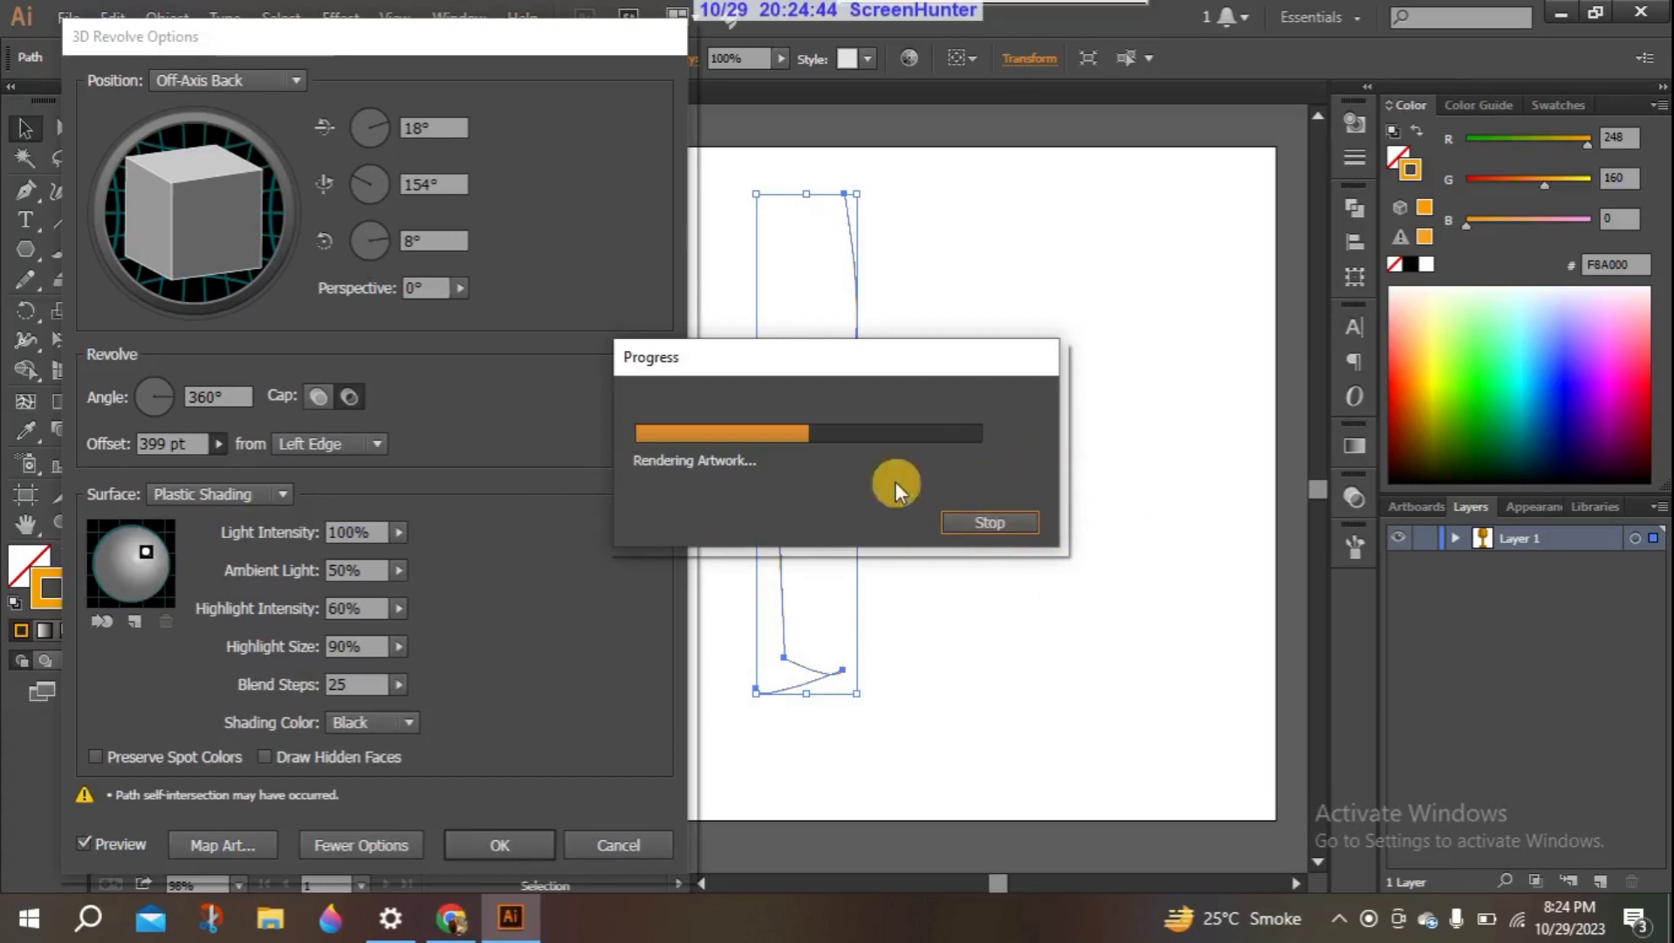
- Stop the preview rendering and set the Revolve surface to Wireframe
{"action": "left_click", "coordinate": [968, 525]}
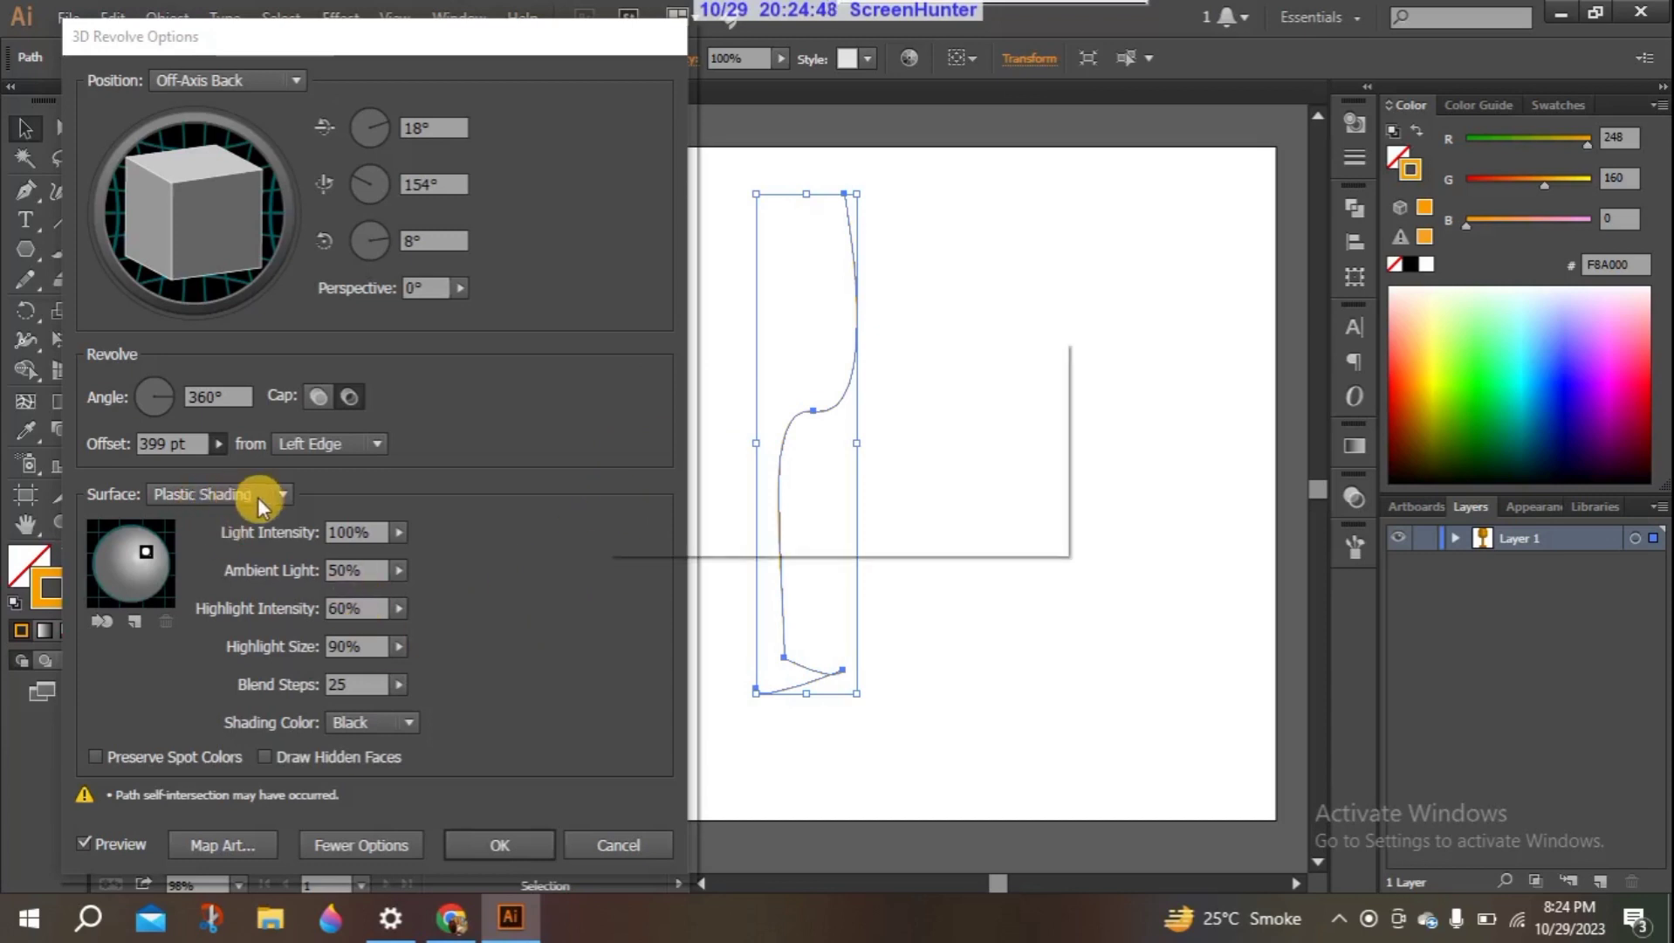
{"action": "left_click", "coordinate": [984, 530]}
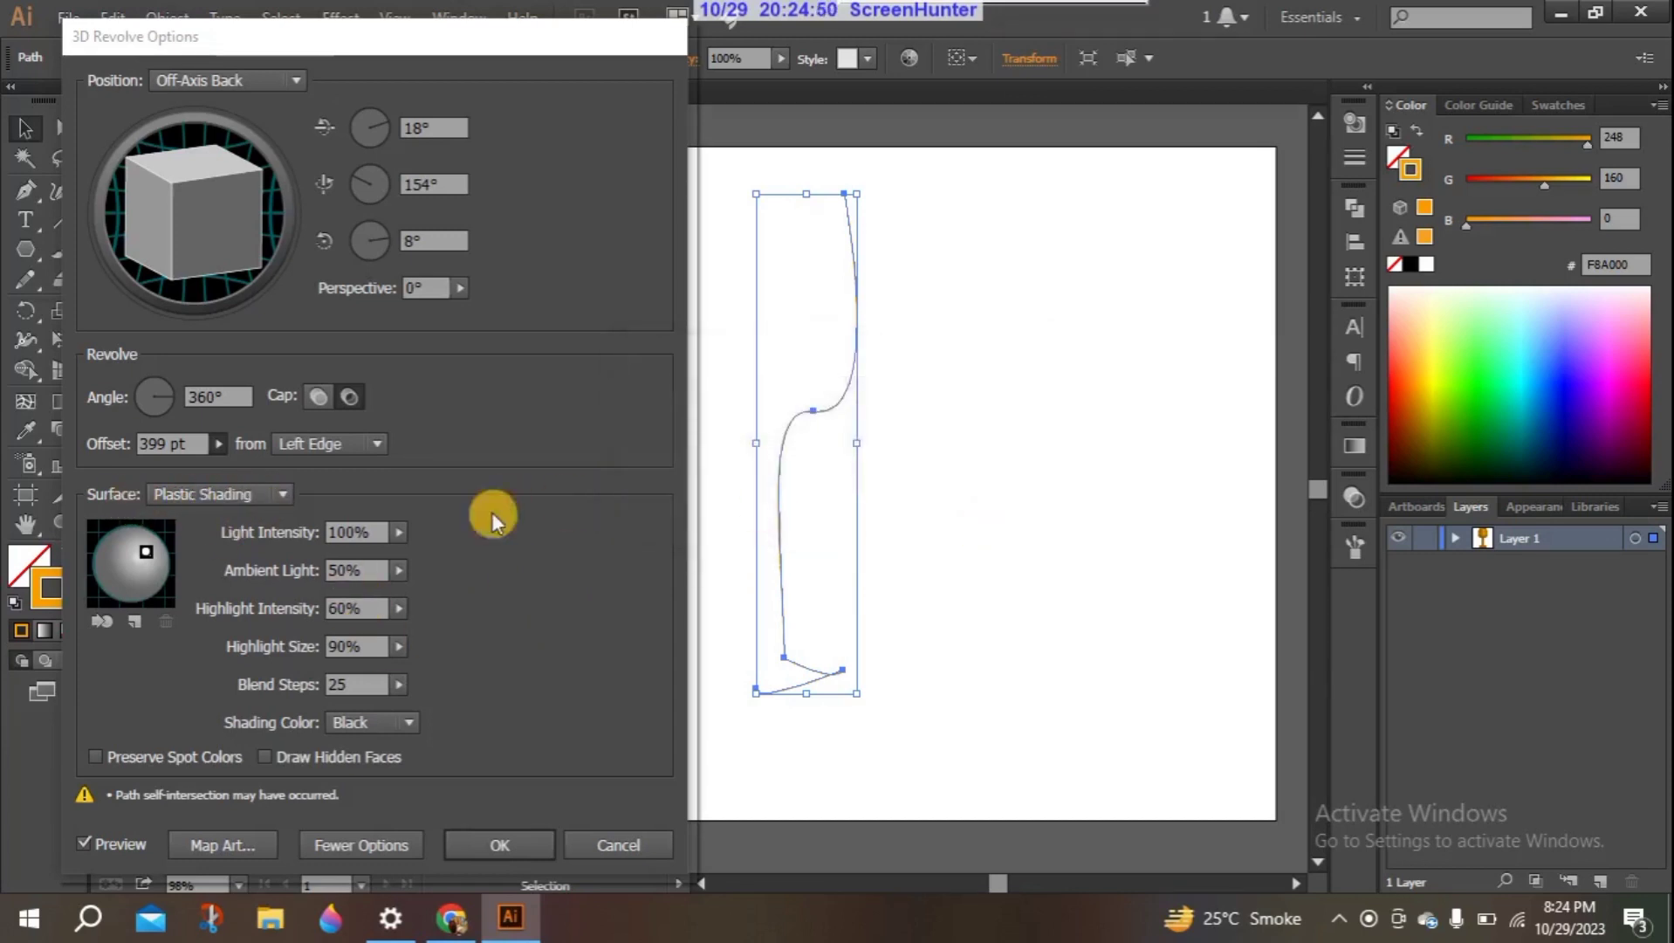
{"action": "left_click", "coordinate": [281, 492]}
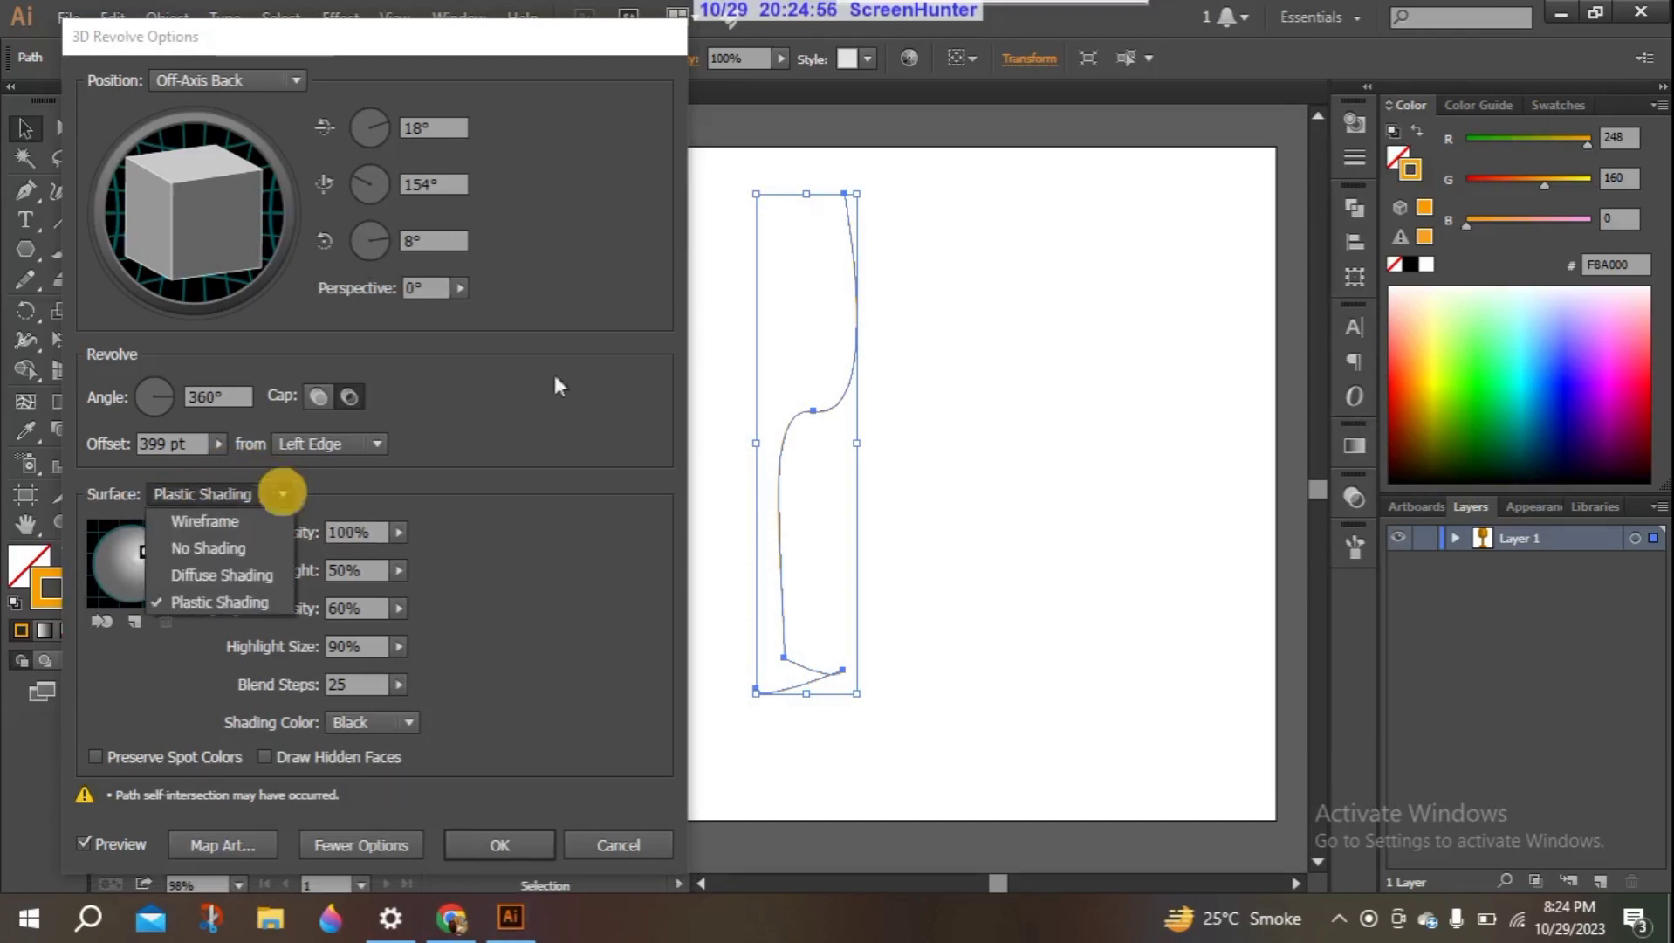
{"action": "left_click", "coordinate": [238, 530]}
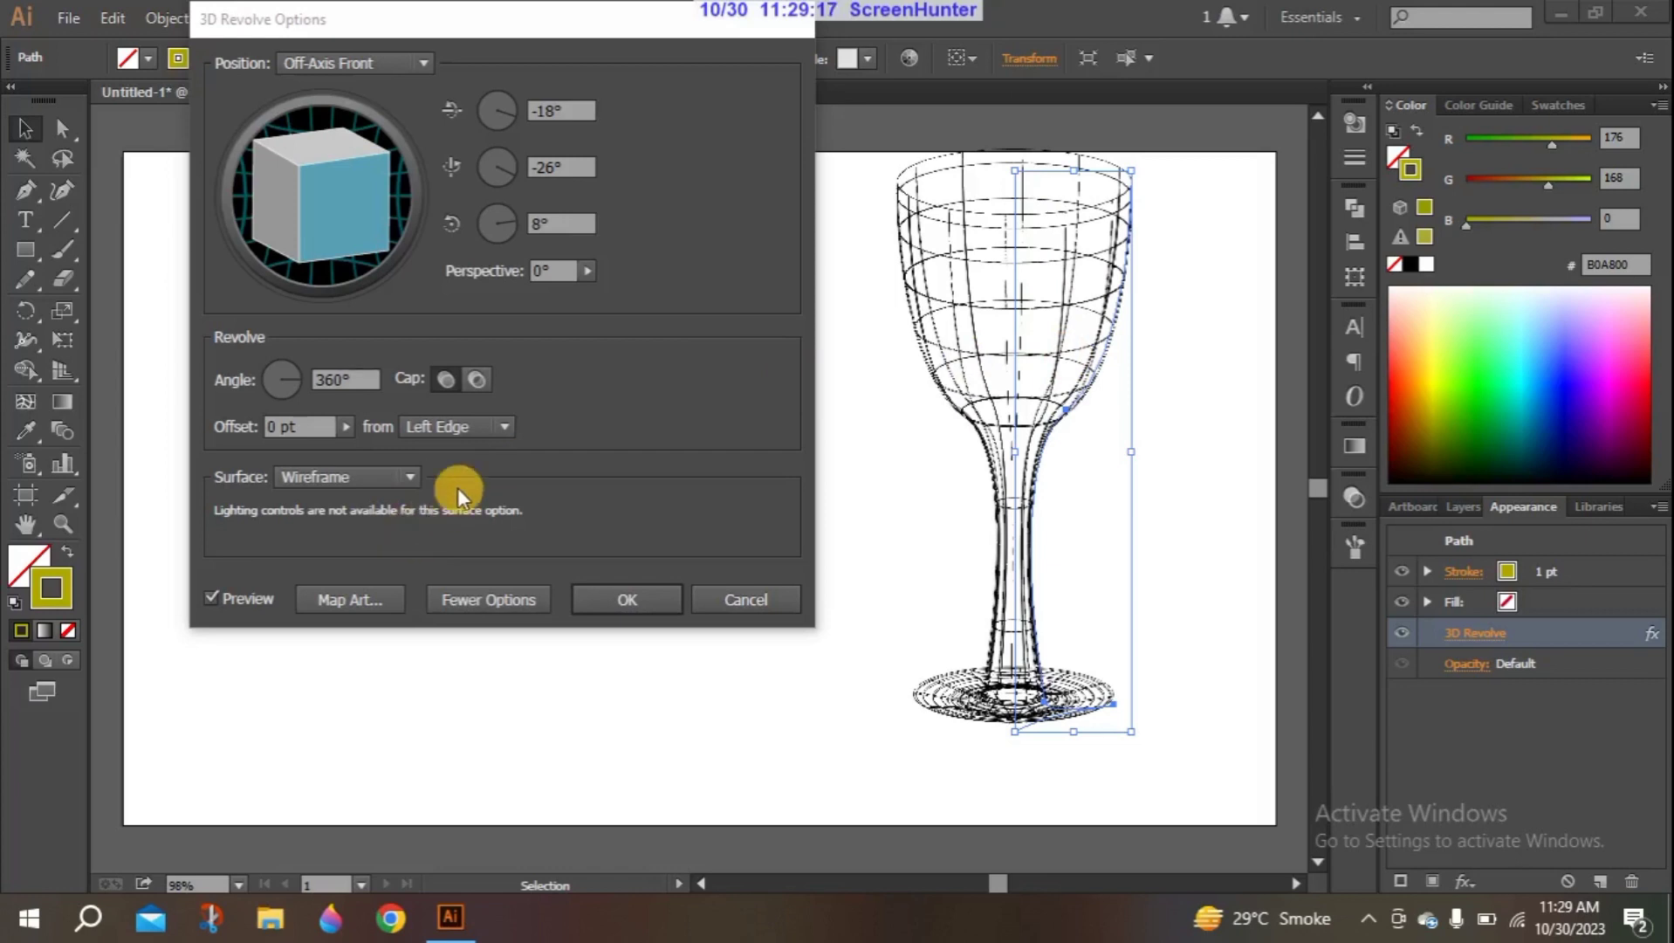
- Switch the goblet's Revolve surface to No Shading to compare it, and settle on Plastic Shading
{"action": "left_click", "coordinate": [405, 473]}
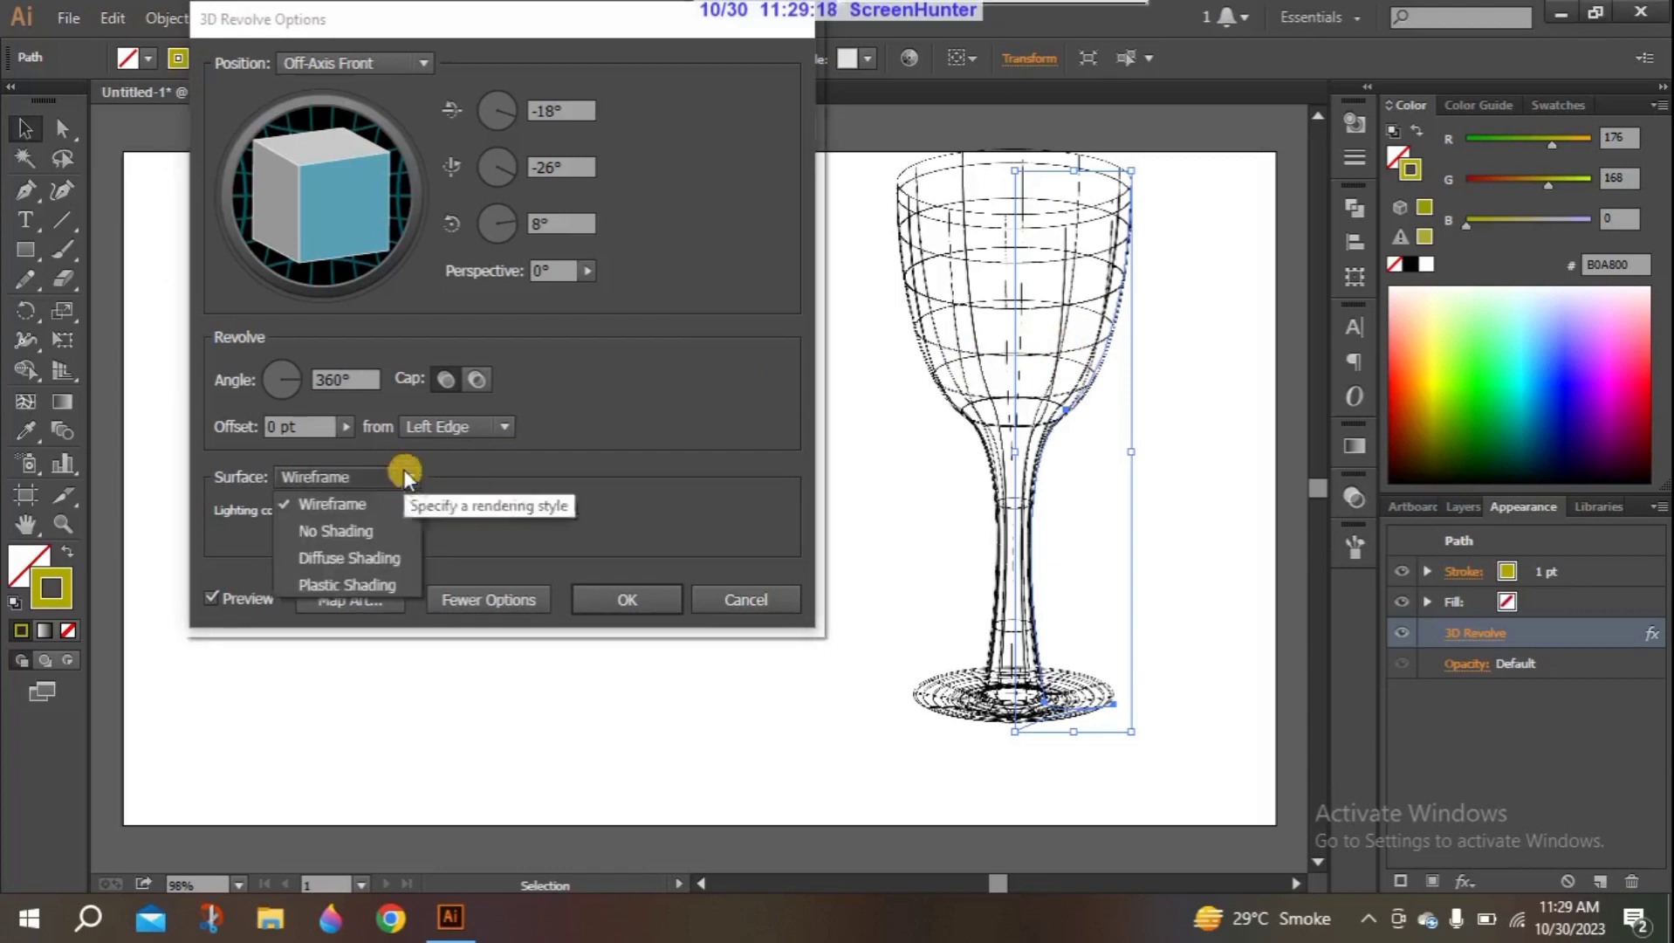
{"action": "left_click", "coordinate": [379, 528]}
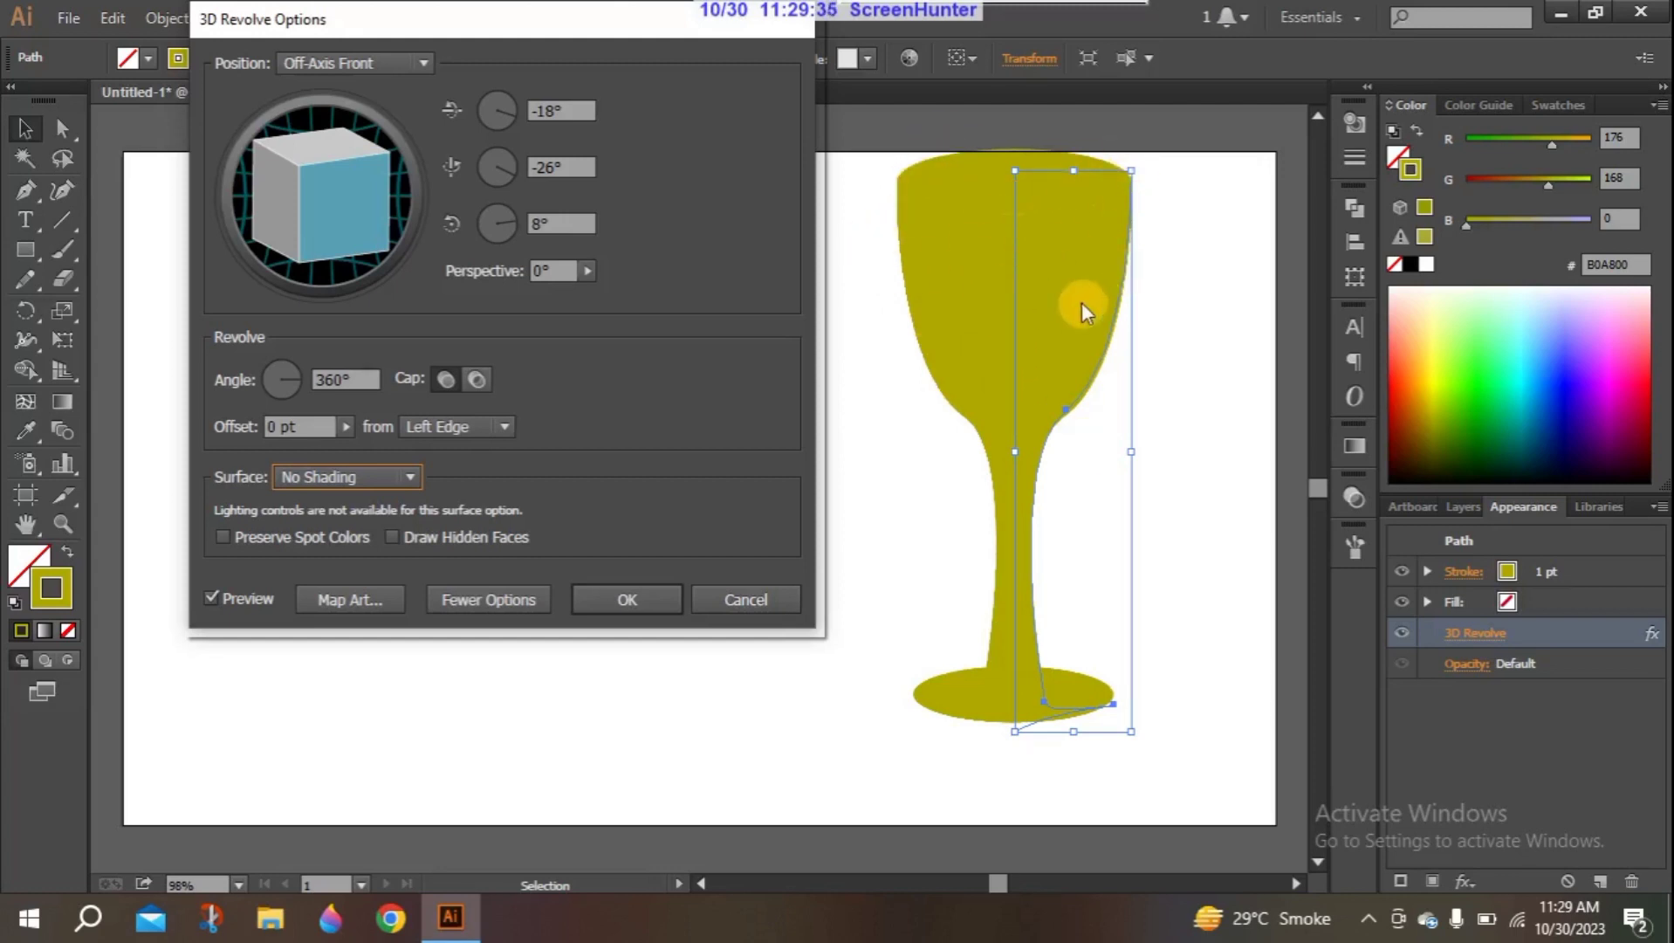
{"action": "left_click", "coordinate": [414, 474]}
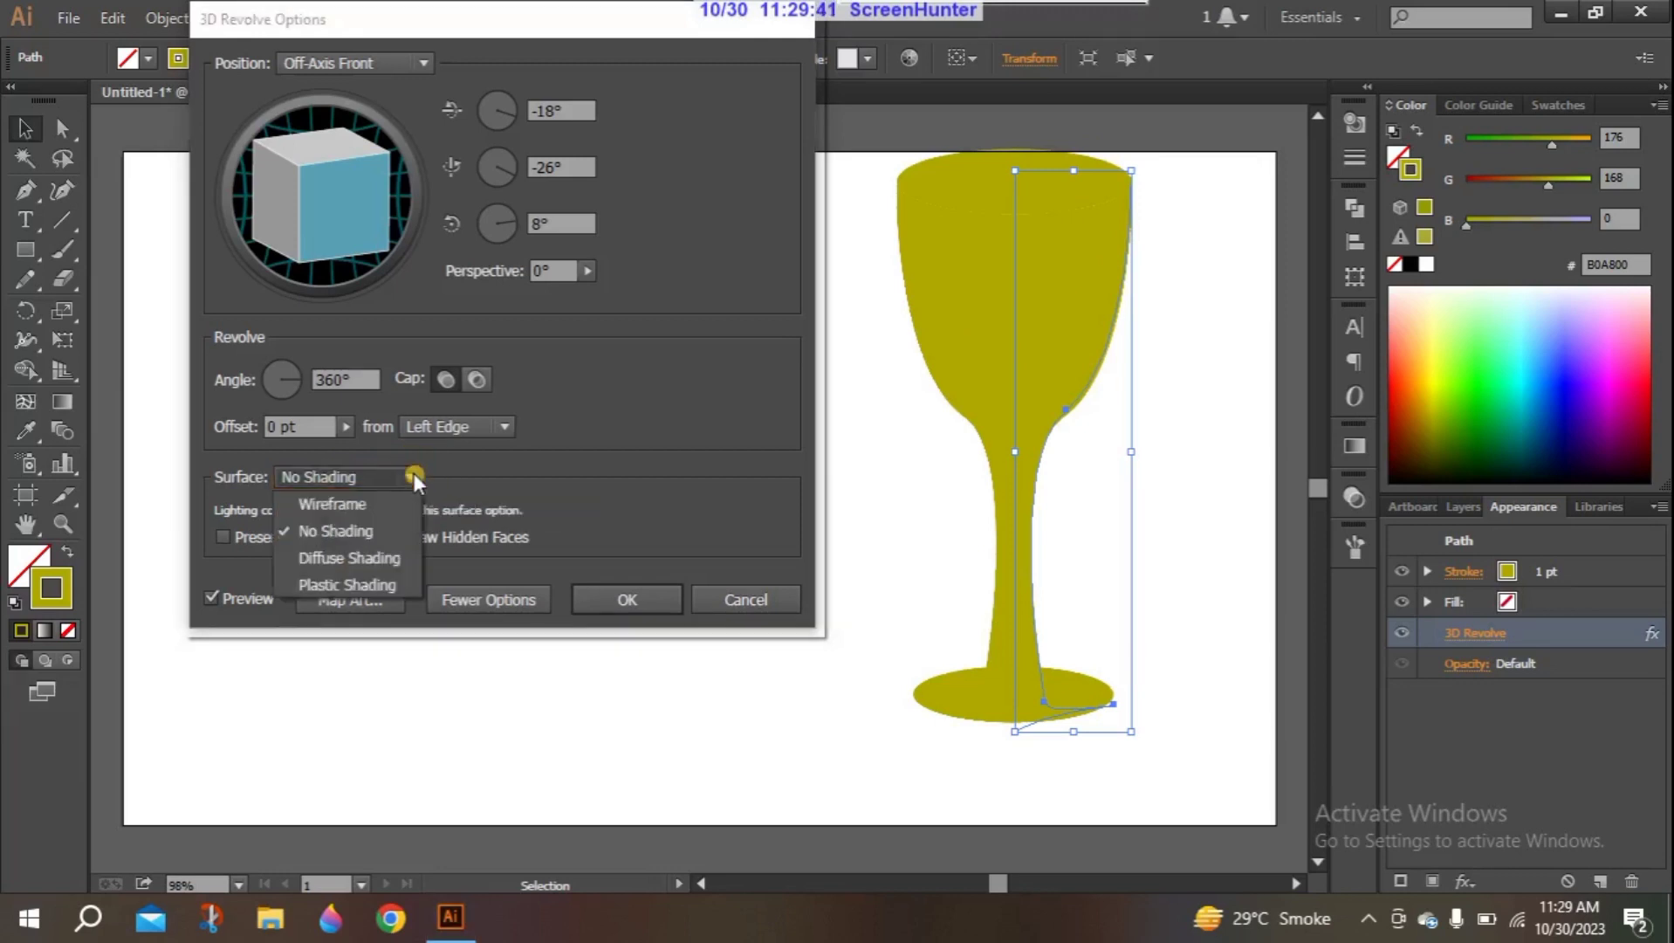
{"action": "left_click", "coordinate": [355, 582]}
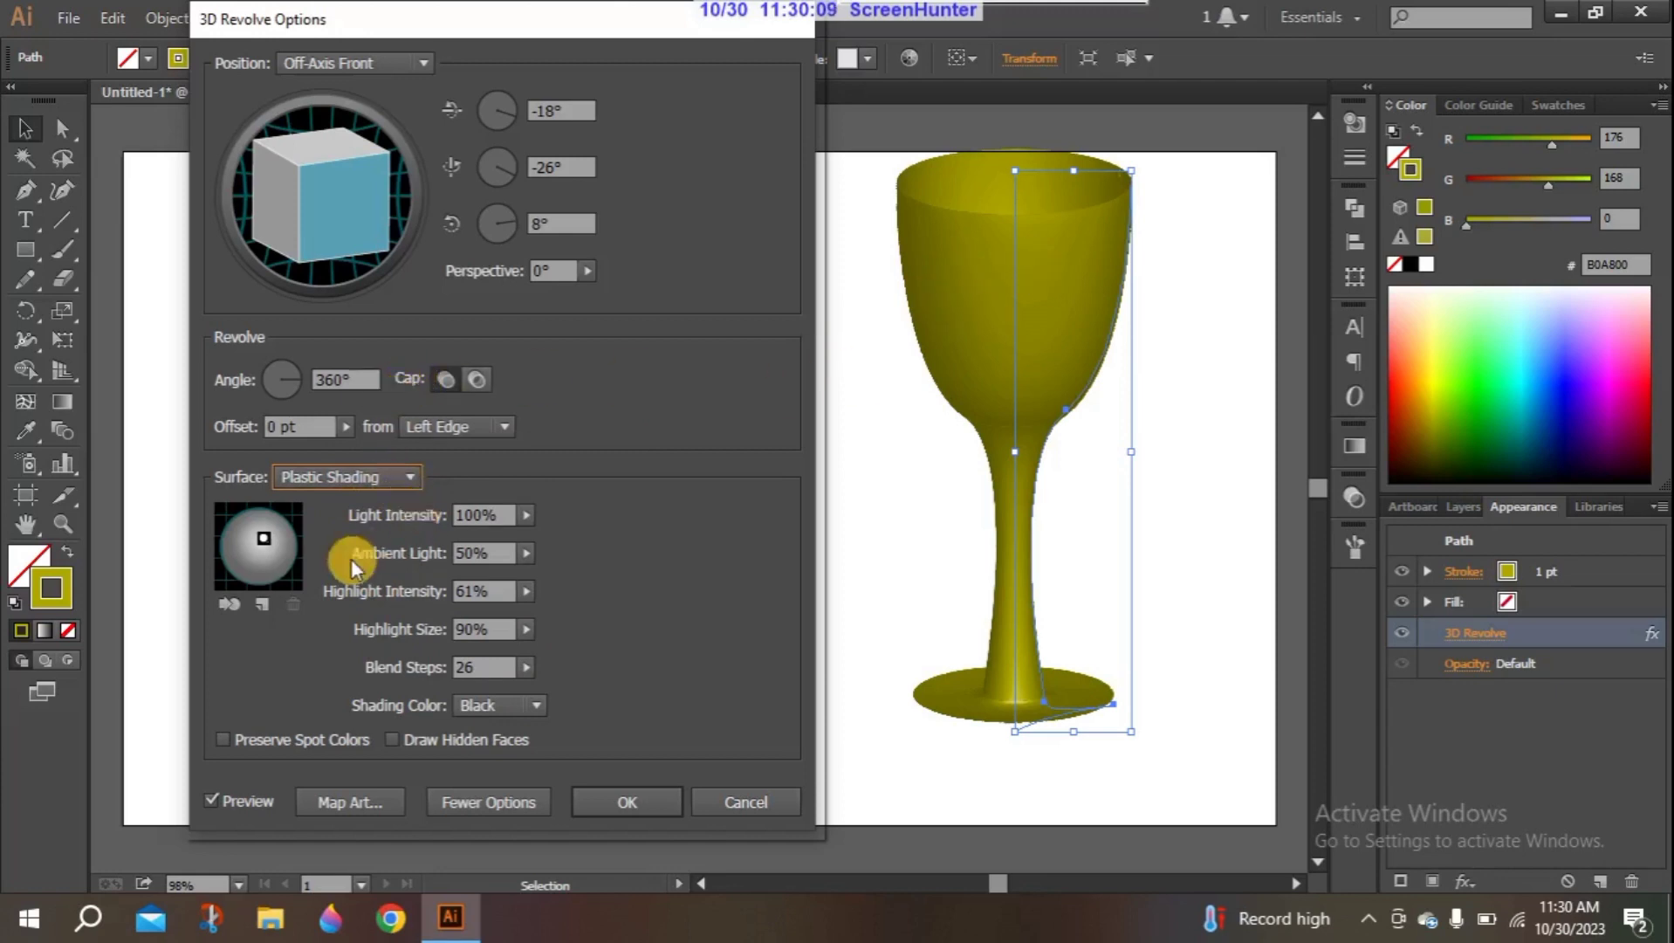
- Reposition the light slightly on the shading sphere and keep the light intensity at 100%
{"action": "left_click_drag", "start_coordinate": [274, 536], "coordinate": [266, 527]}
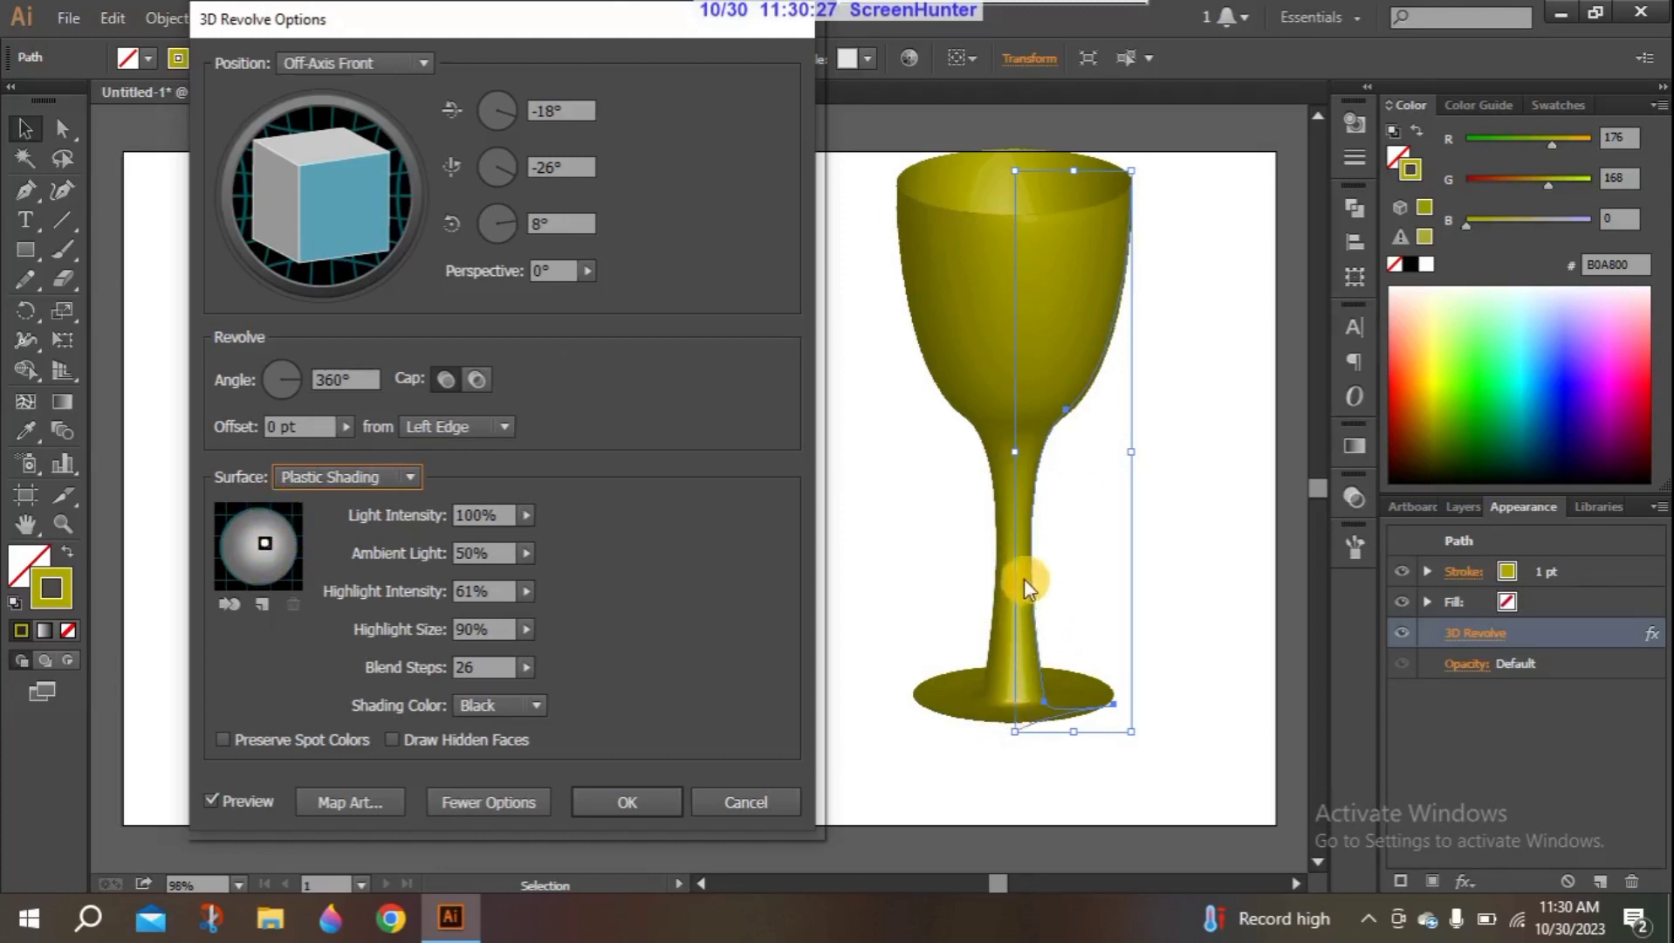
{"action": "left_click", "coordinate": [524, 516]}
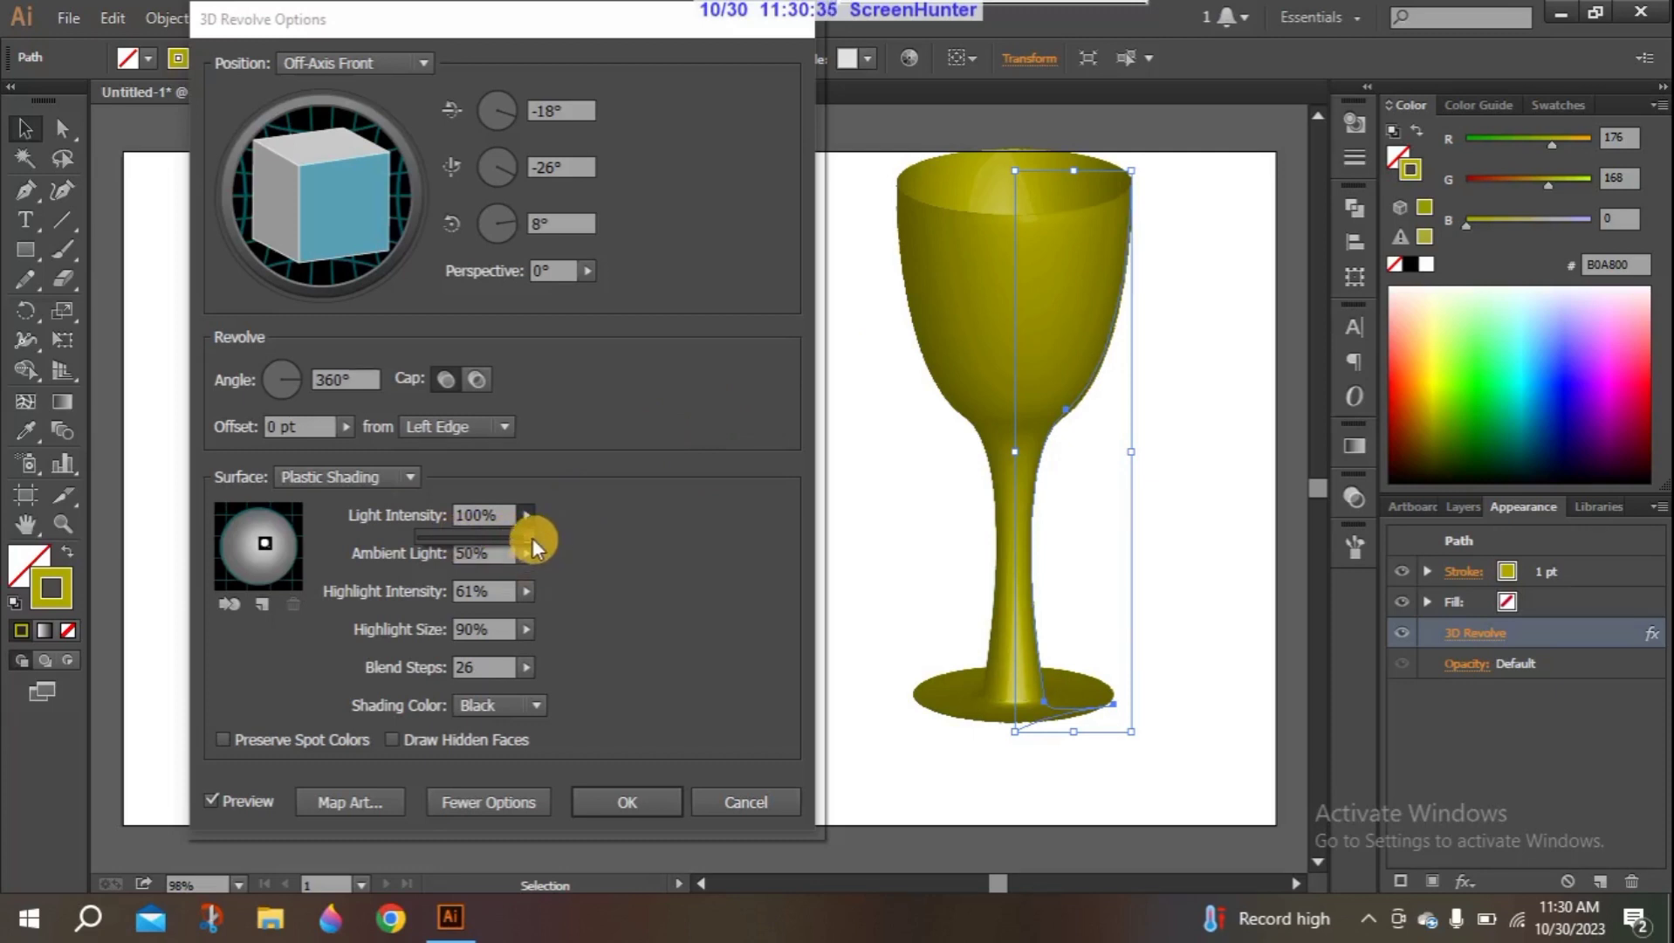
{"action": "mouse_move", "coordinate": [530, 538]}
{"action": "left_mouse_down"}
{"action": "mouse_move", "coordinate": [494, 540]}
{"action": "mouse_move", "coordinate": [536, 543]}
{"action": "left_mouse_up"}
{"action": "left_click", "coordinate": [577, 522]}
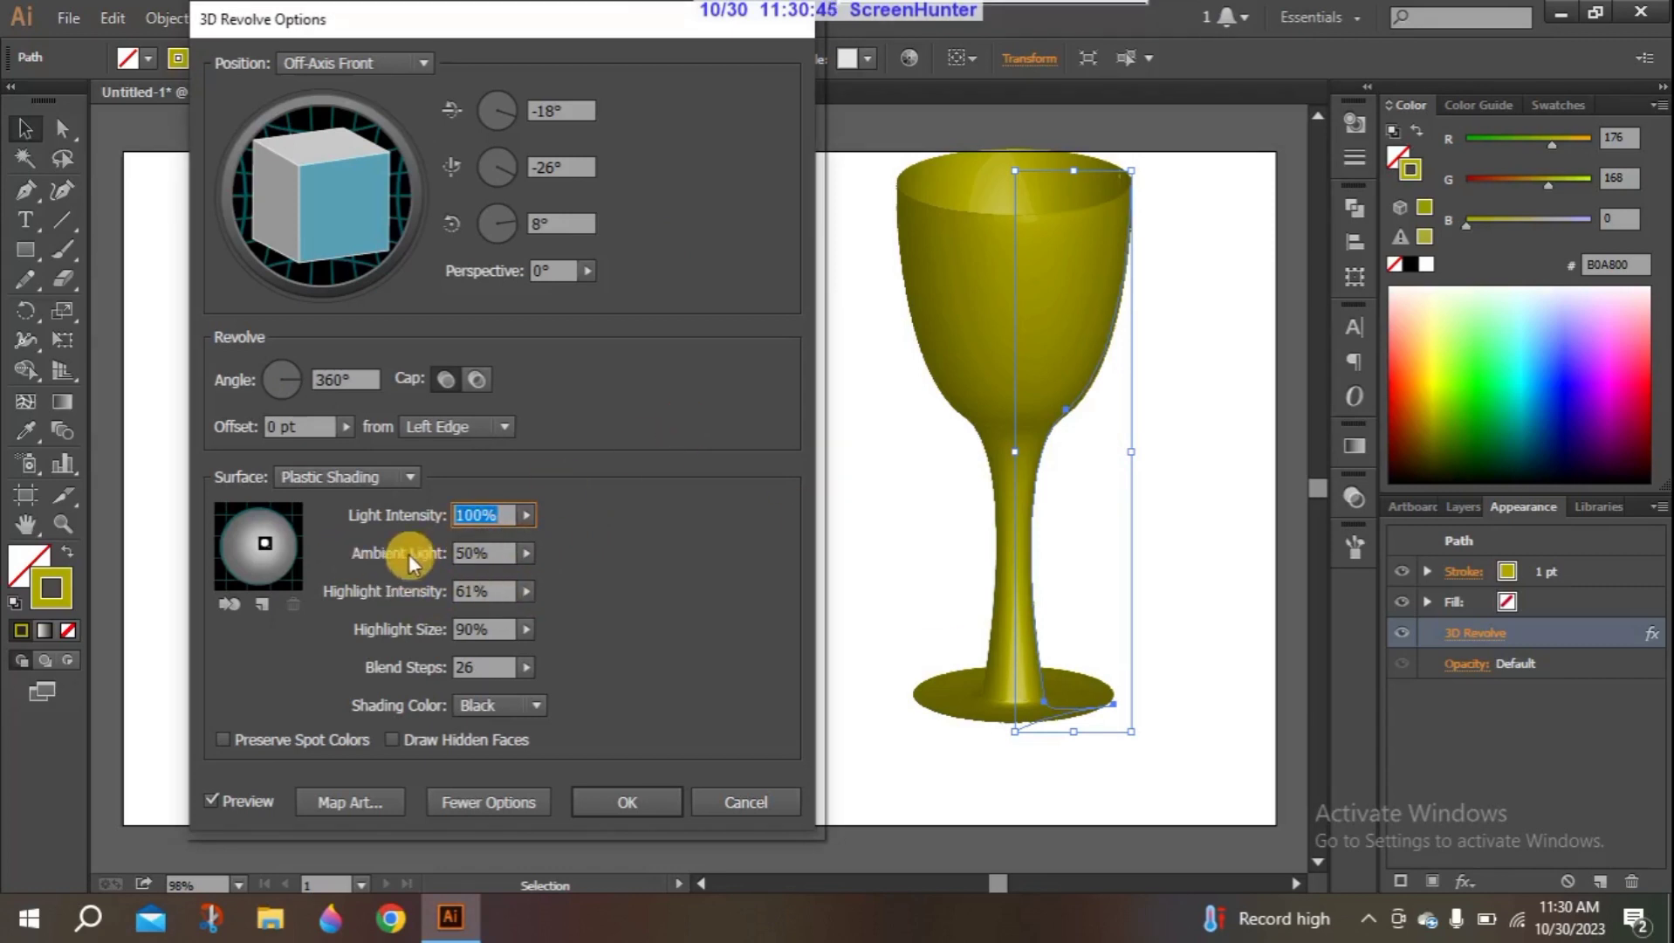
- Try lower and higher ambient light values on the goblet, ending at 59%
{"action": "left_click", "coordinate": [506, 552]}
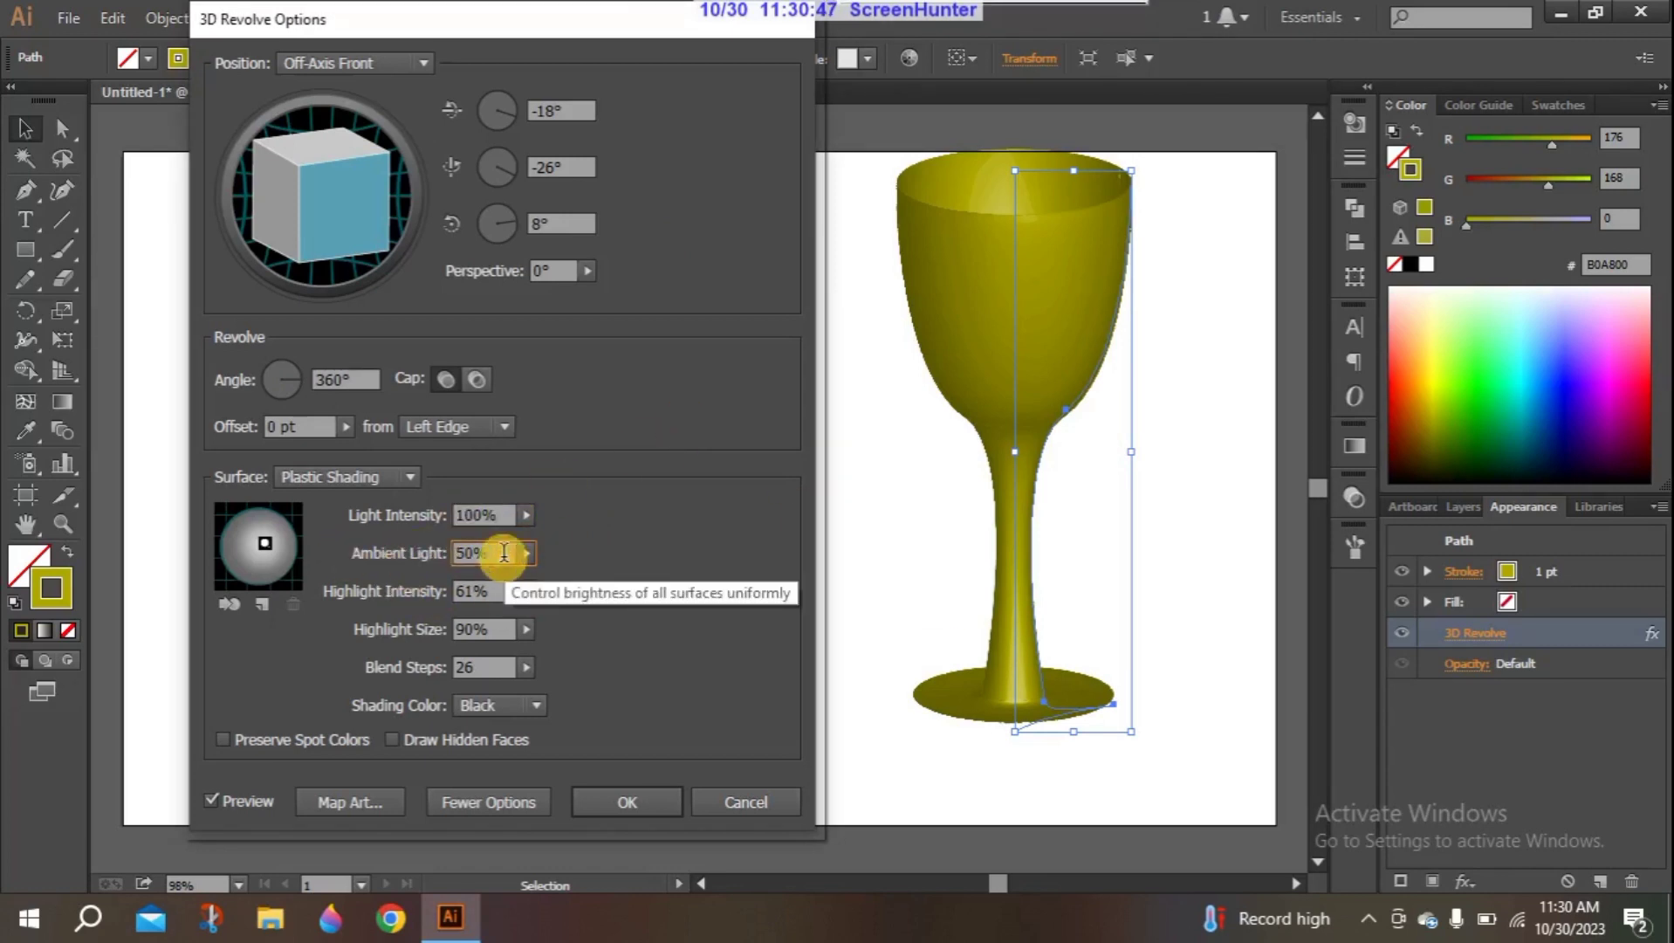
{"action": "key", "text": "Up"}
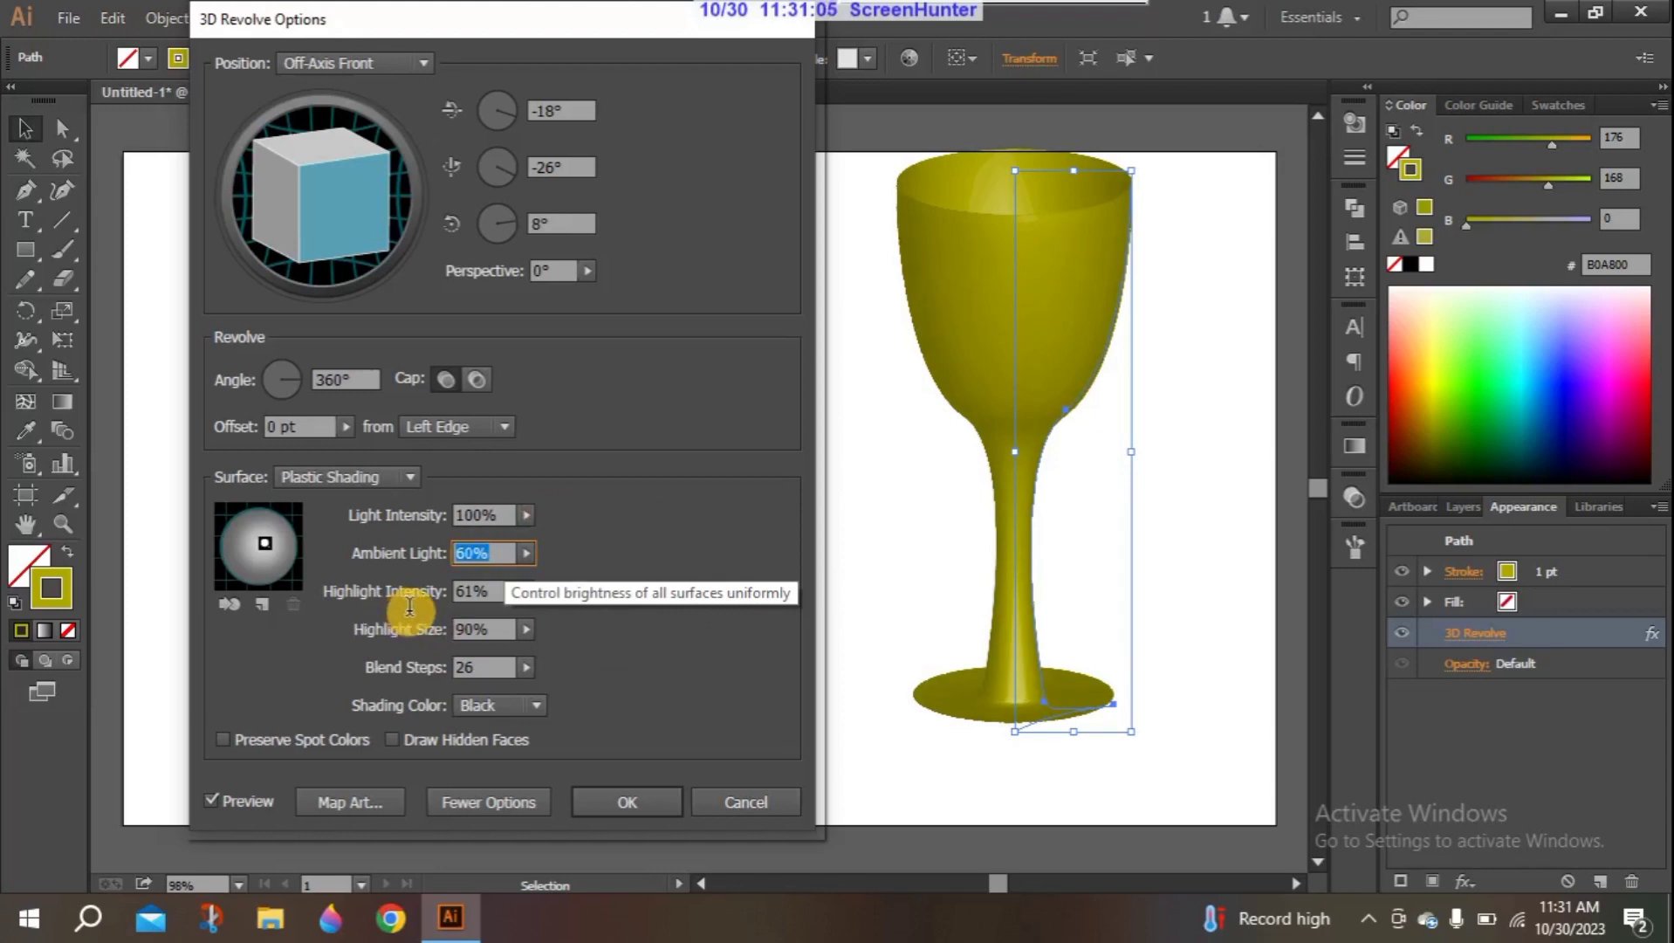
{"action": "key", "text": "Down"}
{"action": "key", "text": "Down"}
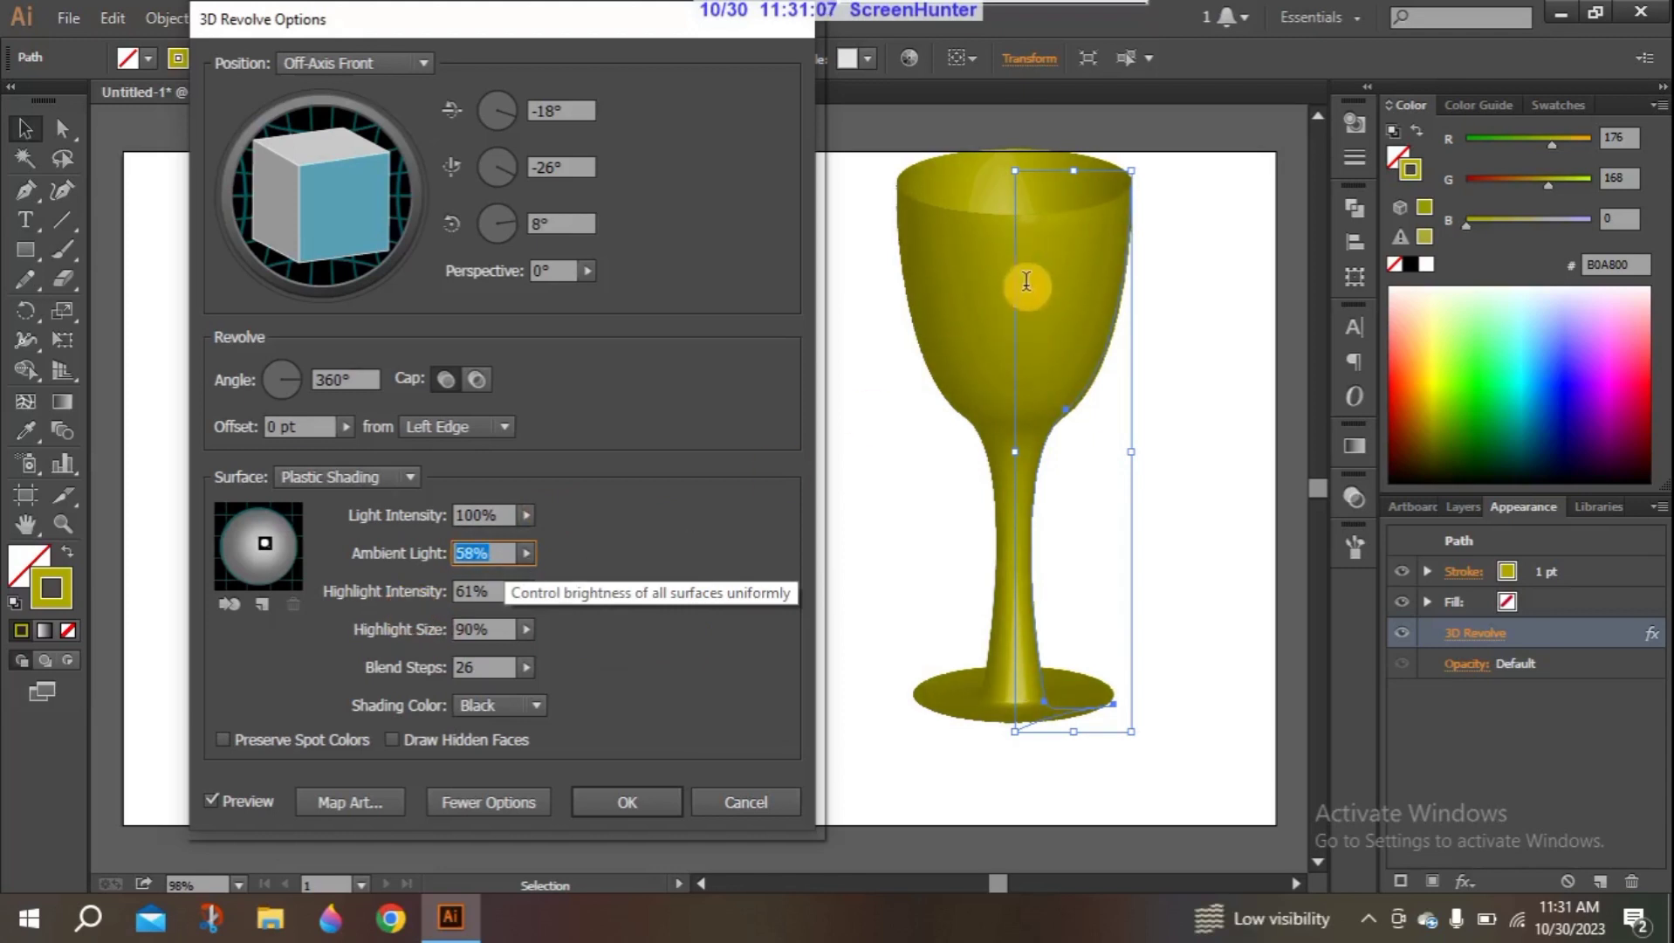
{"action": "key", "text": "Down"}
{"action": "key", "text": "Down"}
{"action": "key", "text": "Down"}
{"action": "key", "text": "Down"}
{"action": "key", "text": "Down"}
{"action": "key", "text": "Down"}
{"action": "key", "text": "Down"}
{"action": "key", "text": "Down"}
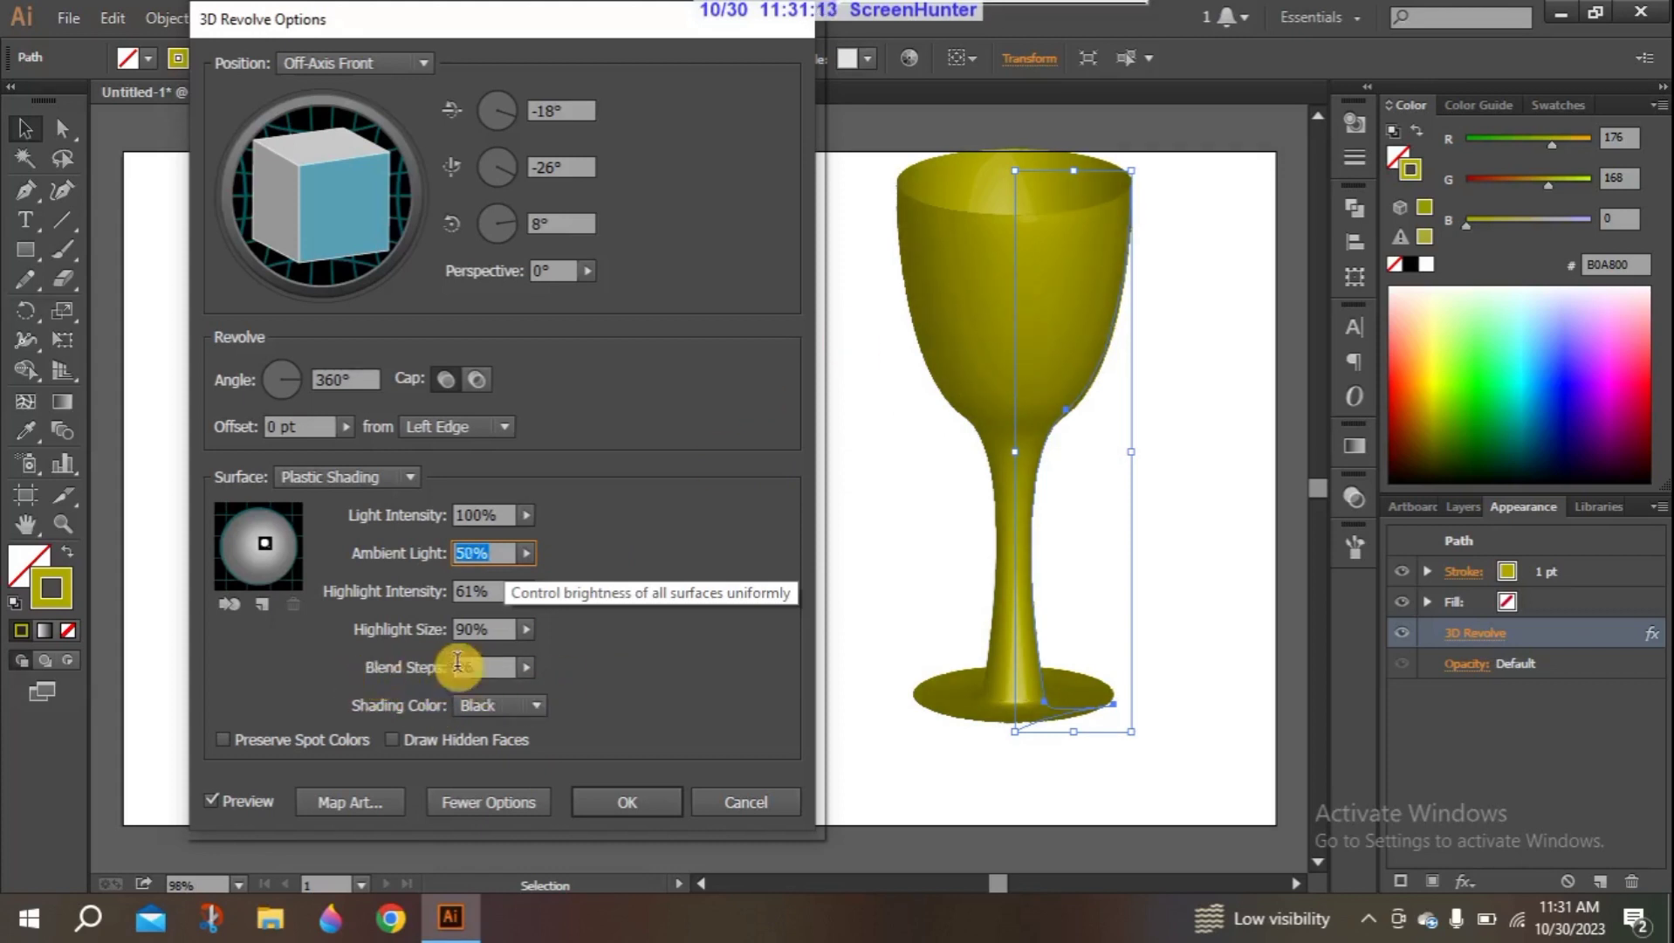
{"action": "key", "text": "Down"}
{"action": "key", "text": "Down"}
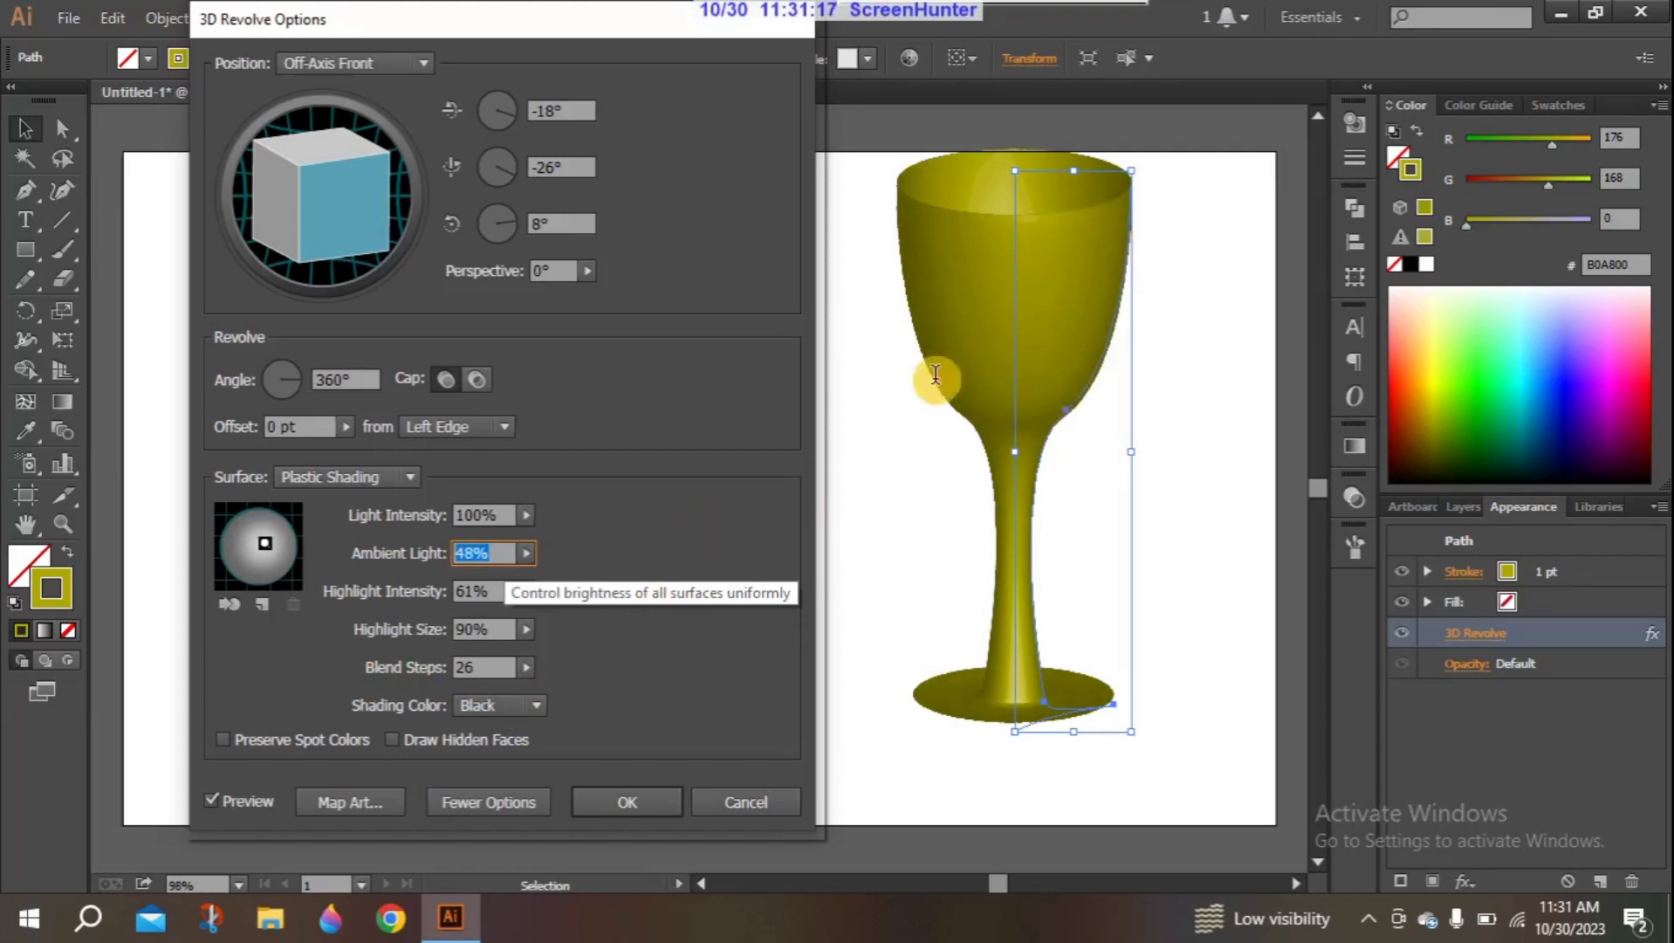
{"action": "key", "text": "Up"}
{"action": "key", "text": "Up"}
{"action": "key", "text": "Up"}
{"action": "key", "text": "Up"}
{"action": "key", "text": "Up"}
{"action": "key", "text": "Up"}
{"action": "key", "text": "Up"}
{"action": "key", "text": "Up"}
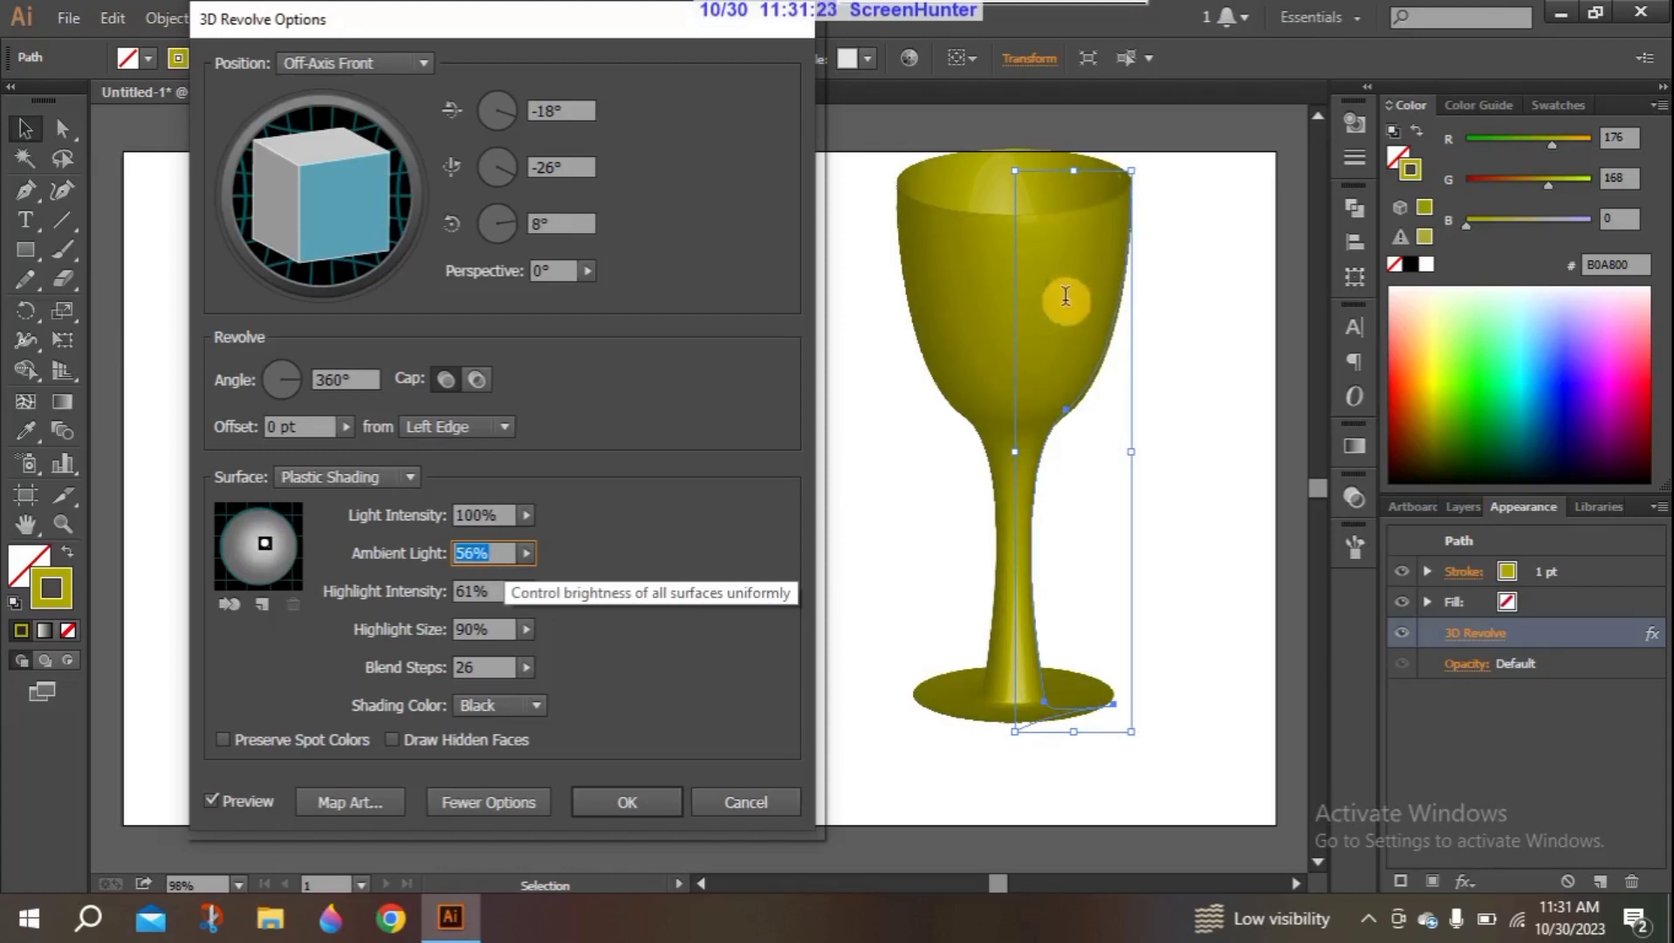
{"action": "key", "text": "Up"}
{"action": "key", "text": "Up"}
{"action": "key", "text": "Up"}
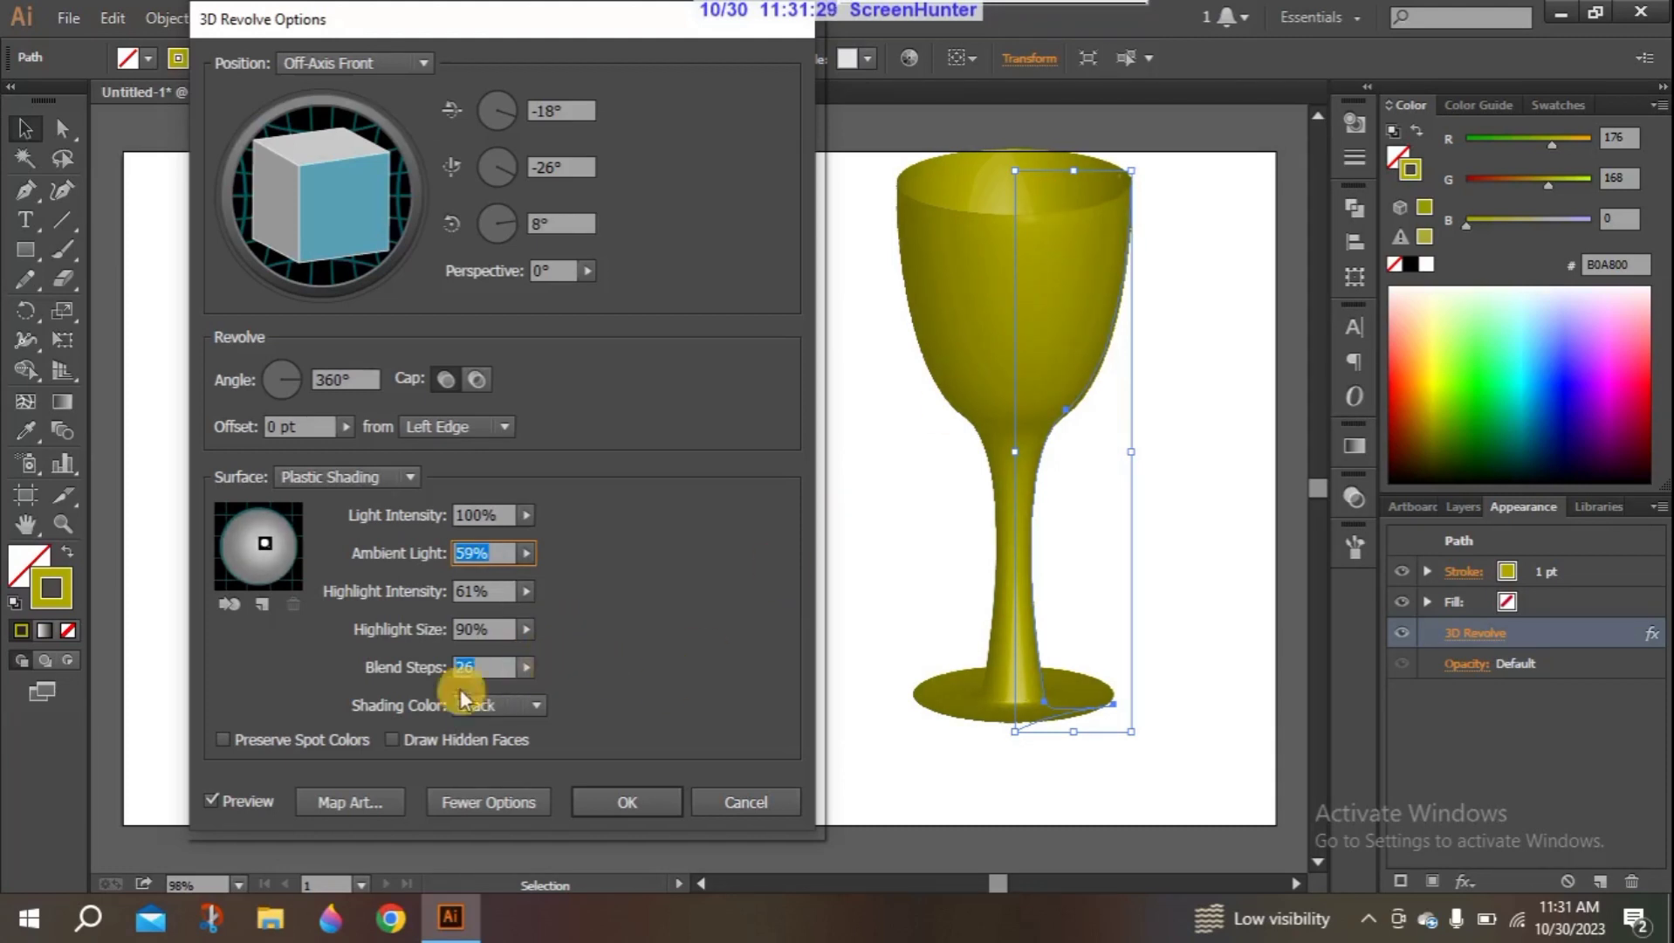
- Raise the blend steps to 248, and bring them down to 35
{"action": "left_click", "coordinate": [527, 667]}
{"action": "left_click_drag", "start_coordinate": [436, 692], "coordinate": [517, 698]}
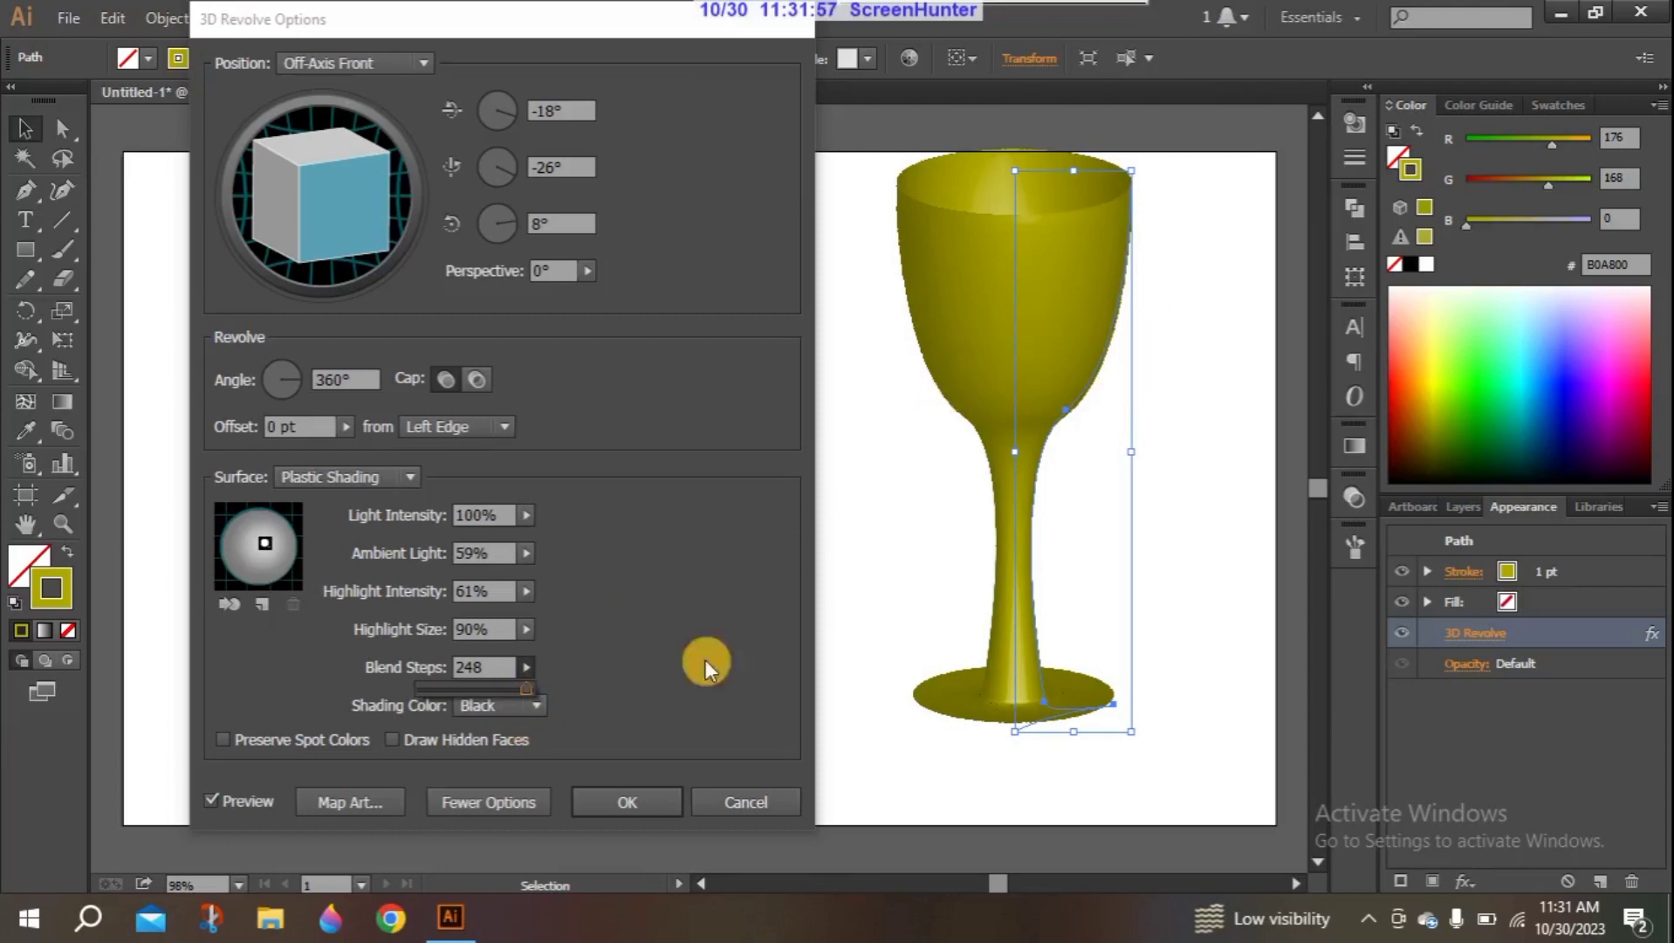
{"action": "left_click_drag", "start_coordinate": [541, 685], "coordinate": [464, 692]}
- Set the shading color to Custom and change its color to a golden yellow
{"action": "left_click", "coordinate": [535, 705]}
{"action": "left_click", "coordinate": [510, 761]}
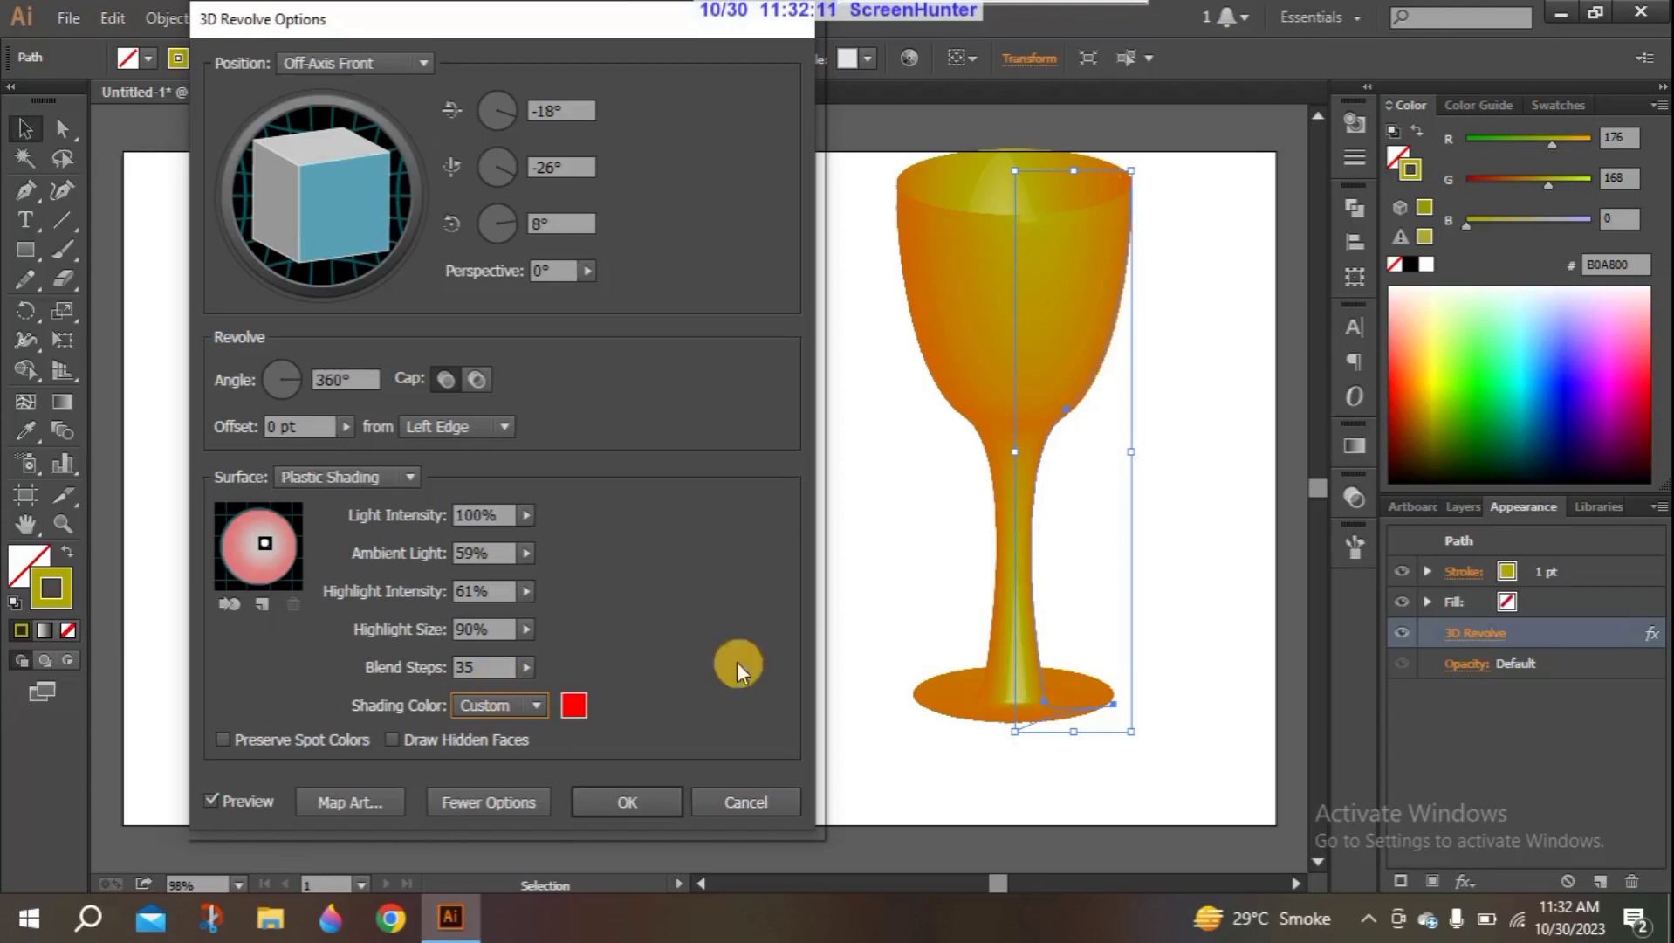
{"action": "left_click", "coordinate": [572, 705]}
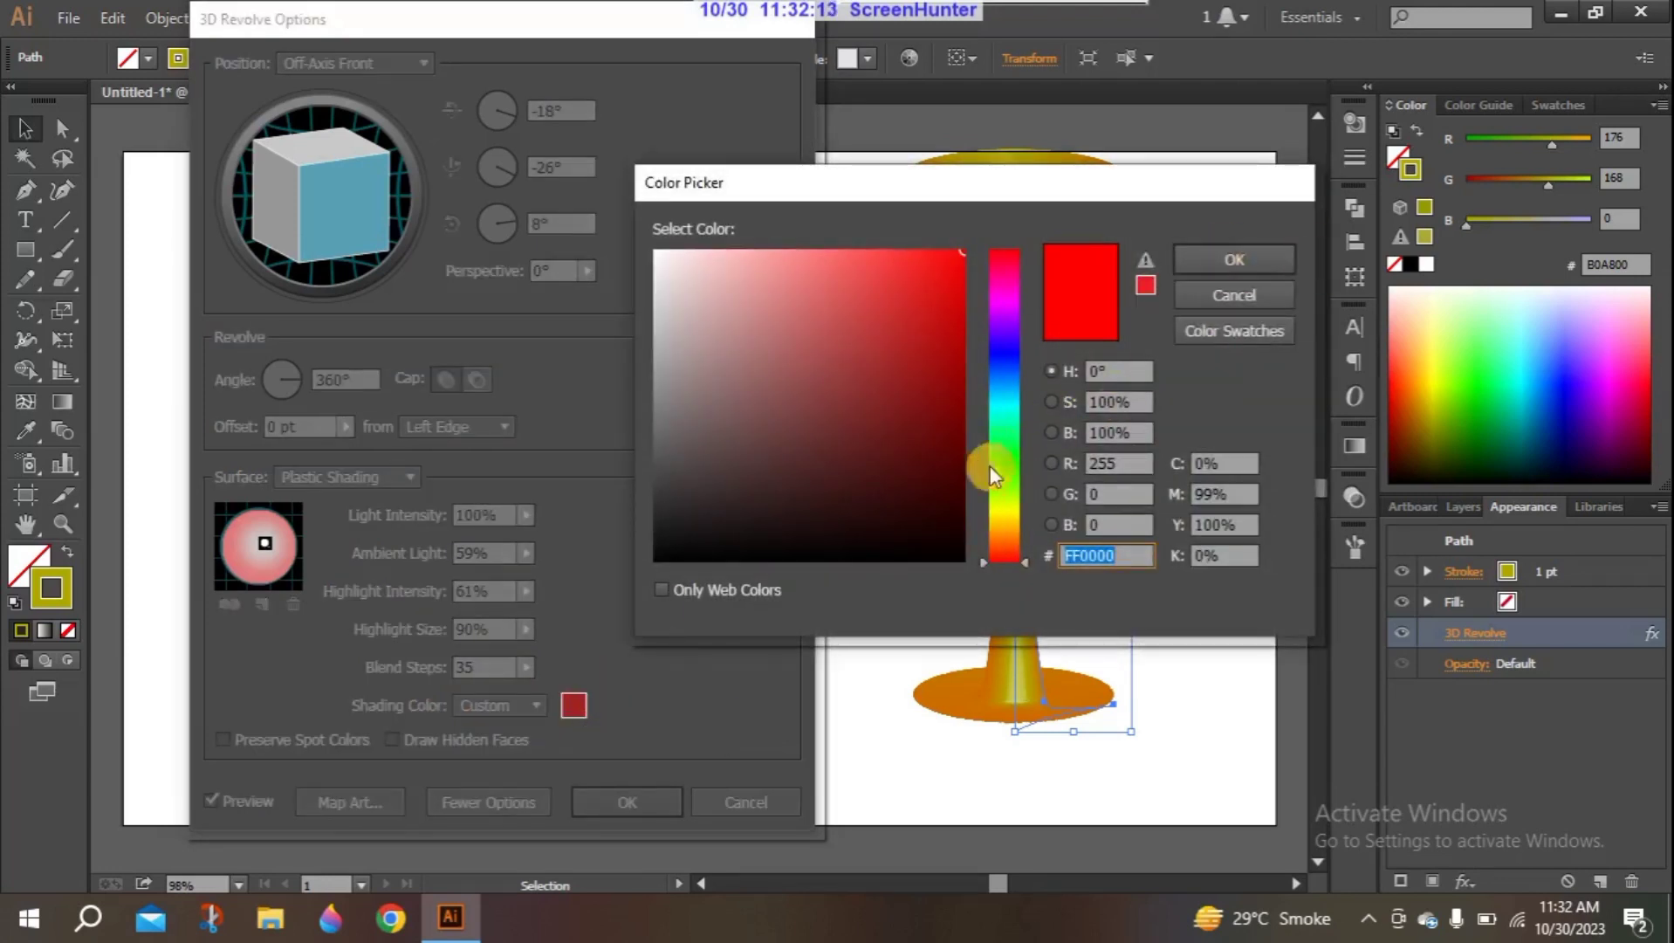
{"action": "left_click", "coordinate": [995, 502]}
{"action": "left_click_drag", "start_coordinate": [1000, 520], "coordinate": [1002, 512]}
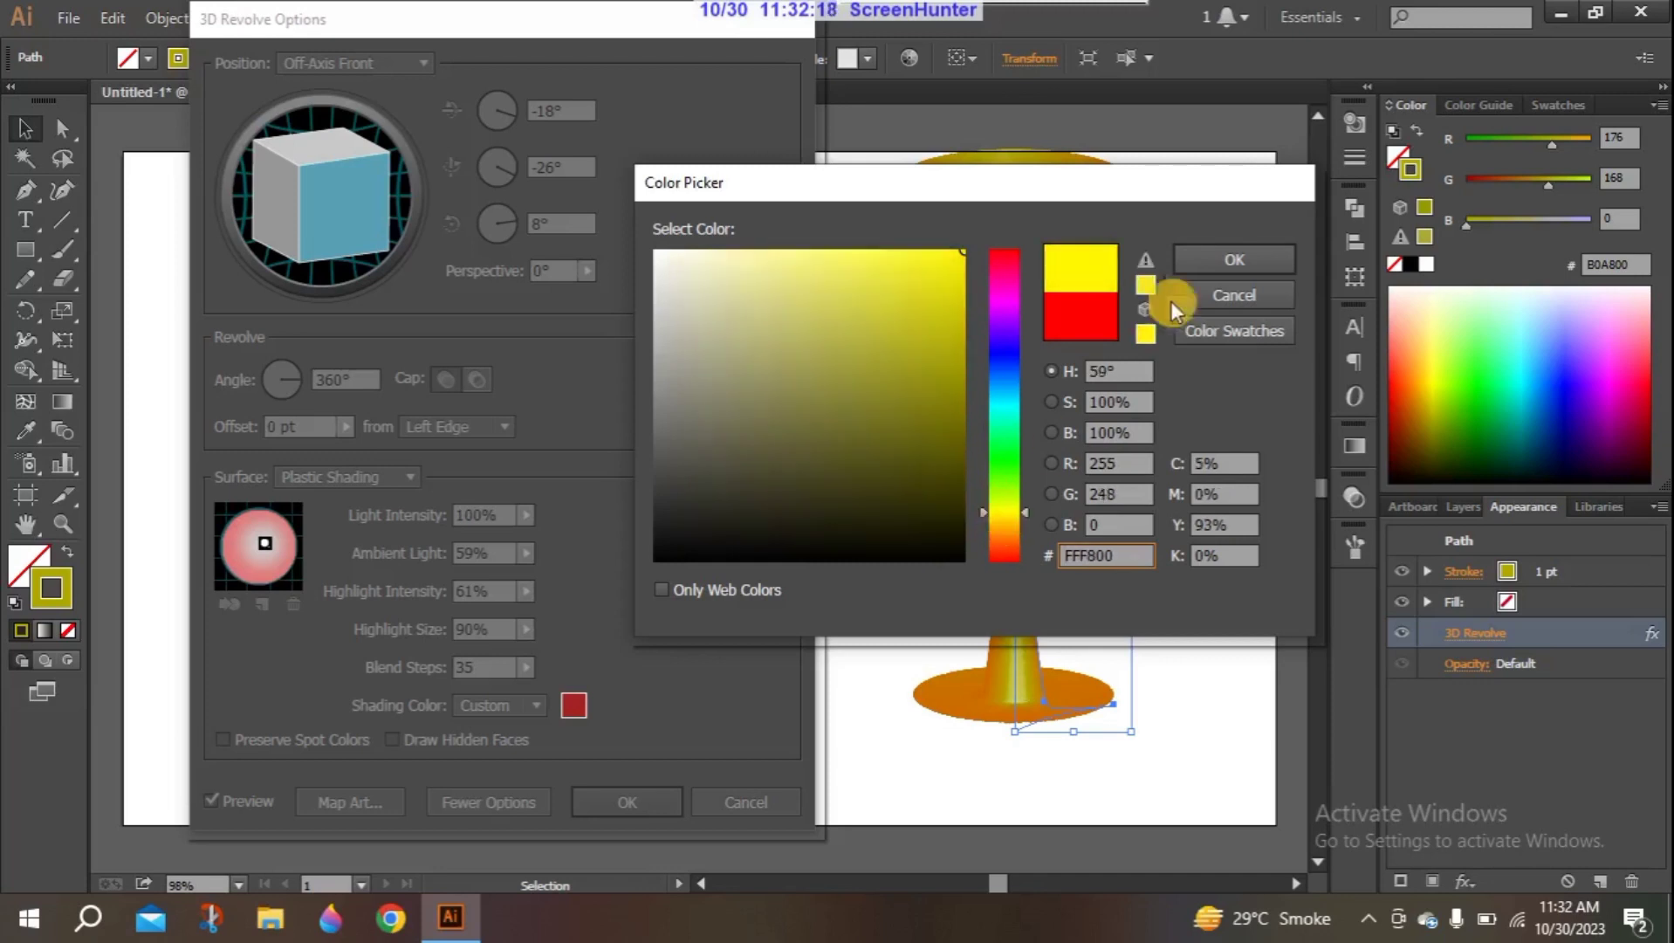
{"action": "left_click", "coordinate": [1003, 515]}
{"action": "left_click", "coordinate": [1217, 263]}
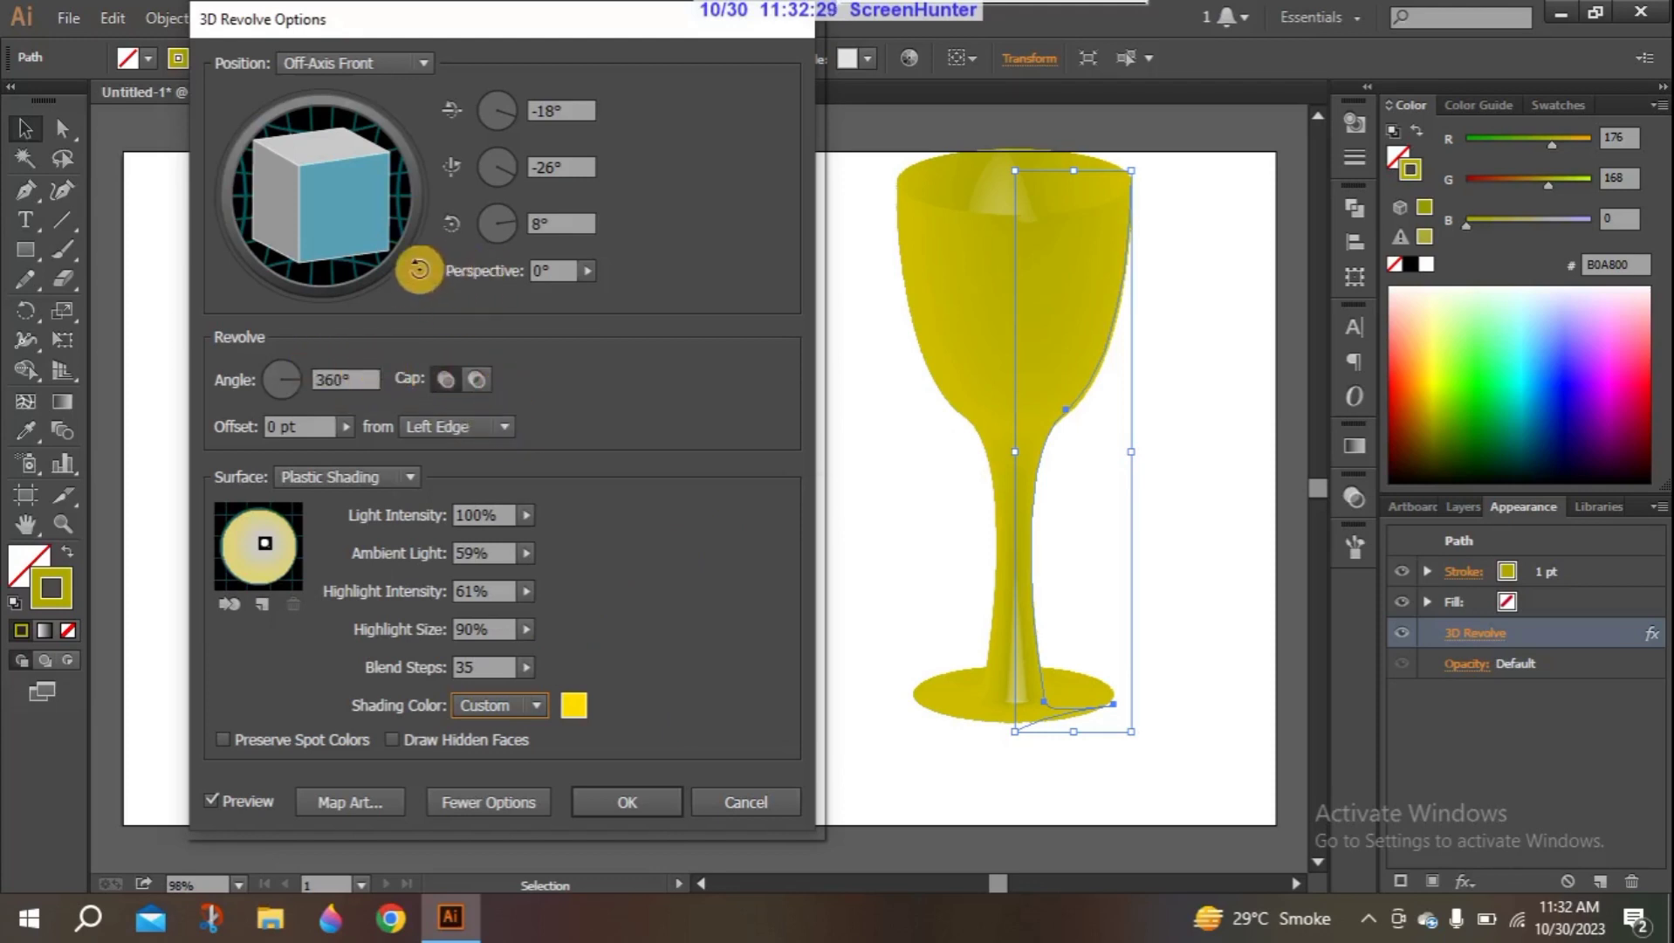
- Rotate the goblet freely to about -25°, -69° and 22°, and set the highlight intensity to 100%
{"action": "mouse_move", "coordinate": [351, 210]}
{"action": "left_mouse_down"}
{"action": "mouse_move", "coordinate": [224, 171]}
{"action": "mouse_move", "coordinate": [295, 205]}
{"action": "mouse_move", "coordinate": [335, 209]}
{"action": "mouse_move", "coordinate": [364, 189]}
{"action": "mouse_move", "coordinate": [366, 220]}
{"action": "mouse_move", "coordinate": [389, 212]}
{"action": "mouse_move", "coordinate": [373, 210]}
{"action": "left_mouse_up"}
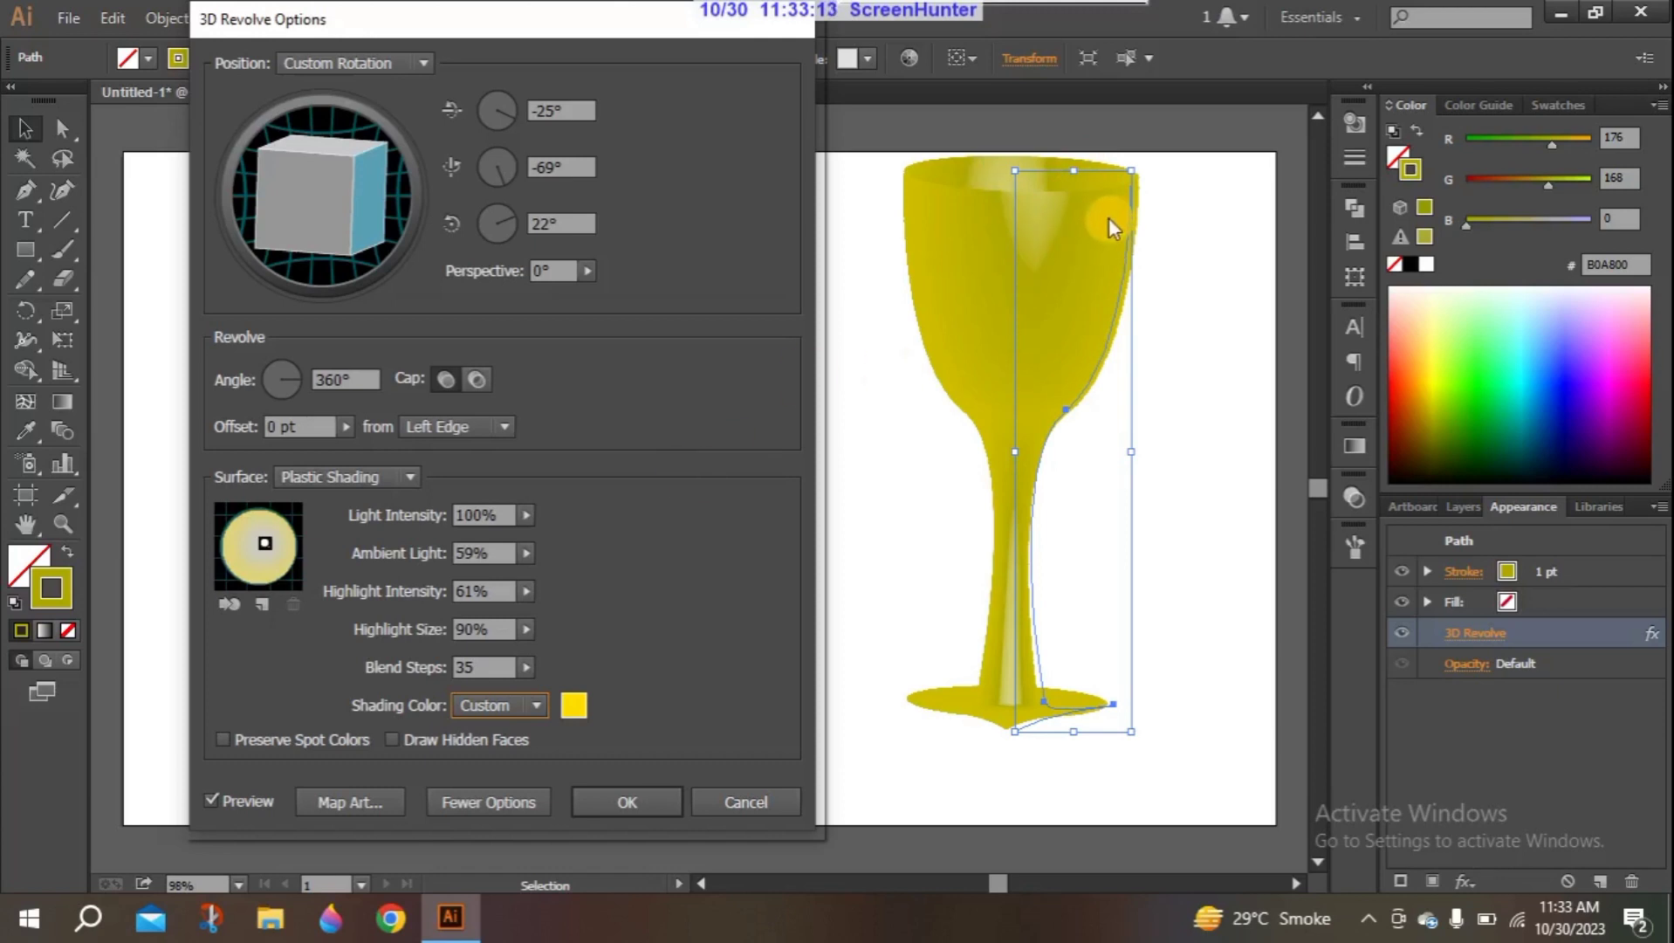
{"action": "left_click", "coordinate": [526, 591]}
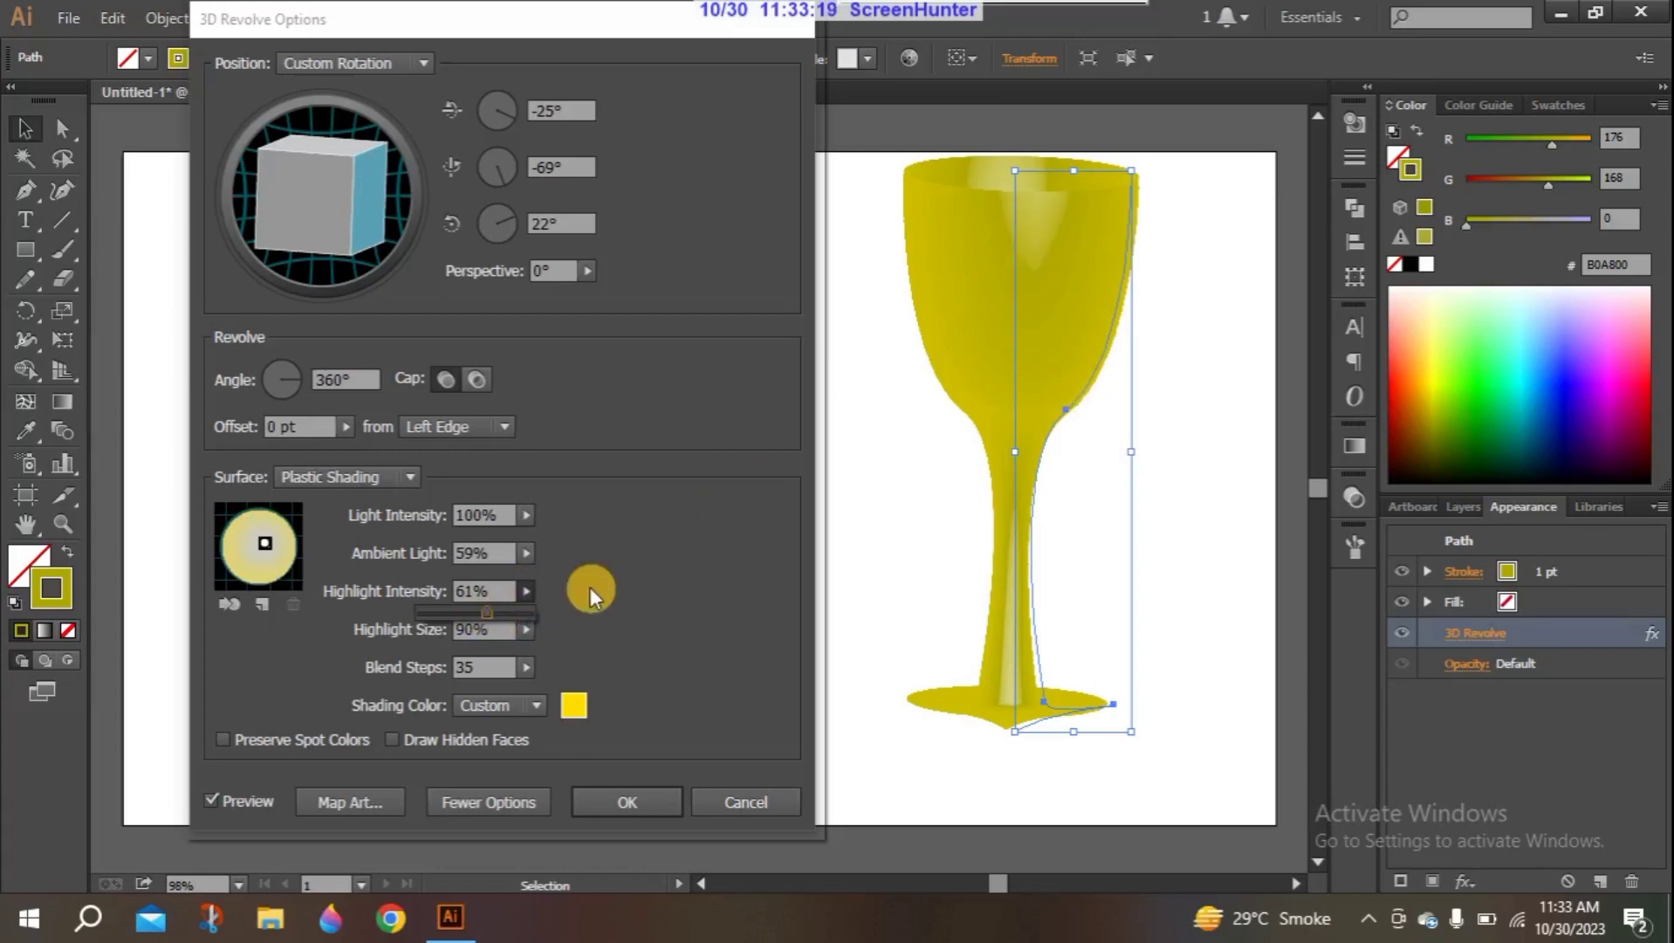
{"action": "left_click_drag", "start_coordinate": [481, 611], "coordinate": [457, 619]}
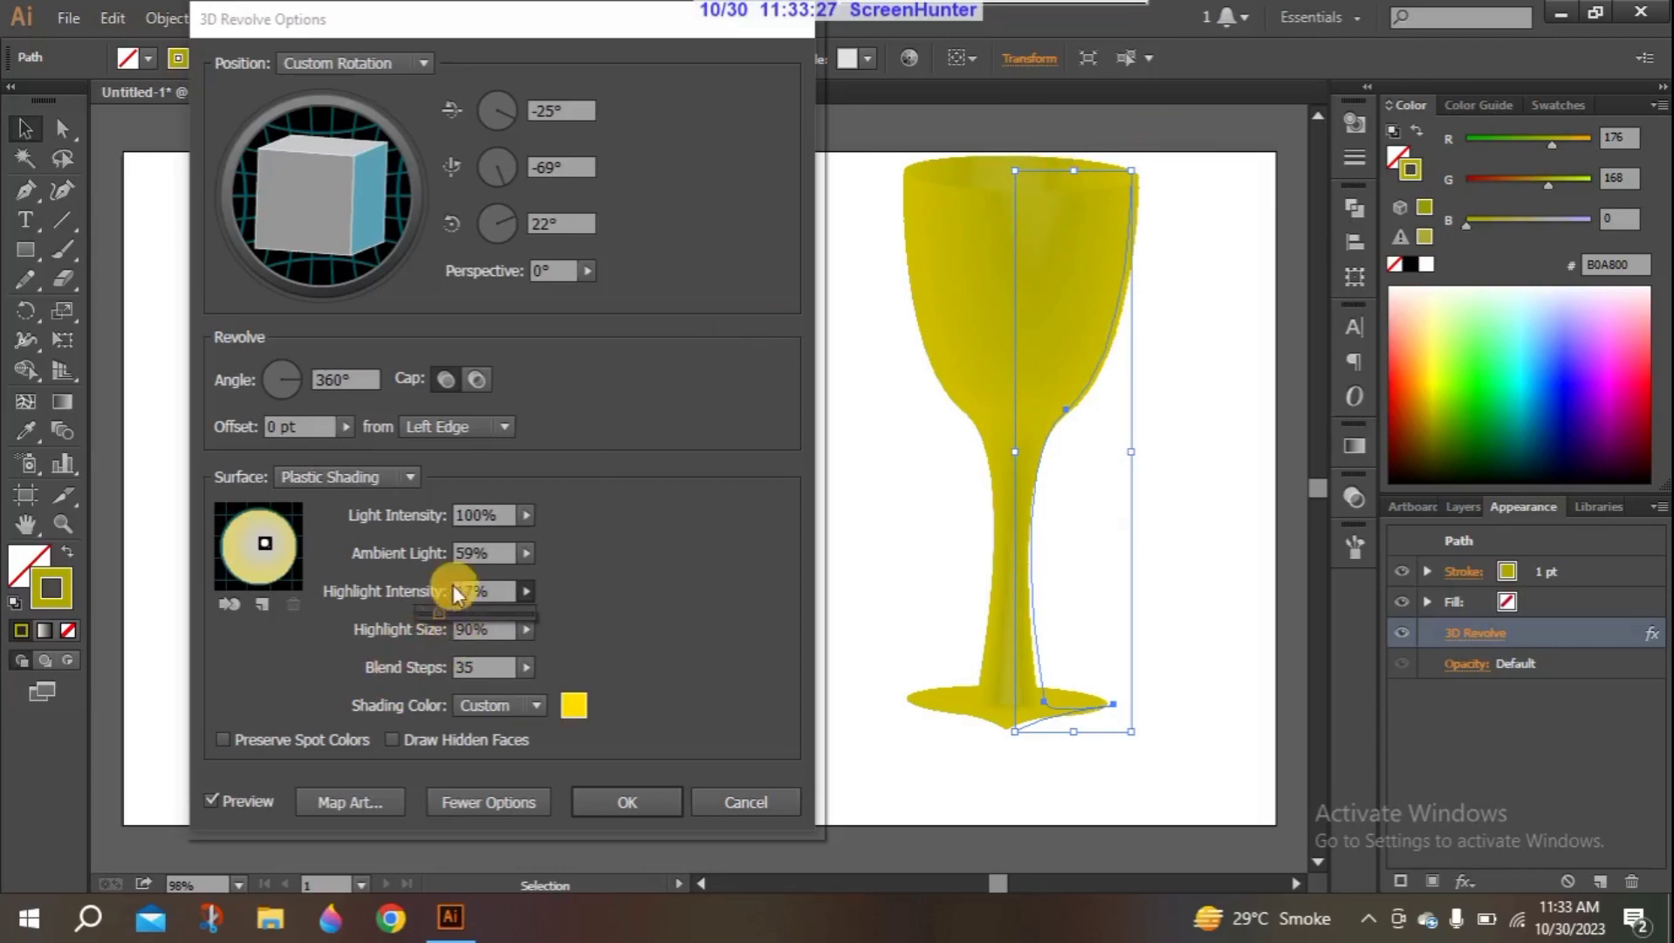
{"action": "left_click_drag", "start_coordinate": [437, 617], "coordinate": [549, 598]}
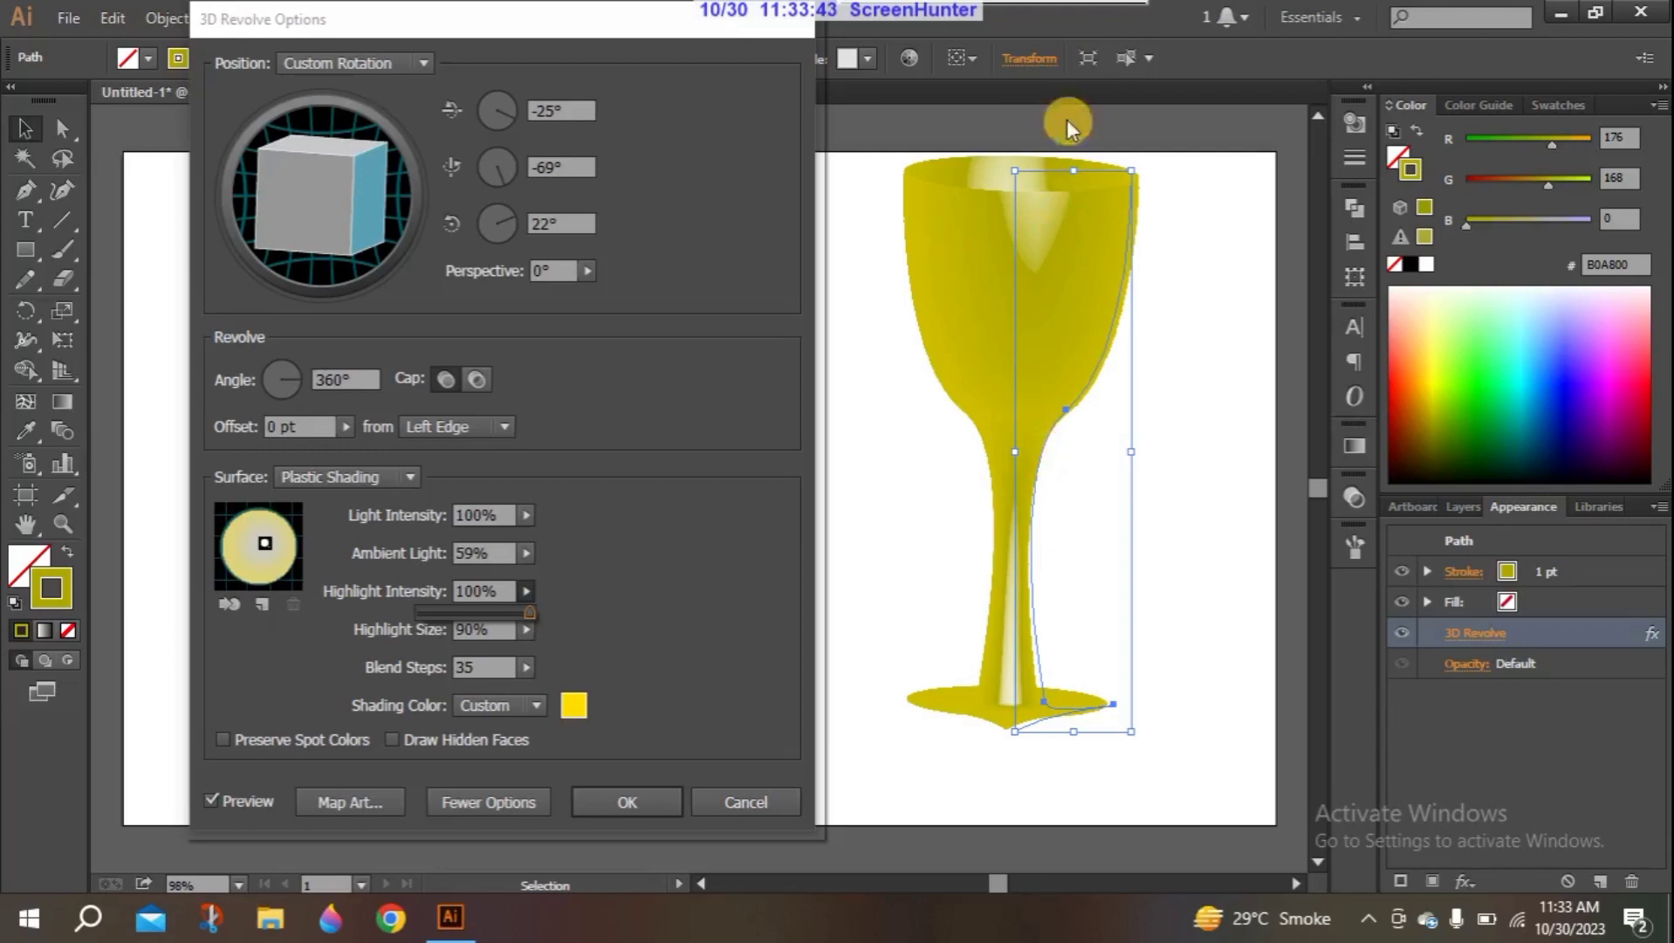
- Change the surface to Diffuse Shading and move the light toward the upper right of the shading sphere
{"action": "left_click", "coordinate": [408, 476]}
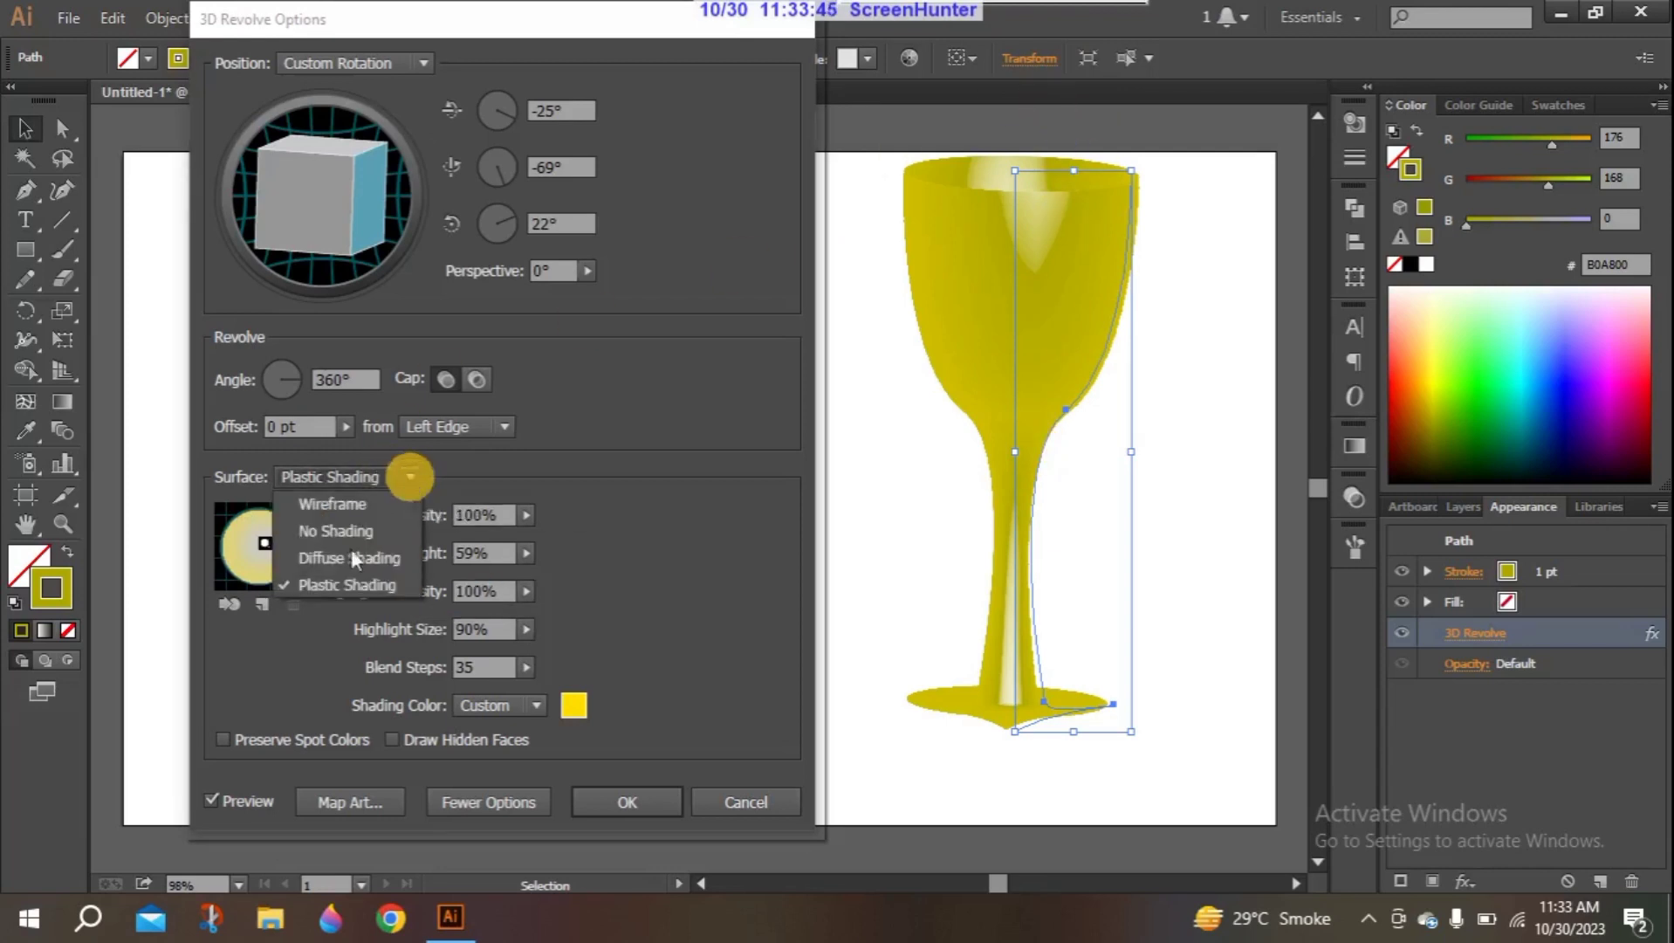
{"action": "left_click", "coordinate": [374, 560]}
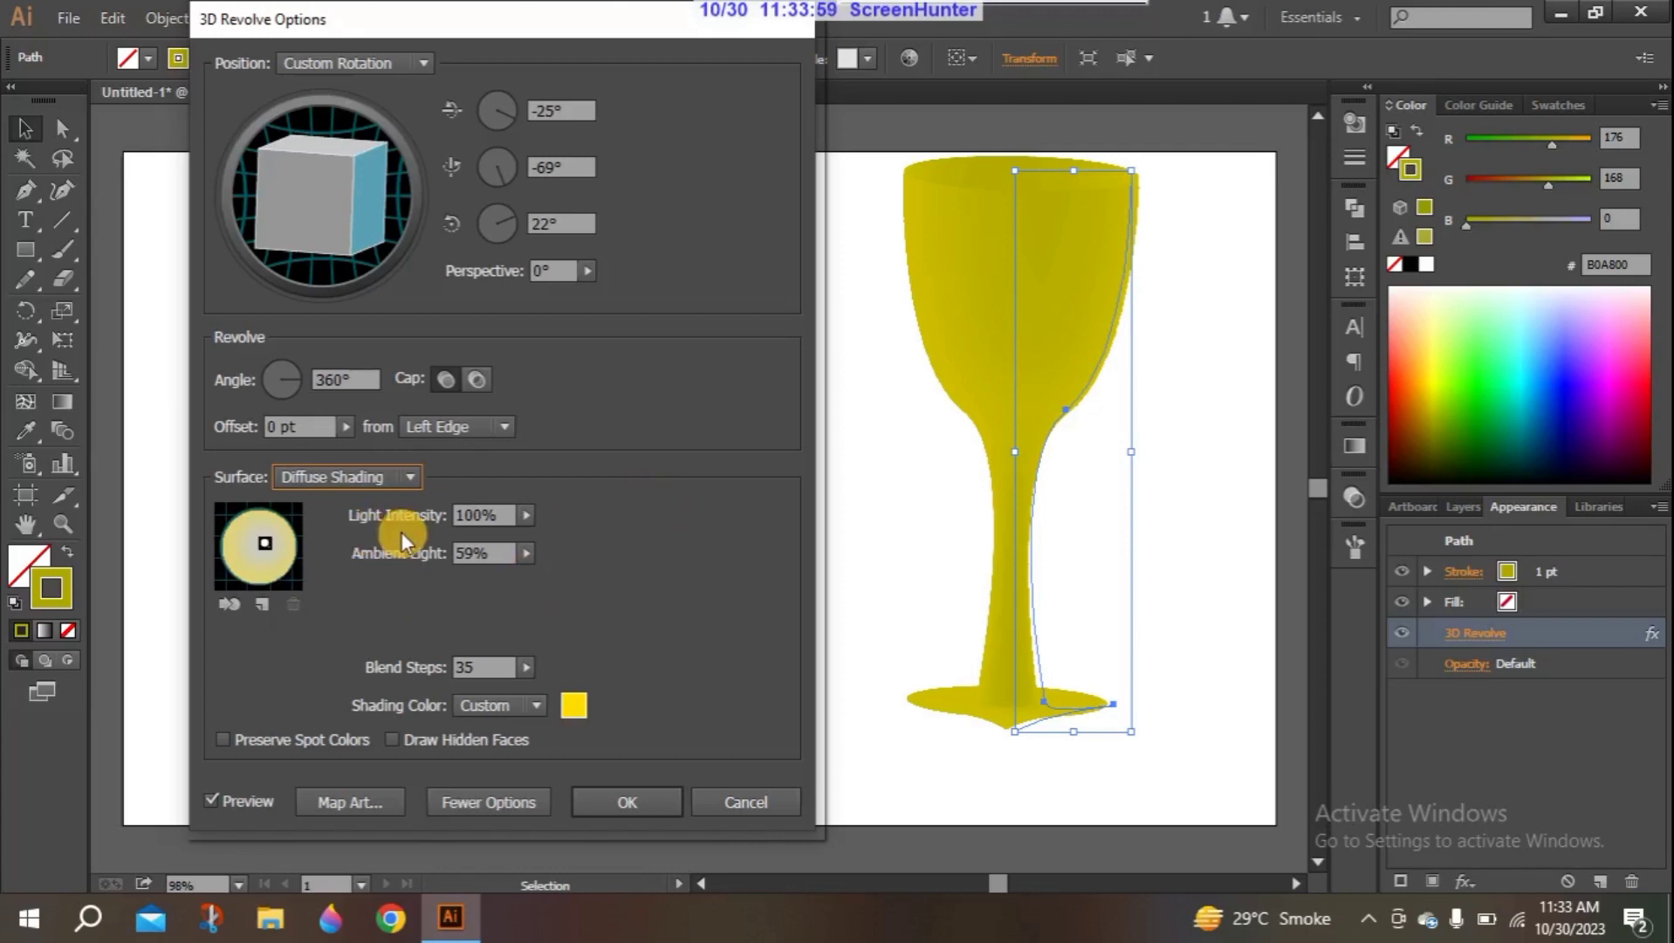
{"action": "left_click", "coordinate": [262, 541]}
{"action": "mouse_move", "coordinate": [266, 542]}
{"action": "left_mouse_down"}
{"action": "mouse_move", "coordinate": [276, 555]}
{"action": "mouse_move", "coordinate": [262, 542]}
{"action": "mouse_move", "coordinate": [276, 535]}
{"action": "left_mouse_up"}
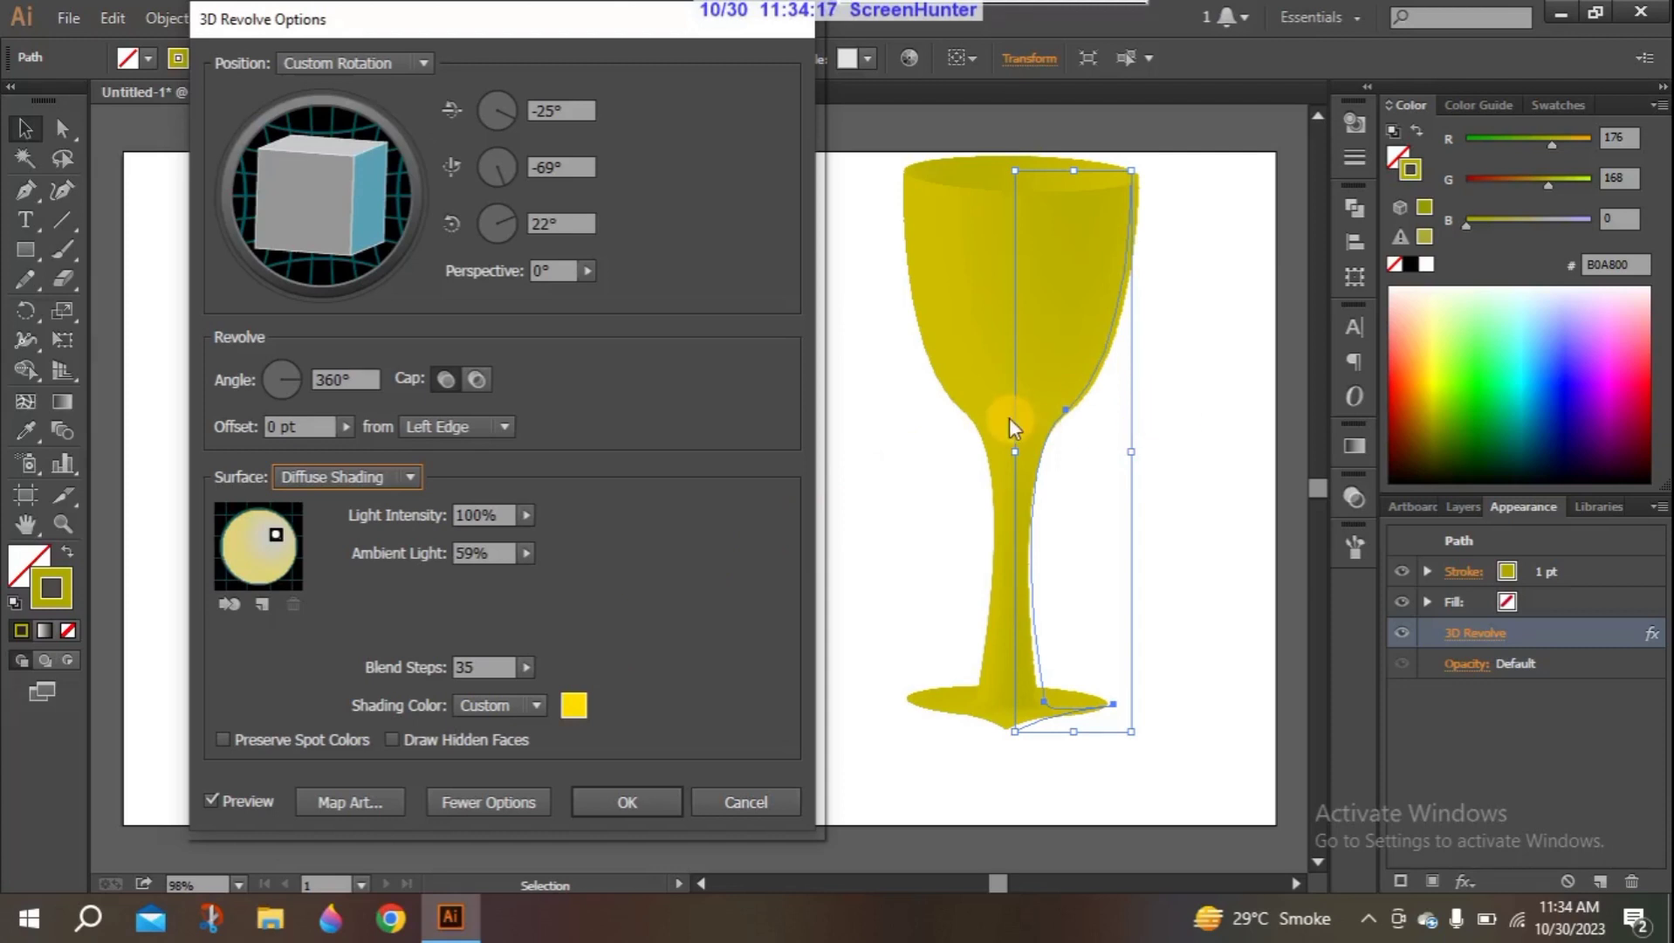
- Try low and high blend steps on the diffuse-shaded goblet, ending at 167
{"action": "left_click", "coordinate": [522, 667]}
{"action": "left_click_drag", "start_coordinate": [433, 688], "coordinate": [427, 687]}
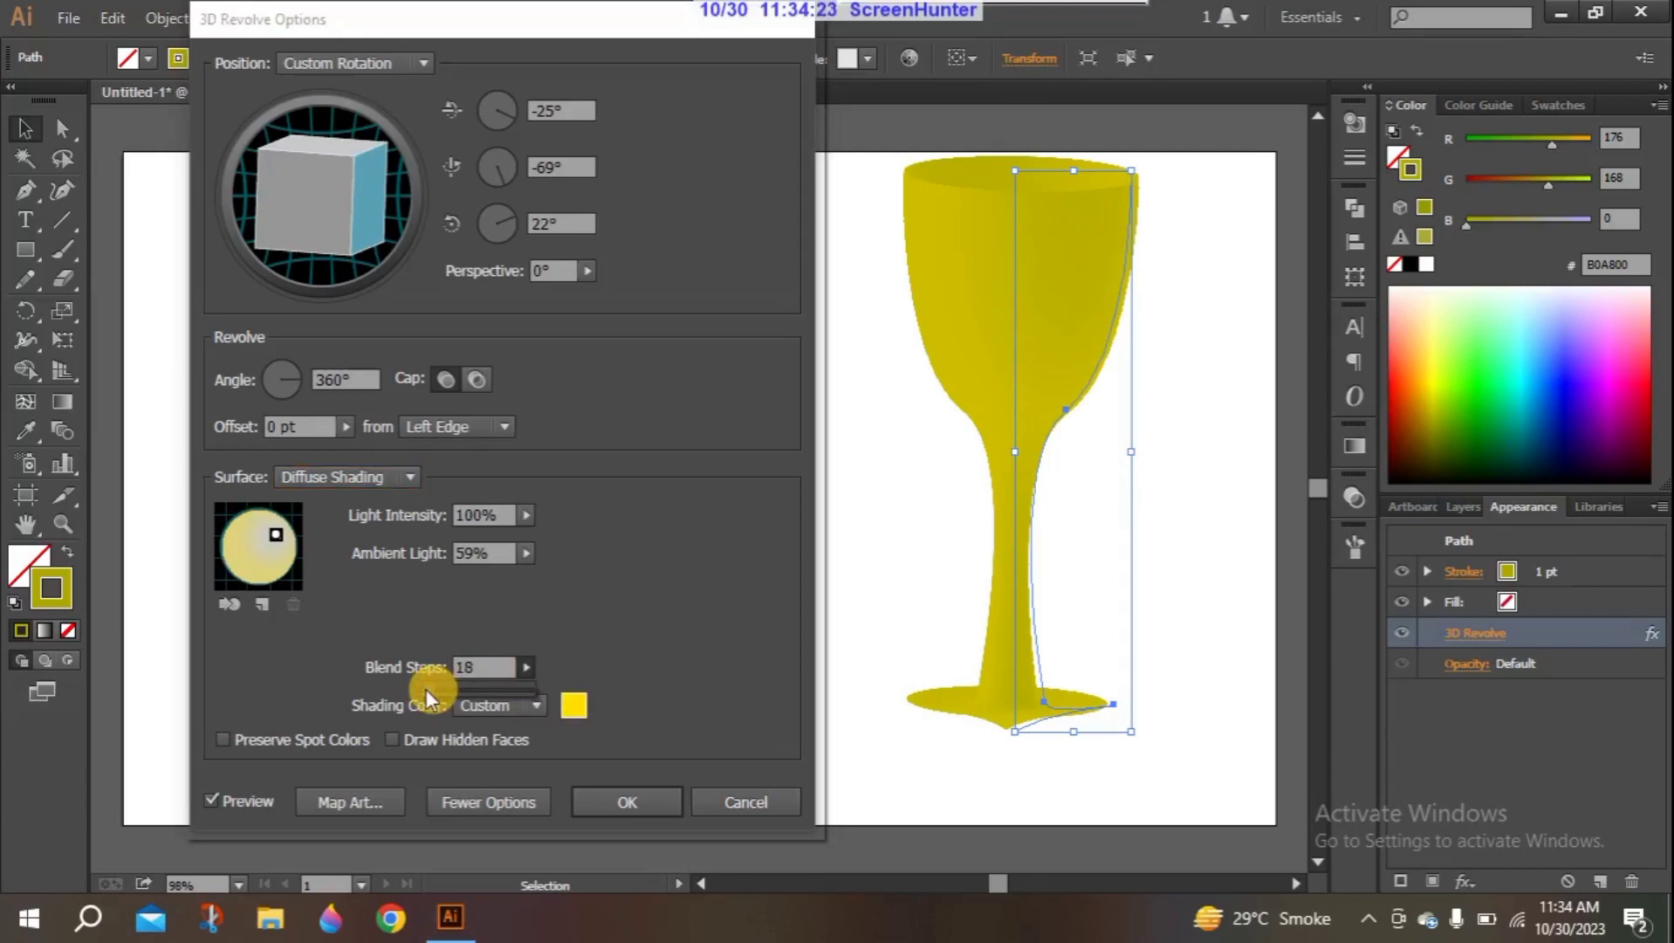
{"action": "left_click_drag", "start_coordinate": [419, 692], "coordinate": [417, 694]}
{"action": "left_click_drag", "start_coordinate": [437, 684], "coordinate": [531, 694]}
{"action": "left_click_drag", "start_coordinate": [527, 687], "coordinate": [492, 686]}
- Set the surface back to Plastic Shading and apply the 3D Revolve effect
{"action": "left_click", "coordinate": [410, 476]}
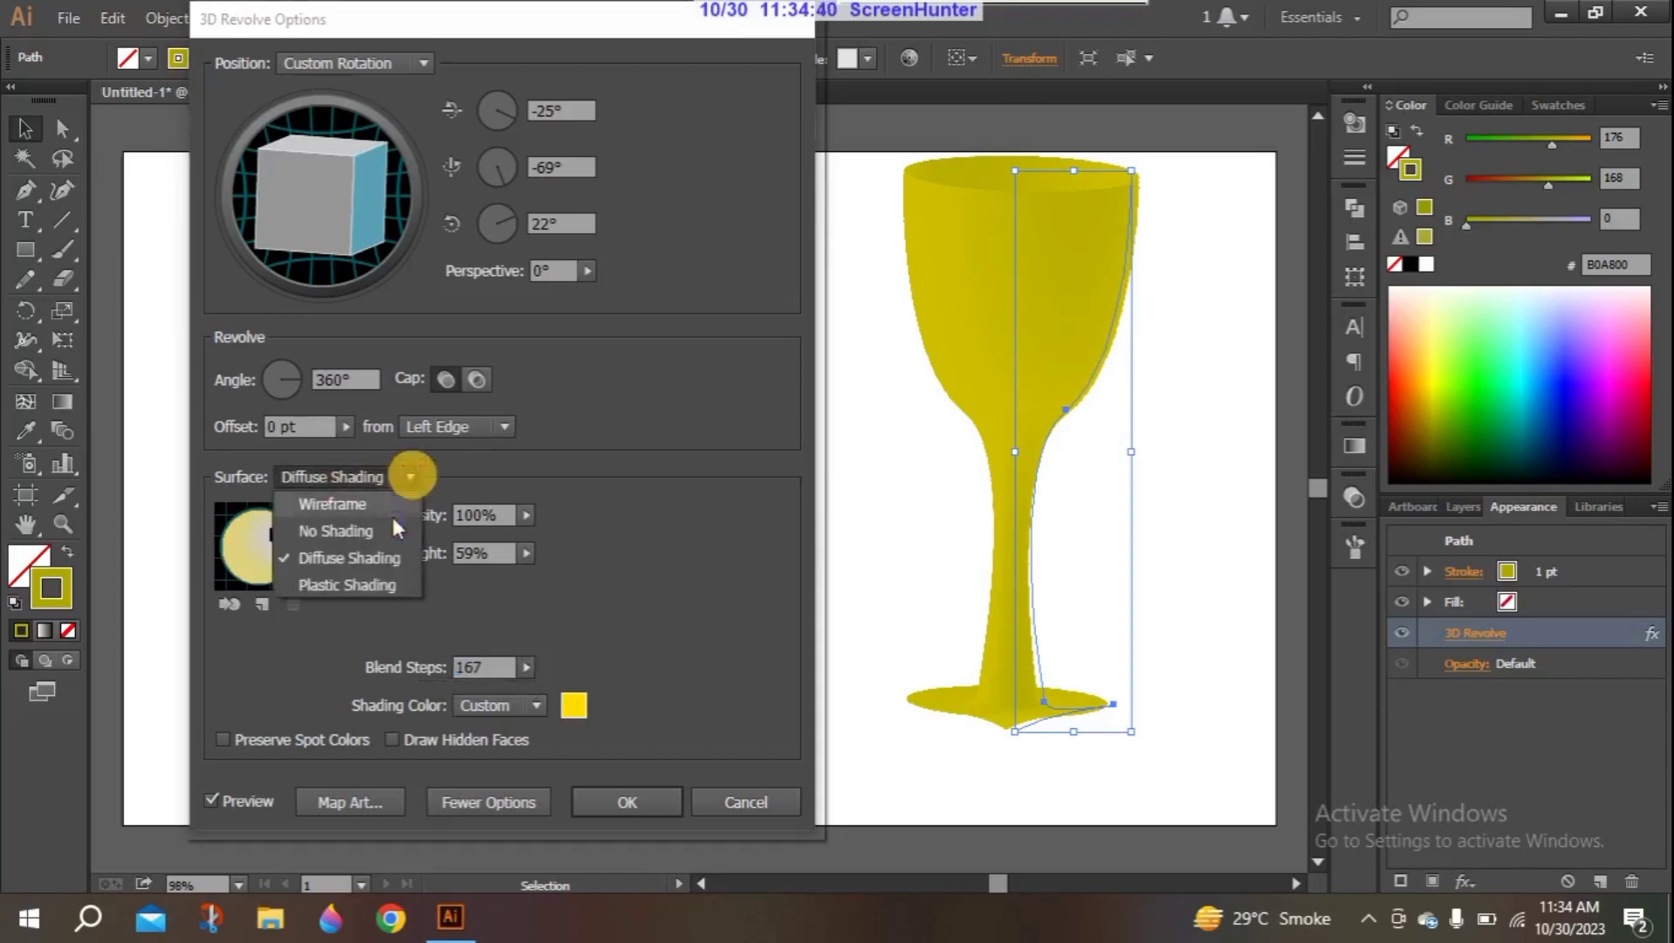
{"action": "left_click", "coordinate": [361, 569]}
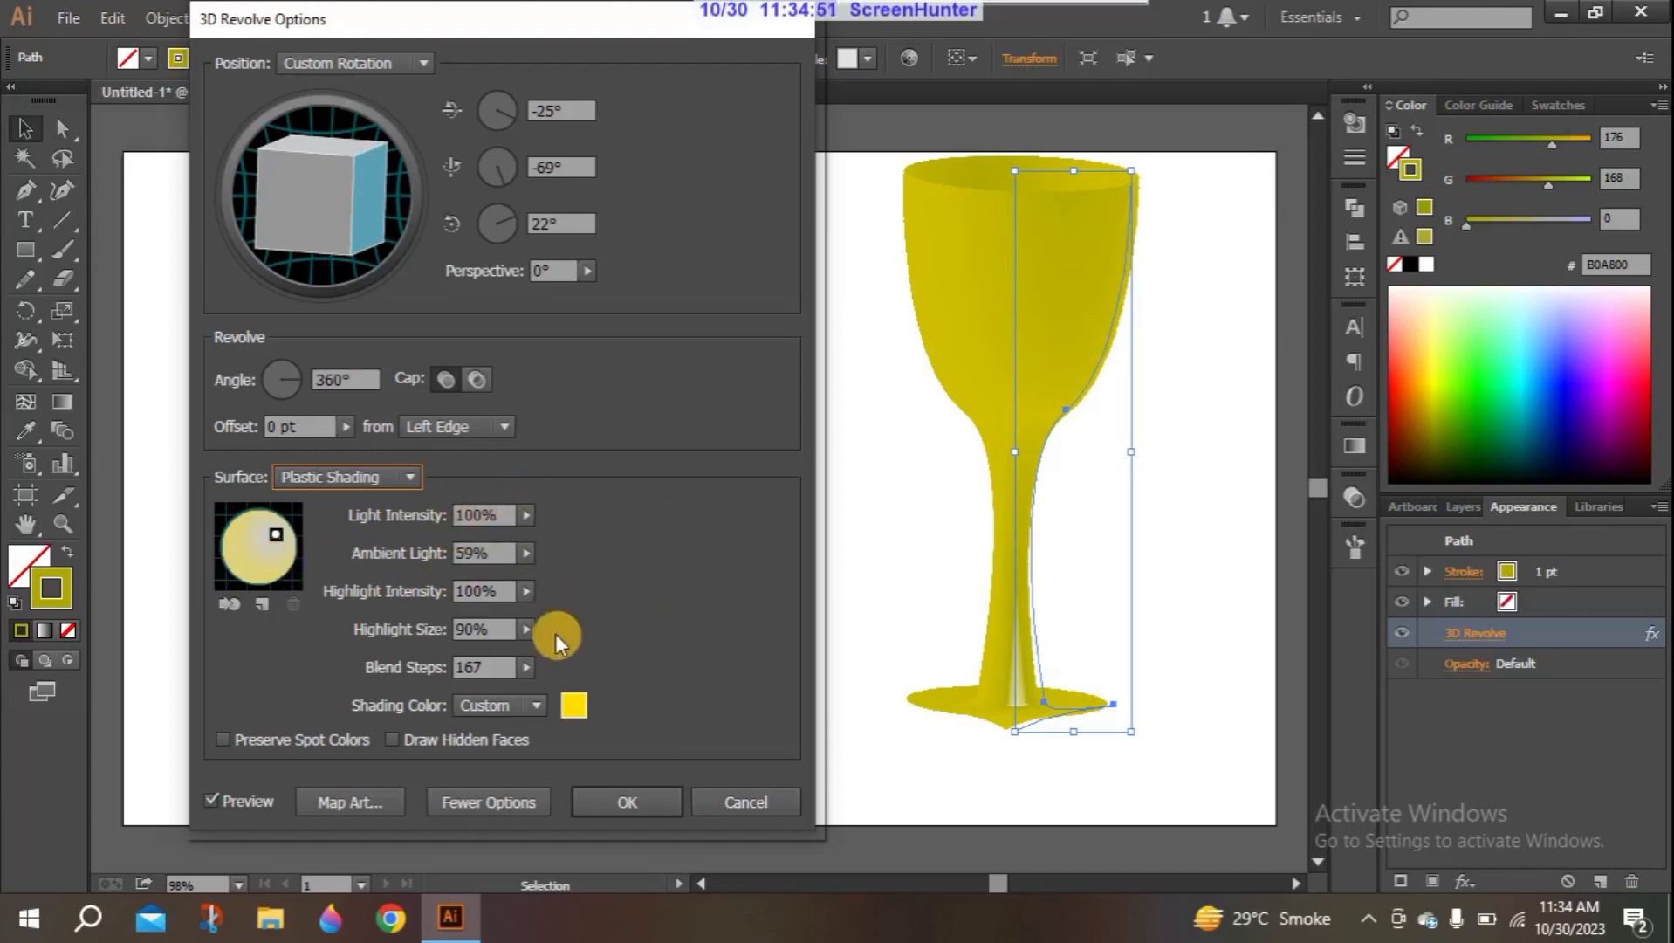
{"action": "left_click", "coordinate": [607, 797]}
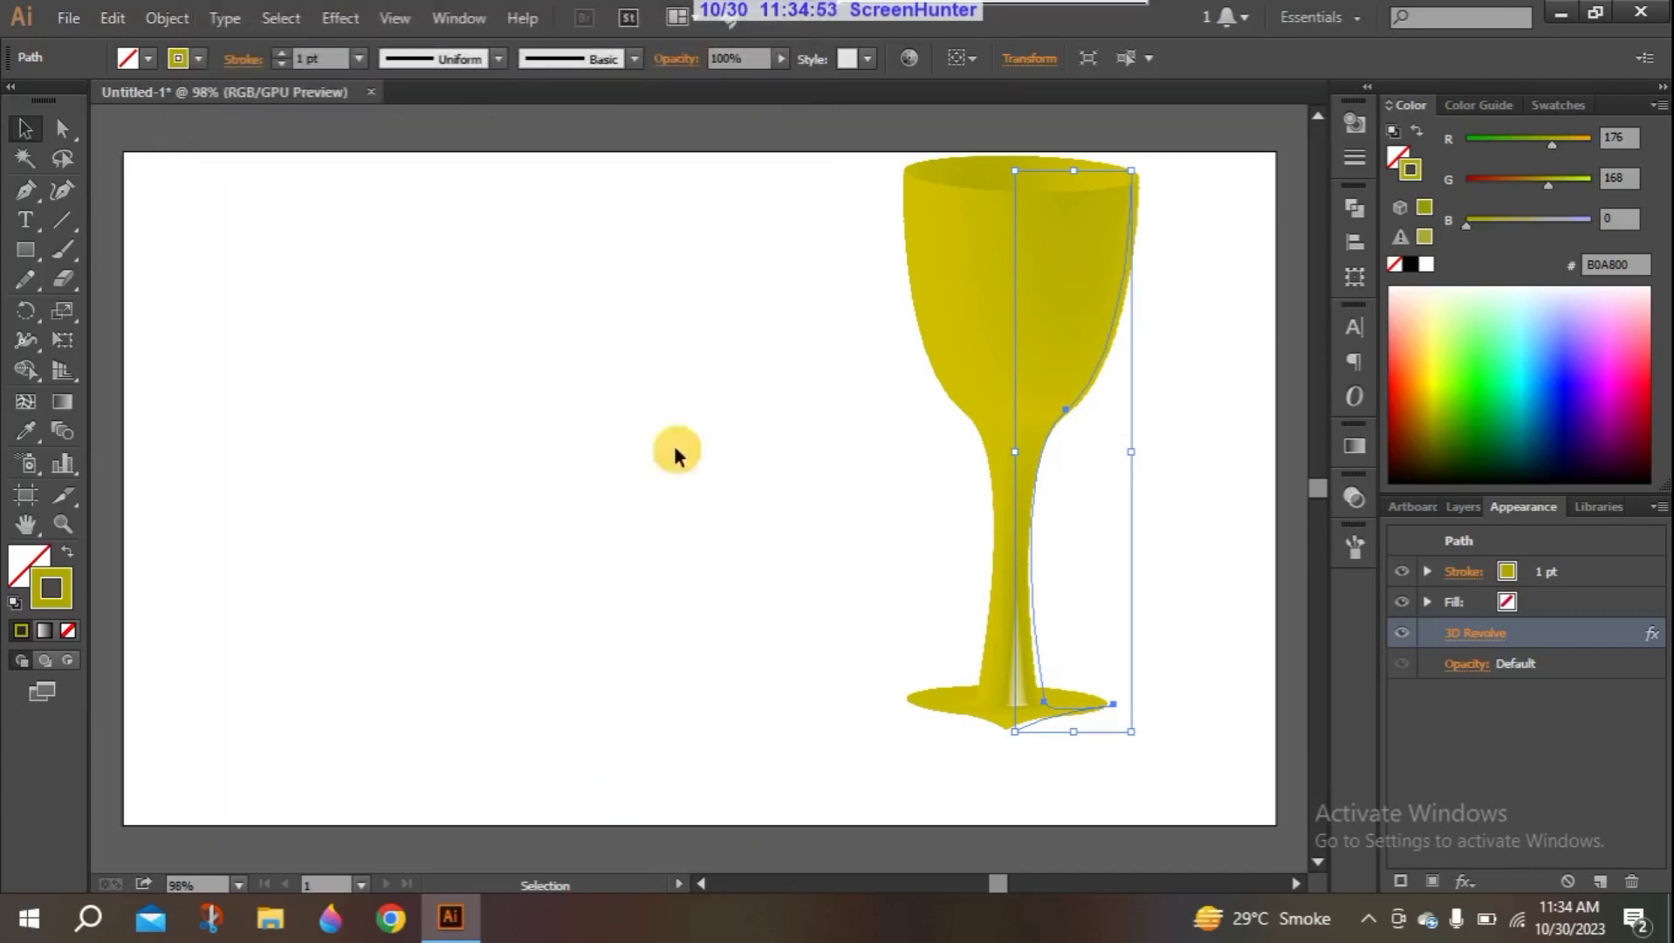
- Clear the selection on the artboard and reselect the whole revolved goblet
{"action": "left_click", "coordinate": [710, 373]}
{"action": "left_click", "coordinate": [962, 327]}
{"action": "left_click_drag", "start_coordinate": [789, 151], "coordinate": [1149, 728]}
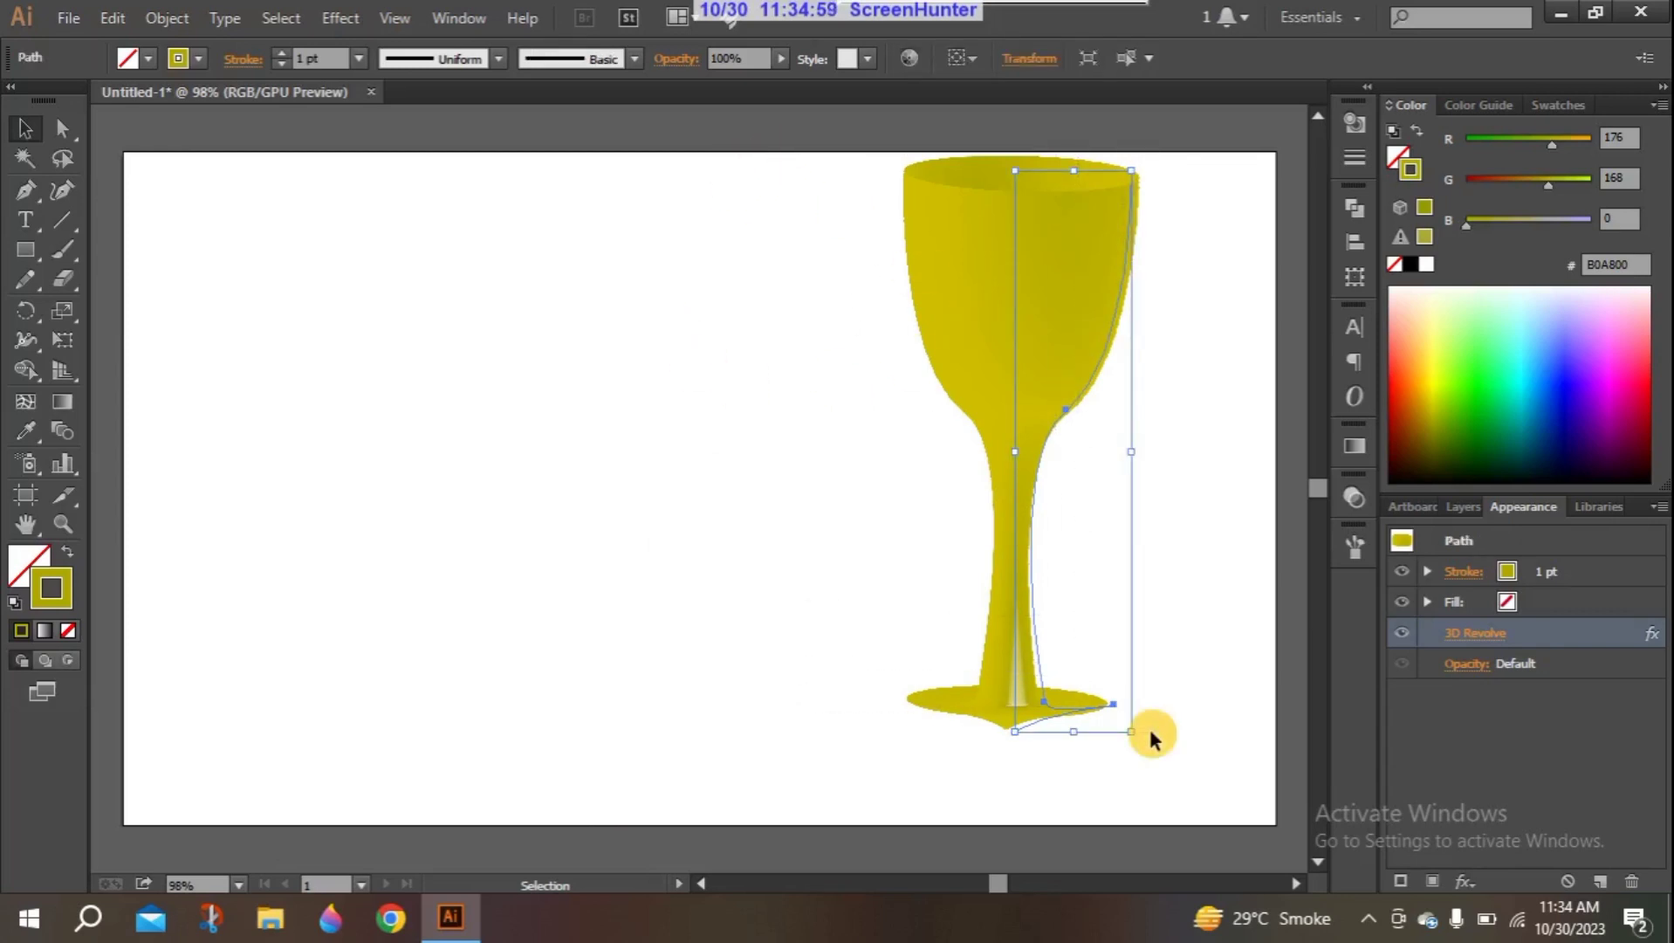
- Delete the revolved goblet from the artboard
{"action": "key", "text": "Delete"}
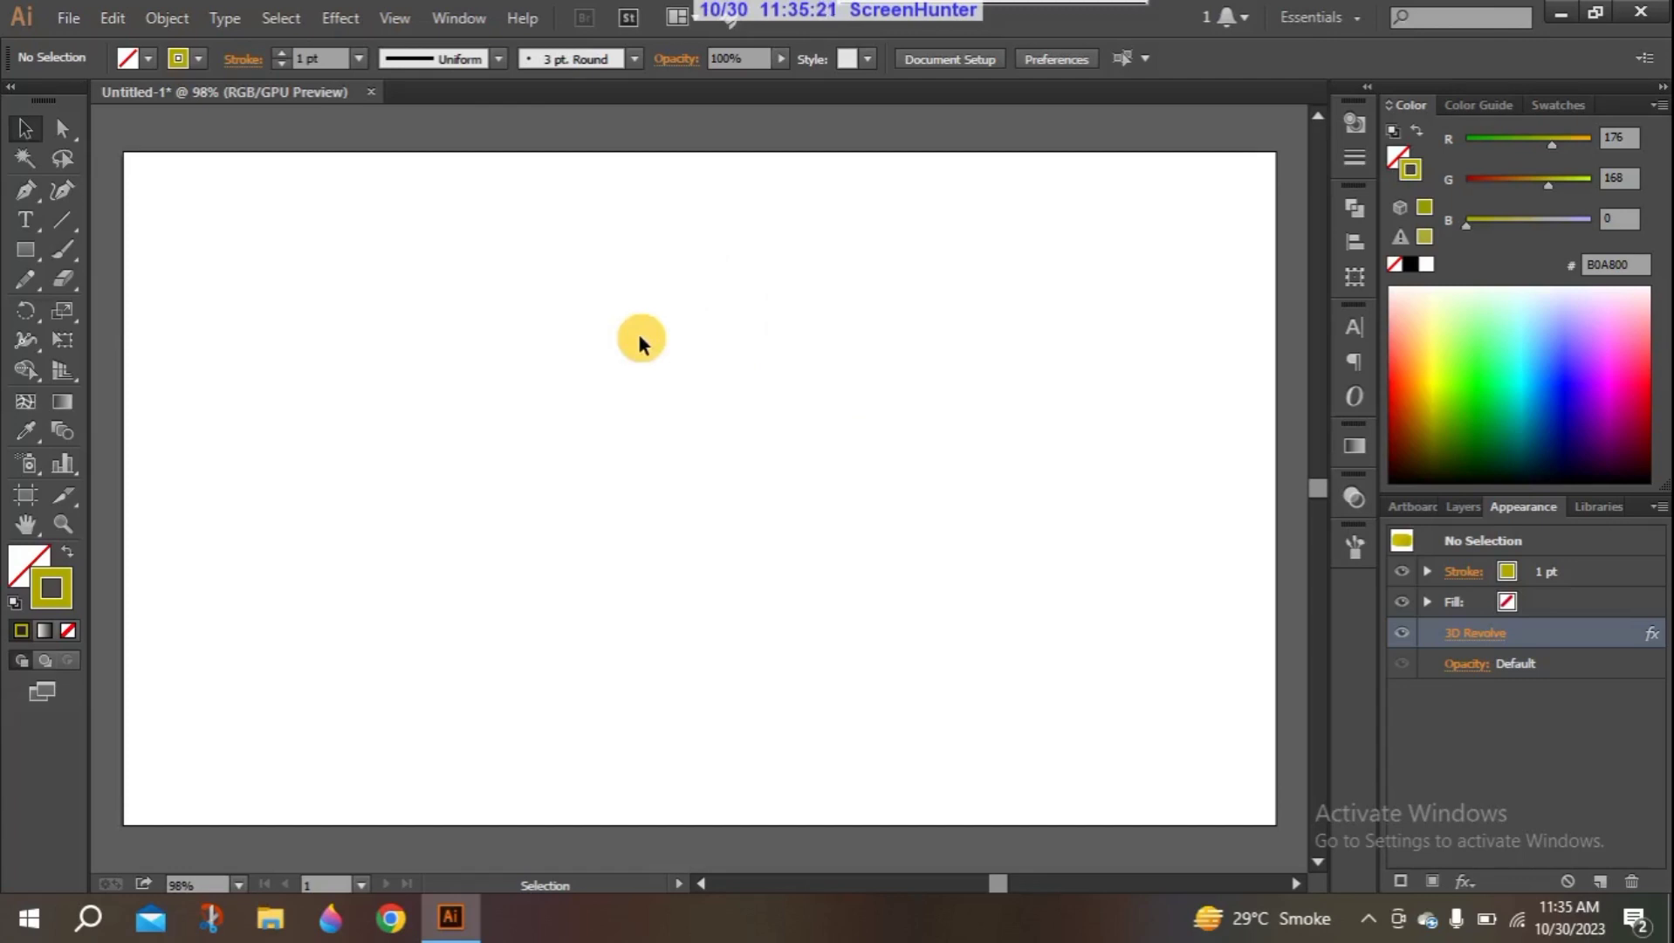
{"action": "left_click", "coordinate": [26, 199]}
{"action": "left_click_drag", "start_coordinate": [349, 384], "coordinate": [415, 284]}
{"action": "left_click_drag", "start_coordinate": [781, 365], "coordinate": [711, 393]}
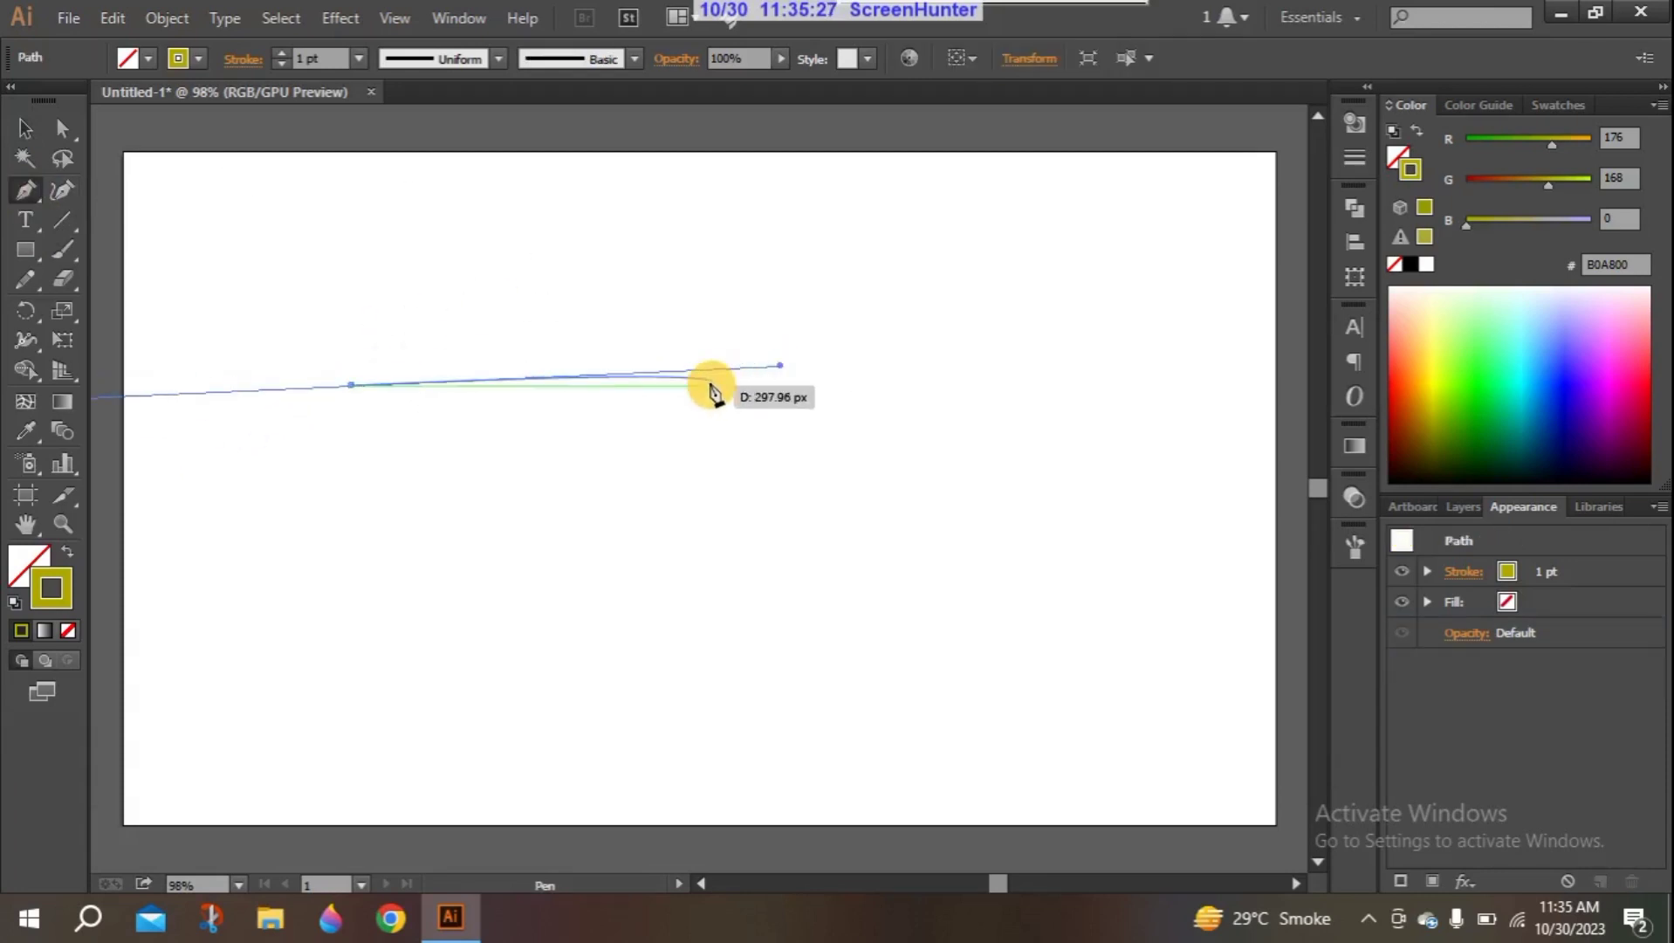
{"action": "key", "text": "ctrl+z"}
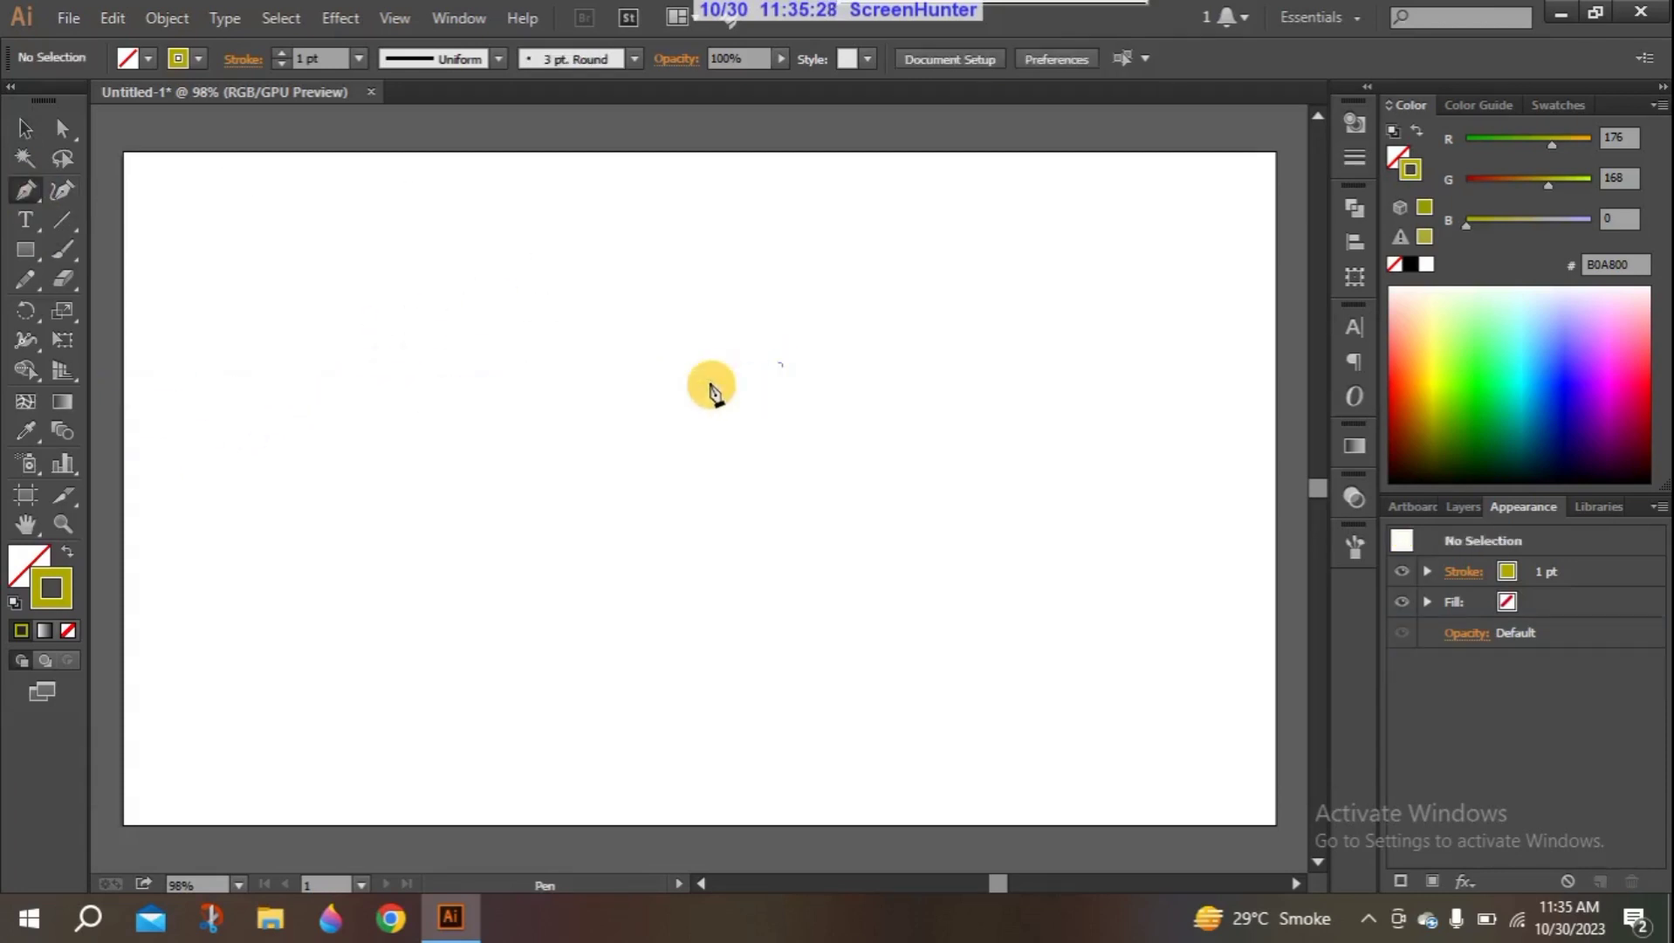
- Draw an open S-shaped curve with three anchor points across the artboard using the Pen tool and select it
{"action": "left_click", "coordinate": [404, 452]}
{"action": "left_click_drag", "start_coordinate": [747, 436], "coordinate": [803, 612]}
{"action": "left_click", "coordinate": [1039, 304]}
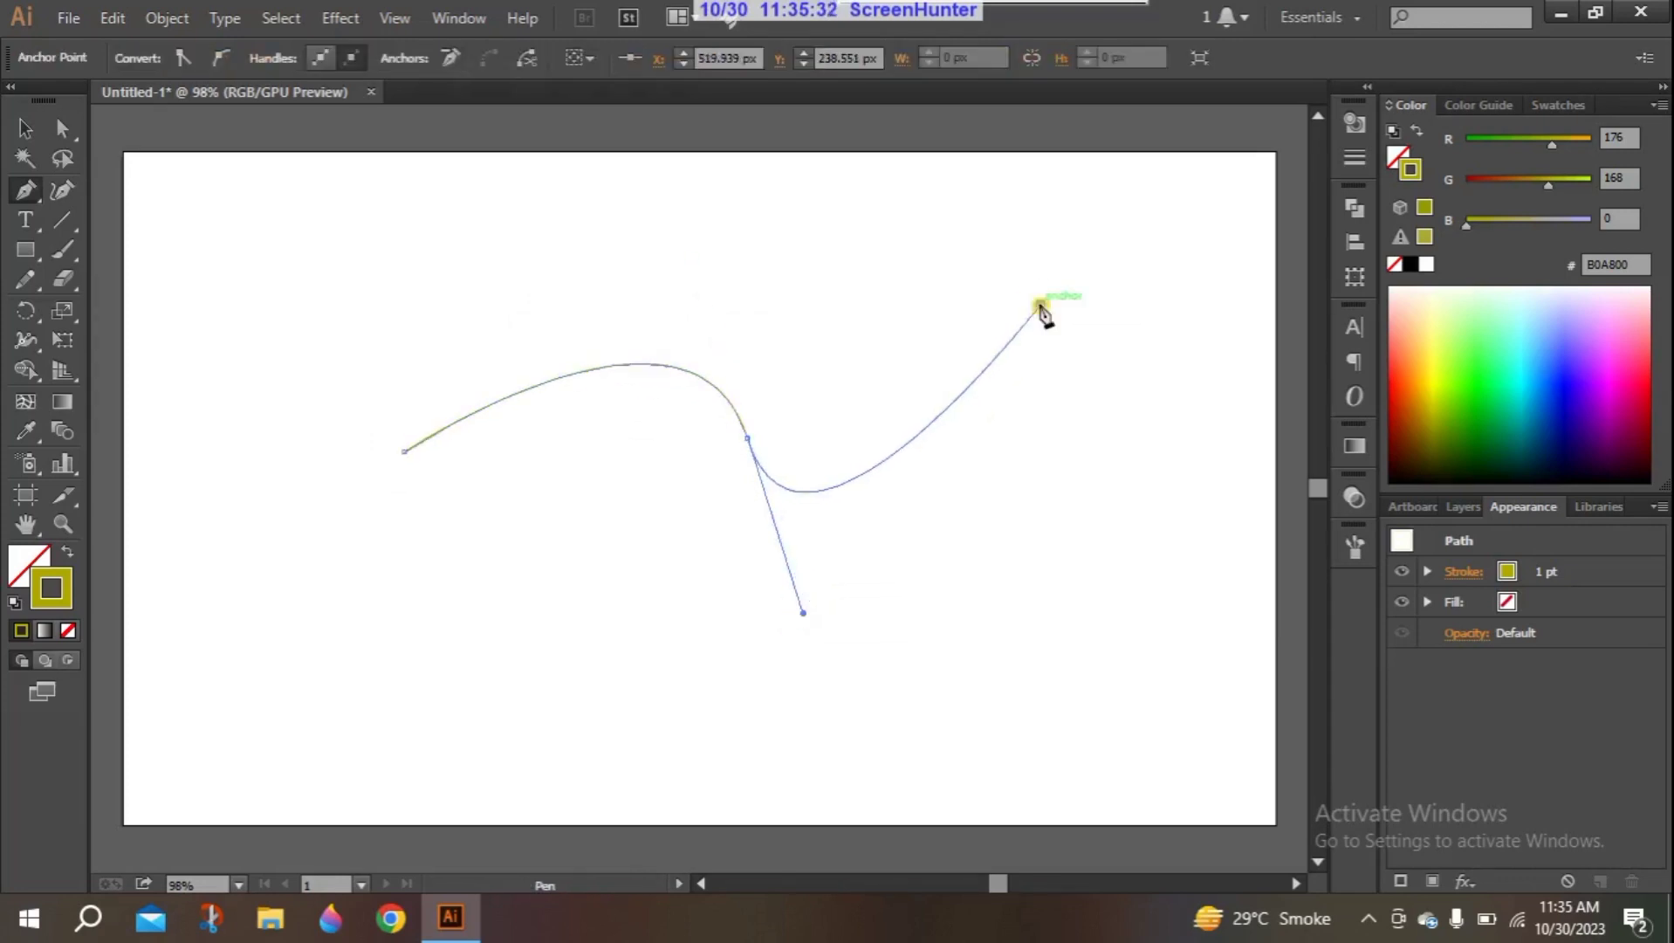
{"action": "left_click", "coordinate": [638, 301]}
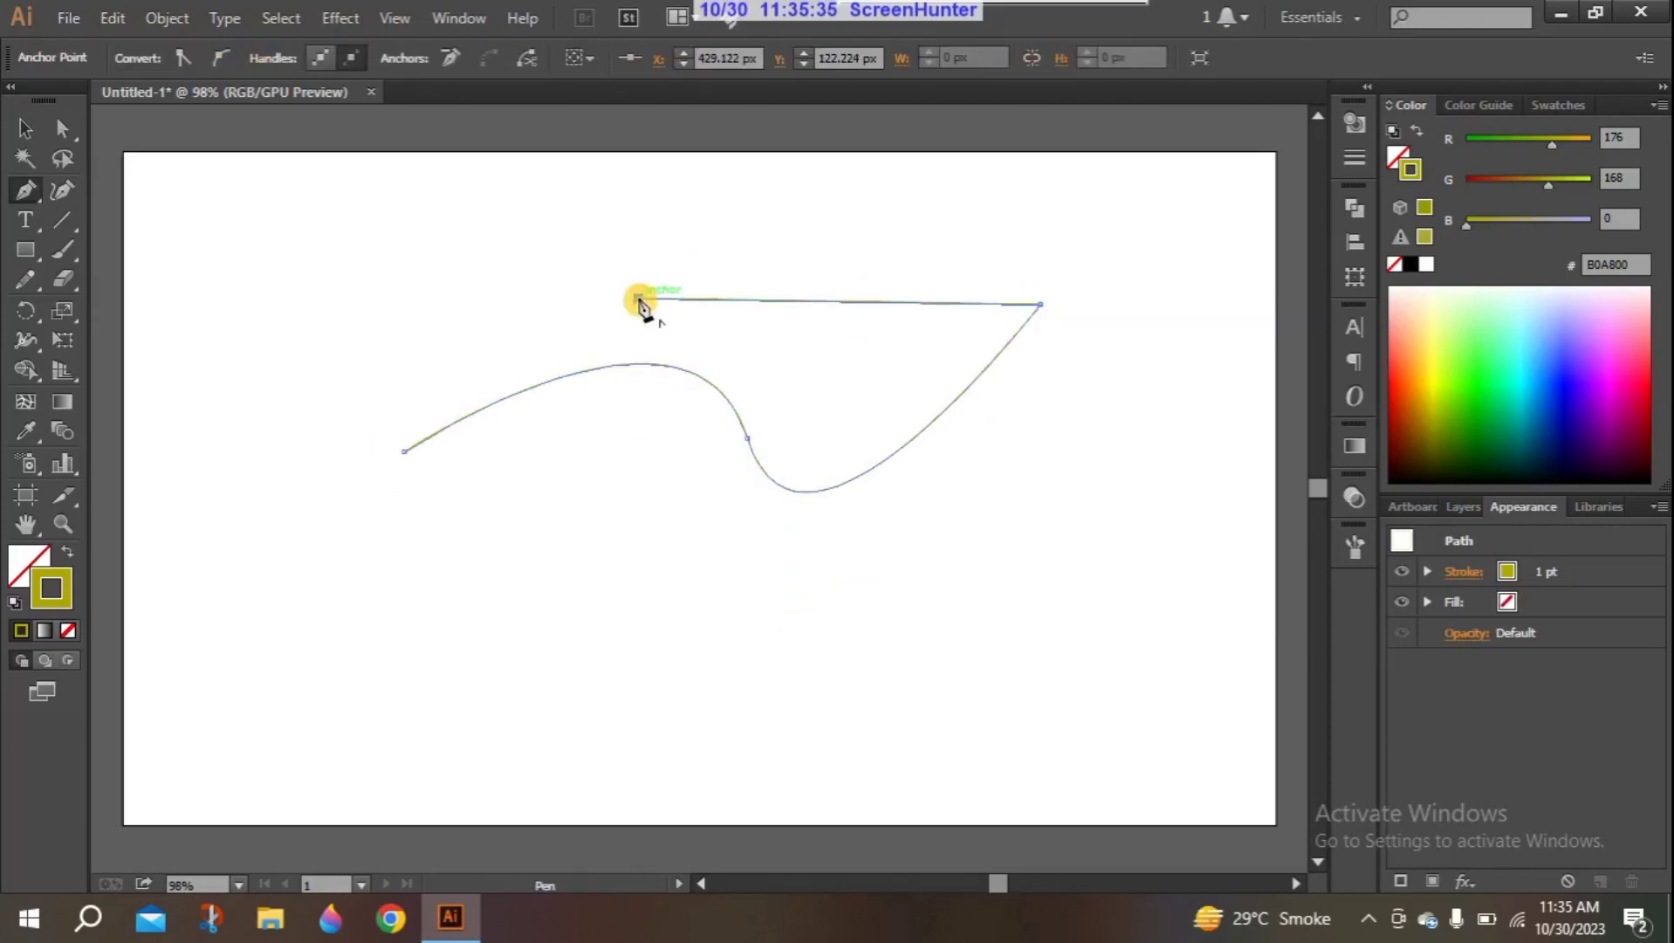
{"action": "key", "text": "Escape"}
{"action": "left_click", "coordinate": [25, 128]}
{"action": "left_click", "coordinate": [580, 374]}
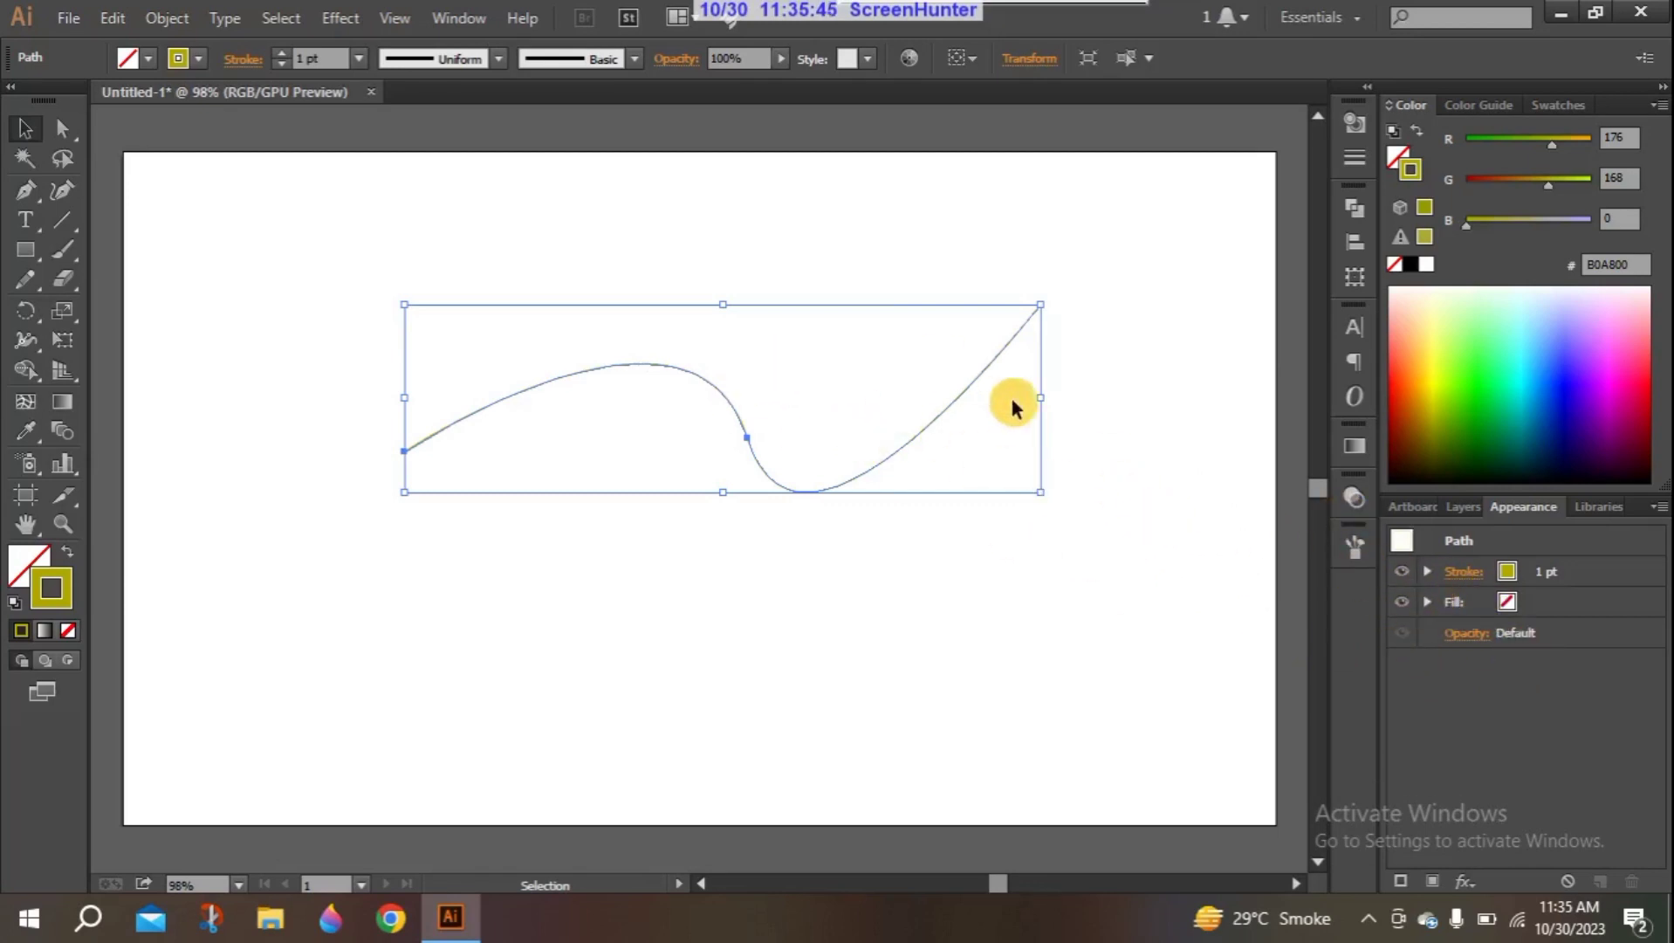
- Apply the 3D Revolve effect to the curve at 360° from the left edge with Plastic Shading, and shift the resulting bowl sideways
{"action": "left_click", "coordinate": [342, 19]}
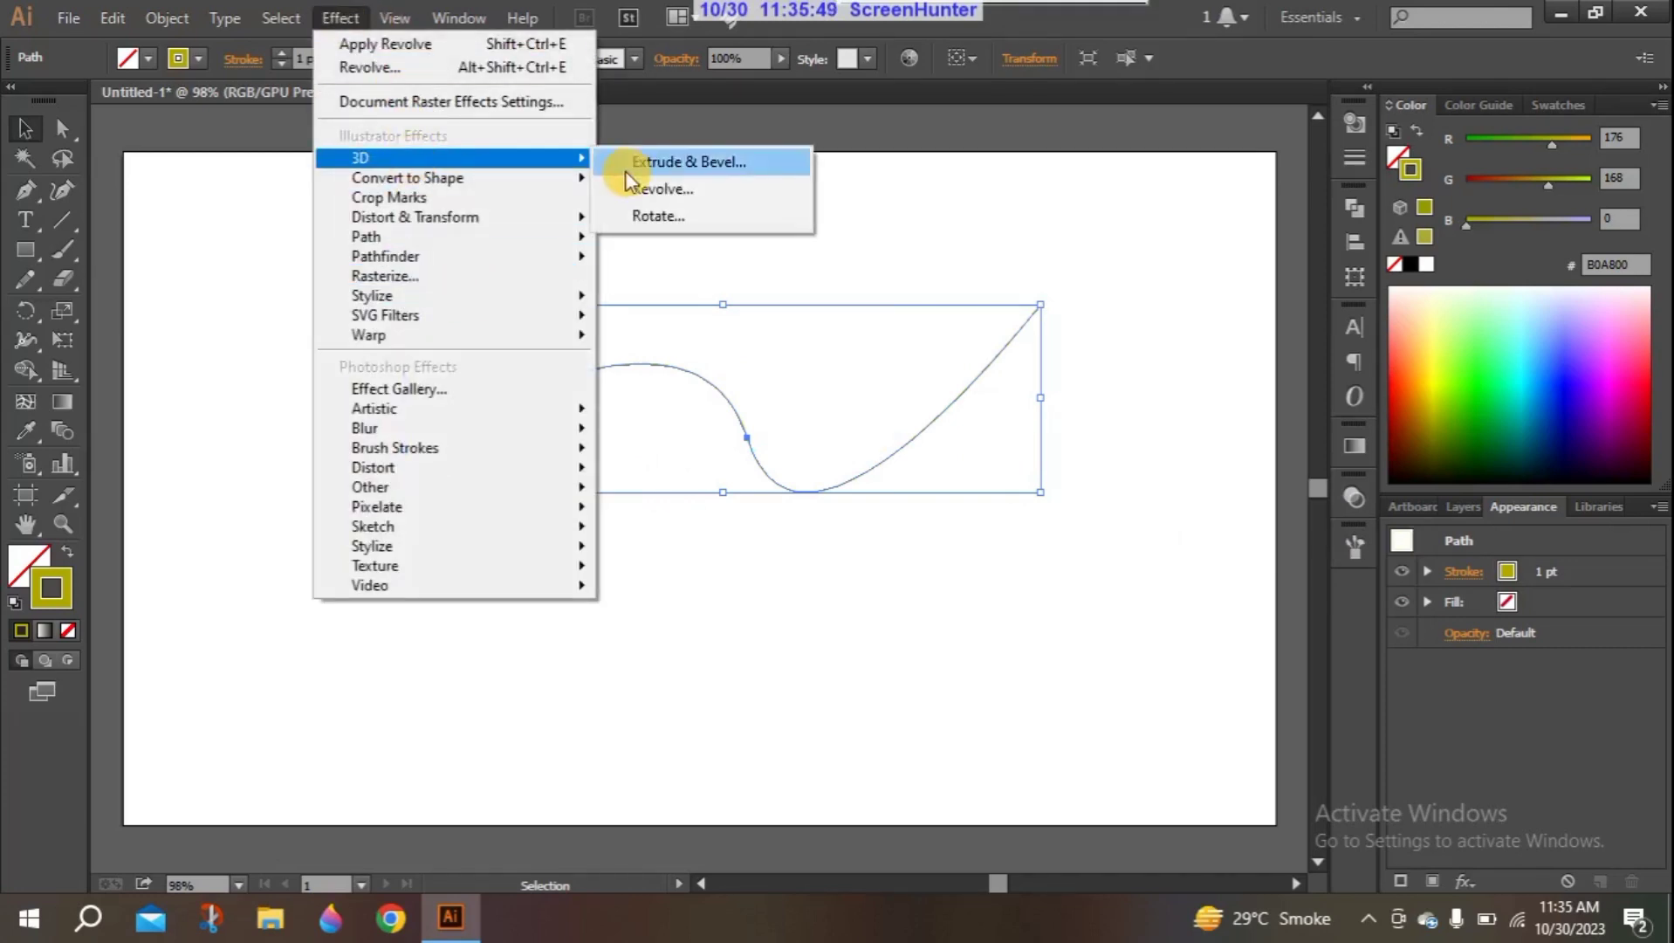
{"action": "left_click", "coordinate": [646, 189]}
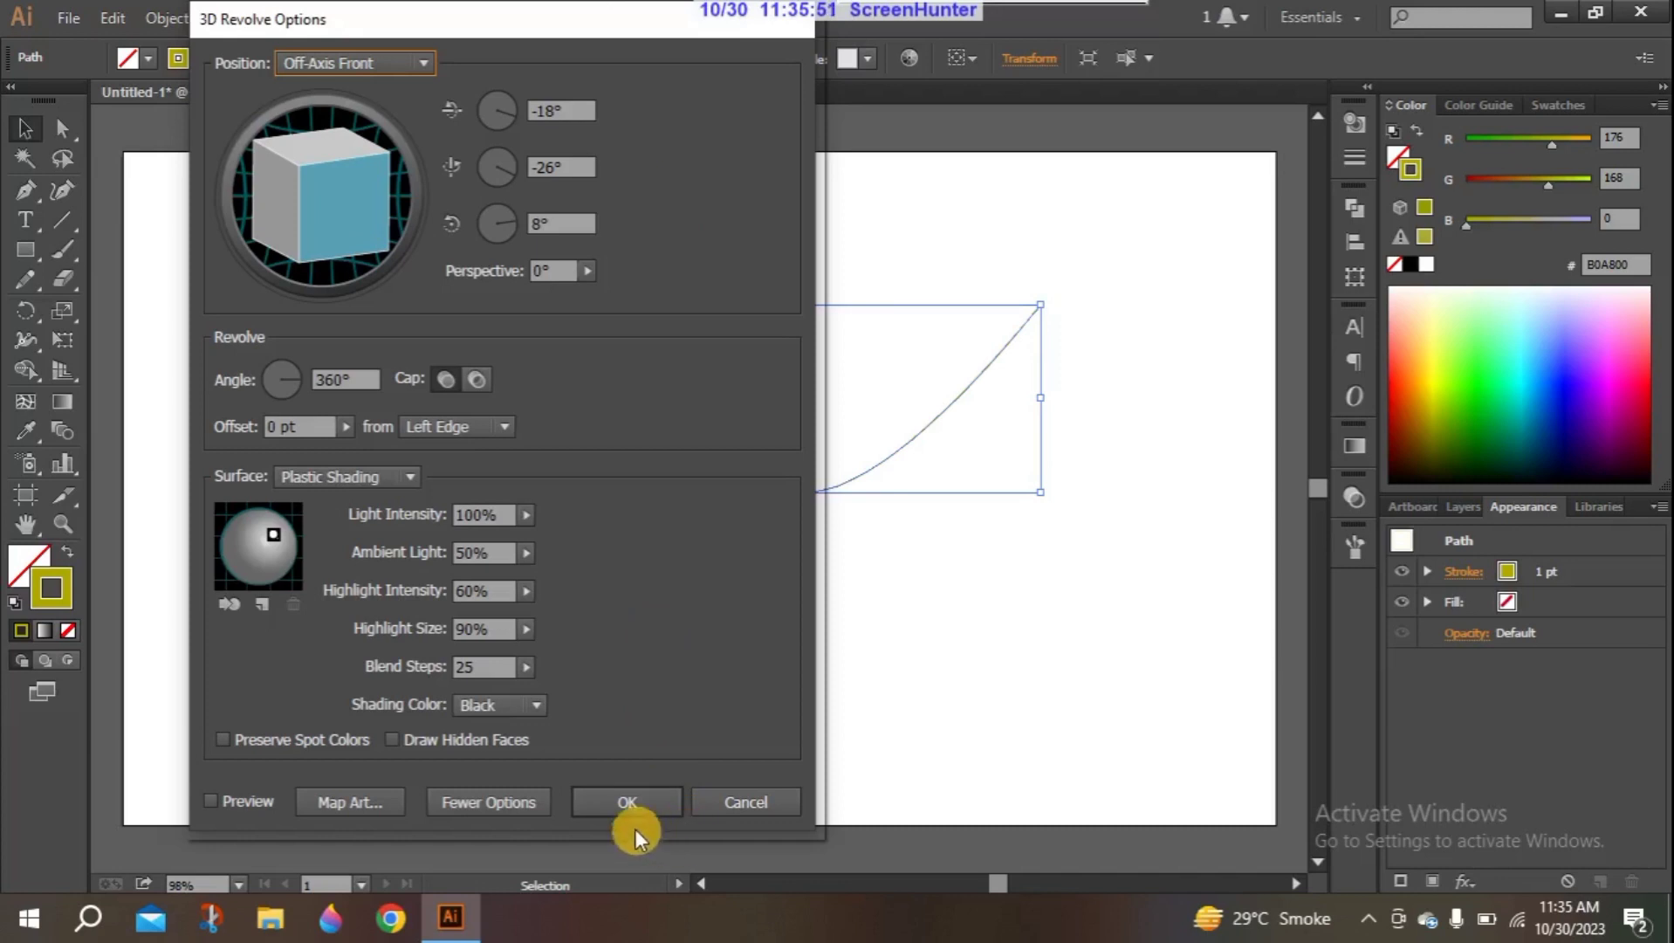
{"action": "left_click", "coordinate": [624, 798]}
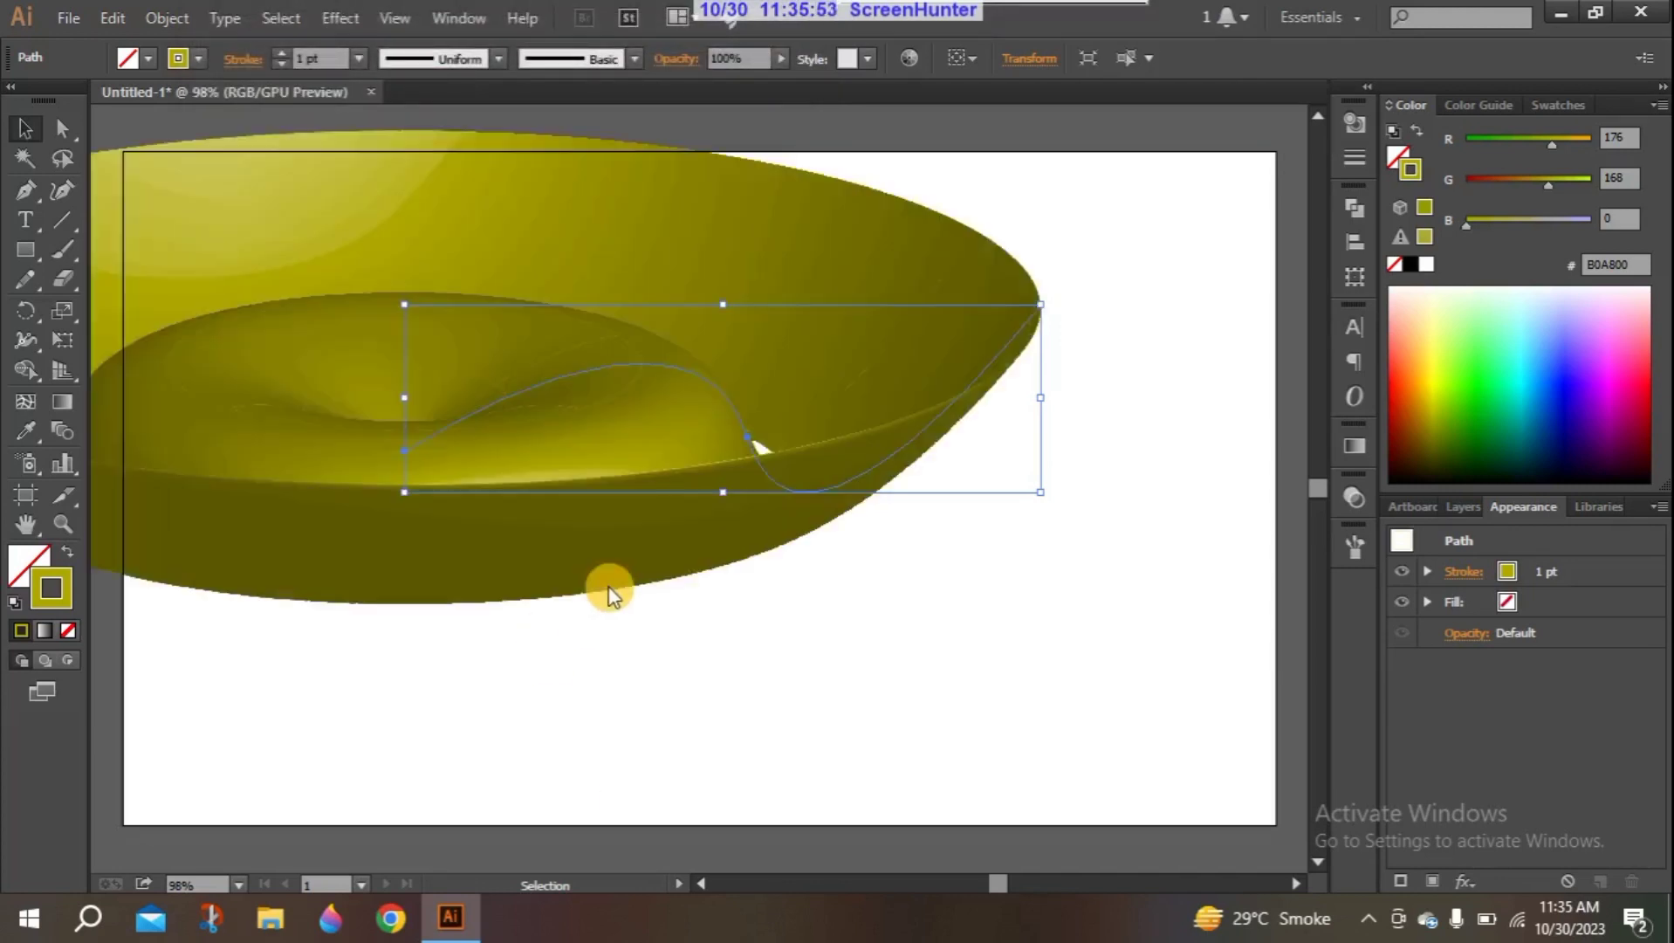
{"action": "left_click", "coordinate": [287, 654]}
{"action": "left_click_drag", "start_coordinate": [353, 394], "coordinate": [414, 400]}
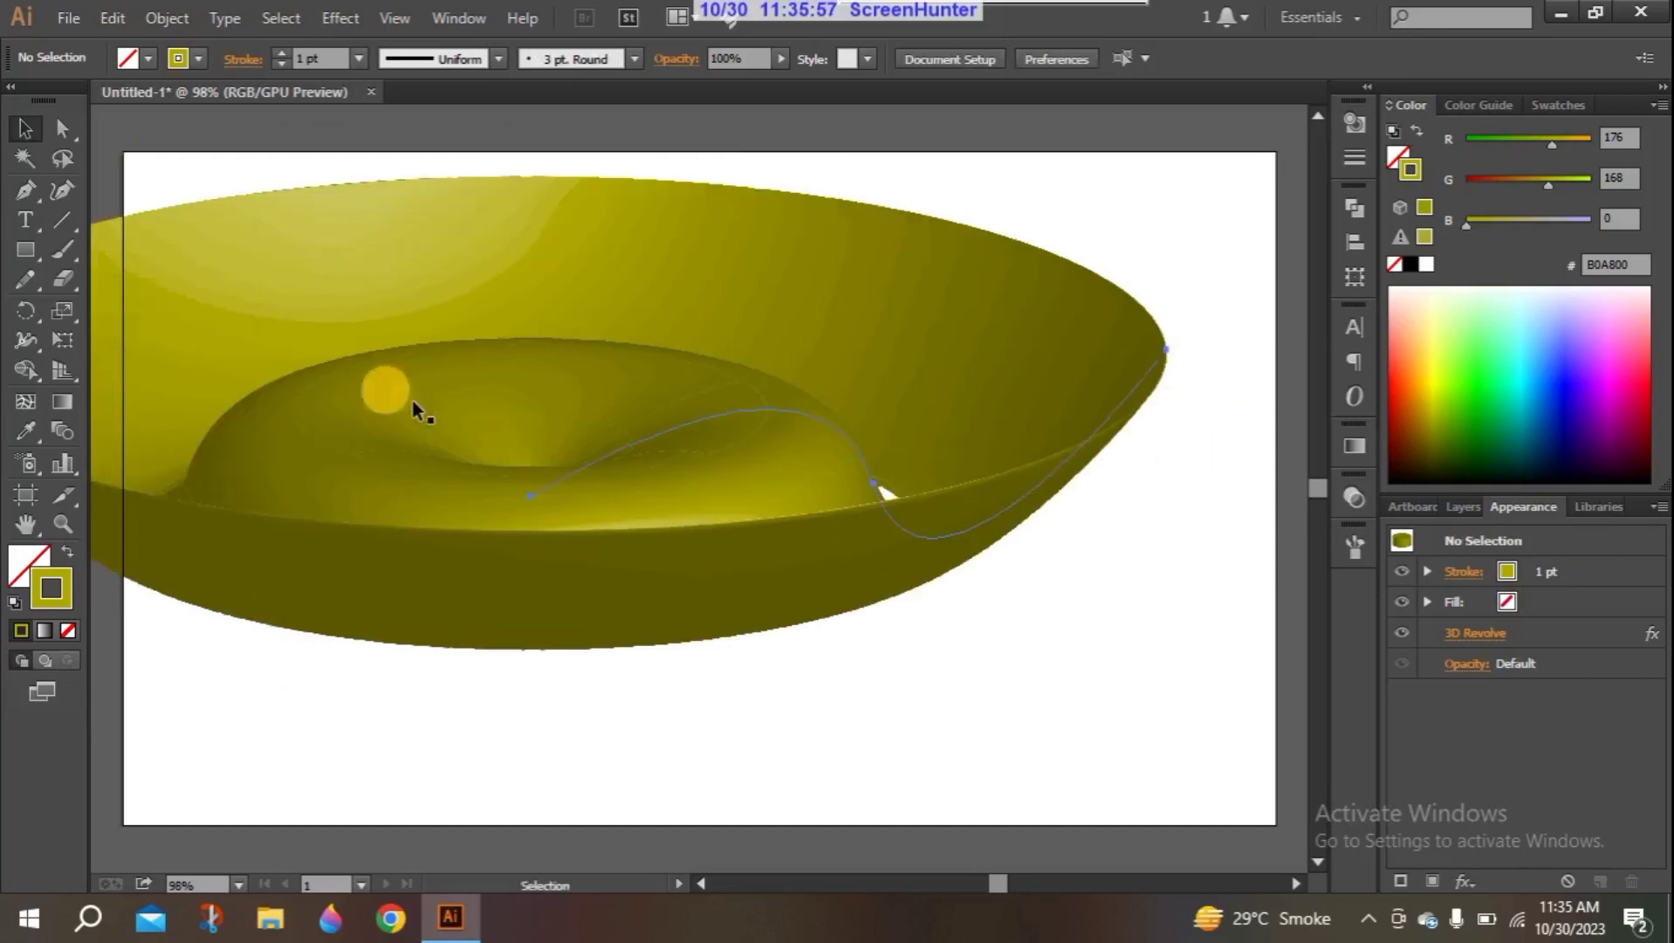
- Review where the bowl's applied Revolve effect is listed in its appearance and inspect the effect's options without changing them
{"action": "left_click", "coordinate": [1466, 507]}
{"action": "left_click", "coordinate": [1522, 505]}
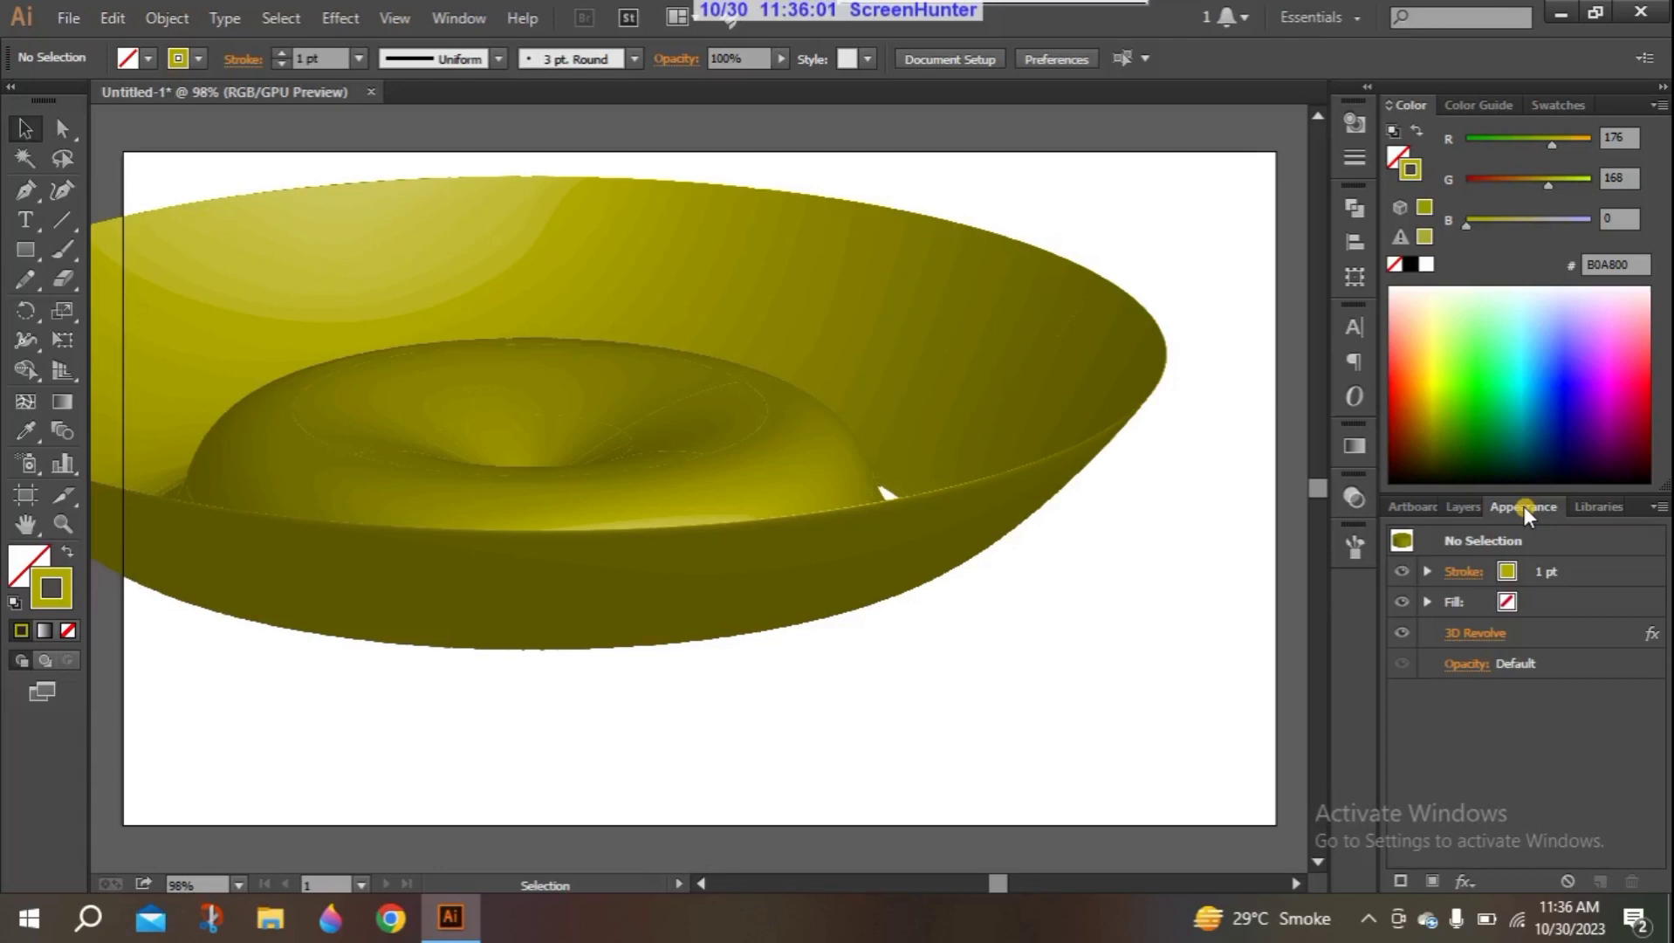
{"action": "left_click", "coordinate": [452, 17]}
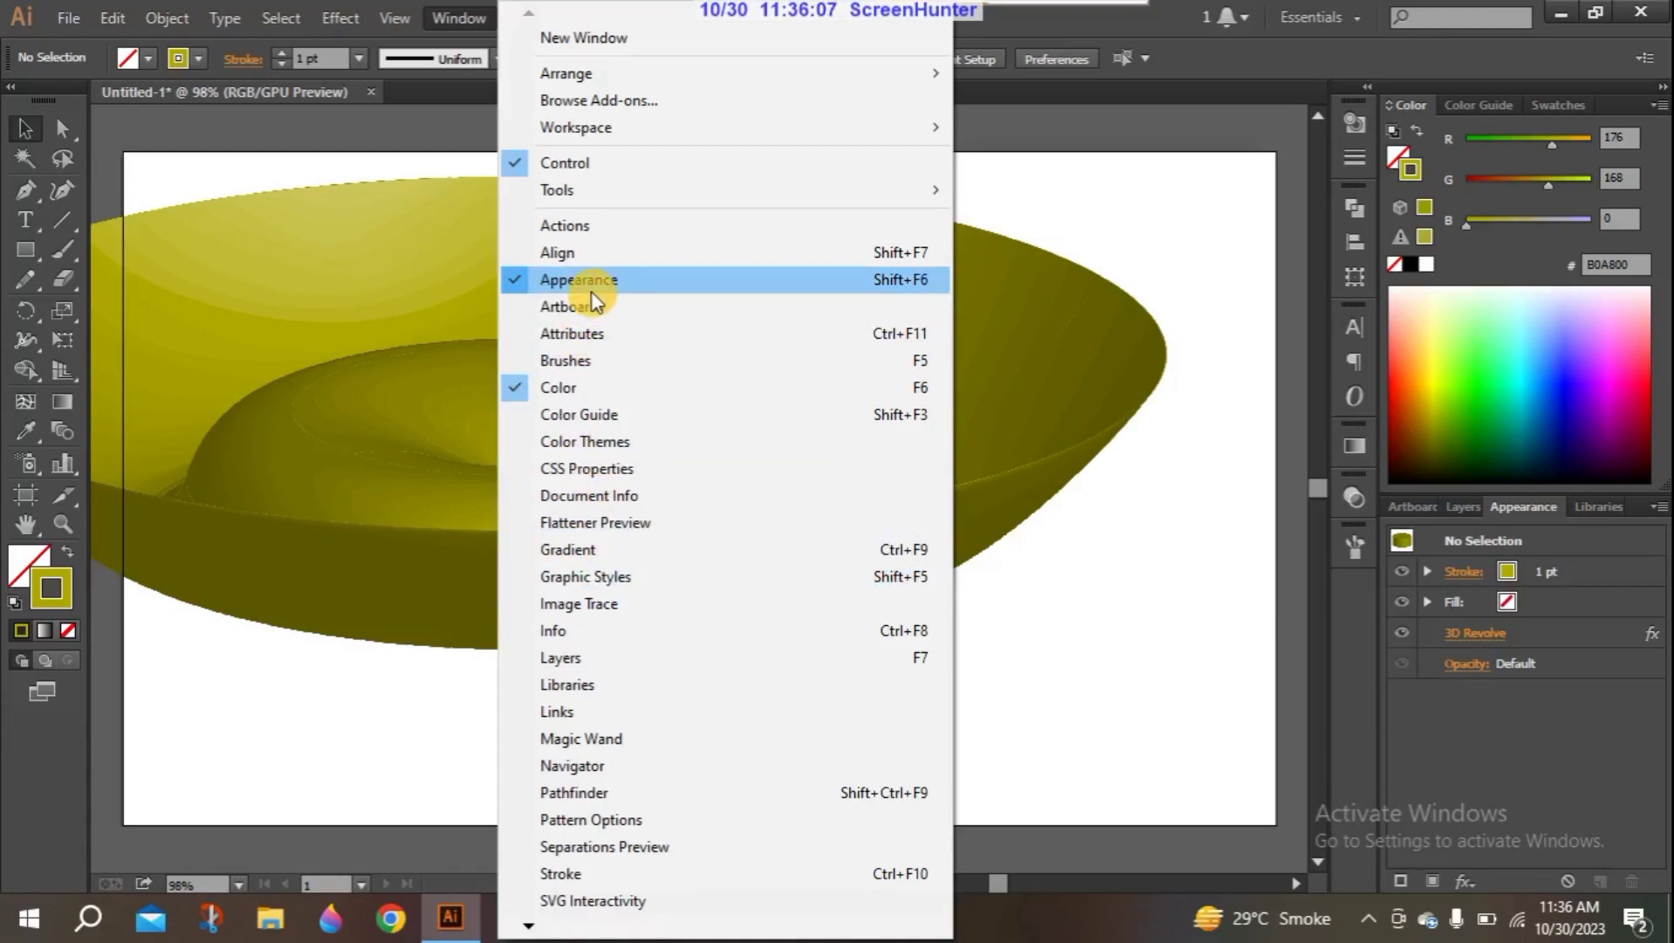
{"action": "left_click", "coordinate": [1149, 549]}
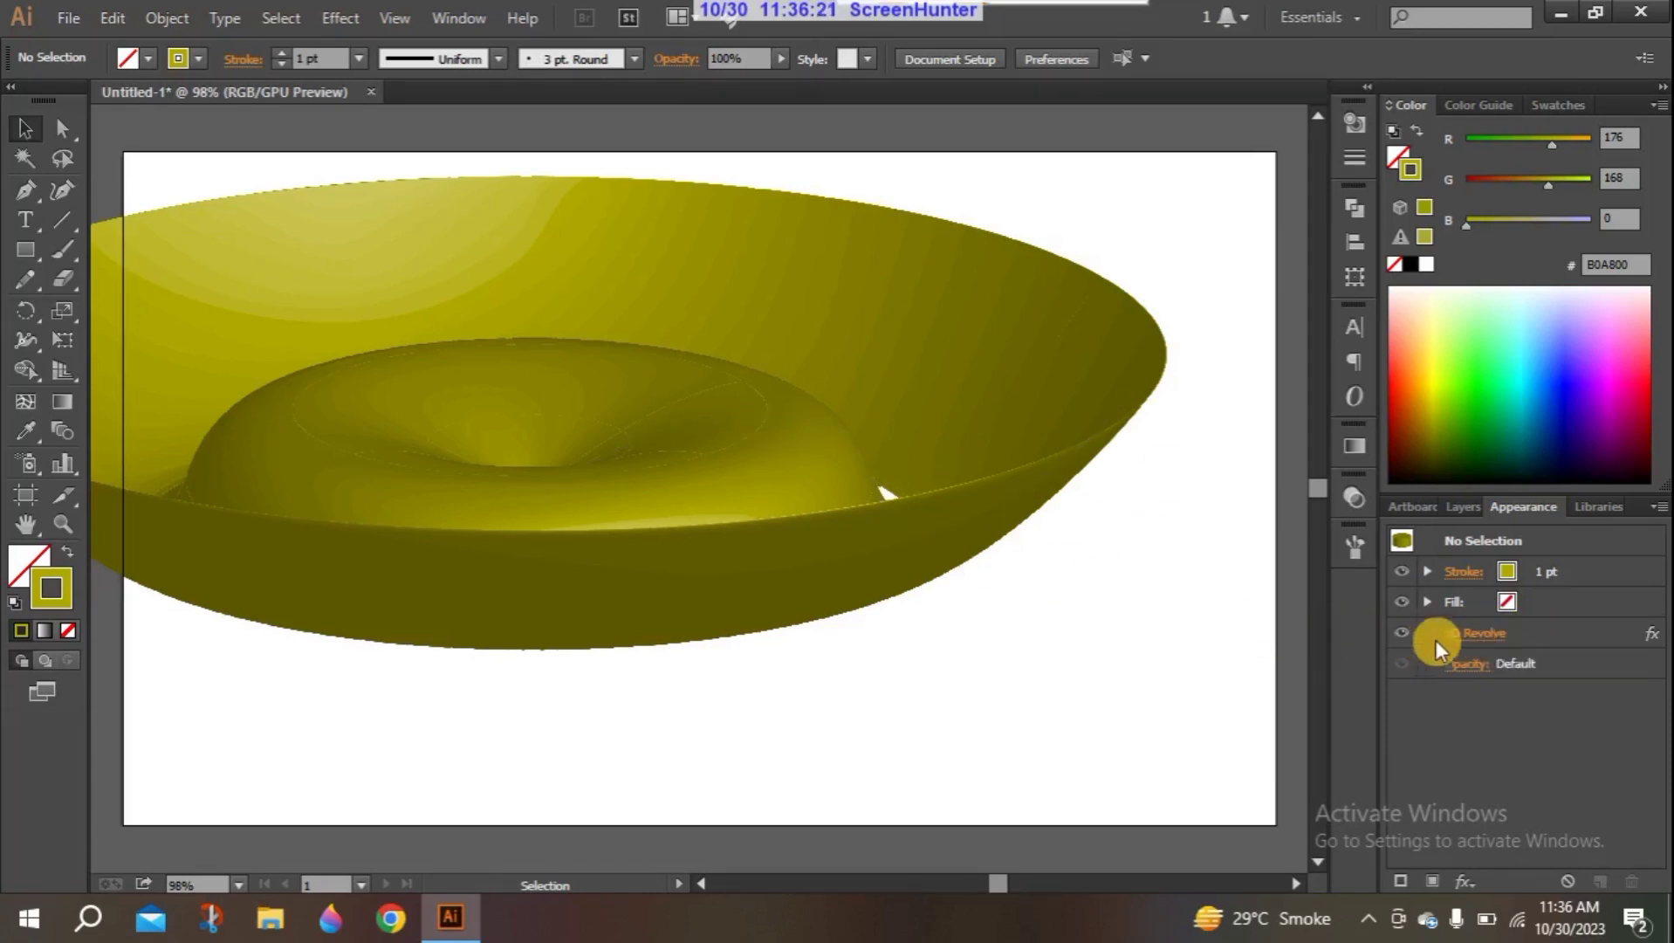
{"action": "left_click", "coordinate": [1469, 635]}
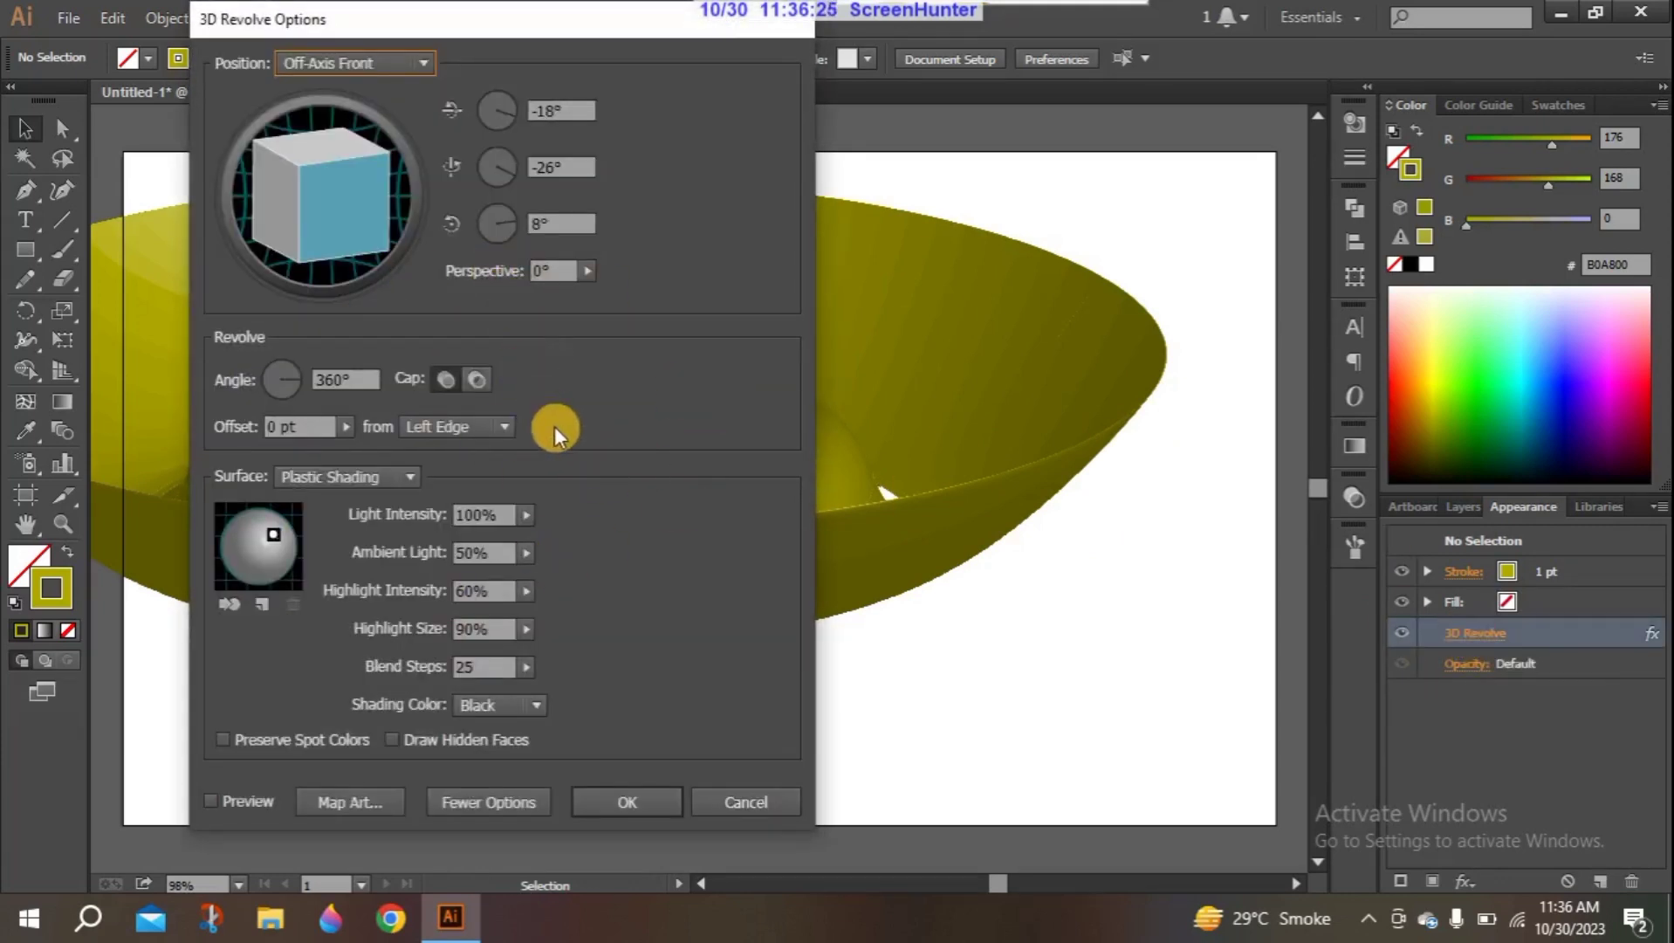
{"action": "left_click", "coordinate": [740, 796]}
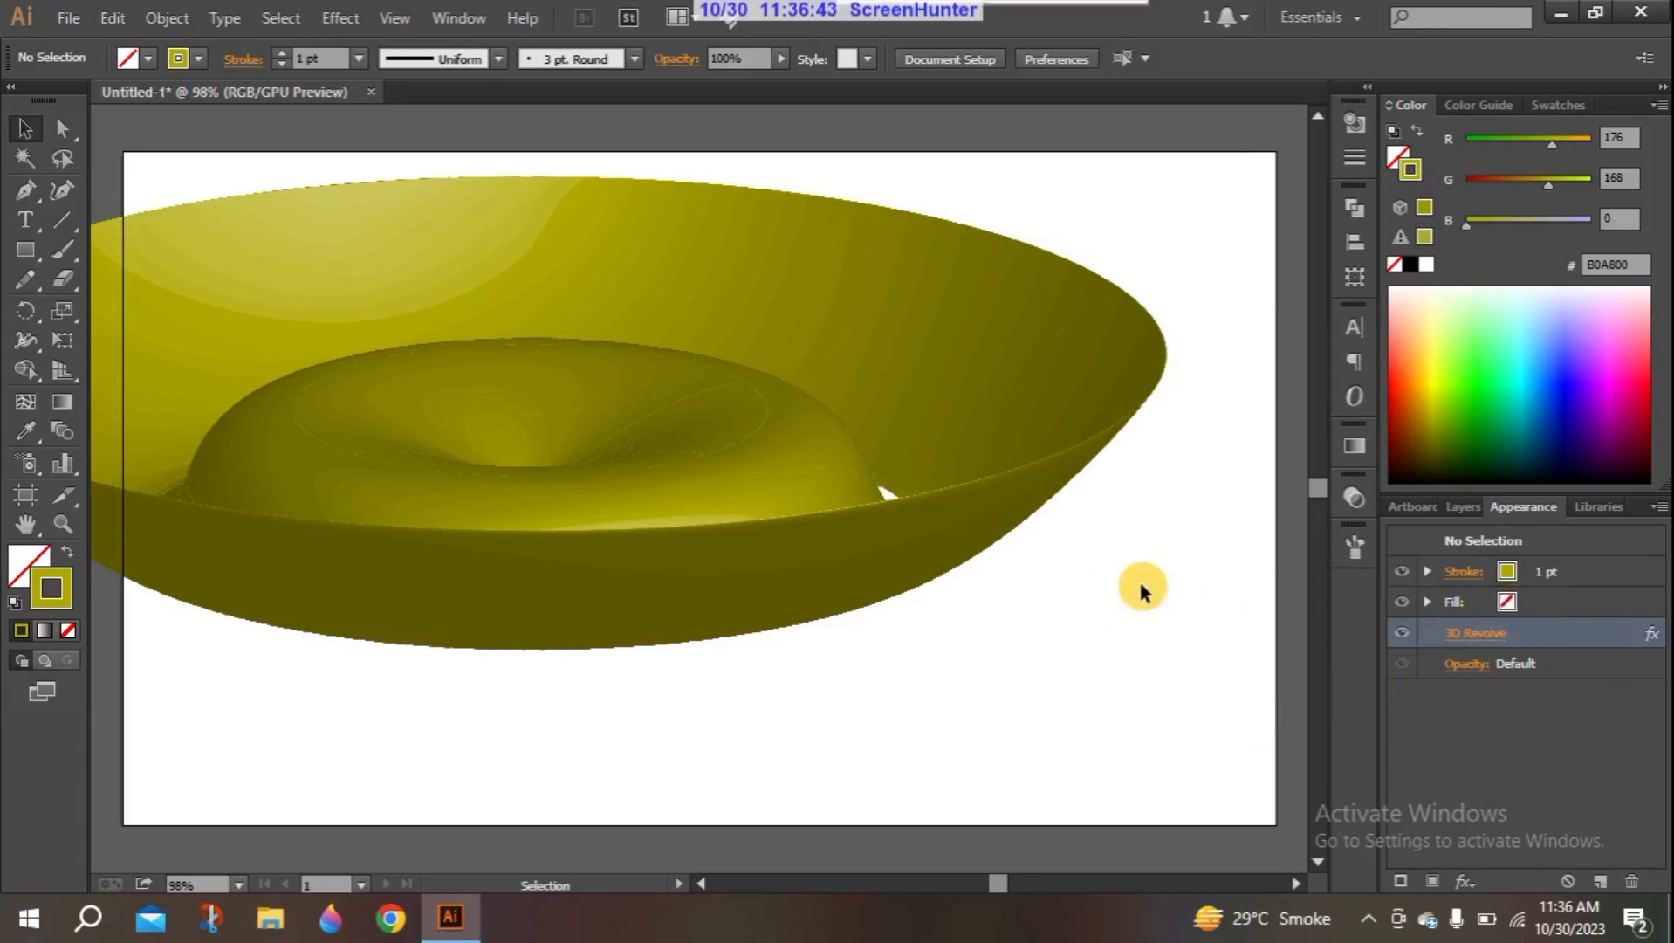
- Select and delete the revolved bowl
{"action": "left_click", "coordinate": [725, 512]}
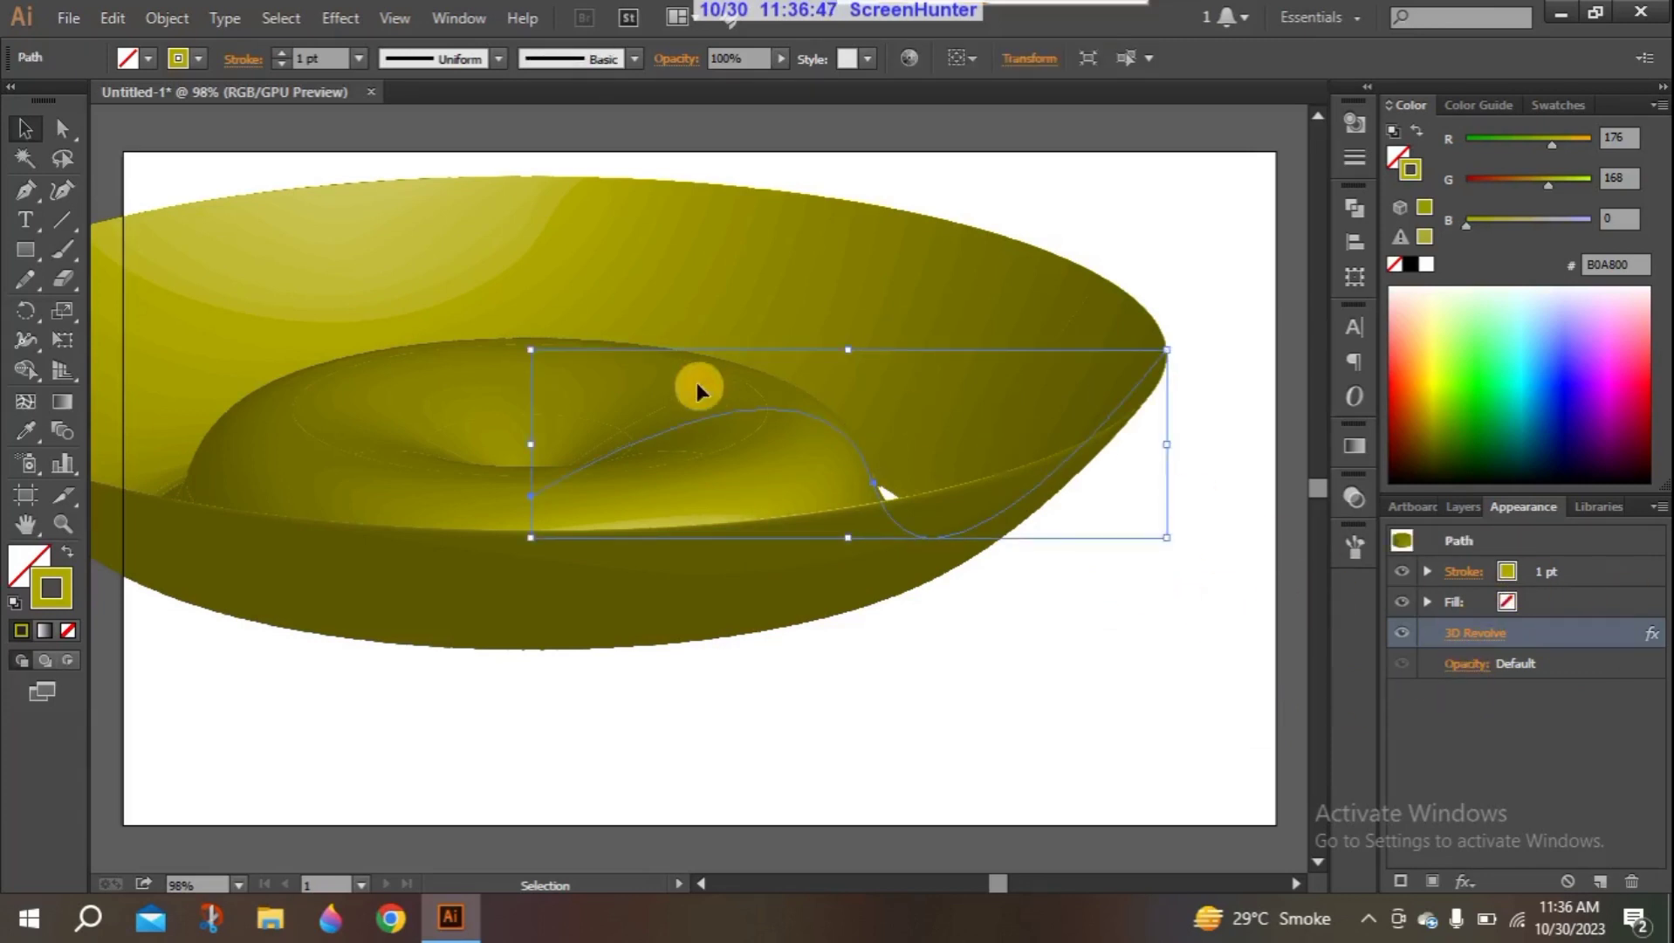
{"action": "key", "text": "Delete"}
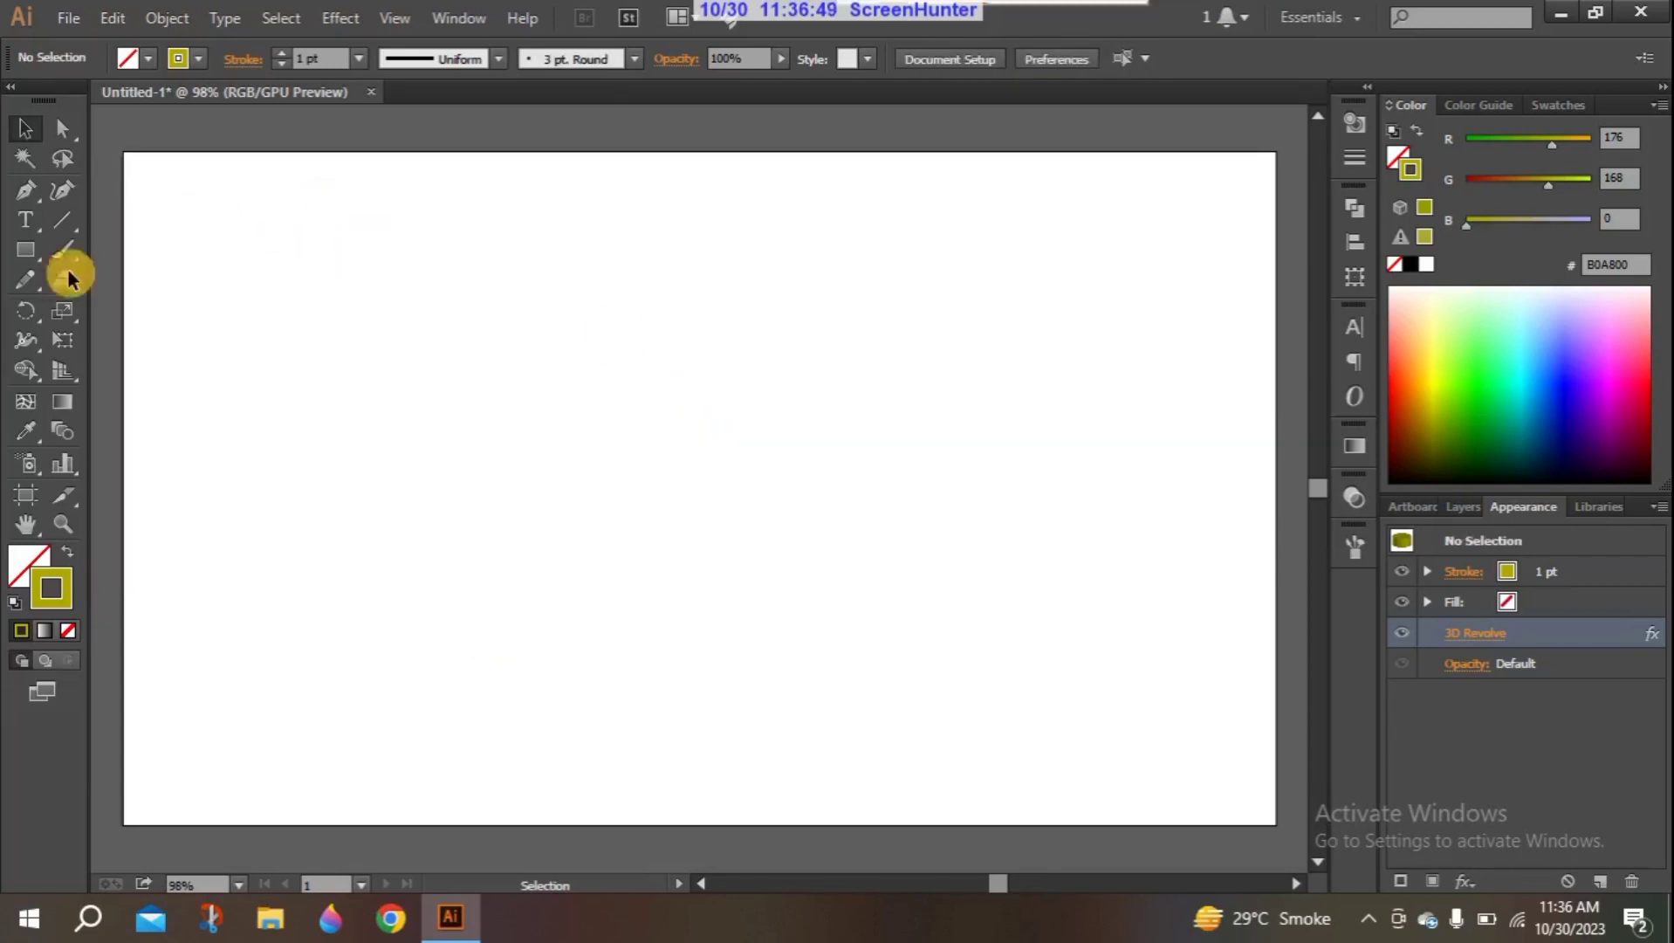
{"action": "left_click", "coordinate": [324, 19]}
{"action": "mouse_move", "coordinate": [404, 157]}
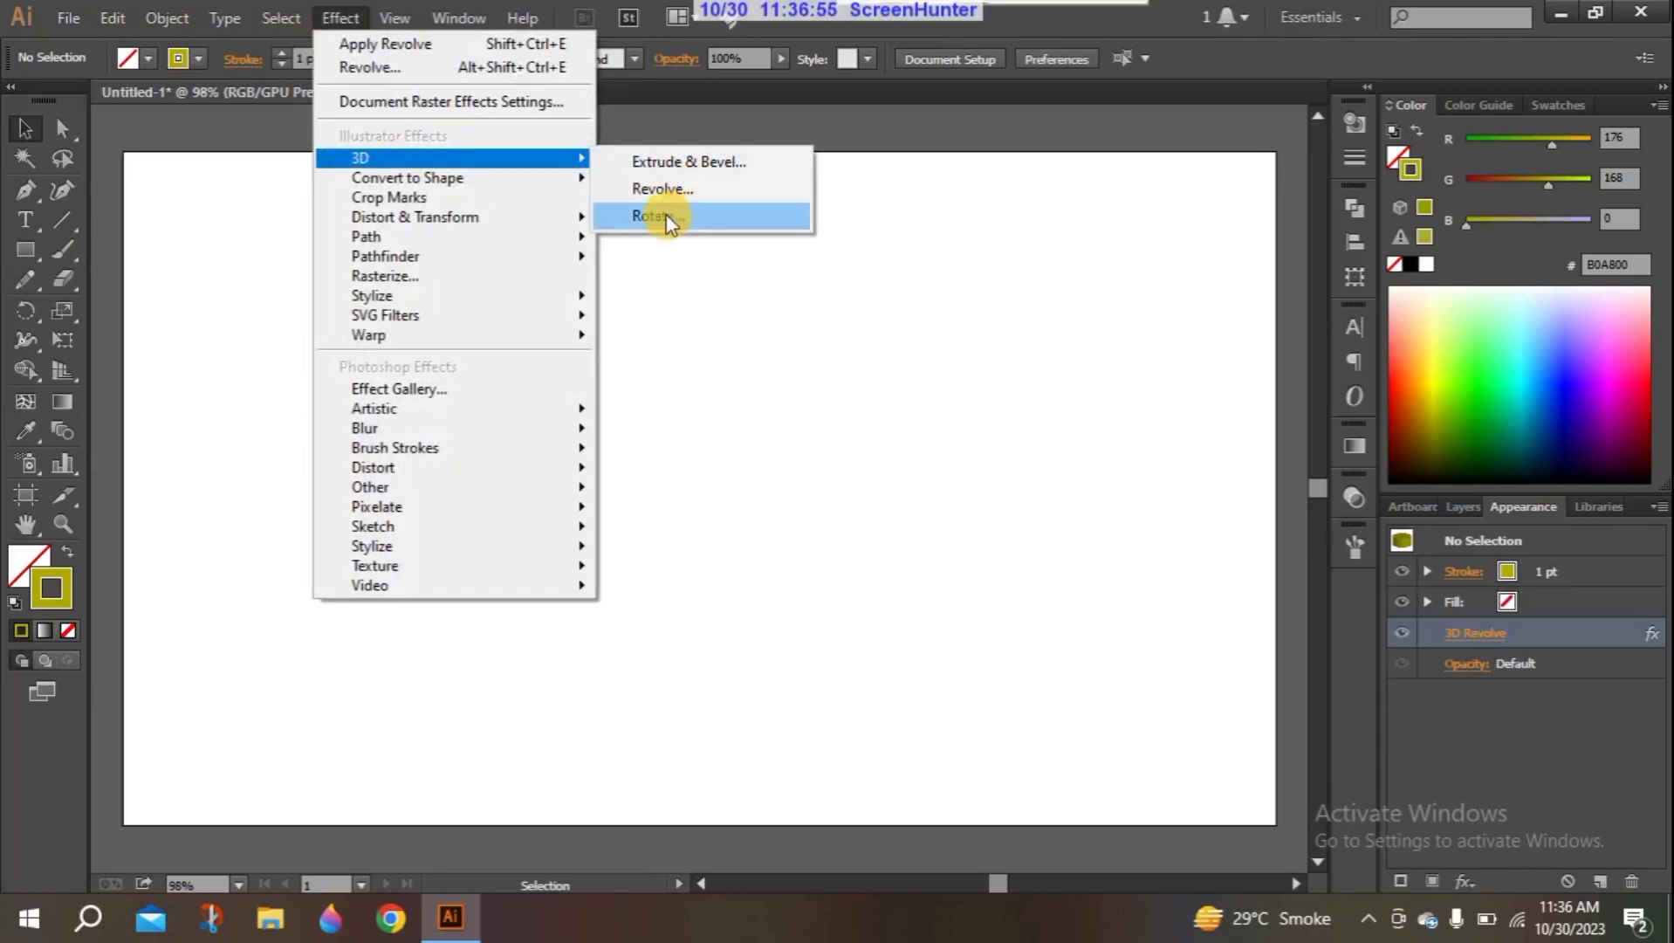
{"action": "left_click", "coordinate": [280, 297]}
- Draw a circle in the upper-left part of the artboard with no stroke and an olive #B0A800 fill
{"action": "left_click", "coordinate": [26, 252]}
{"action": "left_click_drag", "start_coordinate": [26, 251], "coordinate": [135, 308]}
{"action": "left_click_drag", "start_coordinate": [293, 255], "coordinate": [491, 451]}
{"action": "left_click", "coordinate": [24, 128]}
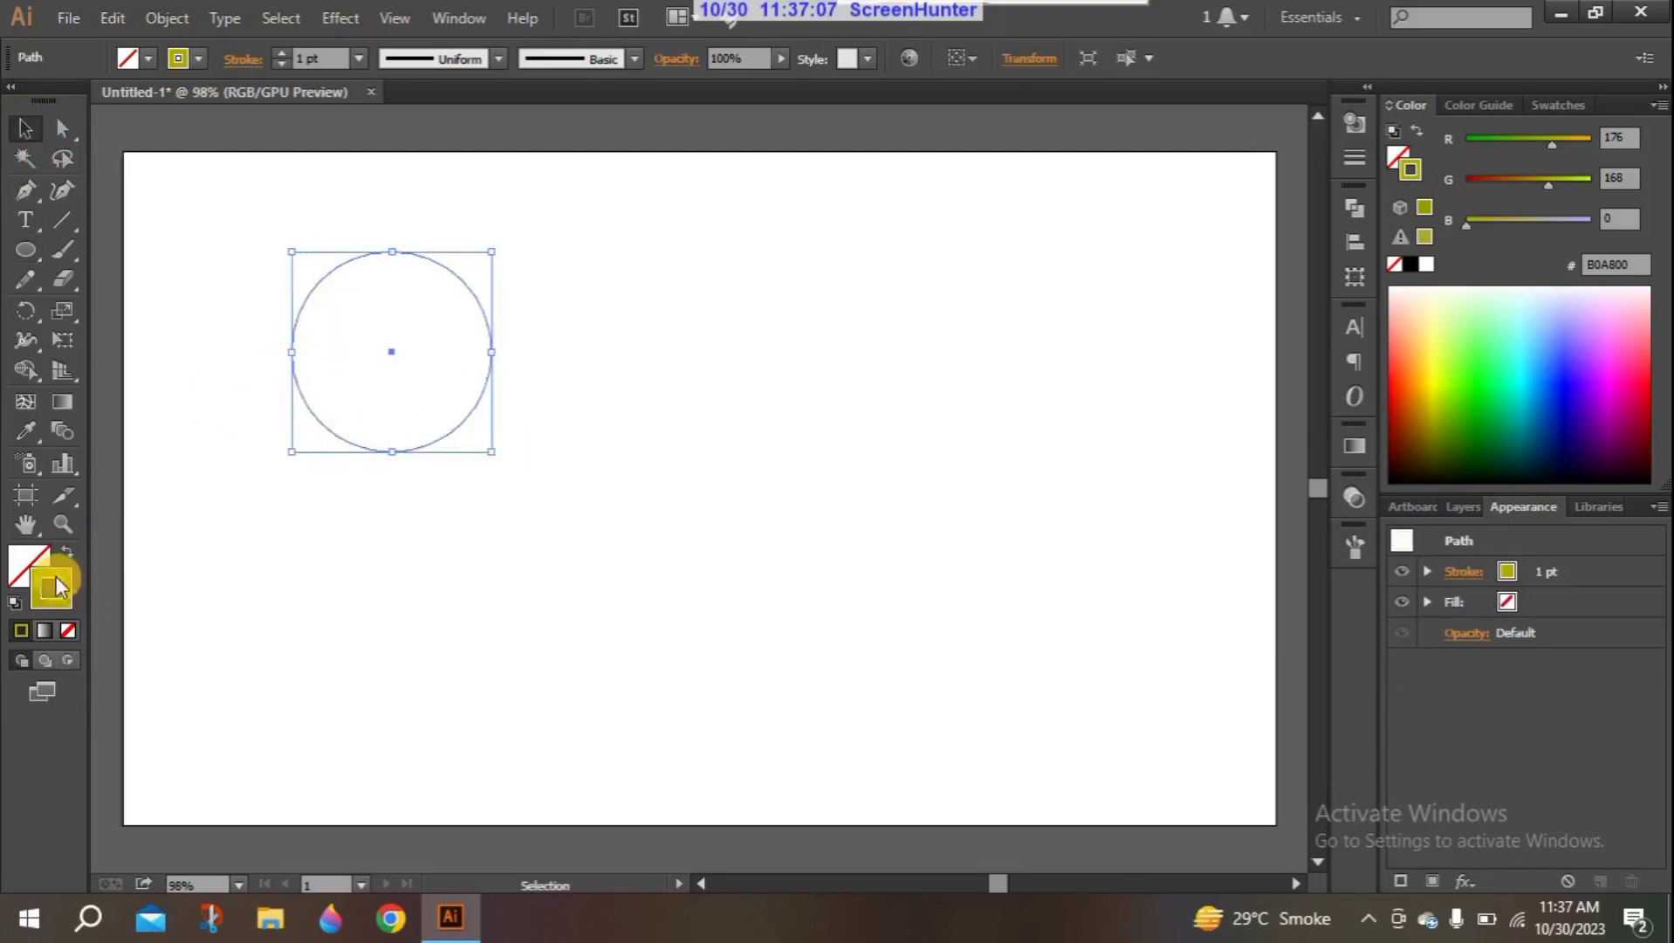
{"action": "left_click", "coordinate": [68, 630]}
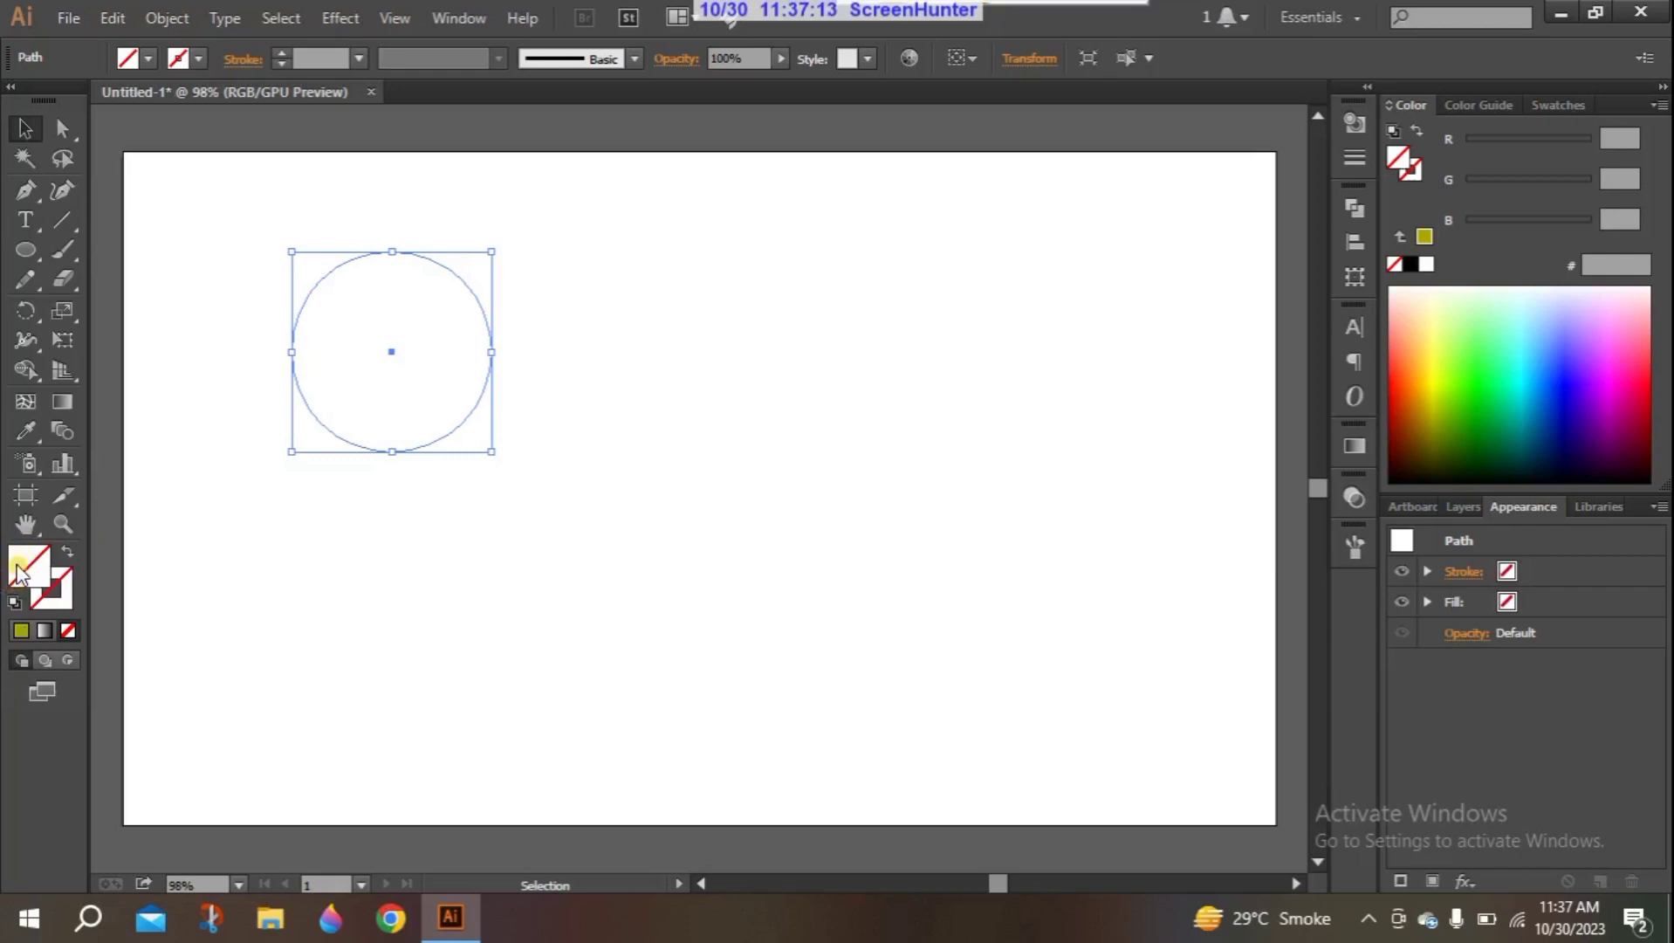
{"action": "left_click", "coordinate": [19, 634]}
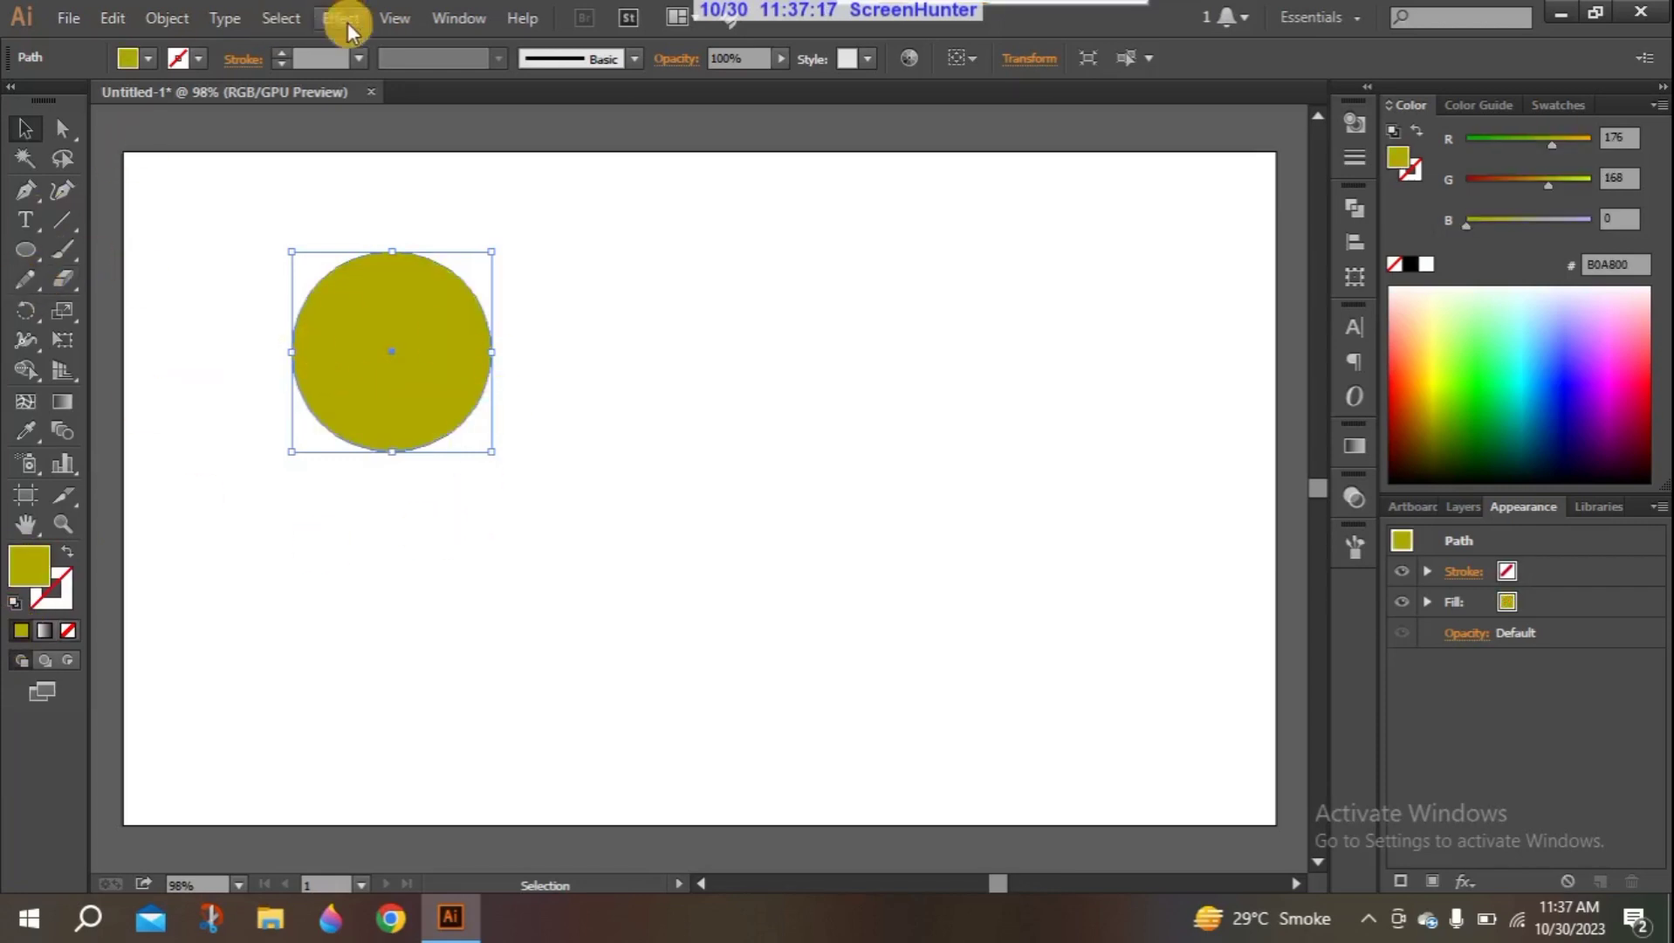
- Start the 3D Rotate effect on the circle with its full set of options shown
{"action": "left_click", "coordinate": [339, 19]}
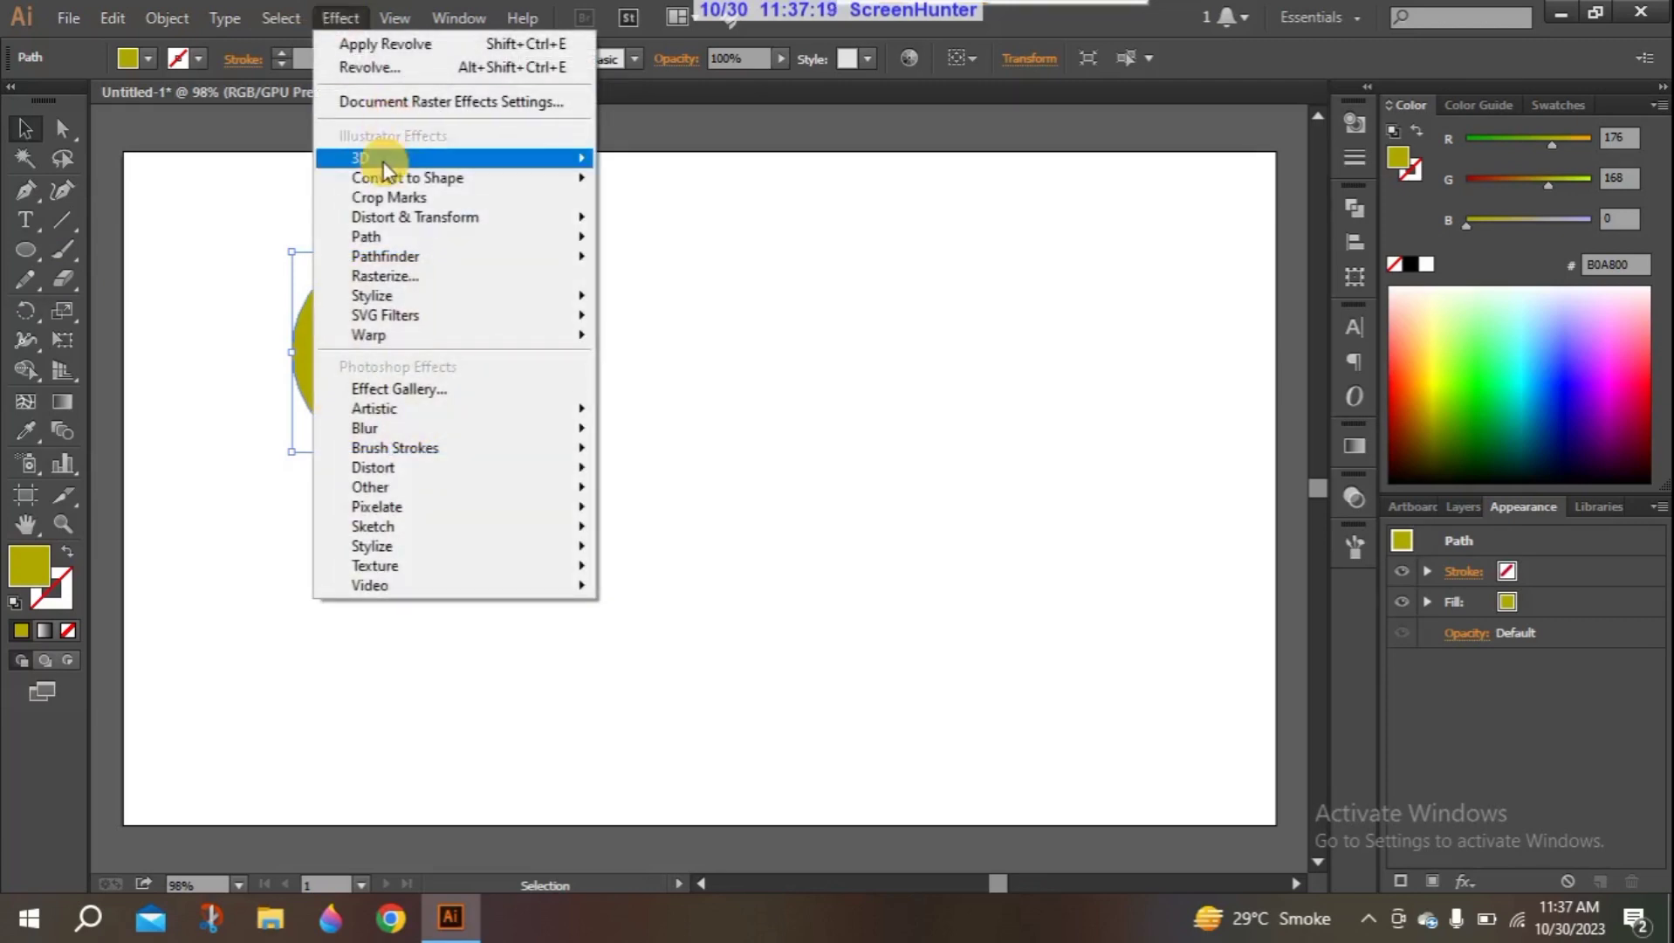
{"action": "mouse_move", "coordinate": [375, 157]}
{"action": "left_click", "coordinate": [727, 217]}
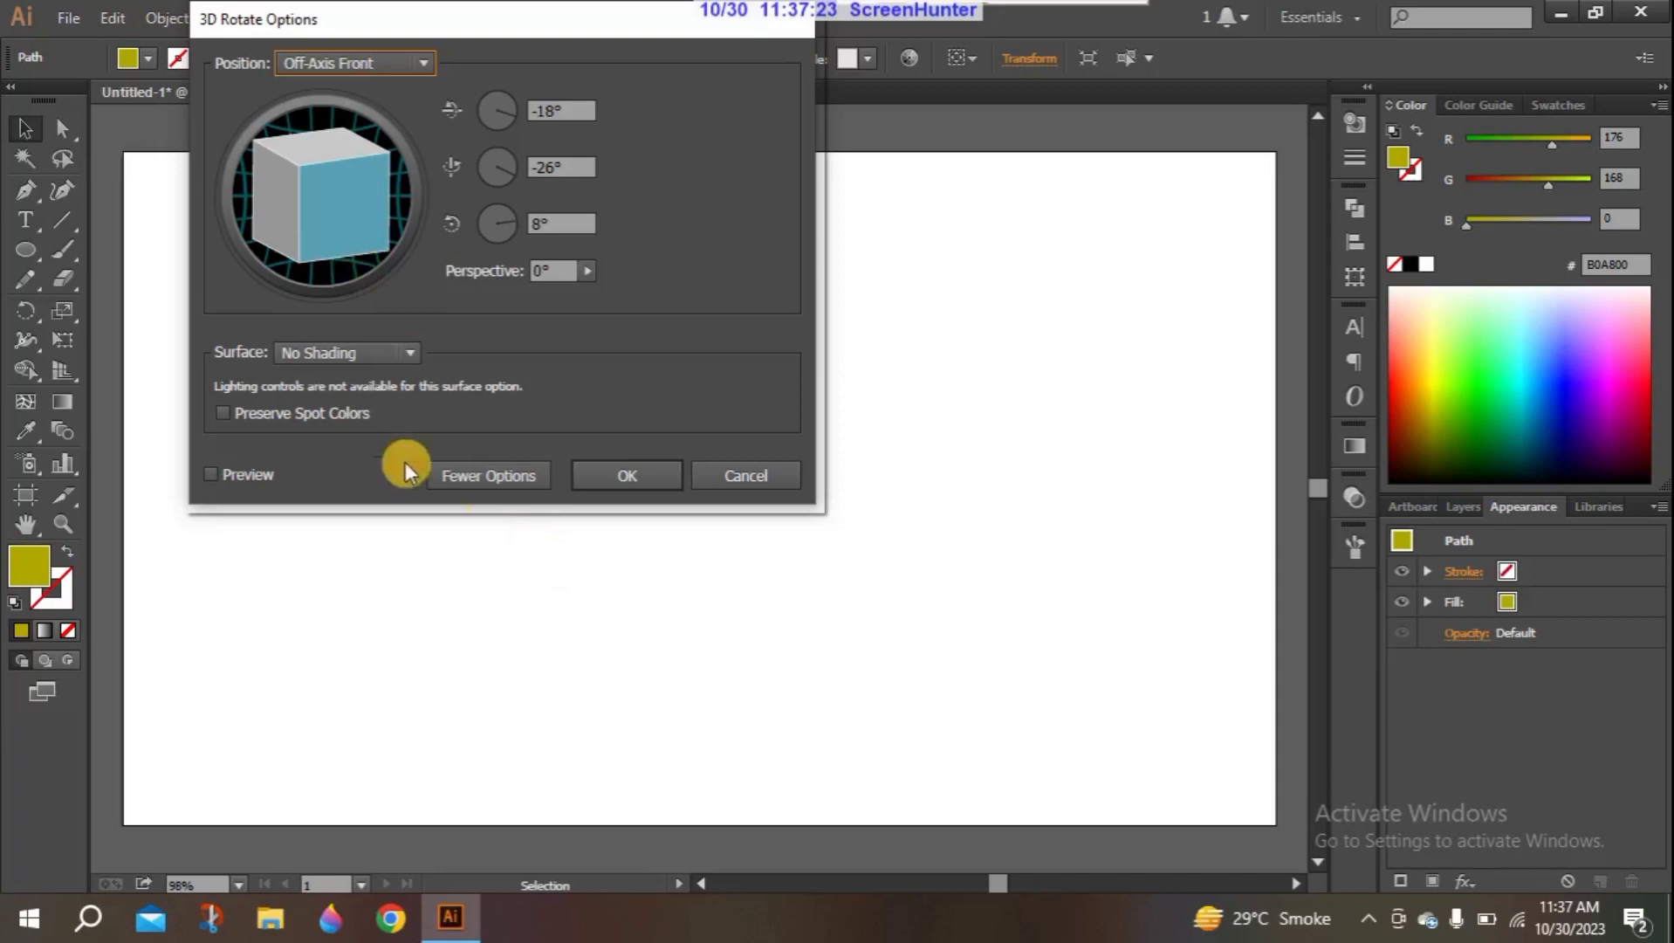
{"action": "left_click", "coordinate": [499, 477]}
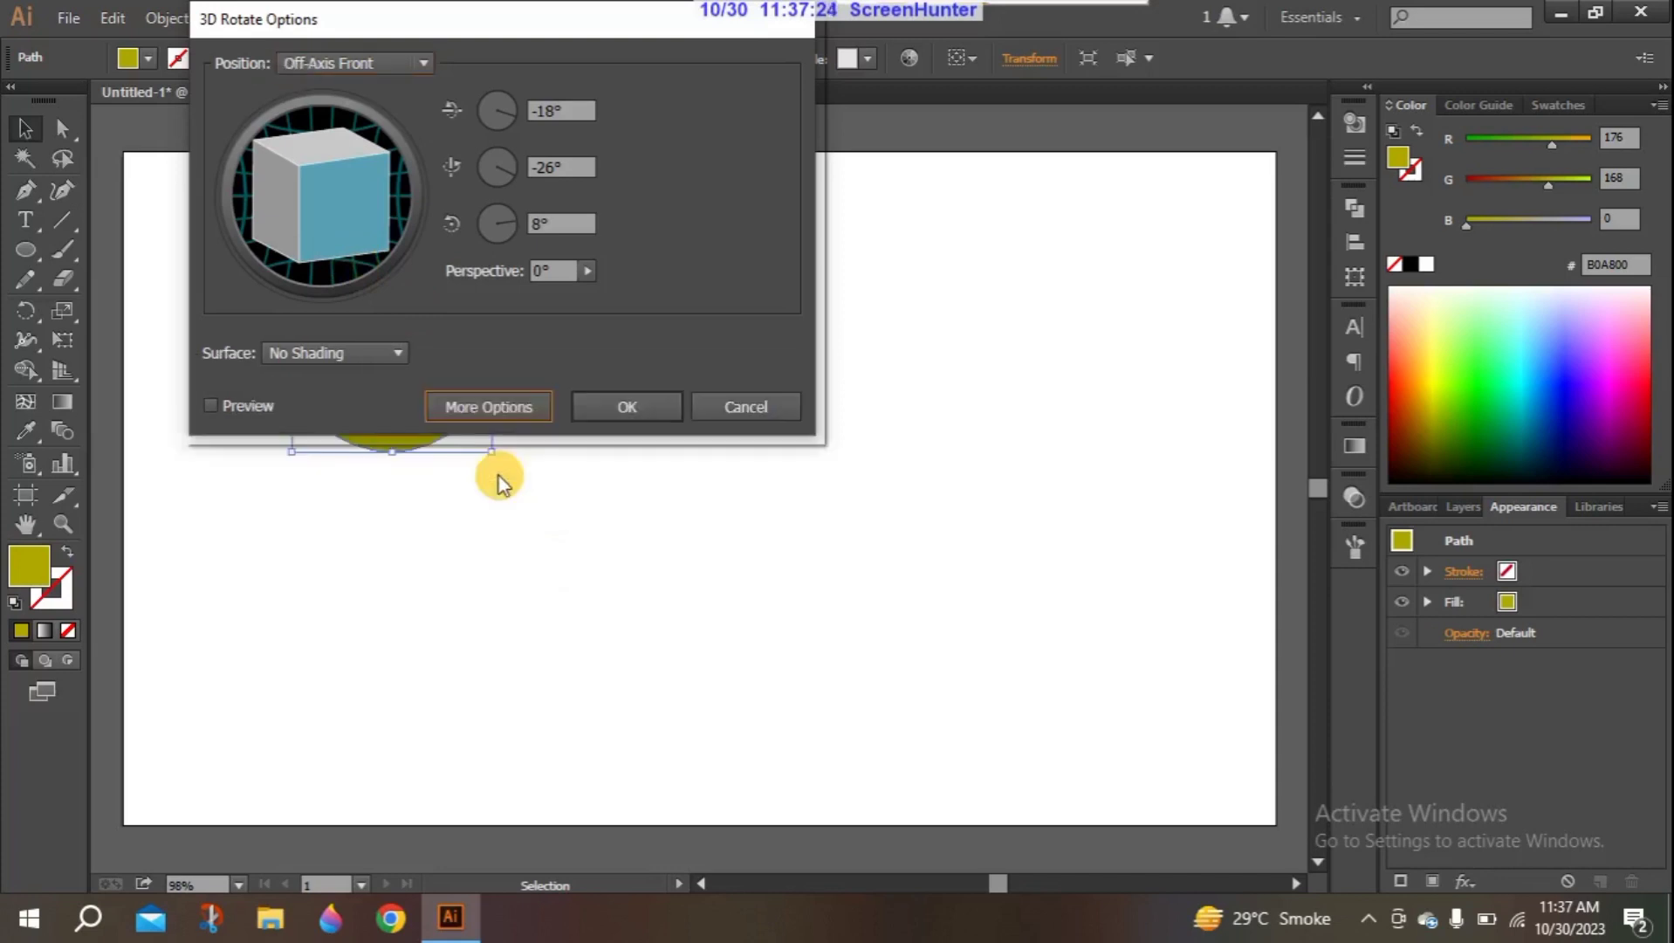
{"action": "left_click", "coordinate": [493, 404]}
- Uncover the circle and preview it with a custom rotation of 53°, -25° and -36°
{"action": "left_click_drag", "start_coordinate": [564, 26], "coordinate": [1078, 178]}
{"action": "left_click", "coordinate": [906, 216]}
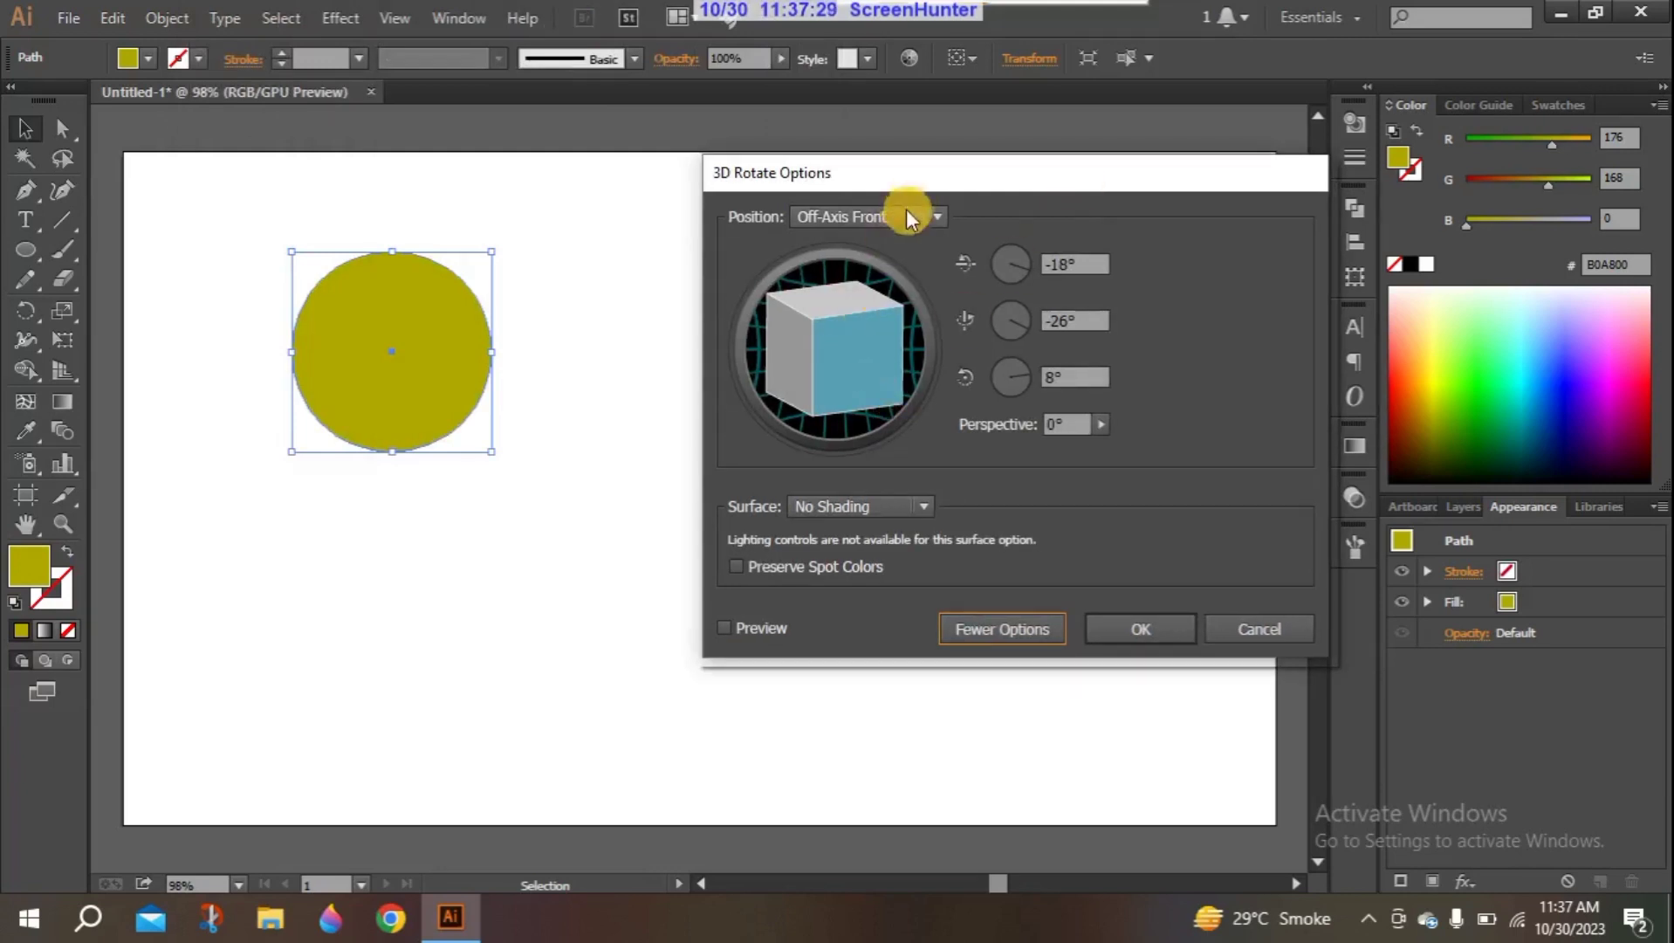
{"action": "left_click_drag", "start_coordinate": [932, 179], "coordinate": [896, 172]}
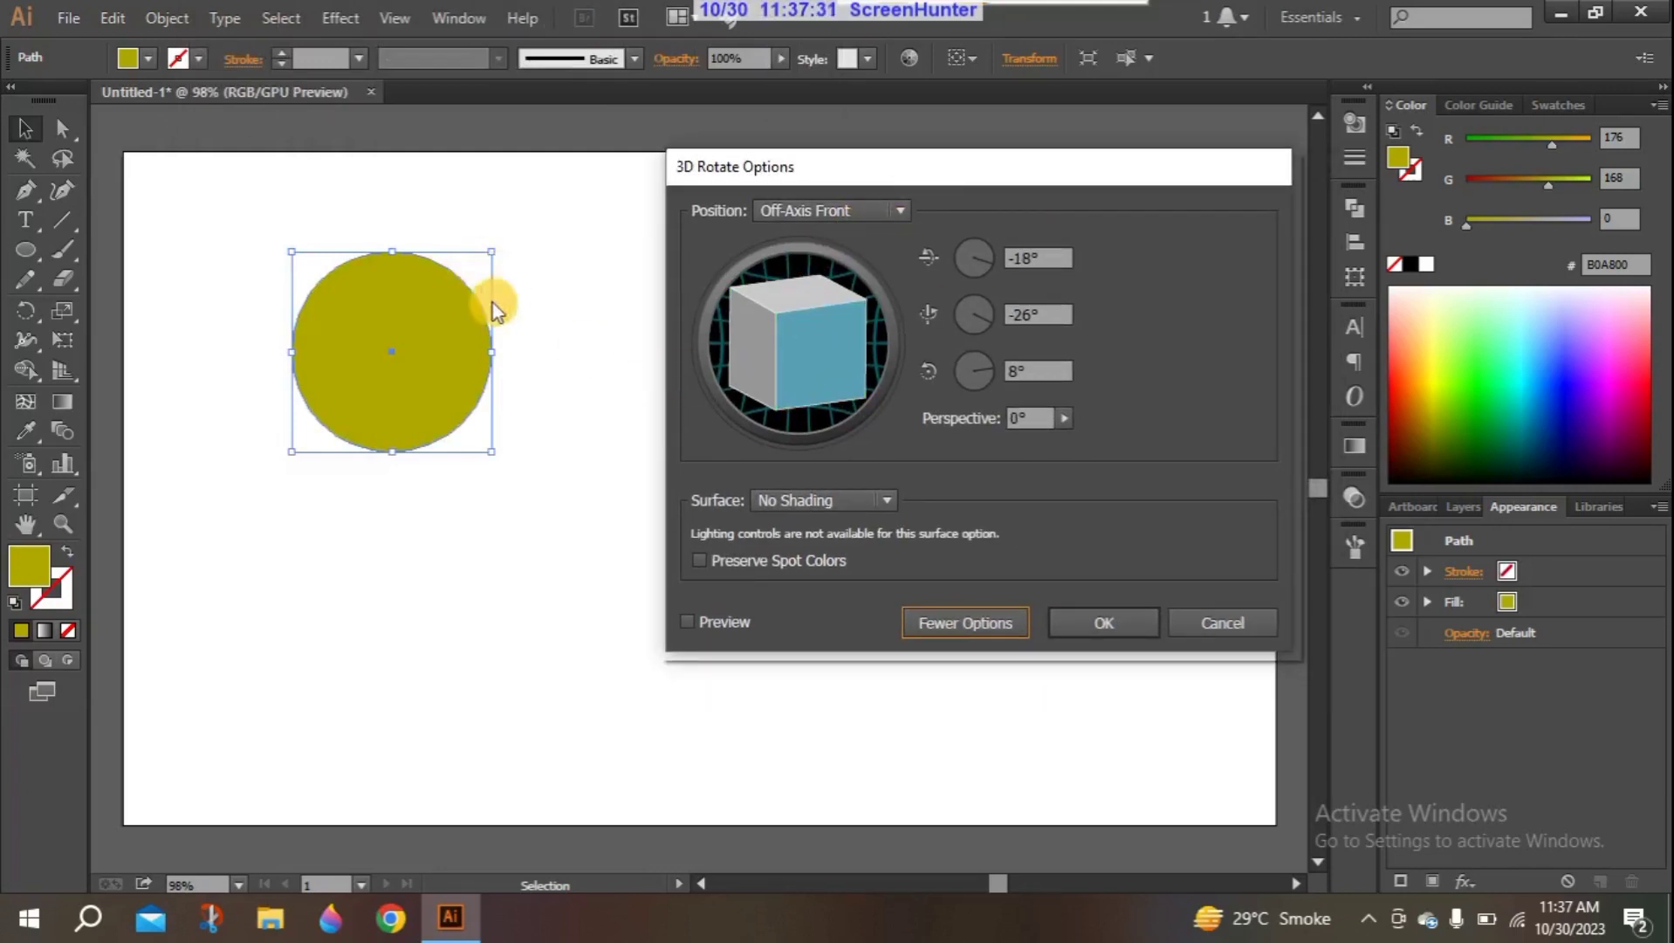
{"action": "left_click_drag", "start_coordinate": [804, 332], "coordinate": [824, 290]}
{"action": "left_click", "coordinate": [703, 621]}
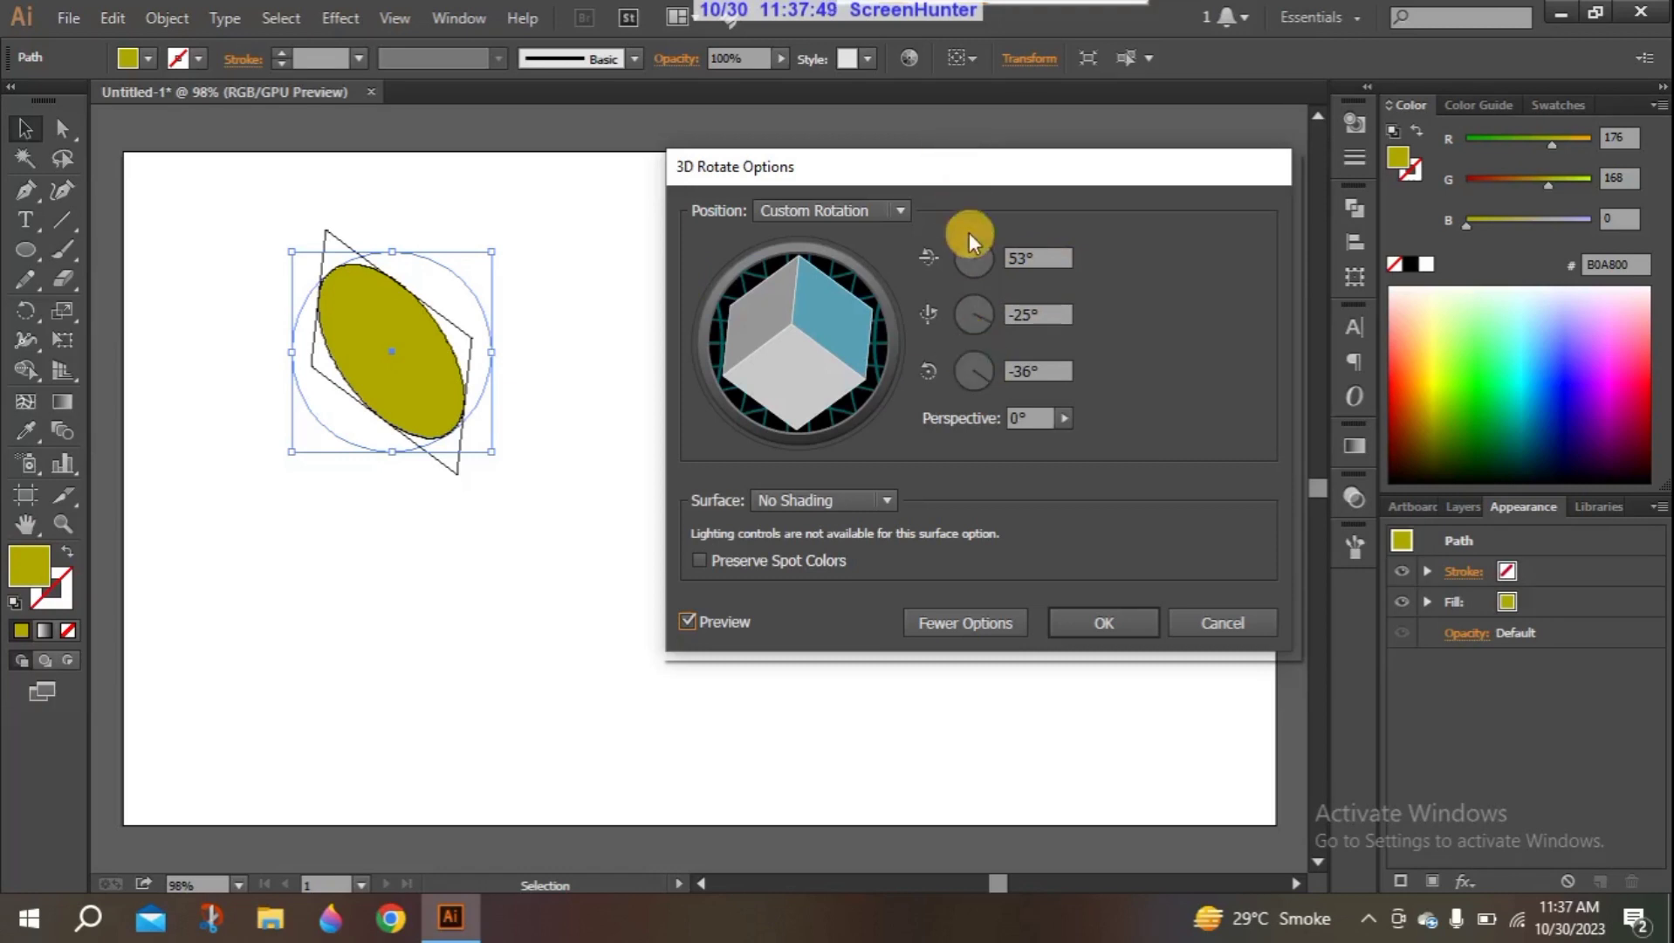
- Try the Isometric Left and Isometric Right rotation presets on the circle, ending with Off-Axis Back
{"action": "left_click", "coordinate": [893, 212]}
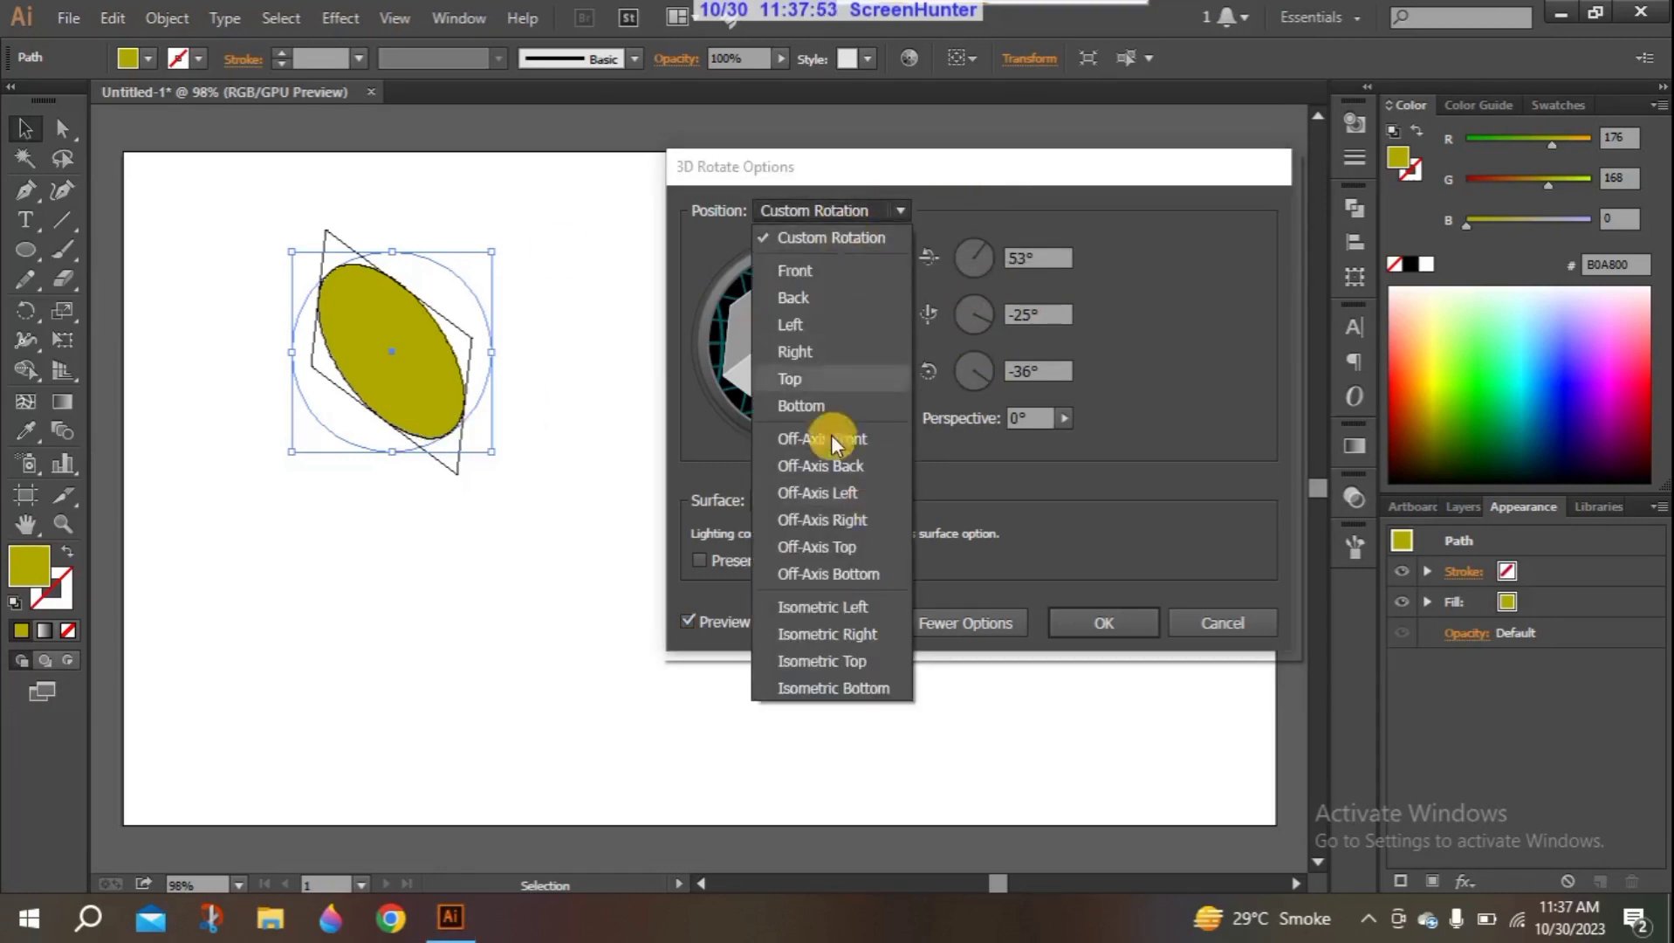
{"action": "left_click", "coordinate": [823, 603]}
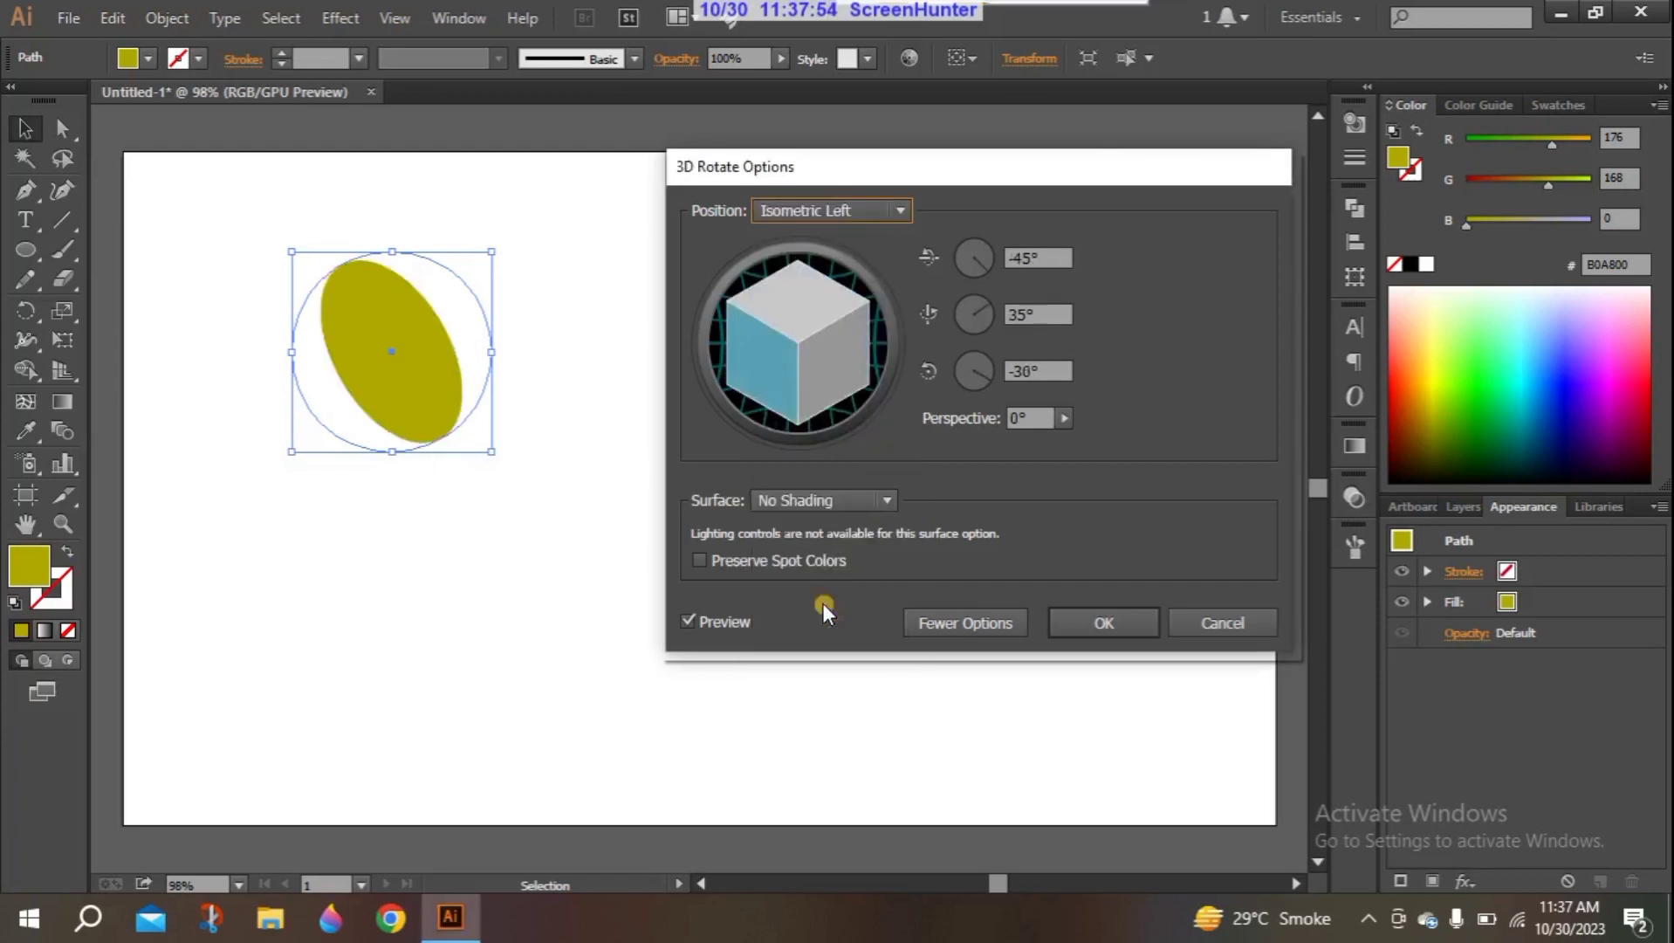
{"action": "left_click", "coordinate": [900, 210]}
{"action": "left_click", "coordinate": [884, 640]}
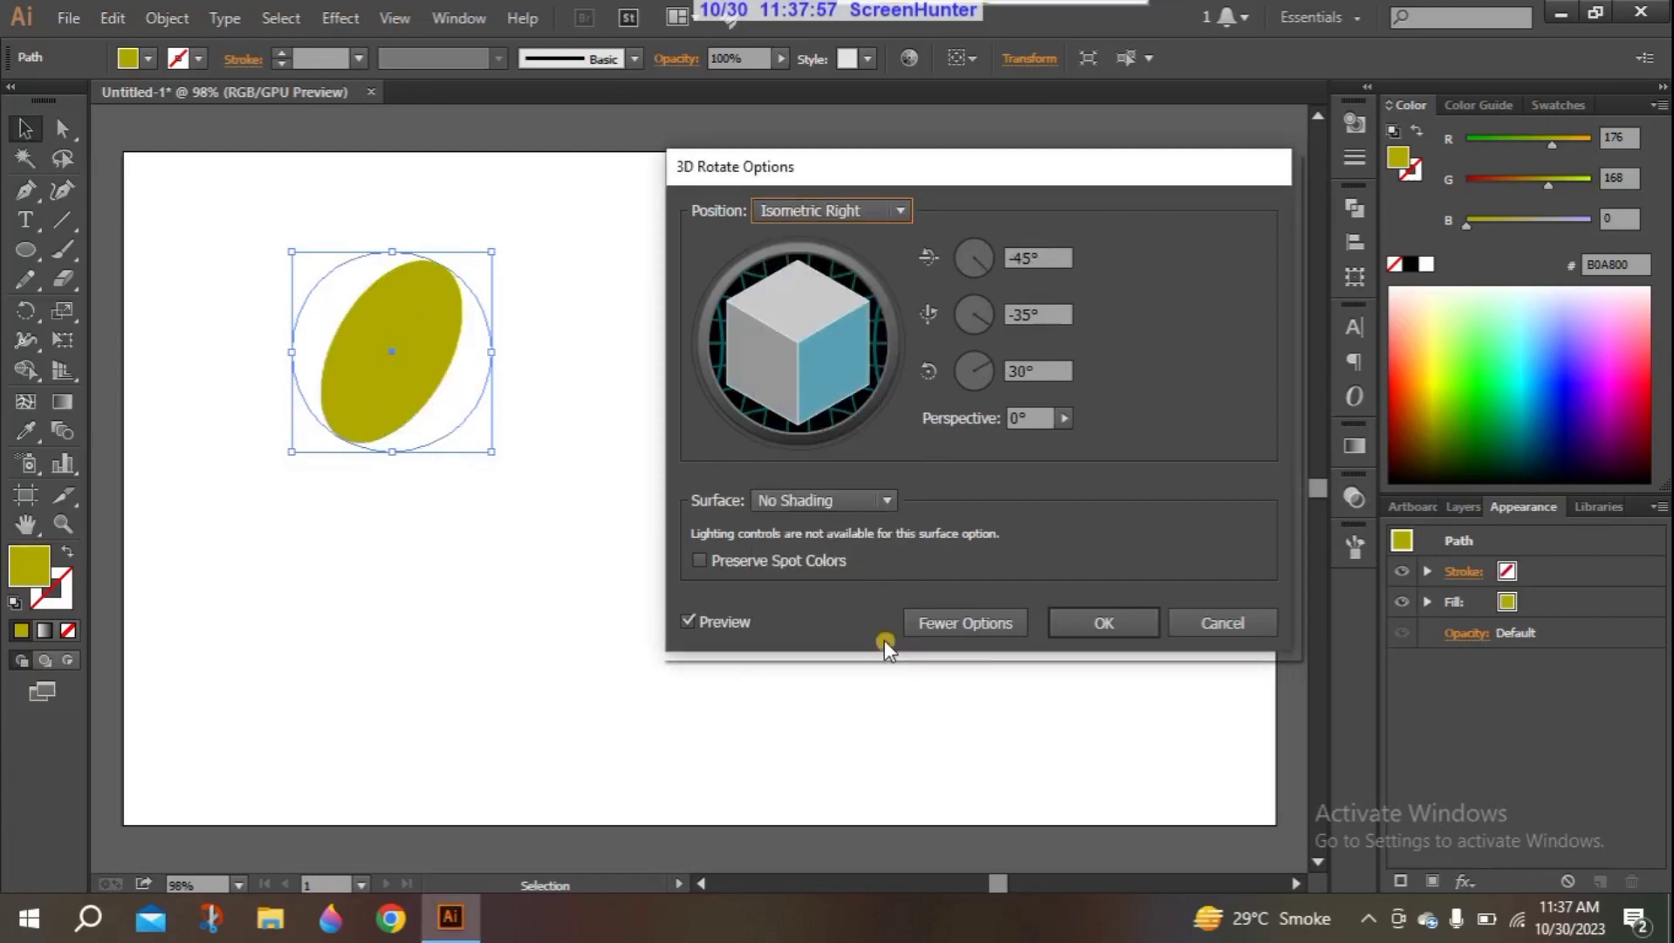
{"action": "left_click", "coordinate": [899, 214]}
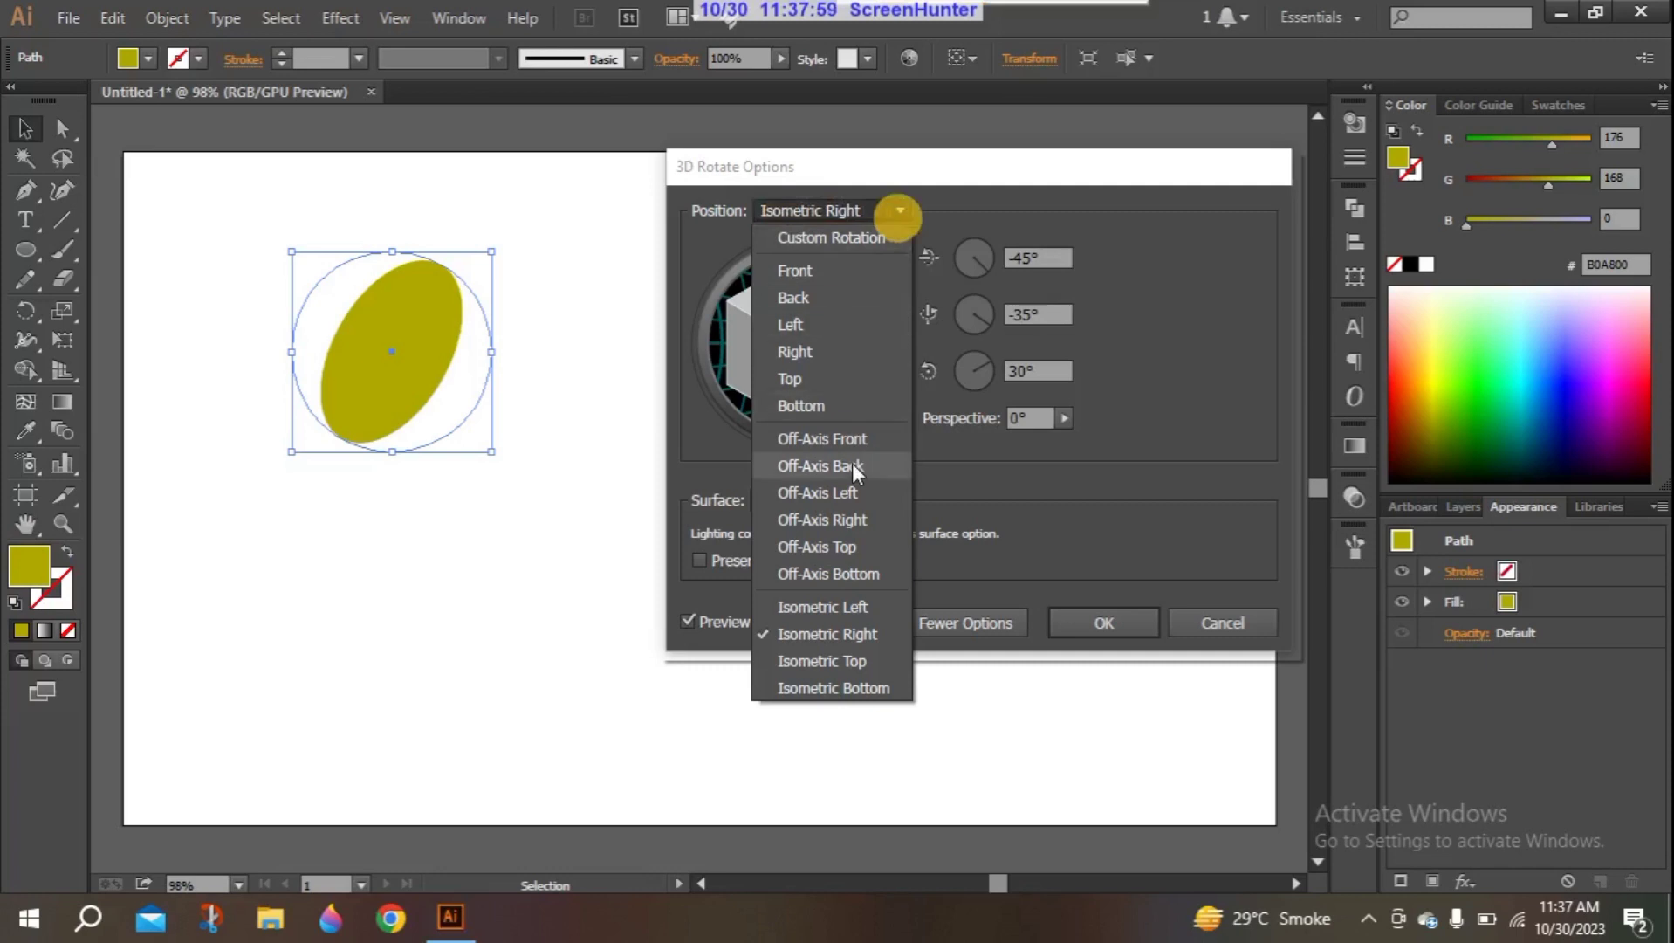
{"action": "left_click", "coordinate": [853, 466]}
{"action": "left_click", "coordinate": [848, 358]}
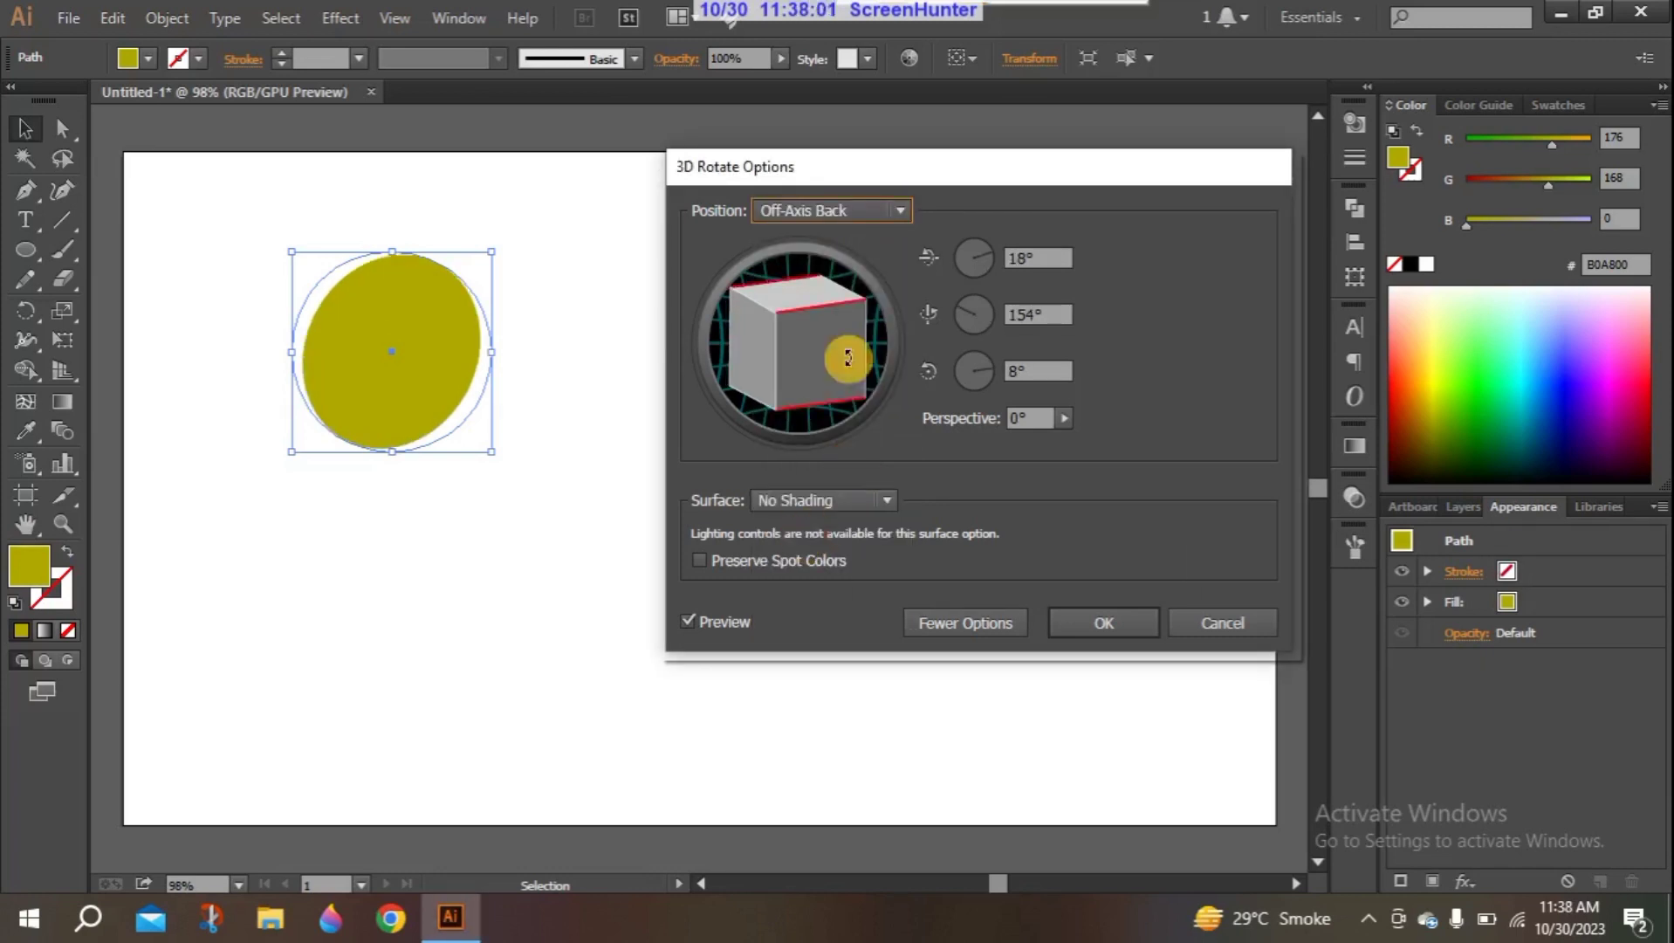
- Try Diffuse Shading on the rotated circle and set the surface back to No Shading
{"action": "left_click", "coordinate": [874, 505]}
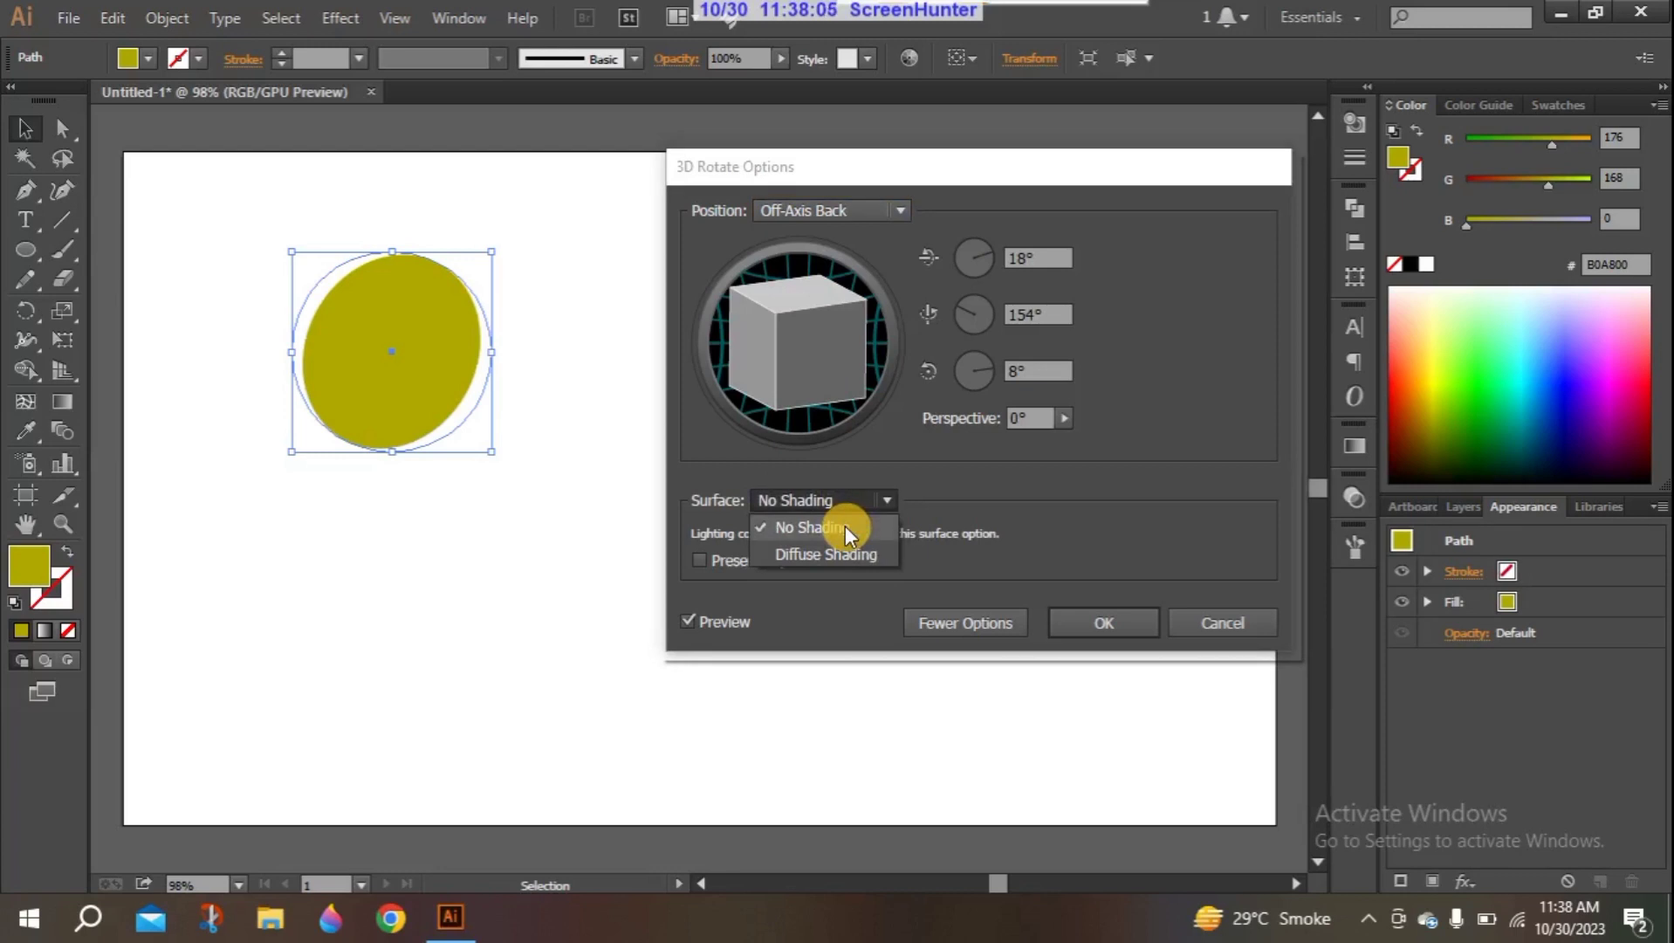
{"action": "left_click", "coordinate": [822, 556]}
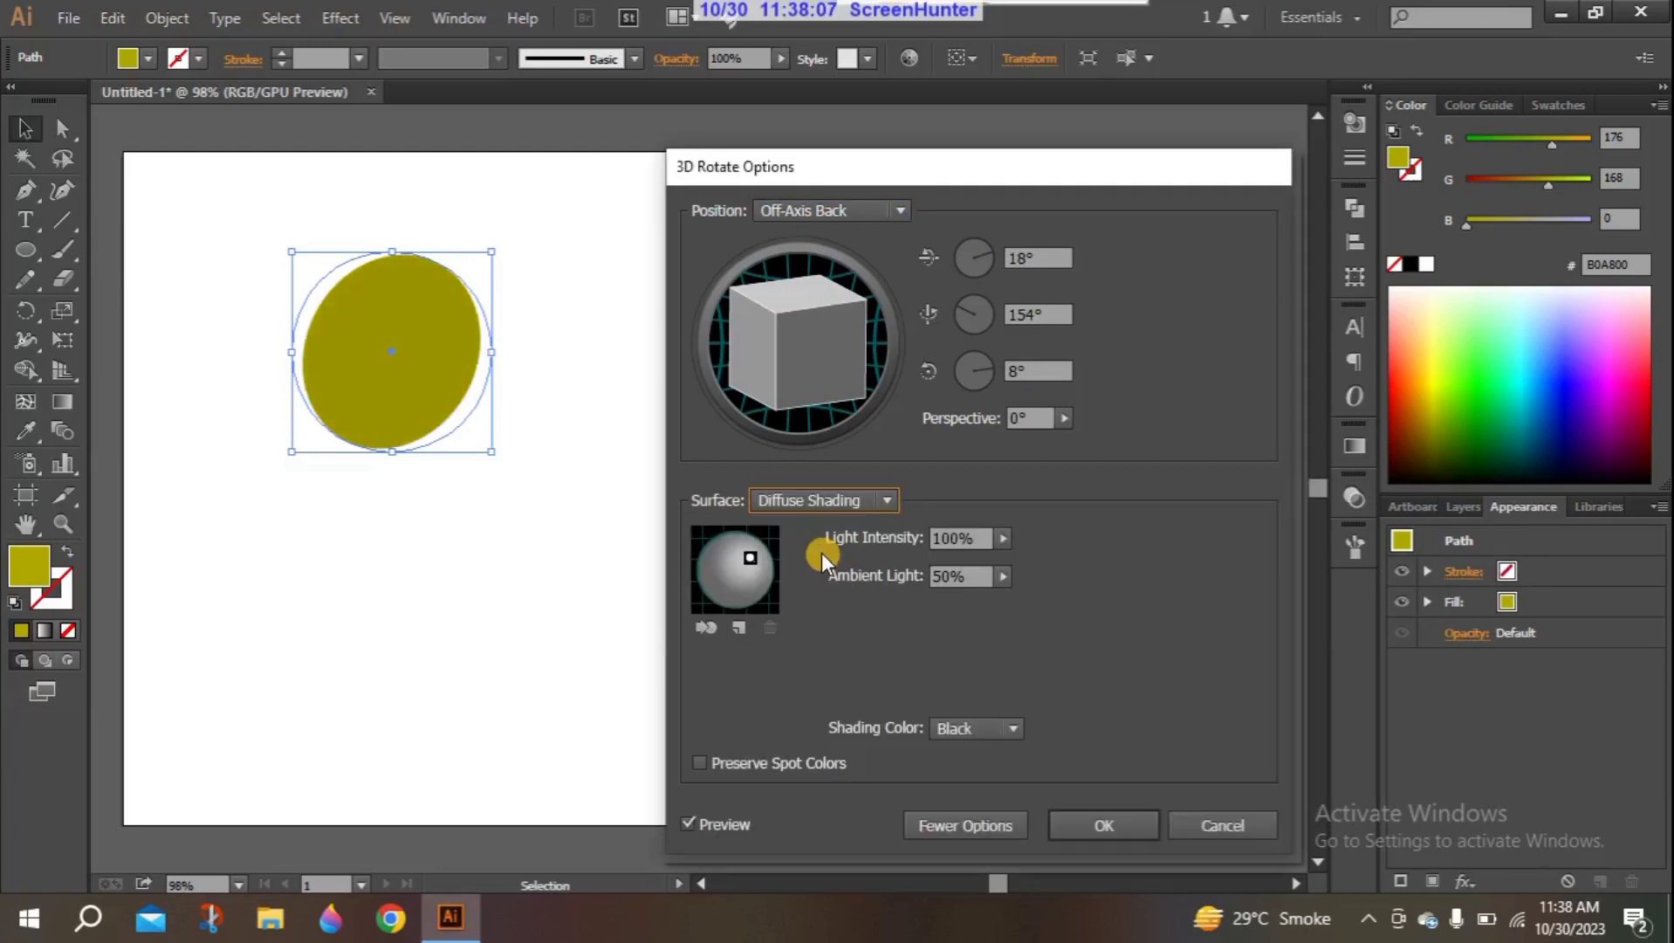
{"action": "left_click", "coordinate": [877, 504]}
{"action": "left_click", "coordinate": [872, 523]}
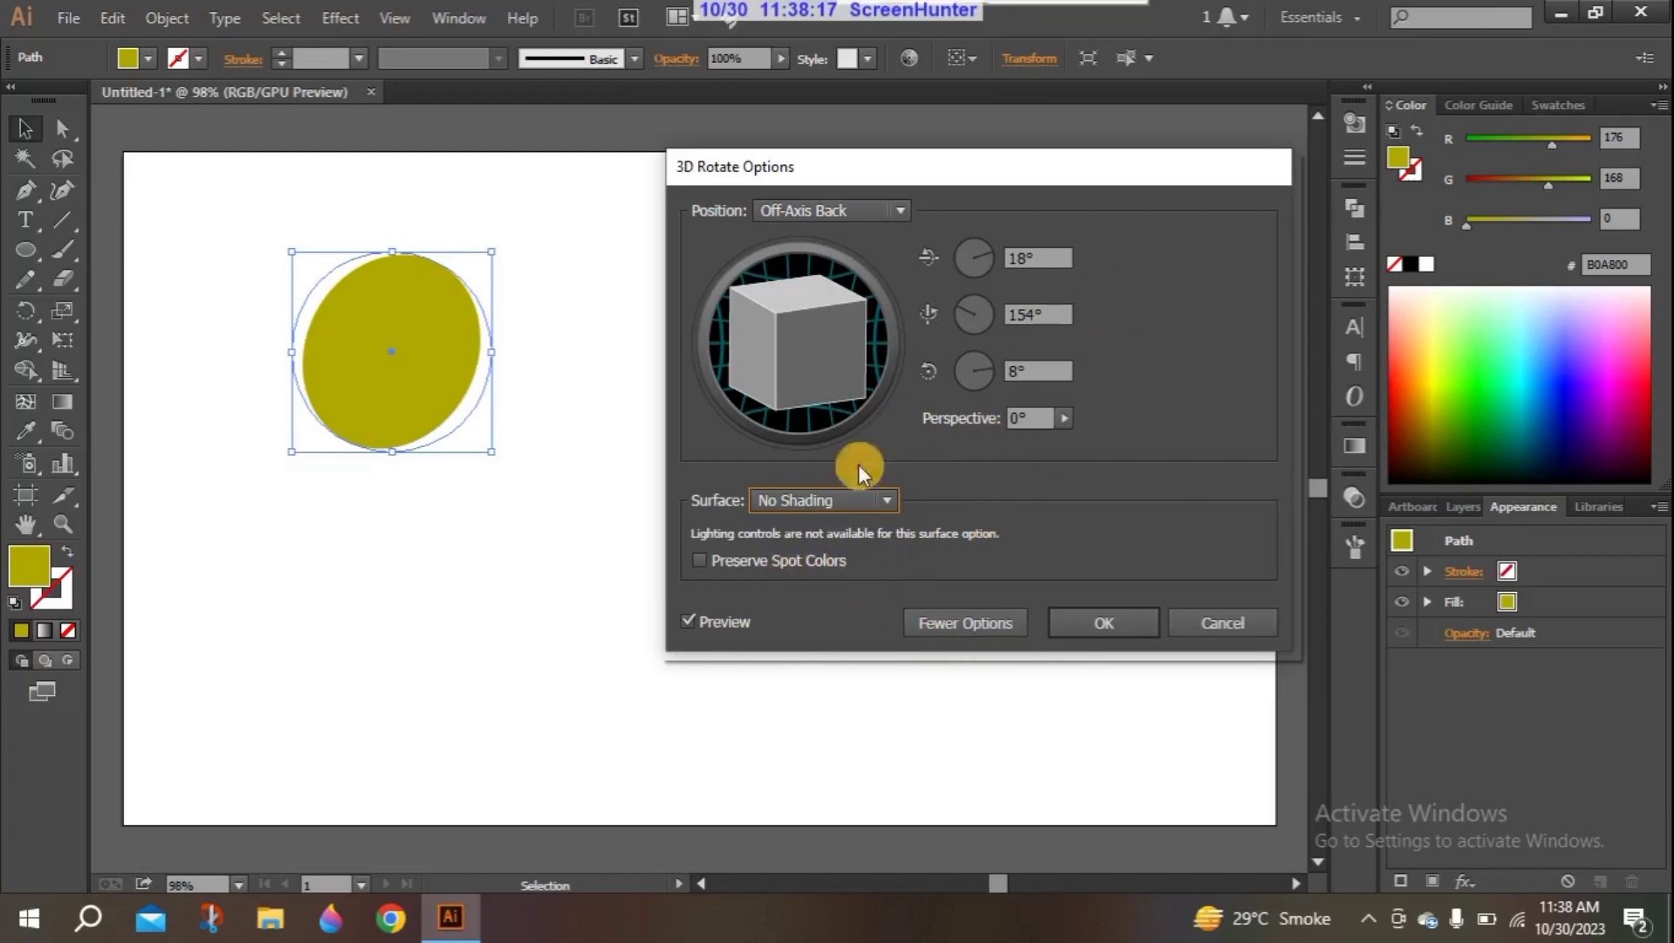
- Try a perspective of 85° on the rotated circle, reduce it to 2° and apply the 3D Rotate effect
{"action": "left_click", "coordinate": [1062, 418]}
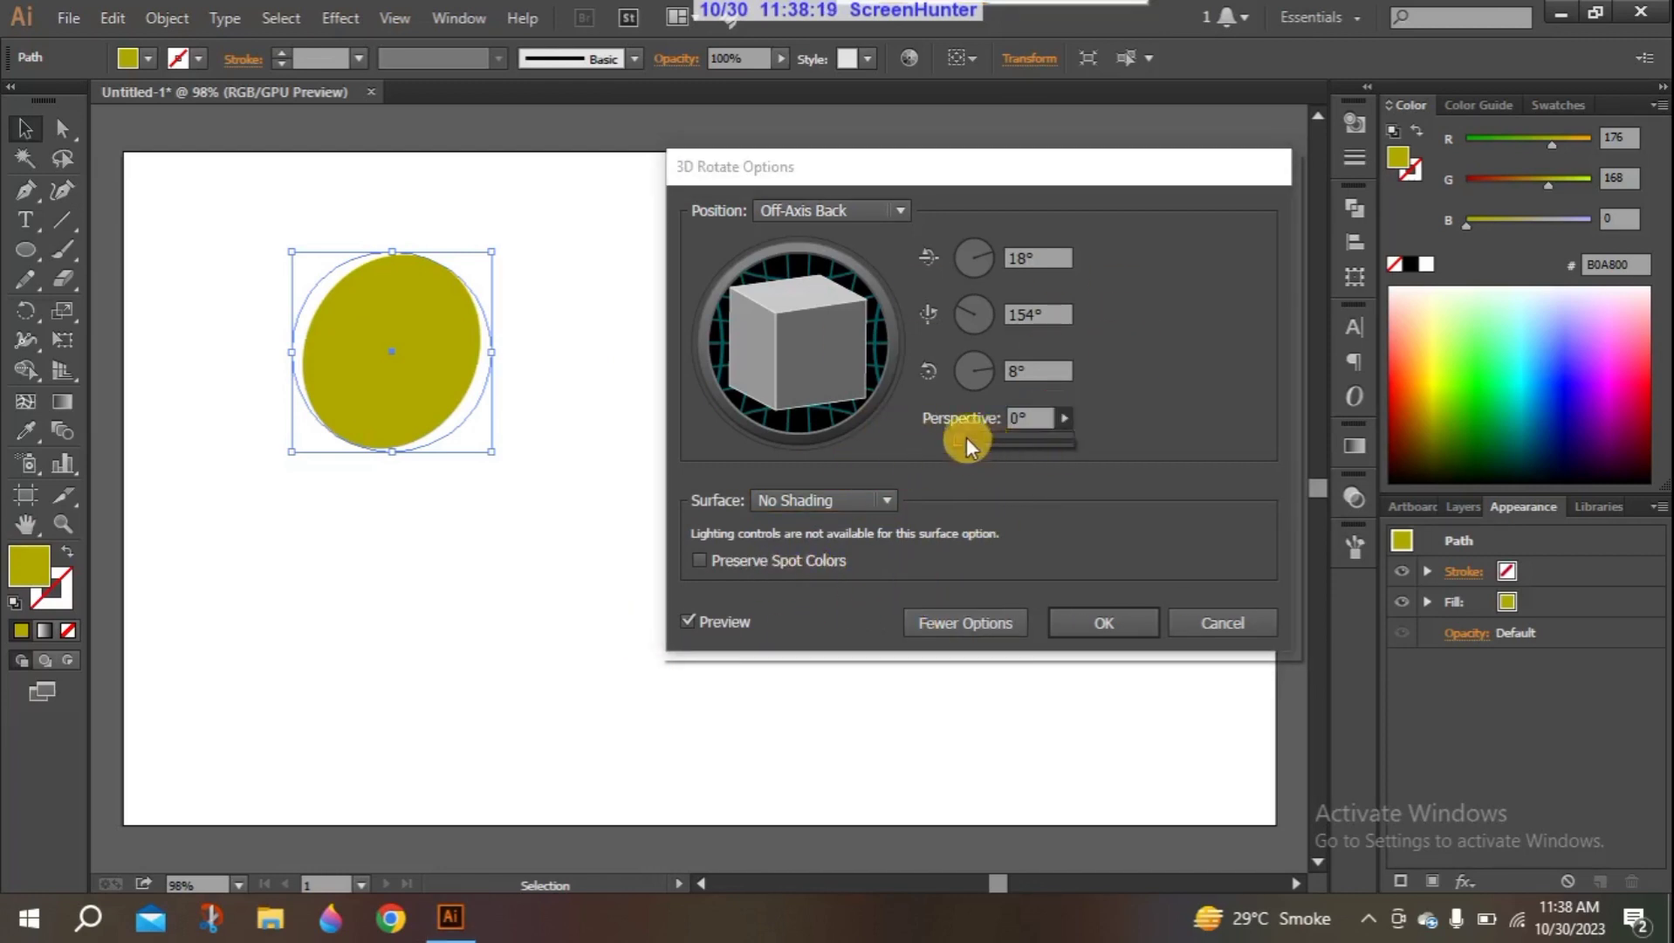
{"action": "left_click_drag", "start_coordinate": [980, 441], "coordinate": [1015, 439]}
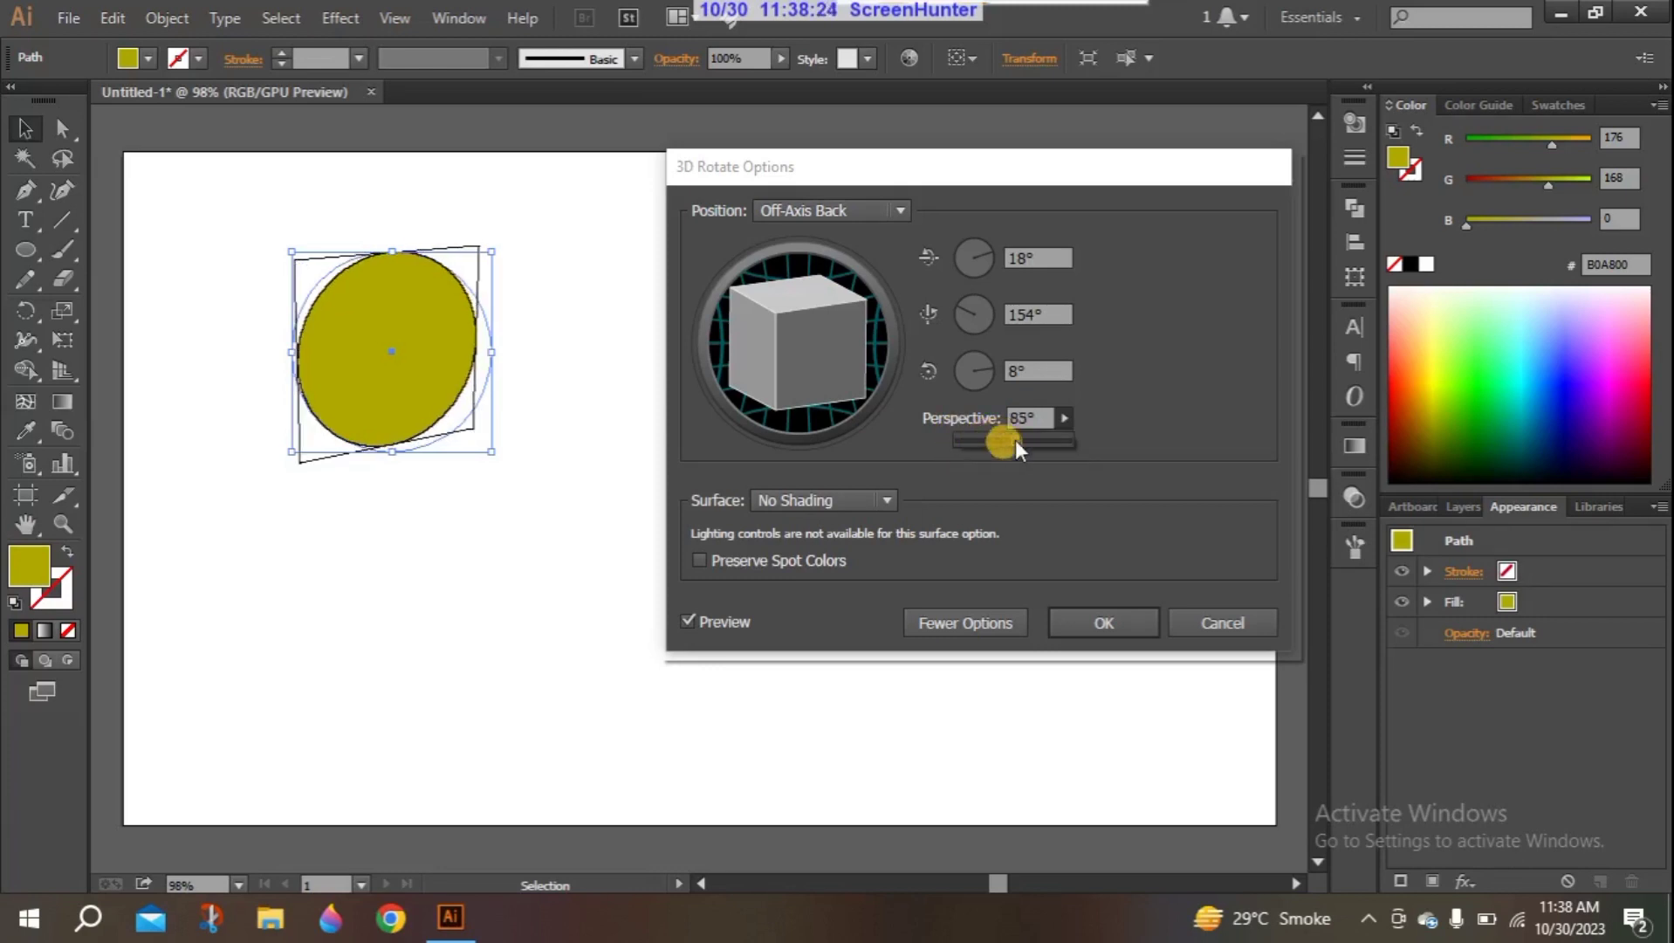
{"action": "left_click", "coordinate": [545, 484]}
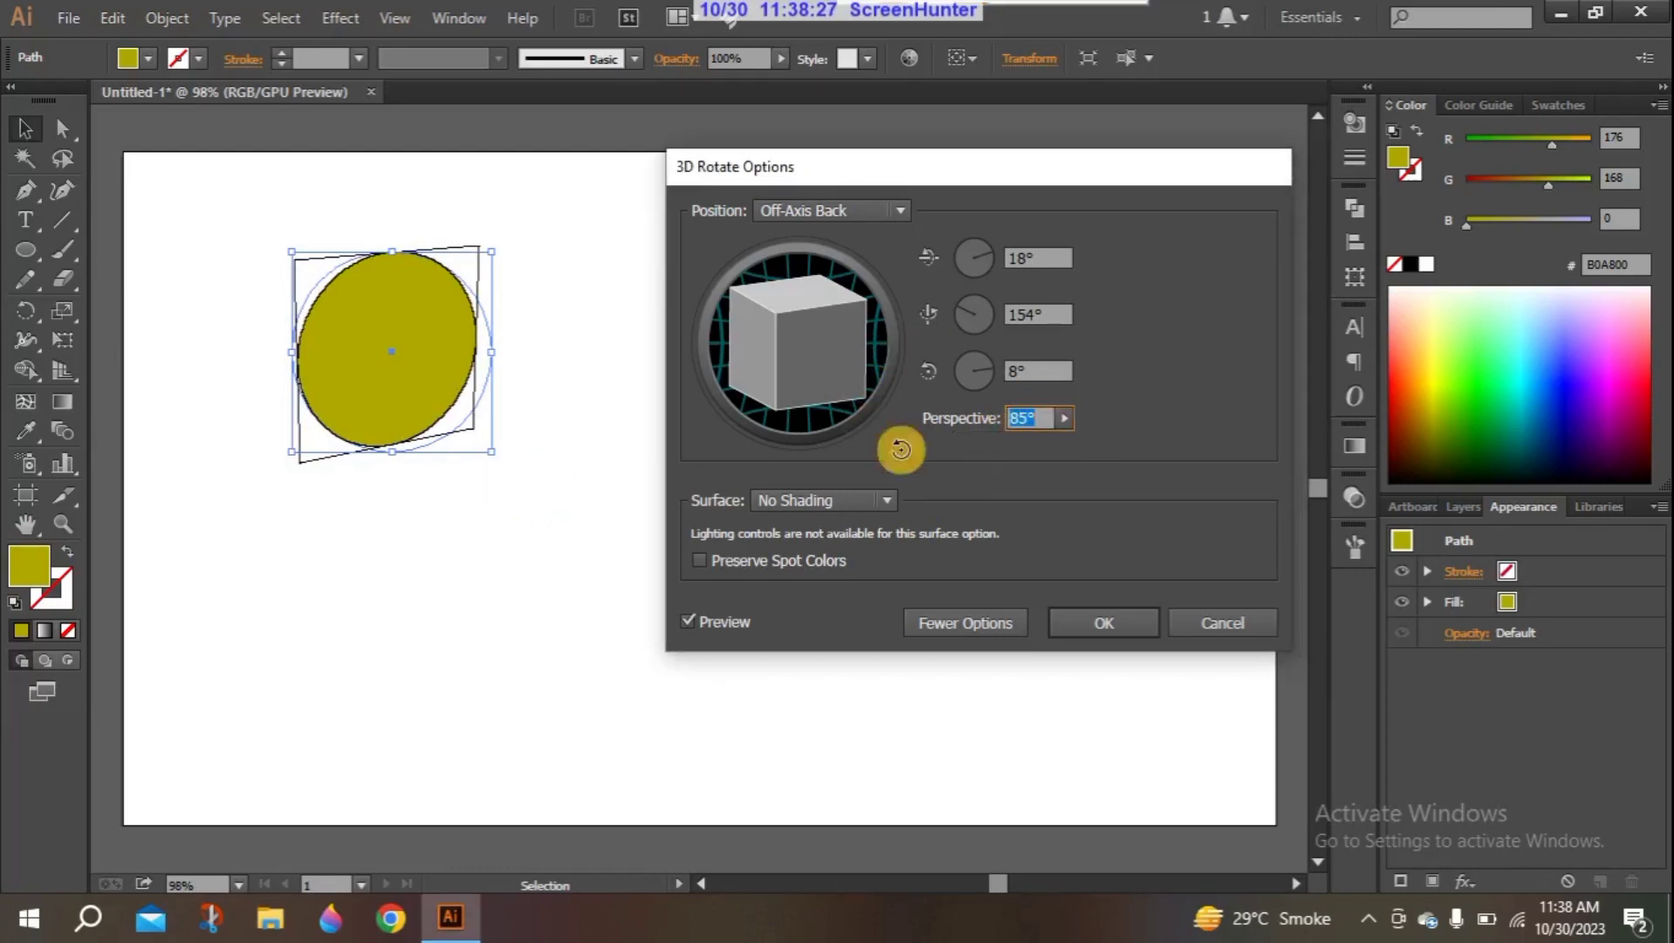
{"action": "left_click", "coordinate": [1055, 418]}
{"action": "left_click_drag", "start_coordinate": [1015, 439], "coordinate": [959, 440]}
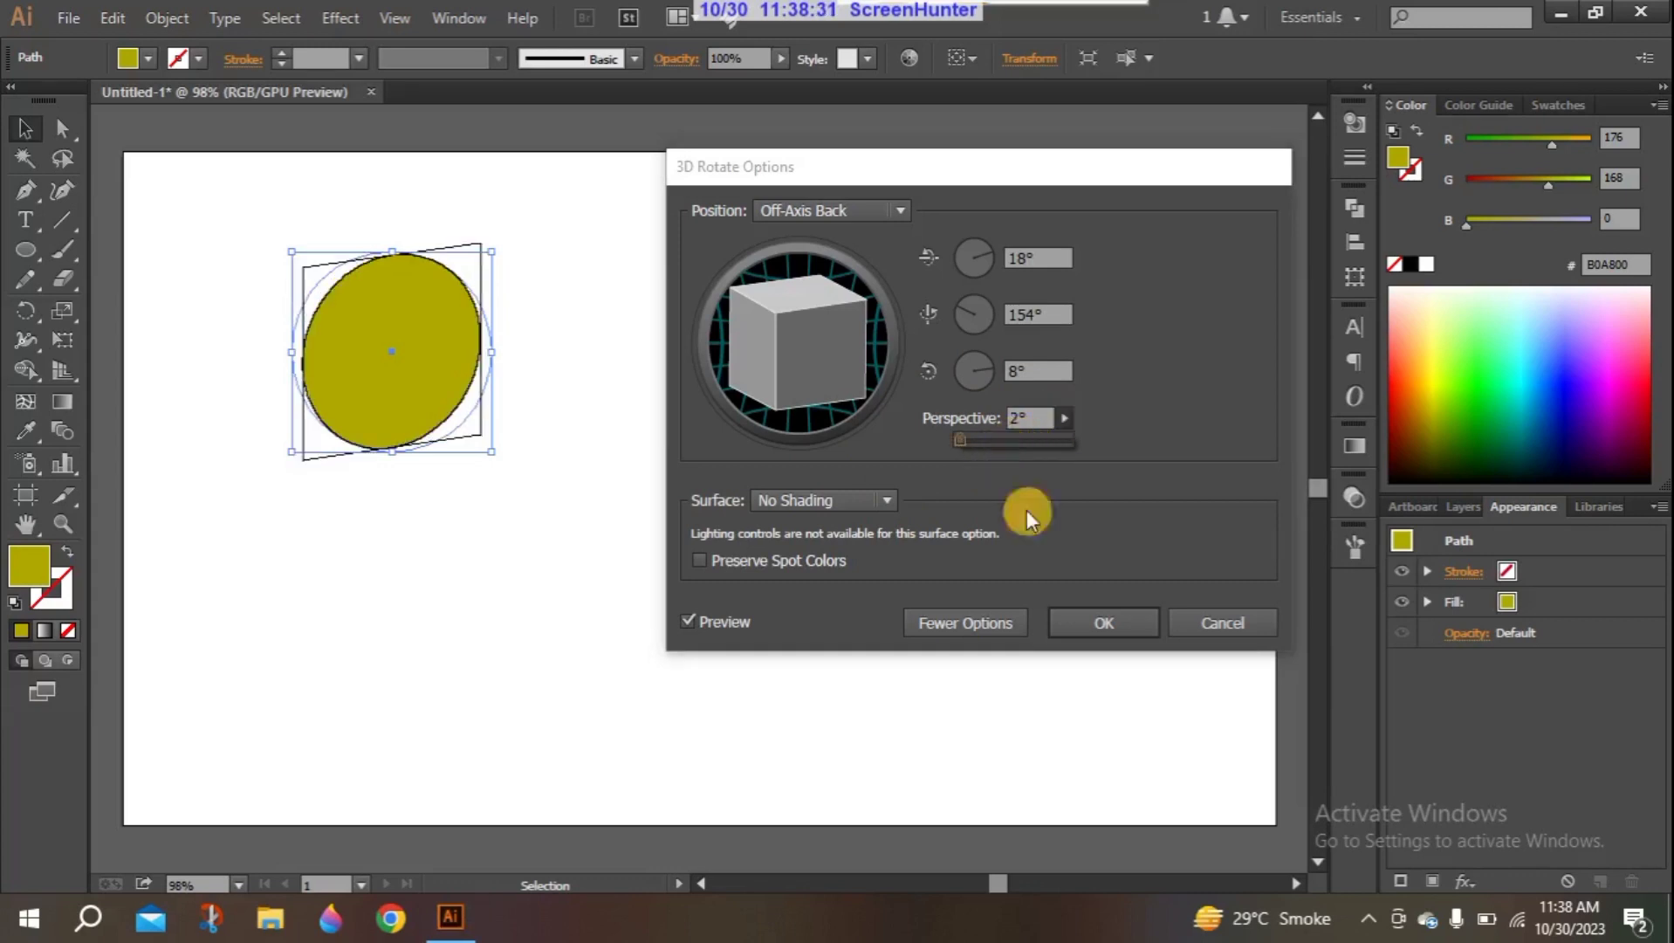
{"action": "left_click", "coordinate": [1102, 623]}
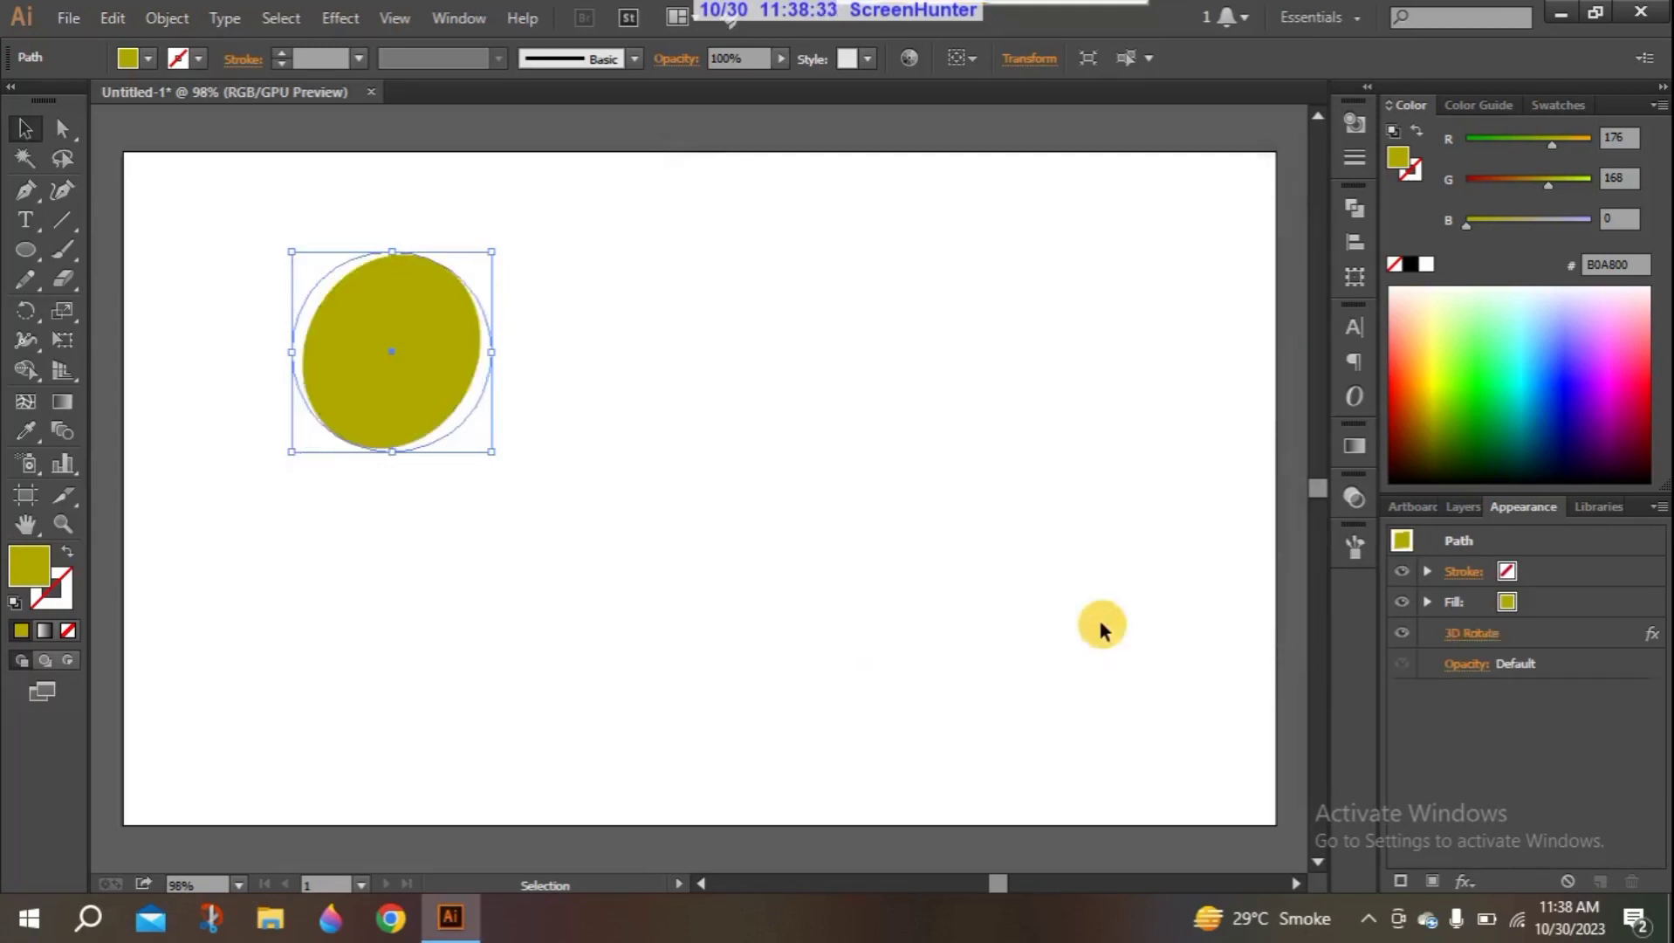
- Delete the rotated circle from the artboard
{"action": "left_click", "coordinate": [410, 508]}
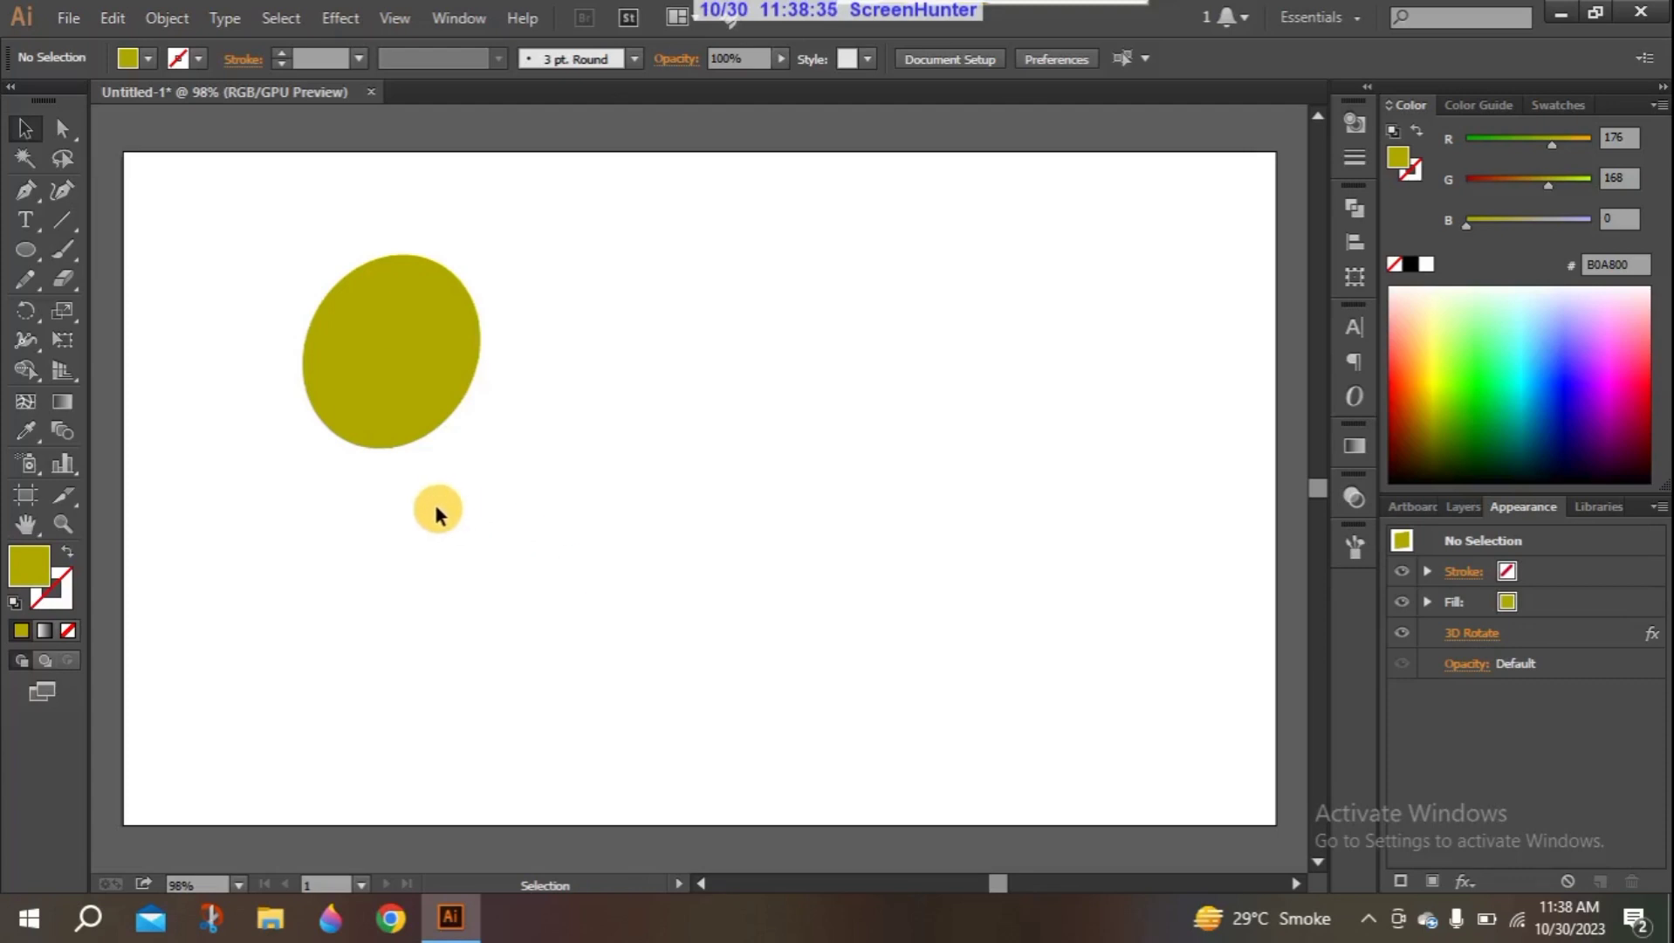
{"action": "left_click", "coordinate": [364, 420]}
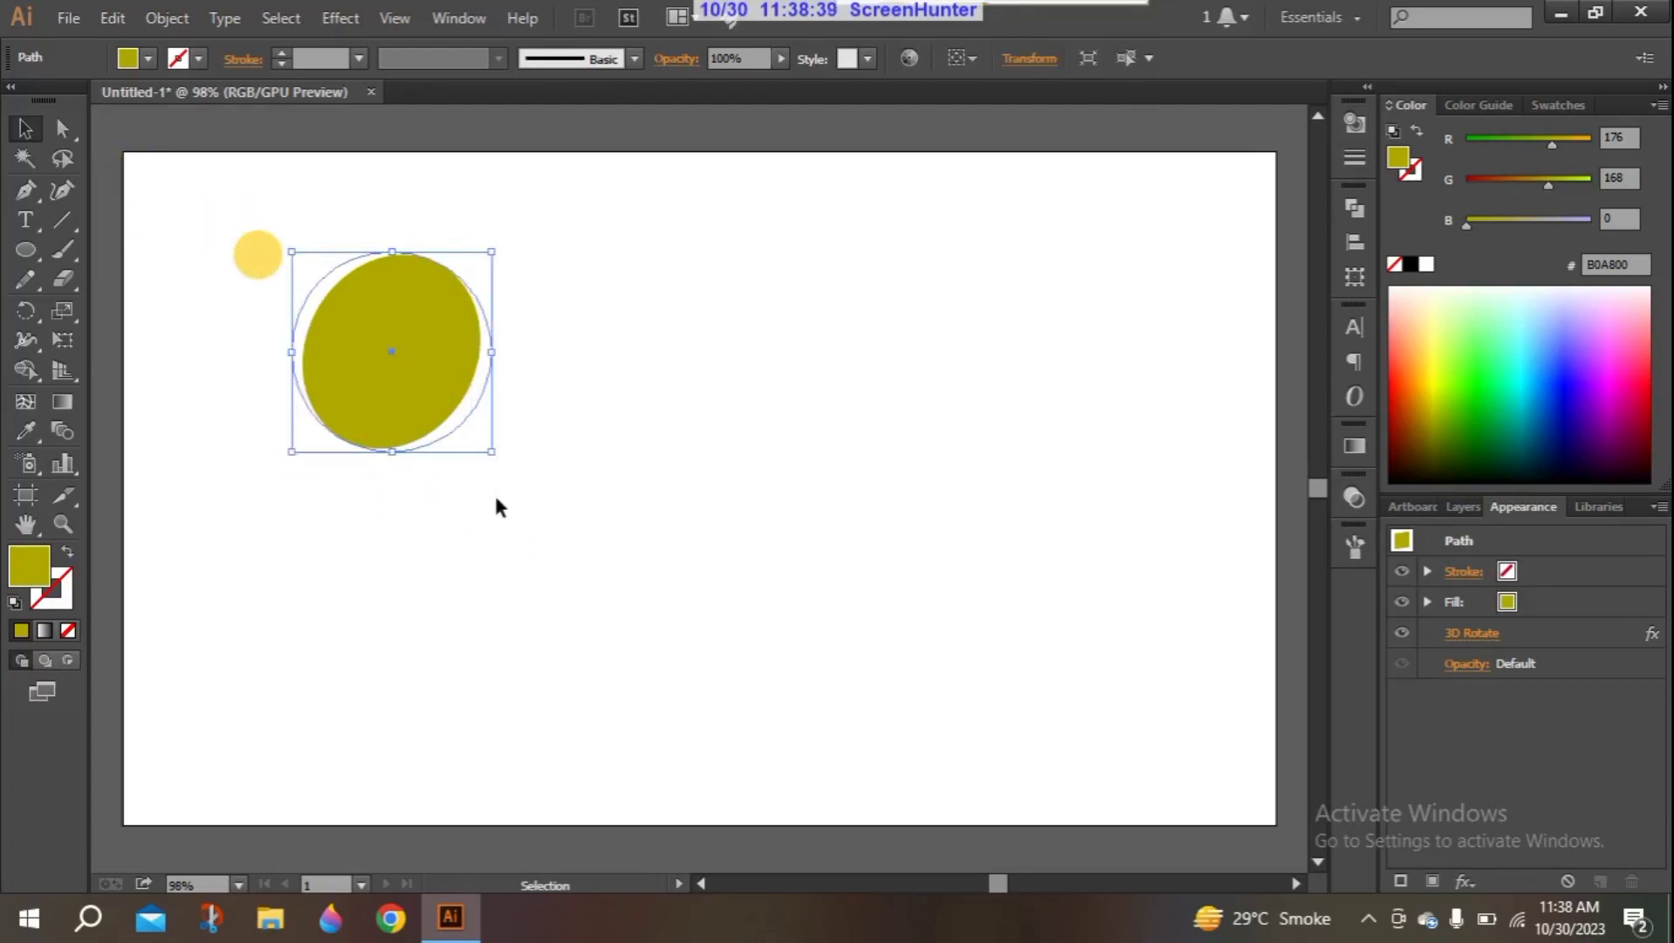
{"action": "key", "text": "Delete"}
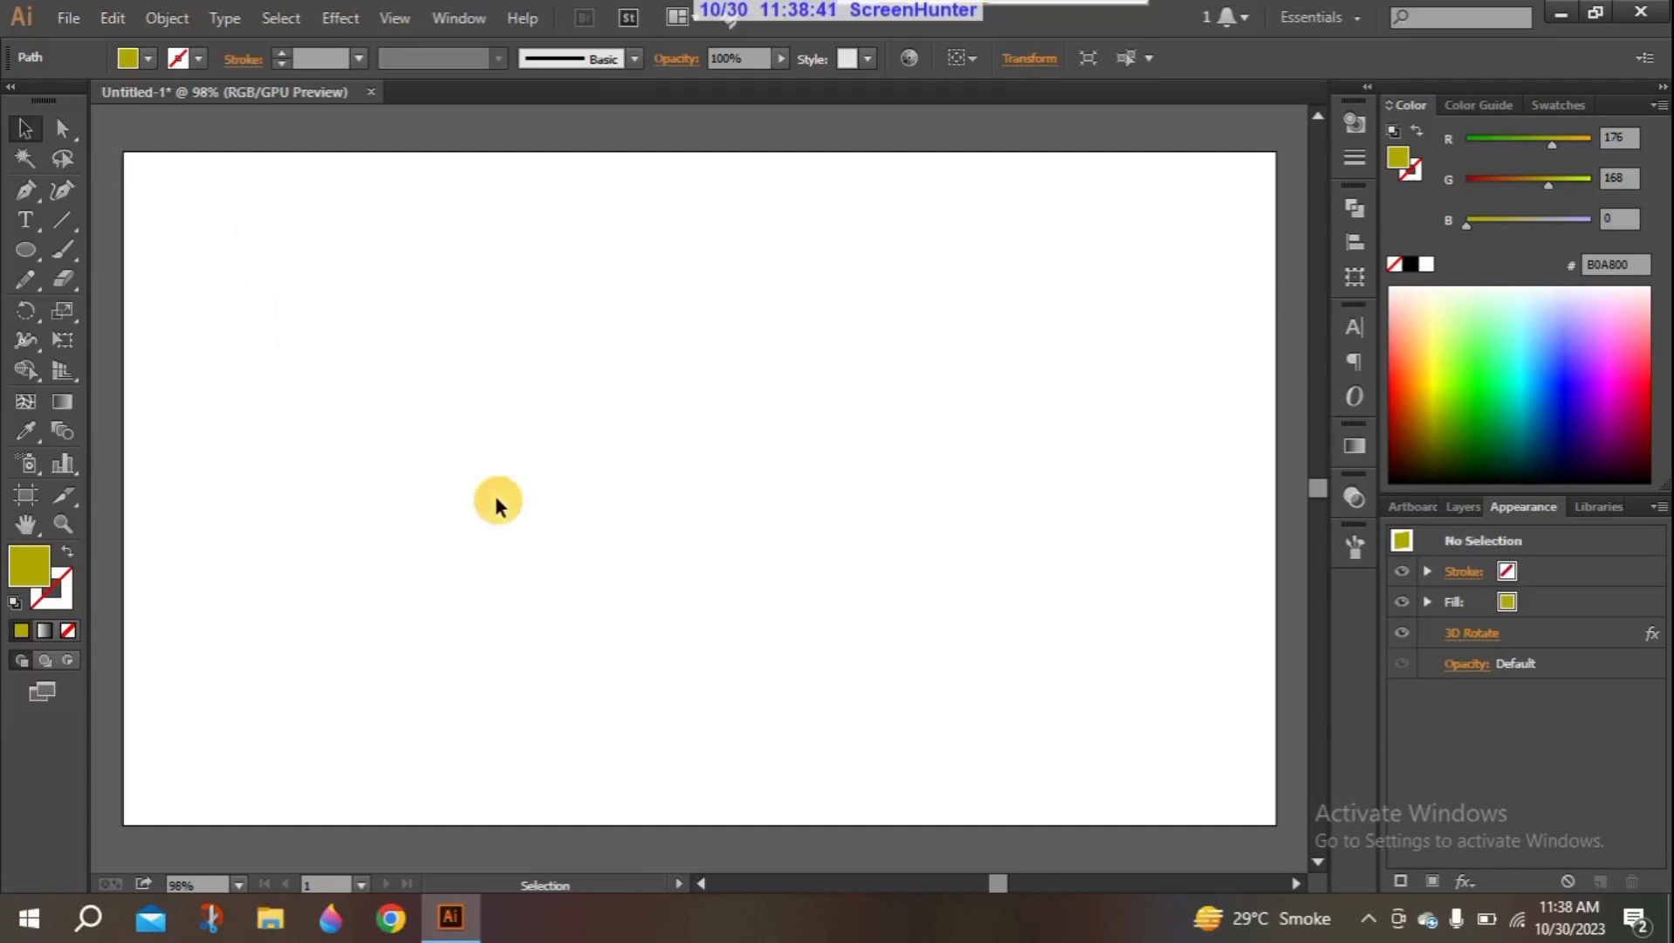
- Add the text "Design DoJo" on the artboard and scale it up proportionally to about 63 pt
{"action": "left_click", "coordinate": [25, 219]}
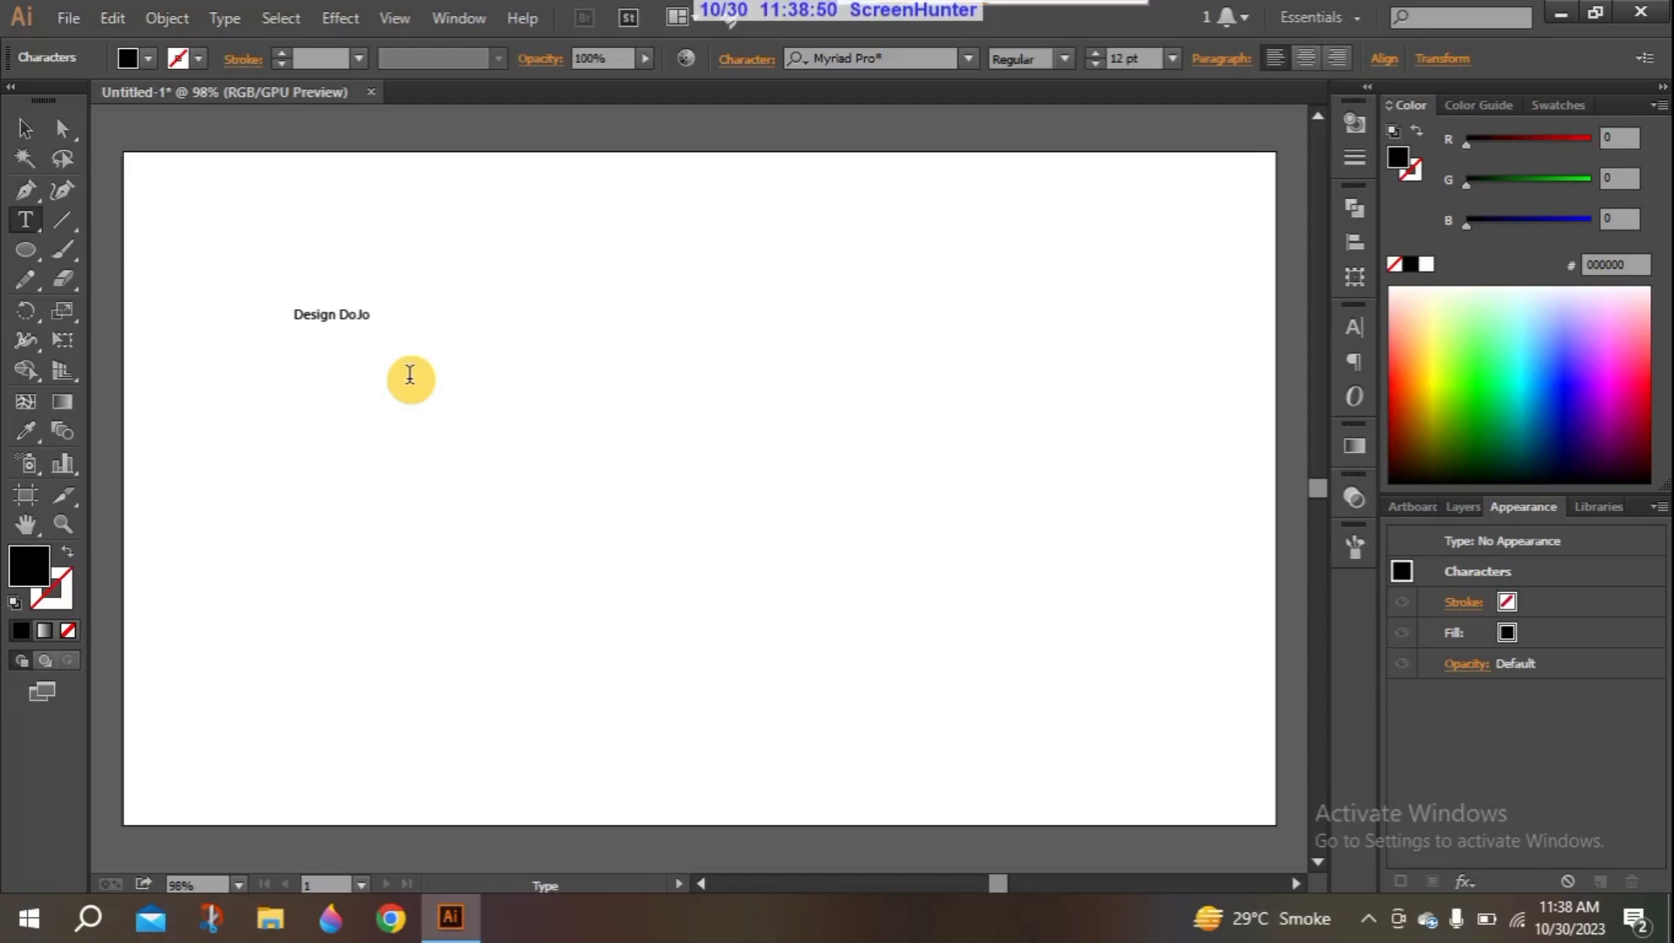
{"action": "left_click", "coordinate": [25, 128]}
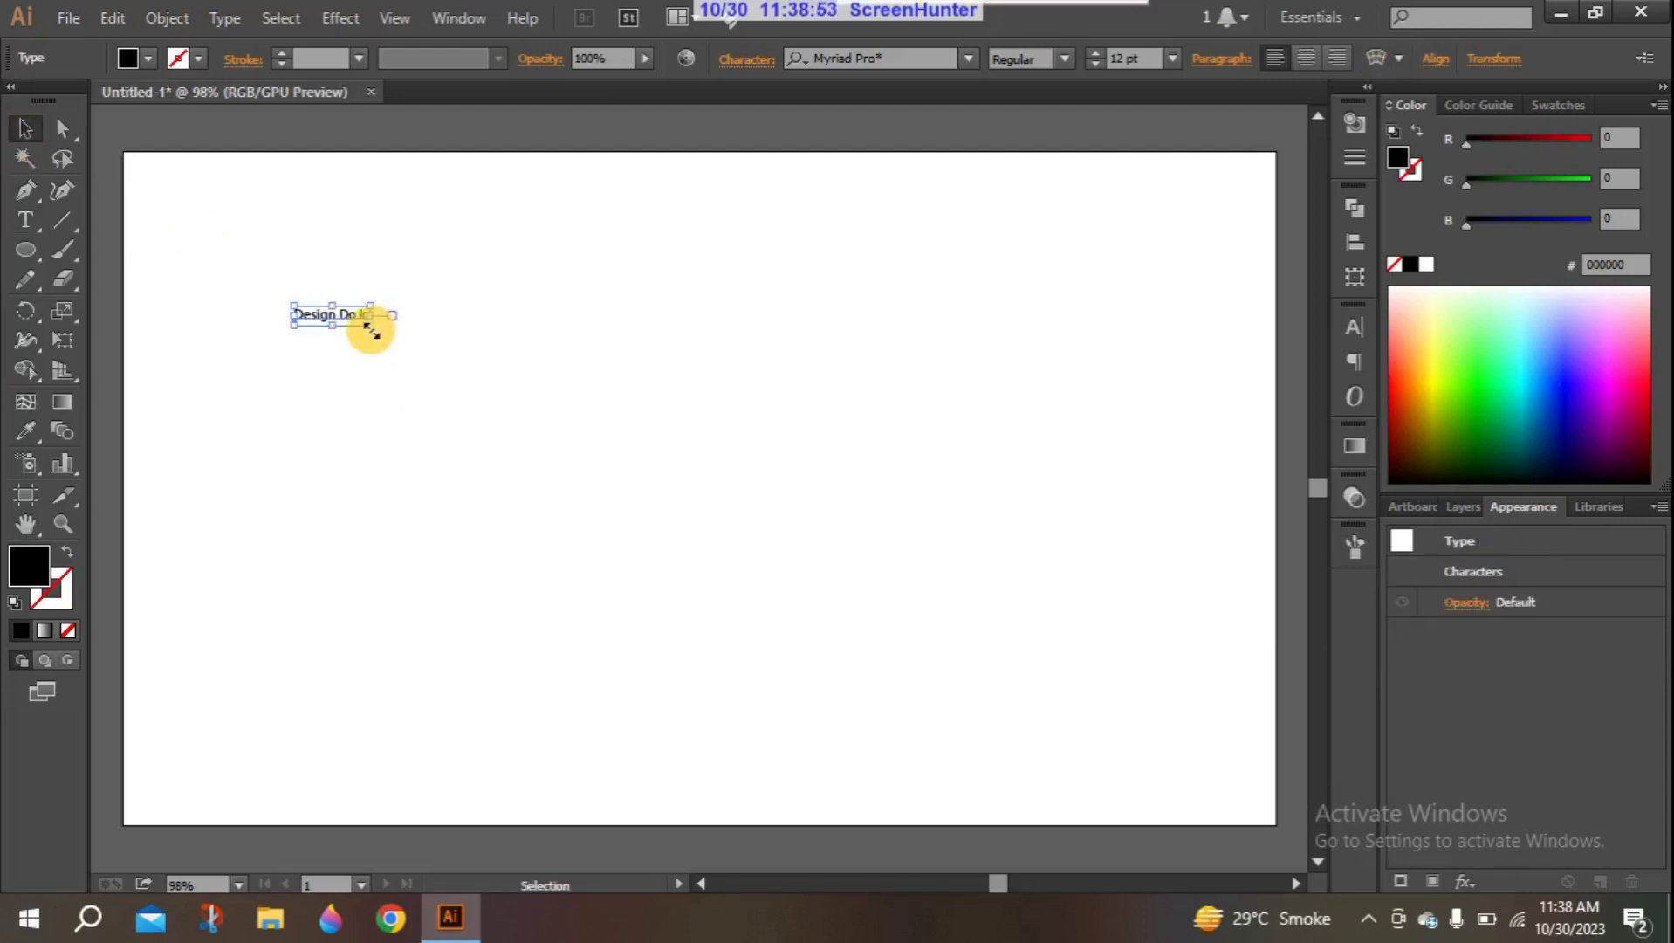
{"action": "key", "text": "shift"}
{"action": "left_click_drag", "start_coordinate": [371, 330], "coordinate": [689, 496]}
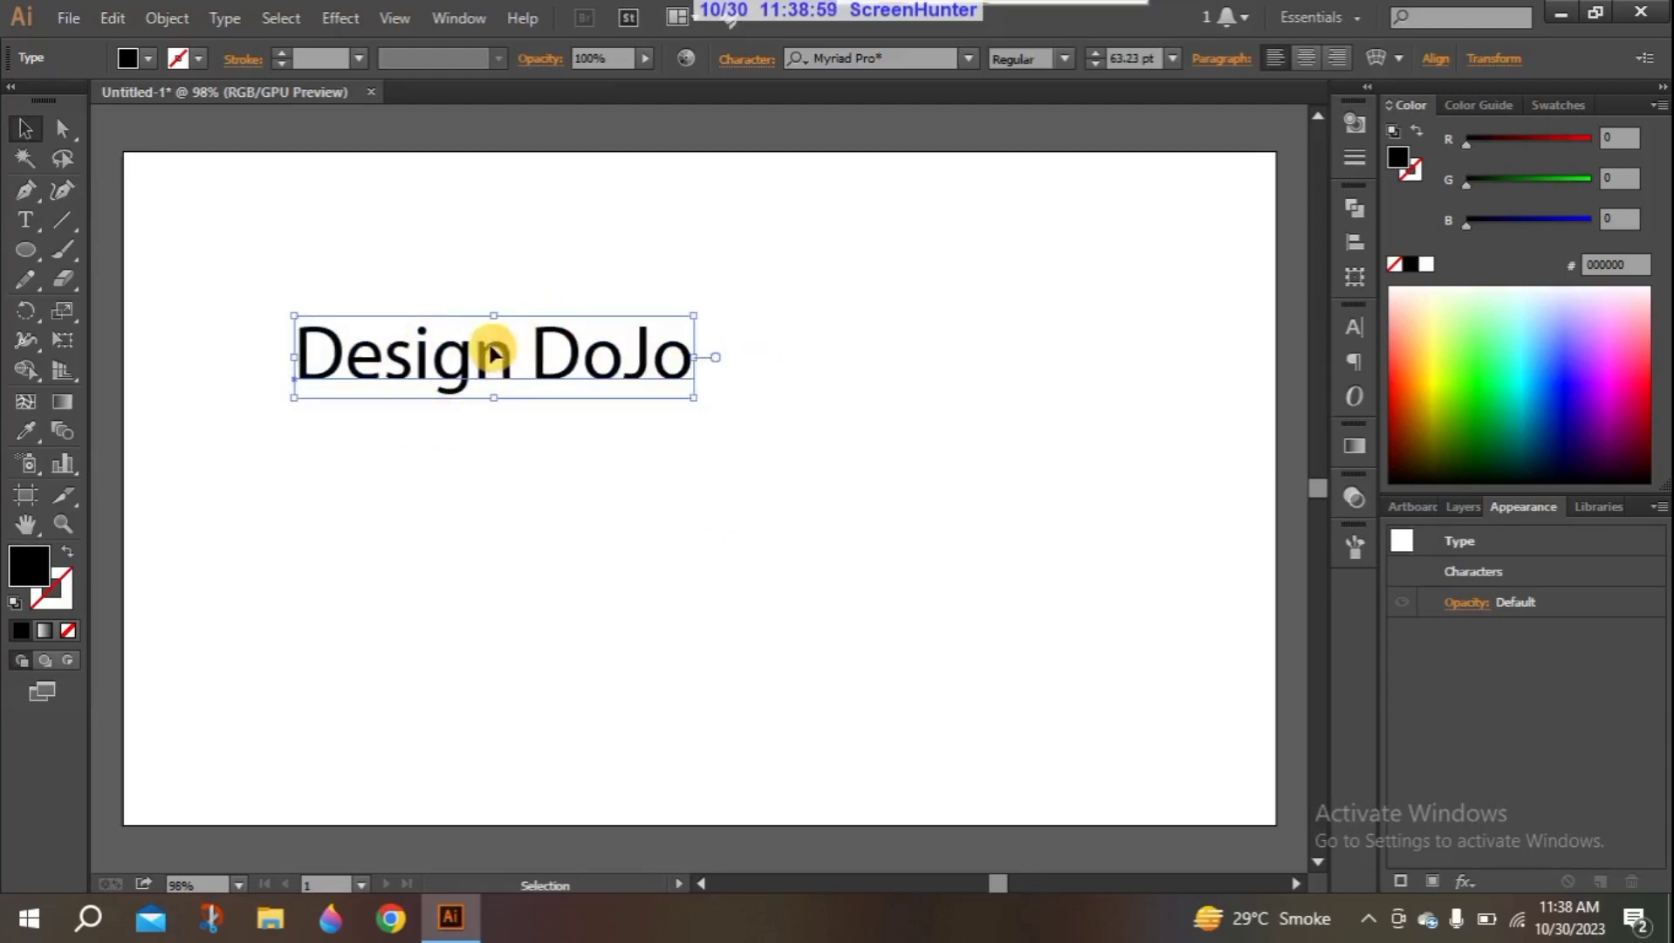
- Set the "Design DoJo" text in Arial Bold and move it closer to the artboard's left edge
{"action": "key", "text": "ctrl+t"}
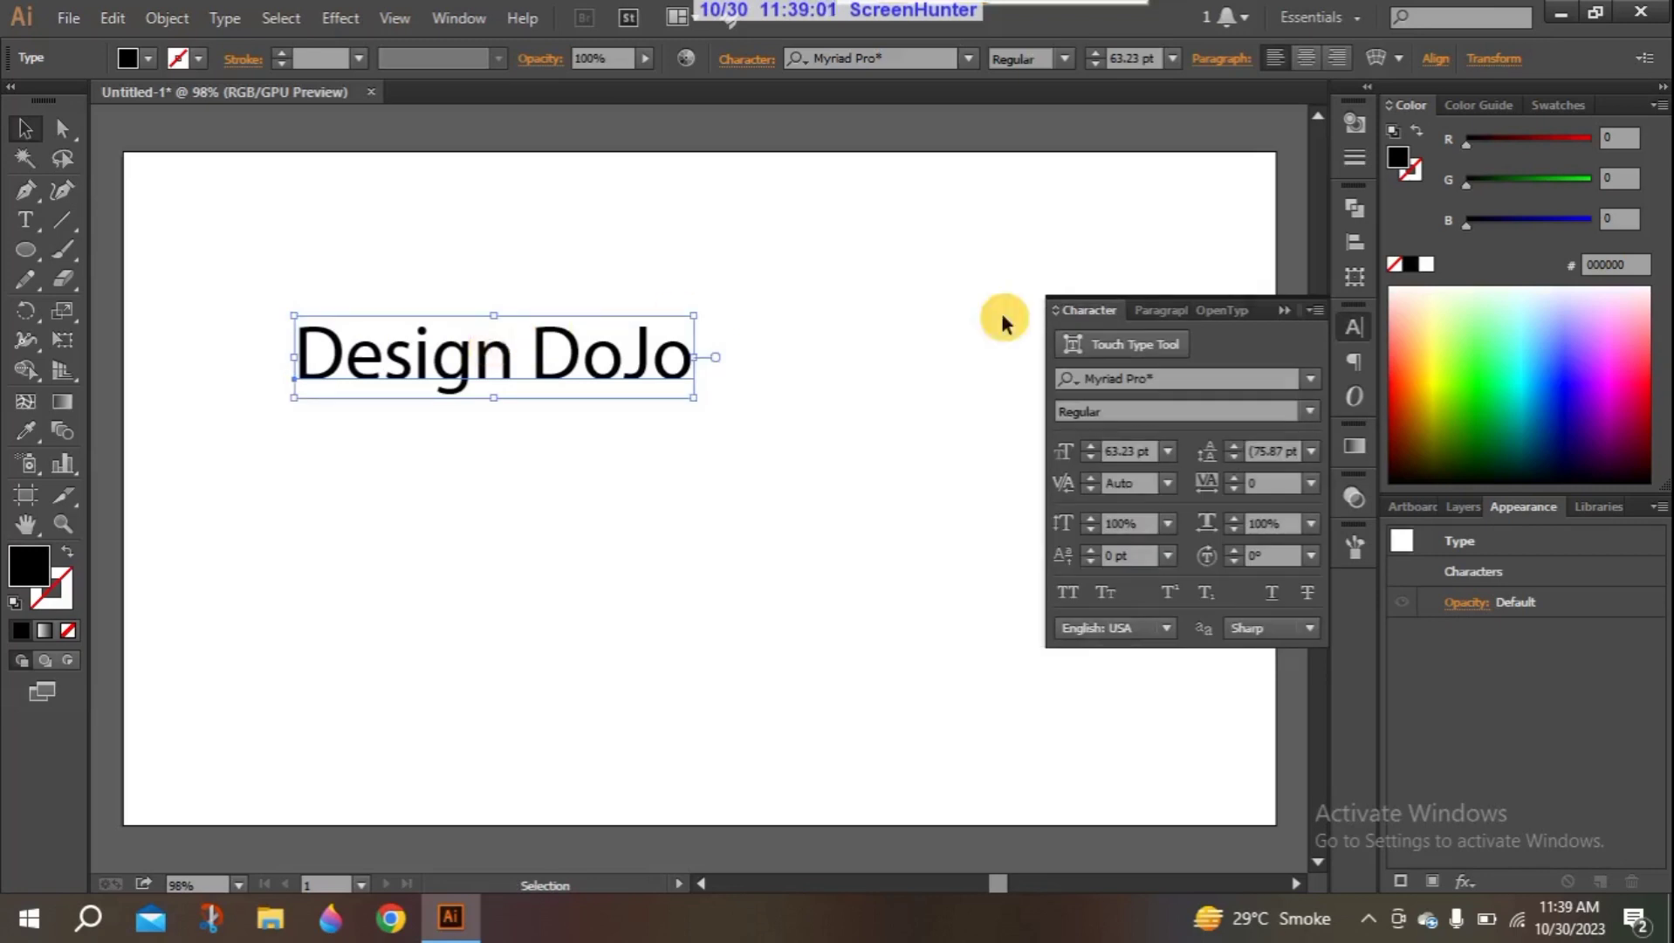
{"action": "left_click", "coordinate": [1309, 378]}
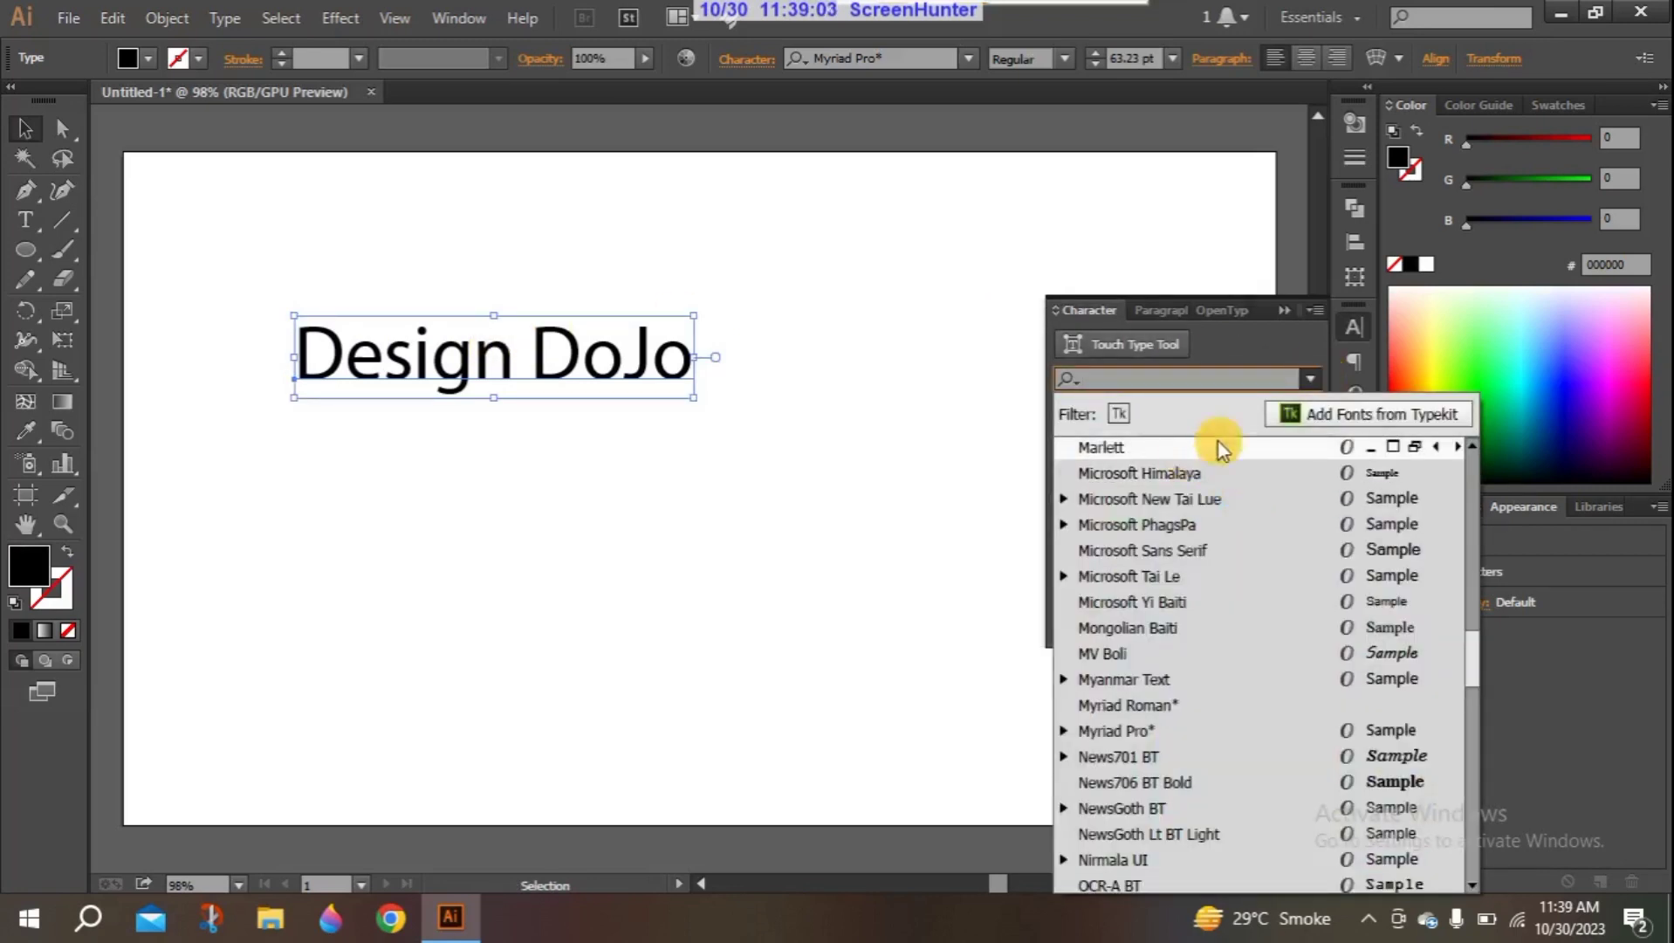
{"action": "left_click_drag", "start_coordinate": [1472, 635], "coordinate": [1454, 436]}
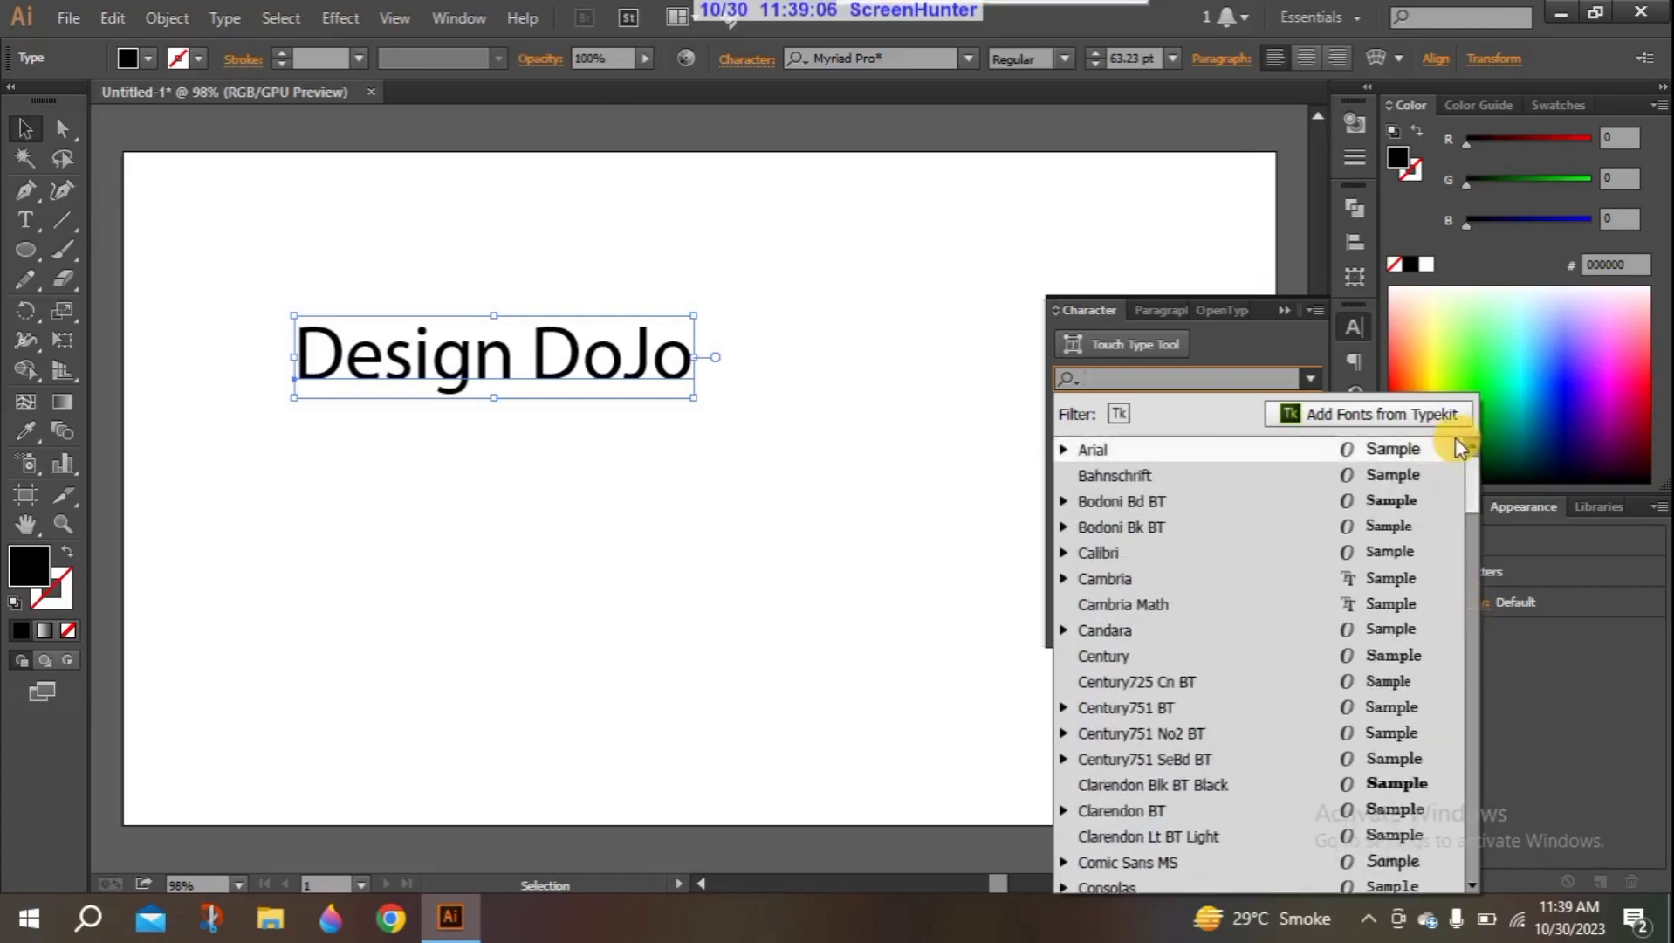
{"action": "left_click", "coordinate": [1323, 448]}
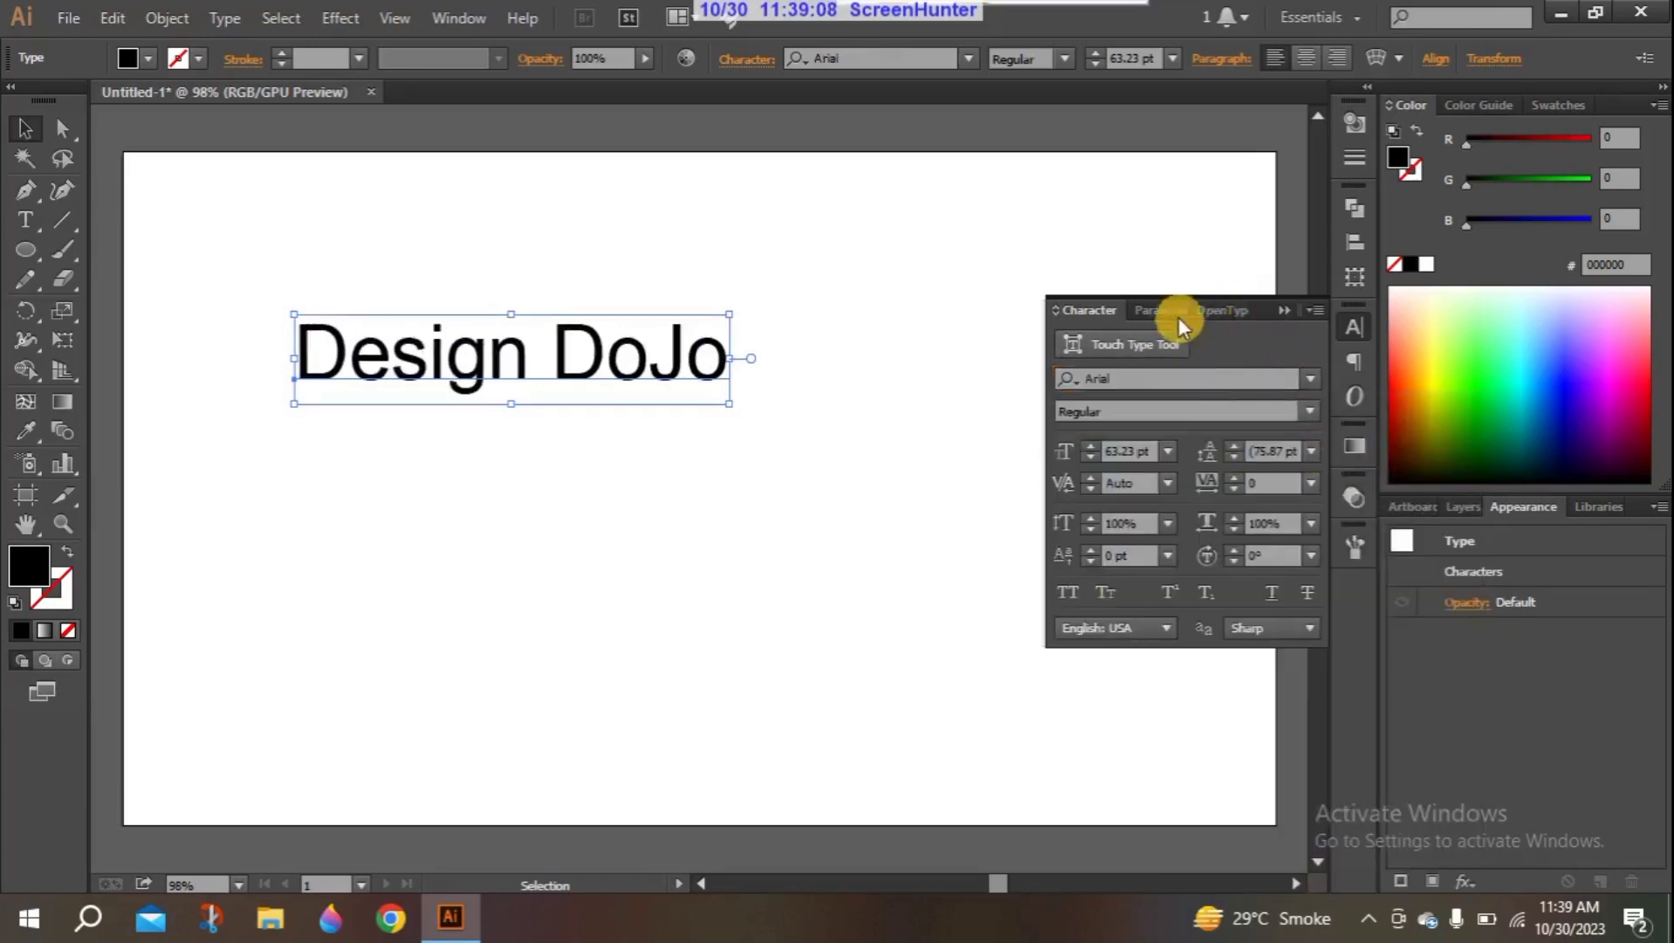
{"action": "left_click", "coordinate": [1307, 411]}
{"action": "left_click", "coordinate": [1109, 497]}
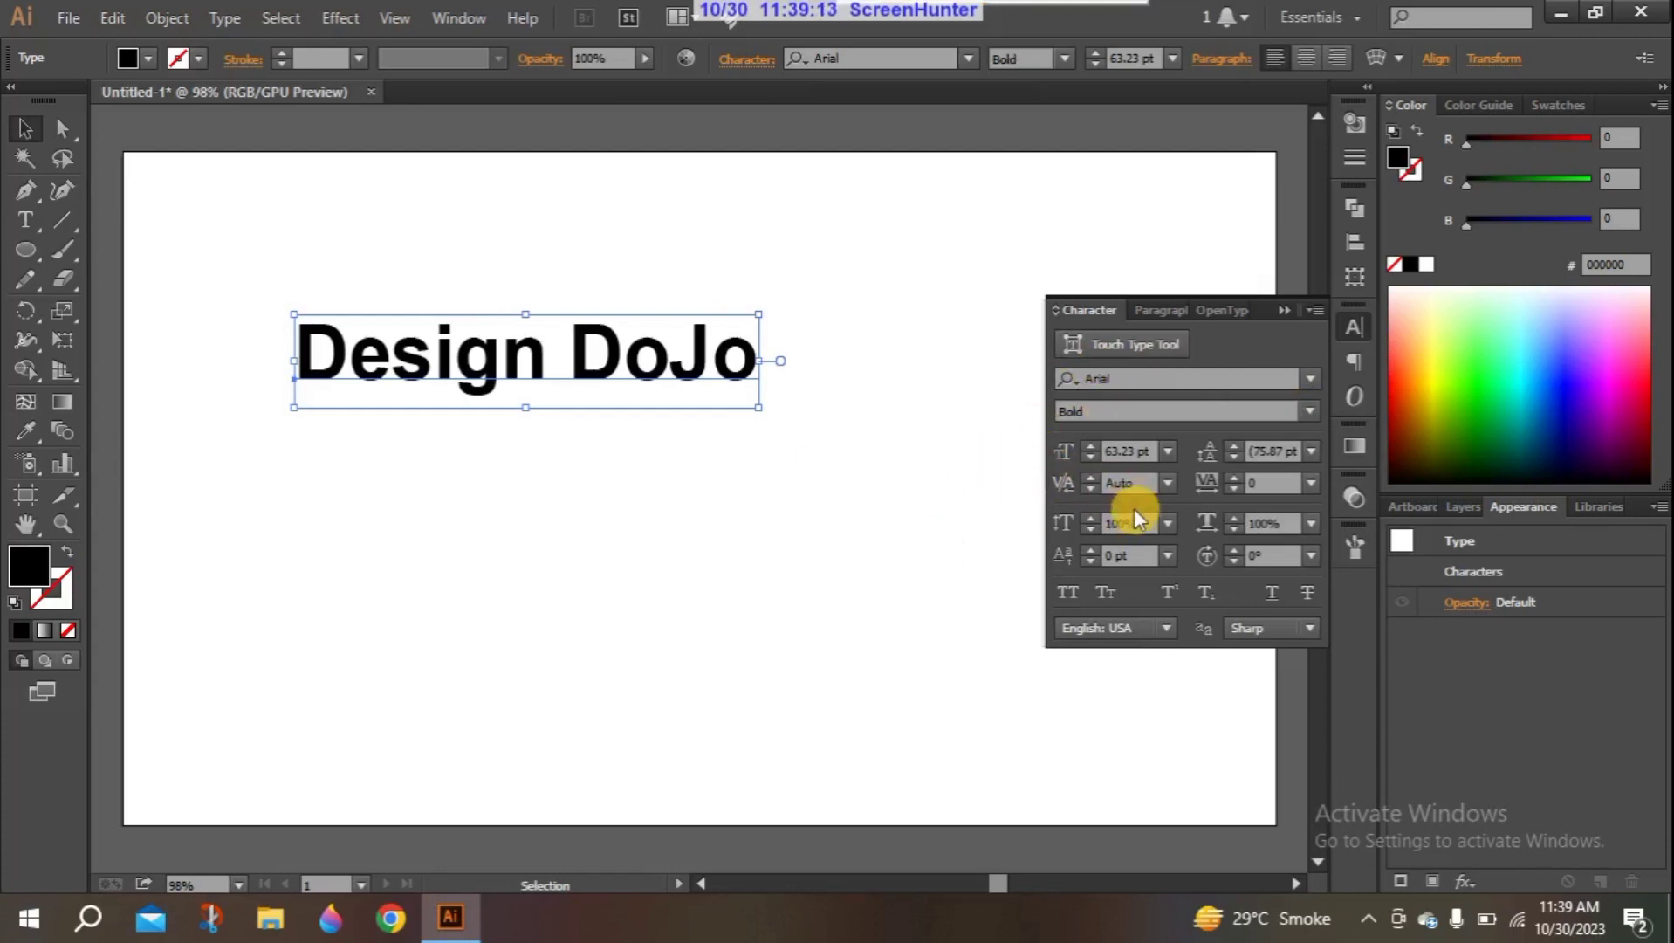
{"action": "left_click", "coordinate": [1286, 309]}
{"action": "left_click_drag", "start_coordinate": [480, 355], "coordinate": [385, 340]}
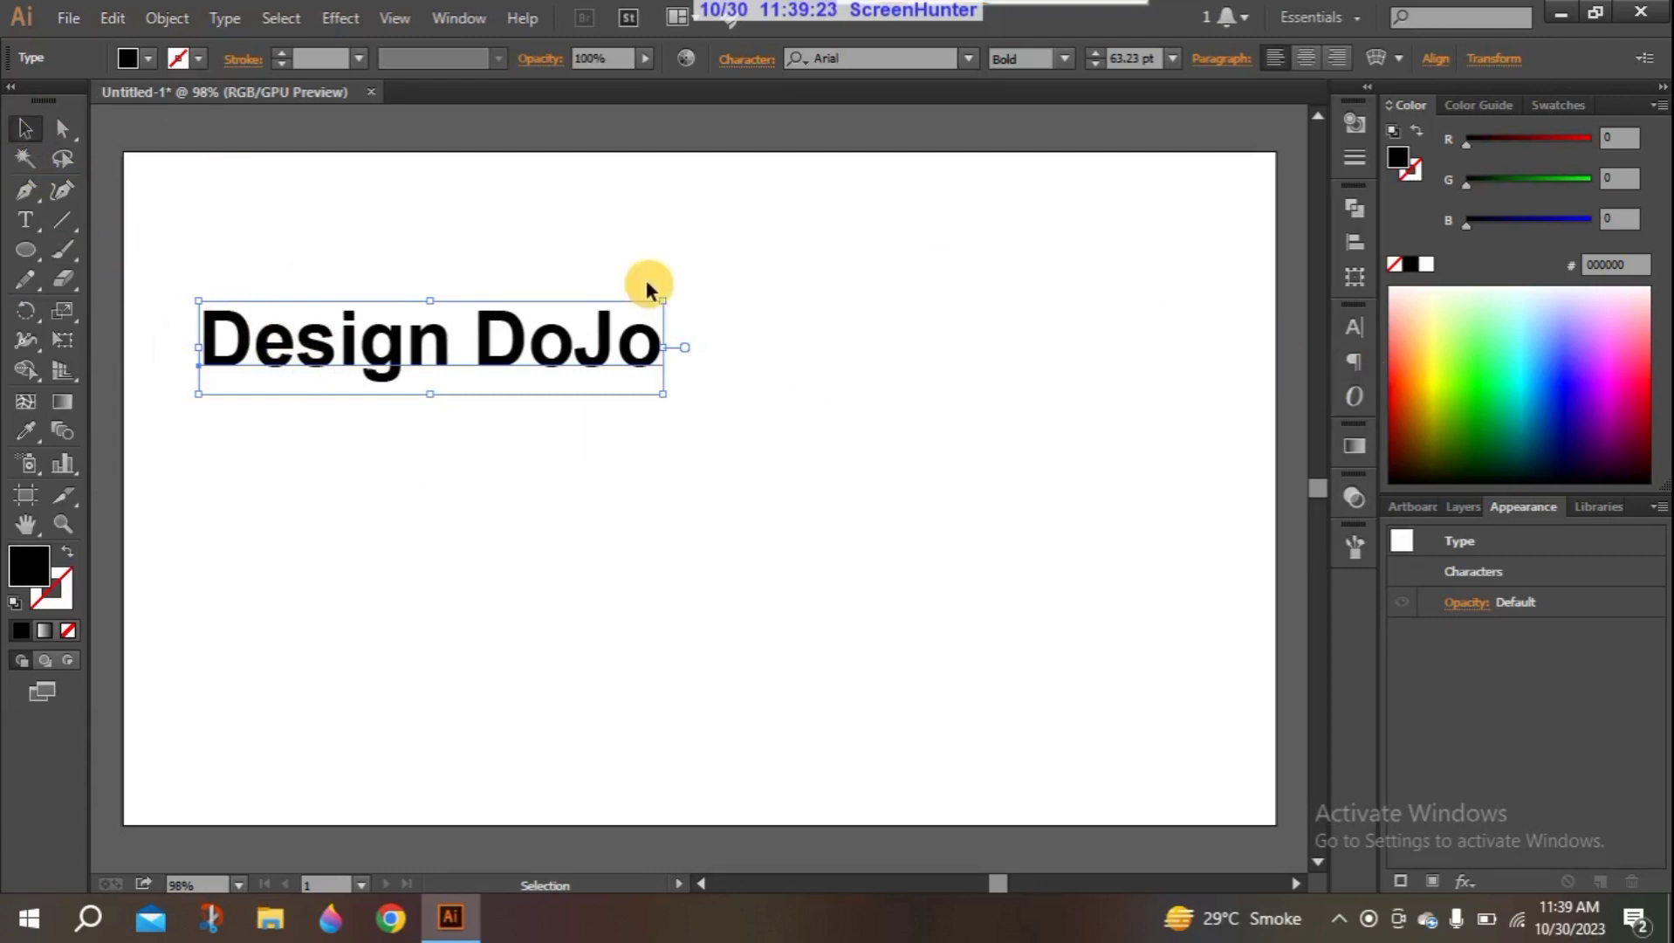
- Try dark blue, purple, yellow, green and bright blue fills on the "Design DoJo" text
{"action": "left_click", "coordinate": [1545, 414]}
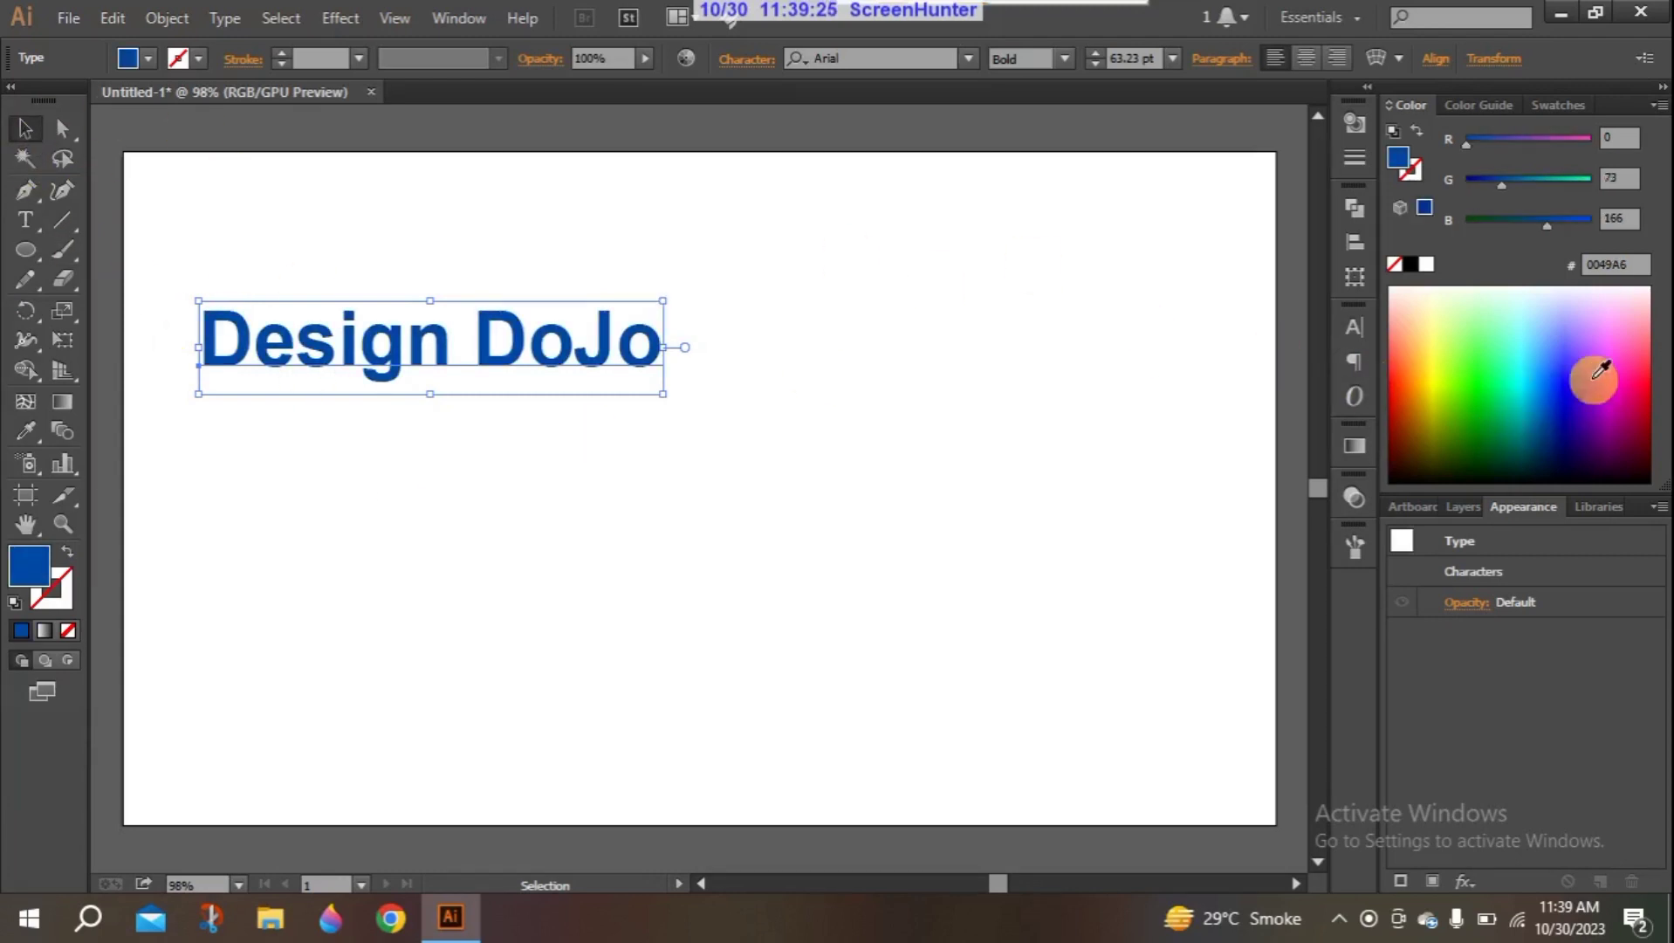
{"action": "left_click_drag", "start_coordinate": [1614, 385], "coordinate": [1613, 407]}
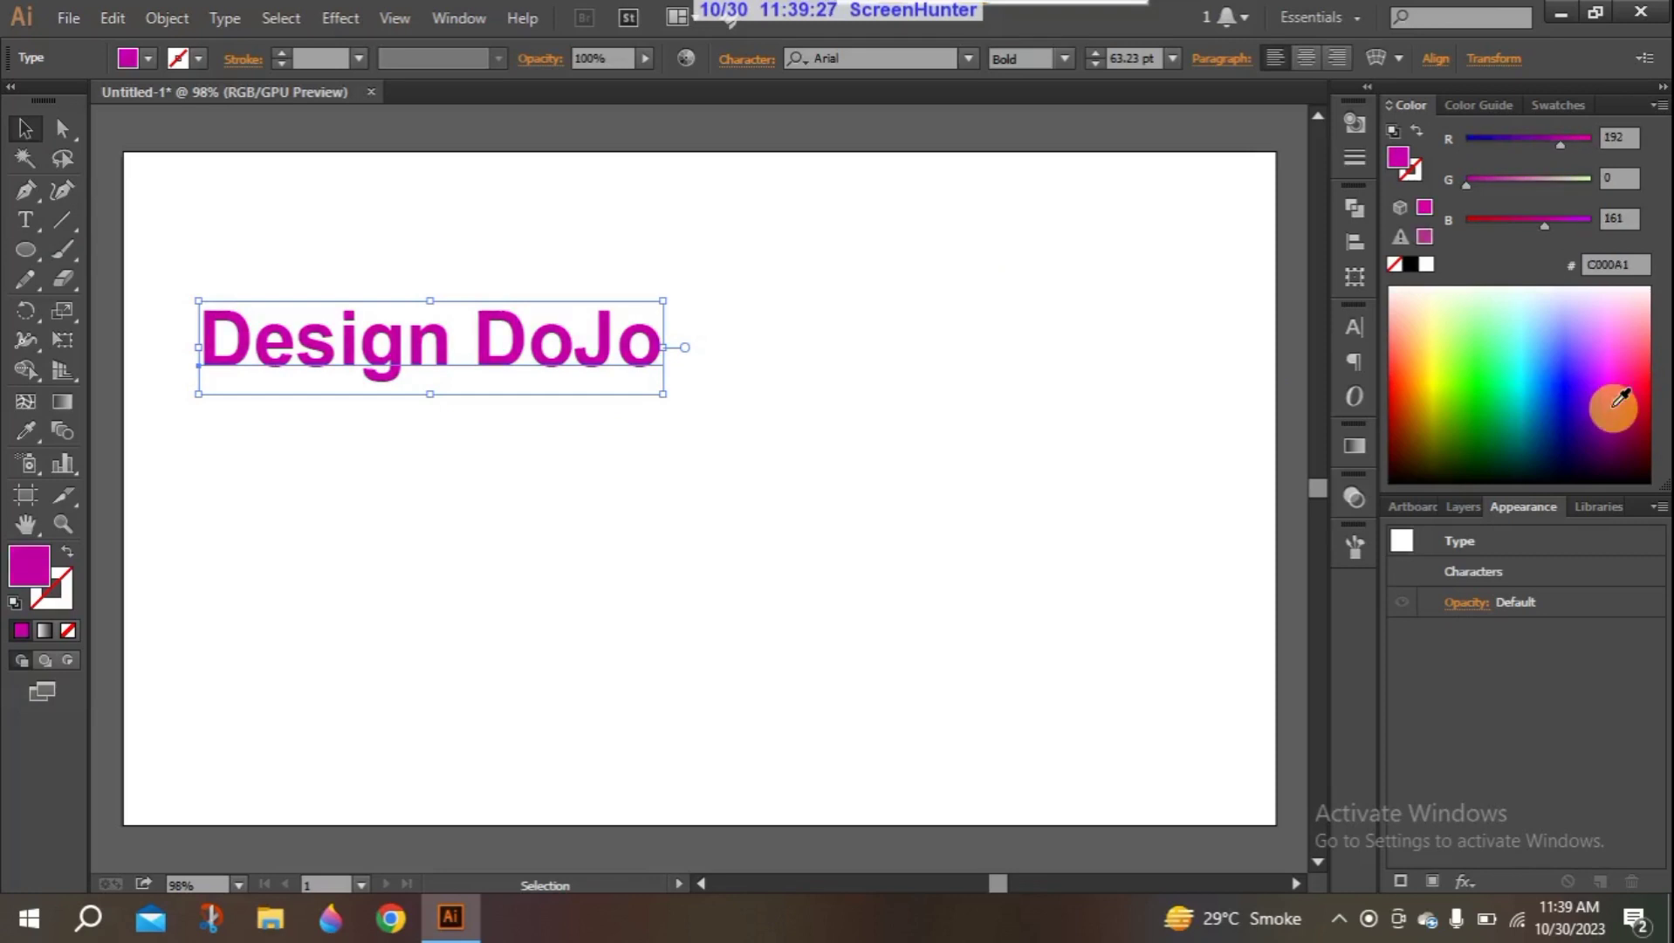
{"action": "left_click", "coordinate": [1435, 337]}
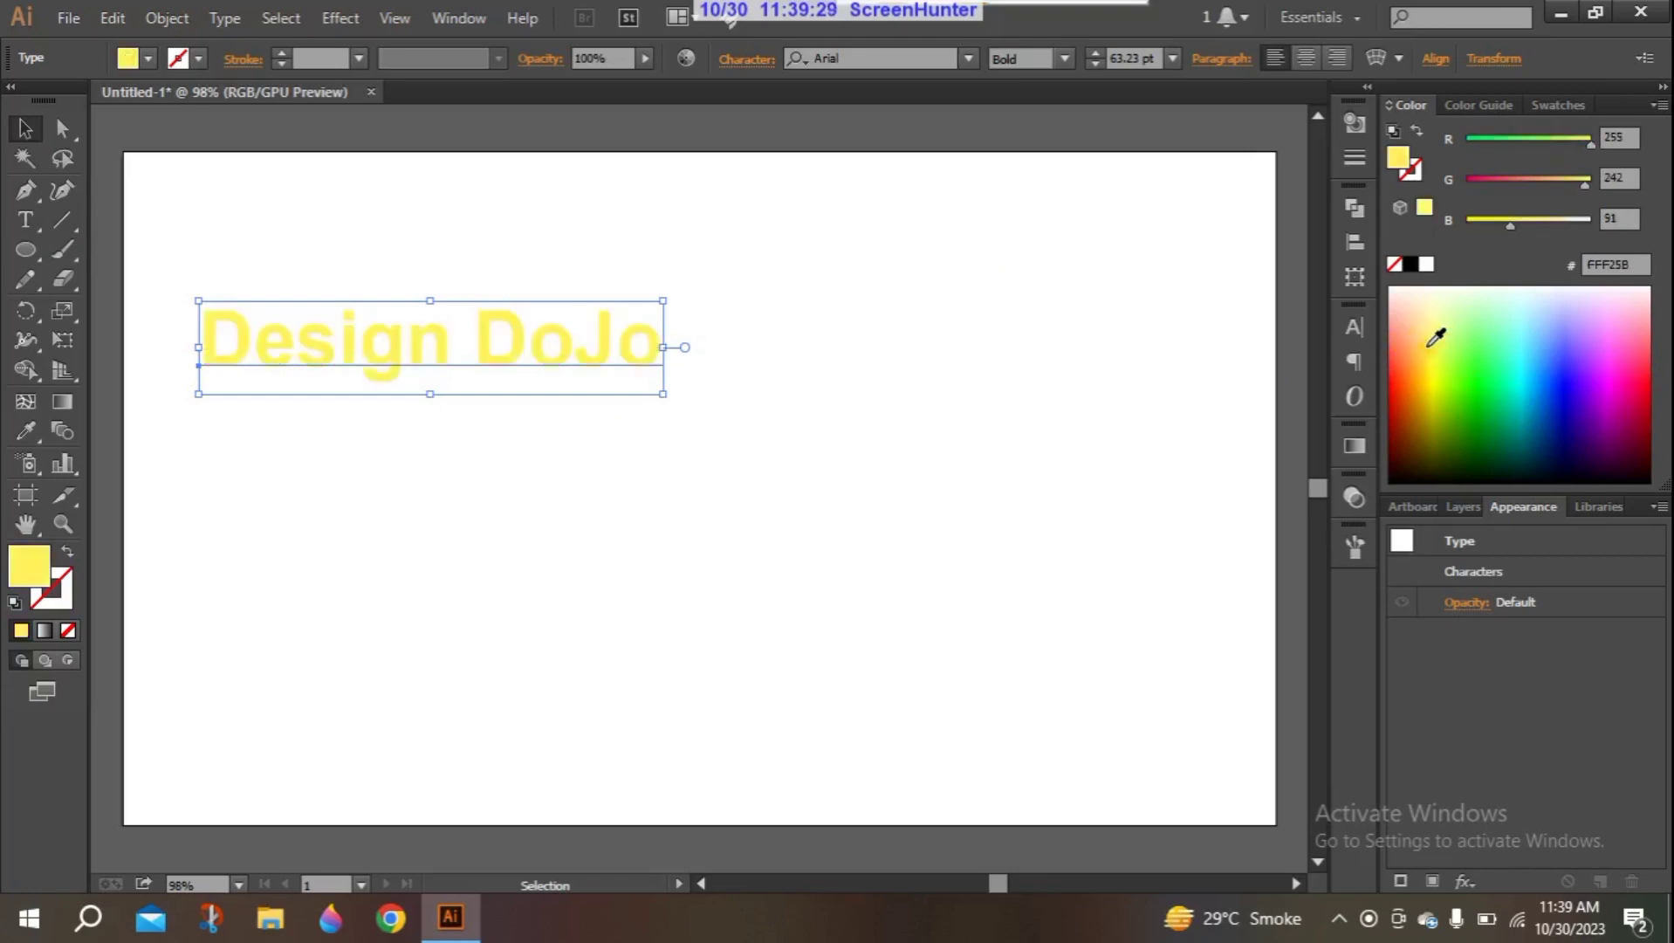
{"action": "left_click", "coordinate": [1442, 362]}
{"action": "left_click", "coordinate": [1437, 369]}
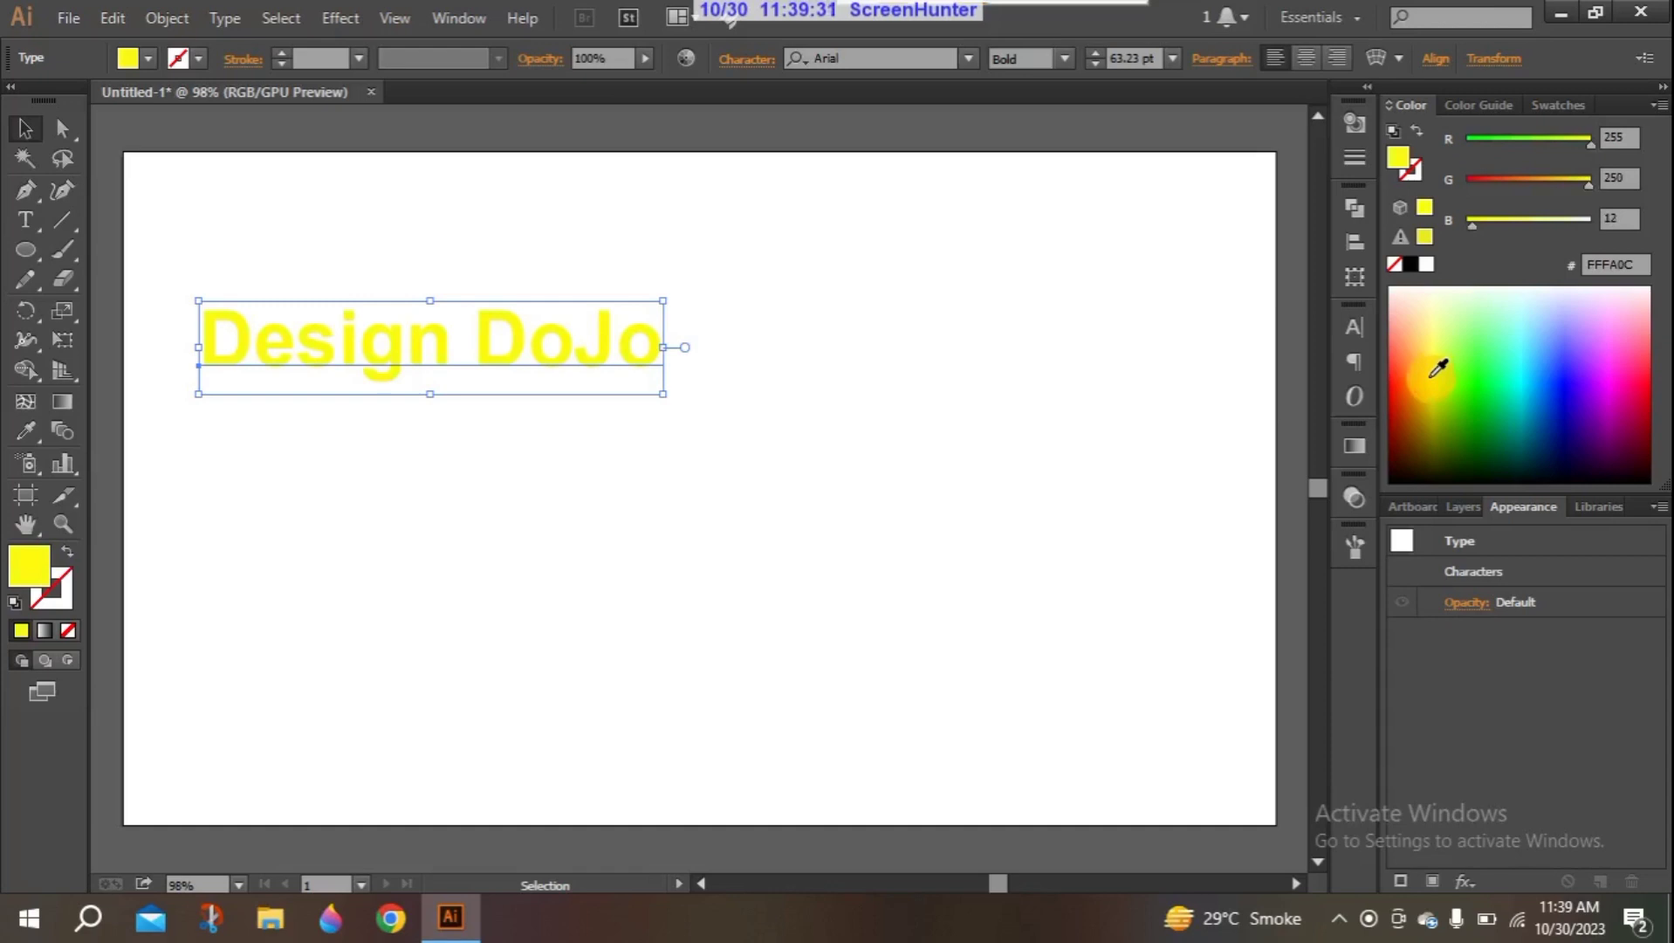
{"action": "left_click", "coordinate": [1477, 320]}
{"action": "left_click", "coordinate": [1483, 340]}
{"action": "left_click", "coordinate": [1484, 359]}
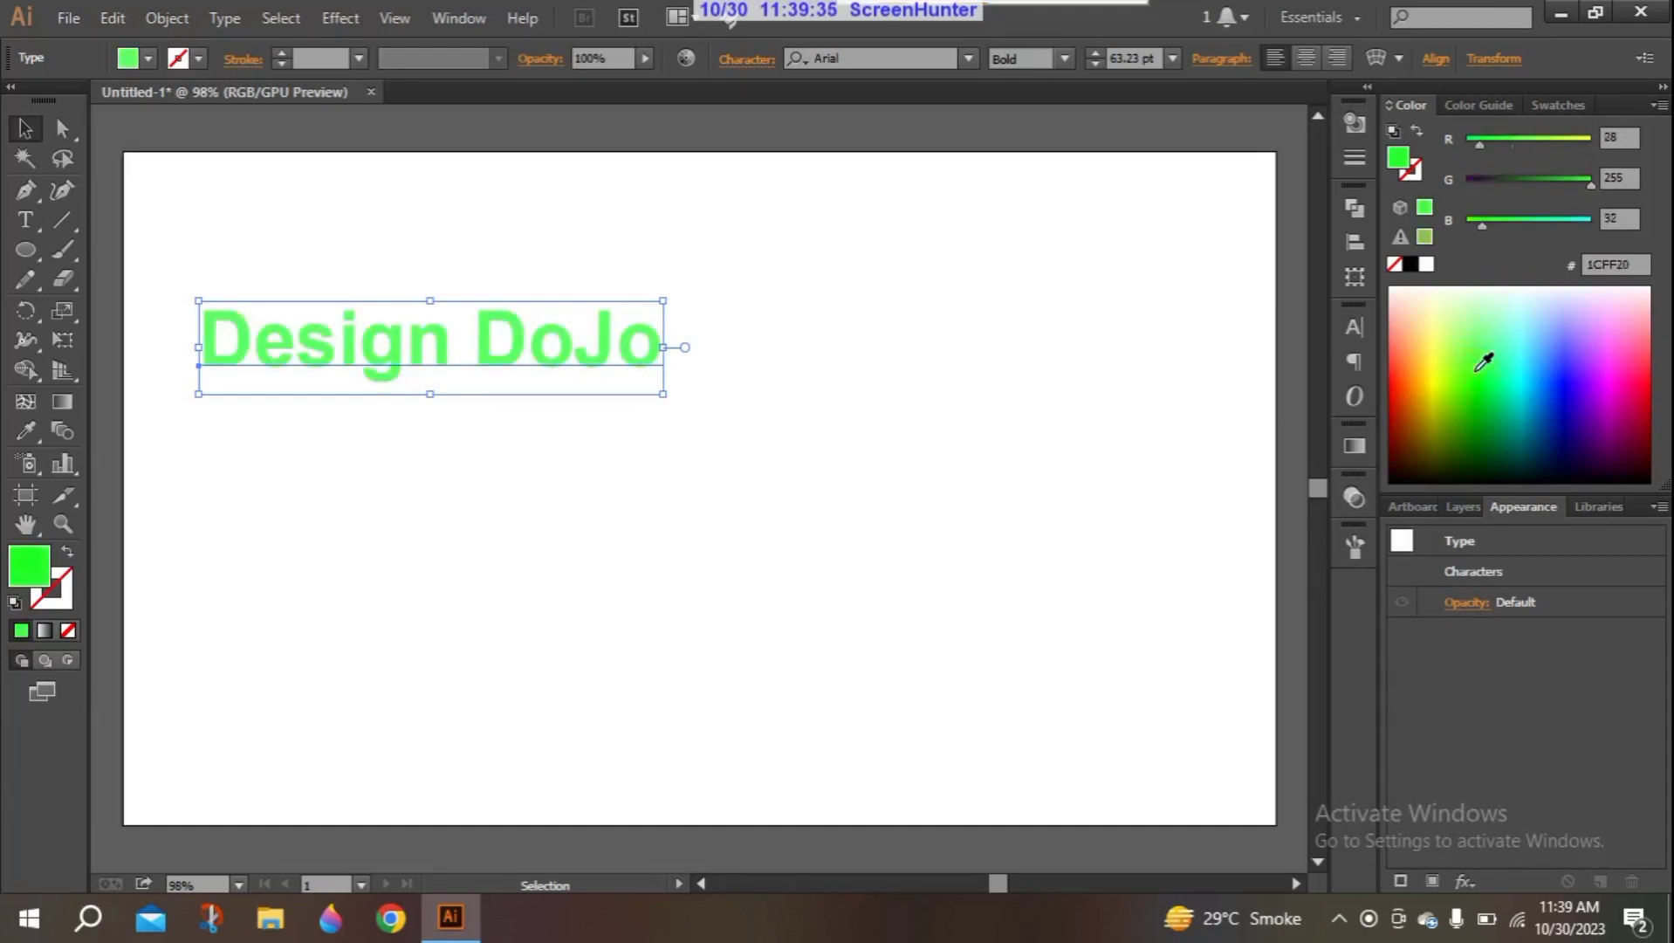
{"action": "left_click", "coordinate": [1513, 385]}
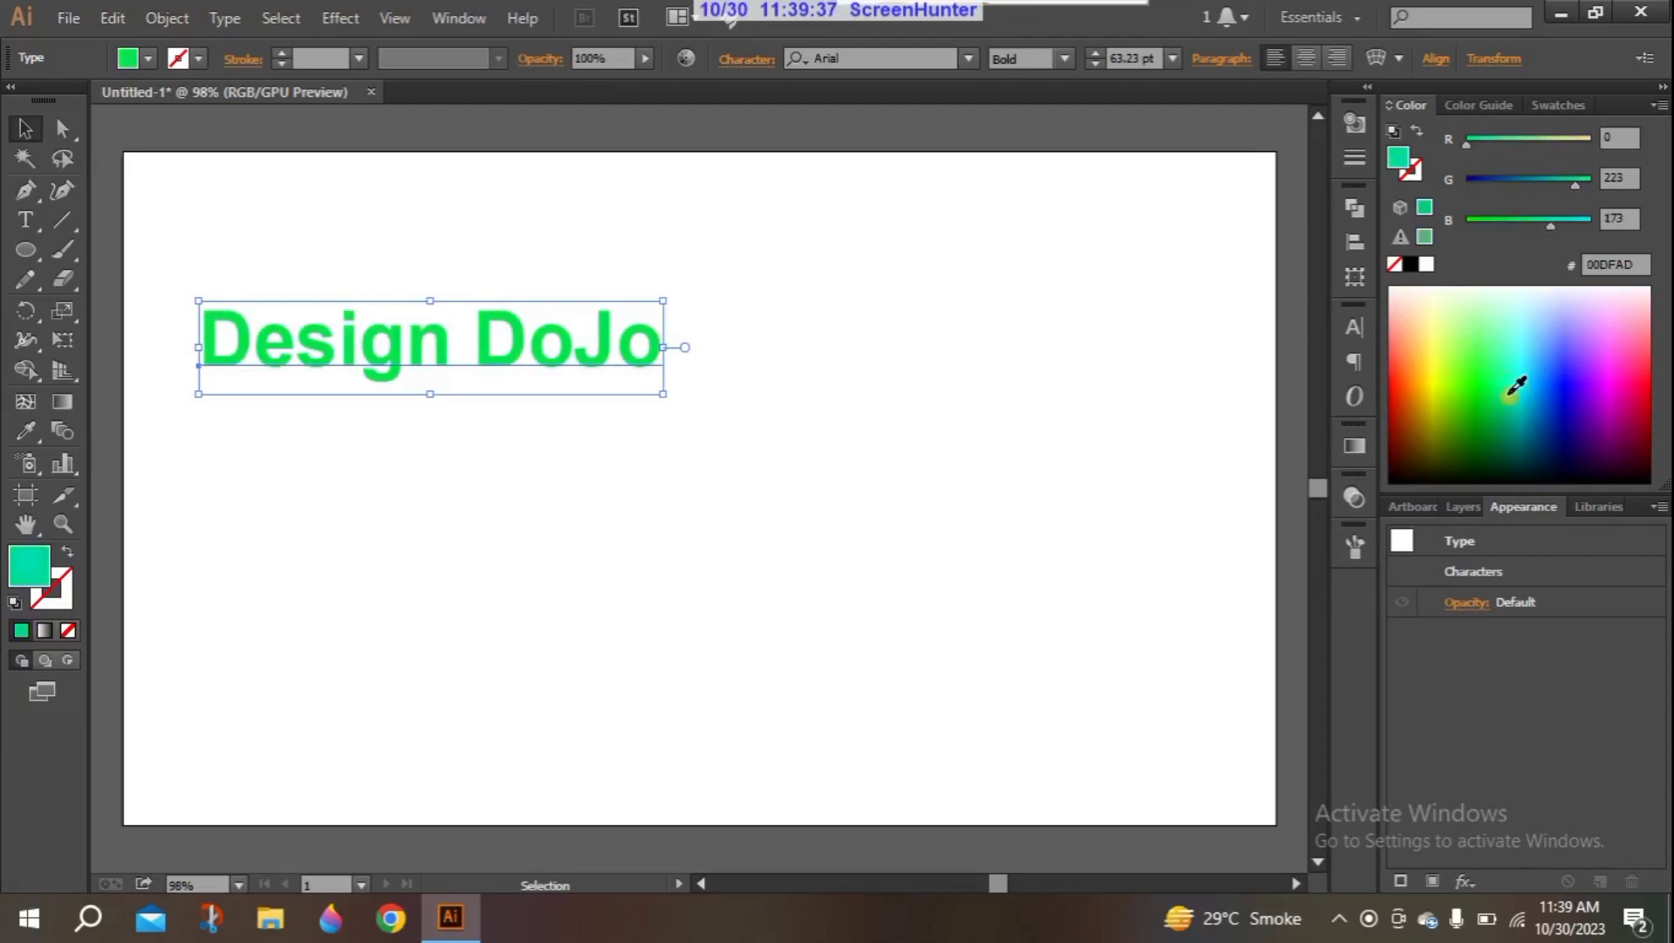
{"action": "left_click", "coordinate": [1545, 377]}
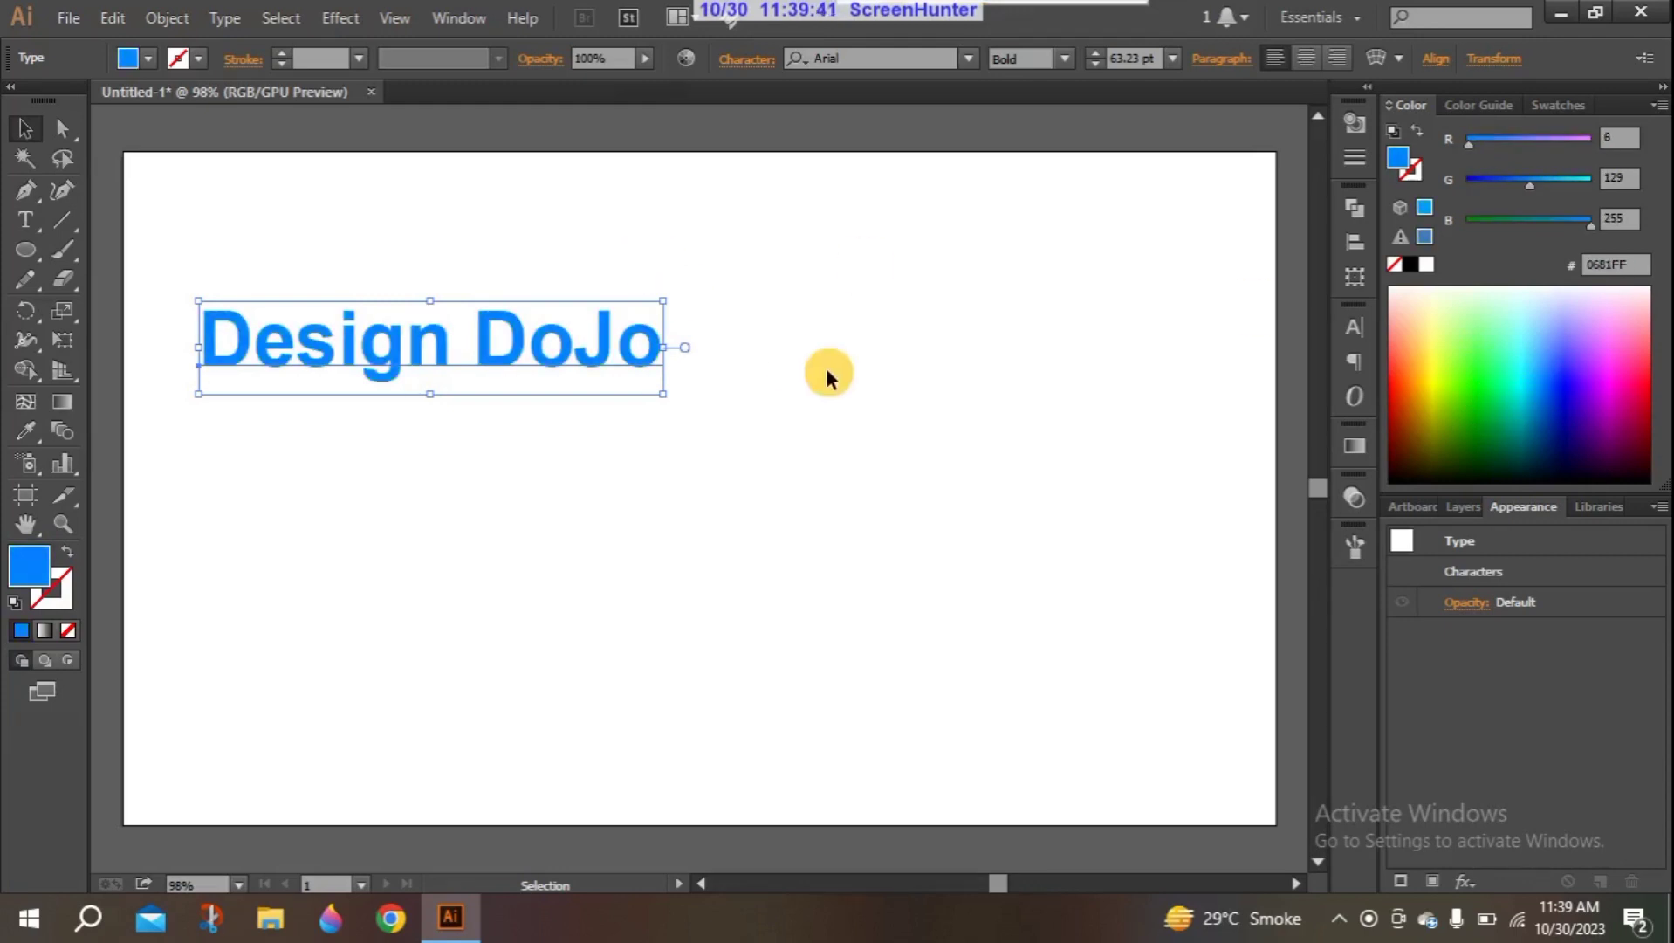
- Try lighter pink shades on the text and settle on a dark magenta fill, CC0078
{"action": "left_click", "coordinate": [1602, 335]}
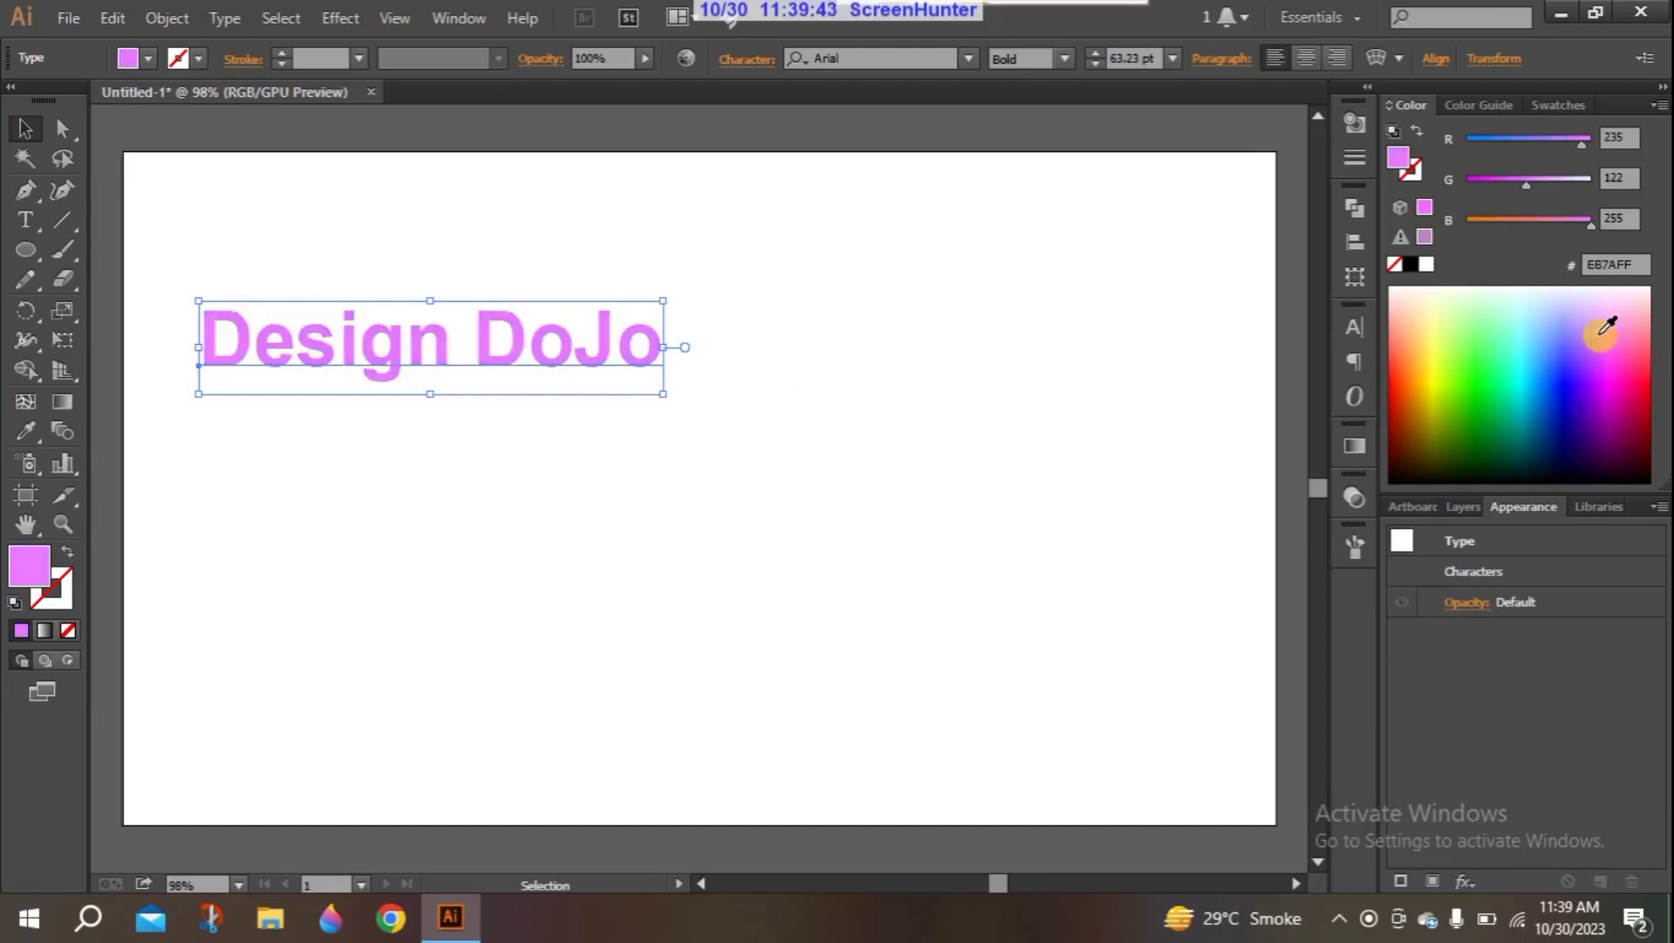
{"action": "left_click", "coordinate": [1629, 347]}
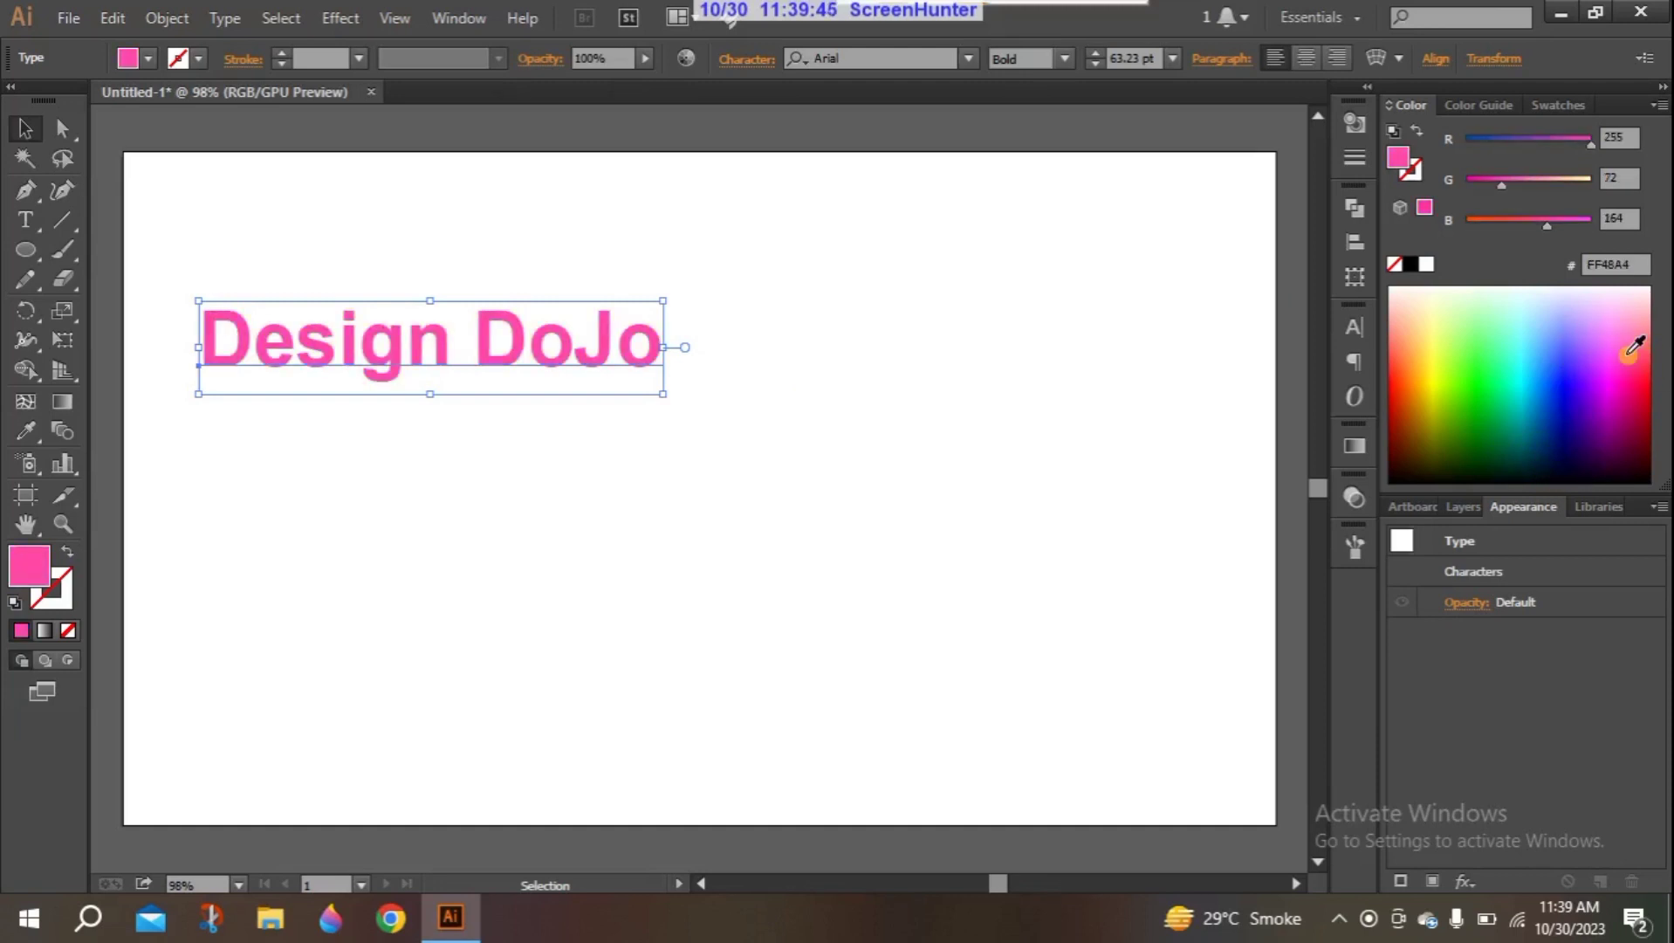
{"action": "left_click", "coordinate": [1634, 368]}
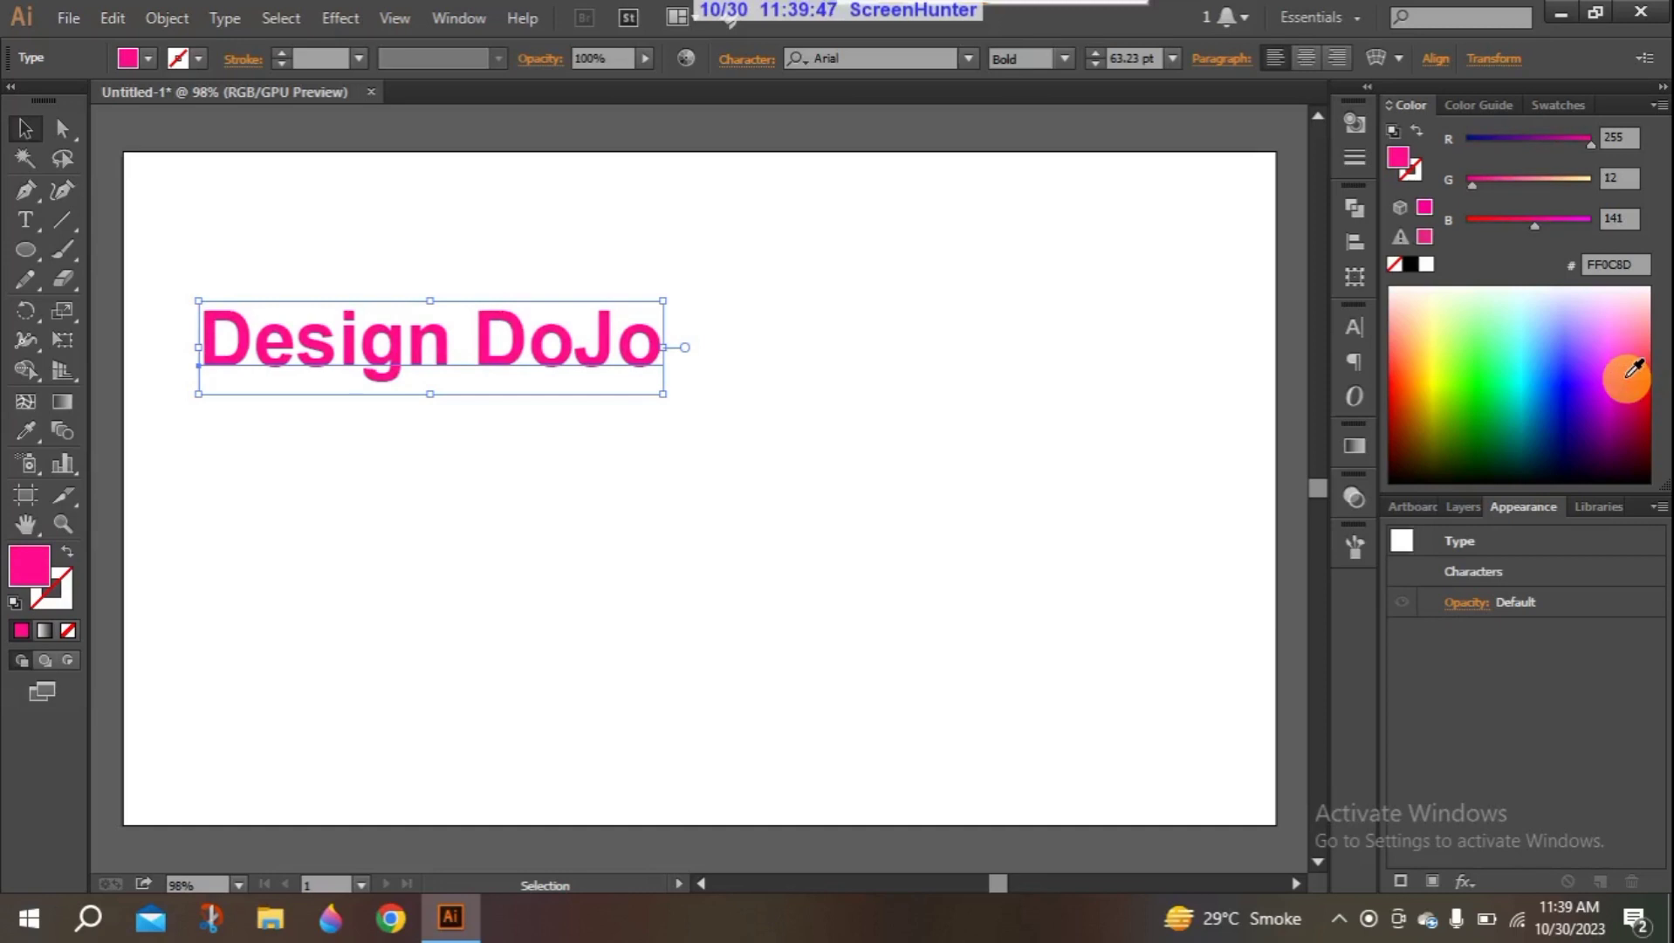
{"action": "left_click", "coordinate": [1623, 401]}
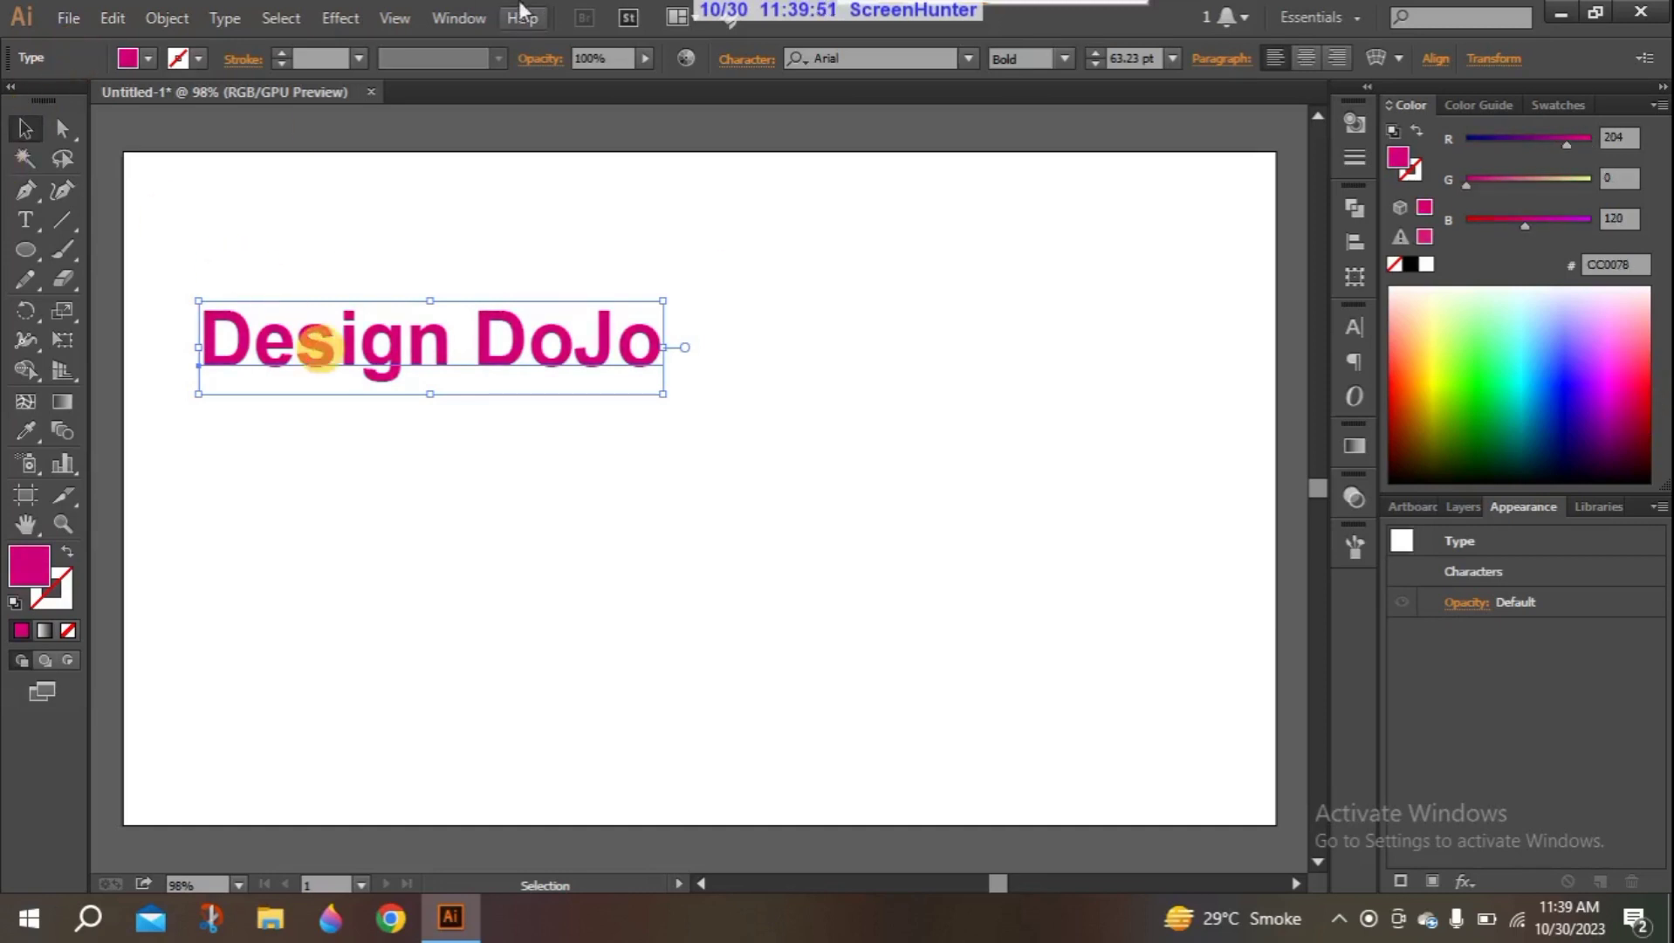
- Start the 3D Rotate effect on the text and preview it with a custom rotation of 29°, -57° and -24°
{"action": "left_click", "coordinate": [339, 18]}
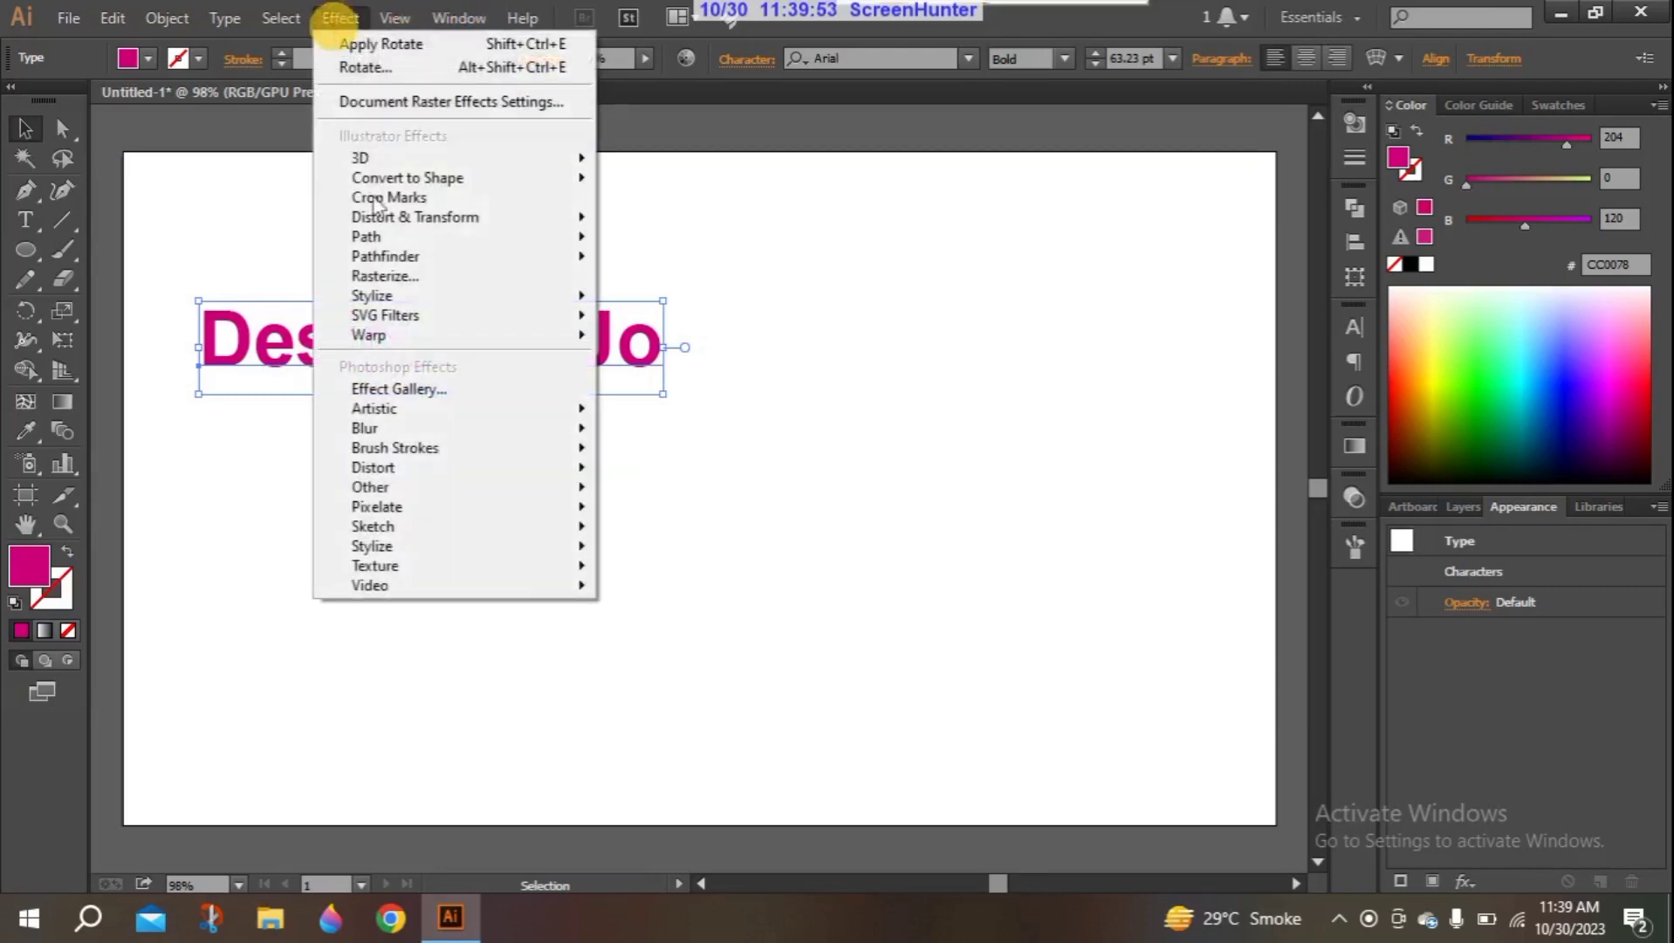
{"action": "mouse_move", "coordinate": [361, 154]}
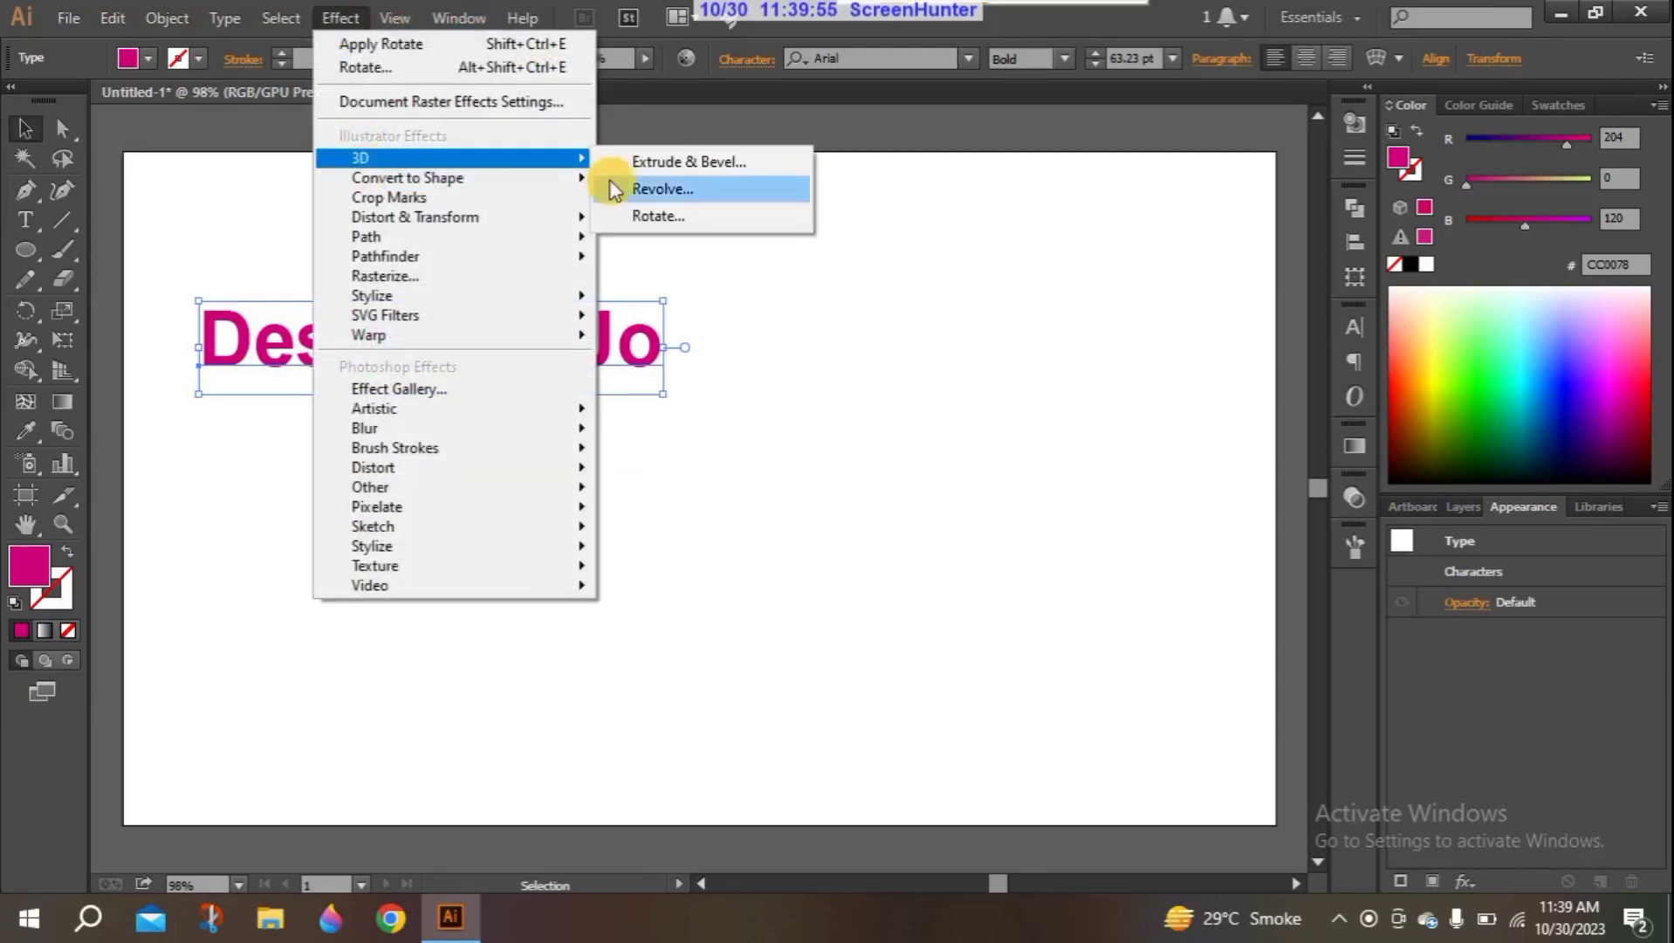
{"action": "left_click", "coordinate": [641, 214]}
{"action": "left_click_drag", "start_coordinate": [900, 169], "coordinate": [935, 165]}
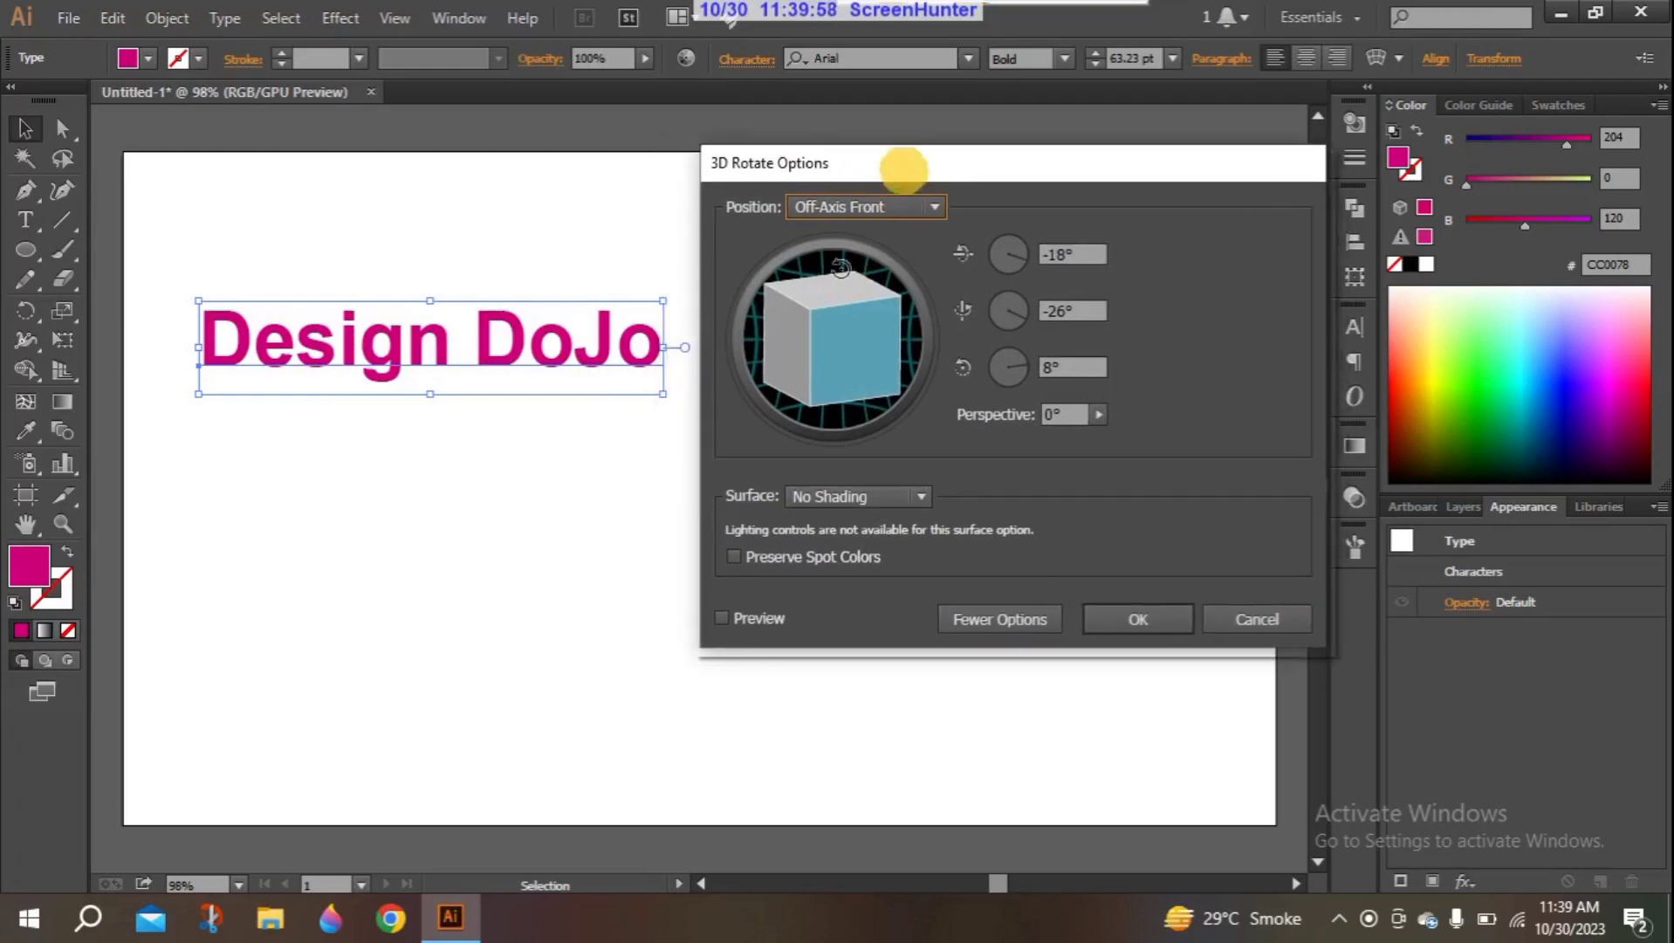
{"action": "left_click", "coordinate": [764, 617]}
{"action": "left_click_drag", "start_coordinate": [855, 338], "coordinate": [821, 319]}
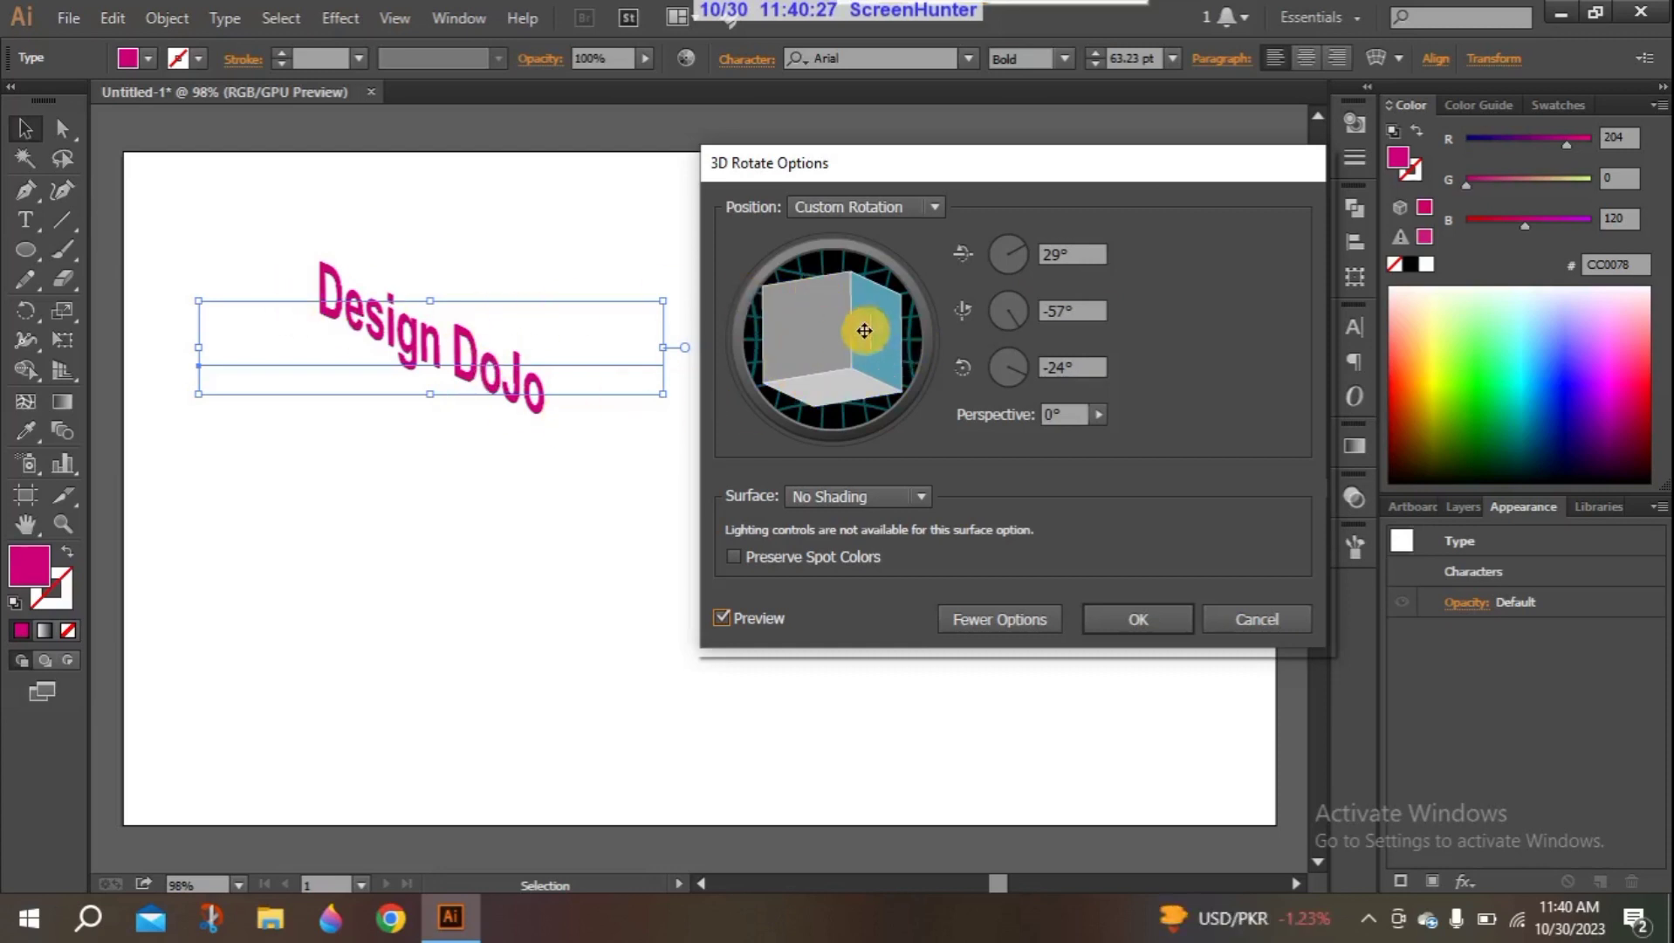
- Try Diffuse Shading on the rotated text and set the surface back to No Shading
{"action": "left_click", "coordinate": [914, 498]}
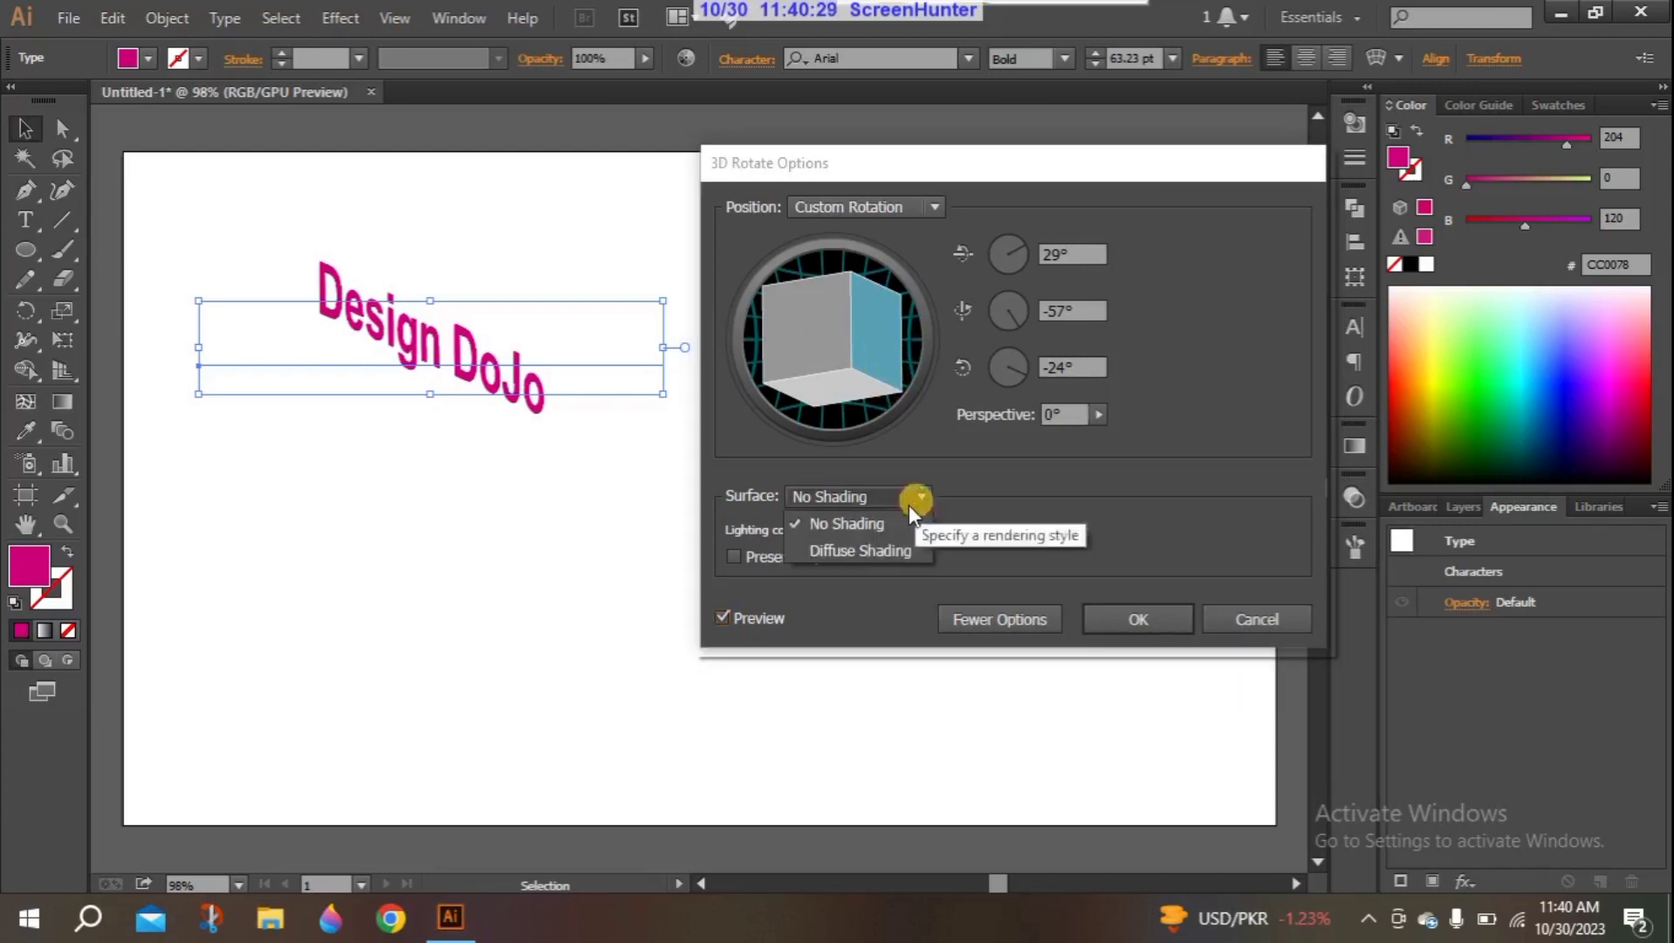
{"action": "left_click", "coordinate": [859, 558]}
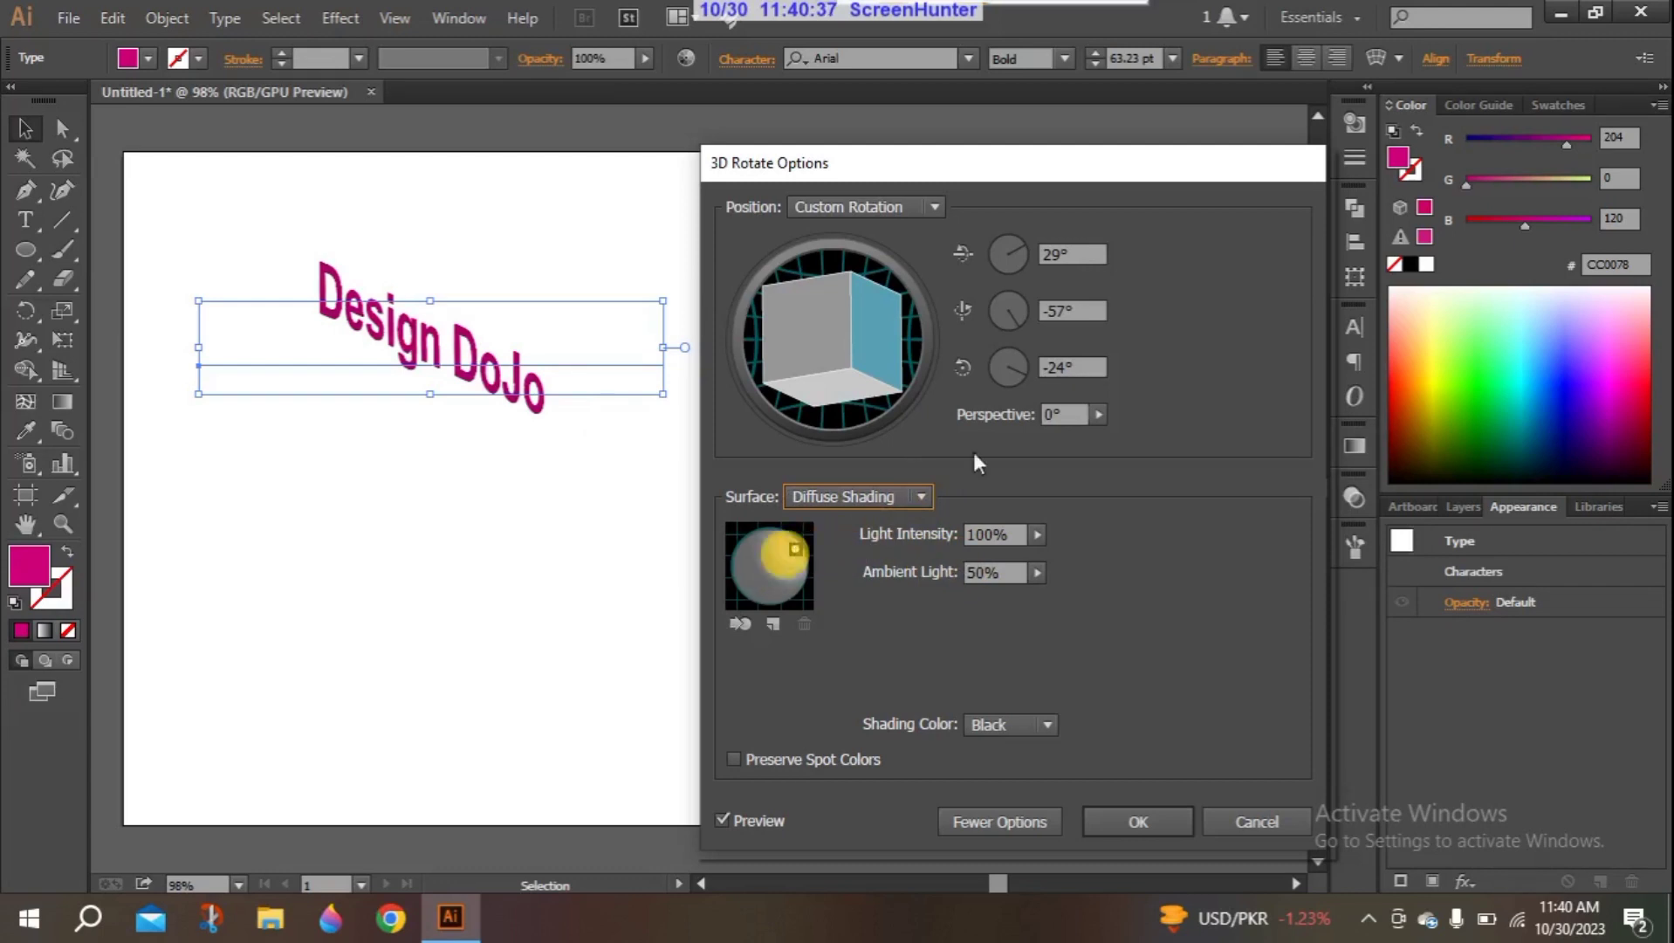
{"action": "left_click", "coordinate": [918, 496]}
{"action": "left_click", "coordinate": [831, 477]}
- Try a custom rotation of 26°, -42° and -20° on the text and cancel the 3D Rotate effect
{"action": "left_click_drag", "start_coordinate": [870, 360], "coordinate": [862, 307]}
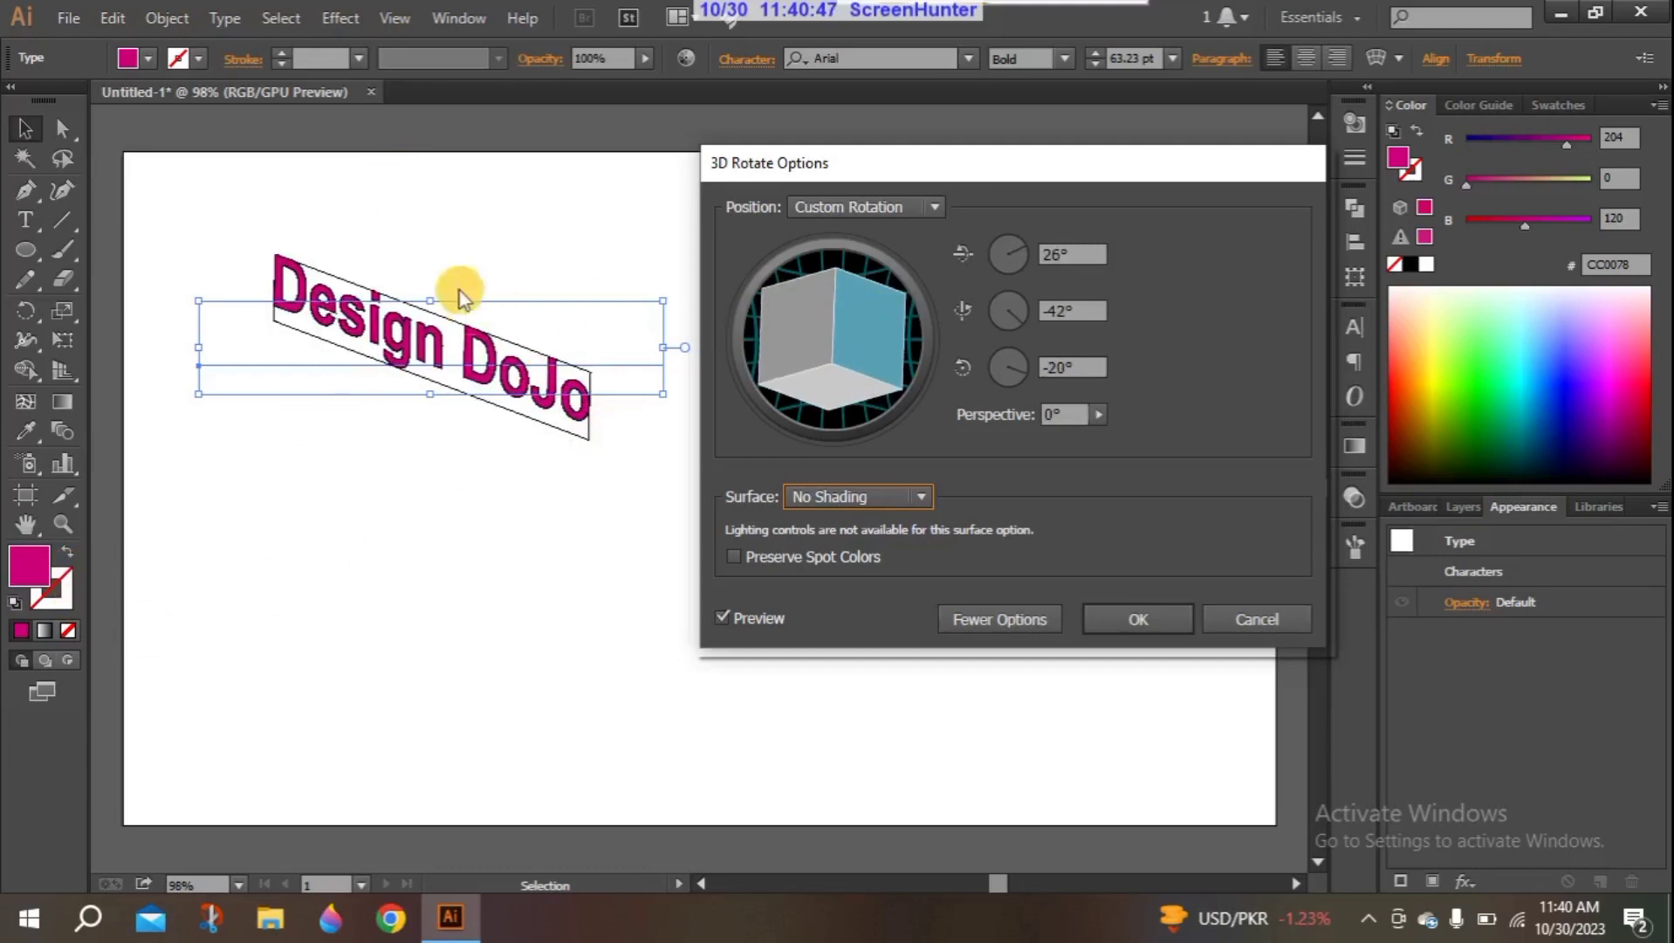
{"action": "left_click", "coordinate": [1263, 615]}
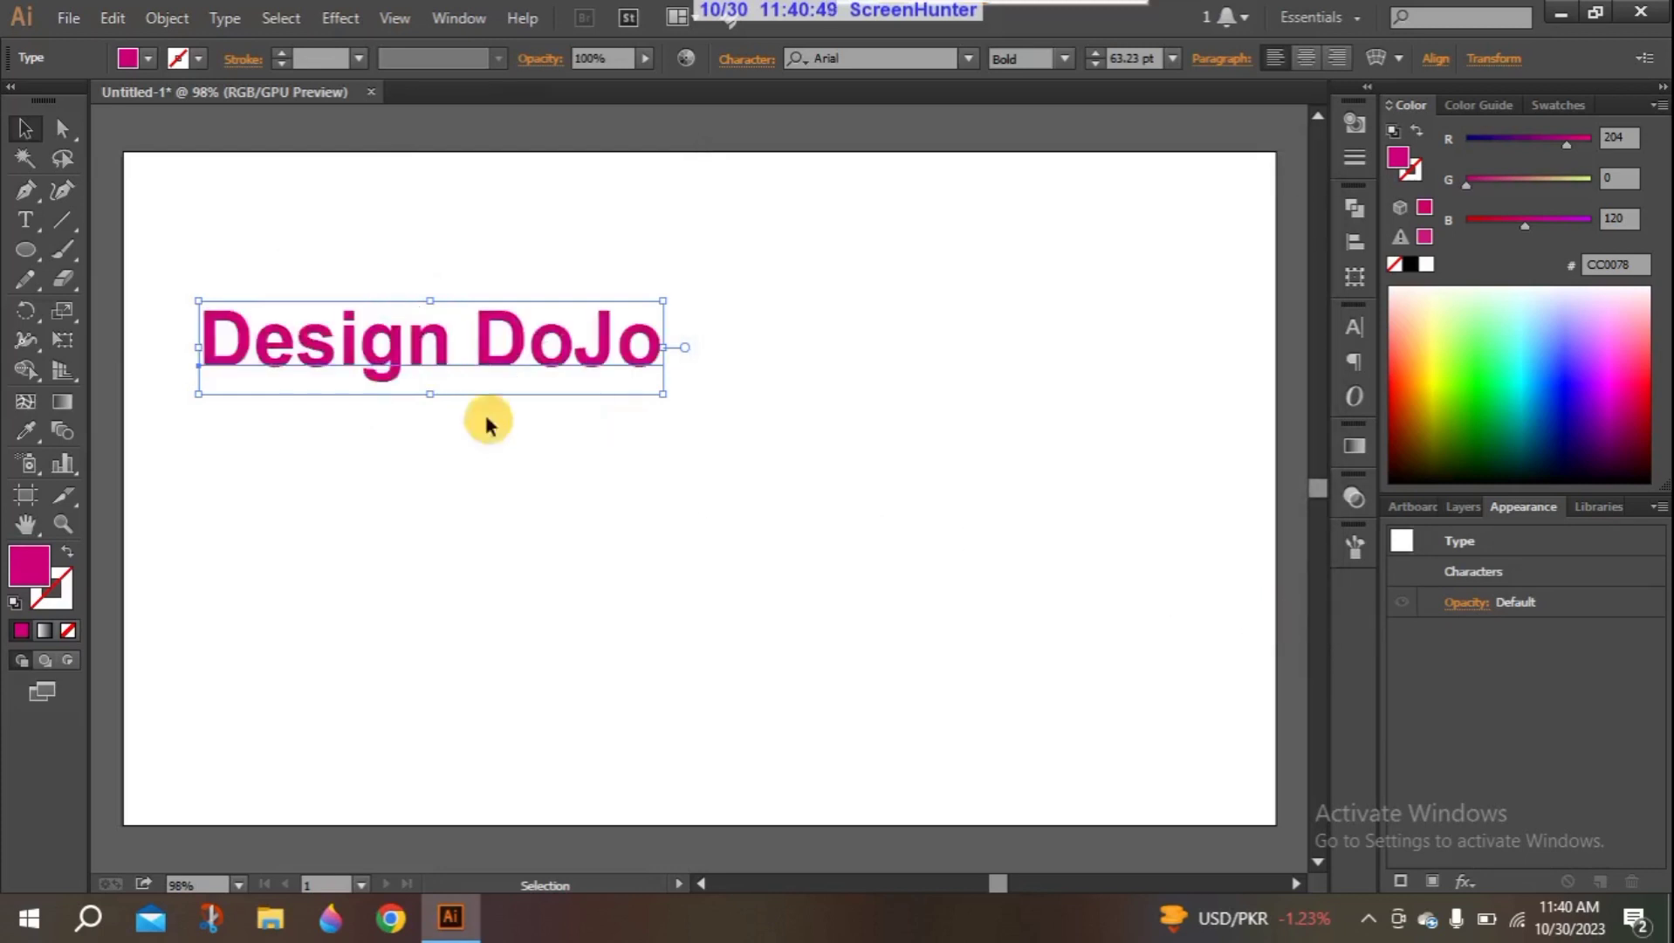
- Add a 2 pt stroke in magenta CC0078 to the "Design DoJo" text
{"action": "left_click", "coordinate": [51, 604]}
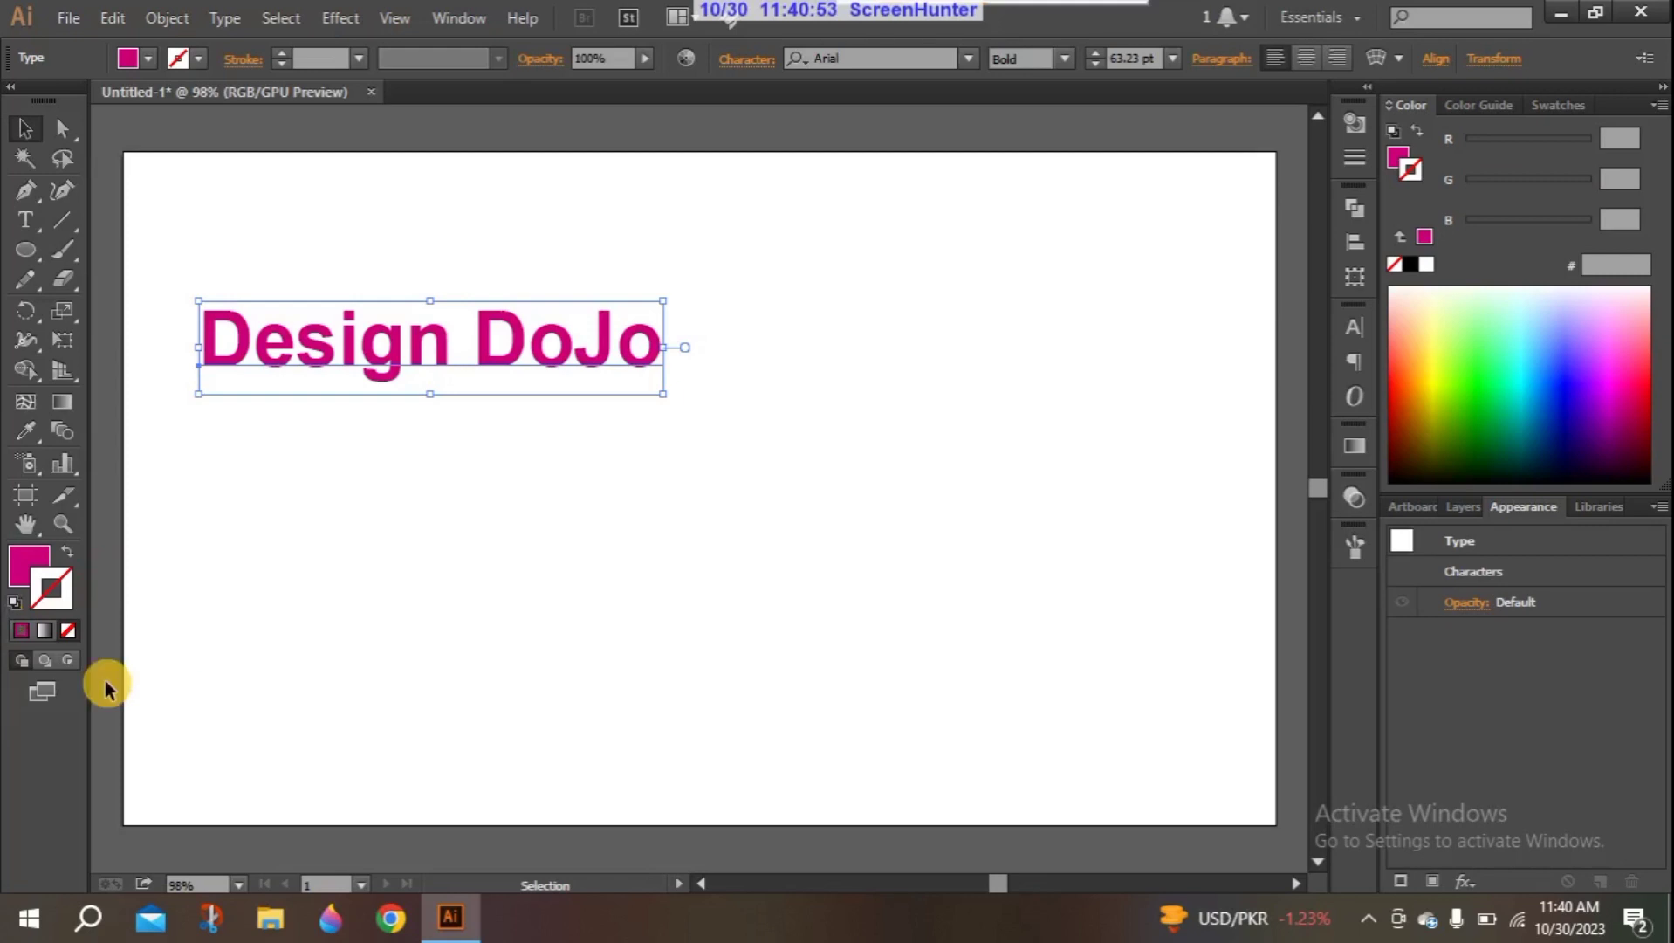
{"action": "left_click", "coordinate": [18, 636]}
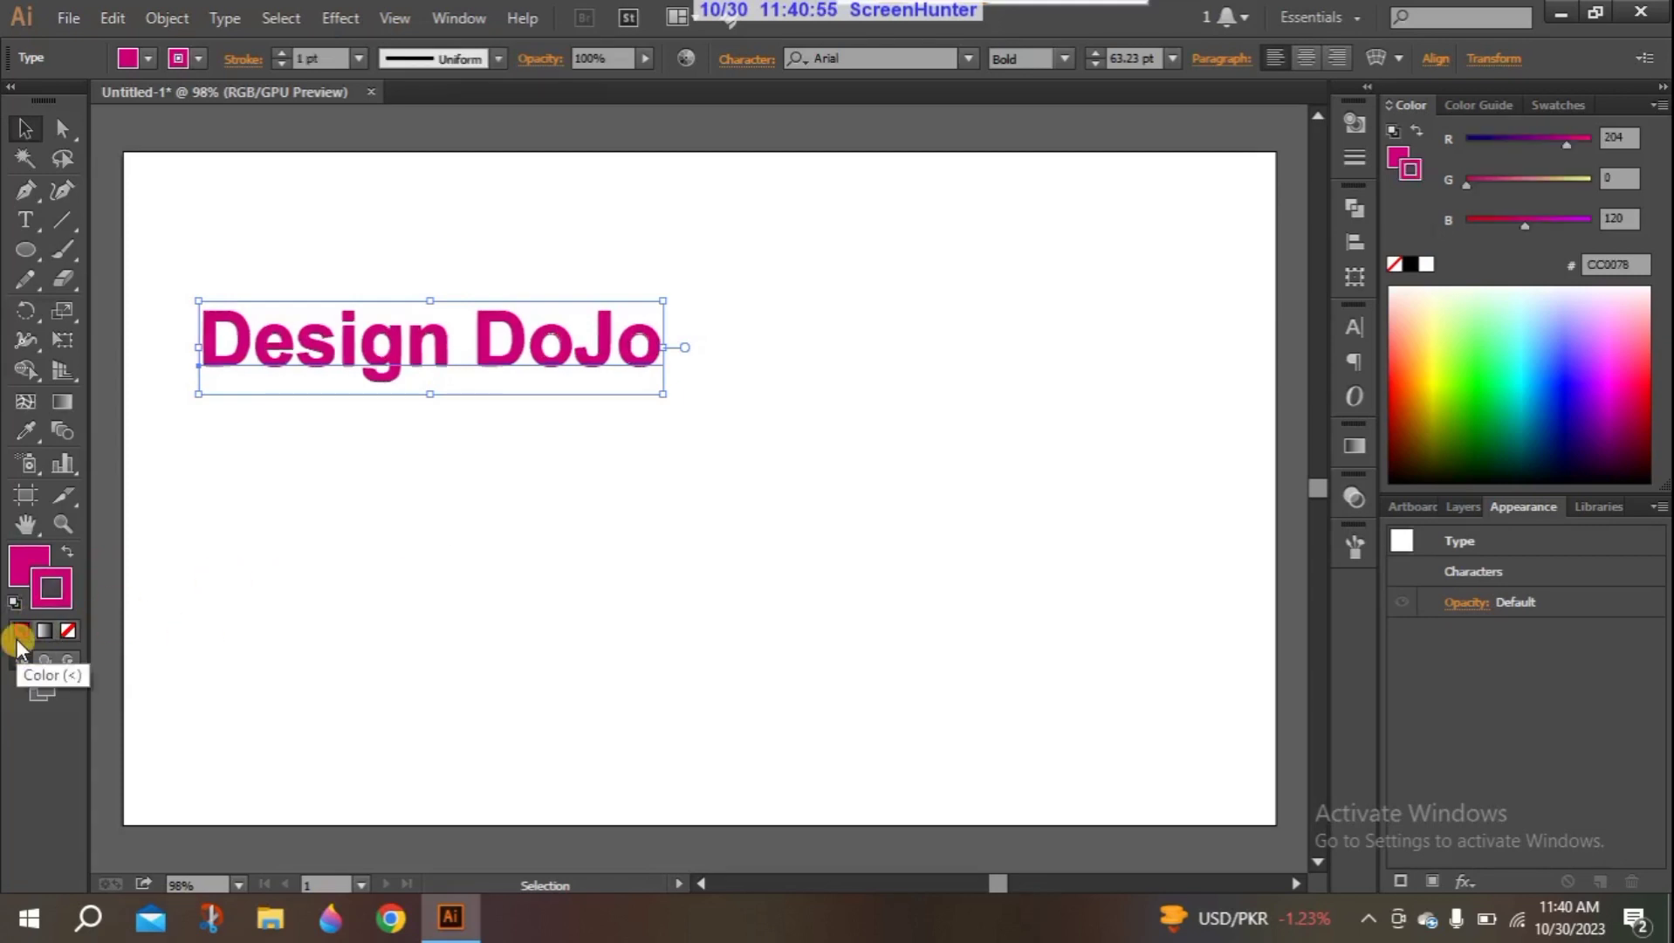
{"action": "left_click", "coordinate": [276, 53]}
{"action": "left_click", "coordinate": [276, 52]}
{"action": "left_click", "coordinate": [276, 52]}
{"action": "left_click", "coordinate": [279, 64]}
{"action": "left_click", "coordinate": [279, 61]}
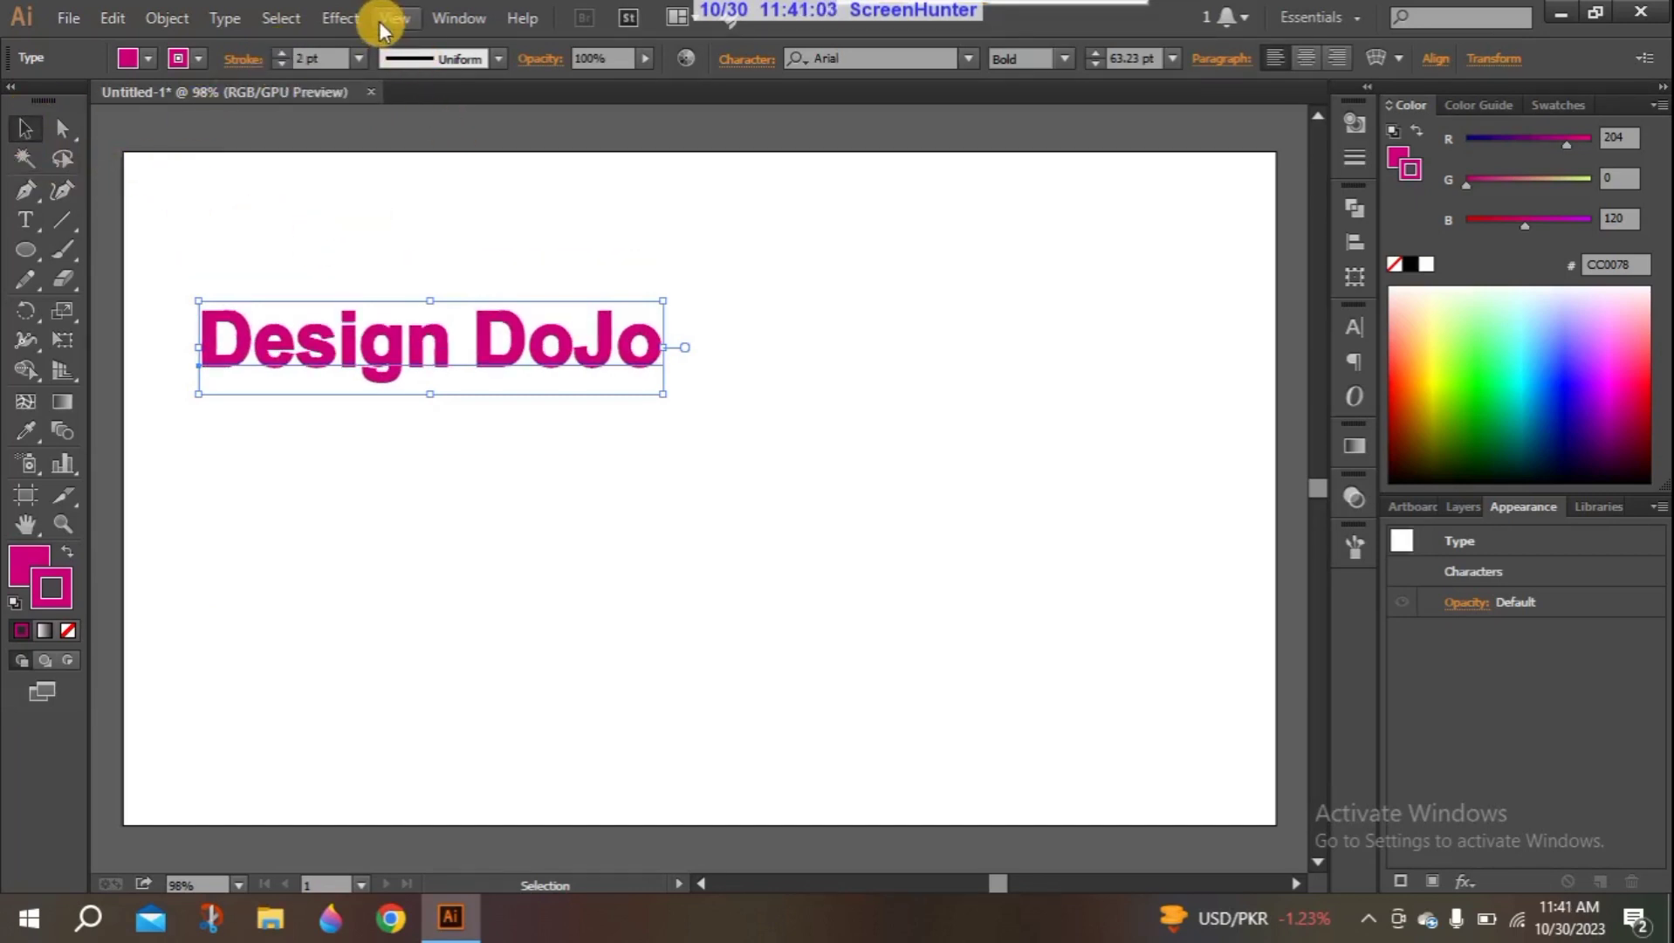
- Apply 3D Rotate to the stroked text with a custom rotation of -6°, -33° and 5°, using No Shading
{"action": "left_click", "coordinate": [341, 17]}
{"action": "mouse_move", "coordinate": [408, 169]}
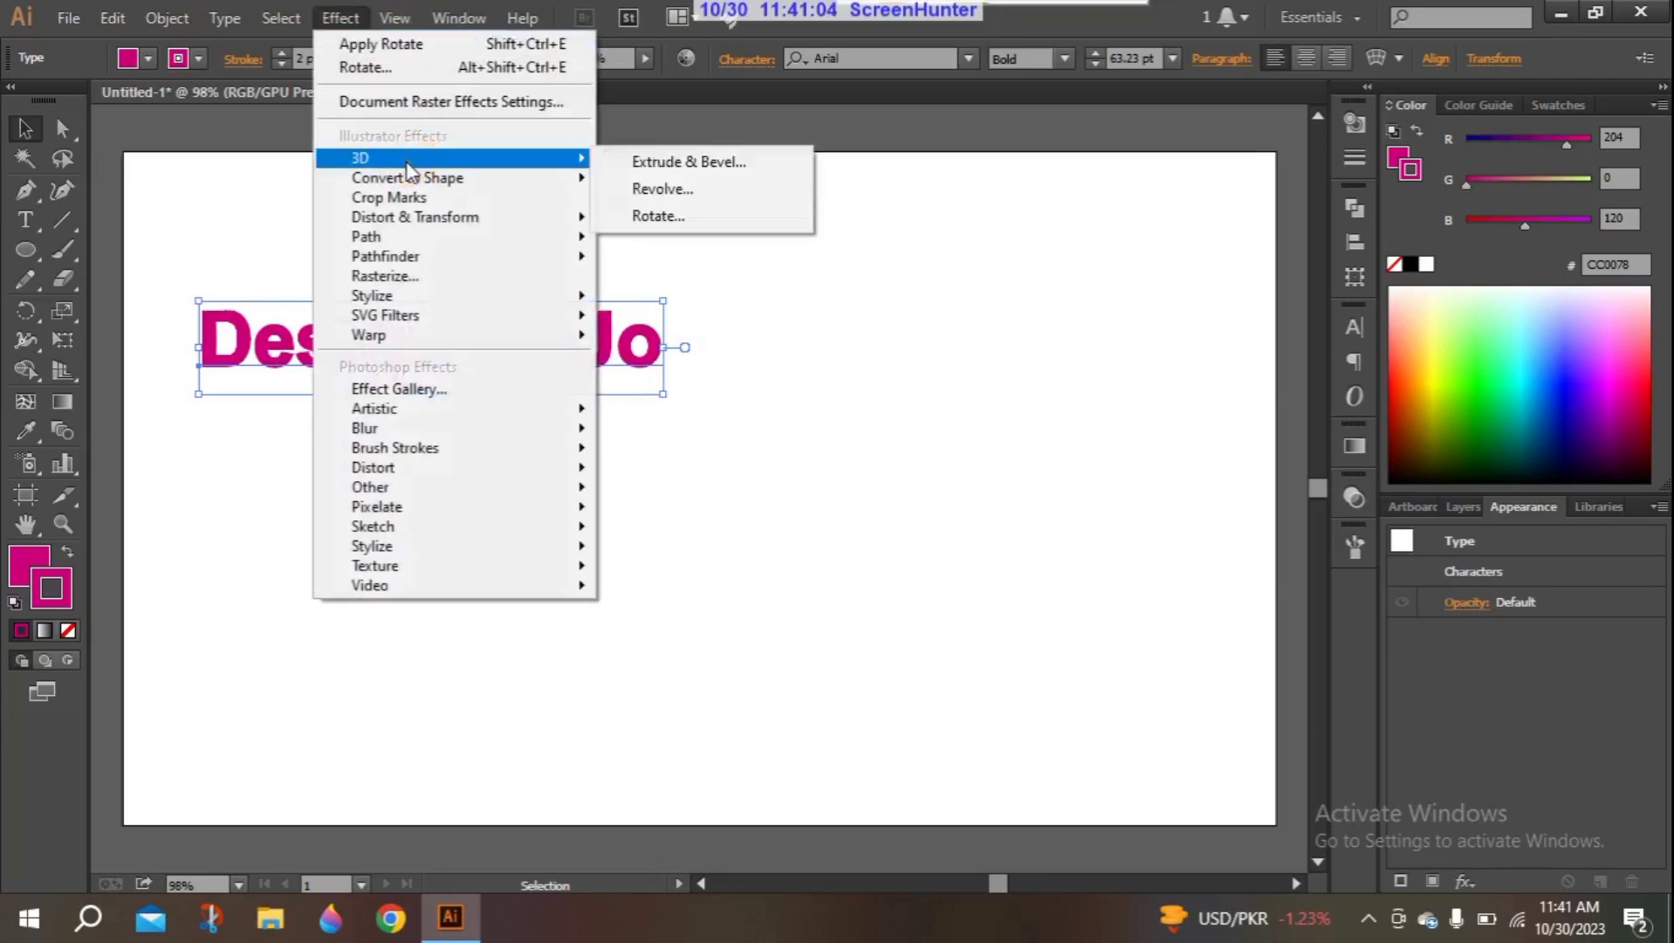
{"action": "left_click", "coordinate": [658, 215]}
{"action": "left_click_drag", "start_coordinate": [811, 297], "coordinate": [863, 325]}
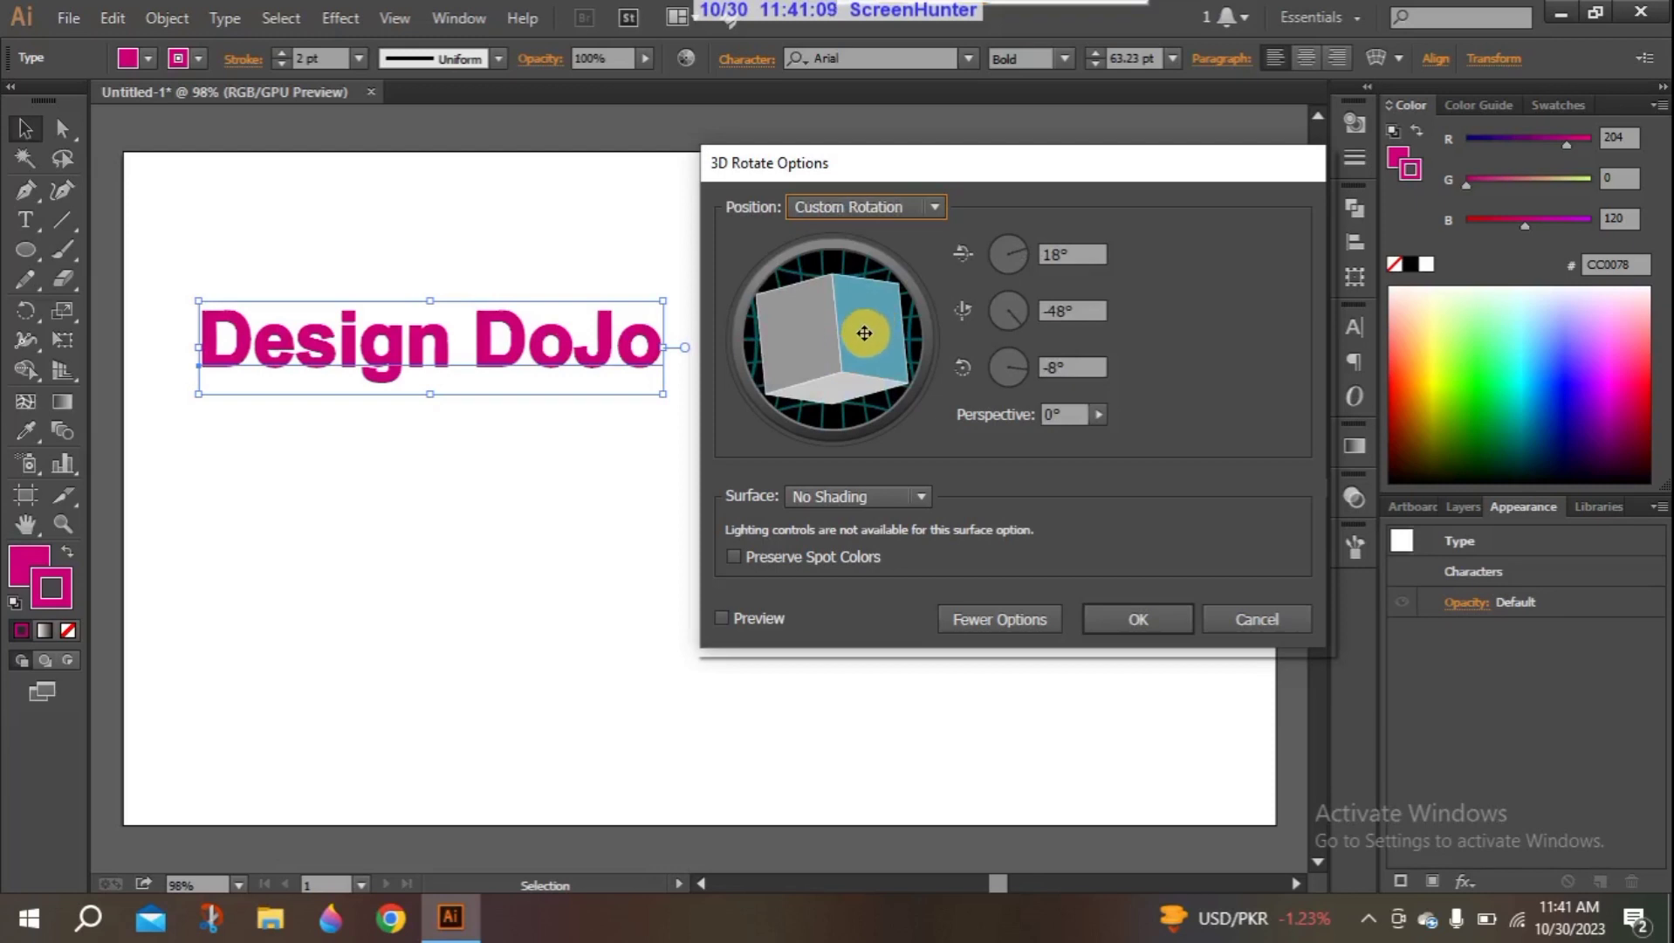
{"action": "left_click", "coordinate": [724, 614]}
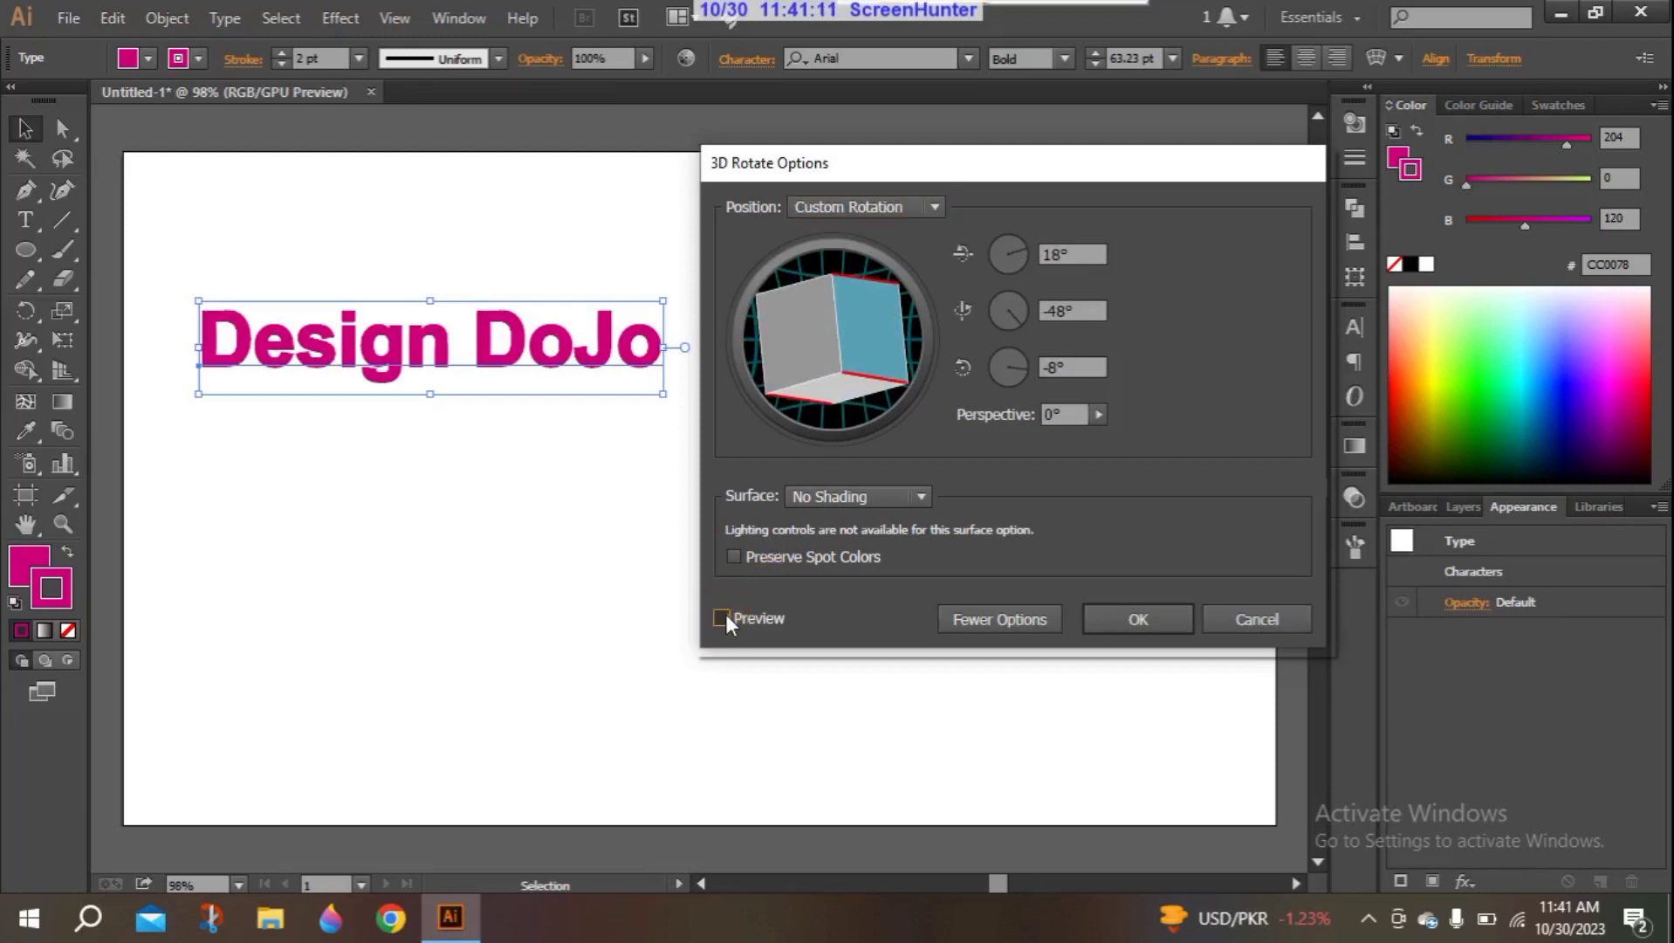
{"action": "left_click_drag", "start_coordinate": [861, 321], "coordinate": [885, 362]}
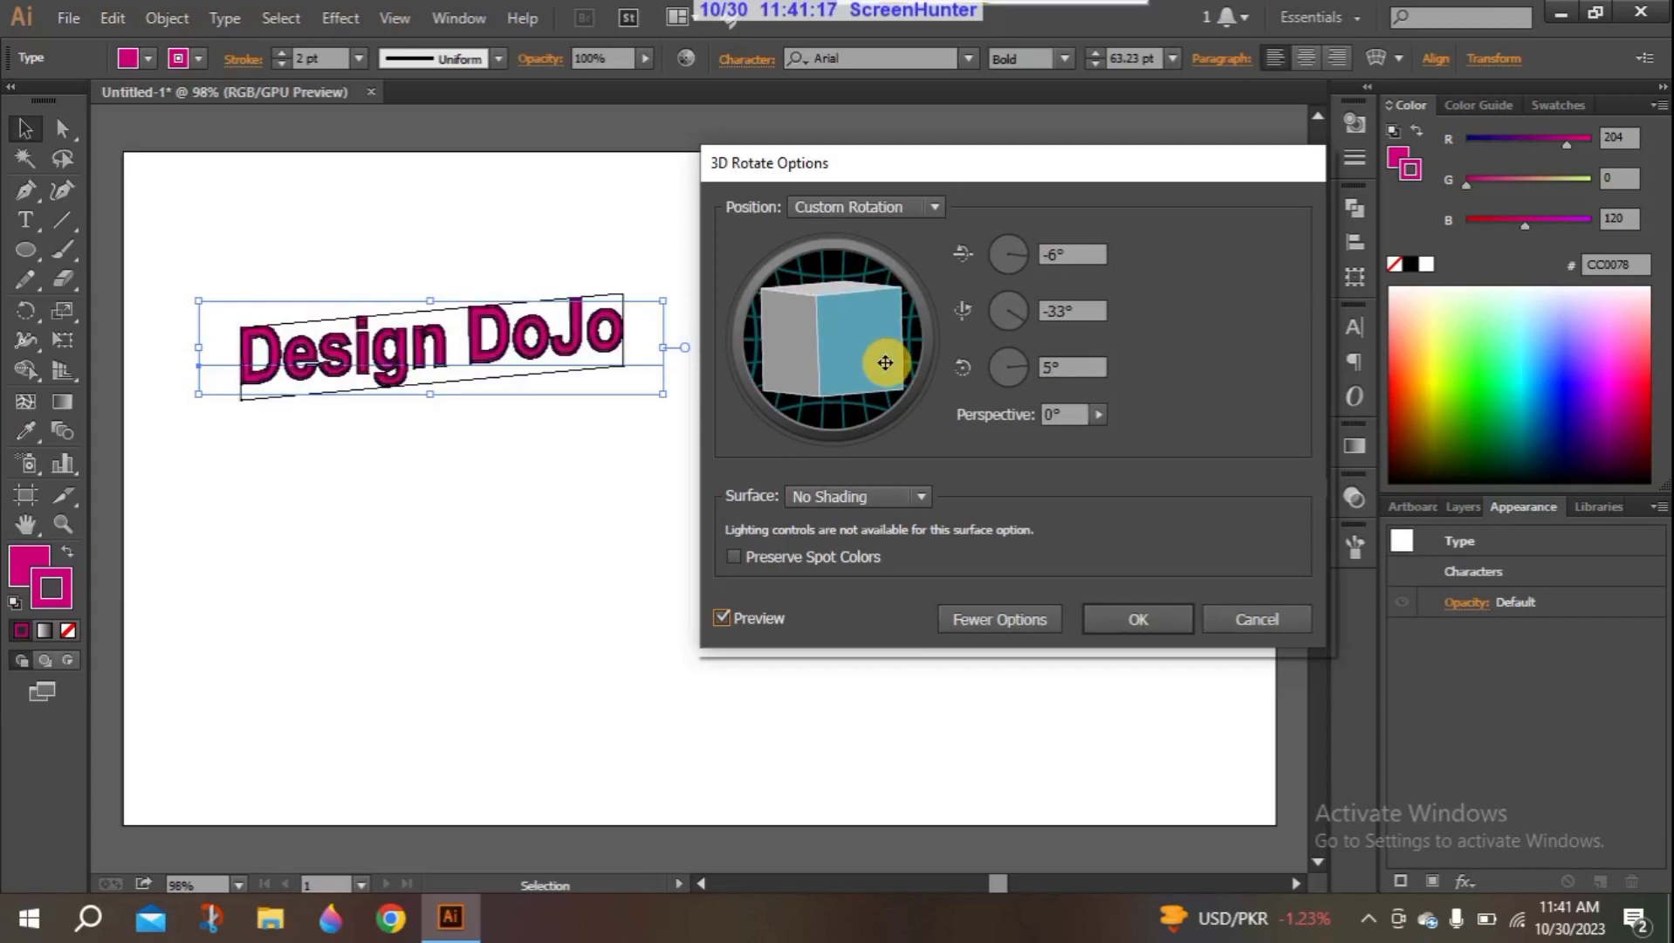
{"action": "left_click", "coordinate": [1138, 622]}
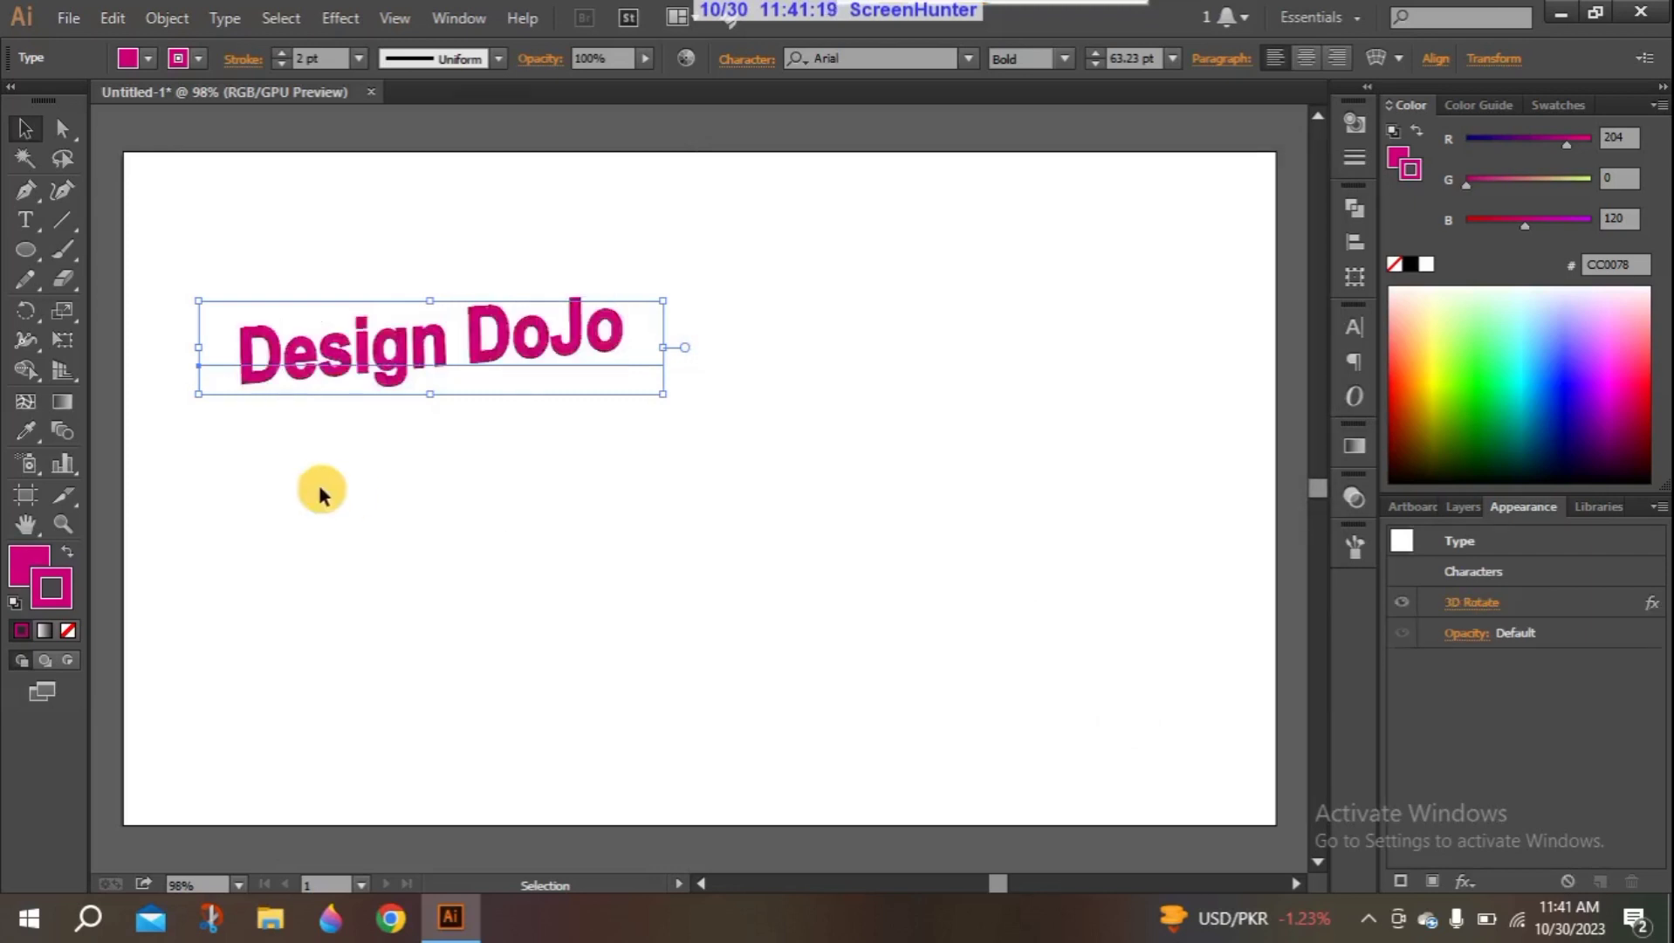
{"action": "left_click", "coordinate": [228, 417]}
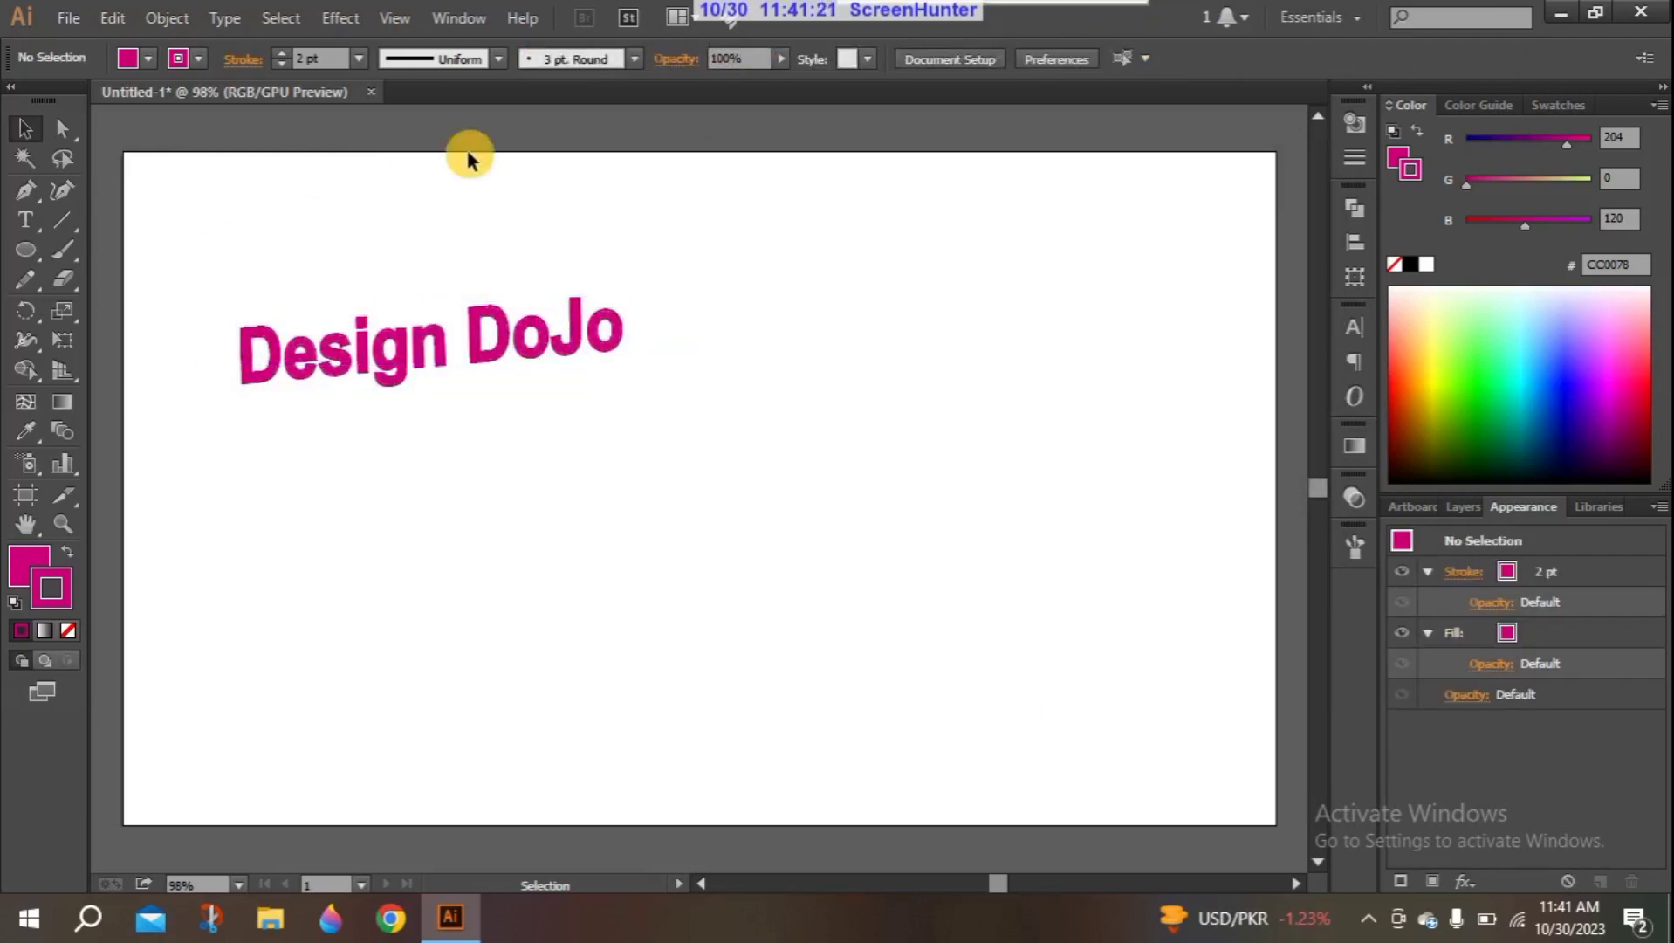
{"action": "left_click", "coordinate": [339, 17]}
{"action": "mouse_move", "coordinate": [394, 17]}
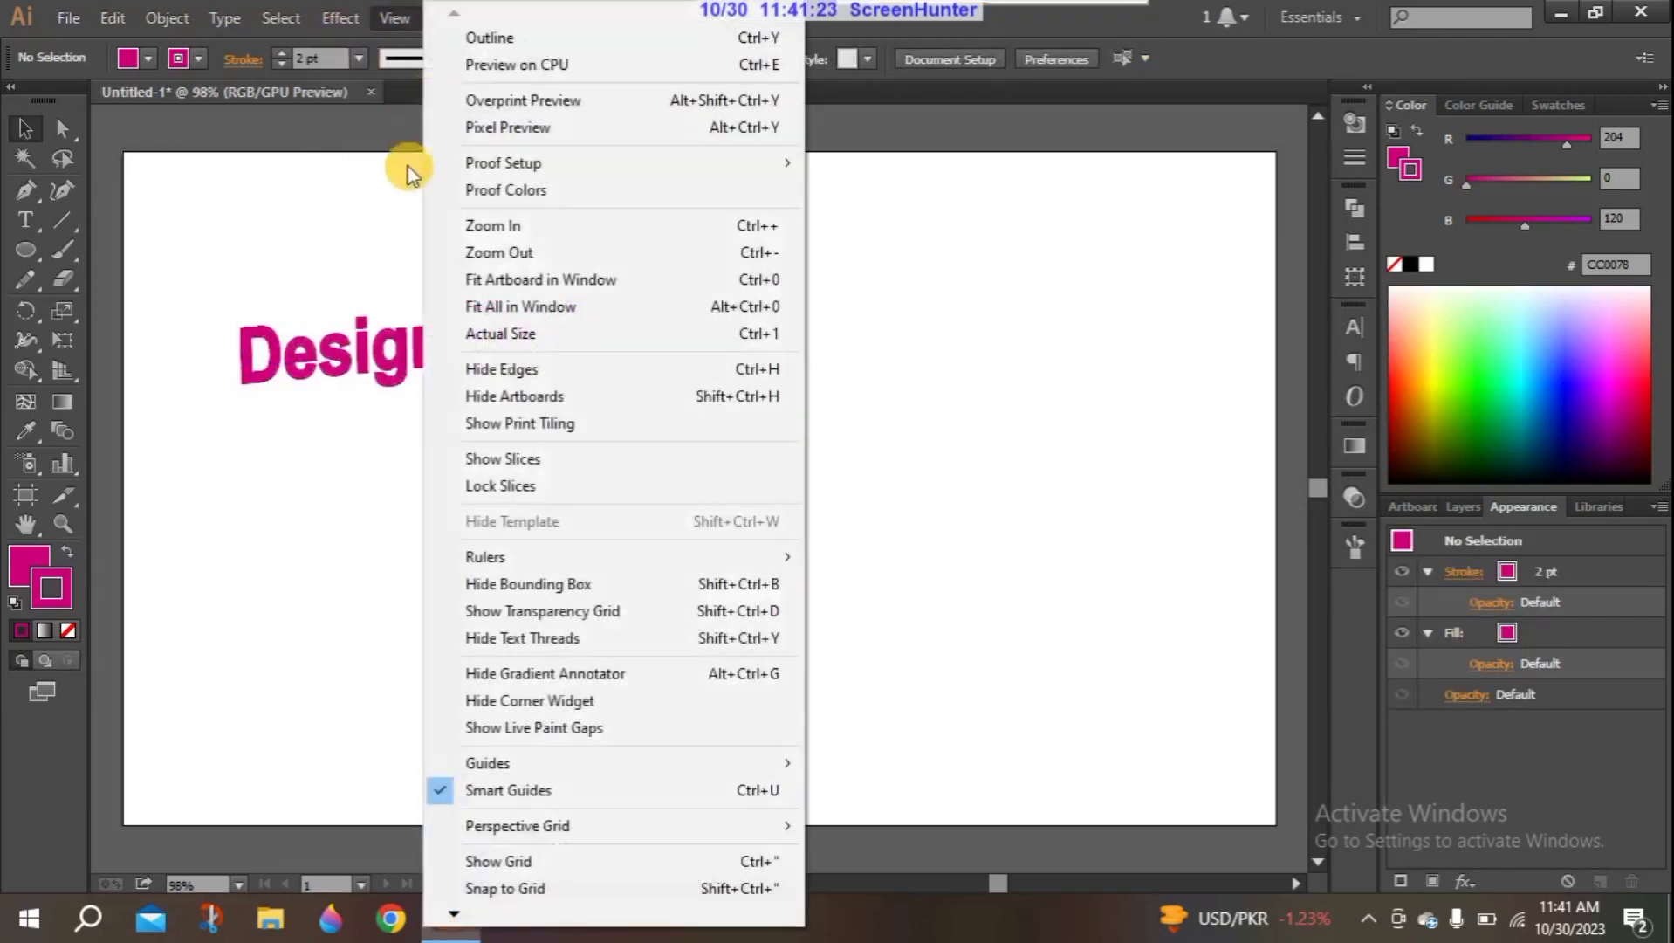
{"action": "mouse_move", "coordinate": [336, 16]}
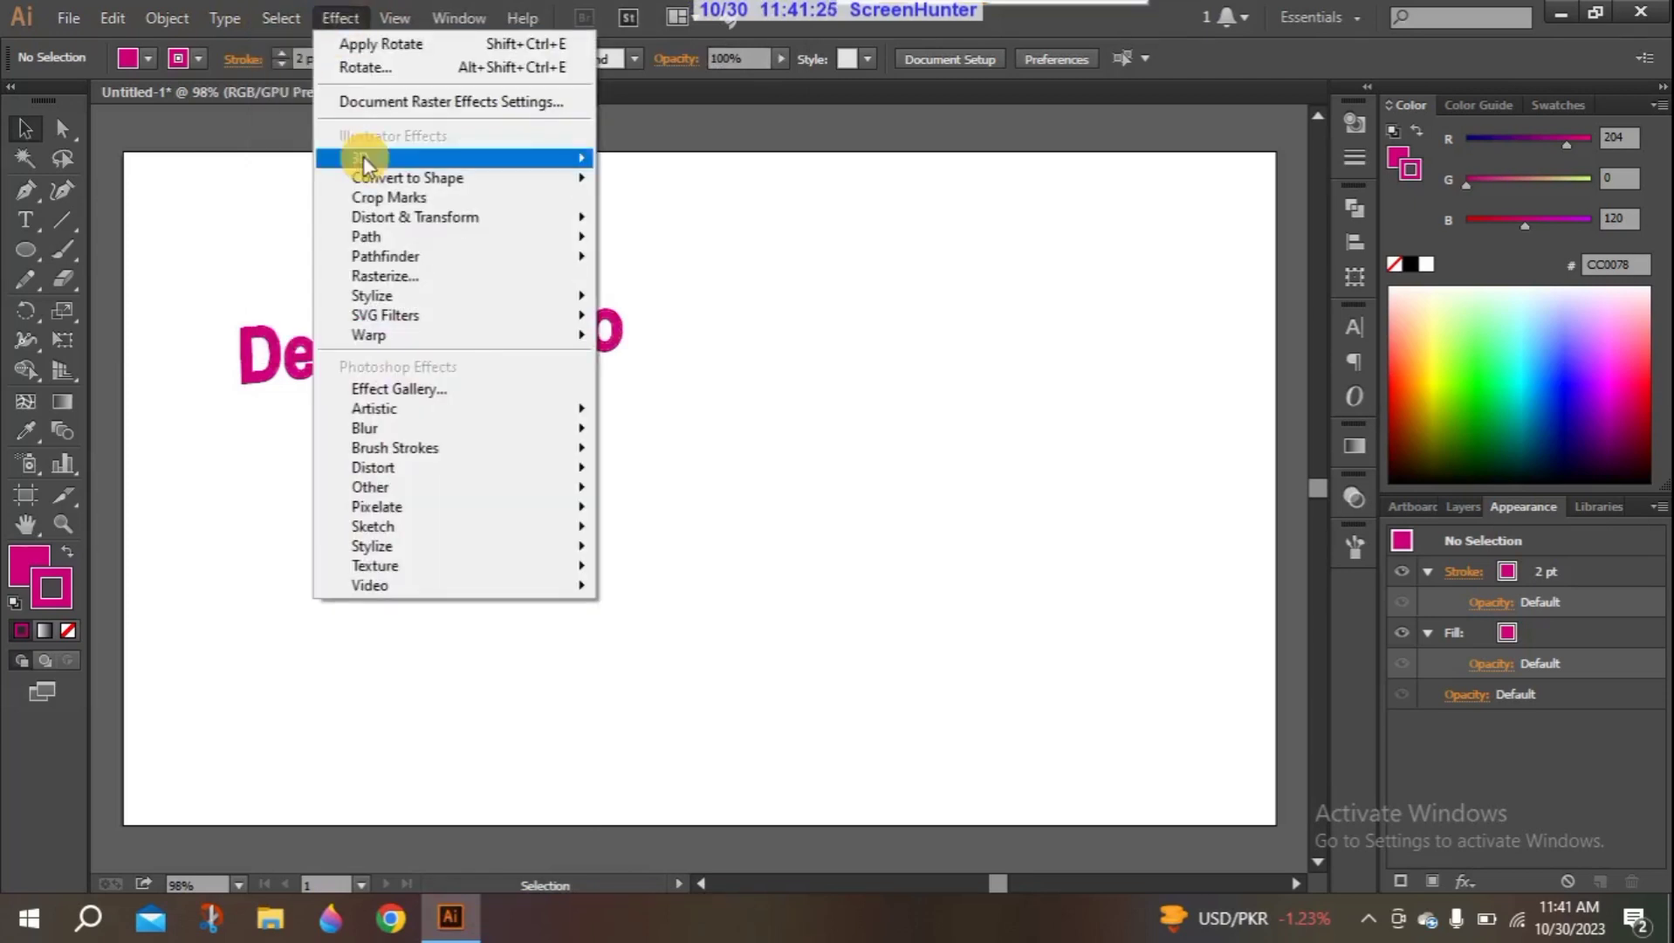
{"action": "mouse_move", "coordinate": [364, 155]}
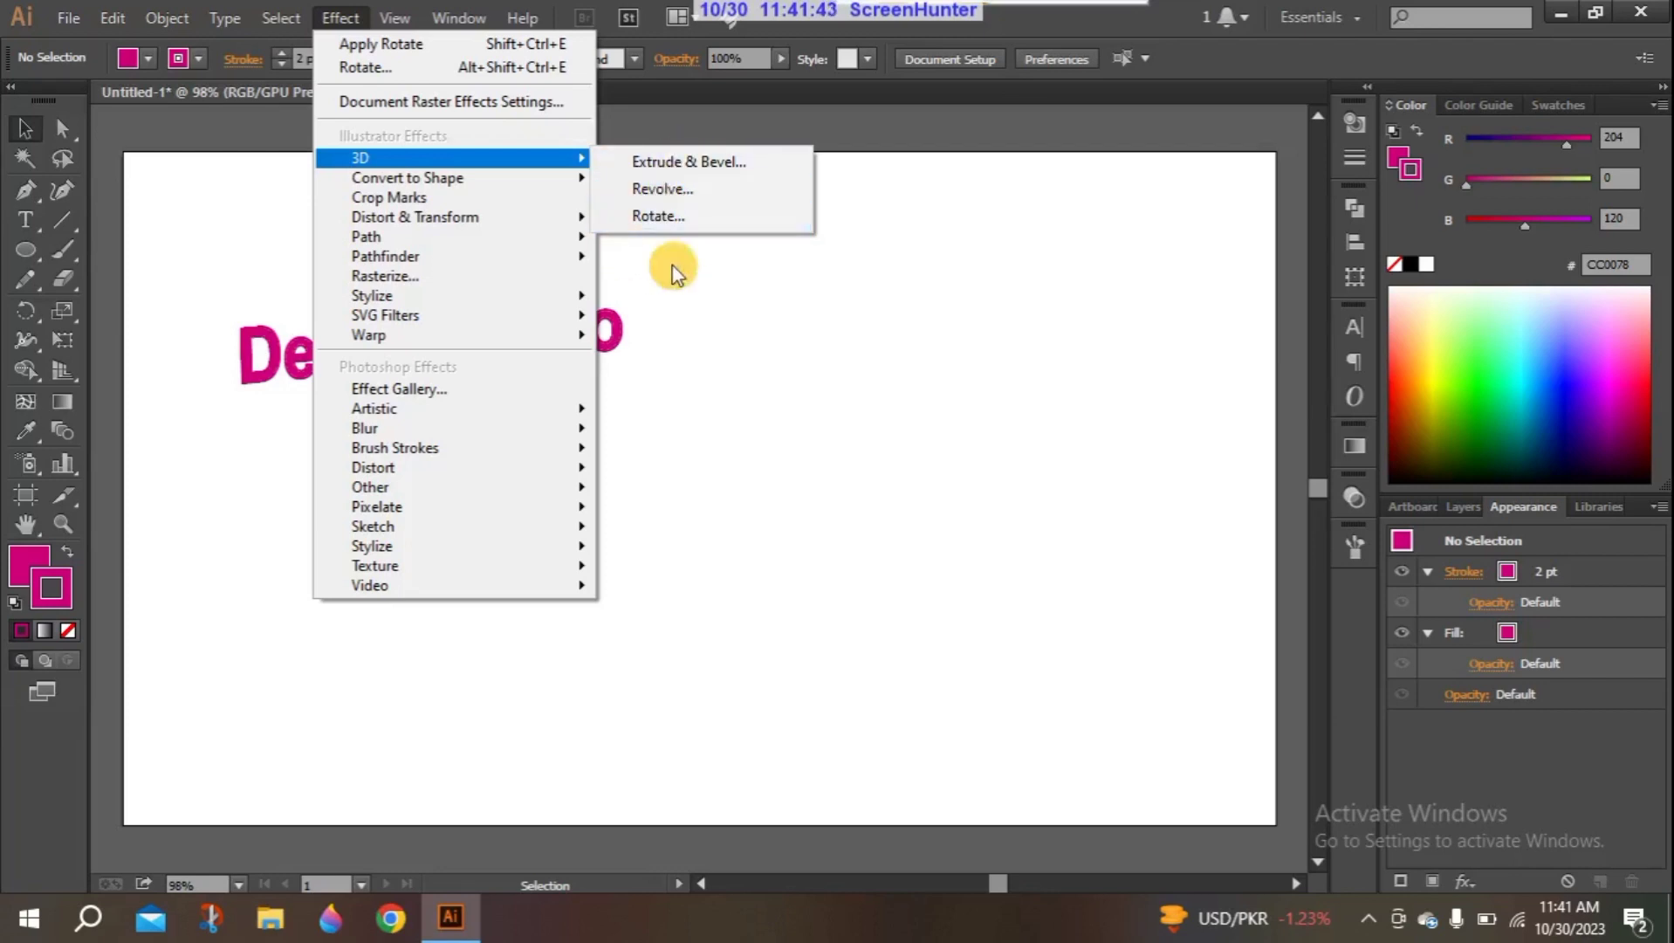
{"action": "left_click", "coordinate": [697, 323]}
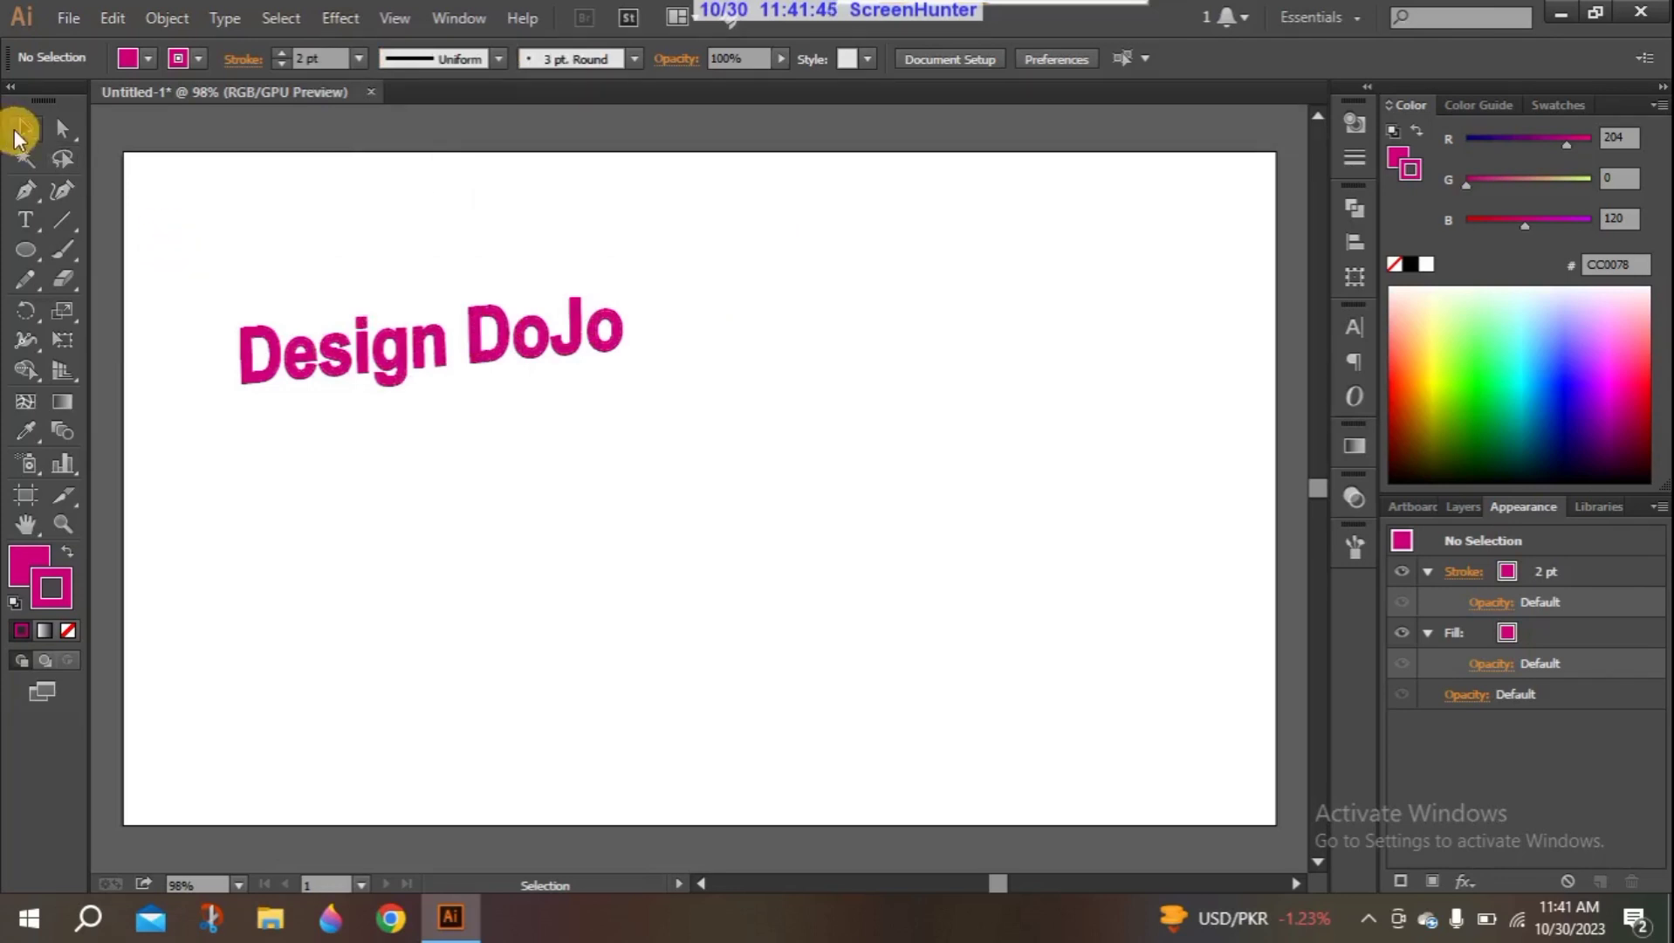
- Delete the rotated "Design DoJo" text from the artboard
{"action": "left_click_drag", "start_coordinate": [217, 292], "coordinate": [722, 476]}
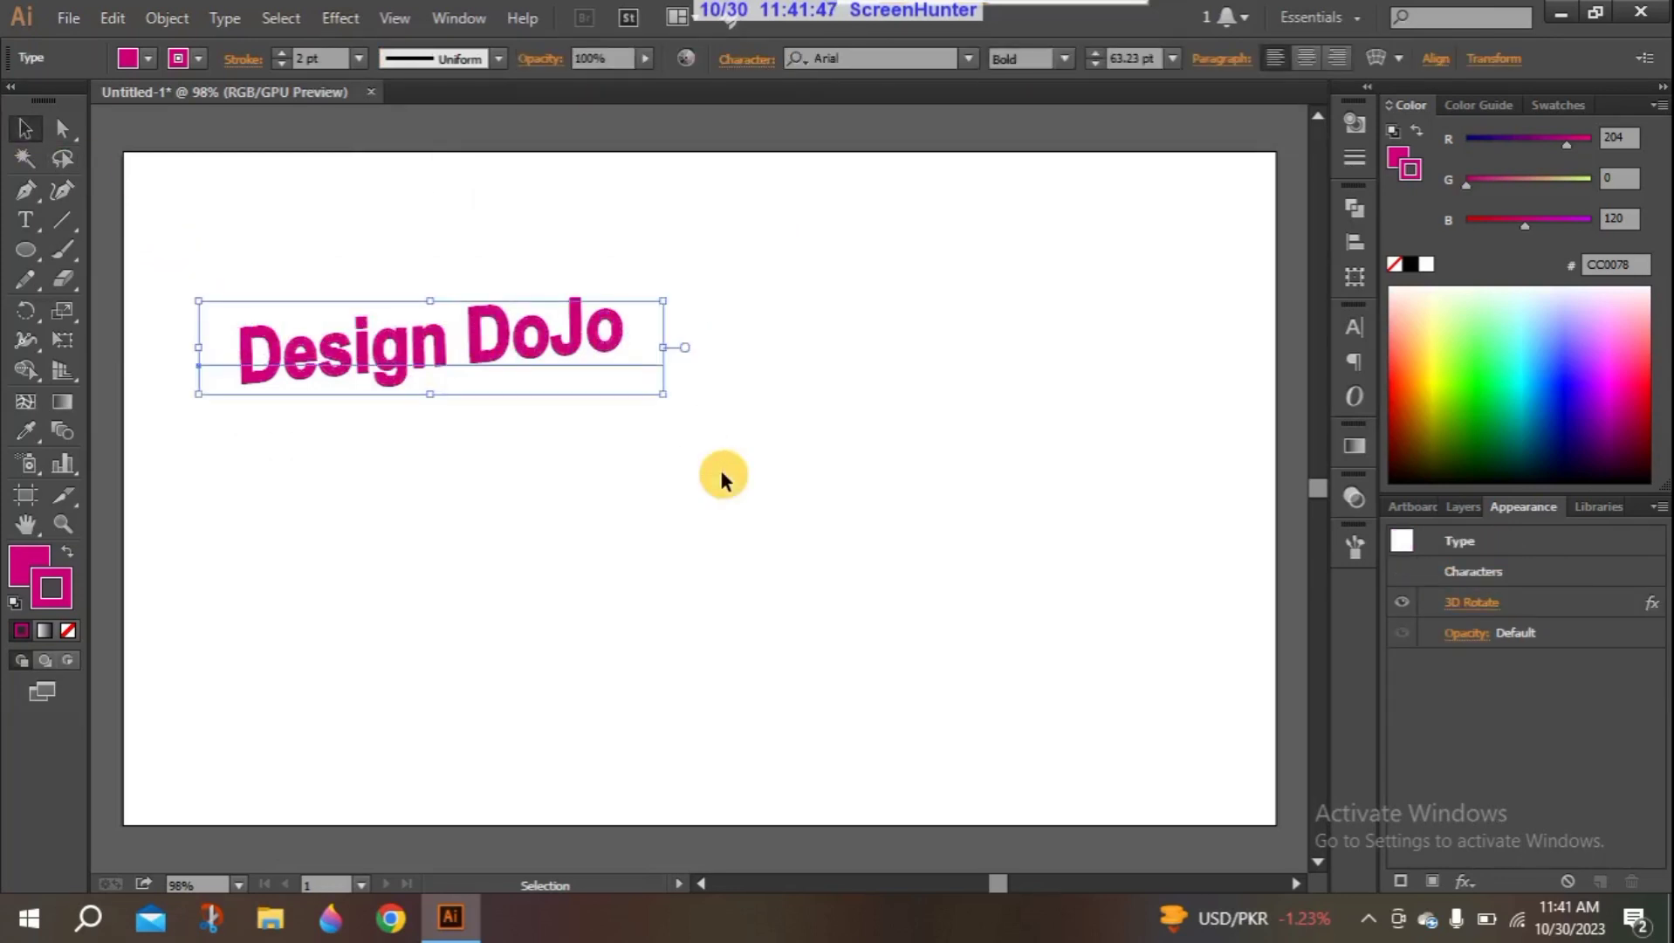
{"action": "key", "text": "Delete"}
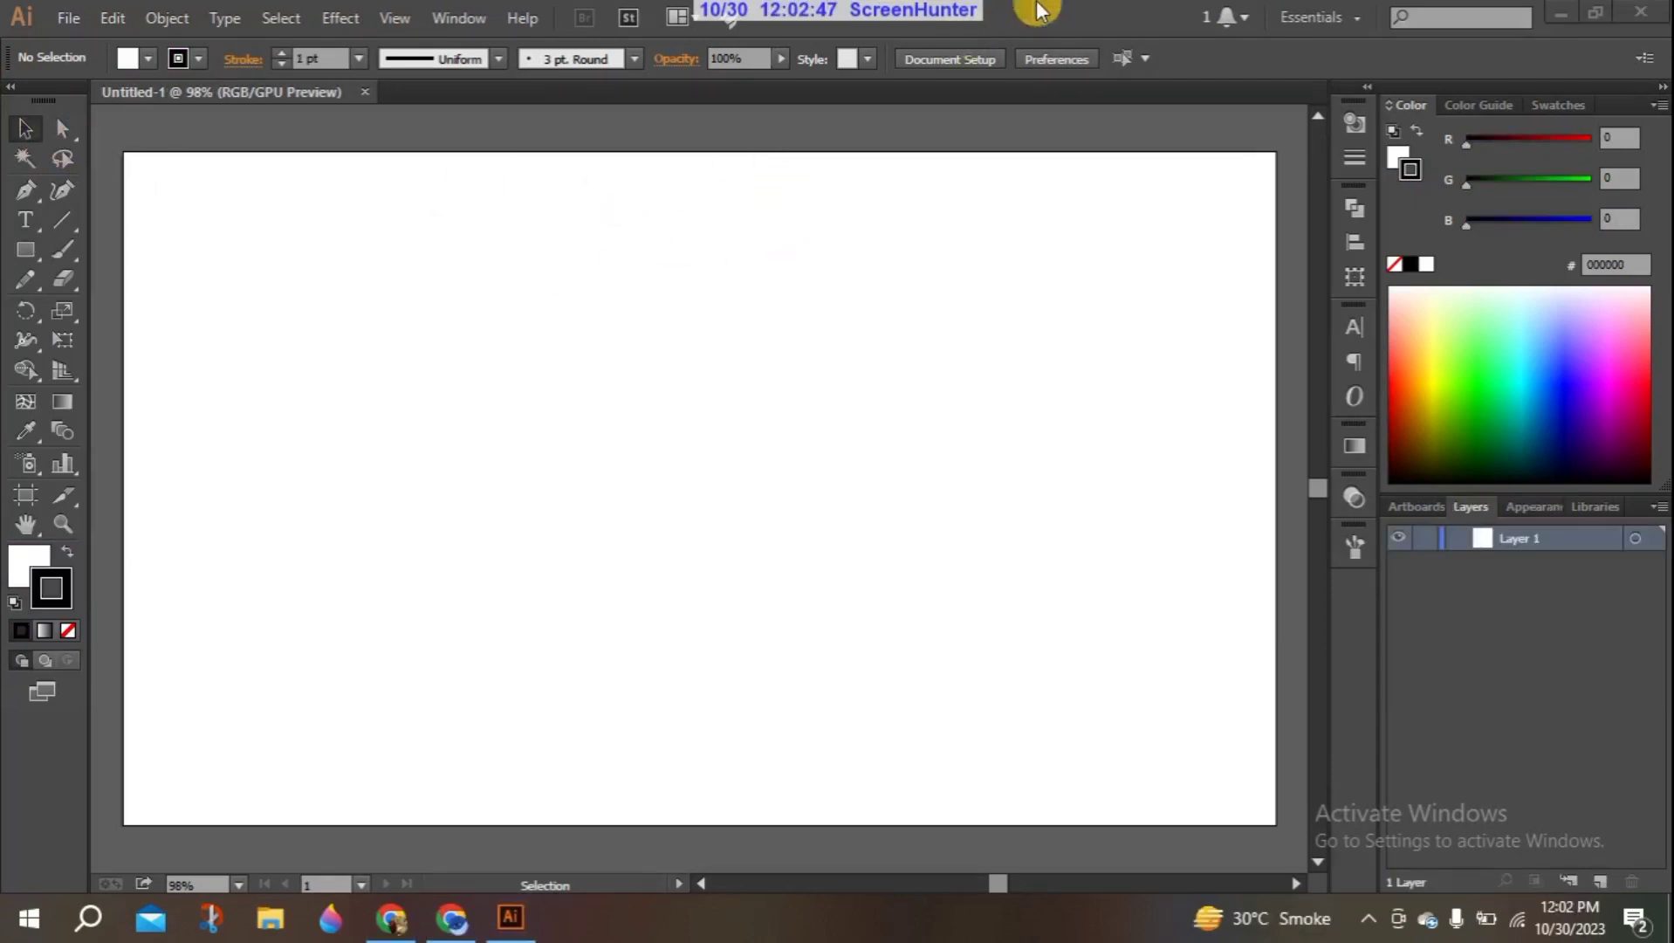
- Place the 3d image from the desktop into the blank document, scaled to about 236 by 358 px in the artboard's upper right corner
{"action": "left_click", "coordinate": [1567, 19]}
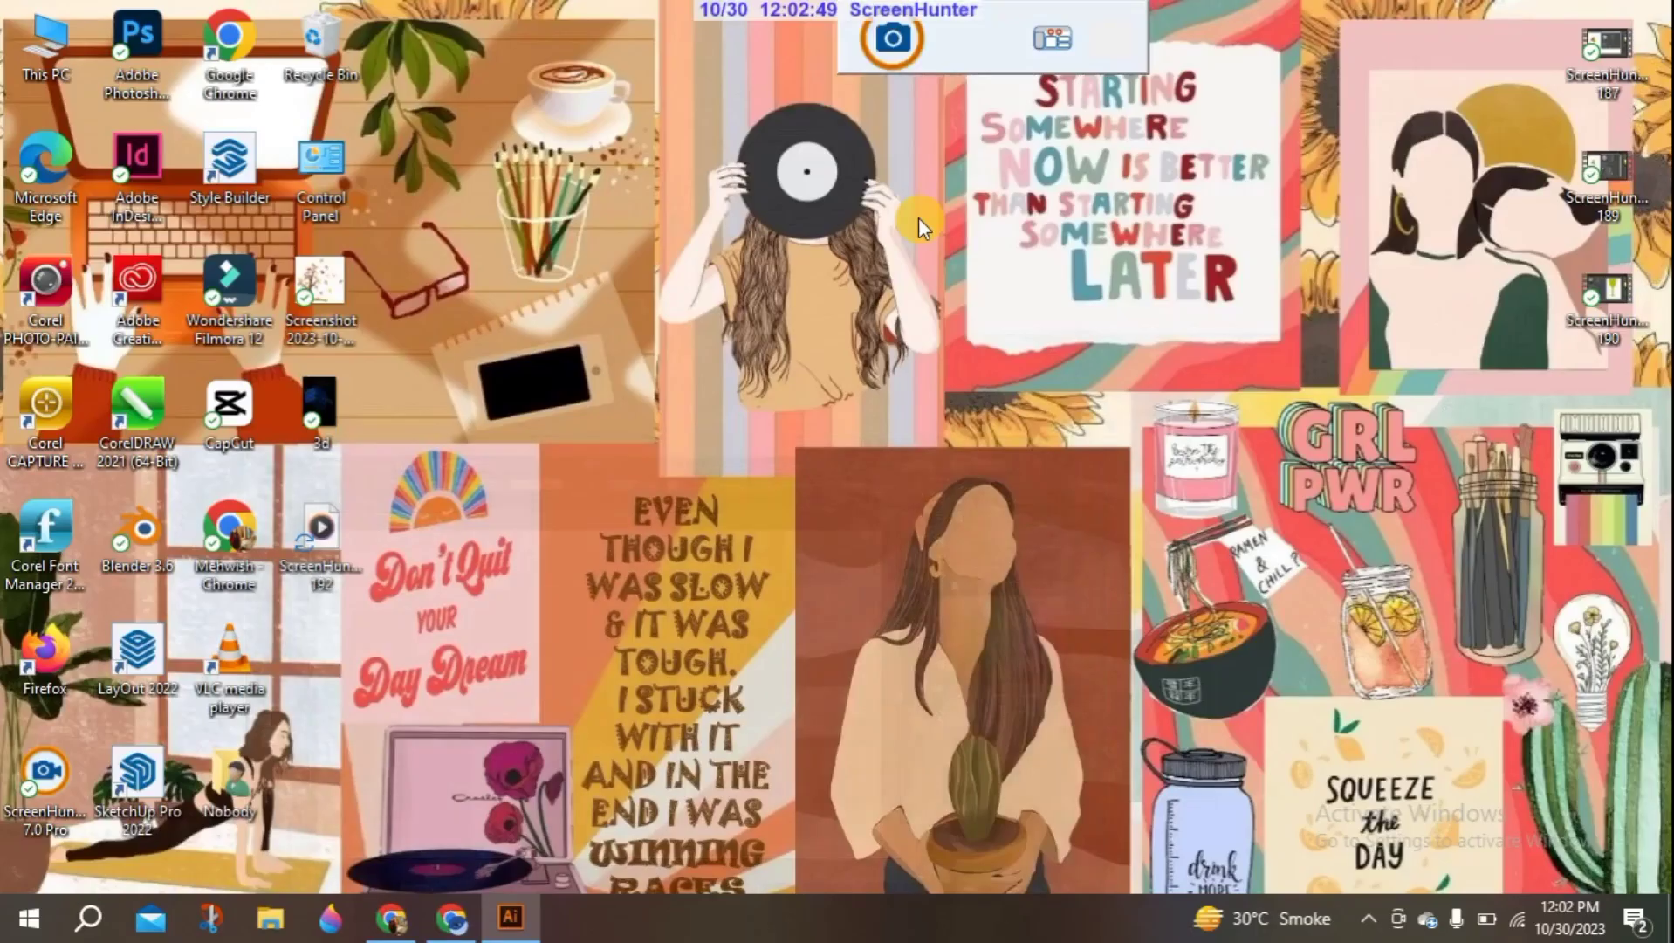
{"action": "left_click_drag", "start_coordinate": [305, 409], "coordinate": [1091, 373]}
{"action": "key", "text": "shift"}
{"action": "left_click_drag", "start_coordinate": [1037, 259], "coordinate": [928, 151]}
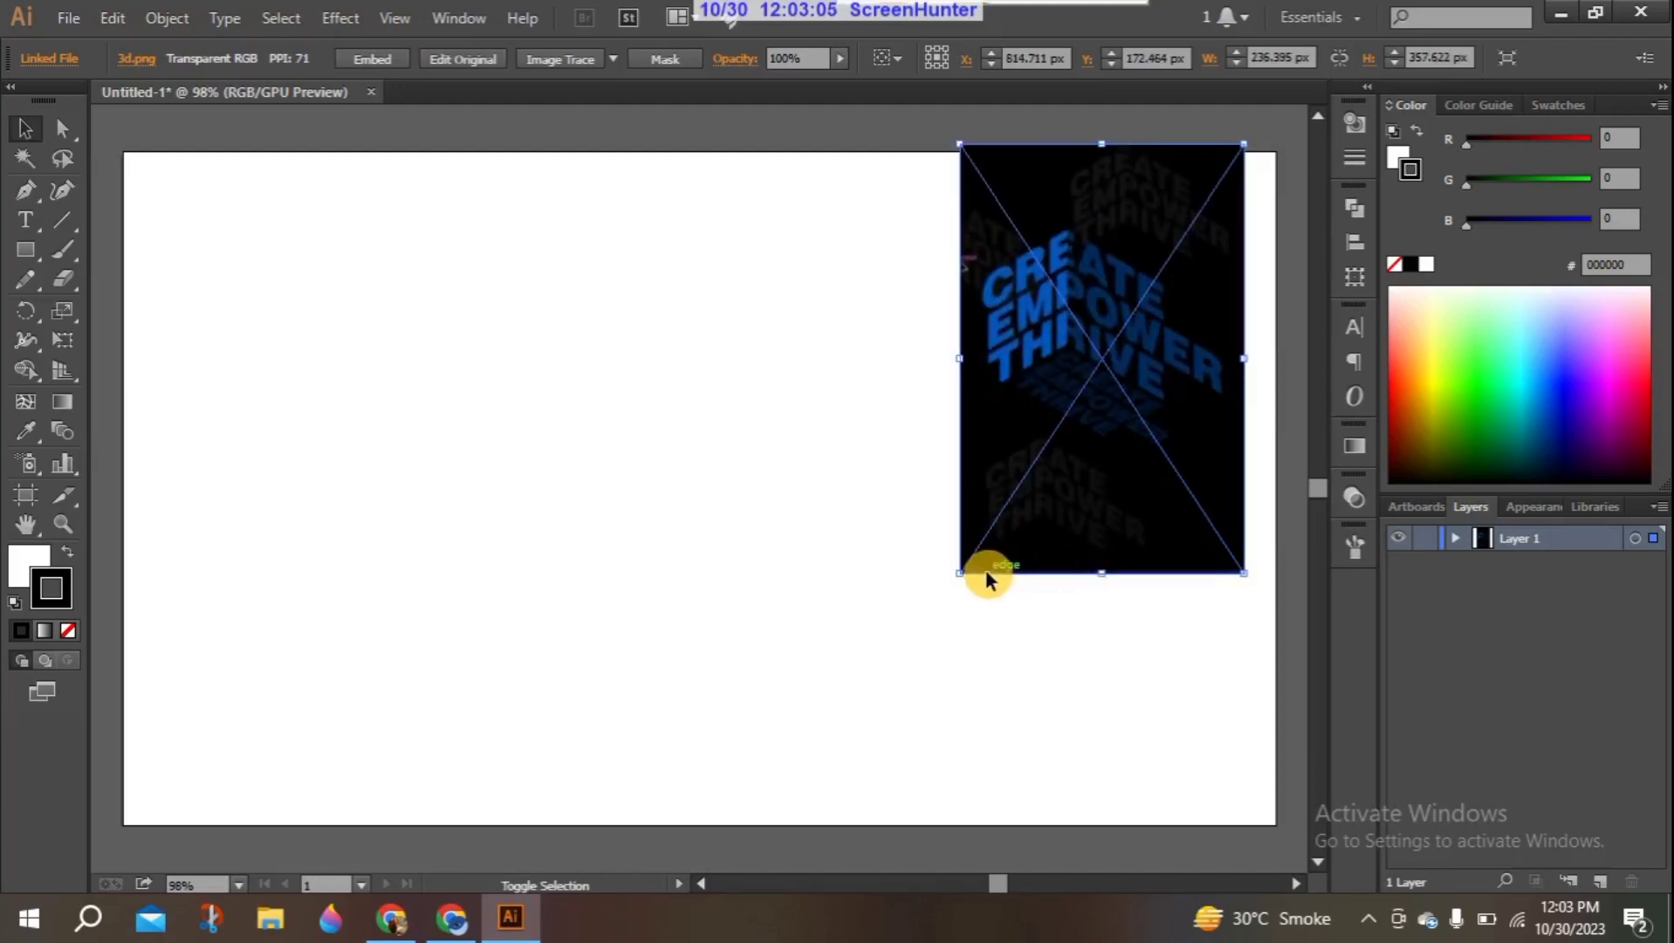
- Enlarge the placed reference image to reach the artboard's right edge and lock it within Layer 1
{"action": "left_click_drag", "start_coordinate": [1244, 572], "coordinate": [1279, 627]}
{"action": "left_click", "coordinate": [736, 400]}
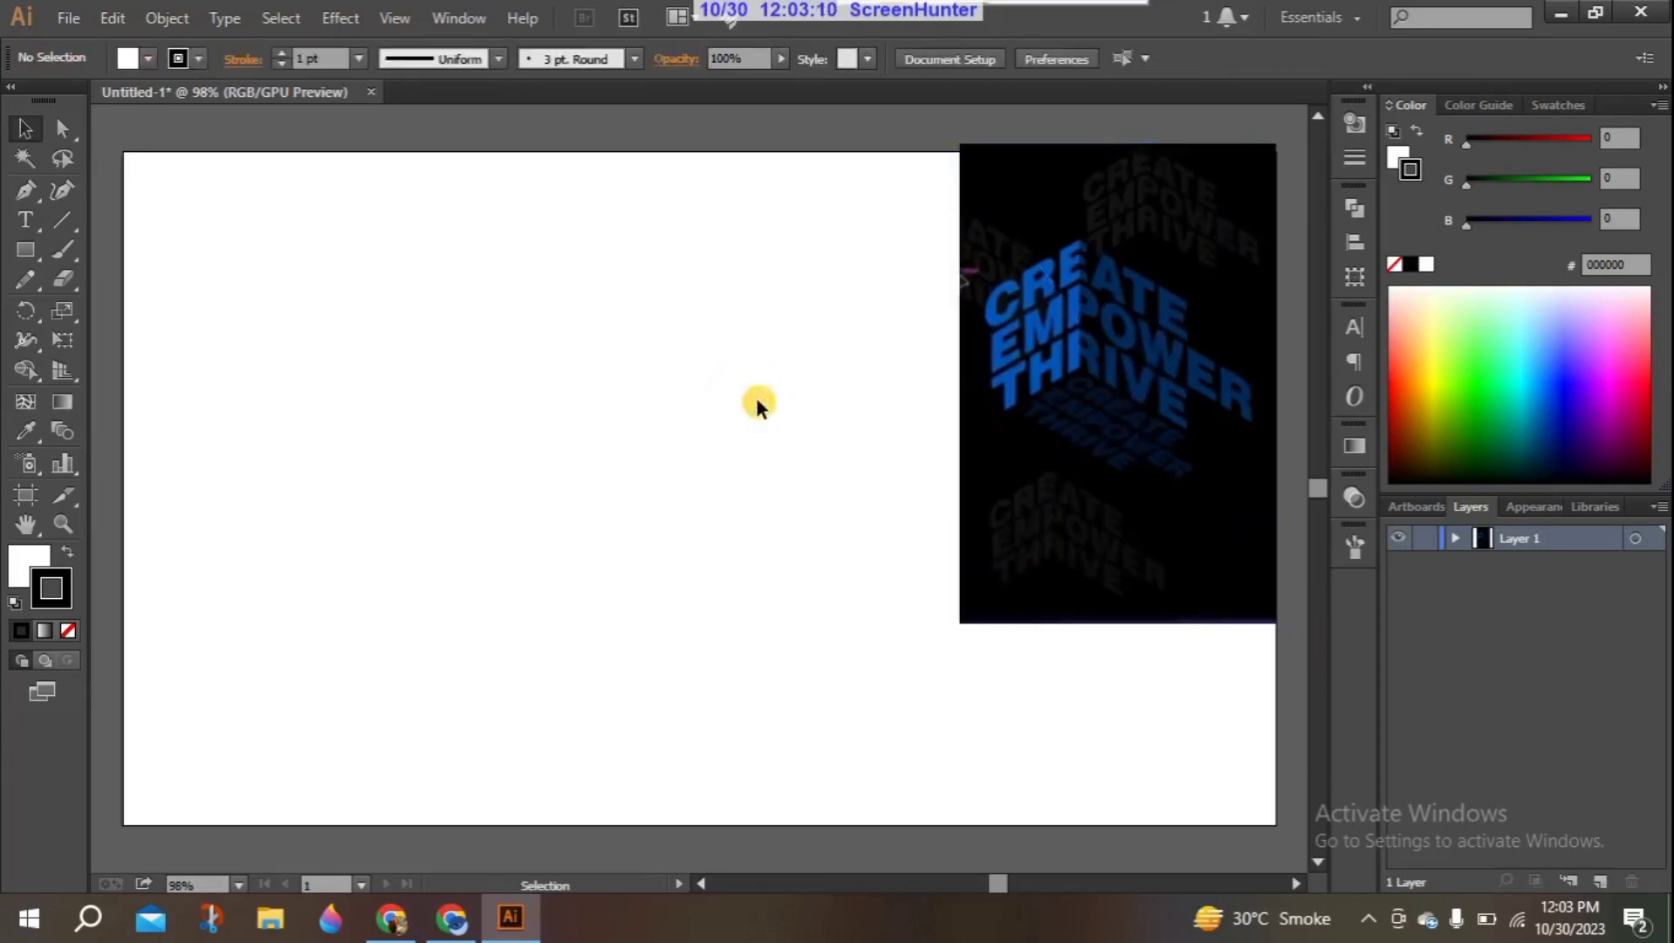
{"action": "left_click", "coordinate": [1166, 374]}
{"action": "left_click", "coordinate": [1452, 536]}
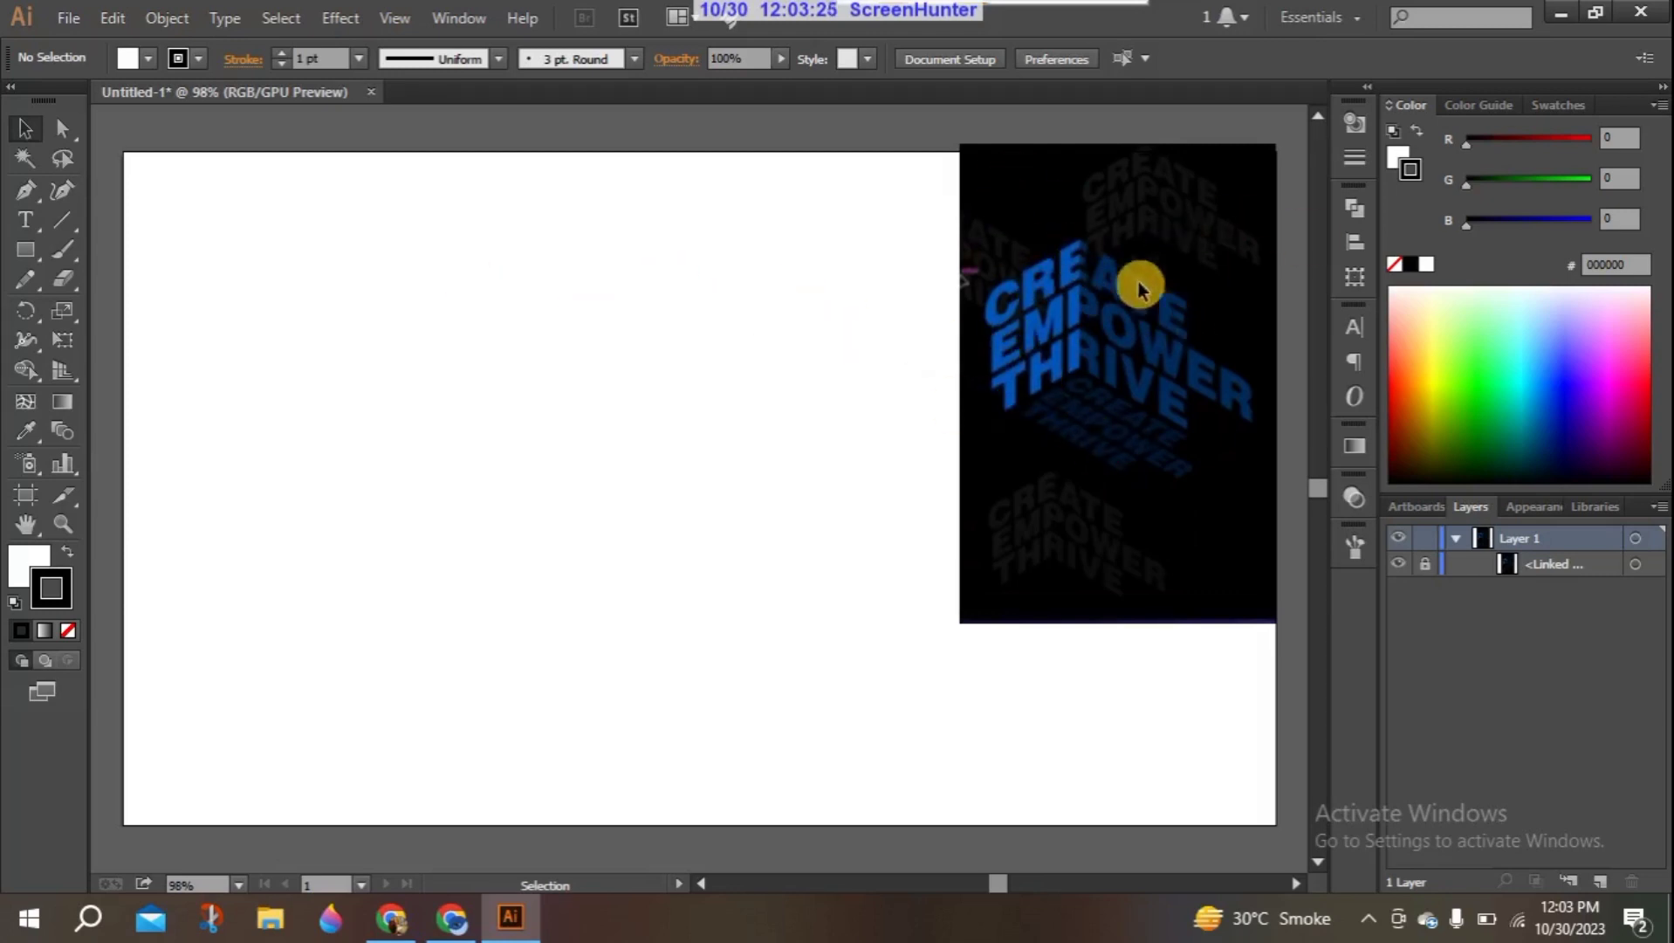
- Add the text "Create" on the empty part of the artboard and scale it up to about 119 pt
{"action": "left_click", "coordinate": [26, 219]}
{"action": "left_click", "coordinate": [277, 306]}
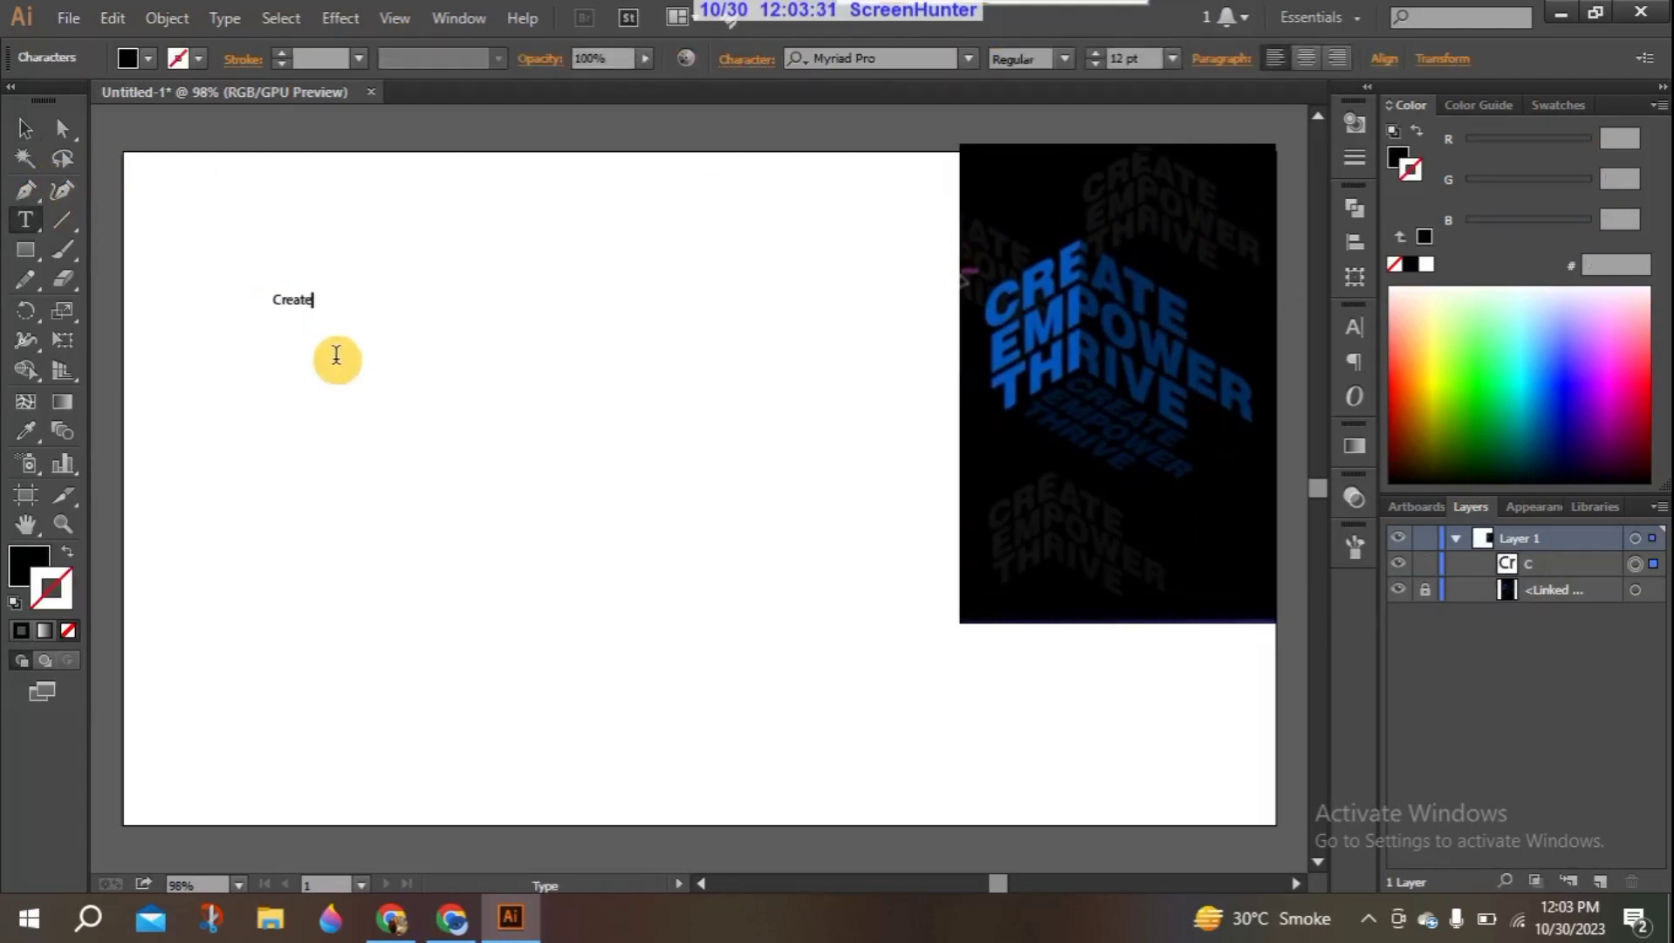
{"action": "left_click", "coordinate": [25, 129]}
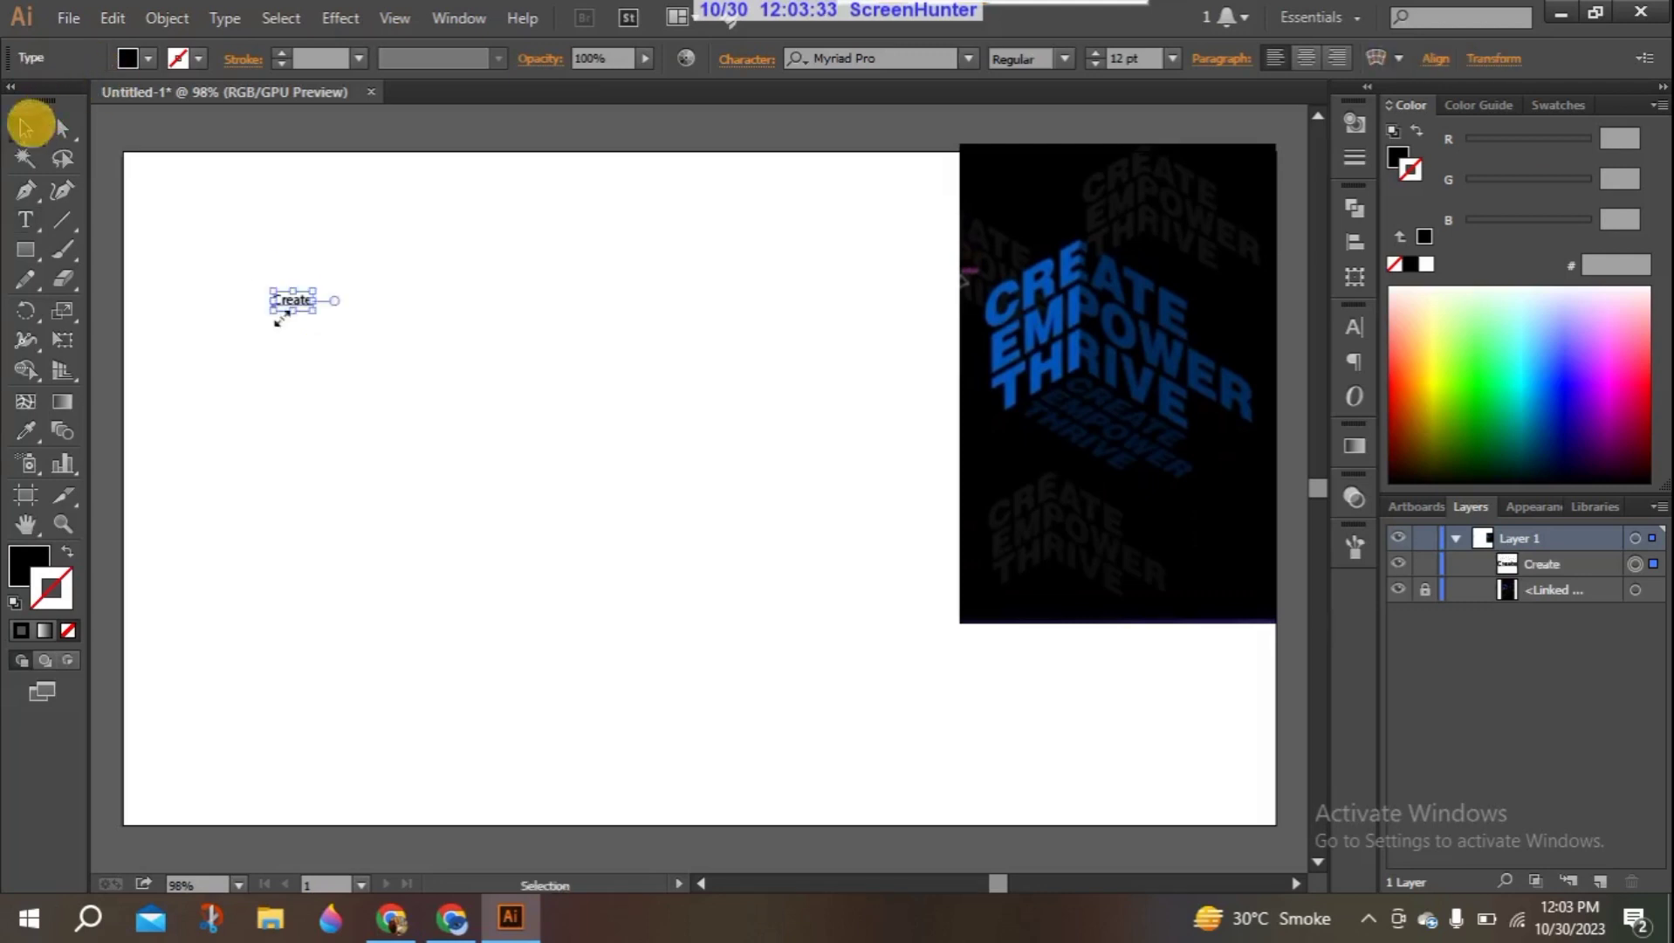
{"action": "left_click_drag", "start_coordinate": [317, 307], "coordinate": [661, 479]}
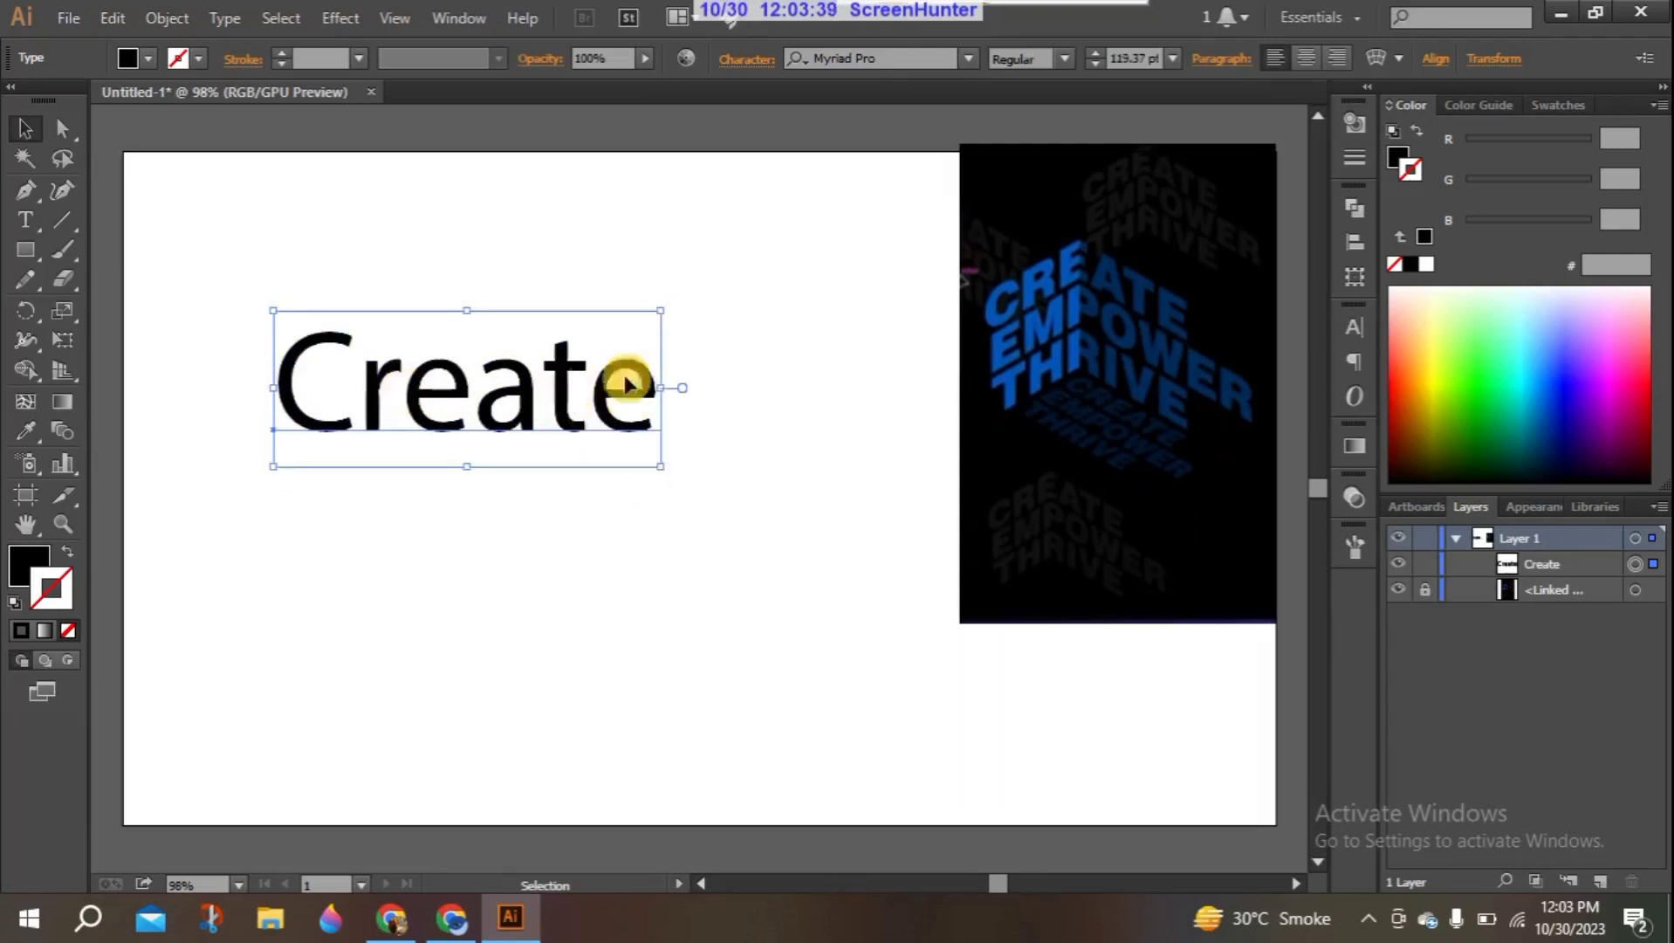
- Retype the text in capitals as "CREATE"
{"action": "double_click", "coordinate": [654, 388]}
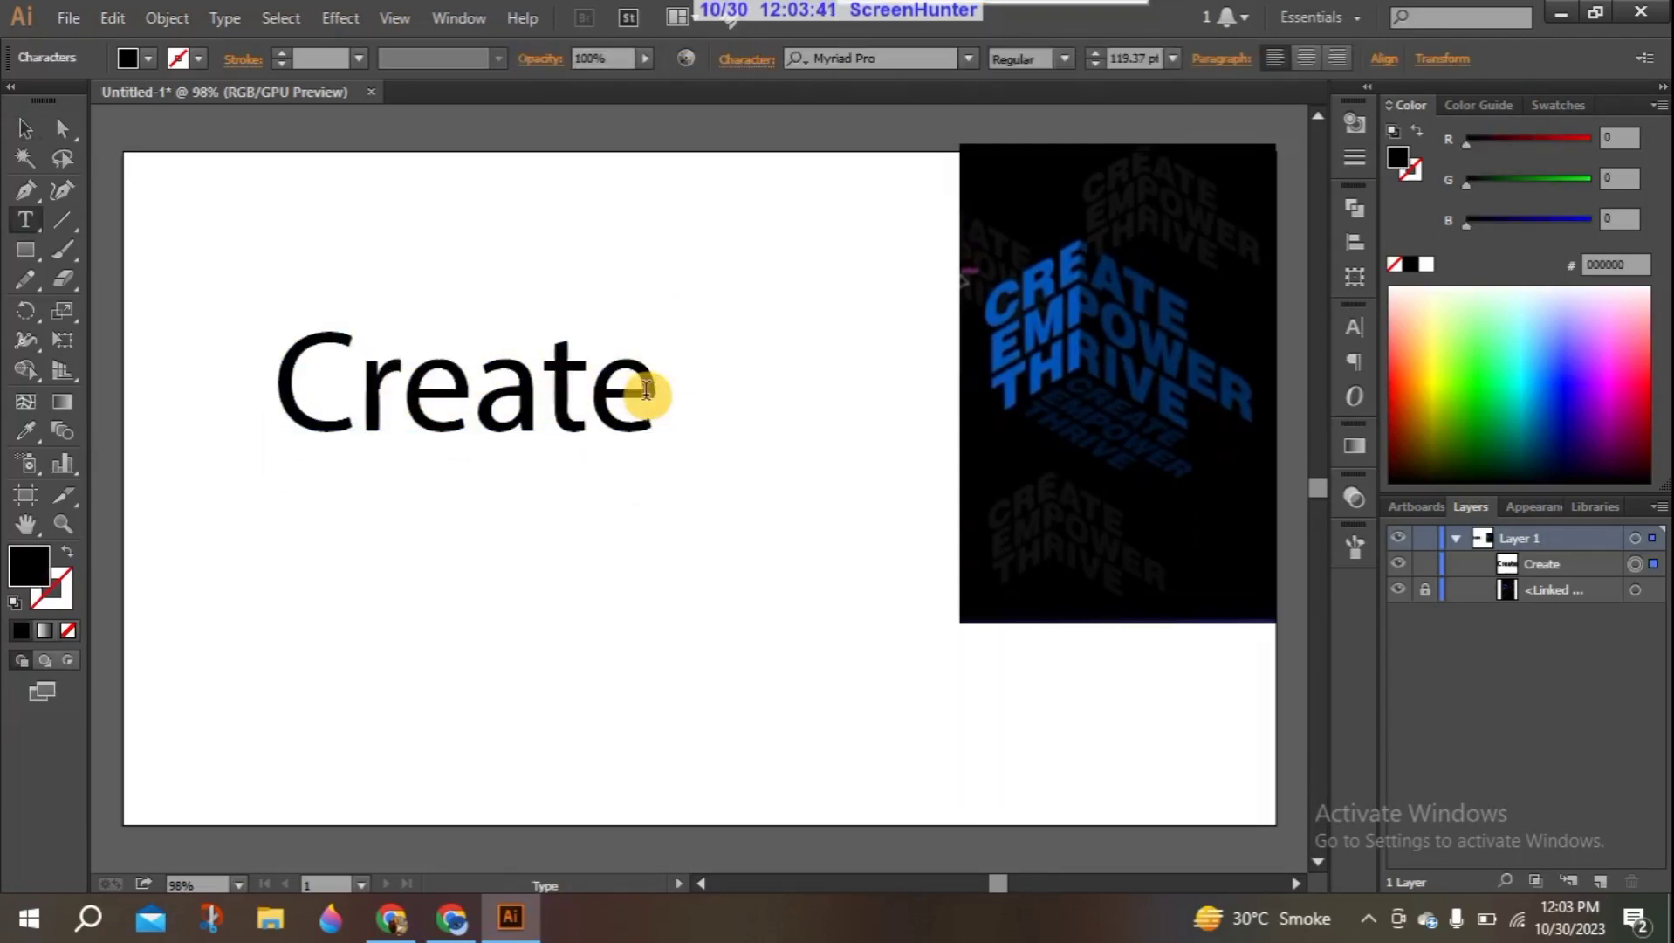
{"action": "key", "text": "BackSpace"}
{"action": "key", "text": "BackSpace"}
{"action": "key", "text": "BackSpace"}
{"action": "key", "text": "BackSpace"}
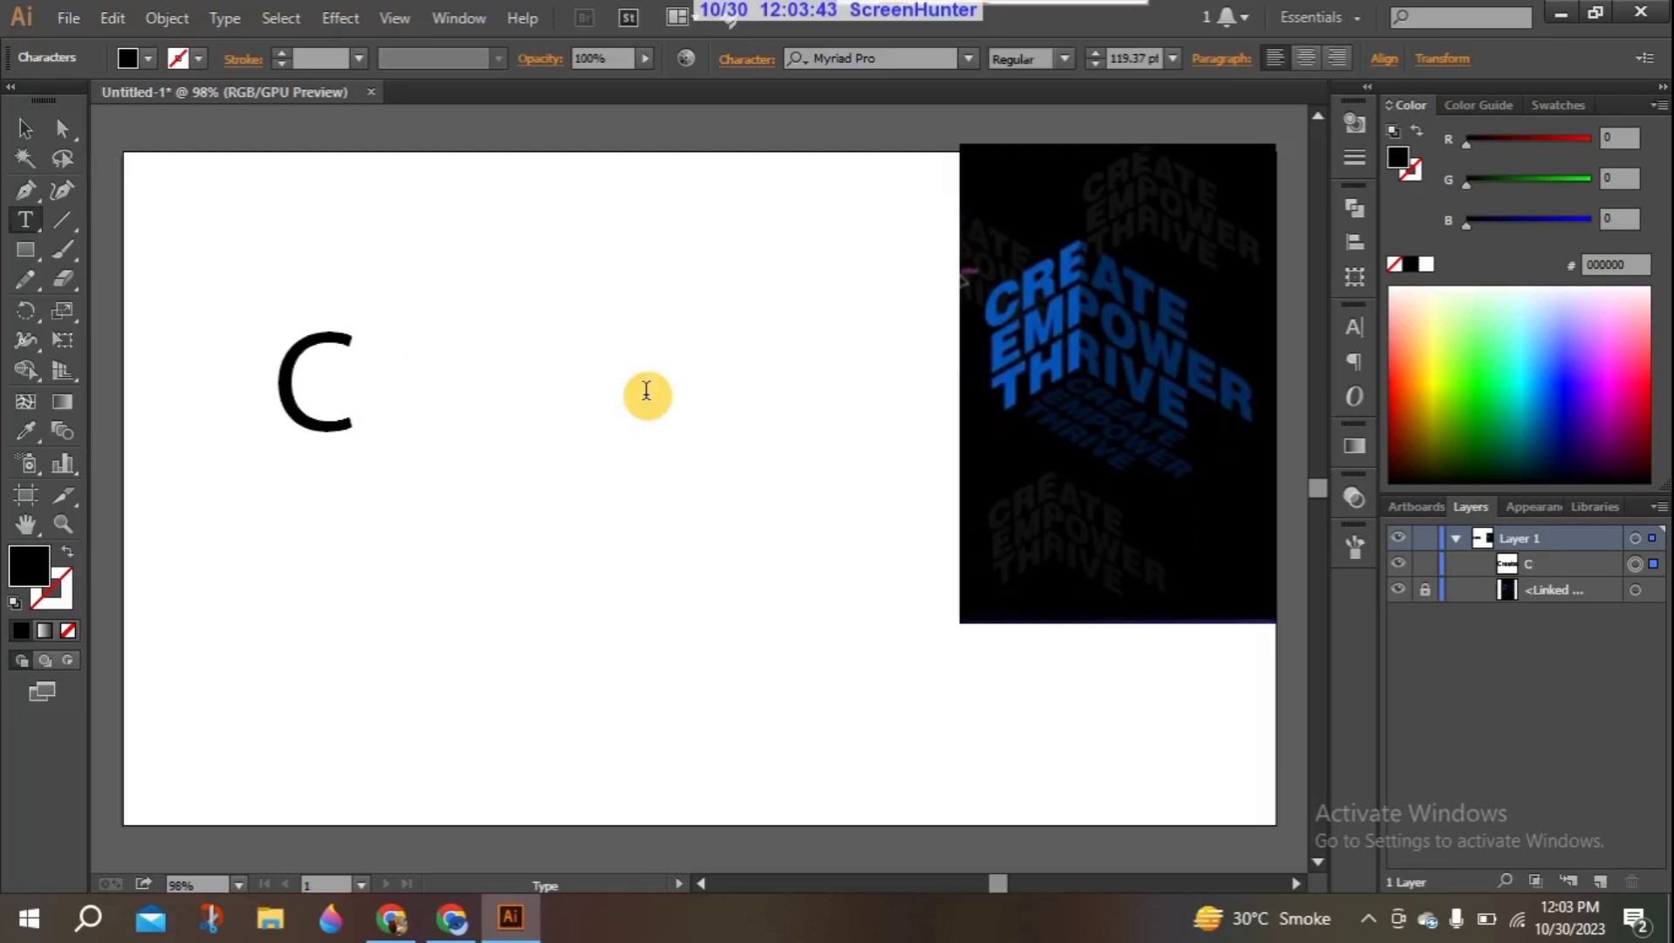
{"action": "type", "text": "REATW"}
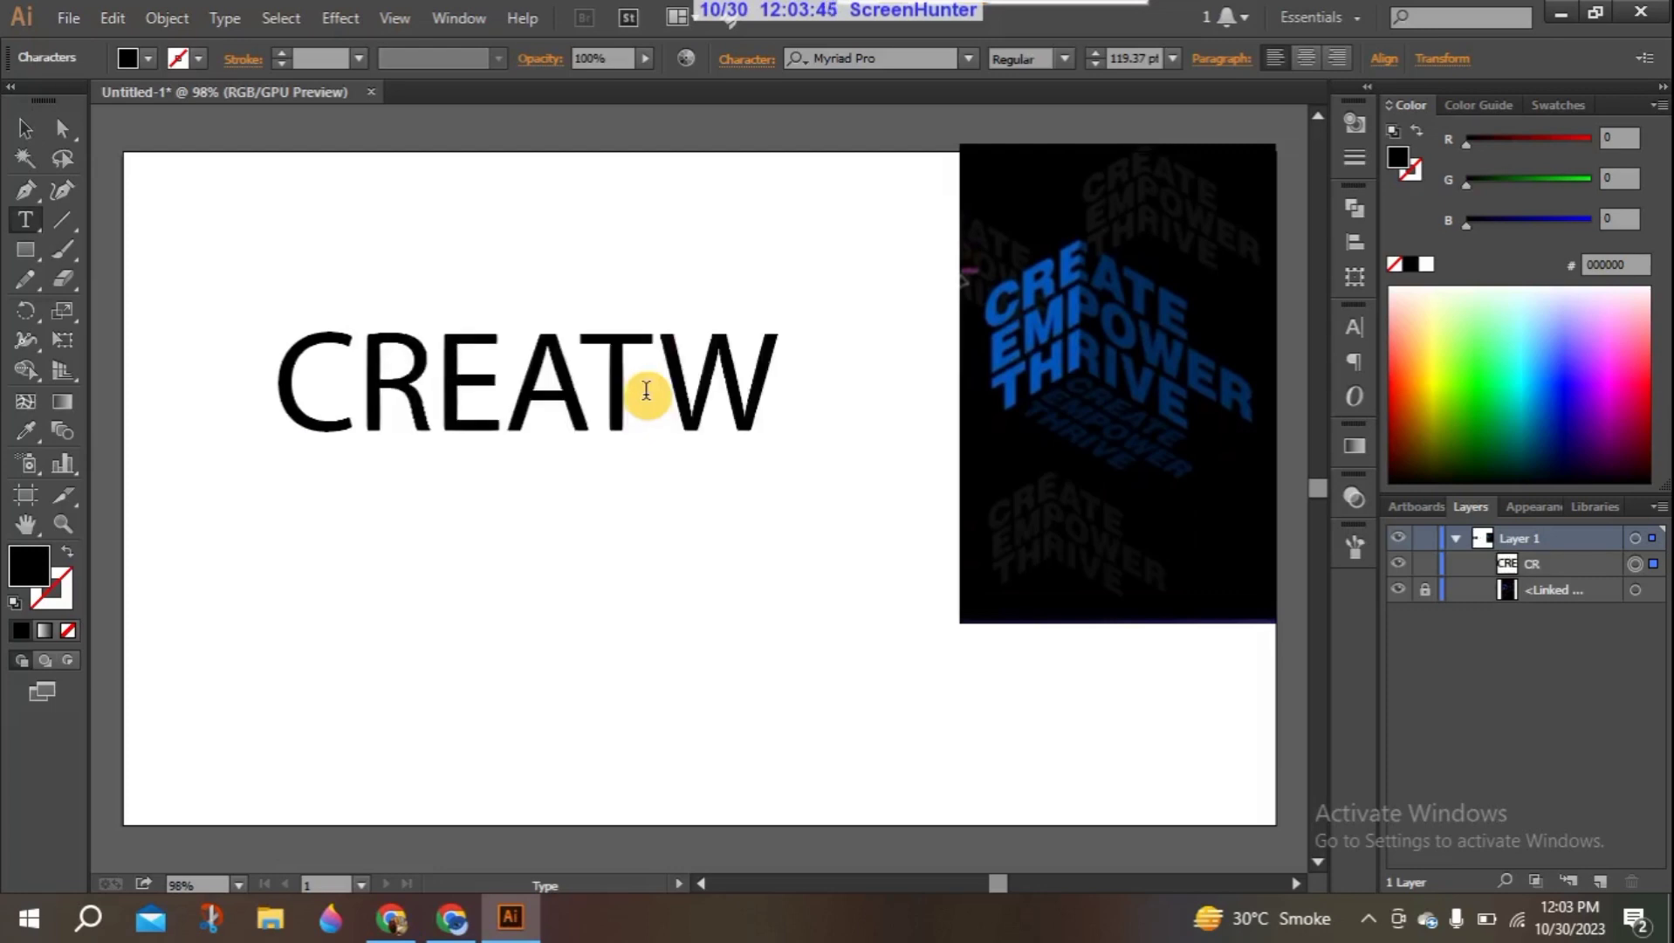
{"action": "key", "text": "BackSpace"}
{"action": "type", "text": "E"}
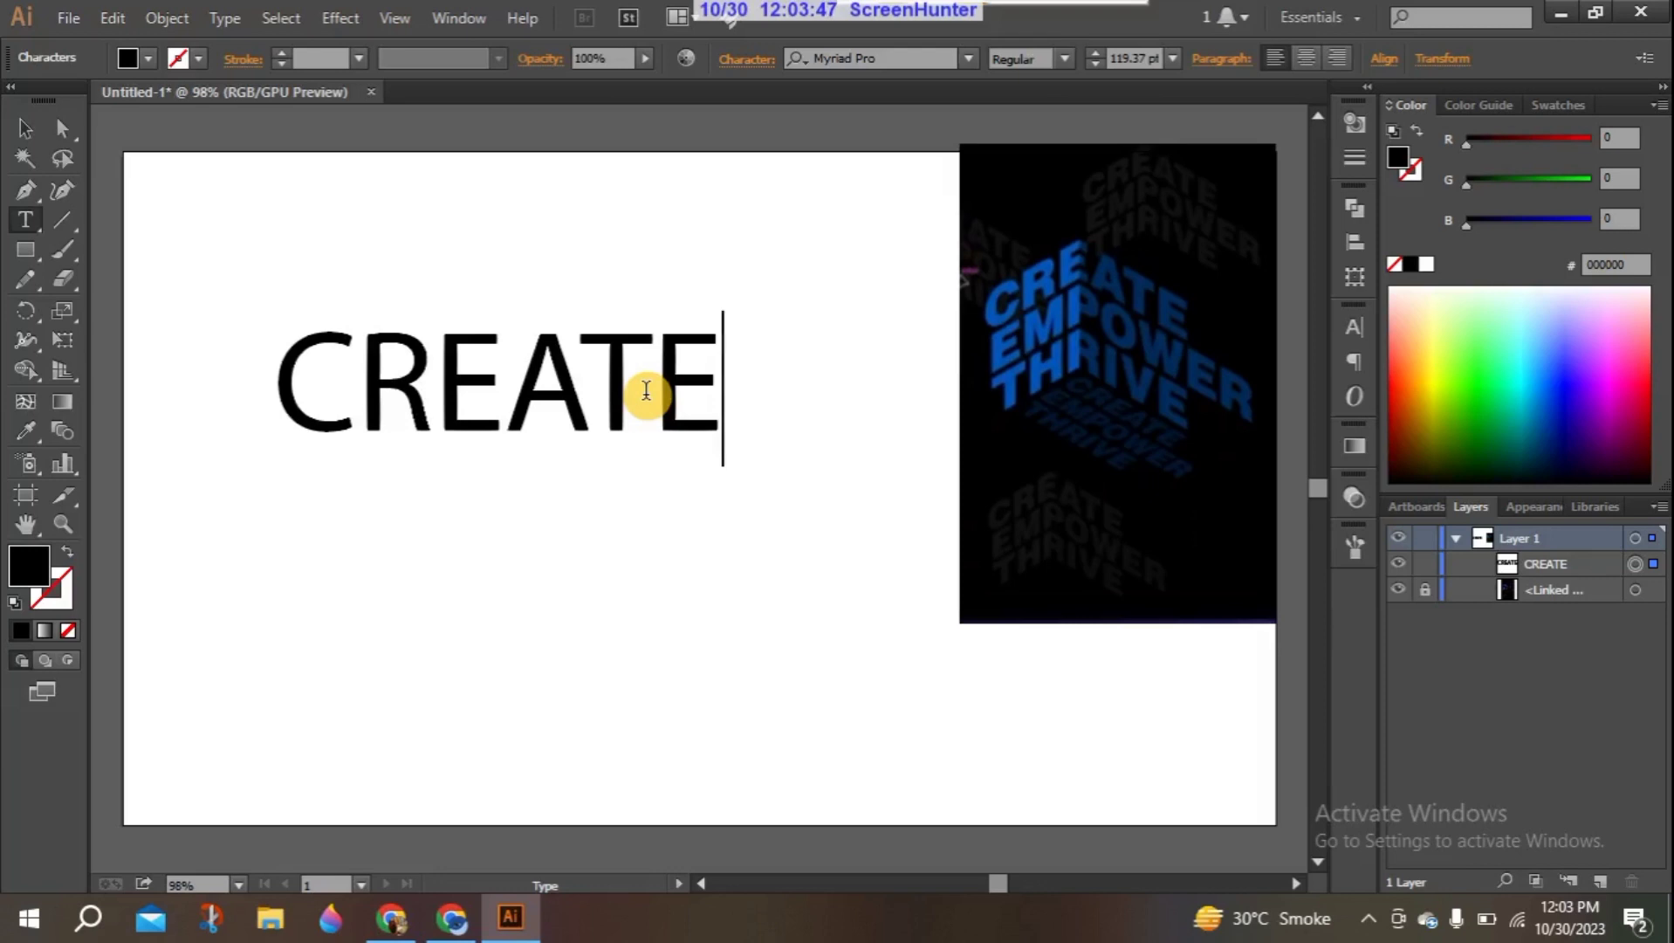
{"action": "left_click", "coordinate": [26, 129]}
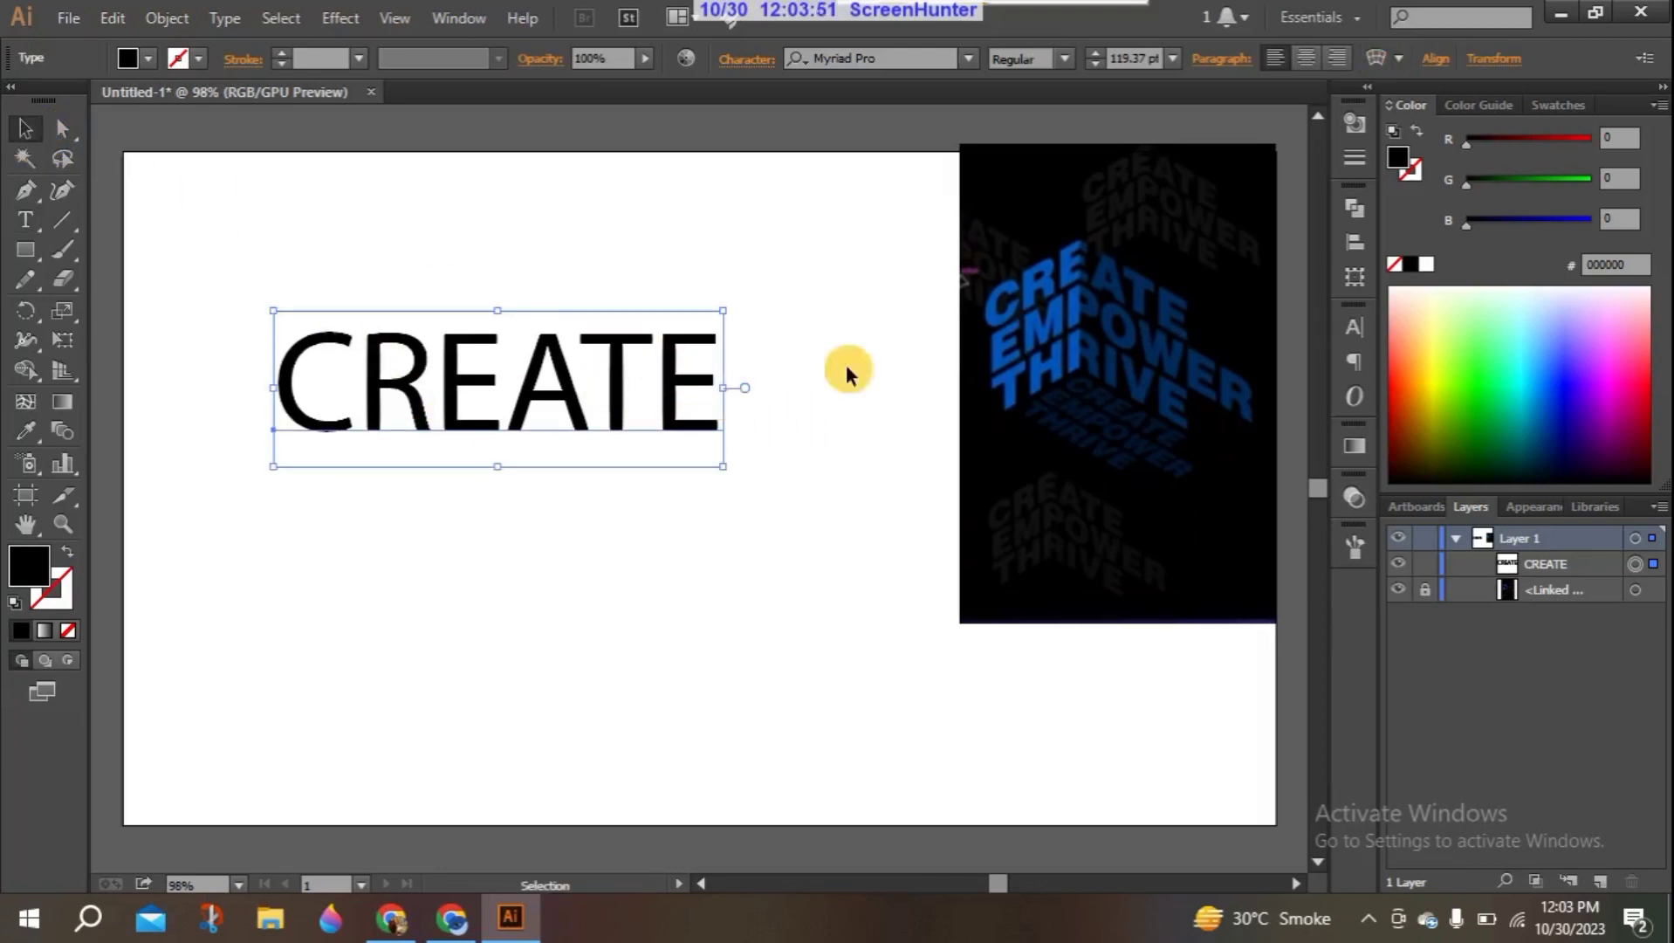
- Set the "CREATE" text's font to Arial Bold
{"action": "left_click", "coordinate": [1355, 323]}
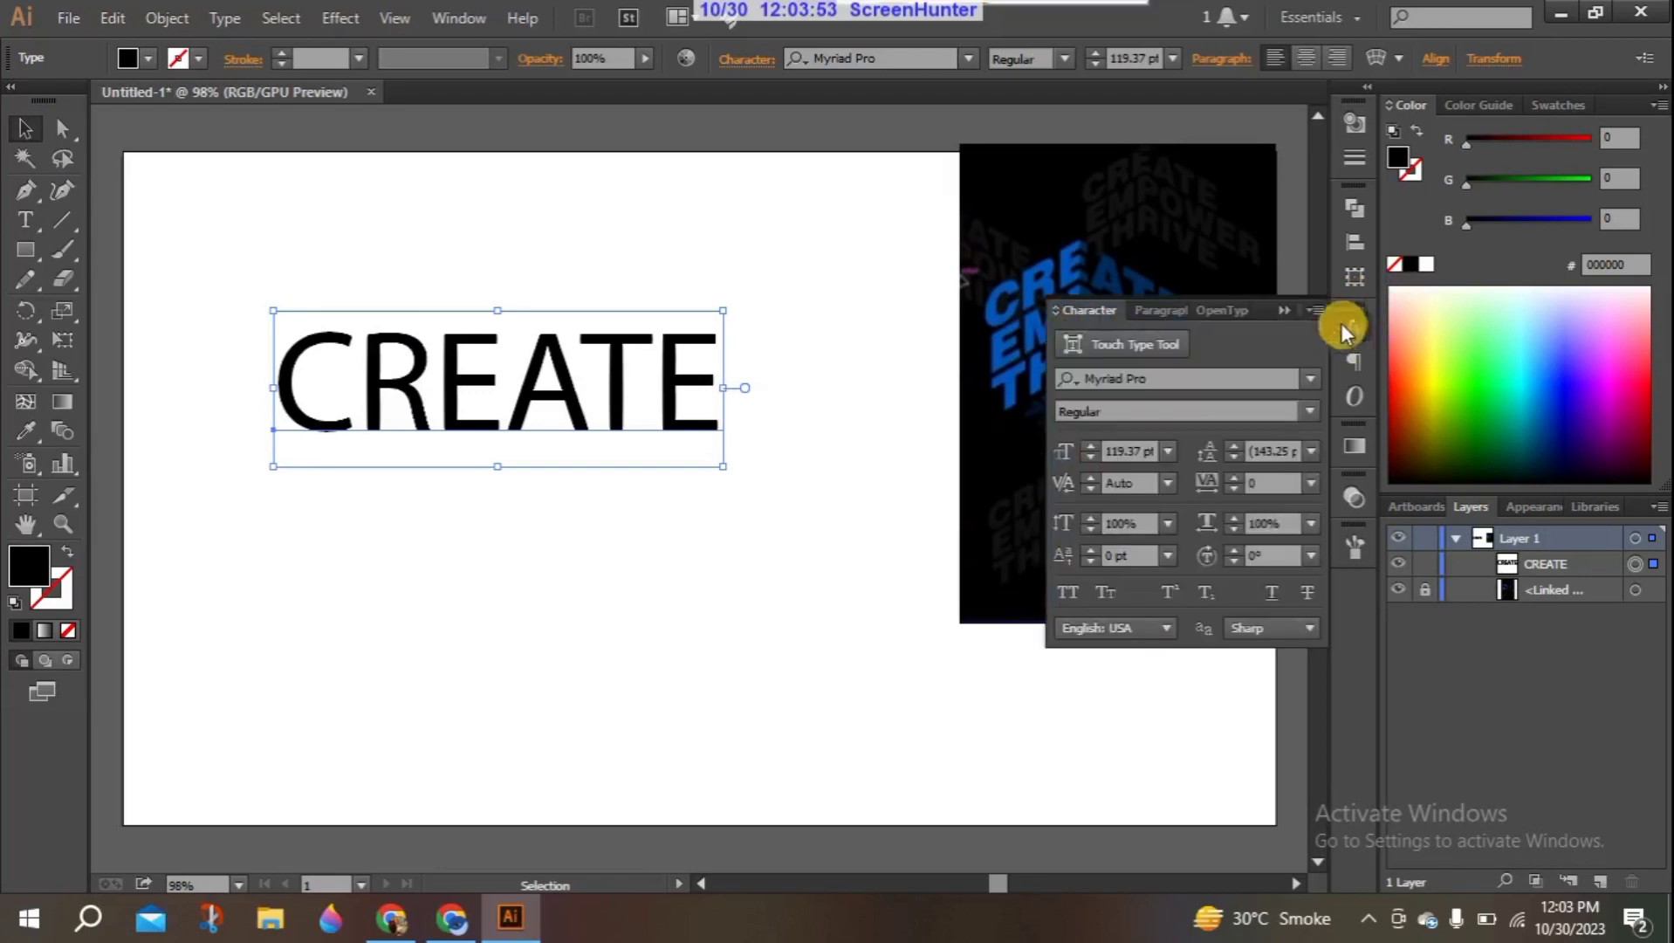
{"action": "left_click", "coordinate": [1312, 378]}
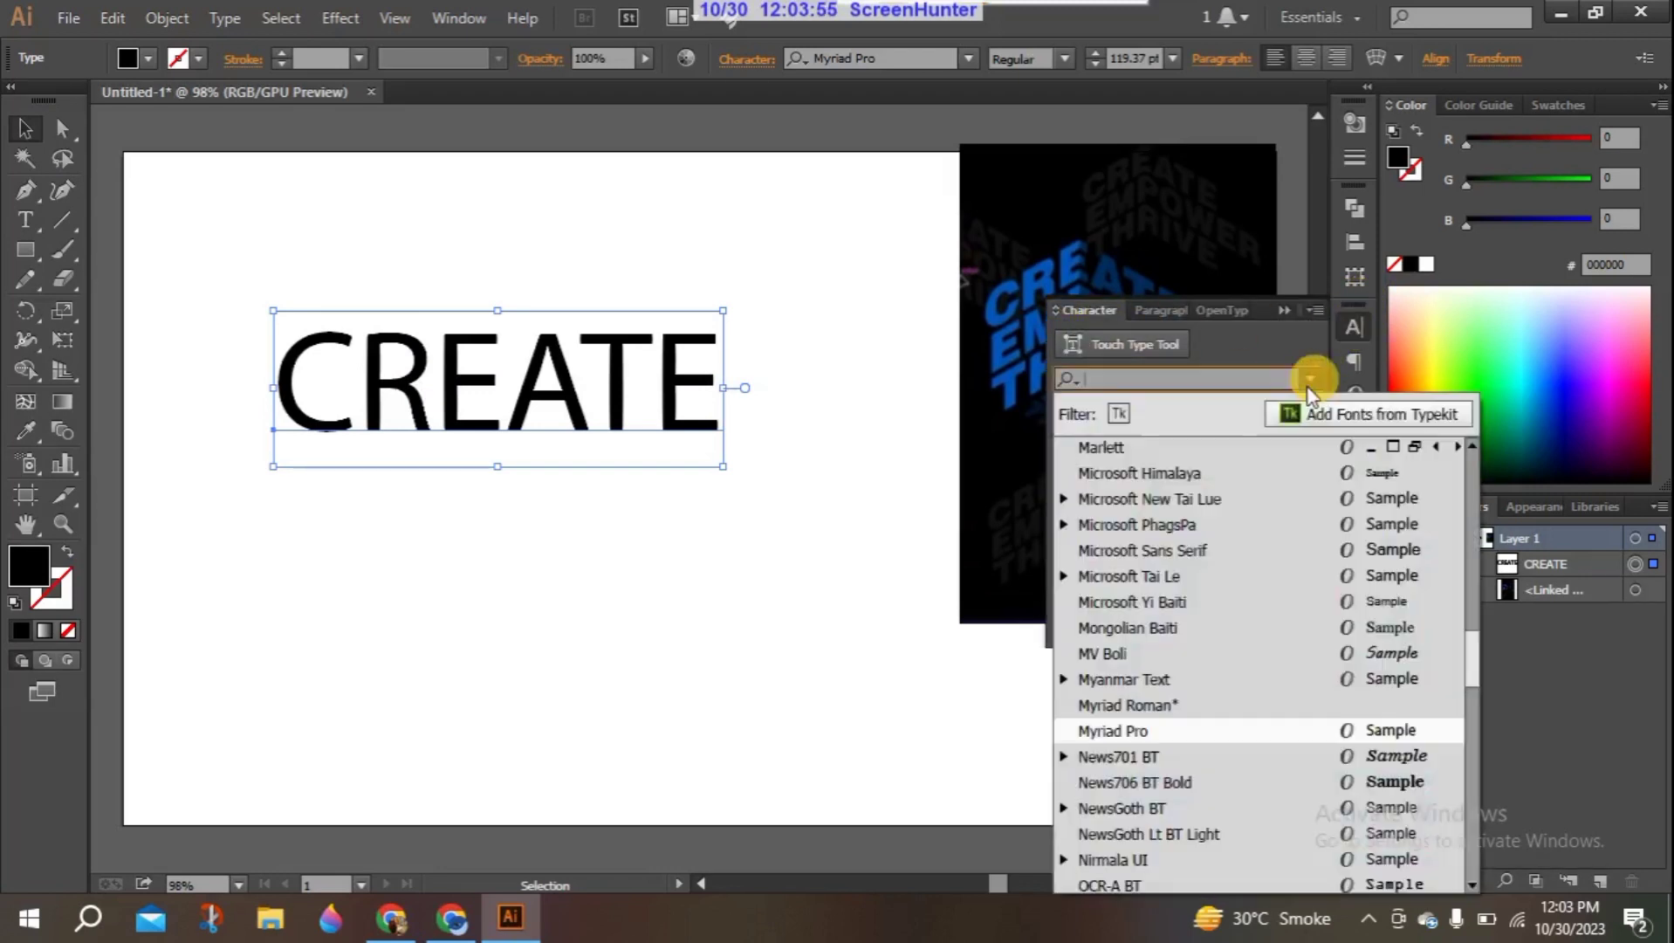
{"action": "left_click", "coordinate": [1480, 632]}
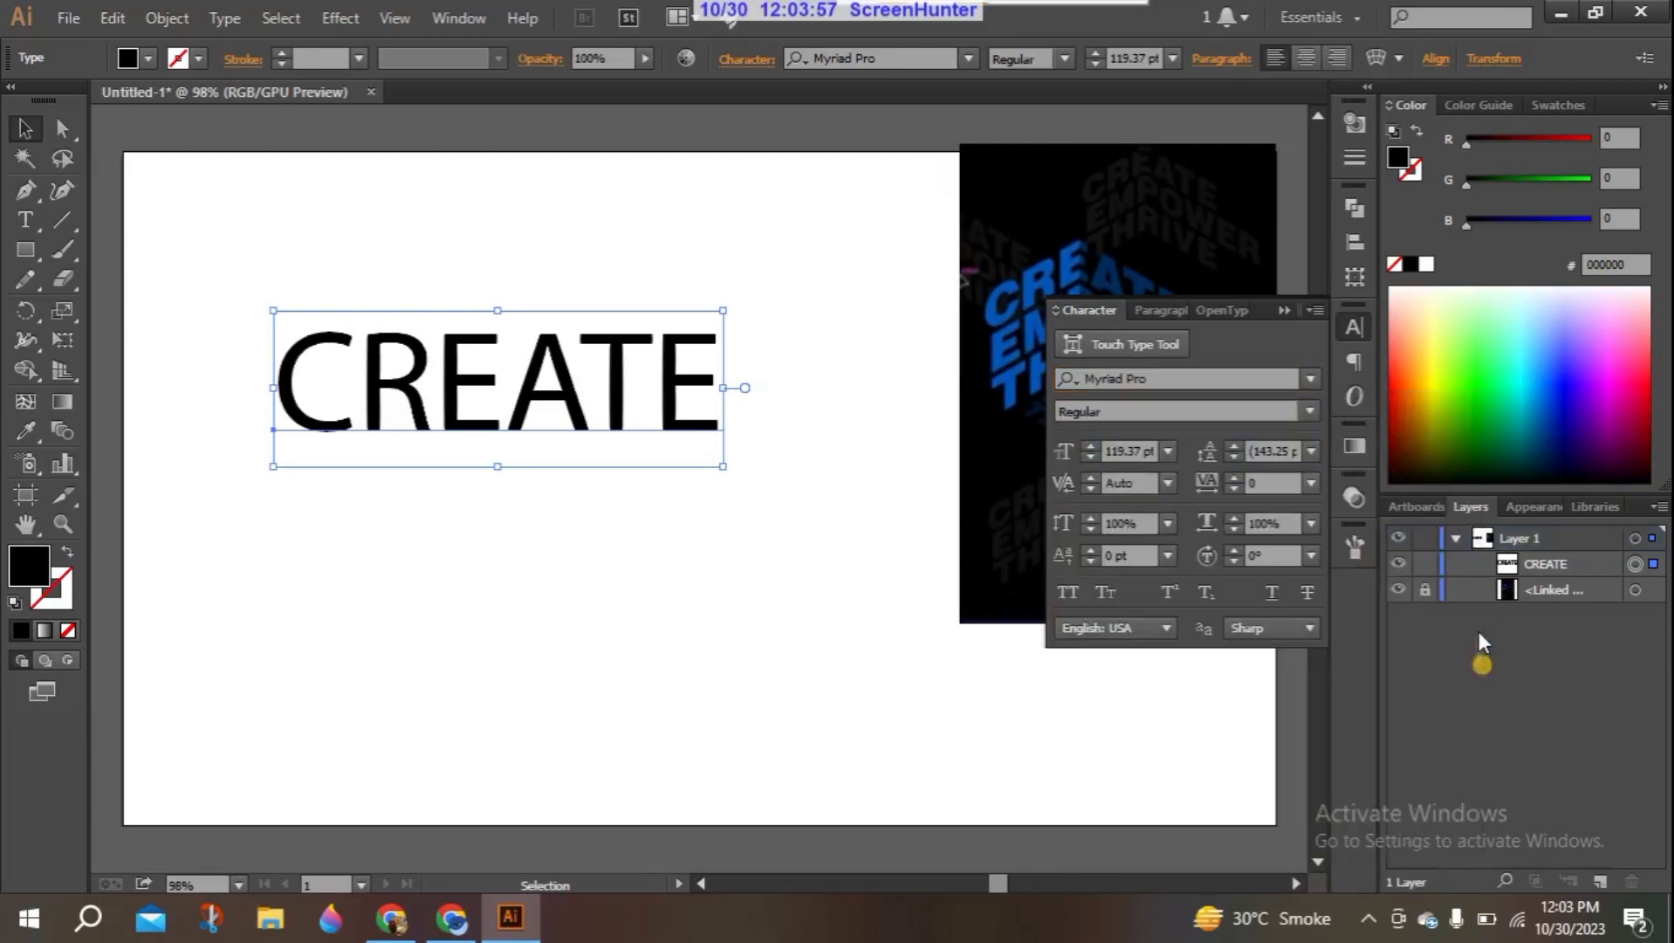
{"action": "left_click", "coordinate": [1307, 379]}
{"action": "left_click_drag", "start_coordinate": [1480, 656], "coordinate": [1480, 451]}
{"action": "left_click", "coordinate": [1216, 452]}
{"action": "left_click", "coordinate": [1309, 401]}
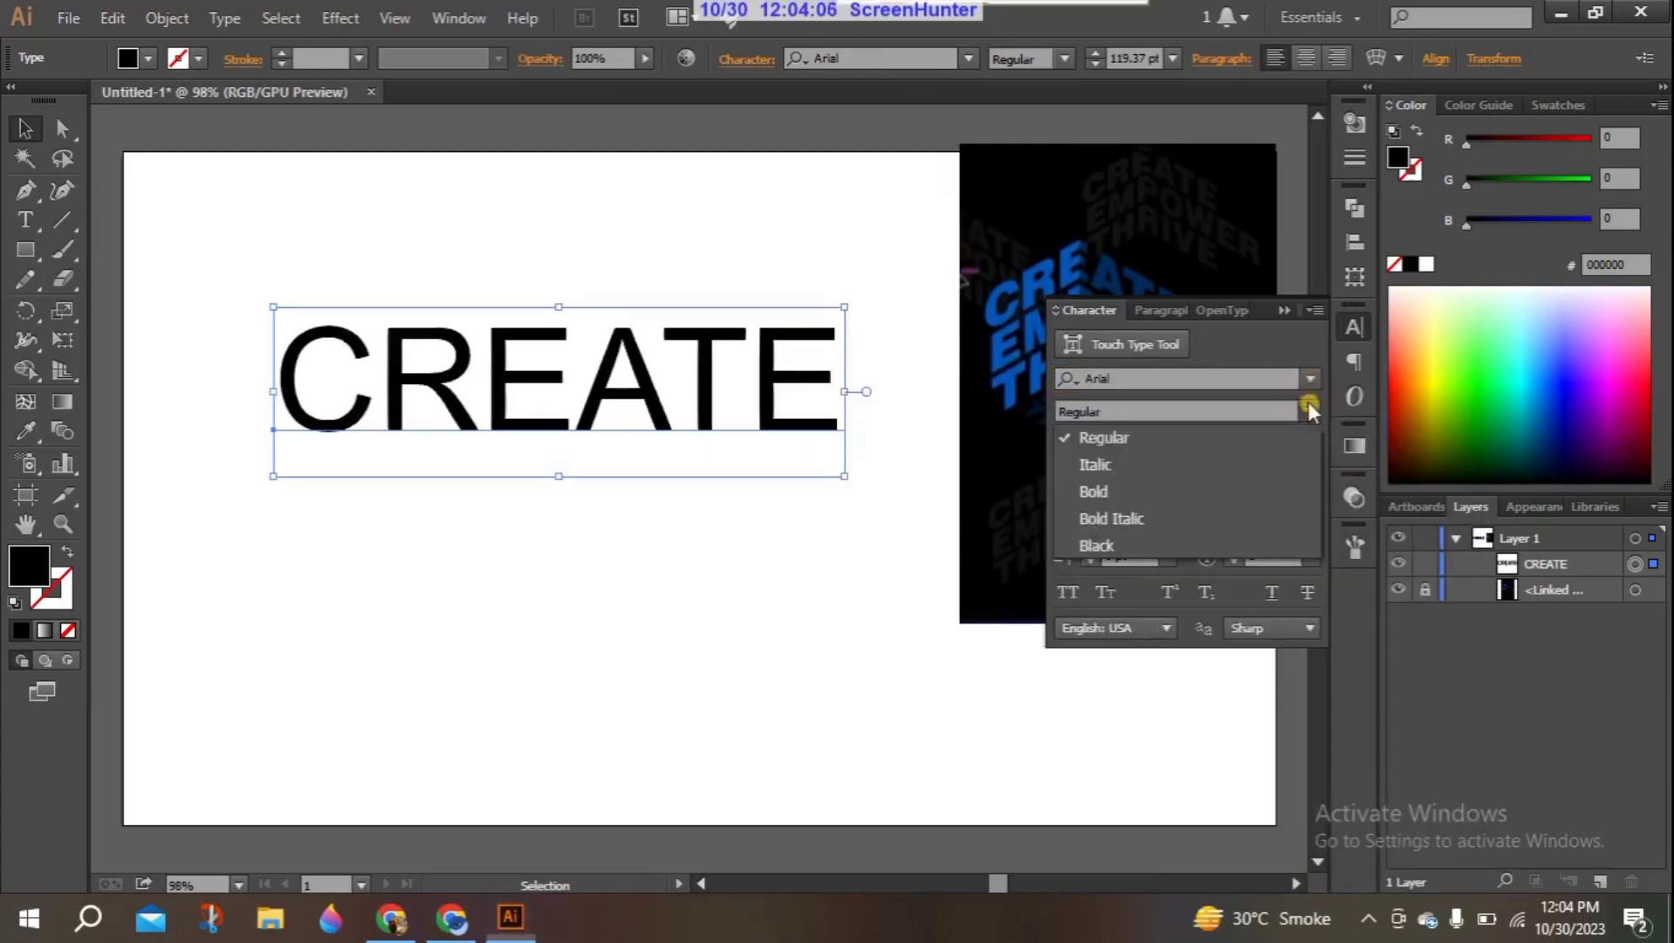
{"action": "left_click", "coordinate": [1154, 496]}
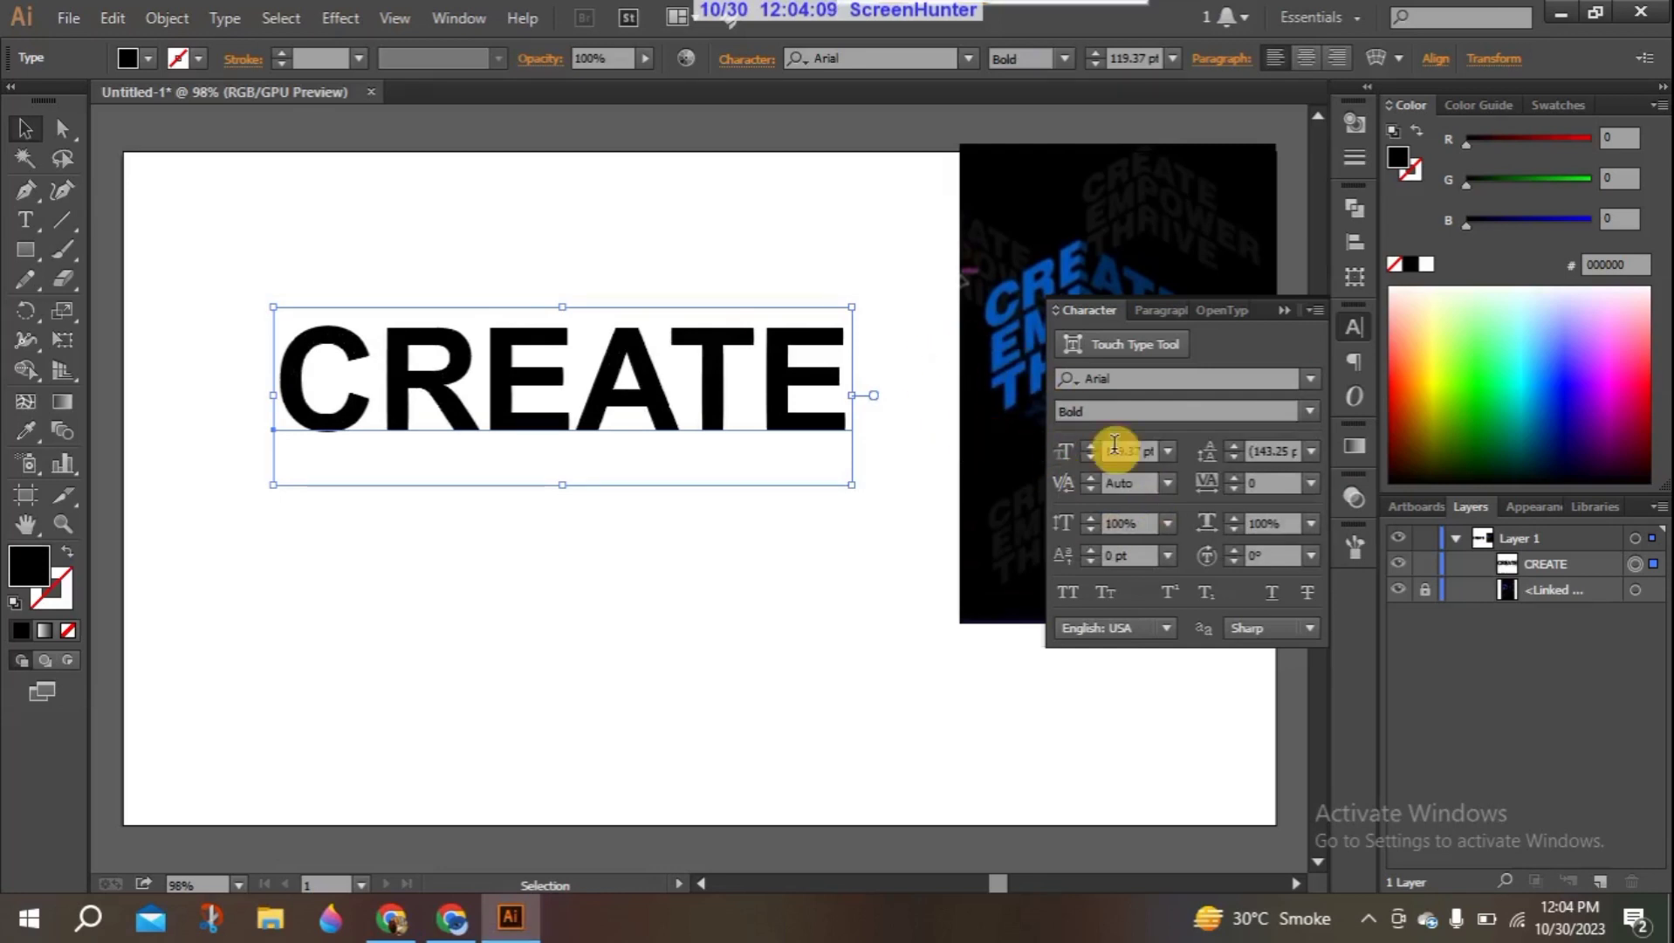
{"action": "left_click", "coordinate": [1284, 312]}
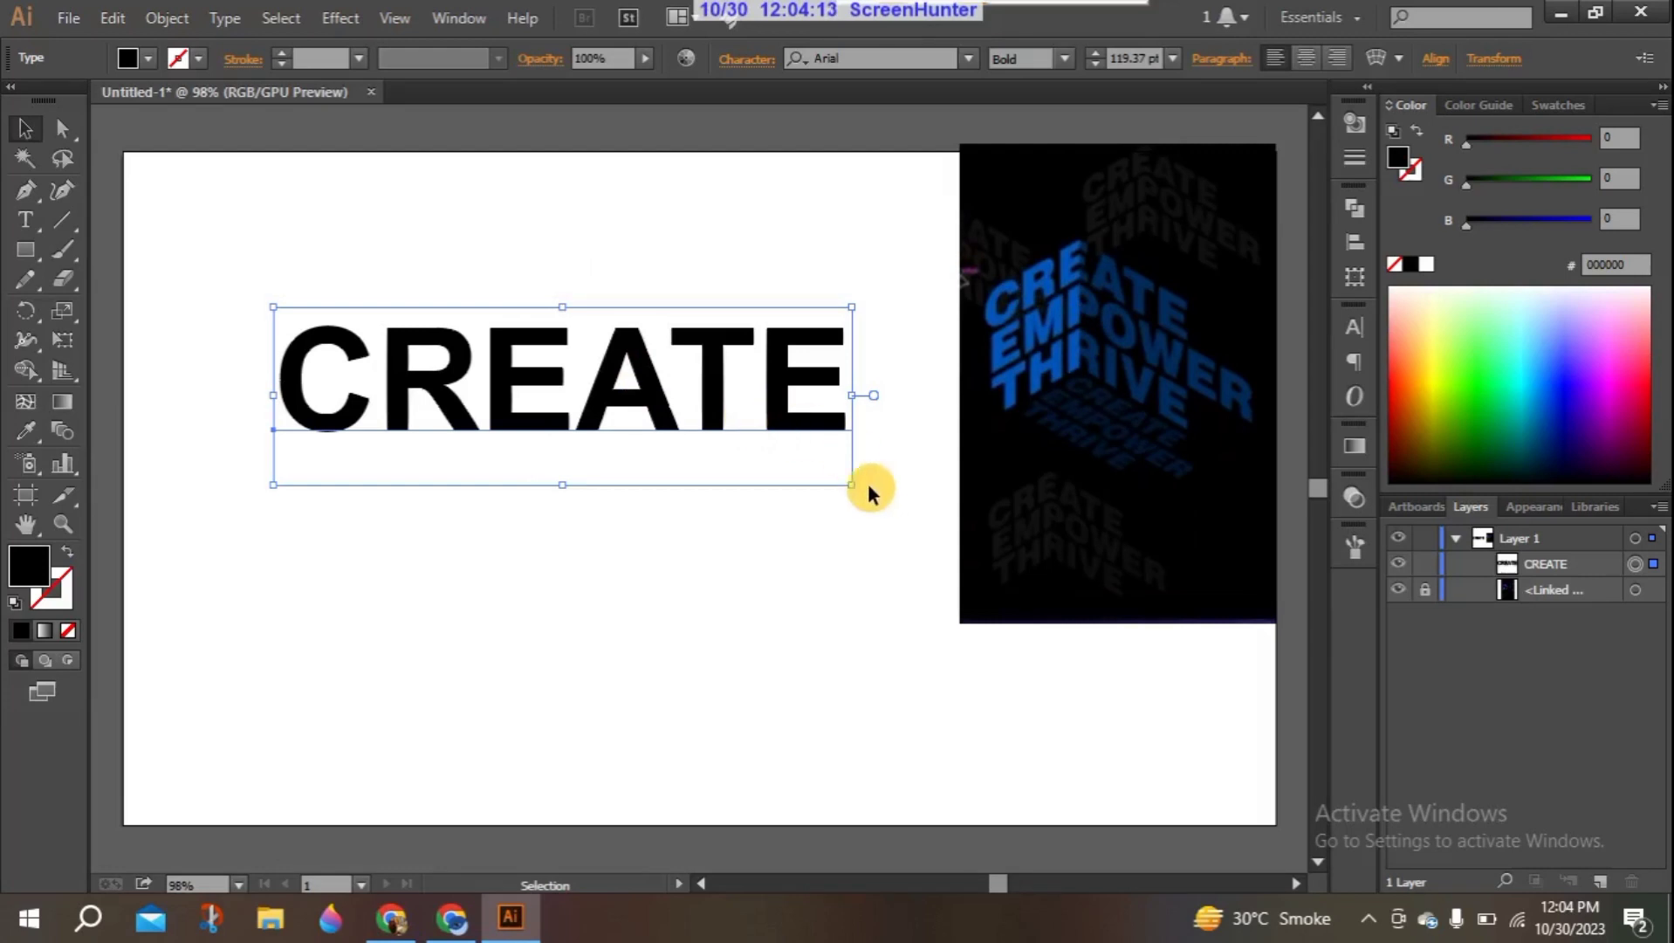
- Scale the "CREATE" text down to about 80 pt
{"action": "left_click_drag", "start_coordinate": [850, 486], "coordinate": [776, 436]}
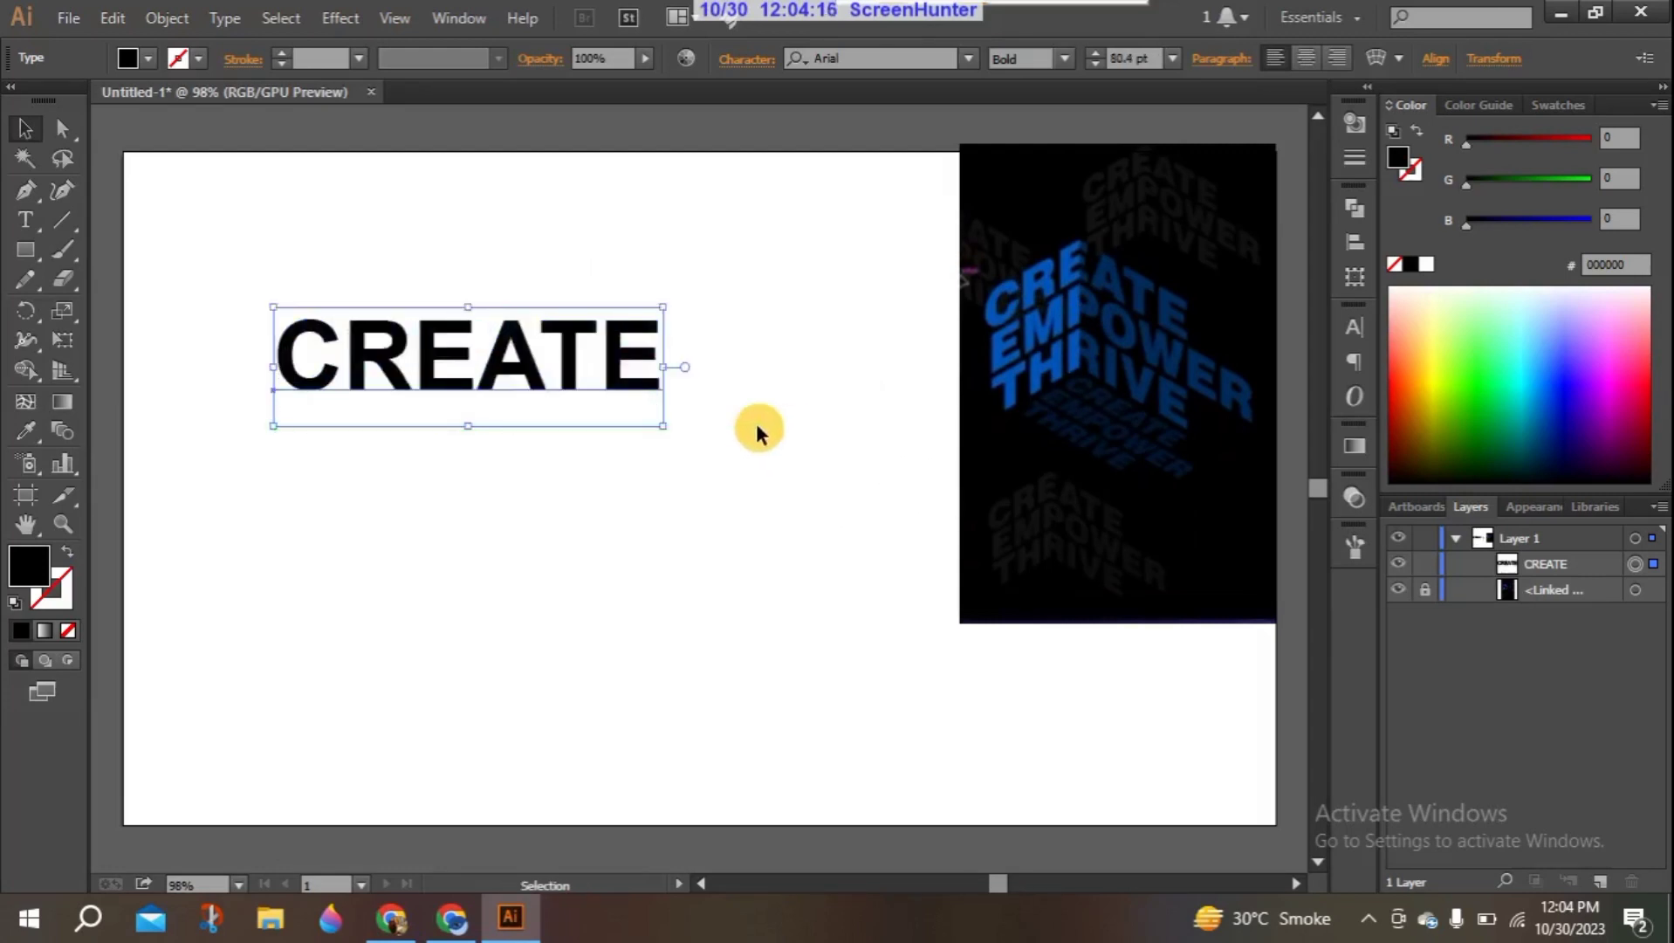
{"action": "left_click", "coordinate": [474, 515]}
{"action": "left_click", "coordinate": [533, 356]}
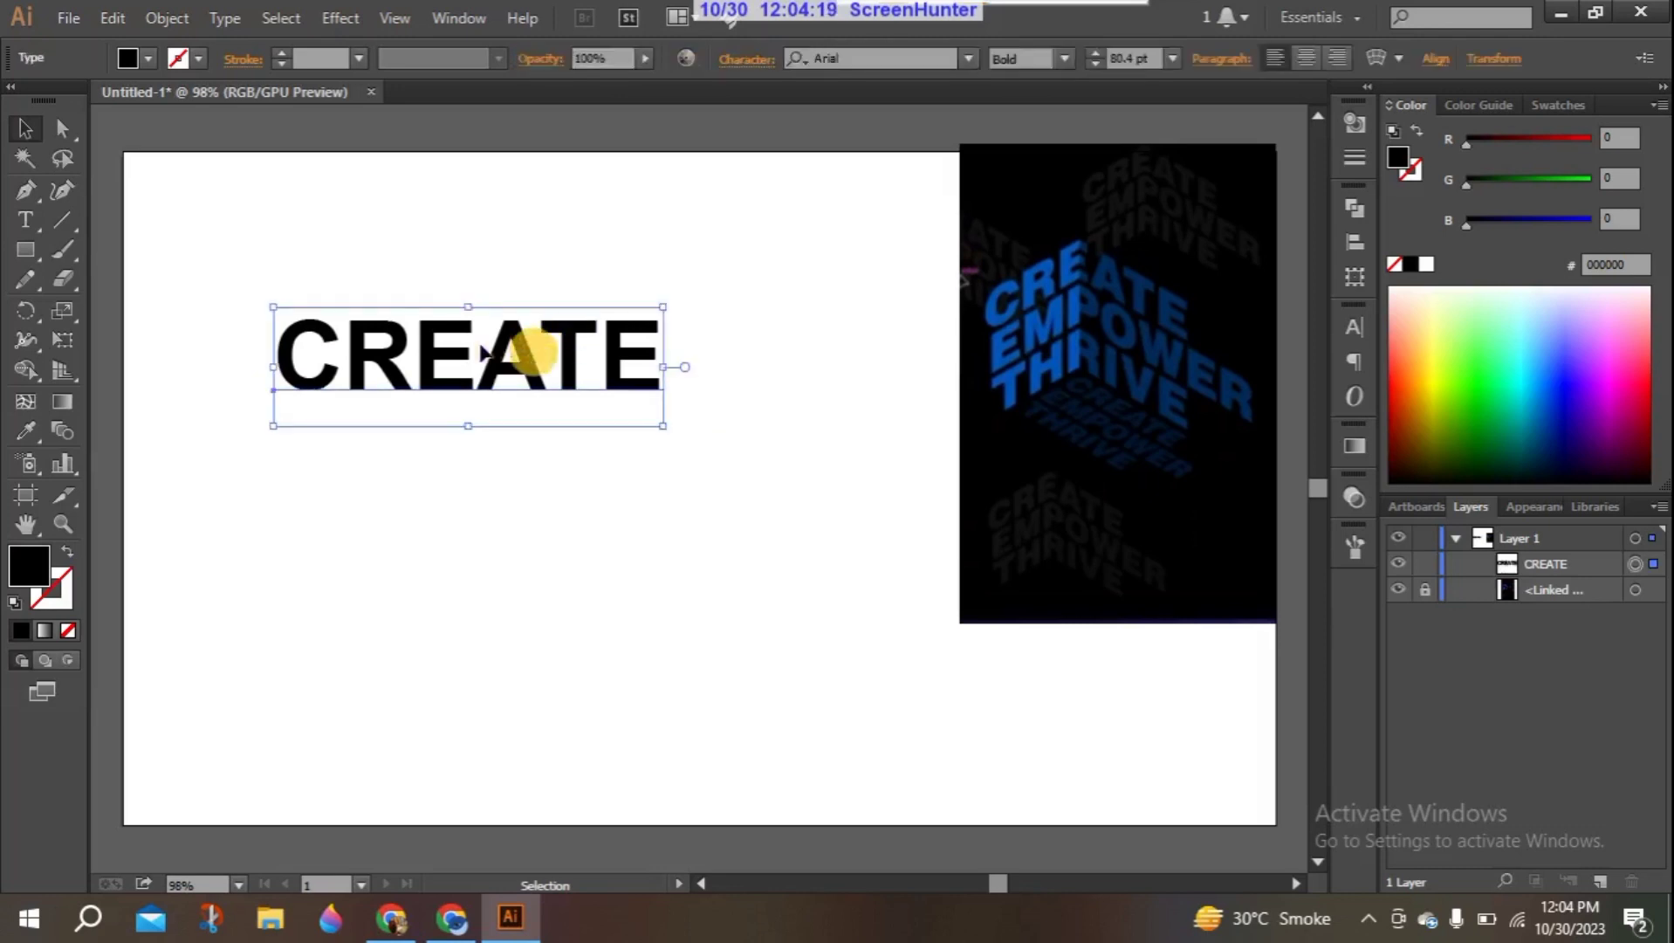
{"action": "left_click_drag", "start_coordinate": [481, 352], "coordinate": [472, 451]}
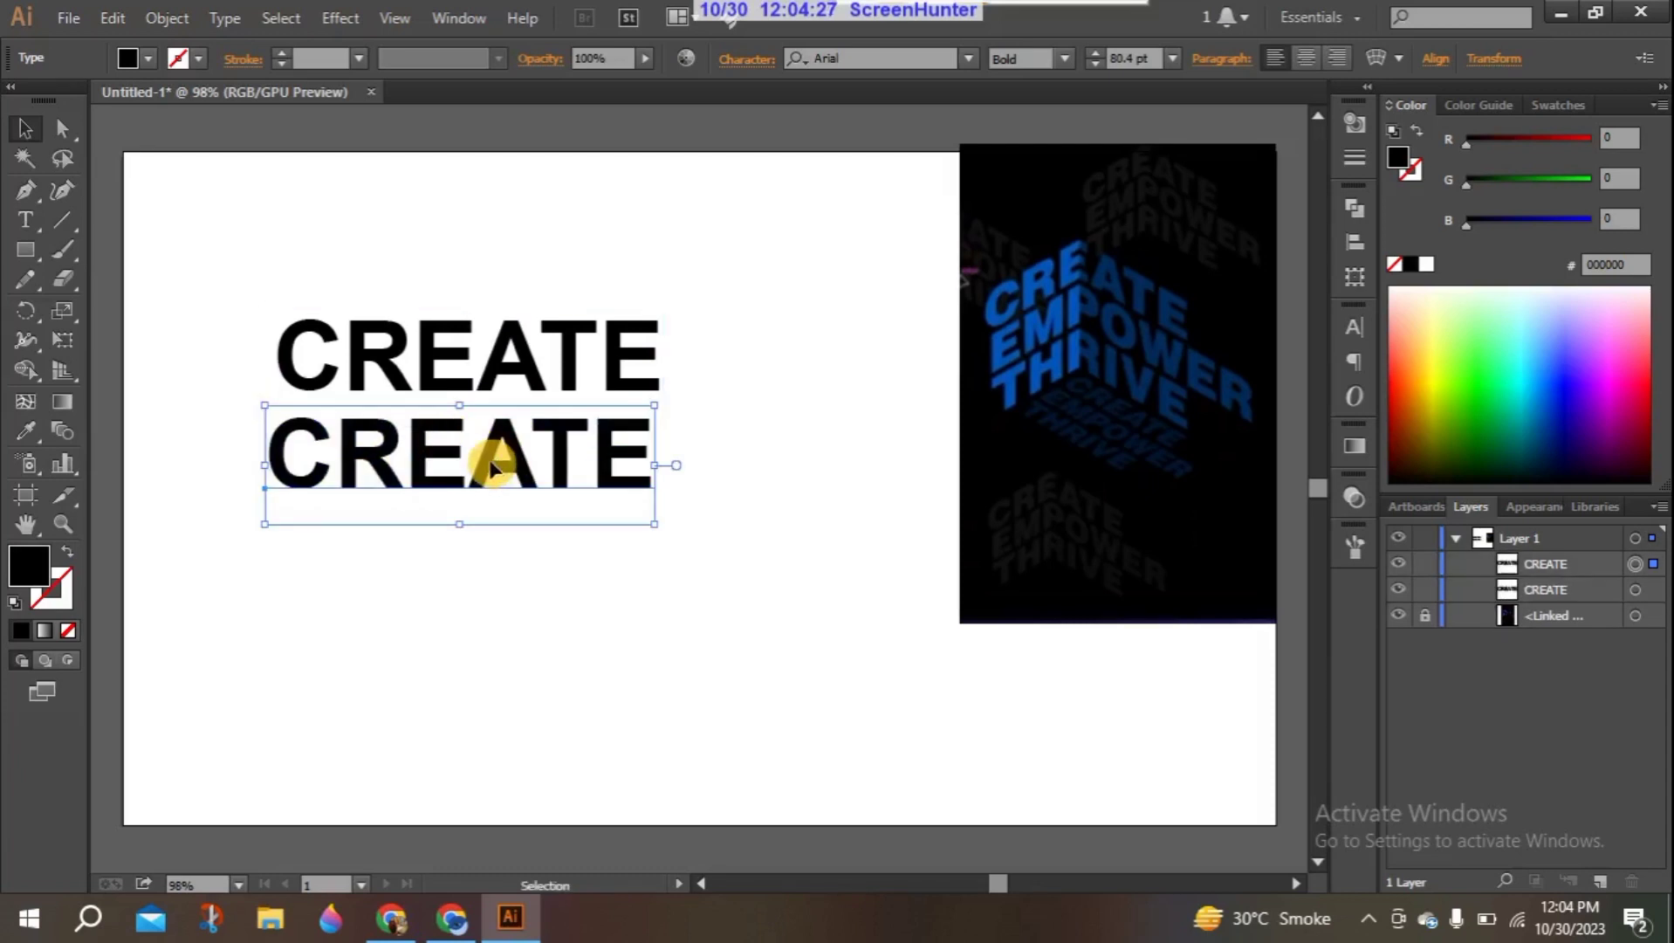
{"action": "key", "text": "Delete"}
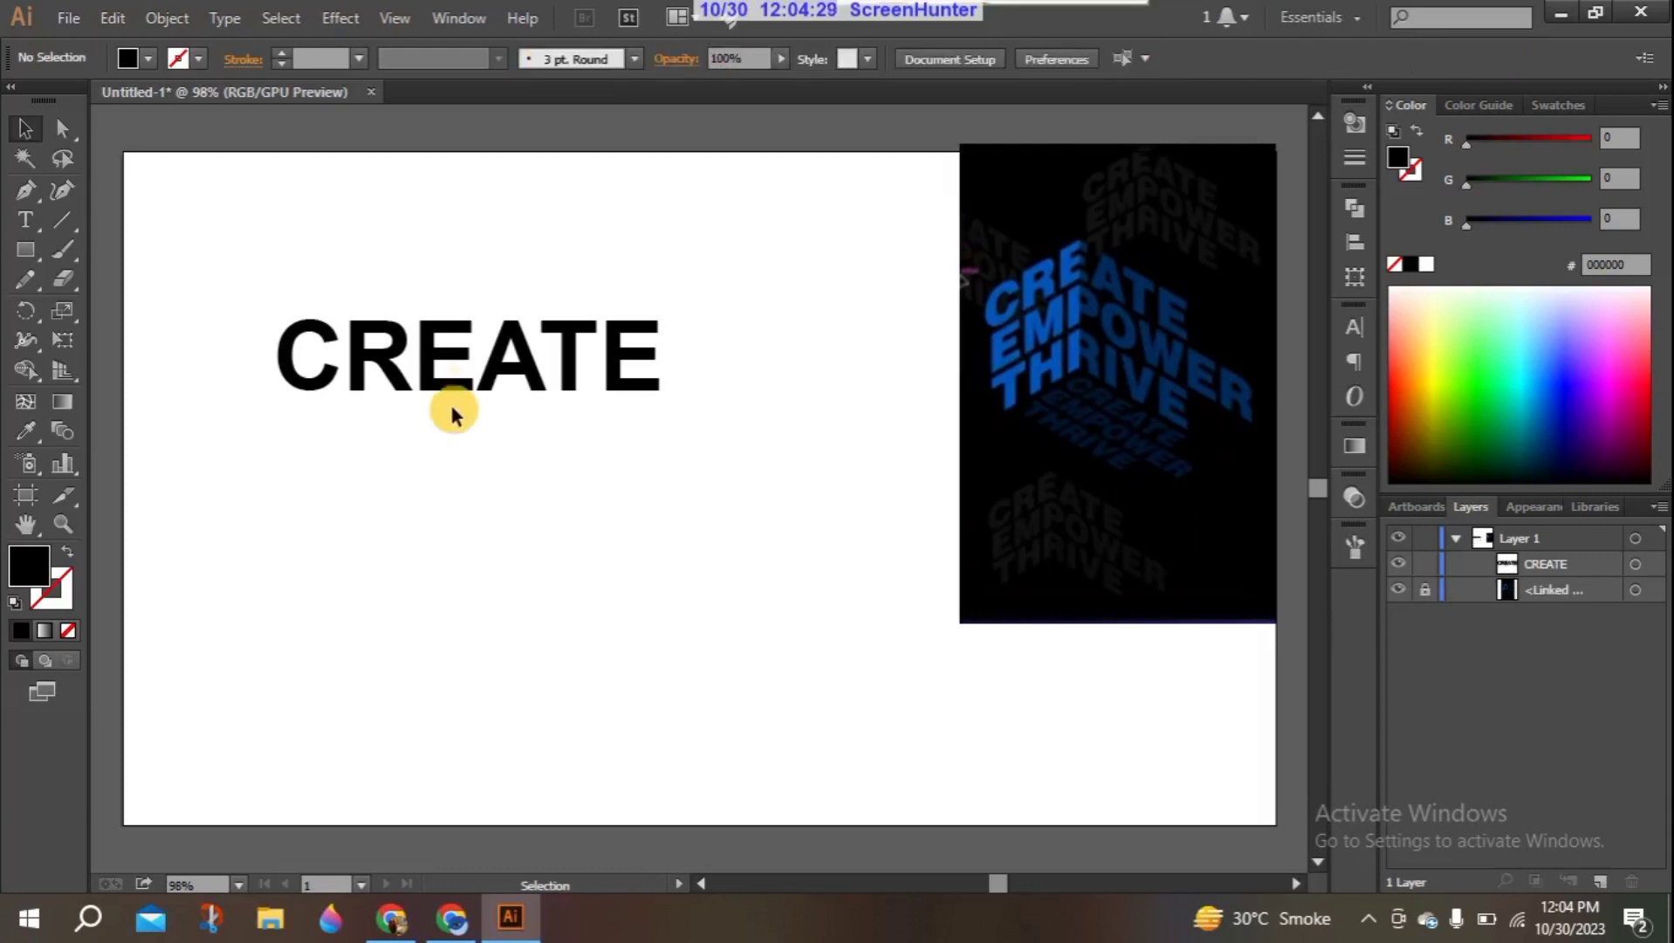
{"action": "left_click", "coordinate": [452, 375]}
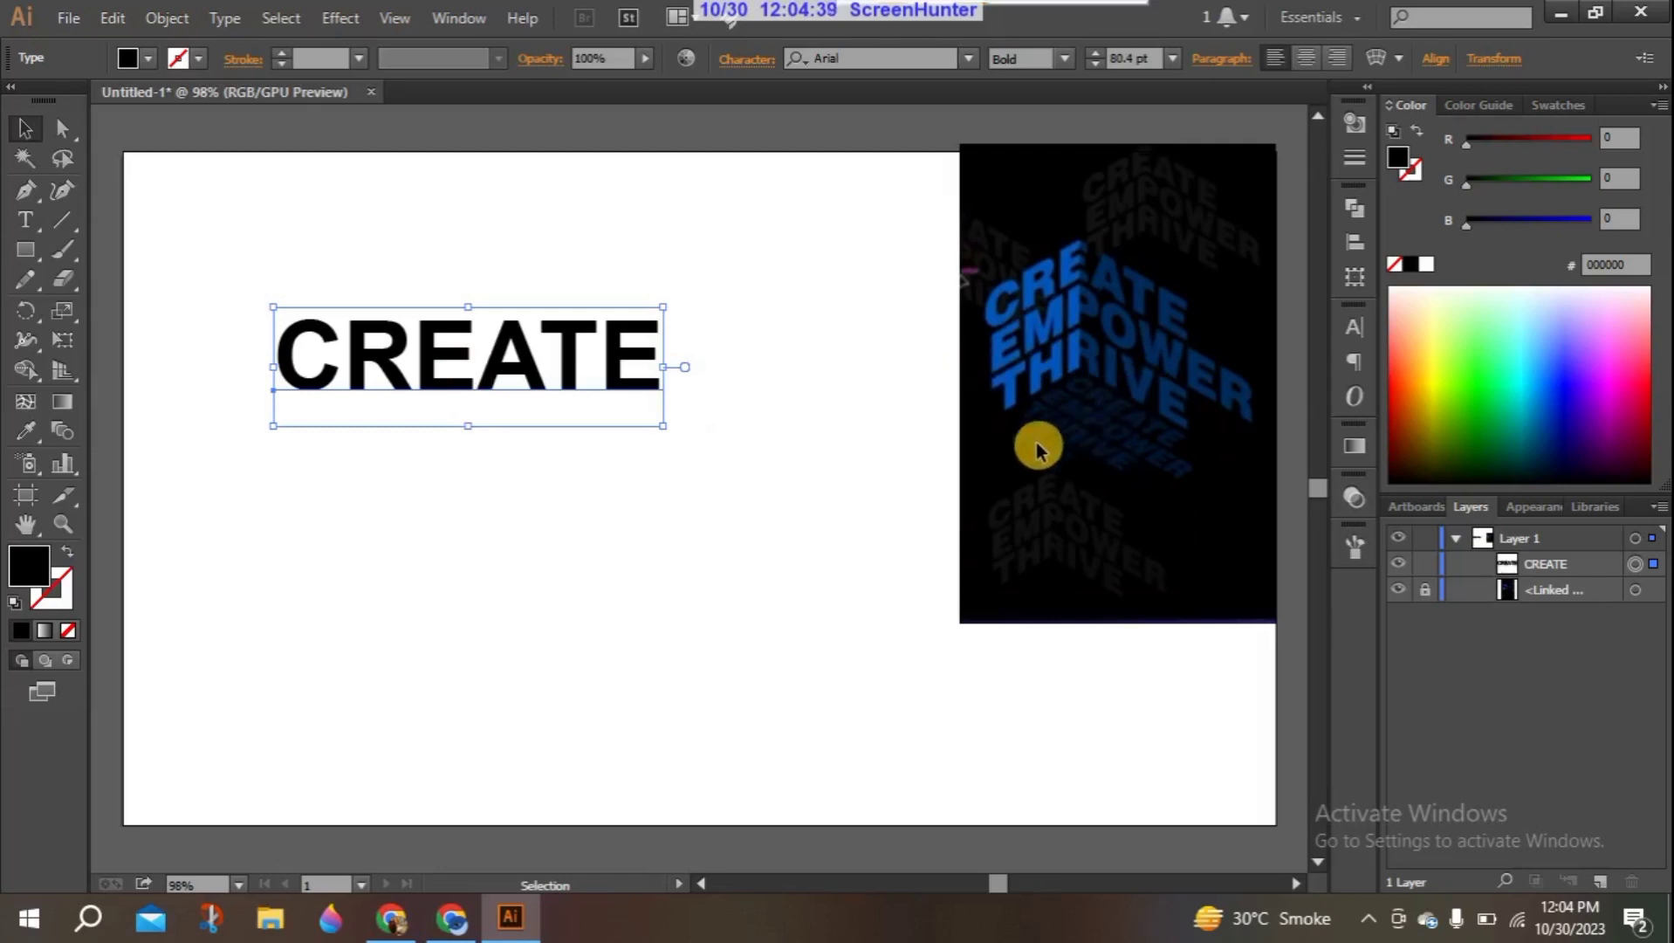
- Duplicate the "CREATE" text directly below the original and replace the copy's wording with "EMPOWER"
{"action": "left_click_drag", "start_coordinate": [380, 371], "coordinate": [379, 478]}
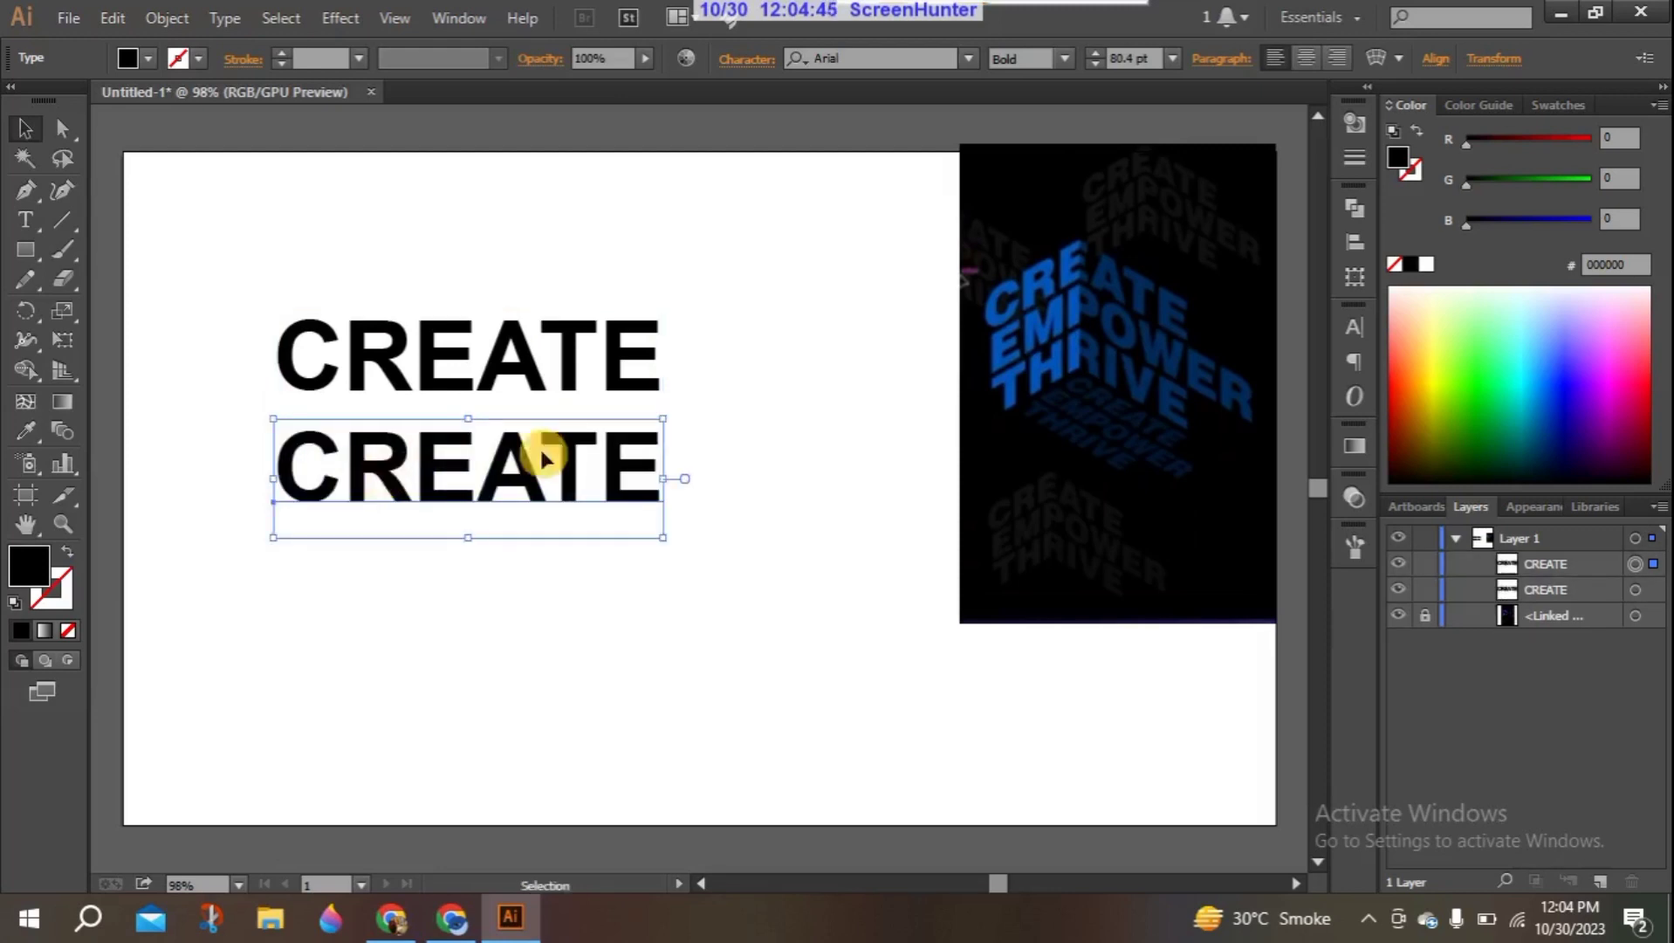
{"action": "double_click", "coordinate": [637, 471]}
{"action": "double_click", "coordinate": [637, 471]}
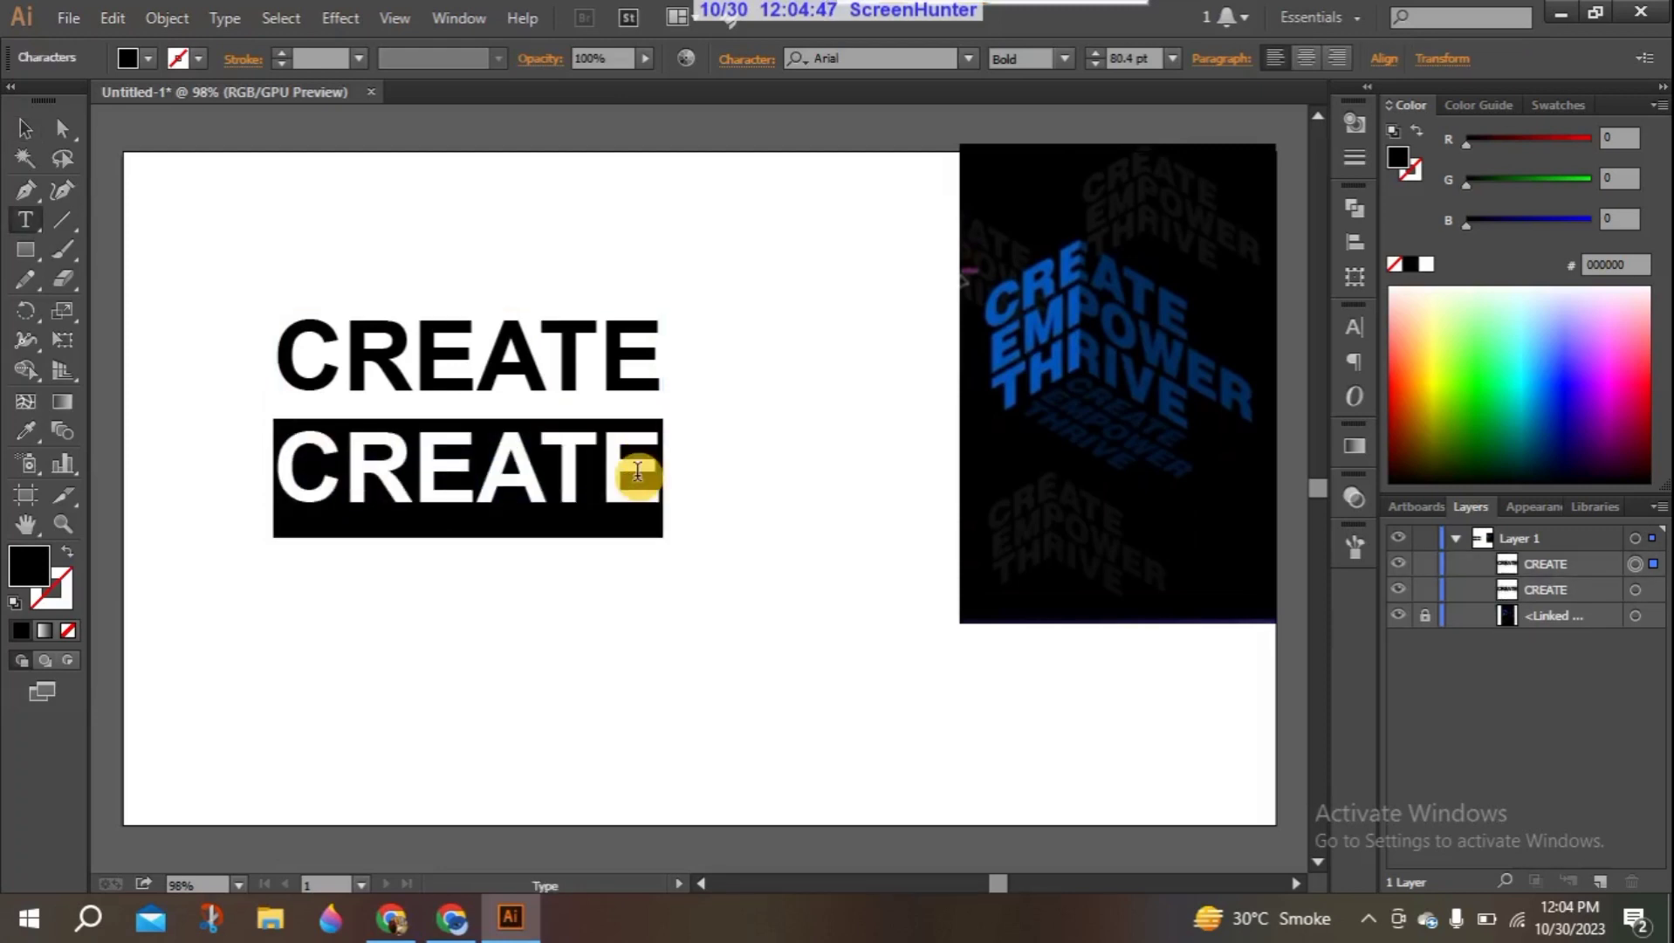
{"action": "key", "text": "BackSpace"}
{"action": "type", "text": "Empower"}
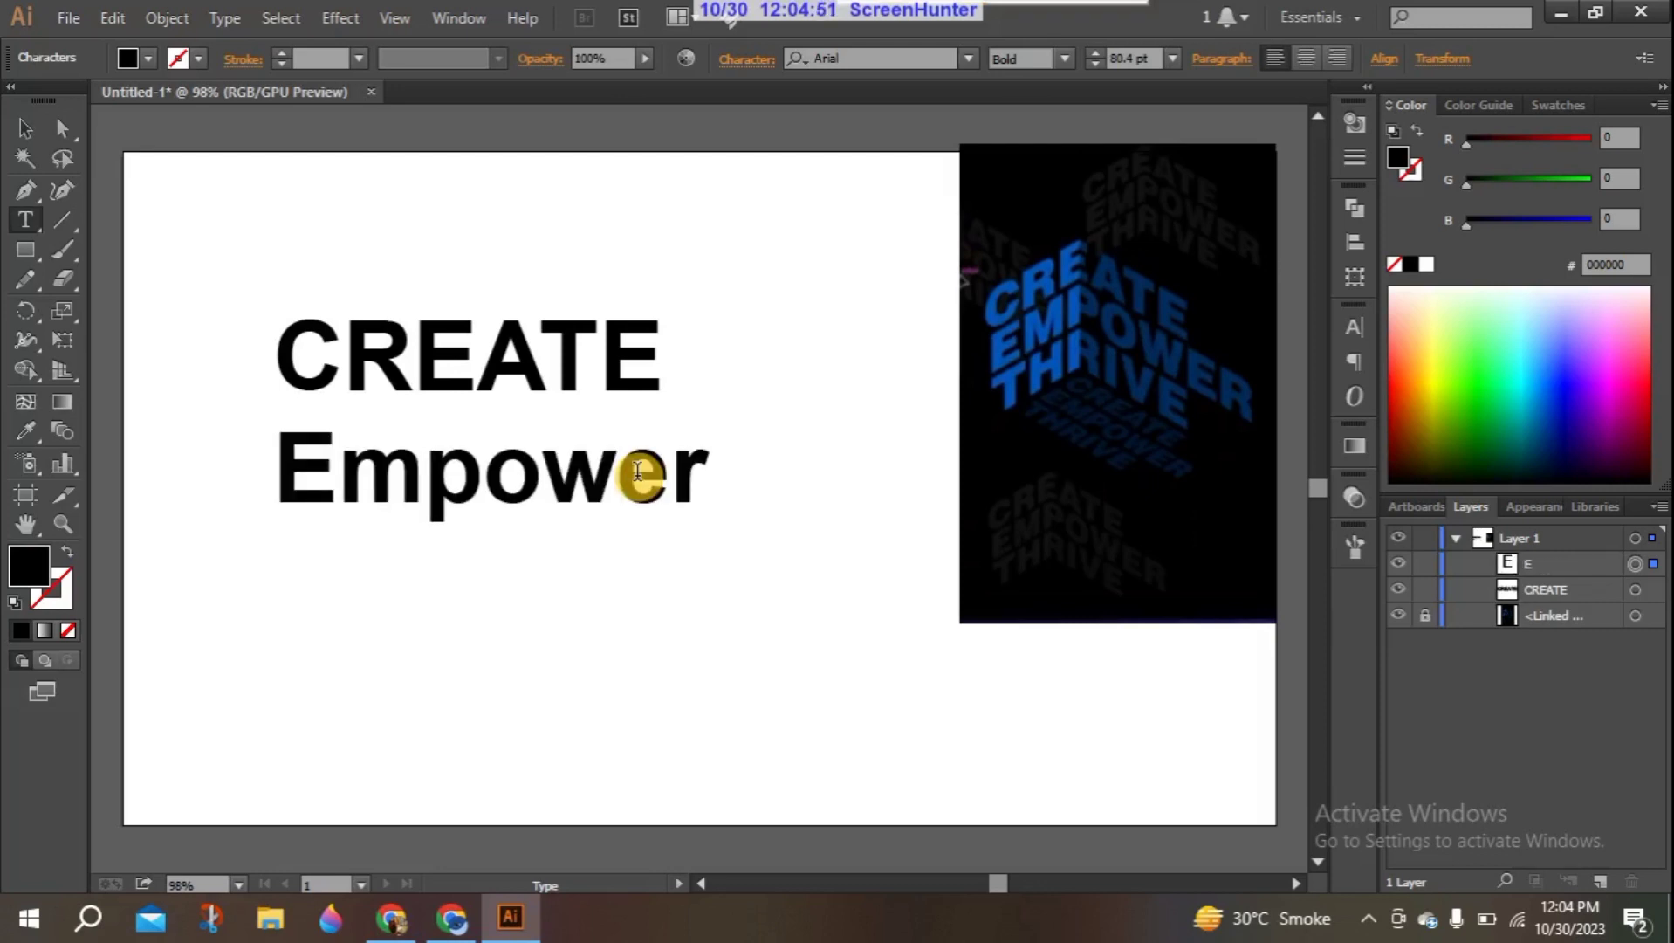
{"action": "key", "text": "BackSpace"}
{"action": "key", "text": "BackSpace"}
{"action": "key", "text": "BackSpace"}
{"action": "key", "text": "BackSpace"}
{"action": "key", "text": "BackSpace"}
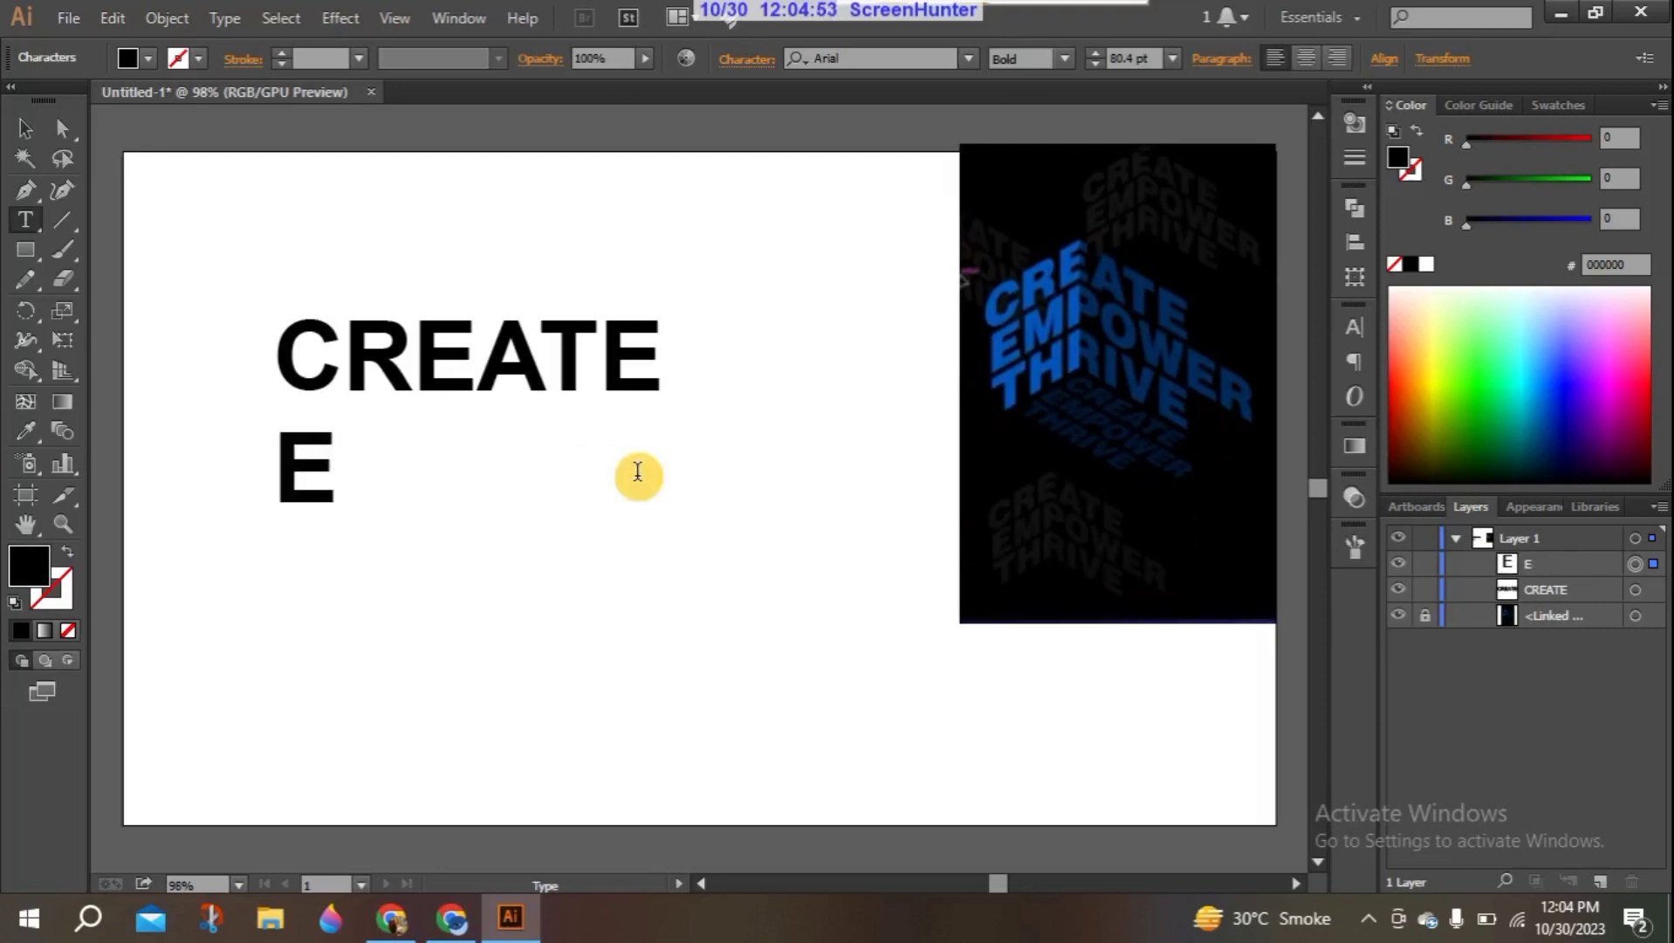
{"action": "type", "text": "MPOWER"}
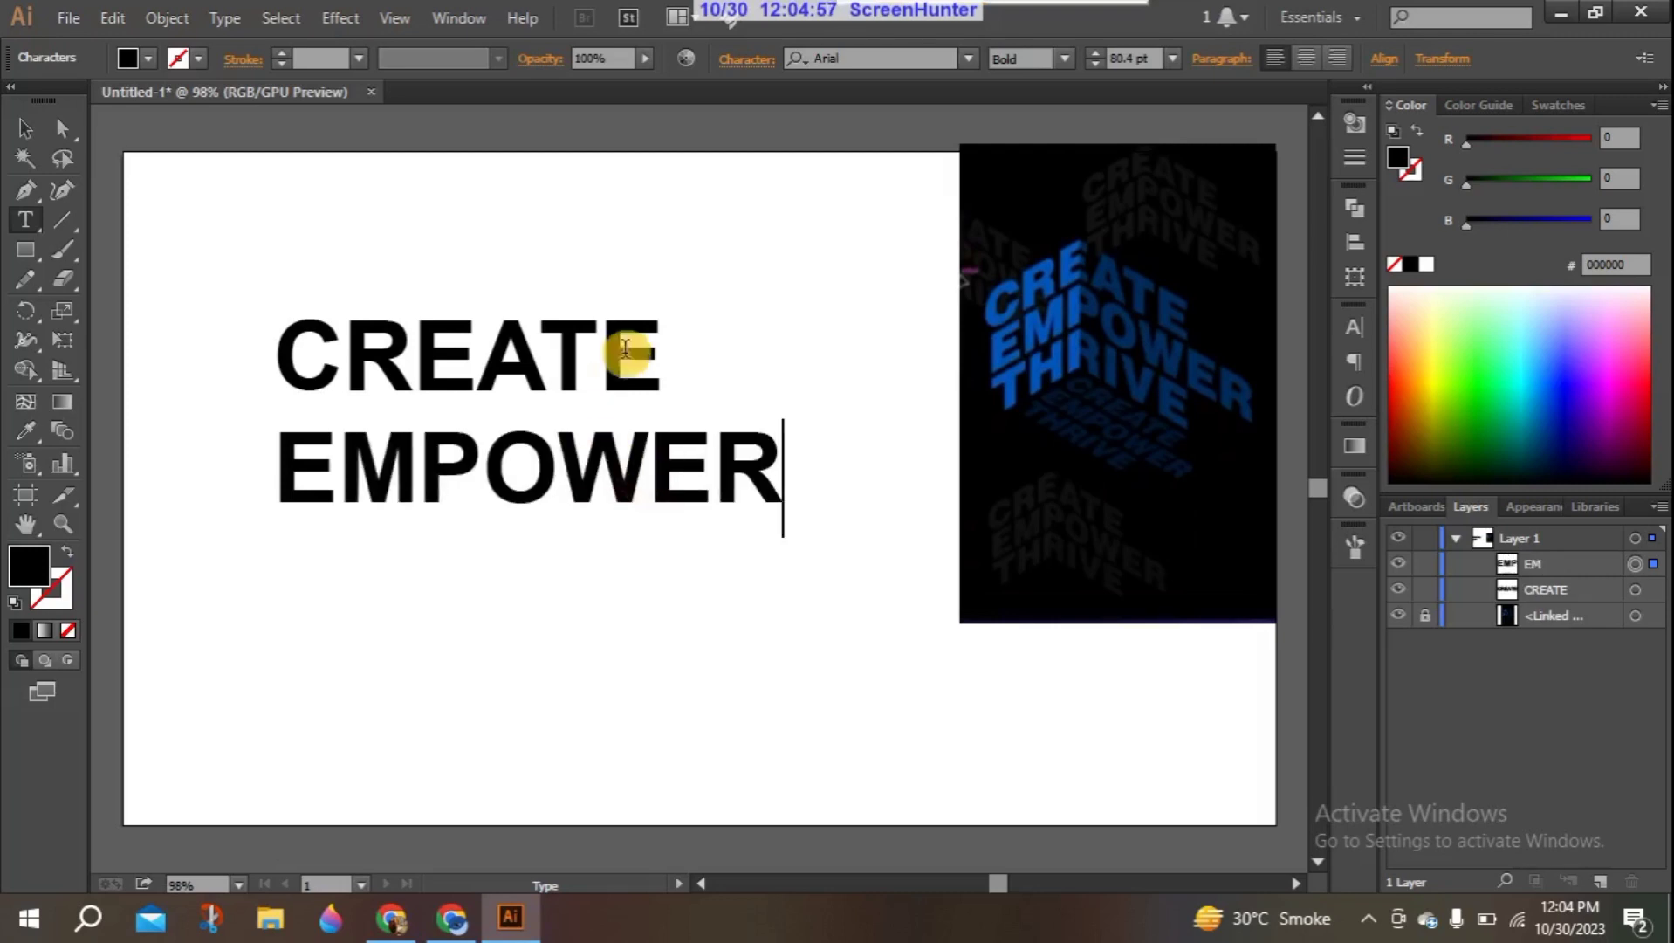
{"action": "left_click", "coordinate": [25, 128]}
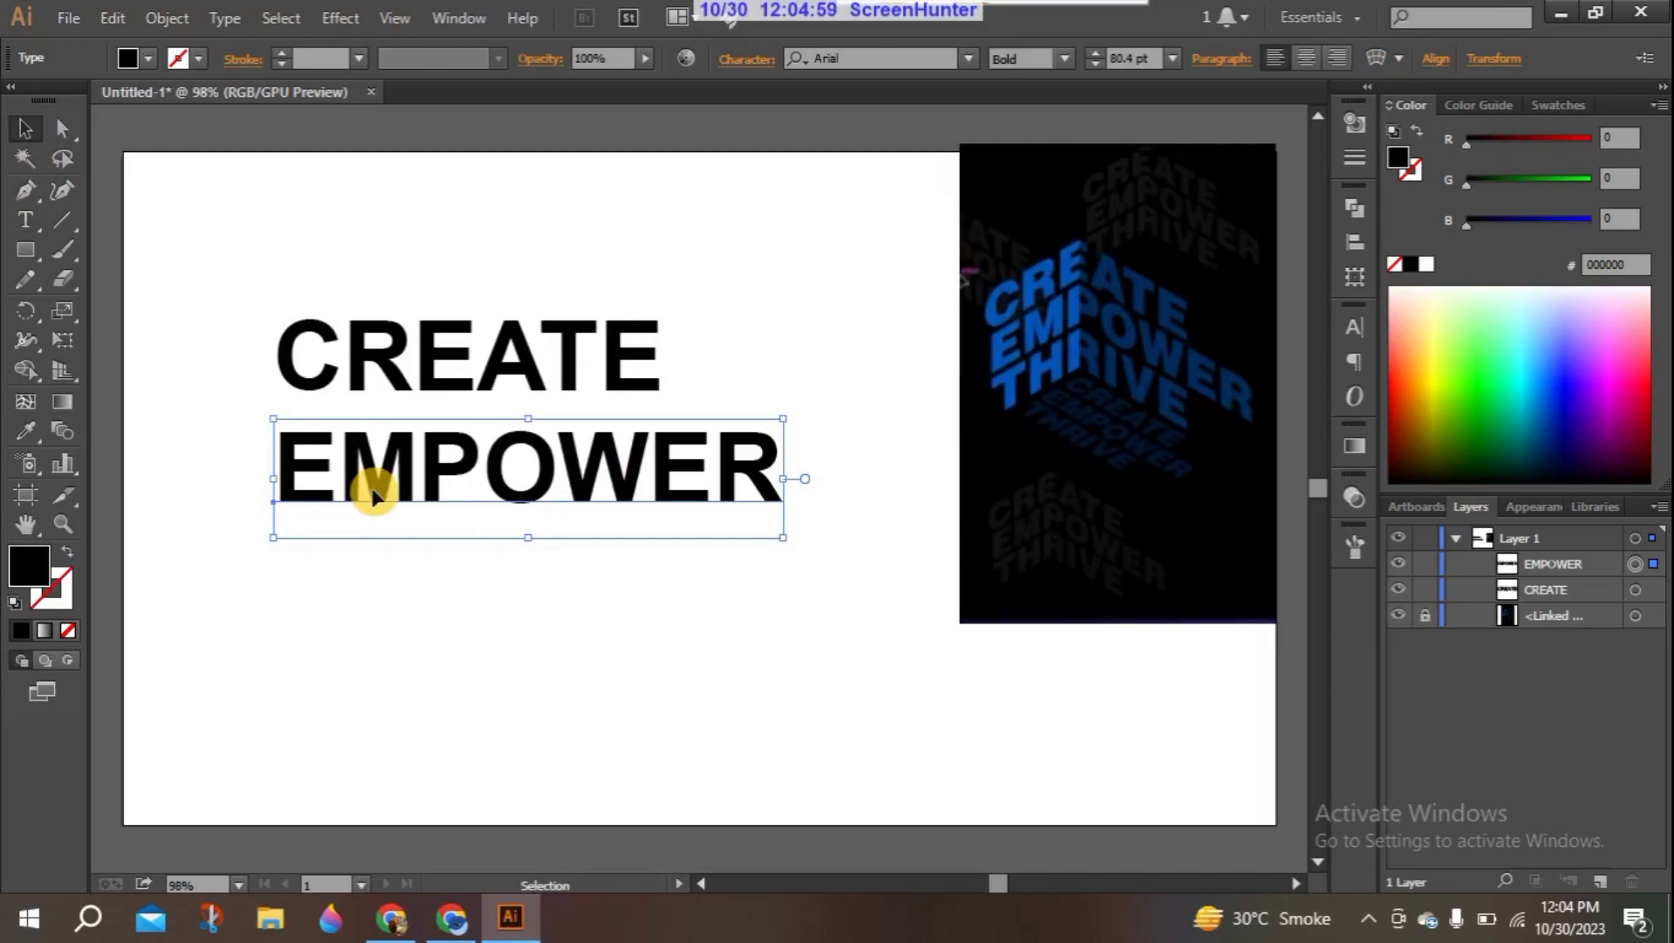
- Duplicate the "EMPOWER" text directly below and replace the copy's wording with "THRIVE"
{"action": "left_click_drag", "start_coordinate": [375, 496], "coordinate": [366, 598]}
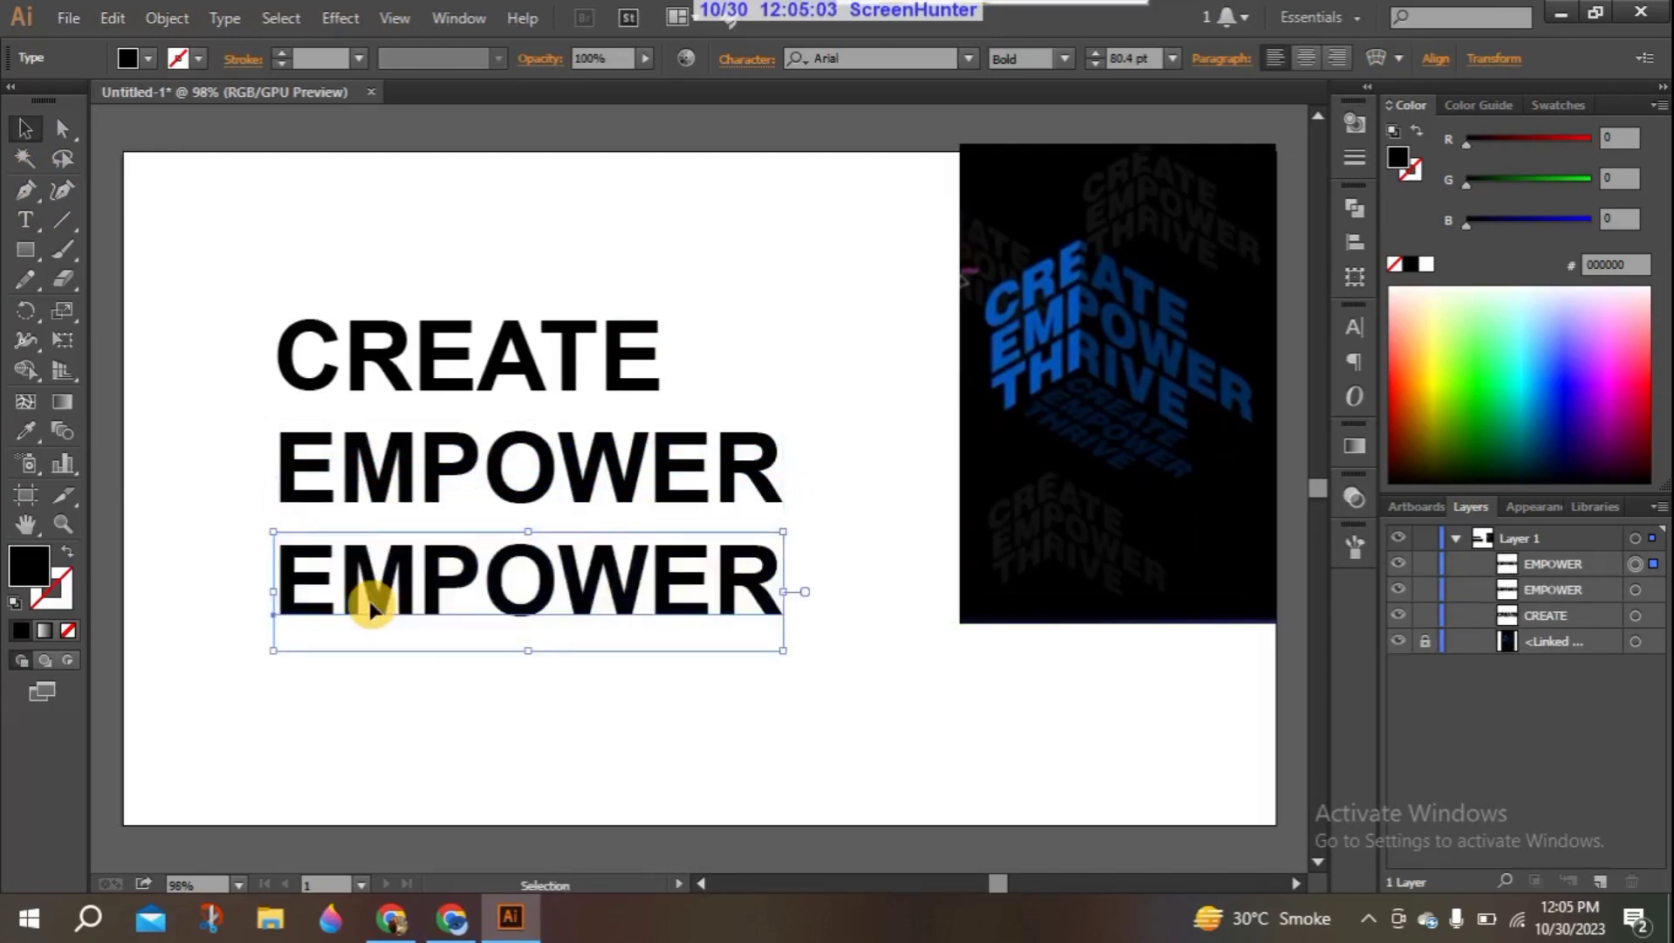
{"action": "double_click", "coordinate": [727, 559]}
{"action": "double_click", "coordinate": [762, 563]}
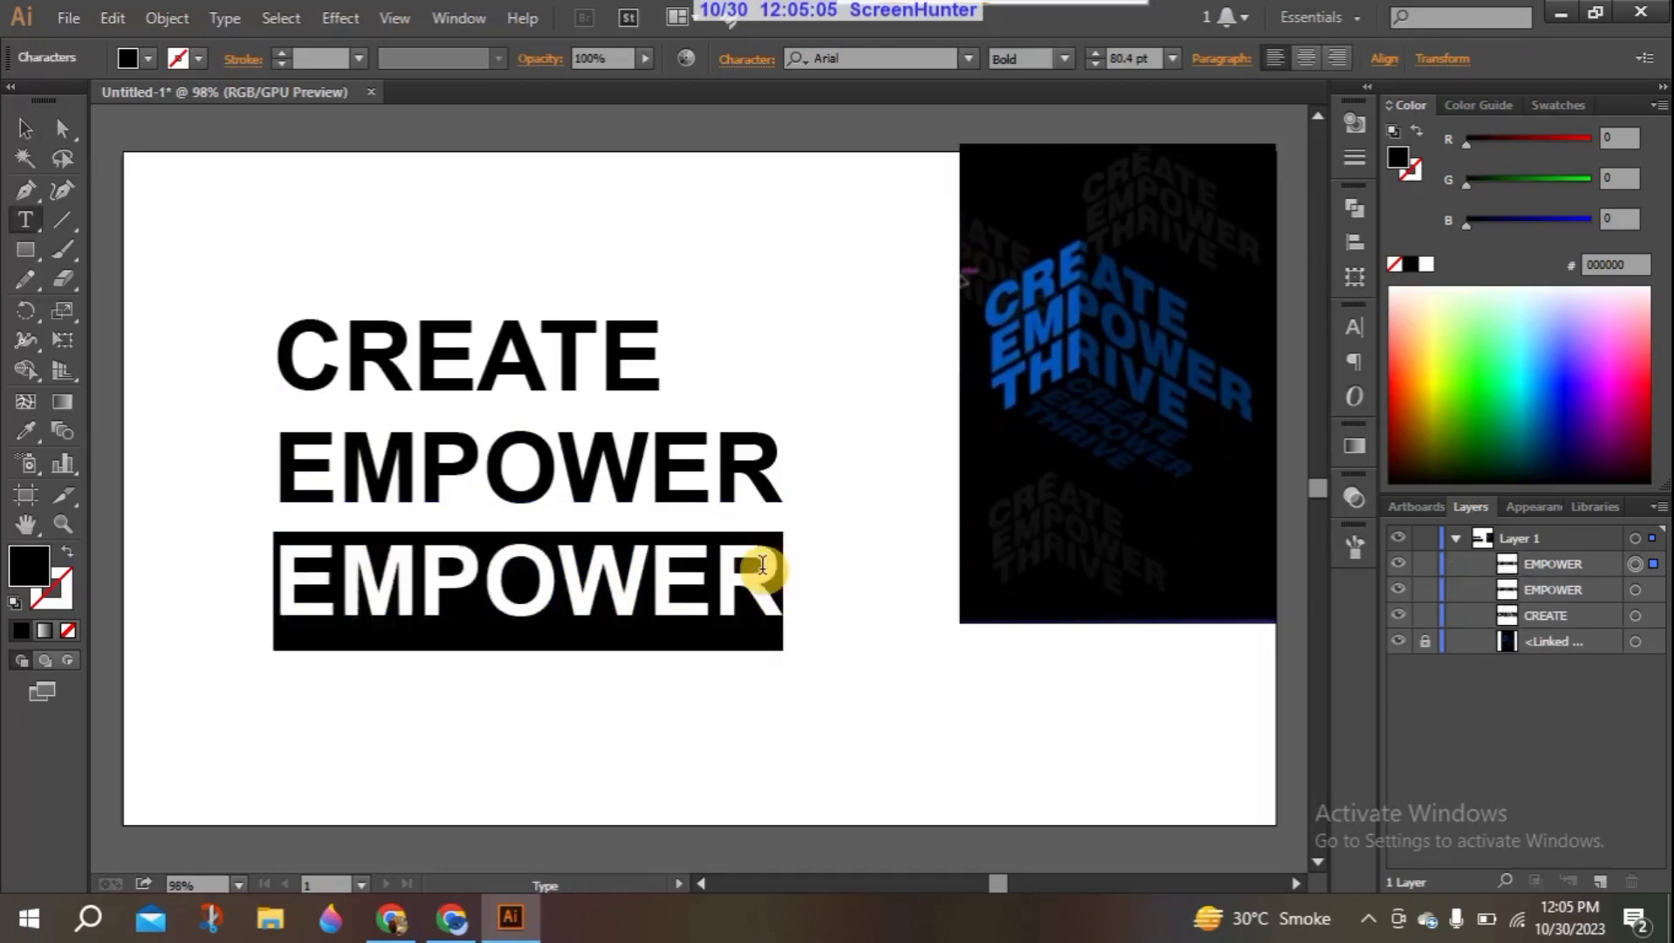
{"action": "key", "text": "BackSpace"}
{"action": "type", "text": "T"}
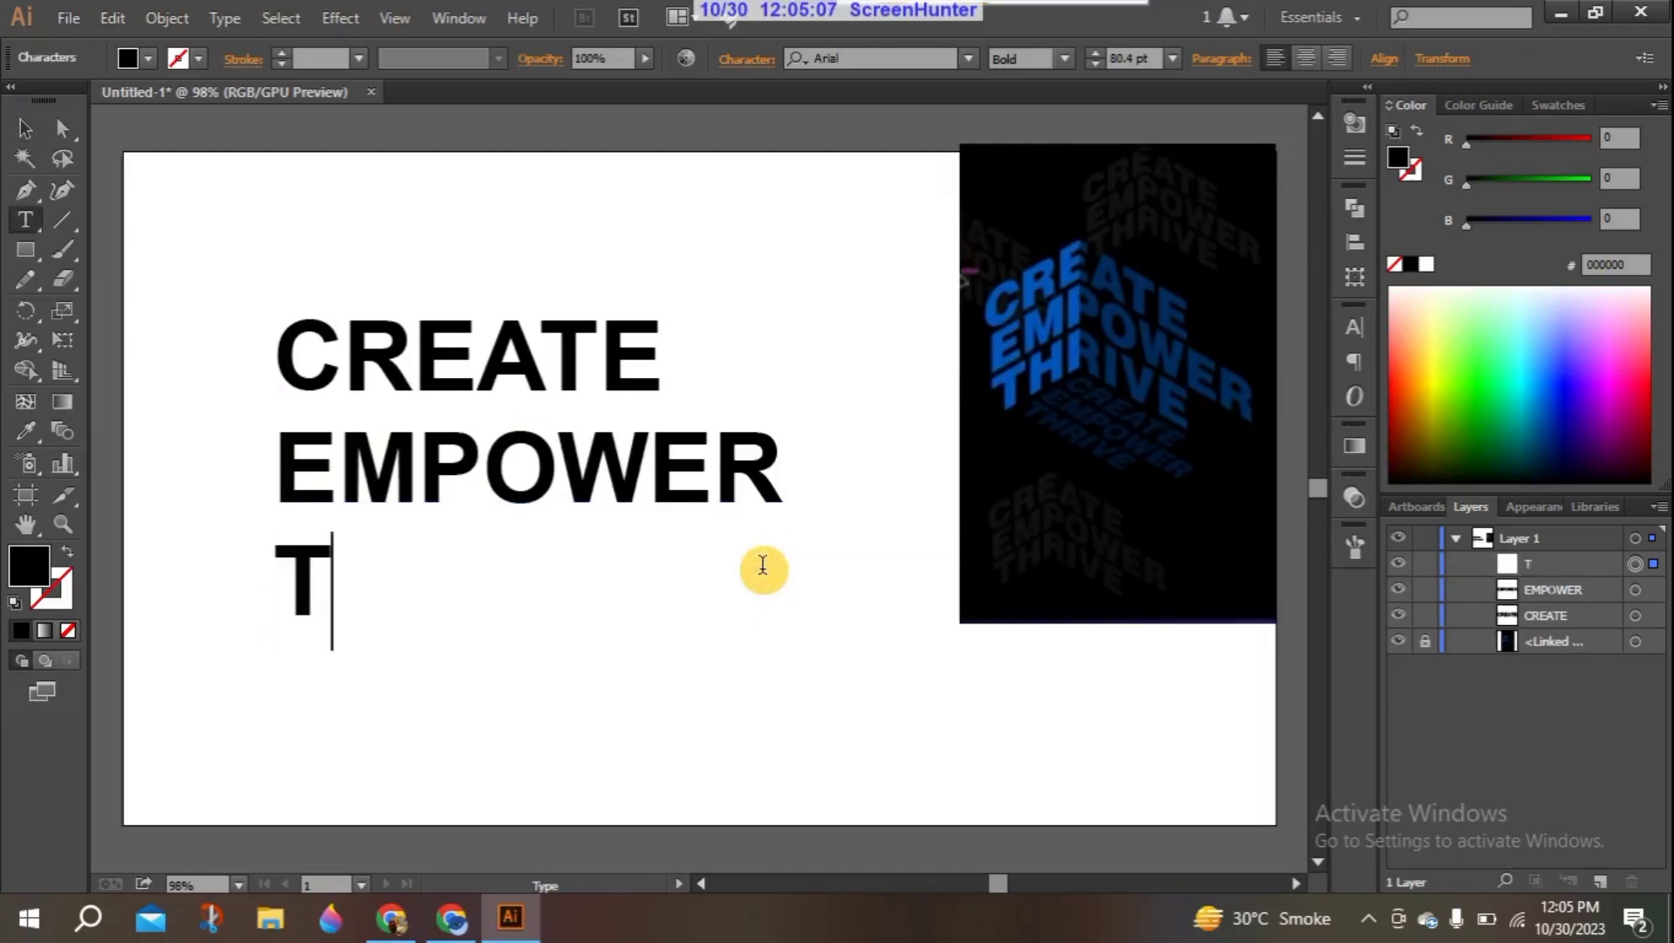
{"action": "type", "text": "HRIVE"}
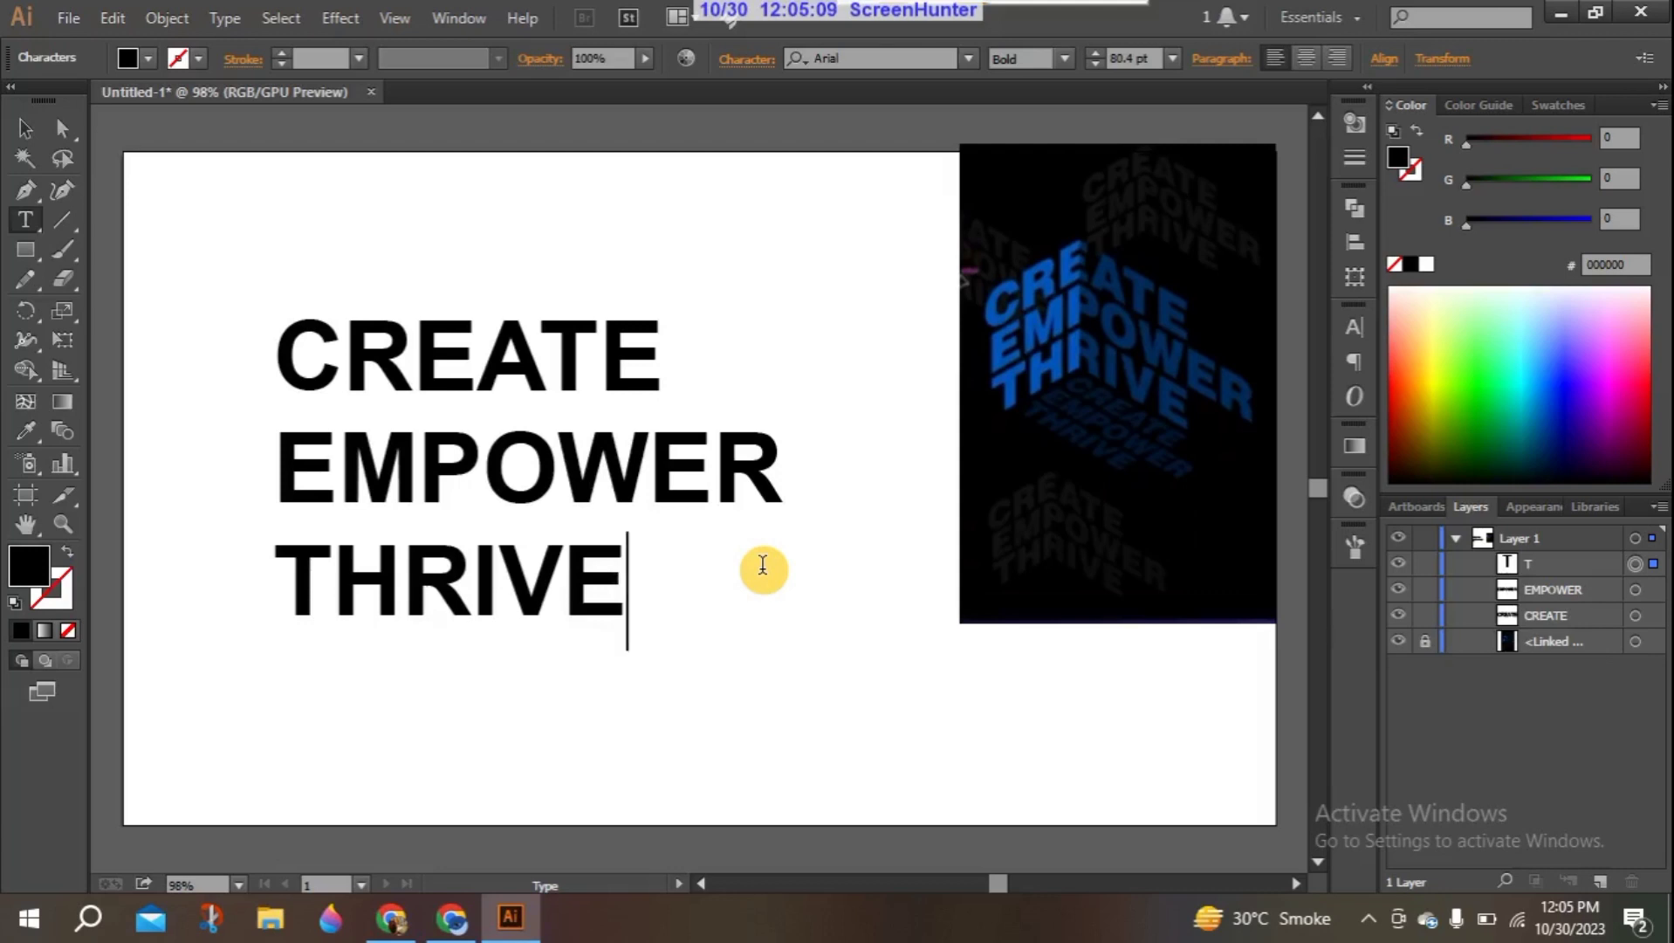
{"action": "left_click", "coordinate": [22, 127]}
- Scale the three text lines down to about 53 pt and reposition them slightly higher, leaving a copy in the artboard's lower-right corner
{"action": "left_click_drag", "start_coordinate": [194, 263], "coordinate": [779, 758]}
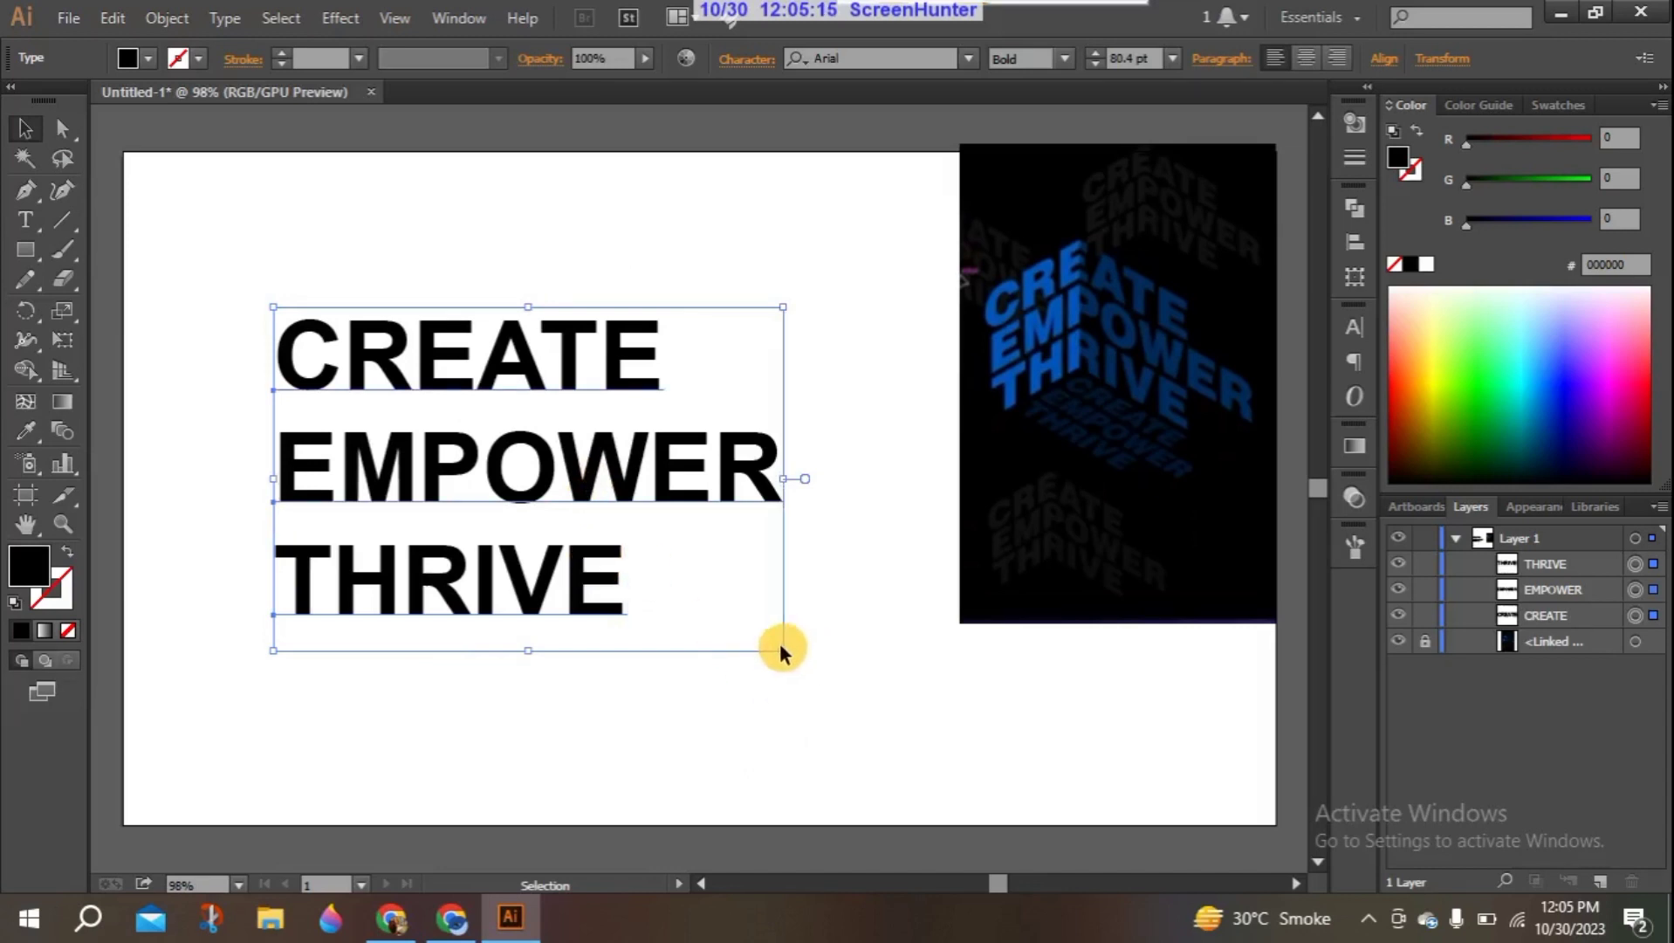
{"action": "left_click_drag", "start_coordinate": [783, 654], "coordinate": [653, 533]}
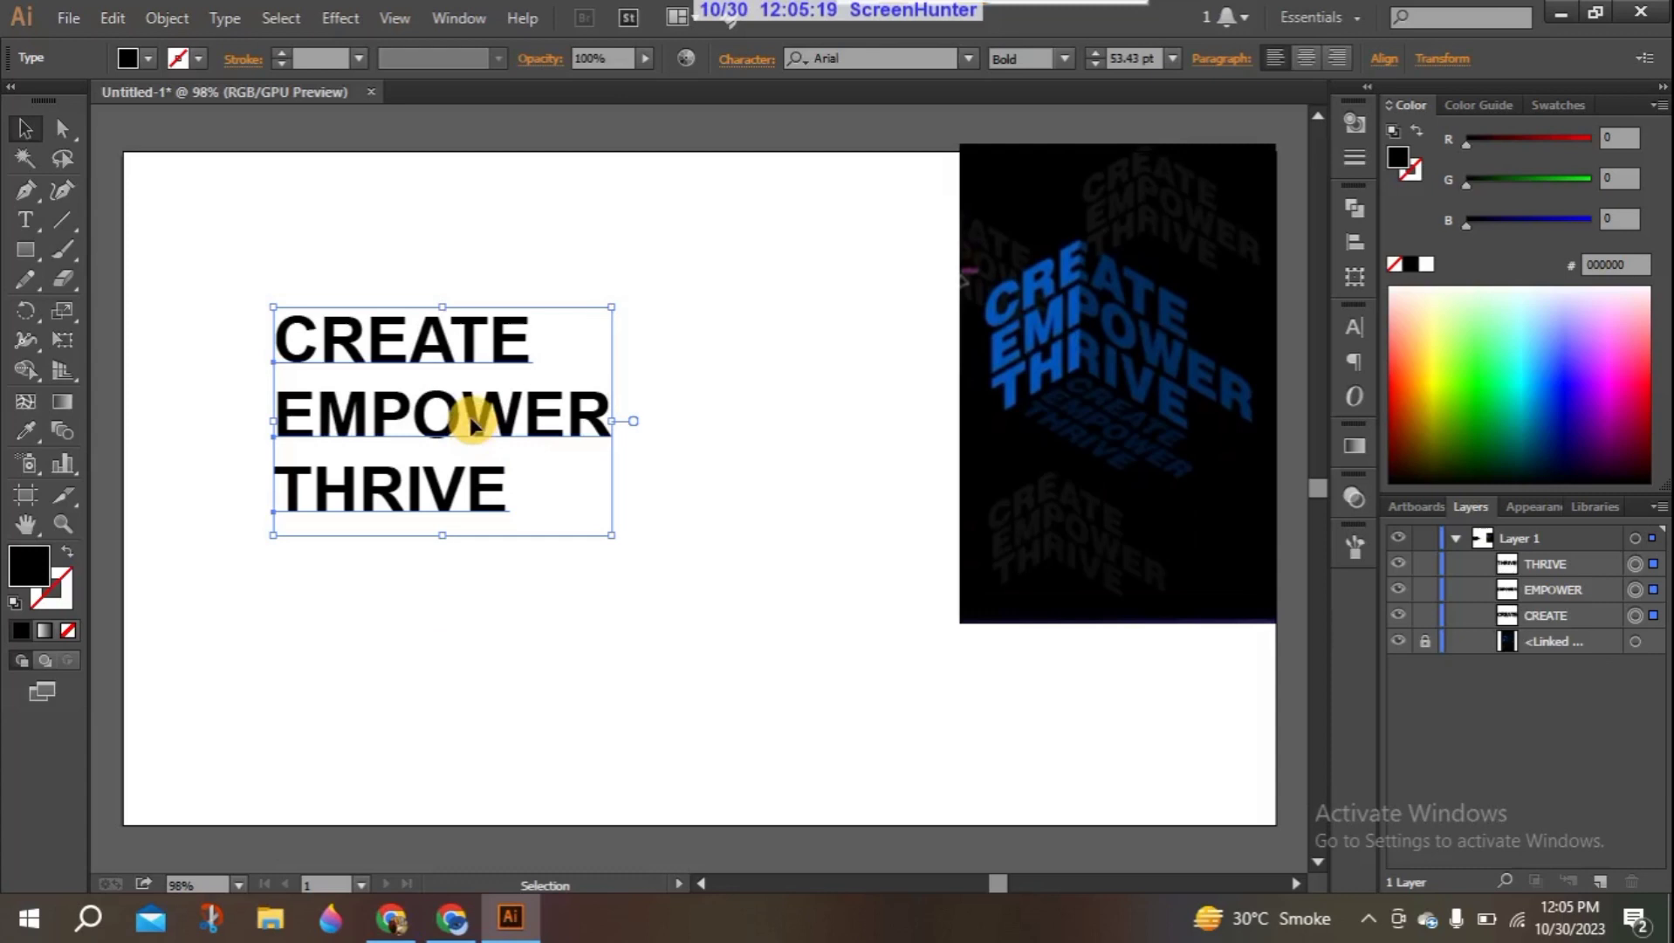
{"action": "left_click_drag", "start_coordinate": [472, 426], "coordinate": [385, 341]}
{"action": "left_click", "coordinate": [467, 644]}
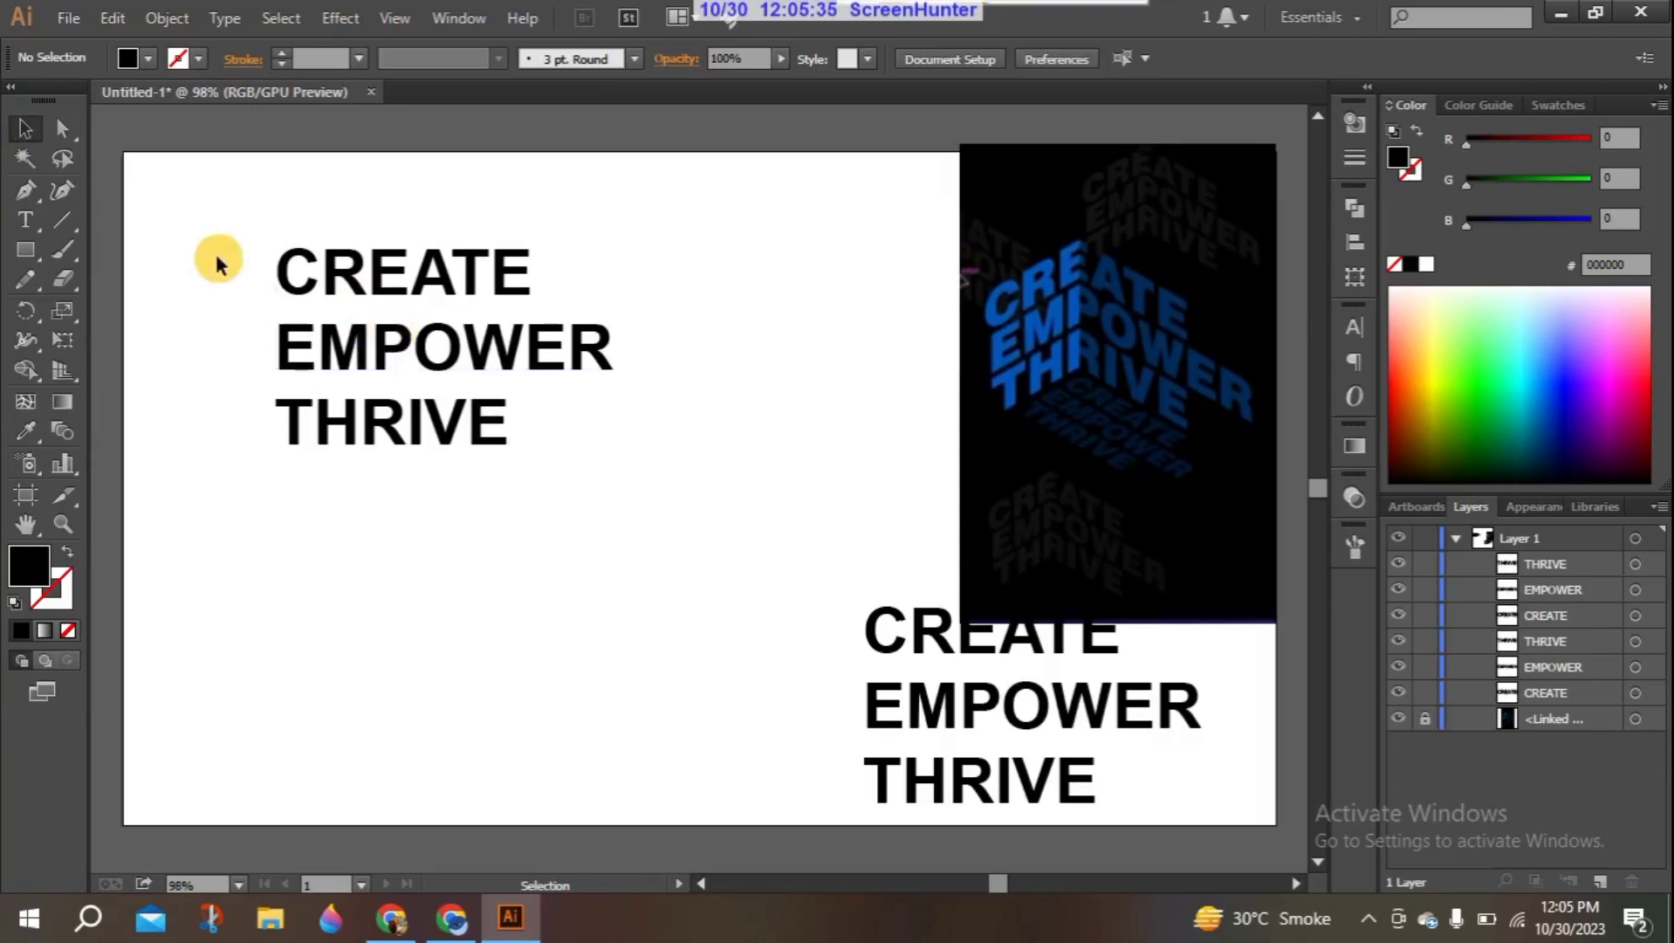
- Convert the upper set of "CREATE", "EMPOWER" and "THRIVE" text to outlines
{"action": "left_click_drag", "start_coordinate": [230, 301], "coordinate": [497, 460]}
{"action": "right_click", "coordinate": [392, 330]}
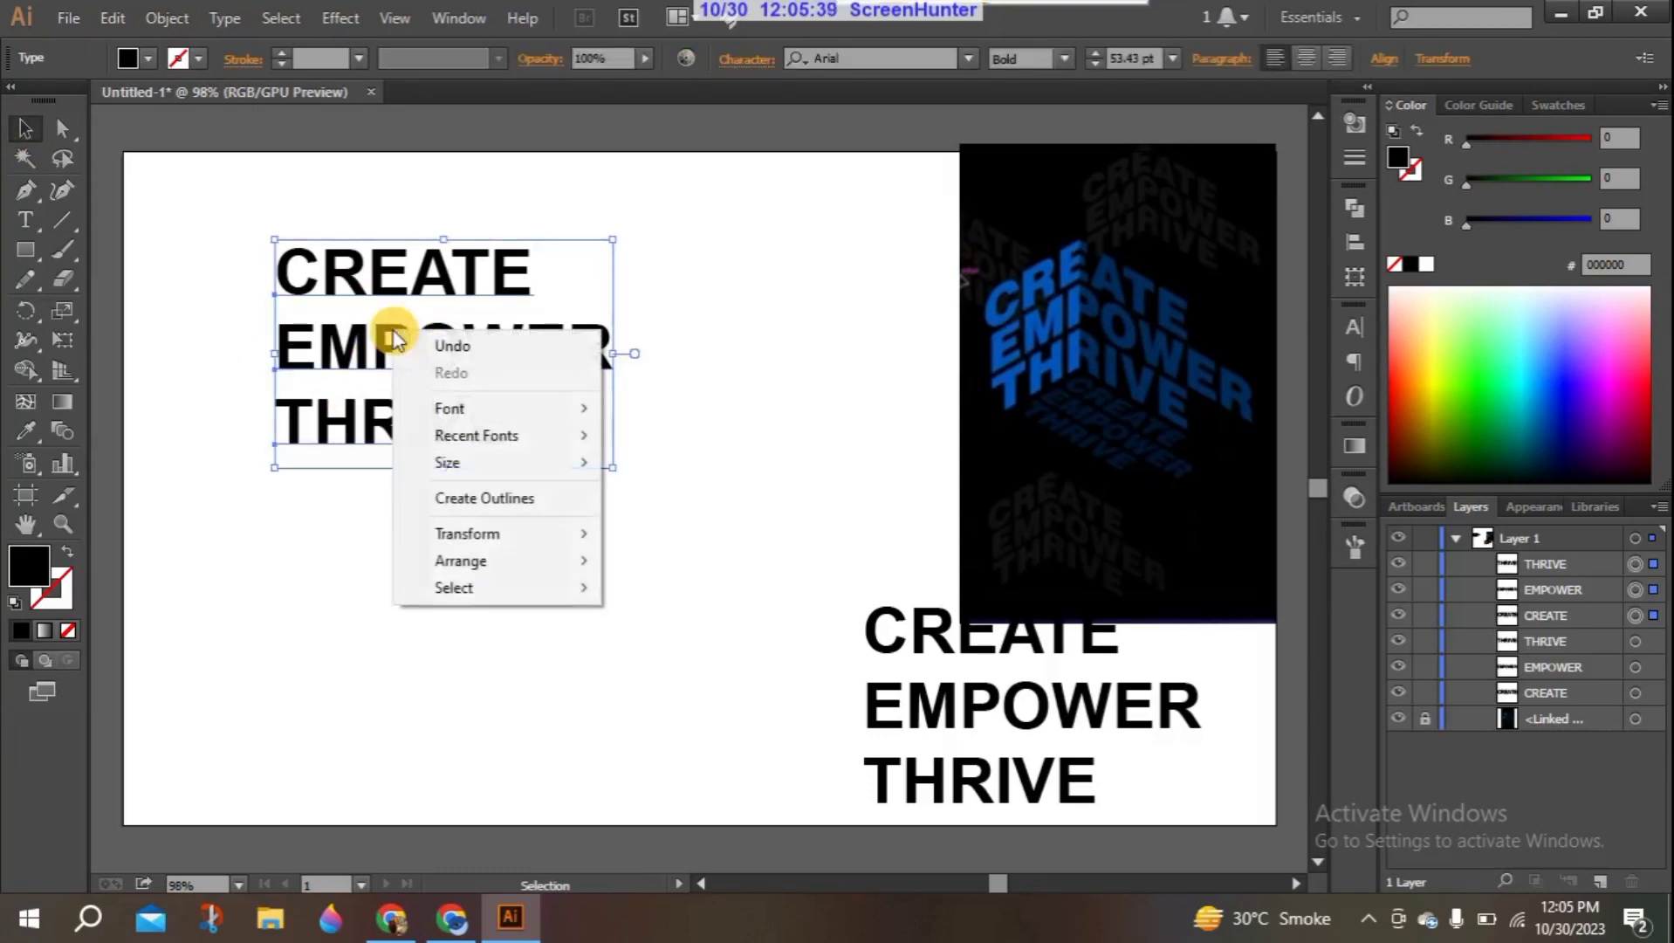
{"action": "left_click", "coordinate": [478, 505]}
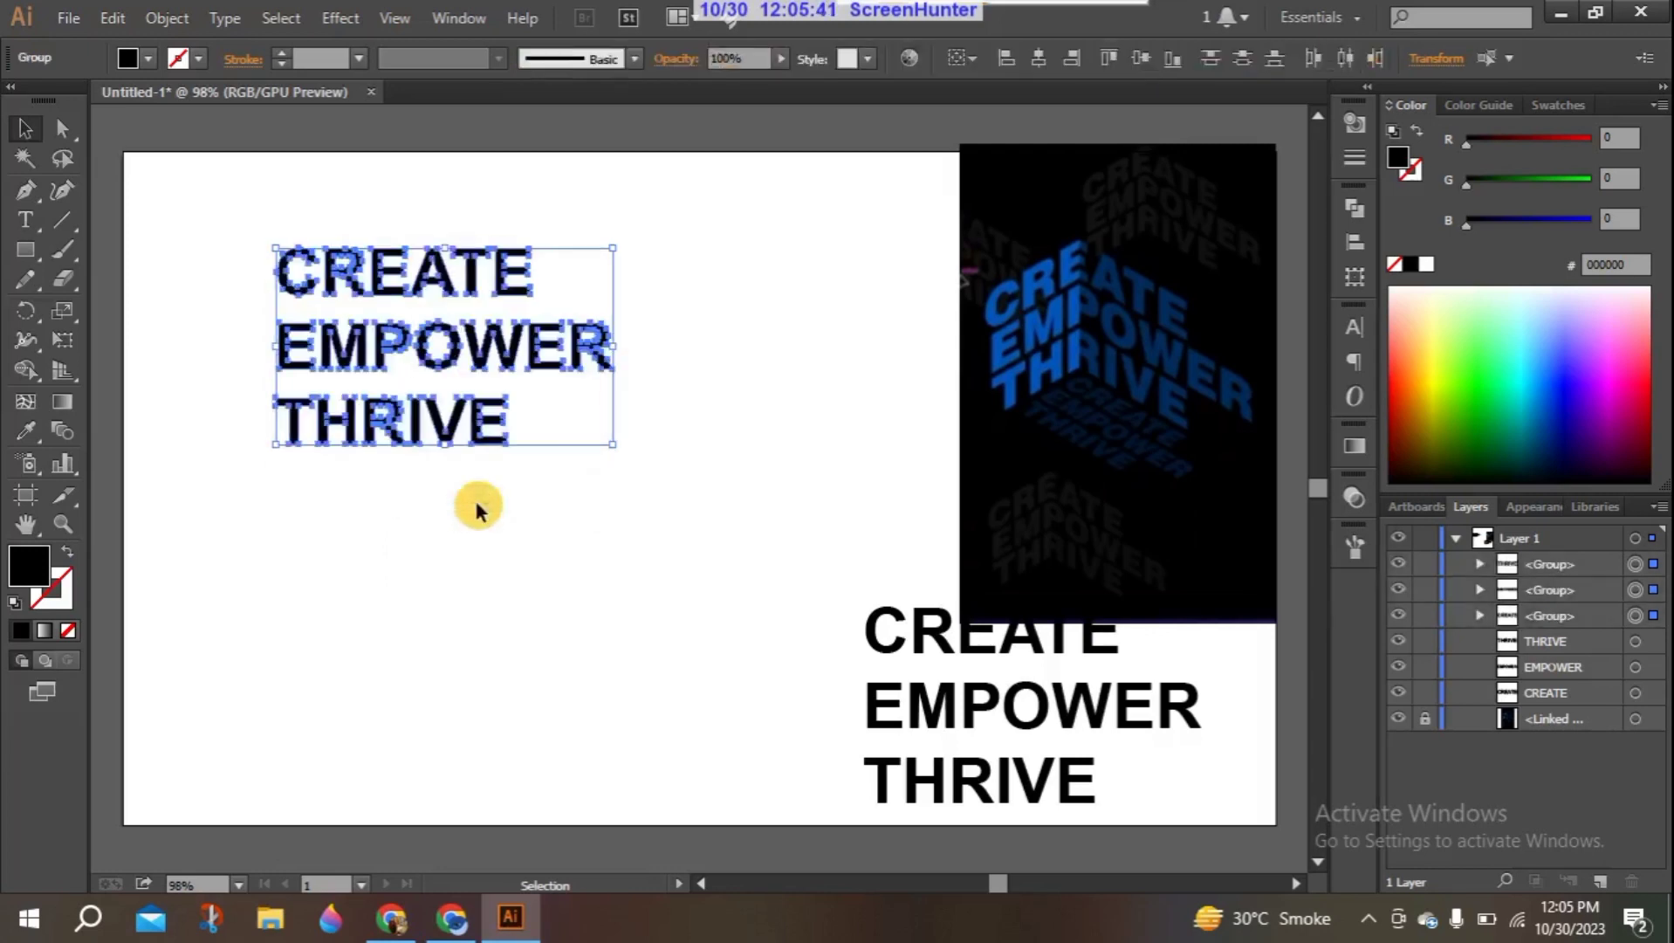
- Ungroup the three outlined words into separate letters
{"action": "left_click", "coordinate": [384, 491]}
{"action": "left_click_drag", "start_coordinate": [385, 489], "coordinate": [344, 329]}
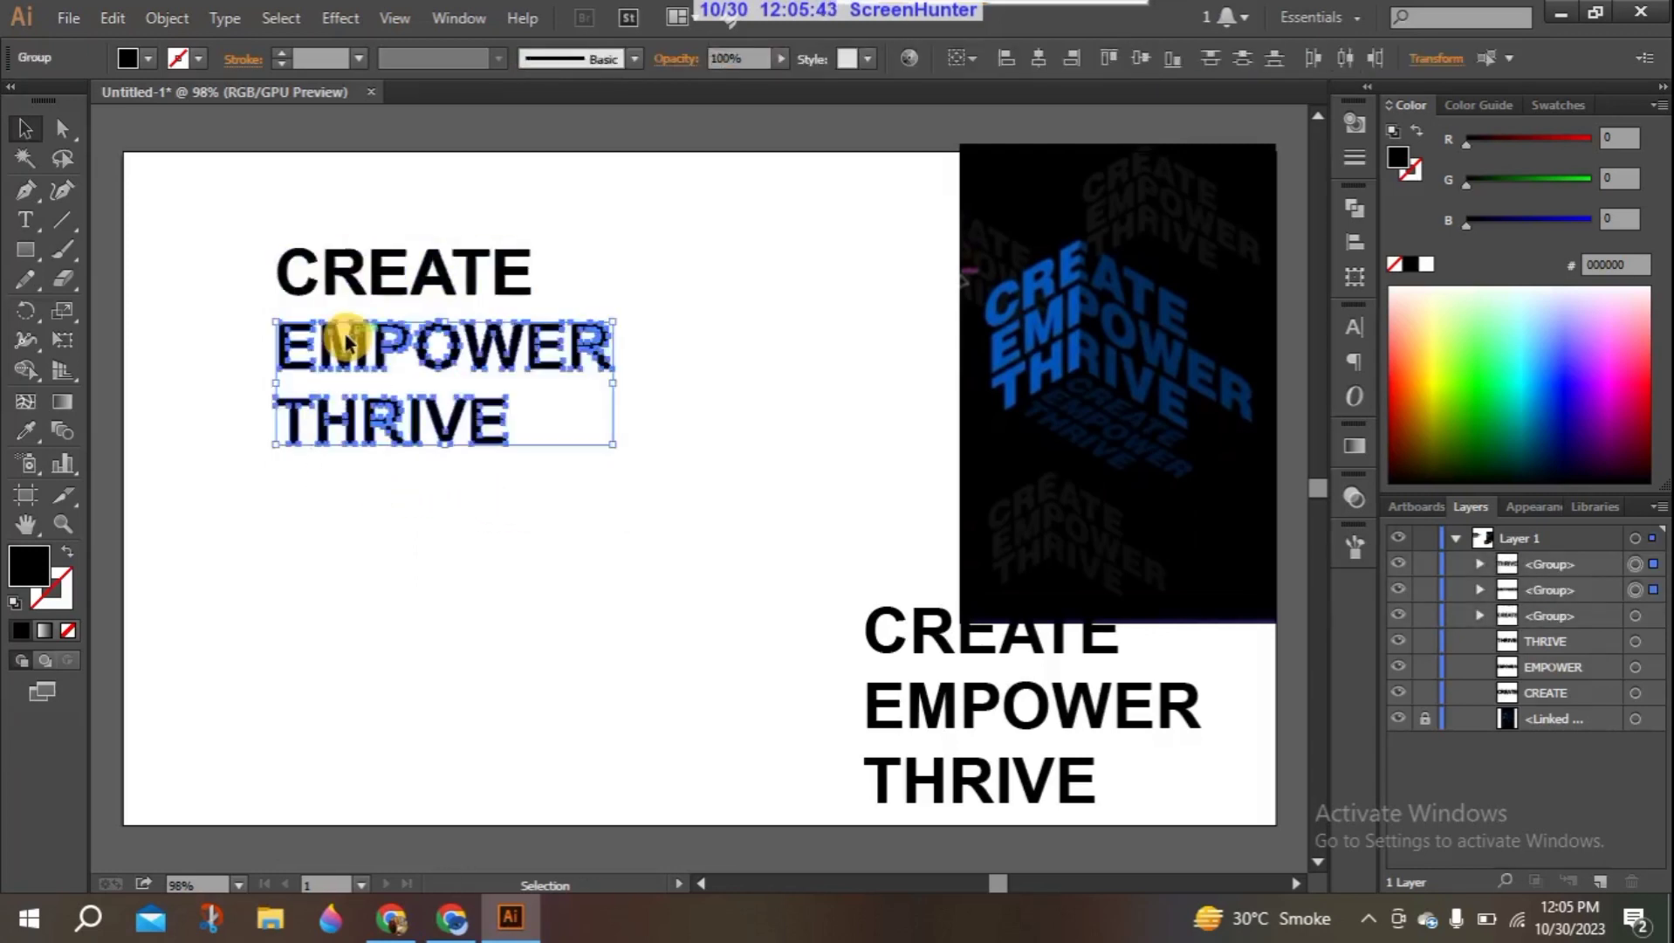
{"action": "left_click_drag", "start_coordinate": [247, 235], "coordinate": [445, 419]}
{"action": "right_click", "coordinate": [361, 312]}
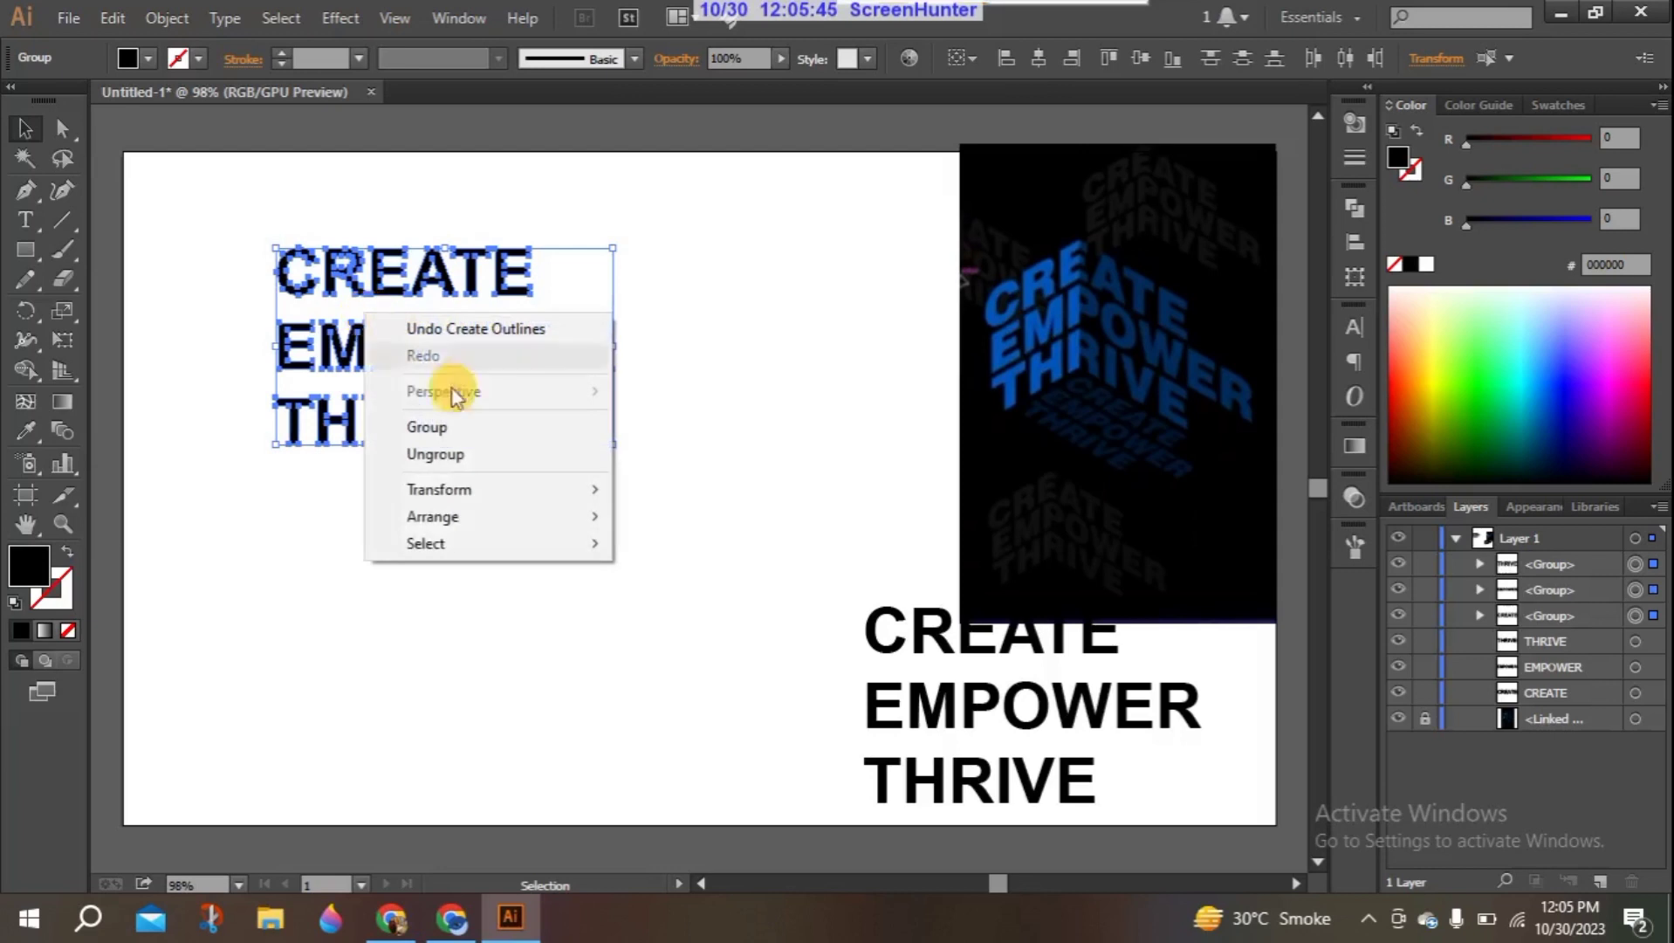
{"action": "left_click", "coordinate": [450, 454]}
{"action": "left_click", "coordinate": [427, 467]}
- Move the outlined "EMPOWER" and "THRIVE" letters away from "CREATE" to overlap the artboard's top edge
{"action": "left_click_drag", "start_coordinate": [230, 287], "coordinate": [637, 454]}
{"action": "left_click", "coordinate": [643, 556]}
{"action": "left_click_drag", "start_coordinate": [383, 354], "coordinate": [729, 121]}
{"action": "left_click", "coordinate": [550, 150]}
{"action": "left_click_drag", "start_coordinate": [429, 271], "coordinate": [351, 308]}
{"action": "key", "text": "ctrl+z"}
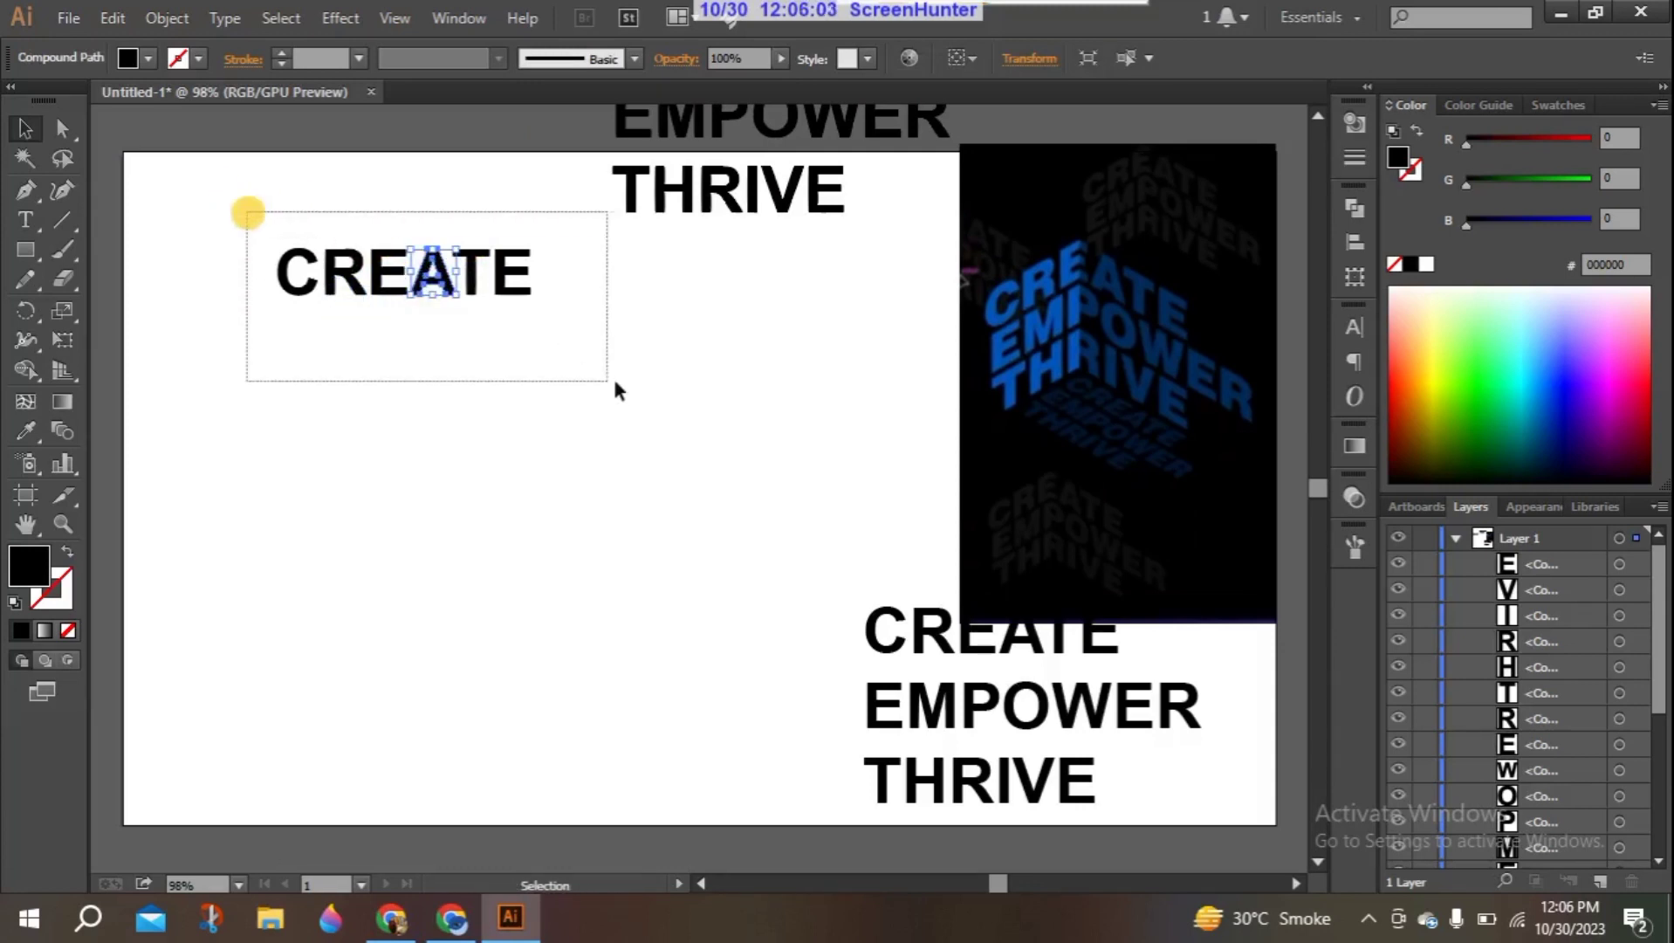
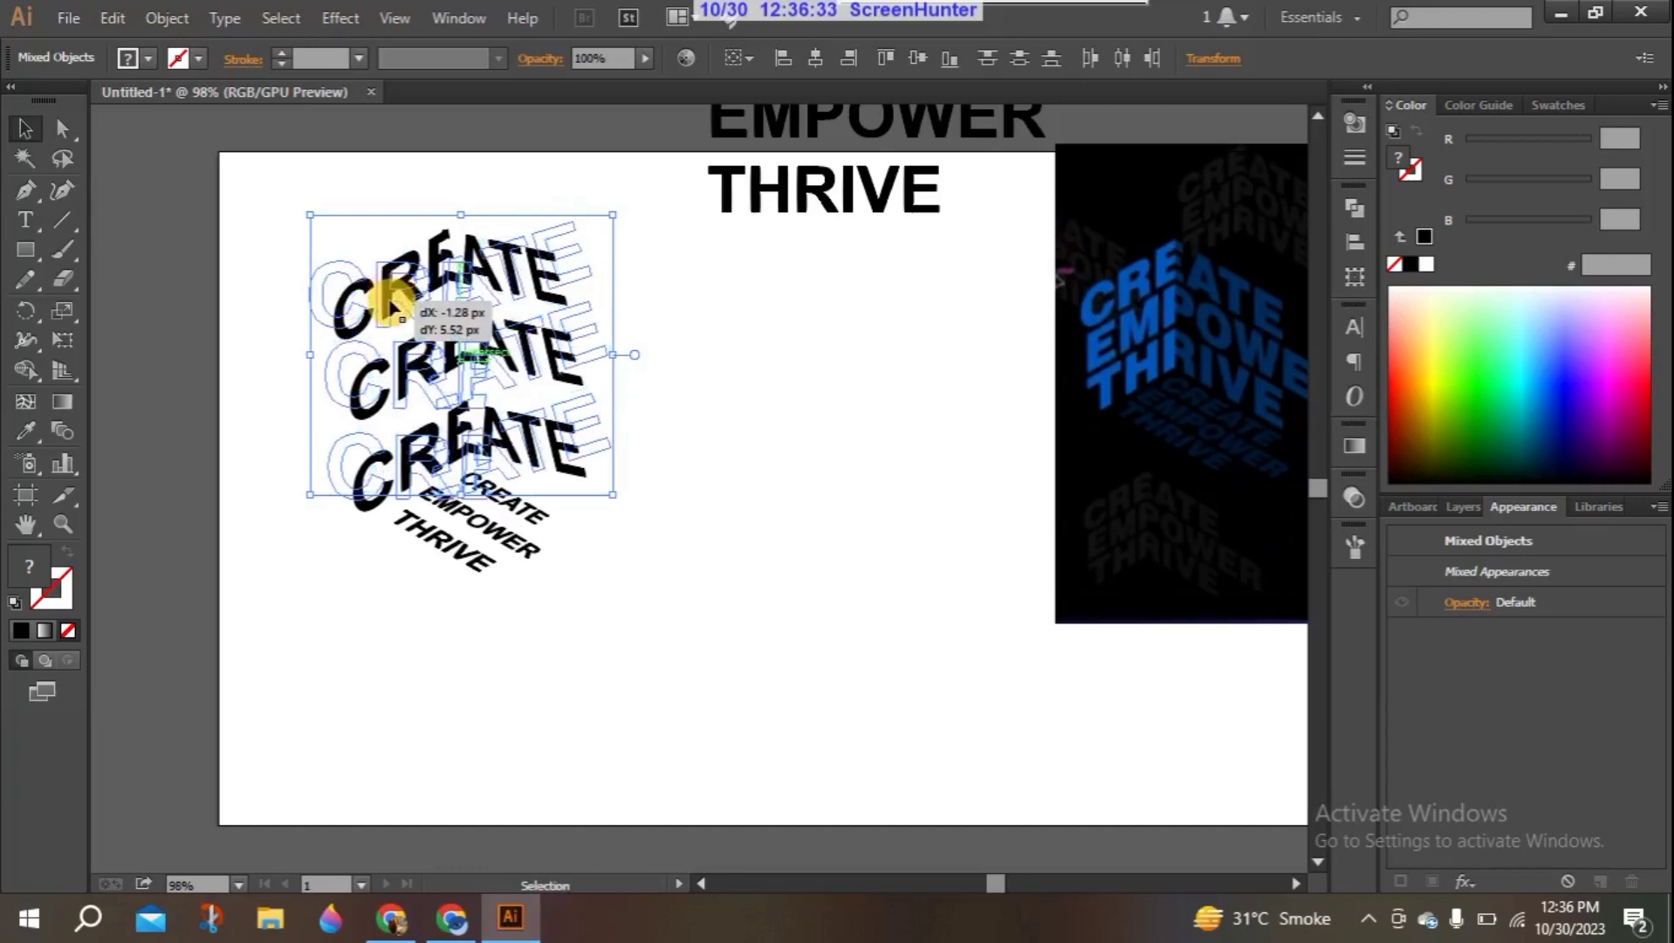
{"action": "left_click", "coordinate": [663, 477]}
{"action": "left_click", "coordinate": [618, 555]}
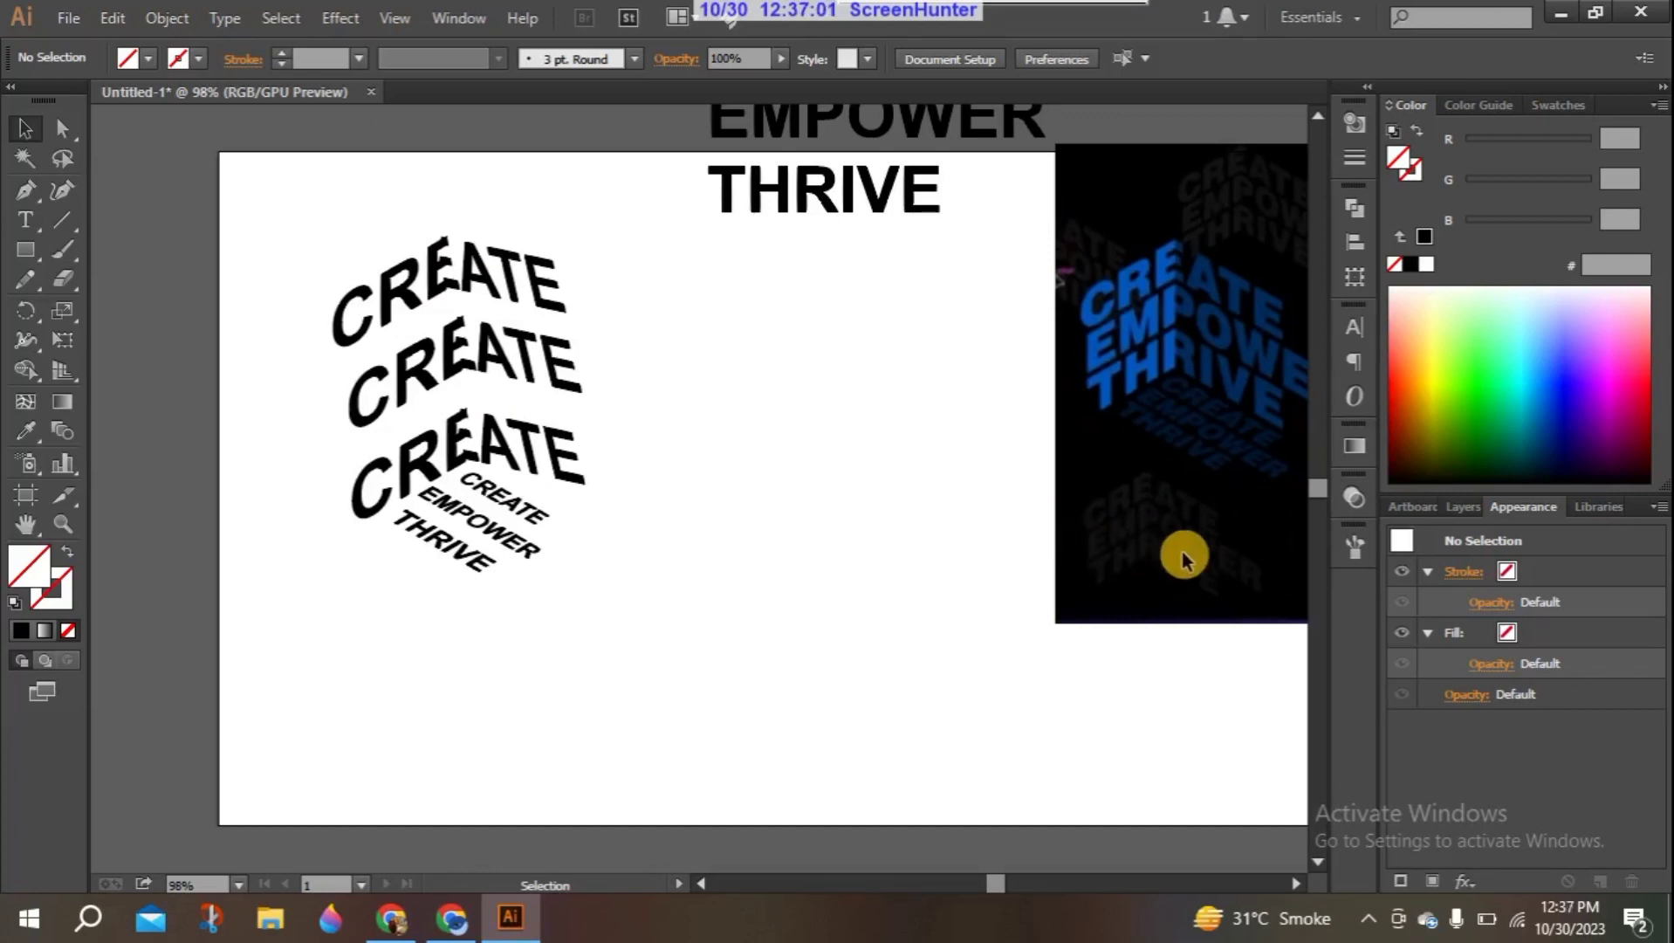
{"action": "left_click_drag", "start_coordinate": [997, 888], "coordinate": [1000, 882]}
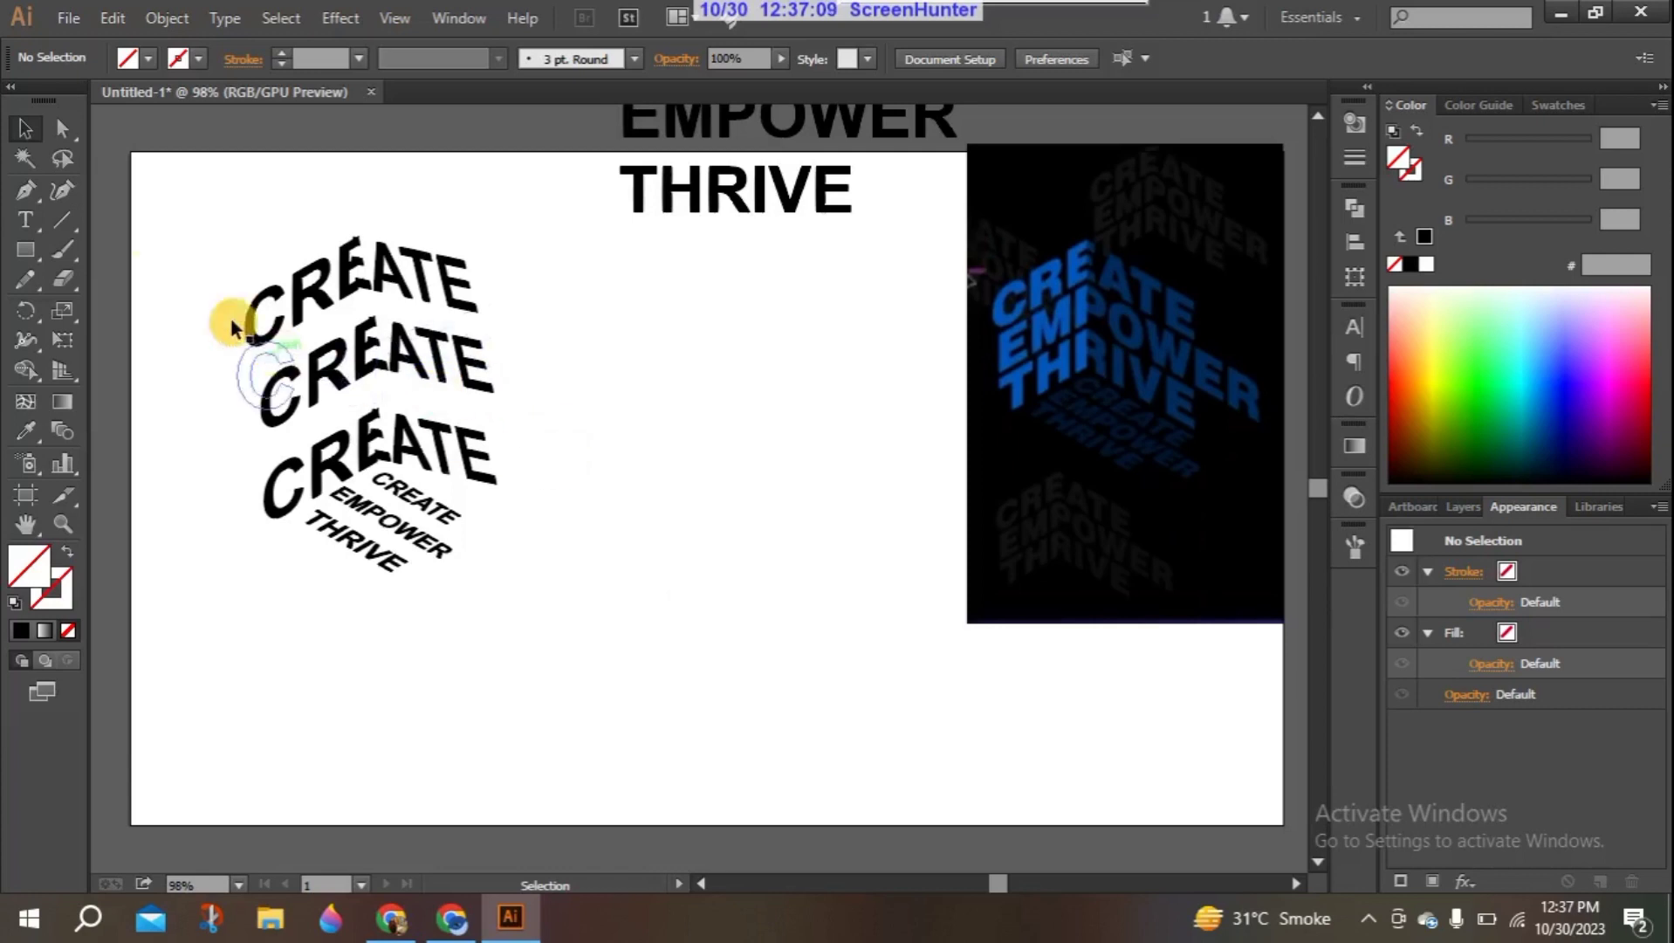
{"action": "left_click_drag", "start_coordinate": [194, 211], "coordinate": [306, 358]}
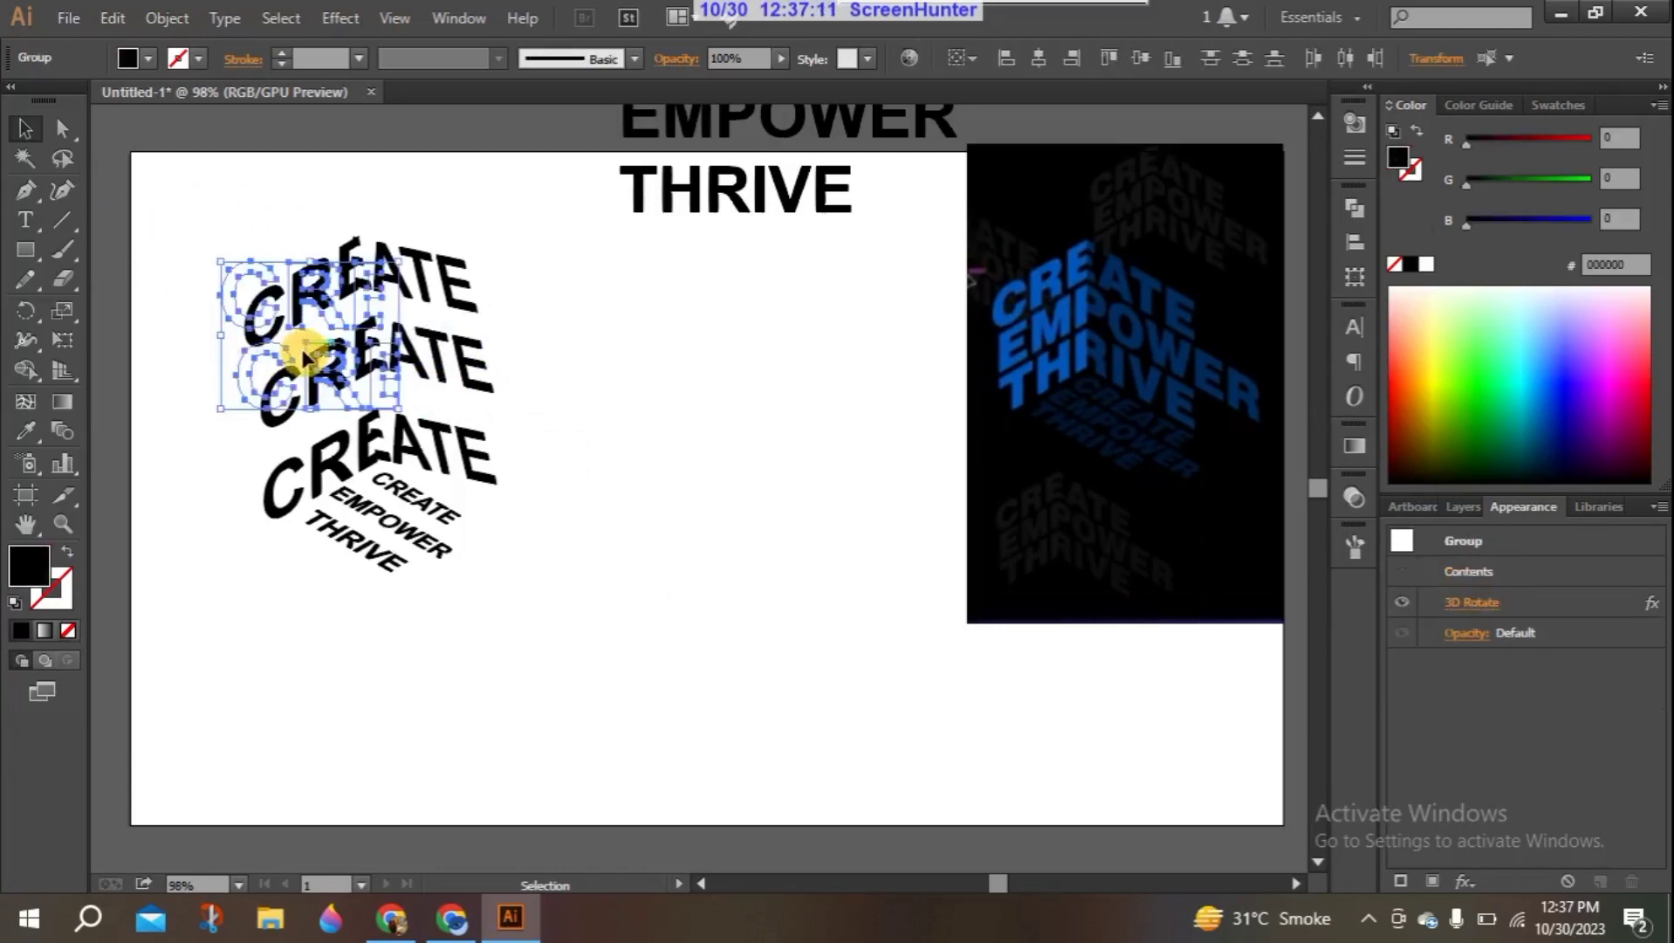
{"action": "left_click_drag", "start_coordinate": [181, 222], "coordinate": [344, 478]}
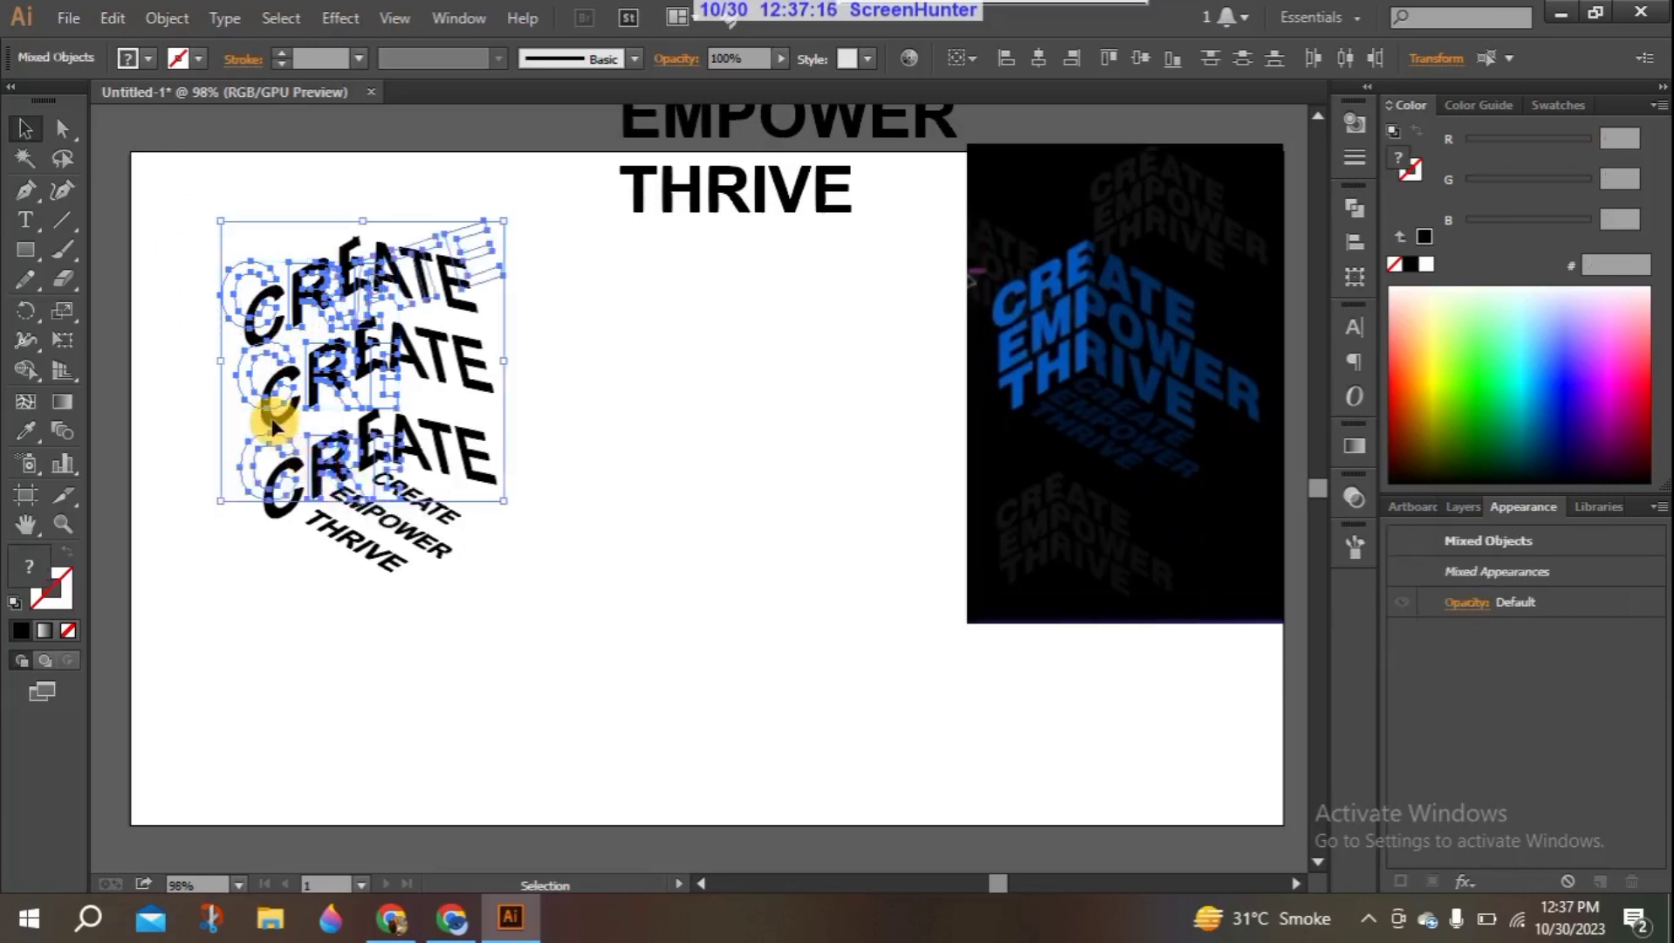
{"action": "left_click", "coordinate": [188, 290]}
- Recolor the left-hand halves of the three 3D "CREATE" words with the bright blue #0156BC sampled from the reference image
{"action": "left_click", "coordinate": [250, 313]}
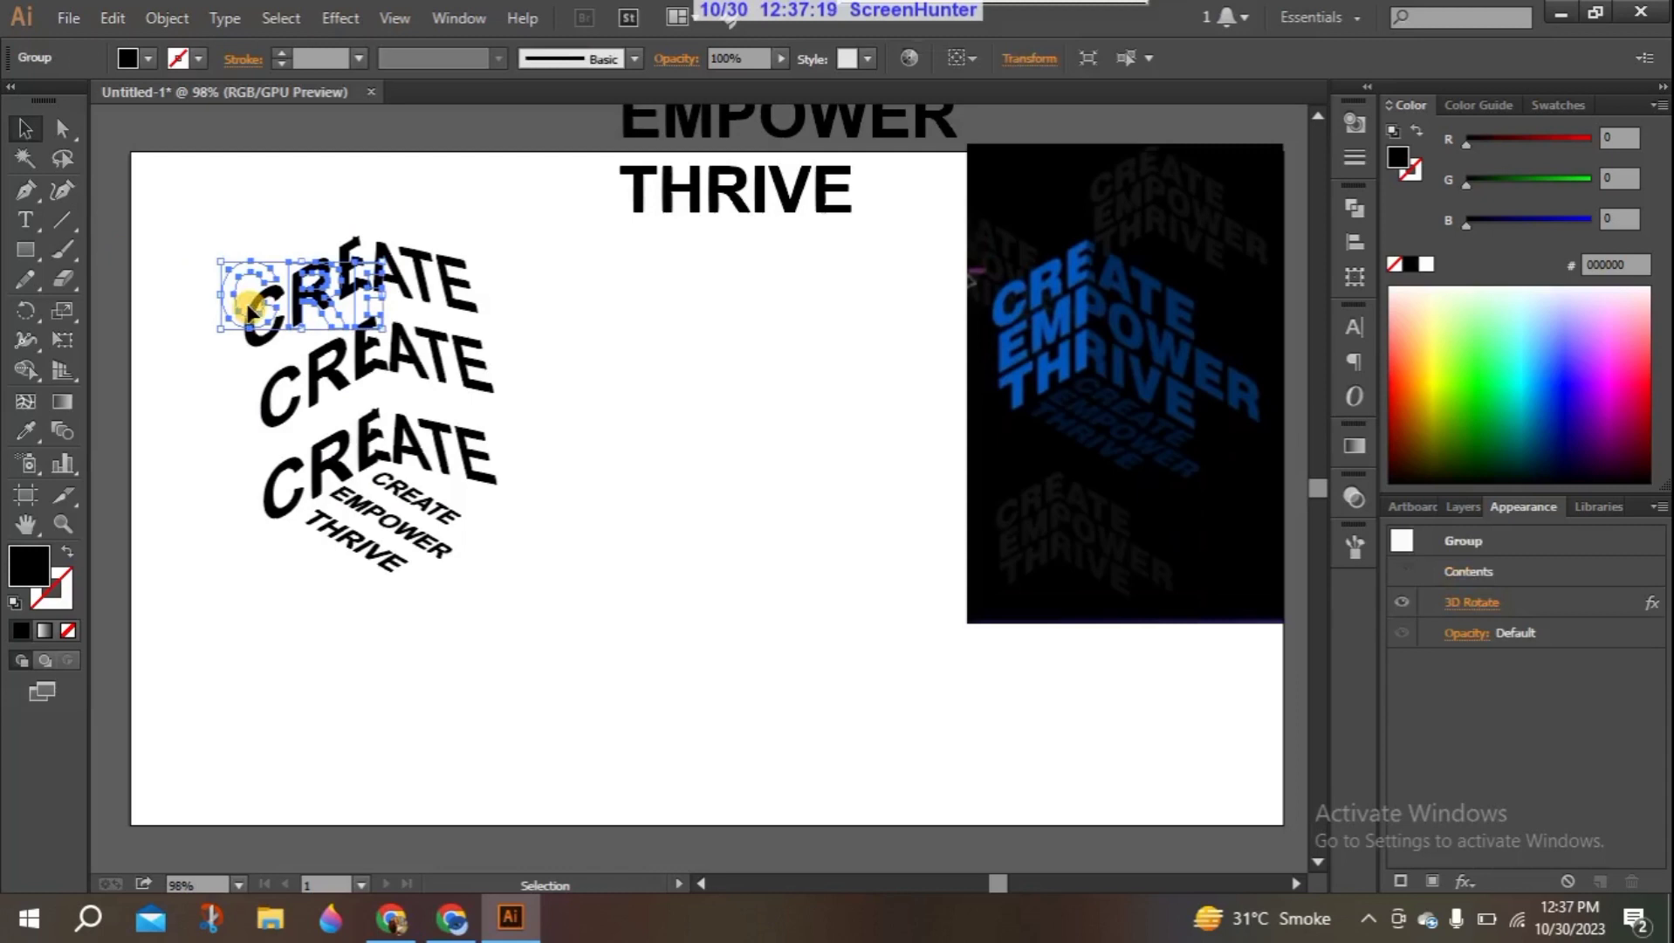
{"action": "left_click", "coordinate": [303, 390], "text": "shift"}
{"action": "left_click", "coordinate": [288, 474], "text": "shift"}
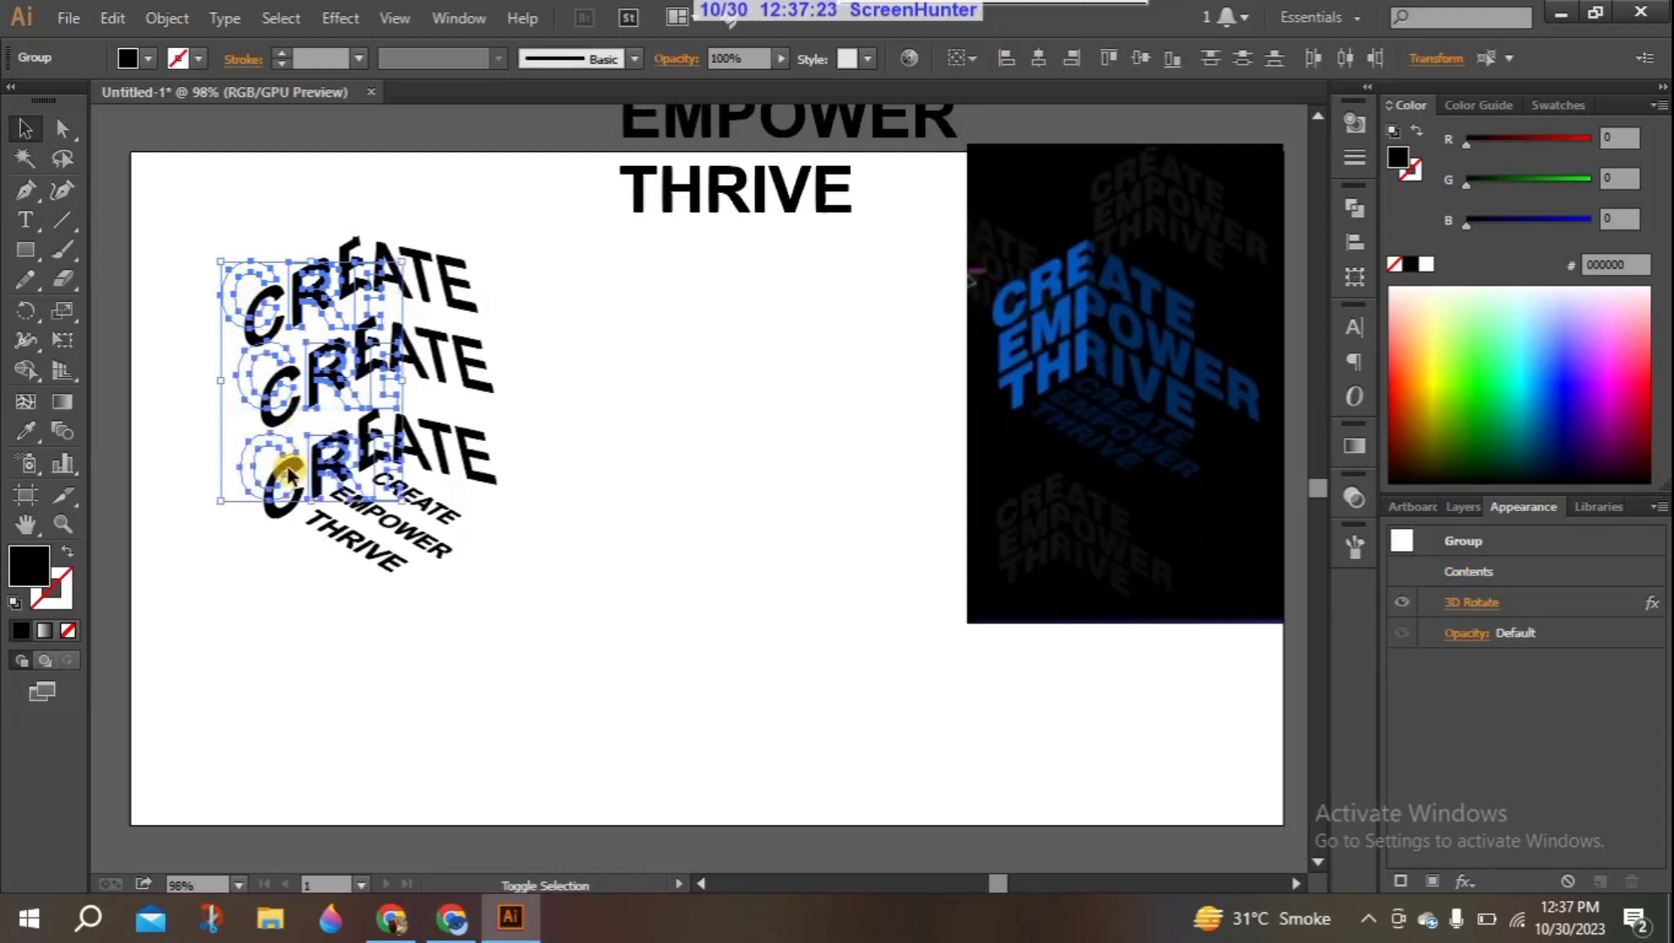
{"action": "left_click", "coordinate": [27, 427]}
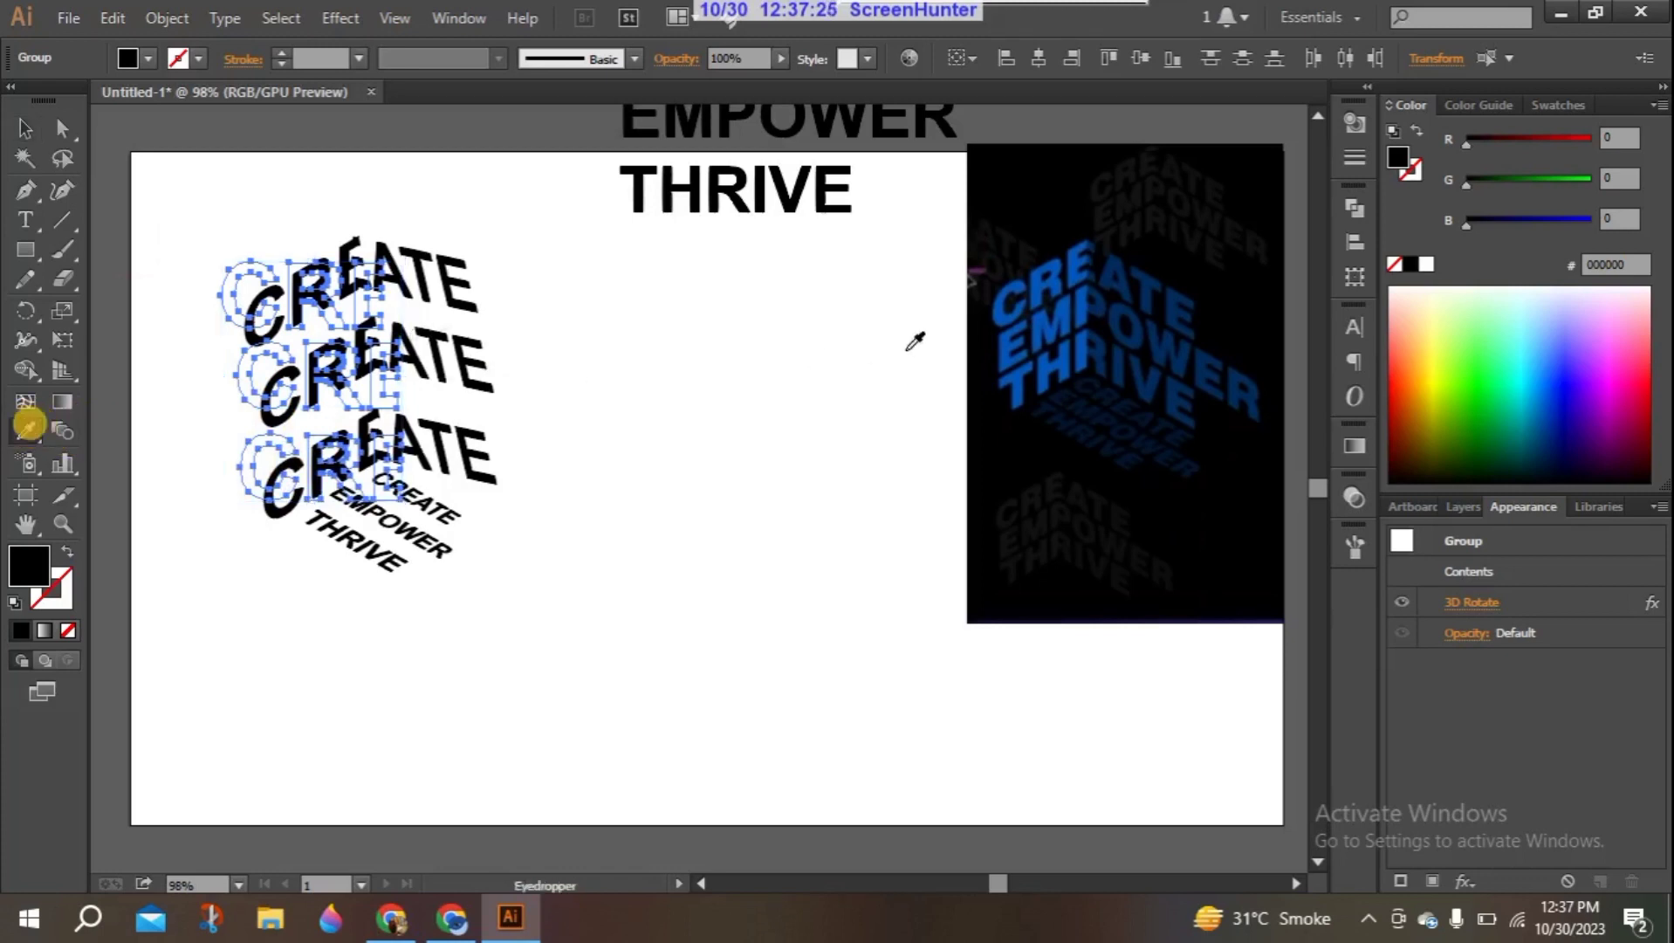
{"action": "left_click", "coordinate": [993, 304]}
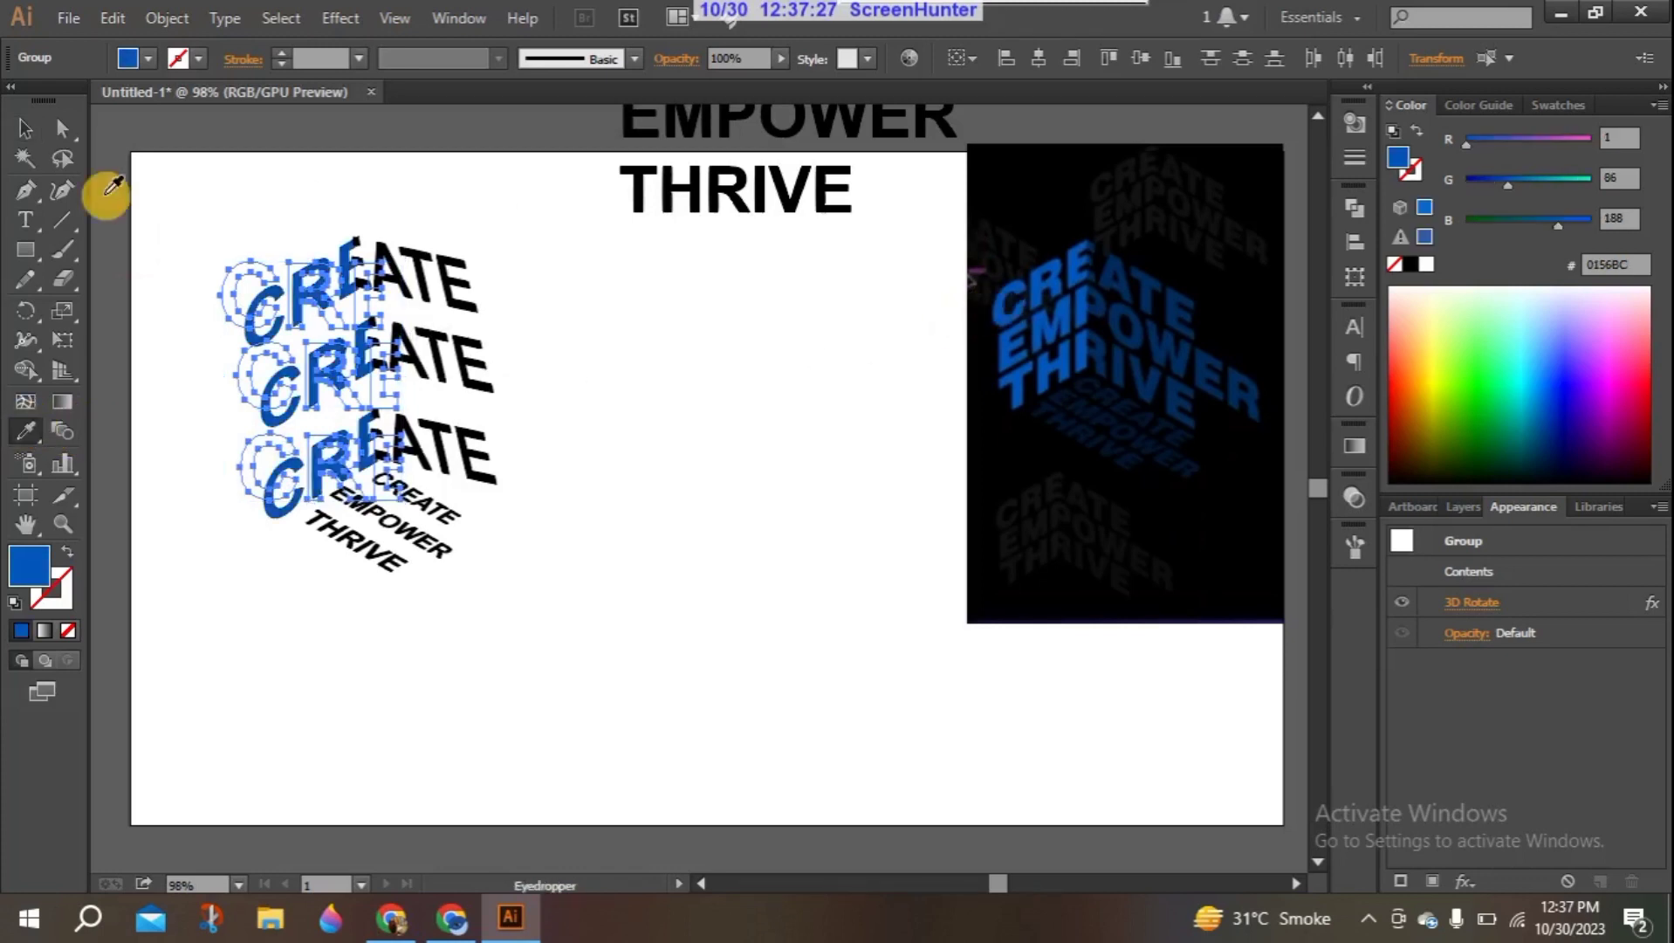
{"action": "left_click", "coordinate": [25, 129]}
{"action": "left_click", "coordinate": [576, 381]}
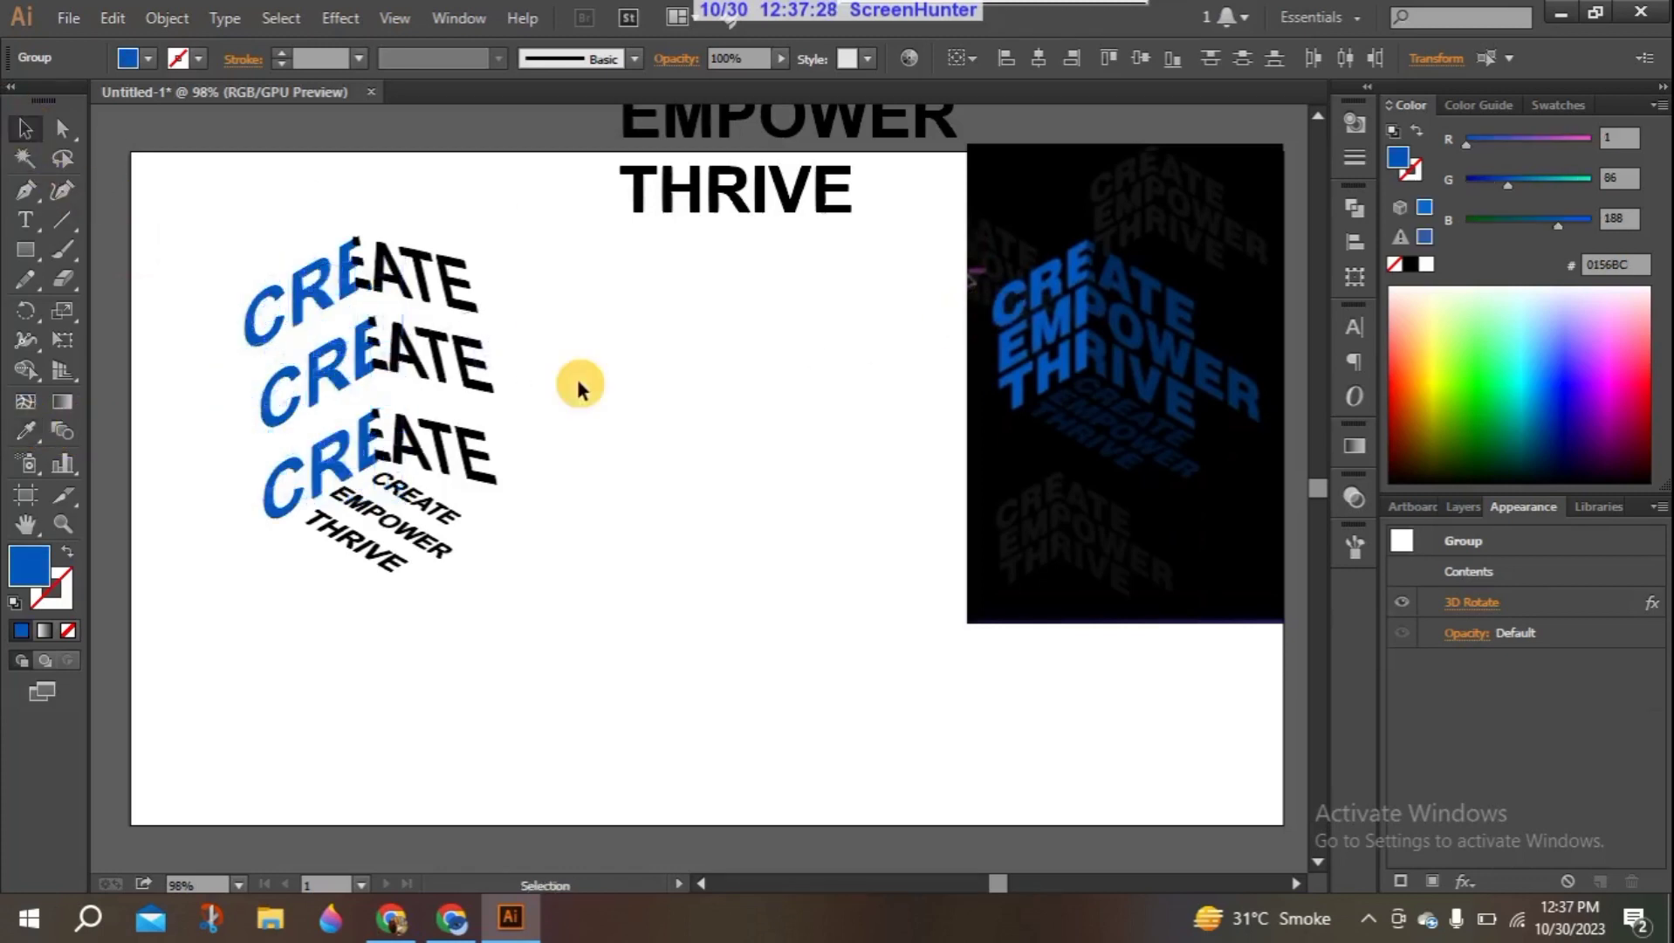
- Recolor the right-hand halves of the three 3D "CREATE" words with the dark blue #002A5D sampled from the reference image
{"action": "left_click", "coordinate": [447, 288]}
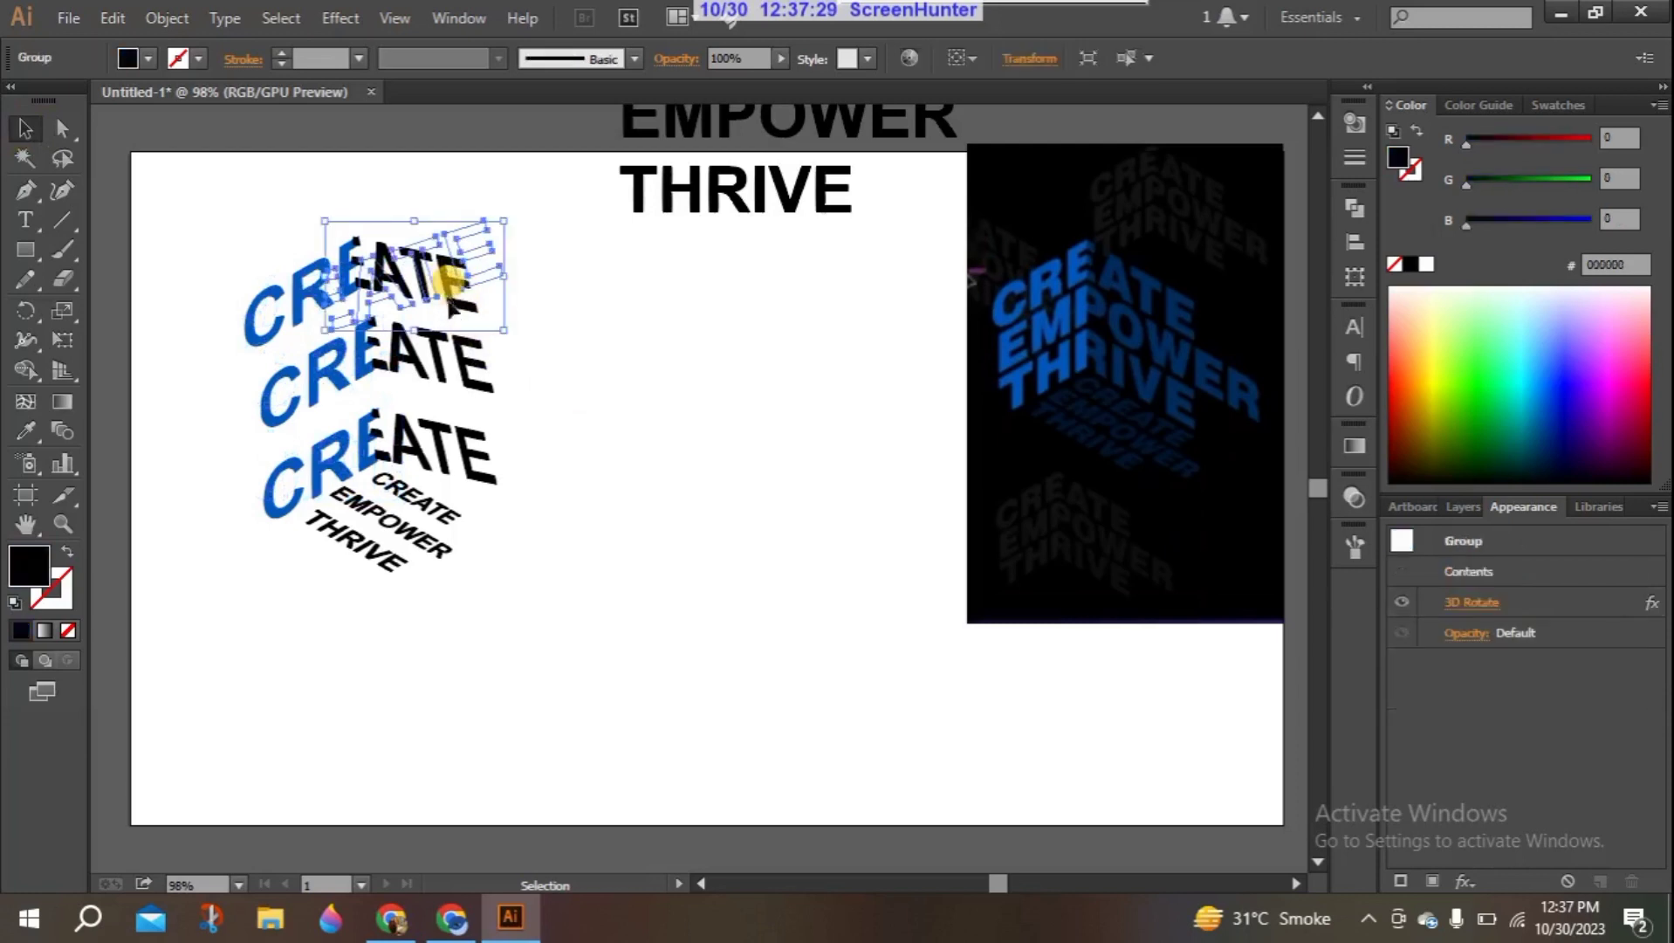
{"action": "left_click", "coordinate": [451, 365], "text": "shift"}
{"action": "left_click", "coordinate": [458, 449], "text": "shift"}
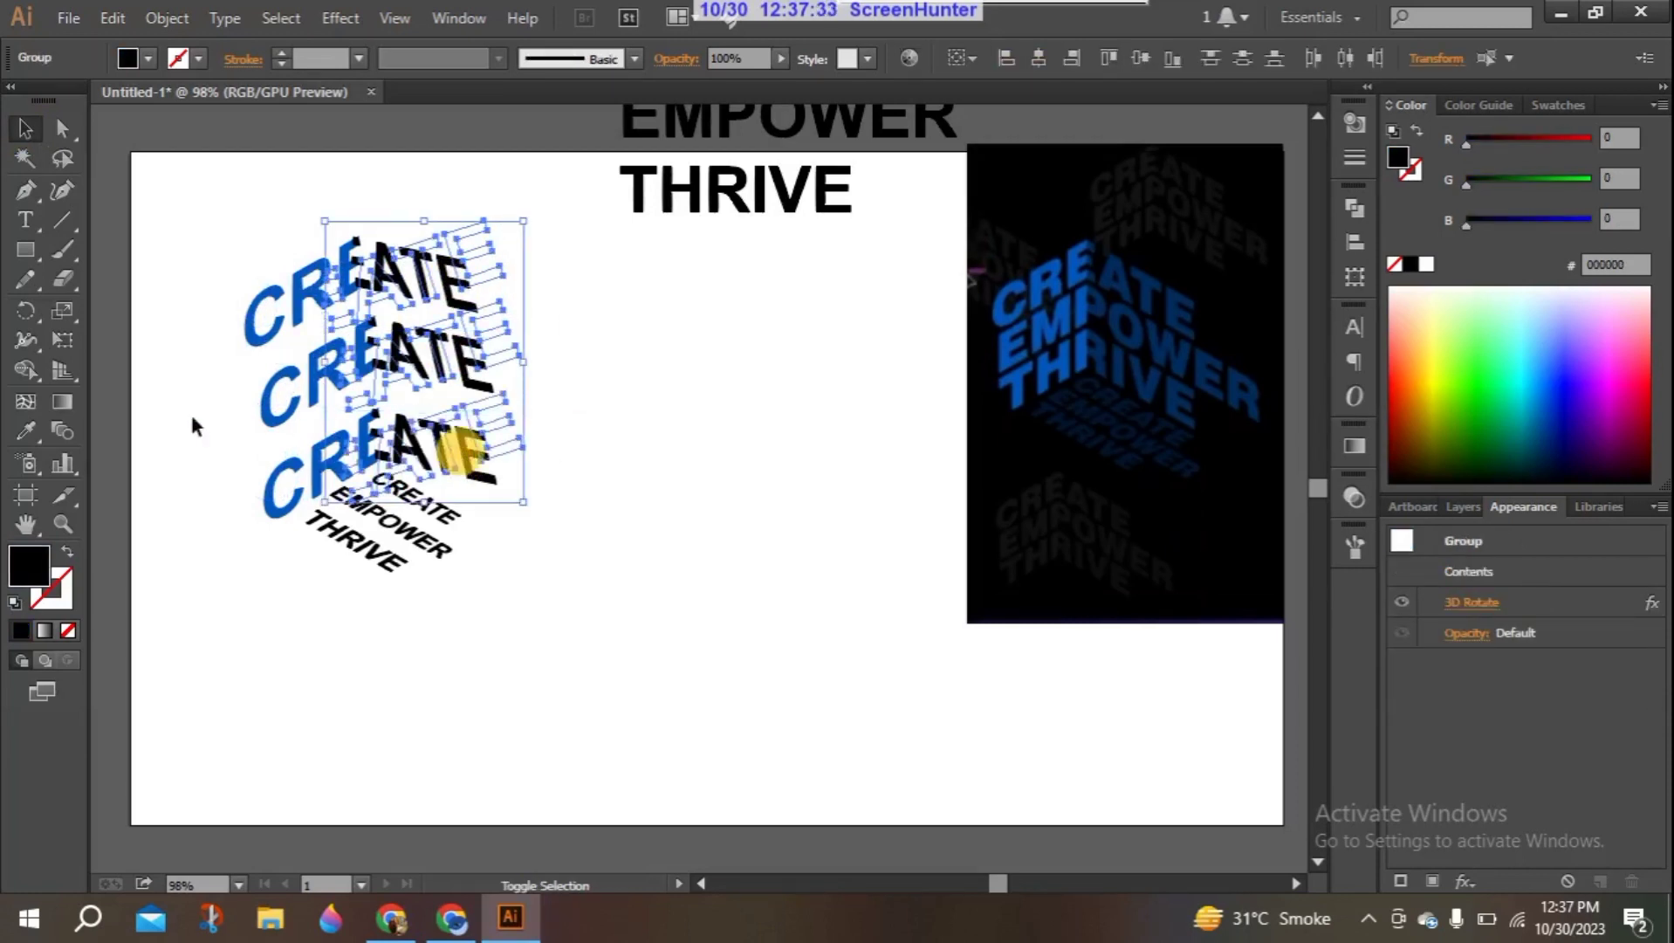
{"action": "left_click", "coordinate": [26, 429]}
{"action": "left_click", "coordinate": [1191, 288]}
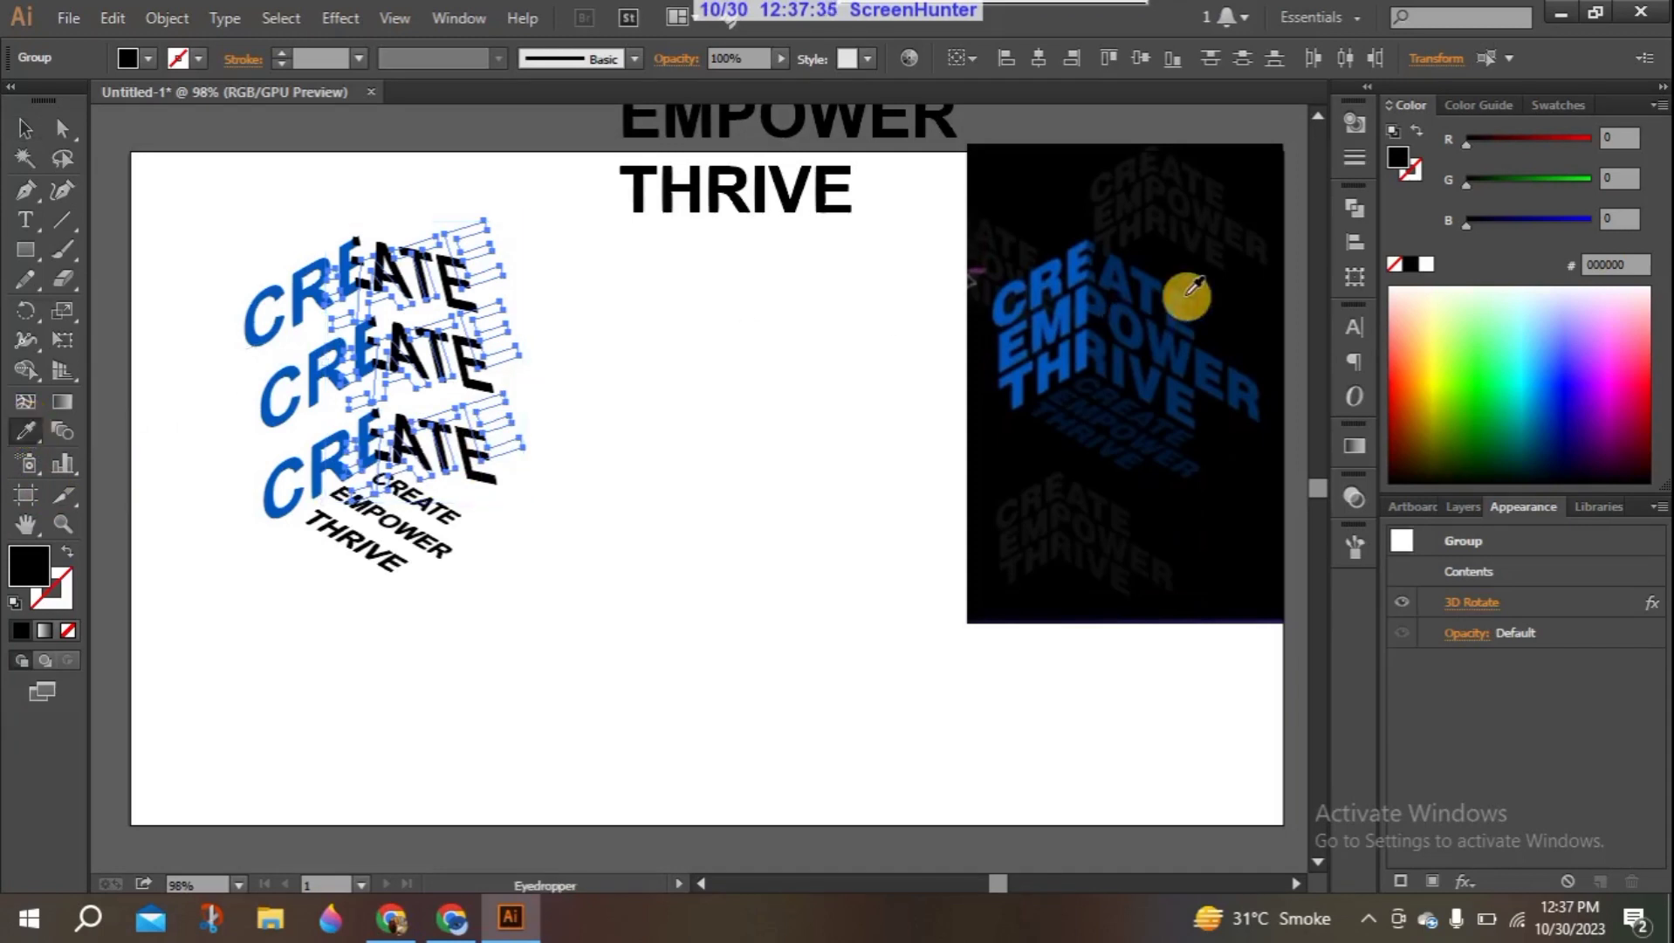
{"action": "left_click", "coordinate": [1174, 306]}
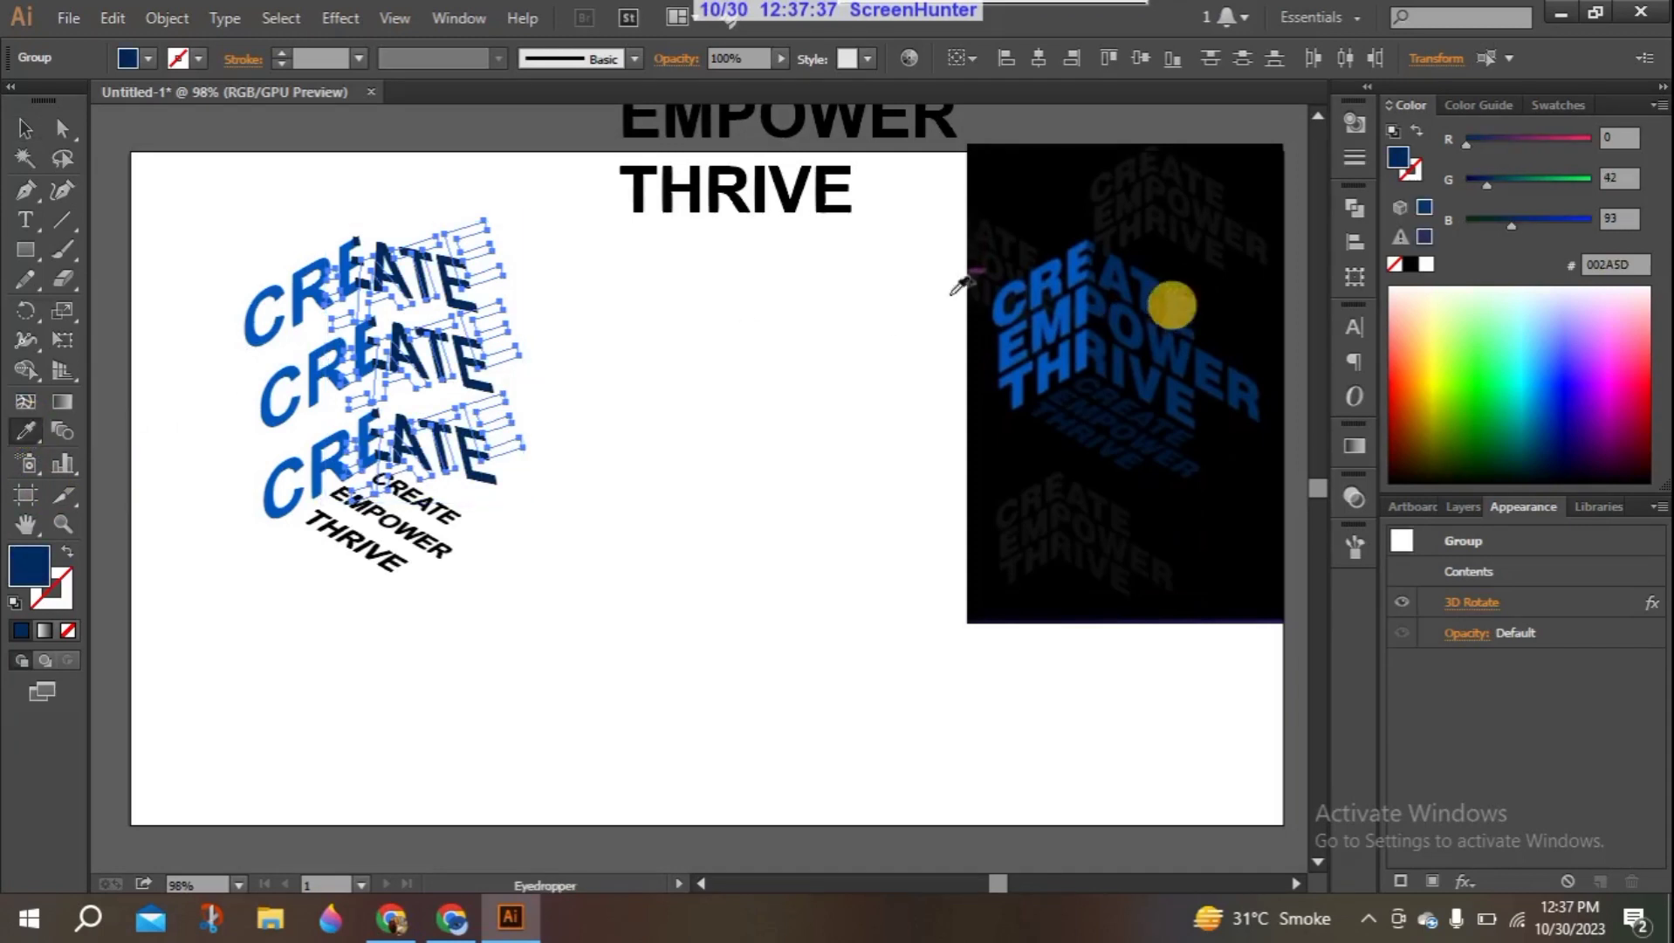
{"action": "left_click", "coordinate": [19, 132]}
{"action": "left_click", "coordinate": [166, 219]}
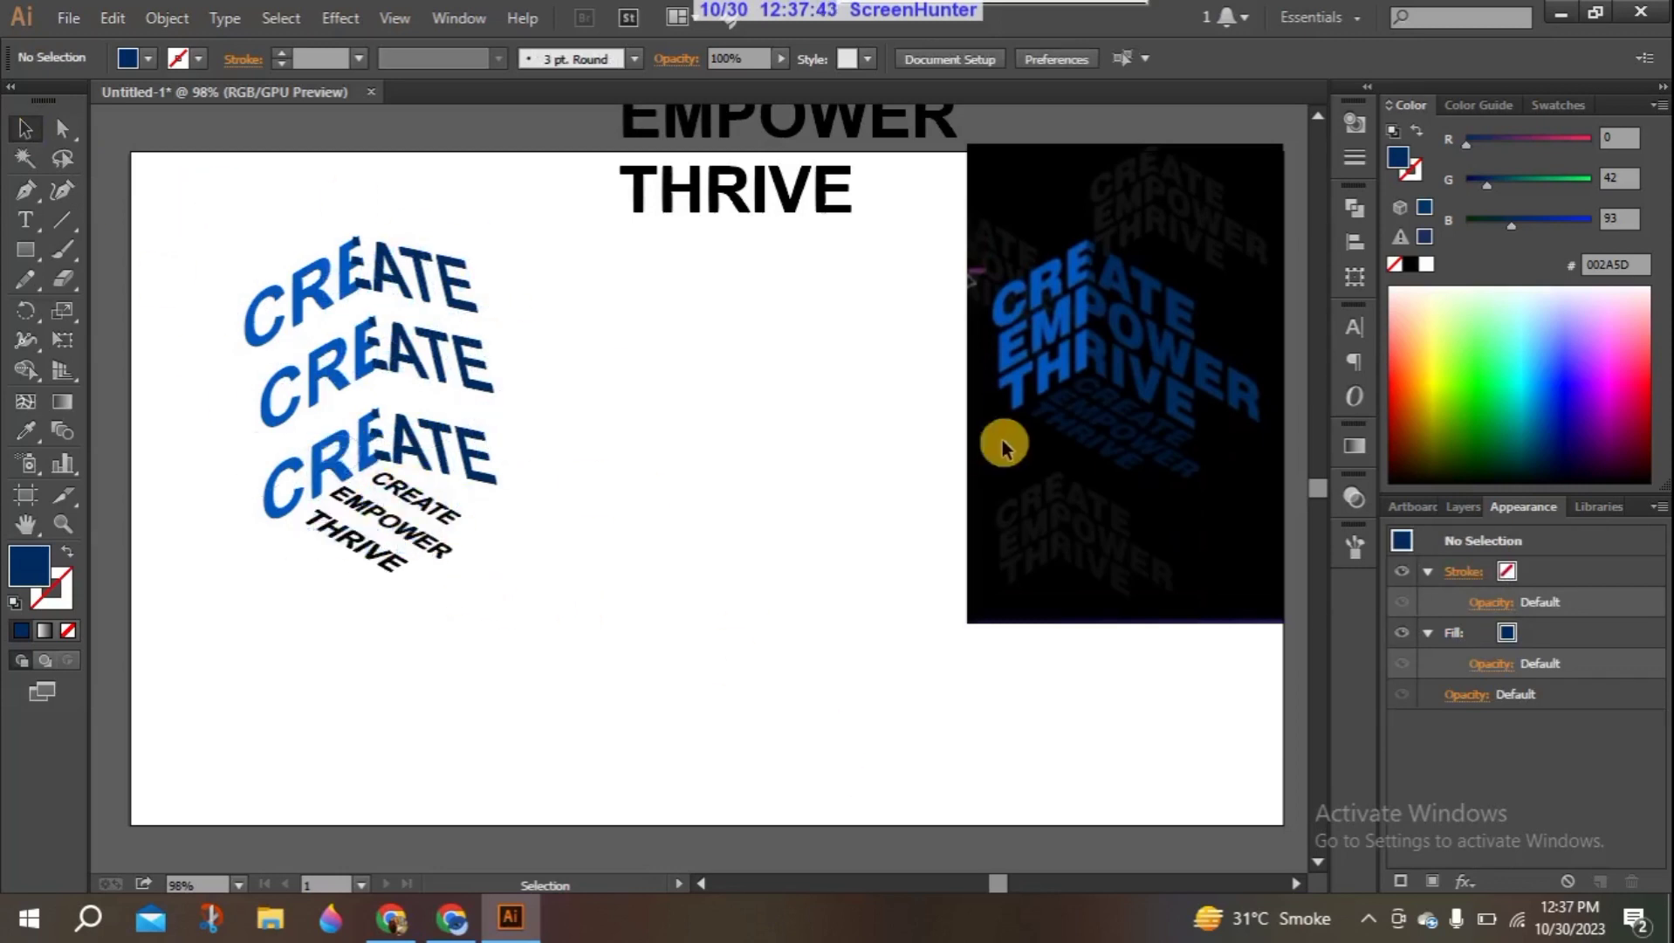
- Recolor the small slanted "CREATE" and "EMPOWER" lines with the very dark navy #000F25 sampled from the reference image
{"action": "left_click", "coordinate": [429, 502]}
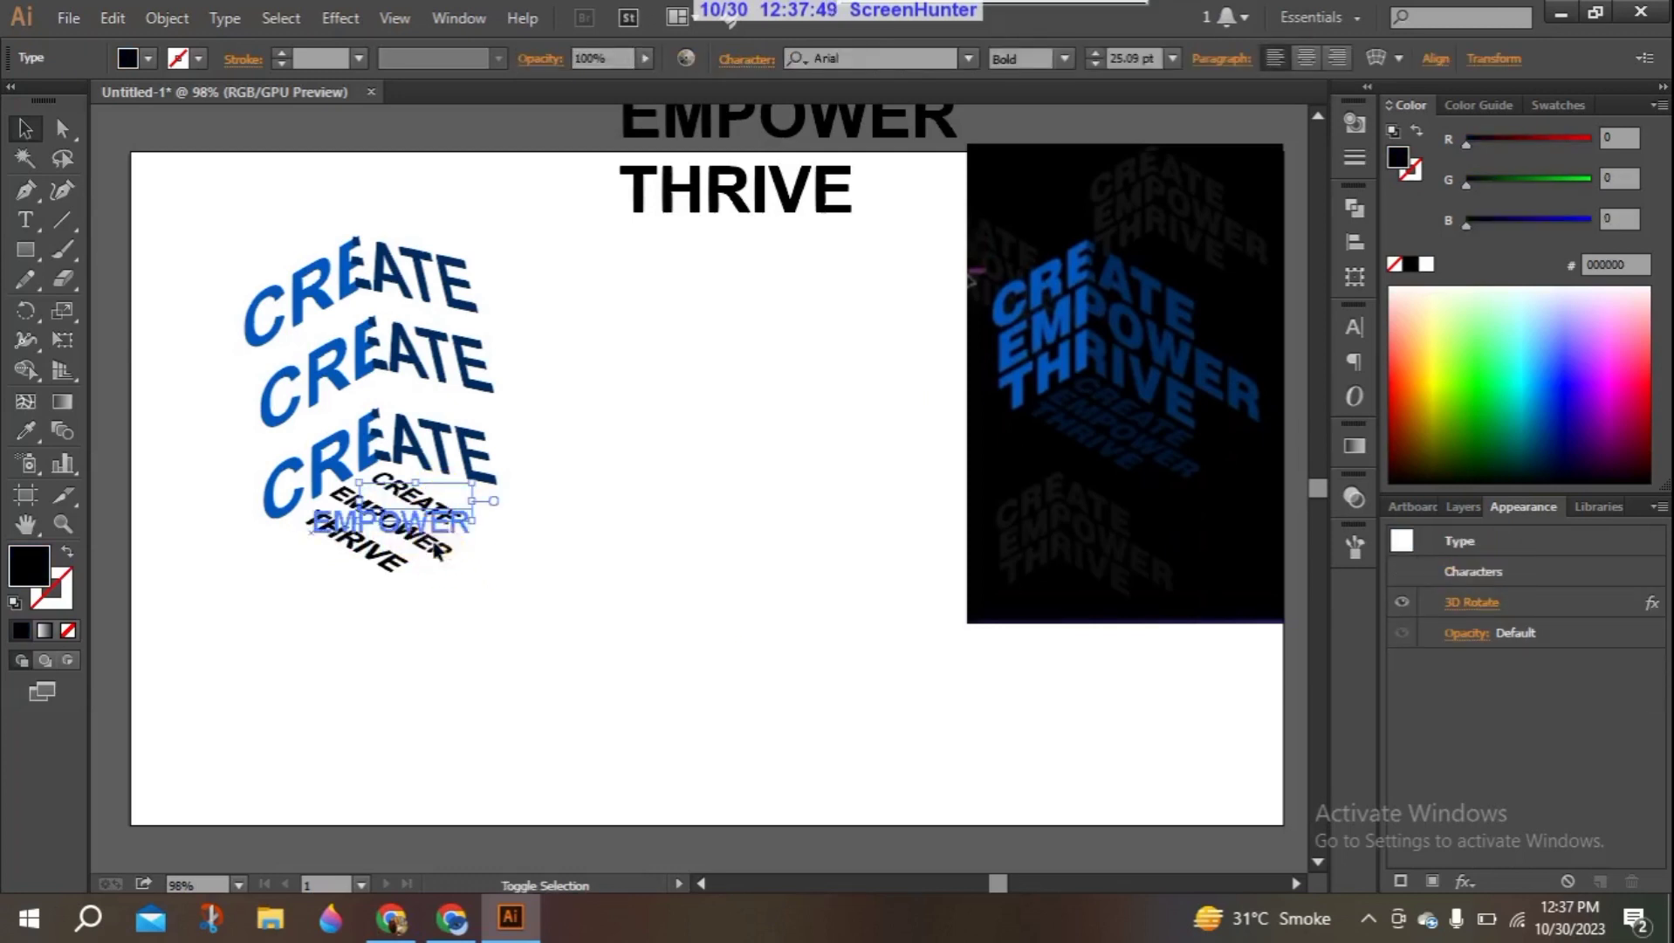
{"action": "left_click", "coordinate": [404, 546], "text": "shift"}
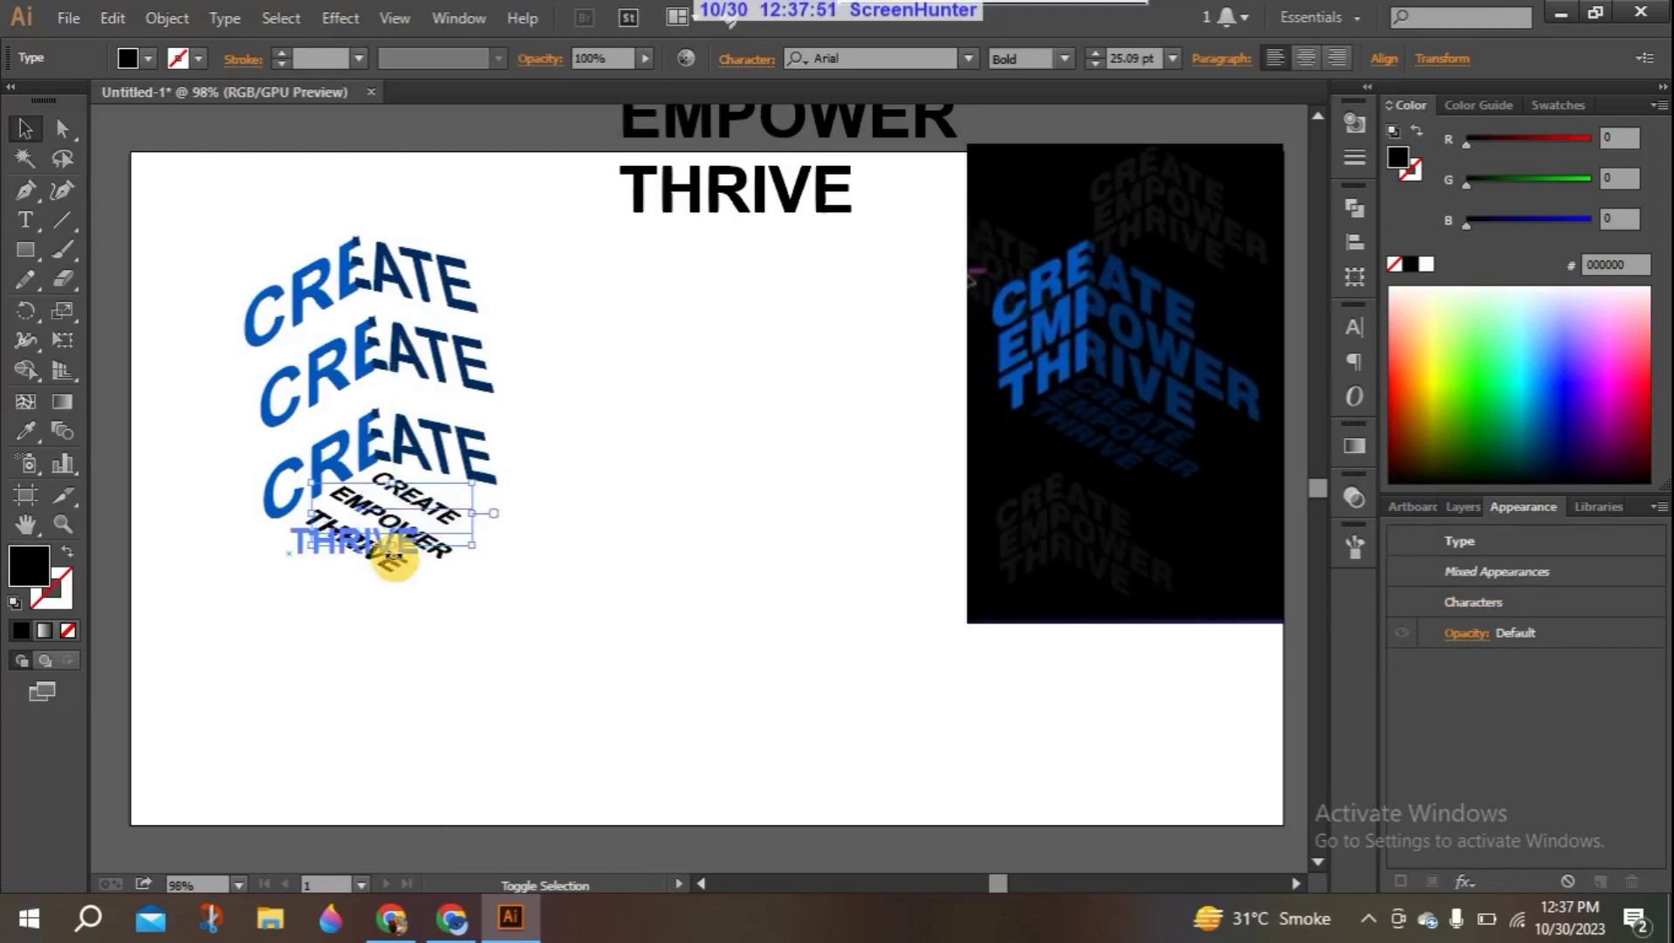
{"action": "left_click", "coordinate": [26, 431]}
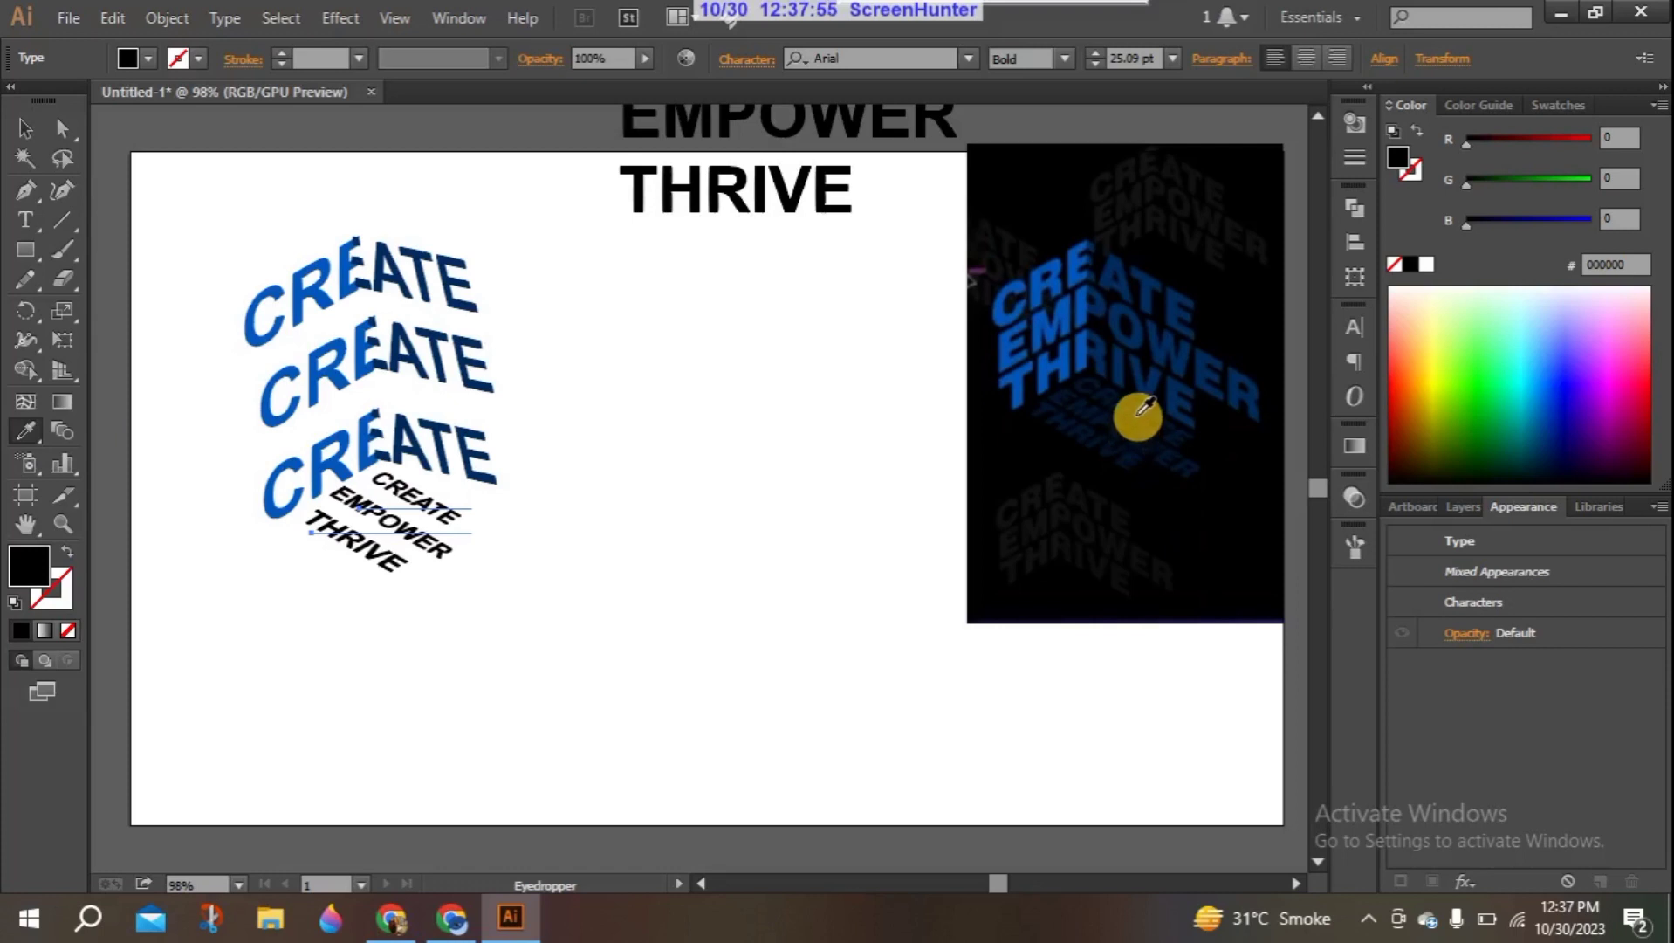
{"action": "left_click", "coordinate": [1118, 394]}
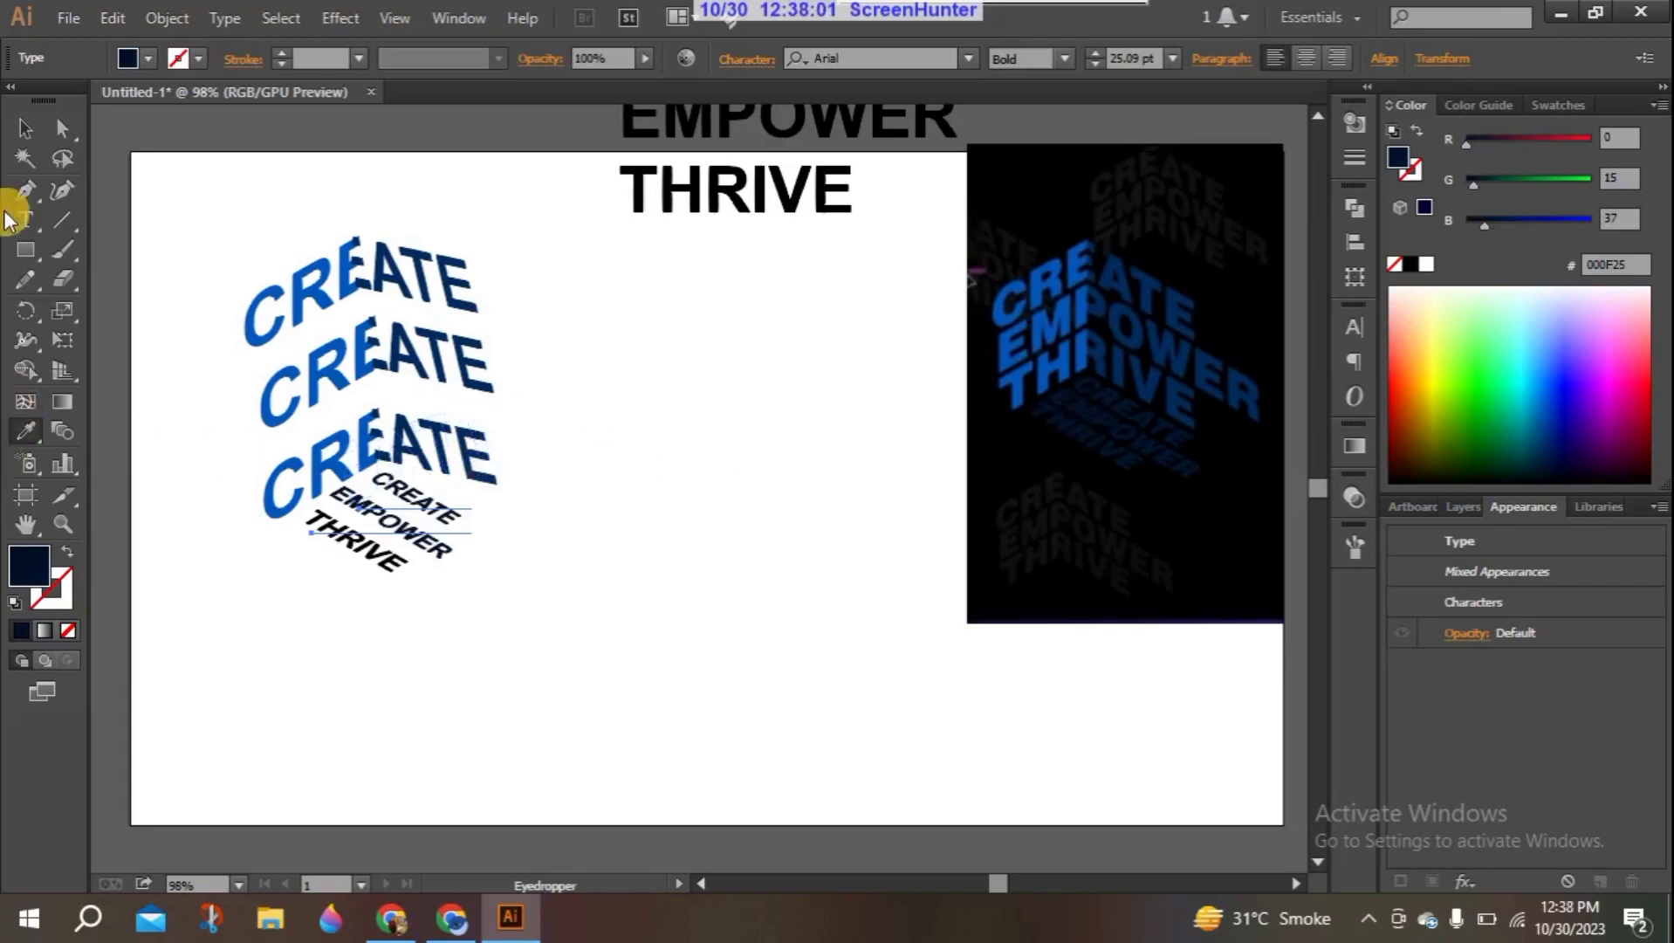
{"action": "left_click", "coordinate": [21, 131]}
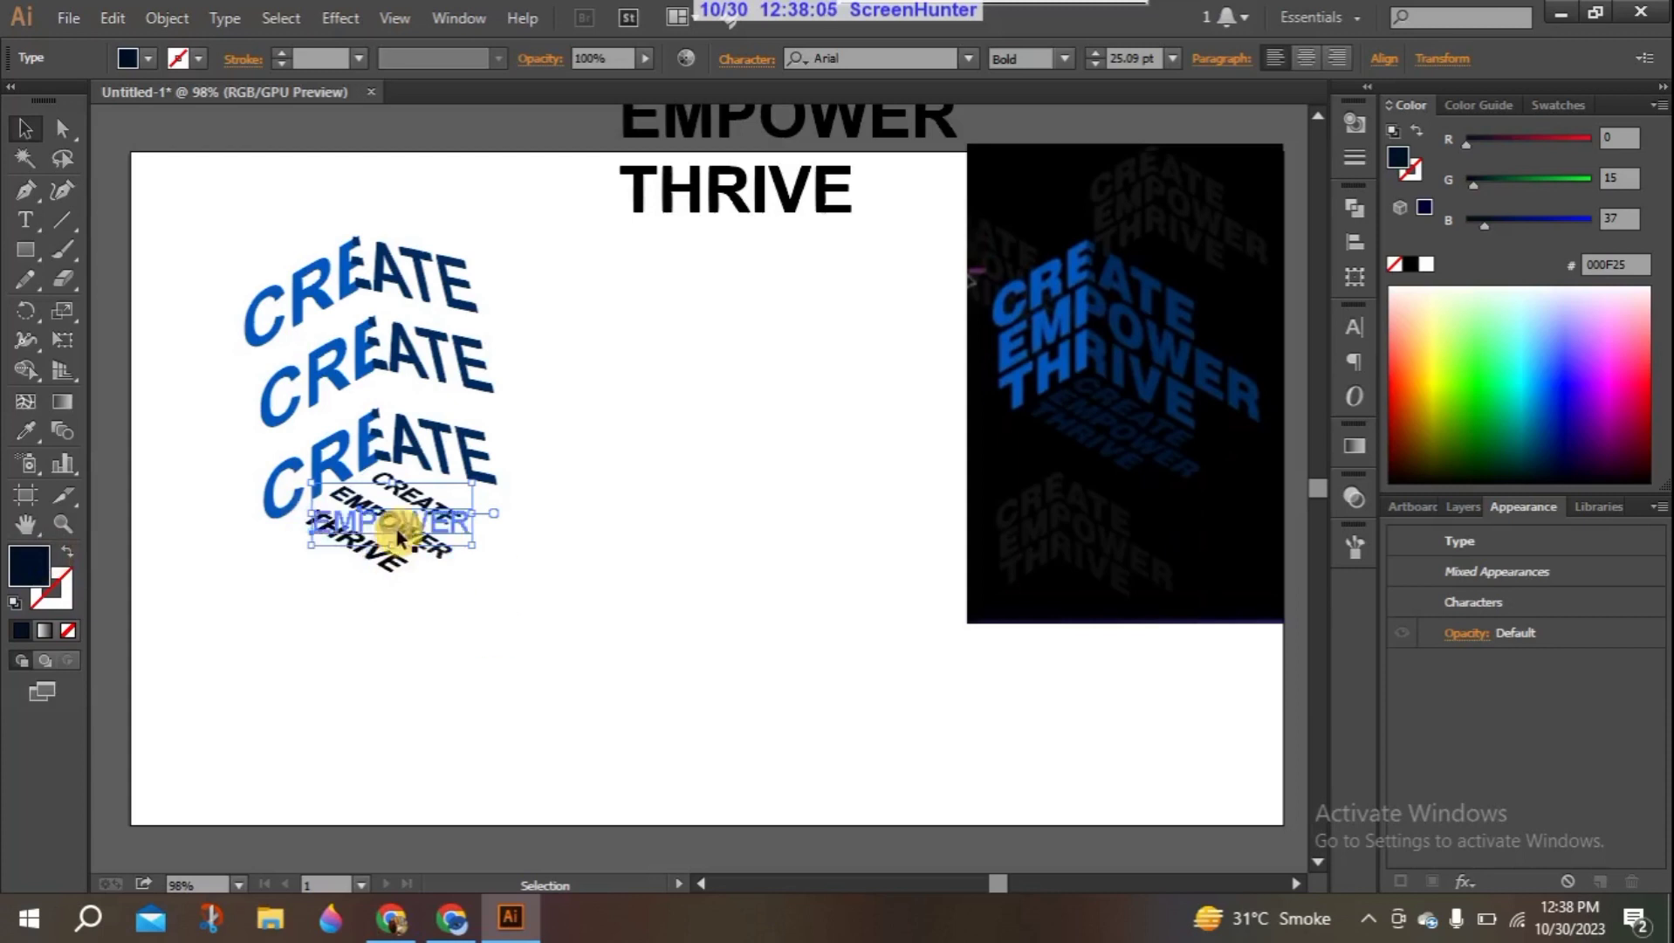
{"action": "left_click", "coordinate": [308, 592]}
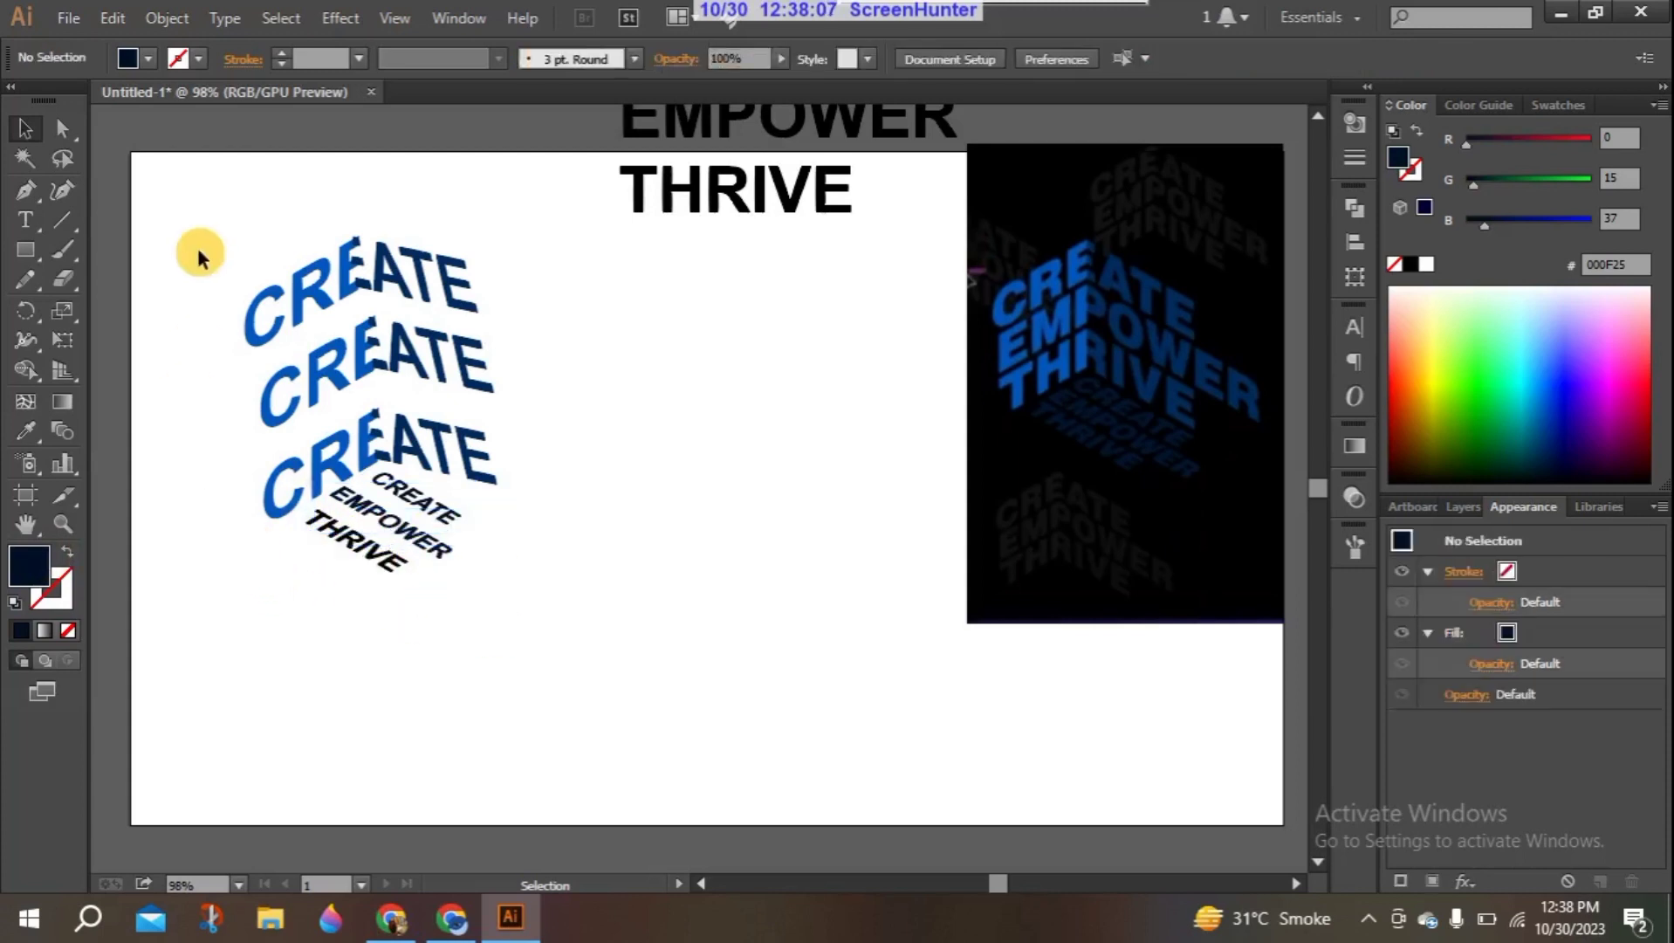
- Draw a rectangle about 273 × 311 px over the whole 3D text design and fill it with black
{"action": "left_click_drag", "start_coordinate": [198, 223], "coordinate": [565, 600]}
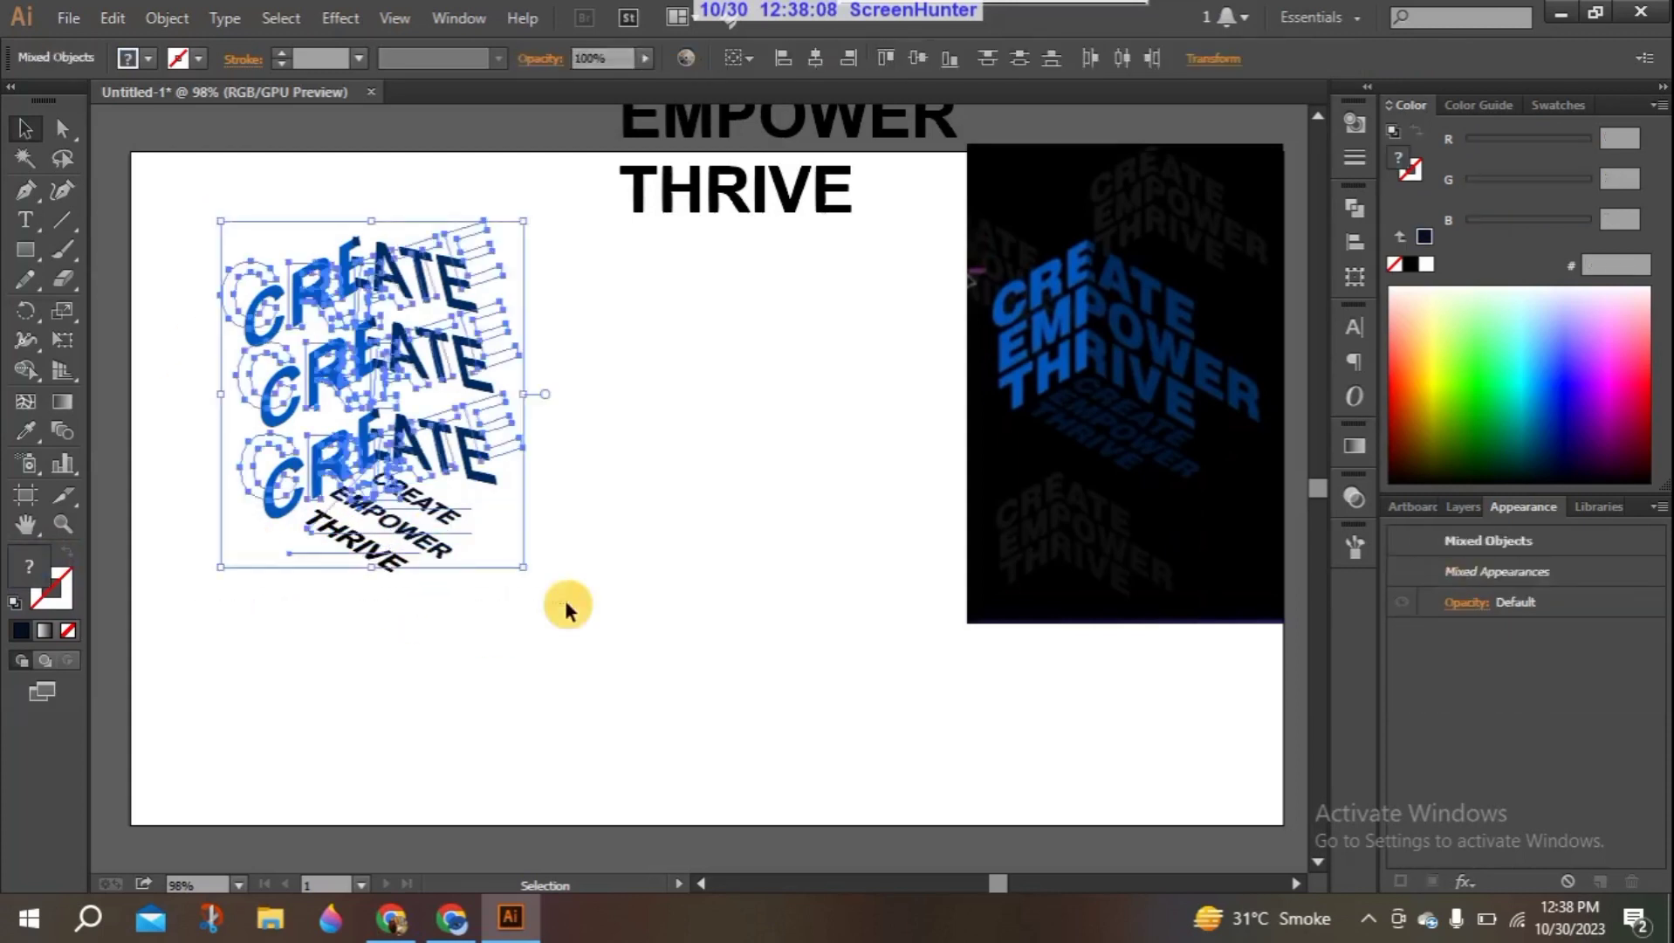
{"action": "left_click", "coordinate": [325, 708]}
{"action": "left_click", "coordinate": [25, 250]}
{"action": "left_click_drag", "start_coordinate": [221, 222], "coordinate": [549, 595]}
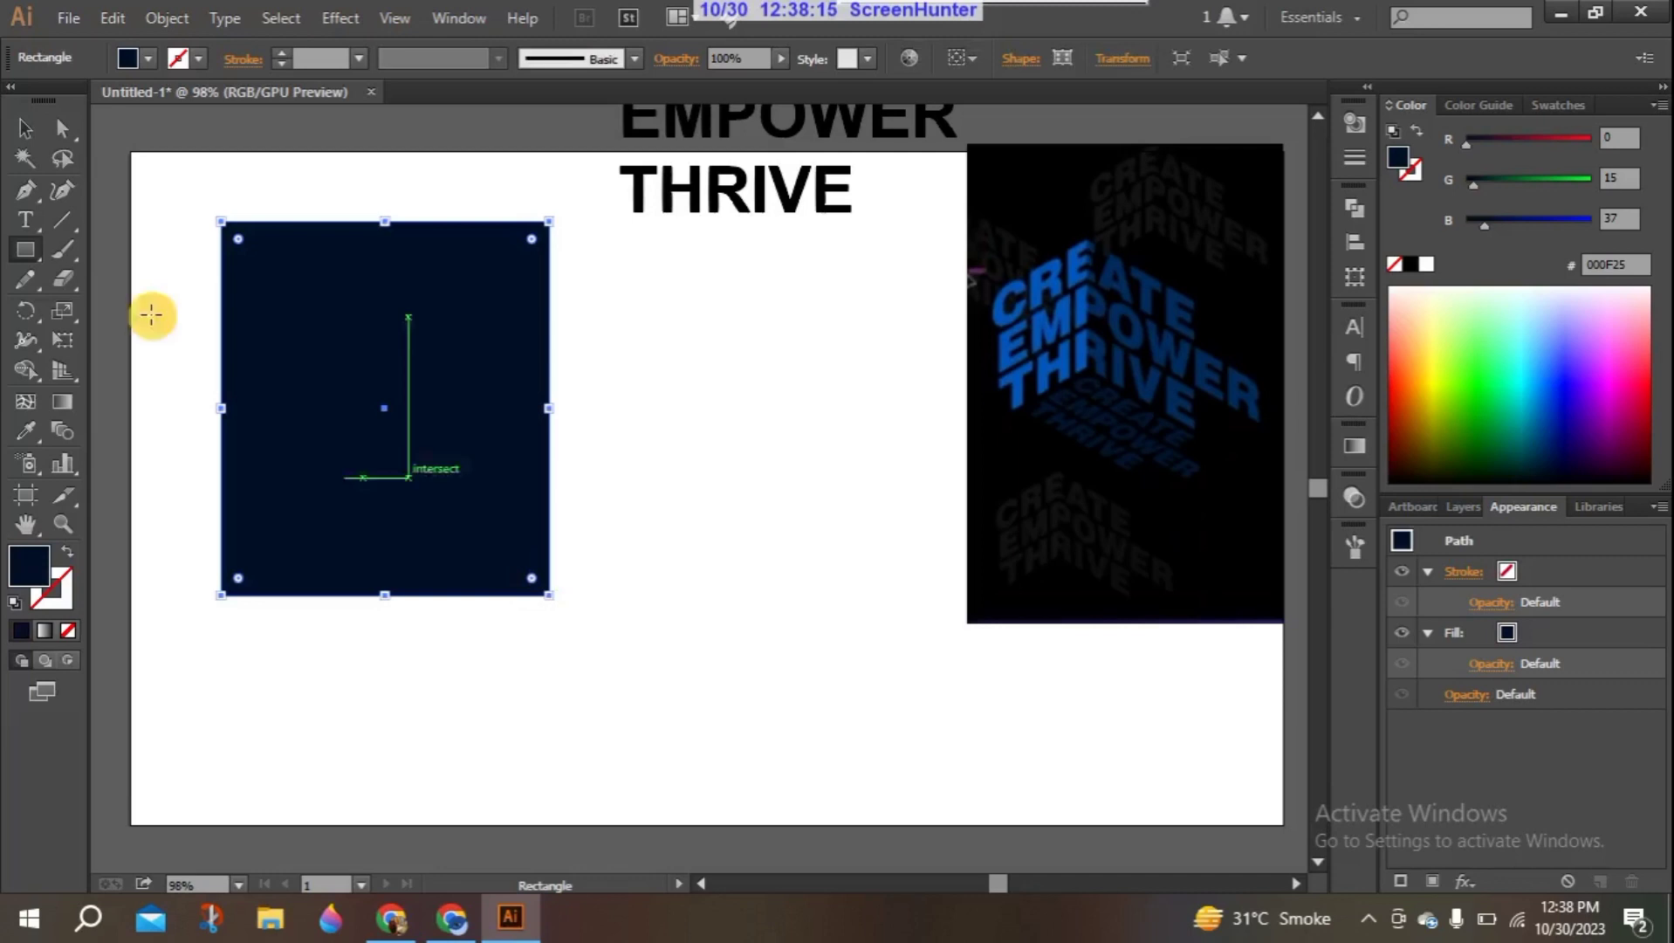
{"action": "left_click", "coordinate": [24, 128]}
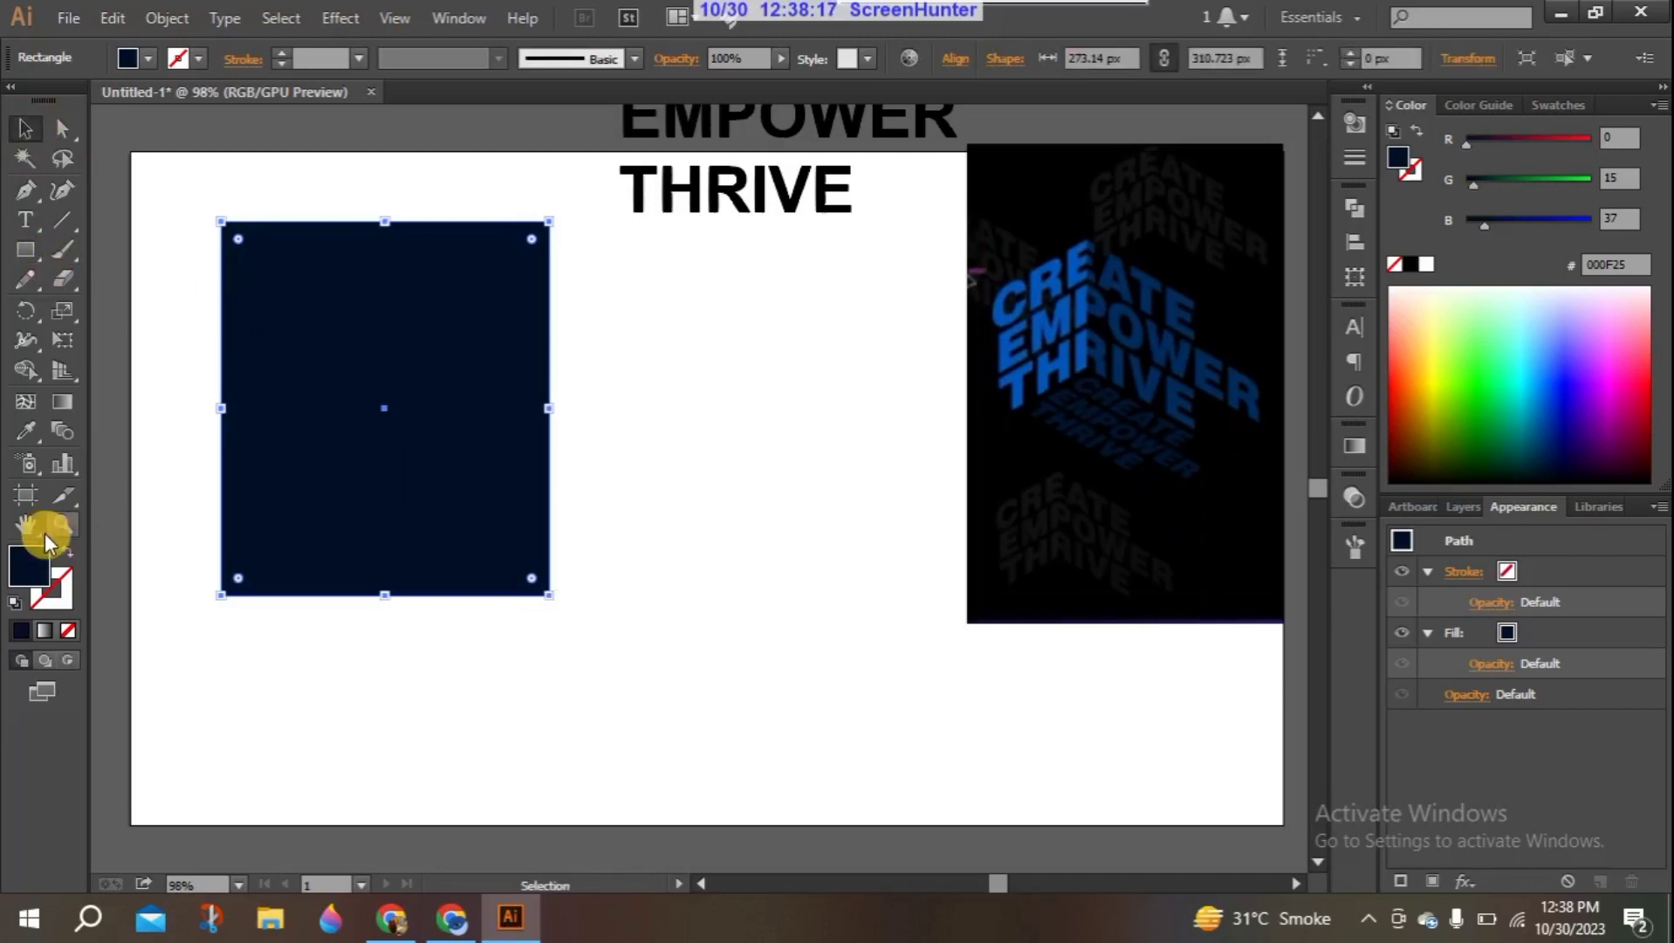
{"action": "left_click", "coordinate": [1410, 265]}
- Send the black rectangle to the back, behind the 3D text, and deselect it
{"action": "right_click", "coordinate": [419, 414]}
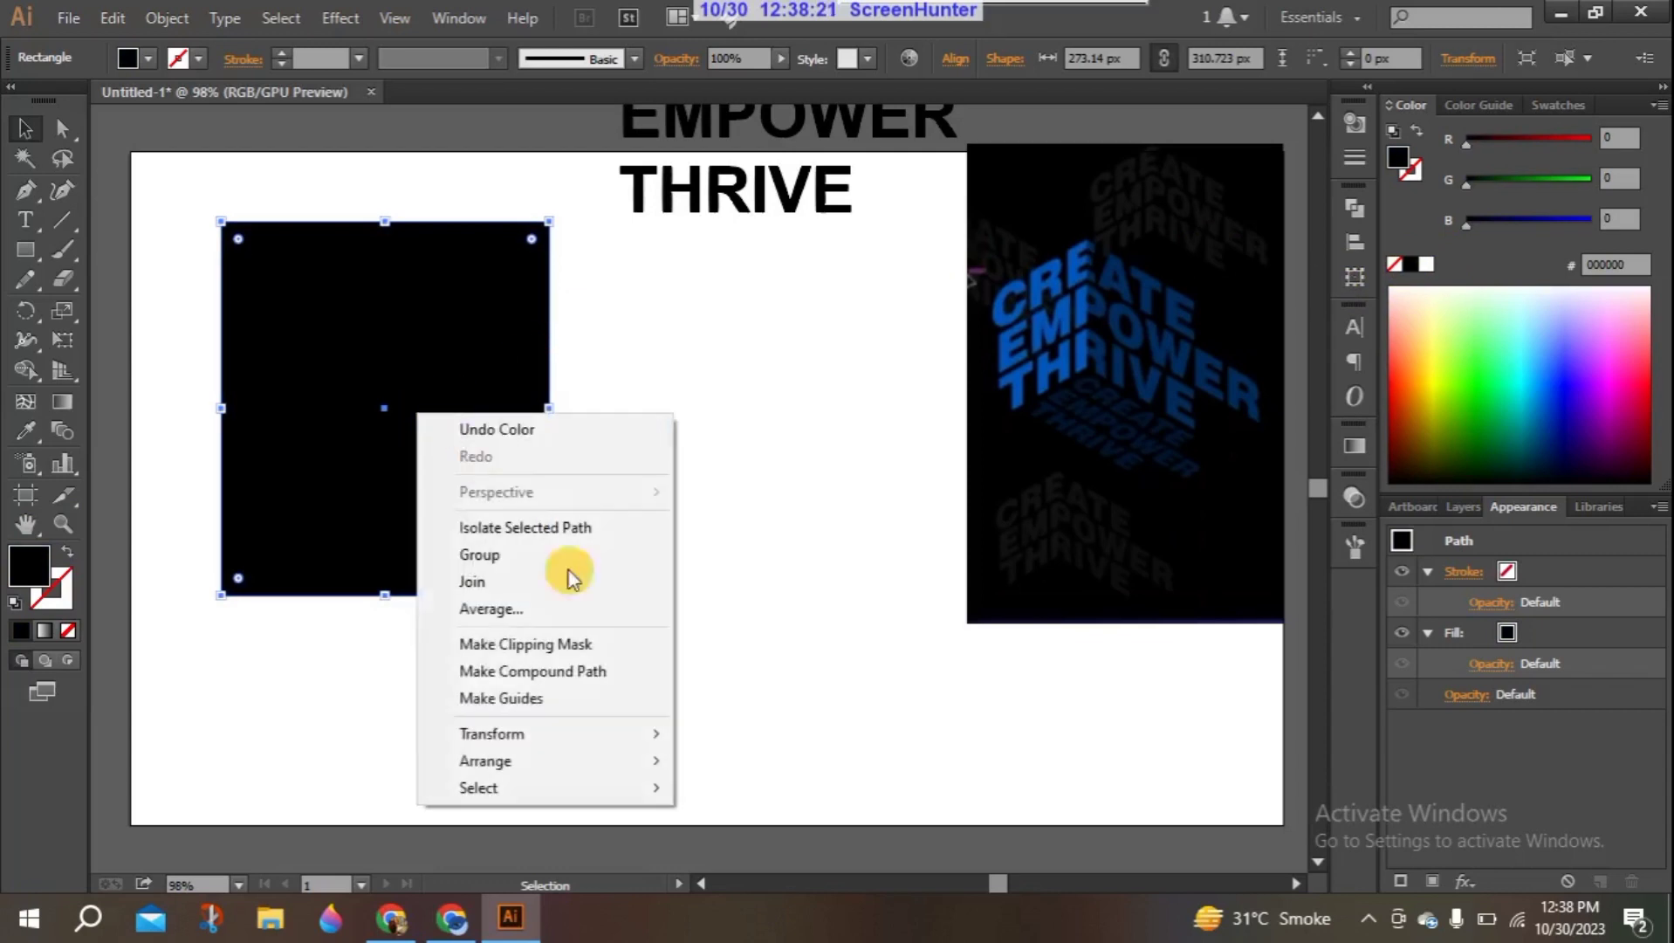
{"action": "mouse_move", "coordinate": [539, 768]}
{"action": "left_click", "coordinate": [753, 834]}
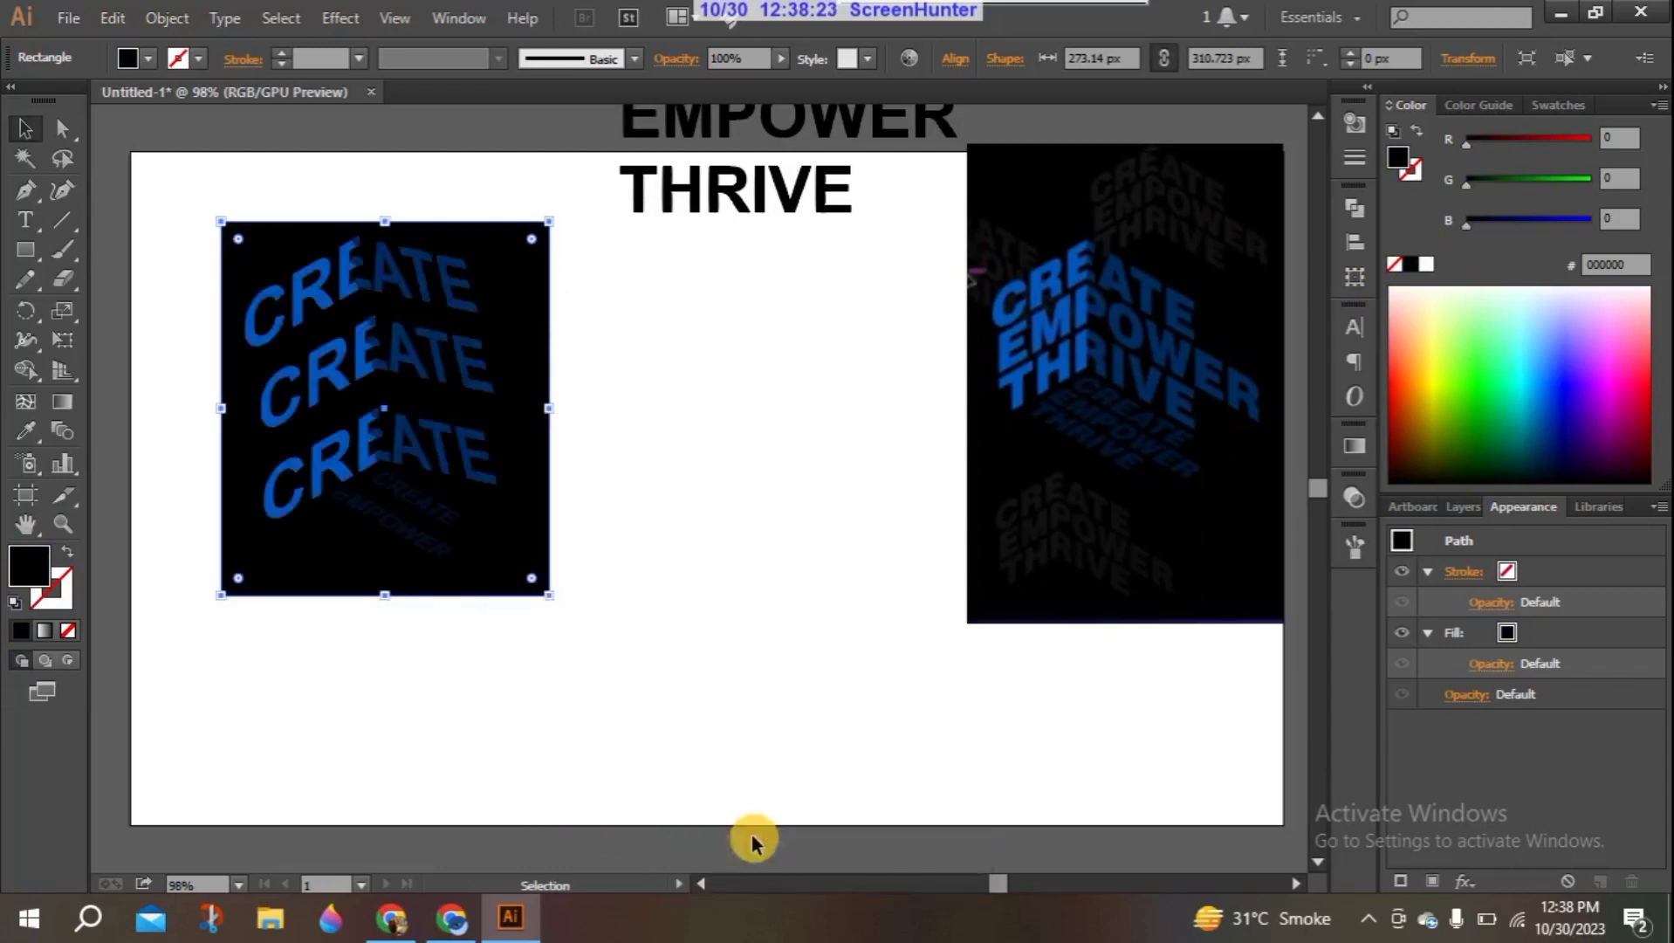
{"action": "left_click", "coordinate": [505, 693]}
- Recolor the small slanted "THRIVE" line with the dark navy #01142A sampled from the reference image
{"action": "left_click_drag", "start_coordinate": [305, 523], "coordinate": [339, 542]}
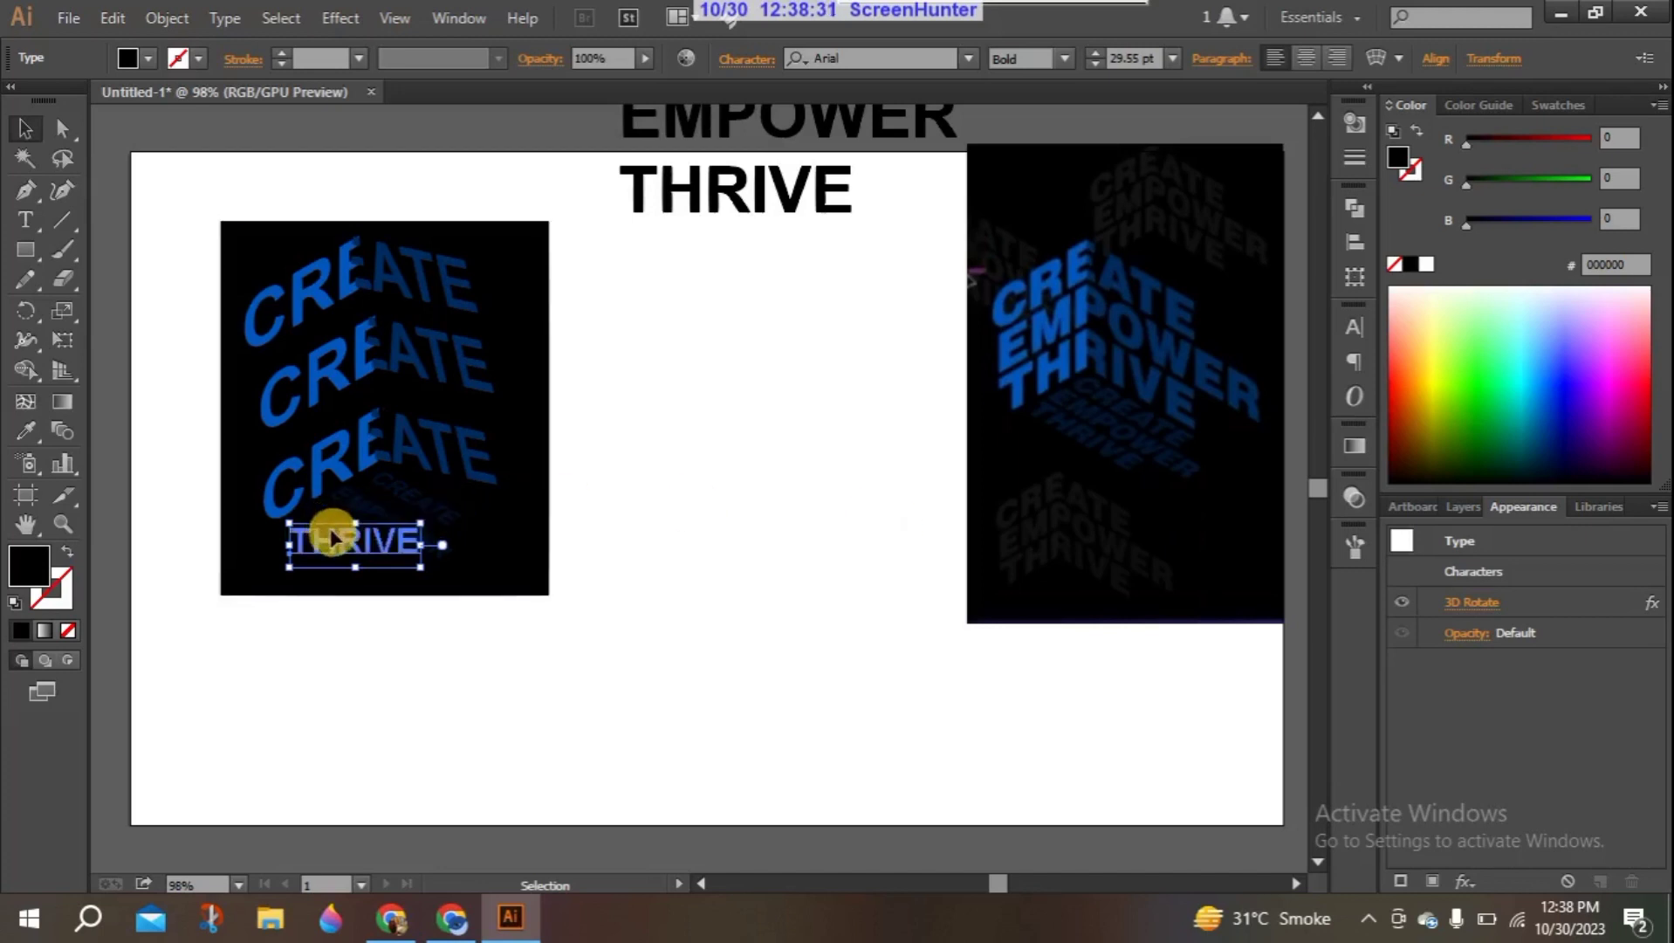
{"action": "left_click", "coordinate": [30, 436]}
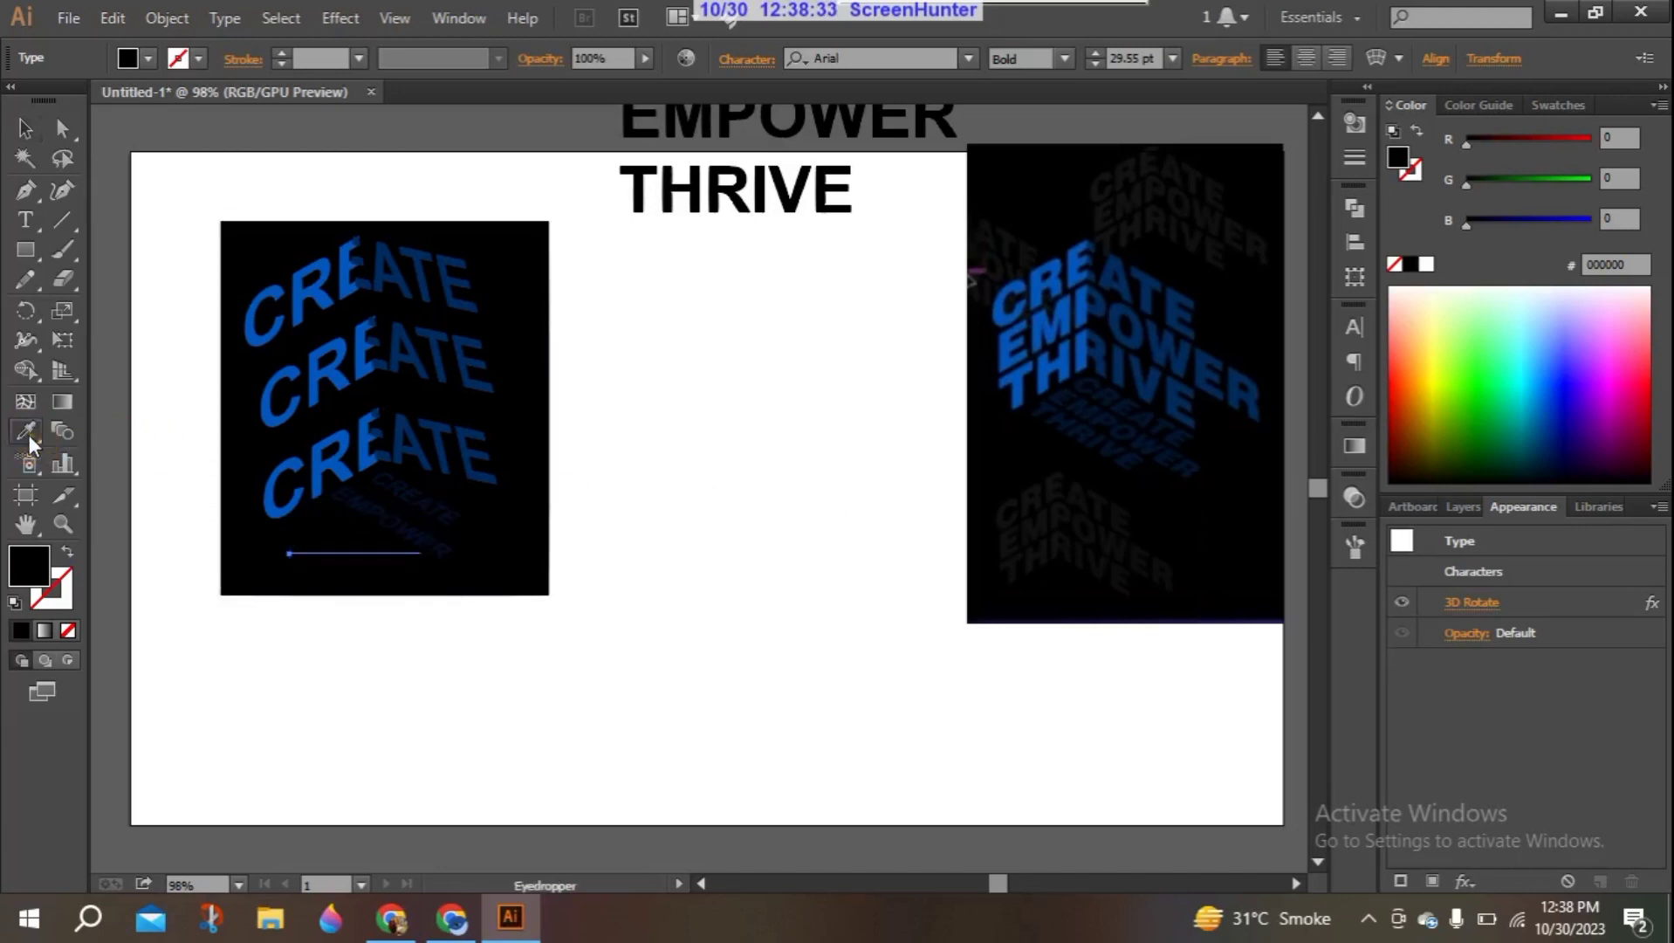
{"action": "left_click", "coordinate": [1082, 434]}
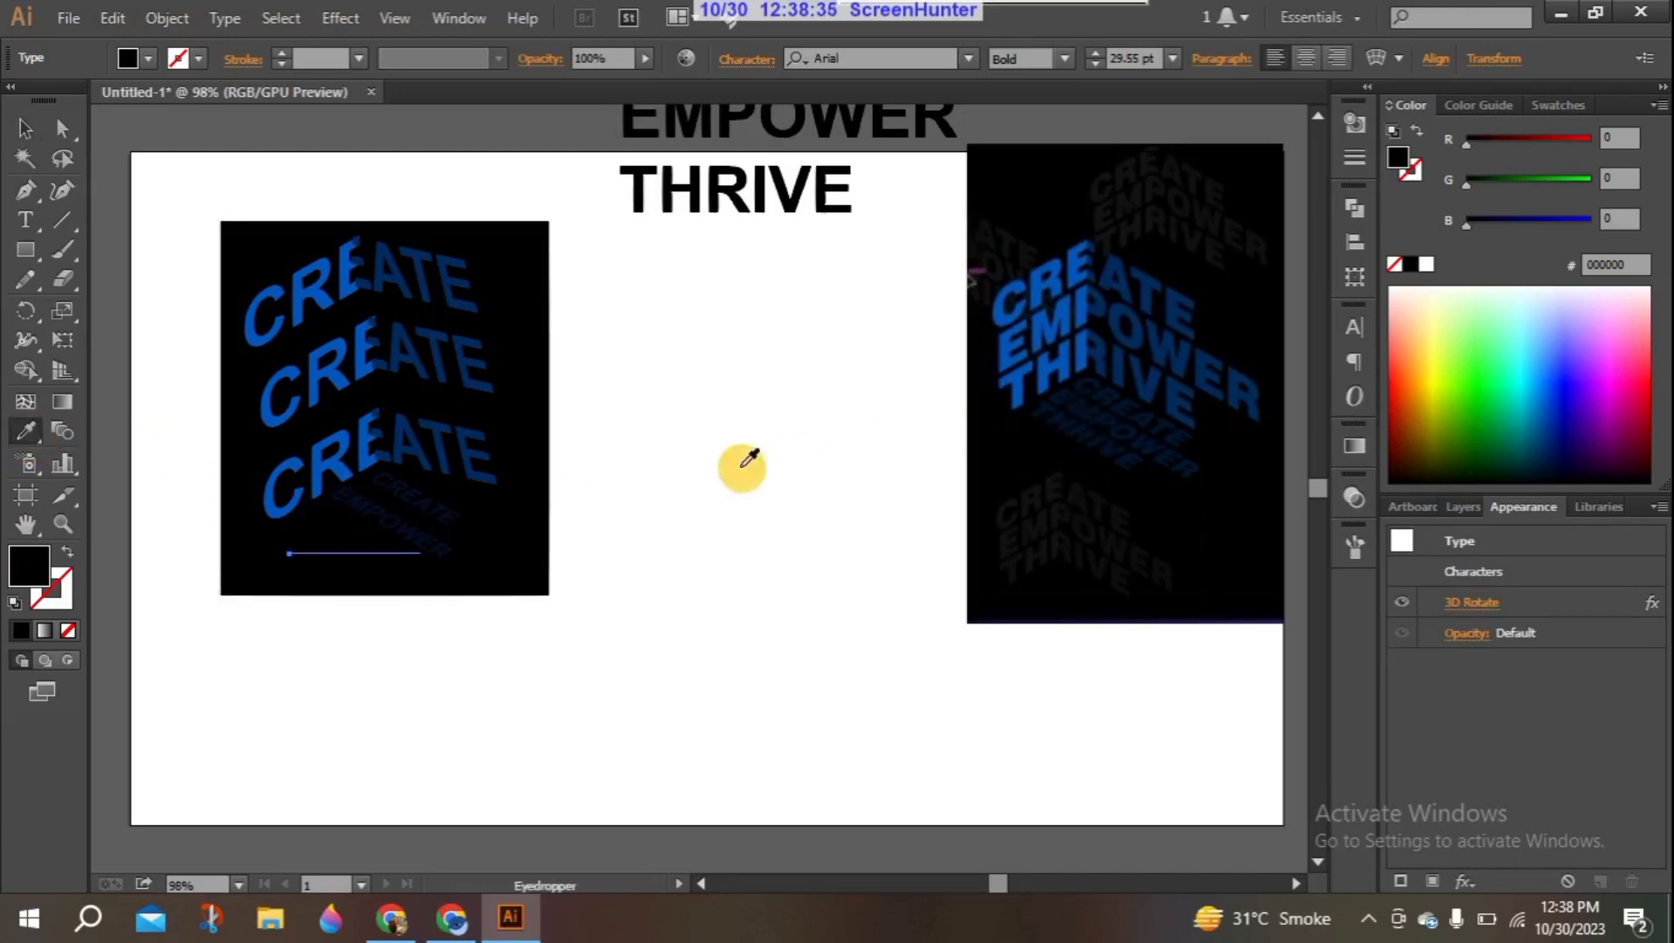
{"action": "left_click", "coordinate": [1054, 399]}
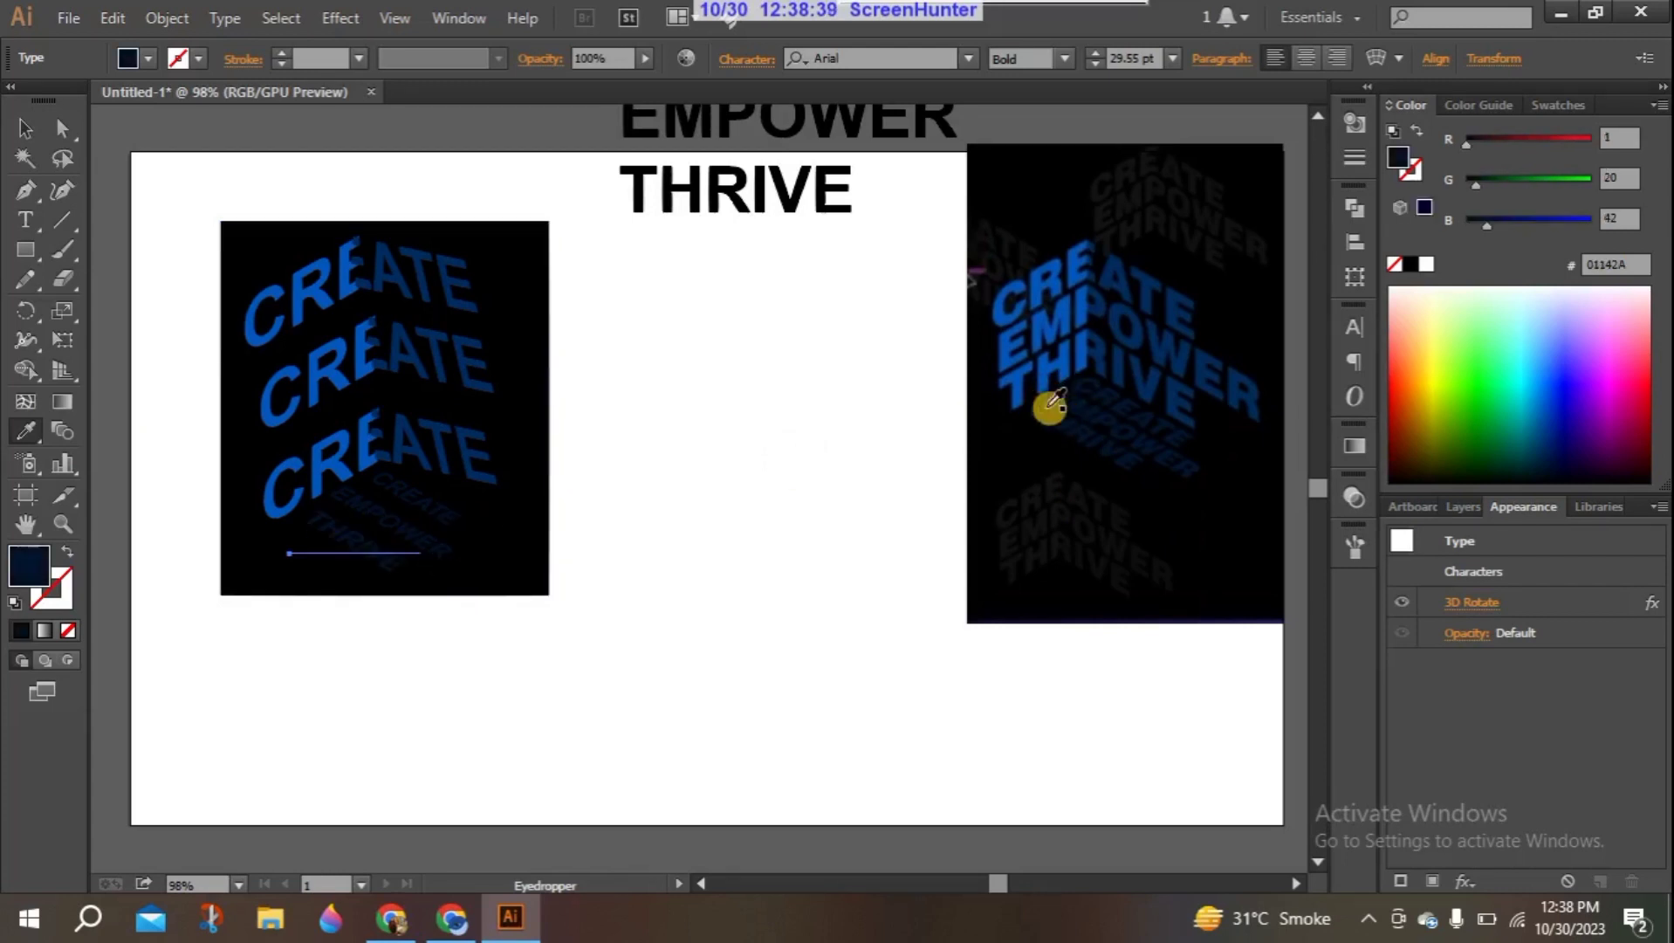
{"action": "left_click", "coordinate": [27, 142]}
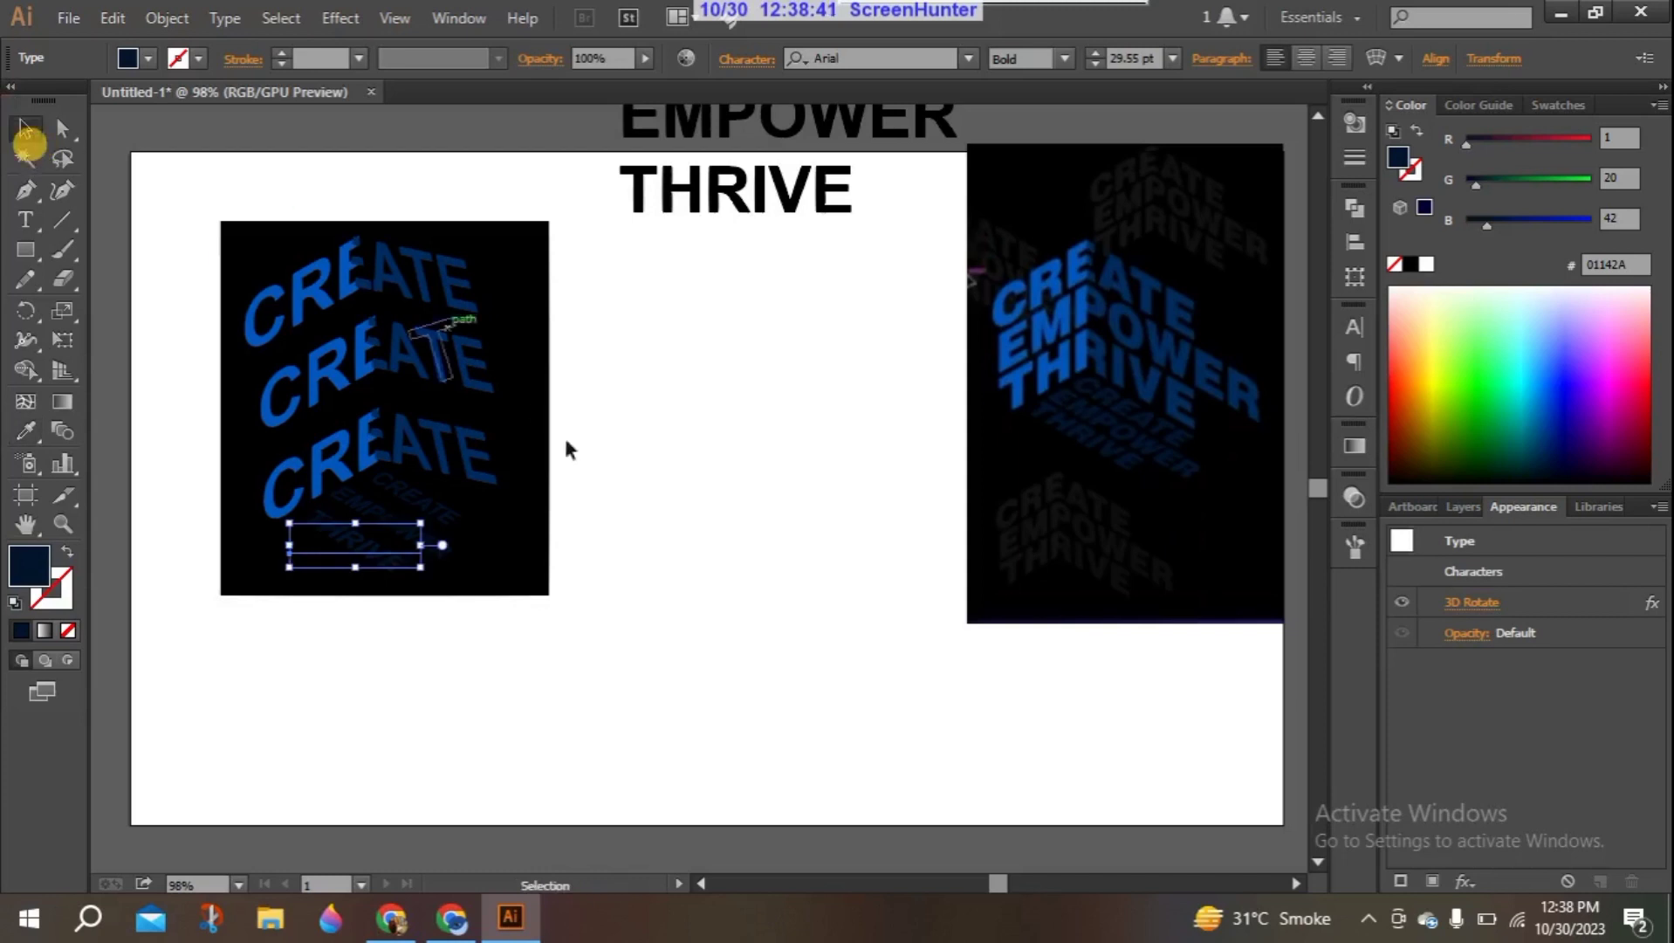
{"action": "left_click", "coordinate": [586, 462]}
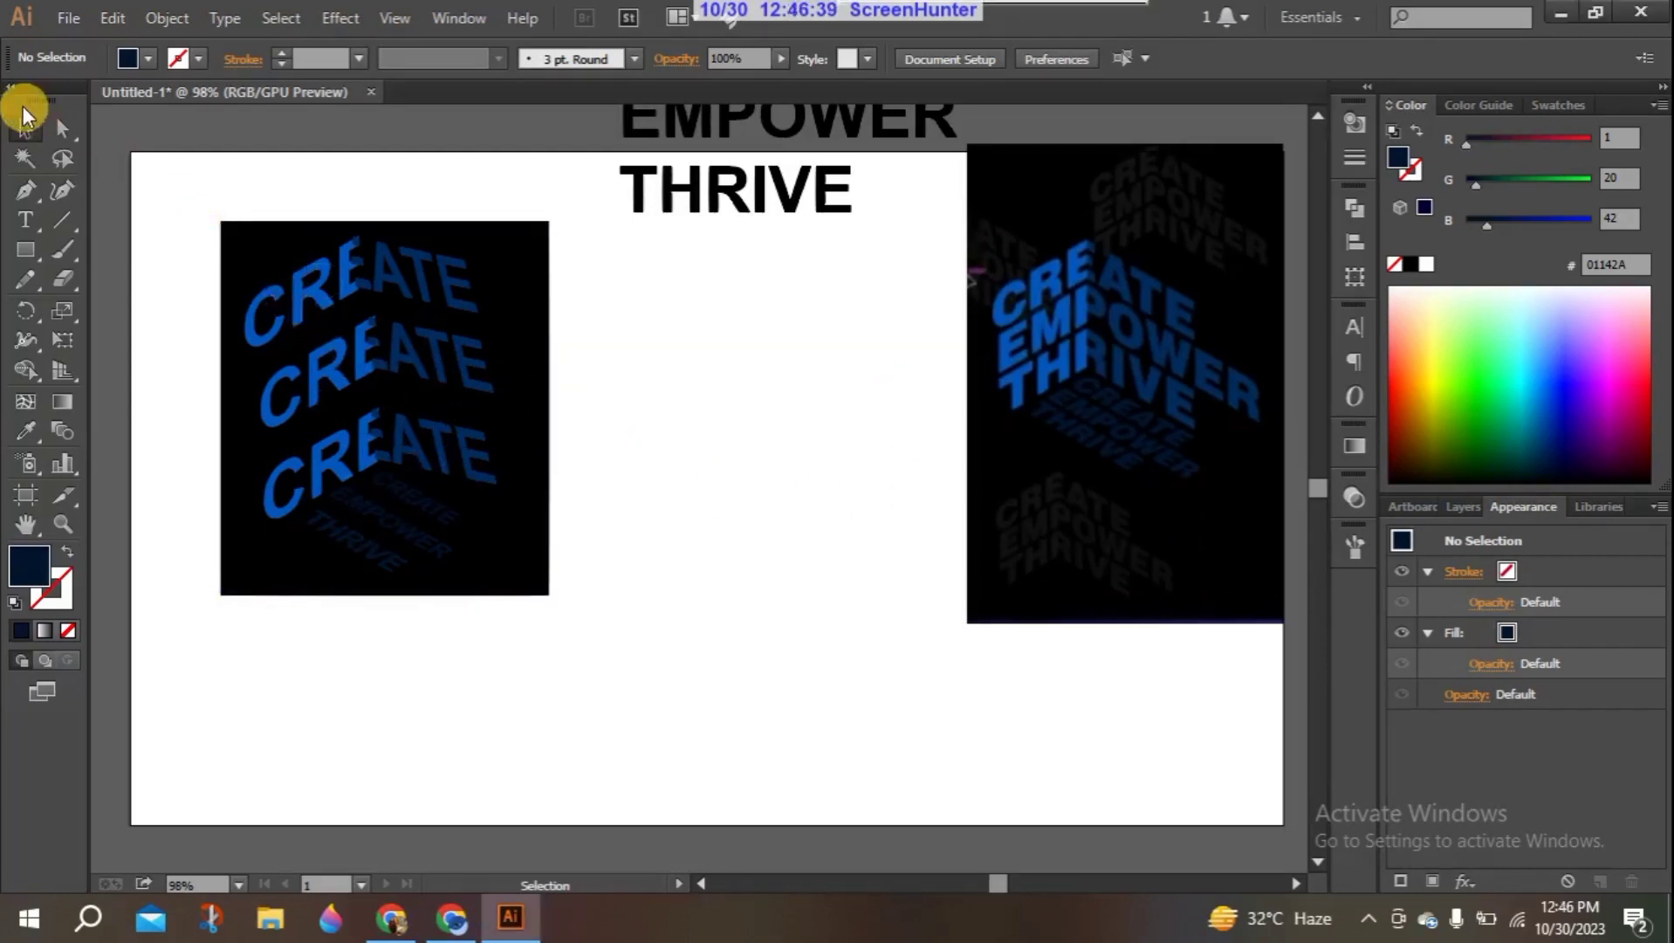
- Delete the 3D text design together with its black background rectangle, and unlock the linked reference image
{"action": "left_click_drag", "start_coordinate": [172, 161], "coordinate": [692, 617]}
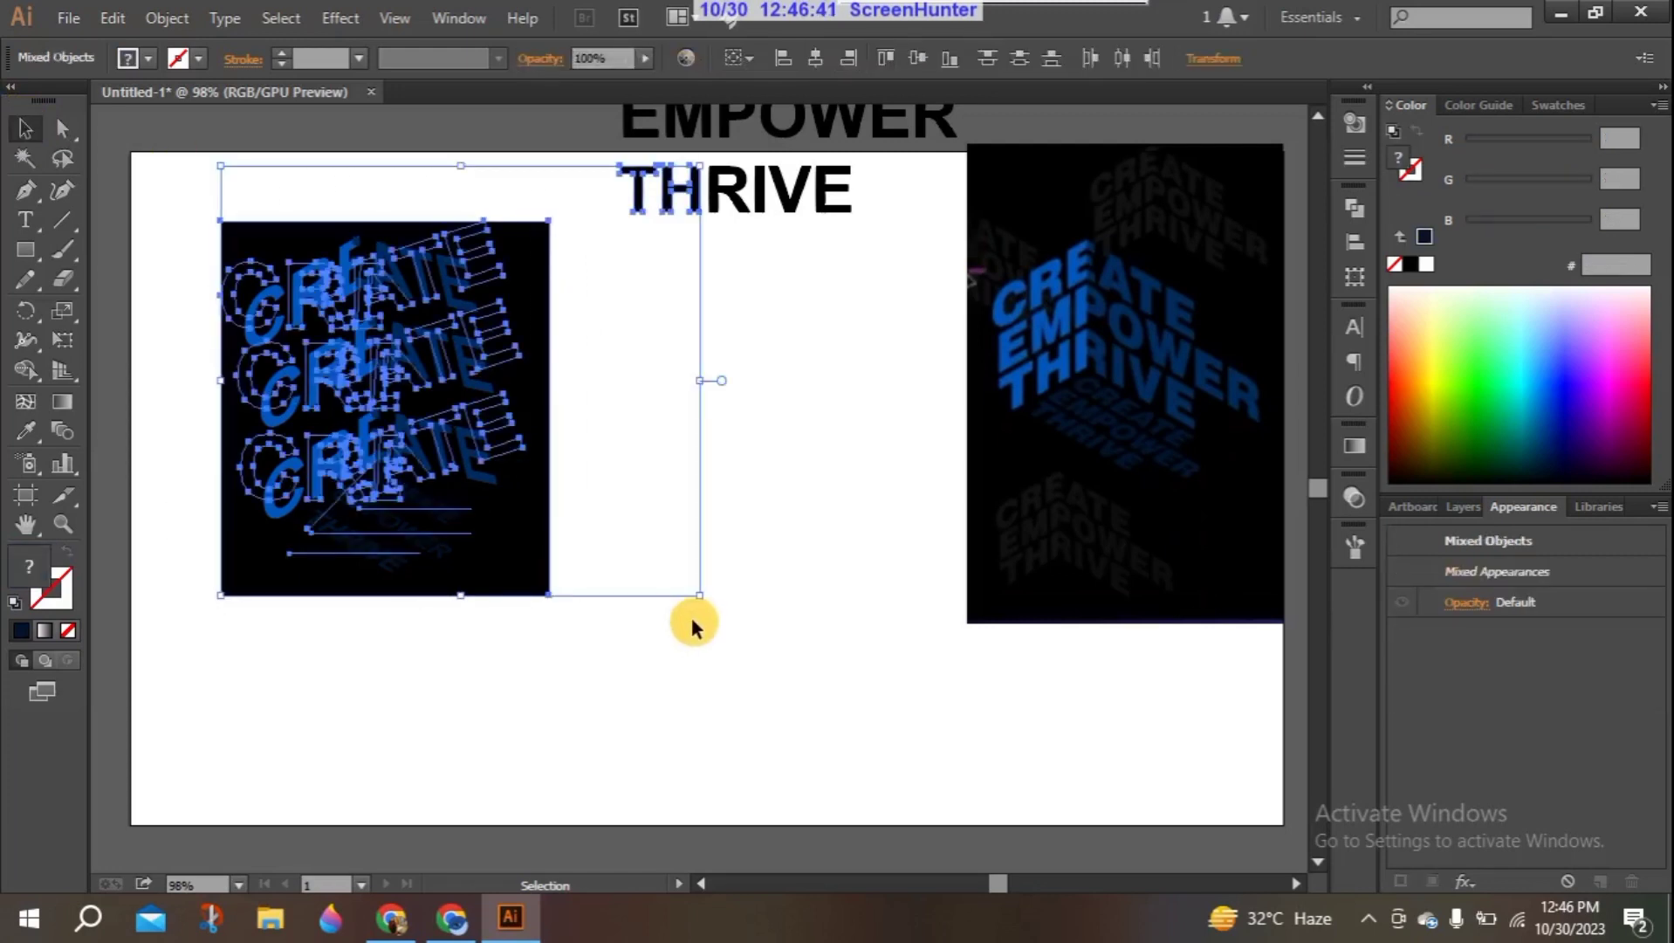
{"action": "key", "text": "Delete"}
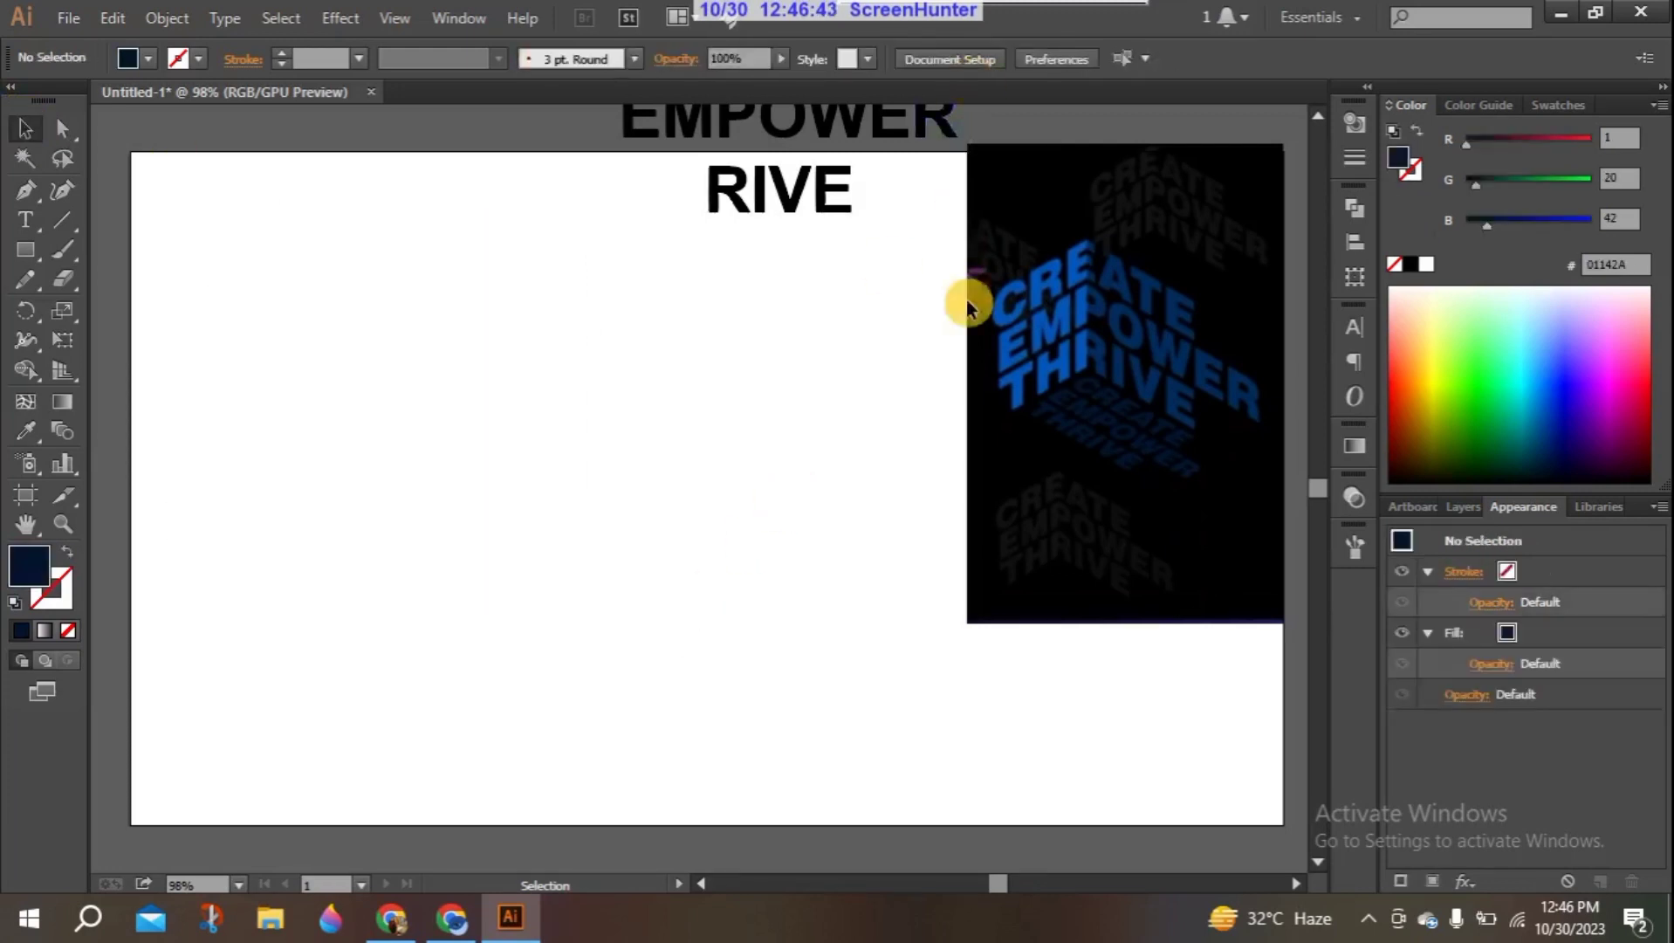
{"action": "left_click", "coordinate": [1472, 504]}
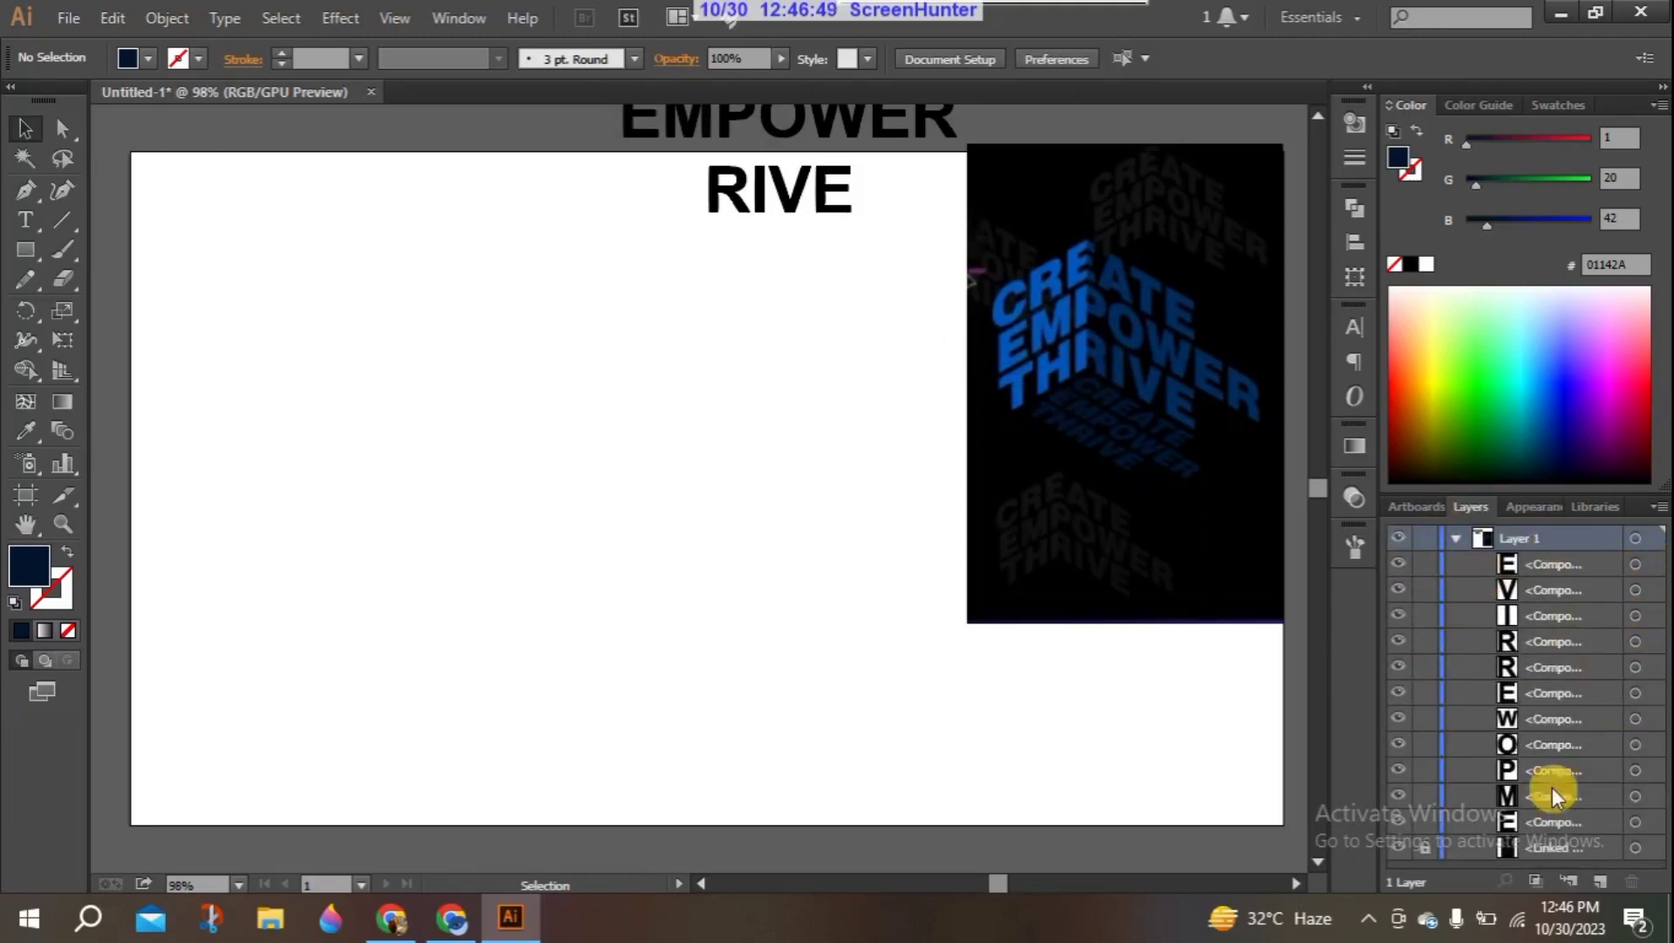
{"action": "left_click", "coordinate": [1424, 845]}
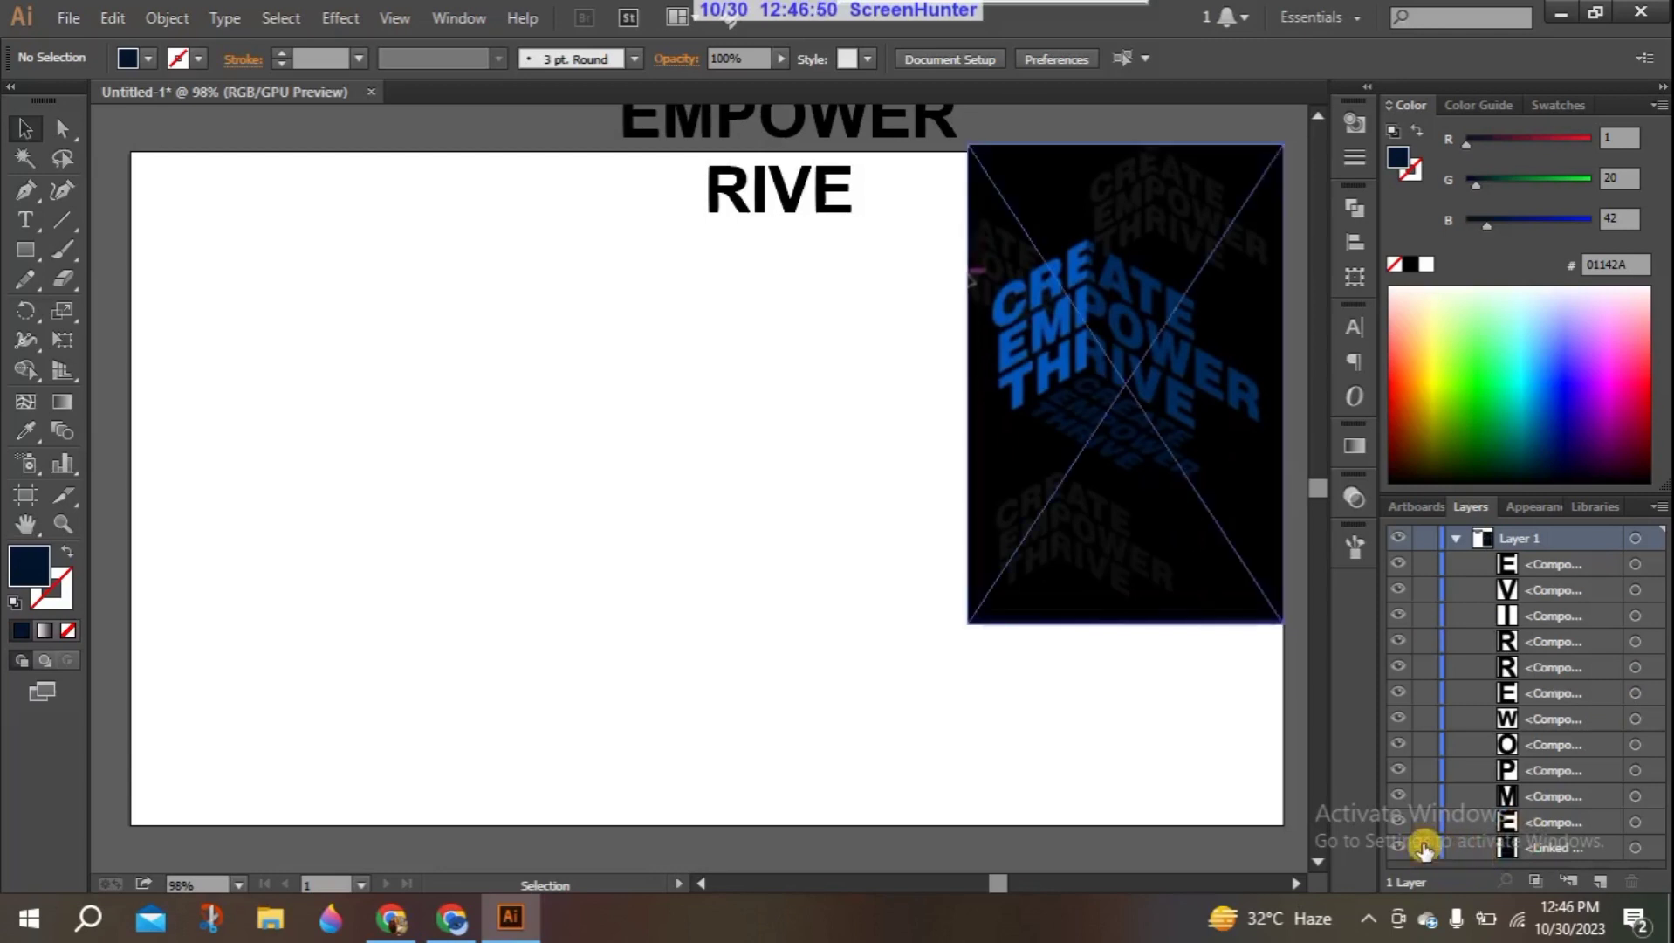
- Delete the 3d.png reference image and the leftover EMPOWER and RIVE lettering, leaving the artboard empty
{"action": "left_click", "coordinate": [1209, 471]}
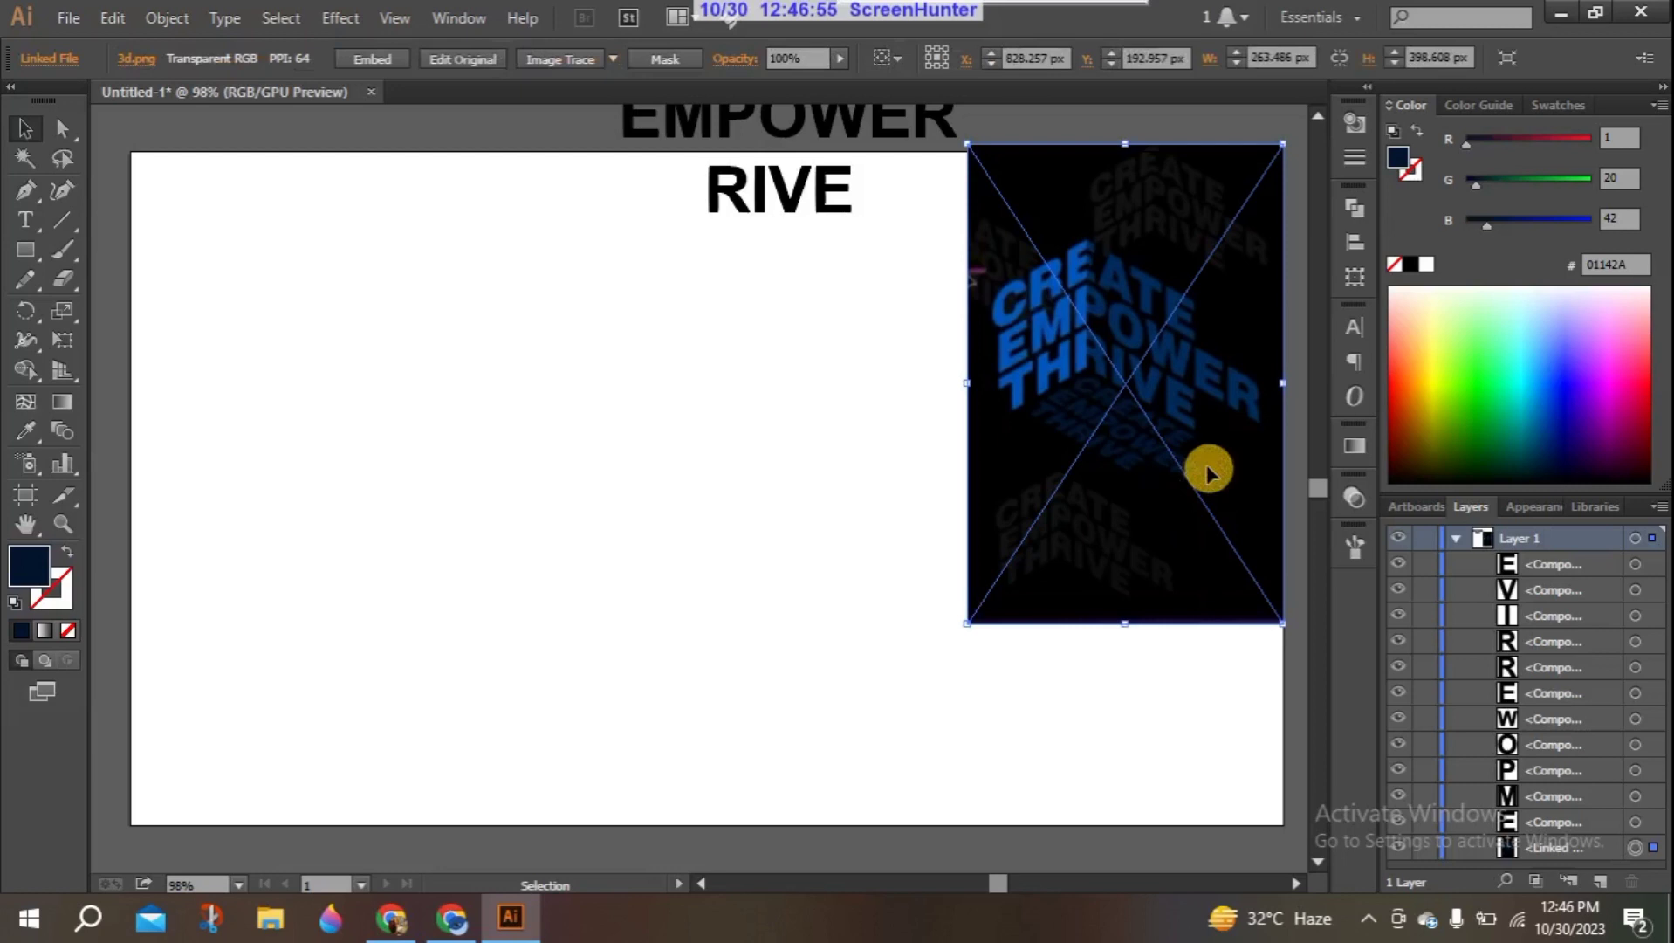
{"action": "key", "text": "Delete"}
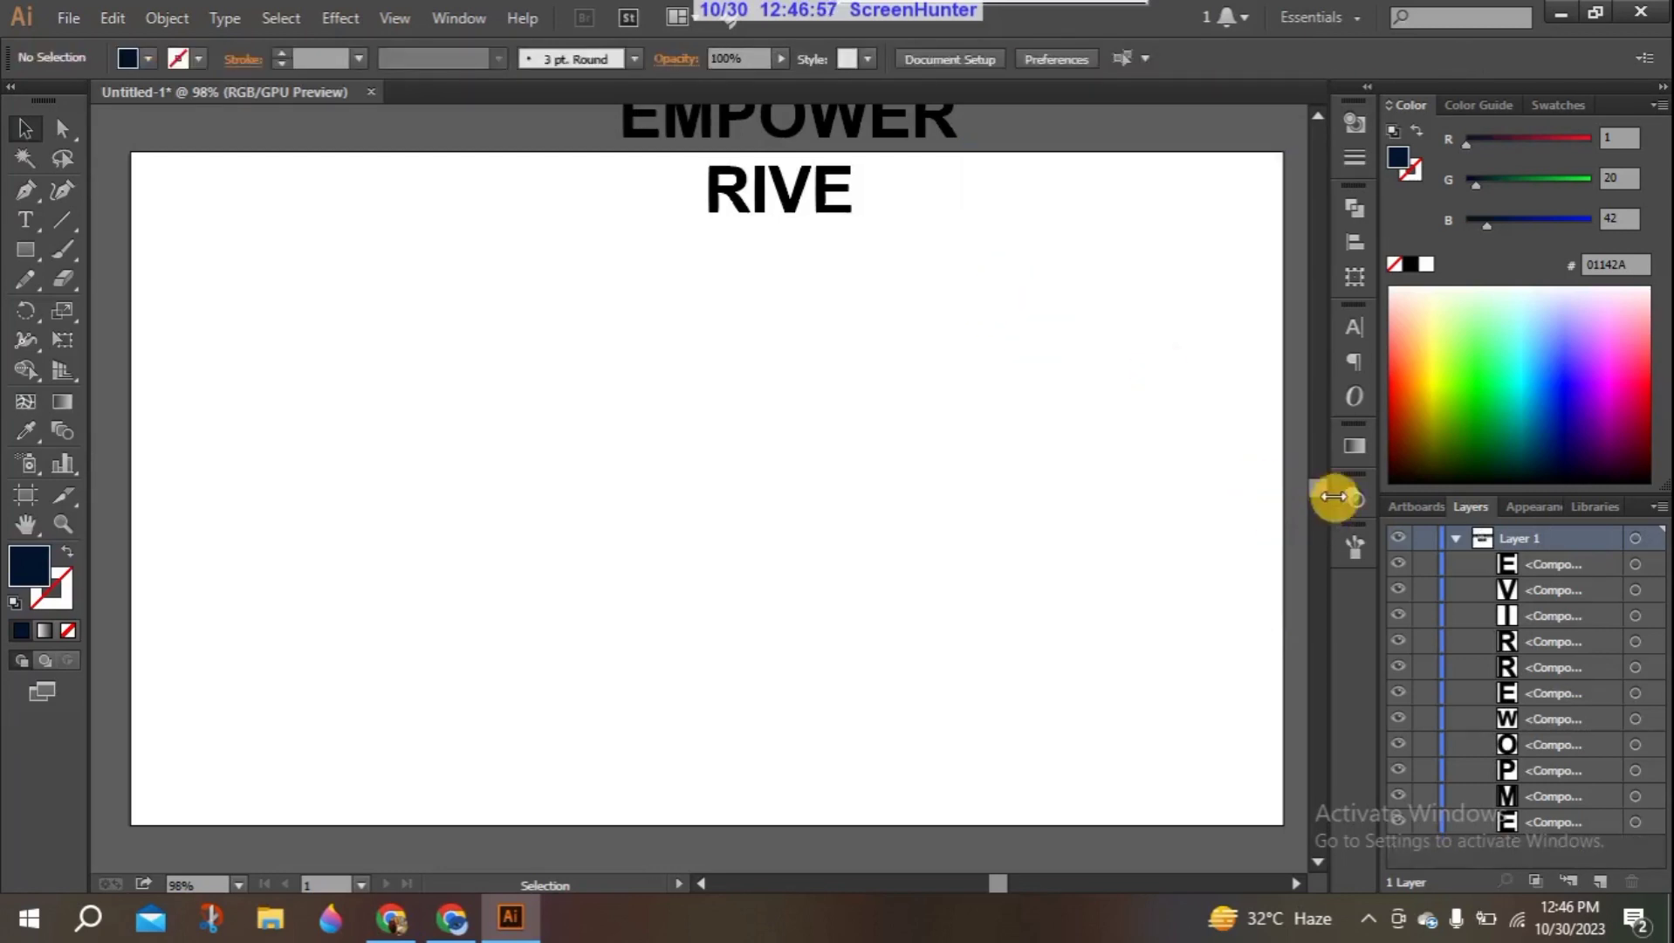
{"action": "scroll", "coordinate": [1321, 493], "scroll_direction": "up", "scroll_amount": 4}
{"action": "left_click_drag", "start_coordinate": [862, 388], "coordinate": [1025, 406]}
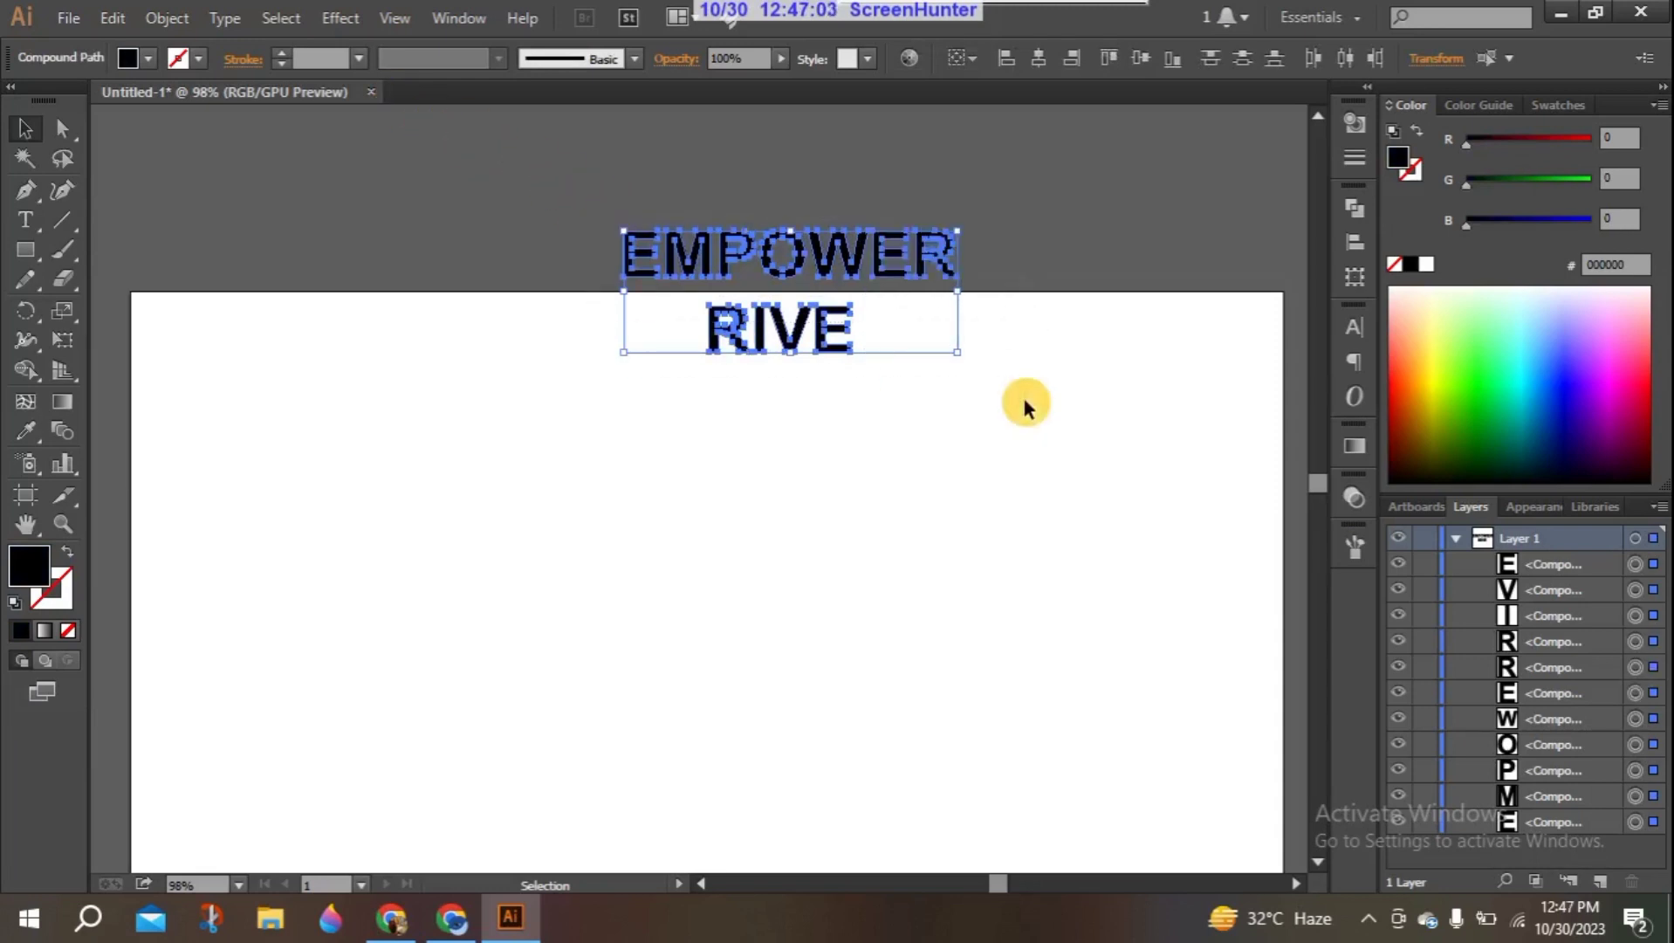
{"action": "key", "text": "Delete"}
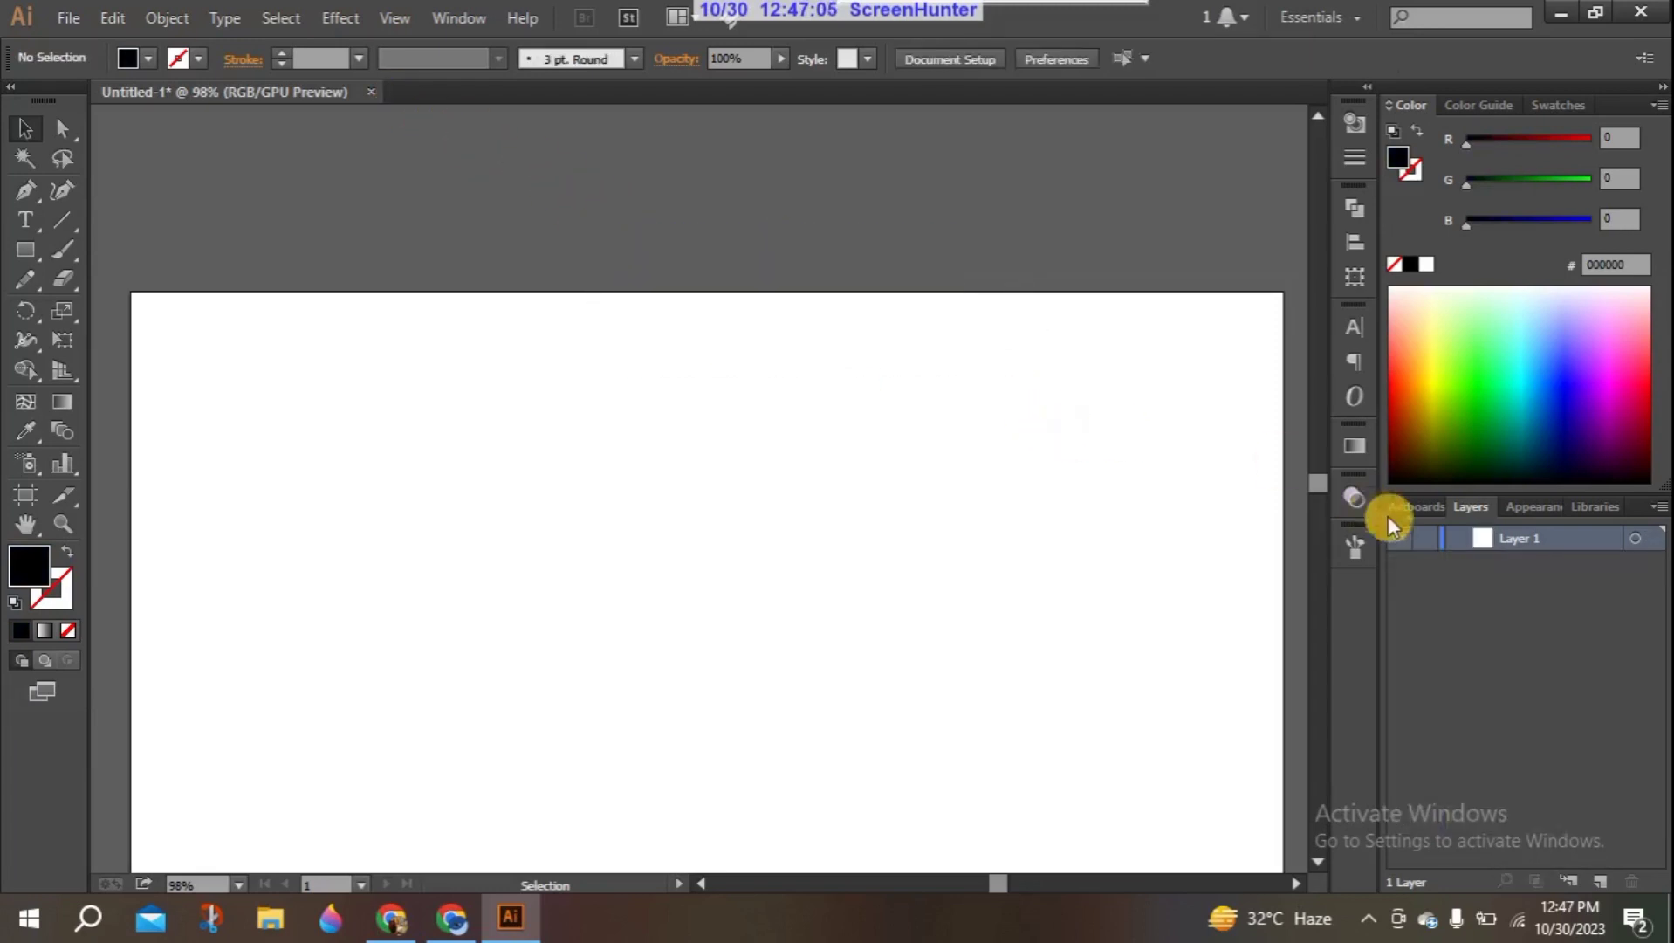
{"action": "scroll", "coordinate": [1320, 486], "scroll_direction": "down", "scroll_amount": 3}
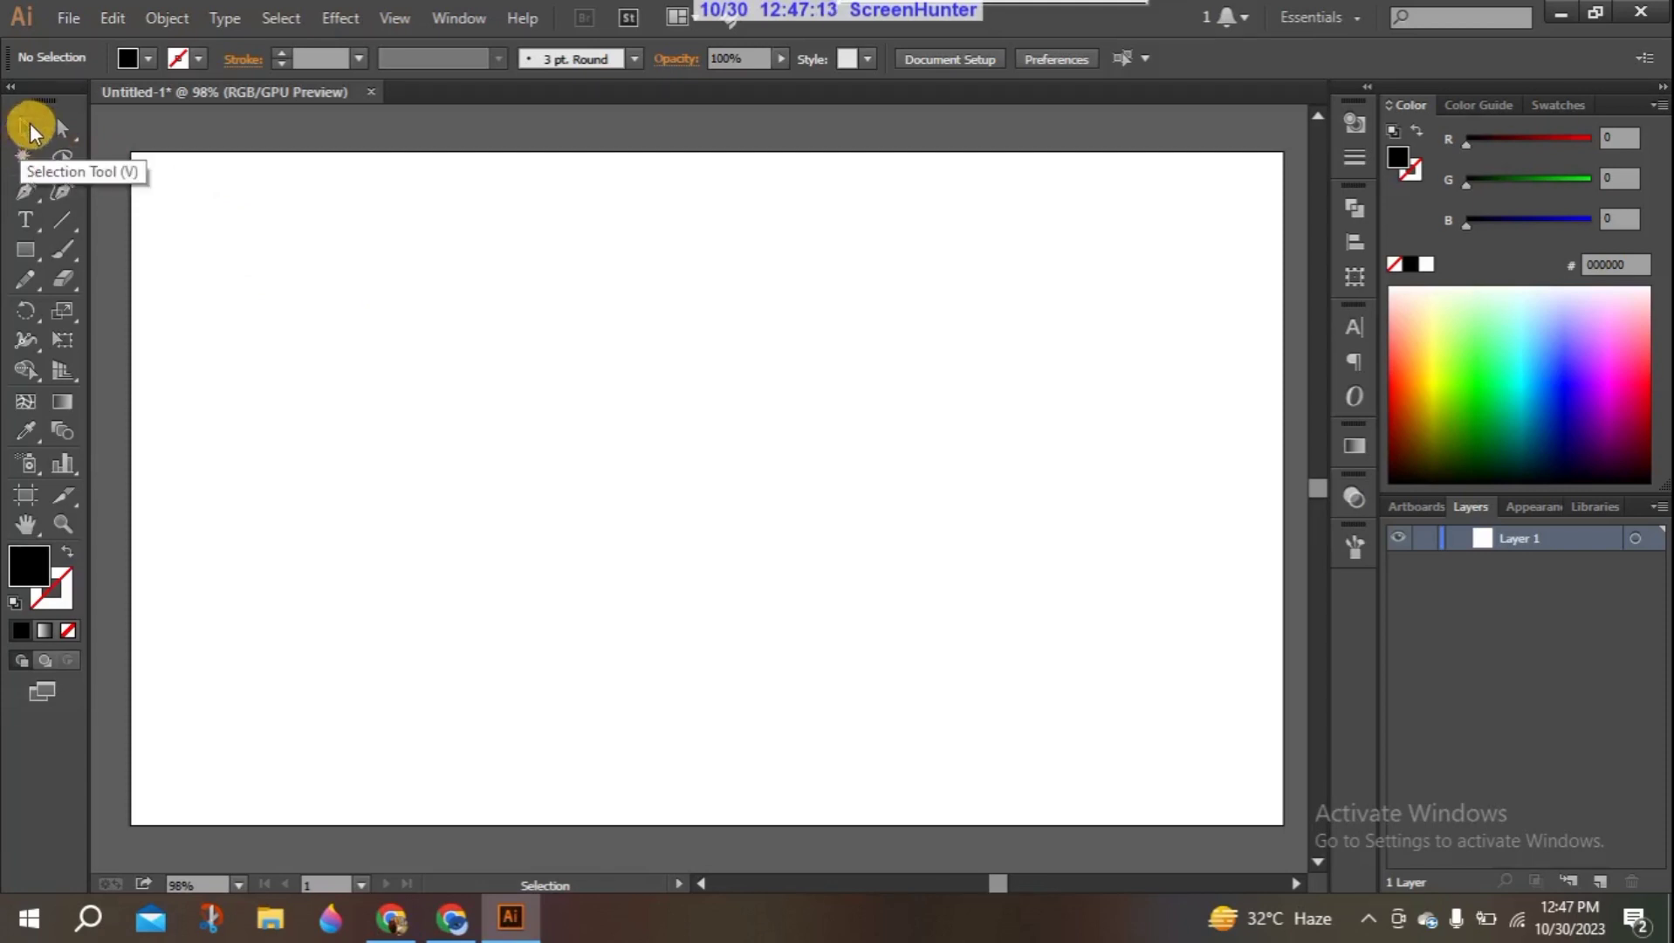
- Place dream.png from the desktop onto the artboard and enlarge it to about 305 × 394 px
{"action": "left_click", "coordinate": [1575, 15]}
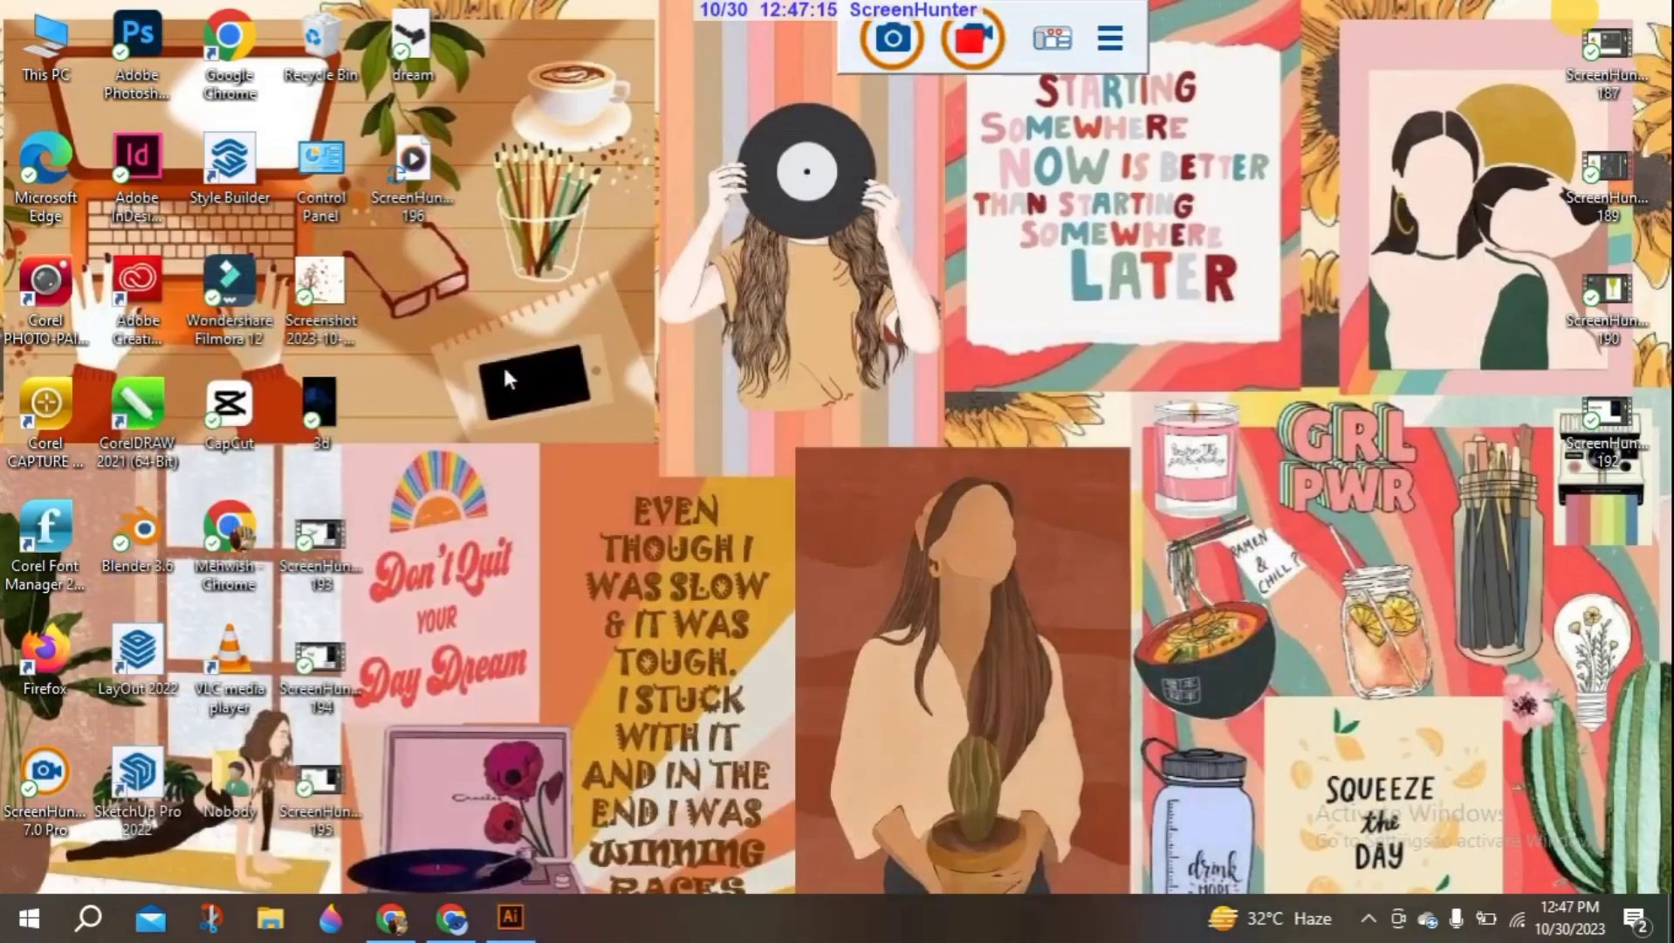
{"action": "left_click_drag", "start_coordinate": [354, 408], "coordinate": [756, 400]}
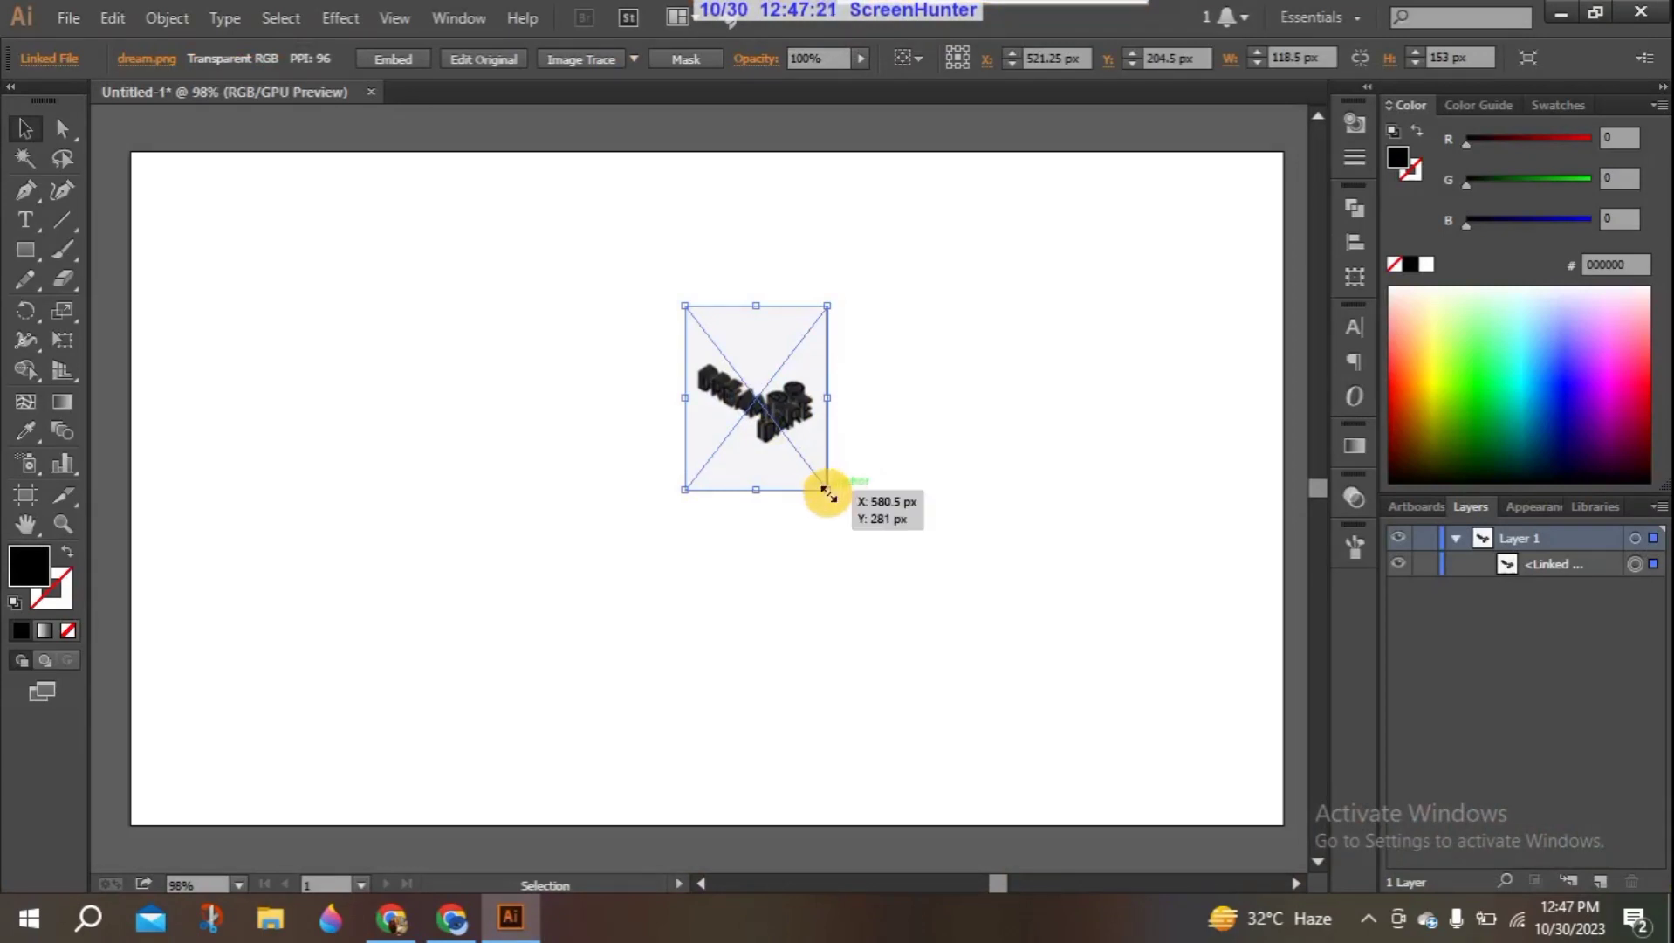
{"action": "left_click_drag", "start_coordinate": [827, 493], "coordinate": [1200, 776]}
- Move the dream.png reference image to the artboard's right edge and lock it
{"action": "left_click", "coordinate": [537, 528]}
{"action": "left_click_drag", "start_coordinate": [820, 499], "coordinate": [1049, 369]}
{"action": "left_click", "coordinate": [858, 385]}
{"action": "left_click", "coordinate": [1092, 414]}
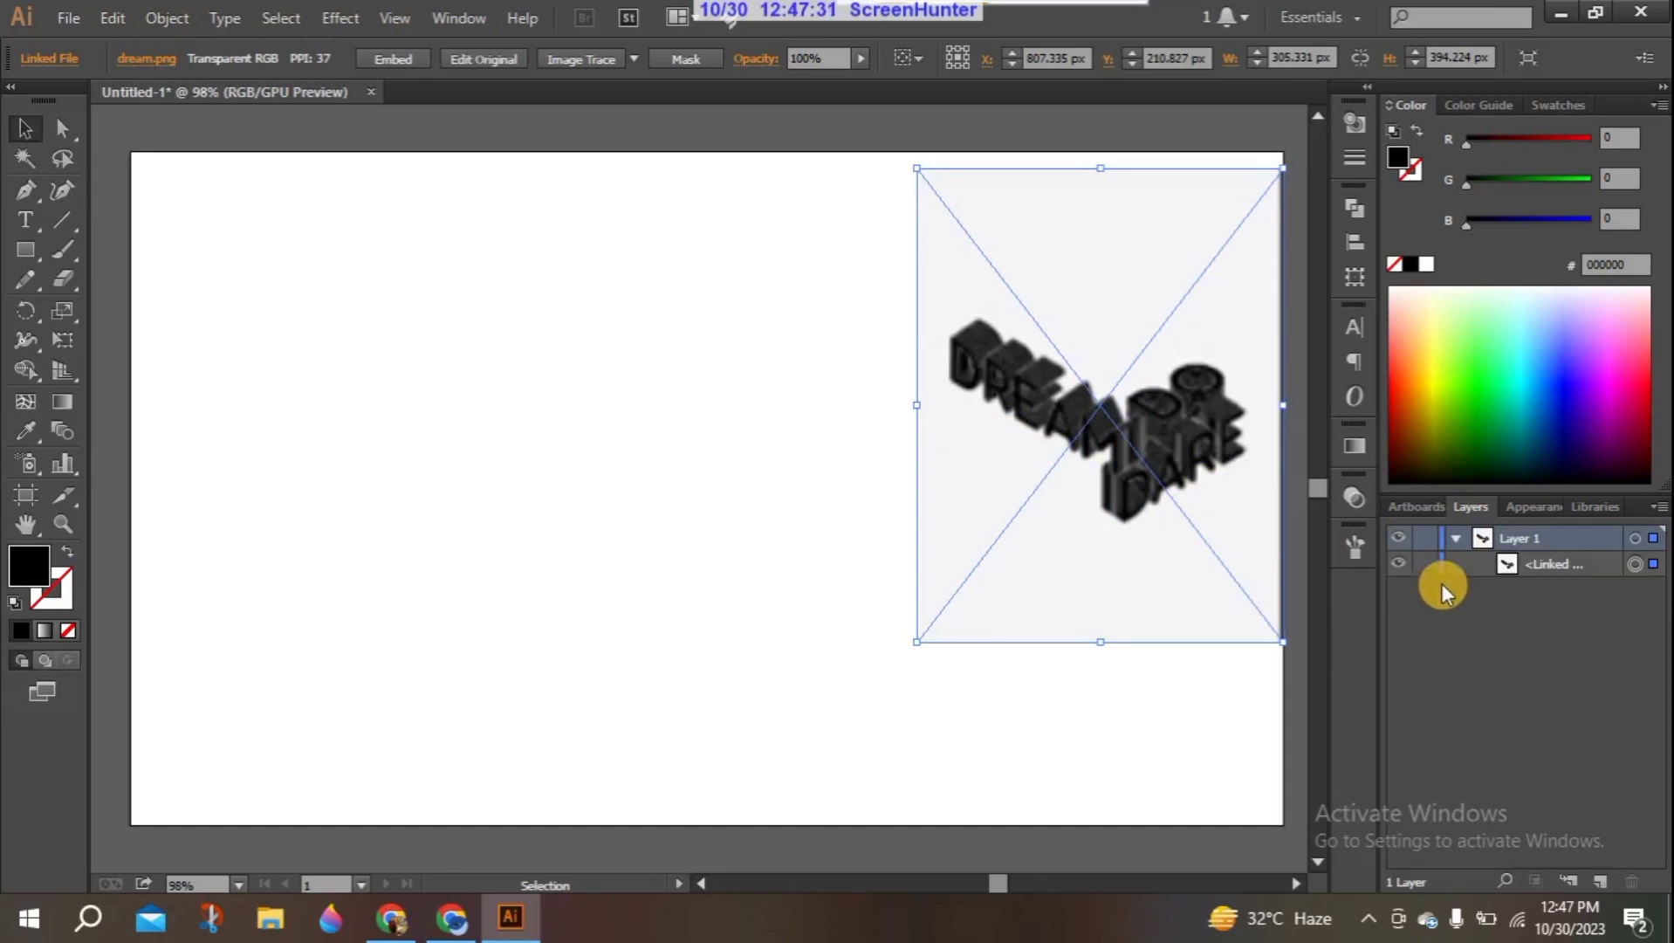
{"action": "left_click", "coordinate": [1423, 567]}
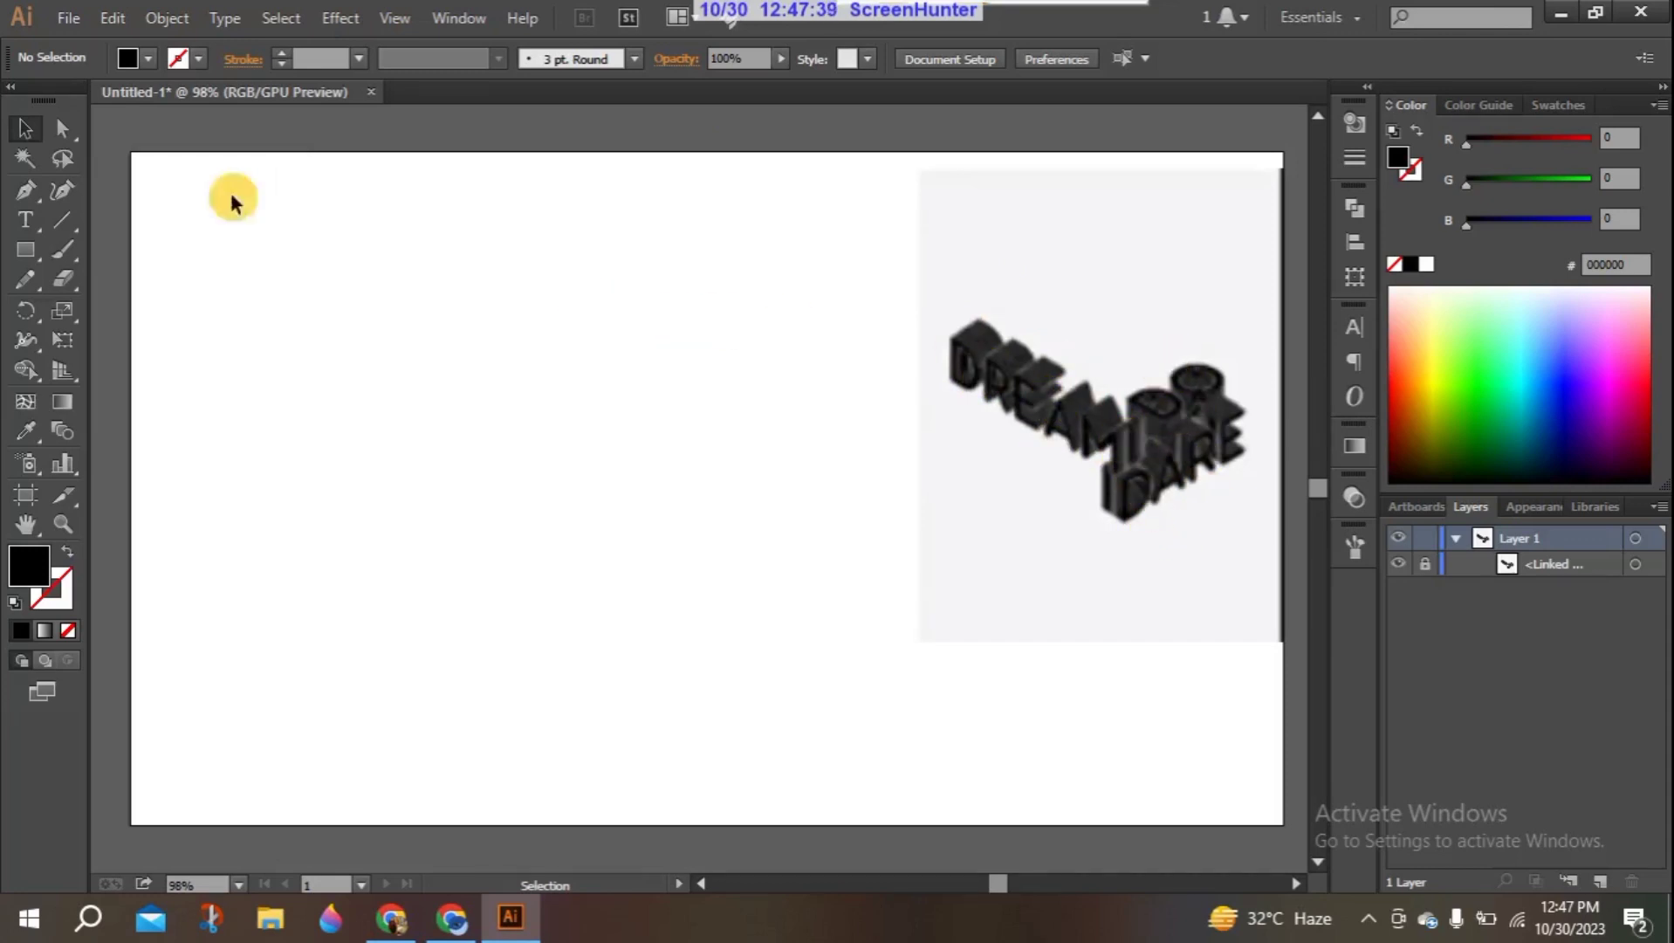
- Add the text "DREAM" on the empty part of the artboard and enlarge it to about 68.66 pt
{"action": "left_click", "coordinate": [25, 220]}
{"action": "left_click", "coordinate": [349, 333]}
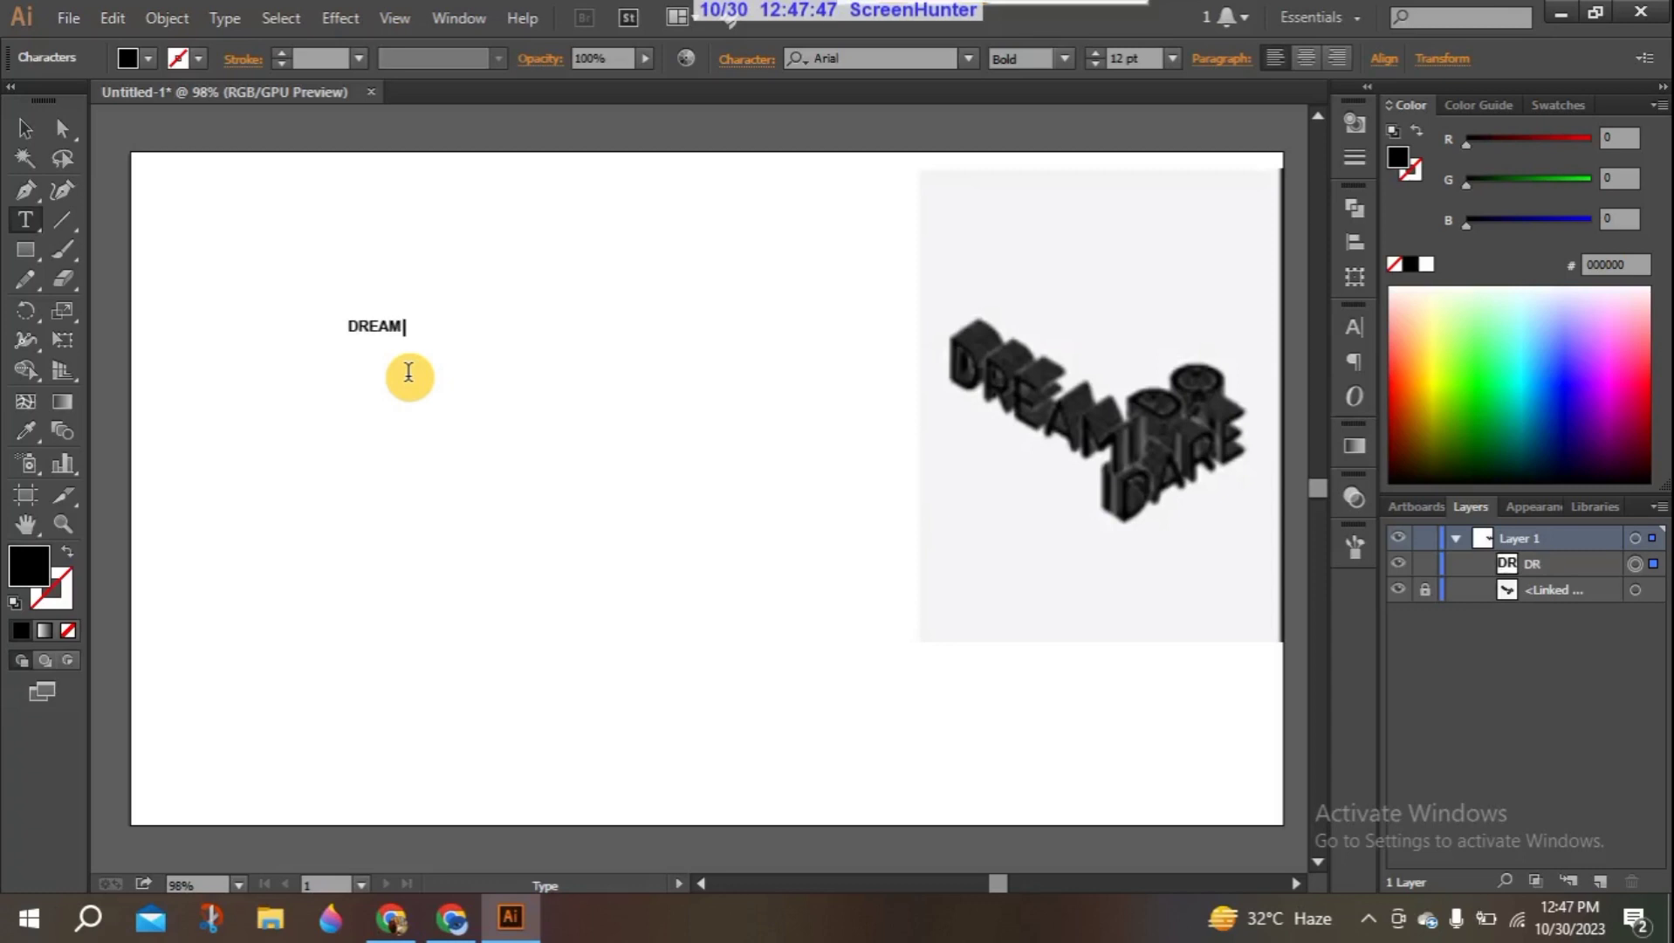
{"action": "type", "text": "DREAM"}
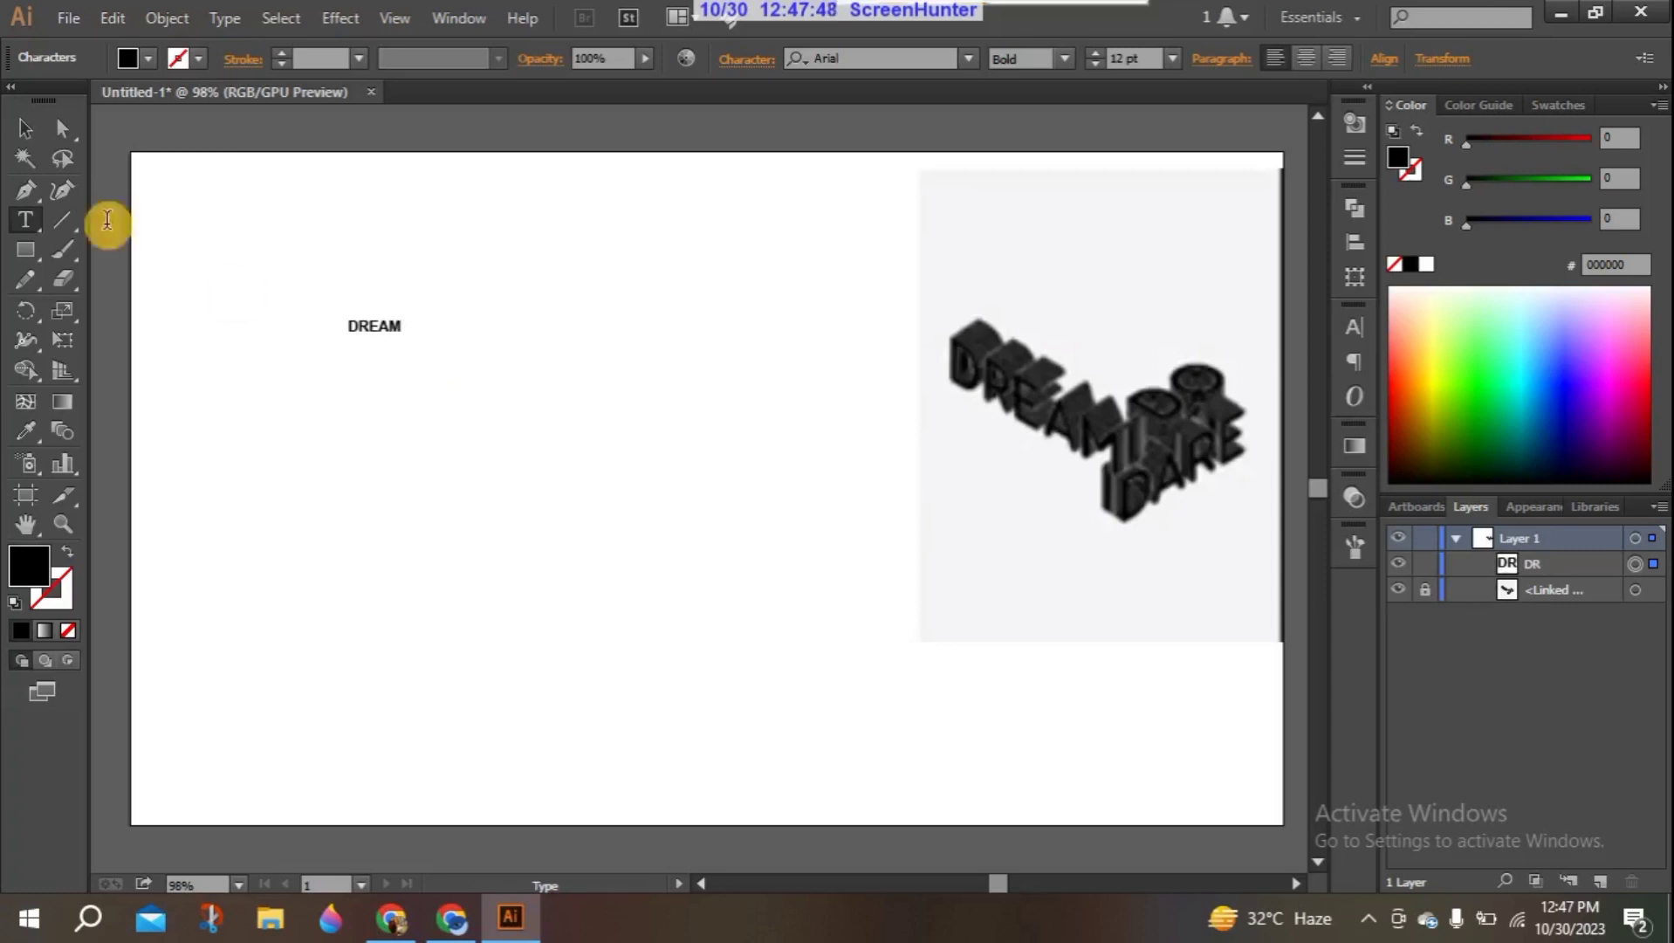
{"action": "left_click", "coordinate": [25, 129]}
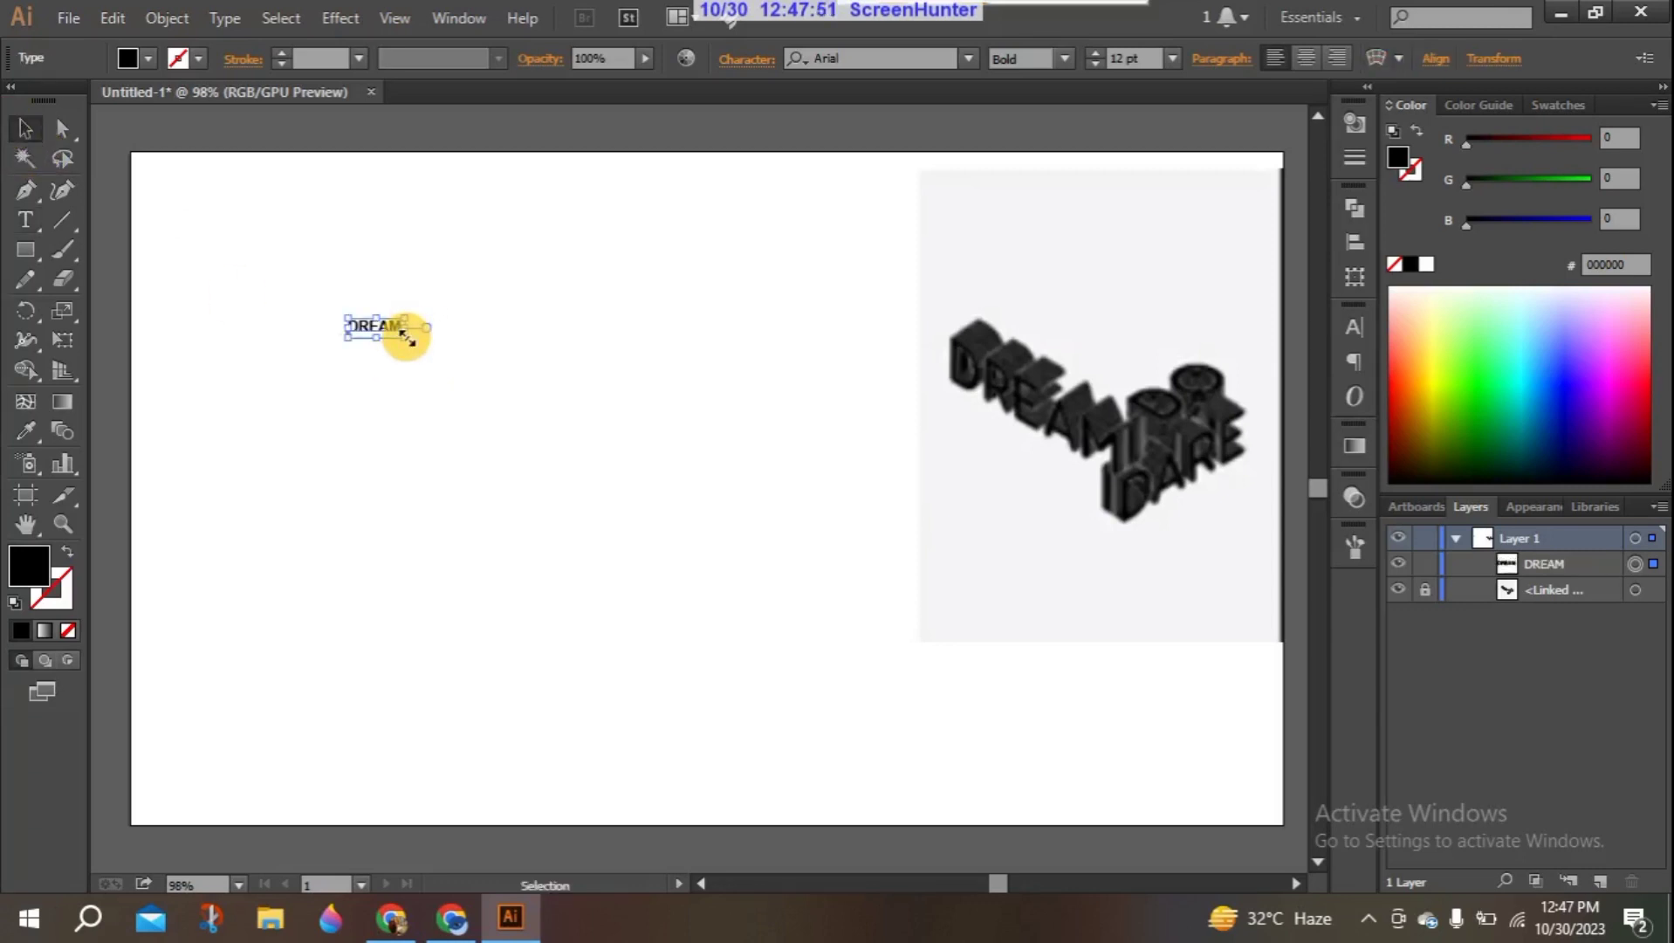
{"action": "left_click_drag", "start_coordinate": [407, 337], "coordinate": [672, 425]}
- Duplicate the DREAM text twice, stacked evenly below, and change the copies to "DARE" and "Do"
{"action": "left_click_drag", "start_coordinate": [486, 367], "coordinate": [479, 468]}
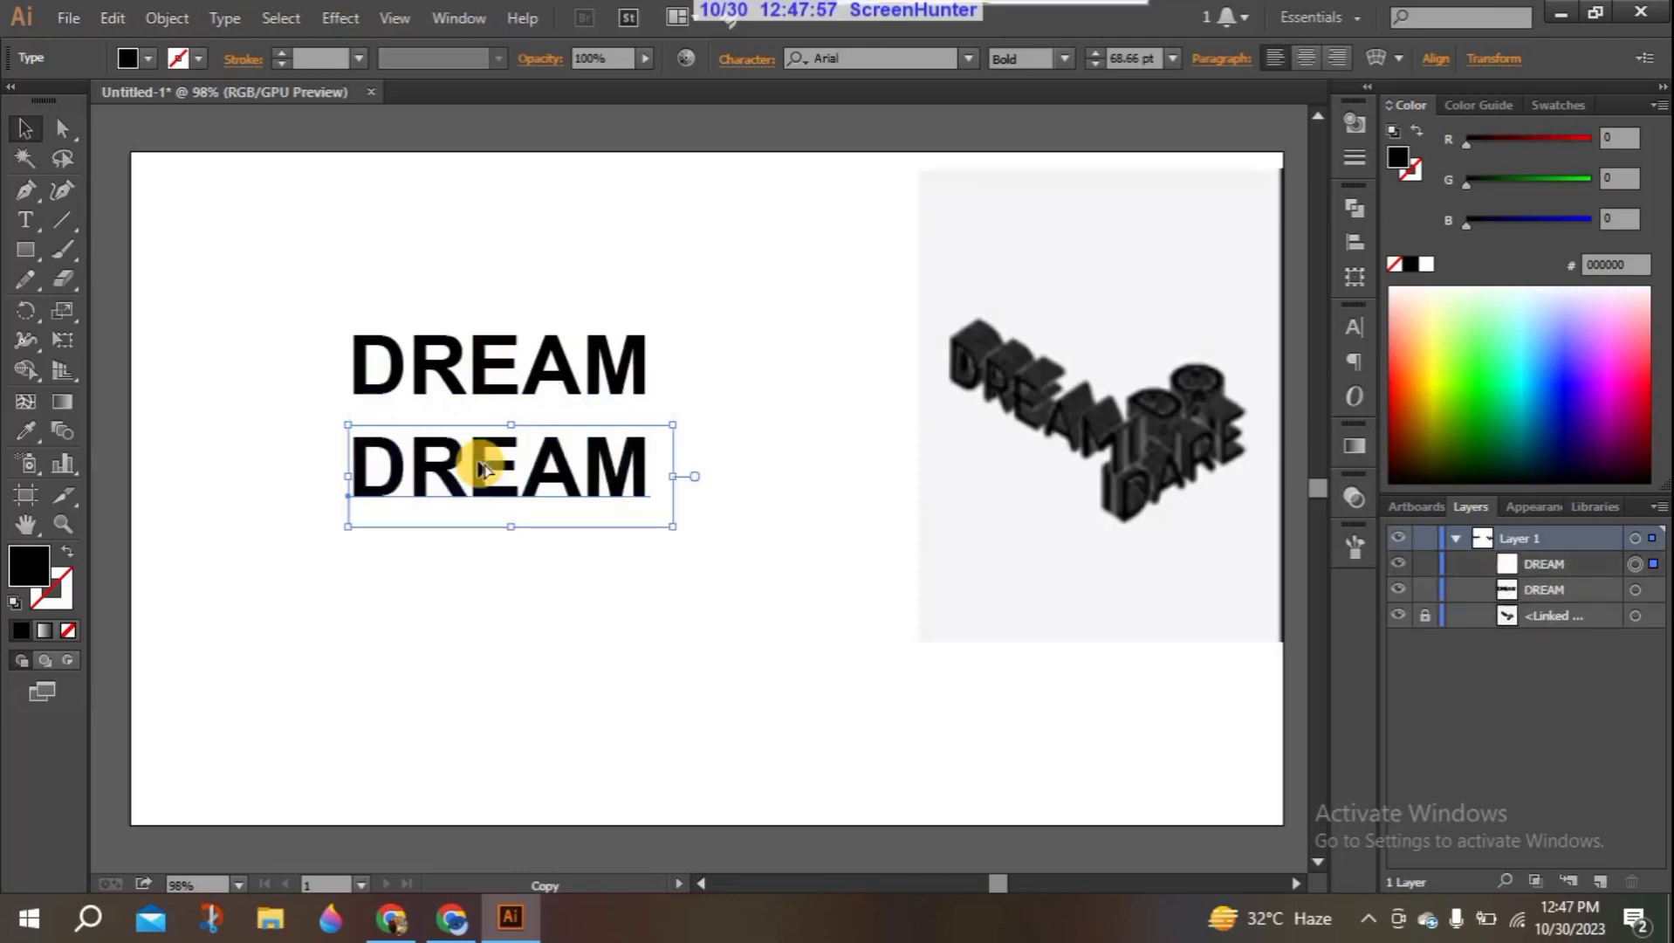
{"action": "key", "text": "ctrl+d"}
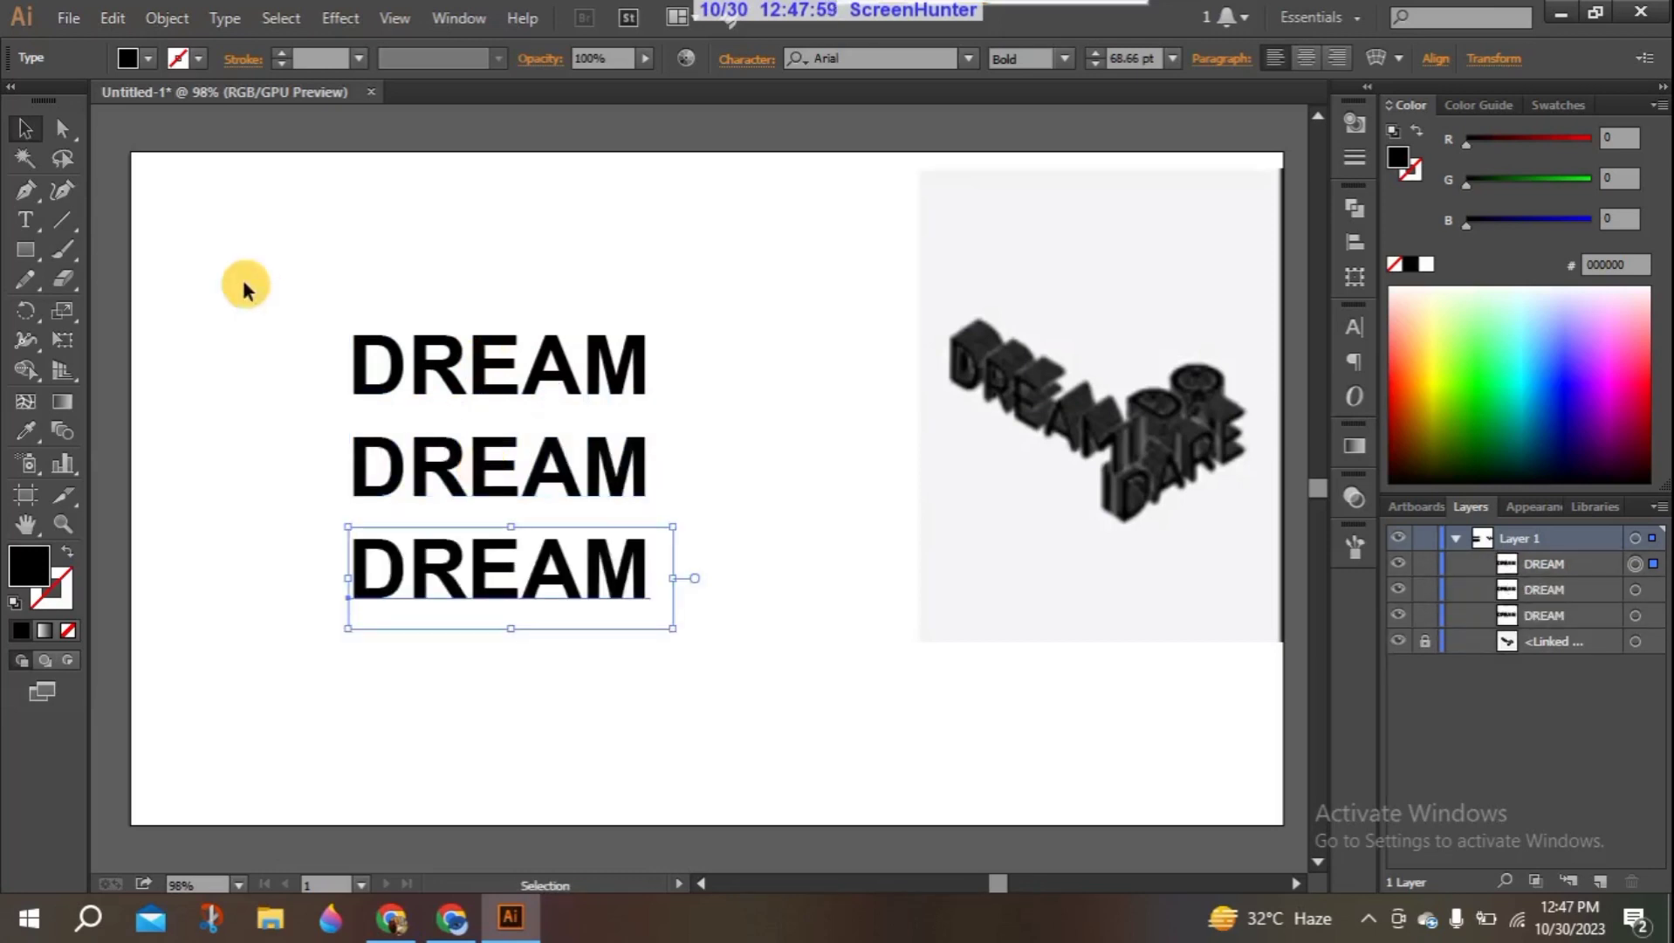
{"action": "double_click", "coordinate": [642, 475]}
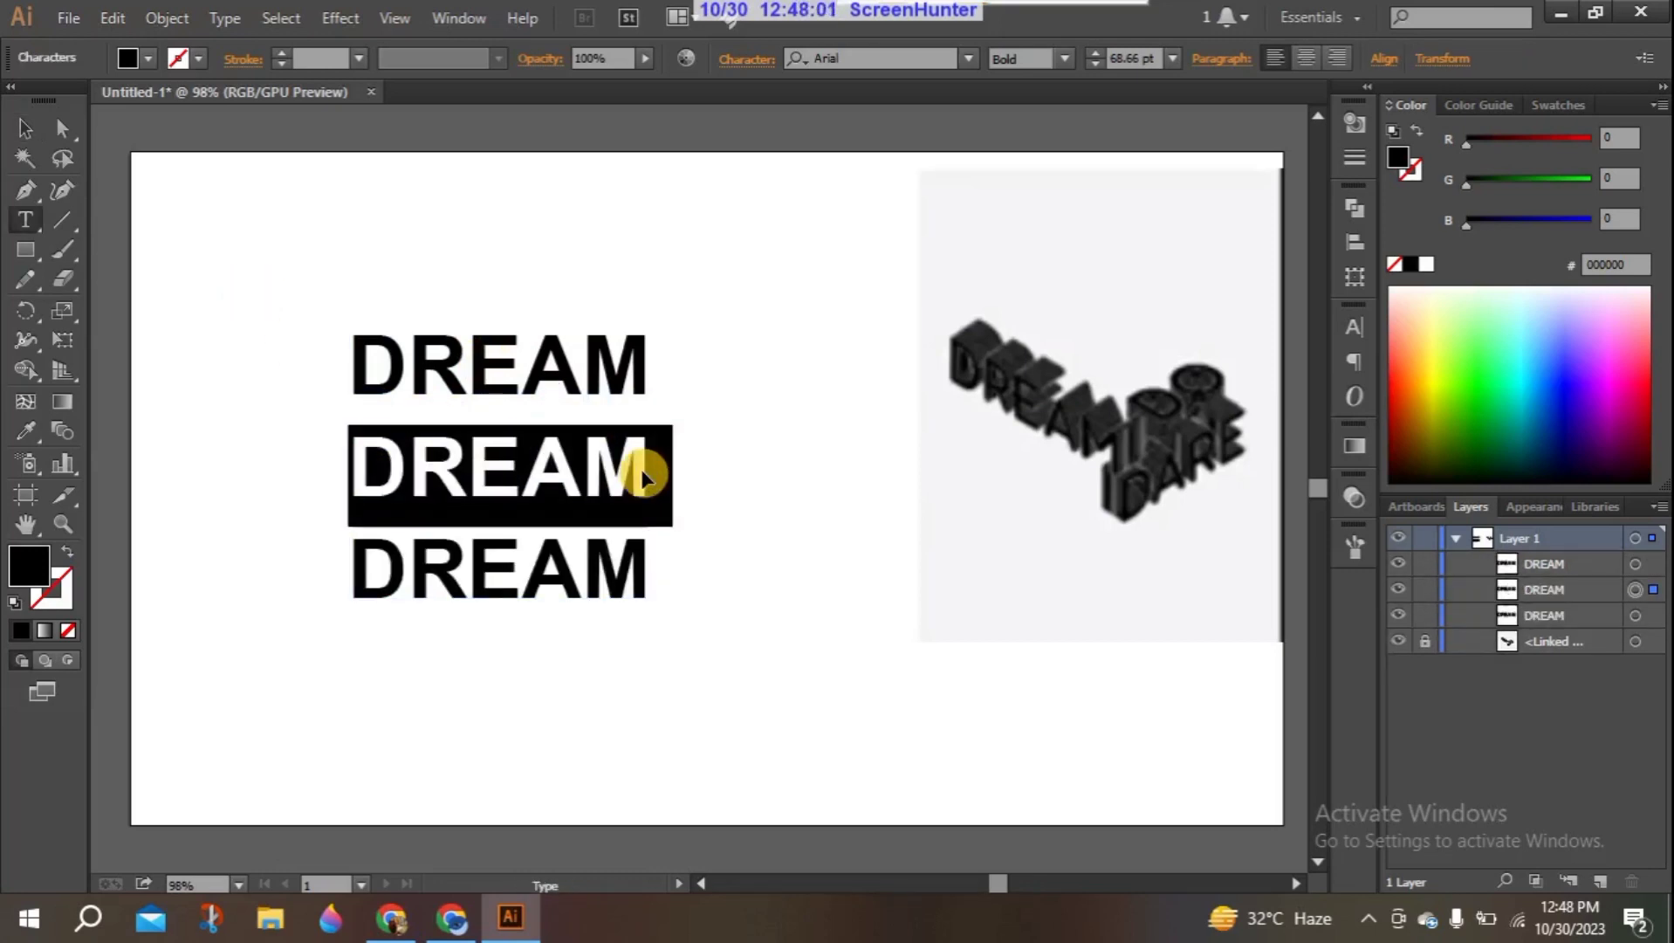
{"action": "key", "text": "BackSpace"}
{"action": "type", "text": "DARE"}
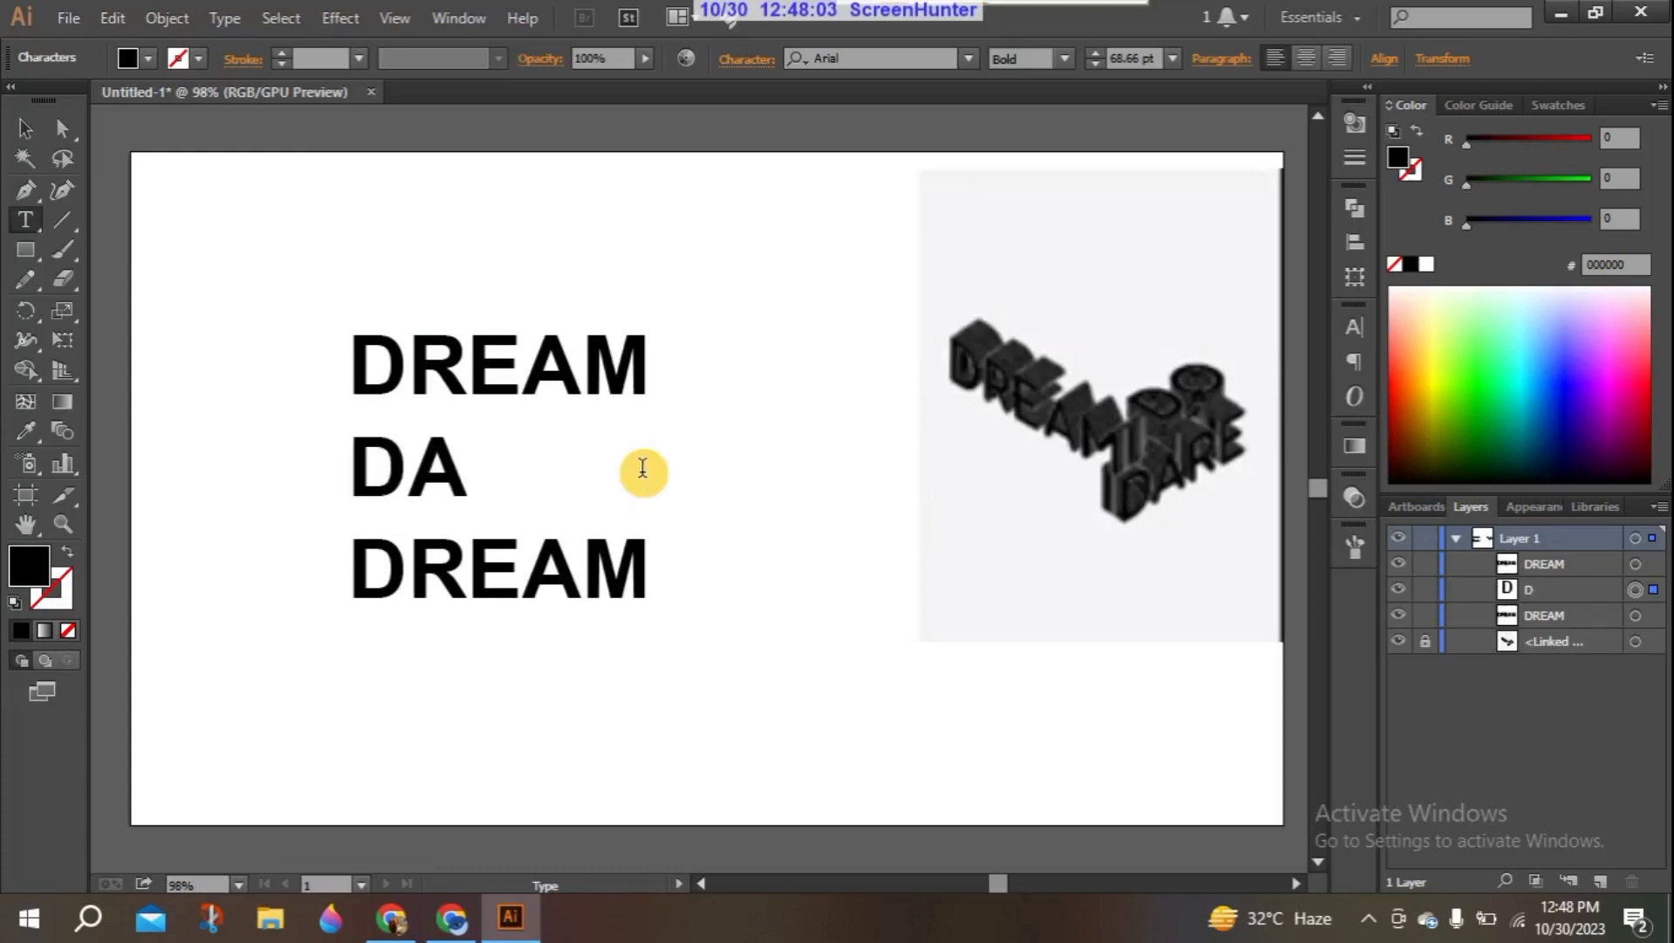
{"action": "double_click", "coordinate": [642, 563]}
{"action": "type", "text": "Do"}
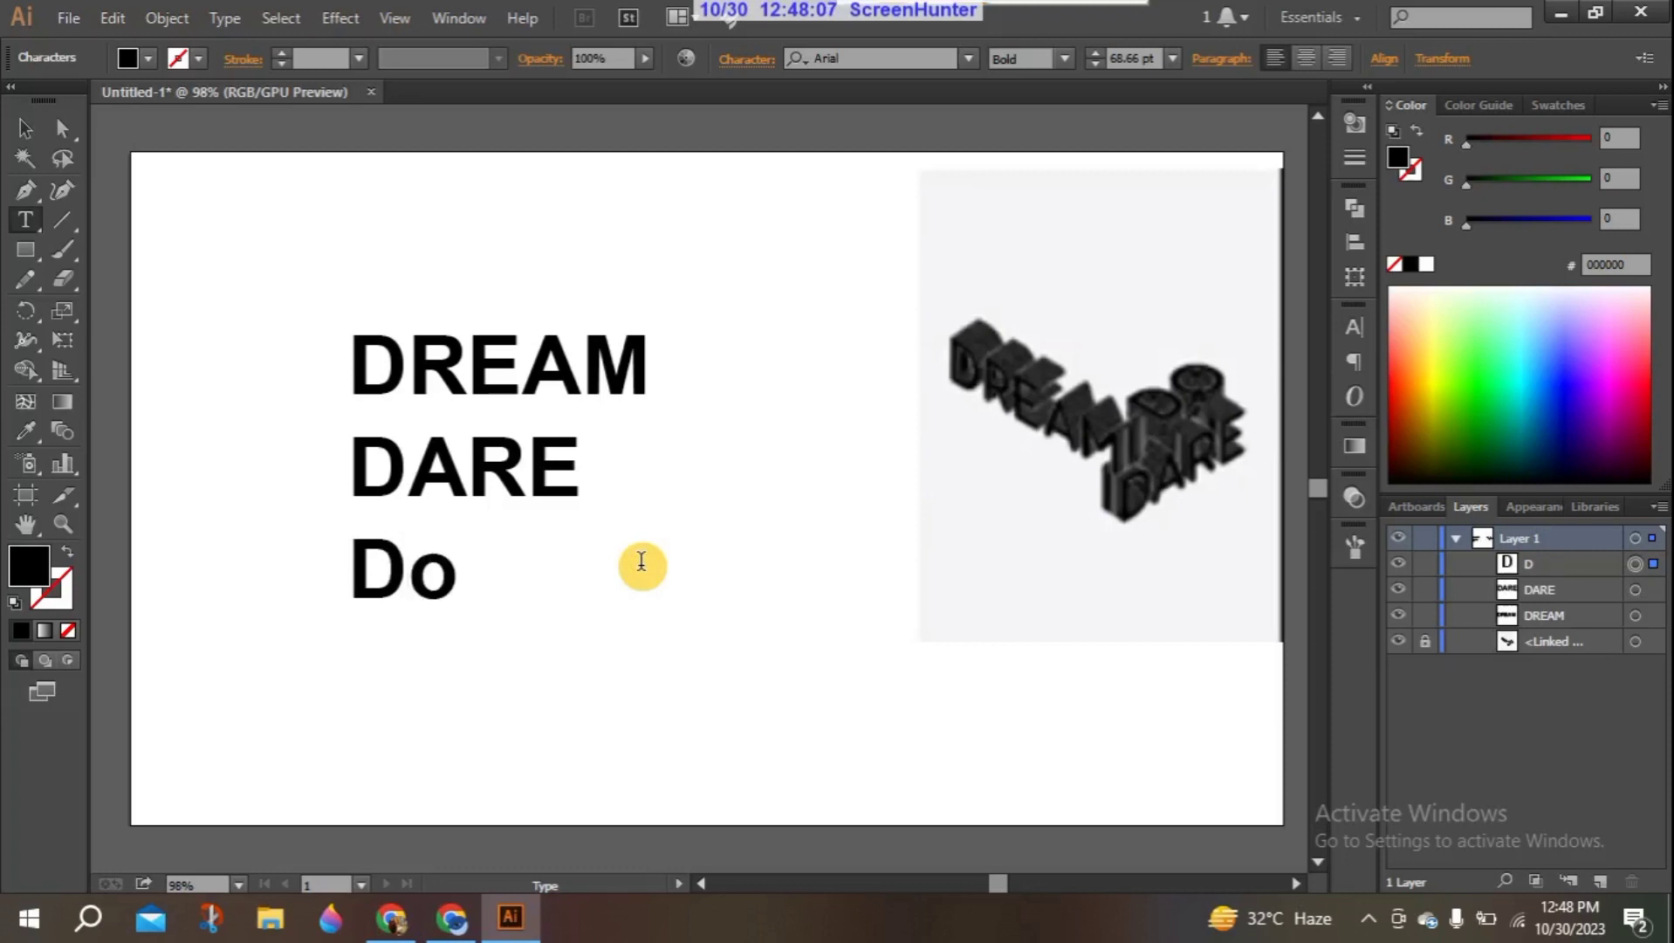
{"action": "left_click", "coordinate": [26, 128]}
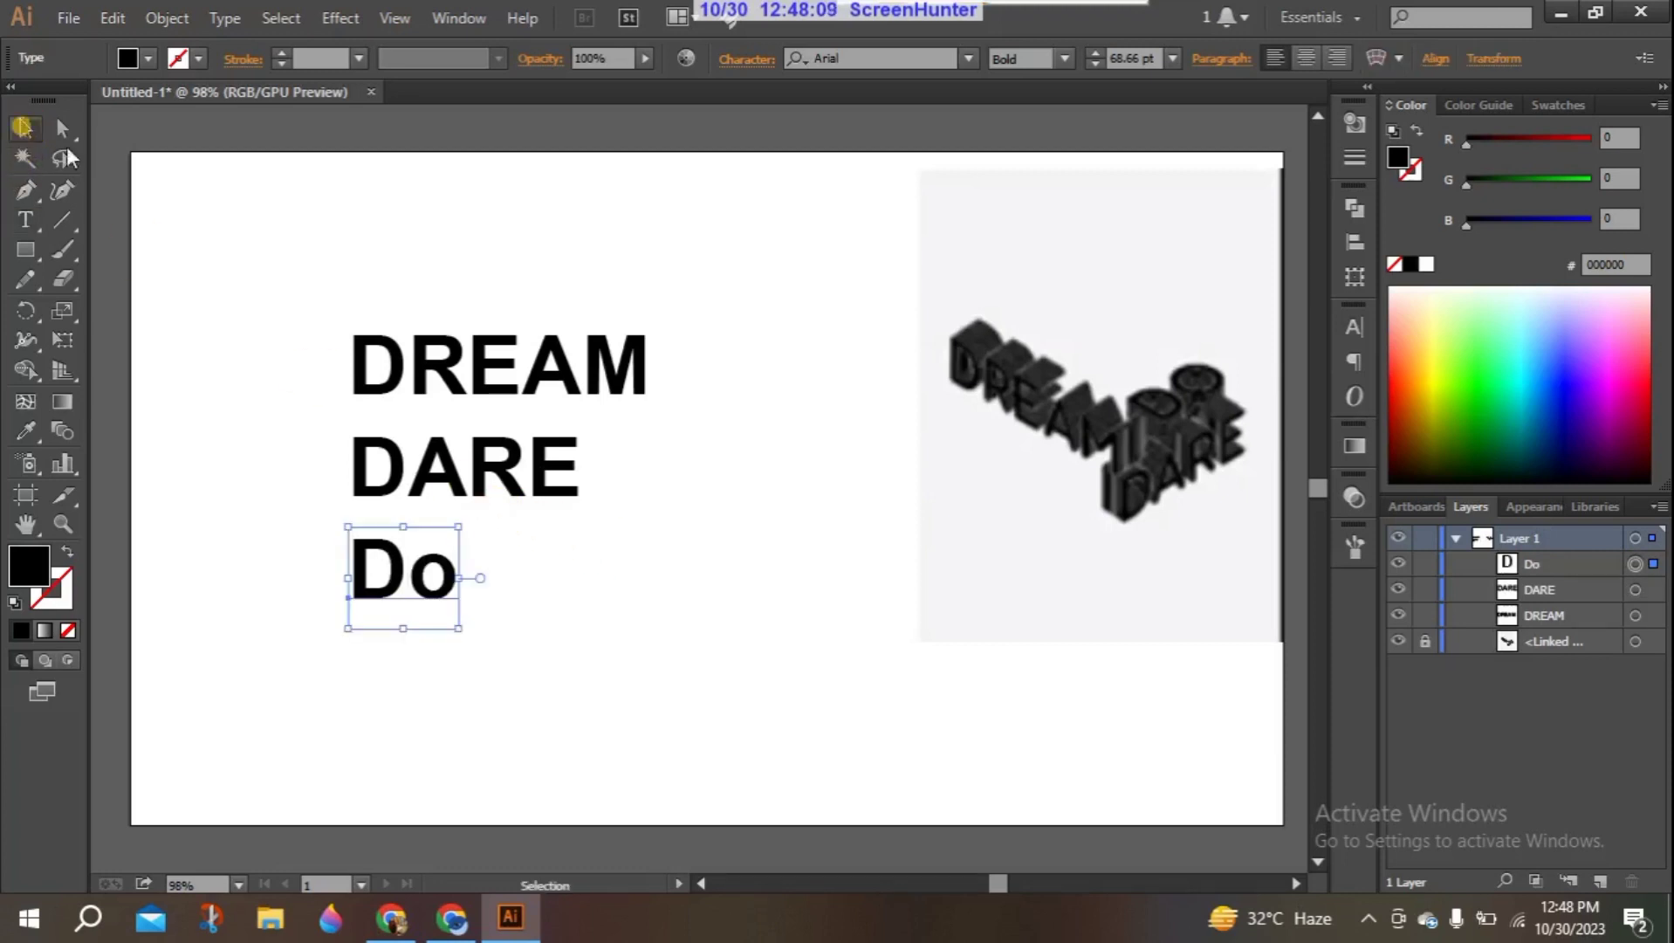
- Move the DARE and Do texts up beside the reference image and shift DREAM slightly down toward the artboard's left side
{"action": "left_click_drag", "start_coordinate": [301, 441], "coordinate": [609, 670]}
{"action": "left_click_drag", "start_coordinate": [410, 467], "coordinate": [909, 167]}
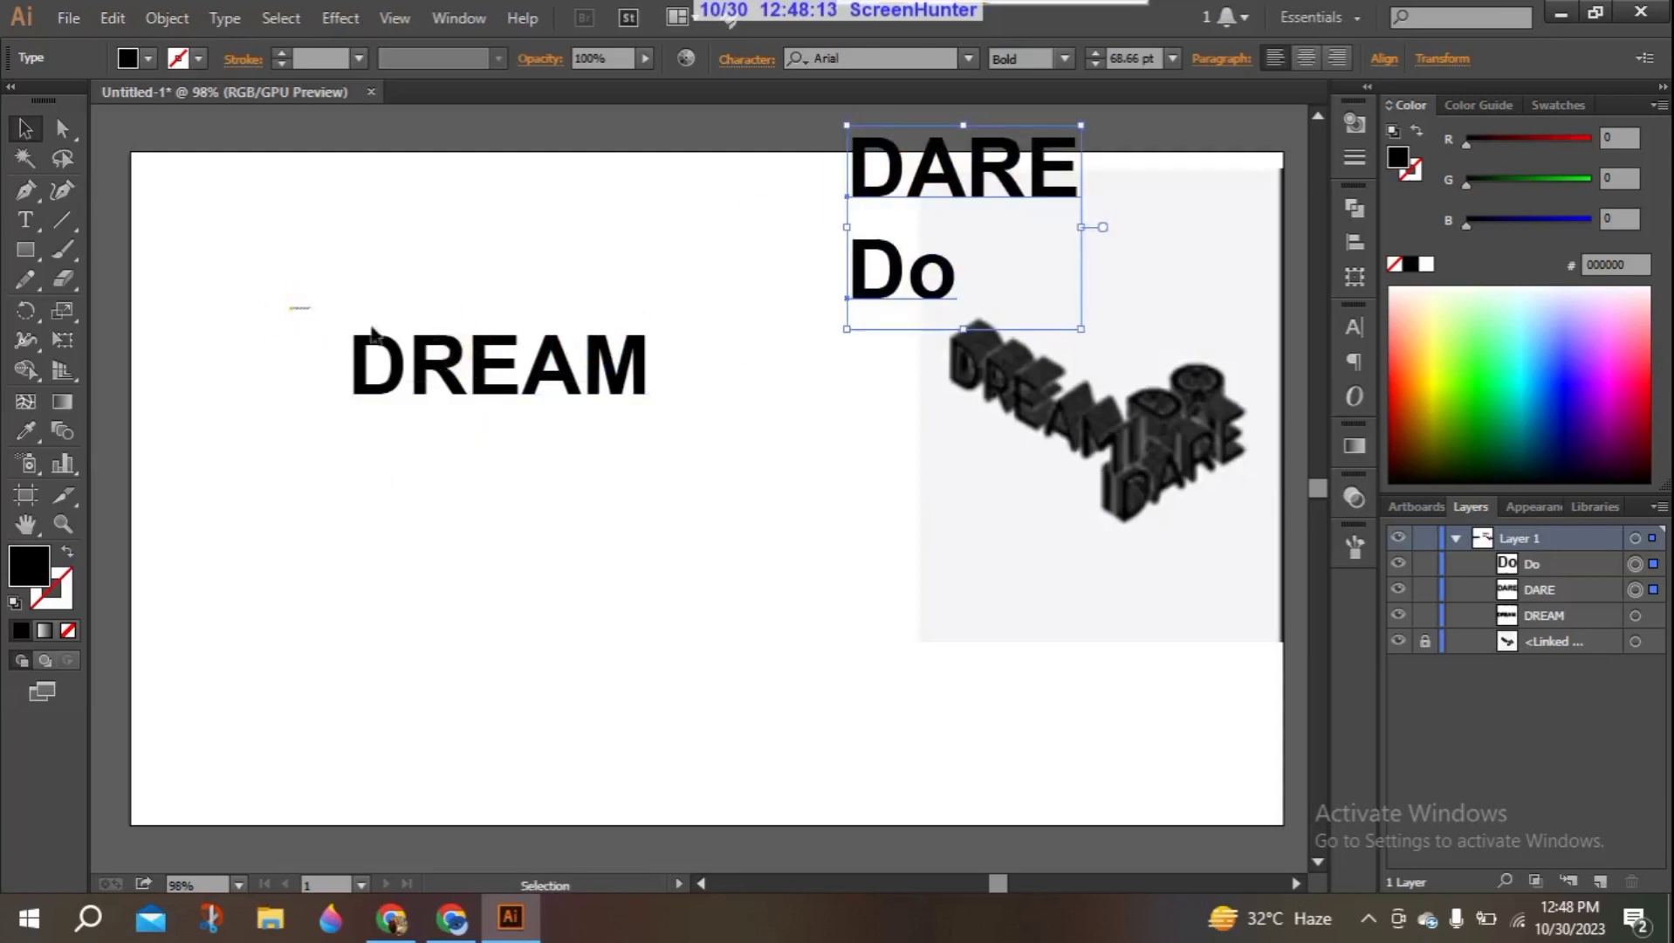
{"action": "left_click", "coordinate": [553, 373]}
{"action": "left_click_drag", "start_coordinate": [427, 382], "coordinate": [335, 416]}
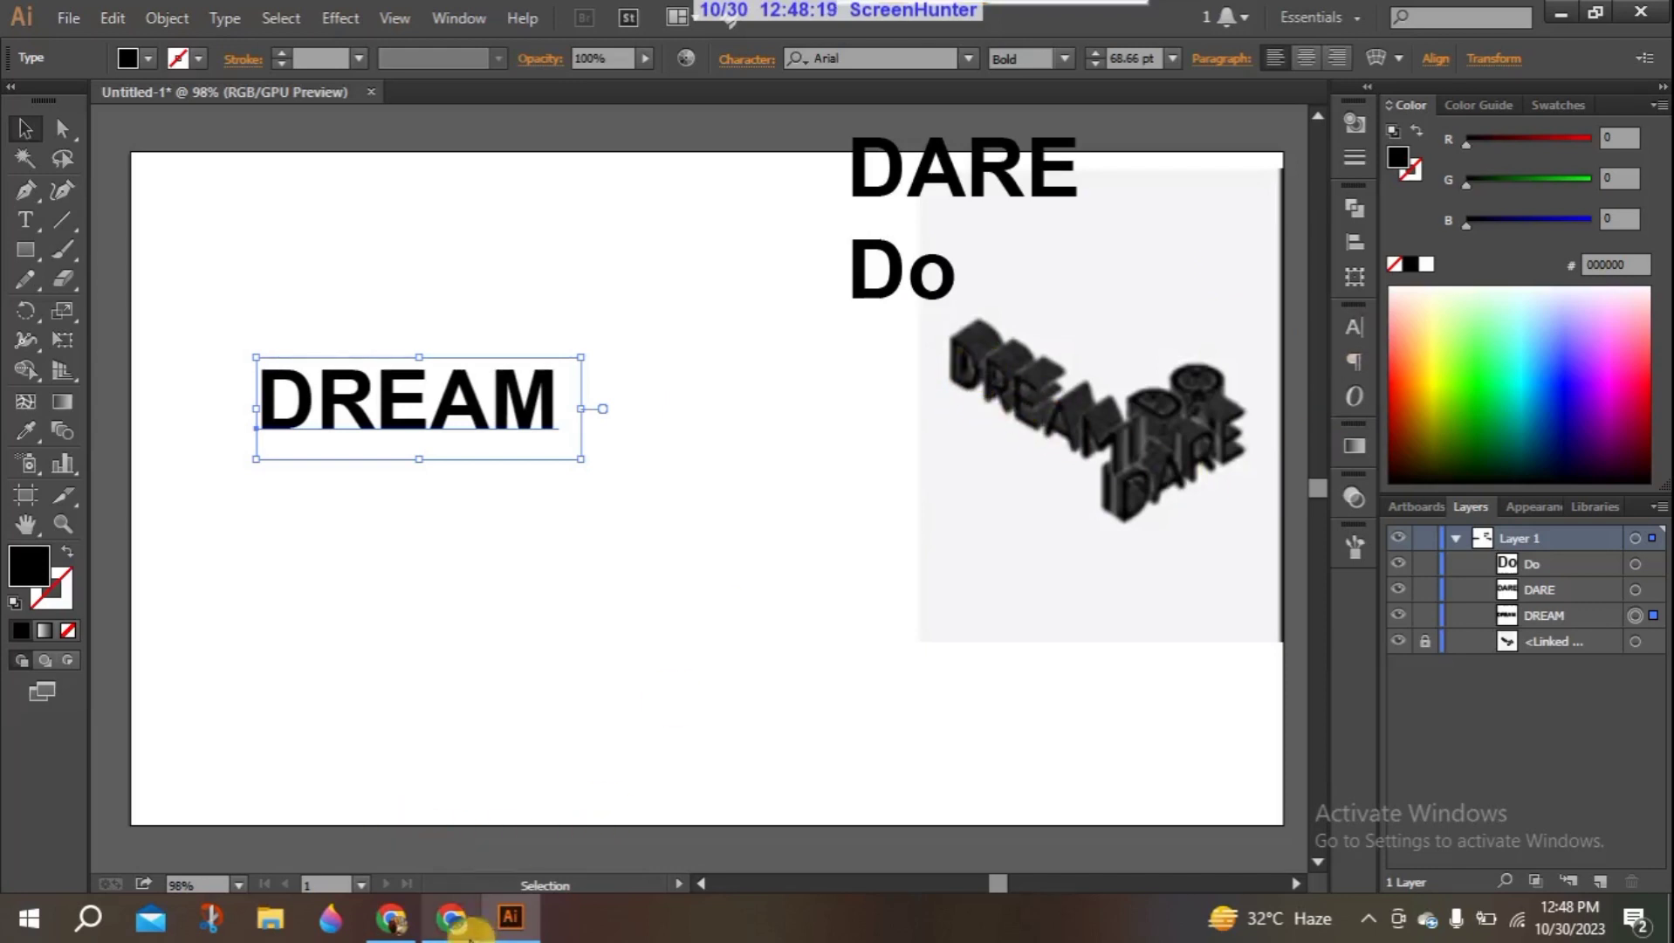
- Switch to Chrome, open a new tab, and close the old Fontke and Helvetica font tabs
{"action": "left_click", "coordinate": [452, 916]}
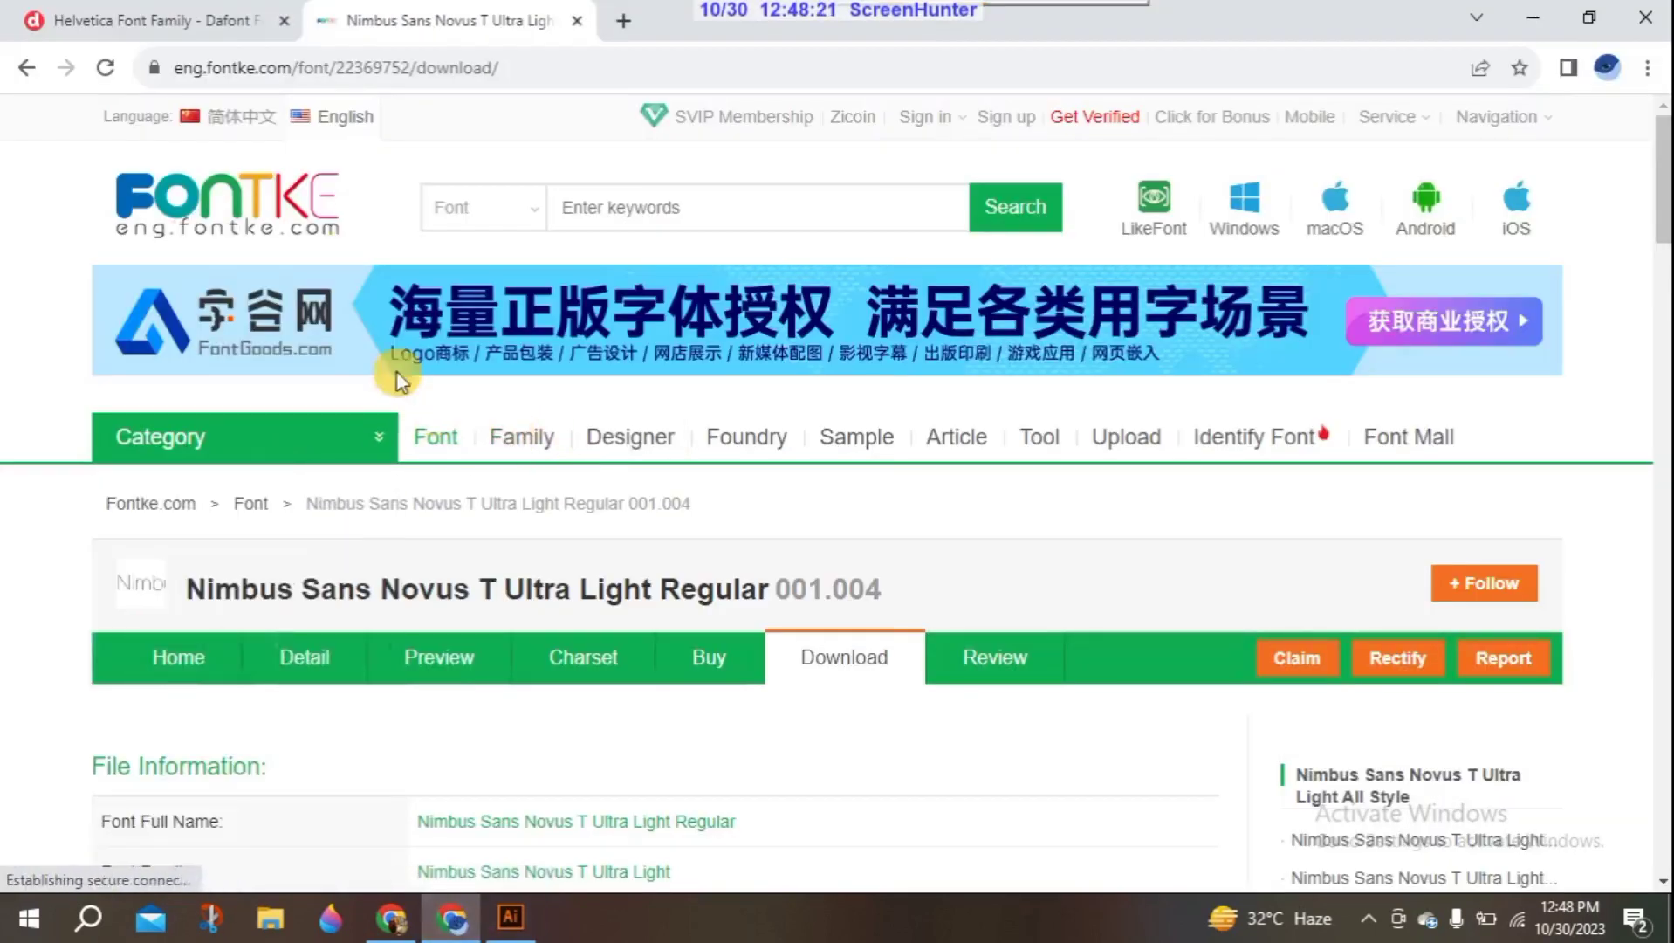
{"action": "left_click", "coordinate": [234, 16]}
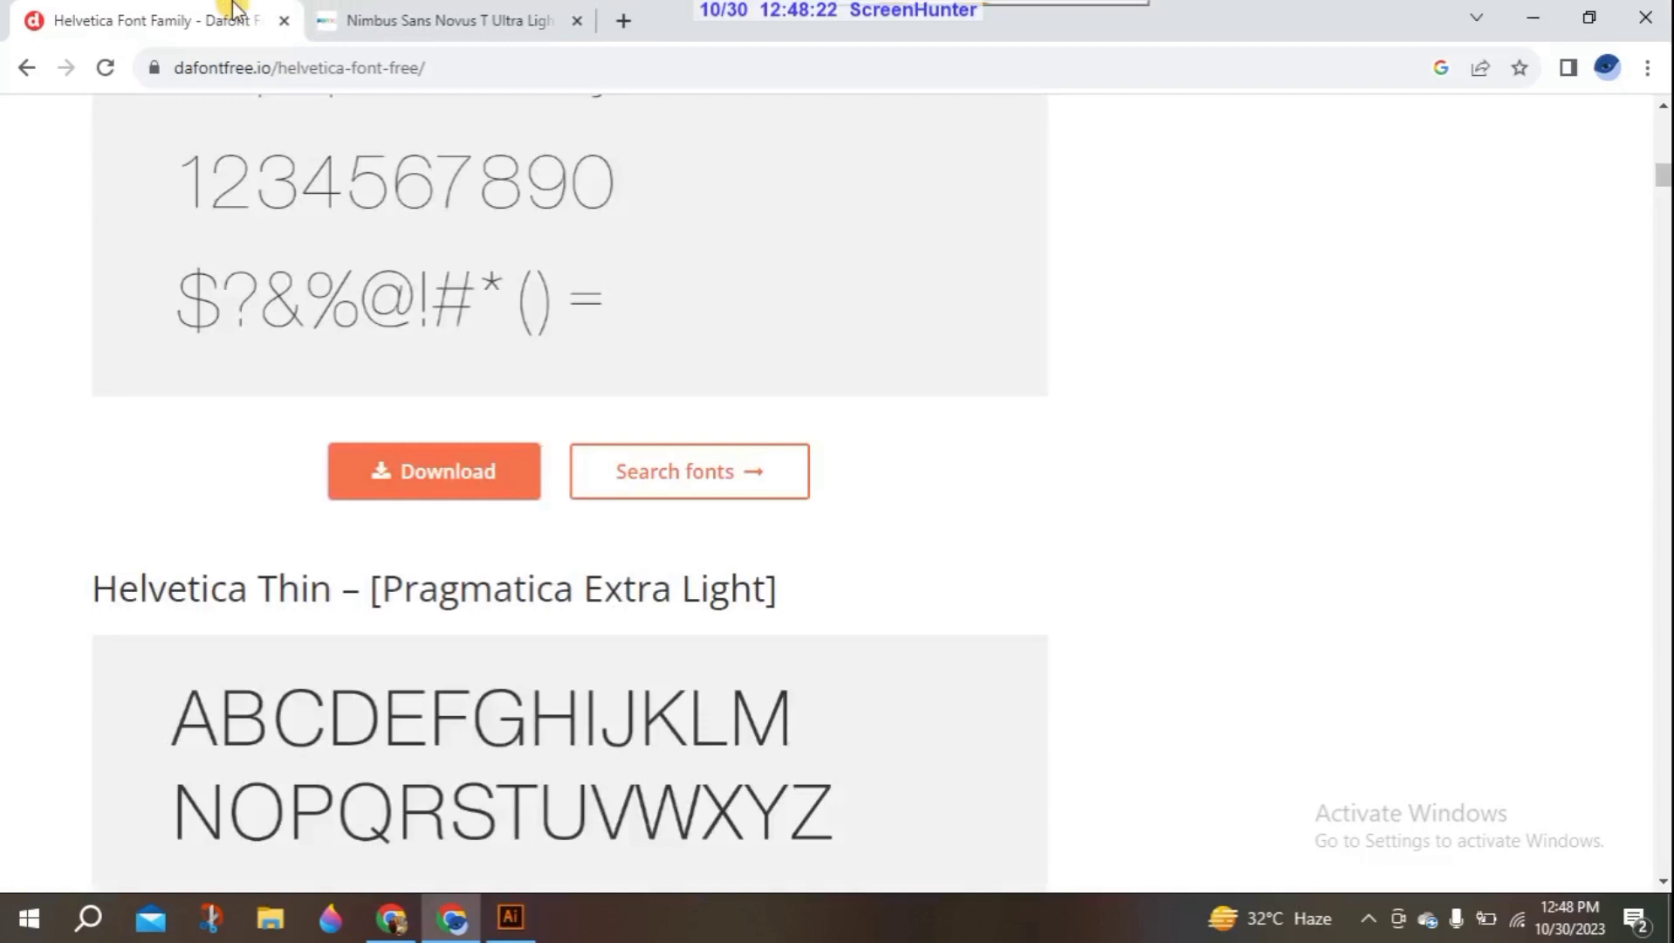
{"action": "left_click", "coordinate": [619, 16]}
{"action": "left_click", "coordinate": [569, 20]}
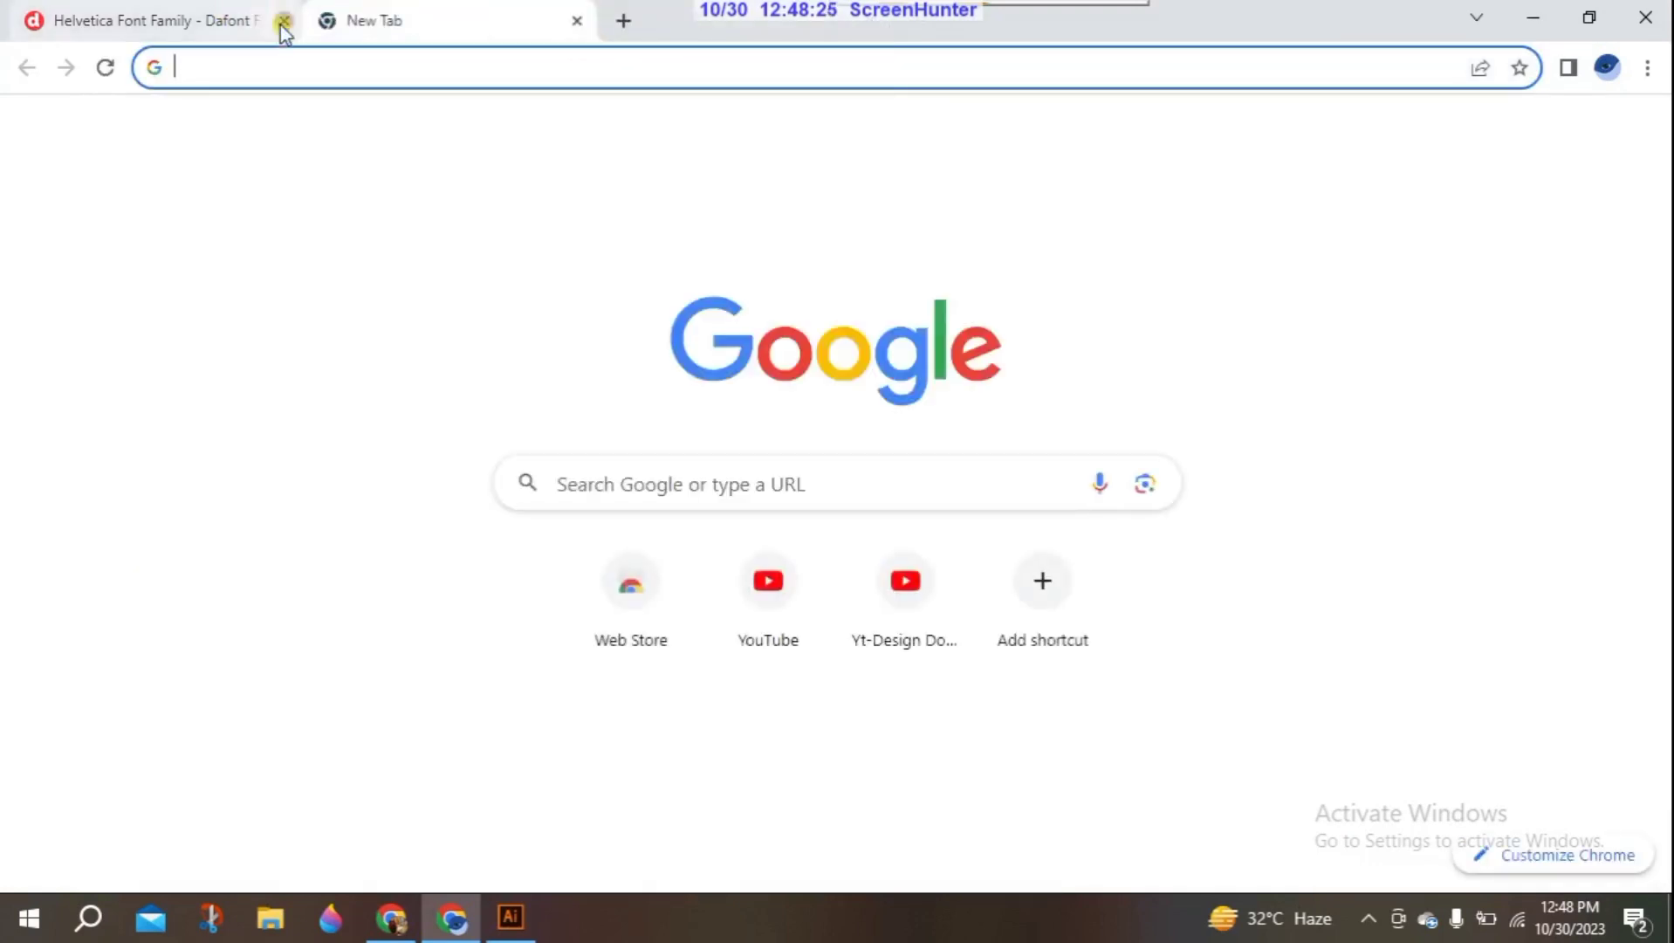
{"action": "left_click", "coordinate": [284, 20]}
{"action": "left_click", "coordinate": [264, 66]}
{"action": "type", "text": "dafontfree.io/helvetica-font-free/"}
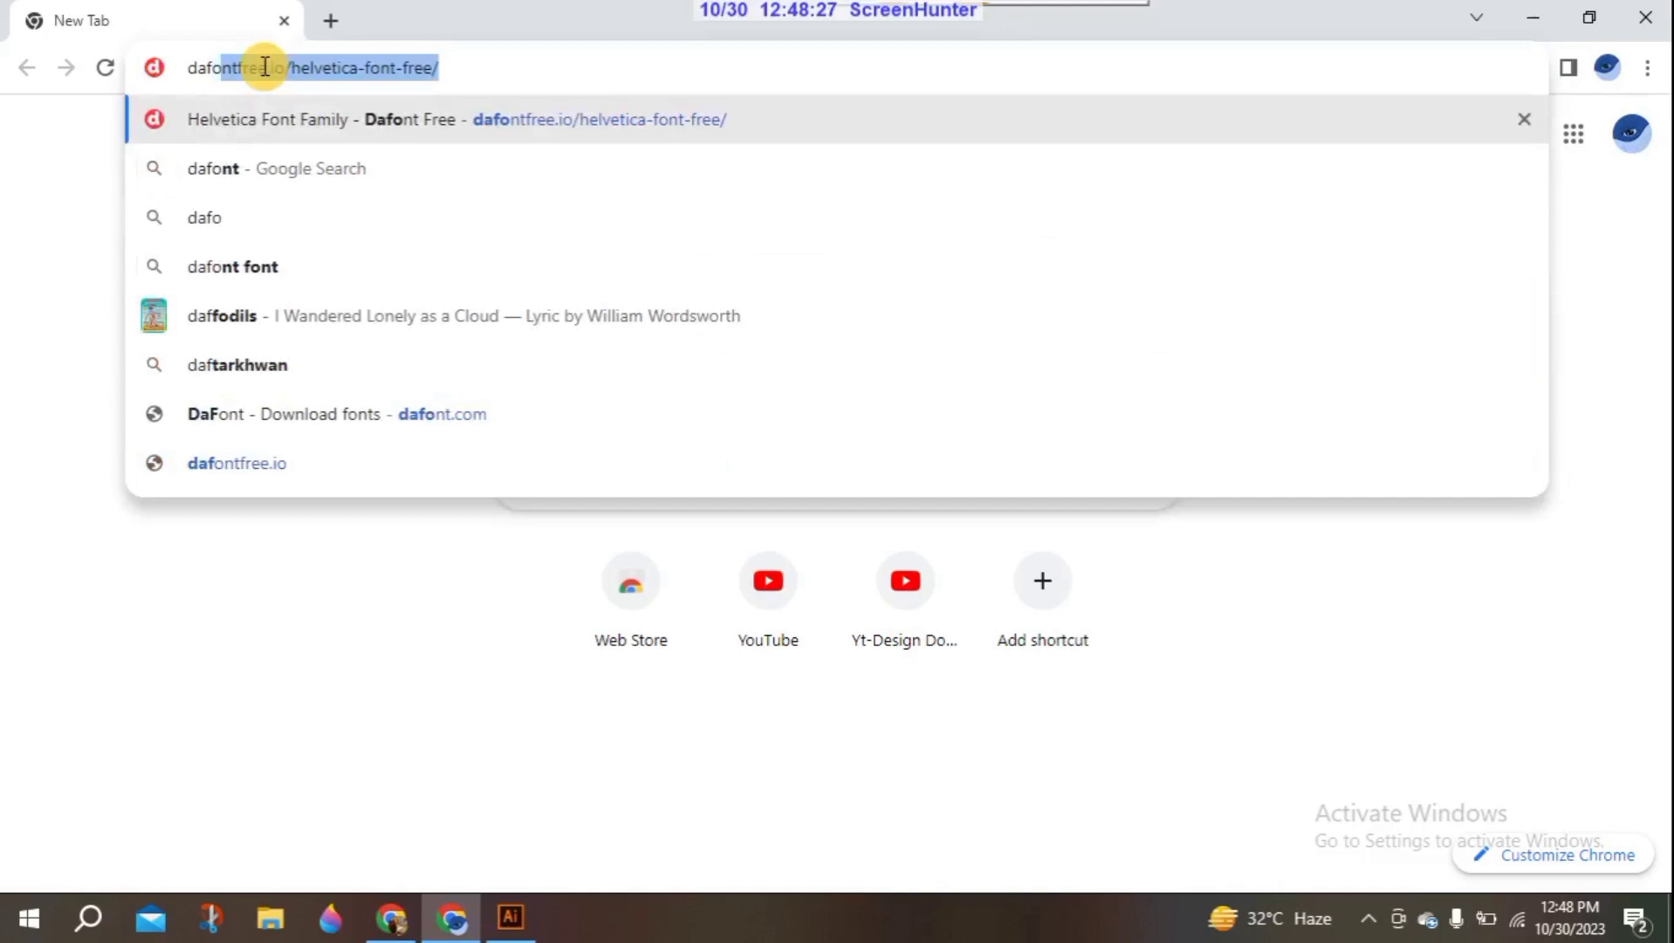
{"action": "key", "text": "Return"}
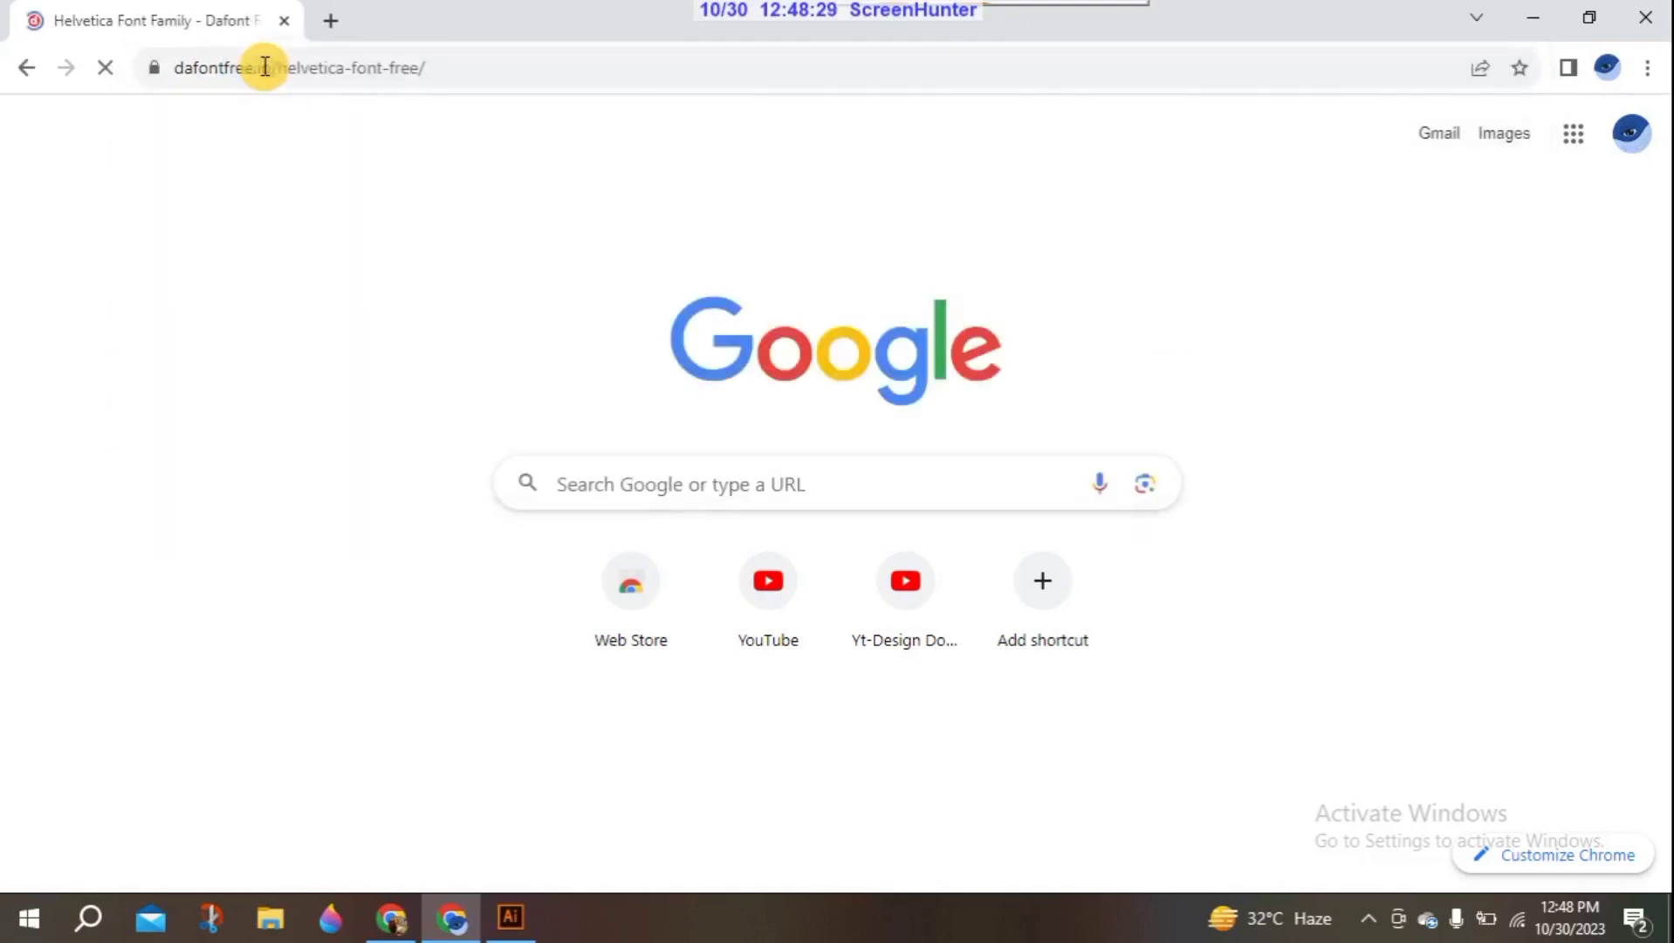
{"action": "left_click", "coordinate": [330, 20]}
{"action": "left_click", "coordinate": [284, 20]}
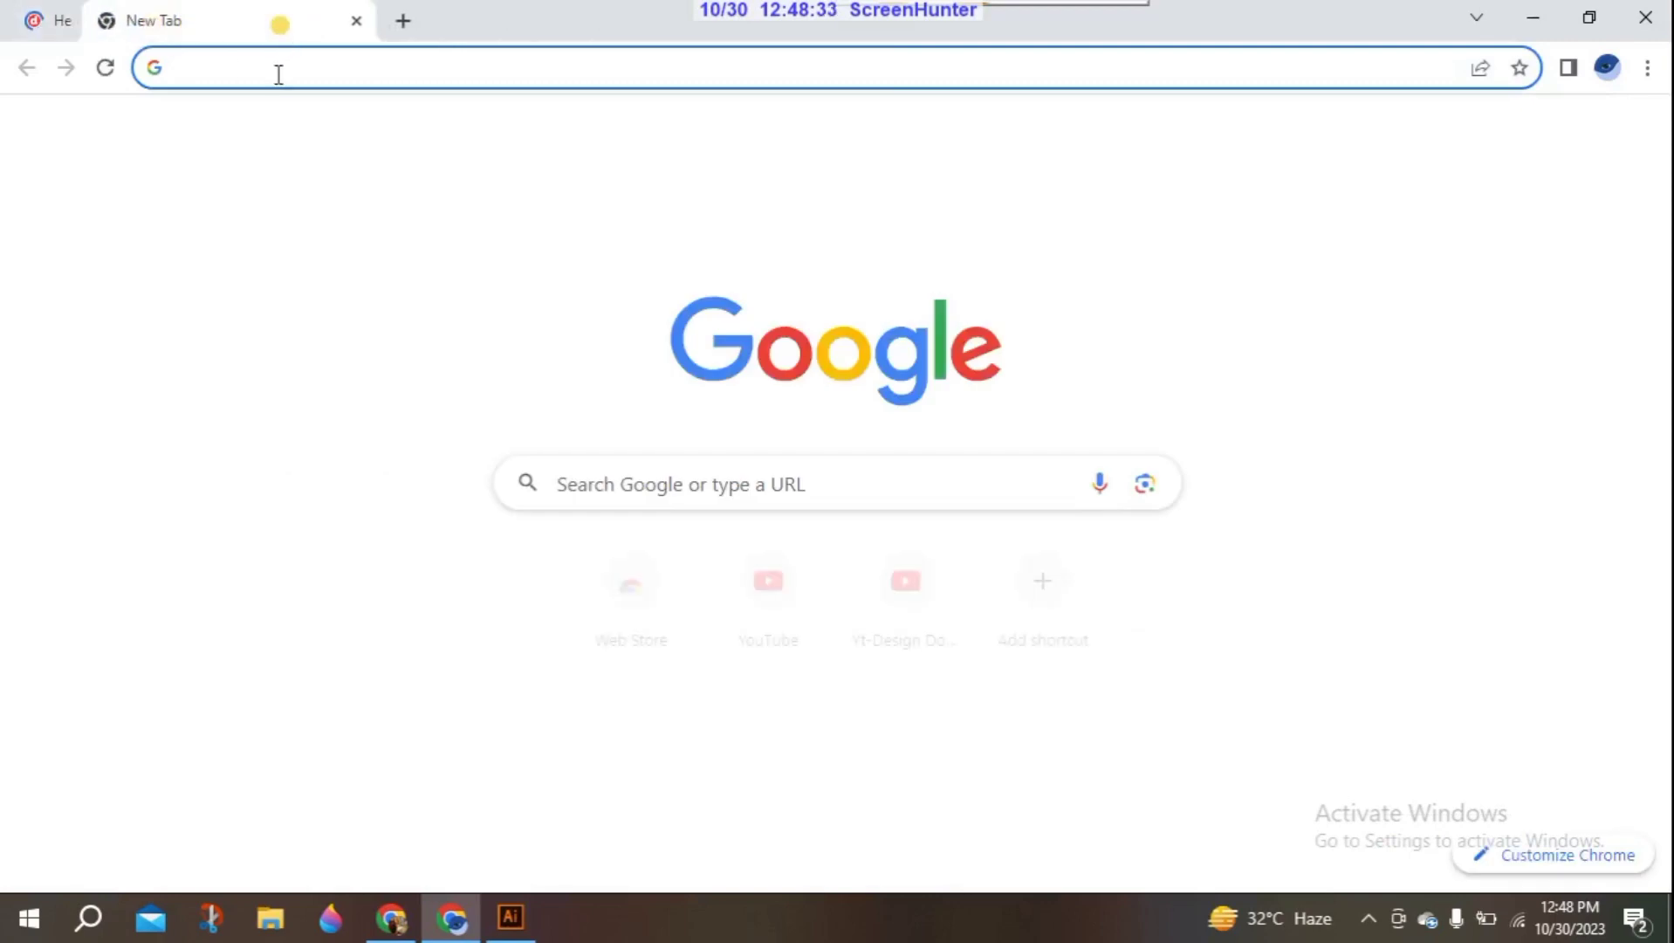
- Search Google for "dafont" and open the DaFont download site
{"action": "left_click", "coordinate": [276, 77]}
{"action": "type", "text": "dafont"}
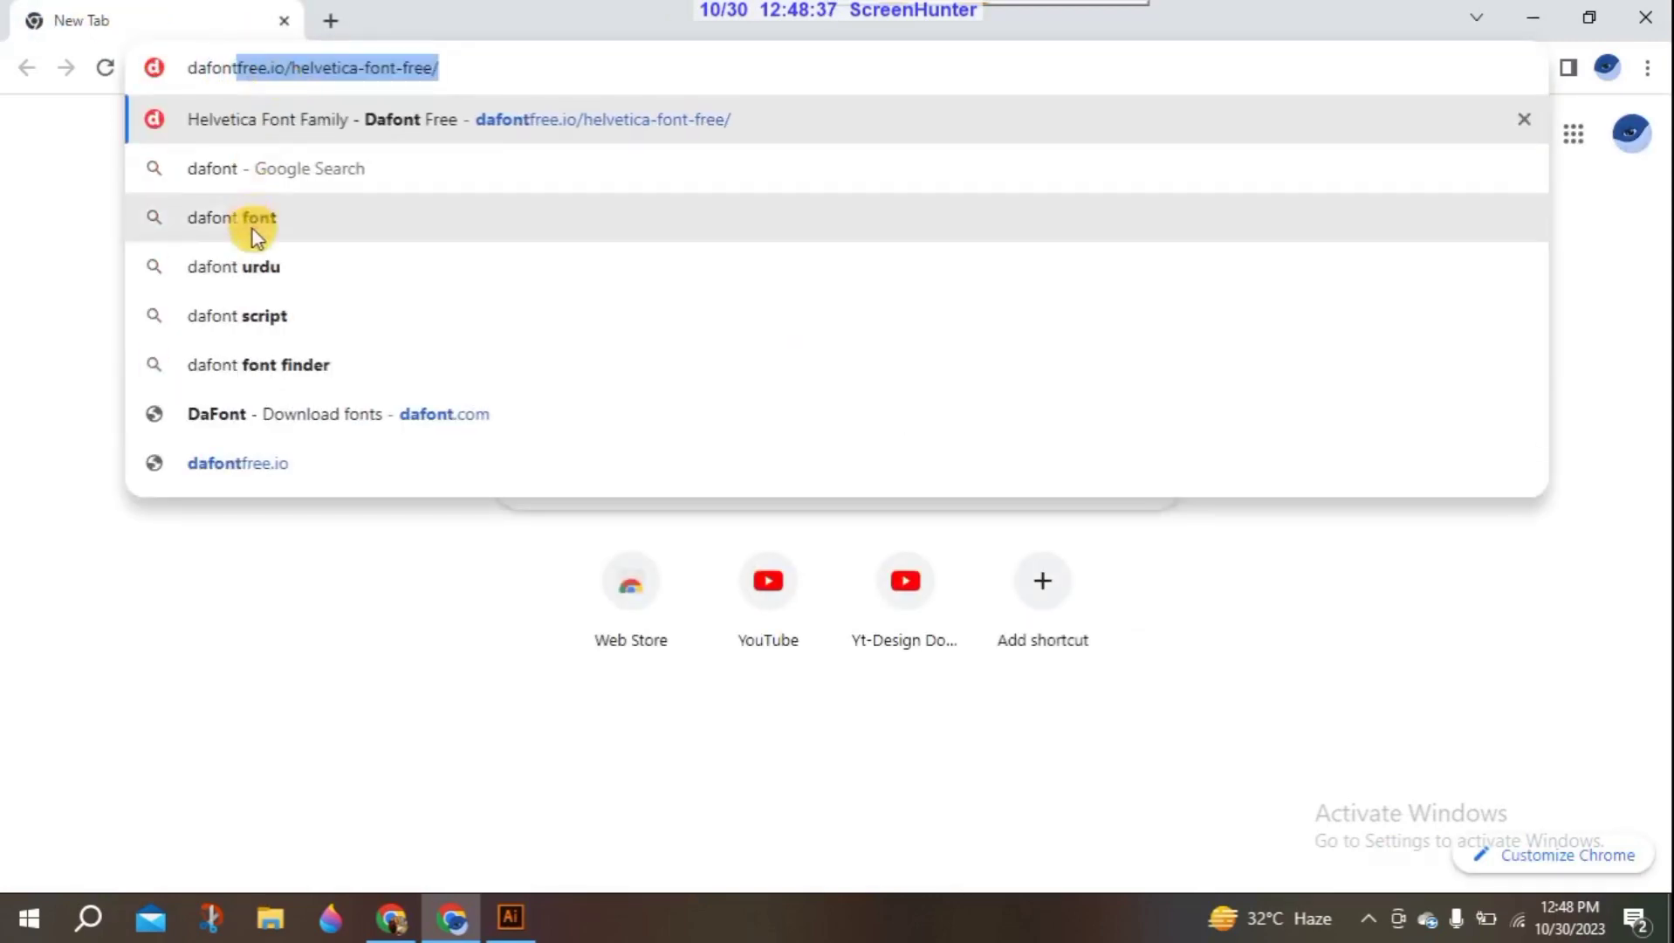
{"action": "left_click", "coordinate": [267, 184]}
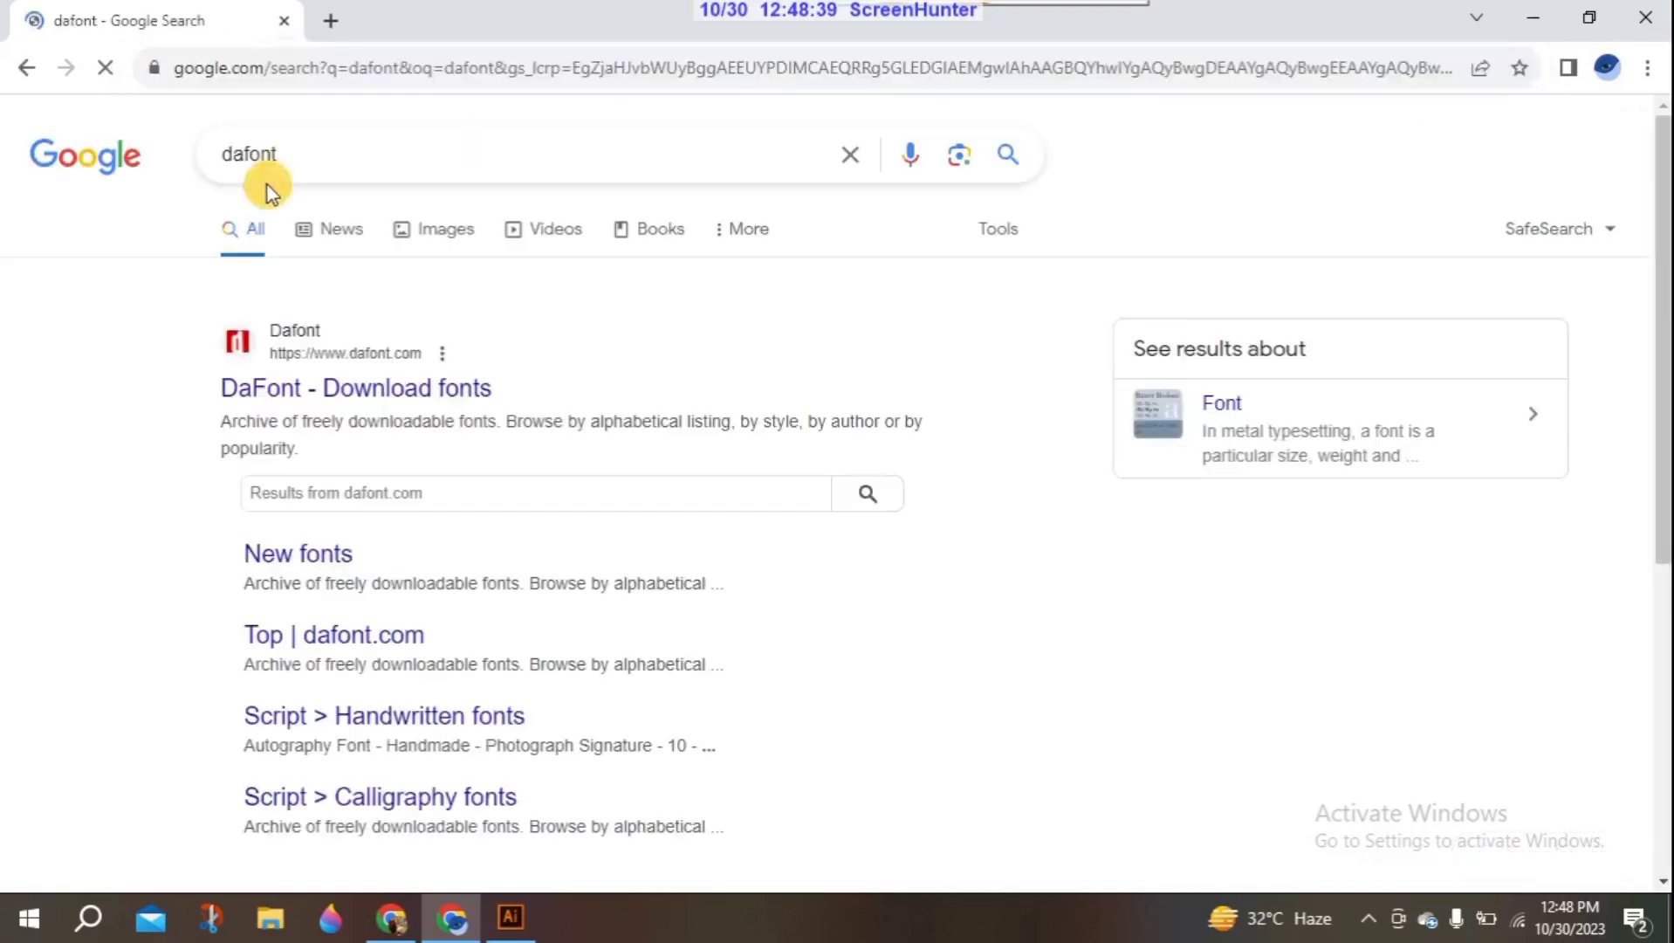
{"action": "left_click", "coordinate": [382, 388]}
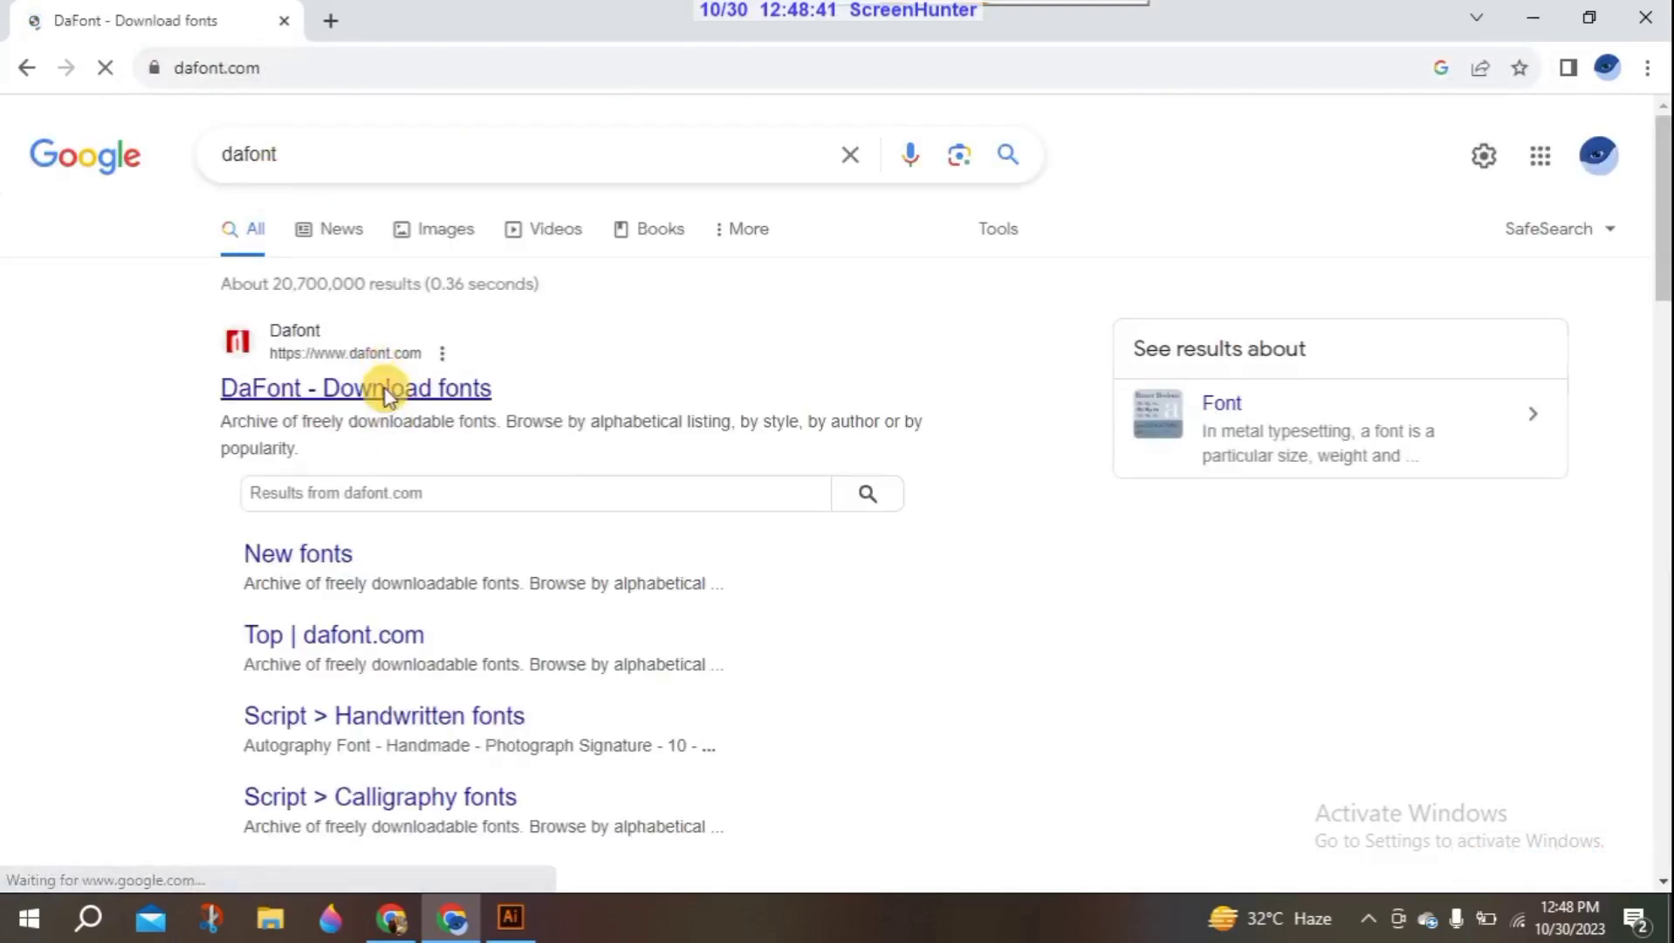
- Search DaFont for "rounded" and download the Odin Rounded font from the listed fonts
{"action": "left_click", "coordinate": [1440, 284]}
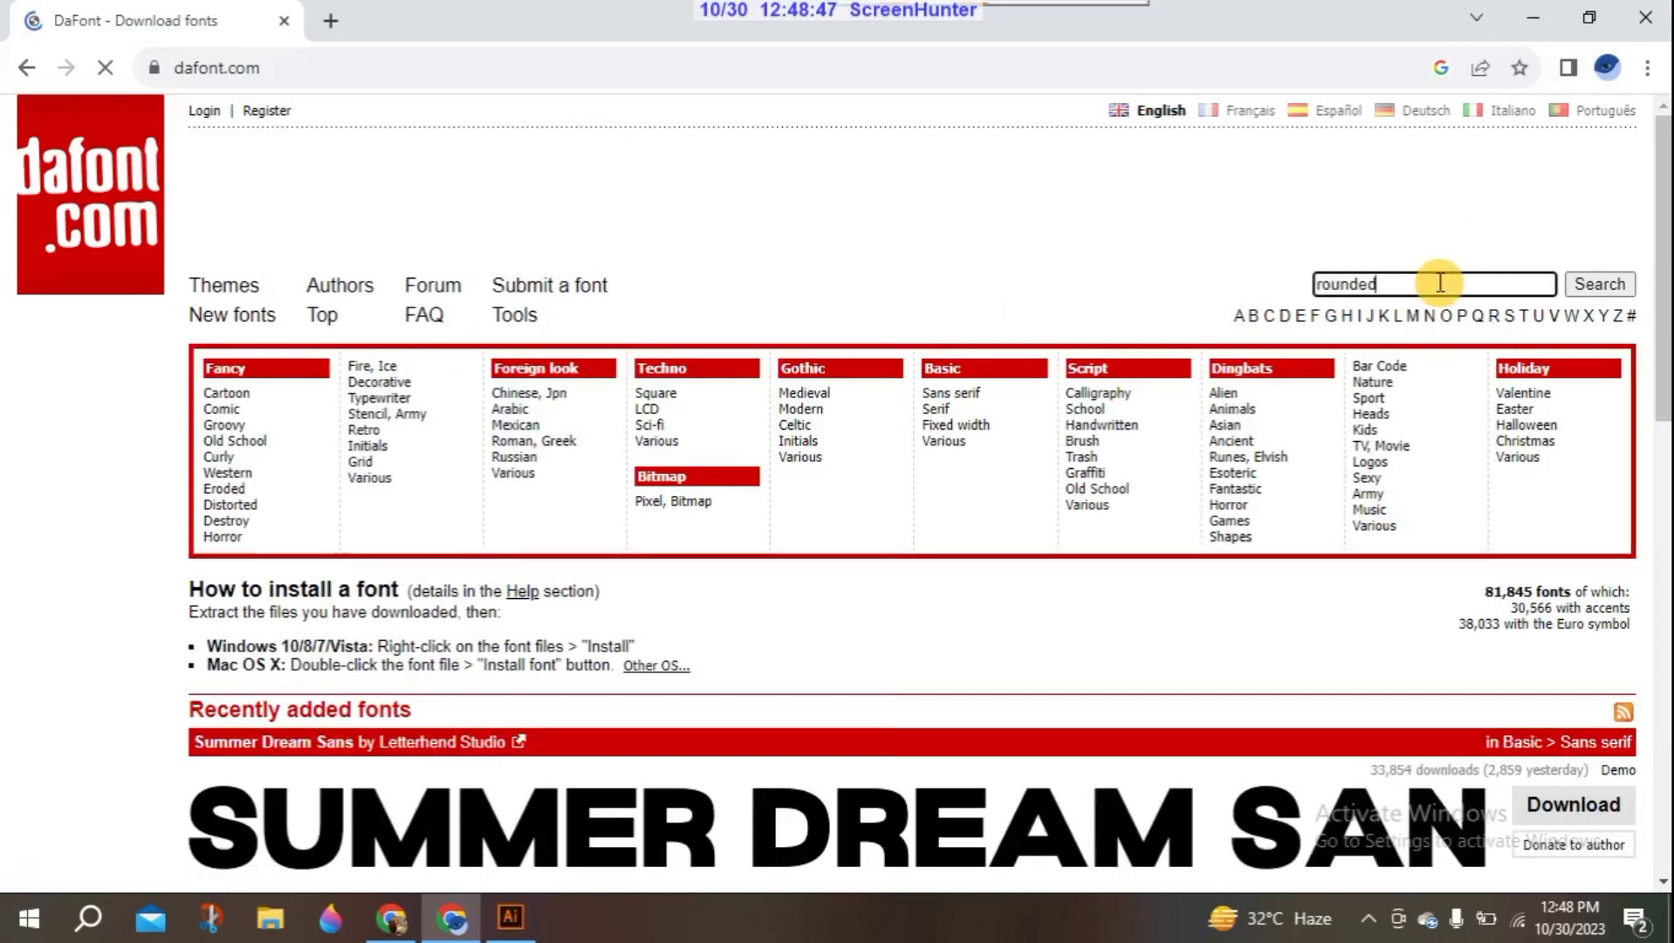
{"action": "key", "text": "Return"}
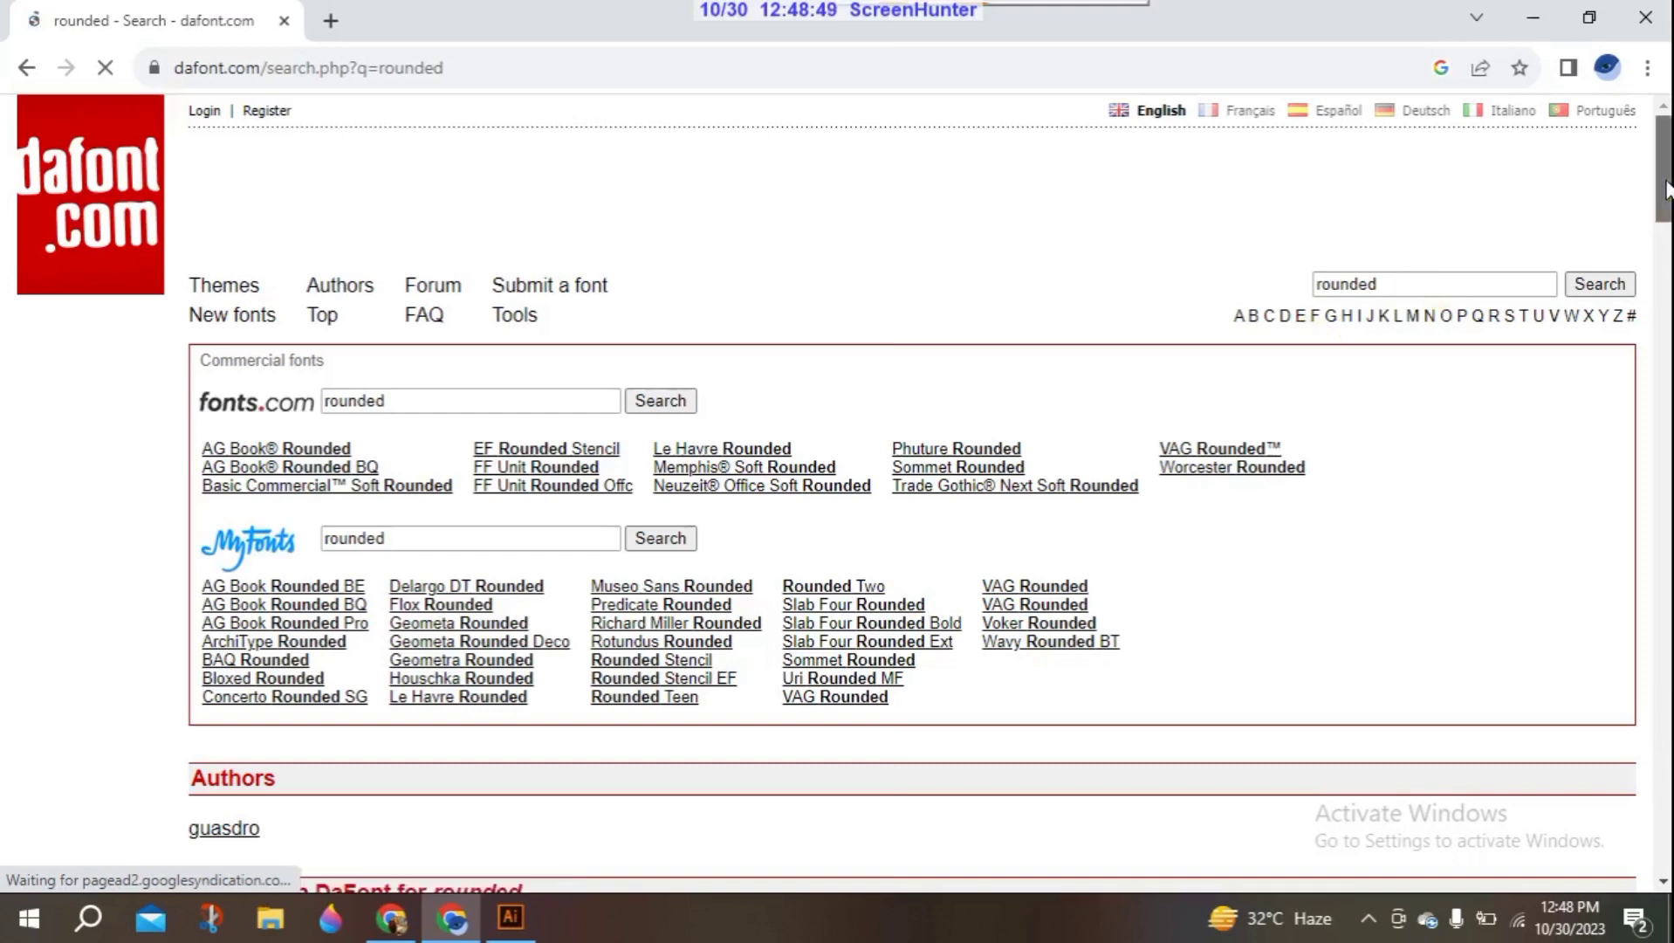
{"action": "scroll", "coordinate": [912, 489], "scroll_direction": "down", "scroll_amount": 6}
{"action": "scroll", "coordinate": [494, 228], "scroll_direction": "down", "scroll_amount": 10}
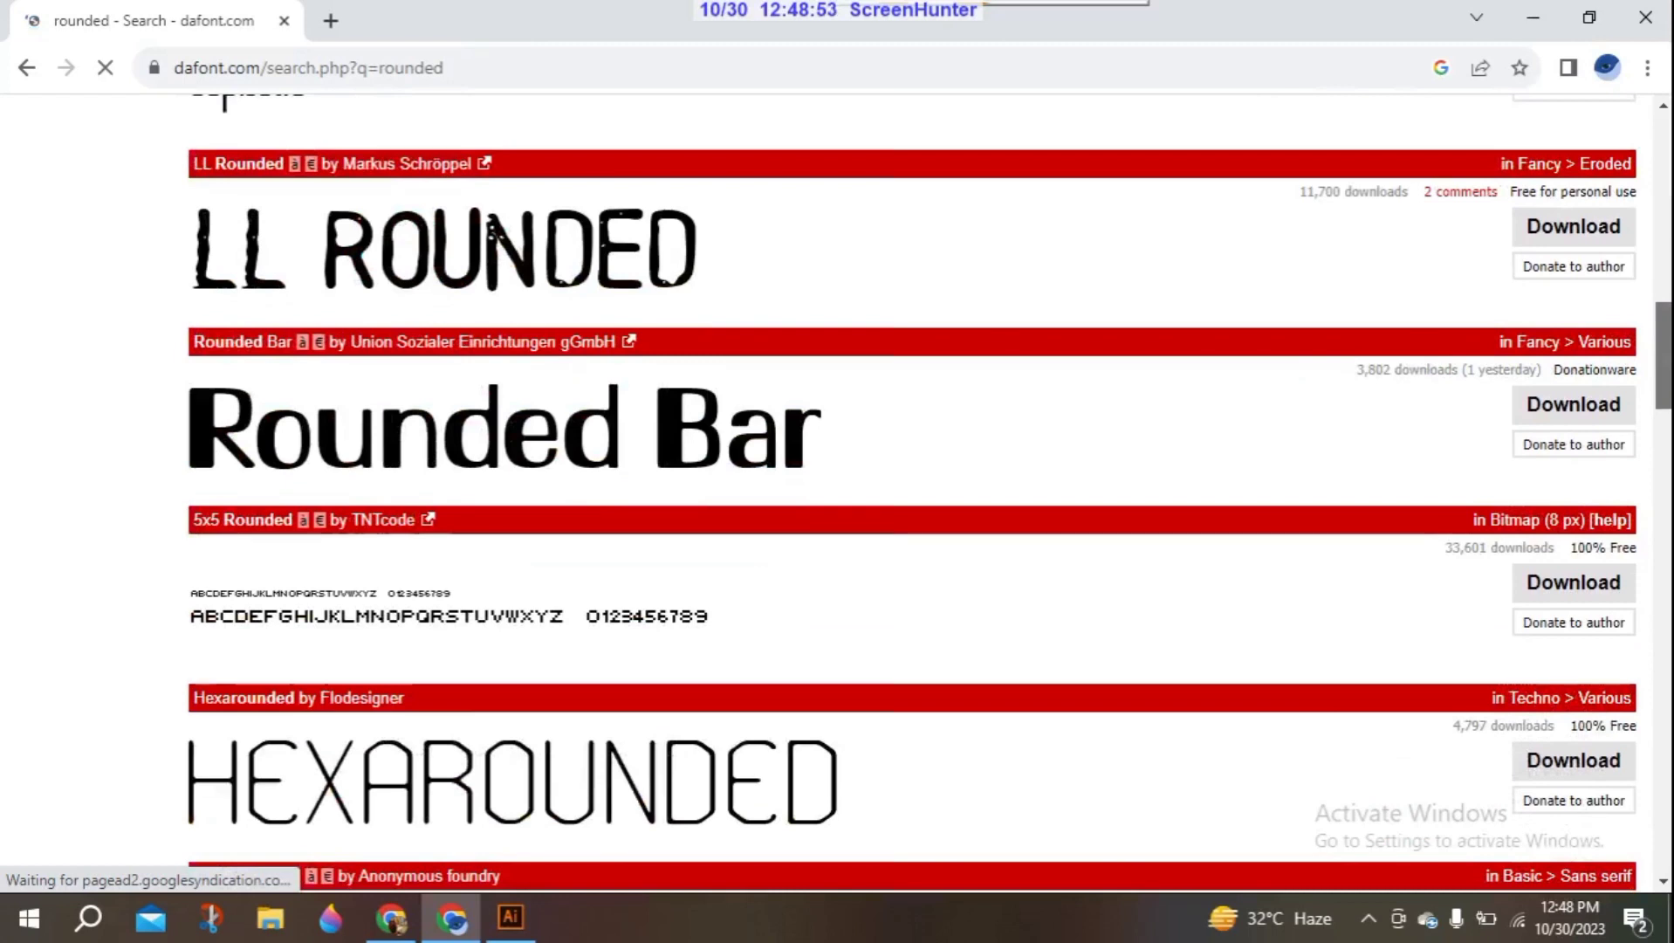
{"action": "scroll", "coordinate": [494, 229], "scroll_direction": "down", "scroll_amount": 3}
{"action": "scroll", "coordinate": [912, 493], "scroll_direction": "down", "scroll_amount": 3}
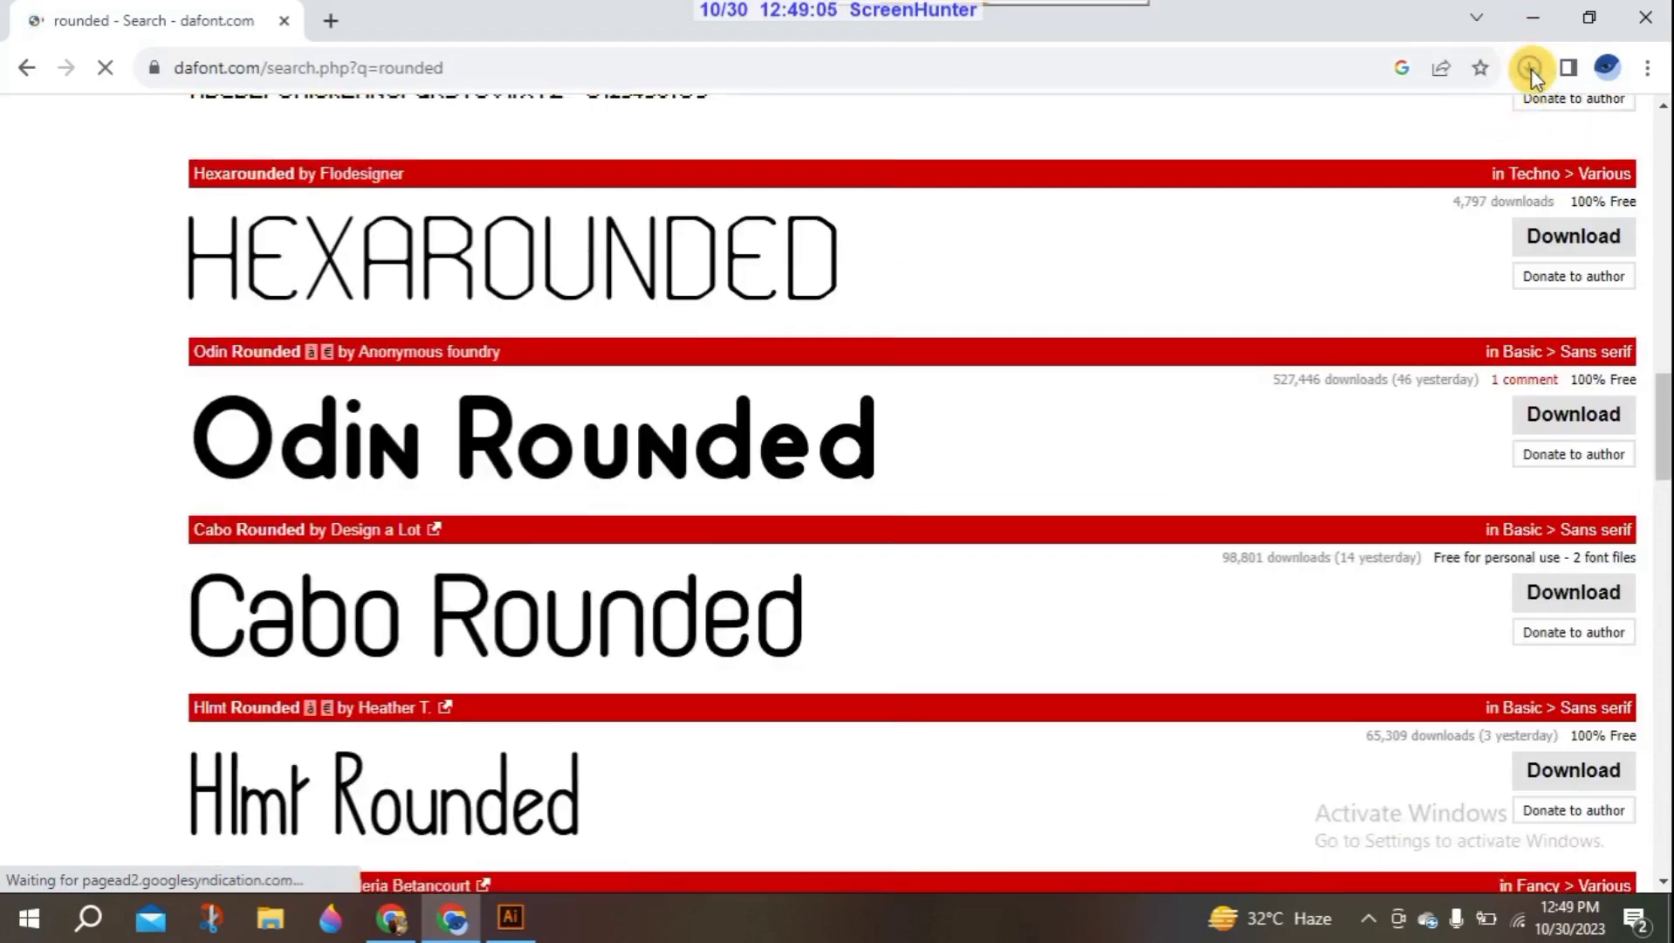
- Open the downloaded odin_rounded.zip archive from the browser's downloads and dismiss the WinRAR trial notice
{"action": "left_click", "coordinate": [1529, 69]}
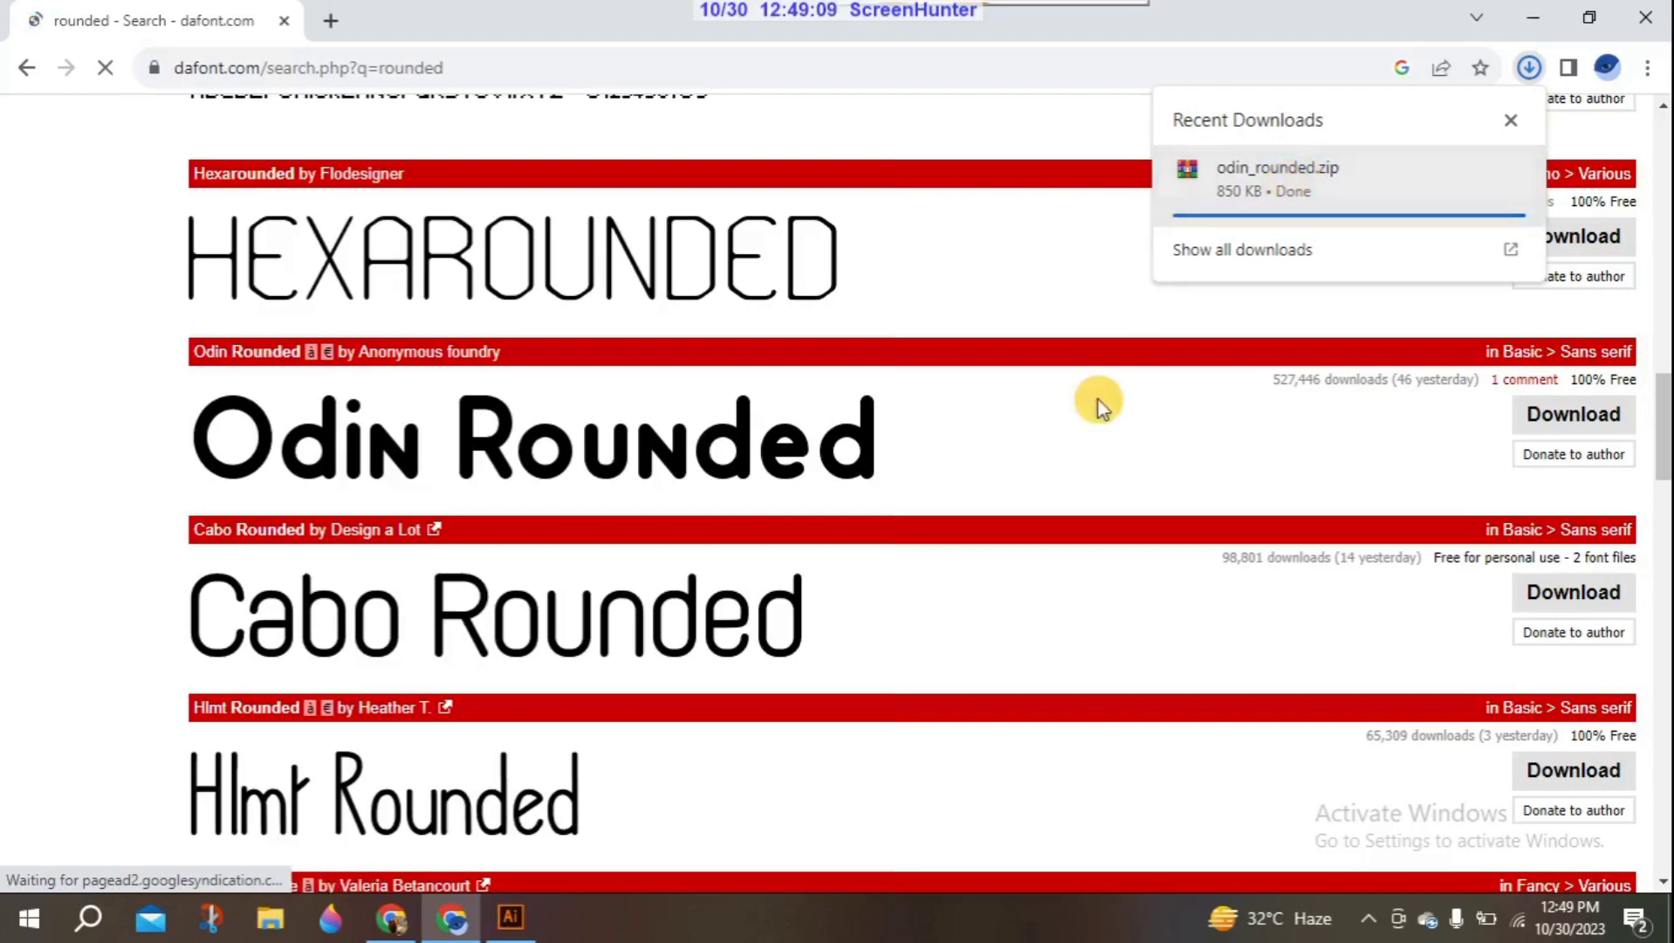
{"action": "left_click", "coordinate": [1383, 197]}
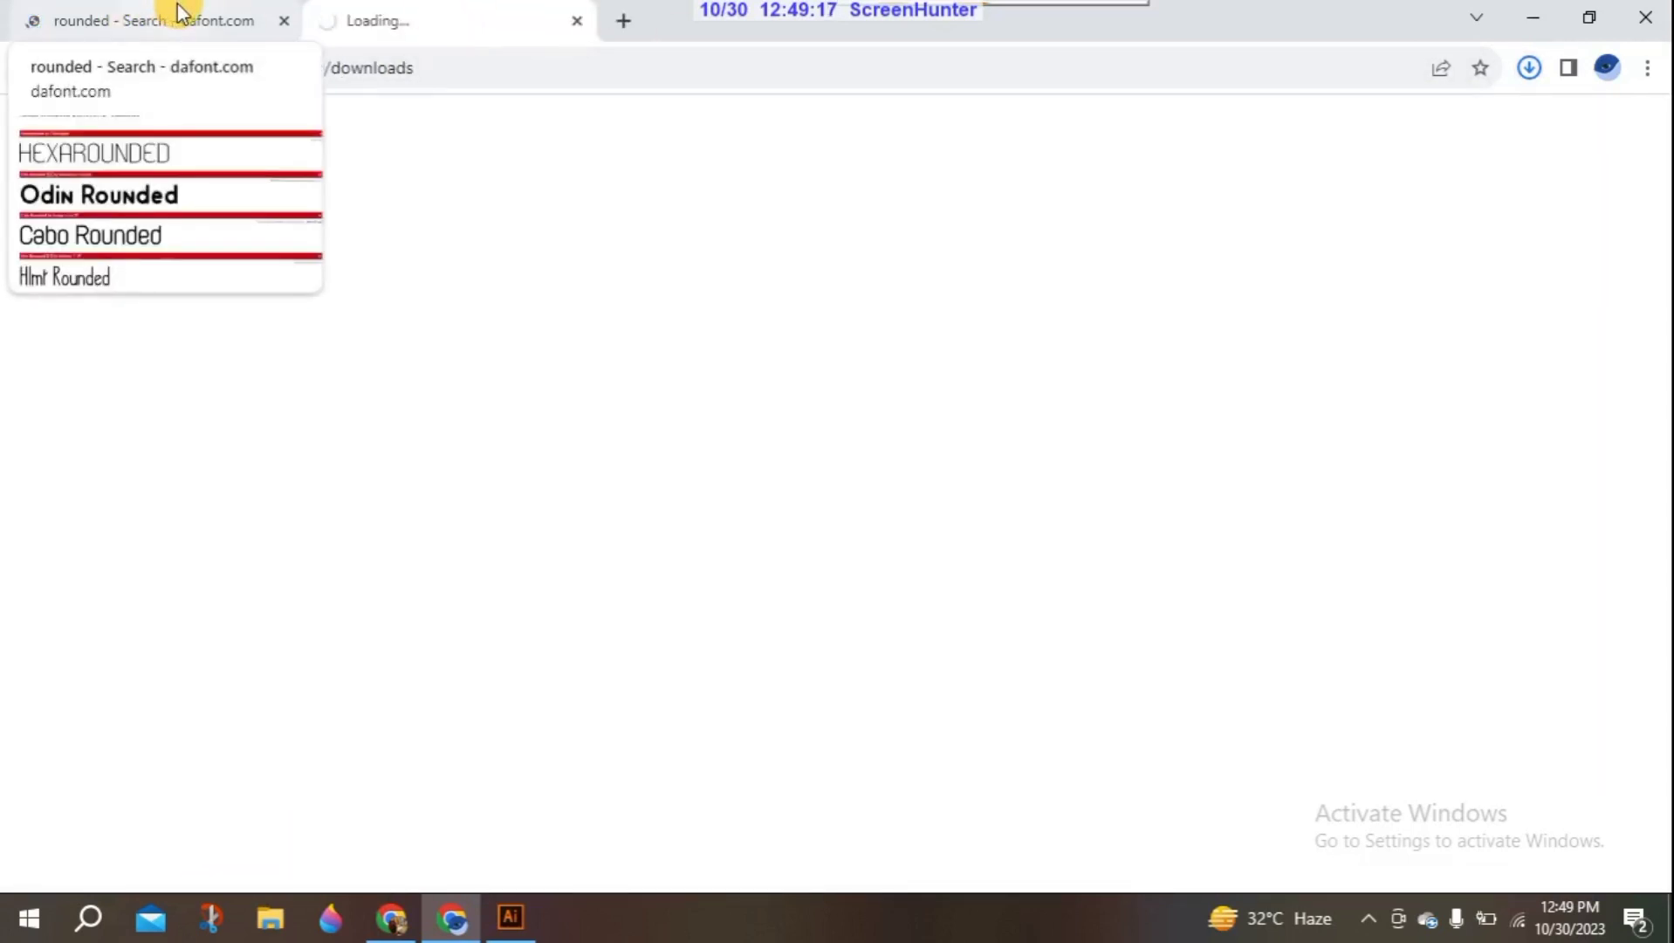
{"action": "left_click", "coordinate": [176, 3]}
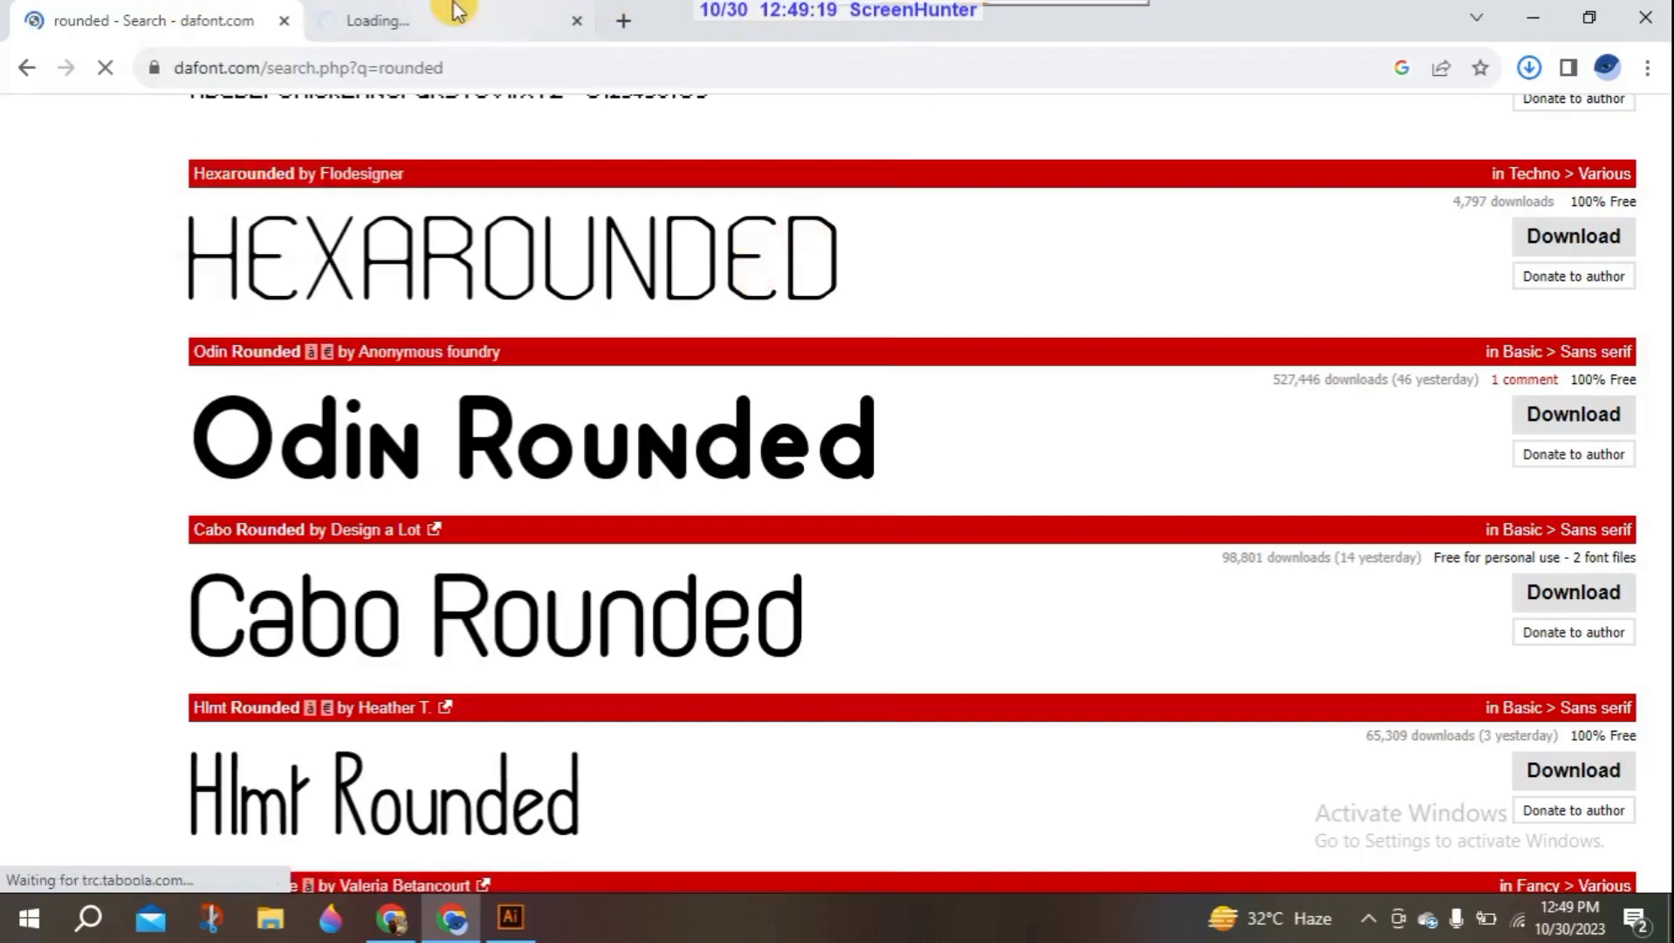
{"action": "left_click", "coordinate": [447, 11]}
{"action": "left_click", "coordinate": [1529, 67]}
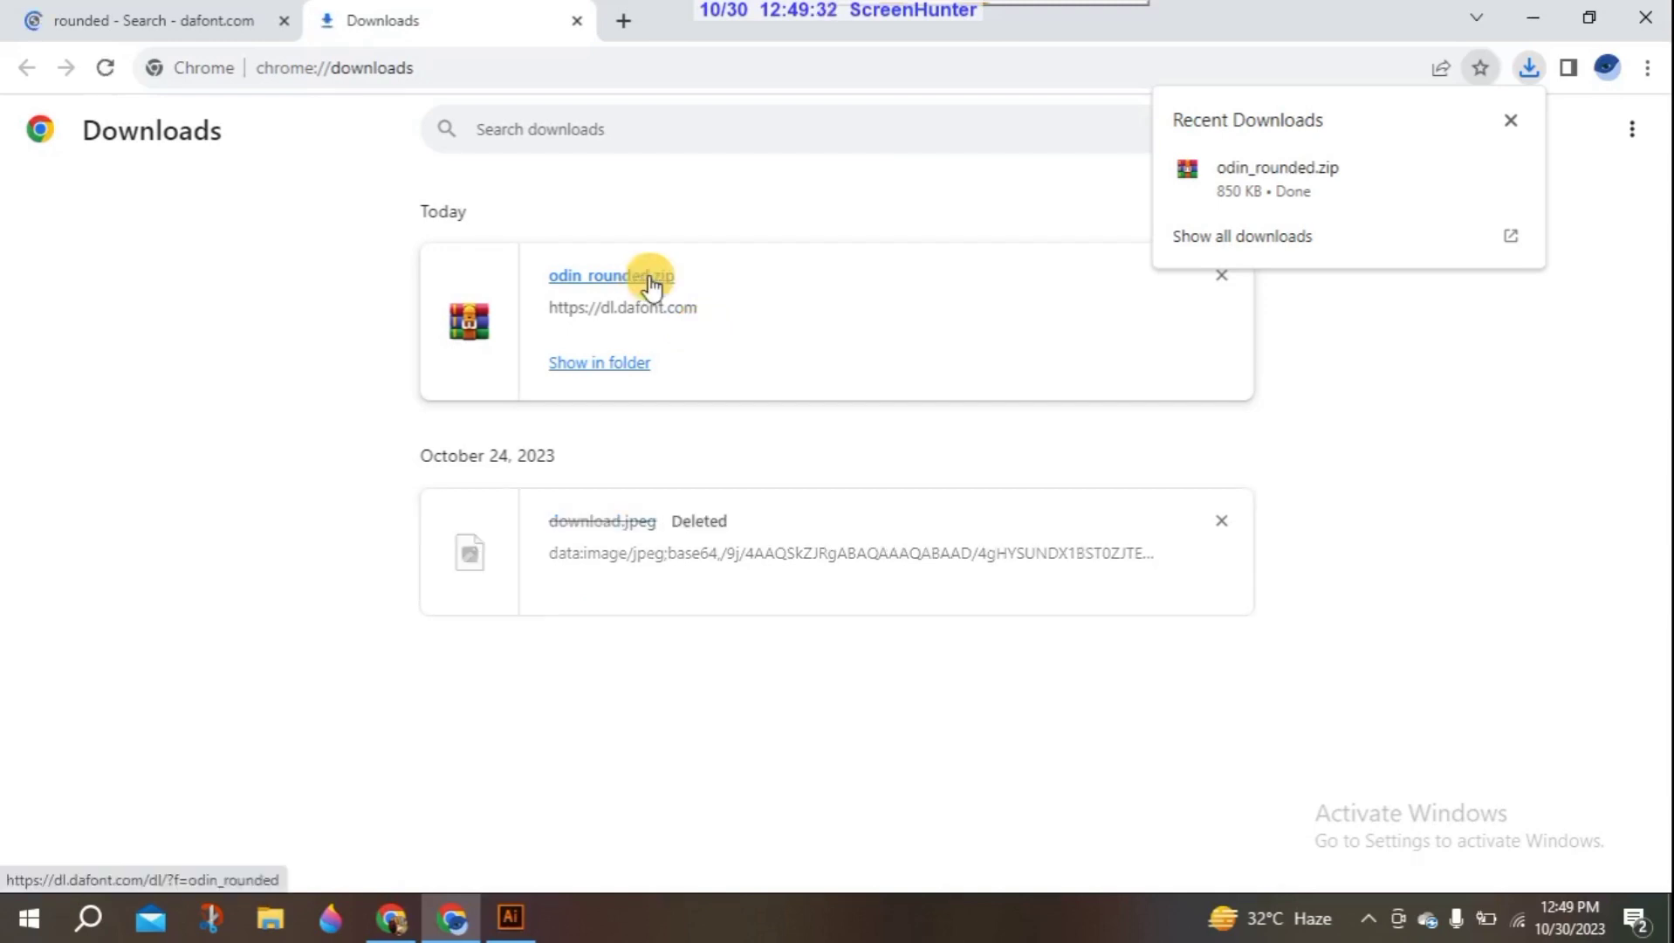
{"action": "left_click", "coordinate": [647, 275]}
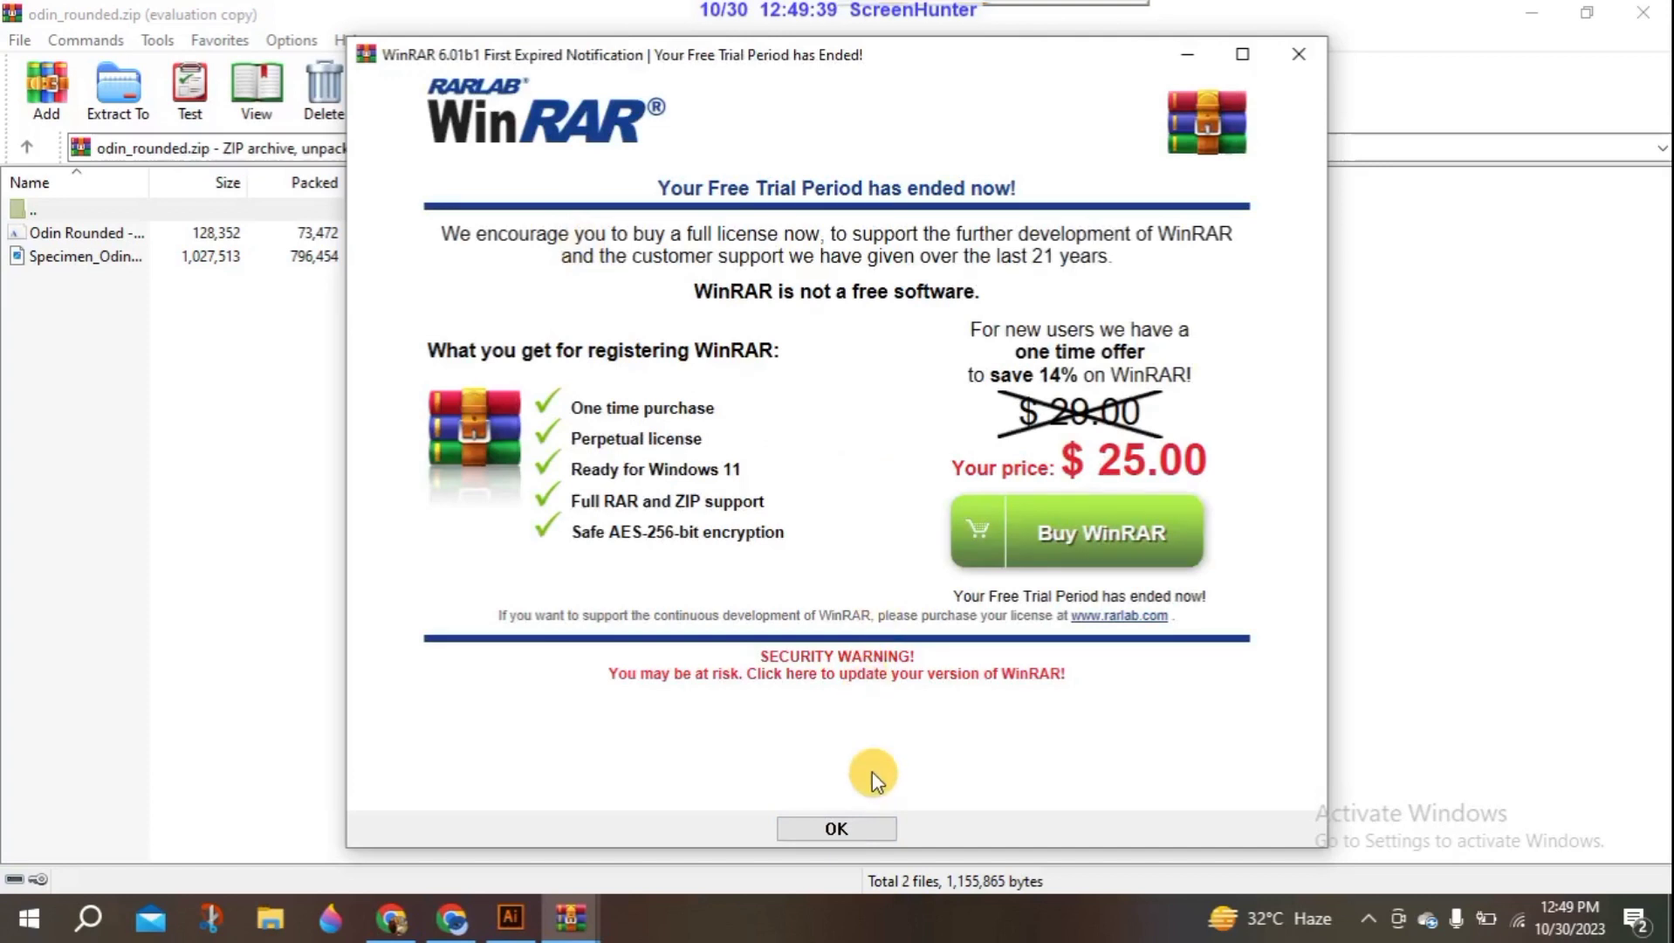
{"action": "left_click", "coordinate": [836, 828]}
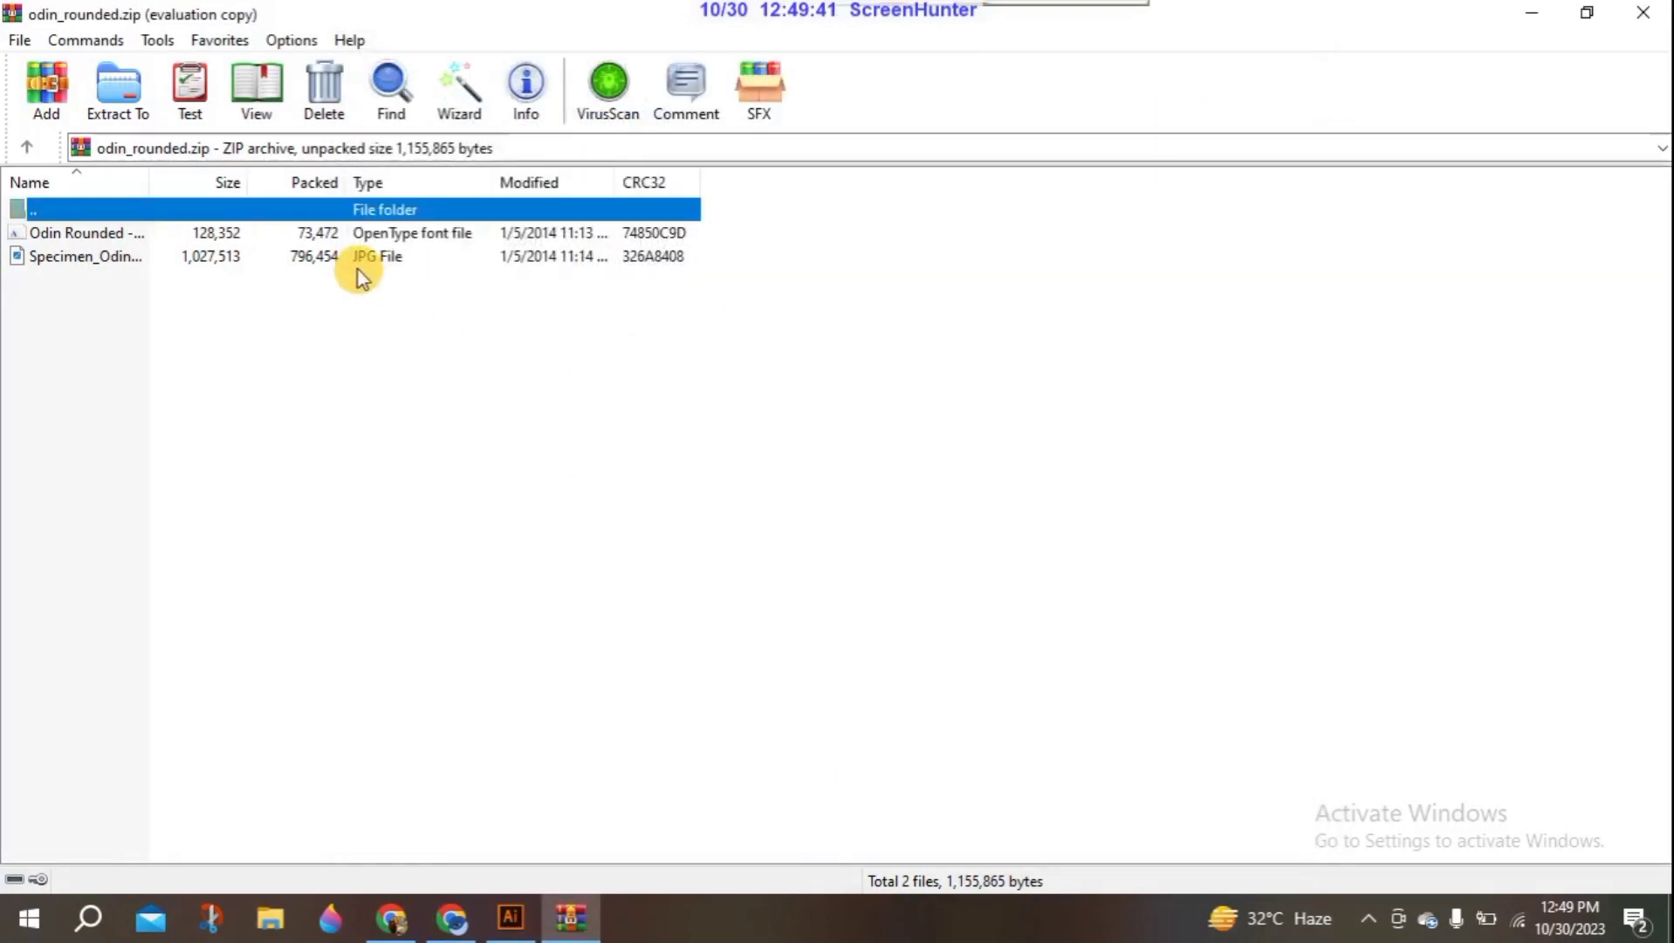
- Open the Odin Rounded OpenType font file from the archive and install it
{"action": "left_click", "coordinate": [375, 236]}
{"action": "double_click", "coordinate": [582, 234]}
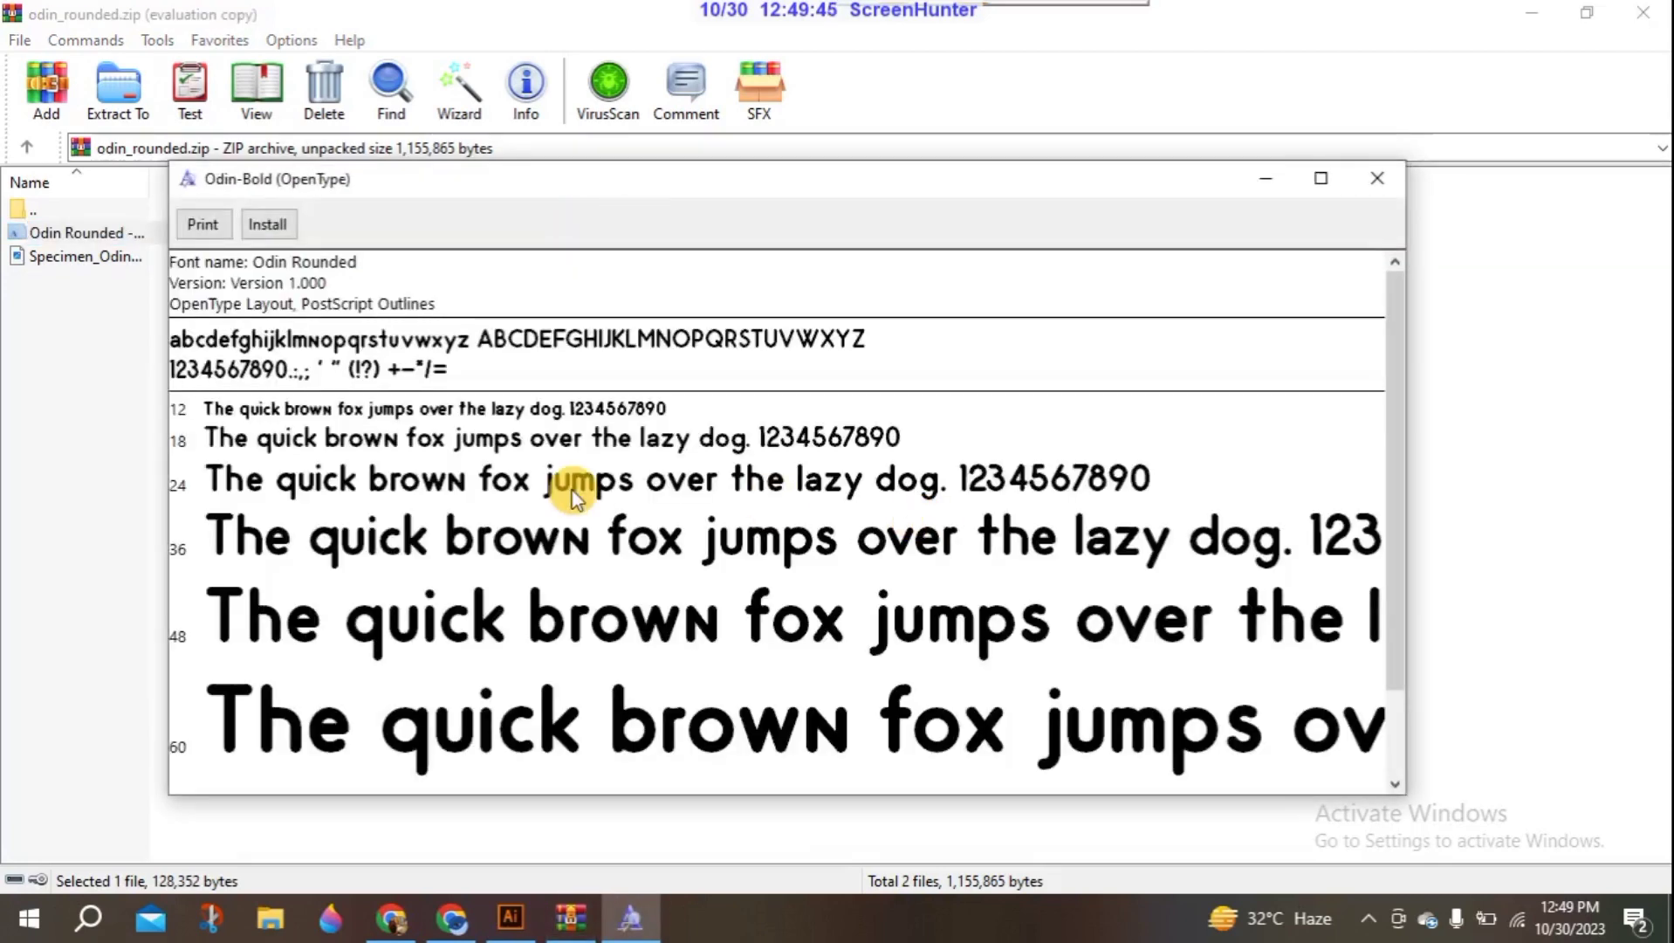
{"action": "left_click", "coordinate": [267, 224]}
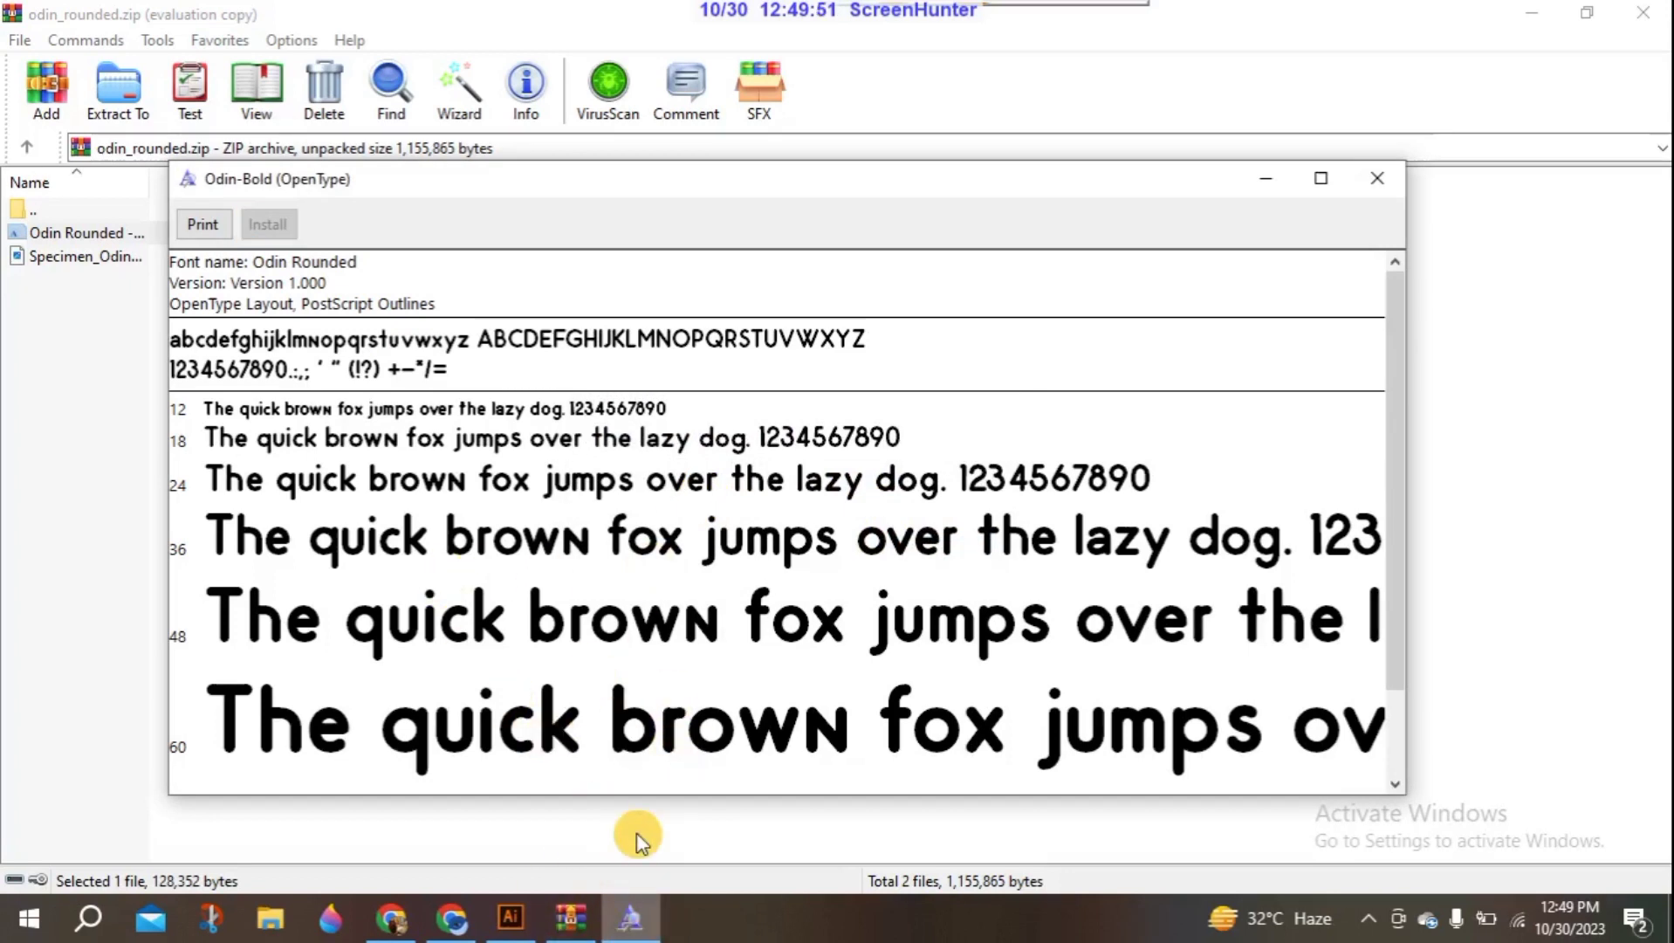
- Switch to Illustrator and change the DREAM text's font to Odin Bold
{"action": "left_click", "coordinate": [511, 916]}
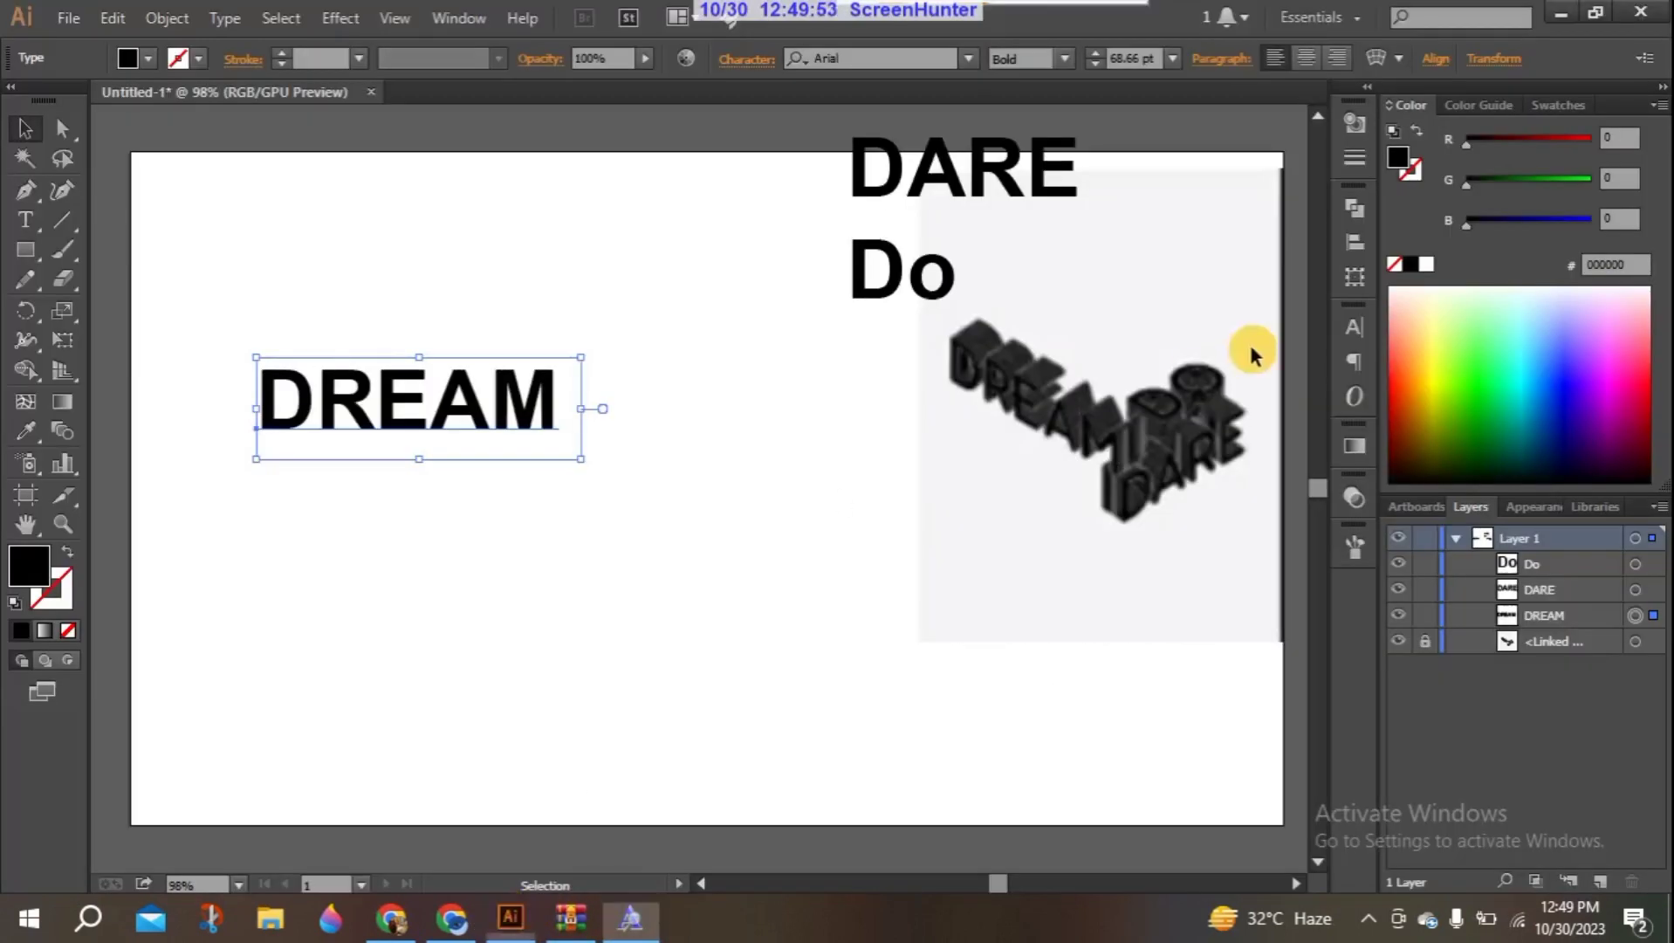
{"action": "left_click", "coordinate": [1352, 327]}
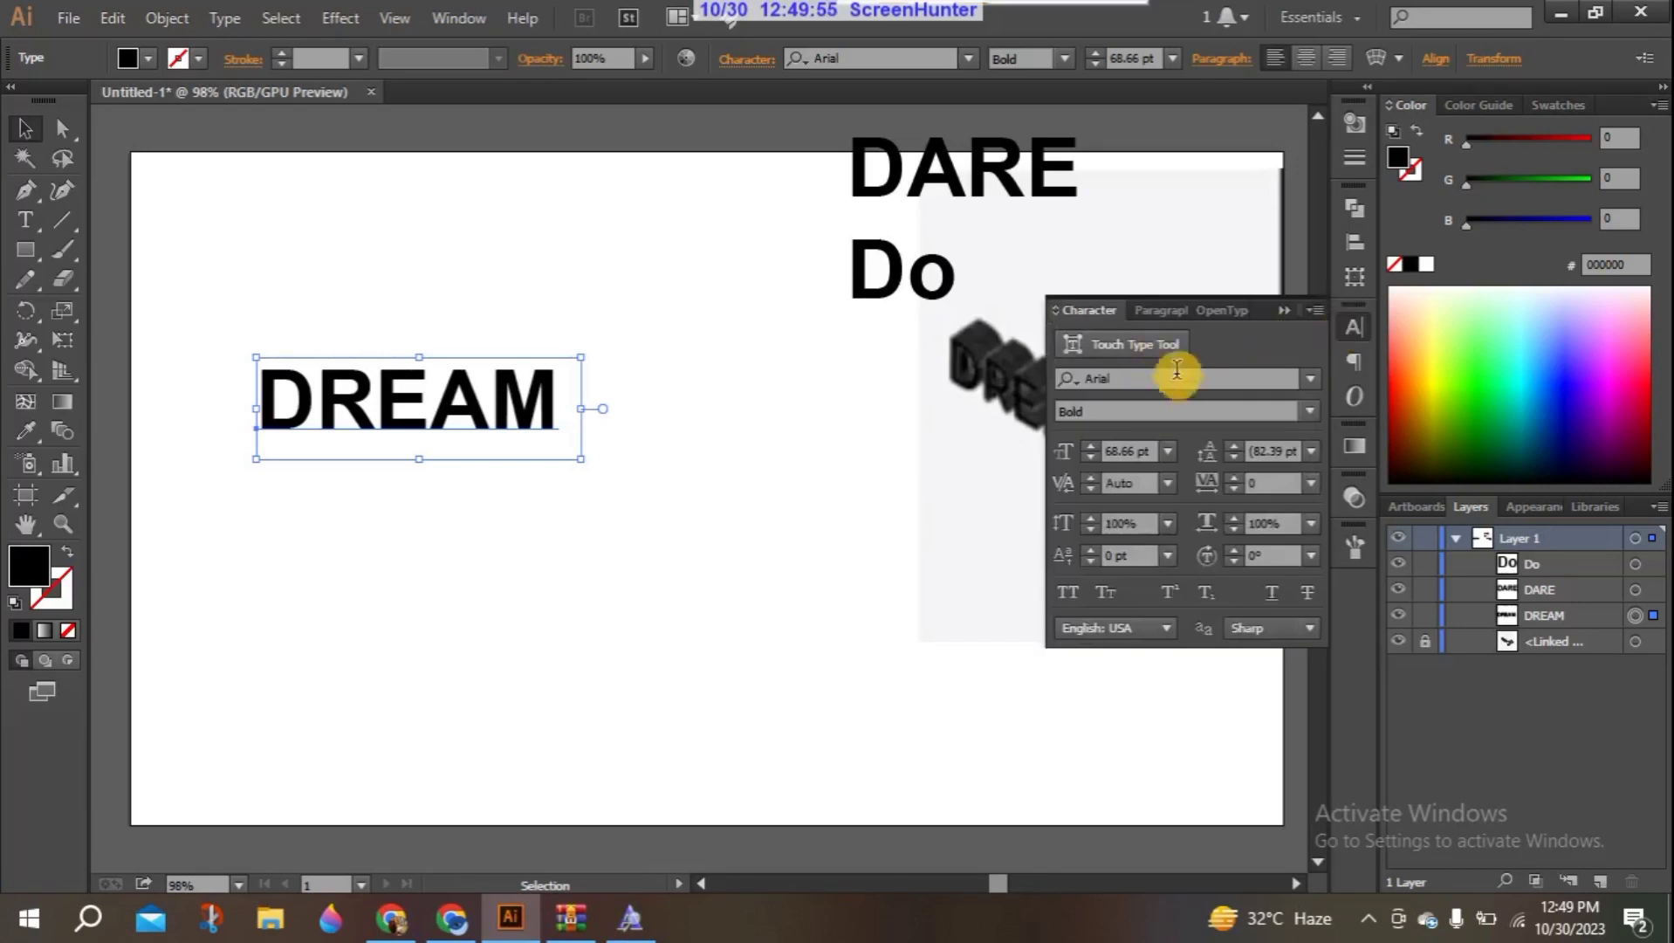
{"action": "left_click", "coordinate": [1238, 378]}
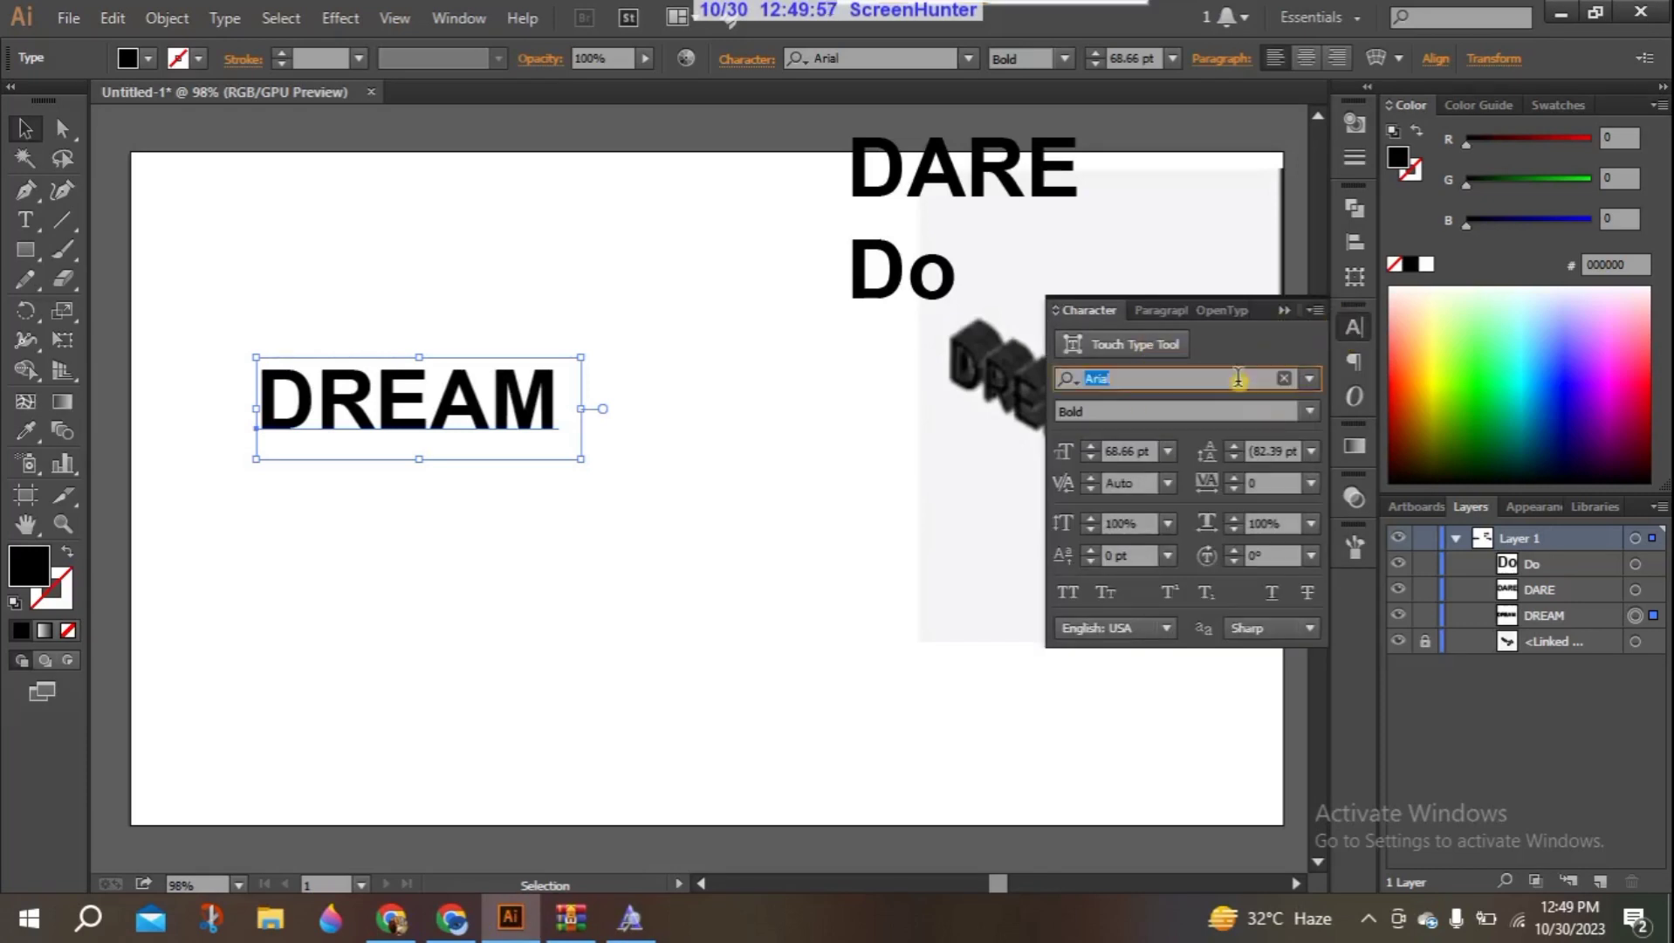
{"action": "type", "text": "odin"}
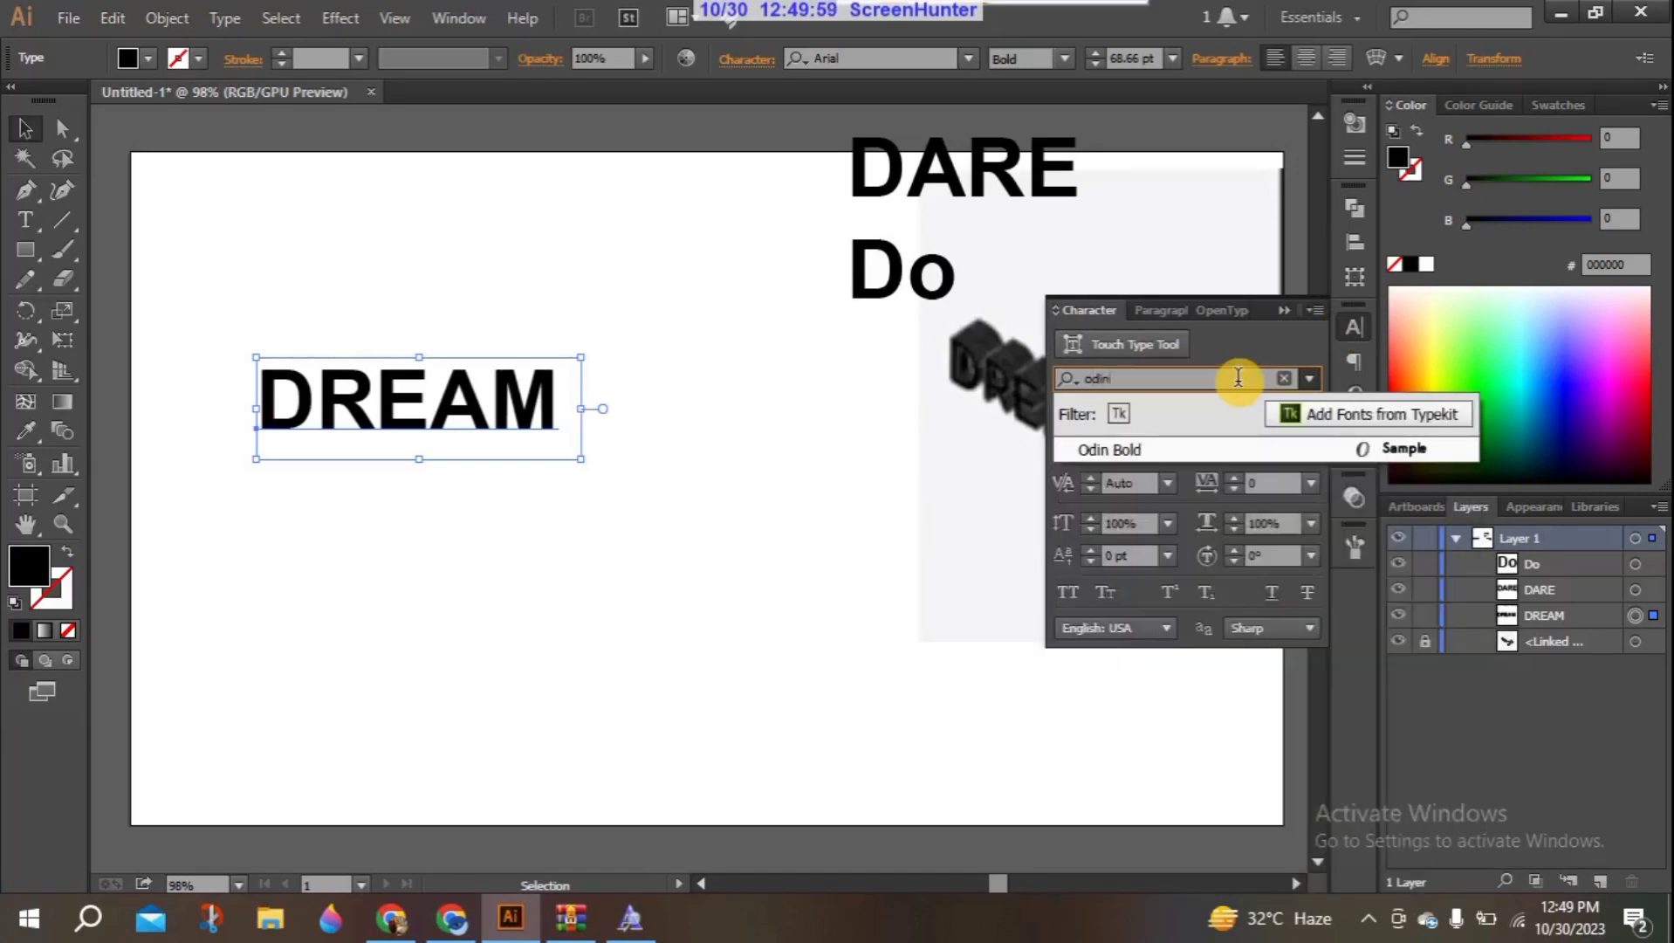
{"action": "left_click", "coordinate": [1116, 448]}
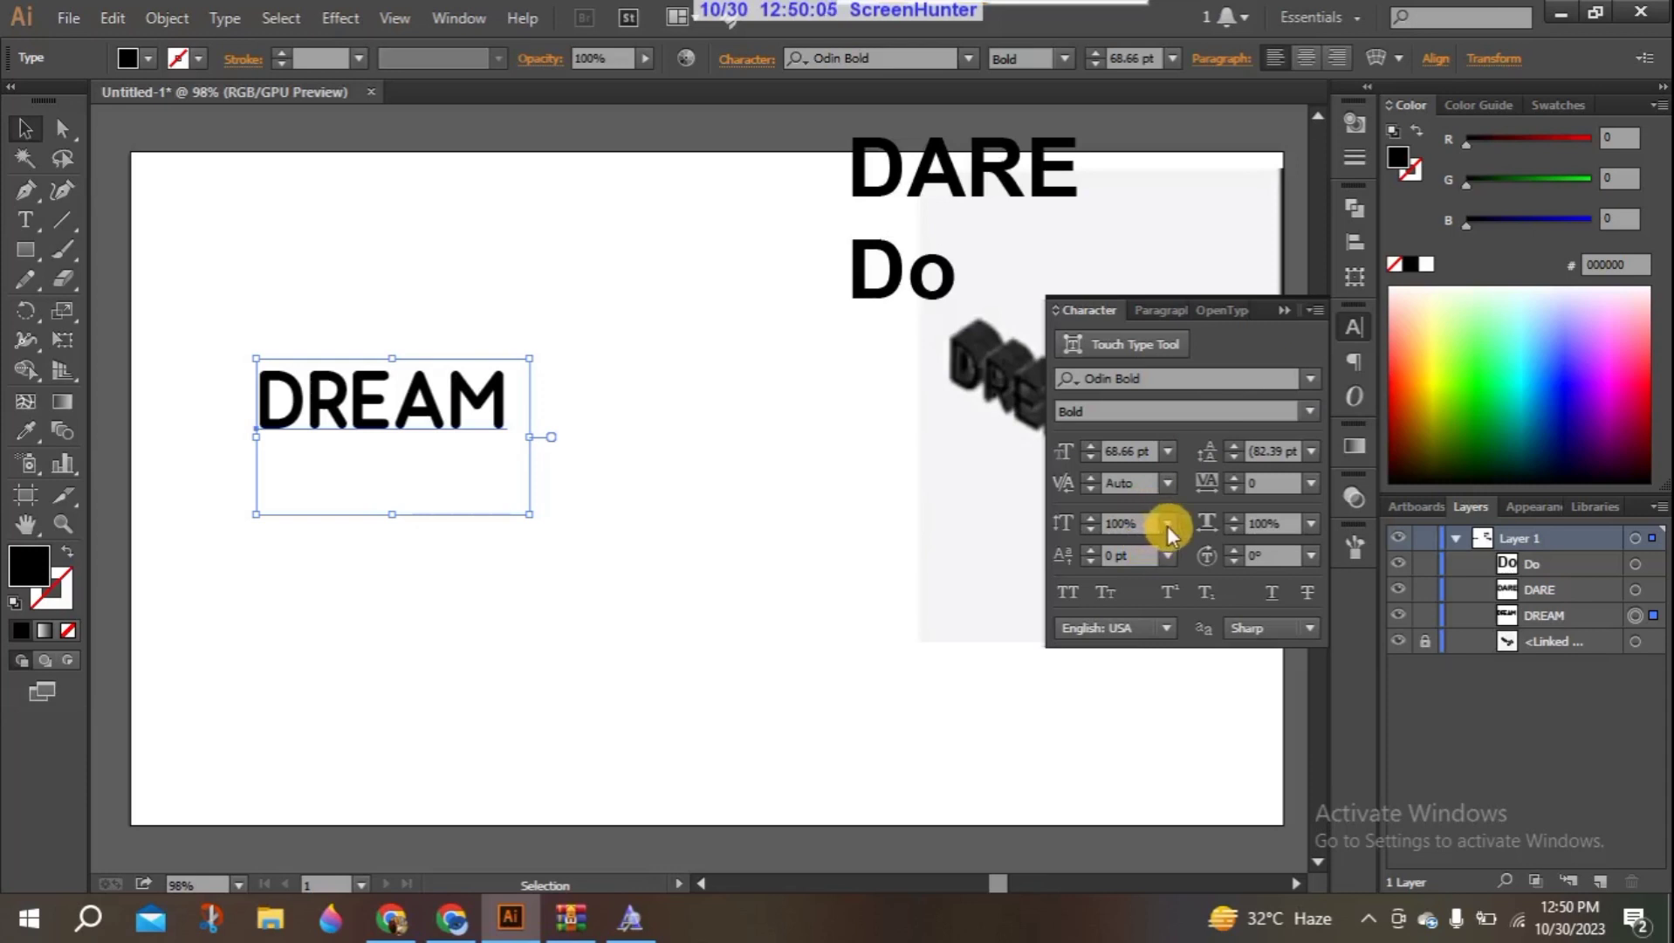
{"action": "left_click", "coordinate": [946, 471]}
{"action": "left_click", "coordinate": [434, 399]}
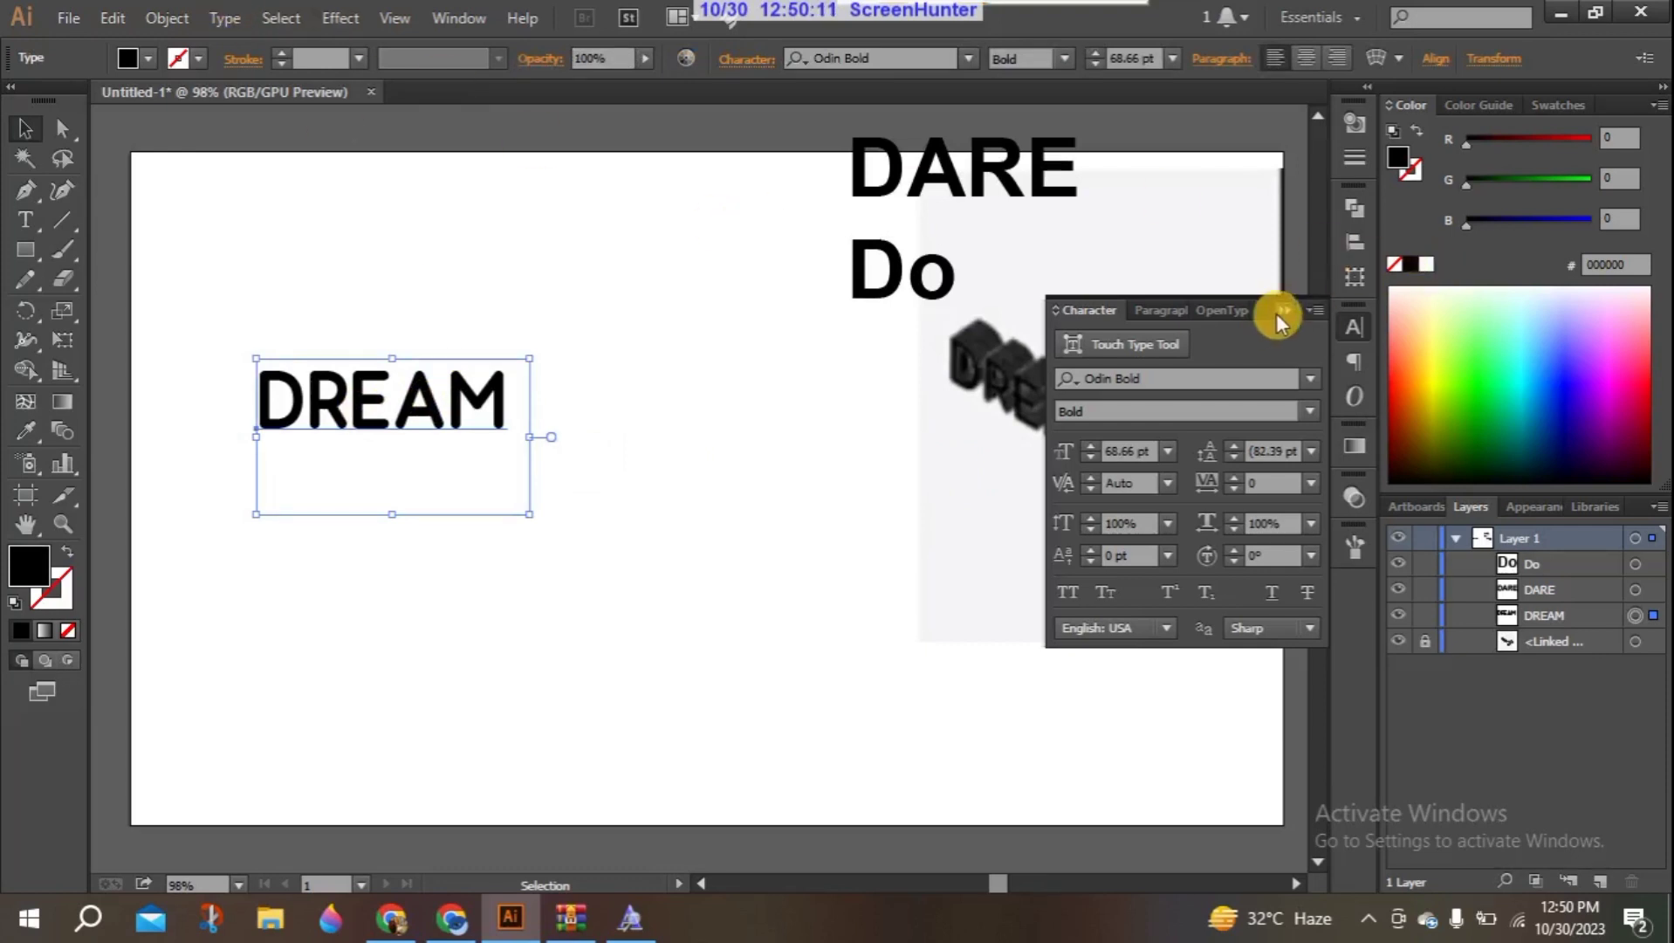
{"action": "left_click", "coordinate": [1279, 313]}
- Apply a 3D Rotate effect to the DREAM text with the Isometric Left position
{"action": "left_click", "coordinate": [340, 17]}
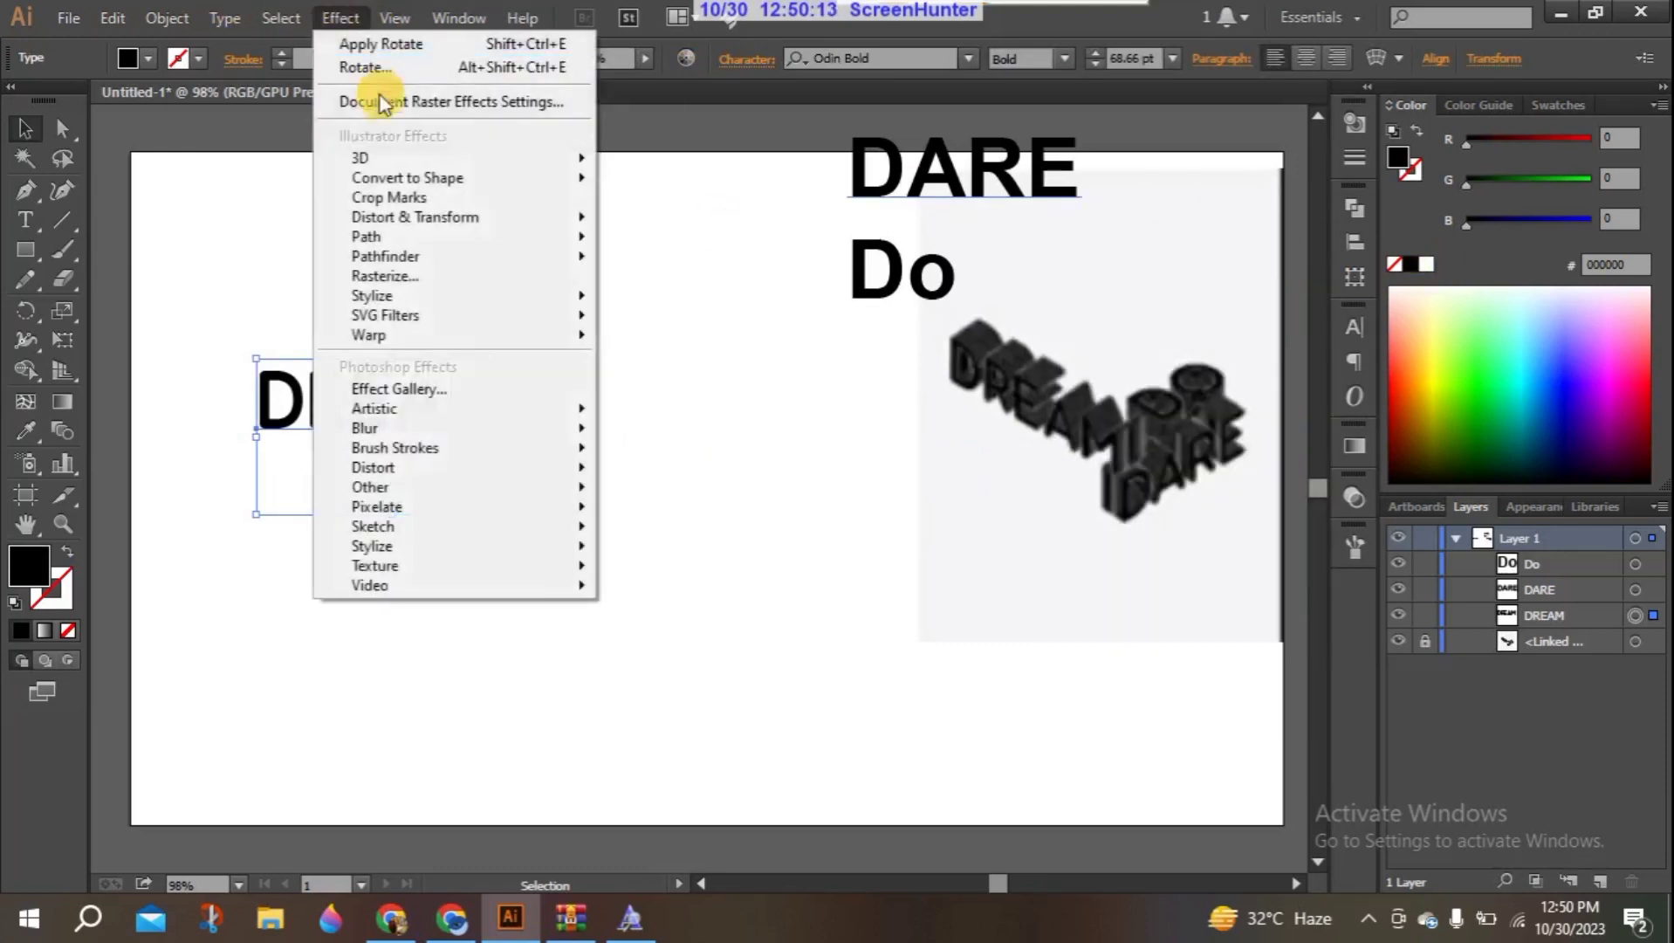
{"action": "mouse_move", "coordinate": [419, 156]}
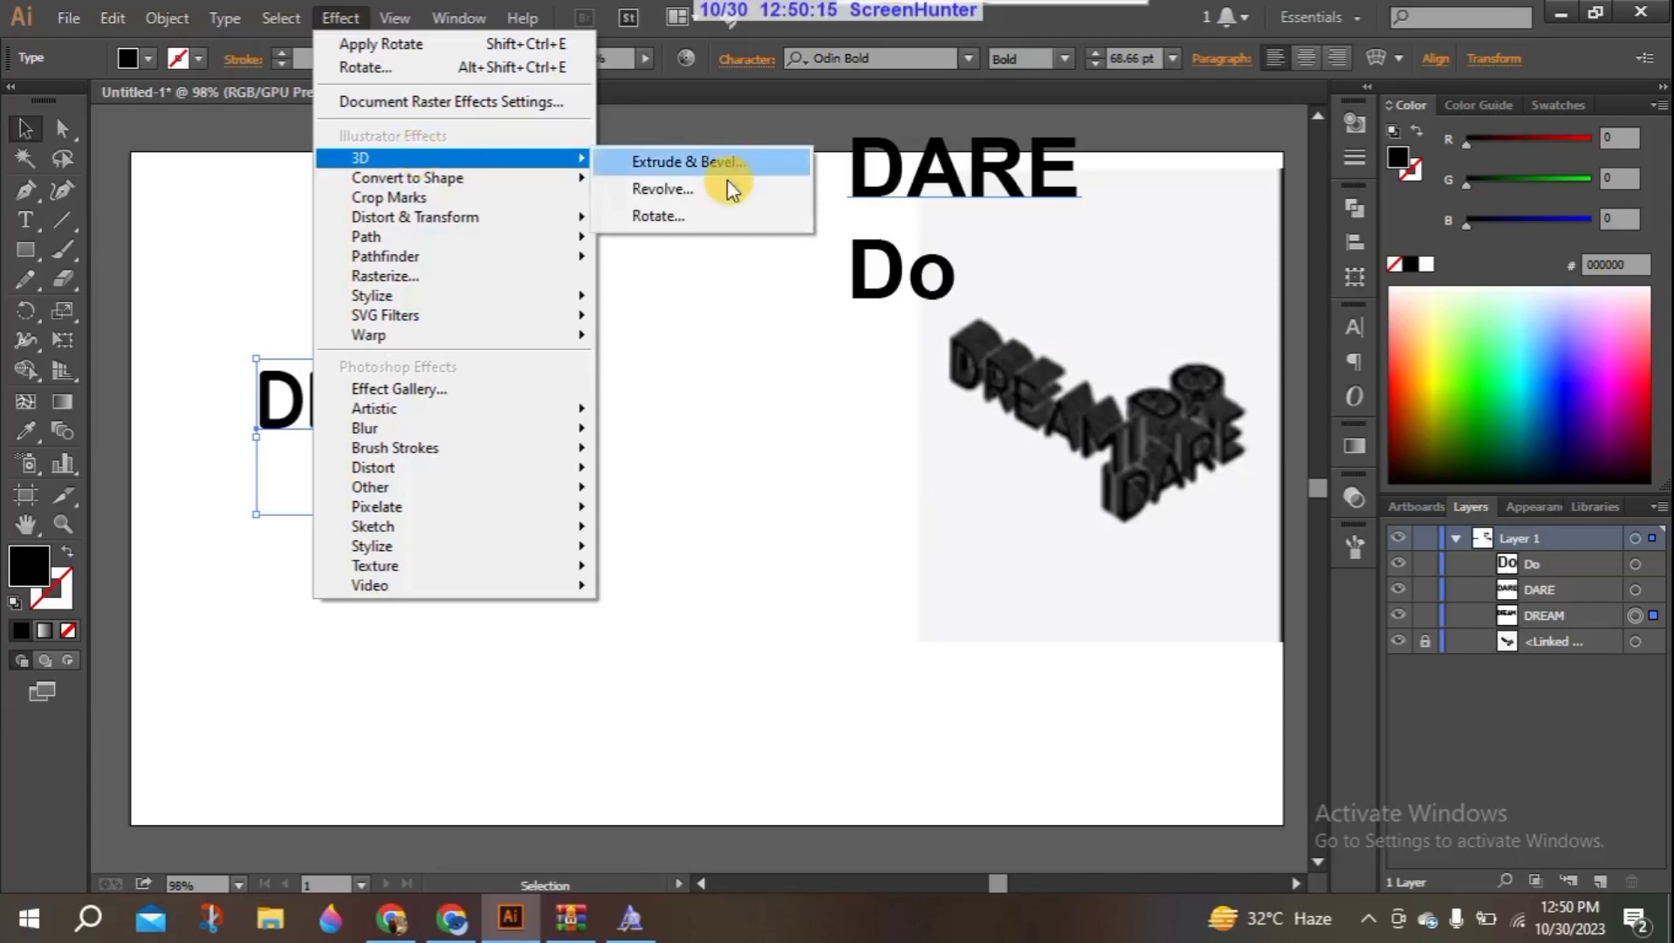
{"action": "left_click", "coordinate": [709, 214]}
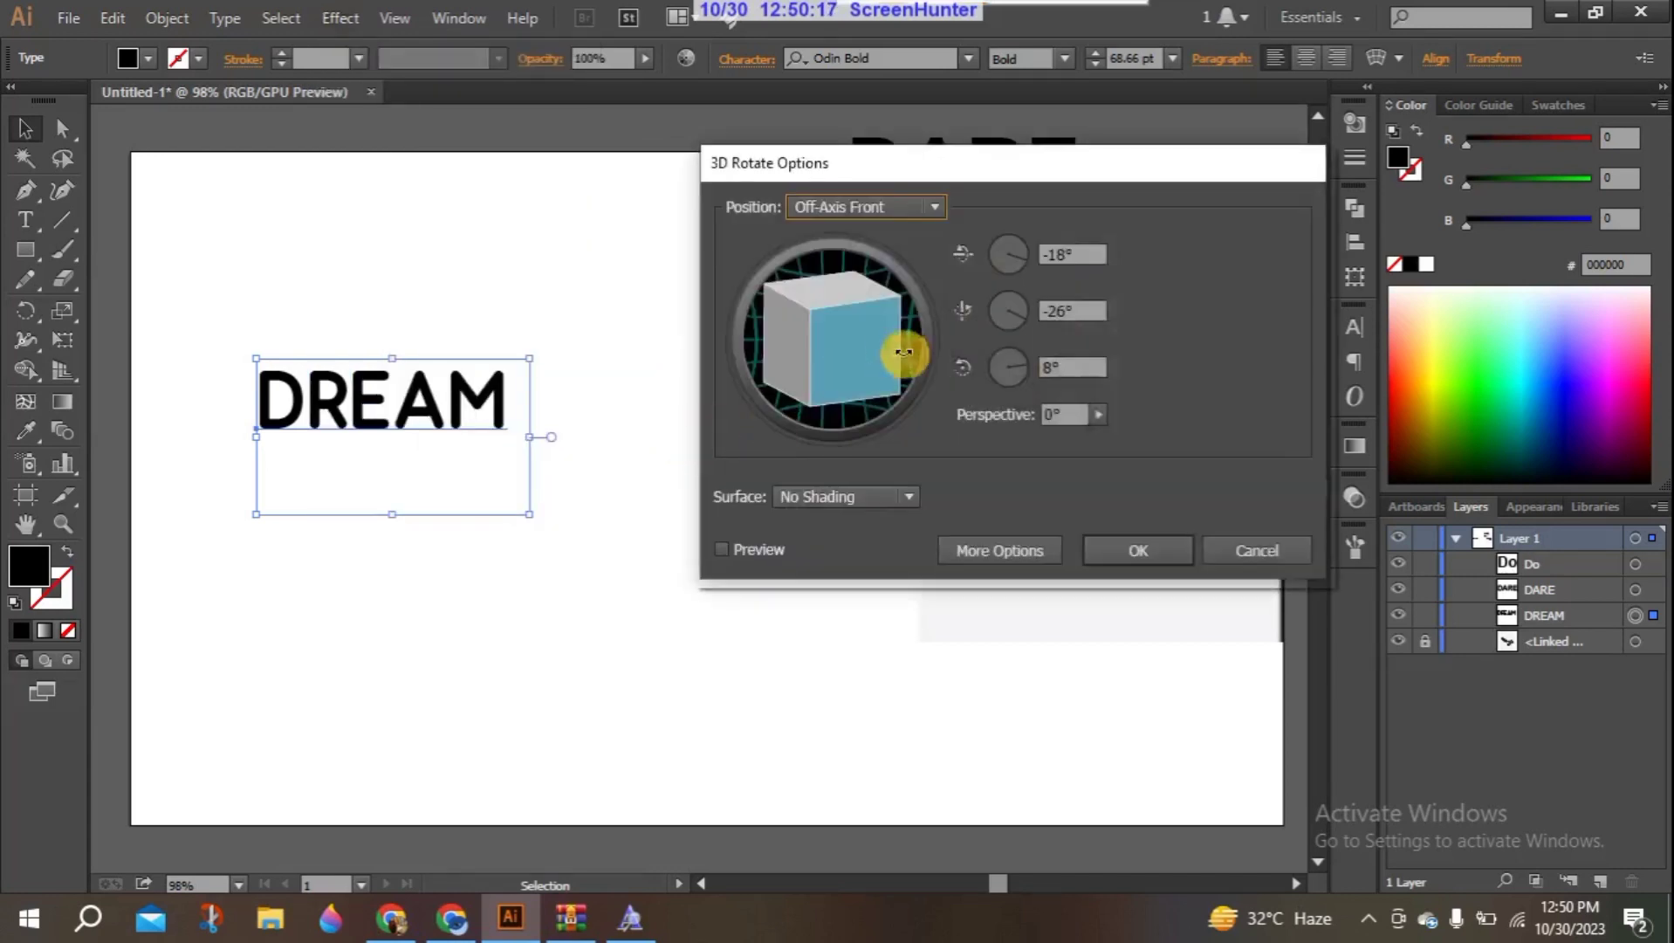
{"action": "left_click", "coordinate": [935, 206]}
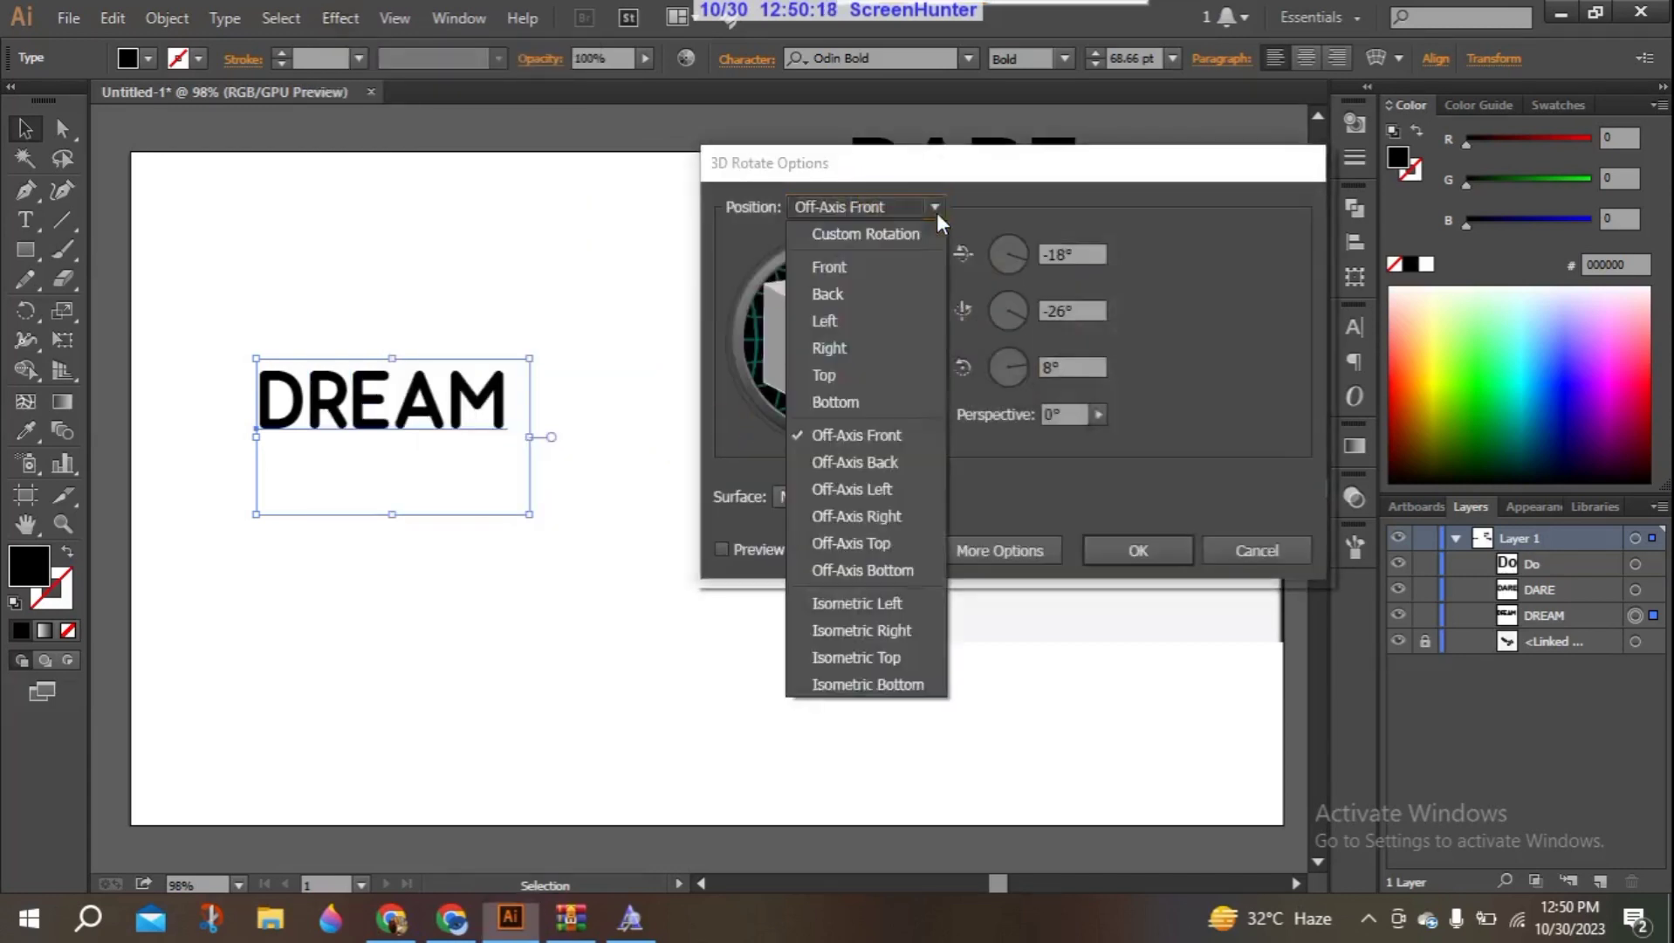
{"action": "left_click", "coordinate": [854, 605]}
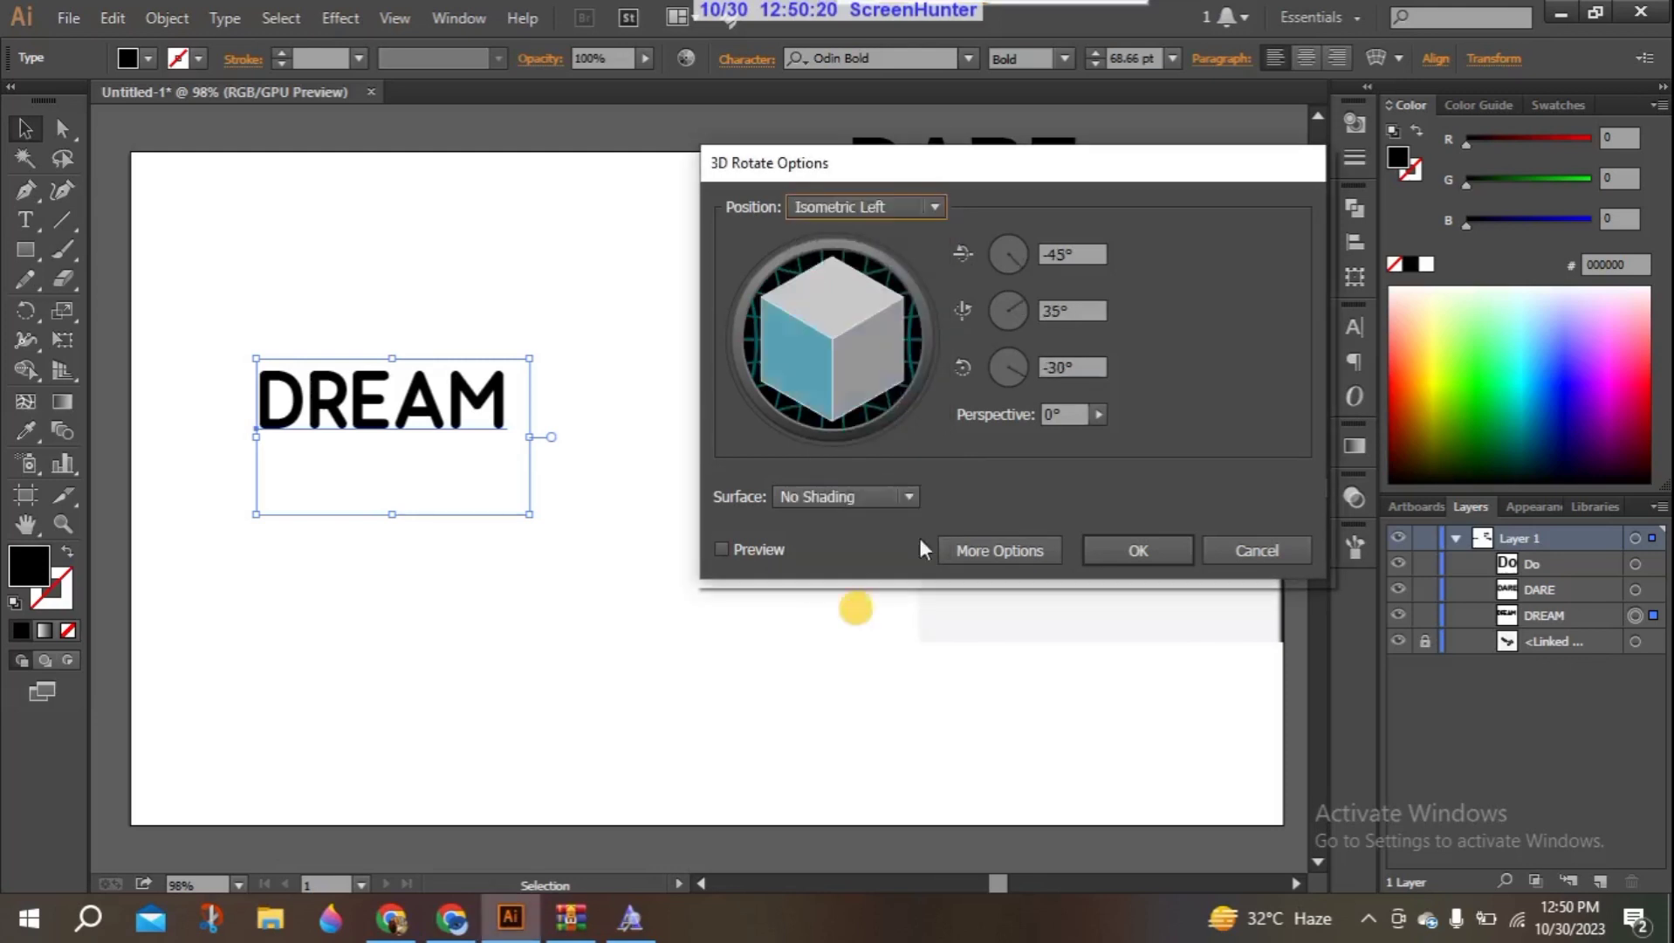
{"action": "left_click", "coordinate": [1120, 540]}
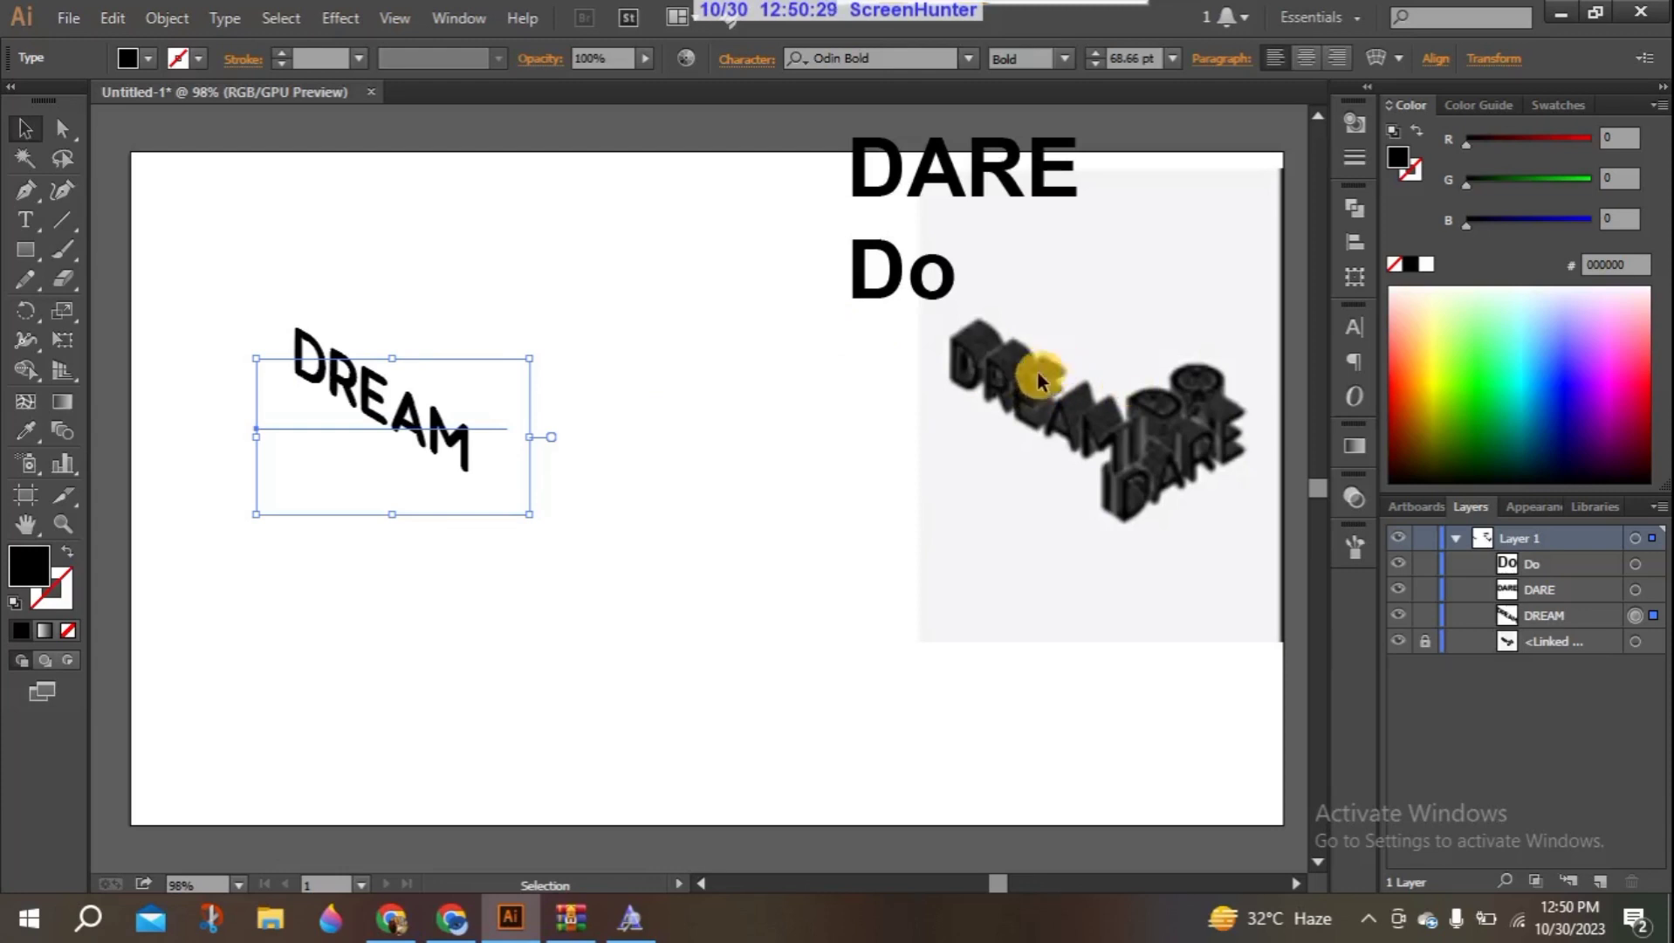
- Start a Distort & Transform Transform effect on the DREAM text with 7 copies and preview enabled
{"action": "left_click", "coordinate": [342, 17]}
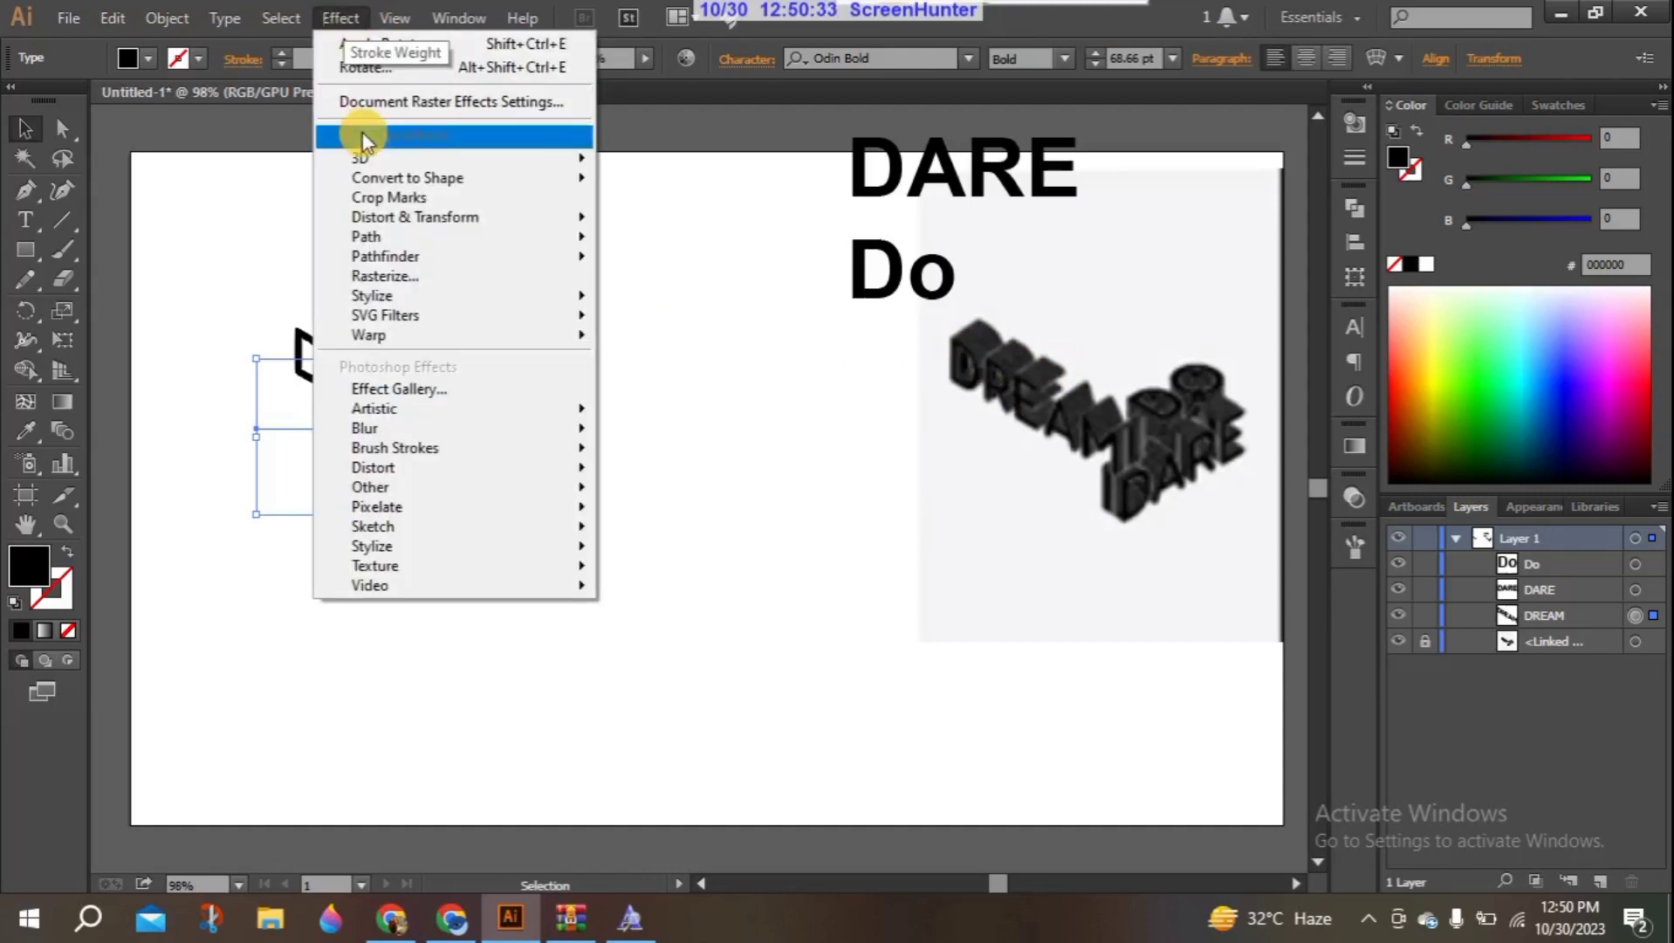
{"action": "mouse_move", "coordinate": [378, 222]}
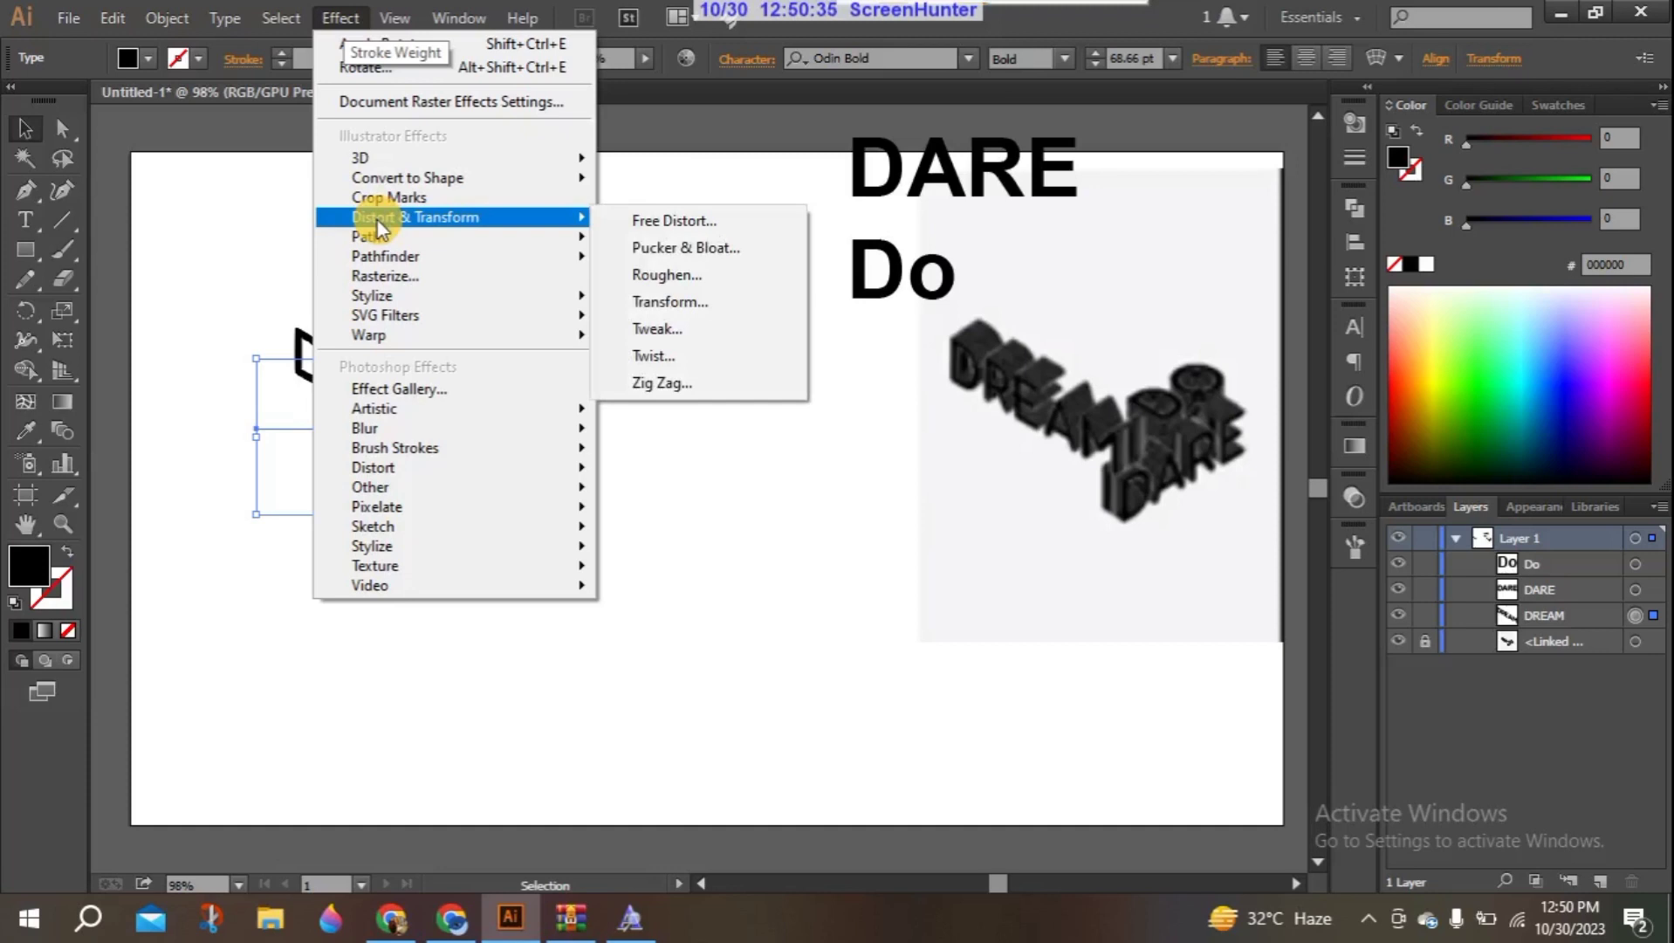
{"action": "left_click", "coordinate": [672, 303]}
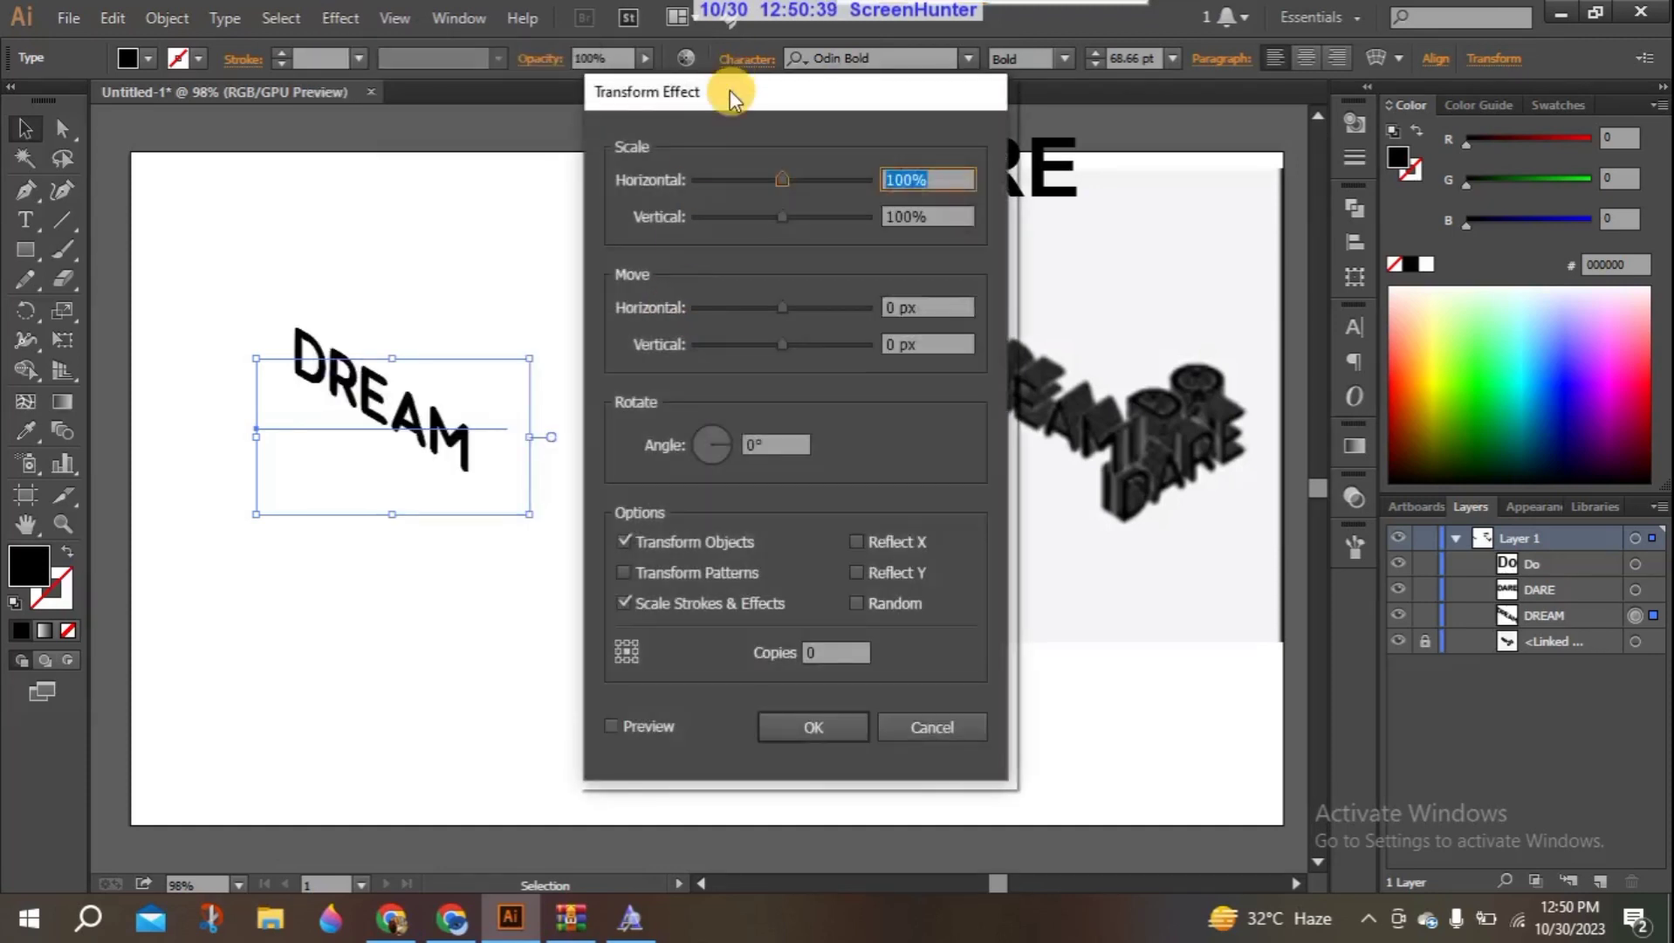
{"action": "left_click_drag", "start_coordinate": [729, 90], "coordinate": [810, 95]}
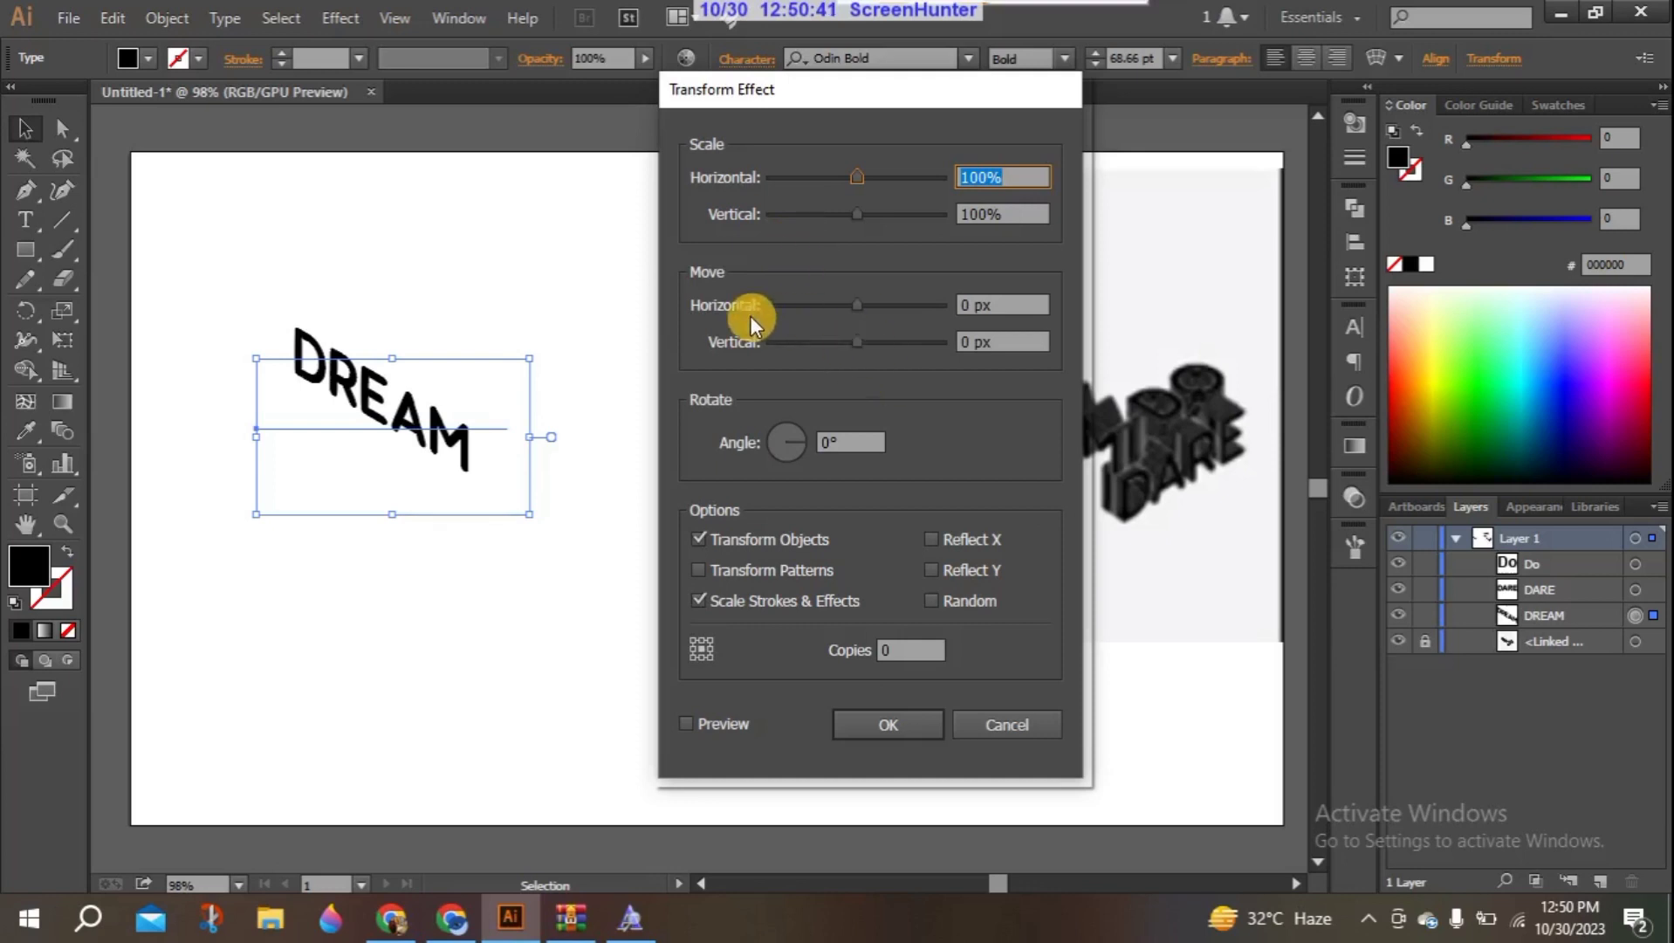
{"action": "left_click", "coordinate": [894, 648]}
{"action": "left_click", "coordinate": [894, 645]}
{"action": "type", "text": "7"}
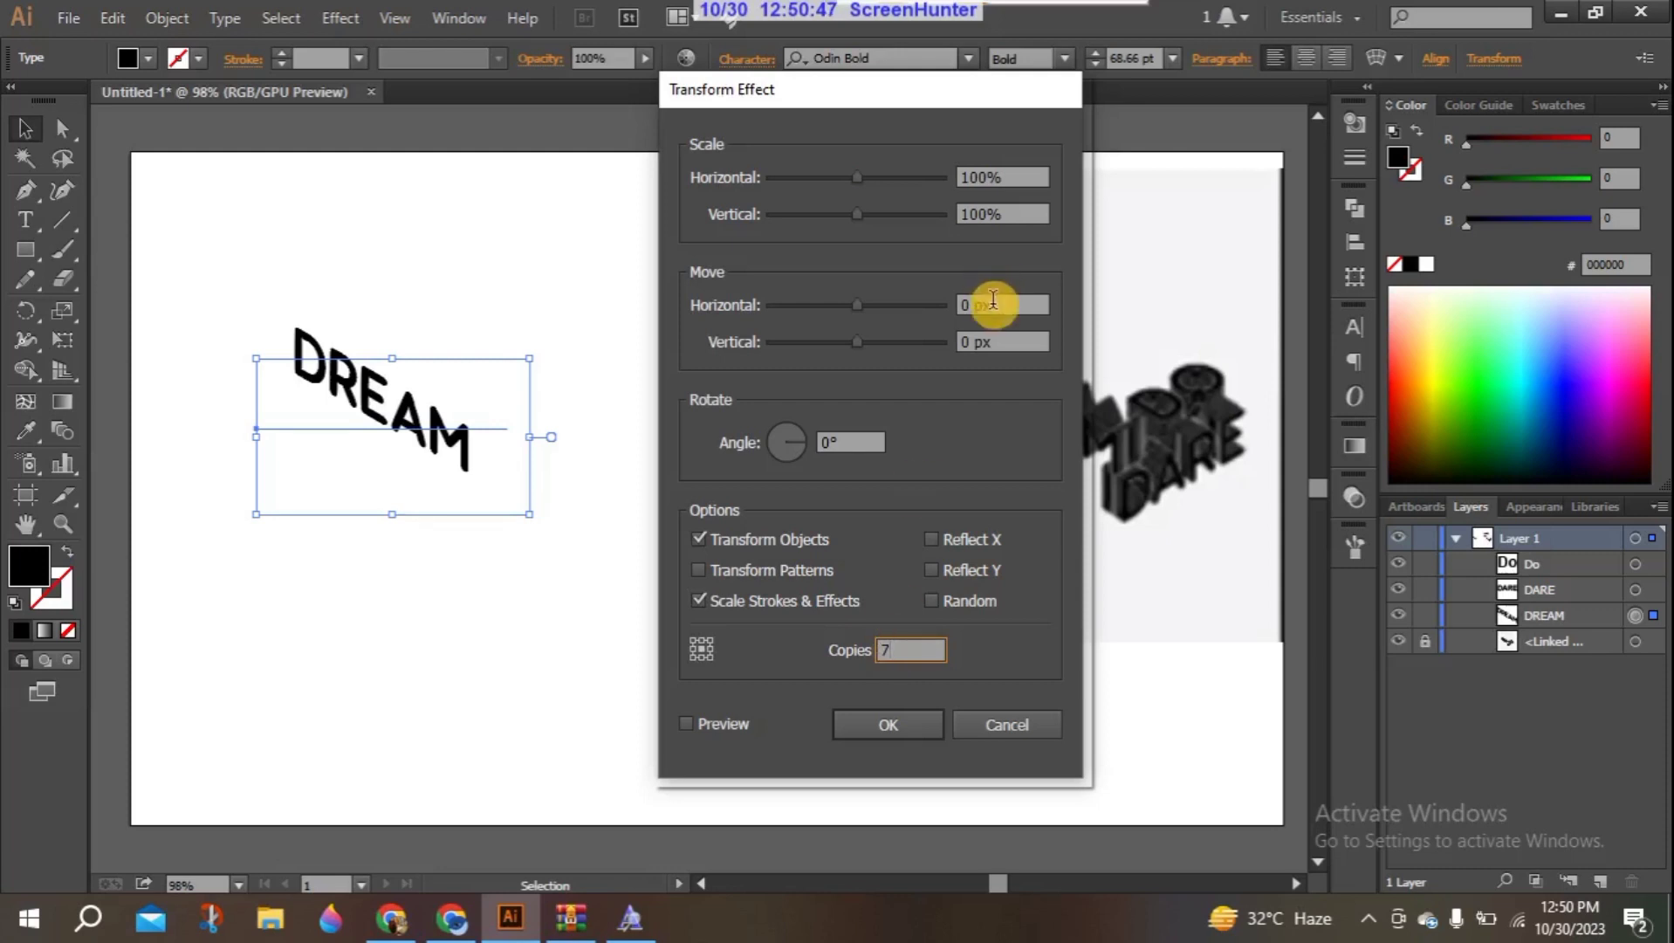
{"action": "left_click", "coordinate": [686, 722]}
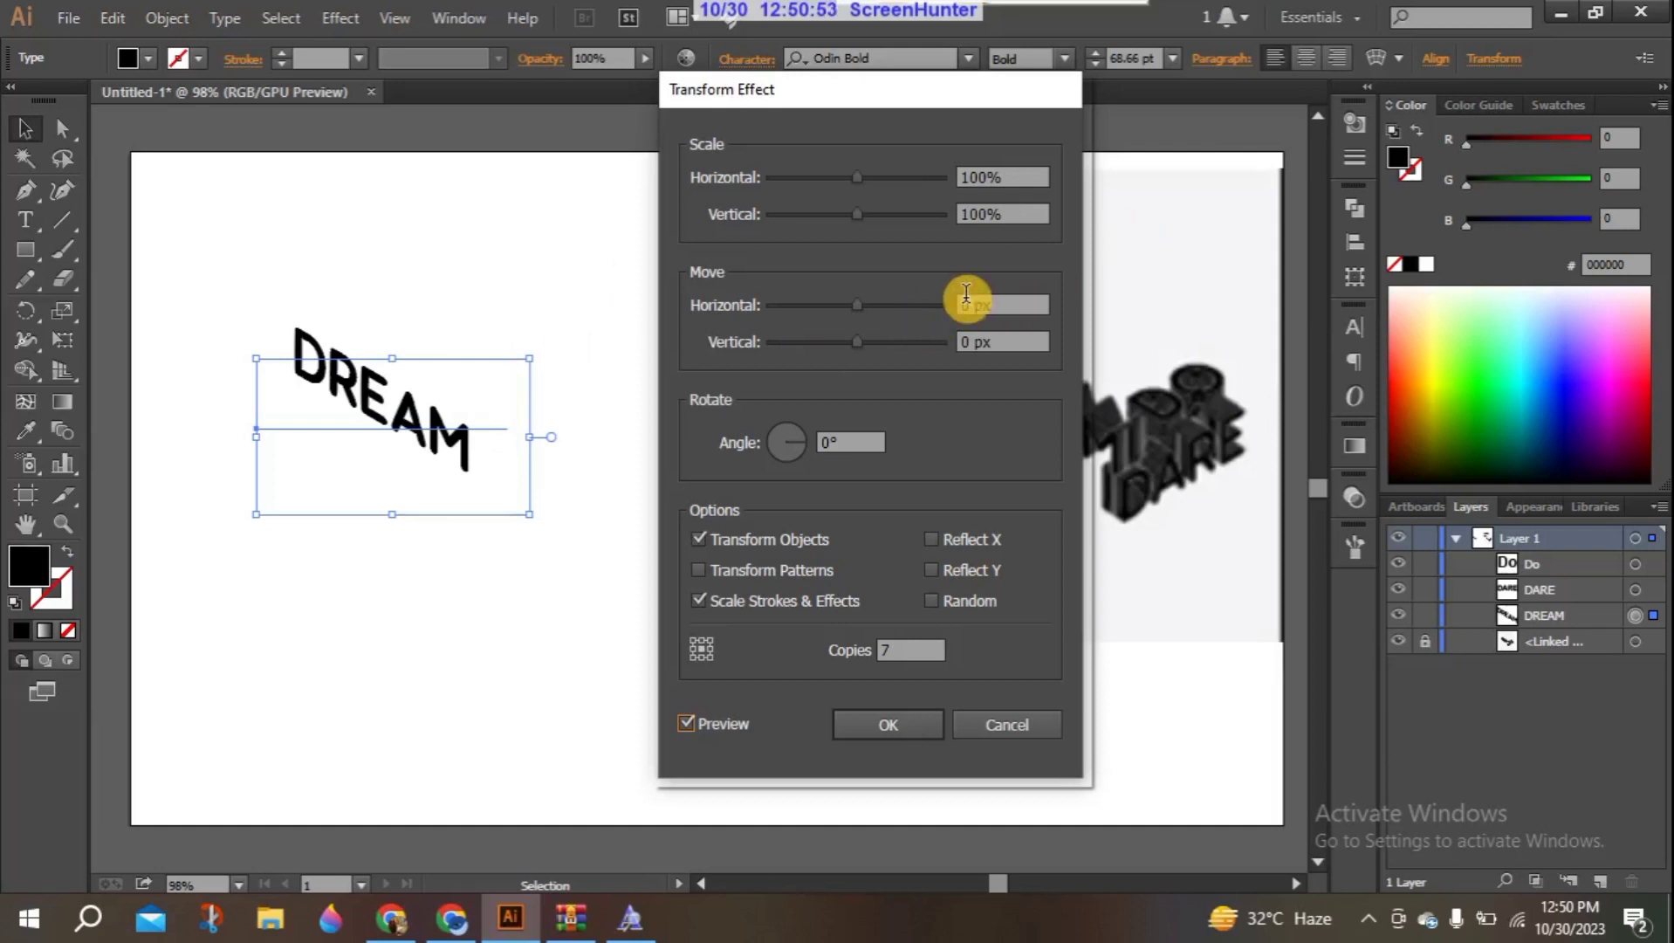
- Set the Transform effect's move to 5 px horizontal and -3 px vertical, and apply it
{"action": "left_click", "coordinate": [967, 301]}
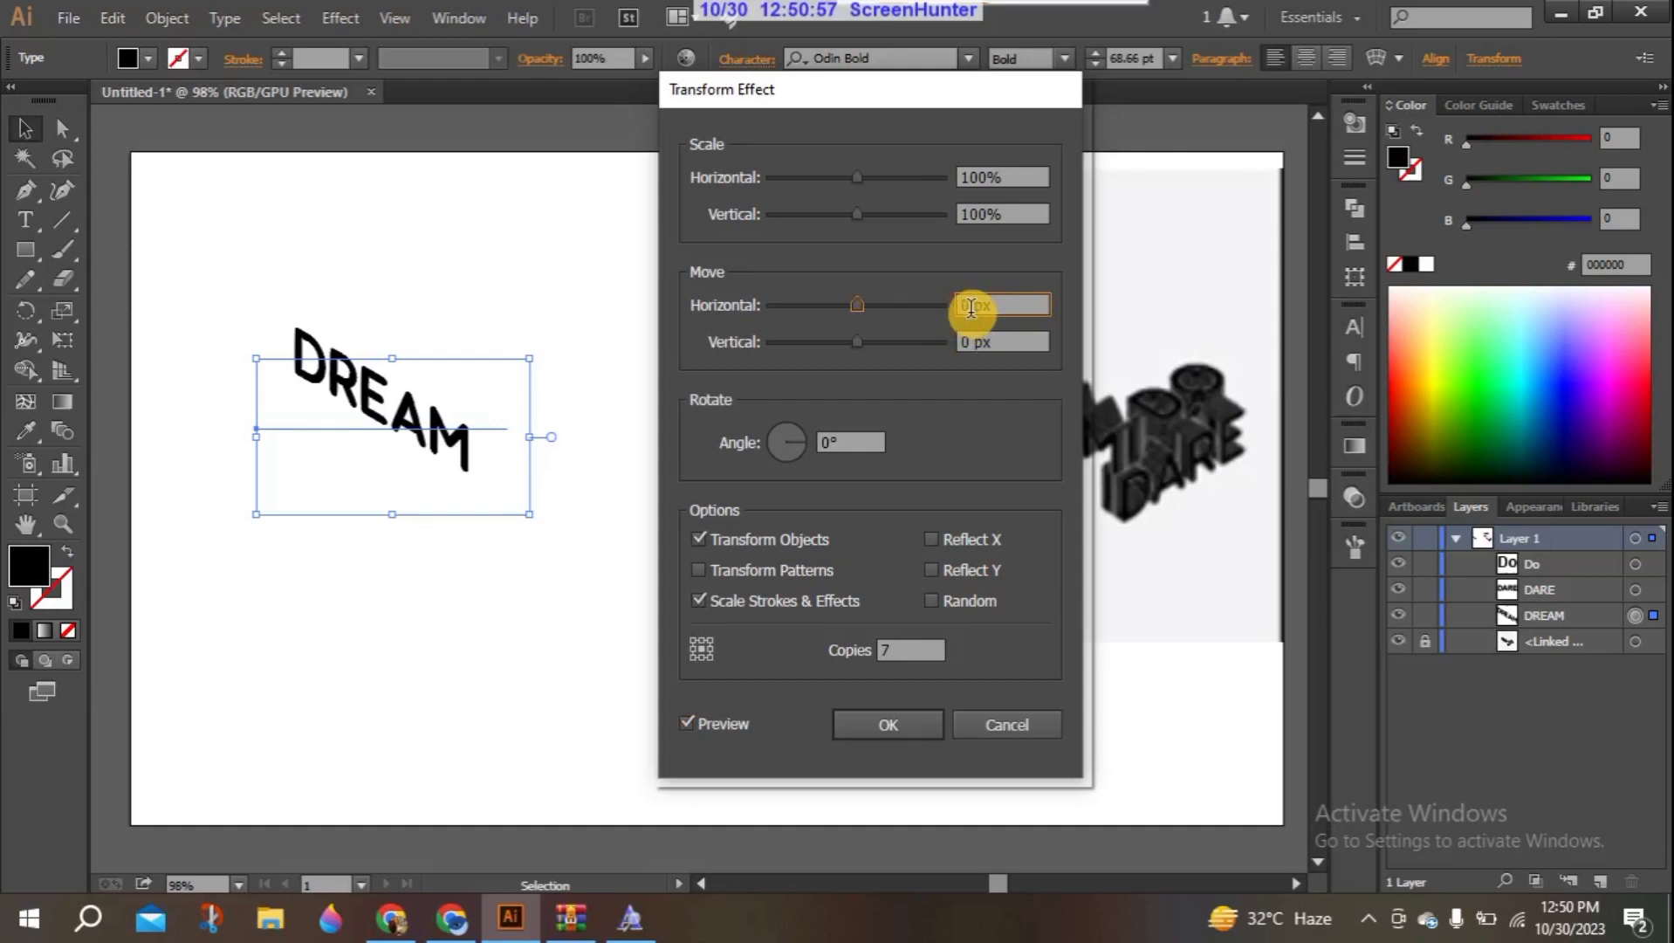
{"action": "key", "text": "Up"}
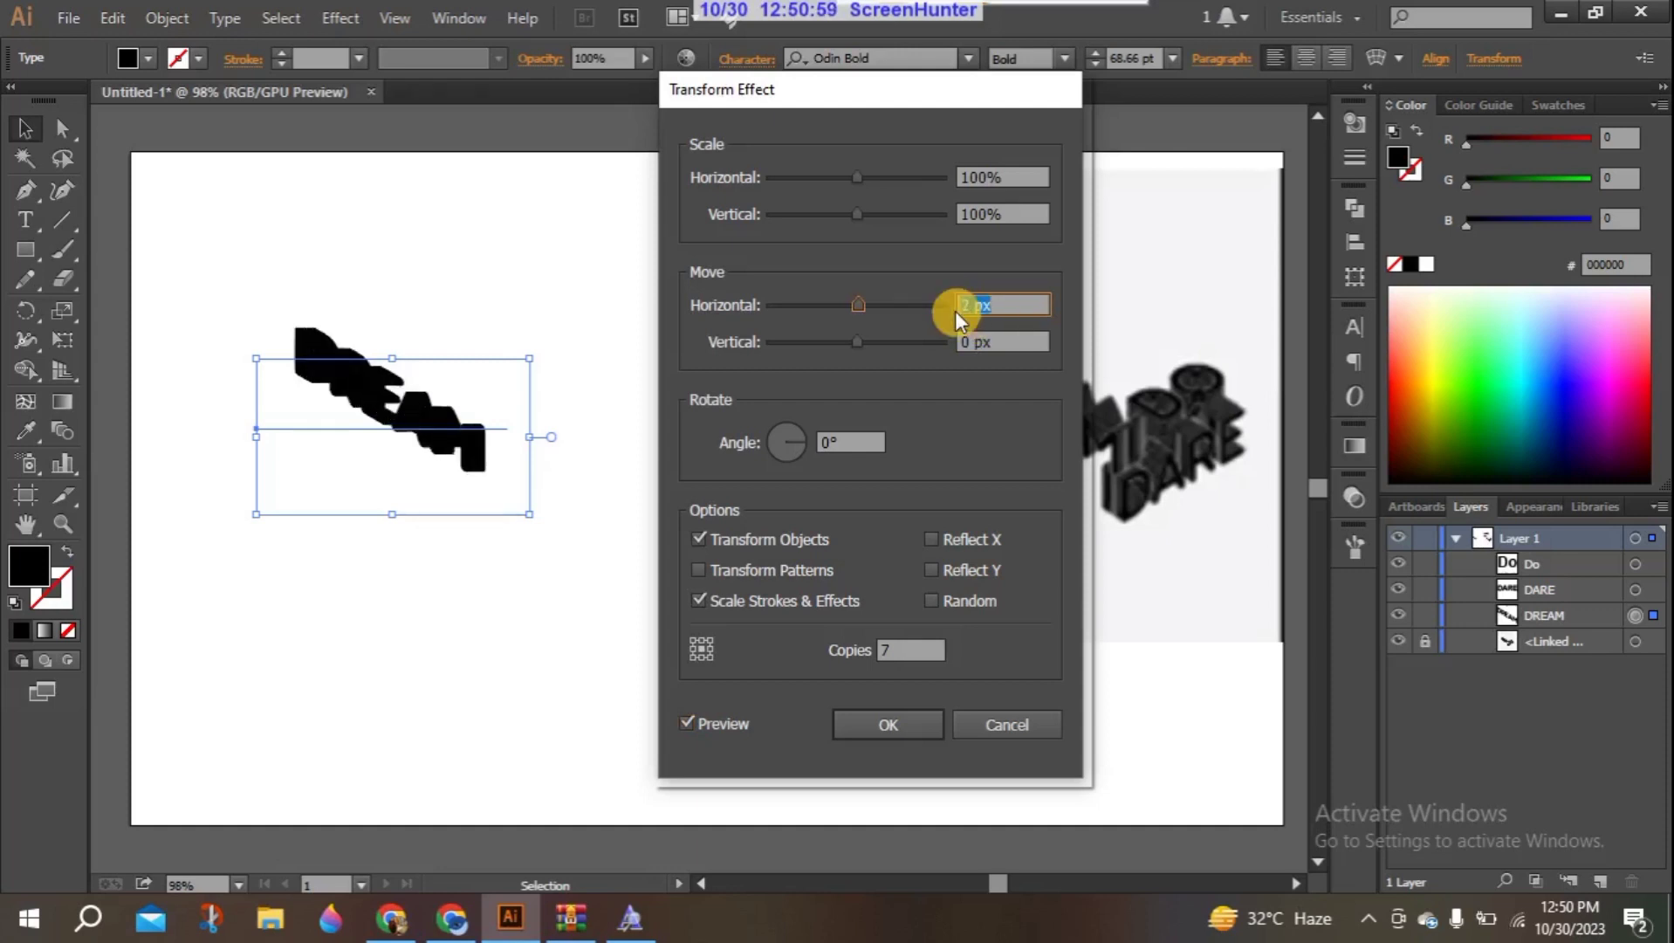
{"action": "key", "text": "Up"}
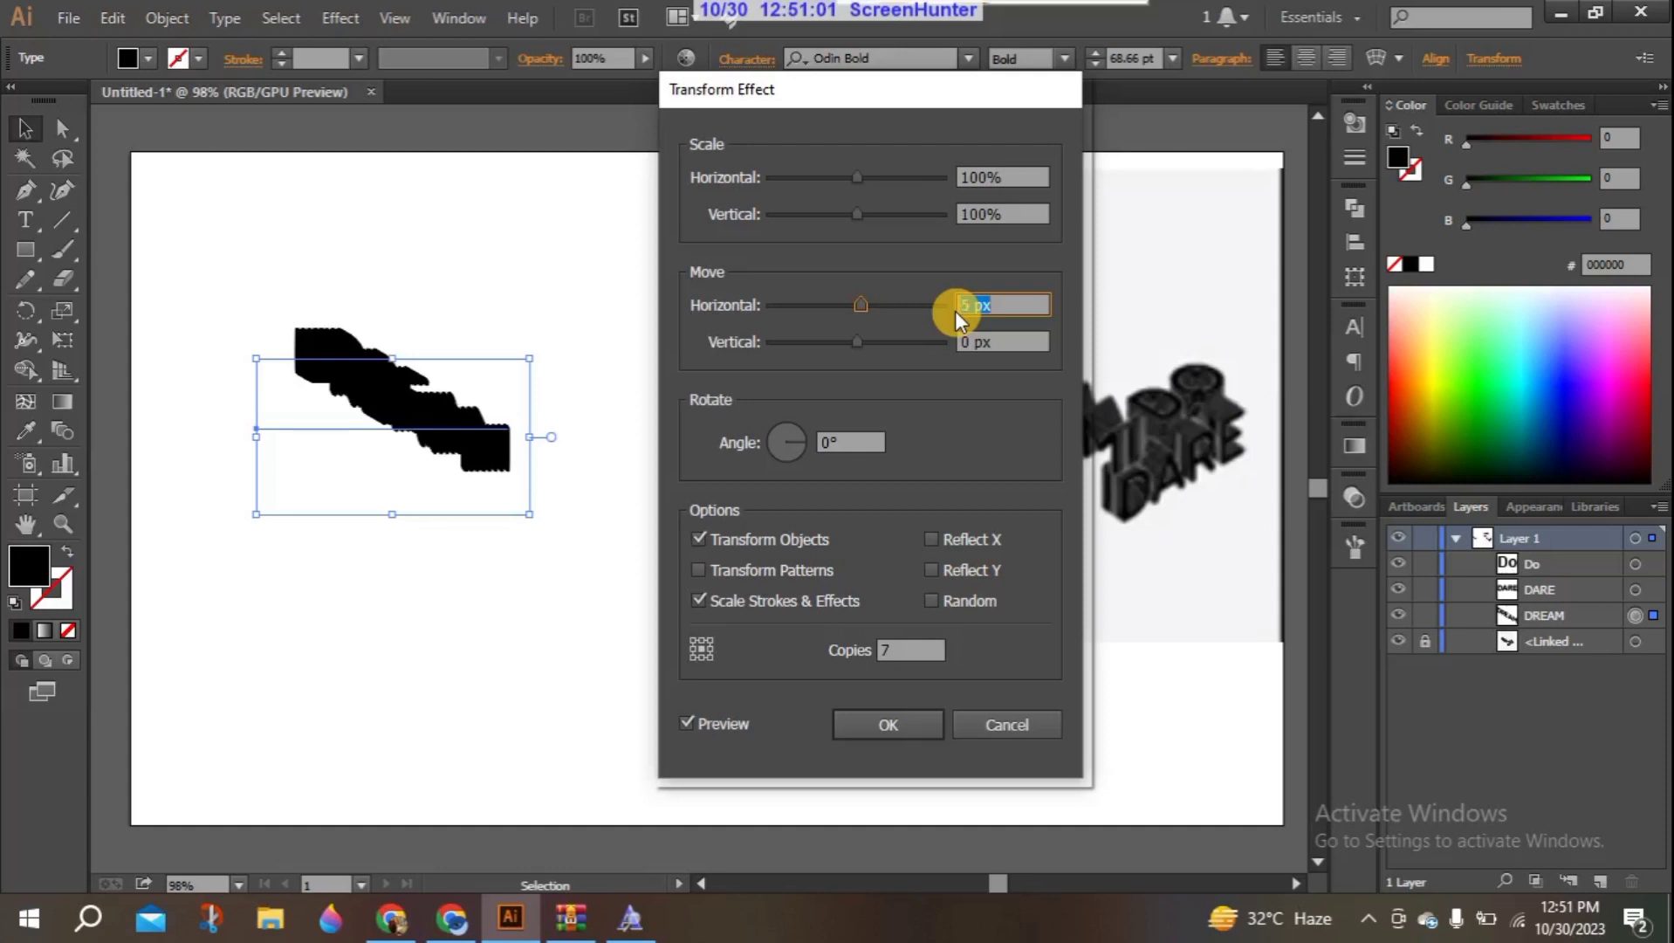
{"action": "left_click", "coordinate": [962, 341]}
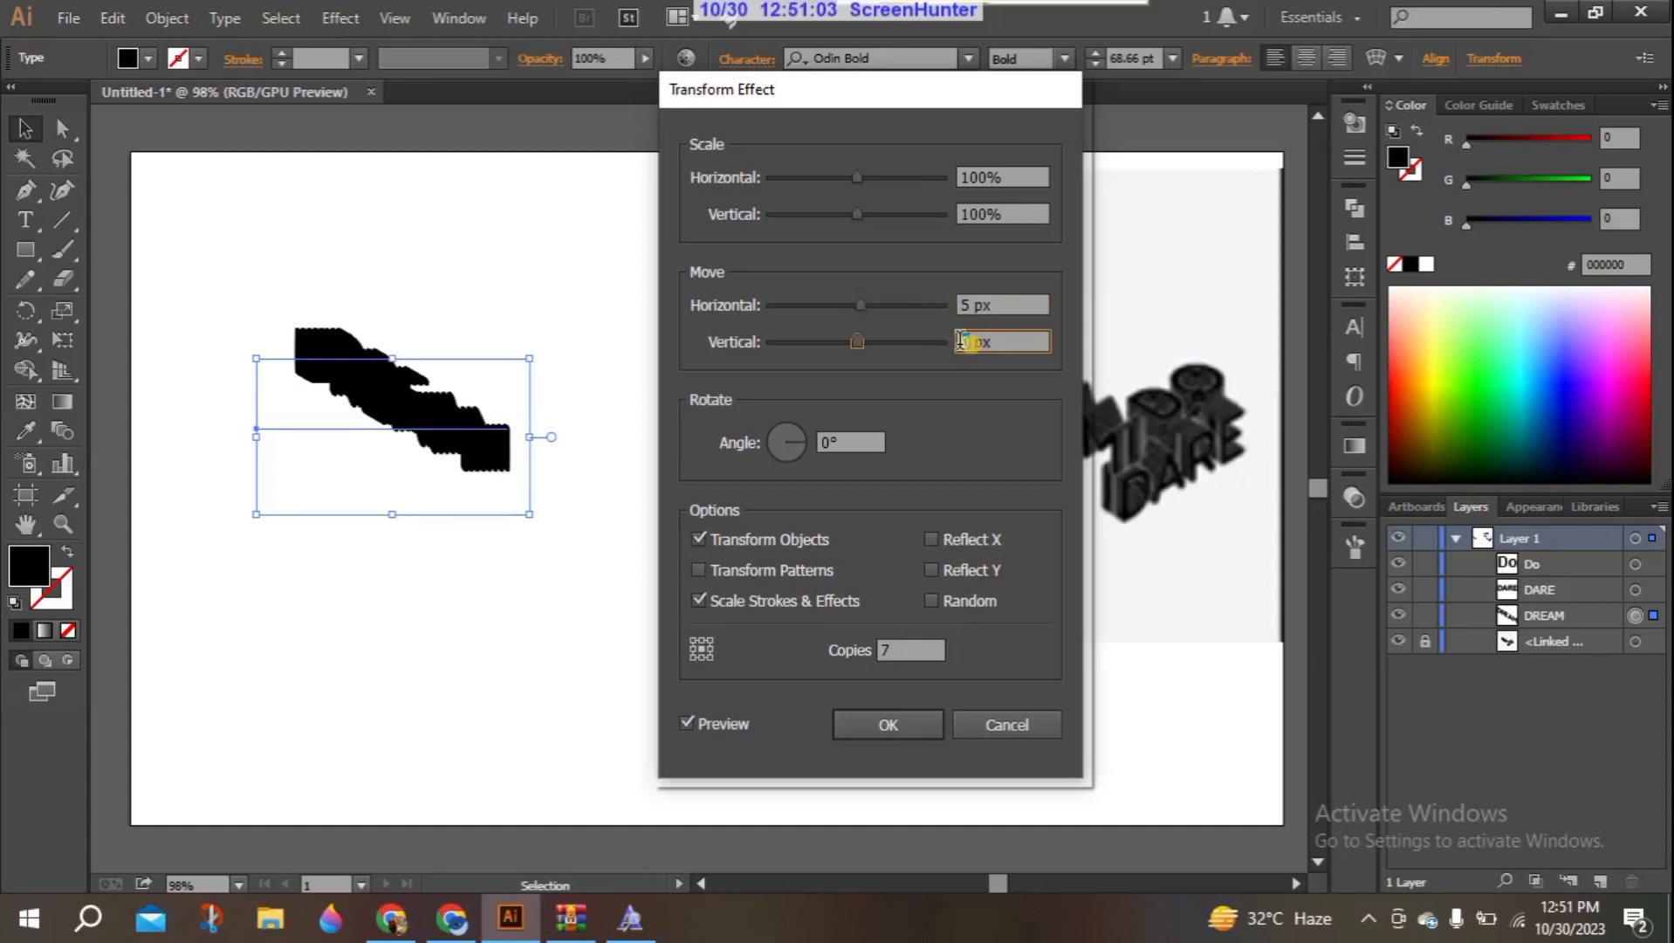
{"action": "key", "text": "Down"}
{"action": "key", "text": "Down"}
{"action": "key", "text": "Down"}
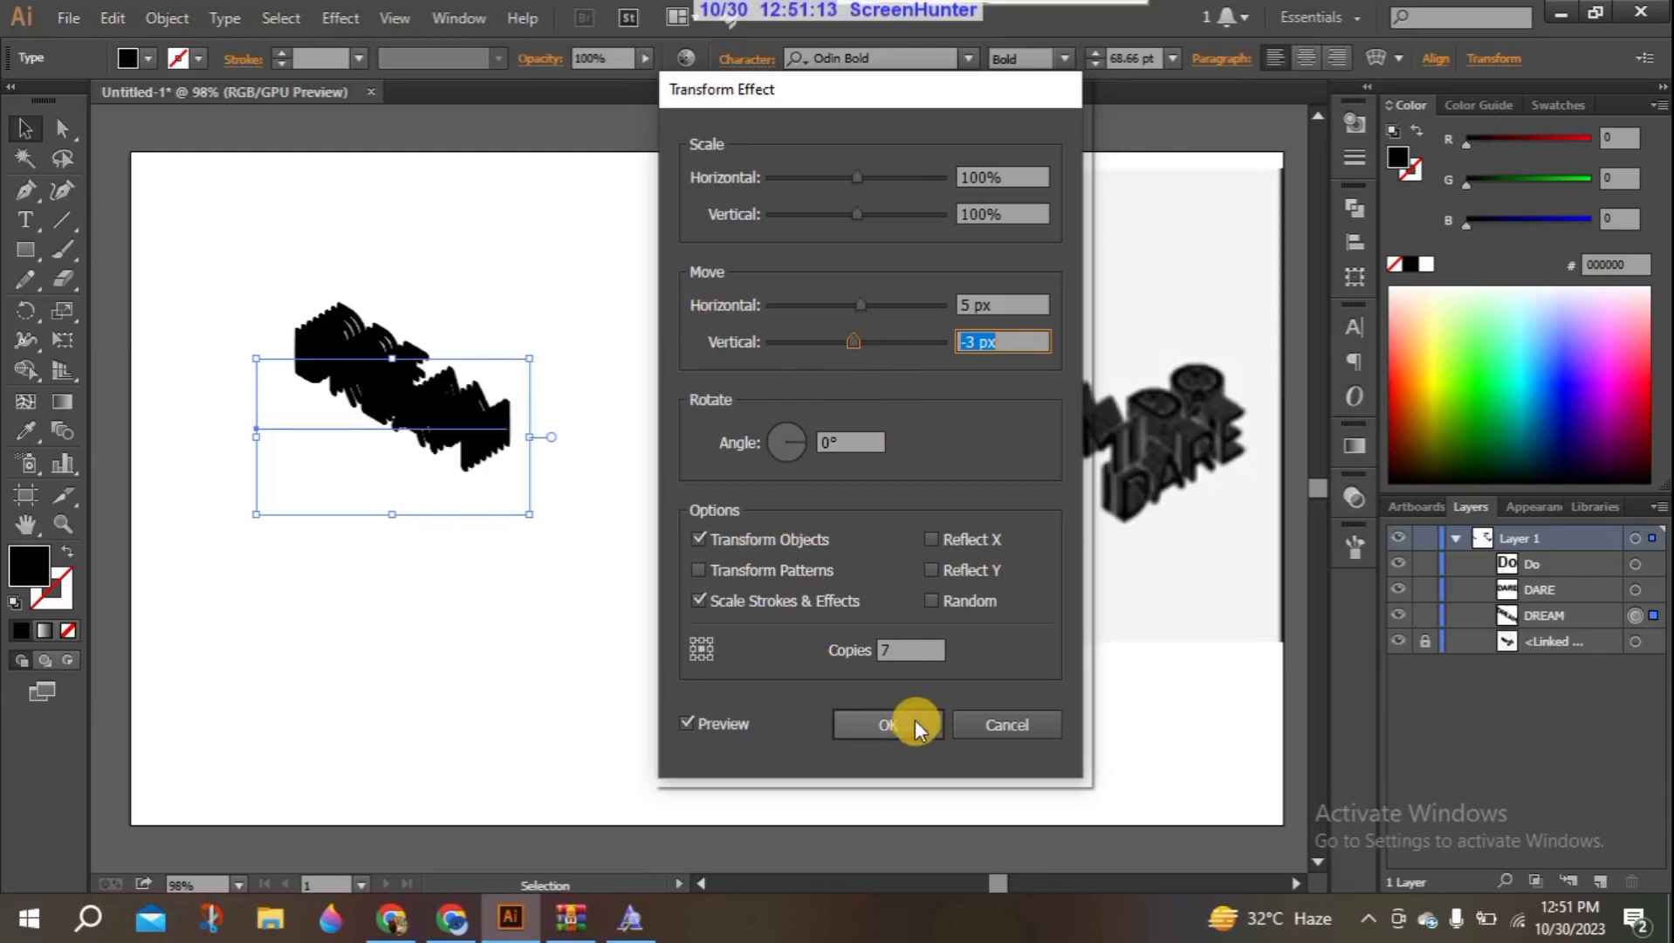
{"action": "left_click", "coordinate": [887, 723]}
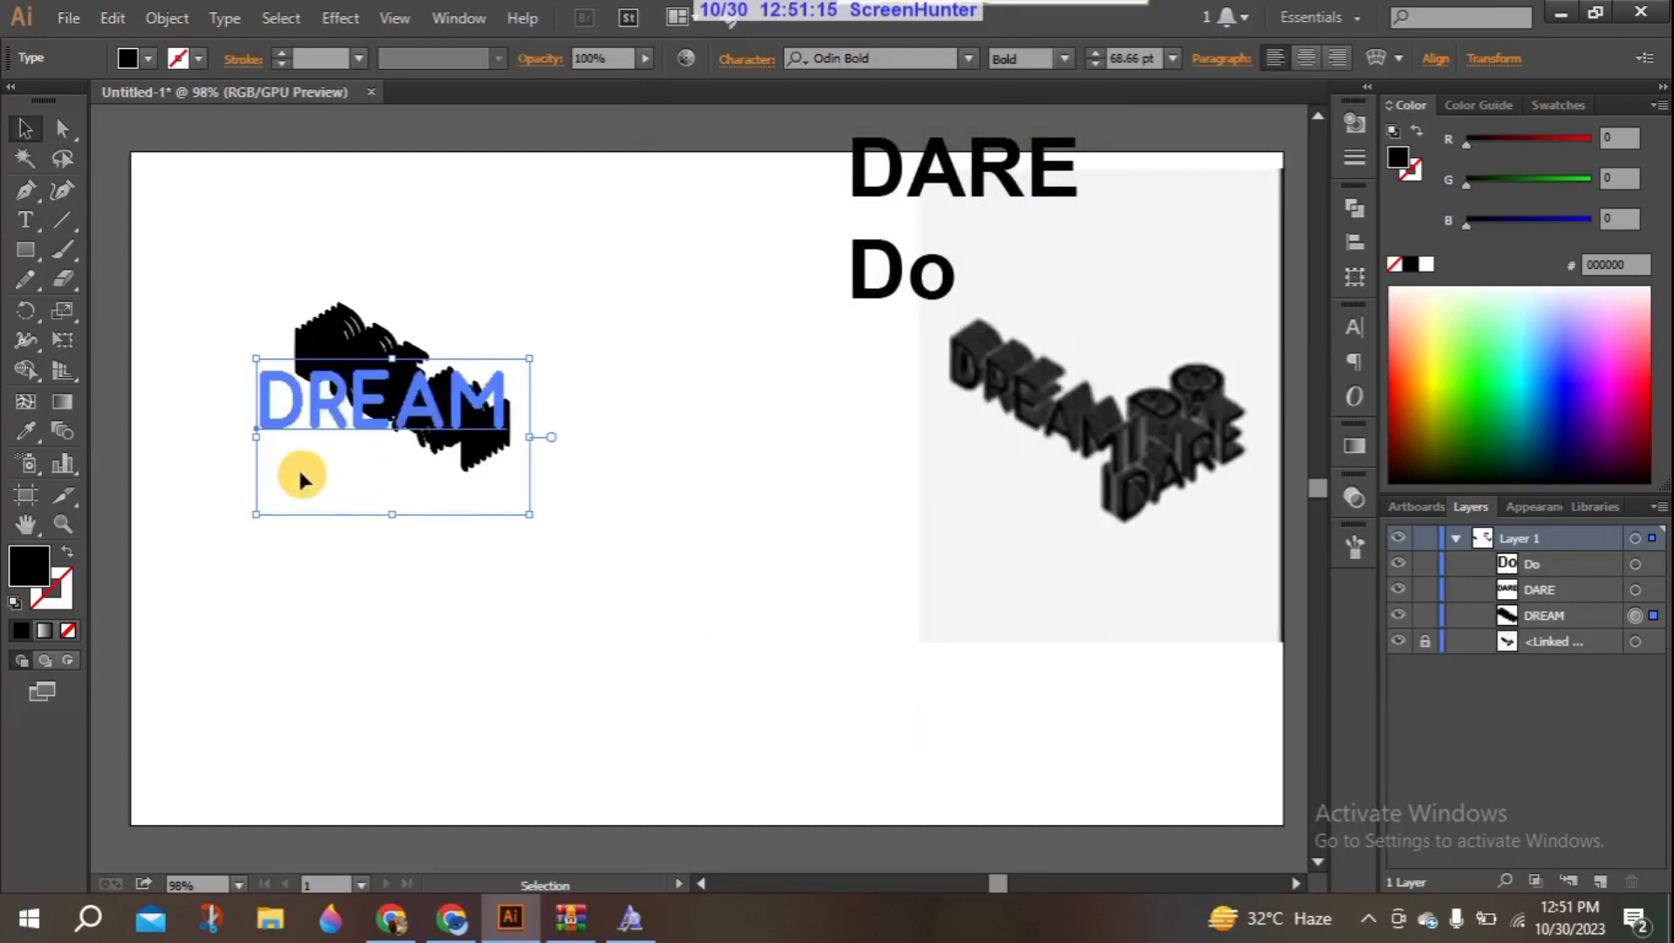
- Give the DREAM text a 1 pt white stroke and deselect it
{"action": "left_click", "coordinate": [58, 583]}
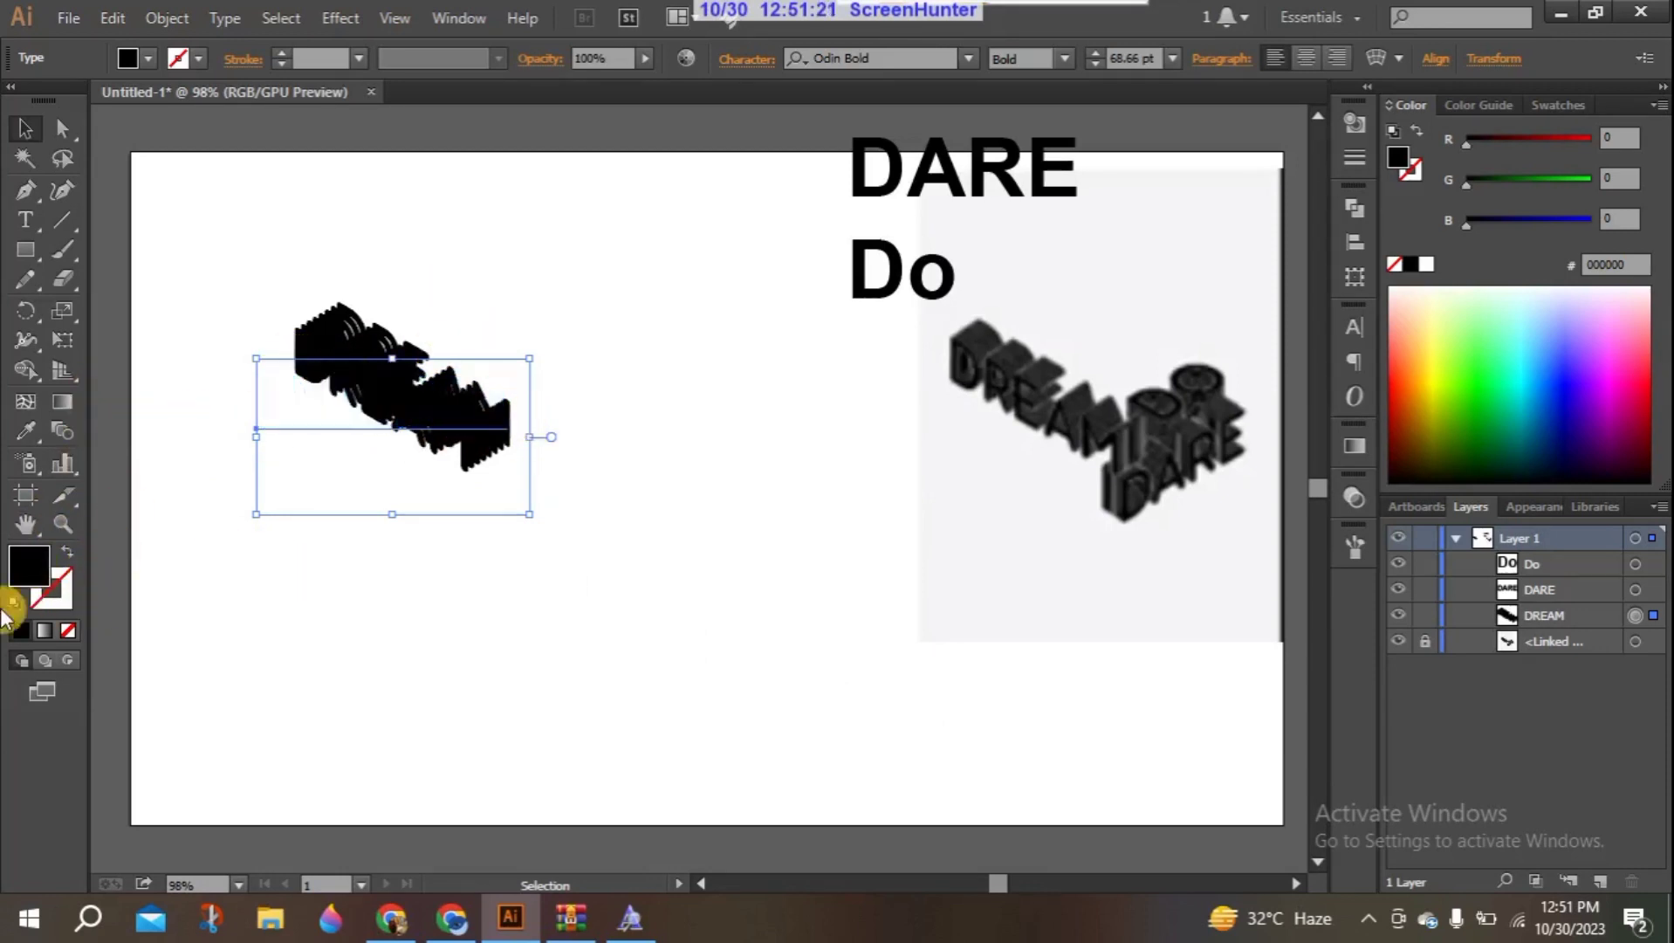
{"action": "left_click", "coordinate": [55, 601]}
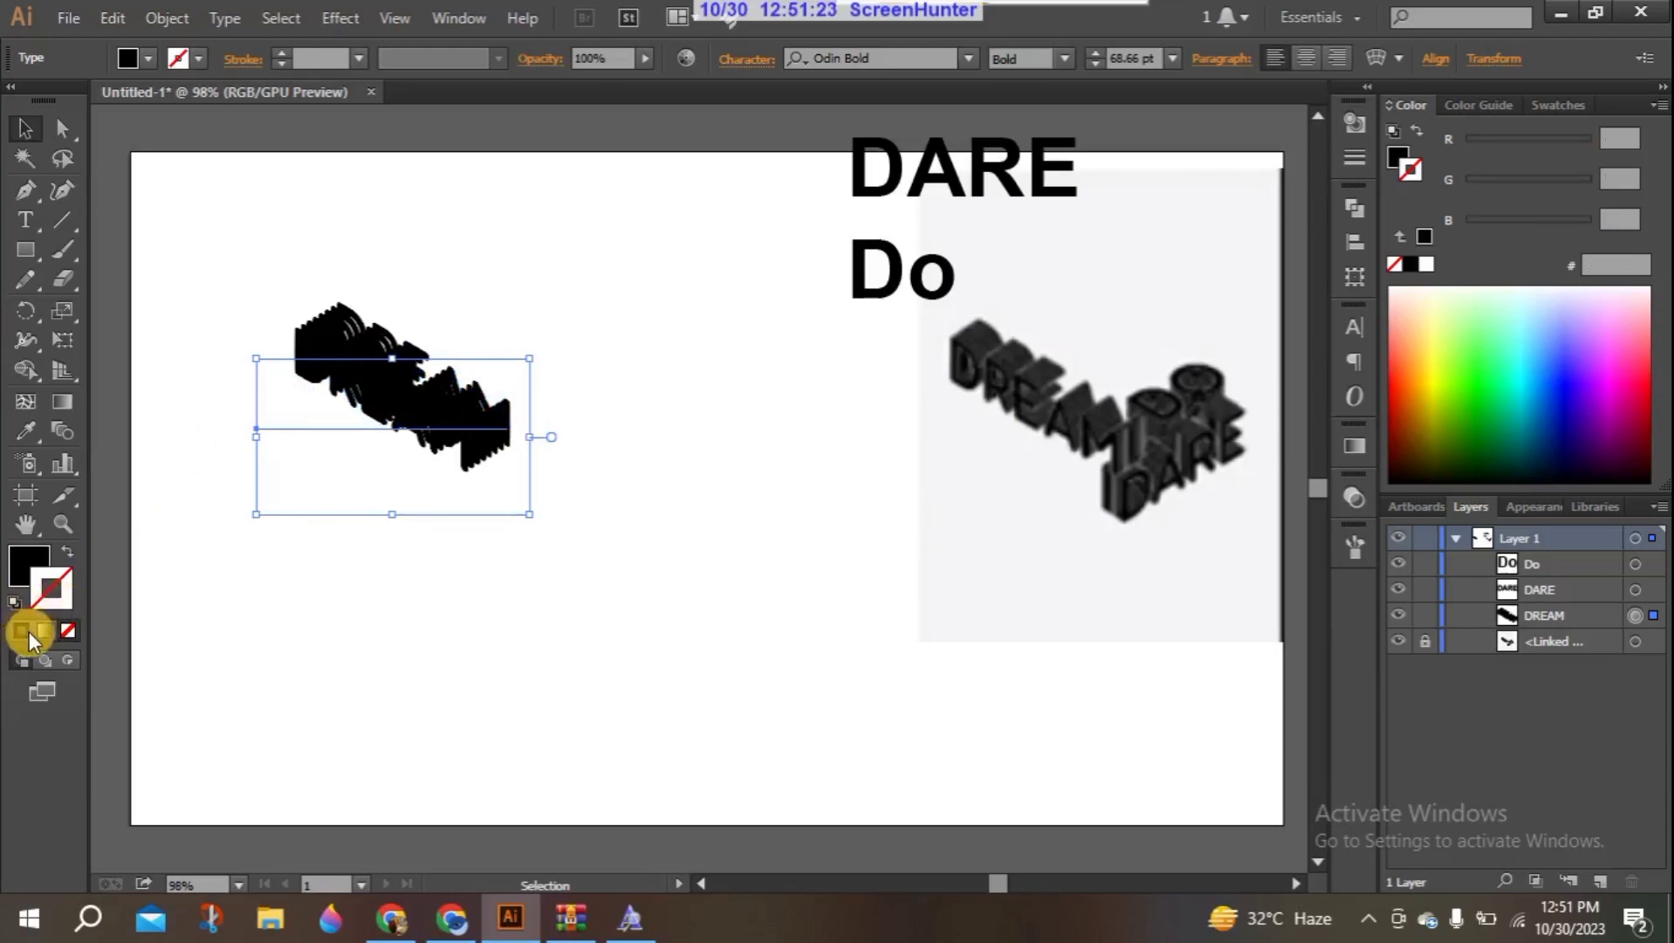
{"action": "left_click", "coordinate": [29, 632]}
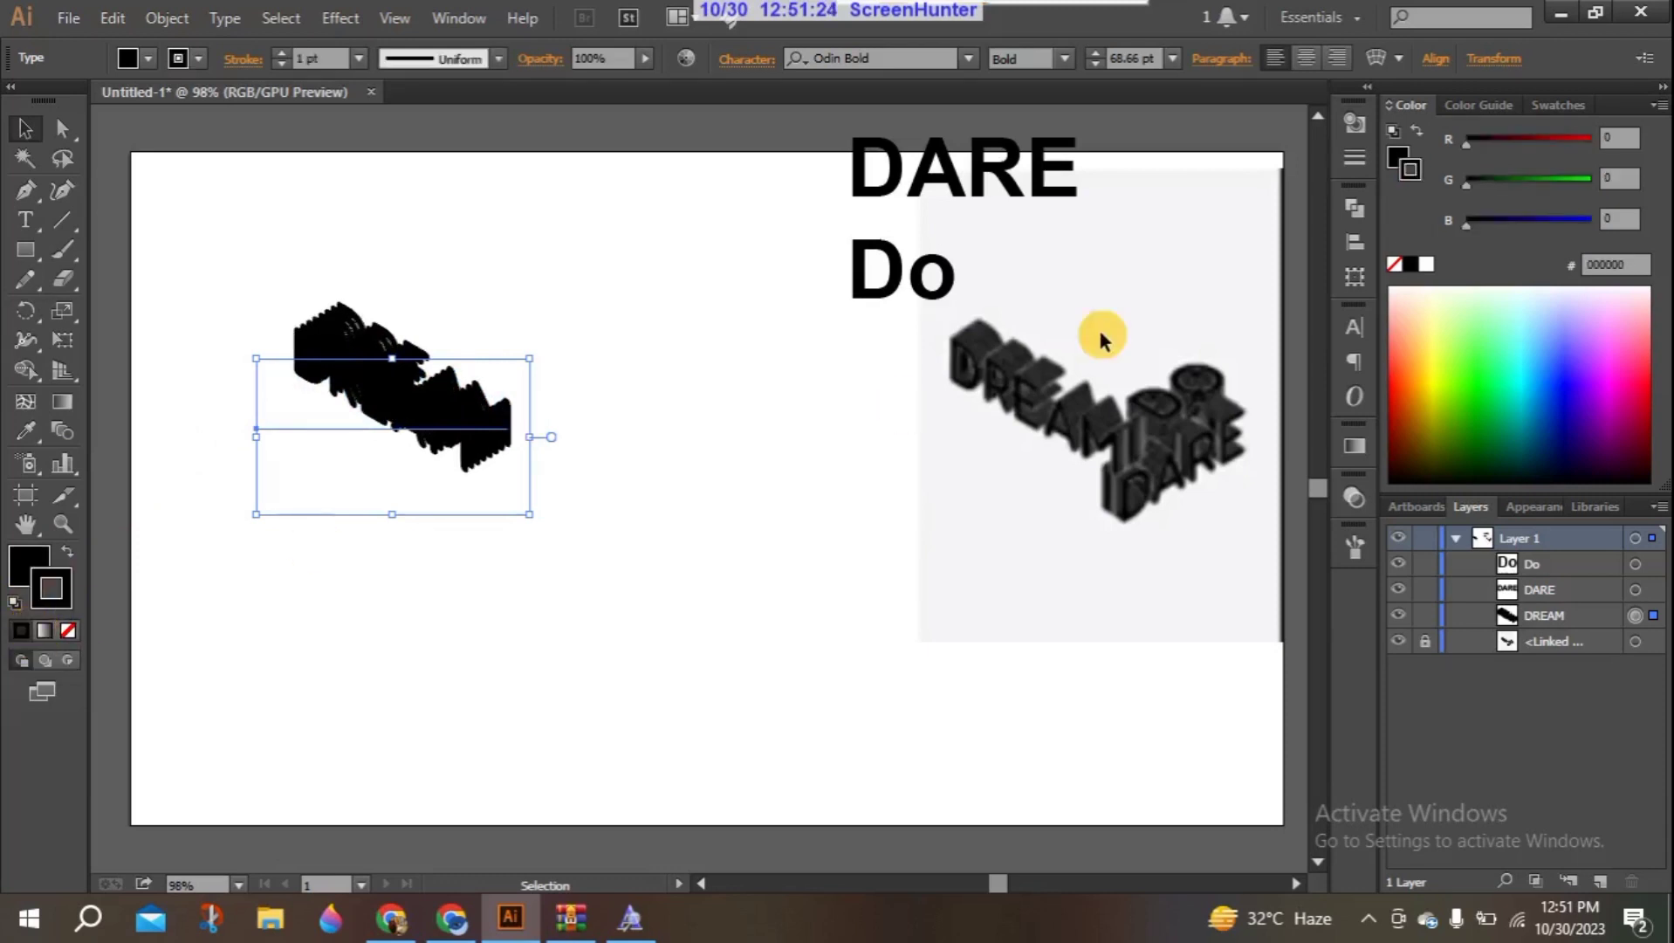
{"action": "left_click", "coordinate": [1426, 265]}
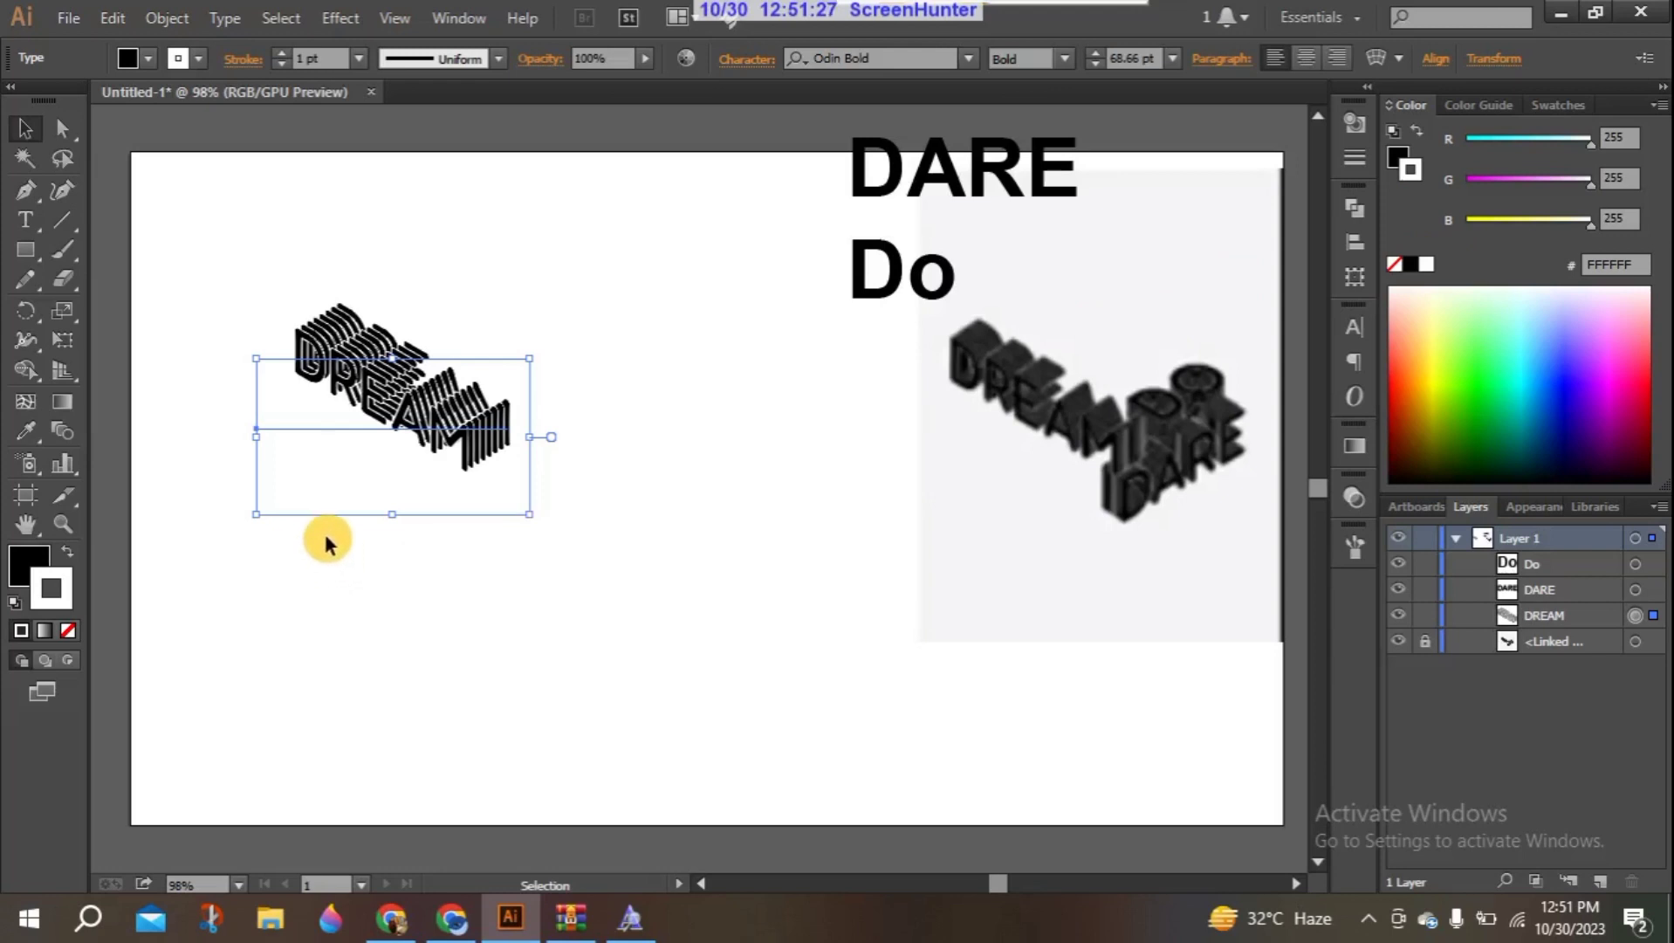
{"action": "left_click", "coordinate": [483, 534]}
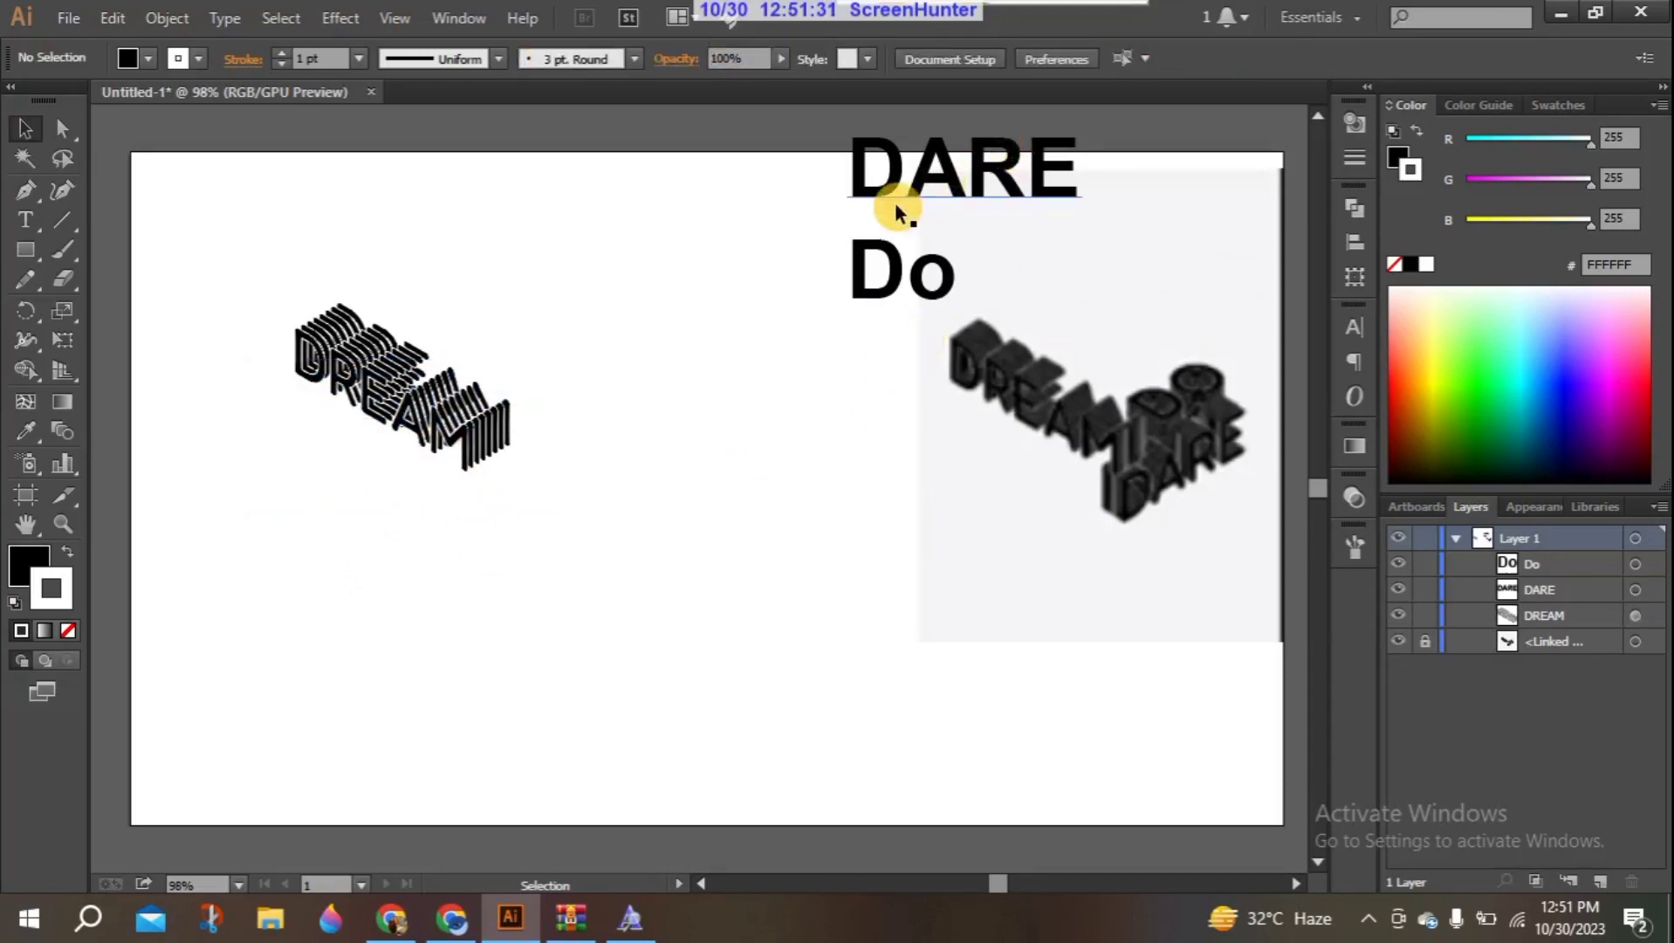
- Move the DARE text beside the stacked DREAM text and change its font to Odin Bold
{"action": "left_click_drag", "start_coordinate": [869, 199], "coordinate": [598, 470]}
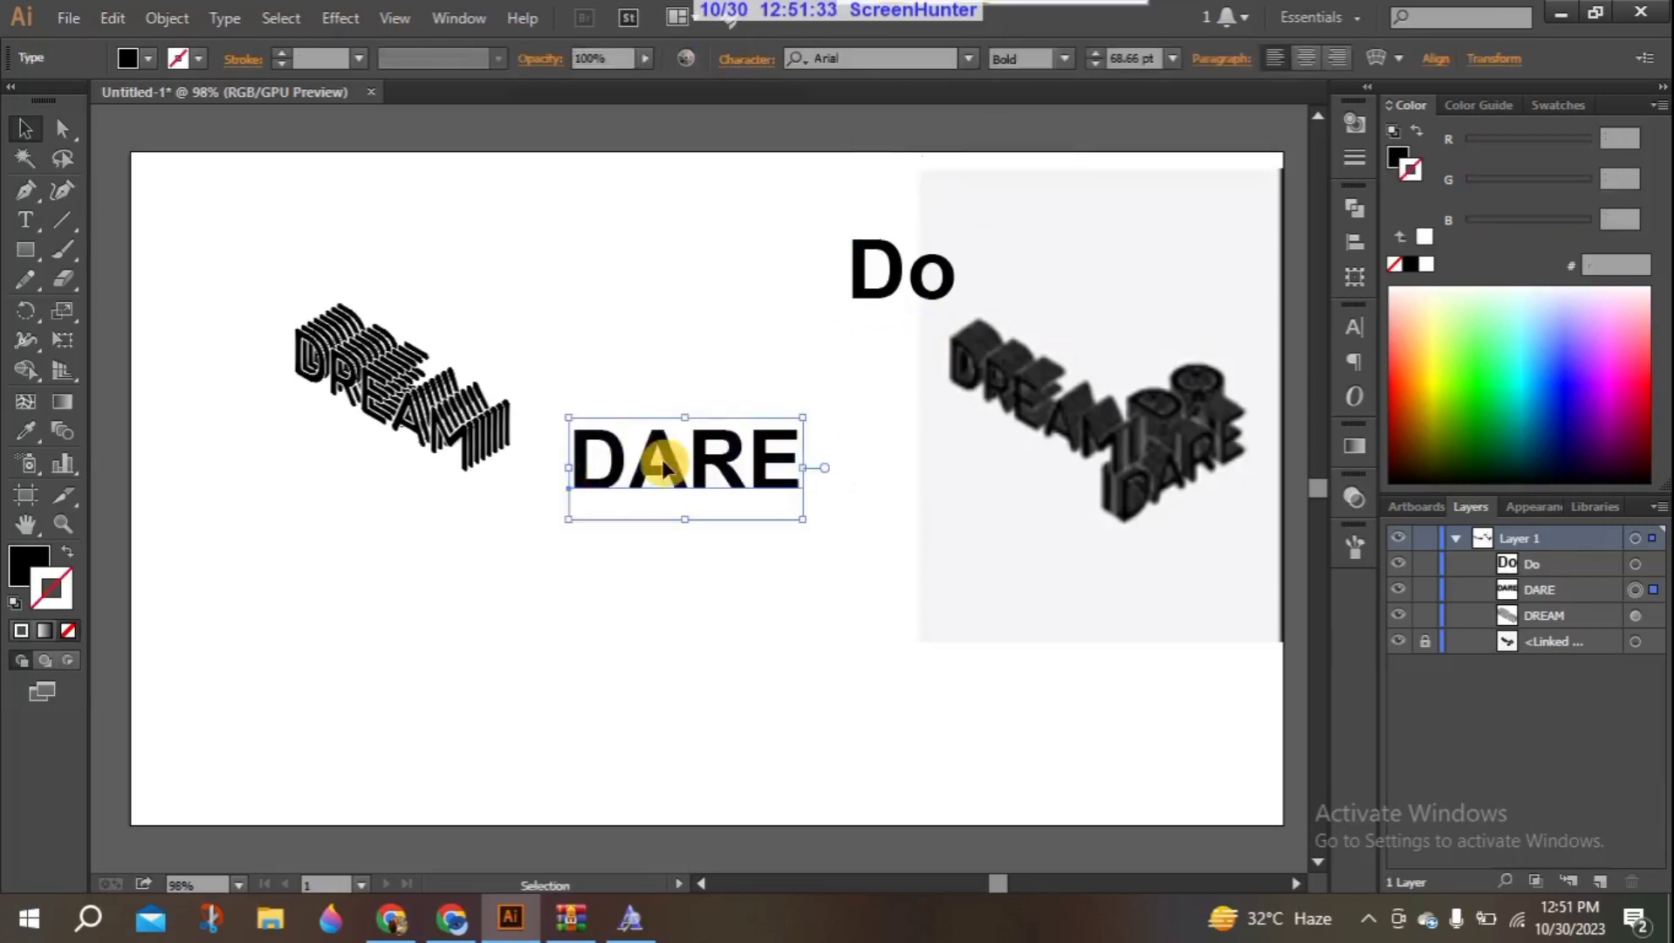
{"action": "left_click", "coordinate": [1355, 328]}
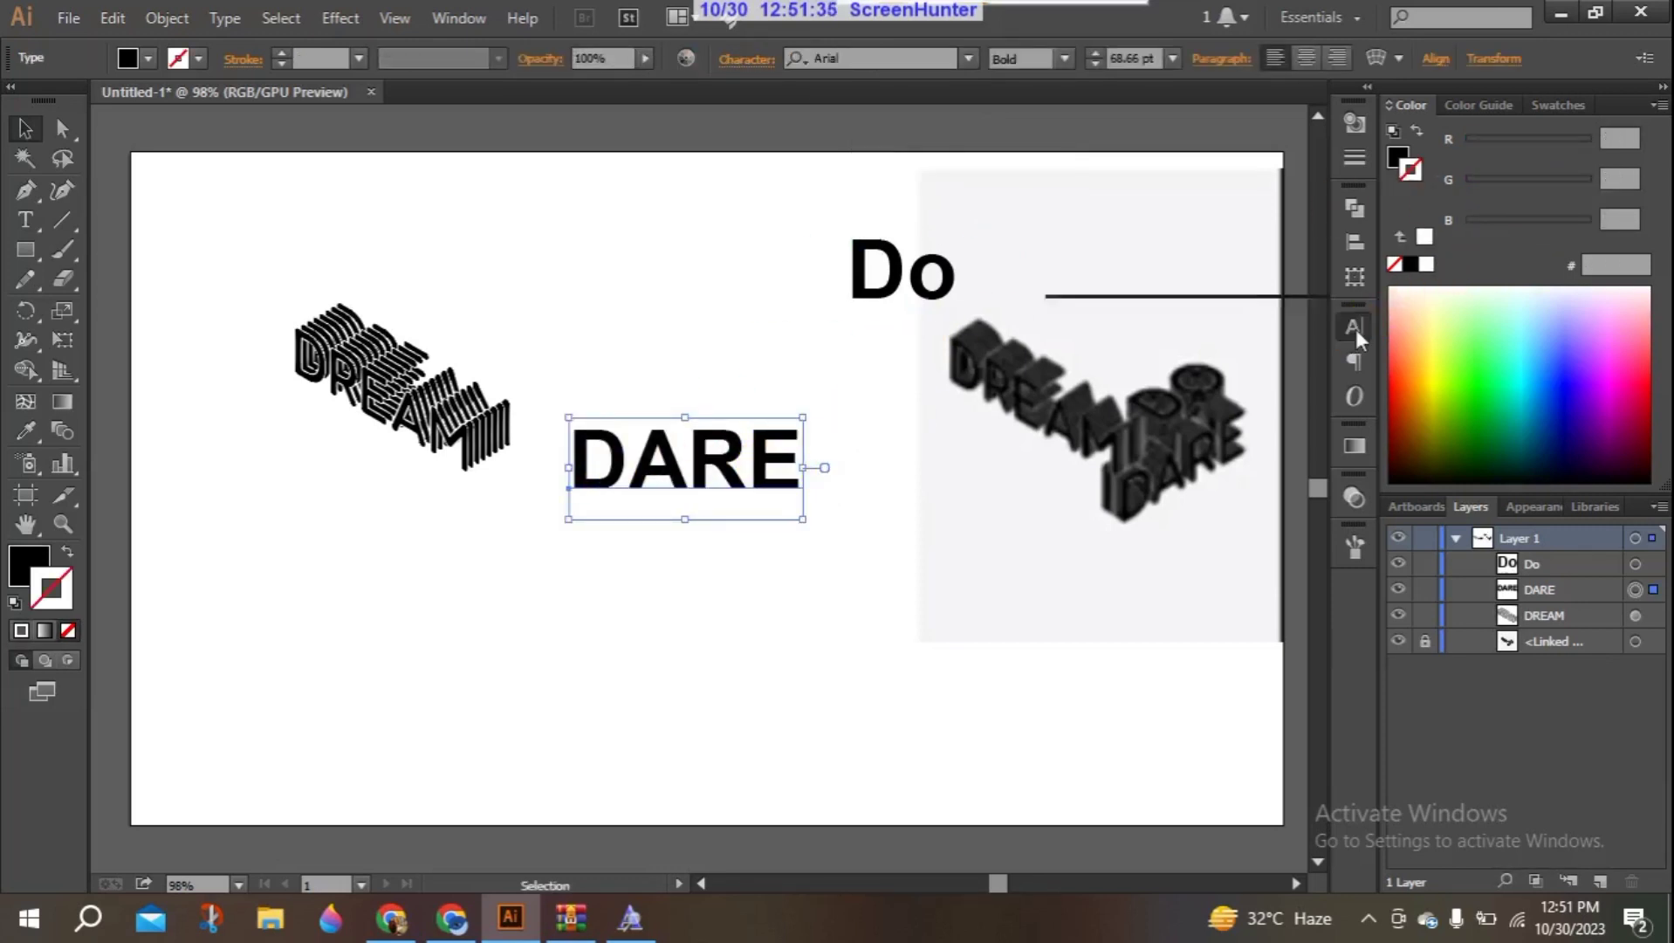
{"action": "left_click", "coordinate": [1276, 385]}
{"action": "type", "text": "odin"}
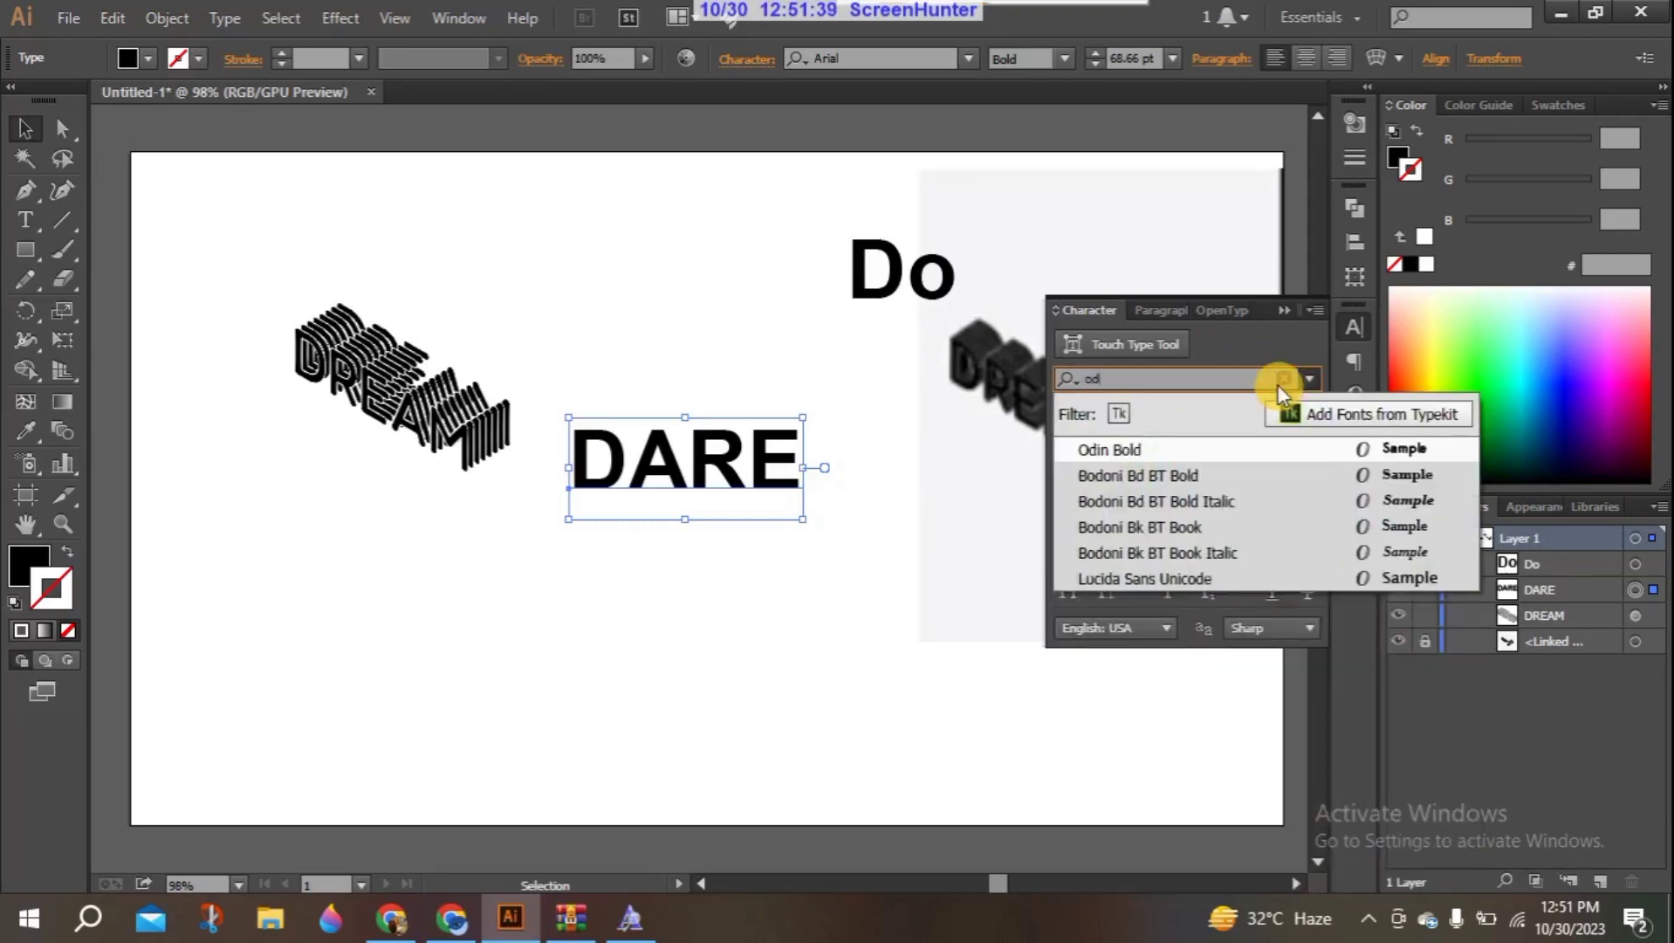
{"action": "left_click", "coordinate": [1190, 450]}
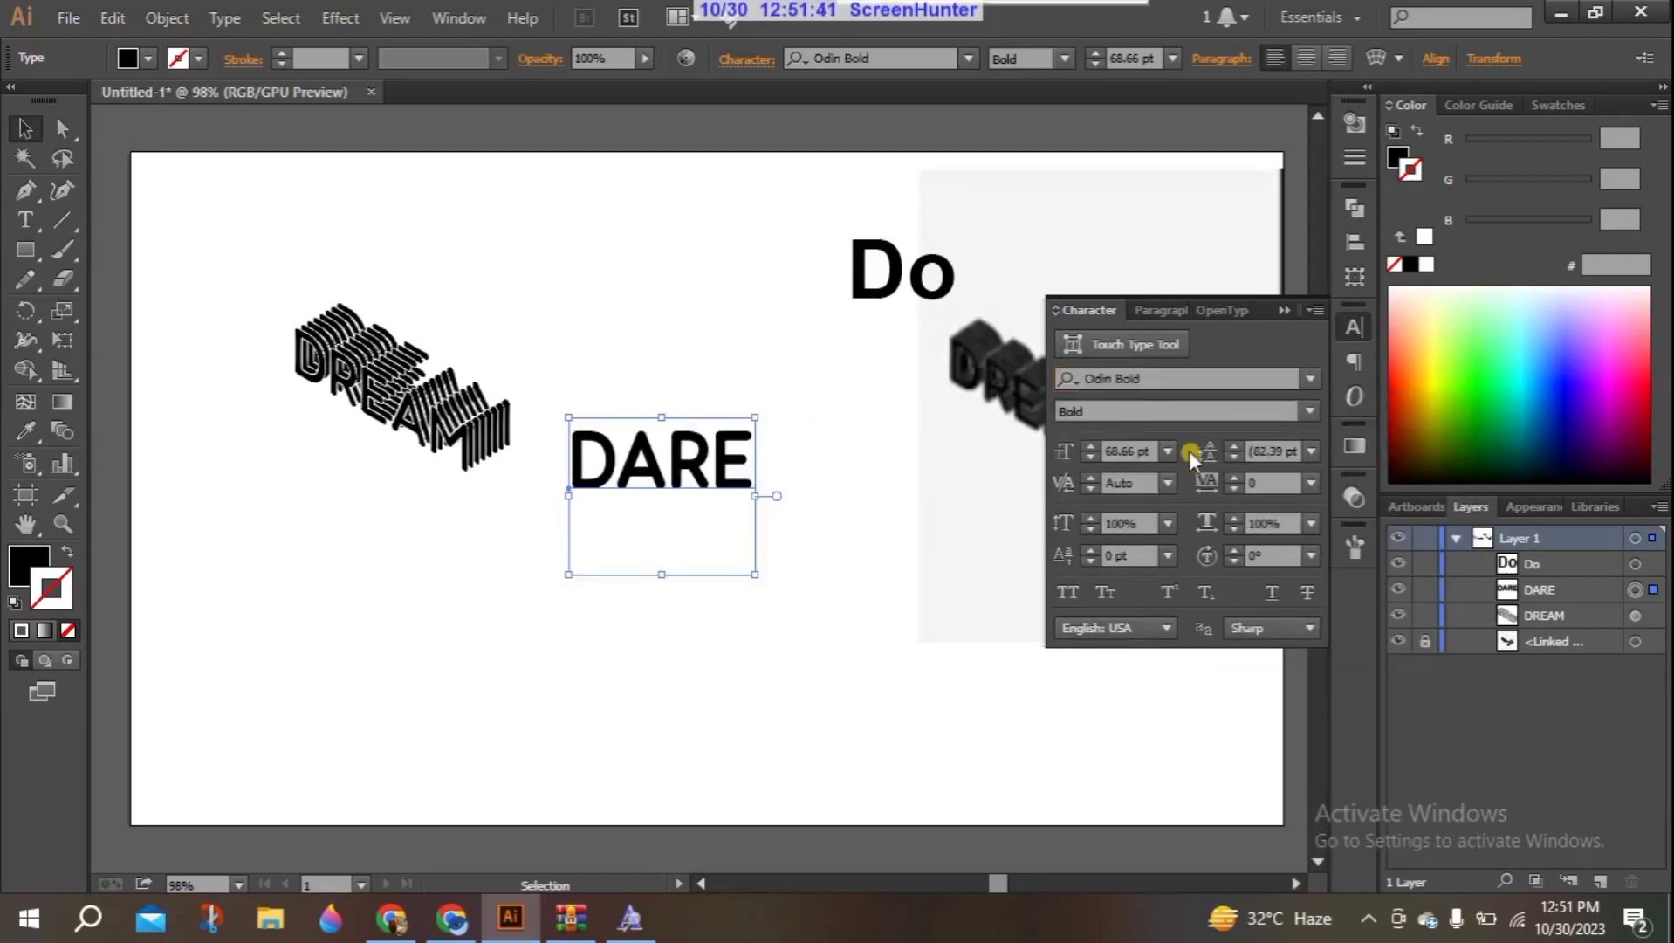
{"action": "left_click", "coordinate": [1286, 312]}
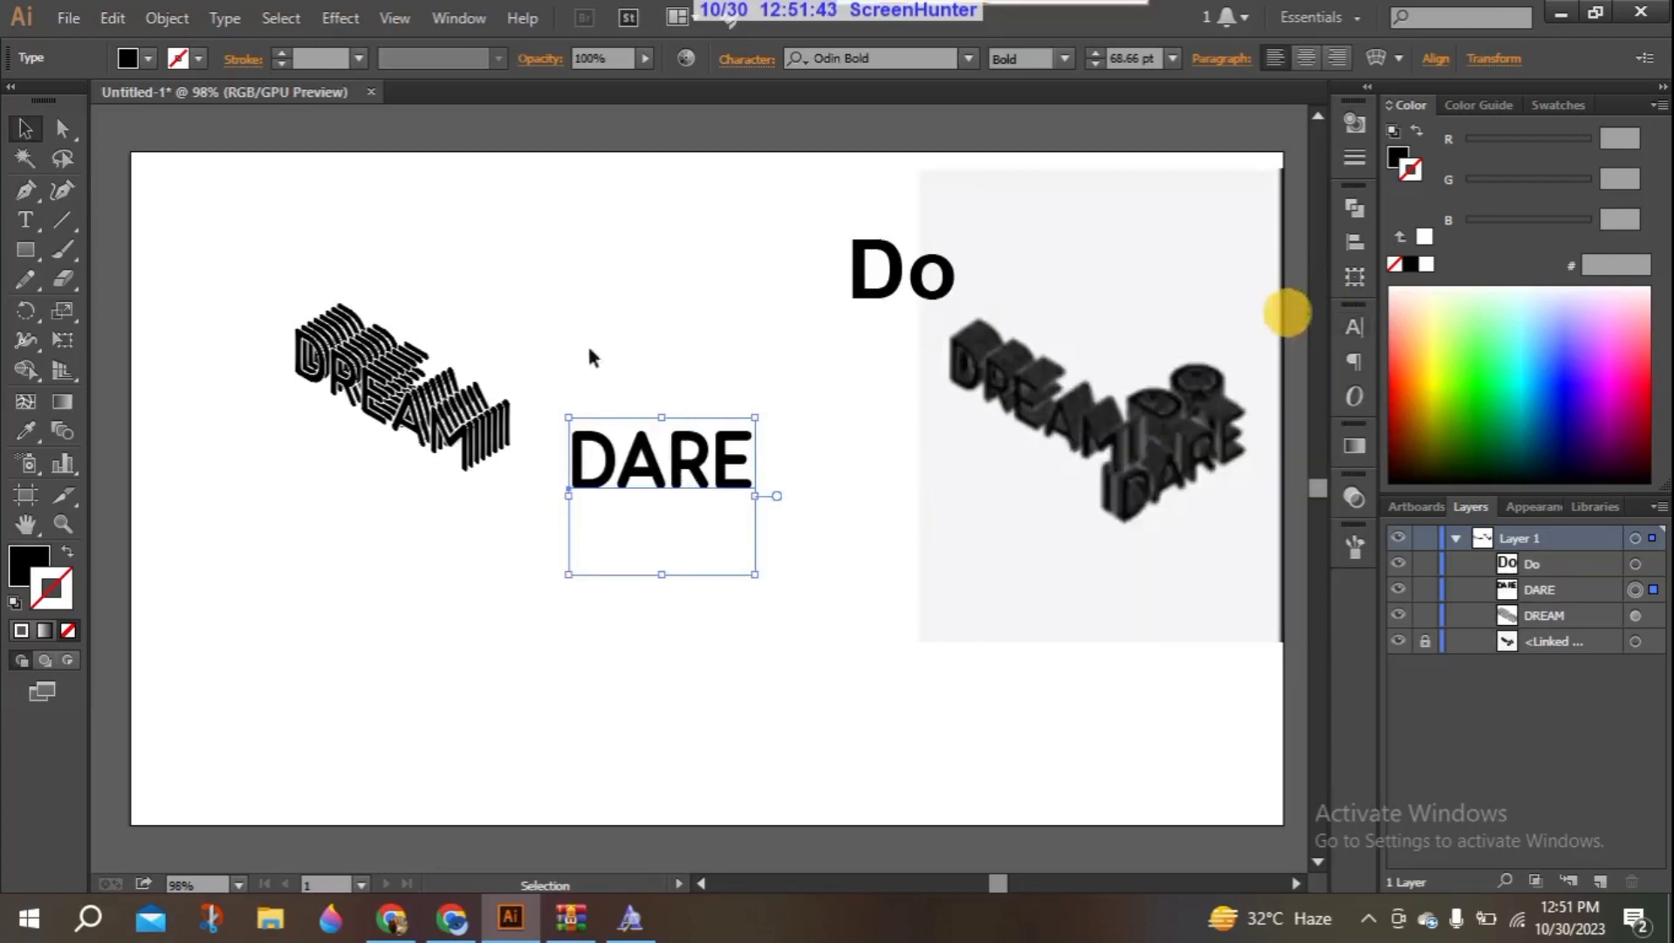
- Apply a 3D Rotate effect to the DARE text with the Isometric Right position
{"action": "left_click", "coordinate": [339, 16]}
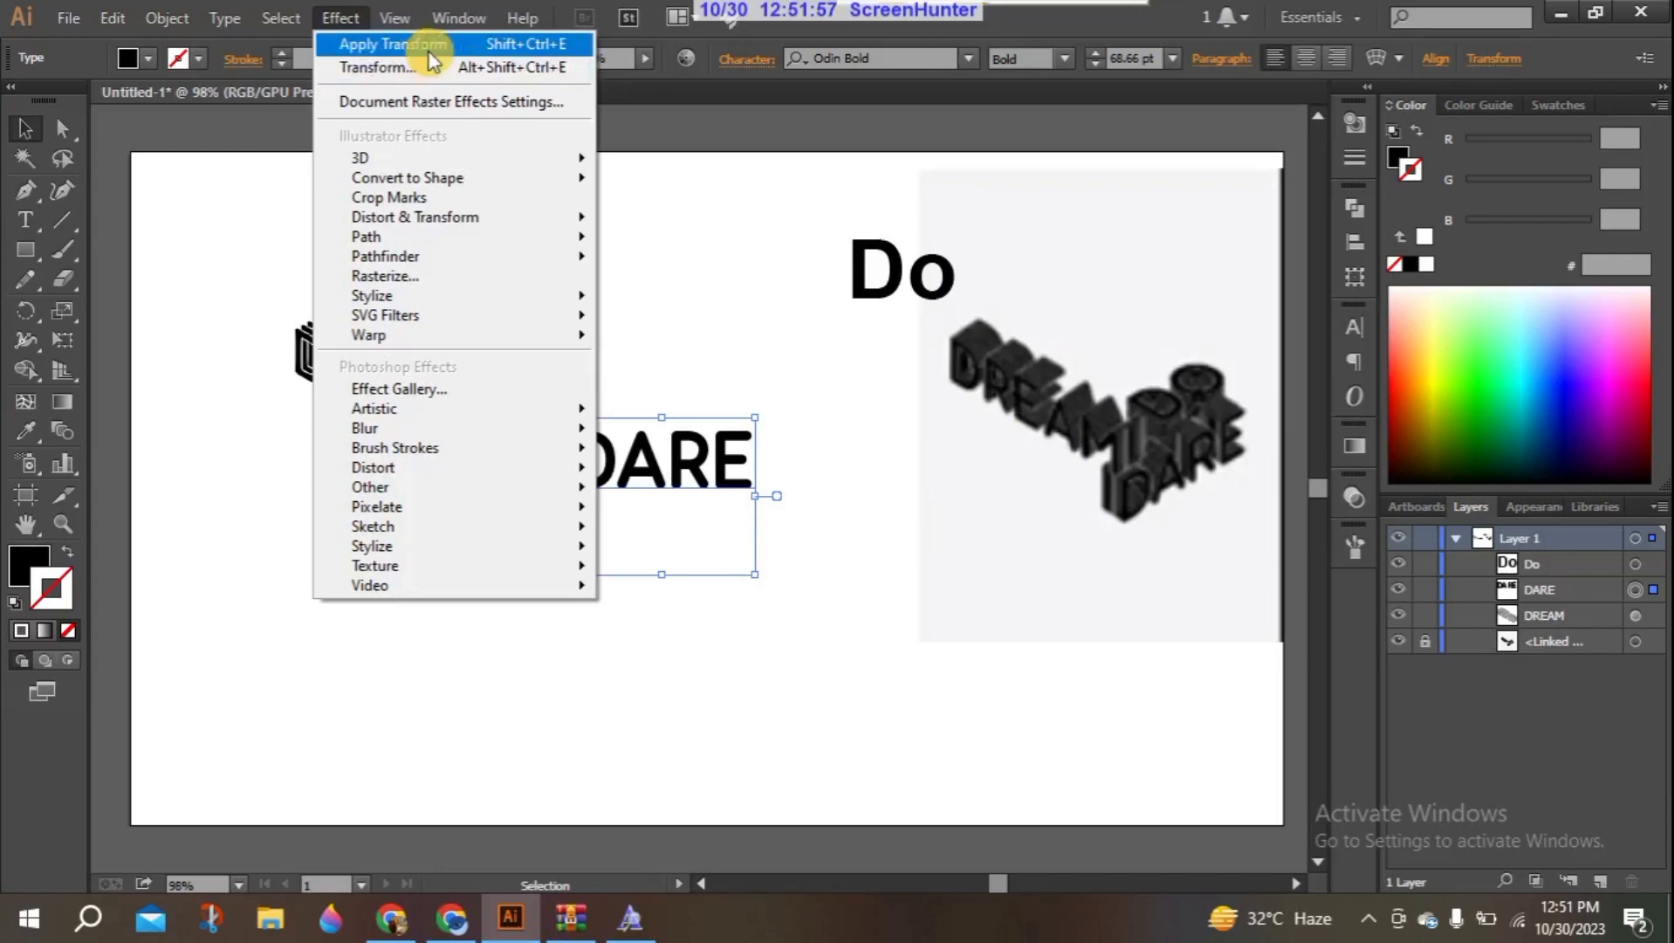
{"action": "mouse_move", "coordinate": [441, 157]}
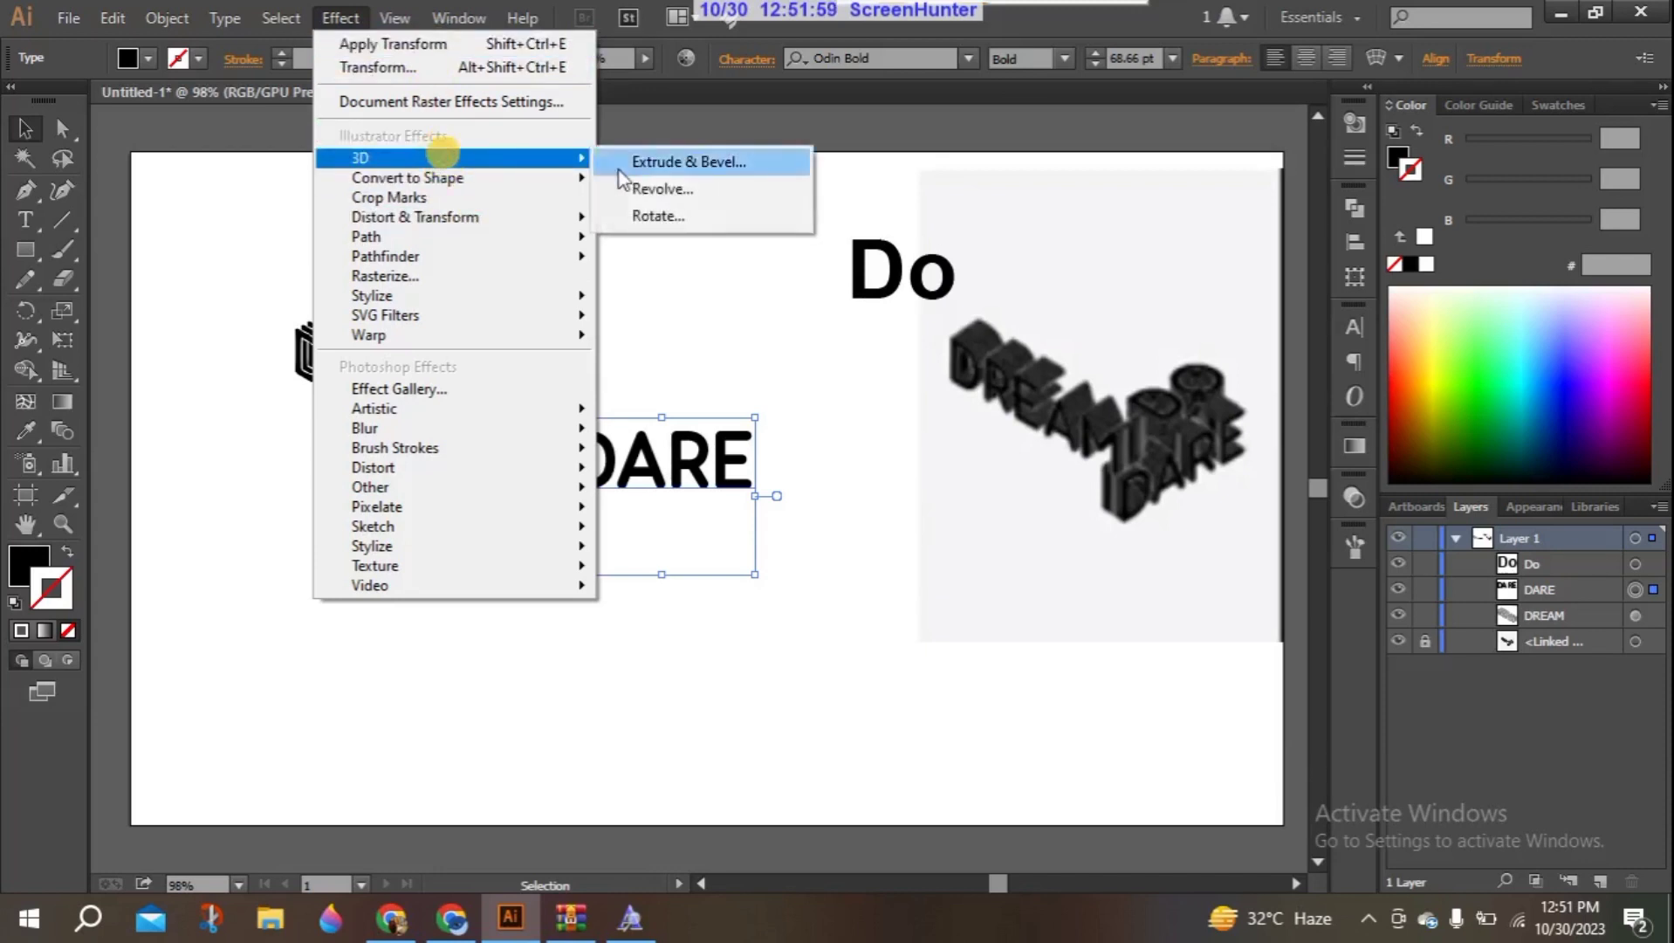
{"action": "left_click", "coordinate": [642, 209]}
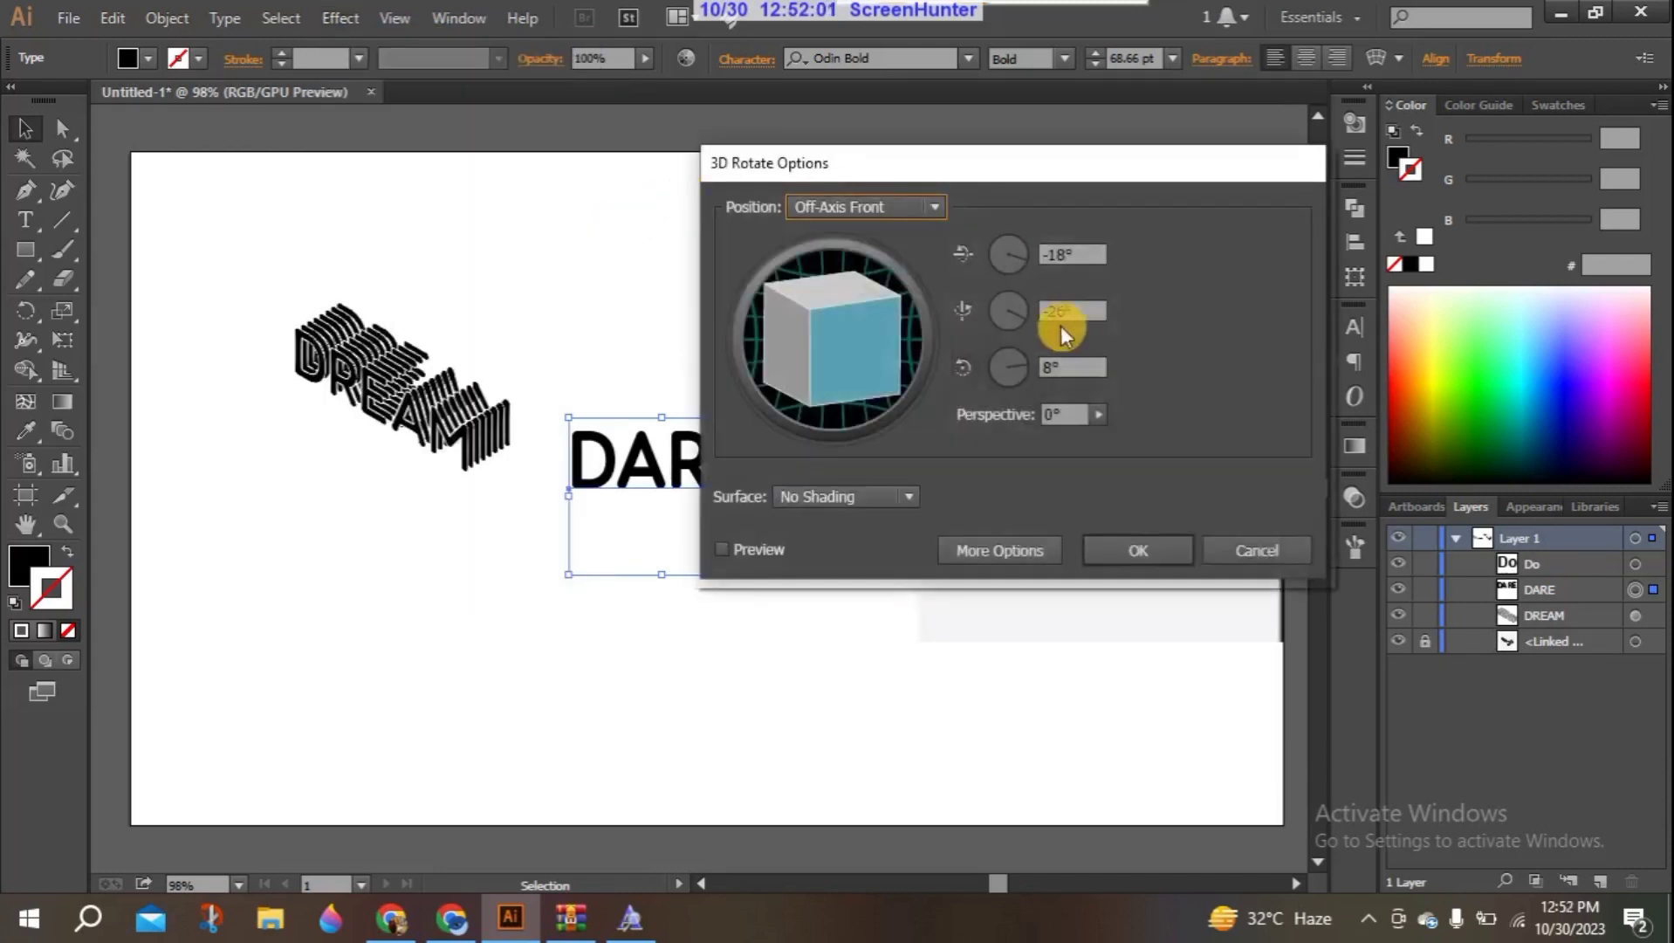
{"action": "left_click_drag", "start_coordinate": [954, 169], "coordinate": [601, 157]}
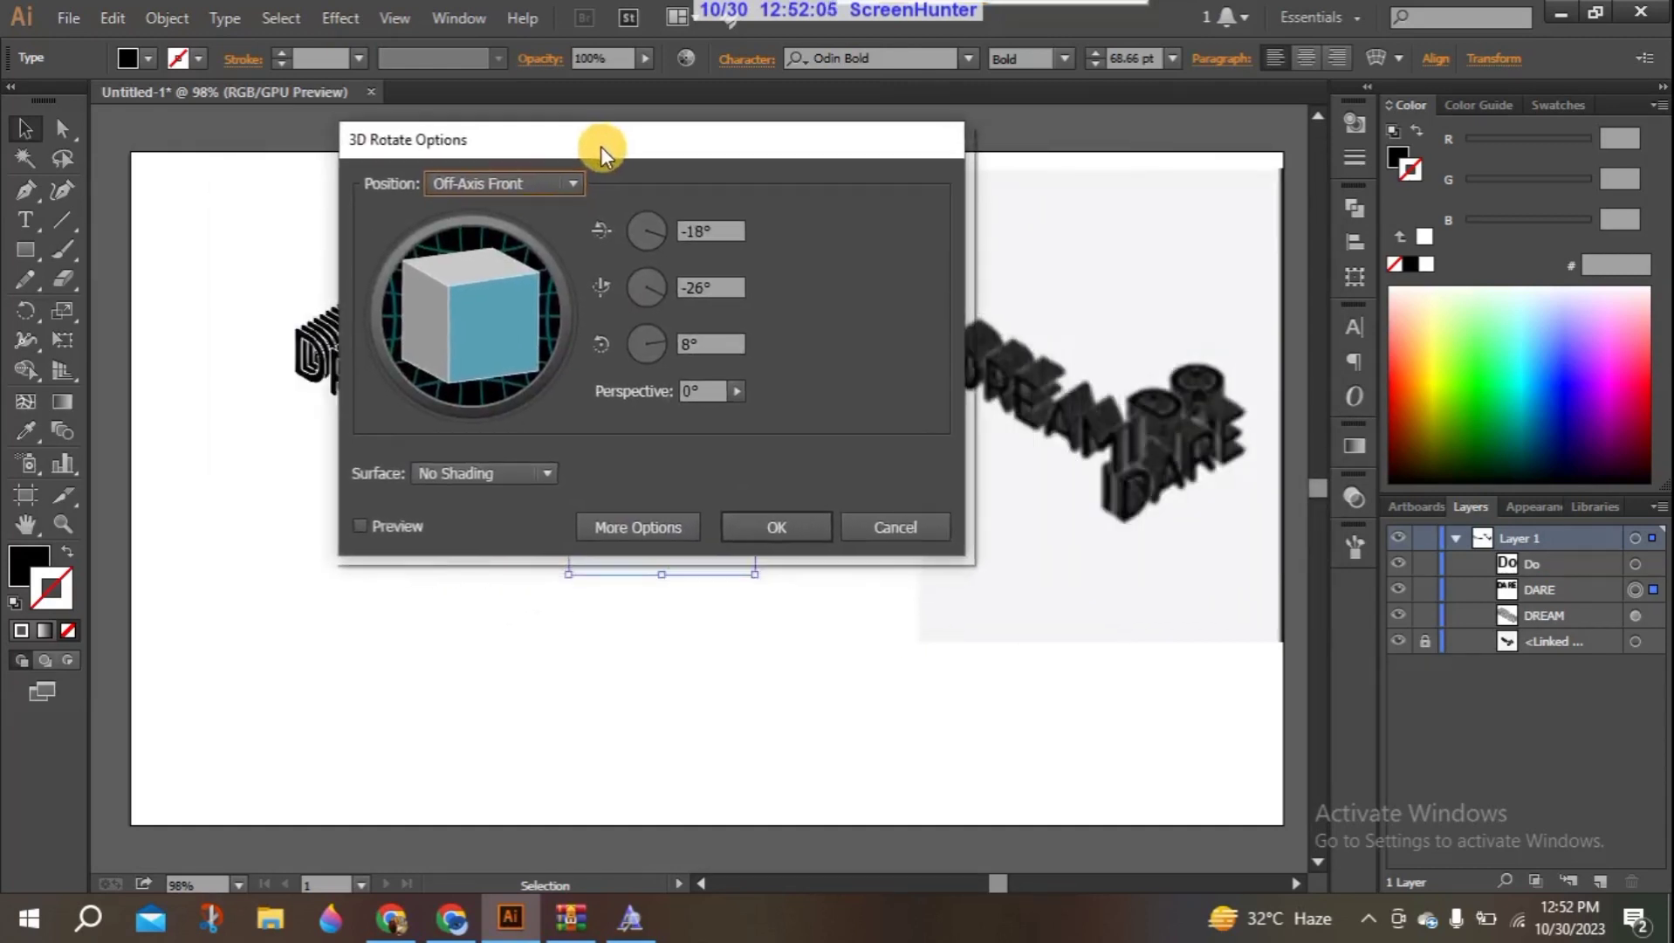
{"action": "left_click", "coordinate": [567, 183]}
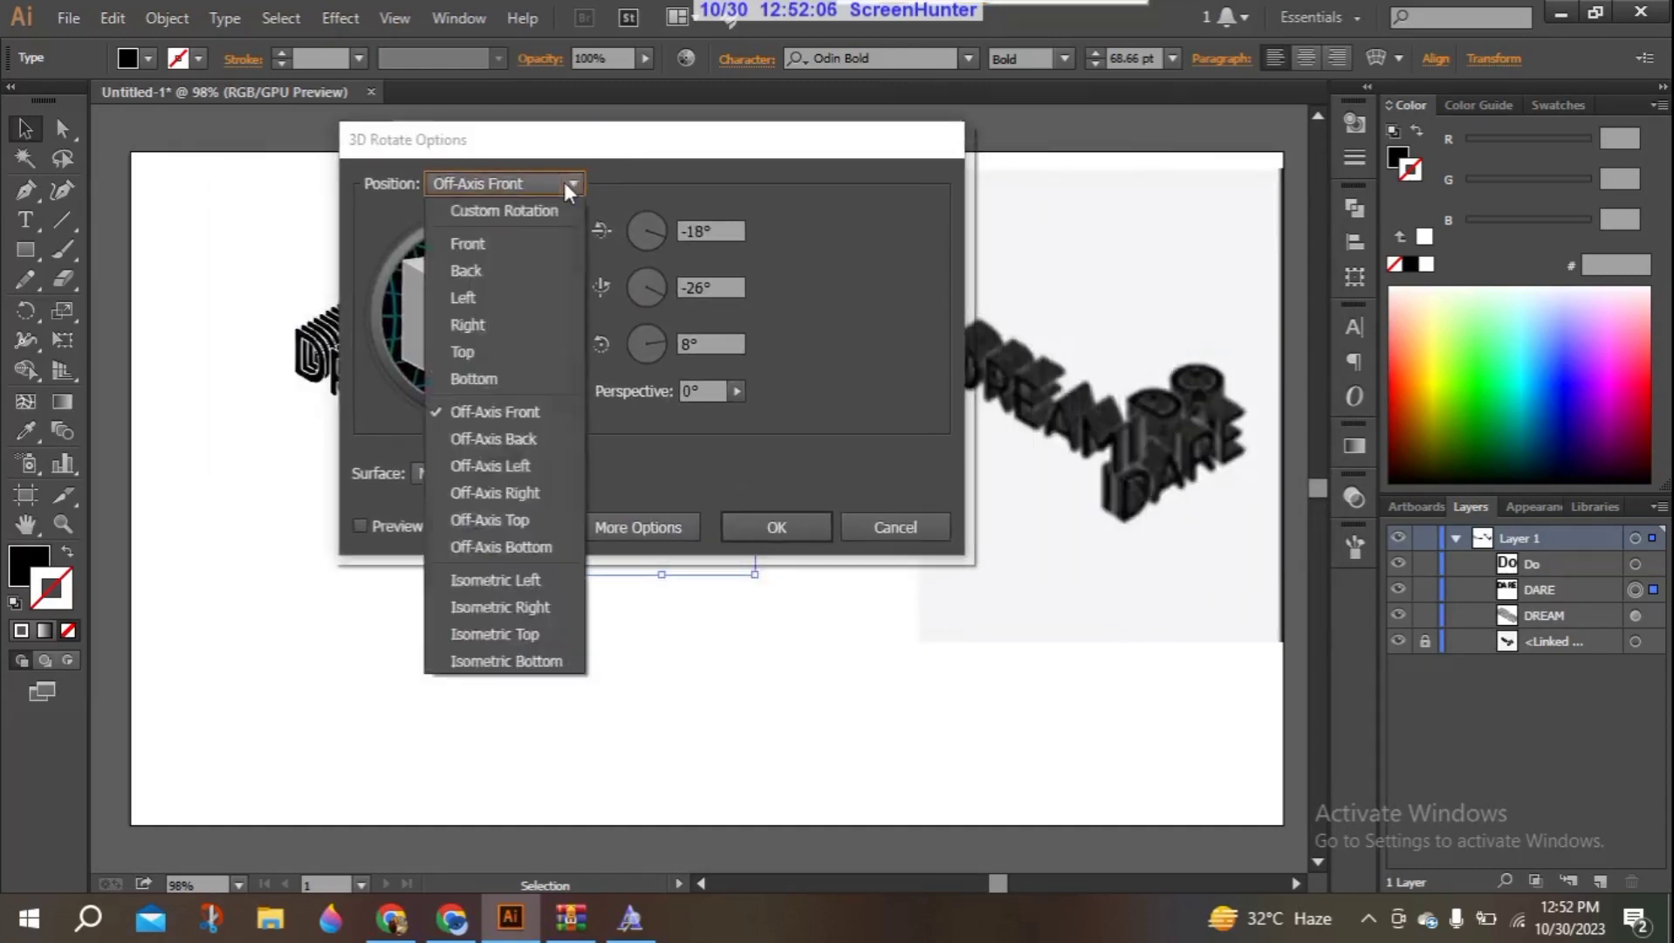
{"action": "left_click", "coordinate": [509, 600]}
{"action": "left_click", "coordinate": [393, 526]}
{"action": "left_click", "coordinate": [724, 161]}
{"action": "left_click", "coordinate": [741, 161]}
{"action": "left_click_drag", "start_coordinate": [821, 150], "coordinate": [985, 195]}
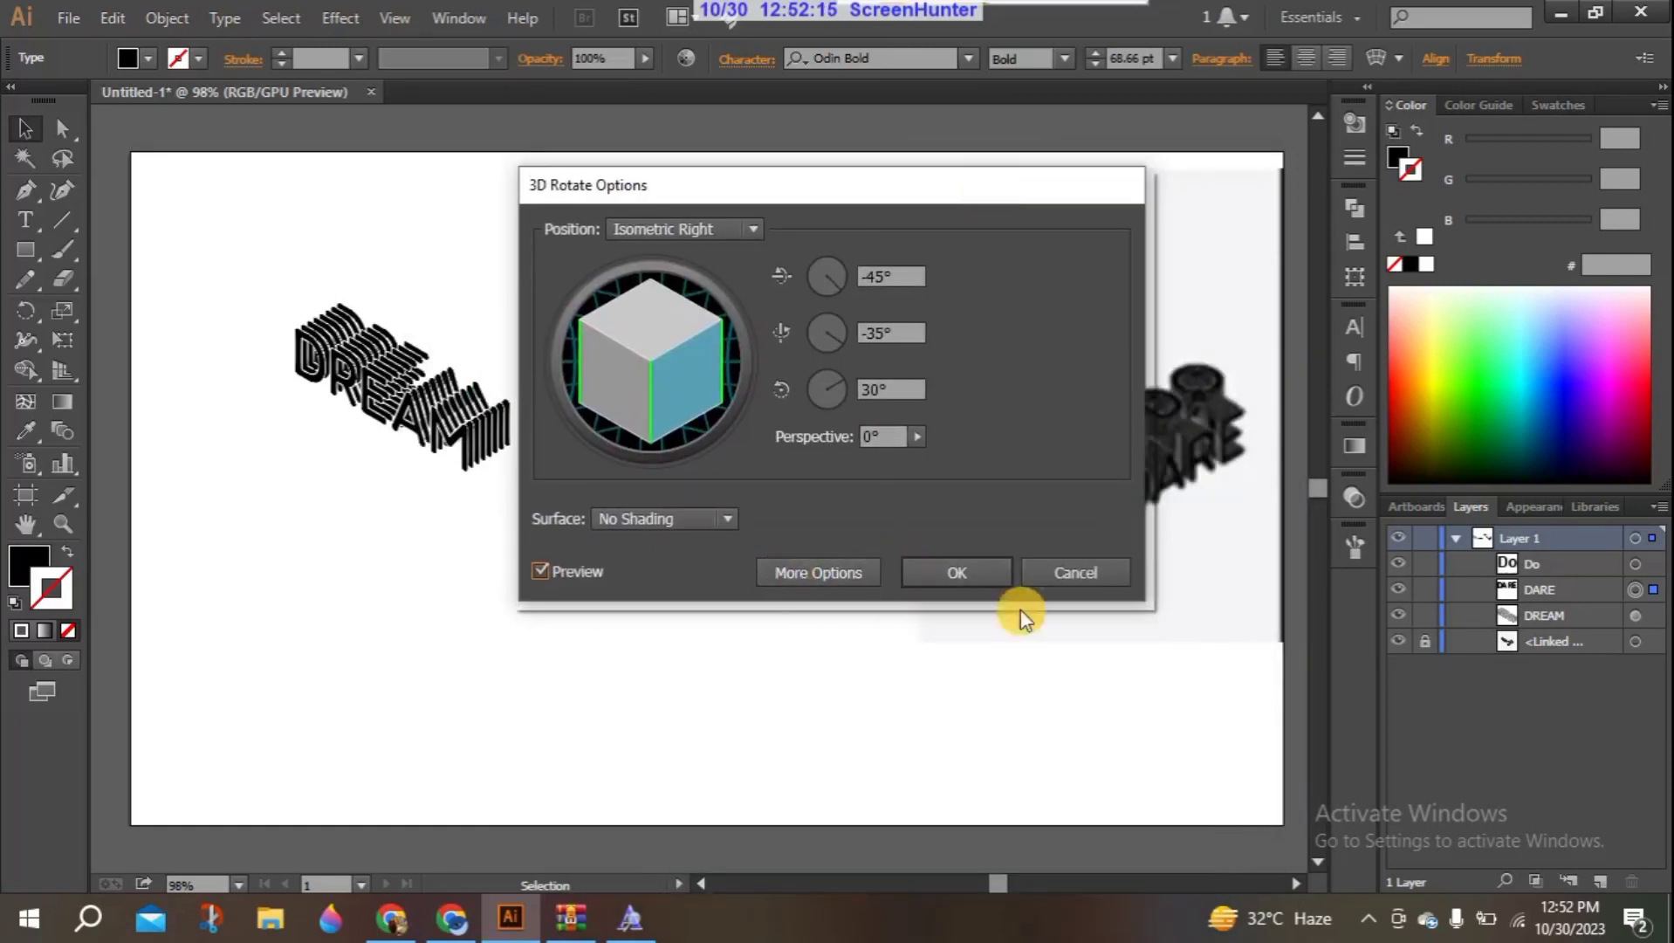
{"action": "left_click", "coordinate": [948, 572]}
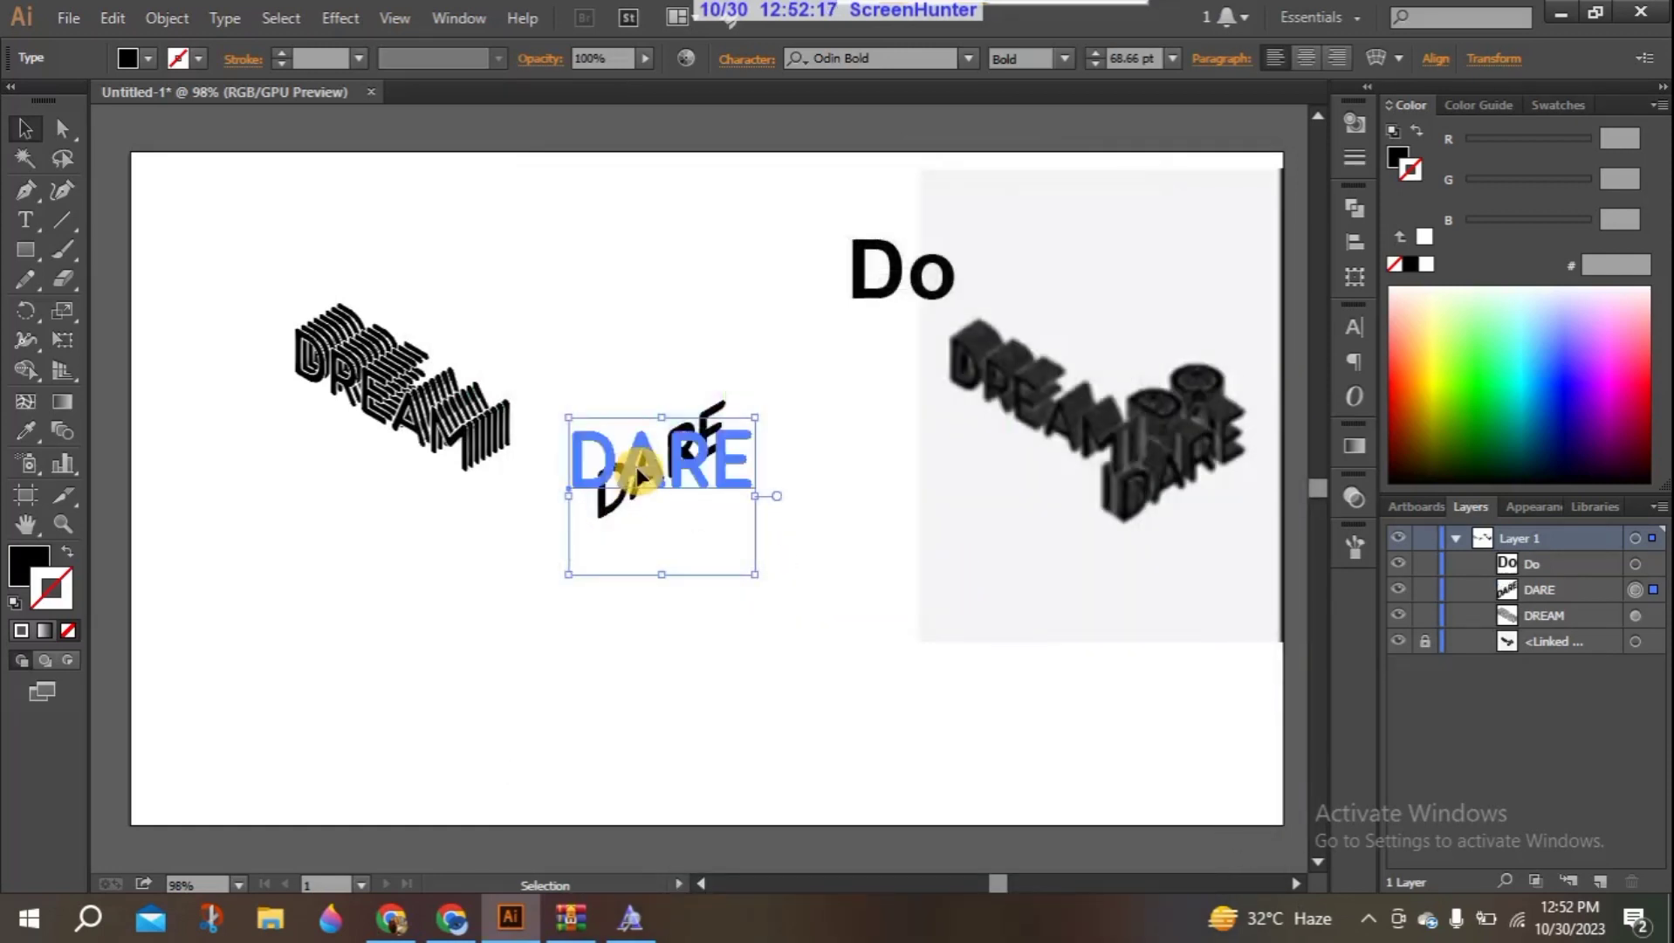
- Start a Distort & Transform Transform effect on the DARE text with 7 copies
{"action": "left_click", "coordinate": [340, 18]}
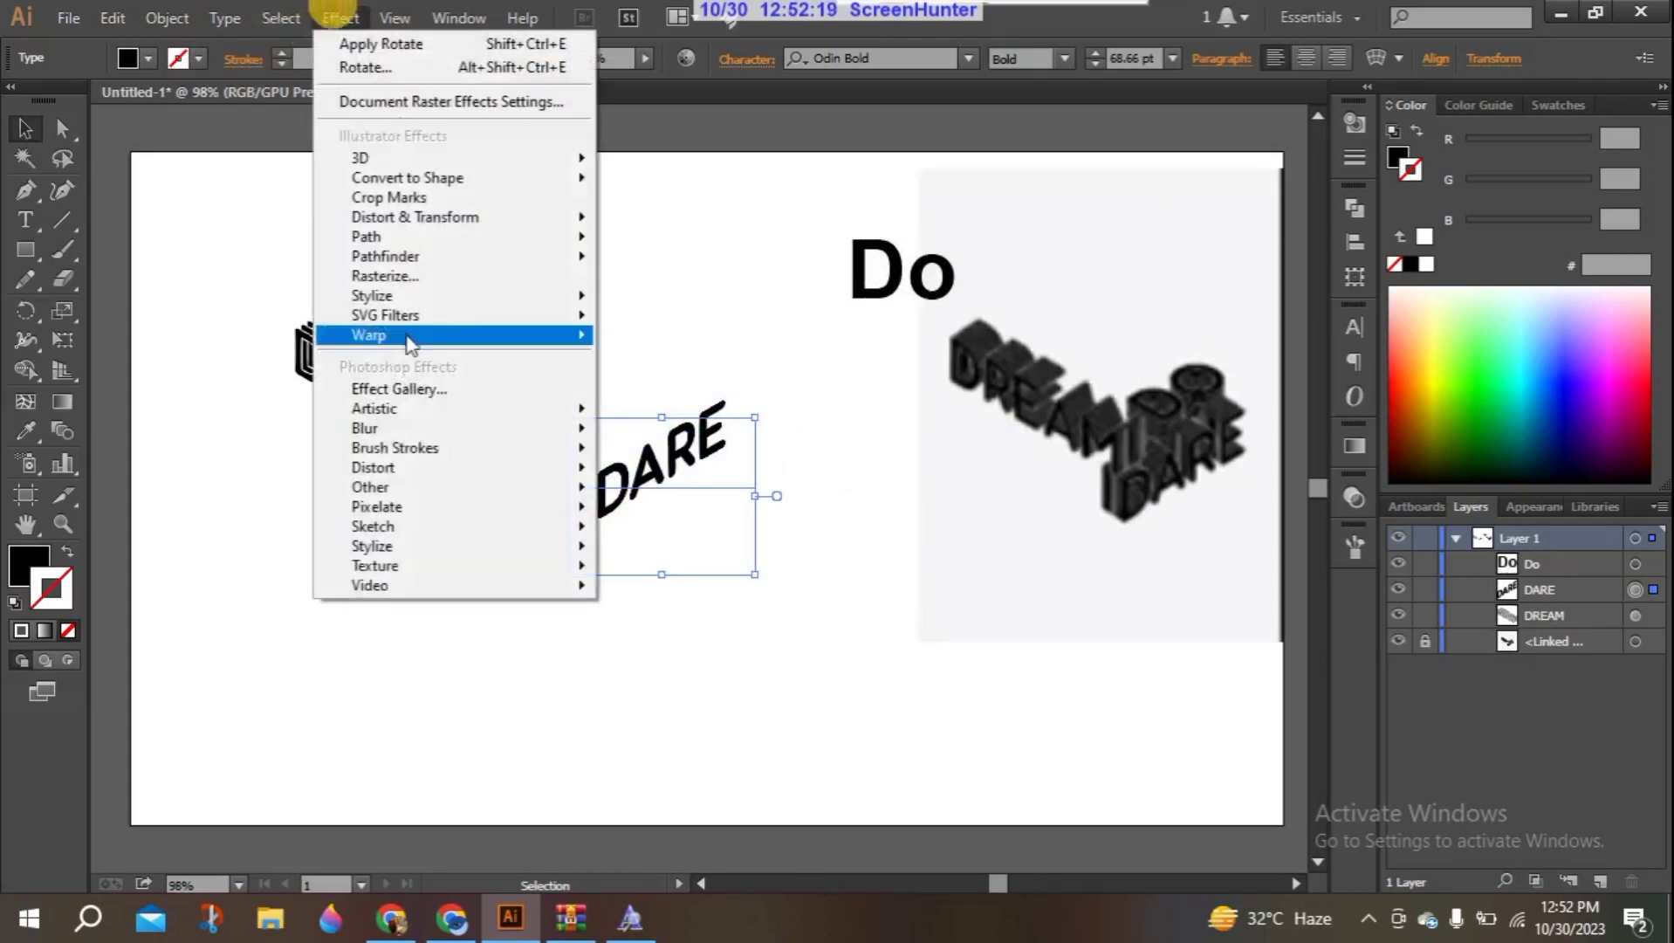
{"action": "mouse_move", "coordinate": [411, 223]}
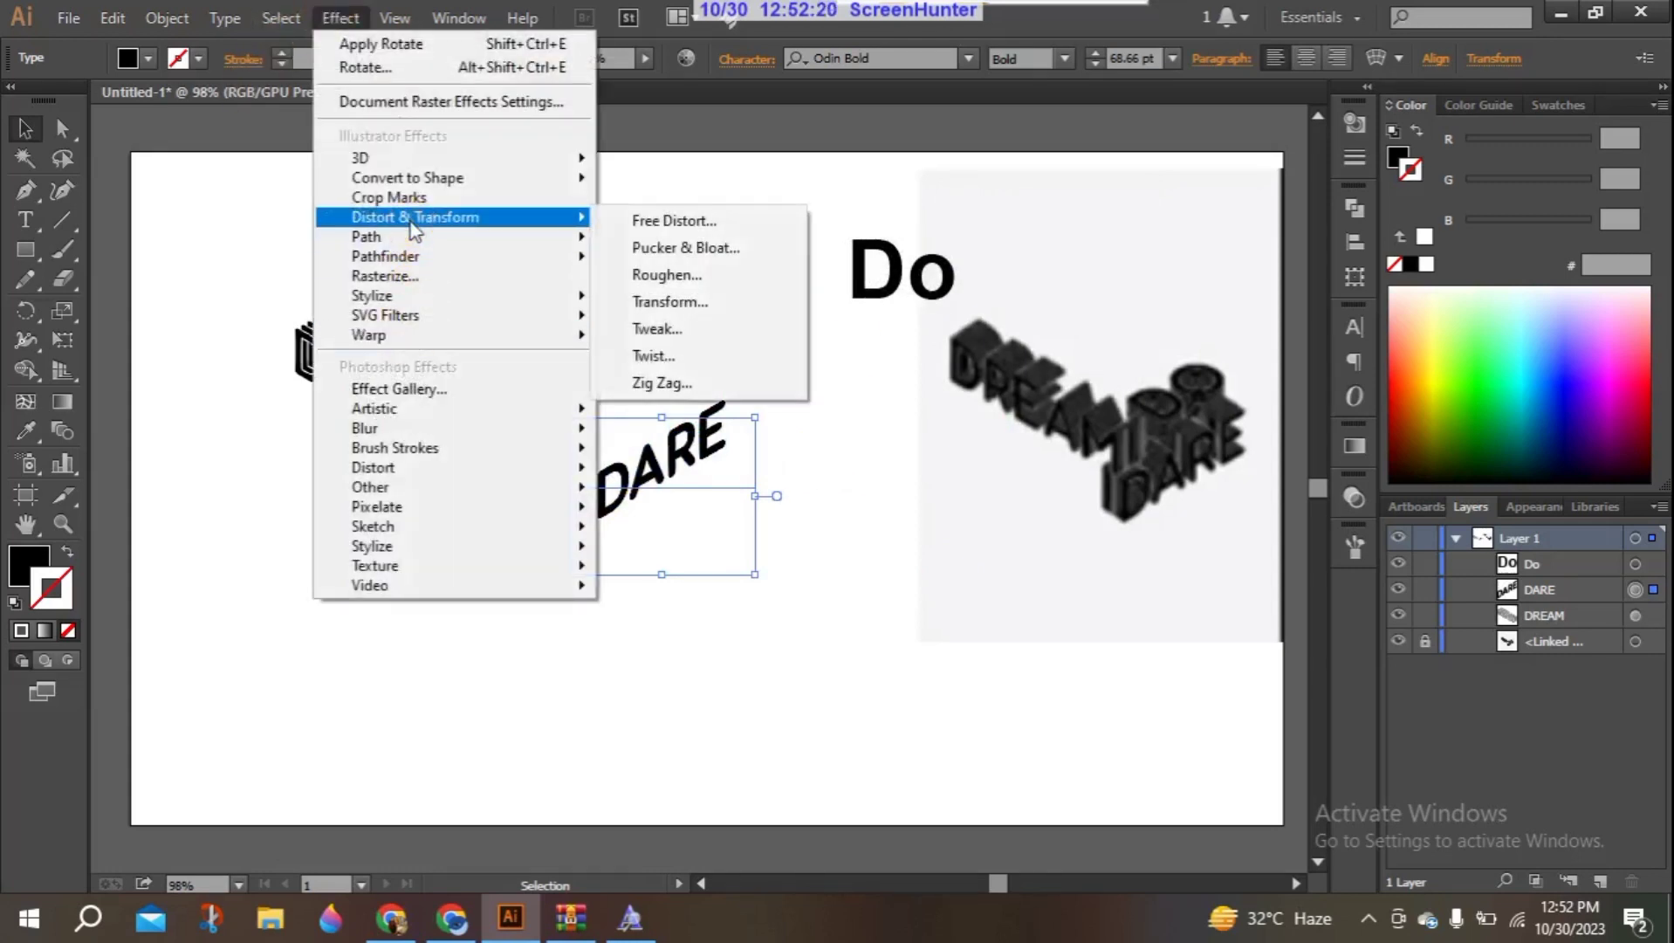
{"action": "left_click", "coordinate": [667, 300]}
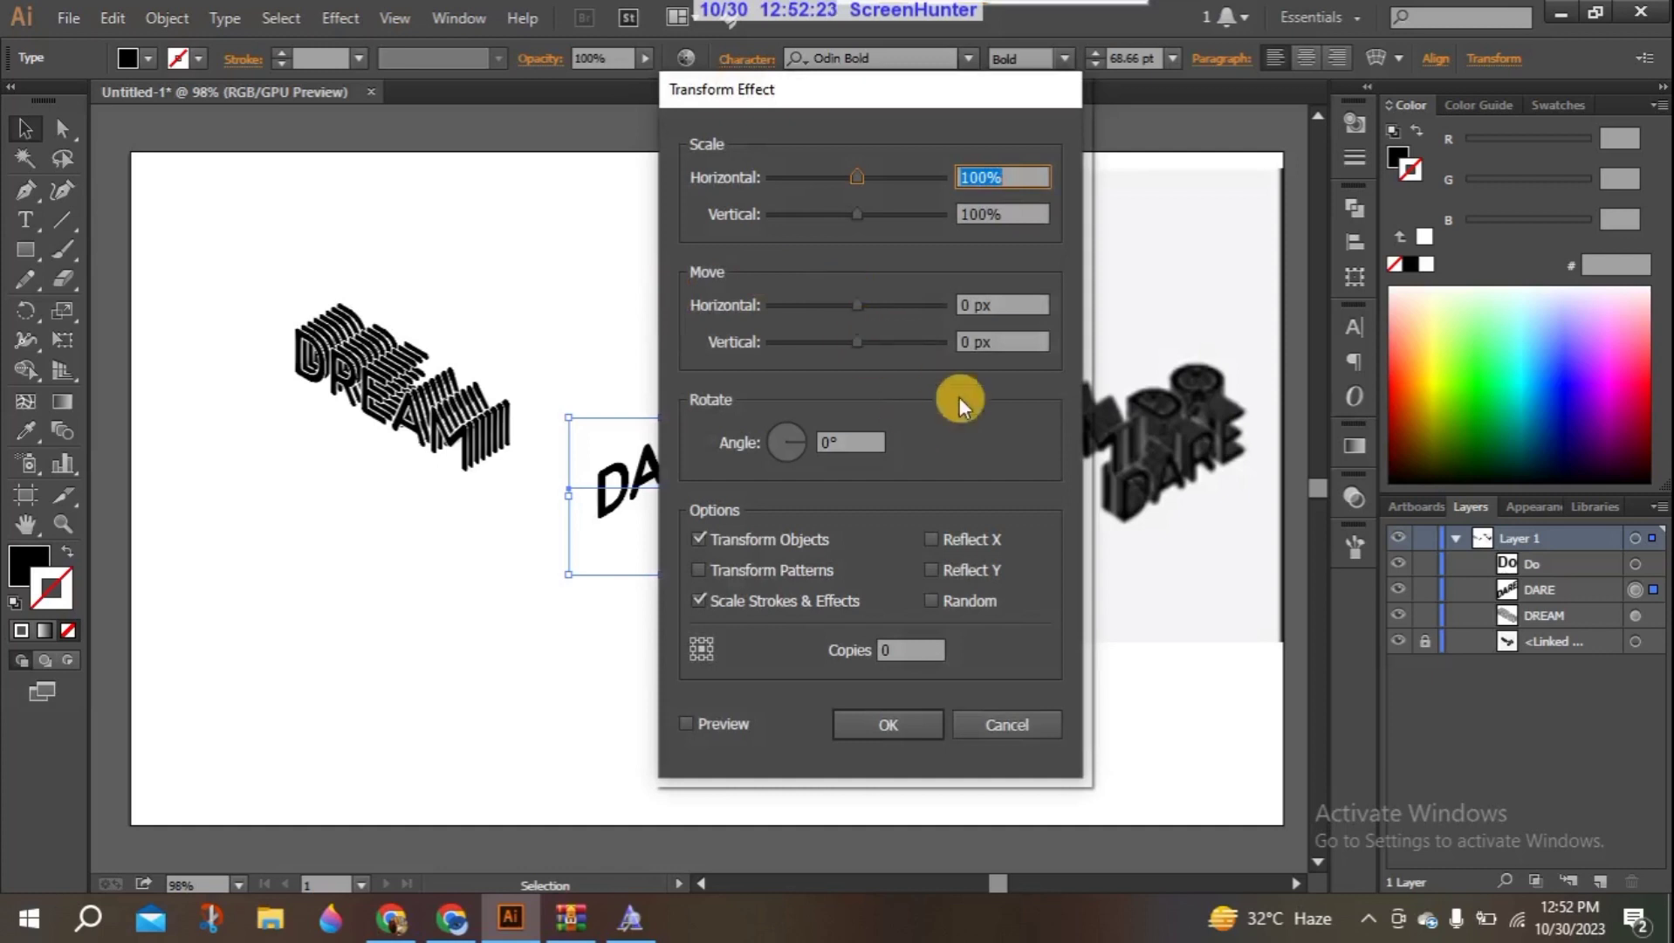
{"action": "left_click", "coordinate": [896, 644]}
{"action": "type", "text": "7"}
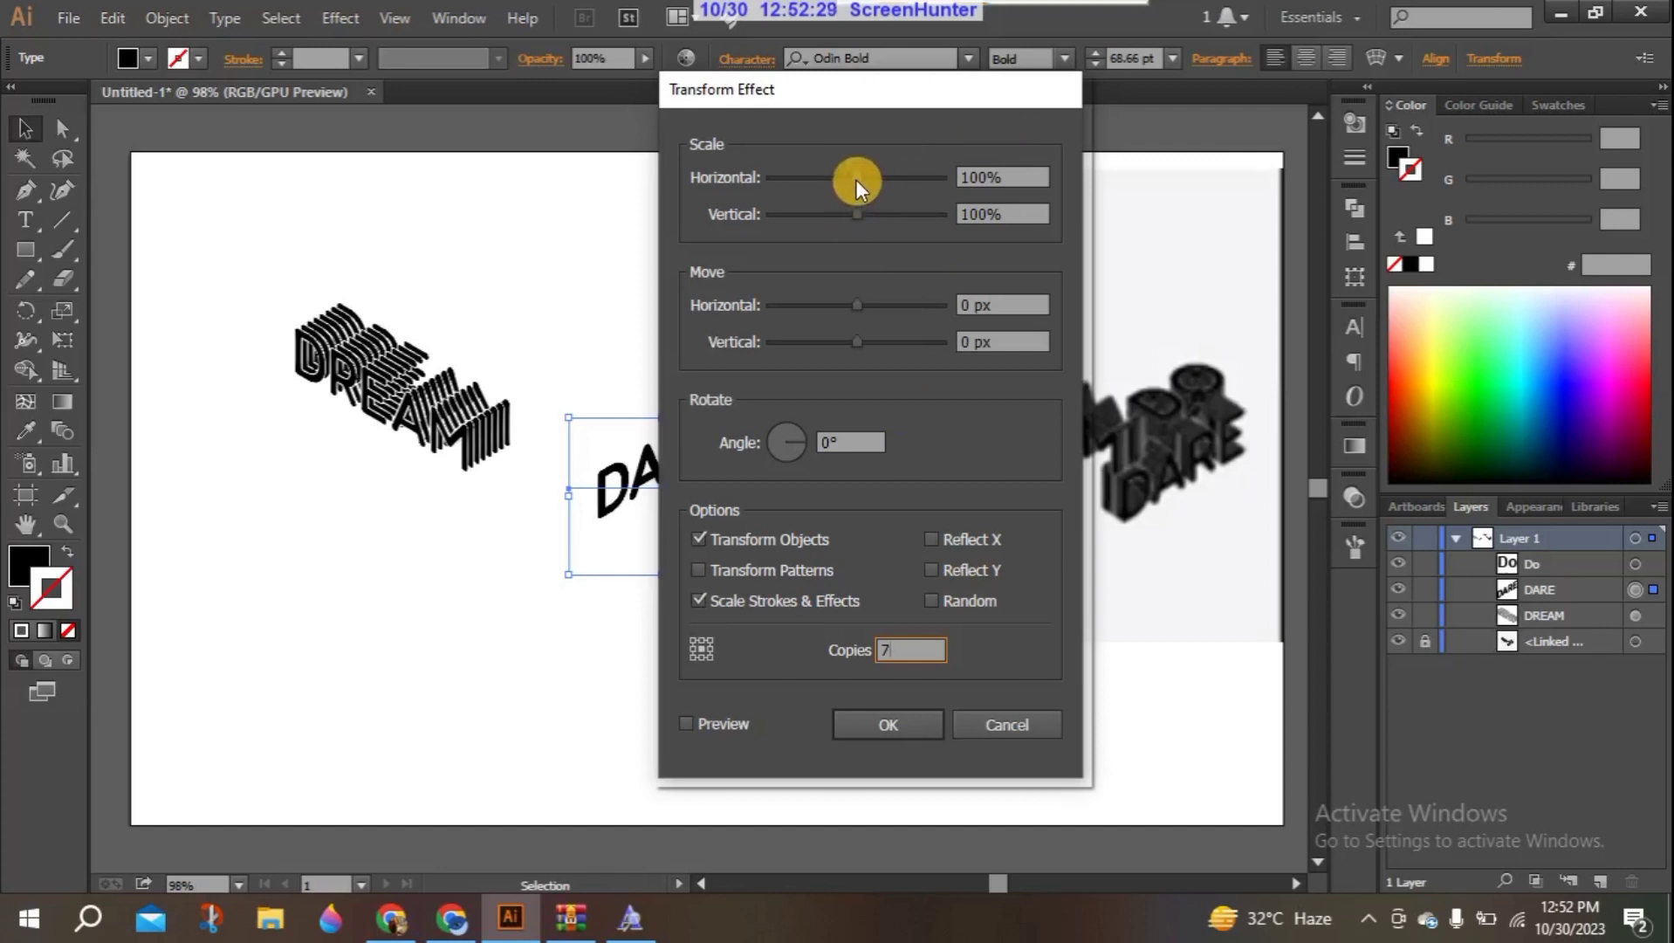
{"action": "left_click_drag", "start_coordinate": [917, 103], "coordinate": [1112, 118]}
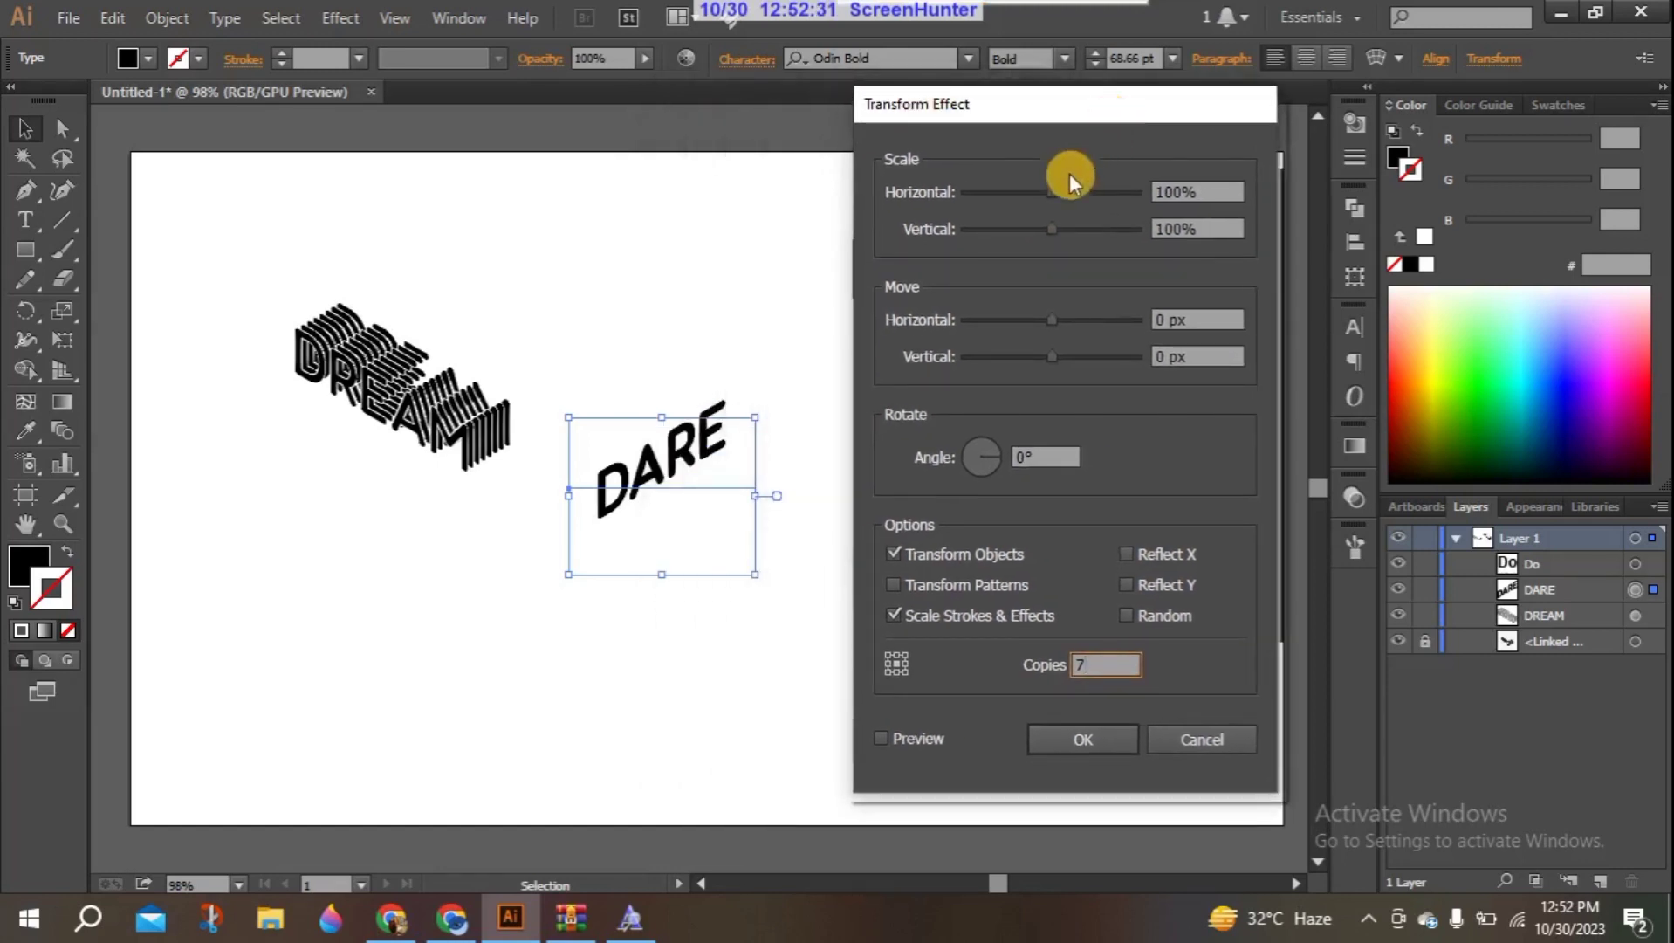
- Try scaling the DARE copies to 151% horizontally and 99% vertically with preview enabled, and restore both scales to 100%
{"action": "left_click_drag", "start_coordinate": [1045, 195], "coordinate": [1094, 193]}
{"action": "left_click", "coordinate": [880, 739]}
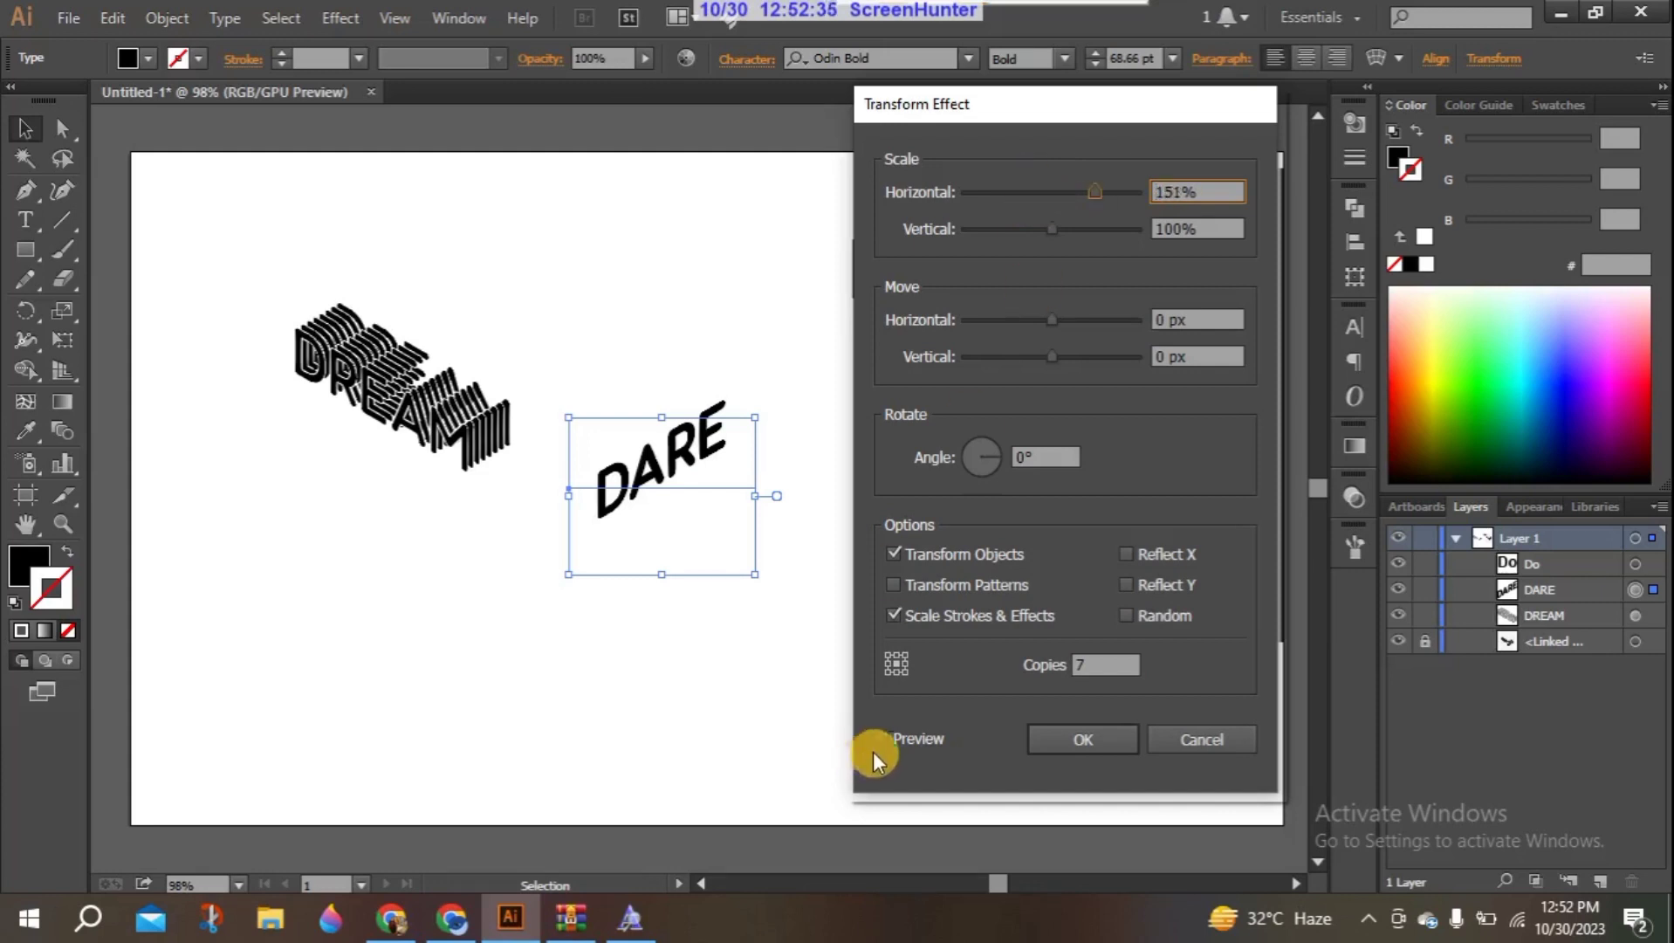
{"action": "left_click", "coordinate": [883, 737]}
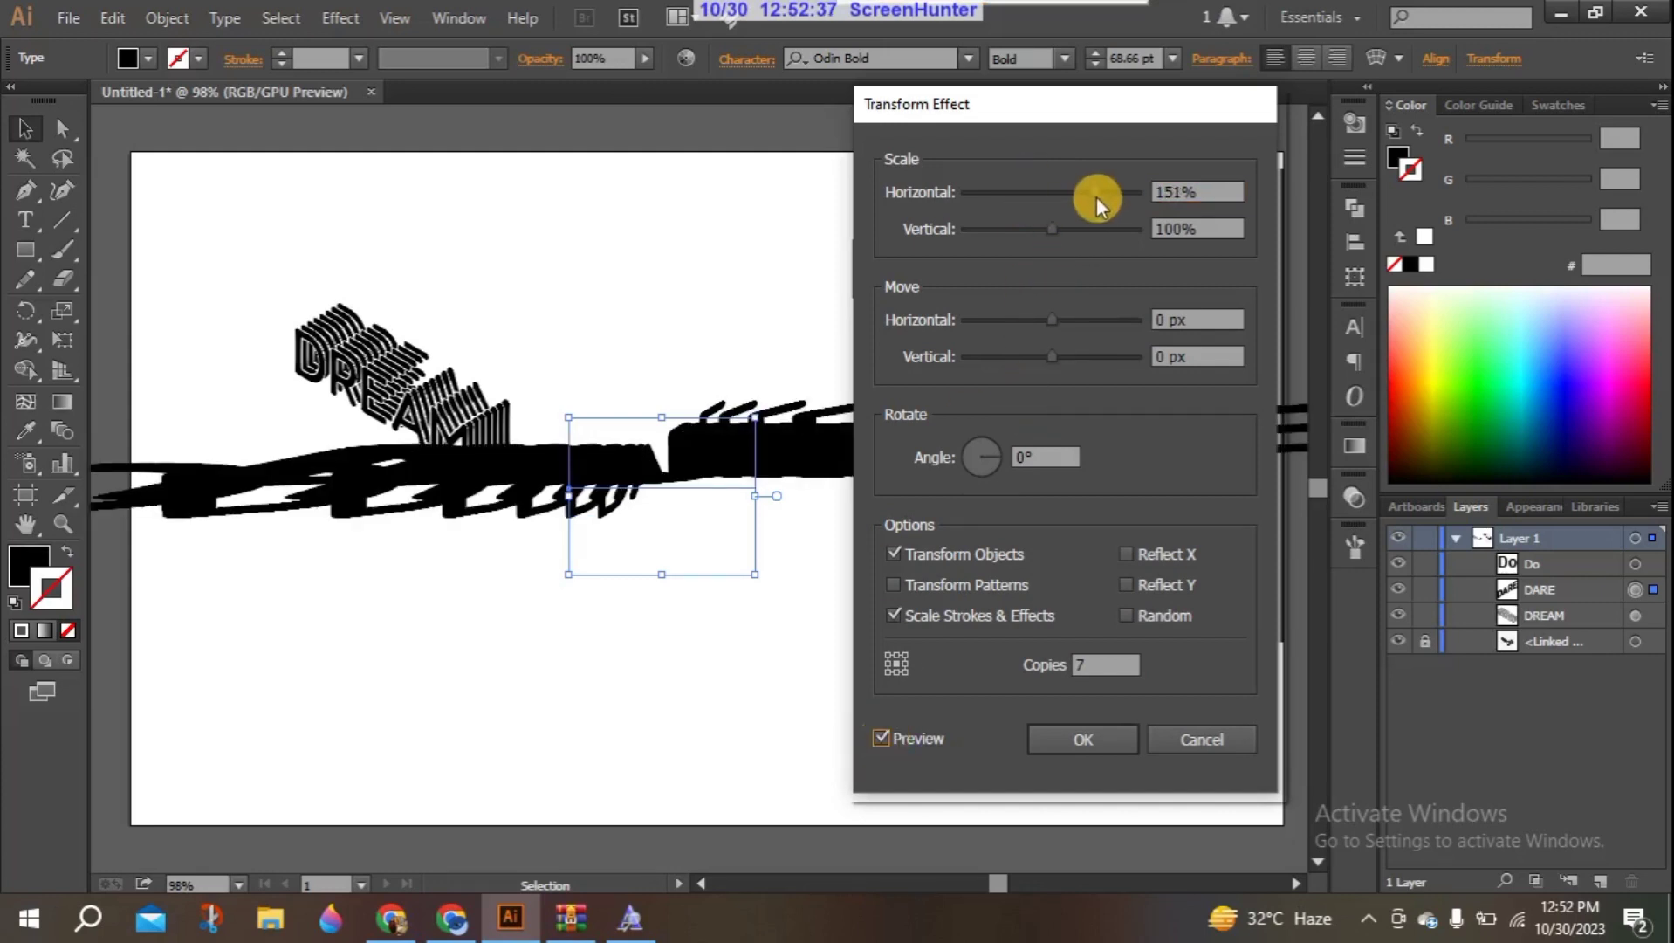
{"action": "left_click_drag", "start_coordinate": [1097, 195], "coordinate": [1049, 191]}
{"action": "double_click", "coordinate": [1188, 192]}
{"action": "left_click", "coordinate": [1181, 191]}
{"action": "double_click", "coordinate": [1188, 192]}
{"action": "key", "text": "Down"}
{"action": "key", "text": "Down"}
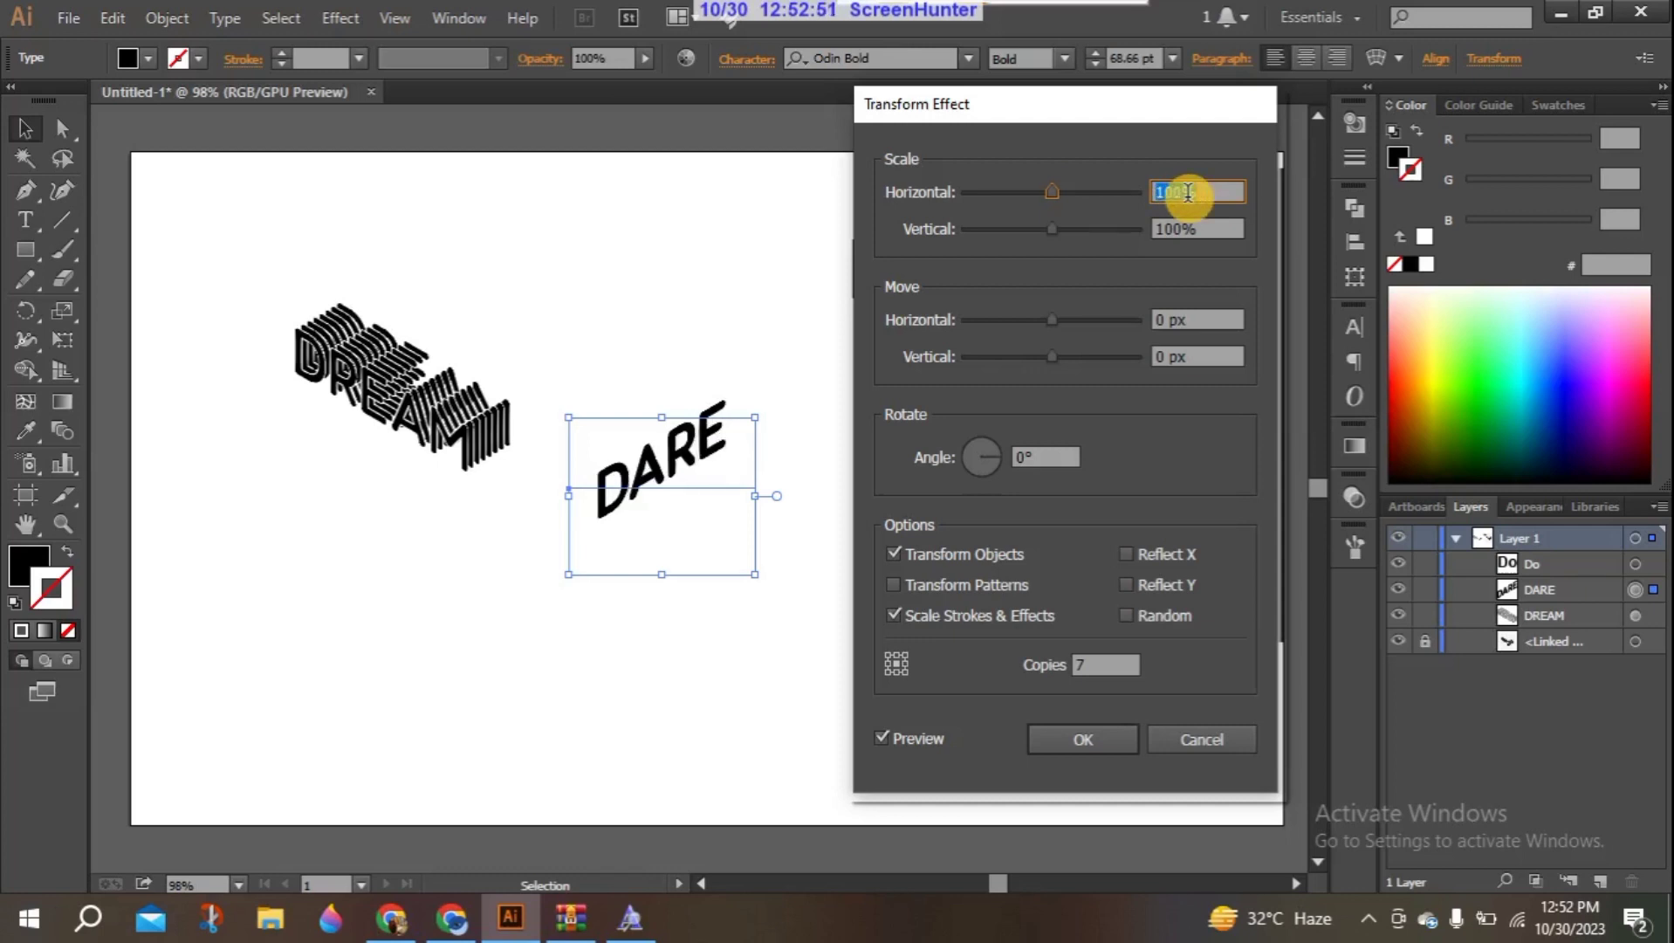
{"action": "mouse_move", "coordinate": [1054, 230]}
{"action": "left_mouse_down"}
{"action": "mouse_move", "coordinate": [1073, 230]}
{"action": "mouse_move", "coordinate": [1049, 228]}
{"action": "left_mouse_up"}
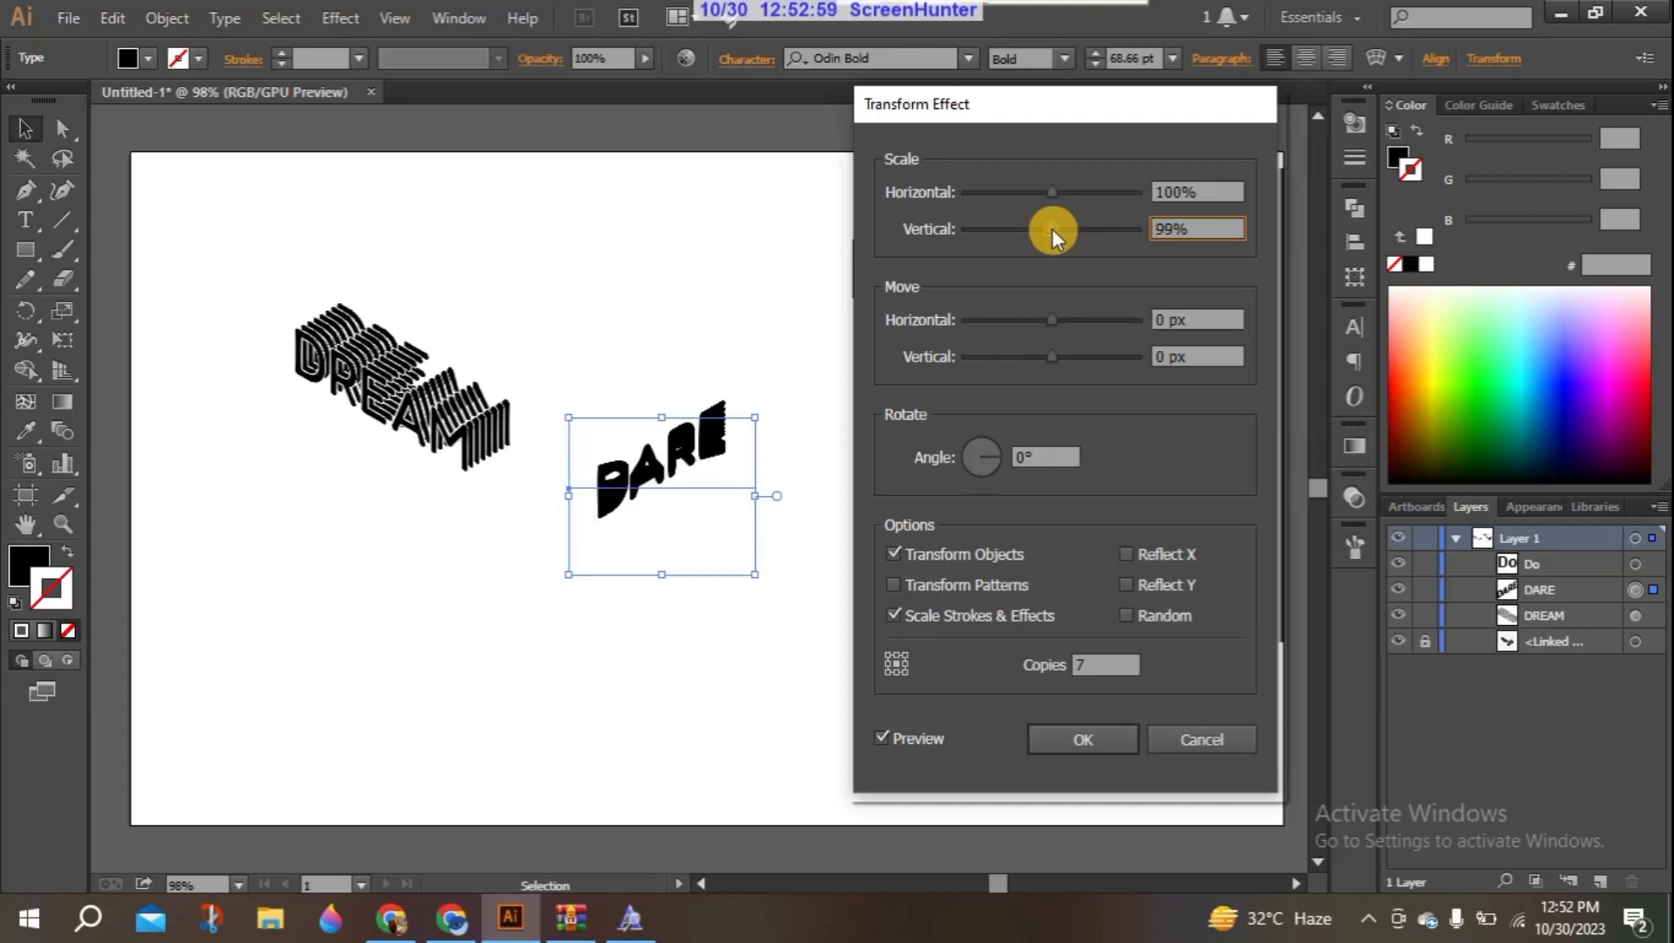
{"action": "left_click_drag", "start_coordinate": [1051, 230], "coordinate": [1052, 230]}
{"action": "double_click", "coordinate": [1172, 229]}
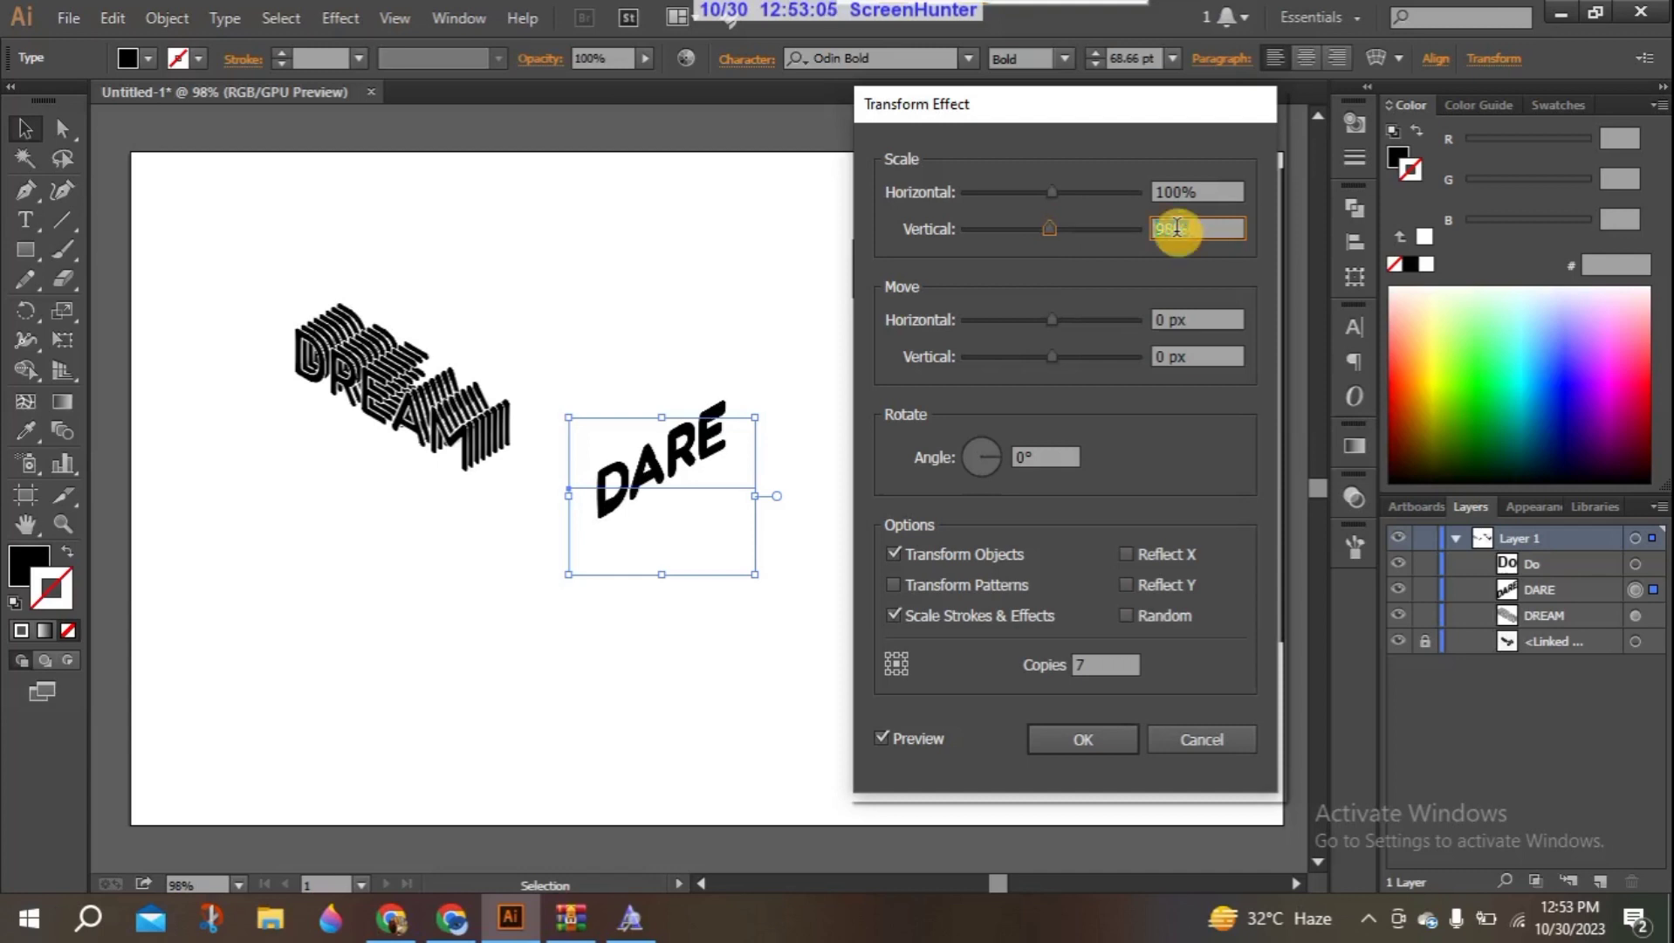
{"action": "key", "text": "Up"}
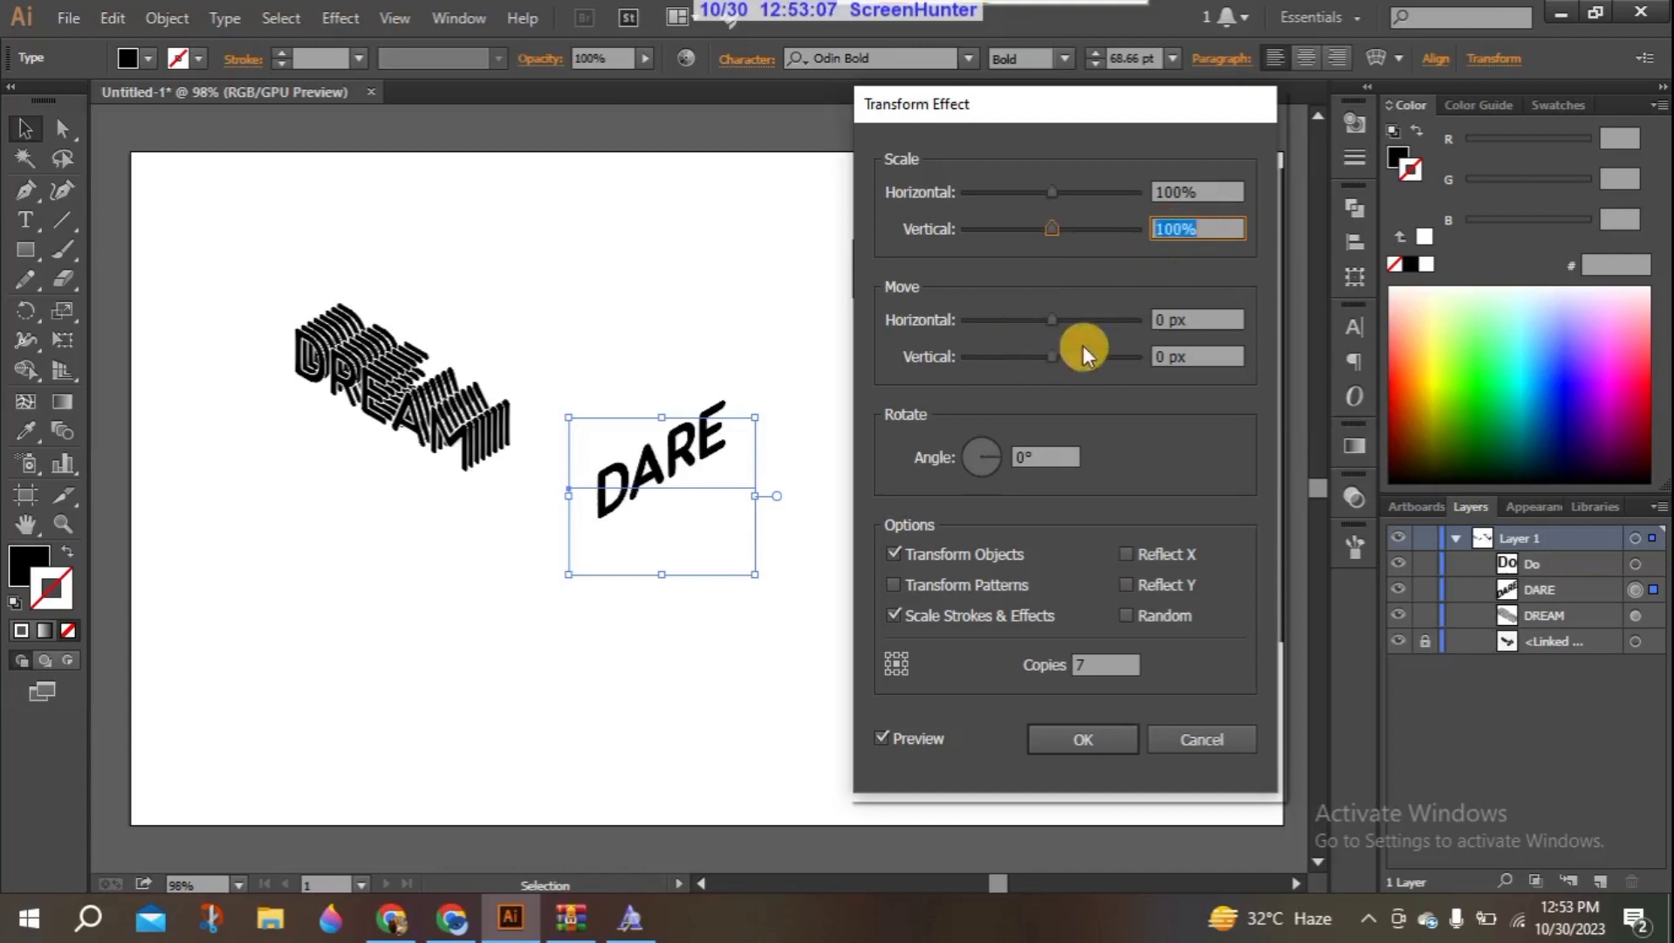
- Set the DARE Transform effect's move to 5 px horizontal and -3 px vertical, and apply it
{"action": "left_click", "coordinate": [1162, 315]}
{"action": "key", "text": "Up"}
{"action": "key", "text": "Up"}
{"action": "key", "text": "Up"}
{"action": "key", "text": "Up"}
{"action": "key", "text": "Up"}
{"action": "key", "text": "Up"}
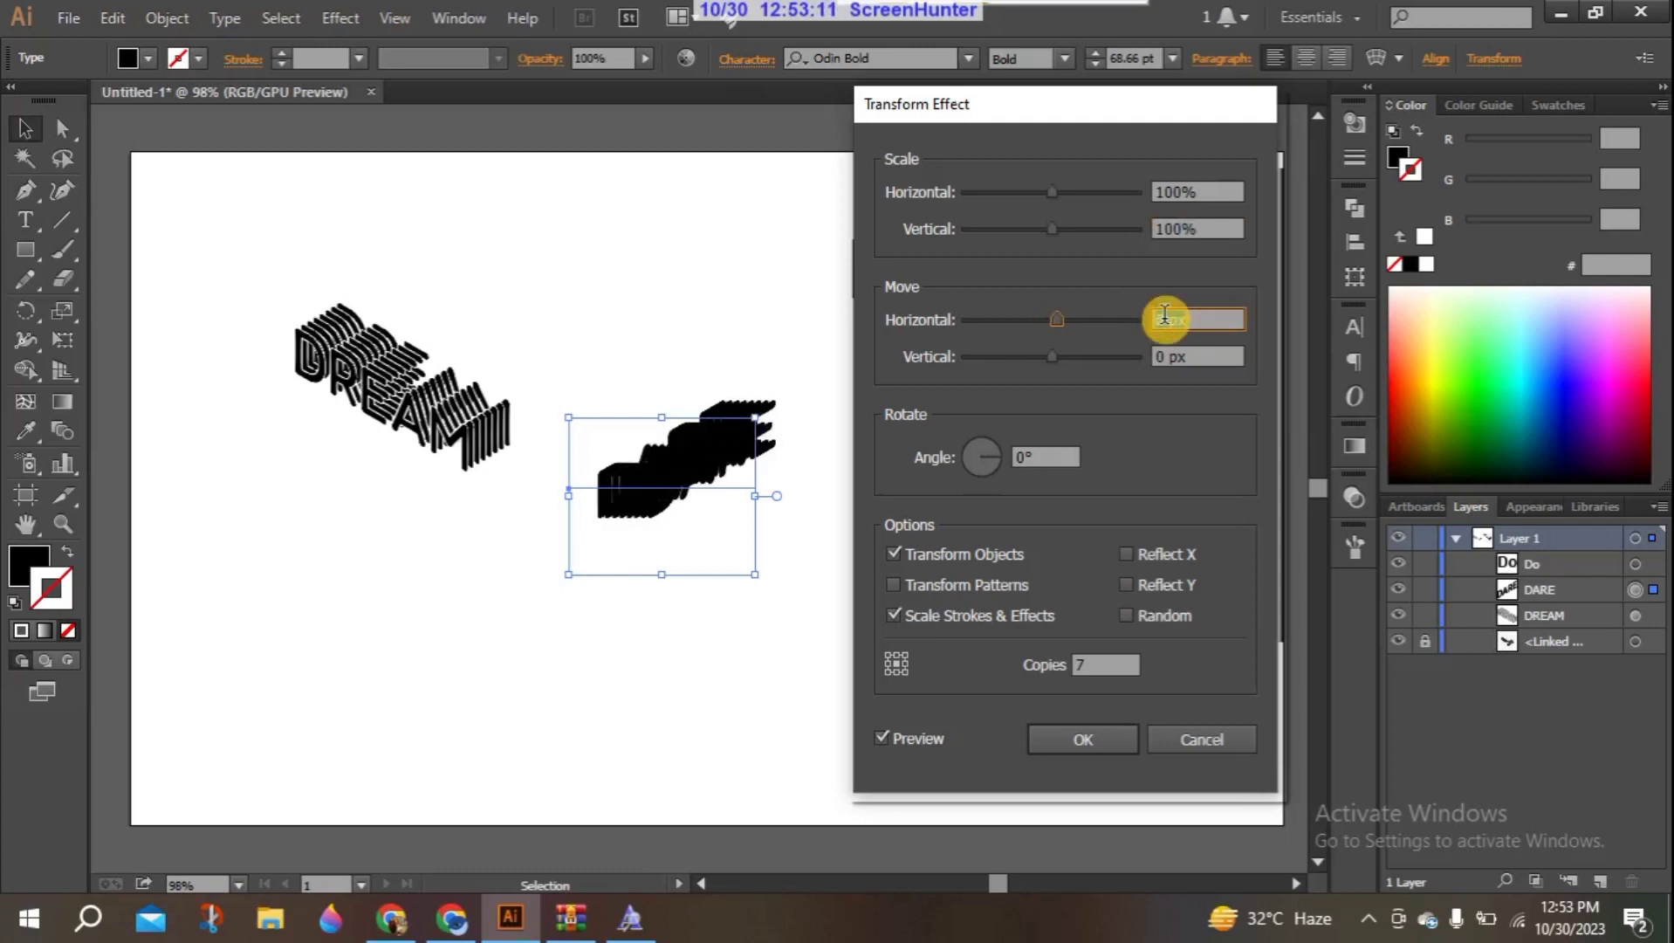
{"action": "left_click", "coordinate": [1167, 358]}
{"action": "key", "text": "Down"}
{"action": "key", "text": "Down"}
{"action": "key", "text": "Down"}
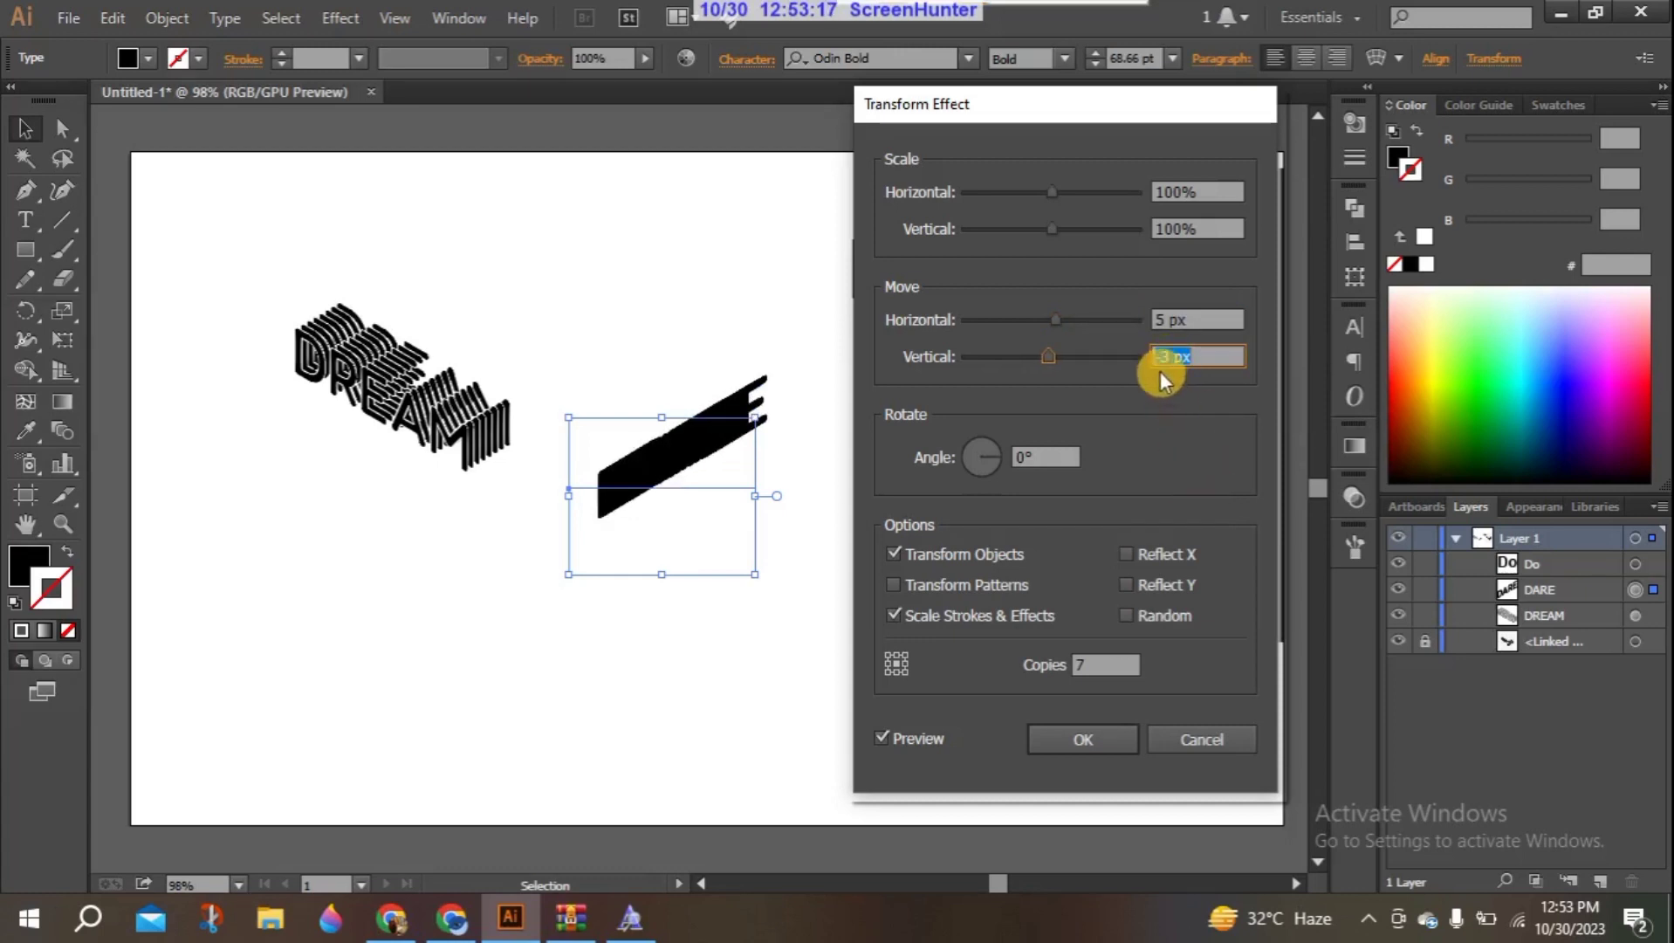
{"action": "left_click", "coordinate": [1084, 736]}
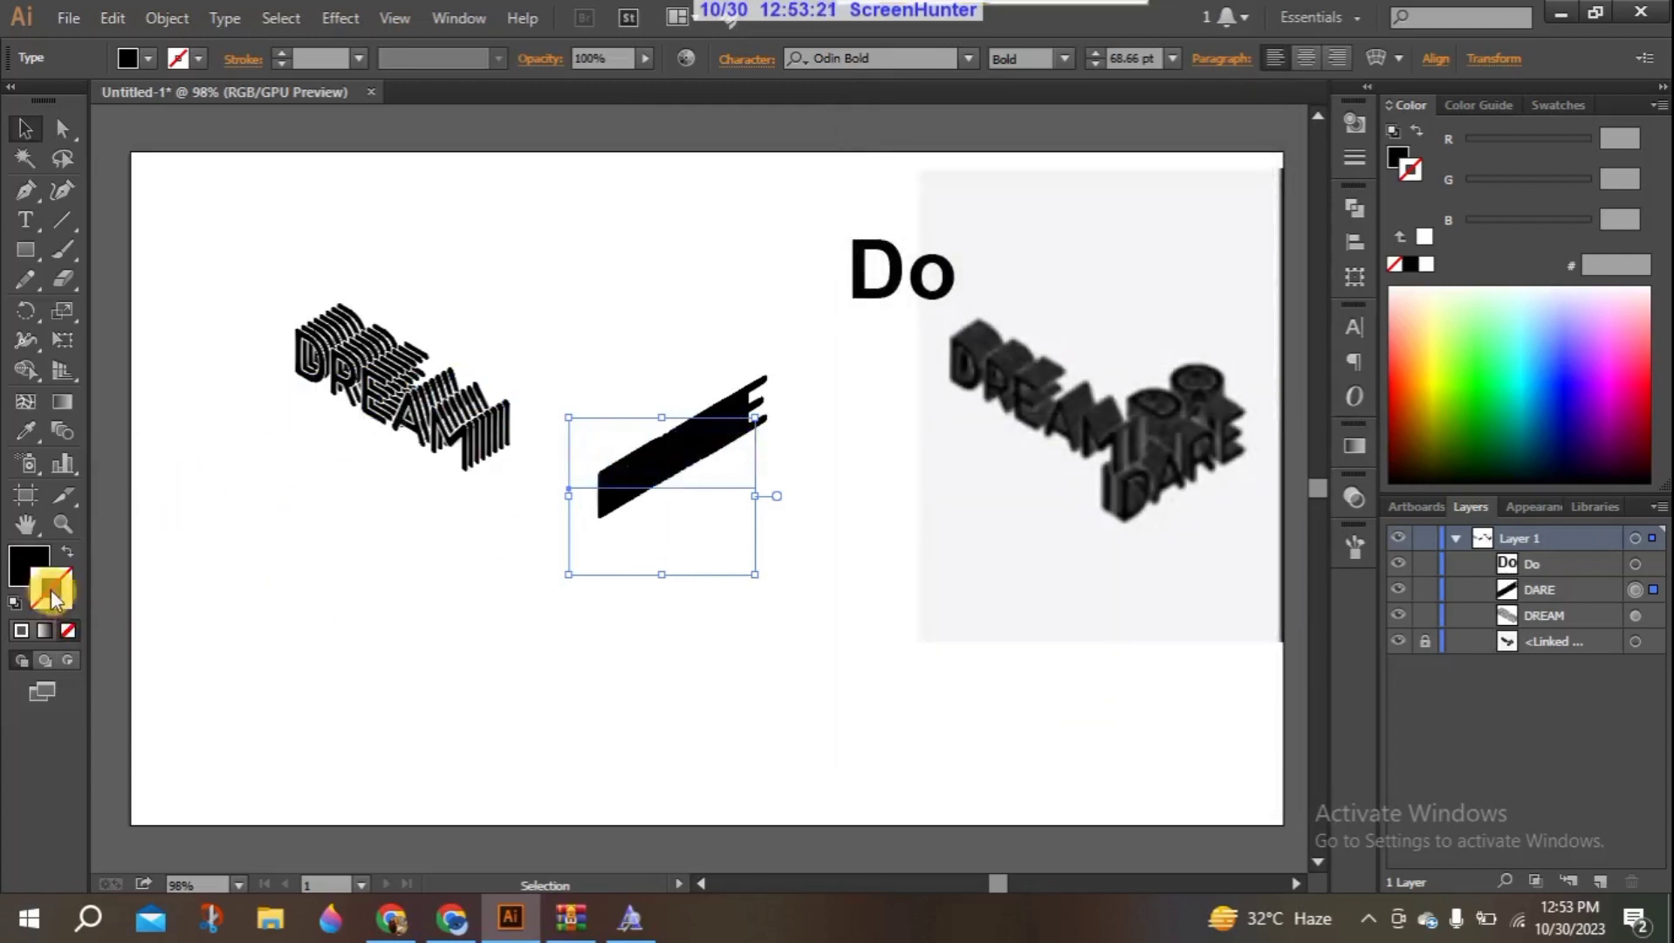
- Give the stacked DARE text a 1 pt white stroke and deselect it
{"action": "left_click", "coordinate": [24, 630]}
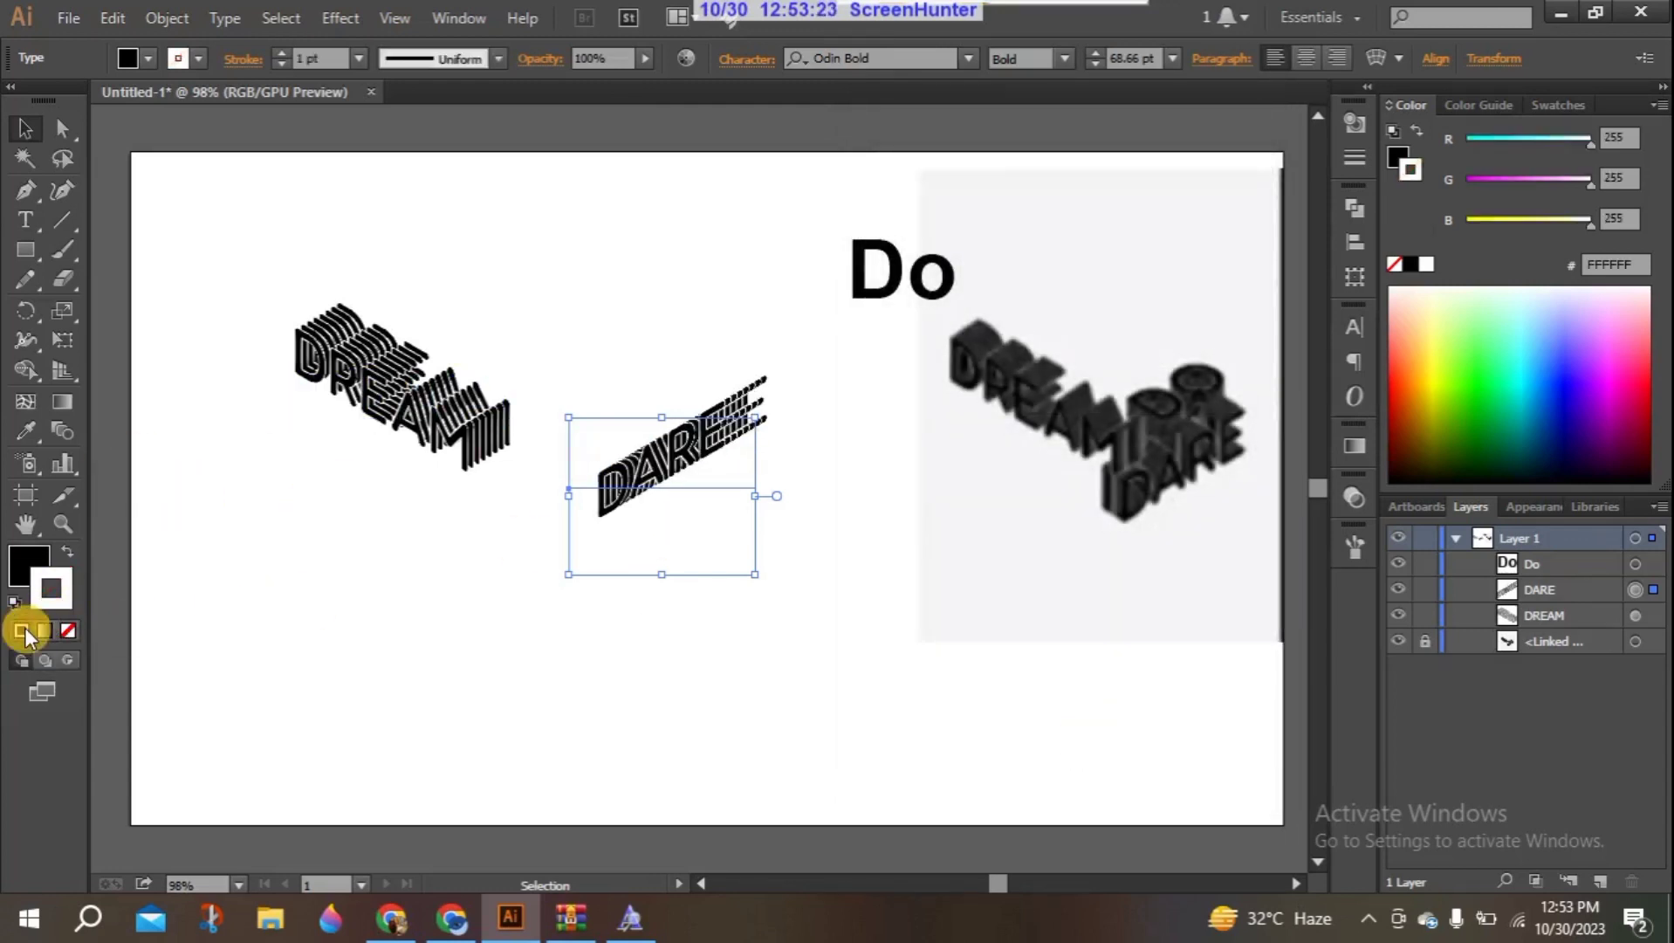
{"action": "left_click", "coordinate": [452, 524]}
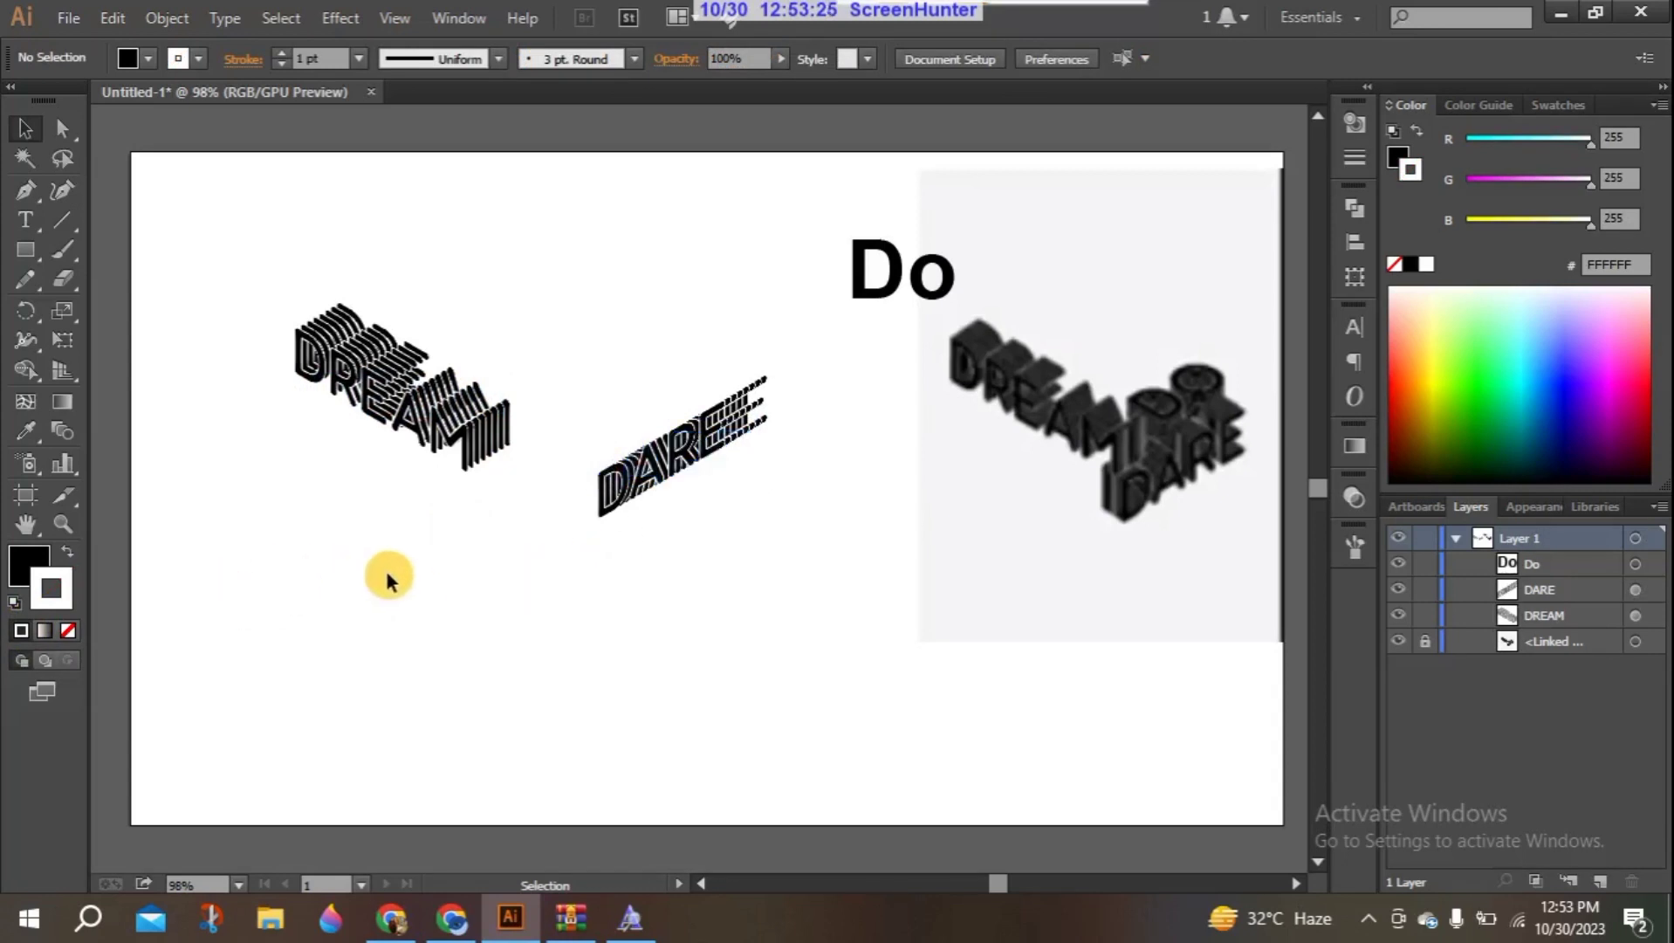
- Try adding another 3D Rotate effect to the DARE text with preview on, using the Isometric Bottom and Isometric Right positions
{"action": "left_click", "coordinate": [622, 473]}
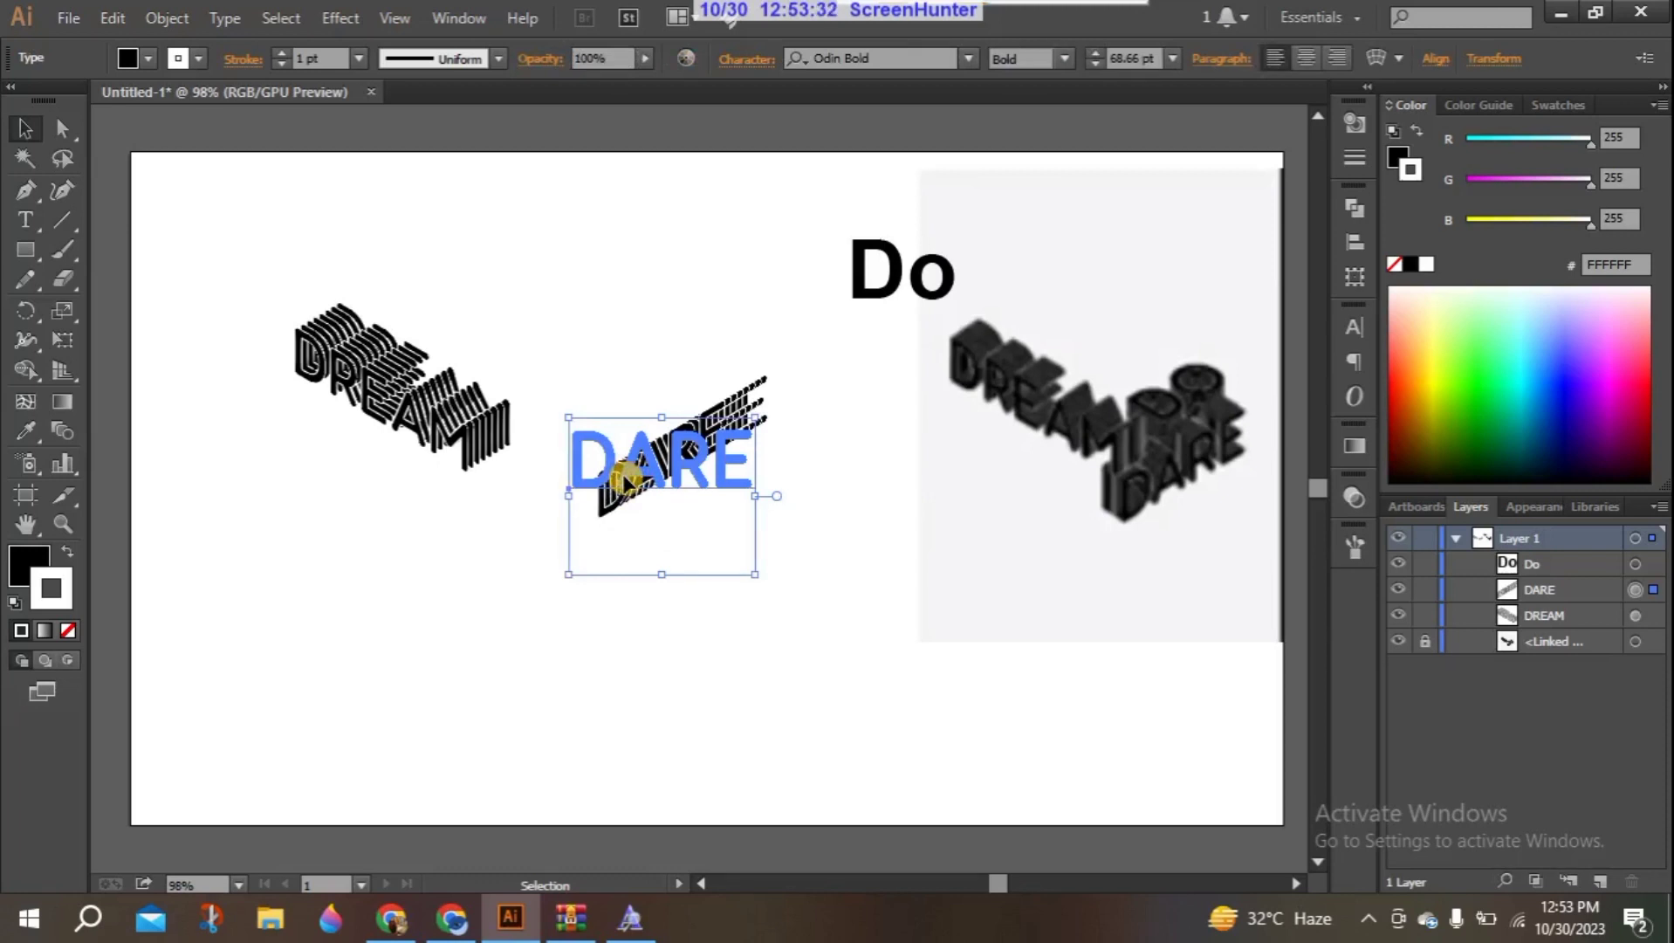
{"action": "left_click", "coordinate": [339, 19]}
{"action": "mouse_move", "coordinate": [397, 158]}
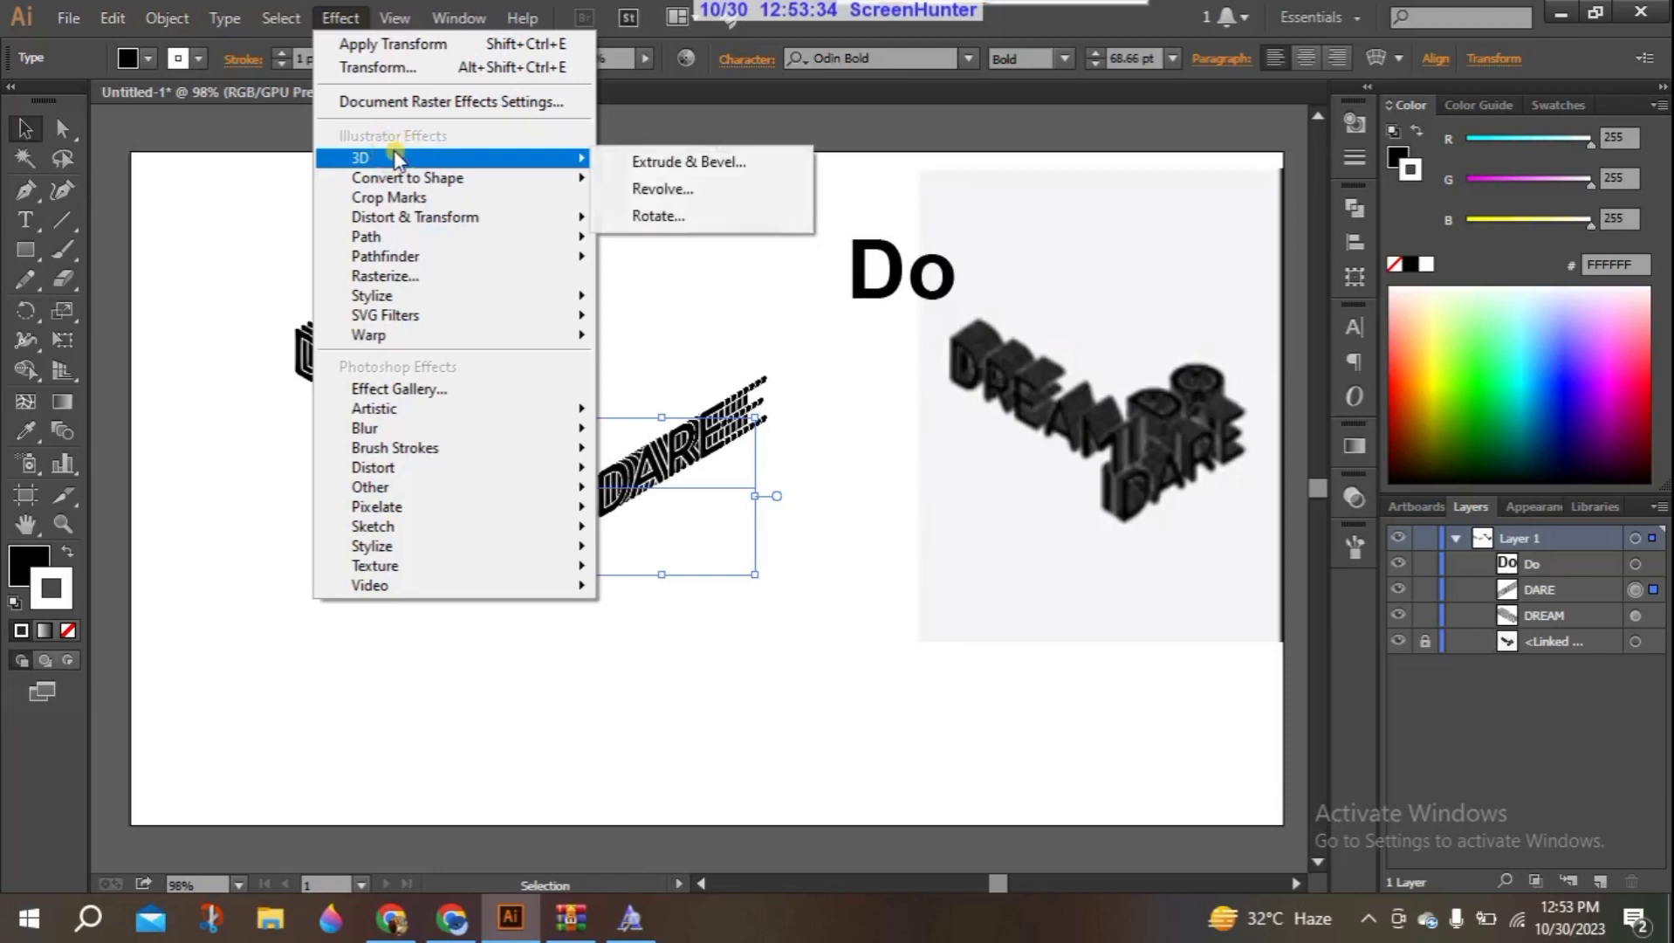
{"action": "left_click", "coordinate": [690, 205]}
{"action": "left_click", "coordinate": [928, 510]}
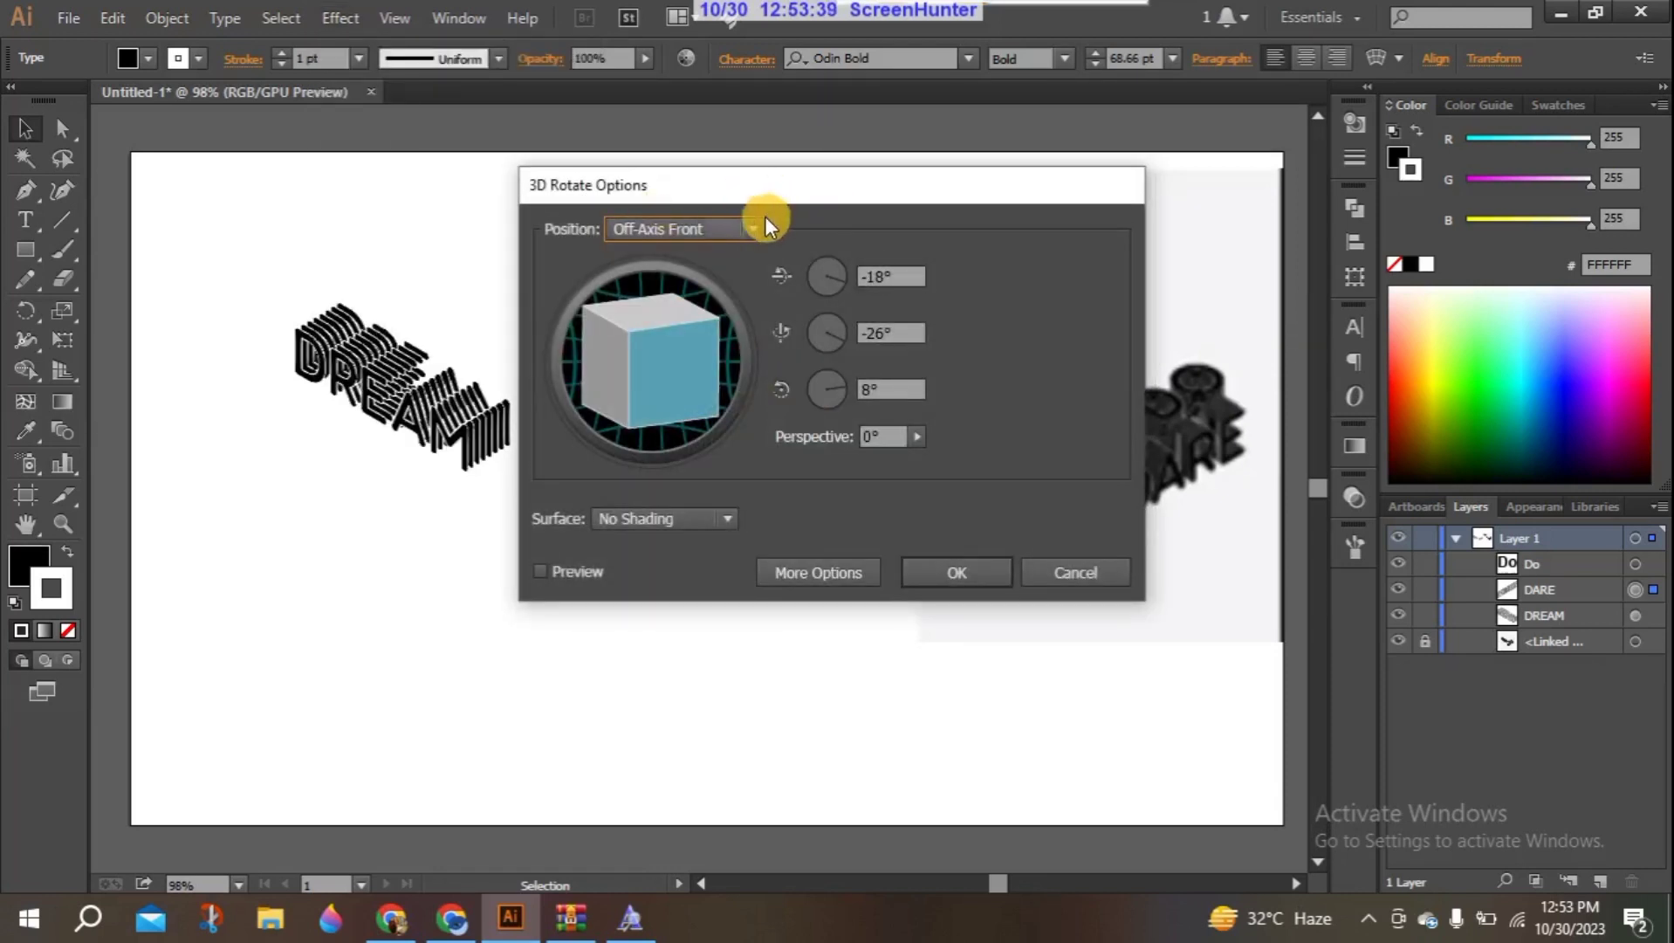
{"action": "left_click", "coordinate": [755, 224]}
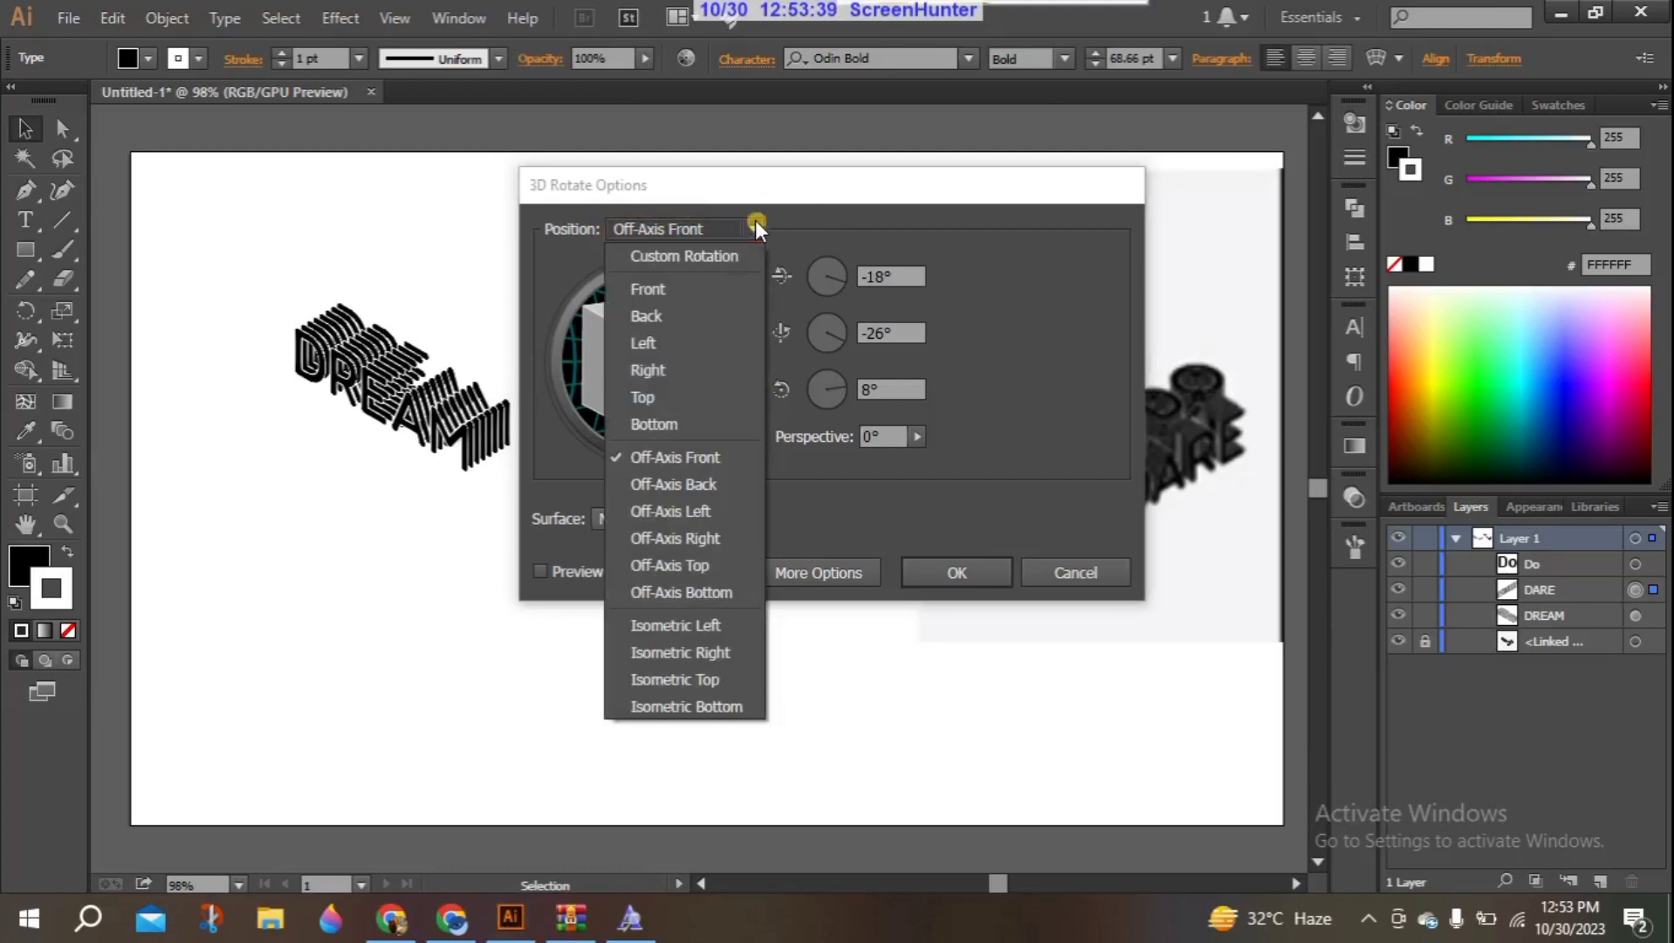
{"action": "left_click", "coordinate": [676, 701]}
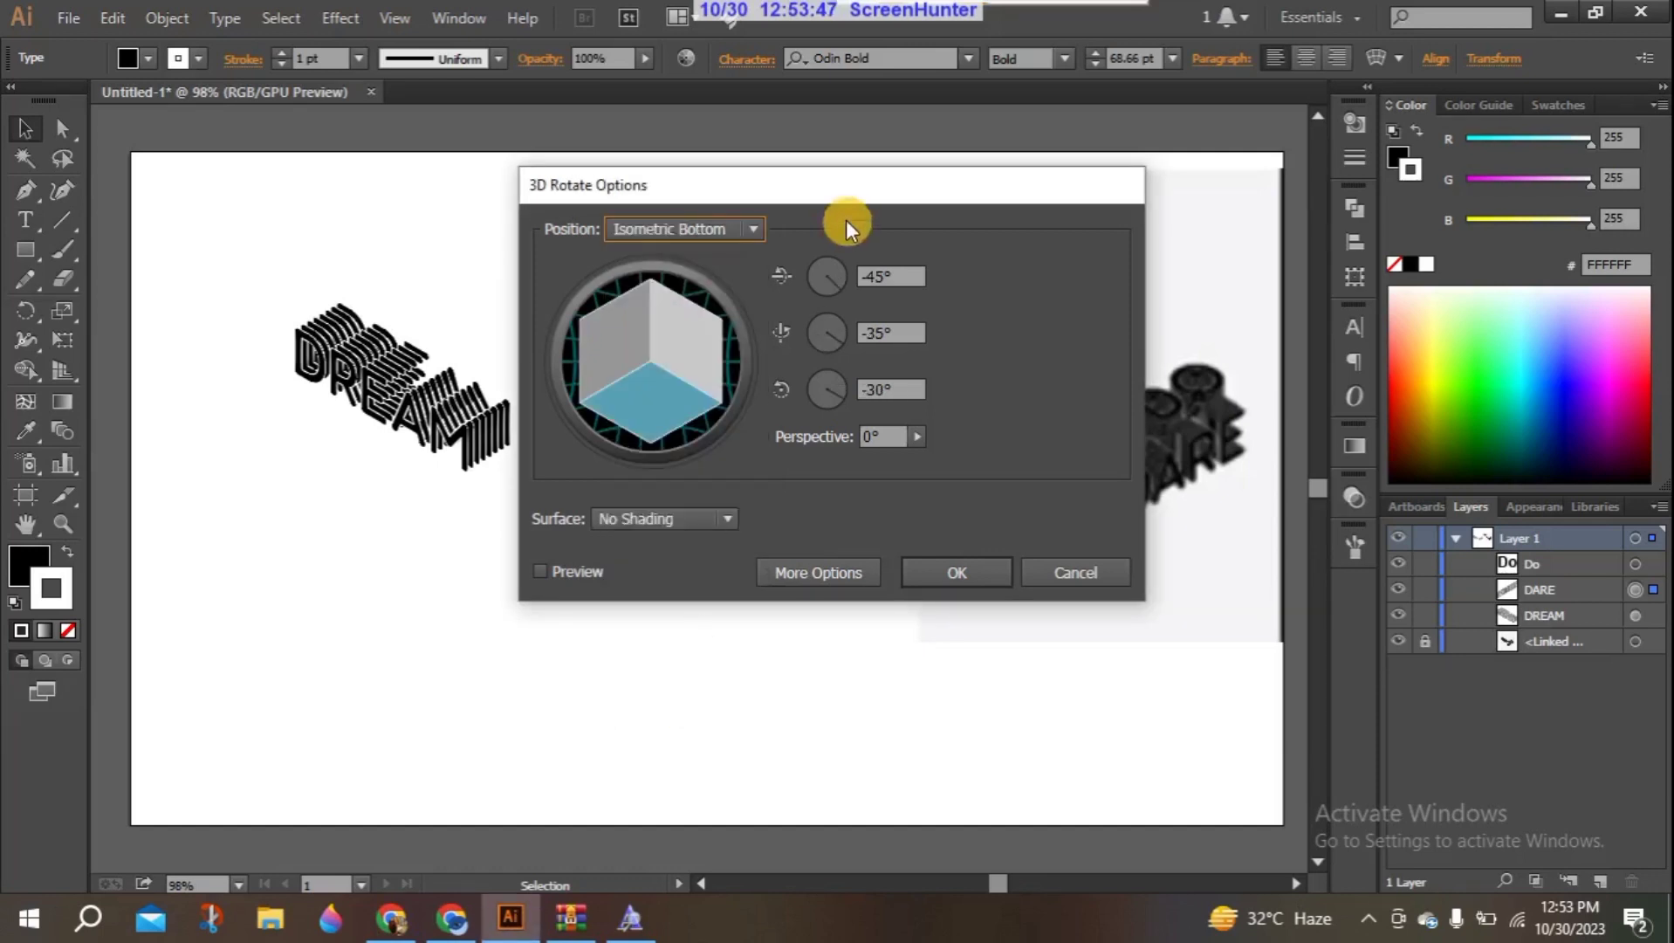
{"action": "left_click", "coordinate": [556, 570]}
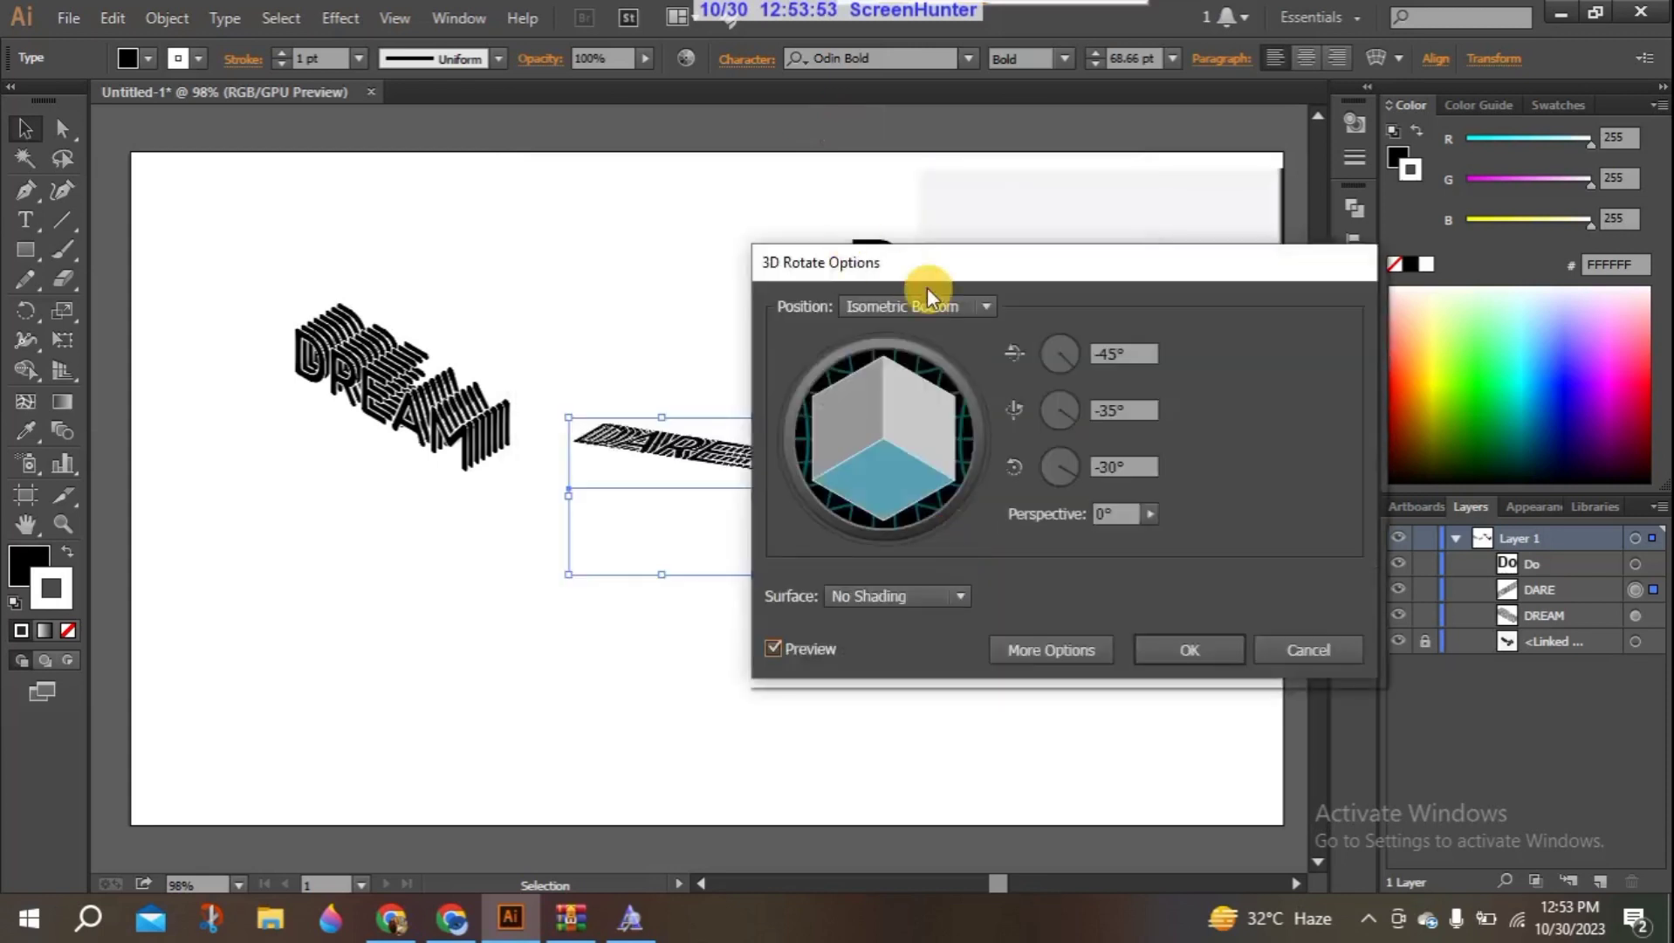
{"action": "left_click", "coordinate": [977, 302]}
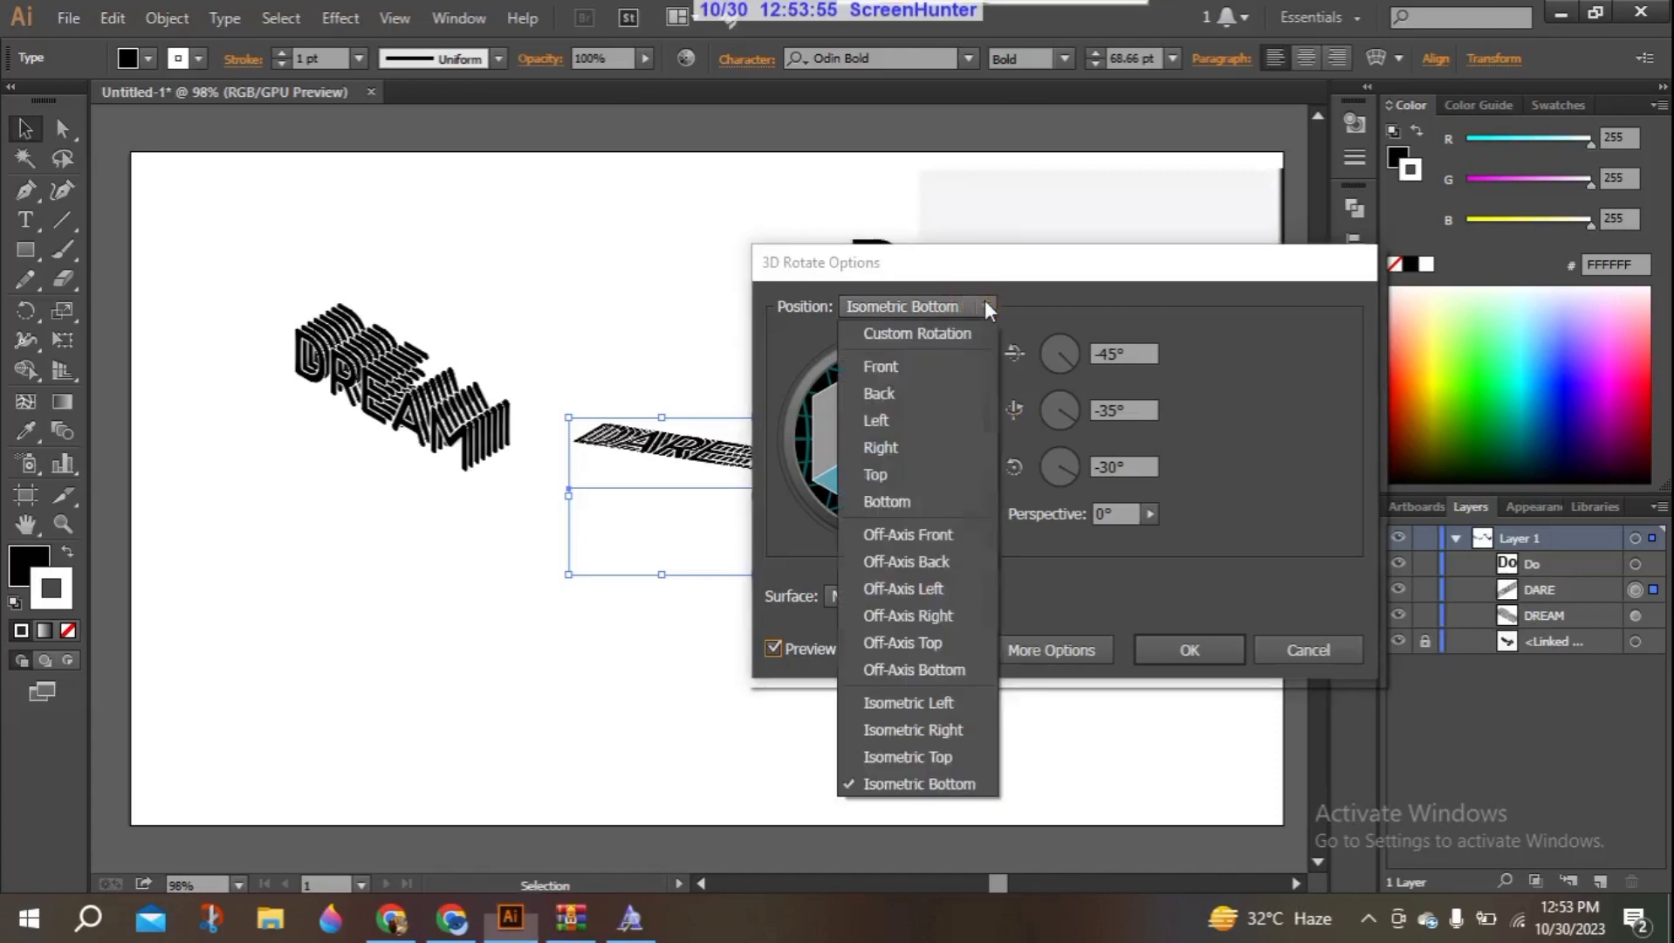
{"action": "left_click", "coordinate": [942, 729]}
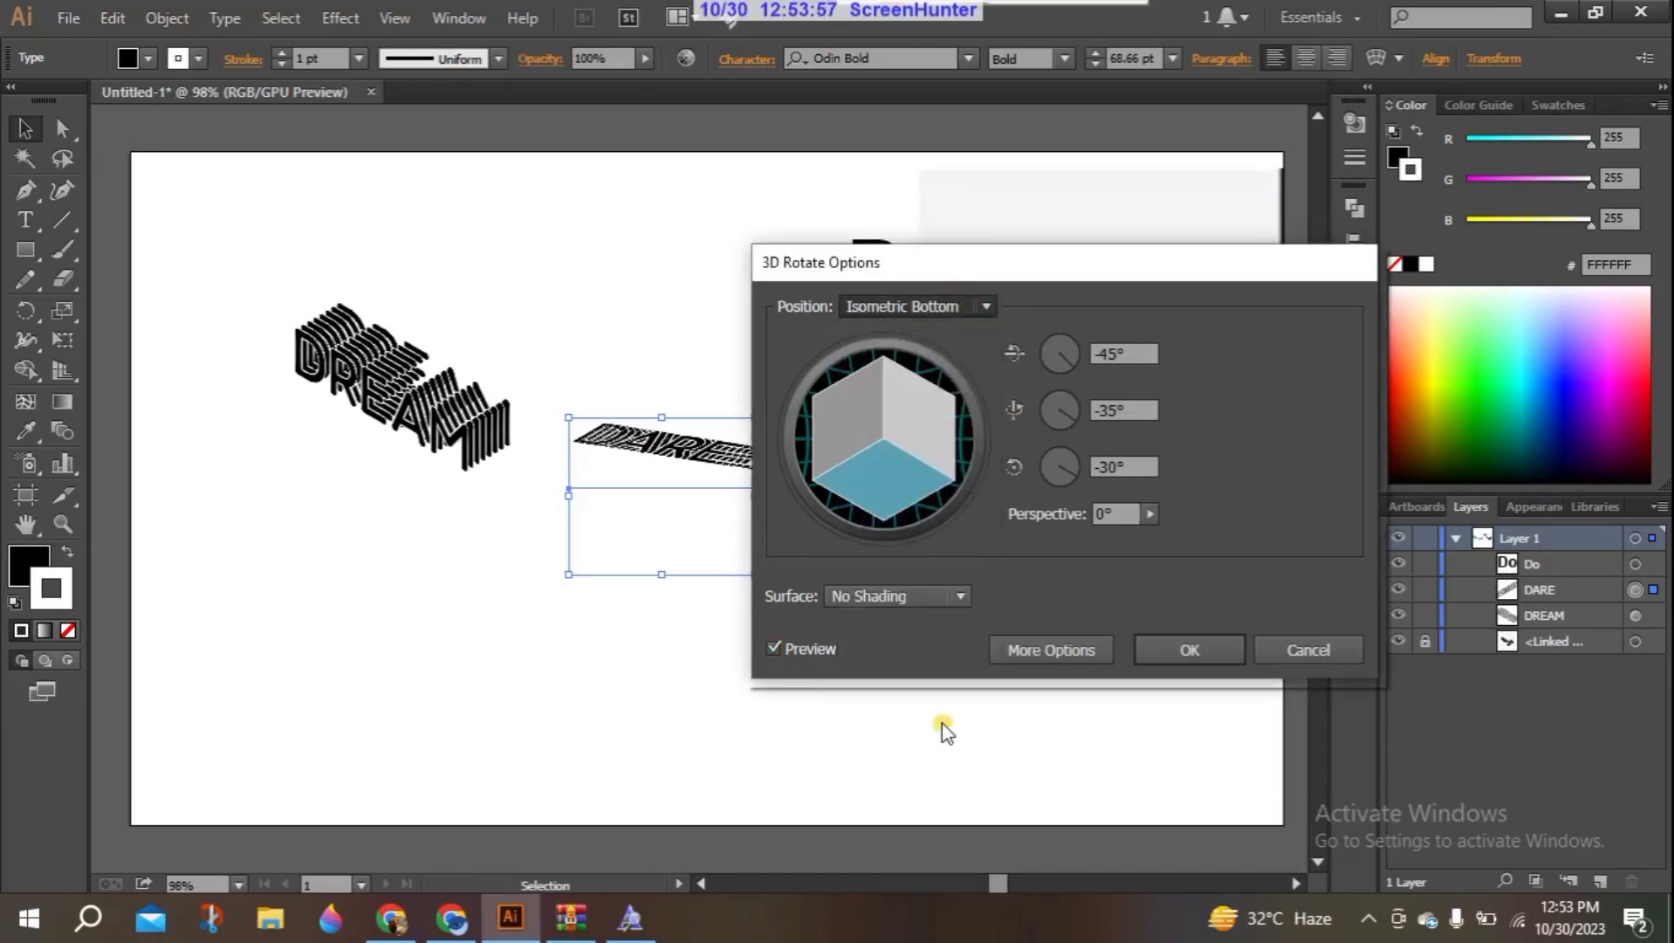
{"action": "left_click", "coordinate": [1180, 645]}
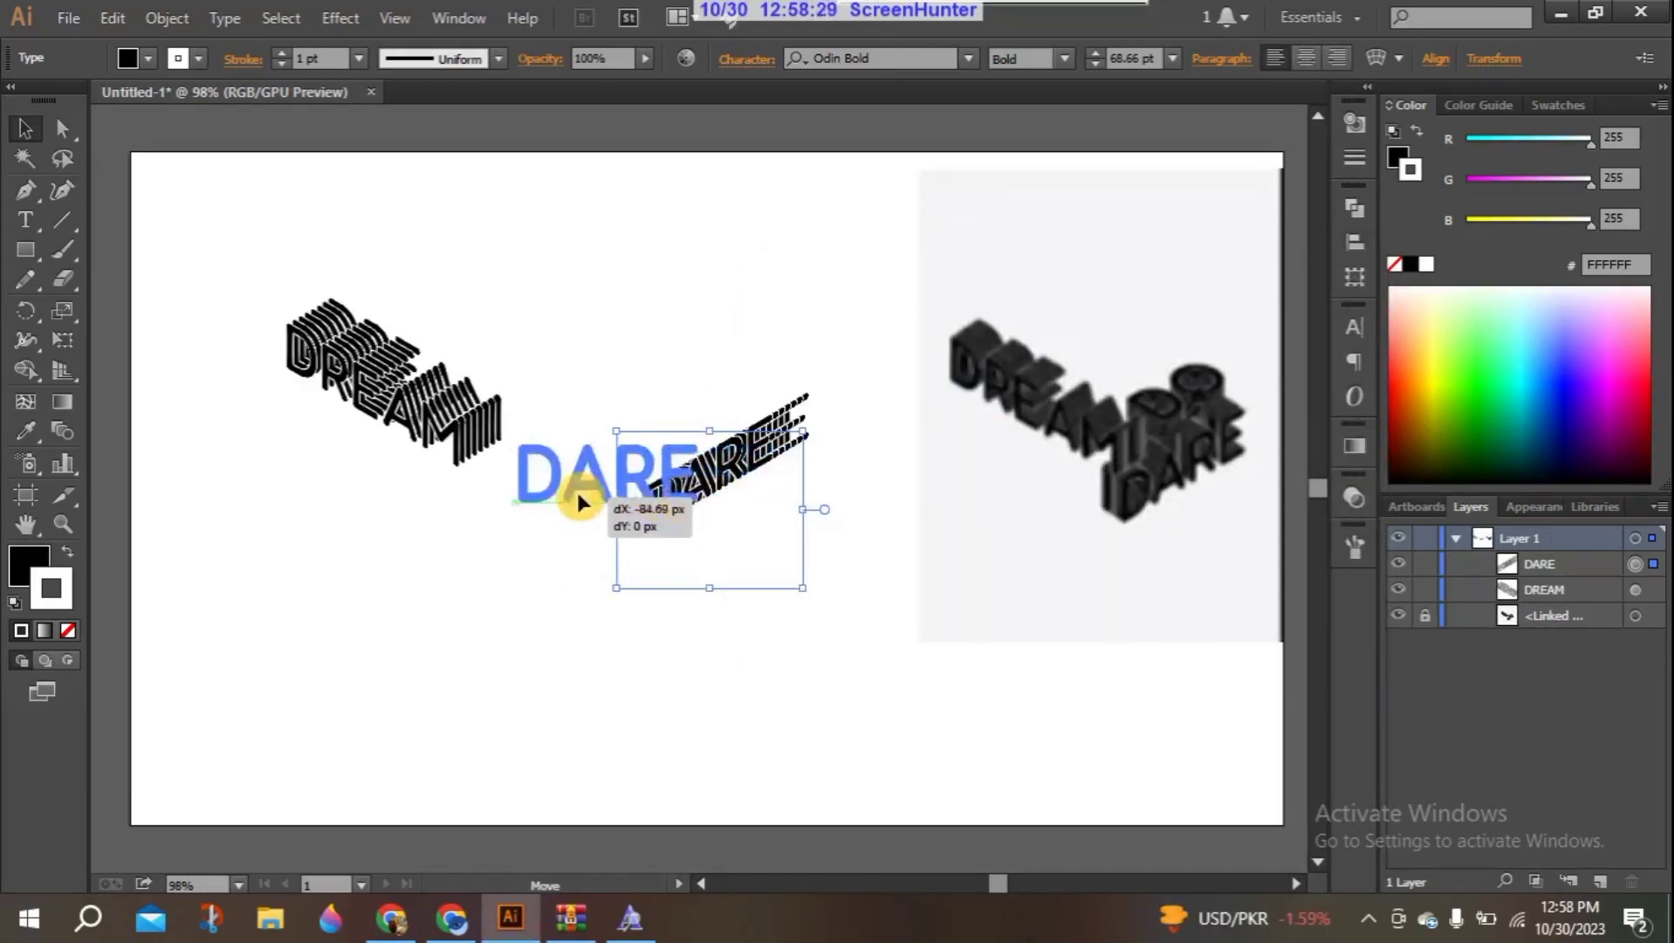
- Move the DARE text against the last letter of DREAM, and shift DREAM slightly toward it
{"action": "left_click_drag", "start_coordinate": [576, 488], "coordinate": [496, 482]}
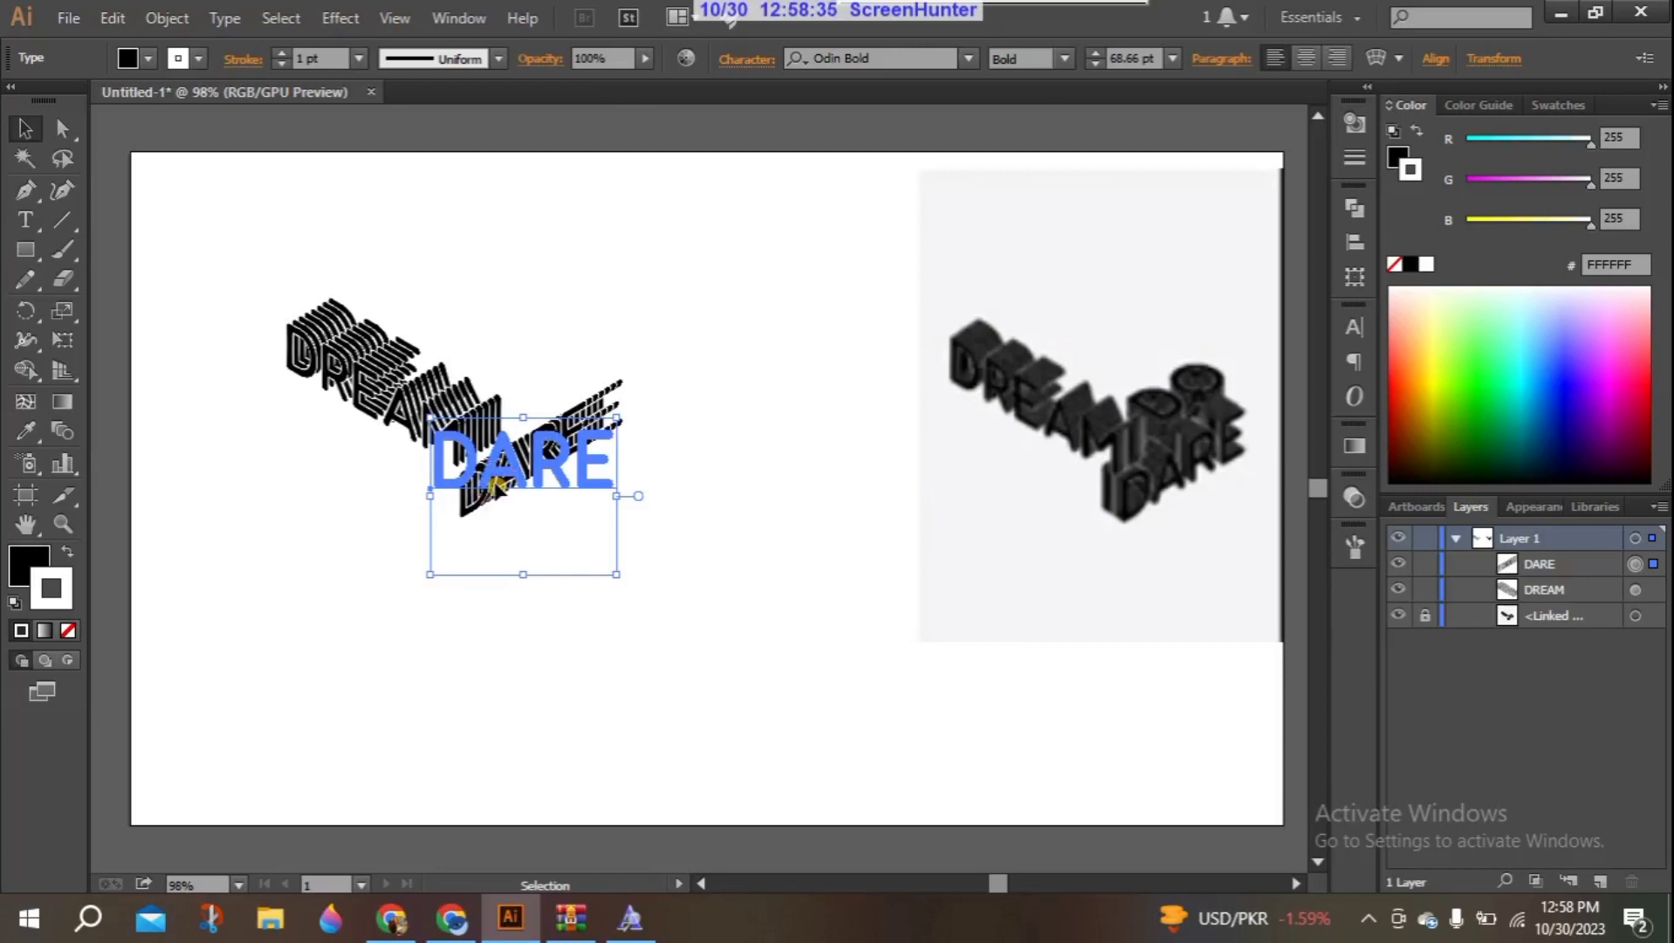
{"action": "left_click_drag", "start_coordinate": [489, 489], "coordinate": [486, 486]}
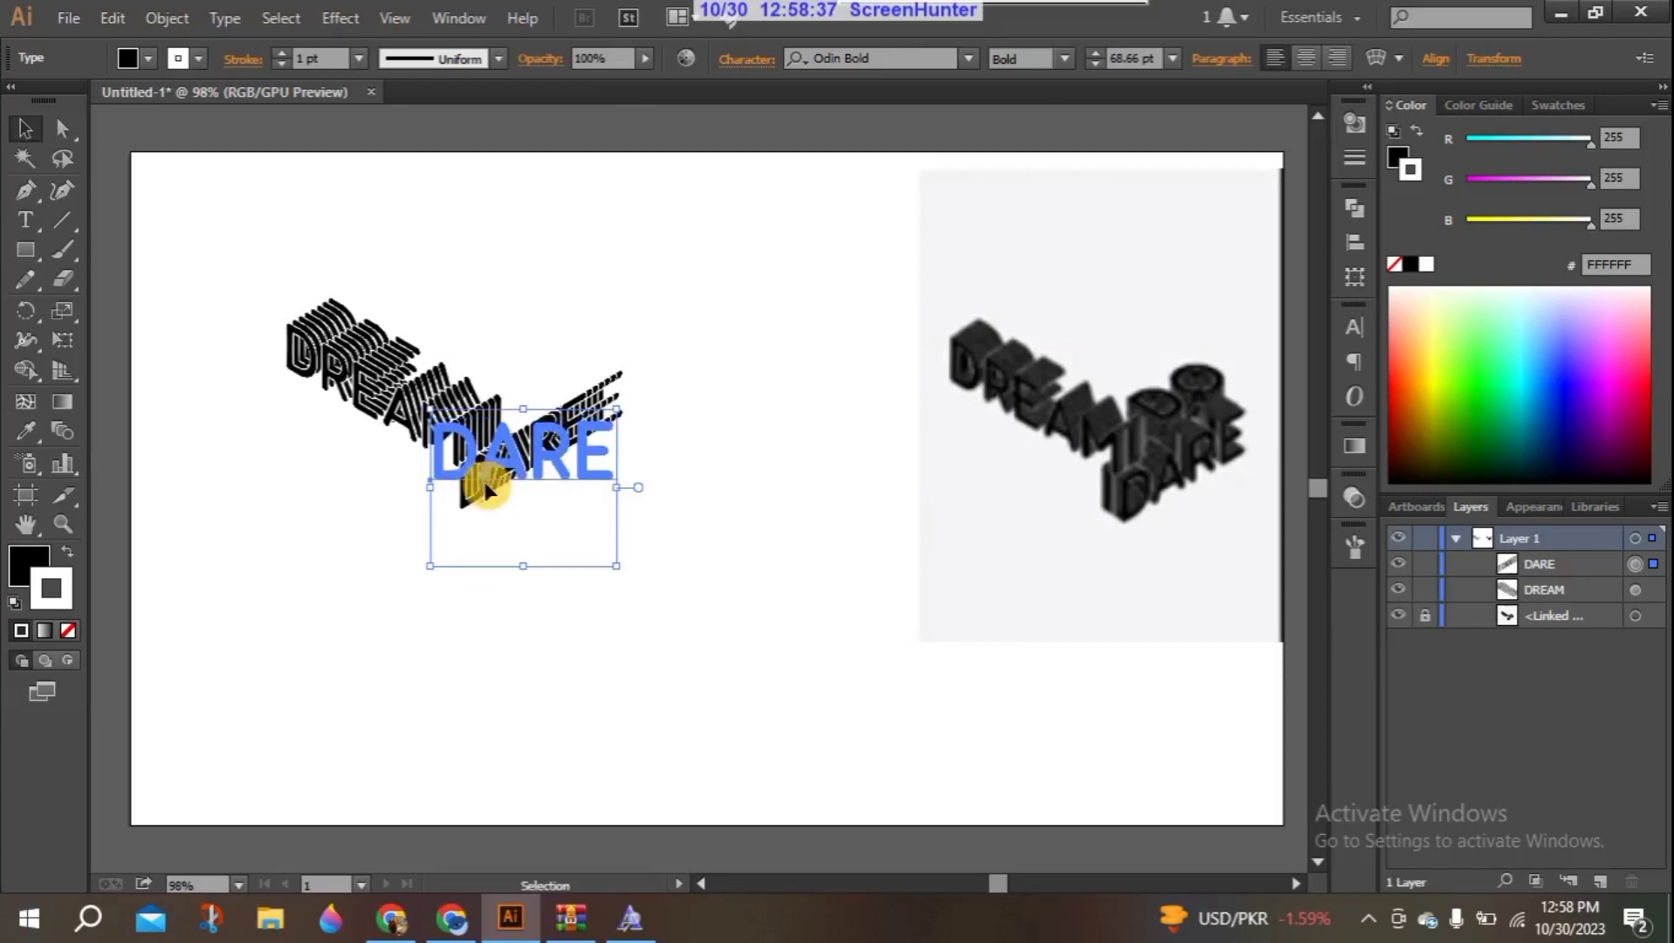
{"action": "left_click_drag", "start_coordinate": [453, 427], "coordinate": [475, 463]}
{"action": "left_click", "coordinate": [417, 372]}
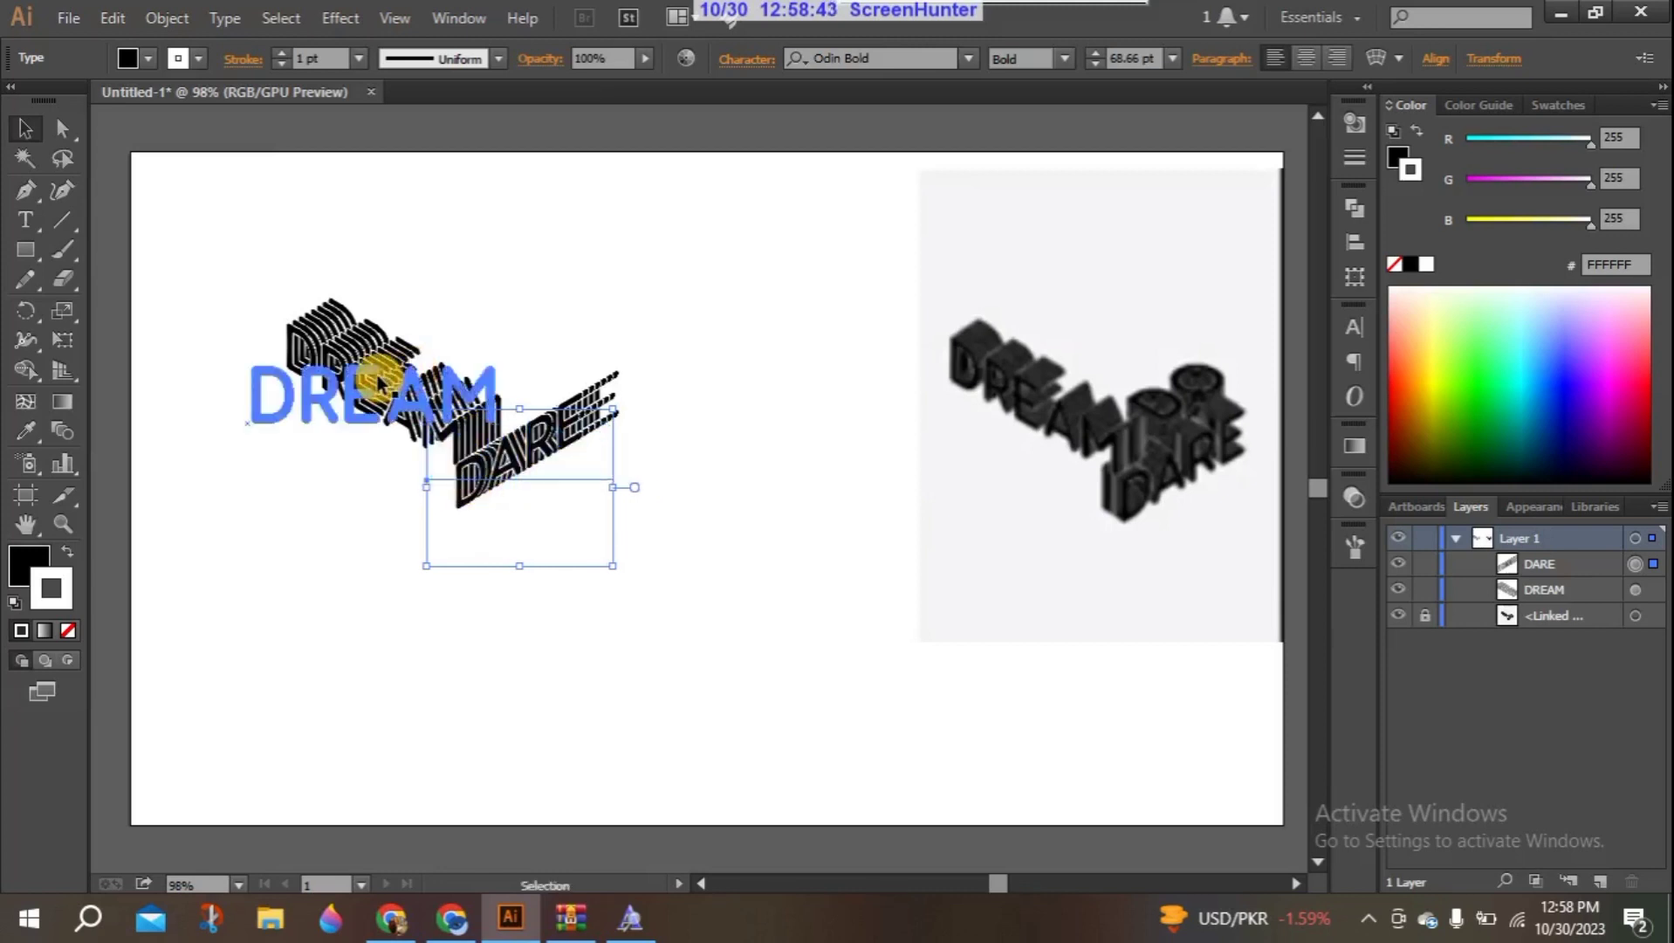
{"action": "left_click_drag", "start_coordinate": [379, 381], "coordinate": [488, 459]}
- Fine-tune the DARE text's position so its D sits just beneath the M of DREAM
{"action": "key", "text": "Down"}
{"action": "key", "text": "Down"}
{"action": "key", "text": "Down"}
{"action": "key", "text": "Down"}
{"action": "key", "text": "Down"}
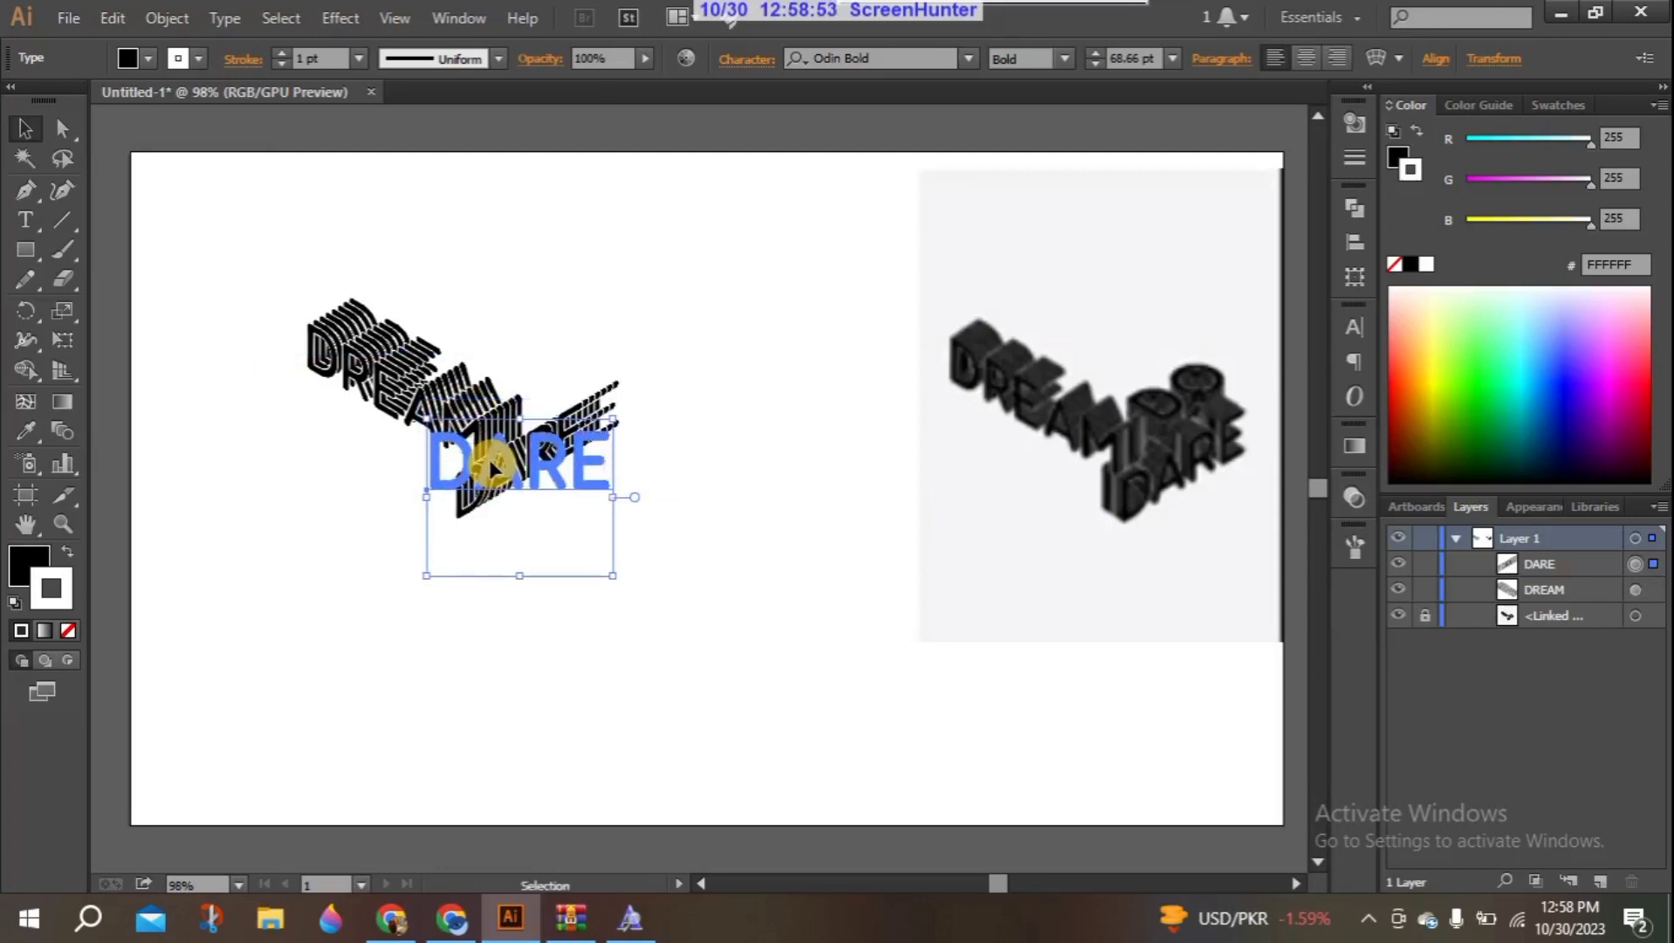
{"action": "key", "text": "Down"}
{"action": "key", "text": "Down"}
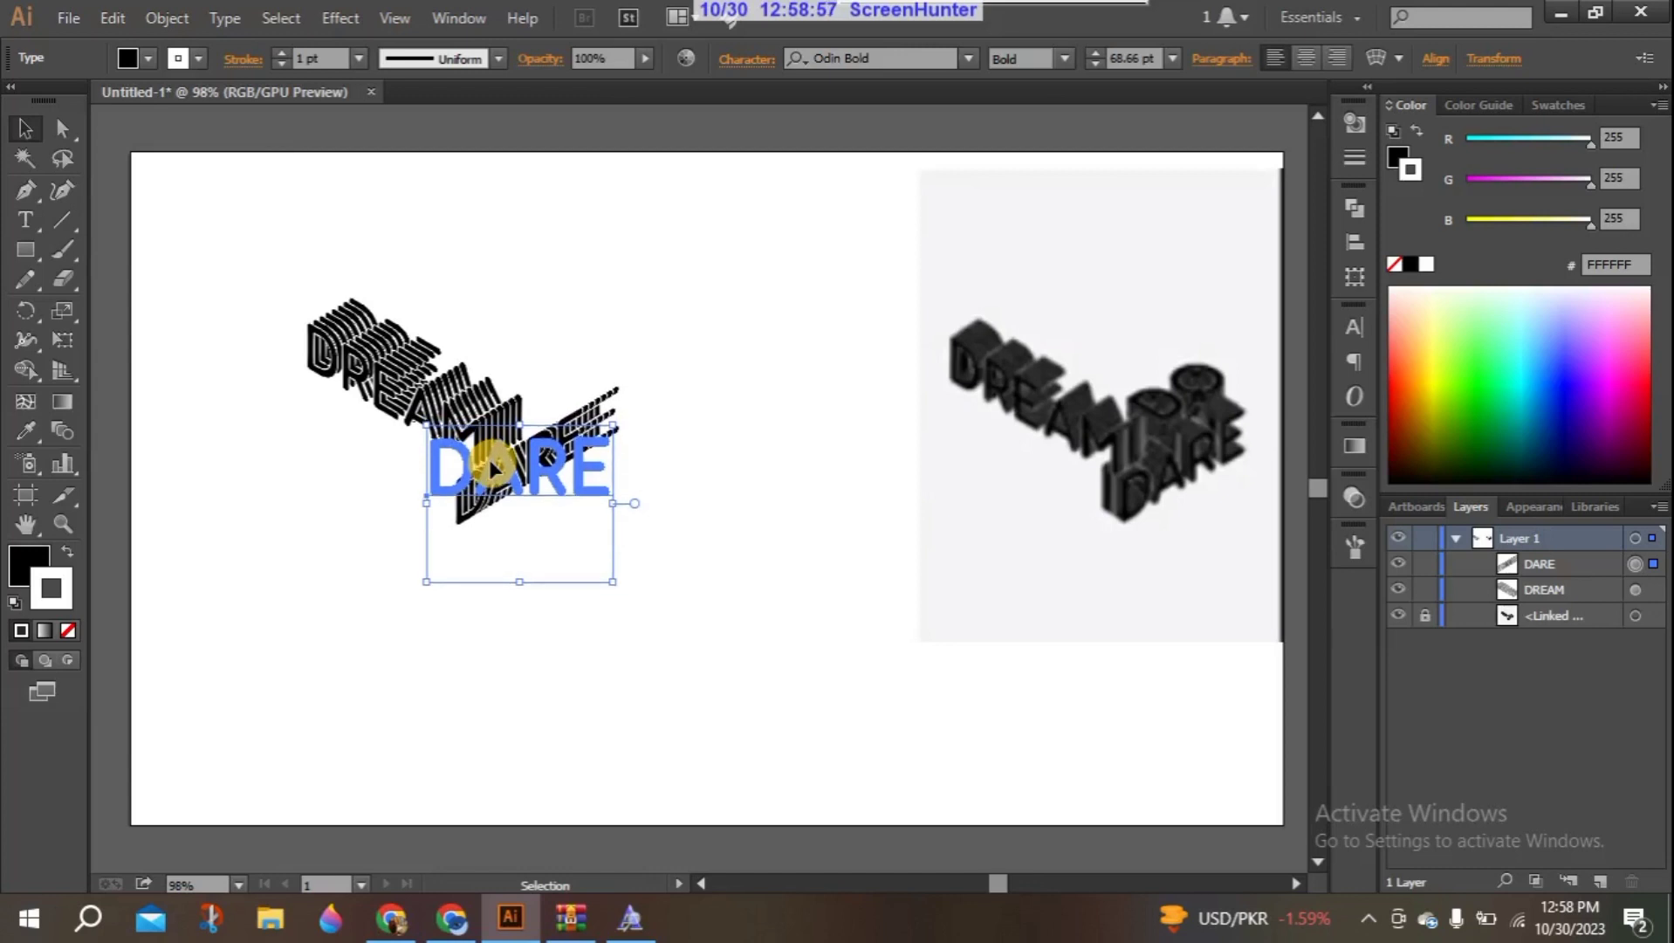
{"action": "left_click", "coordinate": [308, 472]}
{"action": "mouse_move", "coordinate": [512, 470]}
{"action": "left_mouse_down"}
{"action": "mouse_move", "coordinate": [533, 452]}
{"action": "mouse_move", "coordinate": [498, 457]}
{"action": "left_mouse_up"}
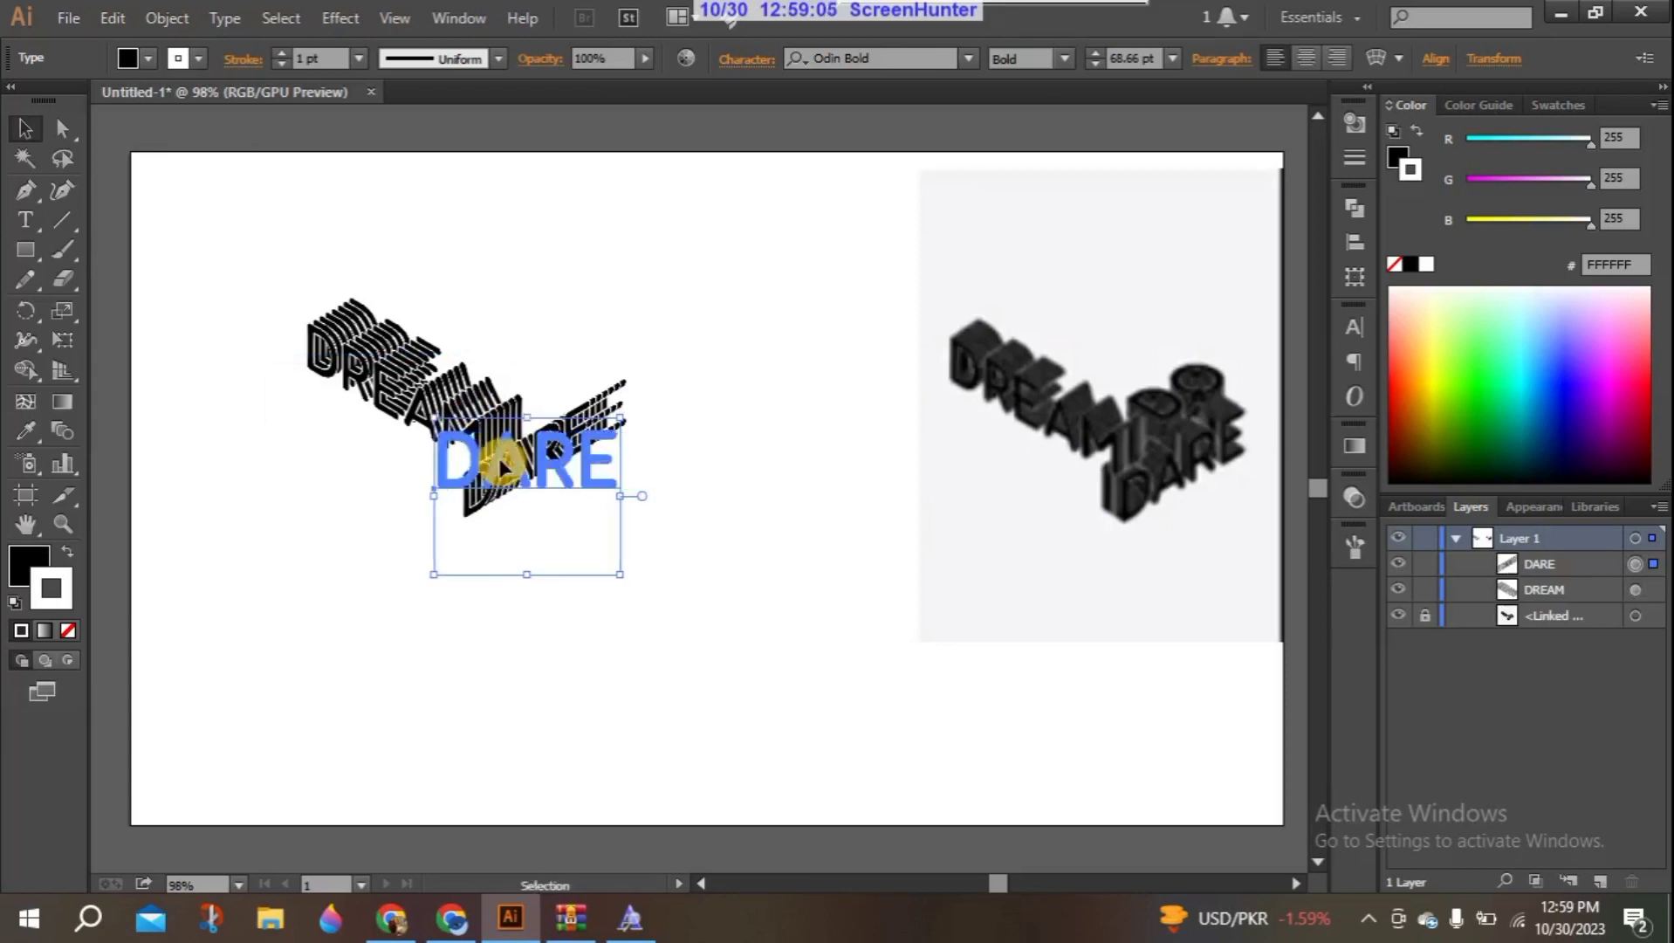
{"action": "left_click", "coordinate": [300, 504]}
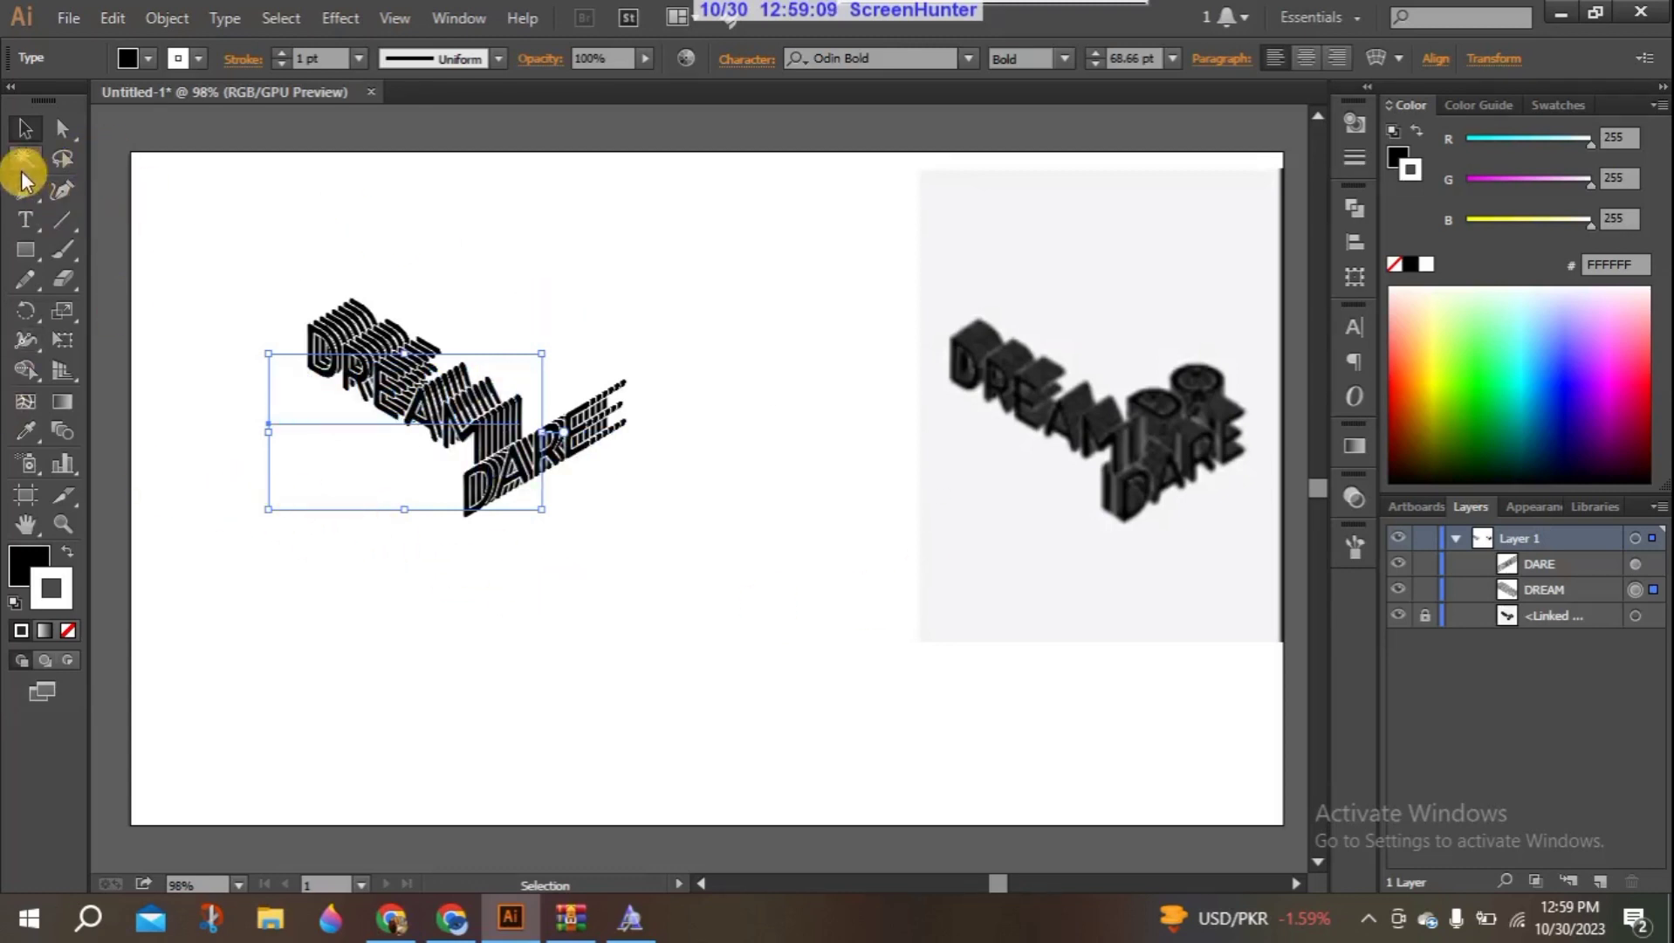
- Add the text DO in Odin Bold on the empty area beside DARE and scale it up to about 63.39 pt
{"action": "left_click", "coordinate": [27, 212]}
{"action": "left_click", "coordinate": [782, 474]}
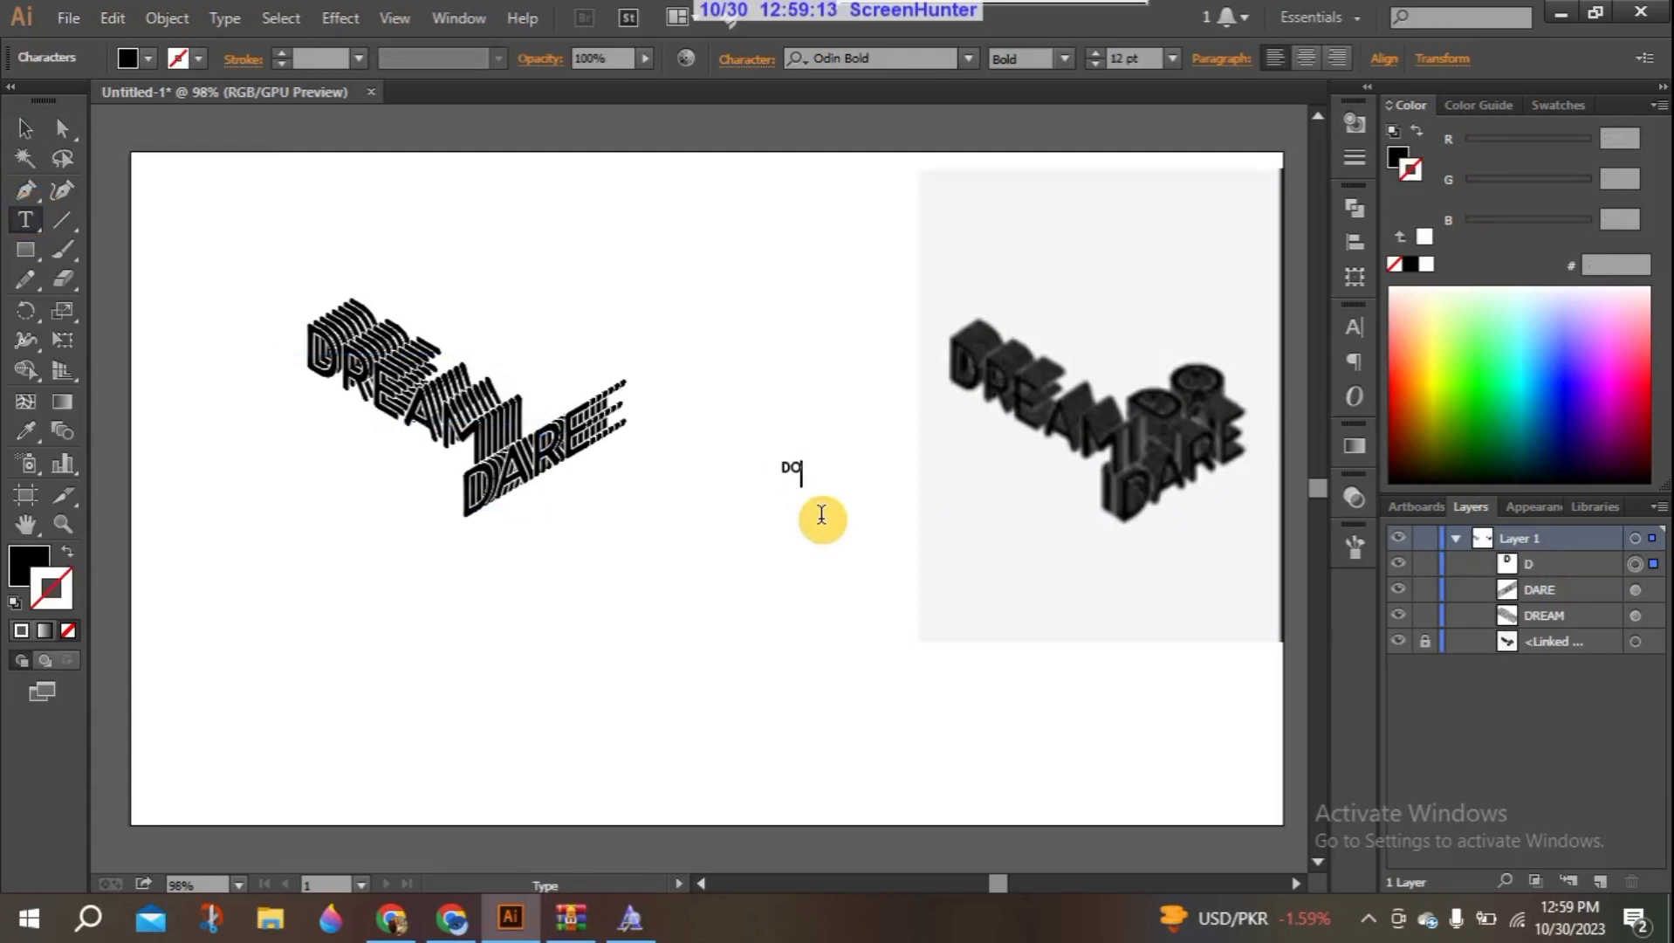
{"action": "left_click", "coordinate": [25, 128]}
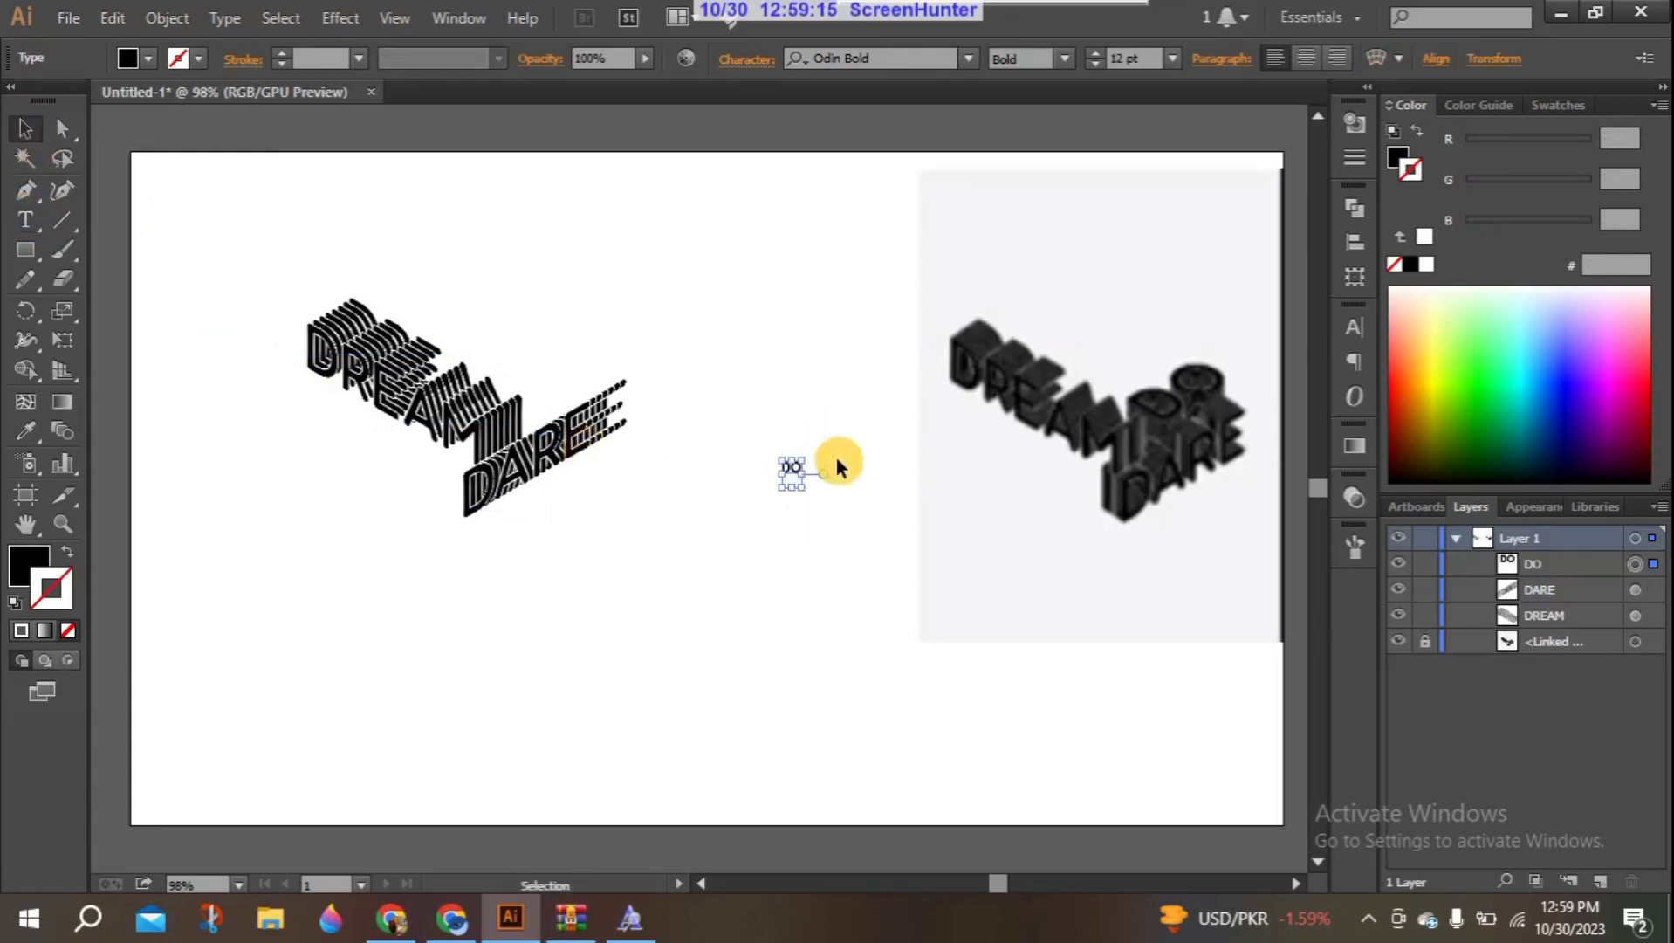
{"action": "left_click_drag", "start_coordinate": [800, 488], "coordinate": [1011, 599]}
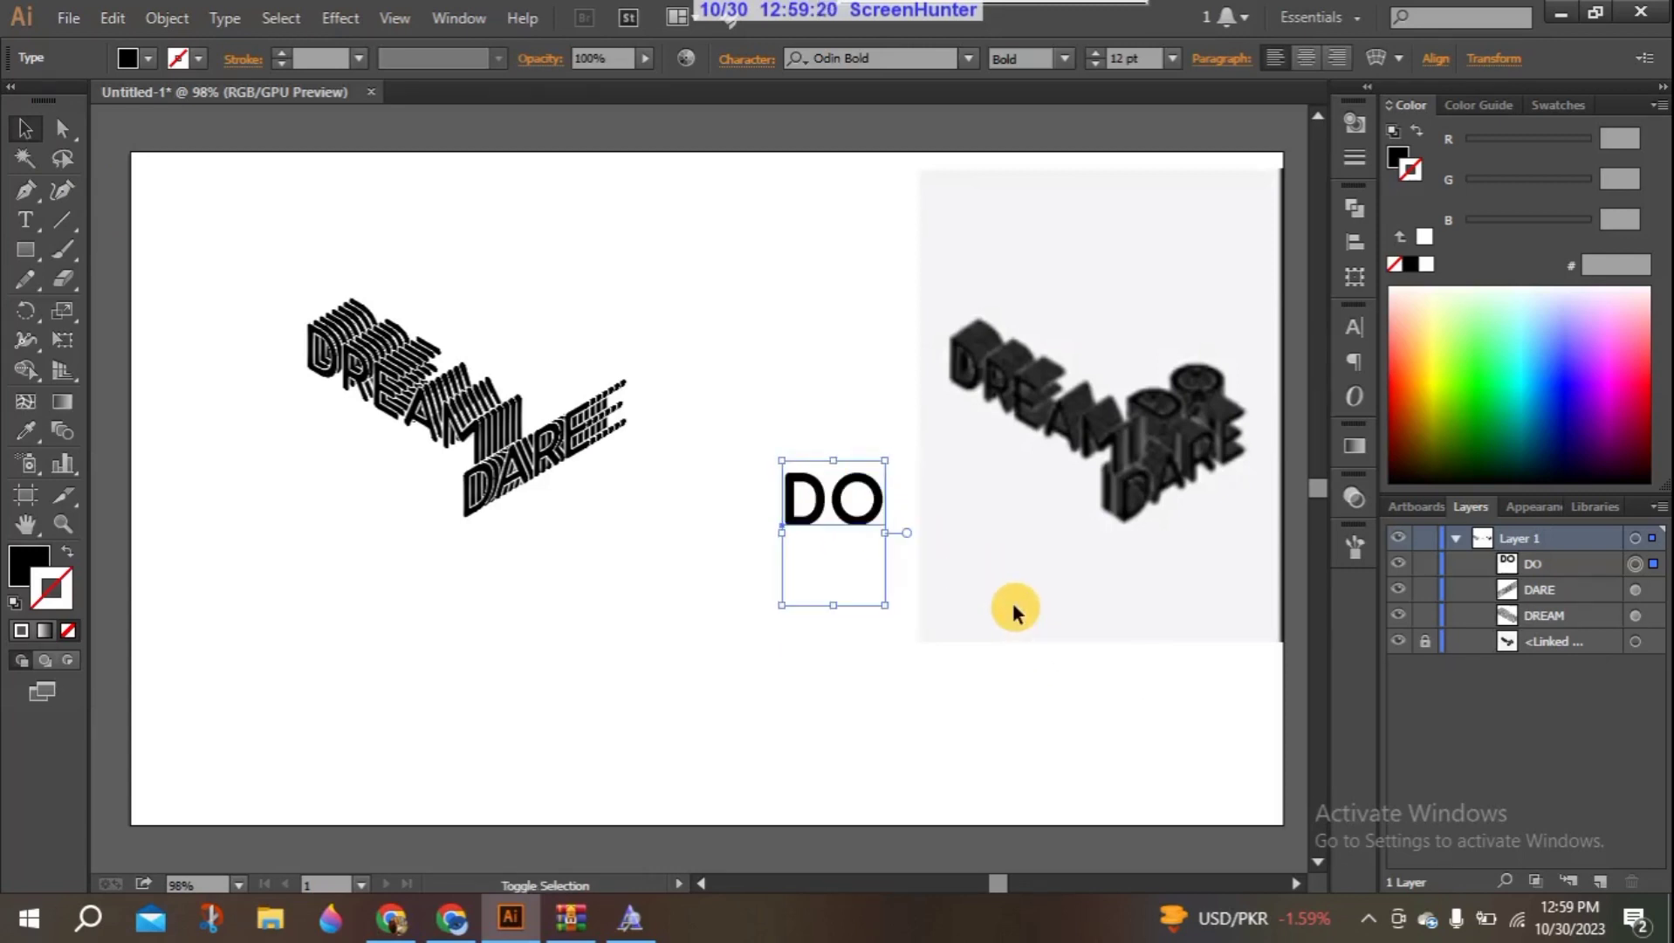
{"action": "left_click", "coordinate": [1351, 328]}
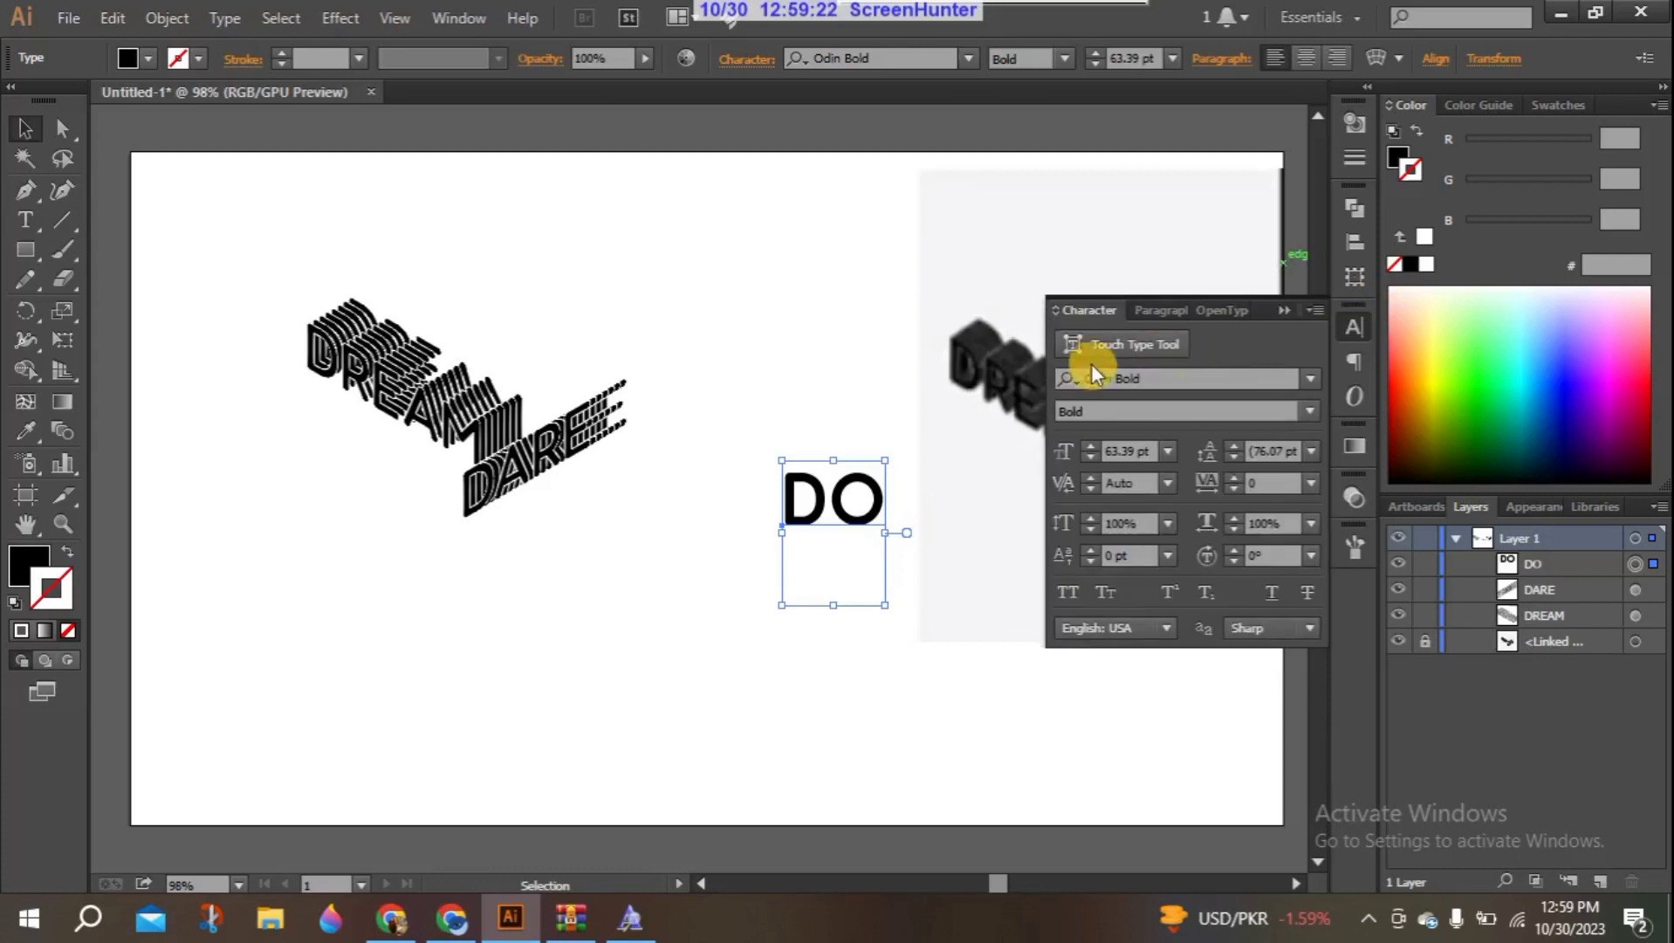
{"action": "left_click", "coordinate": [1202, 377]}
{"action": "key", "text": "Return"}
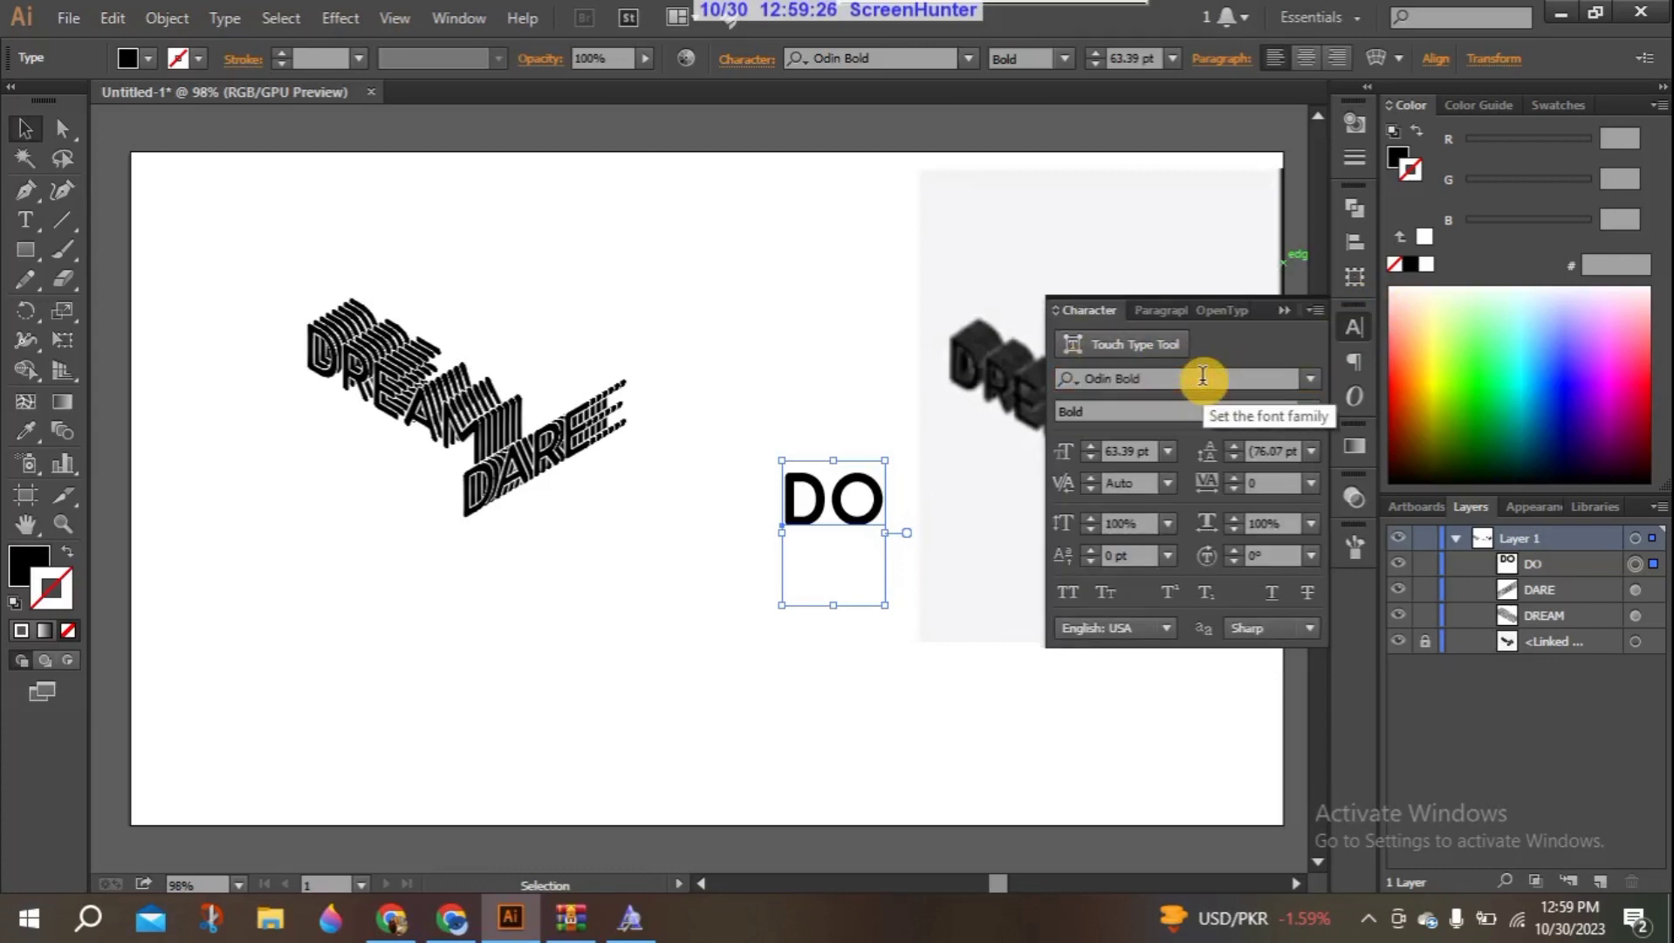
{"action": "left_click", "coordinate": [1283, 310]}
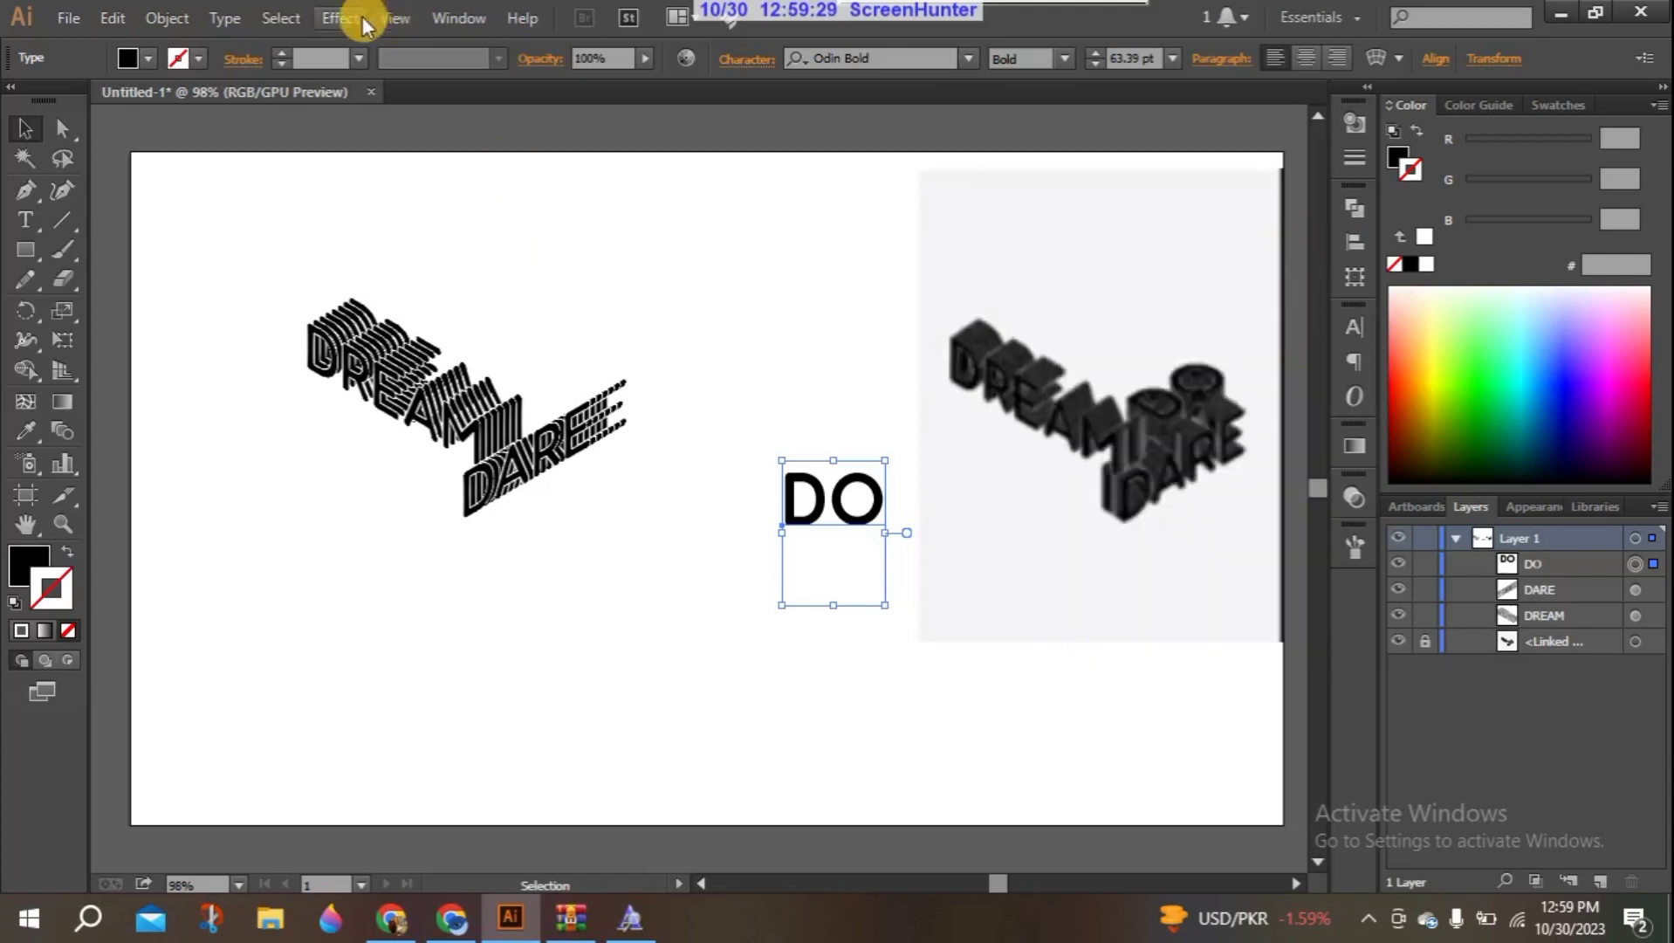
- Apply a 3D Rotate effect to the DO text with the Isometric Top position and preview on
{"action": "left_click", "coordinate": [353, 16]}
{"action": "mouse_move", "coordinate": [422, 156]}
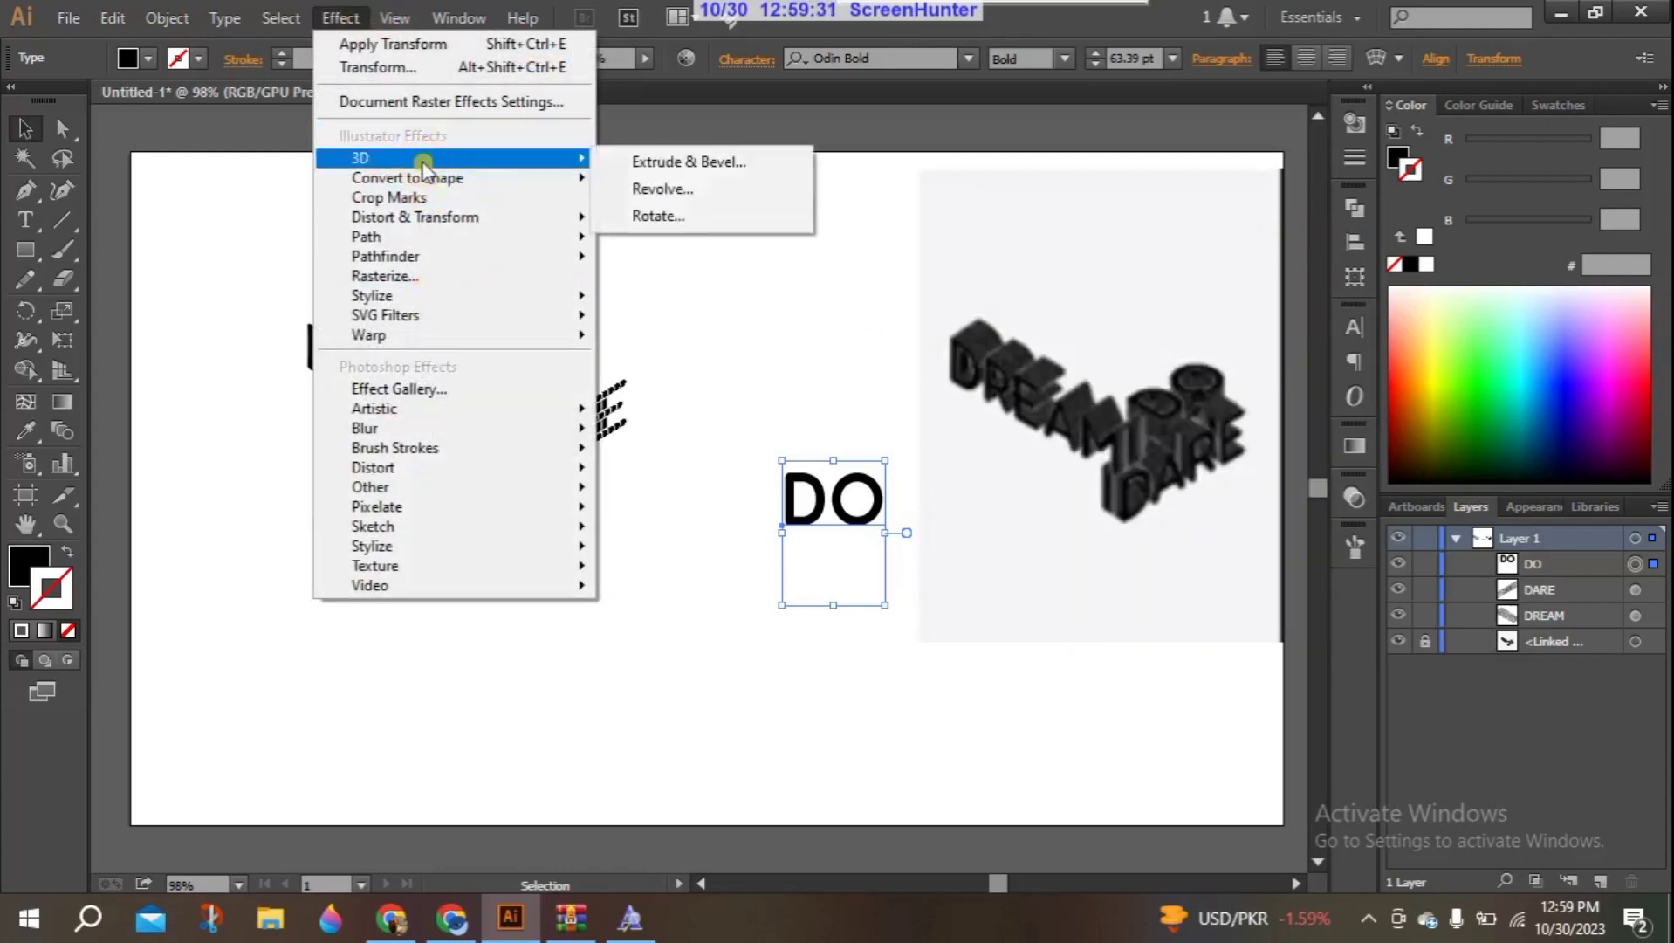
{"action": "left_click", "coordinate": [695, 220]}
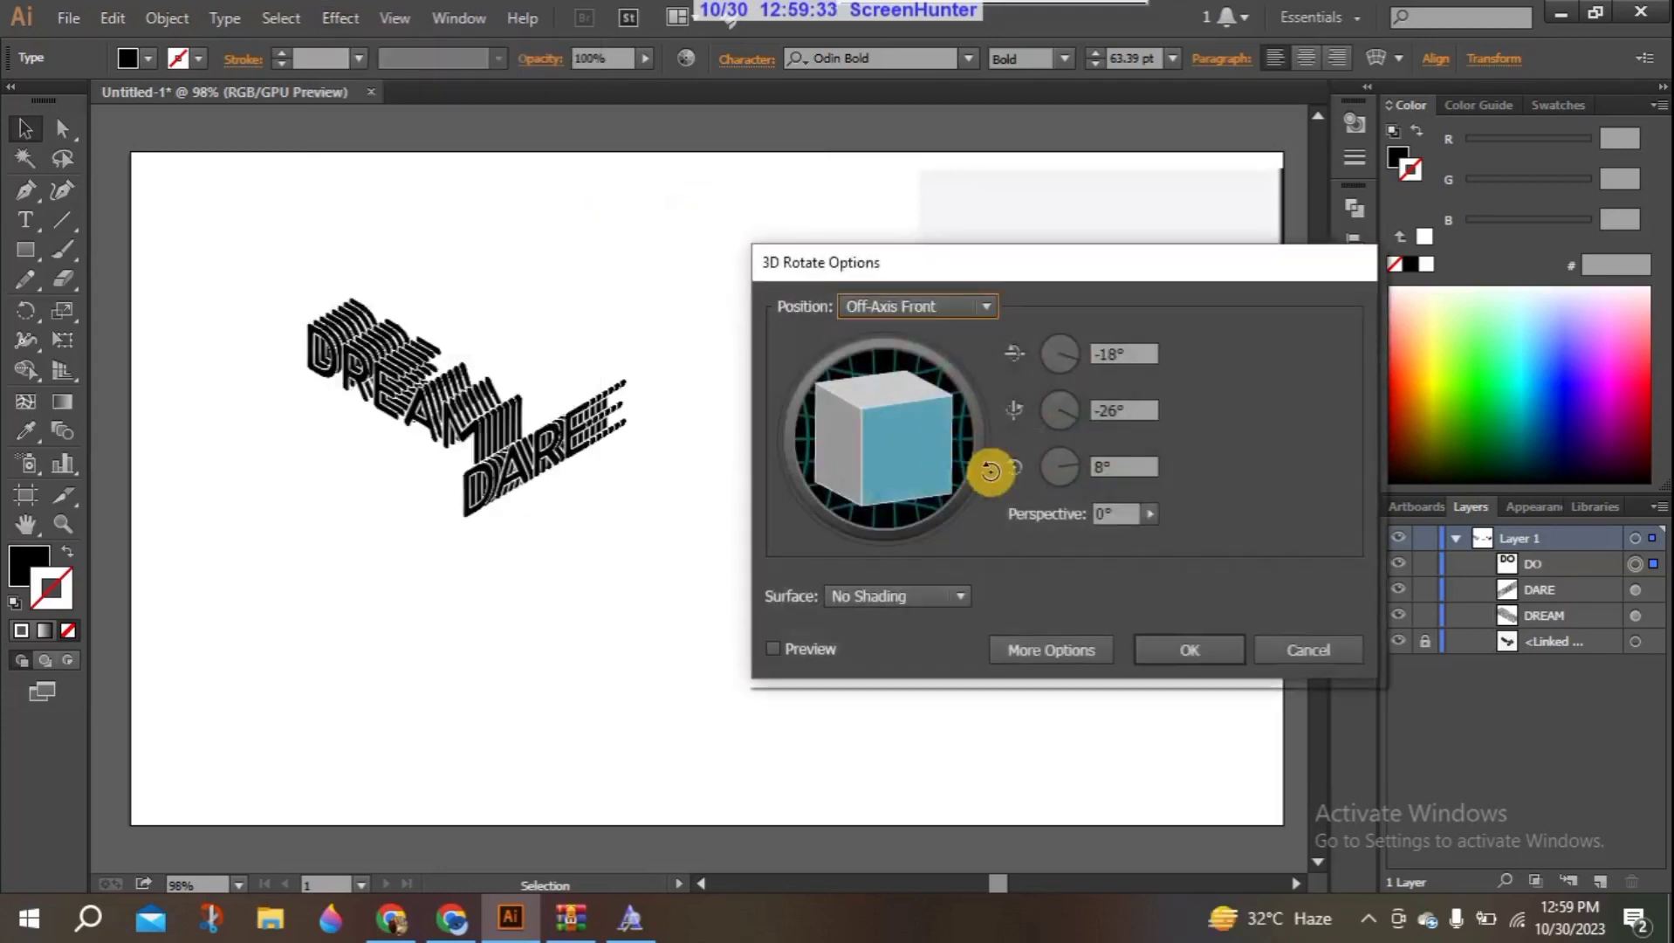
{"action": "left_click_drag", "start_coordinate": [1086, 278], "coordinate": [664, 291]}
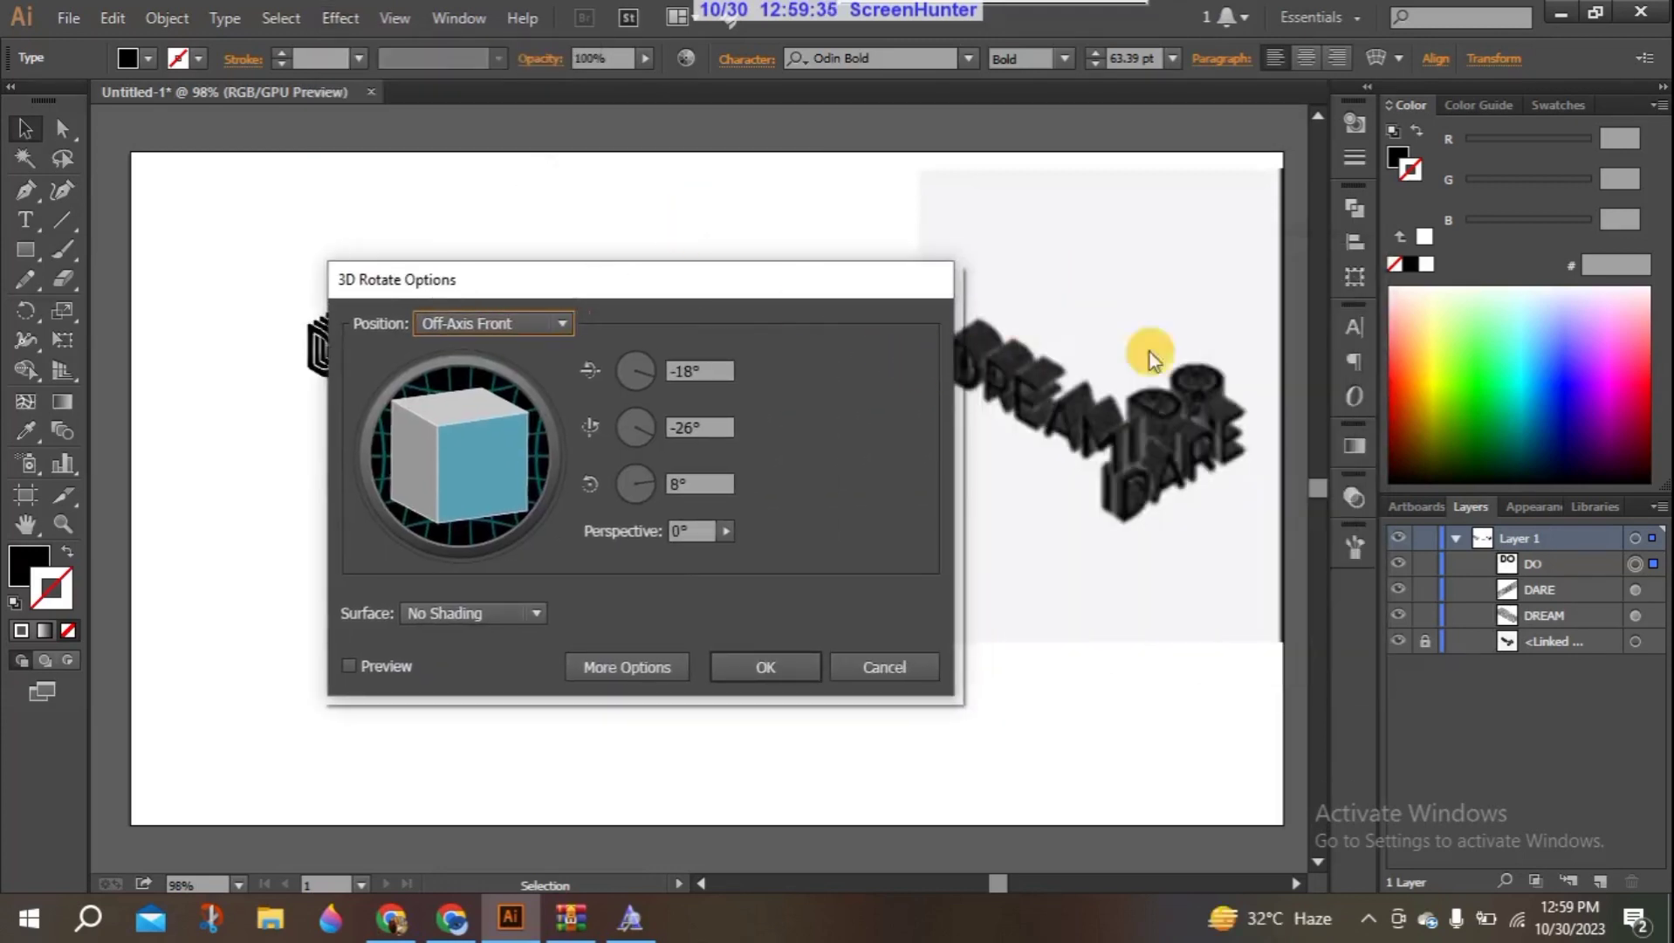
{"action": "left_click", "coordinate": [569, 324]}
{"action": "left_click", "coordinate": [504, 779]}
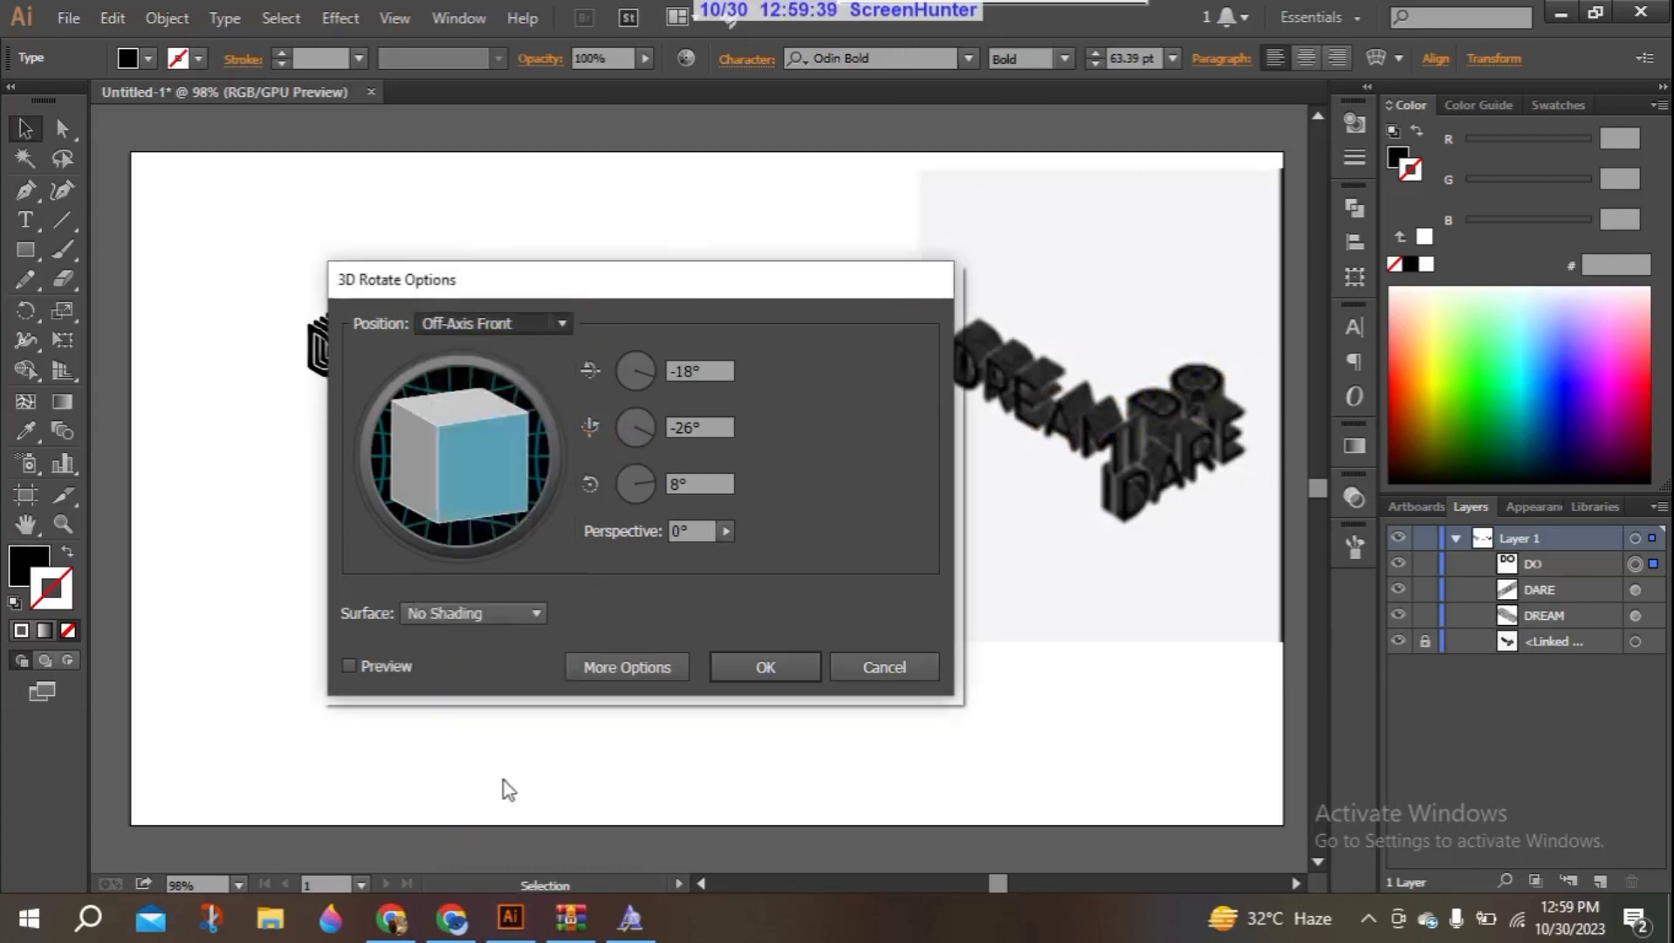
{"action": "left_click", "coordinate": [396, 664]}
{"action": "left_click_drag", "start_coordinate": [689, 288], "coordinate": [444, 290]}
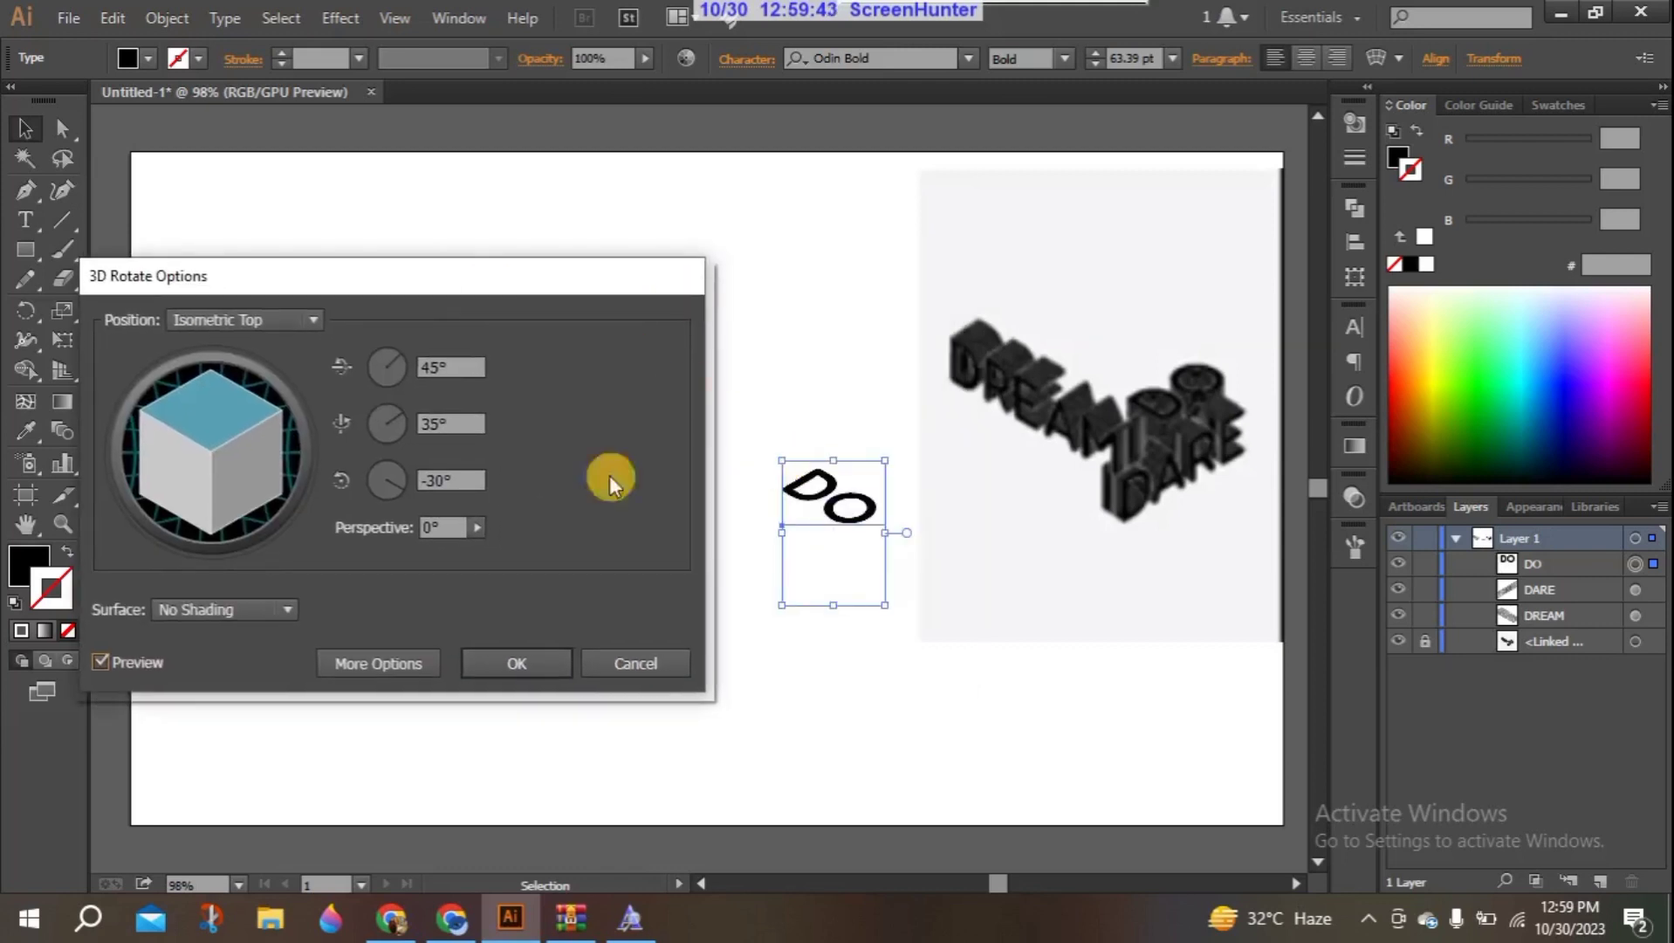
{"action": "left_click", "coordinate": [515, 654]}
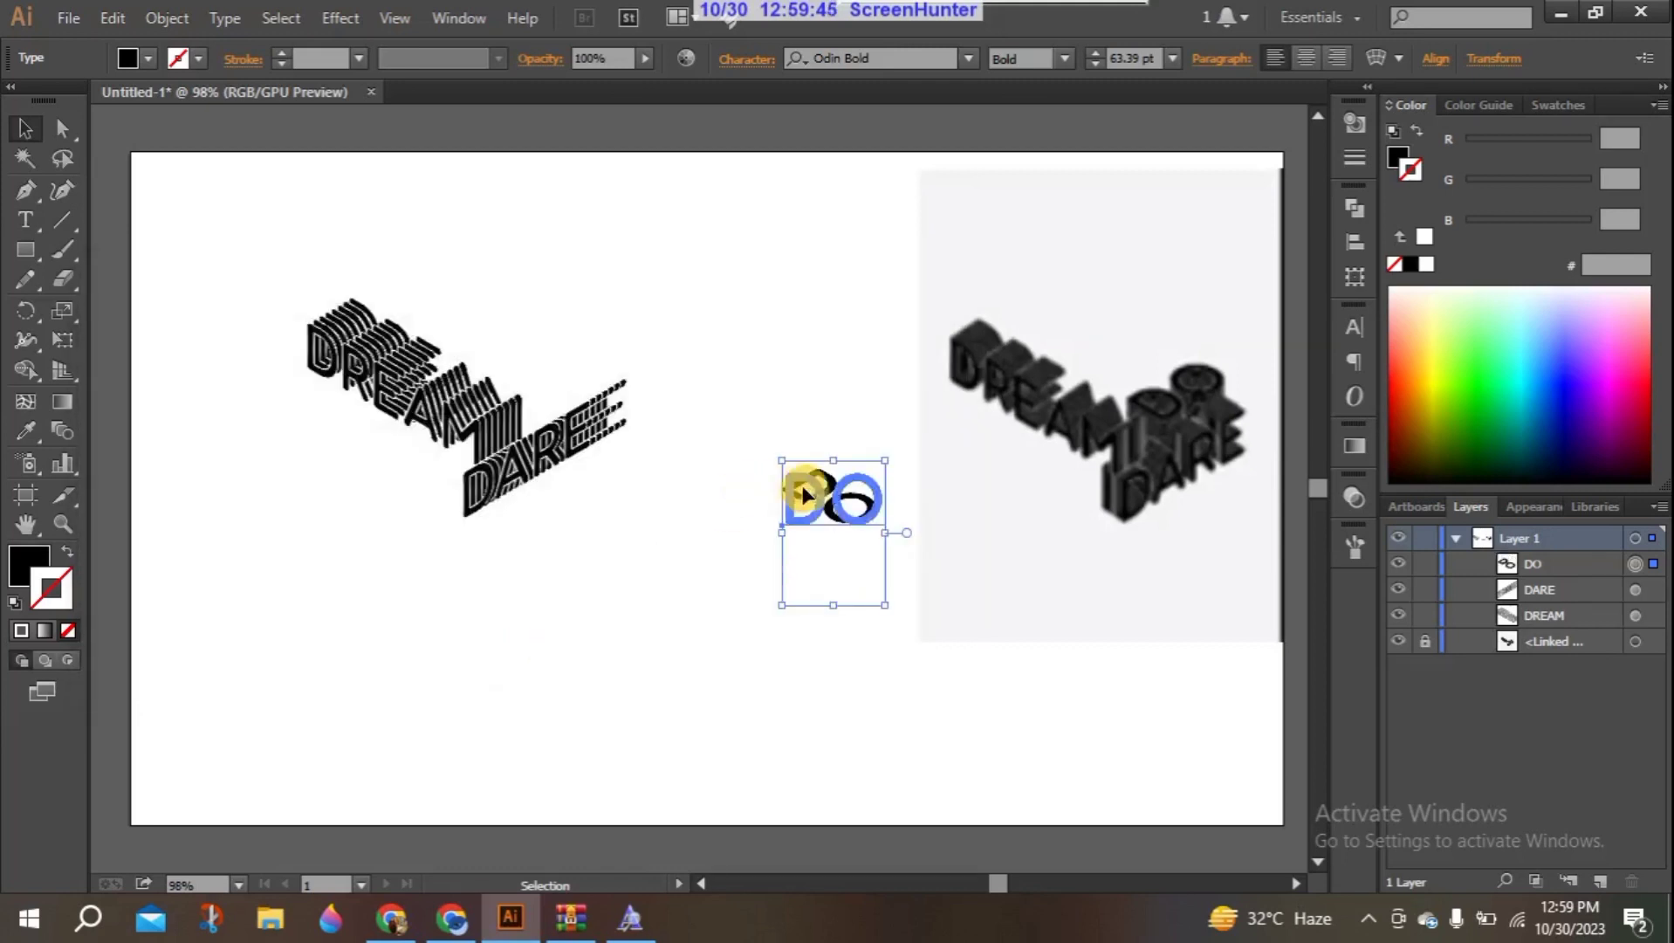
- Move the rotated DO text directly above DARE, beside the end of DREAM
{"action": "right_click", "coordinate": [804, 494]}
{"action": "mouse_move", "coordinate": [884, 693]}
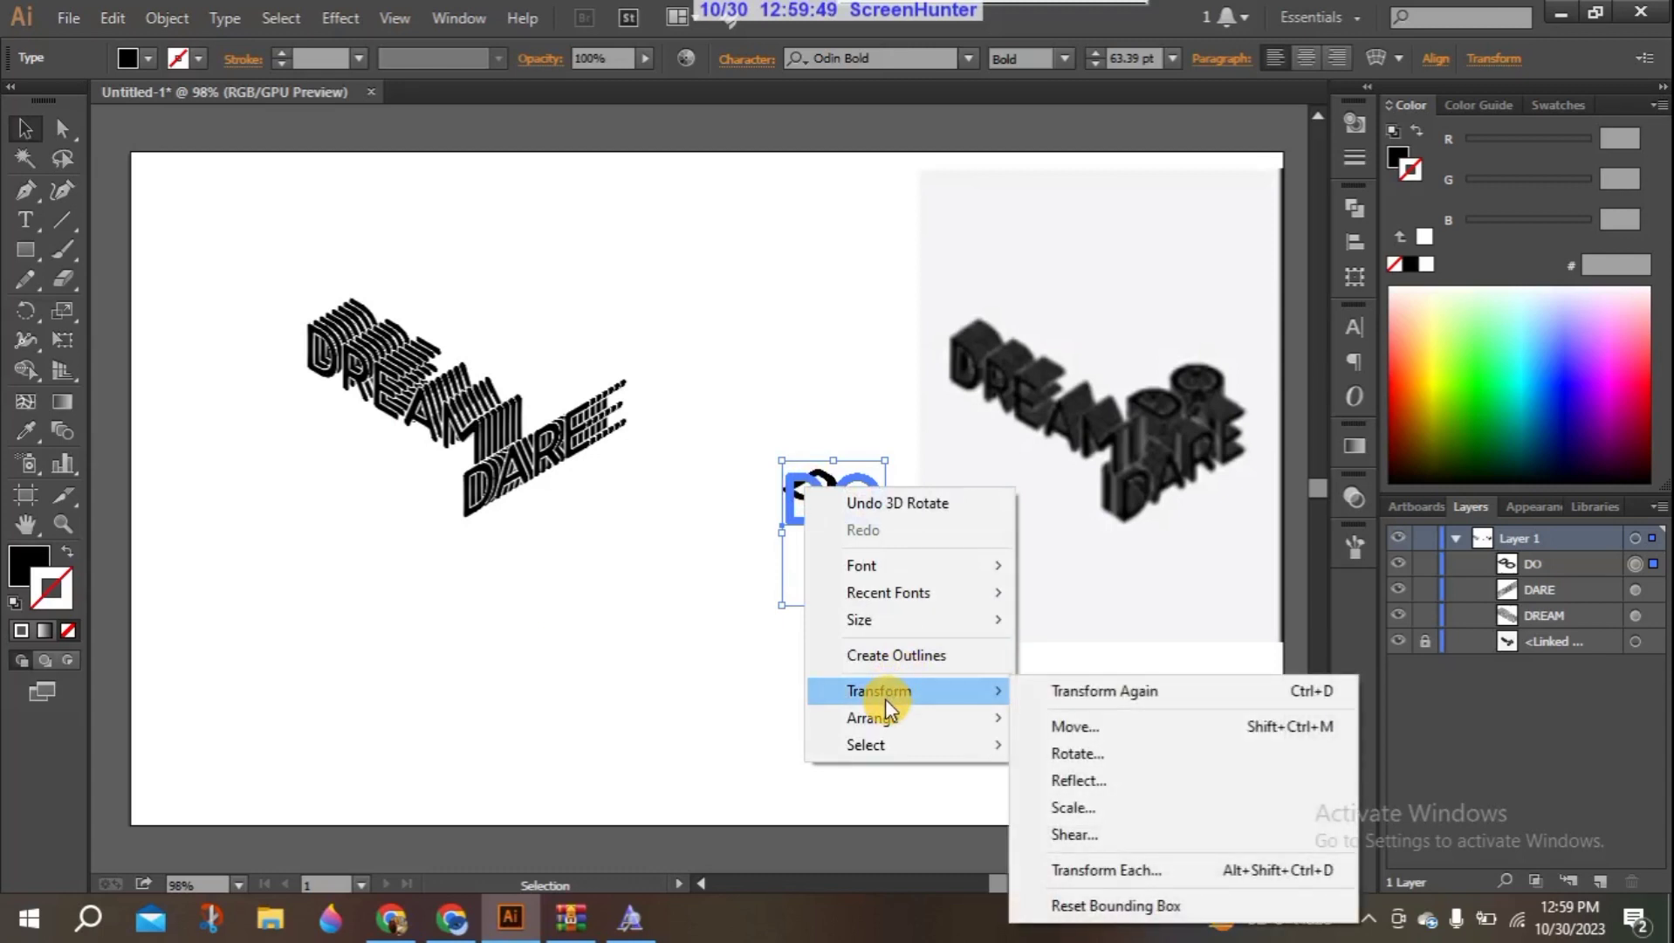
{"action": "left_click", "coordinate": [1093, 607]}
{"action": "left_click_drag", "start_coordinate": [813, 452], "coordinate": [556, 389]}
- Start a Distort & Transform Transform effect on the DO text with a horizontal move of 5 px
{"action": "left_click", "coordinate": [340, 17]}
{"action": "mouse_move", "coordinate": [394, 18]}
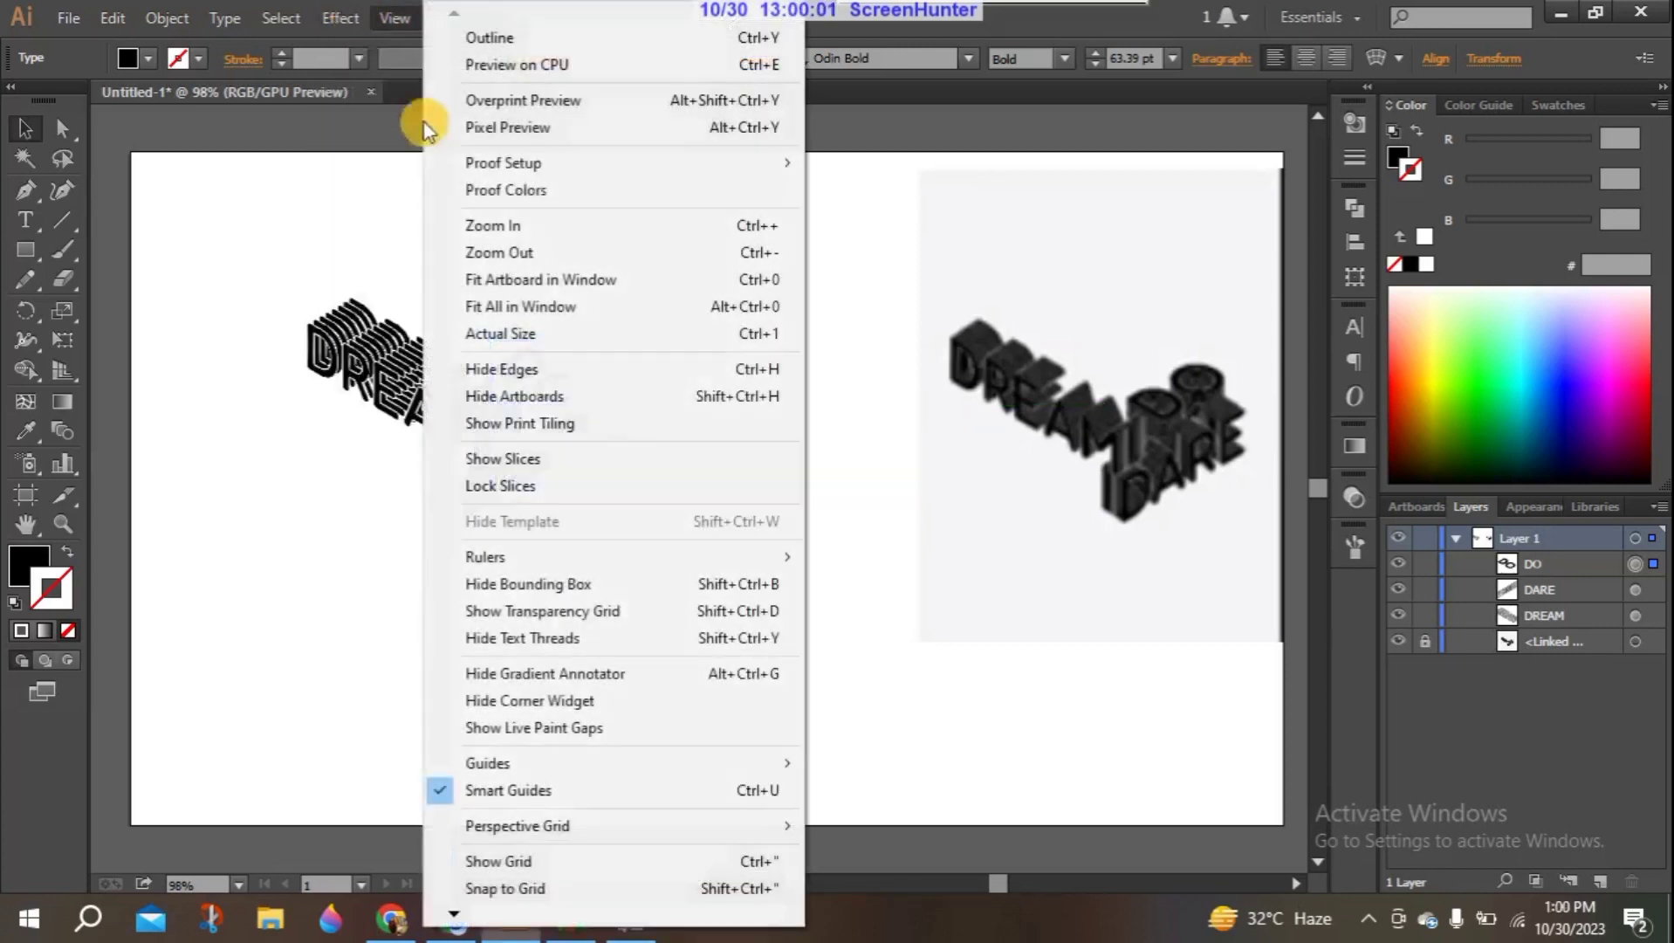
{"action": "mouse_move", "coordinate": [335, 27]}
{"action": "mouse_move", "coordinate": [413, 229]}
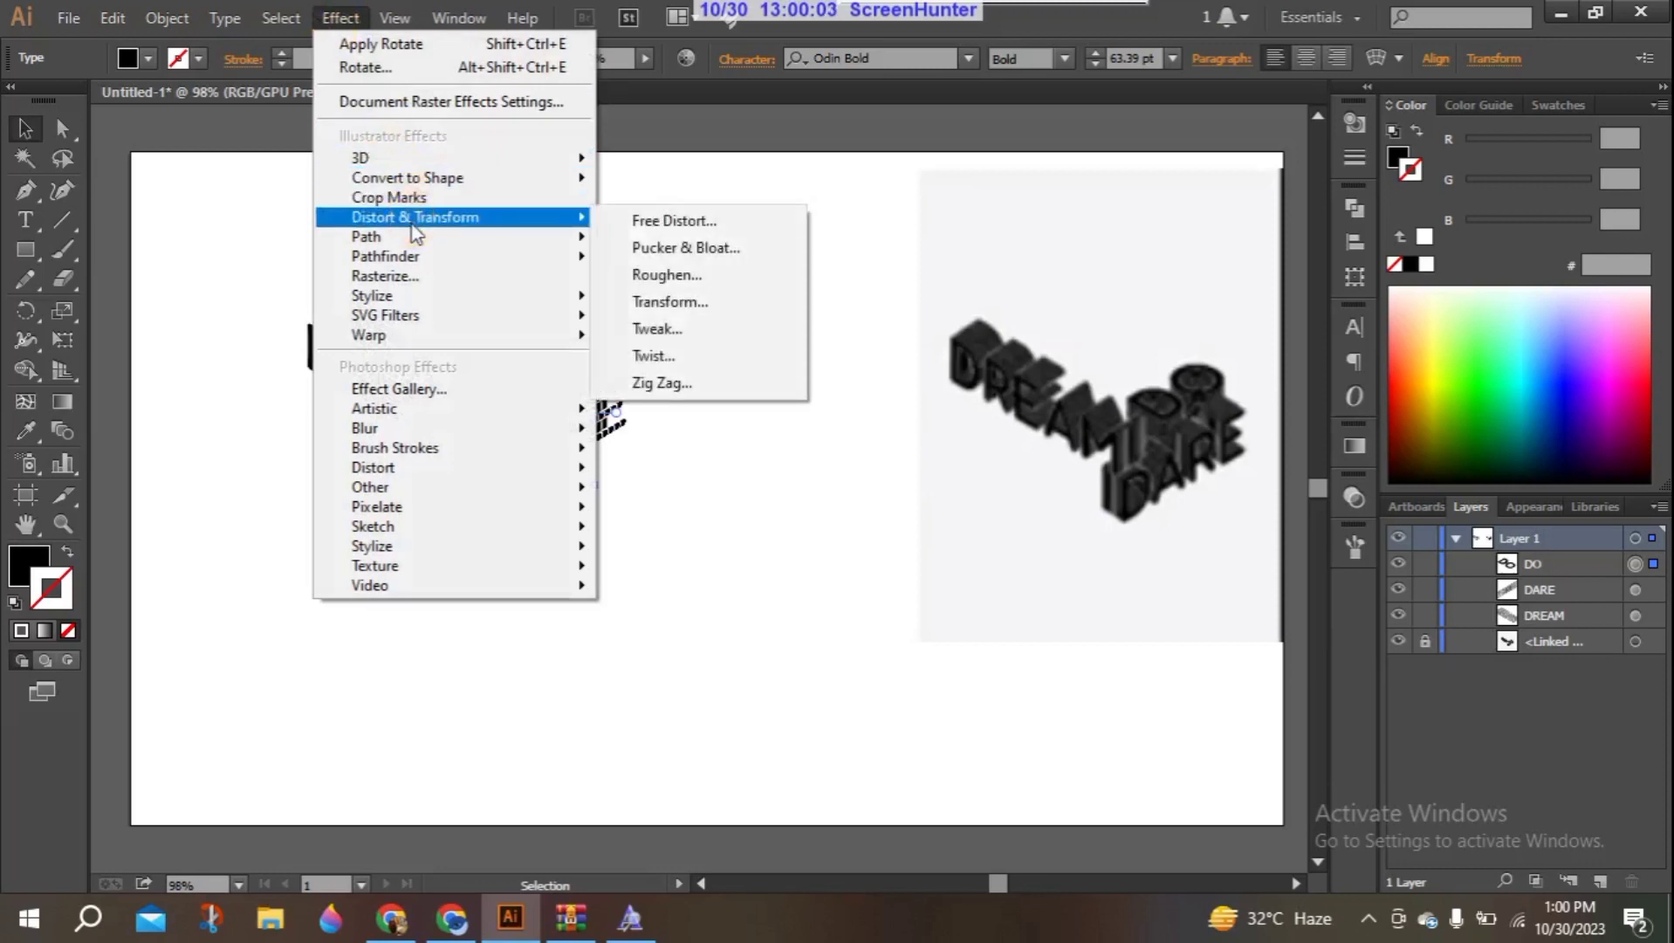
{"action": "left_click", "coordinate": [660, 301]}
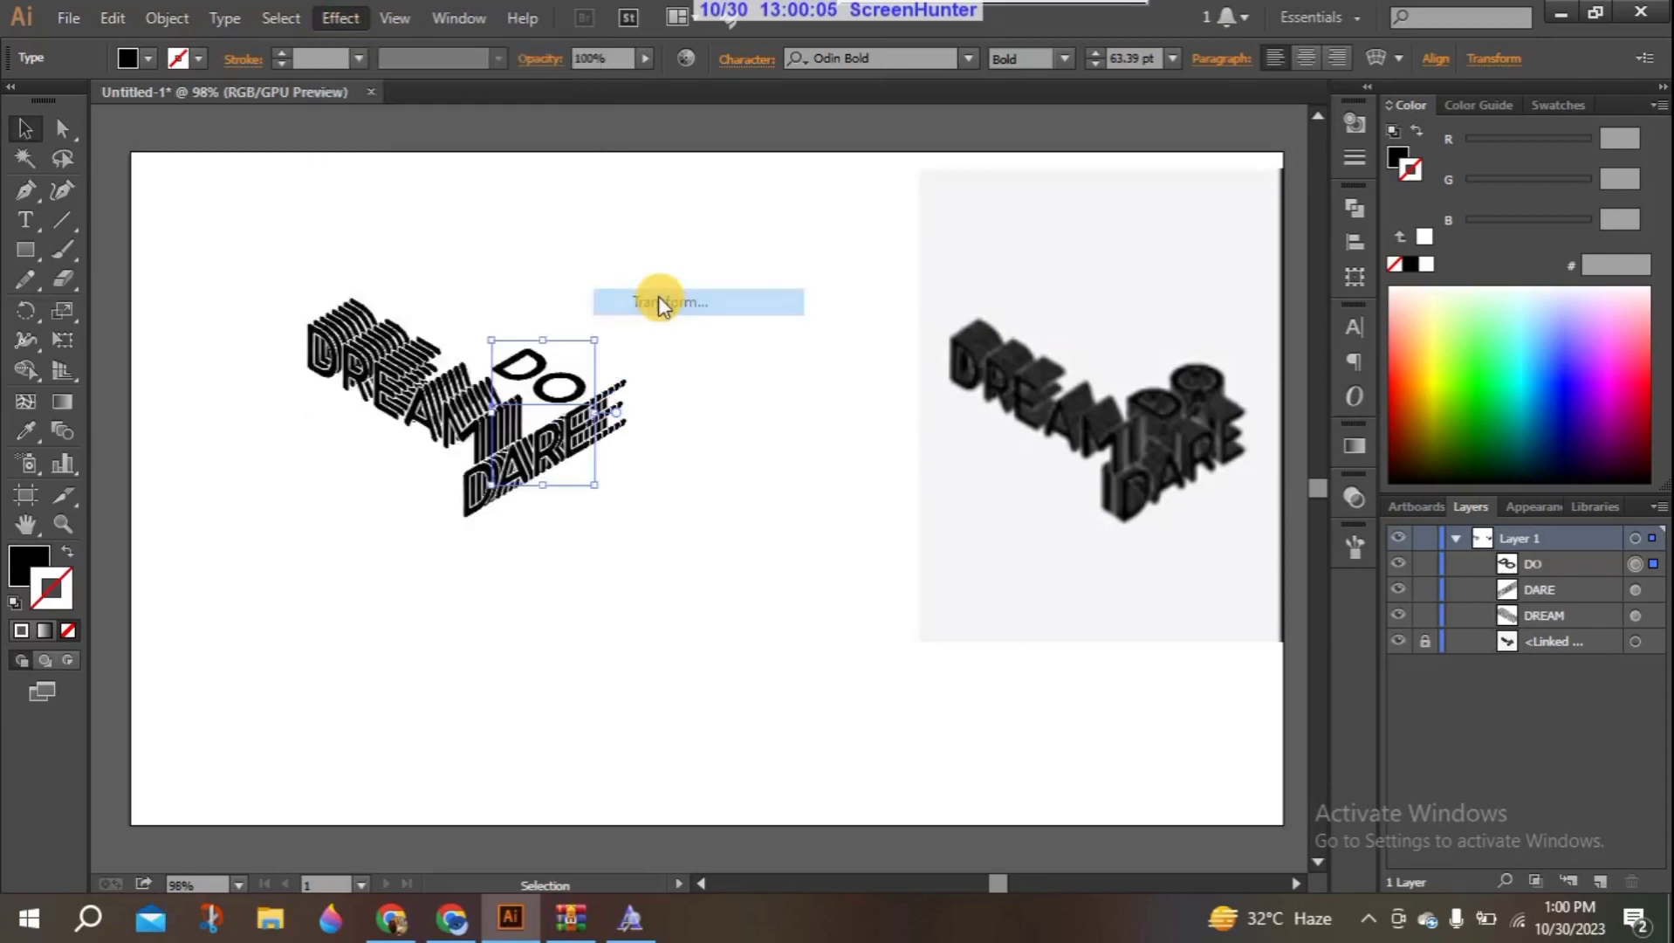
{"action": "double_click", "coordinate": [730, 339]}
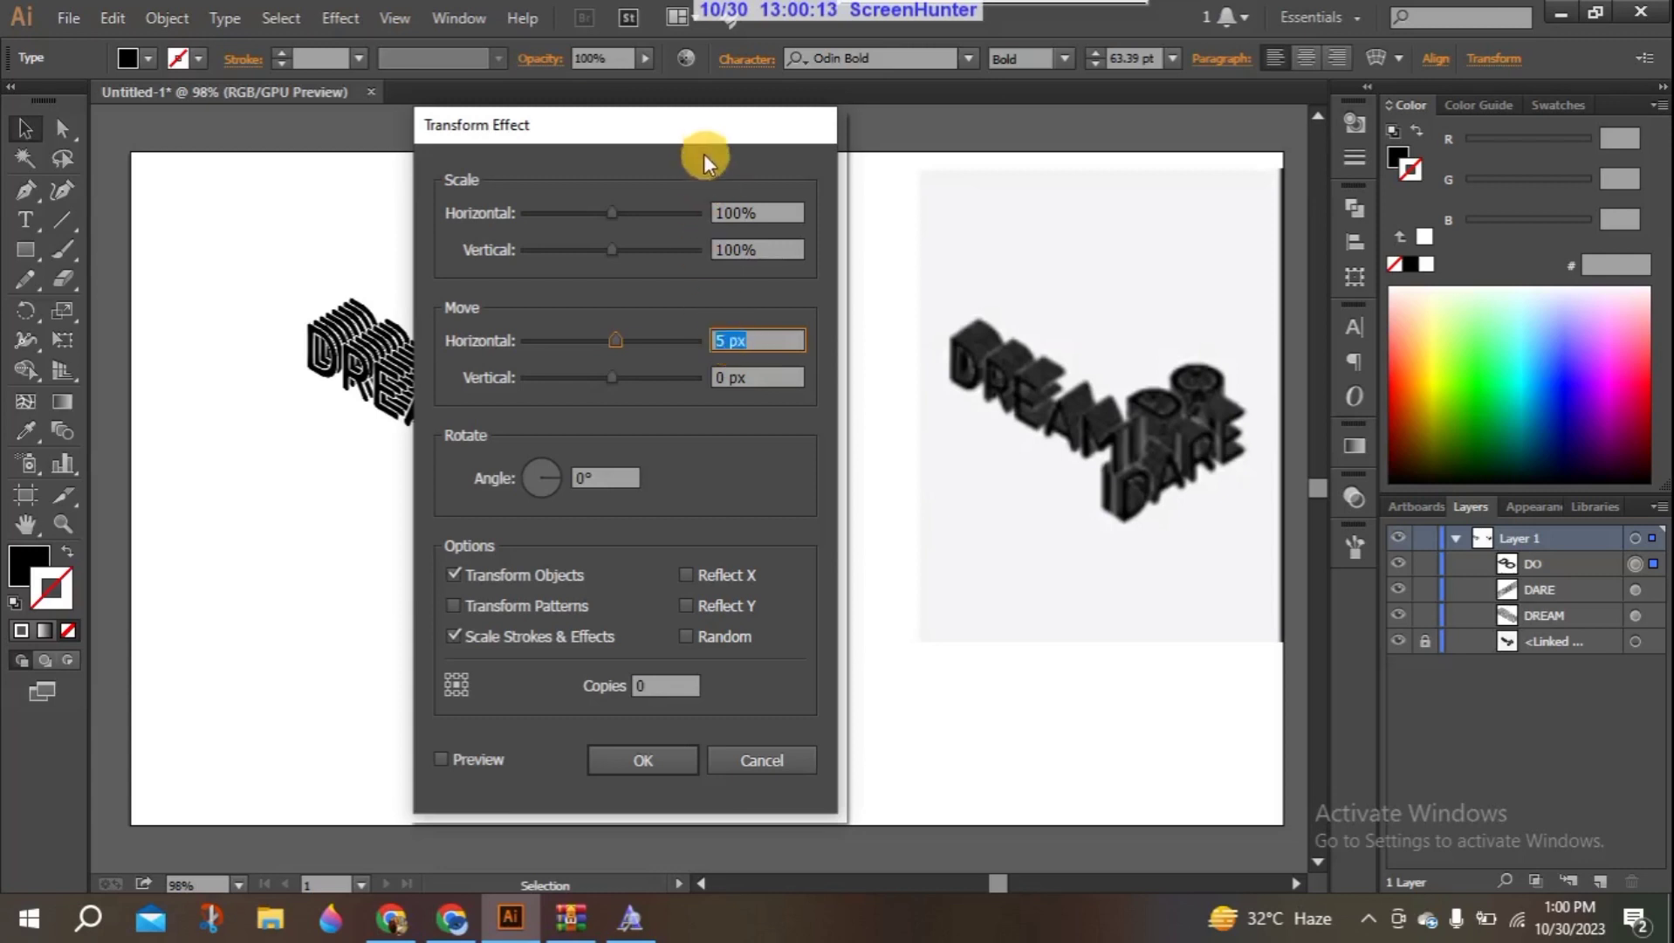
{"action": "left_click_drag", "start_coordinate": [697, 139], "coordinate": [1130, 118]}
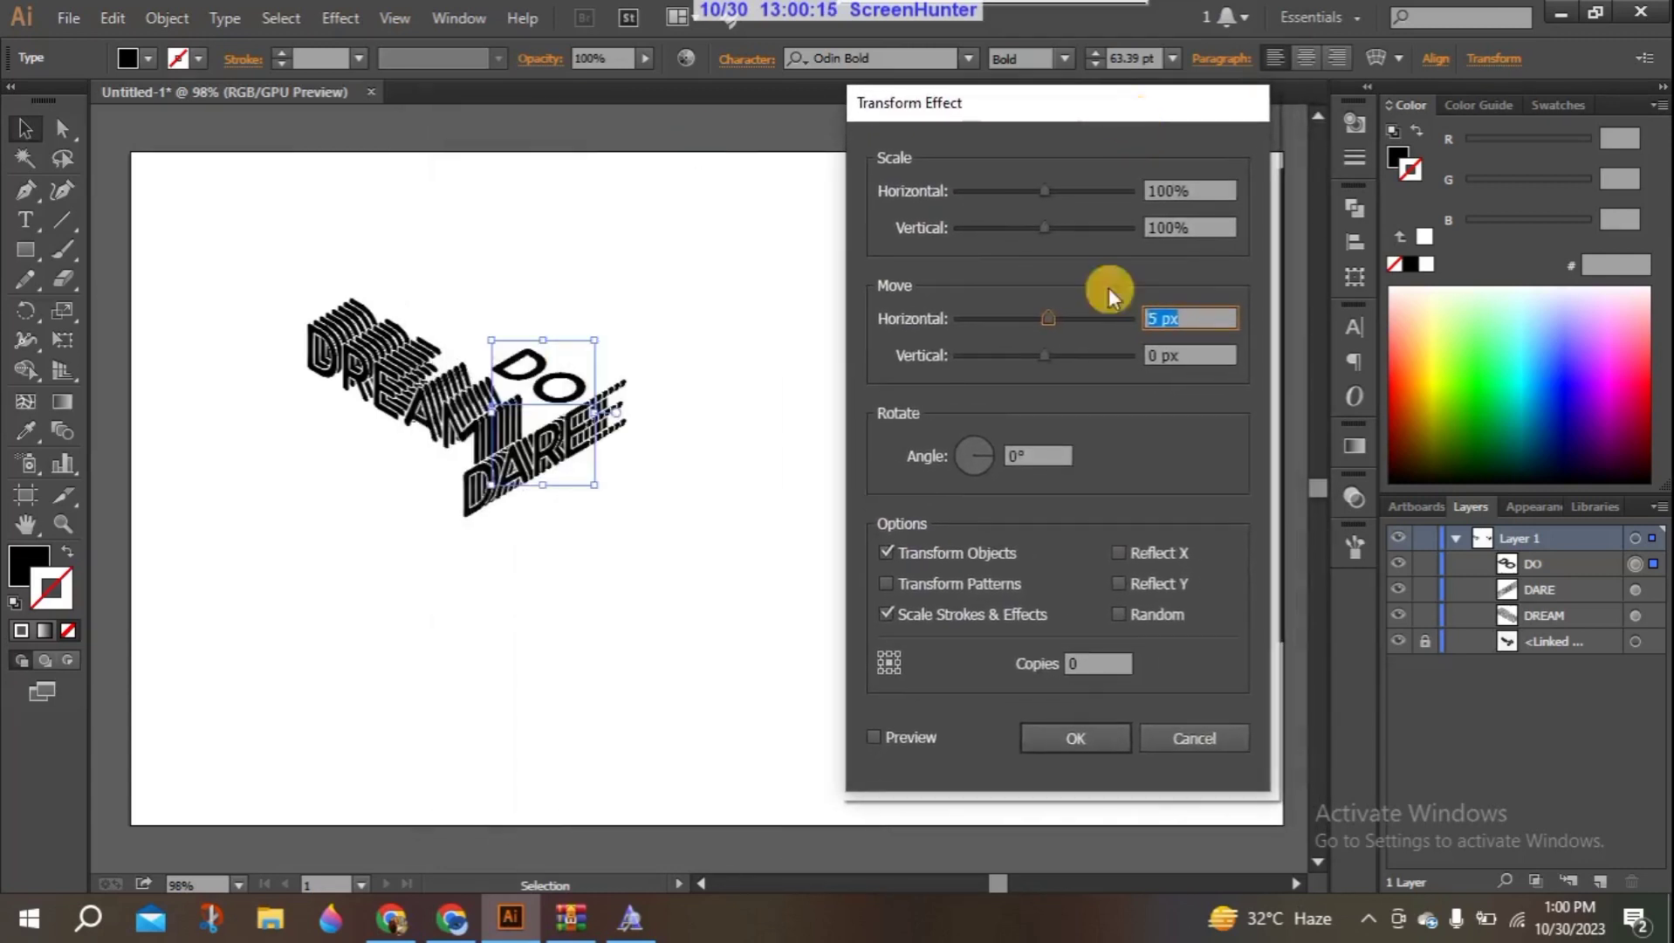
- Set the DO Transform effect to 7 copies with preview enabled
{"action": "left_click", "coordinate": [890, 737]}
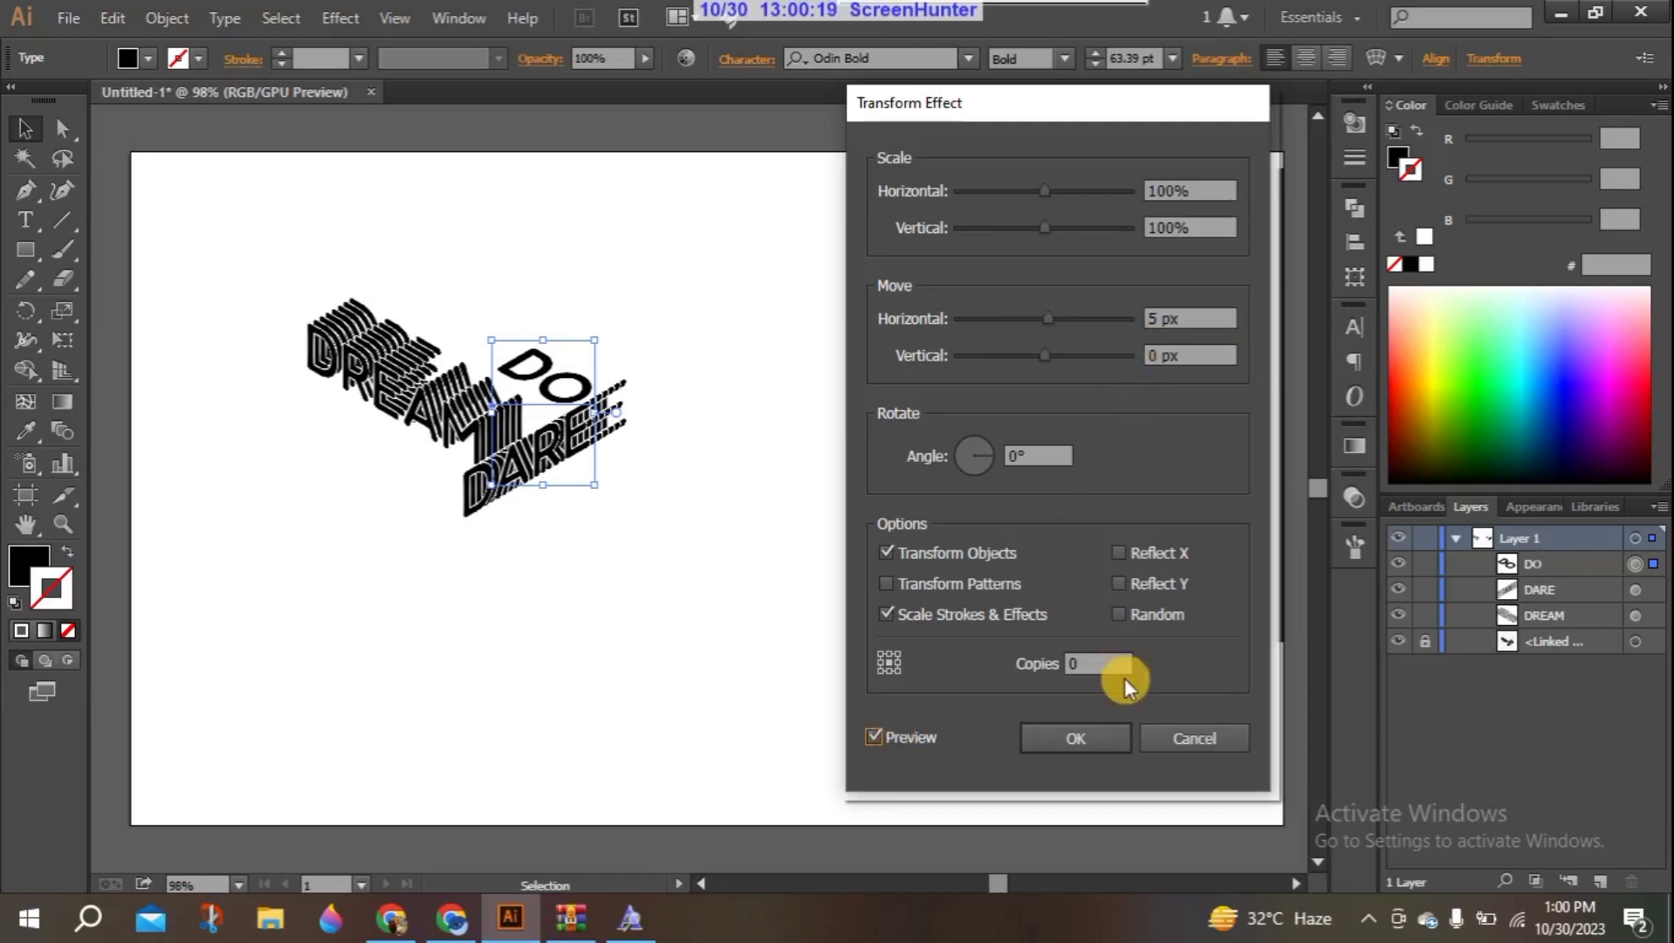
{"action": "left_click", "coordinate": [1094, 659]}
{"action": "type", "text": "7"}
{"action": "left_click", "coordinate": [895, 680]}
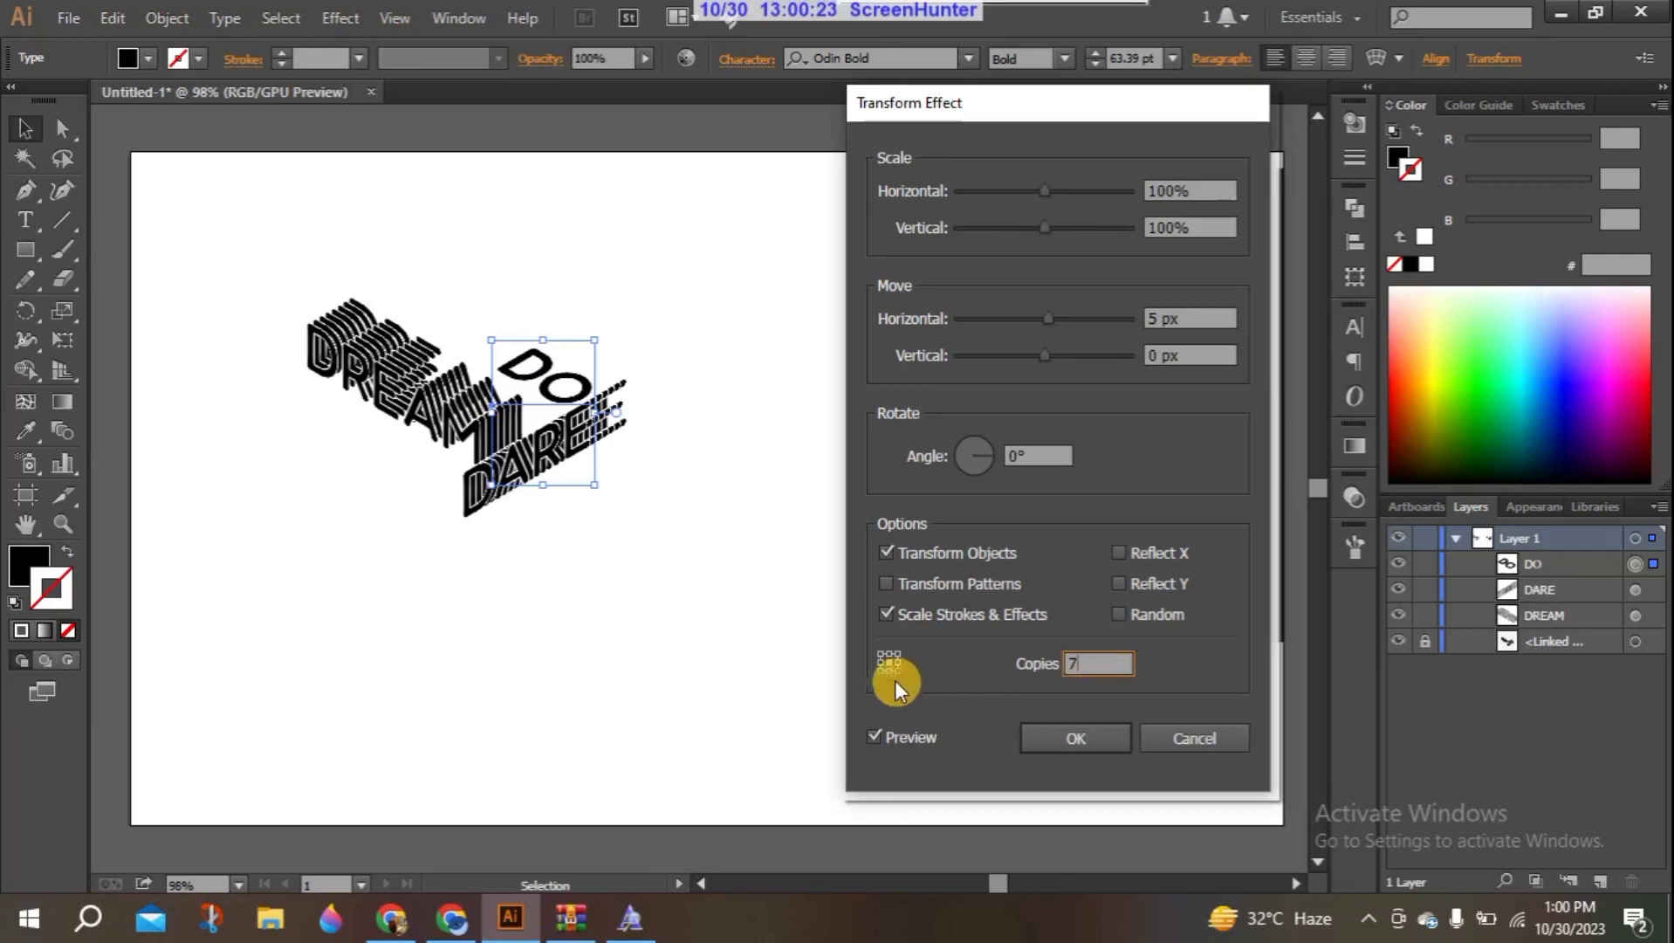
{"action": "left_click", "coordinate": [911, 738]}
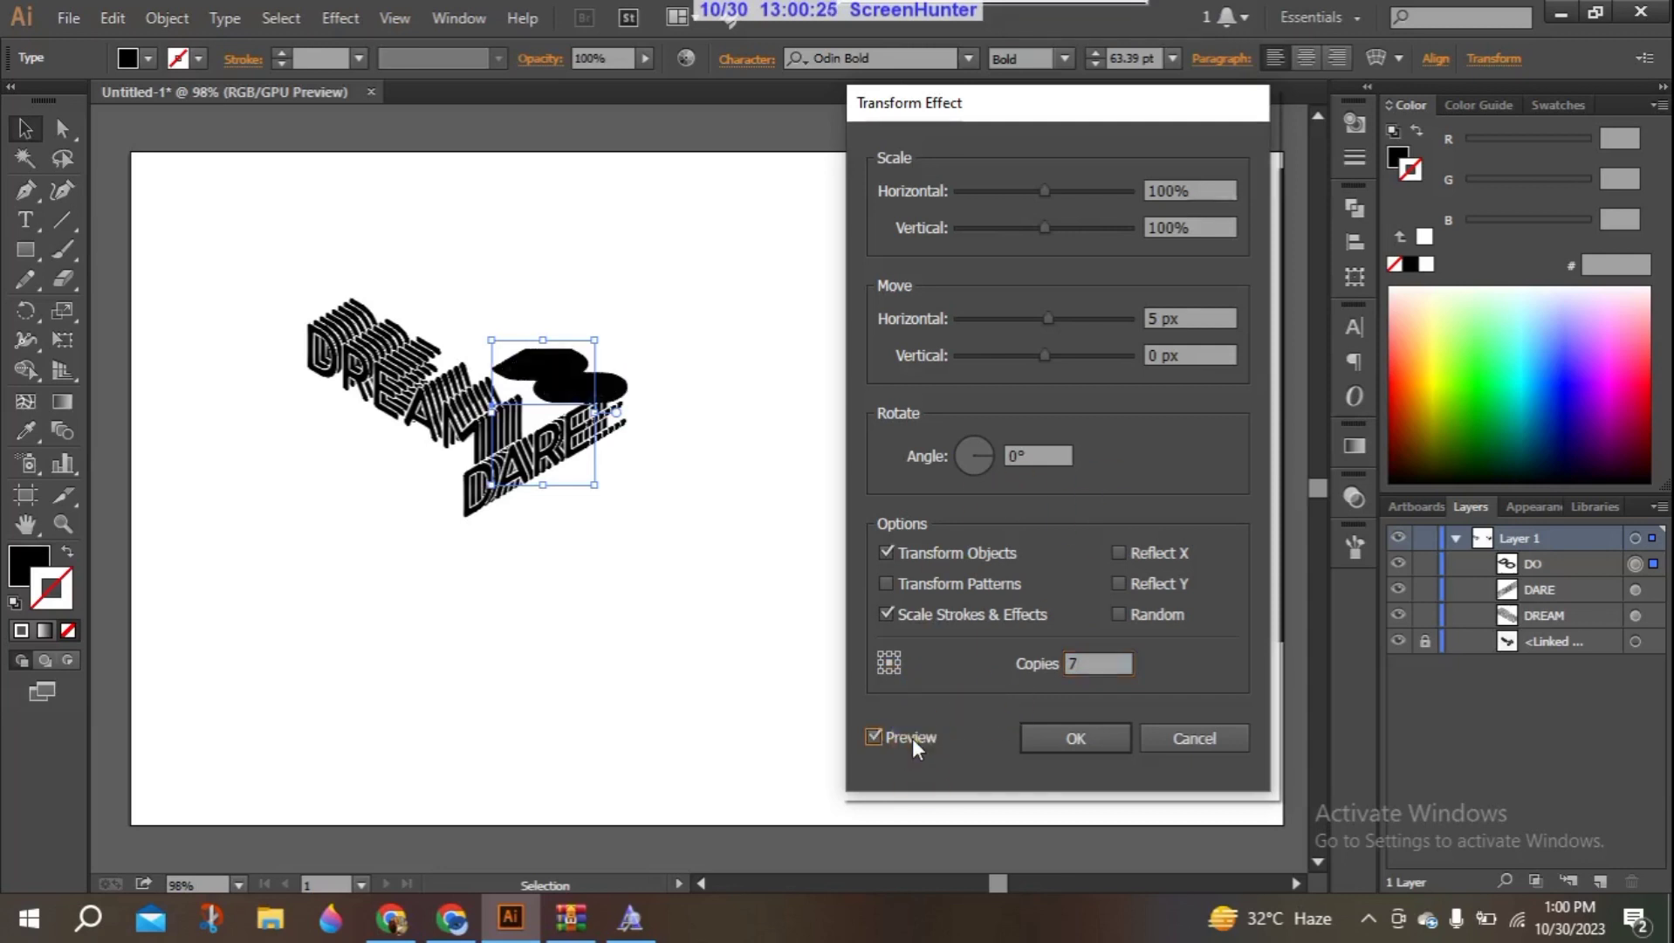
- Set the horizontal move of the DO text's Transform effect to 0 px with the preview kept on
{"action": "left_click", "coordinate": [911, 737]}
{"action": "left_click", "coordinate": [1180, 316]}
{"action": "left_click", "coordinate": [1156, 318]}
{"action": "key", "text": "Down"}
{"action": "key", "text": "Down"}
{"action": "key", "text": "Down"}
{"action": "key", "text": "Down"}
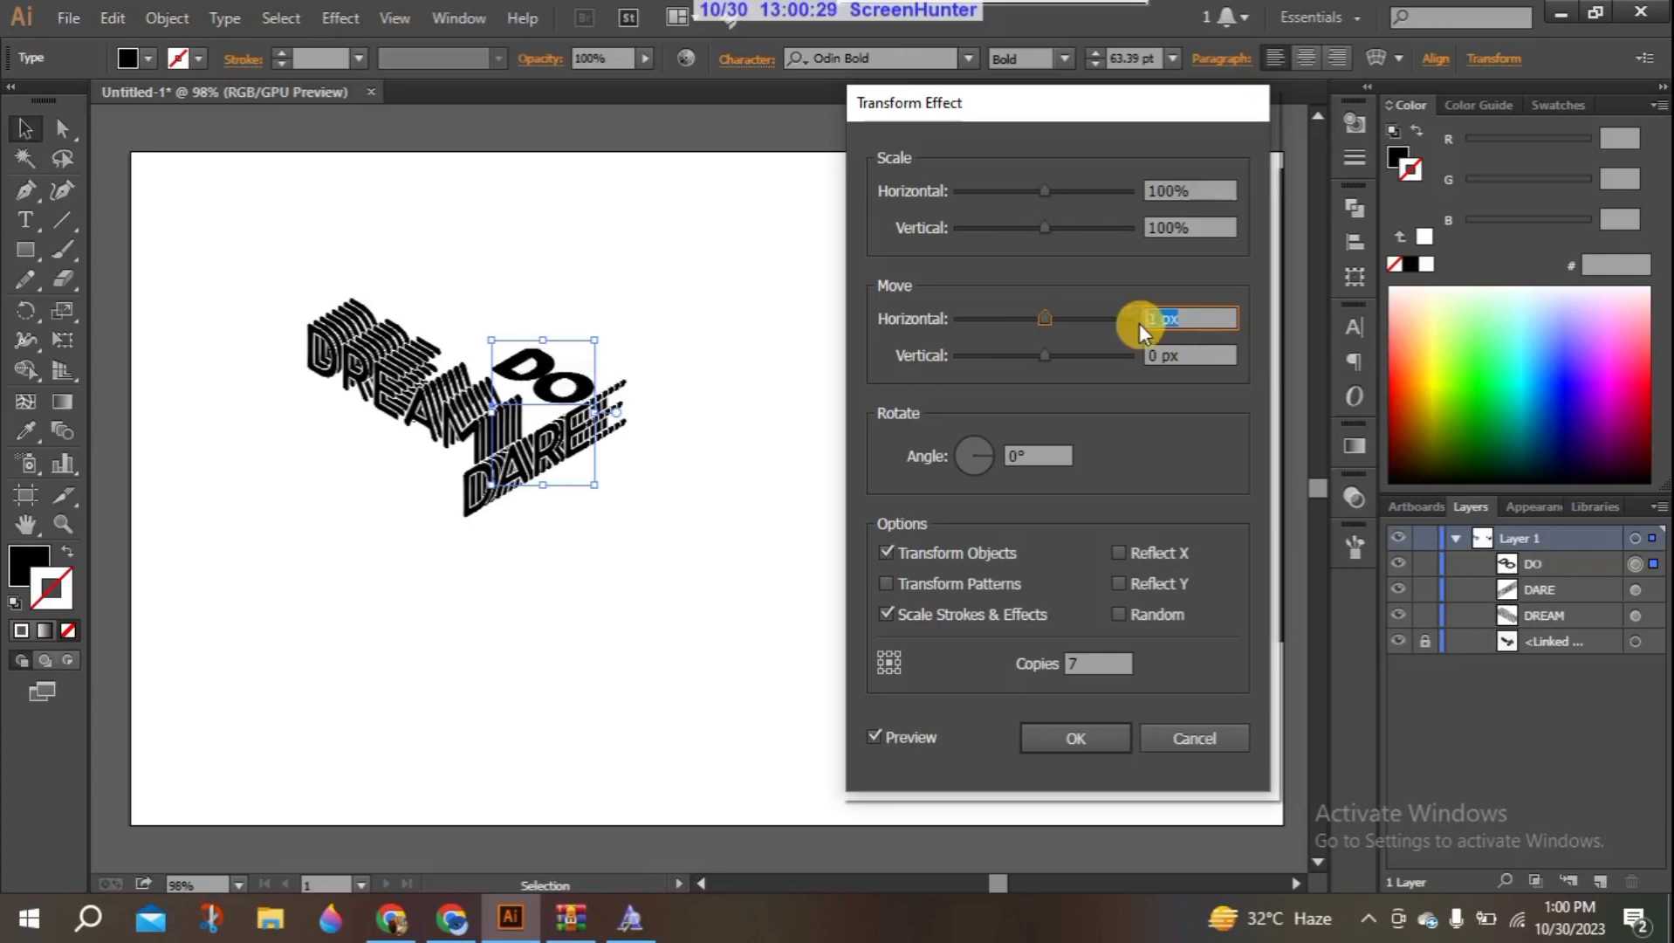
{"action": "key", "text": "Down"}
- Set the vertical move of the DO text's Transform effect to 4 px and apply the effect
{"action": "left_click", "coordinate": [1156, 353]}
{"action": "key", "text": "Down"}
{"action": "key", "text": "Down"}
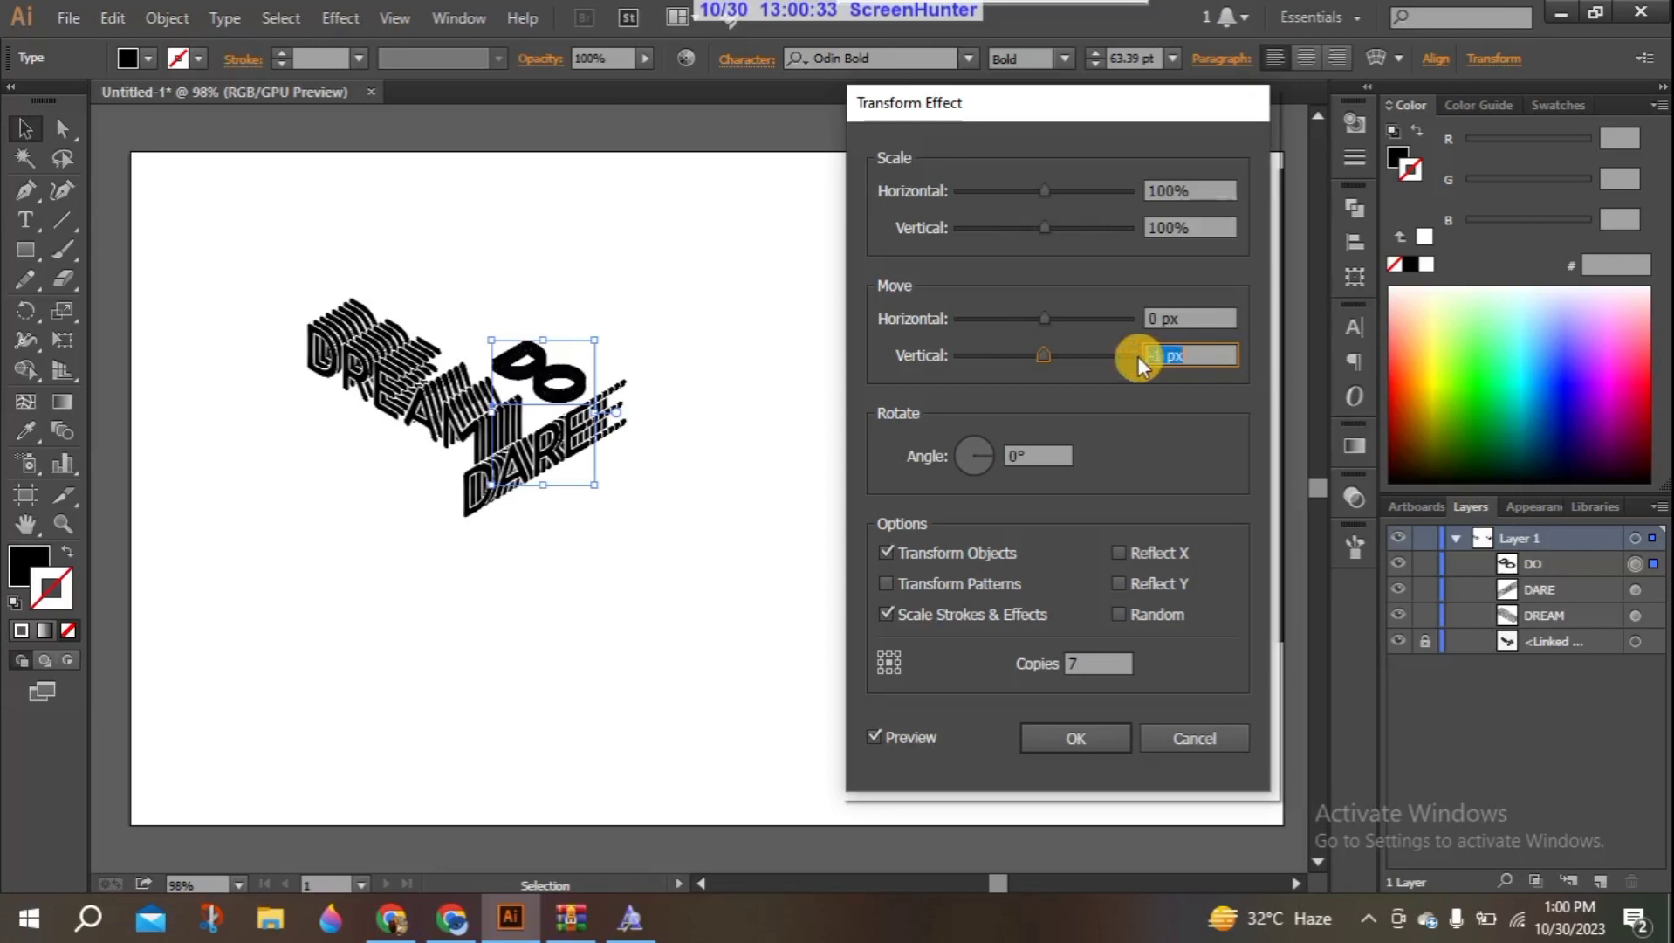
{"action": "key", "text": "Up"}
{"action": "key", "text": "Up"}
{"action": "key", "text": "Up"}
{"action": "key", "text": "Up"}
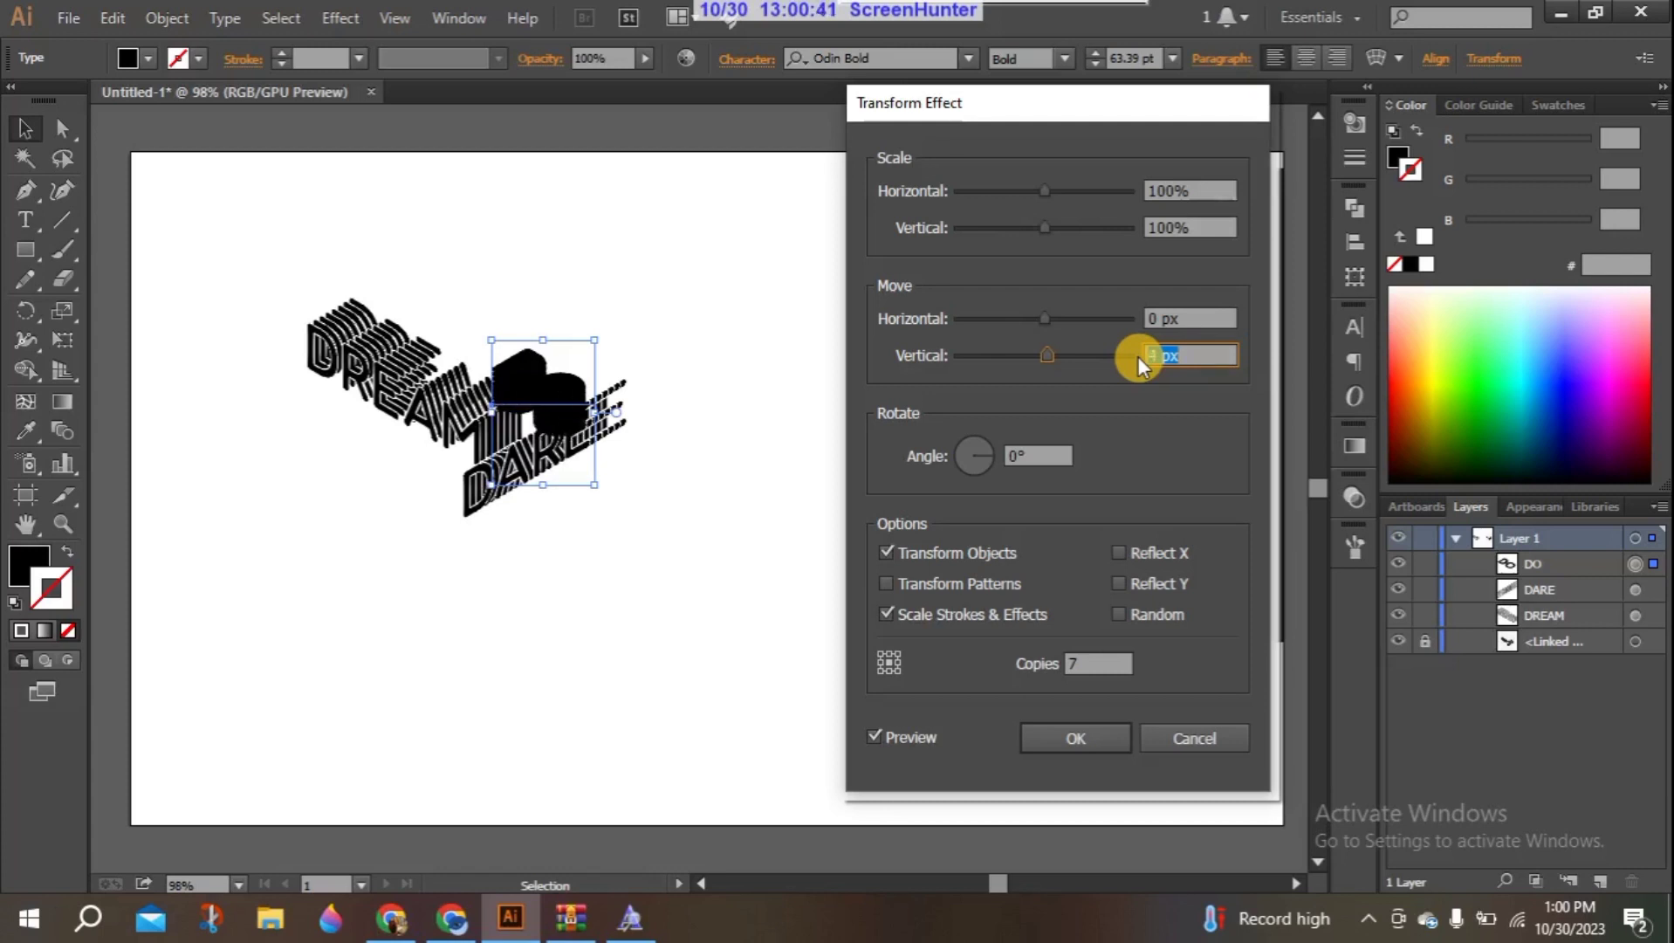
{"action": "left_click", "coordinate": [1054, 739]}
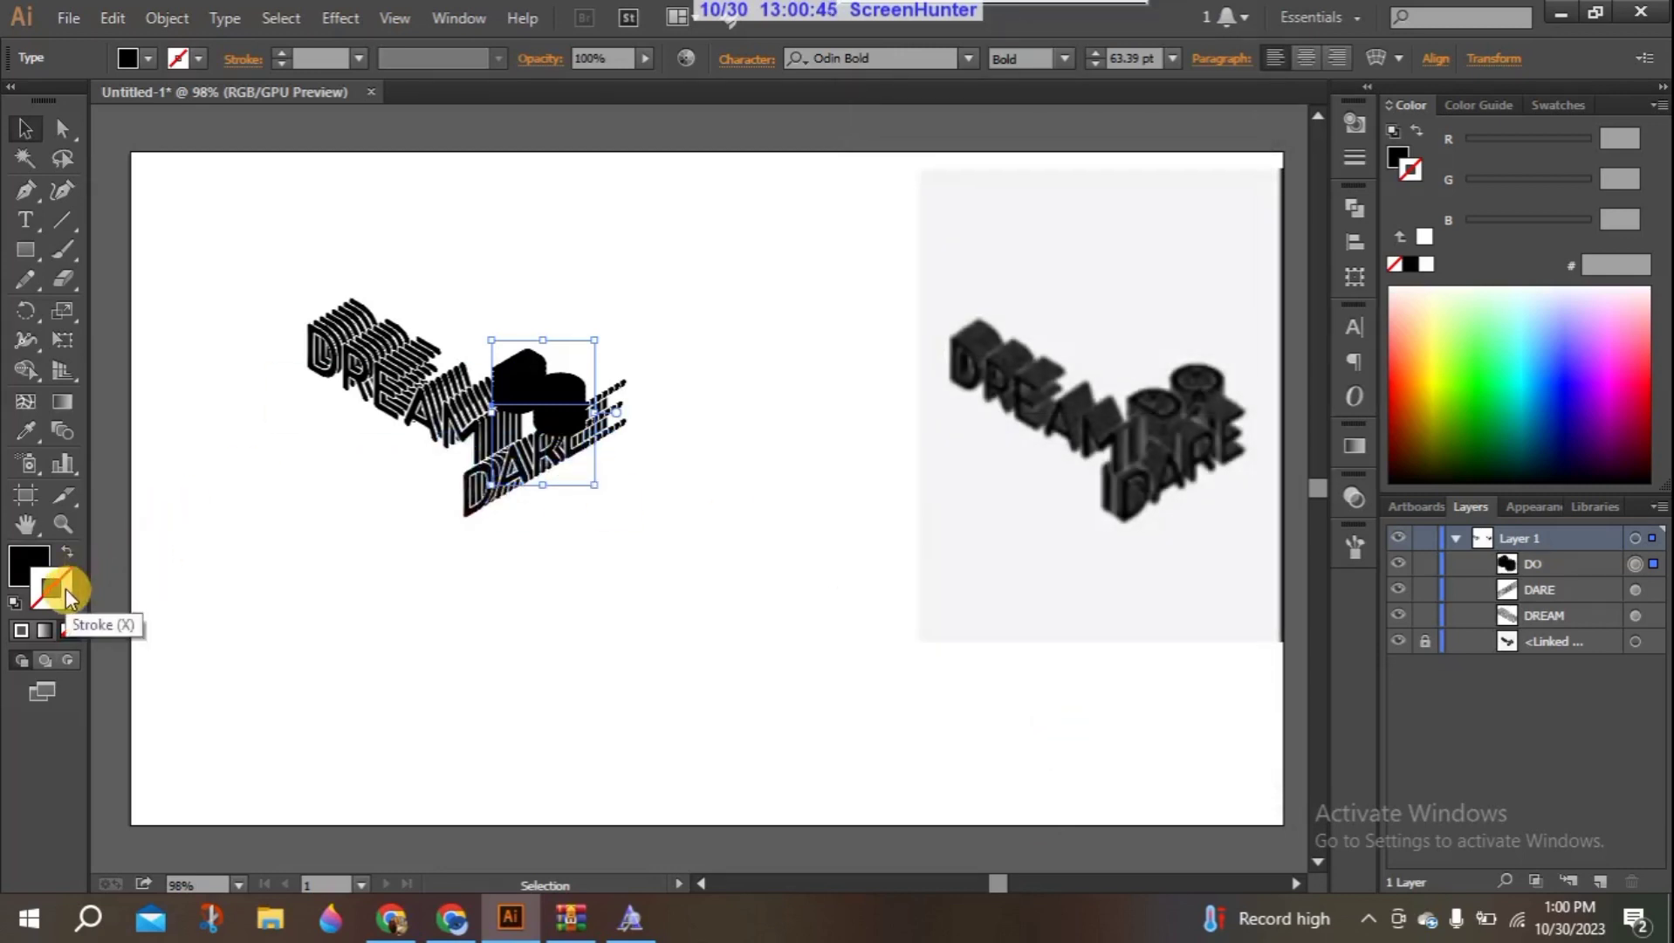
- Give the DO text a white stroke and nudge it slightly up and left, between the end of DREAM and DARE
{"action": "left_click", "coordinate": [1438, 255]}
{"action": "left_click", "coordinate": [784, 621]}
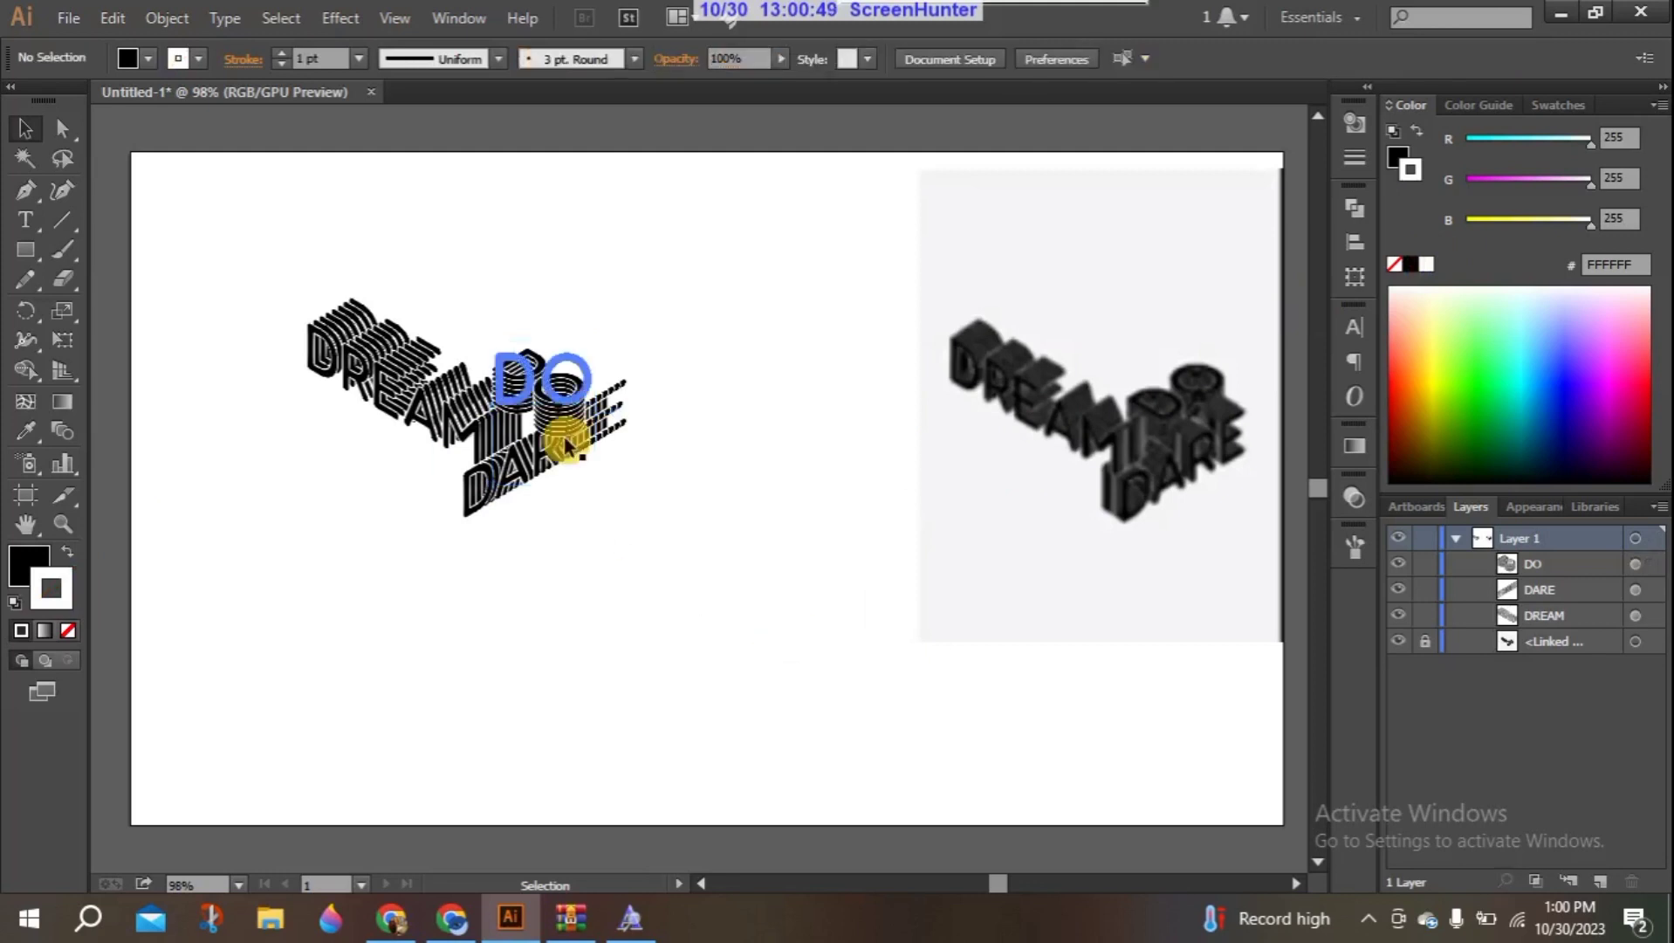
{"action": "left_click", "coordinate": [540, 394]}
{"action": "left_click_drag", "start_coordinate": [544, 392], "coordinate": [536, 392]}
{"action": "key", "text": "Down"}
{"action": "key", "text": "Down"}
{"action": "key", "text": "Down"}
{"action": "key", "text": "Down"}
{"action": "key", "text": "Down"}
{"action": "key", "text": "Down"}
{"action": "key", "text": "Down"}
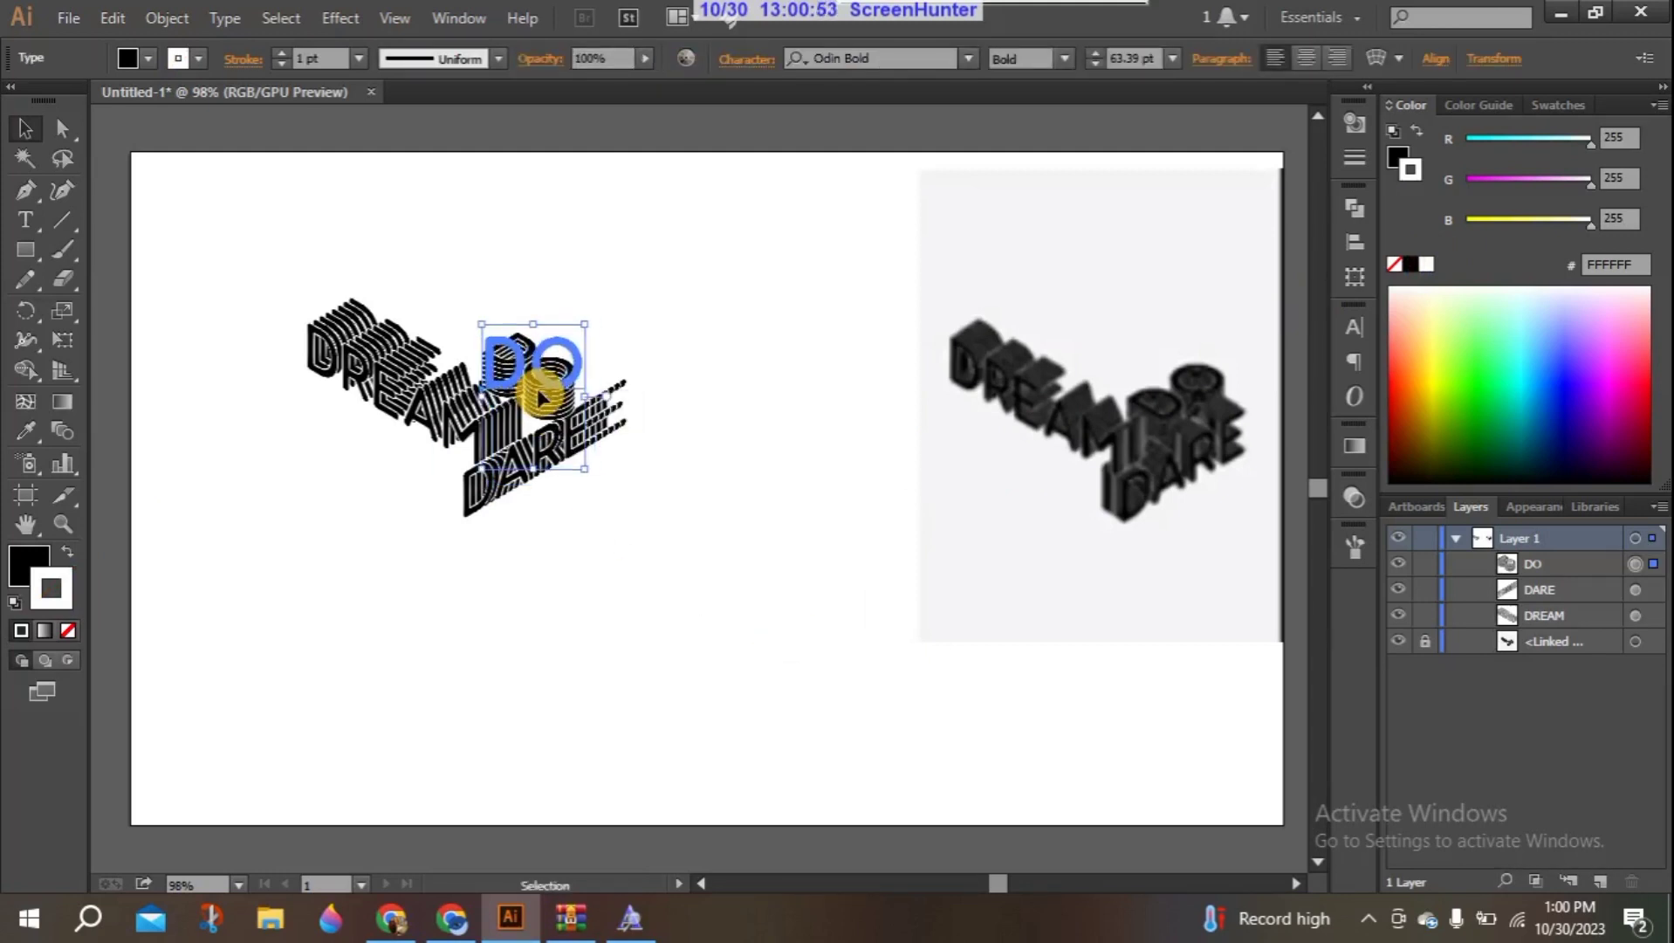
{"action": "key", "text": "Up"}
{"action": "key", "text": "Up"}
{"action": "key", "text": "Up"}
{"action": "key", "text": "Up"}
{"action": "key", "text": "Up"}
{"action": "key", "text": "Up"}
{"action": "key", "text": "Up"}
{"action": "key", "text": "Up"}
{"action": "left_click", "coordinate": [404, 446]}
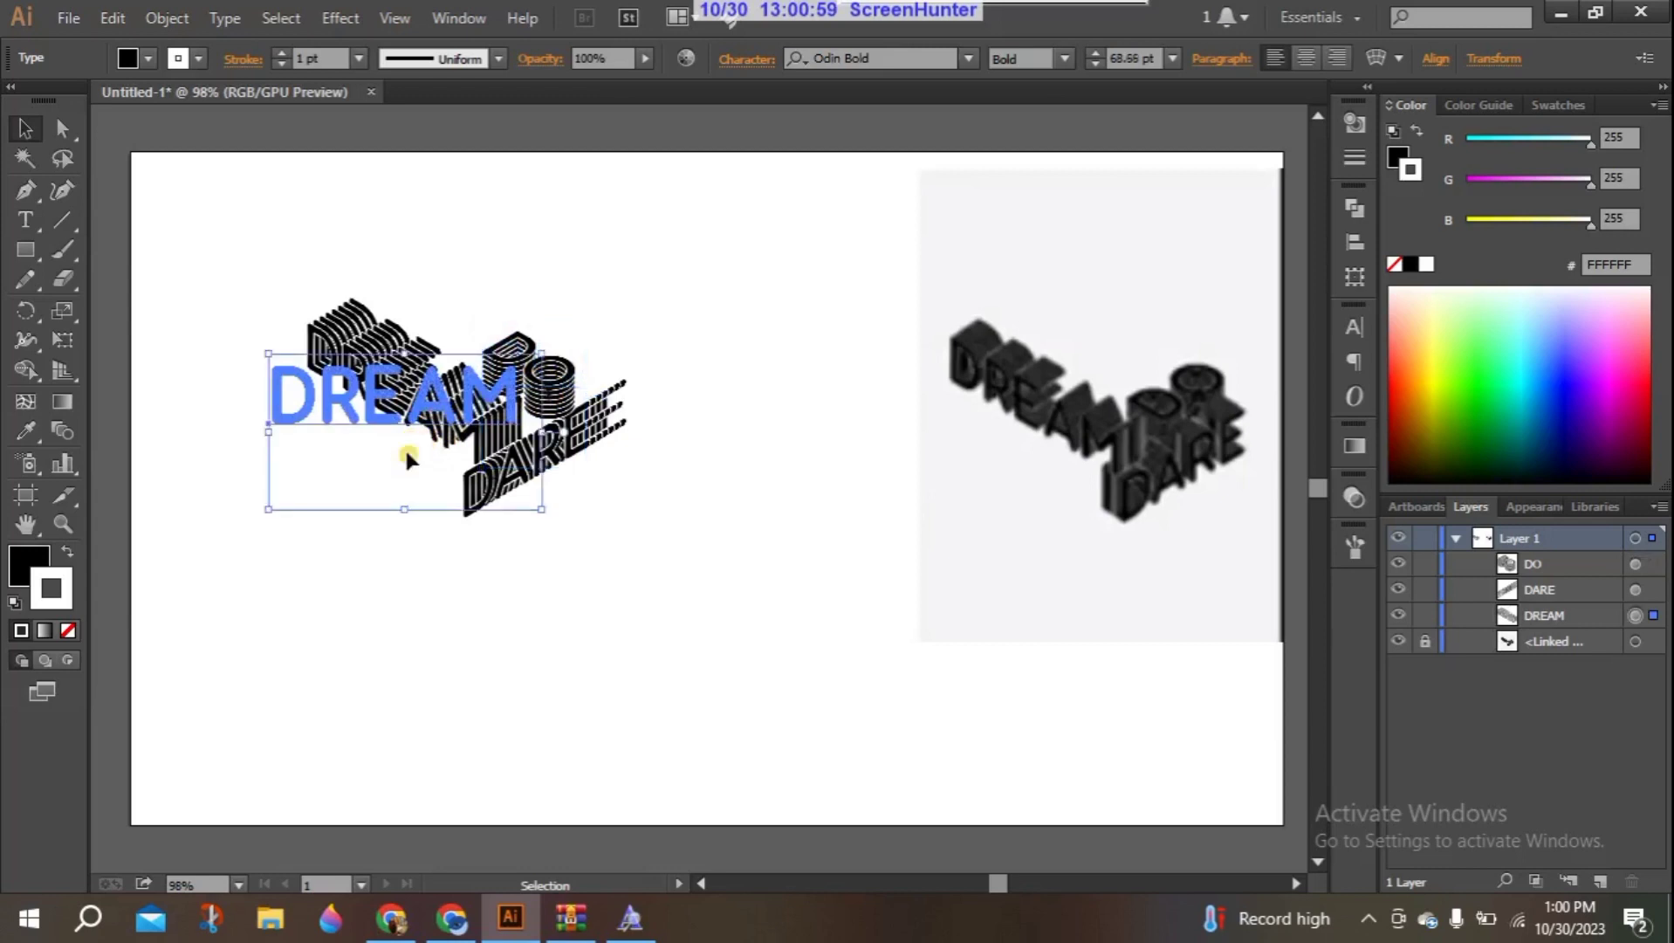
{"action": "left_click", "coordinate": [619, 580]}
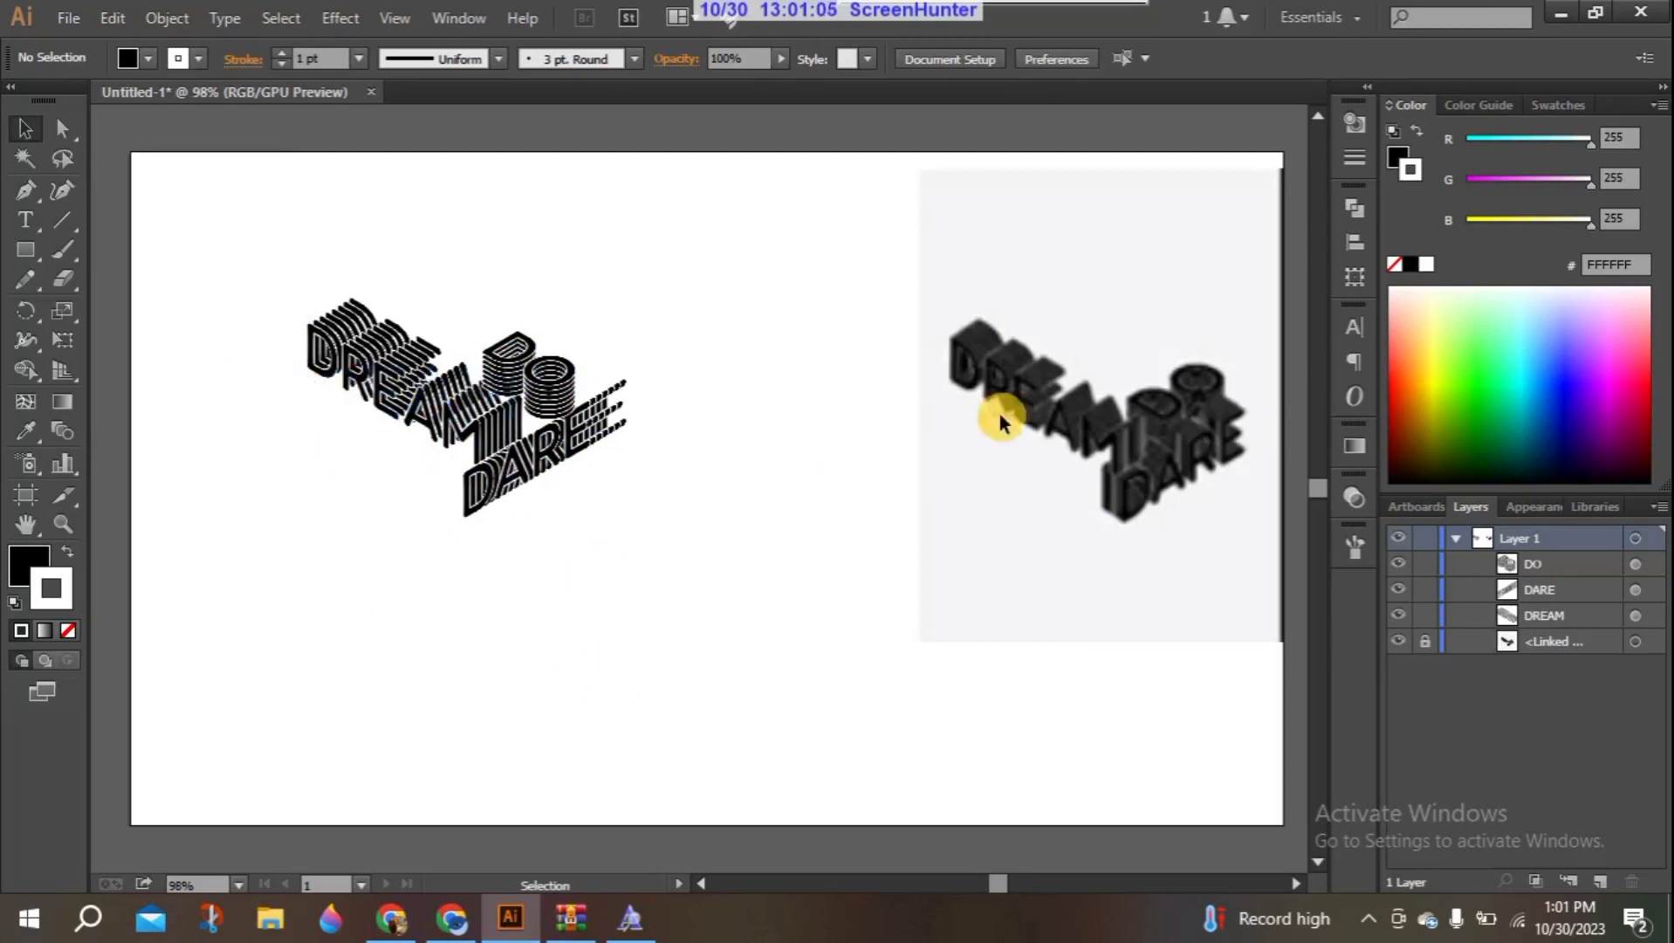
- Draw a black rectangle about 399 × 307 px over the whole text design and send it to the back
{"action": "left_click_drag", "start_coordinate": [234, 234], "coordinate": [720, 534]}
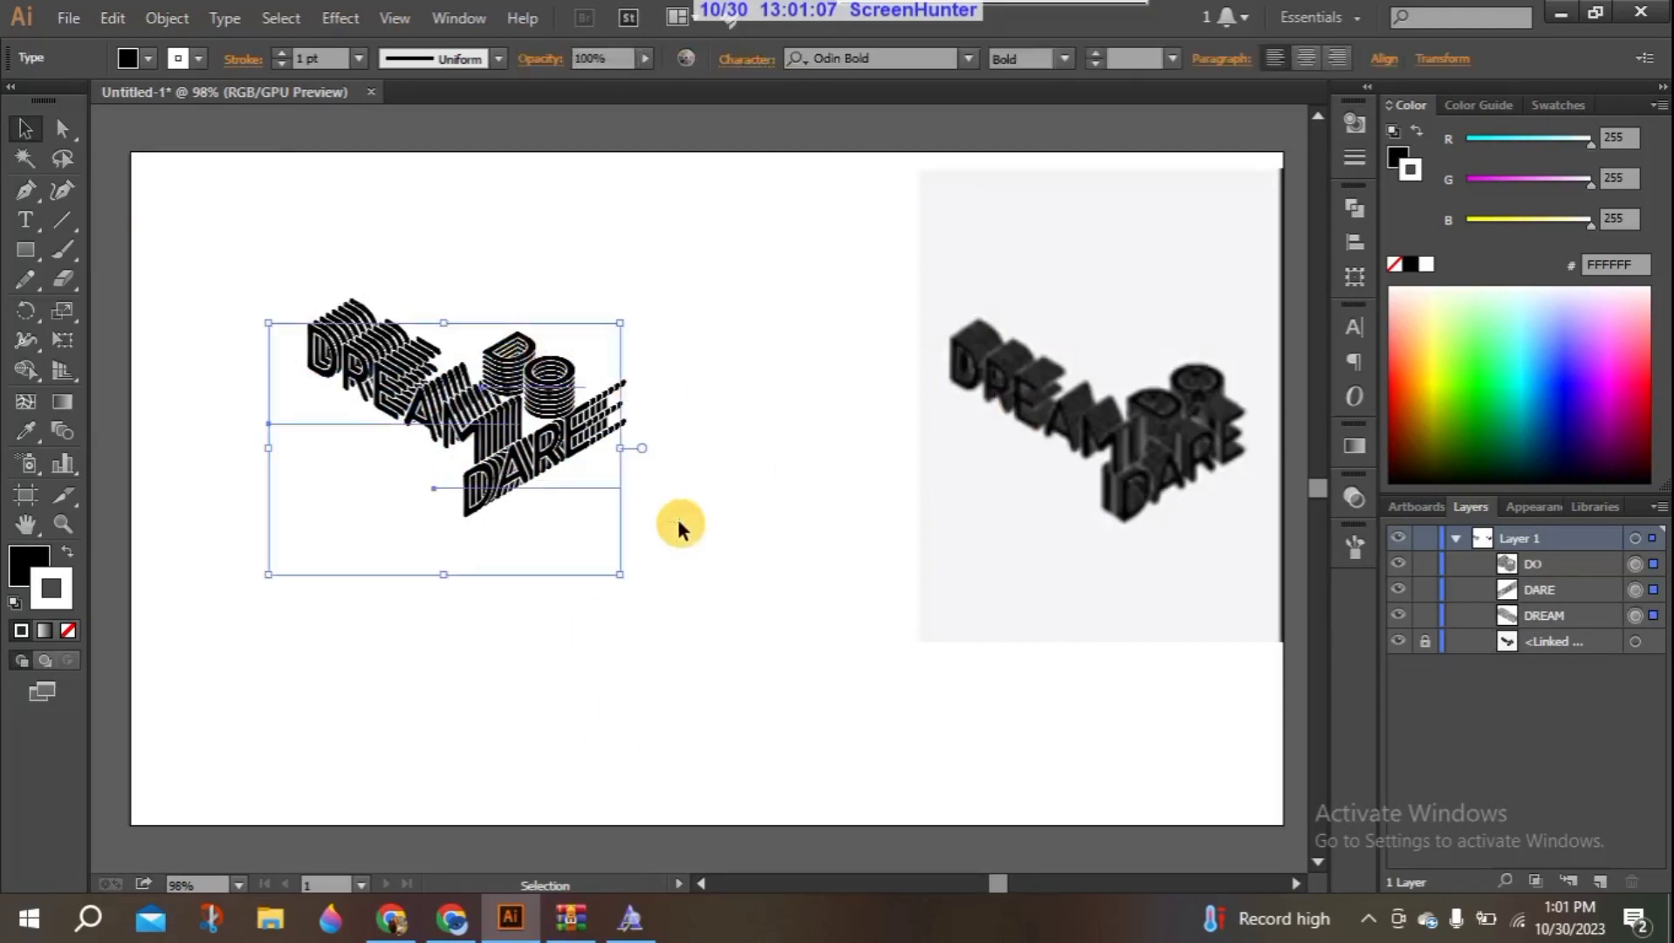
{"action": "left_click", "coordinate": [29, 249]}
{"action": "mouse_move", "coordinate": [199, 212]}
{"action": "left_mouse_down"}
{"action": "mouse_move", "coordinate": [371, 251]}
{"action": "mouse_move", "coordinate": [676, 515]}
{"action": "mouse_move", "coordinate": [679, 584]}
{"action": "left_mouse_up"}
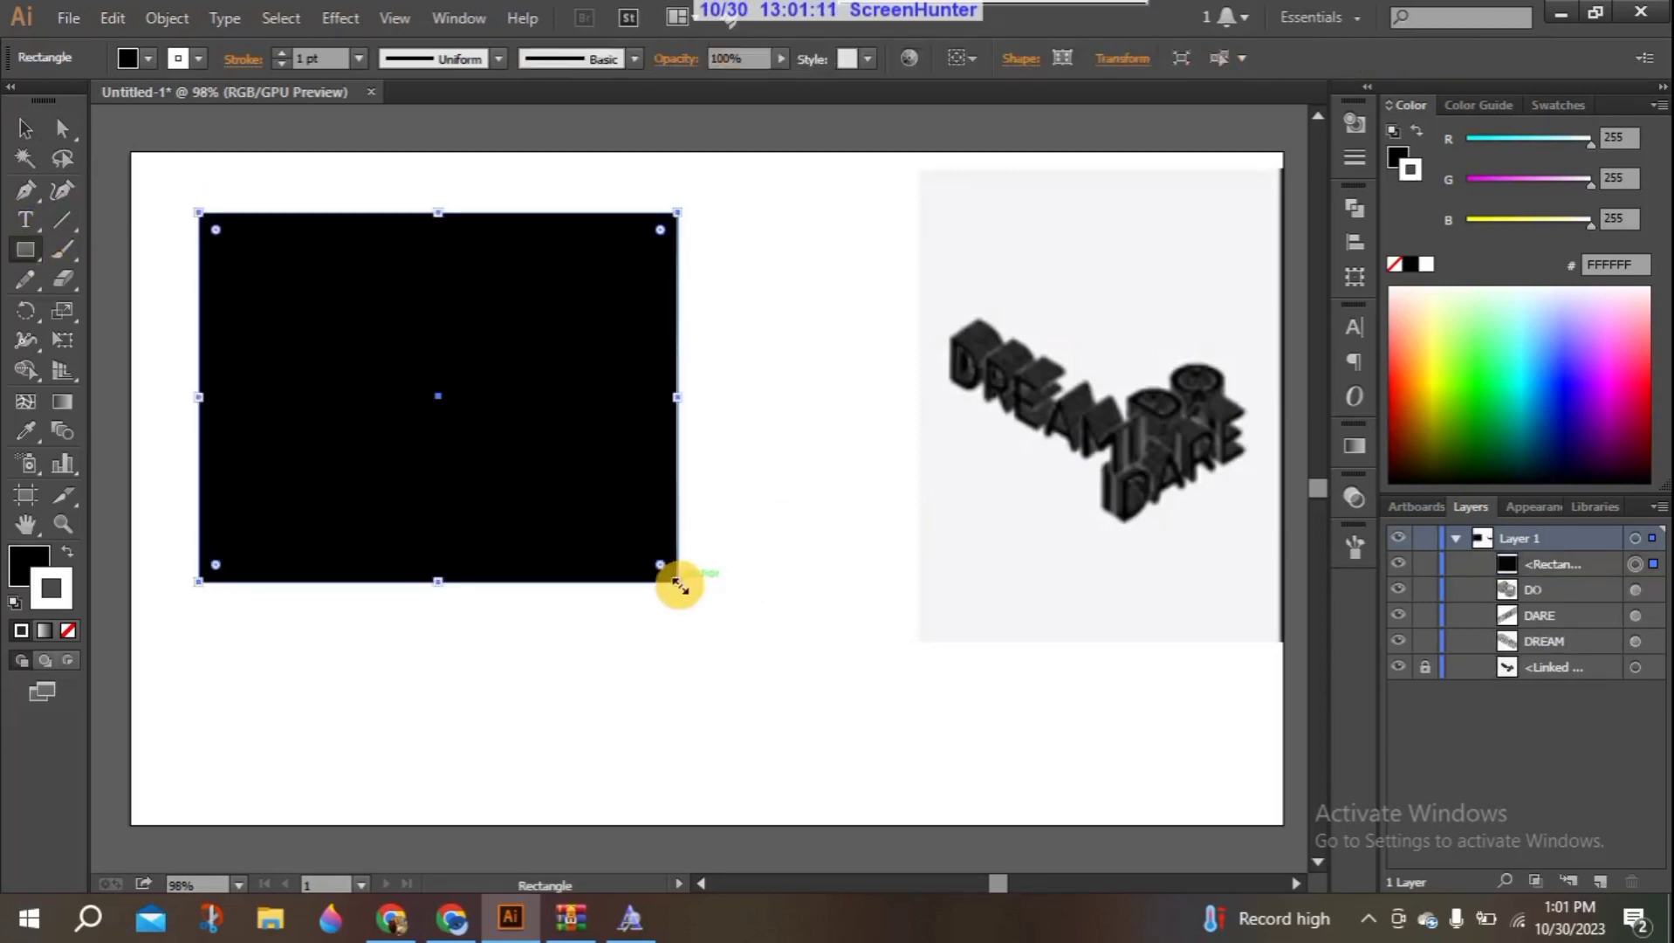
{"action": "right_click", "coordinate": [389, 359]}
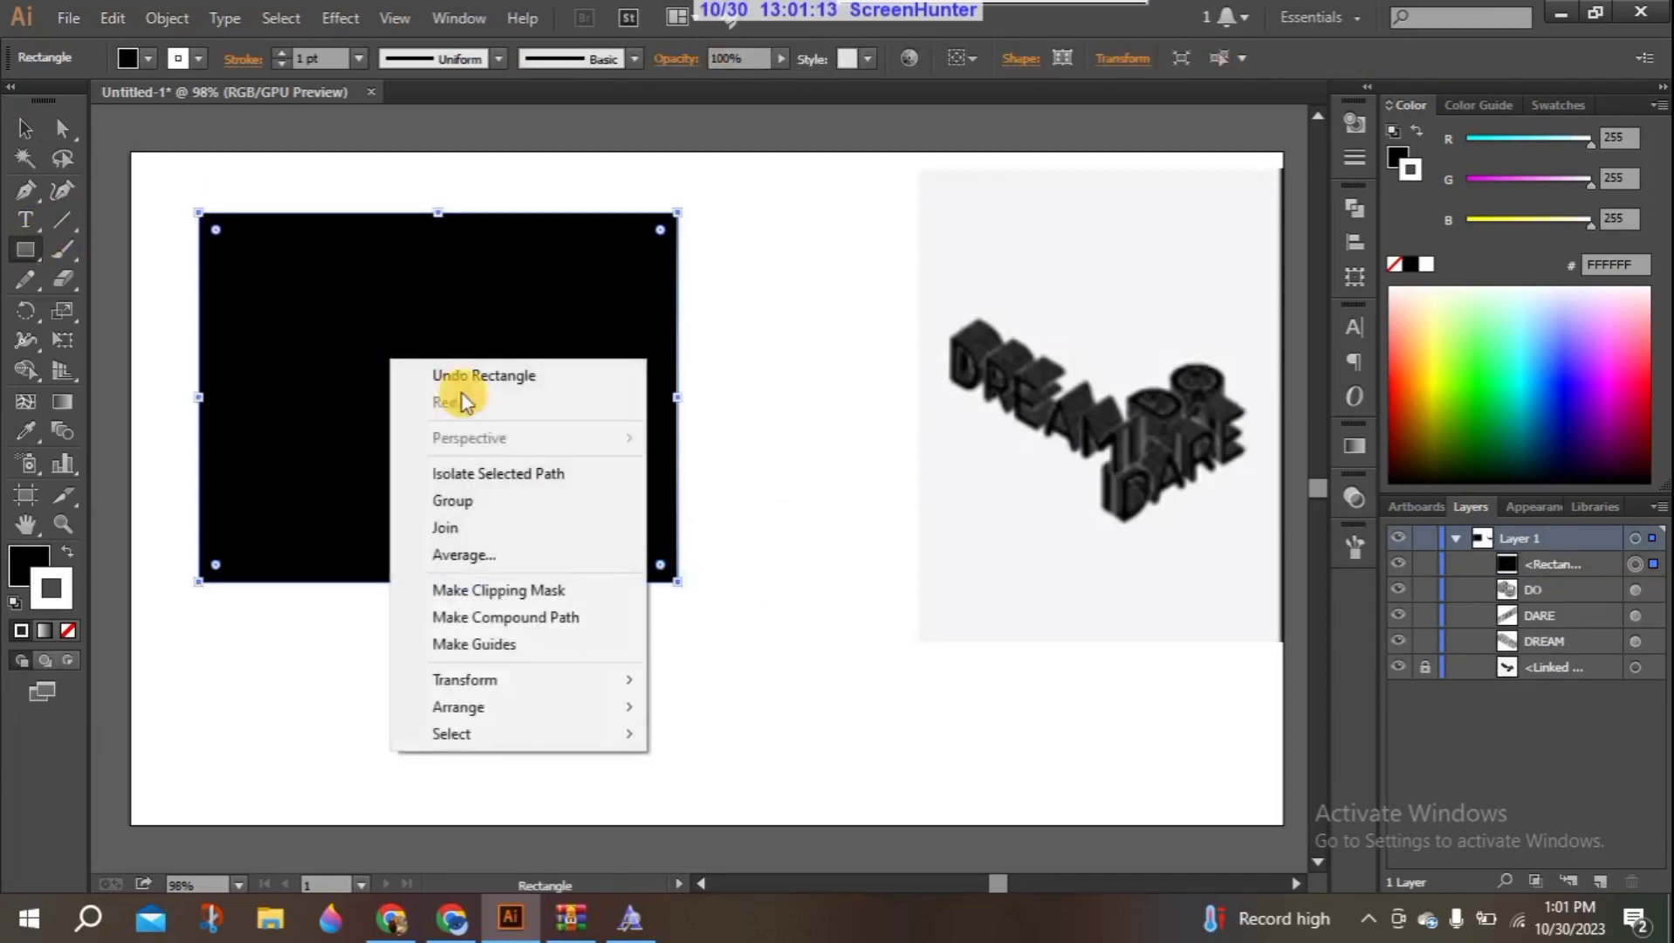
{"action": "mouse_move", "coordinate": [470, 705]}
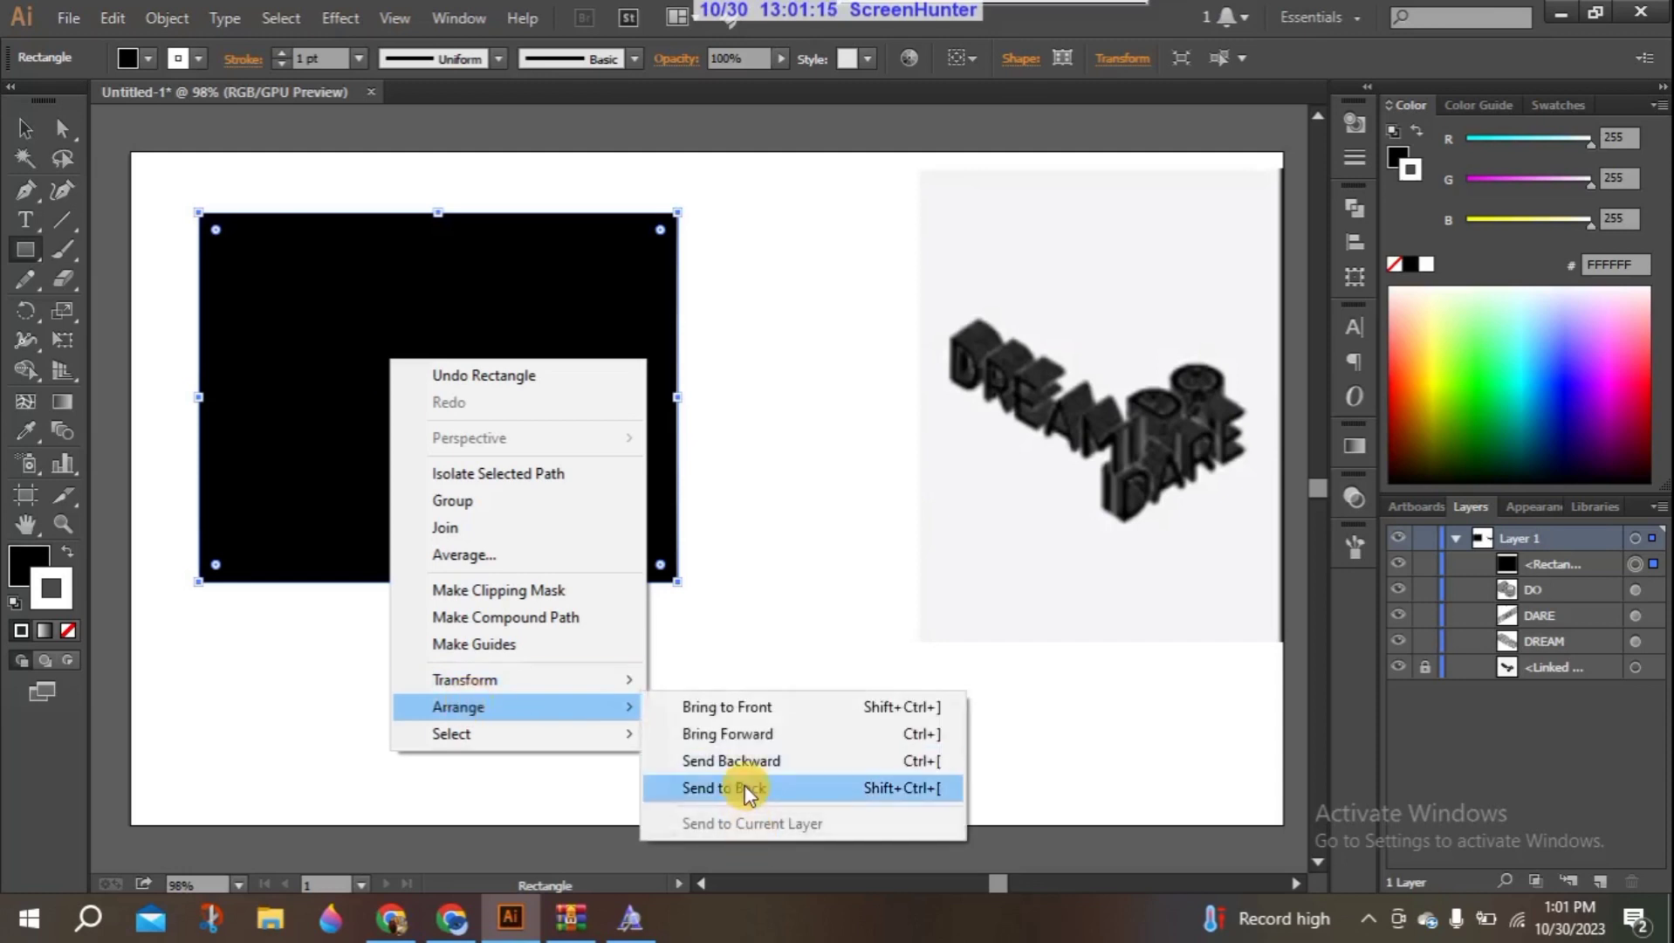
{"action": "left_click", "coordinate": [748, 788]}
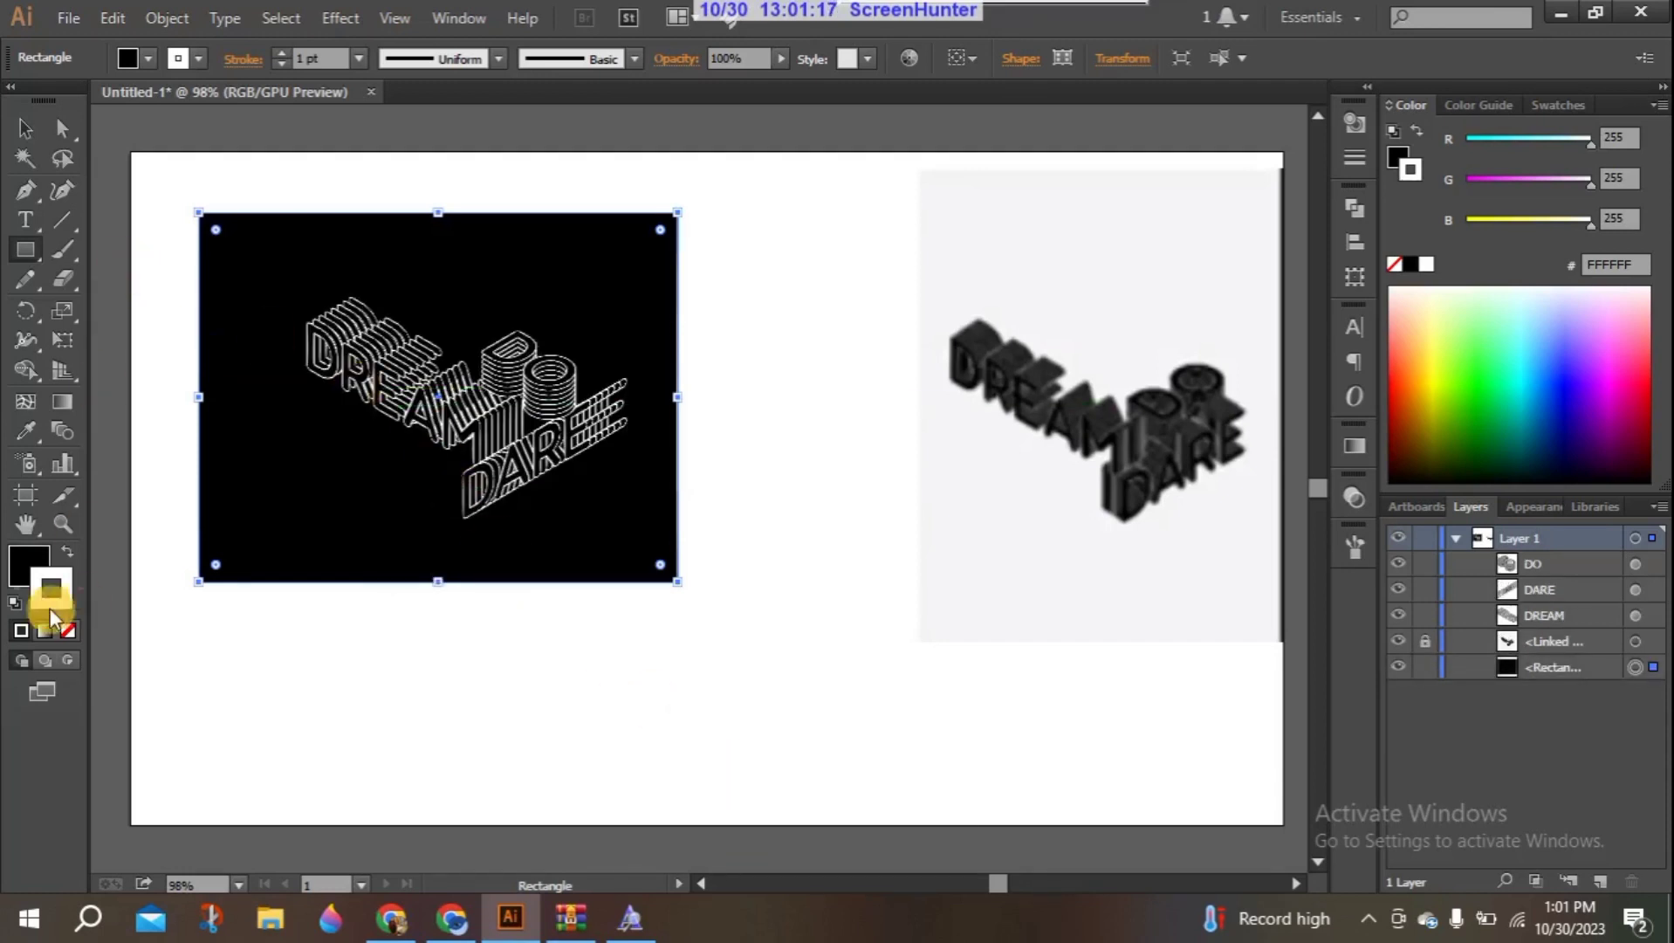
- Select the DREAM, DARE and DO texts together, without the black rectangle behind them
{"action": "left_click", "coordinate": [21, 127]}
{"action": "left_click", "coordinate": [422, 392]}
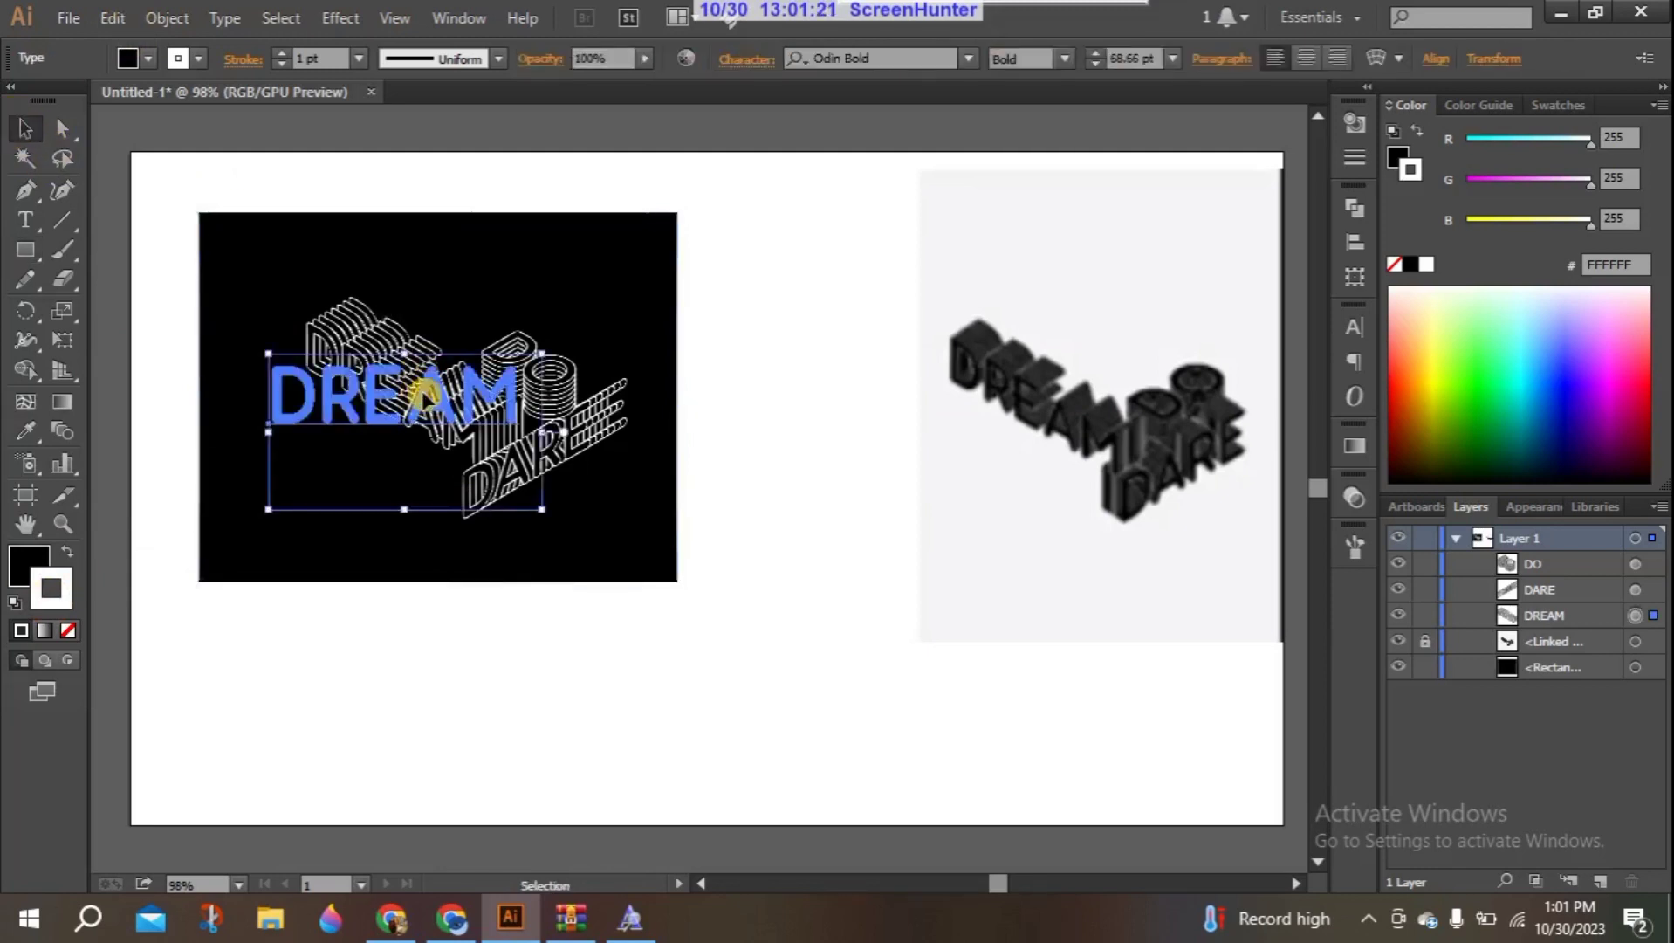
{"action": "left_click", "coordinate": [567, 436], "text": "shift"}
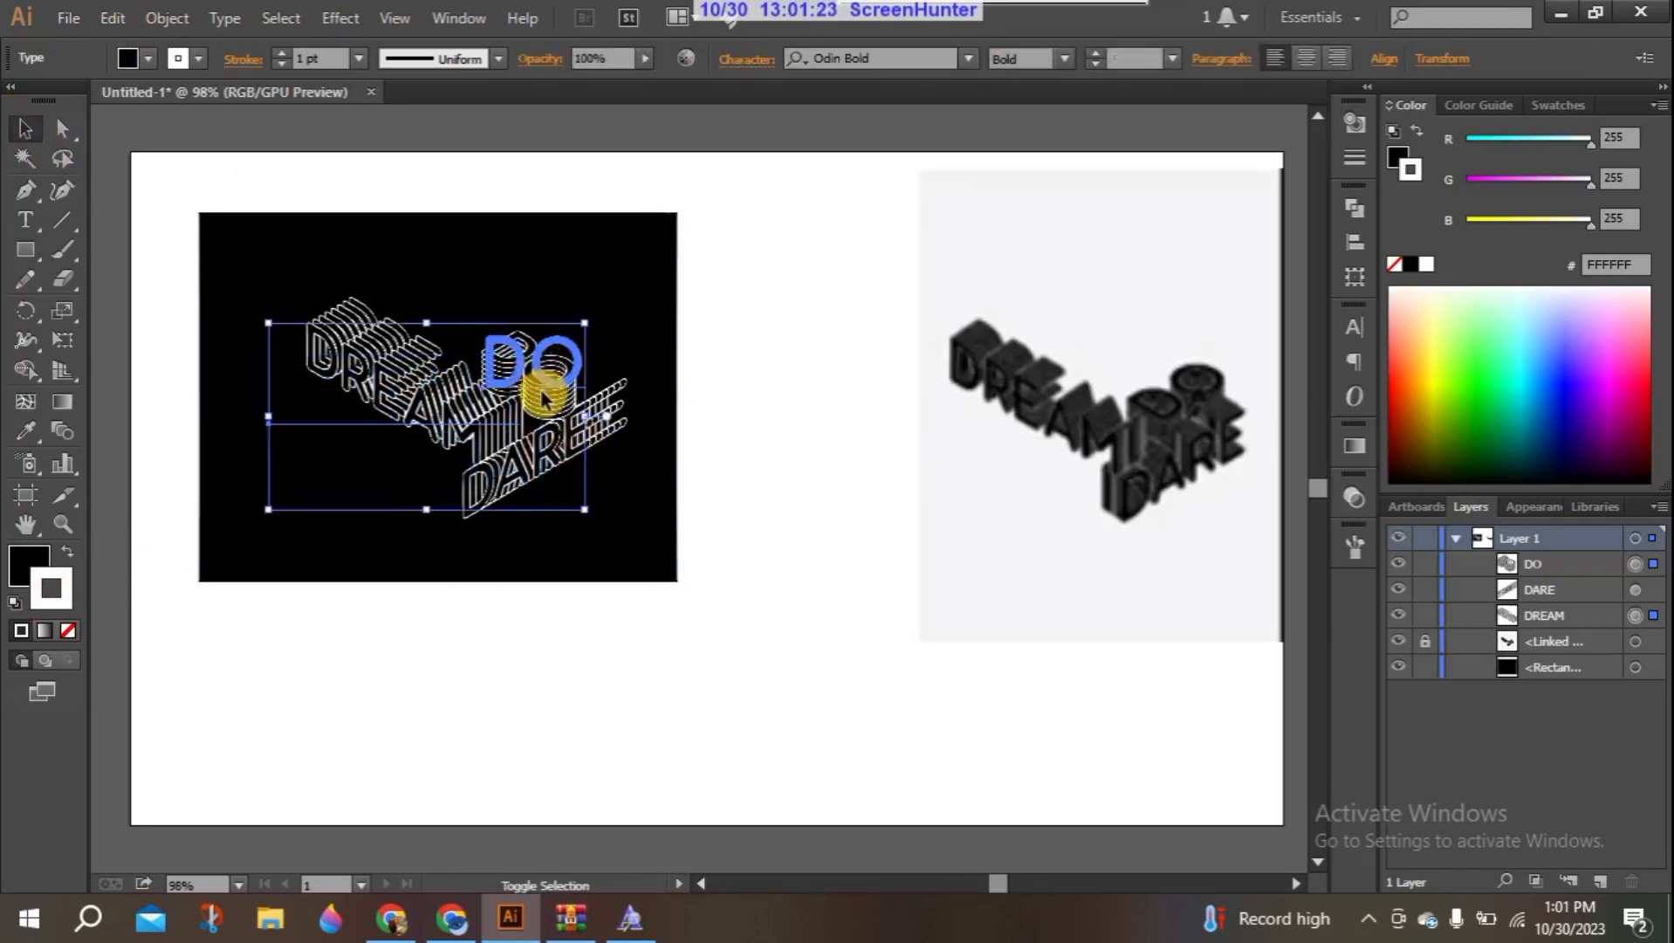
{"action": "left_click", "coordinate": [460, 397]}
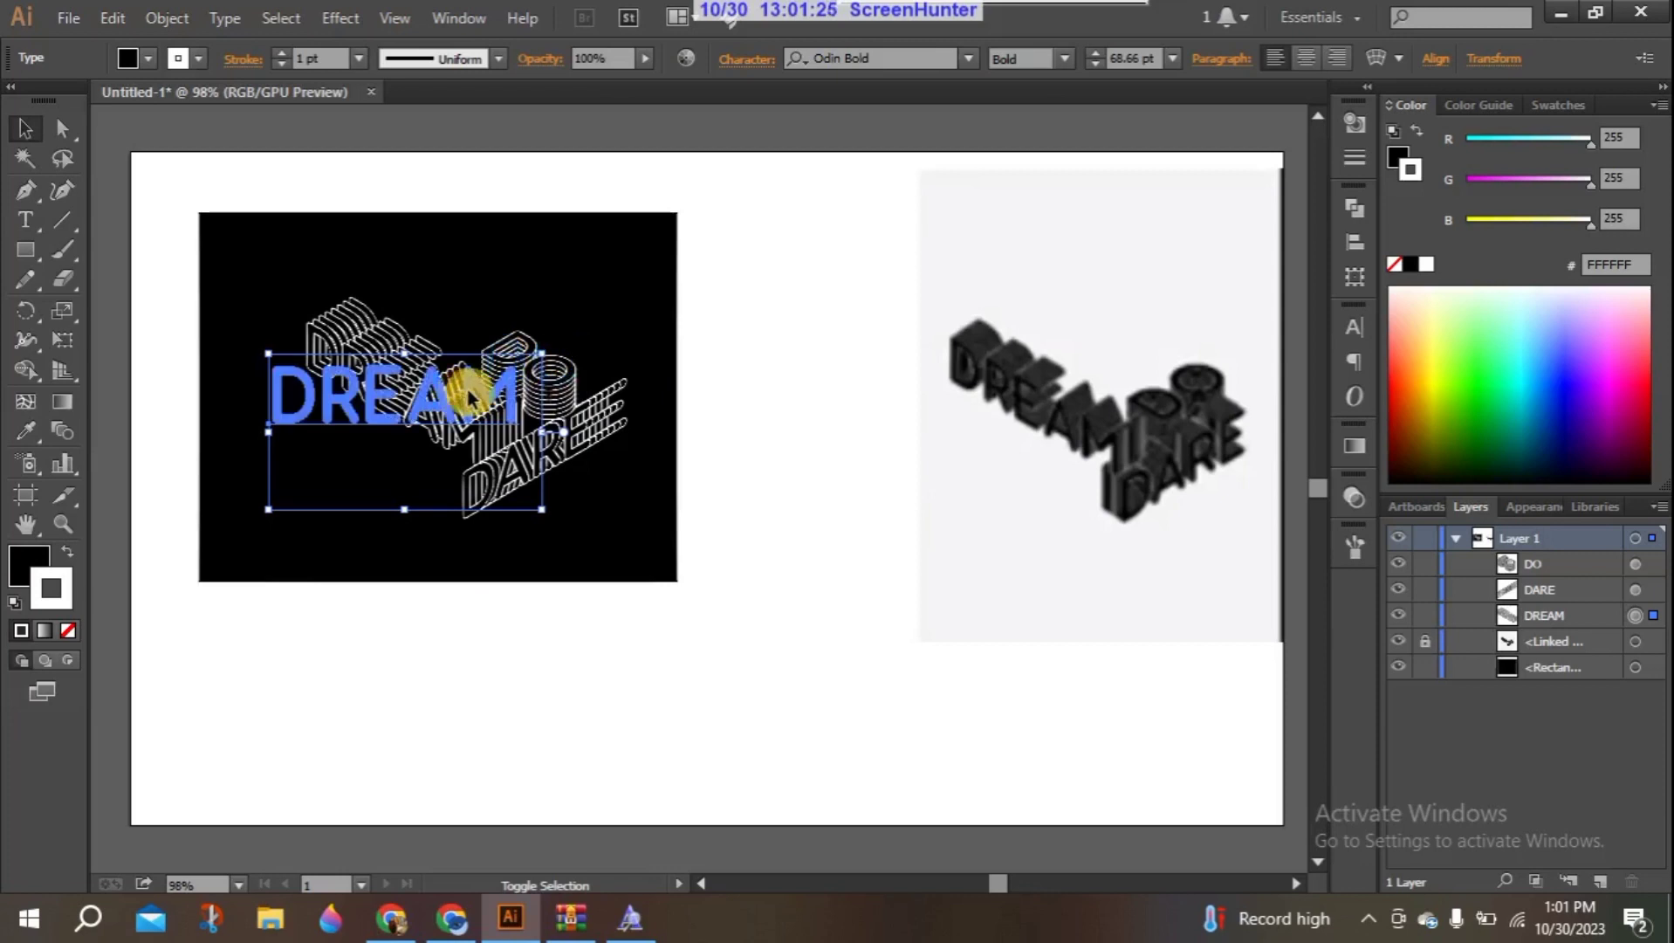
{"action": "left_click", "coordinate": [552, 387], "text": "shift"}
{"action": "left_click", "coordinate": [559, 428], "text": "shift"}
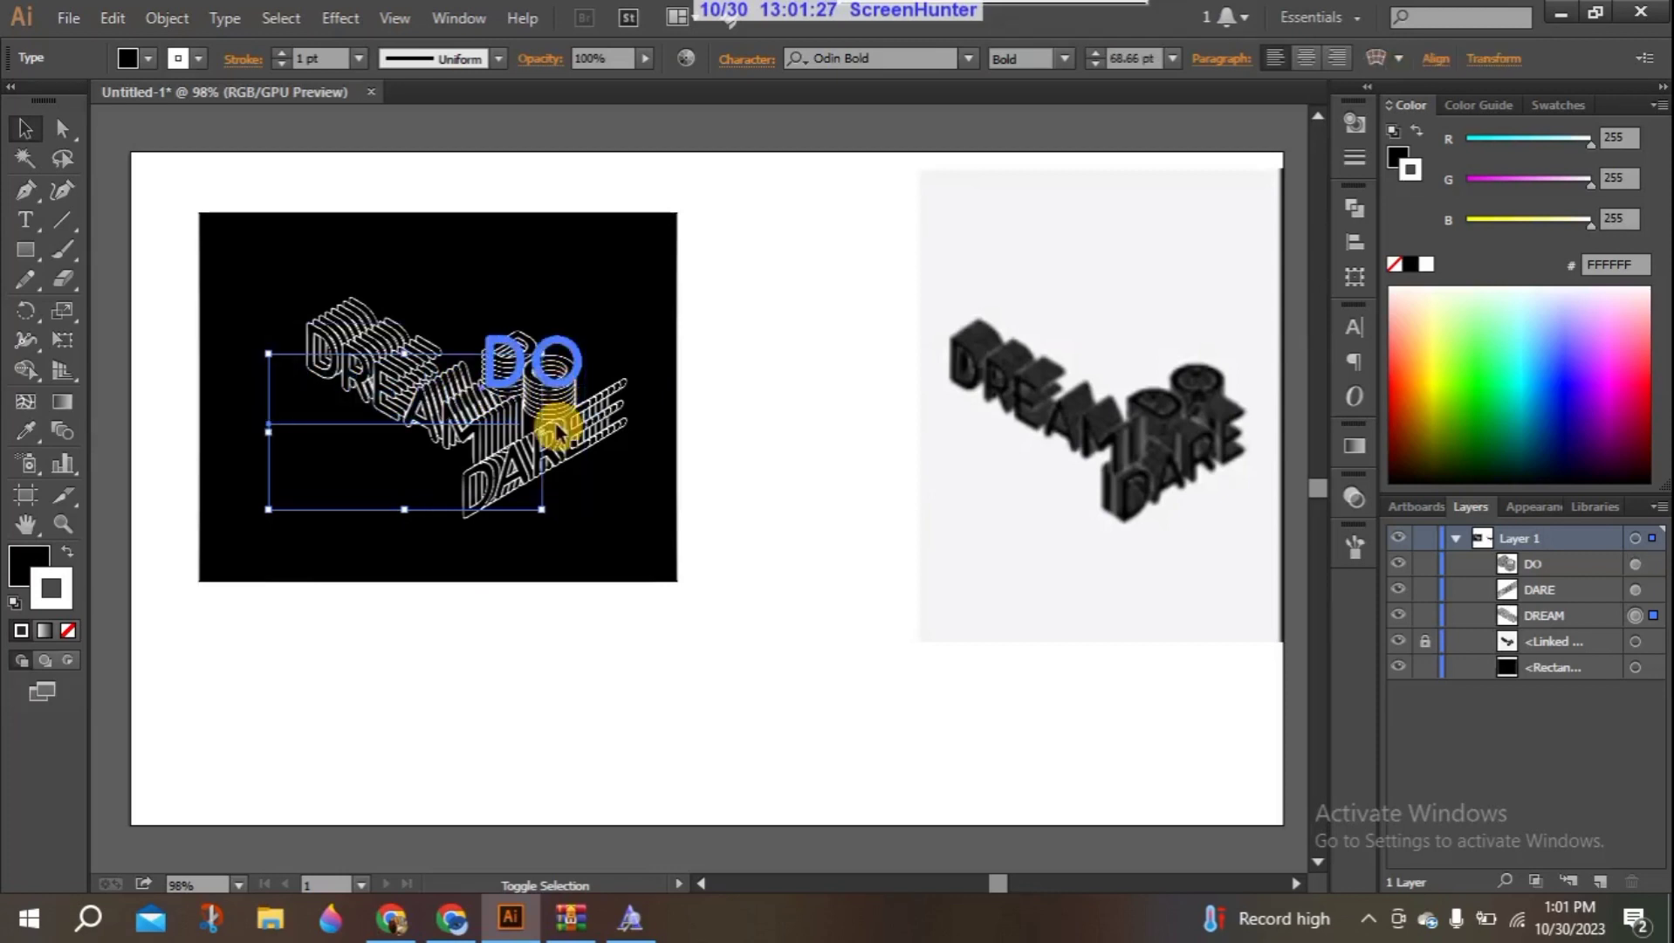
{"action": "left_click", "coordinate": [193, 292]}
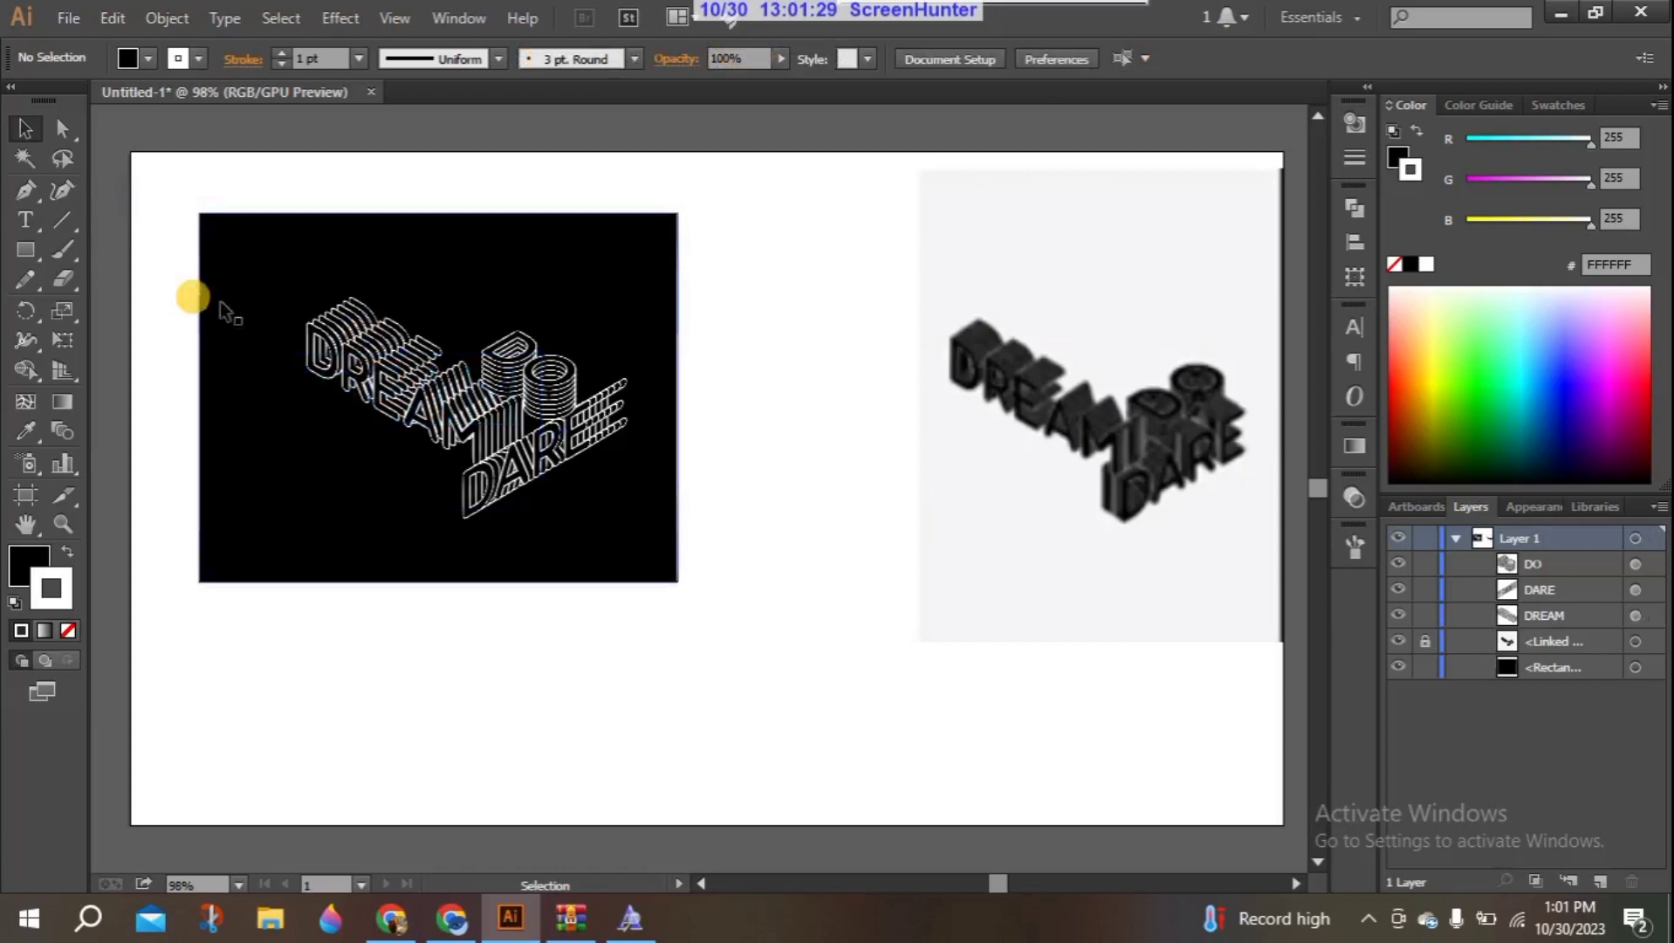
{"action": "left_click", "coordinate": [390, 349]}
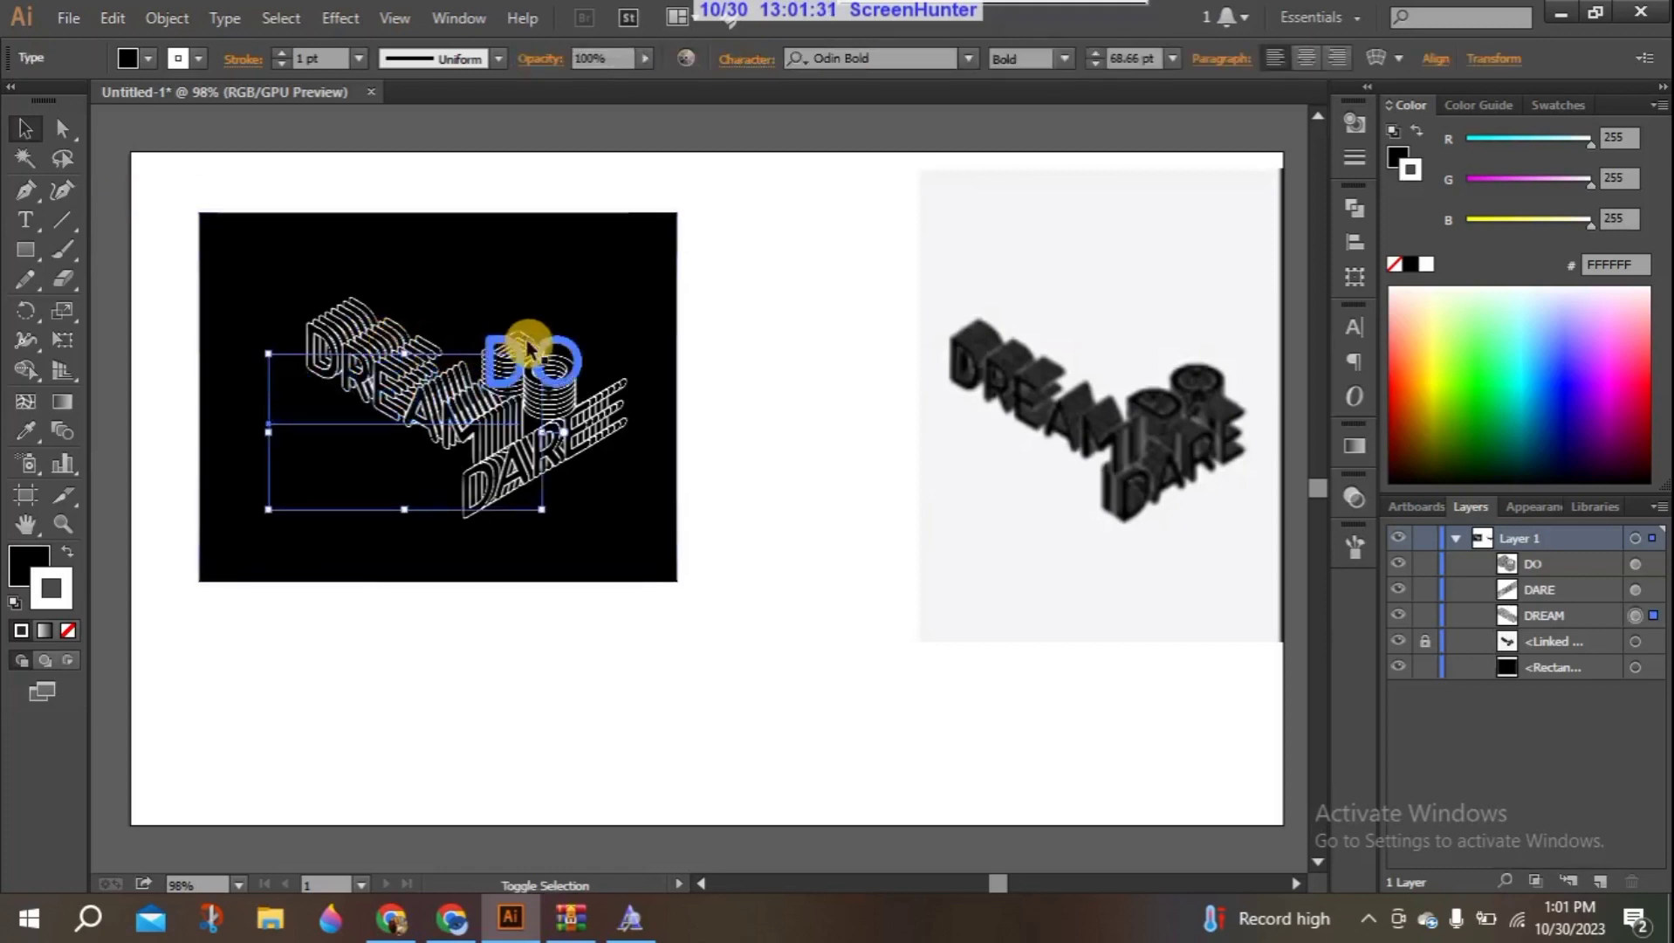
{"action": "left_click", "coordinate": [565, 429], "text": "shift"}
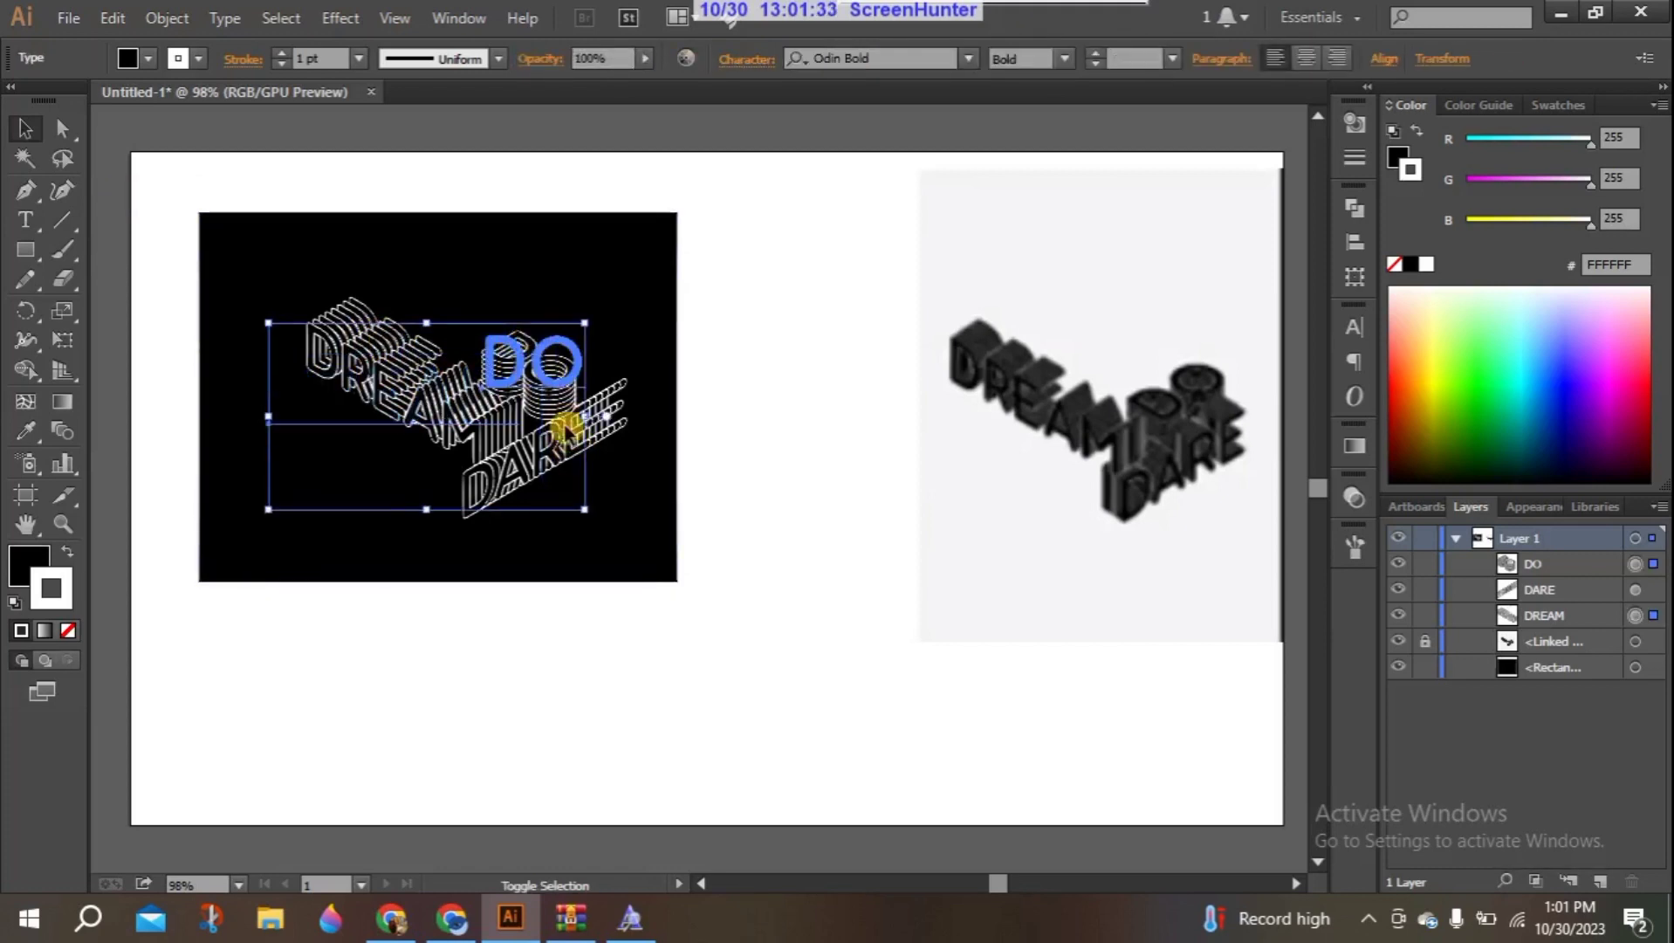
{"action": "left_click", "coordinate": [535, 449], "text": "shift"}
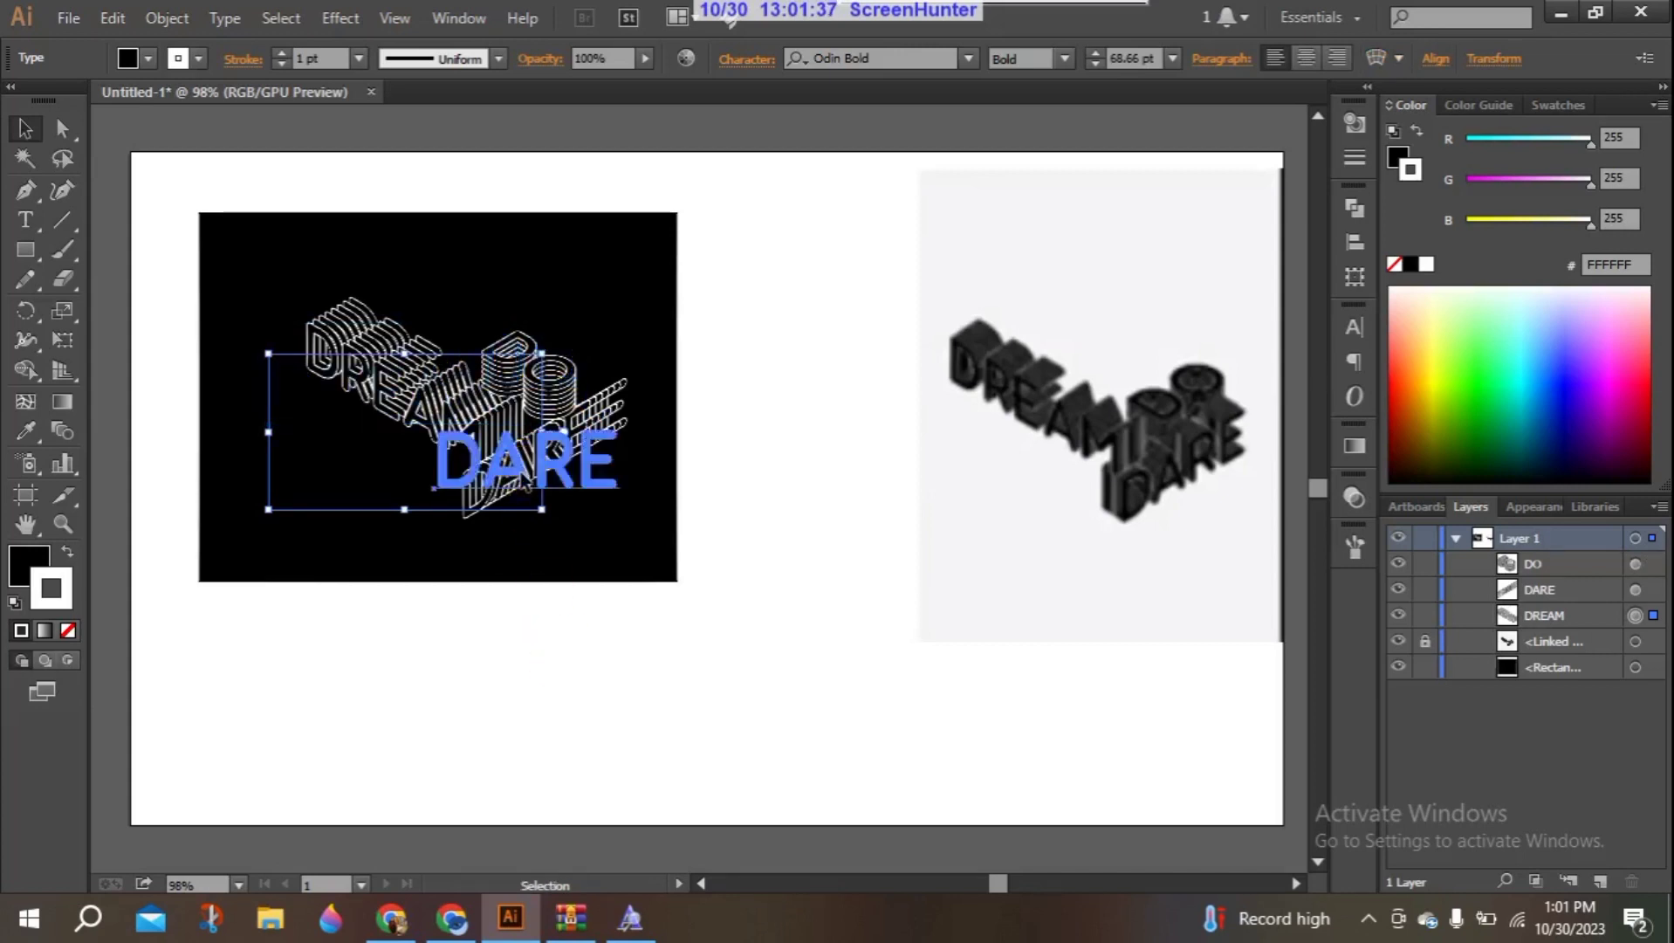
{"action": "left_click", "coordinate": [519, 471]}
{"action": "left_click", "coordinate": [532, 384], "text": "shift"}
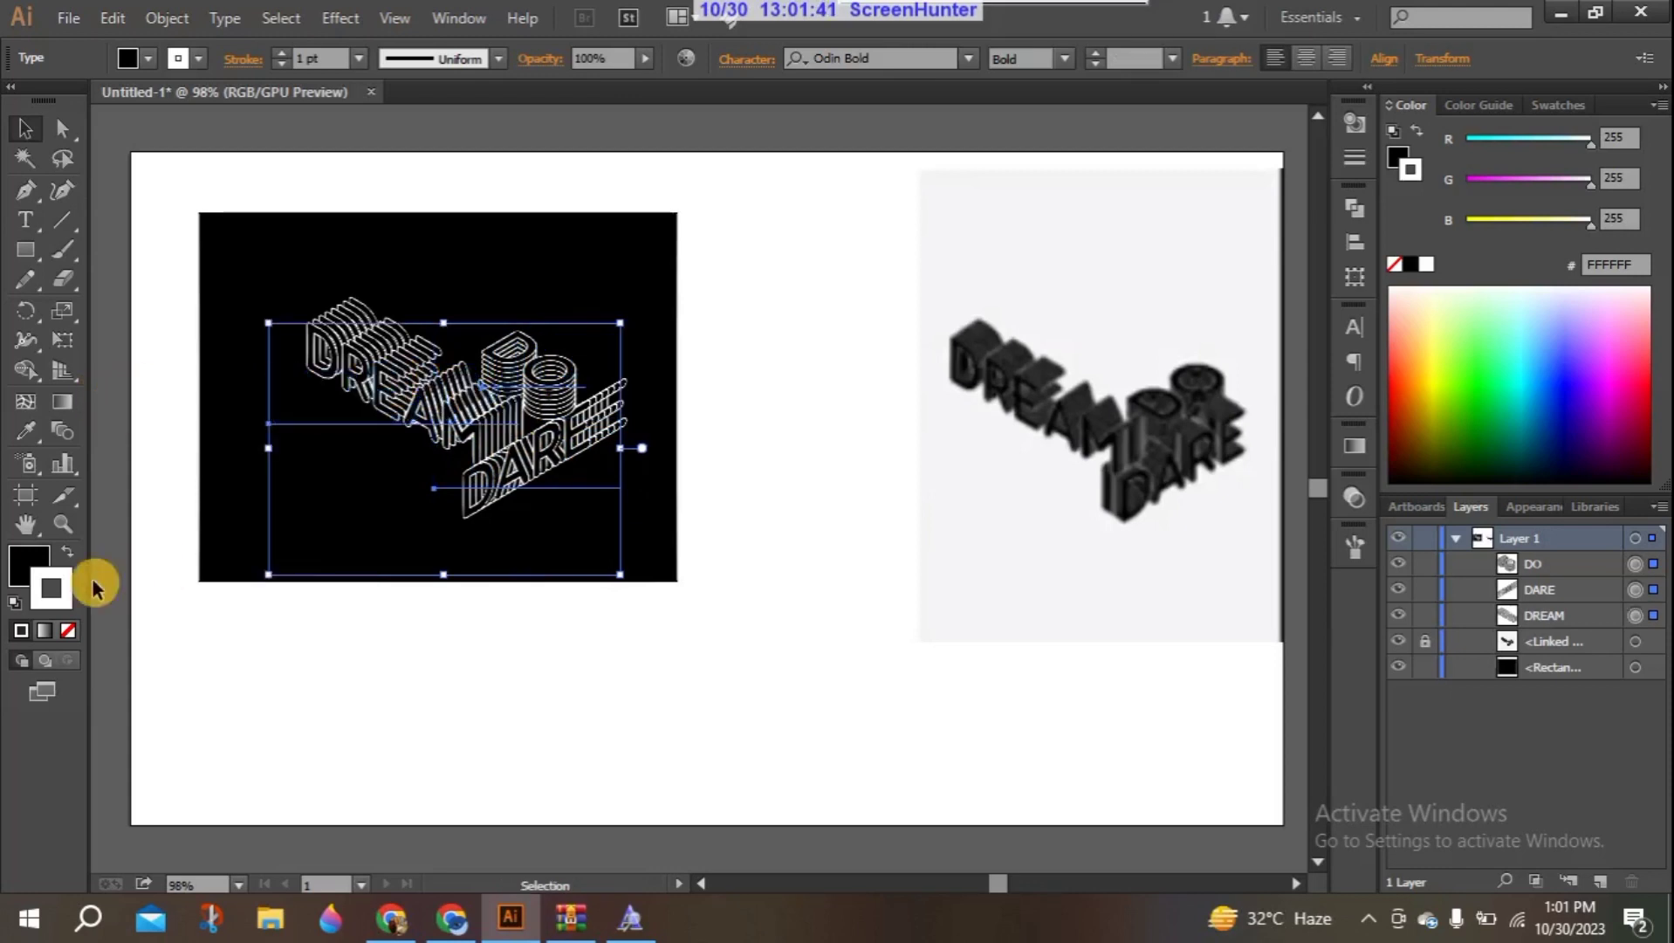
- Try yellow-green DCFF58, blue 003FEC and purple BB00DC as the stroke colour of the three texts
{"action": "left_click", "coordinate": [1449, 339]}
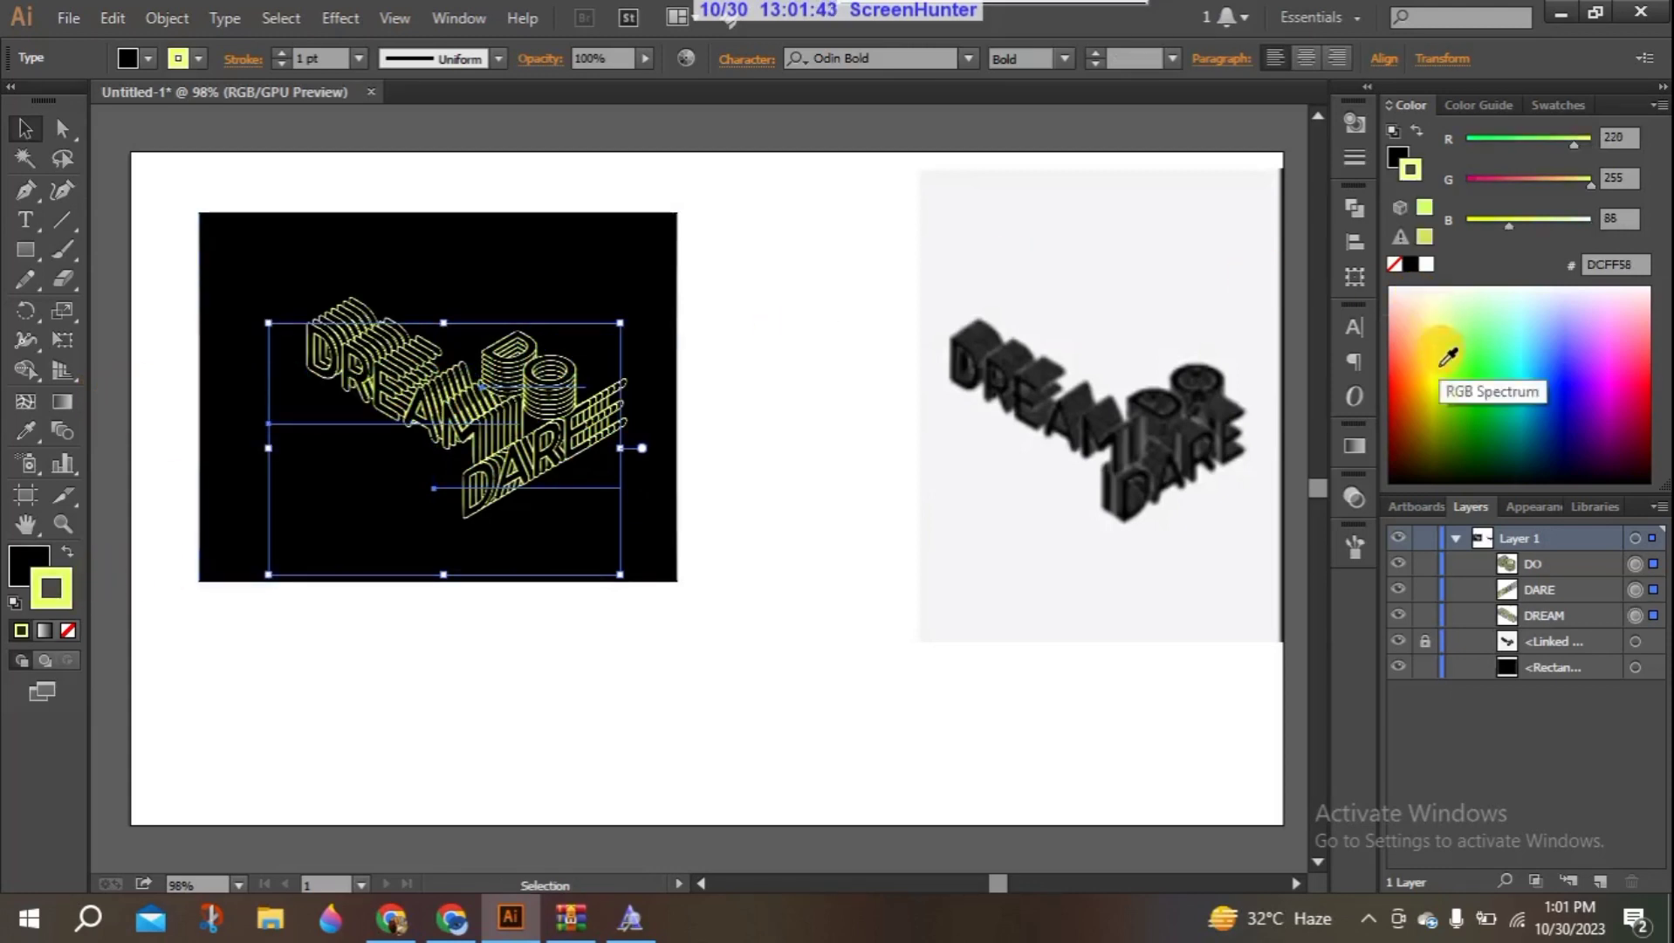
{"action": "left_click", "coordinate": [1474, 373]}
{"action": "left_click", "coordinate": [1551, 390]}
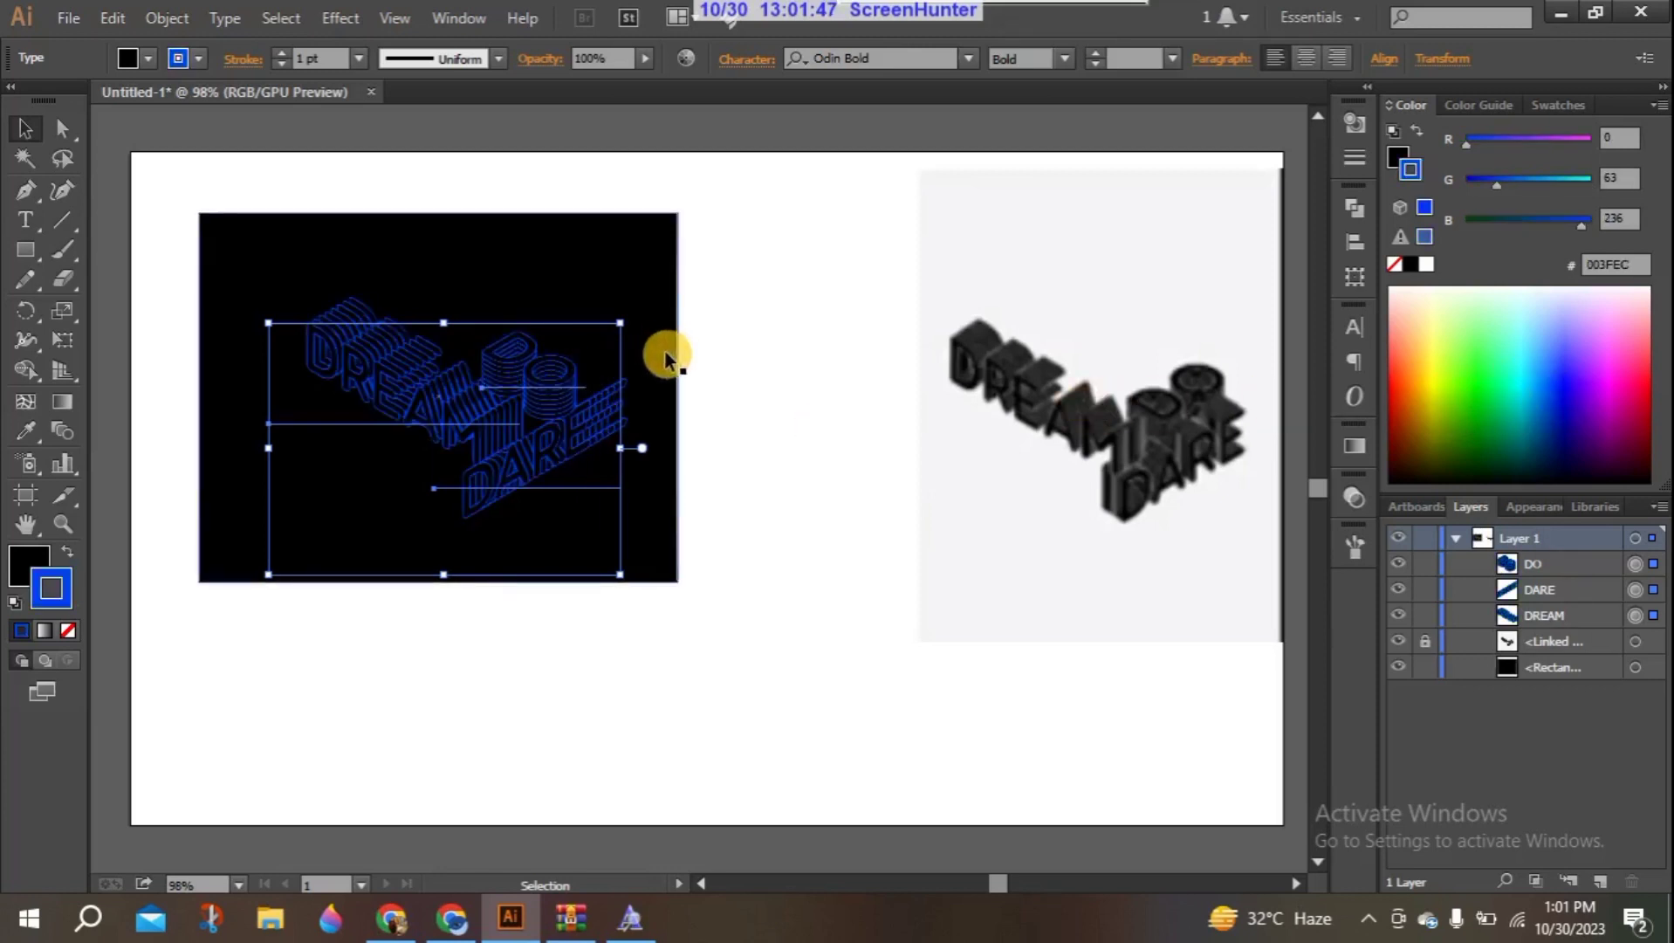
{"action": "left_click", "coordinate": [1602, 394]}
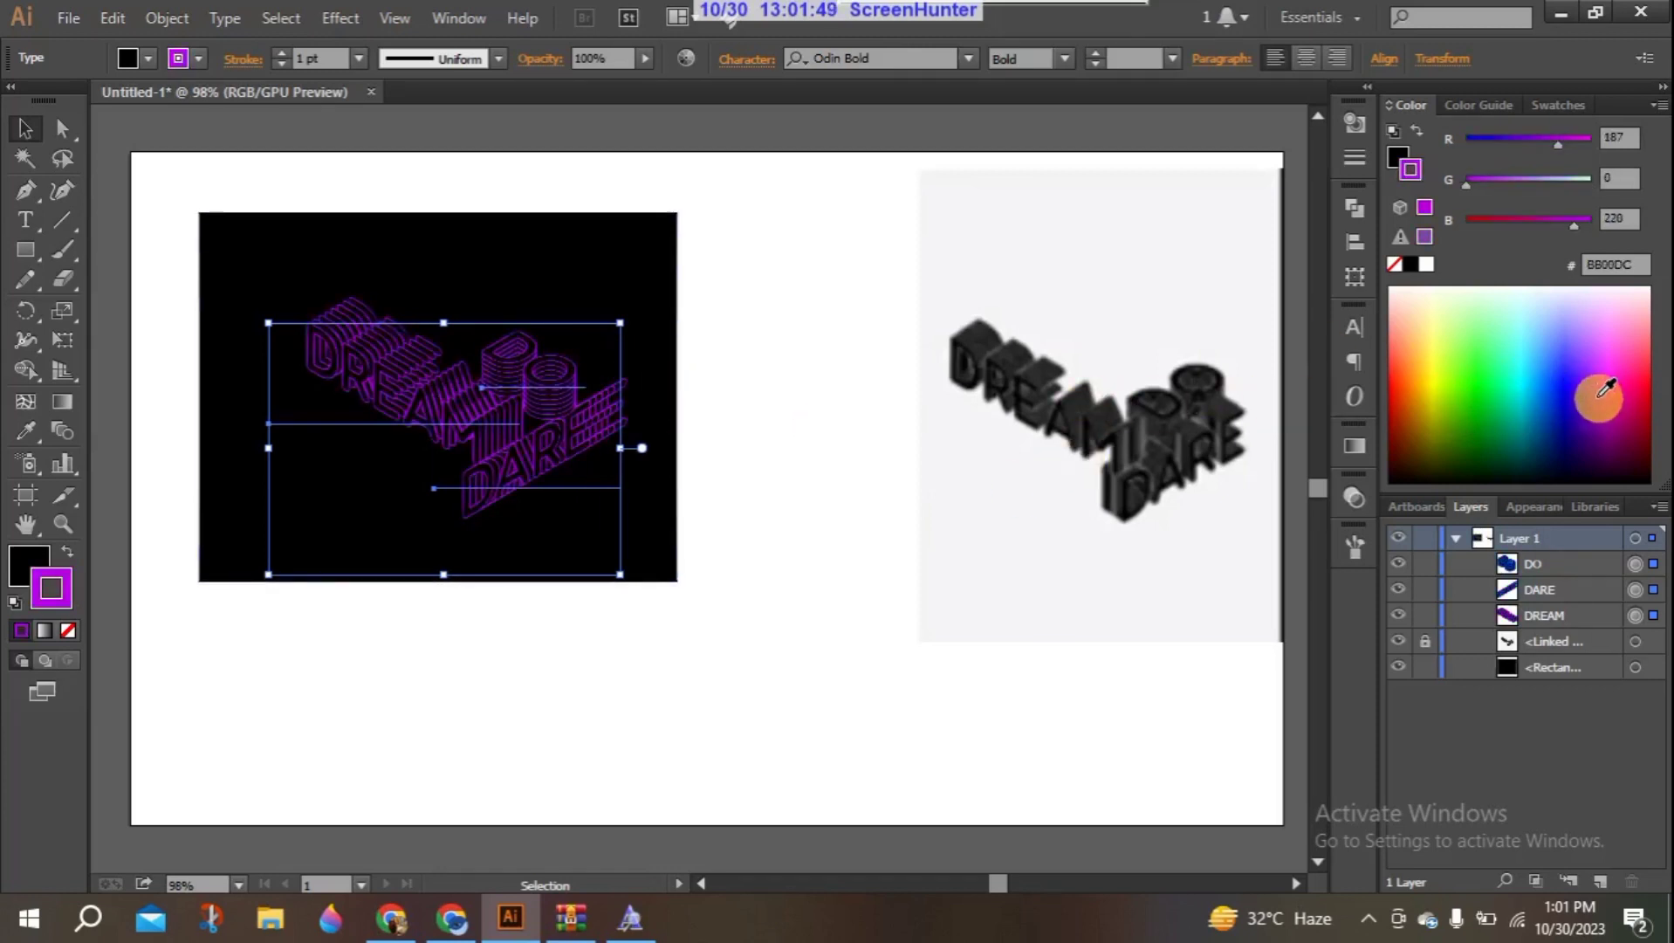
- Set the stroke colour of the DREAM, DARE and DO texts to dark yellow 7D7000 and deselect them
{"action": "left_click", "coordinate": [1427, 424]}
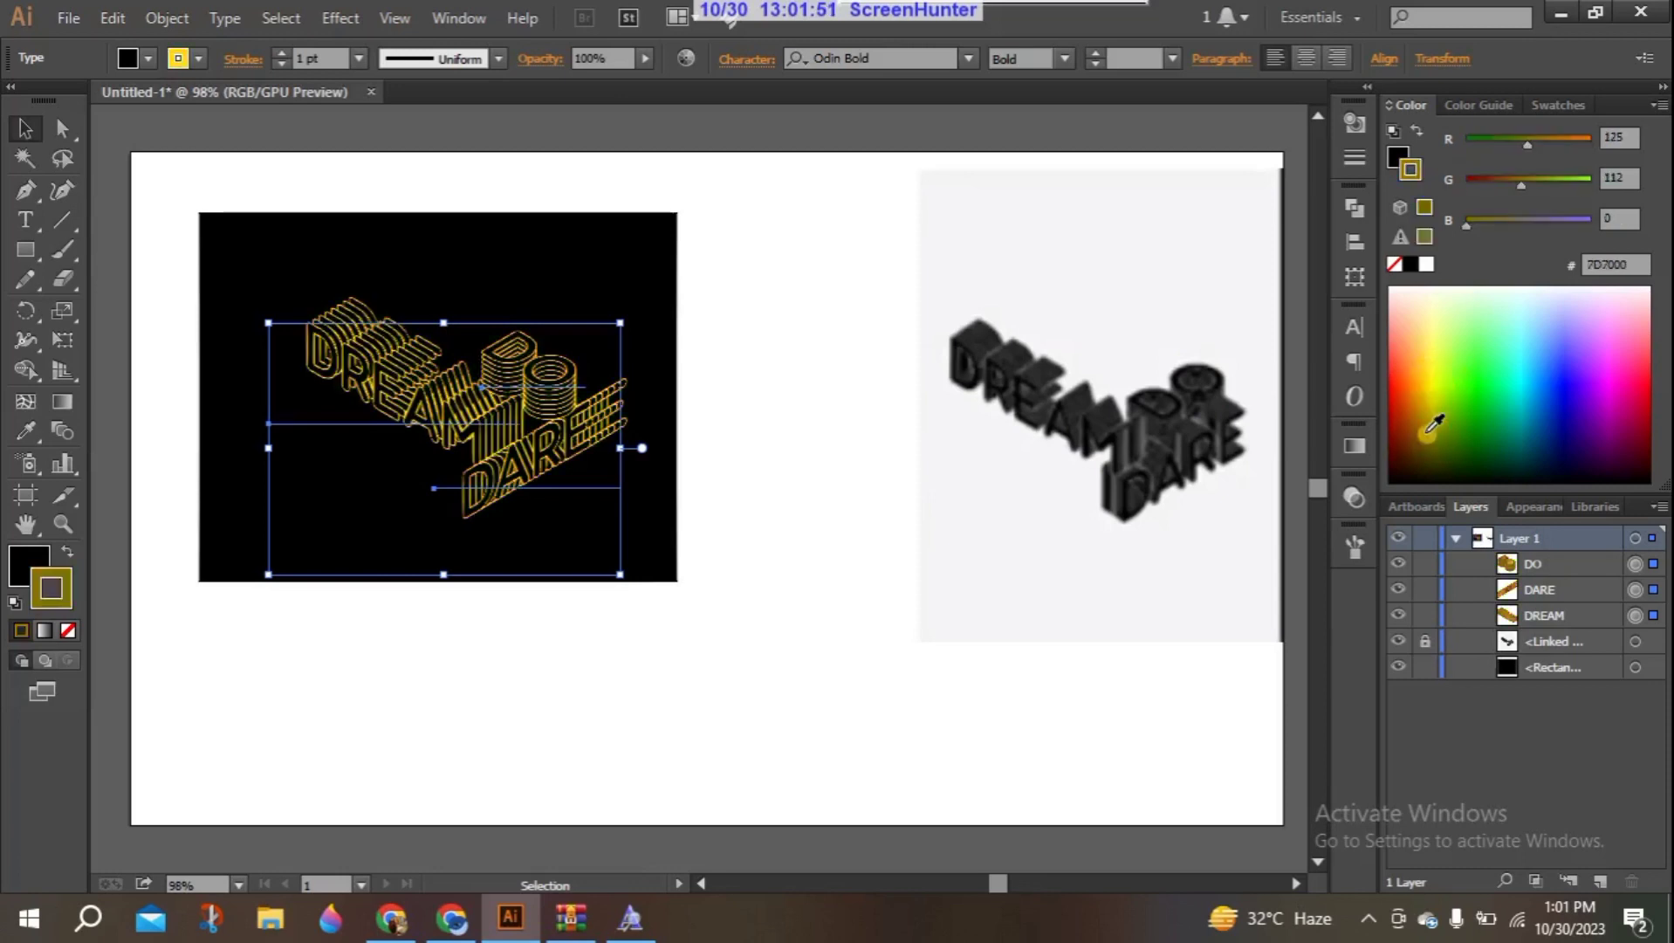
{"action": "left_click", "coordinate": [1430, 432]}
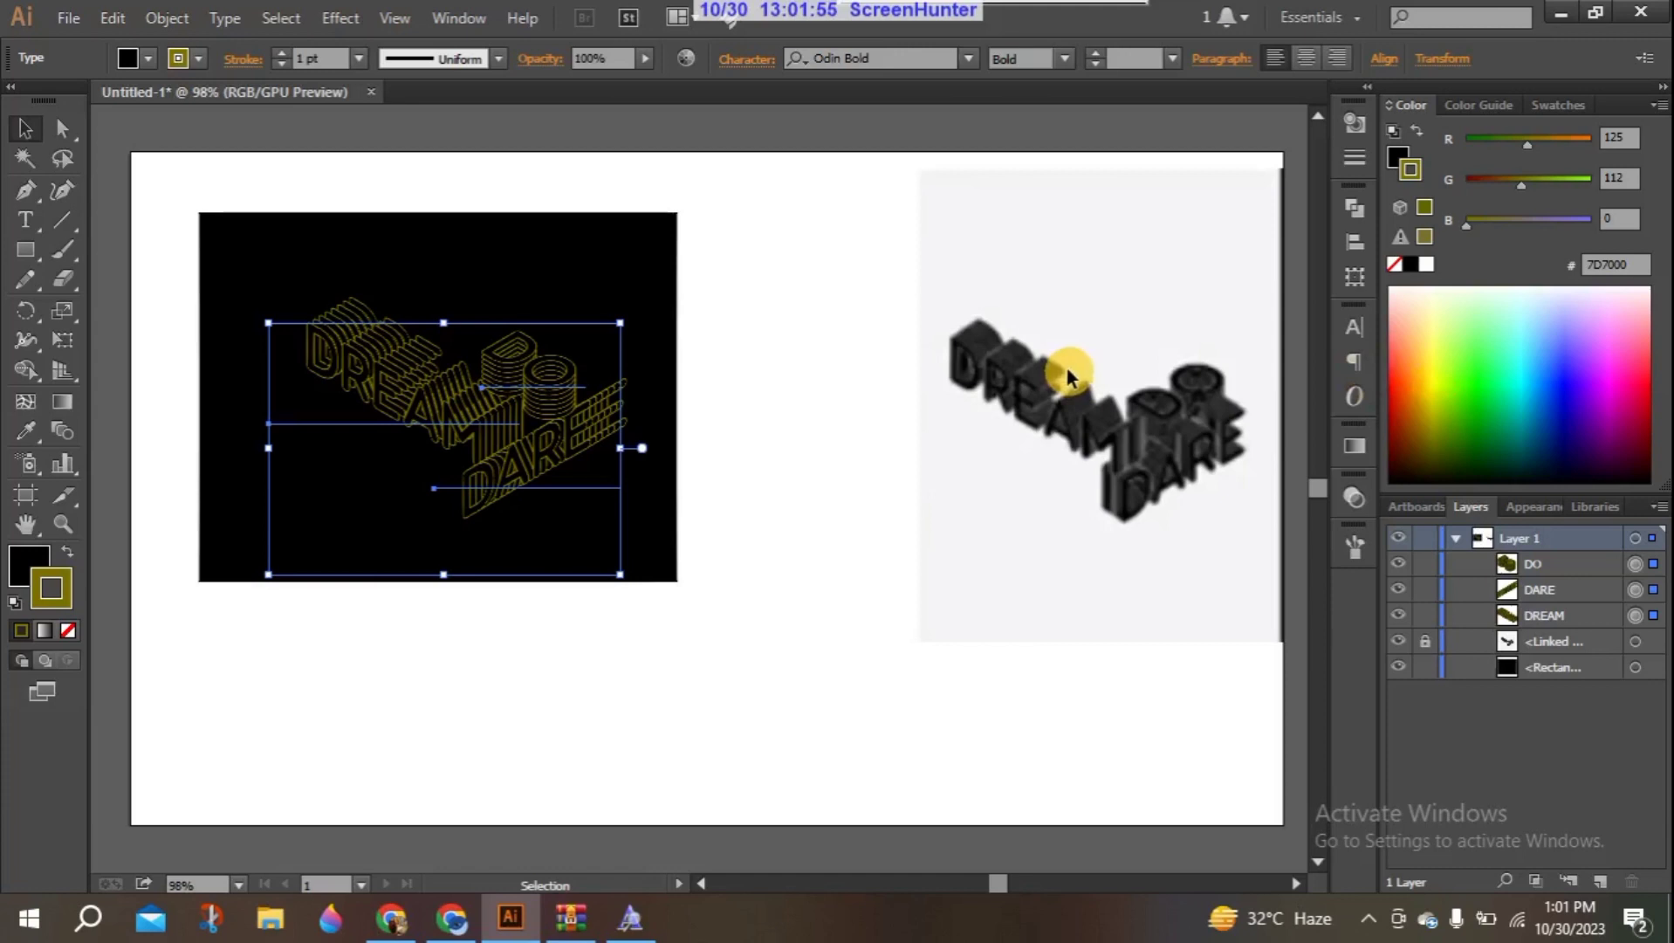
{"action": "left_click", "coordinate": [168, 372]}
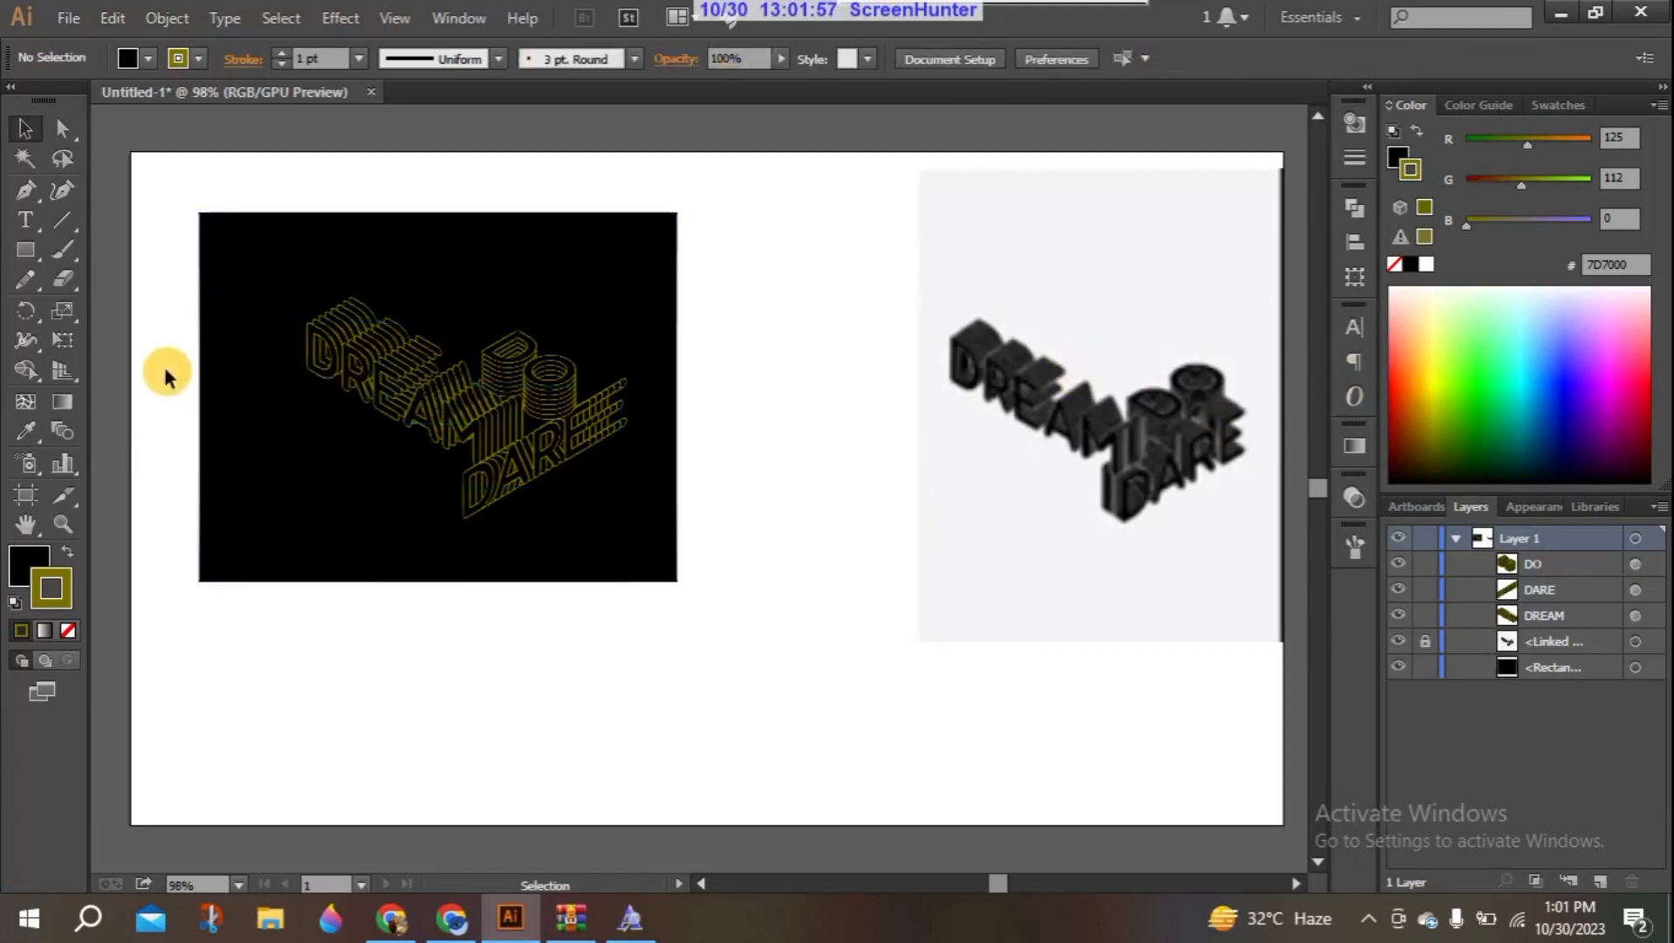
- Shift the black background rectangle slightly left behind the text design
{"action": "mouse_move", "coordinate": [279, 274]}
{"action": "left_mouse_down"}
{"action": "mouse_move", "coordinate": [391, 361]}
{"action": "mouse_move", "coordinate": [272, 271]}
{"action": "left_mouse_up"}
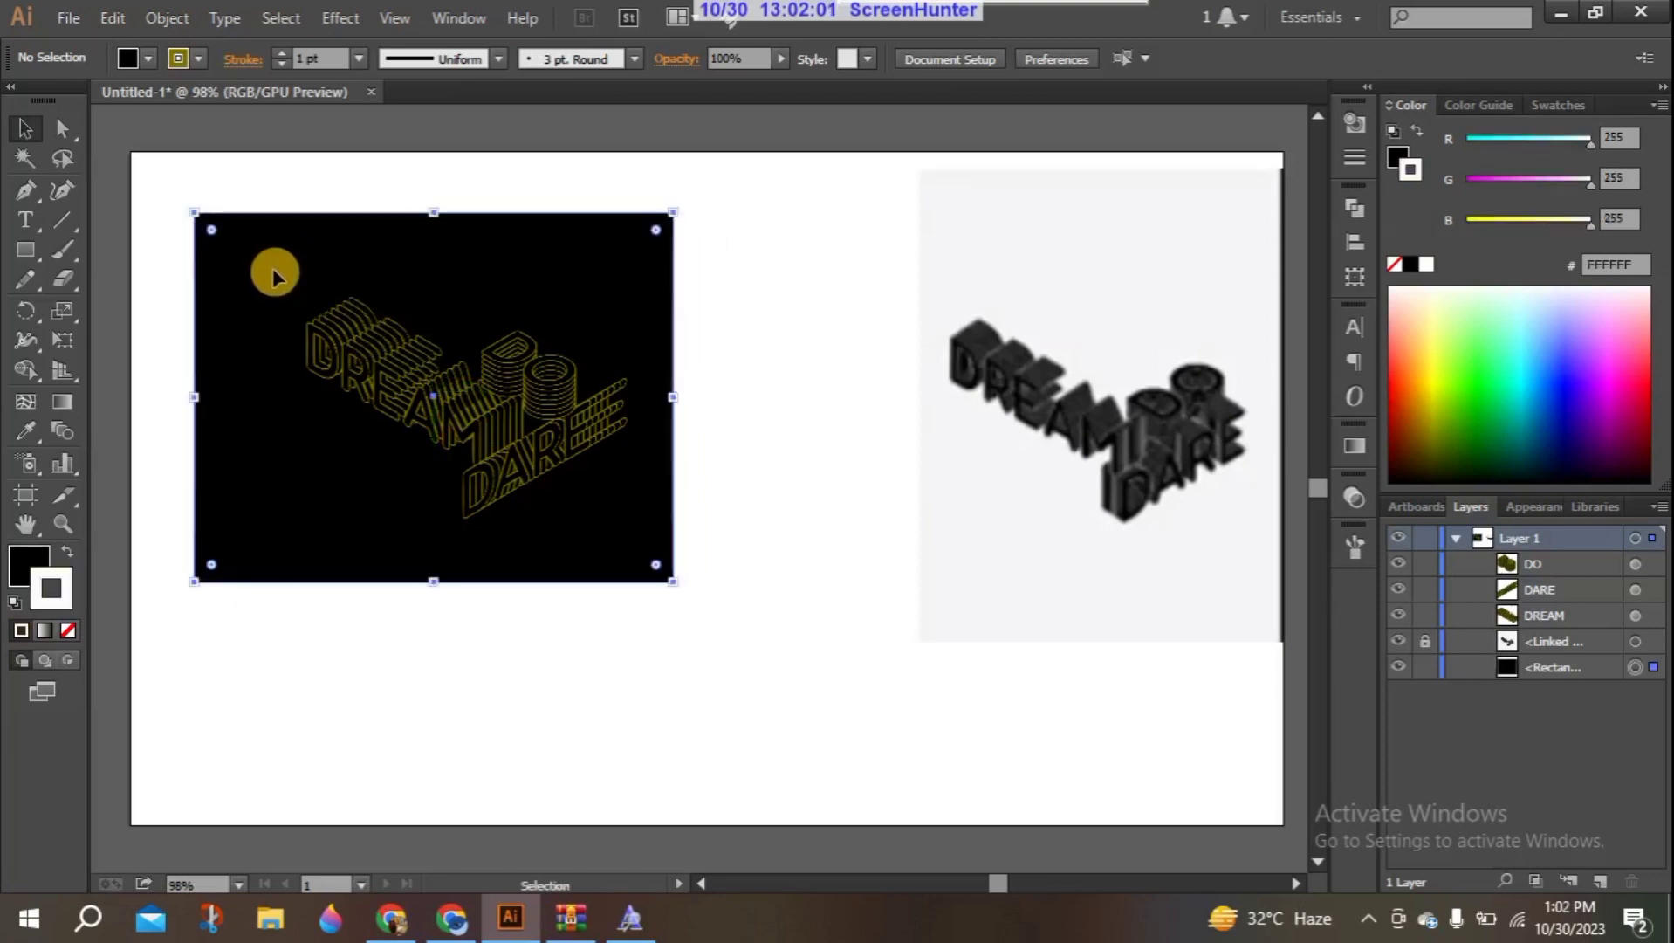
{"action": "left_click", "coordinate": [499, 611]}
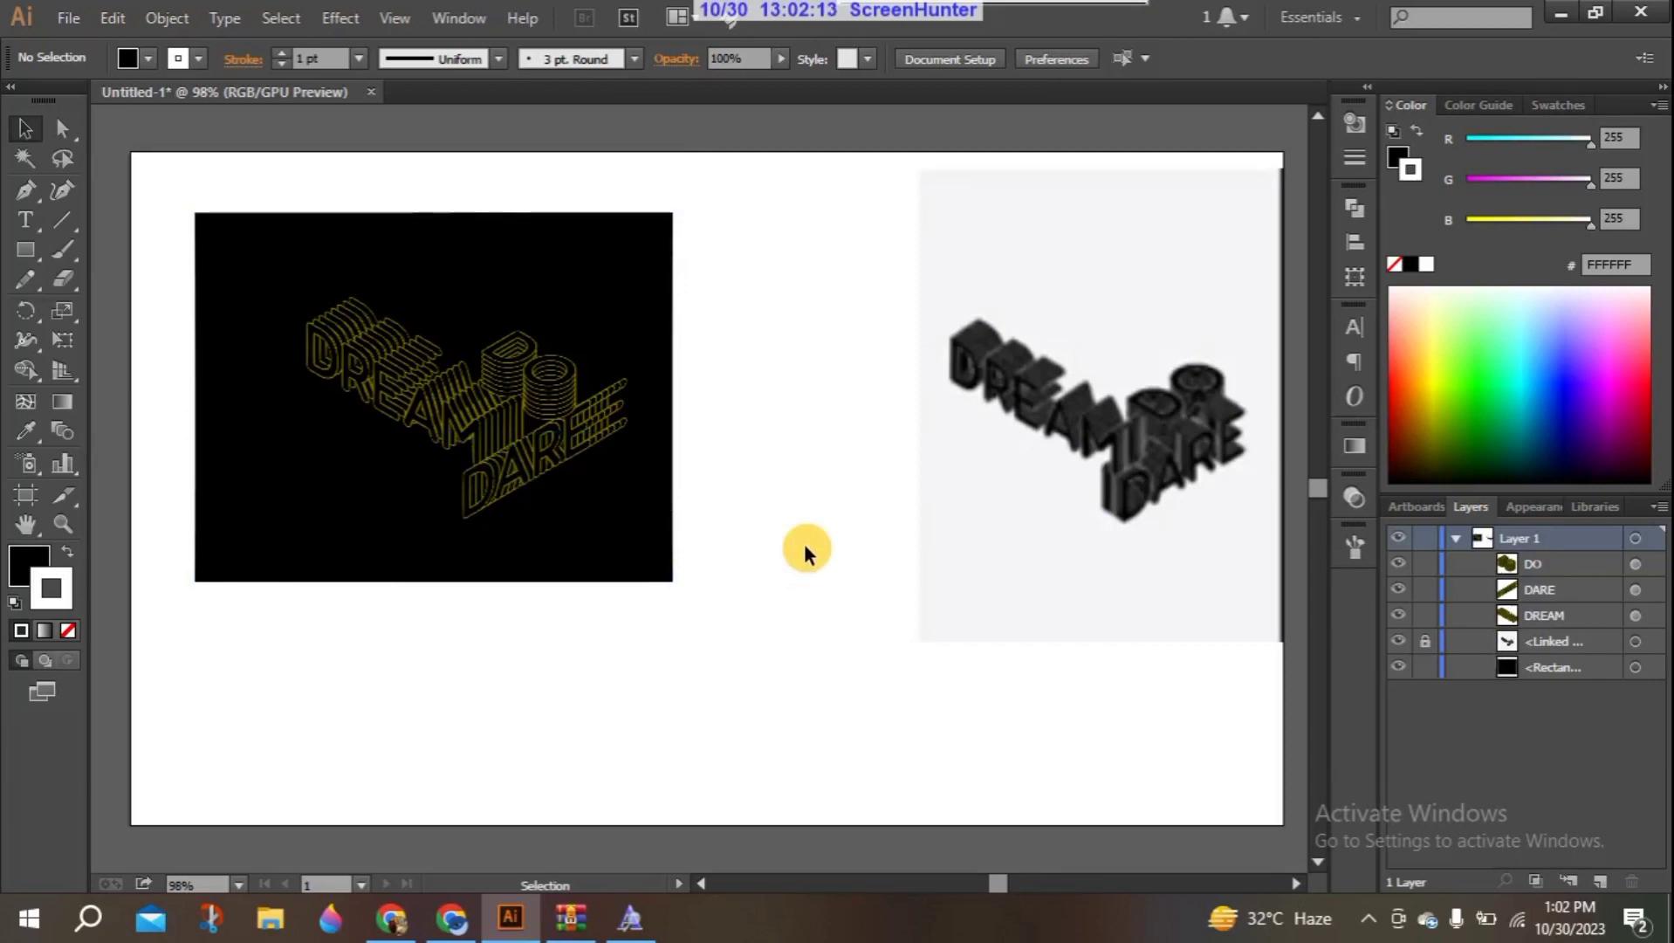
{"action": "left_click", "coordinate": [349, 17]}
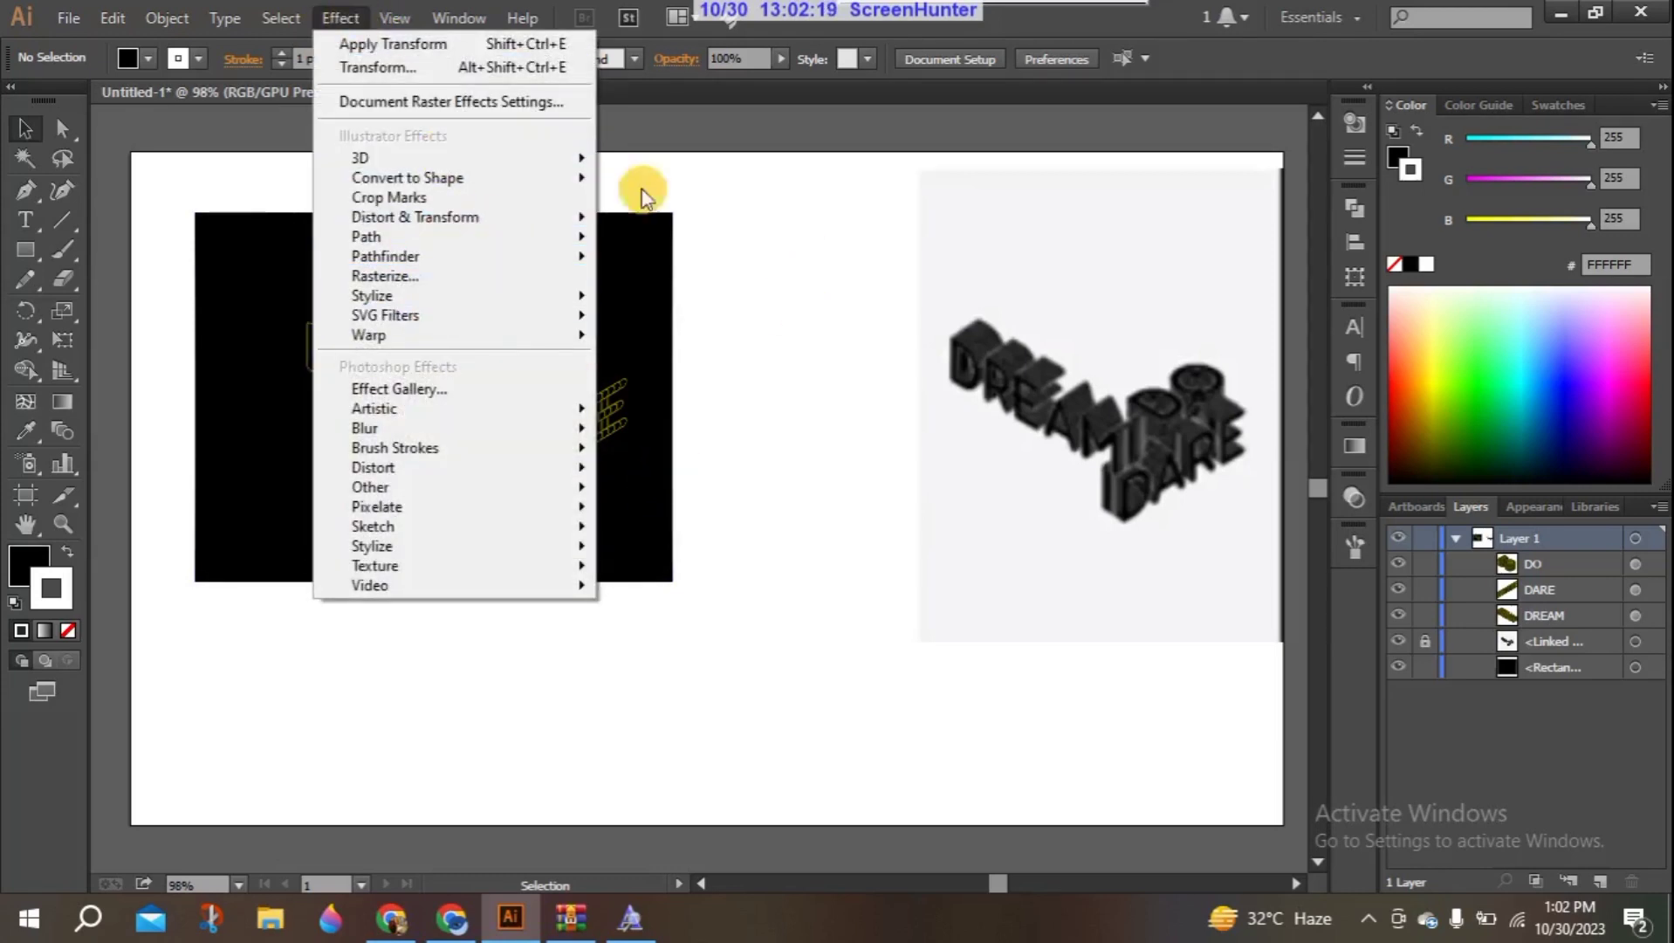
{"action": "left_click", "coordinate": [808, 288]}
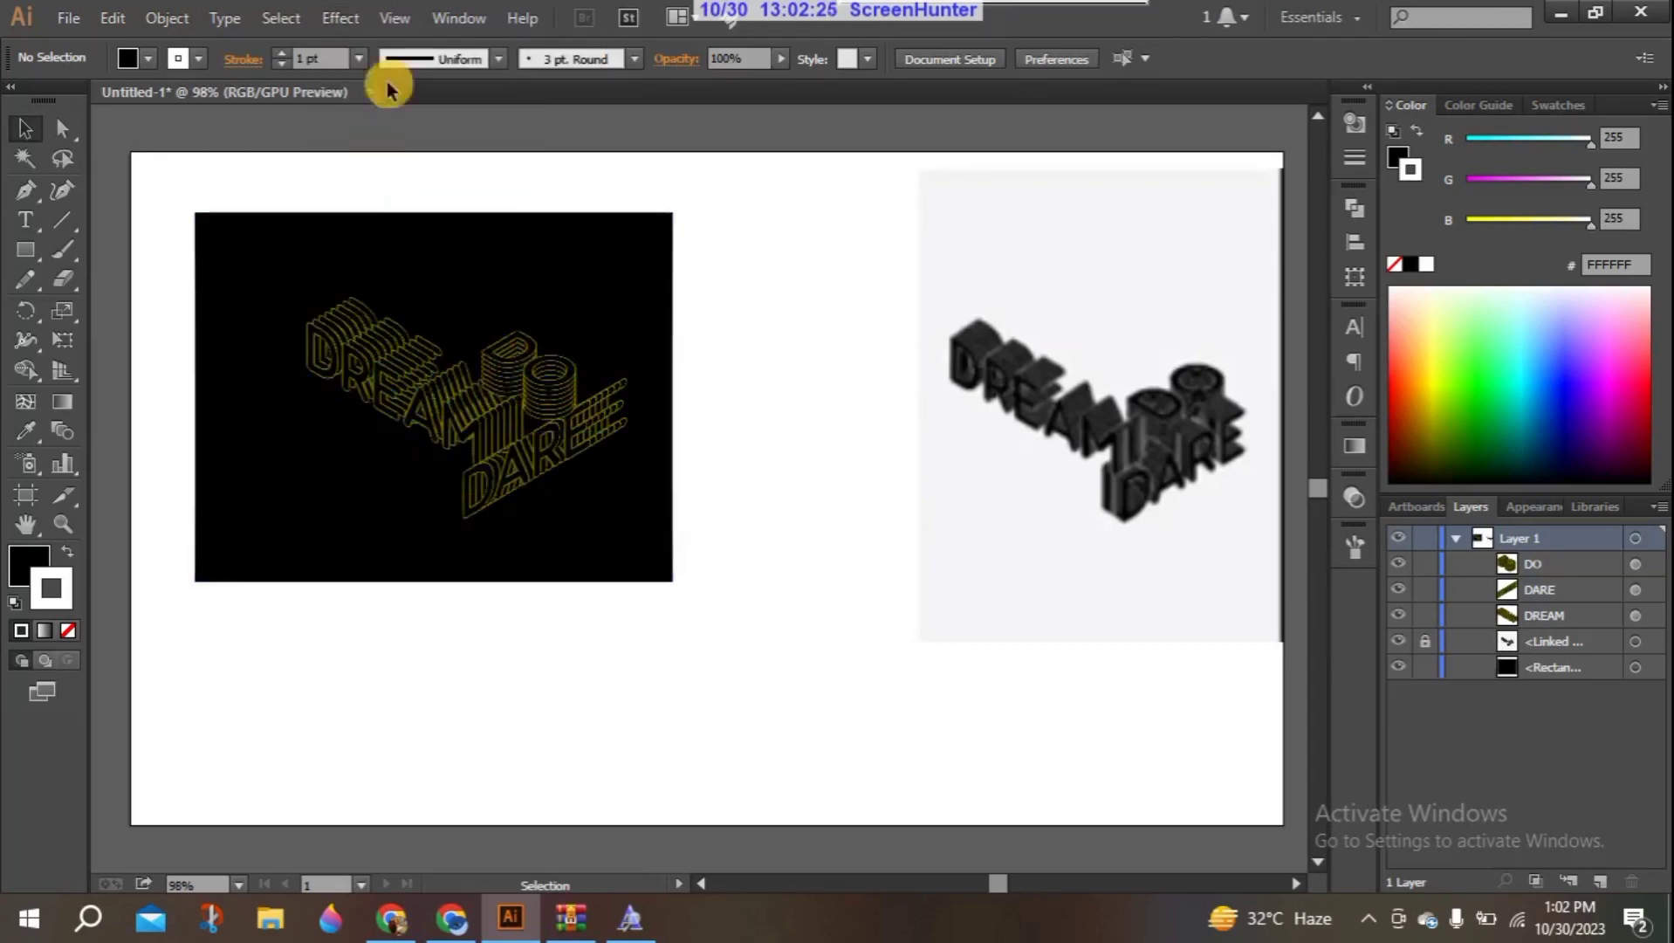
{"action": "left_click", "coordinate": [341, 19]}
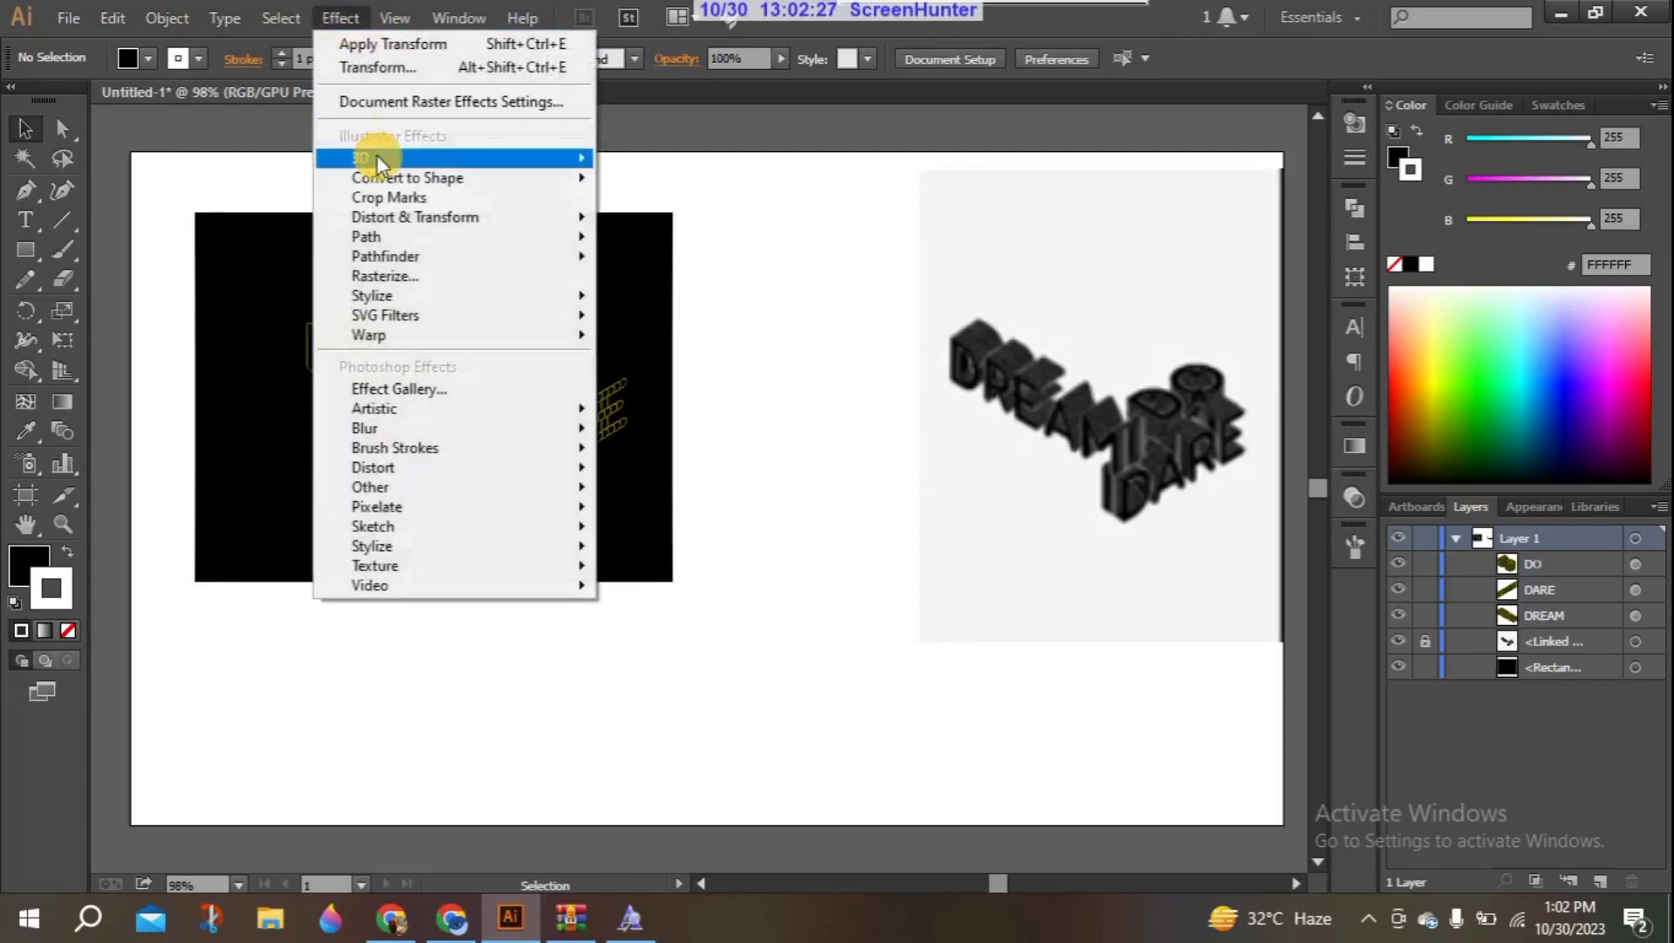
{"action": "left_click", "coordinate": [883, 319]}
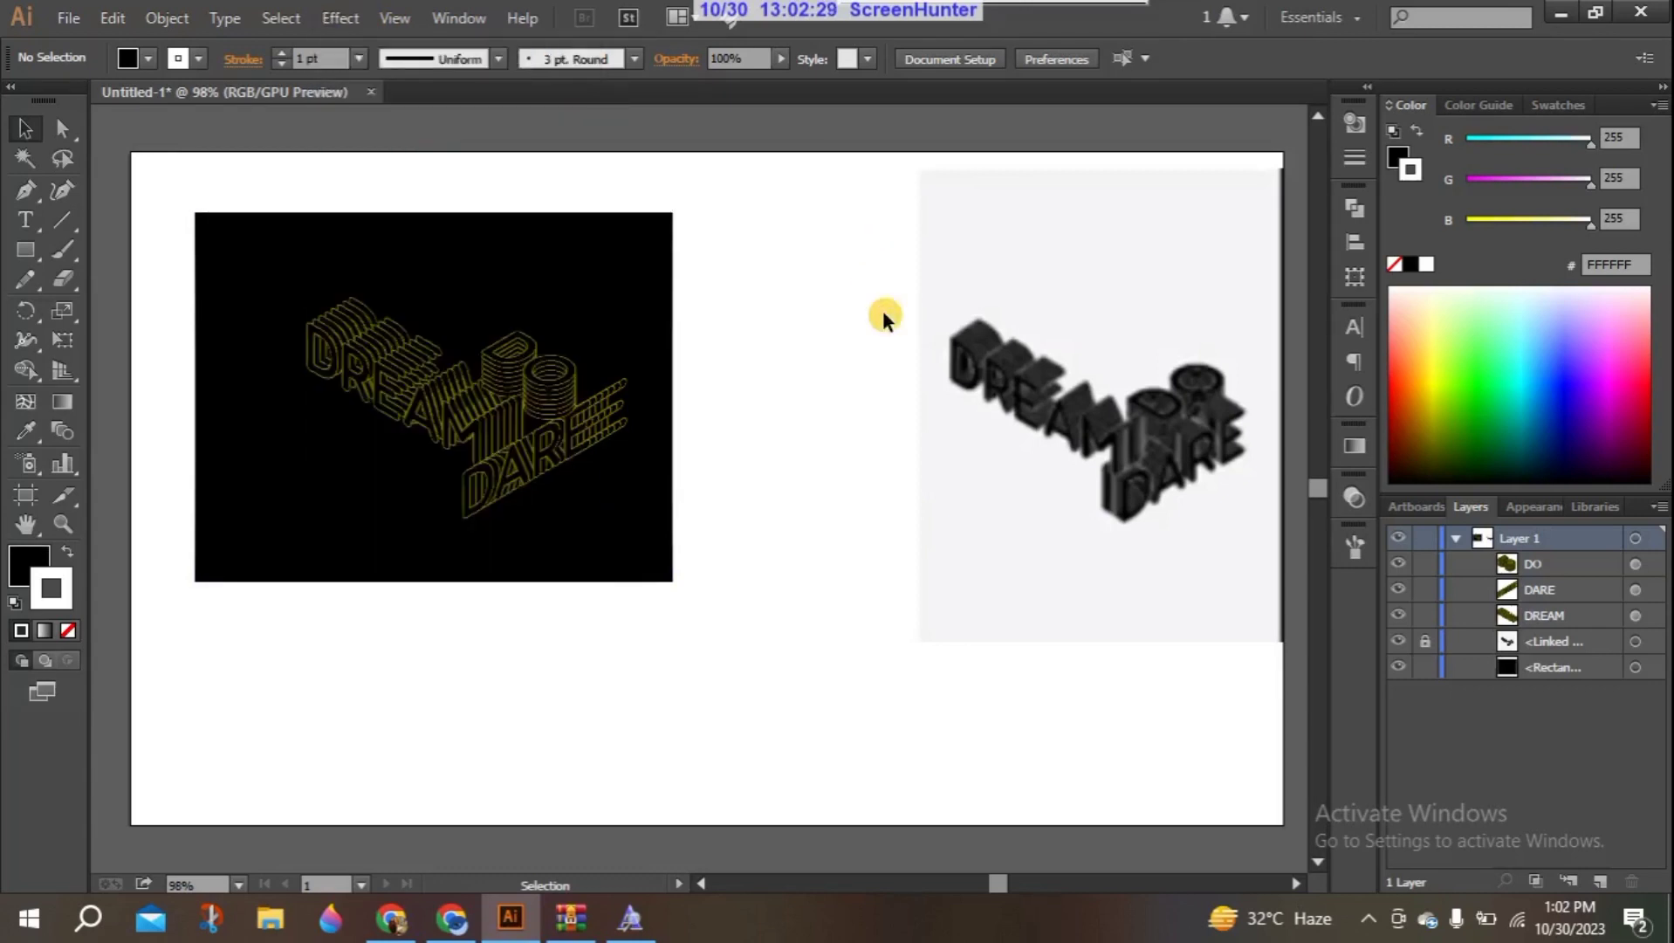